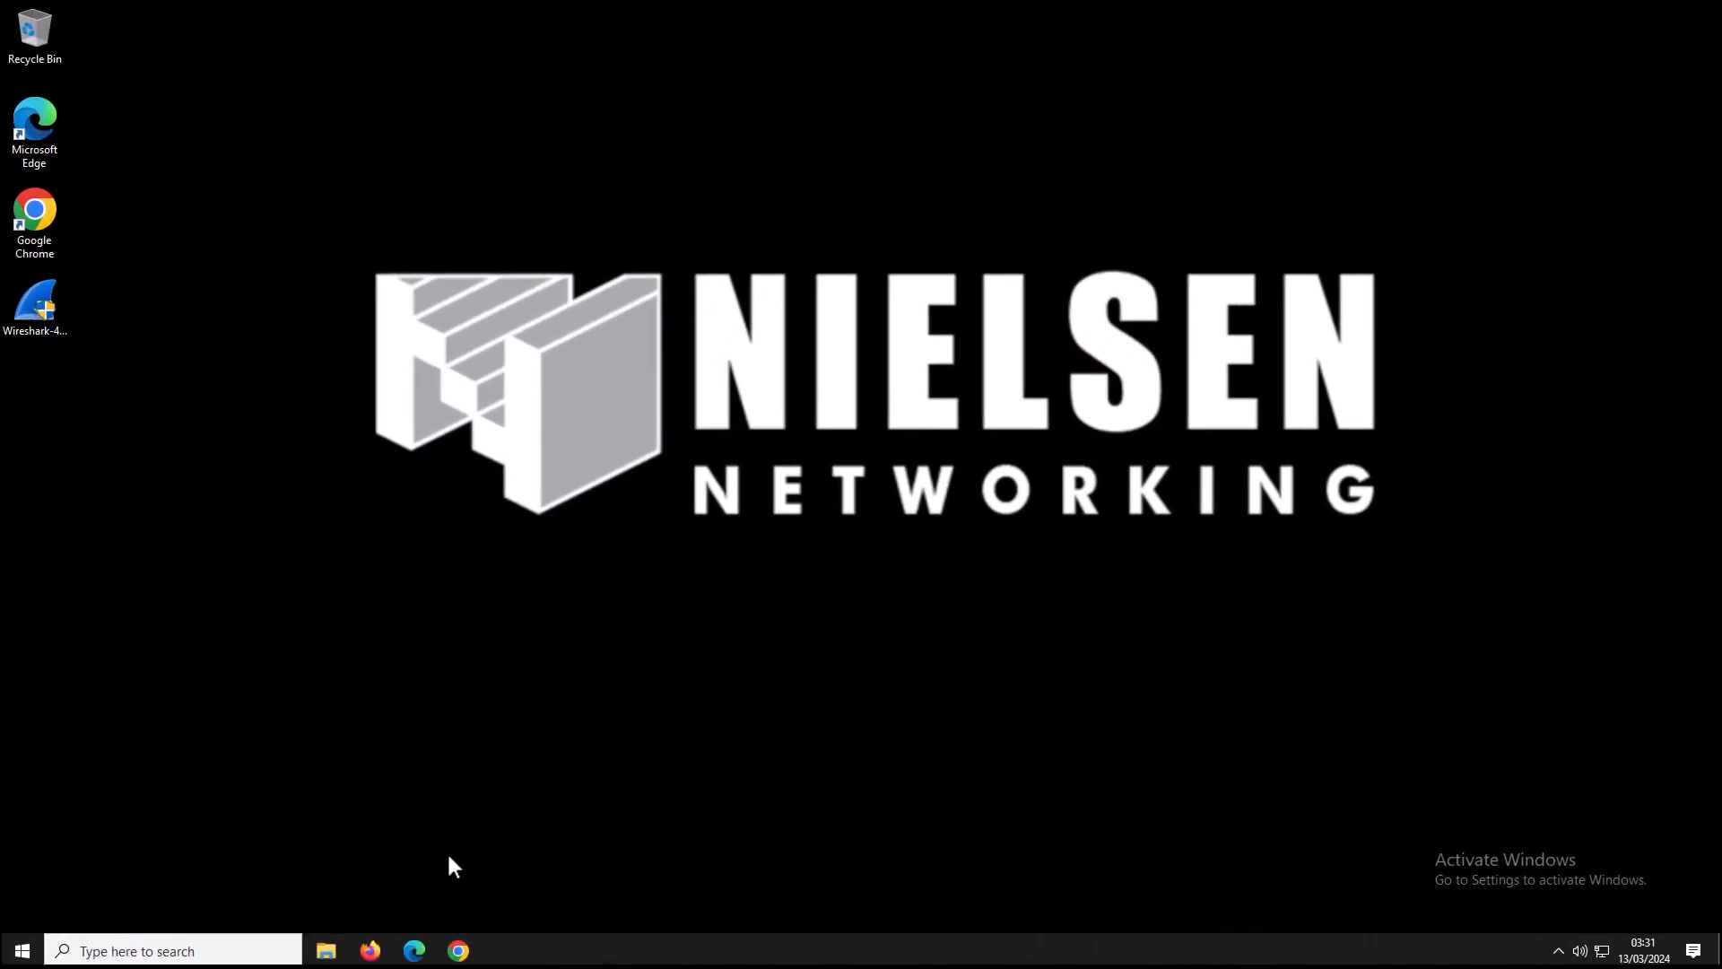
{"action": "left_click", "coordinate": [462, 953]}
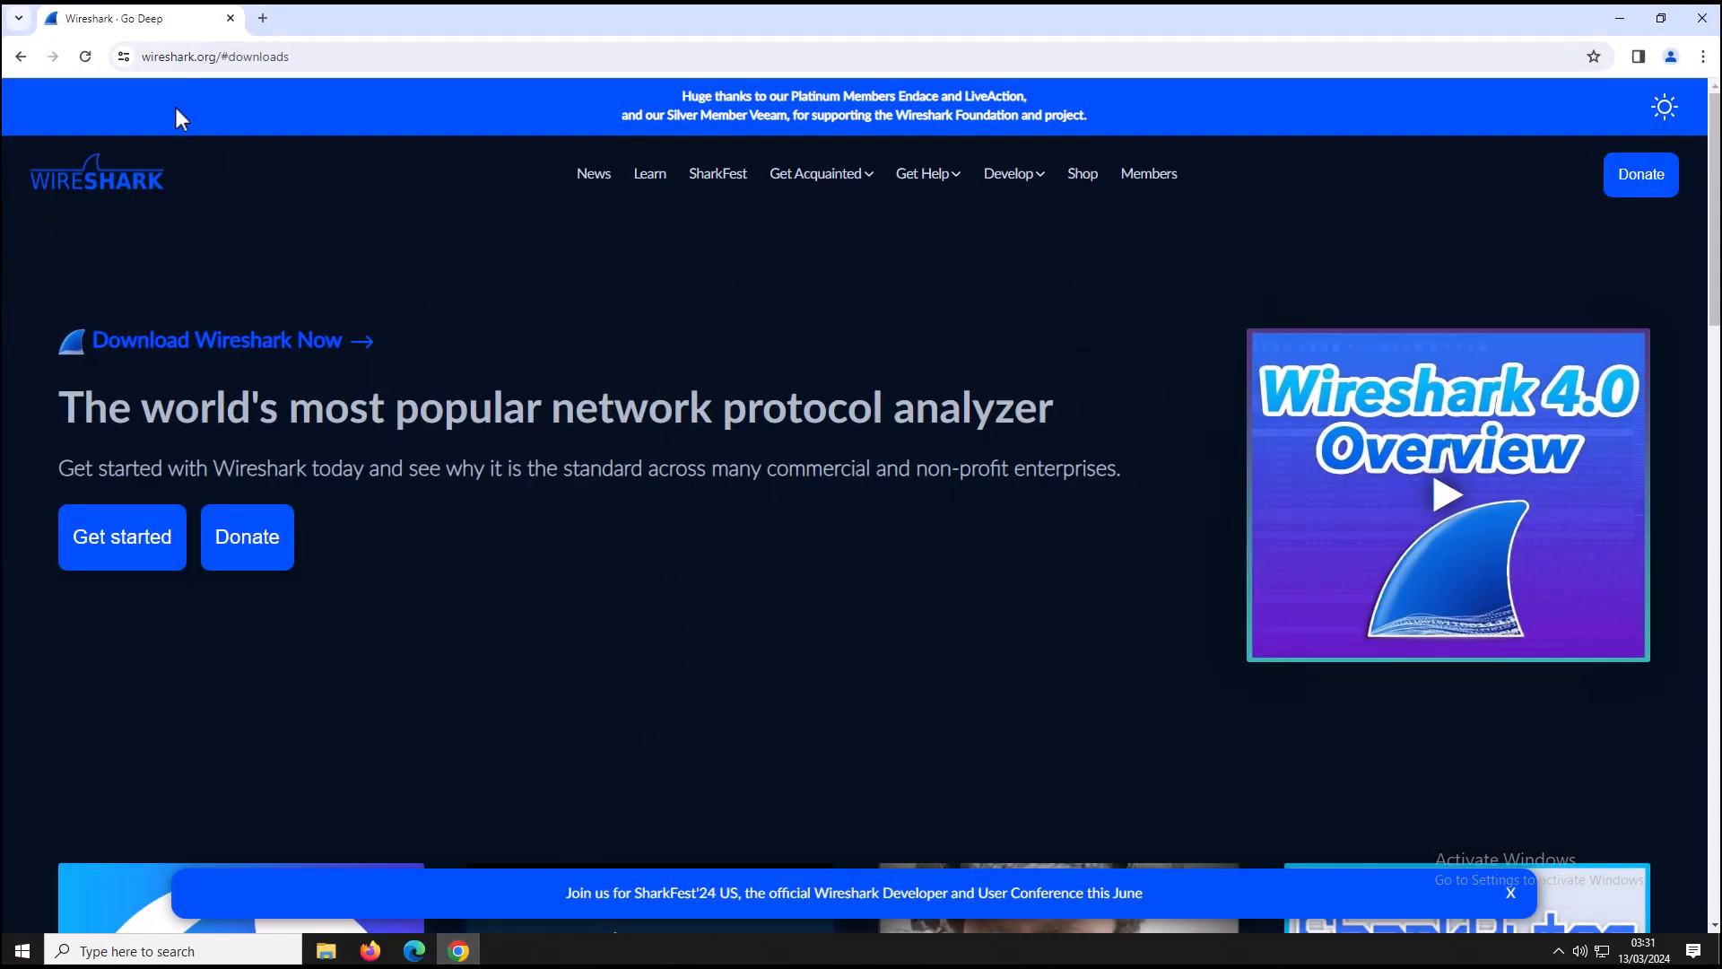
{"action": "left_click", "coordinate": [219, 57]}
{"action": "left_click_drag", "start_coordinate": [287, 56], "coordinate": [376, 53]}
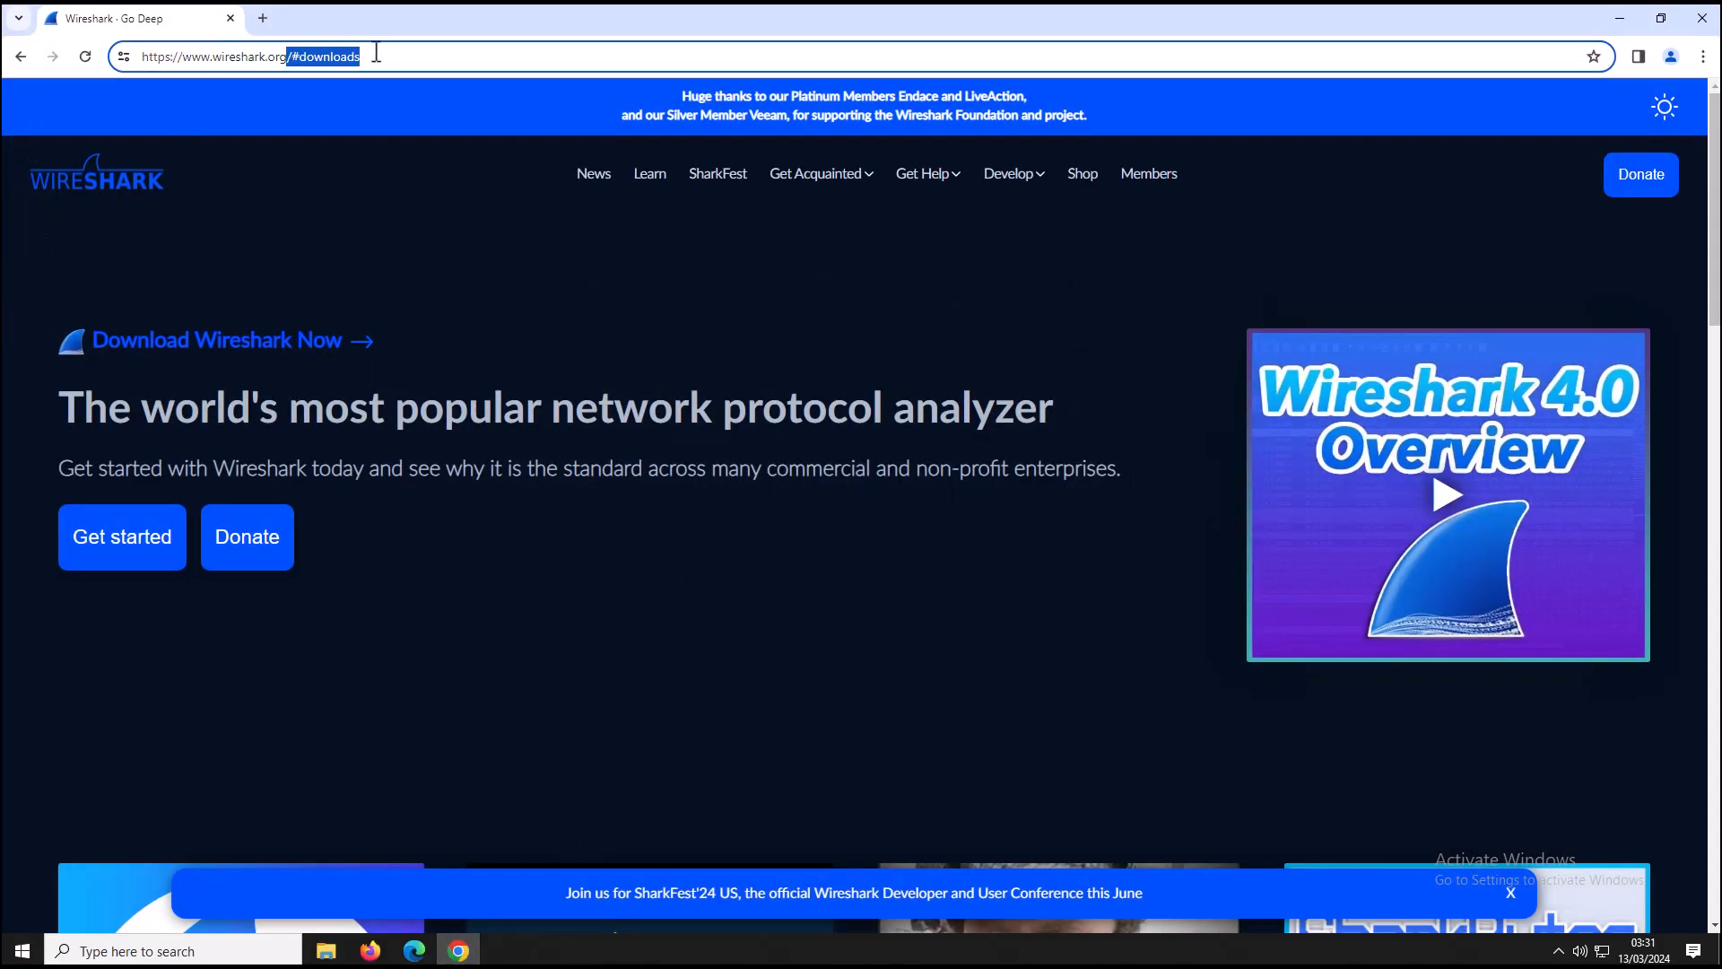
{"action": "key", "text": "BackSpace"}
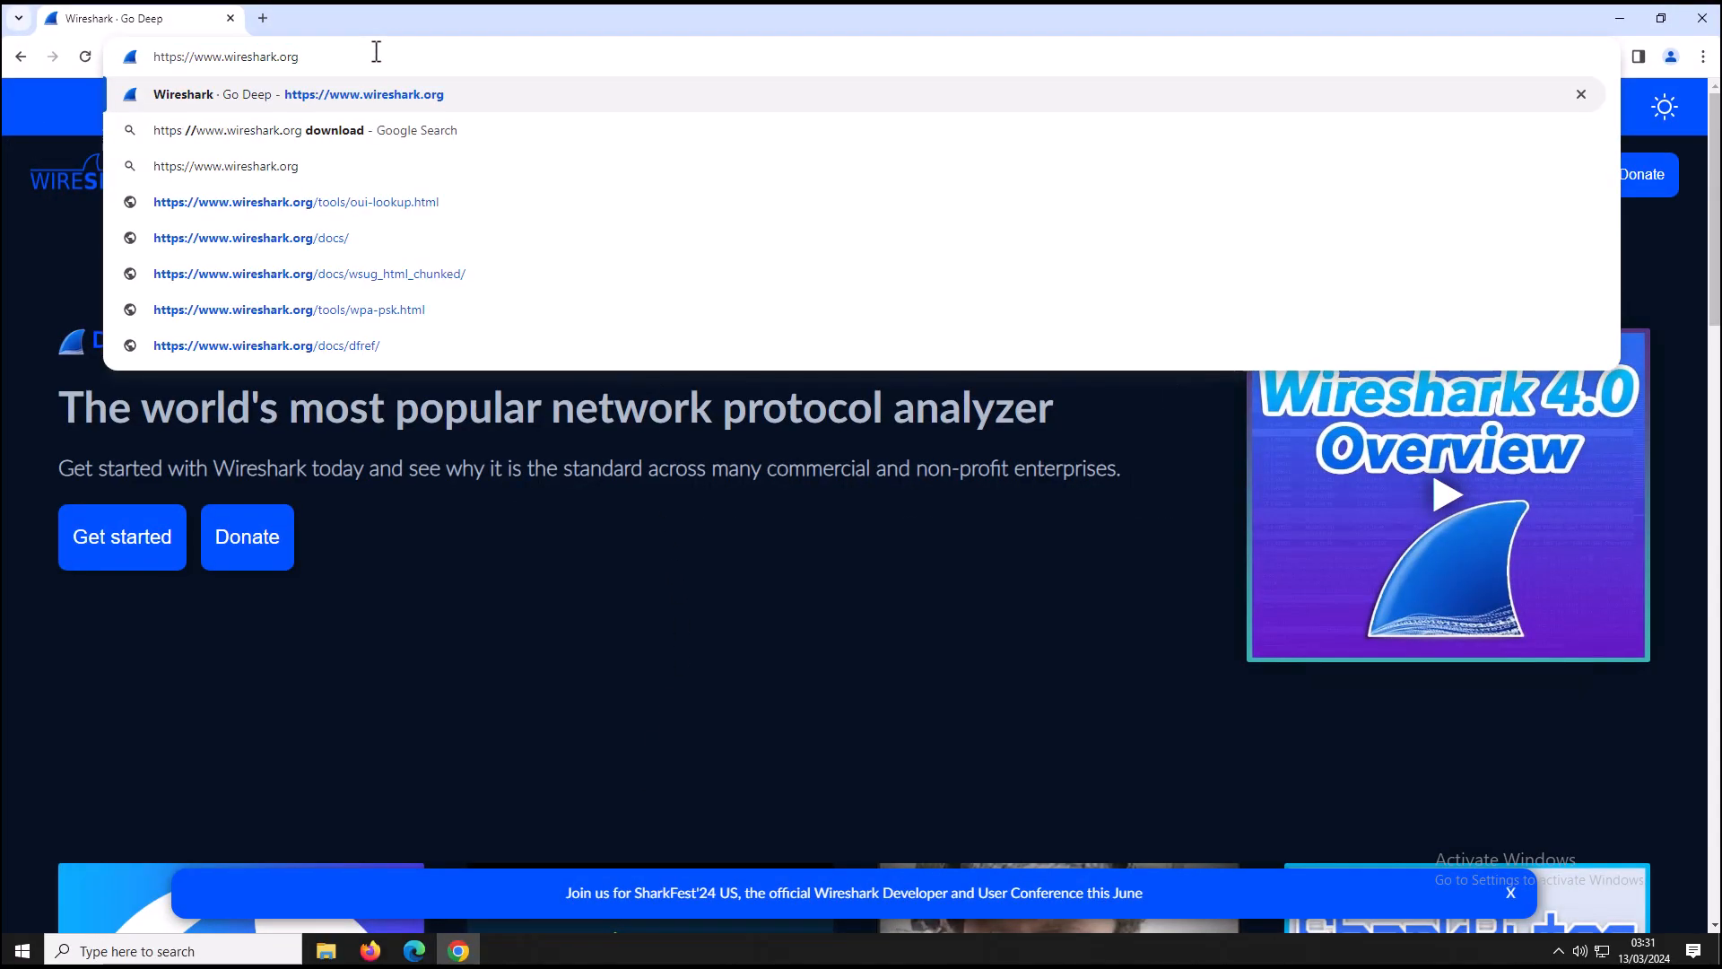
{"action": "left_click", "coordinate": [603, 520]}
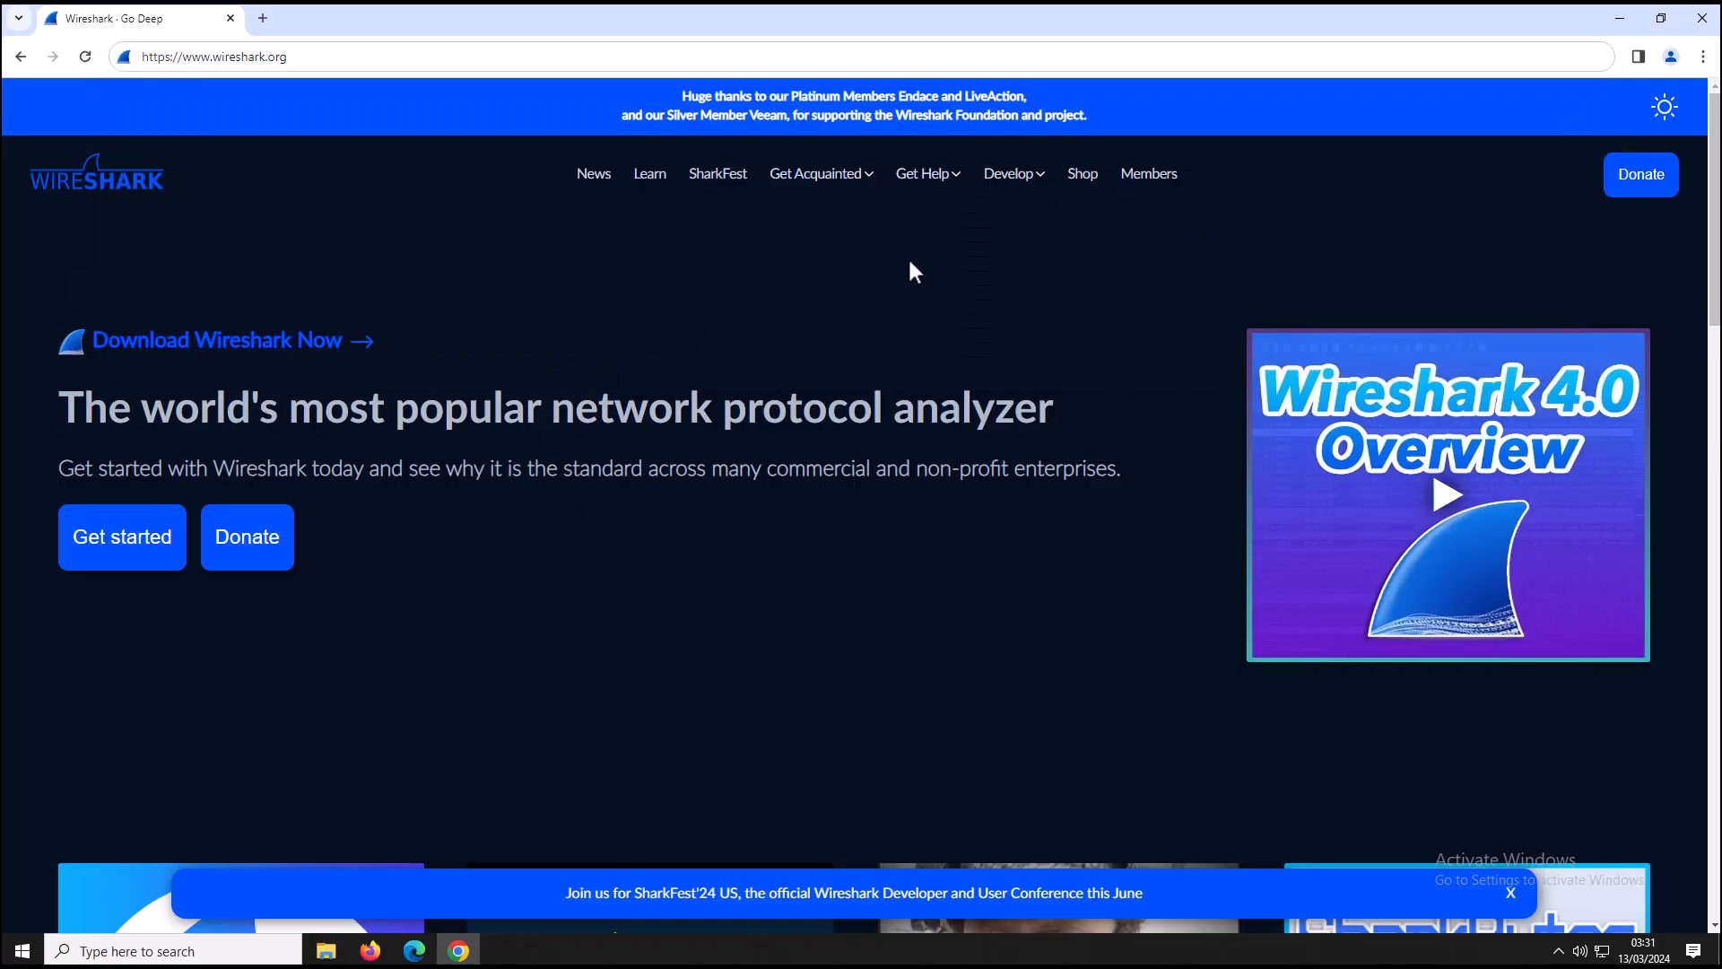
Scroll to the Download Wireshark section showing the Stable Release 4.2.3 installers, then minimize the browser.
{"action": "scroll", "coordinate": [911, 265], "scroll_direction": "down", "scroll_amount": 20}
{"action": "scroll", "coordinate": [912, 269], "scroll_direction": "up", "scroll_amount": 3}
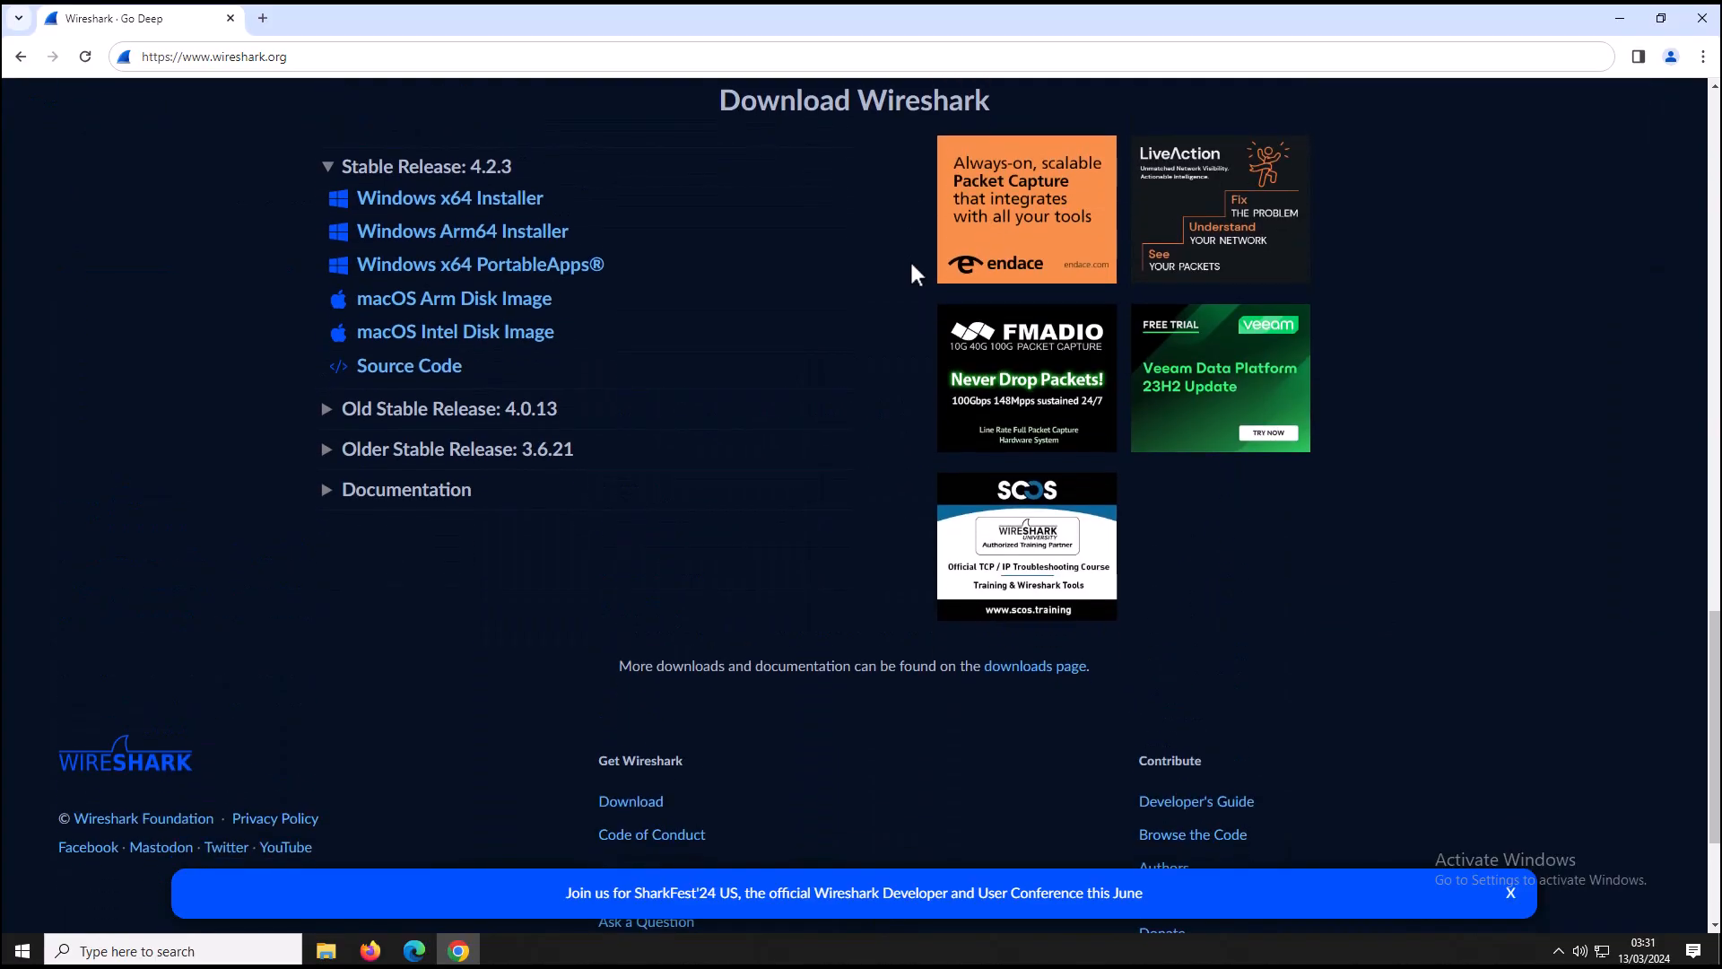
{"action": "left_click_drag", "start_coordinate": [699, 369], "coordinate": [1008, 372]}
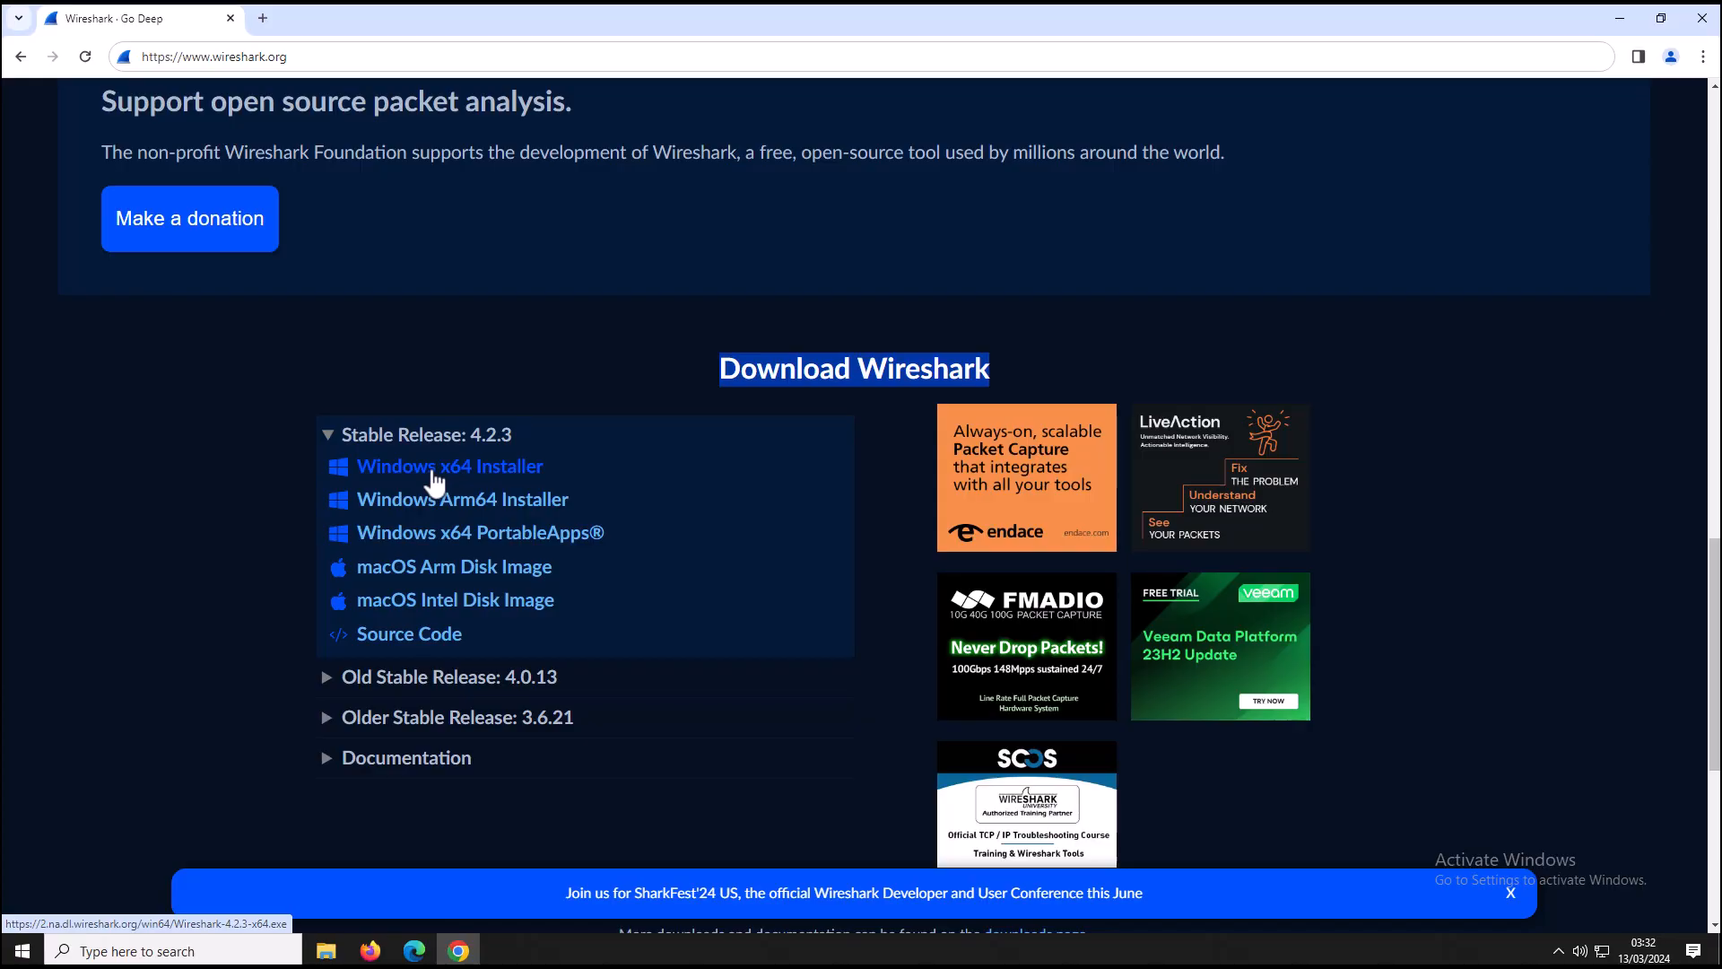
{"action": "left_click", "coordinate": [1622, 18]}
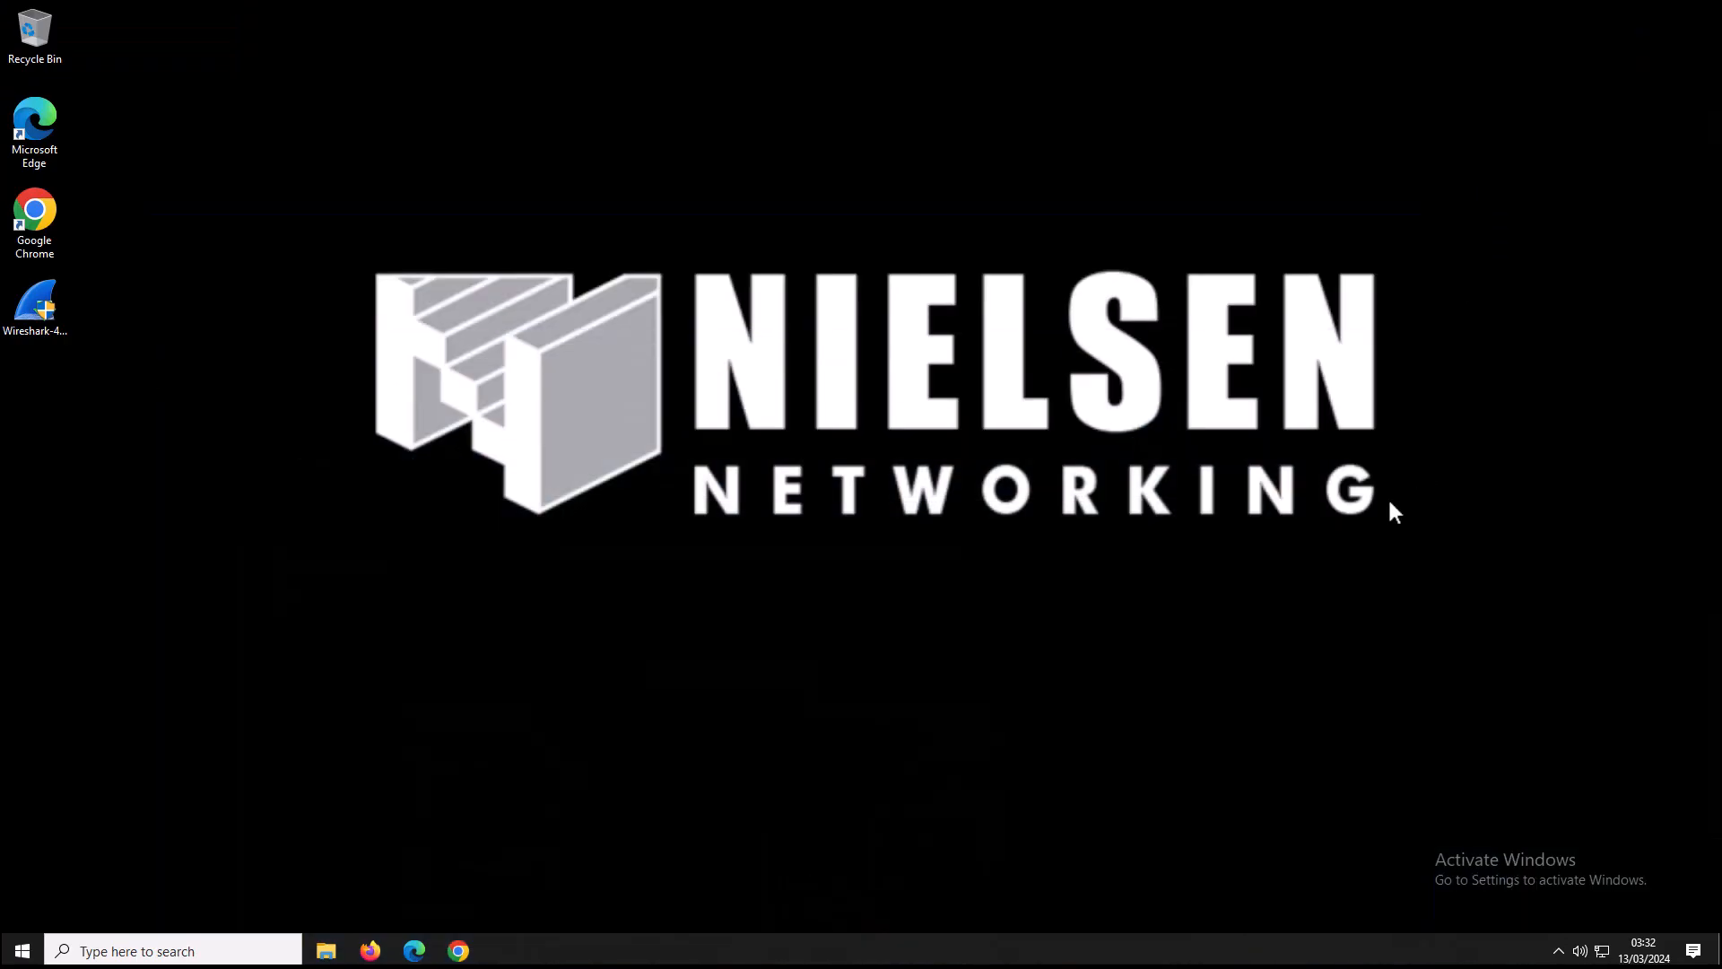
Move the Wireshark-4.2.3-x64 installer icon into open space on the desktop.
{"action": "left_click_drag", "start_coordinate": [1410, 826], "coordinate": [1657, 904]}
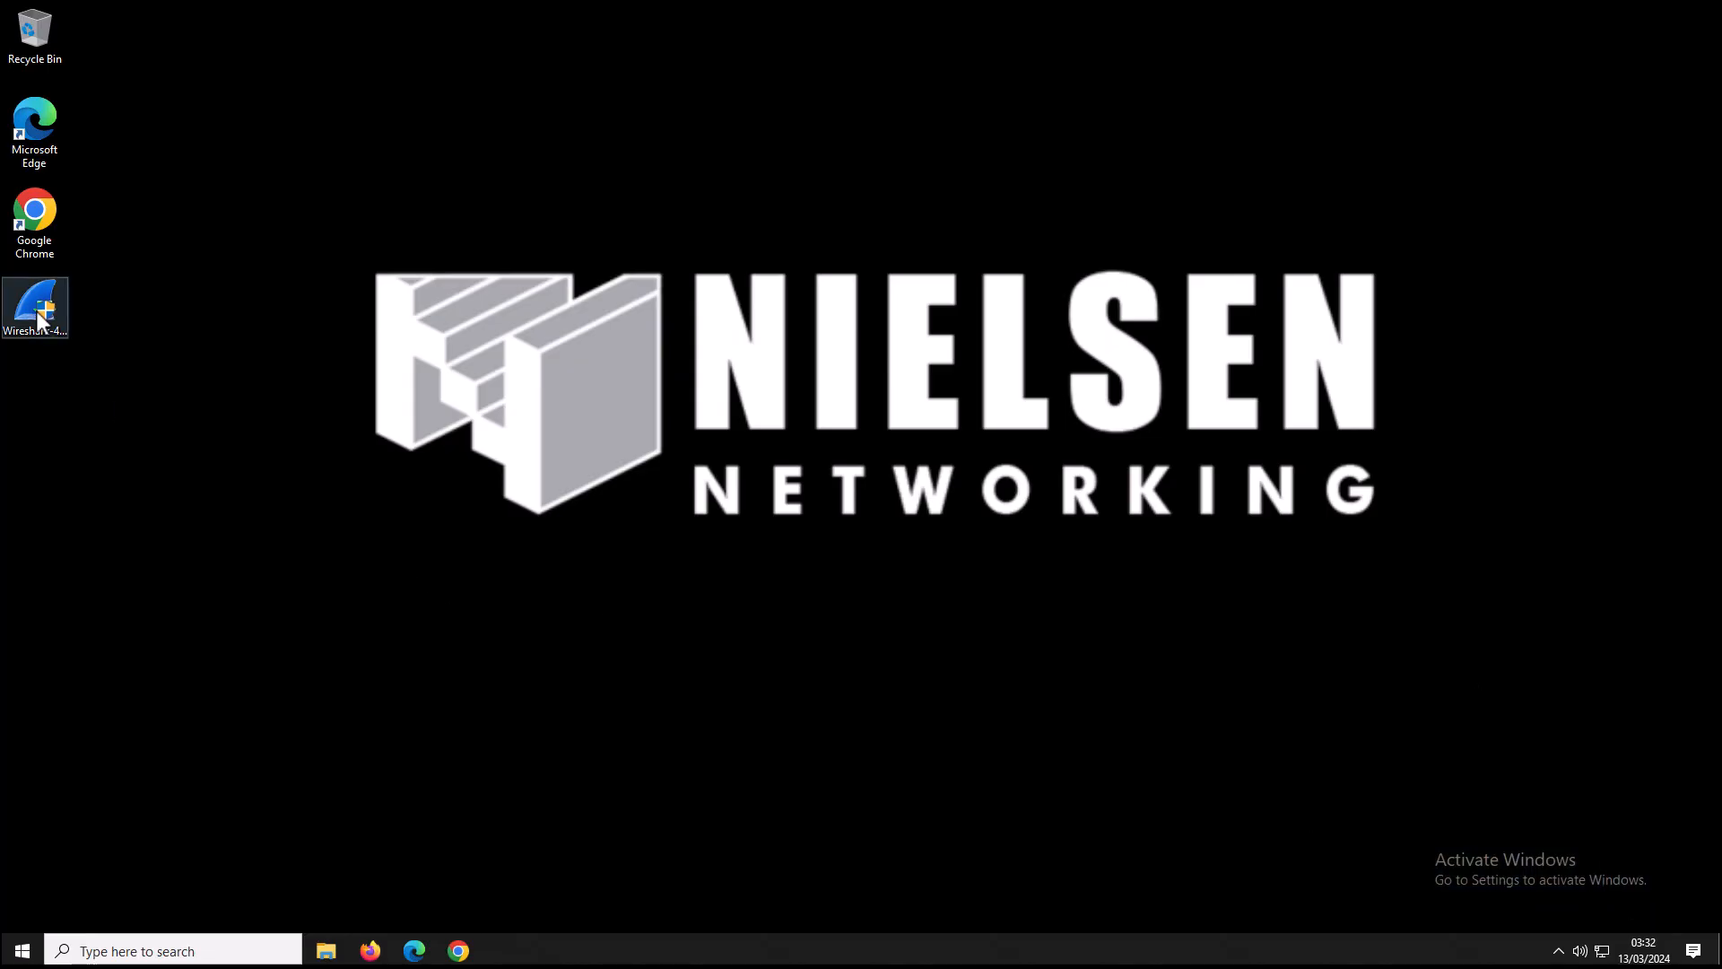
{"action": "left_click_drag", "start_coordinate": [35, 310], "coordinate": [465, 441]}
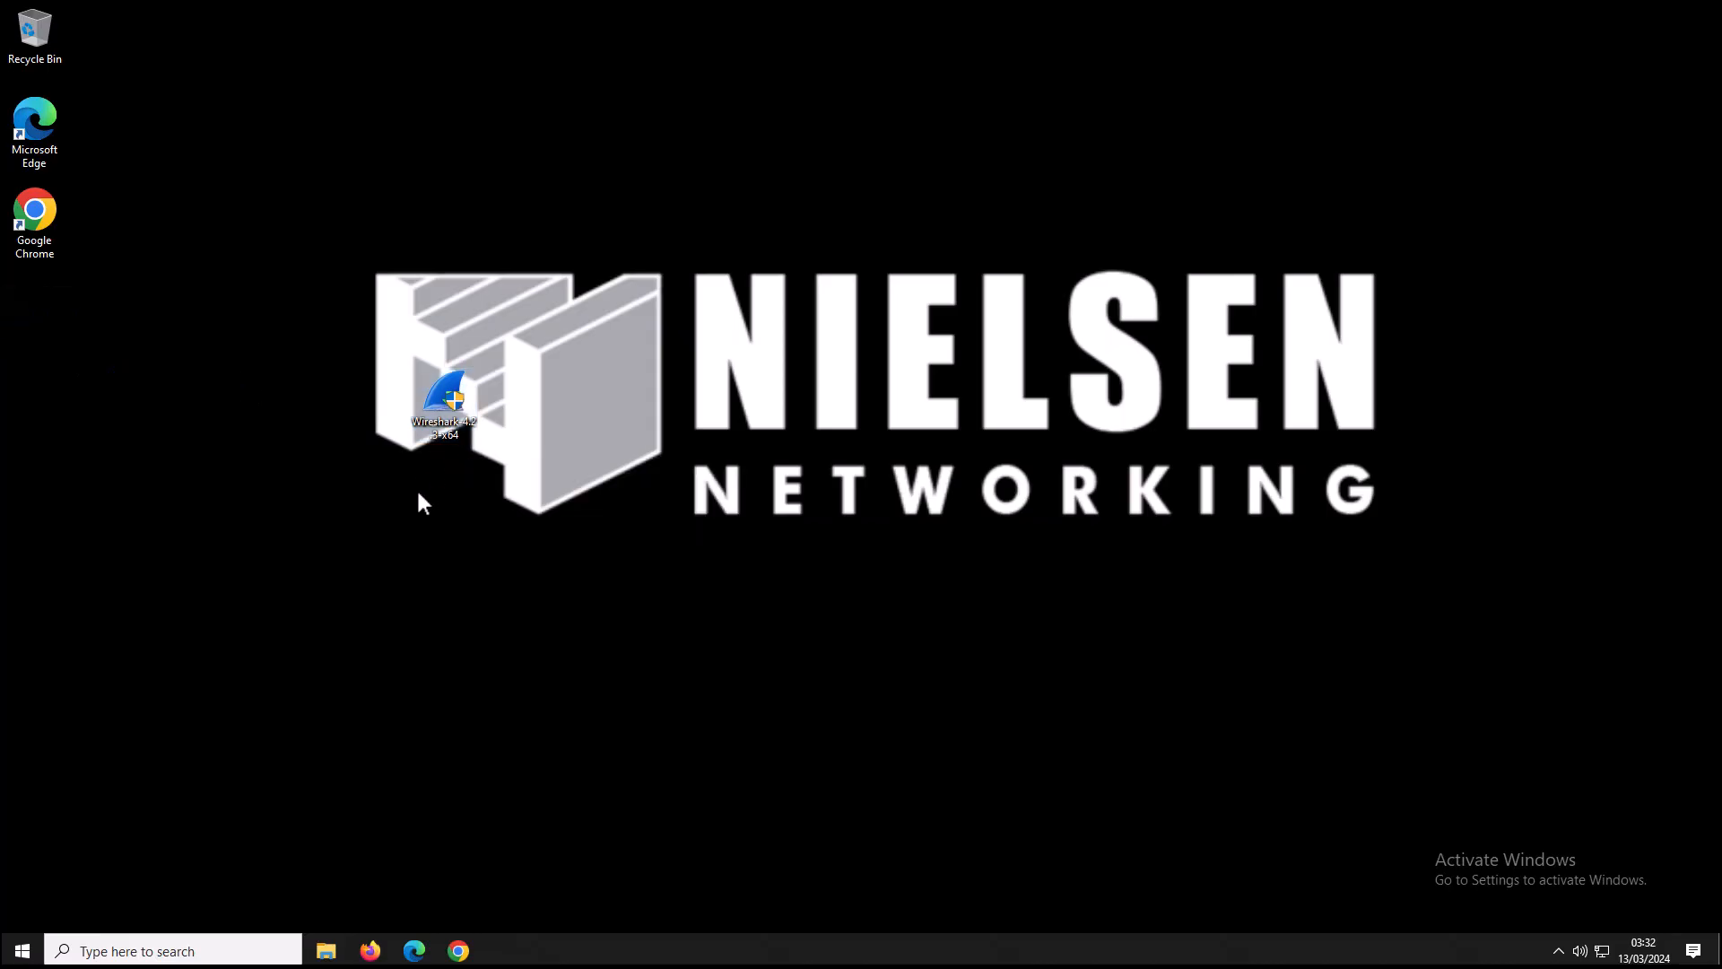
{"action": "left_click_drag", "start_coordinate": [438, 425], "coordinate": [482, 638]}
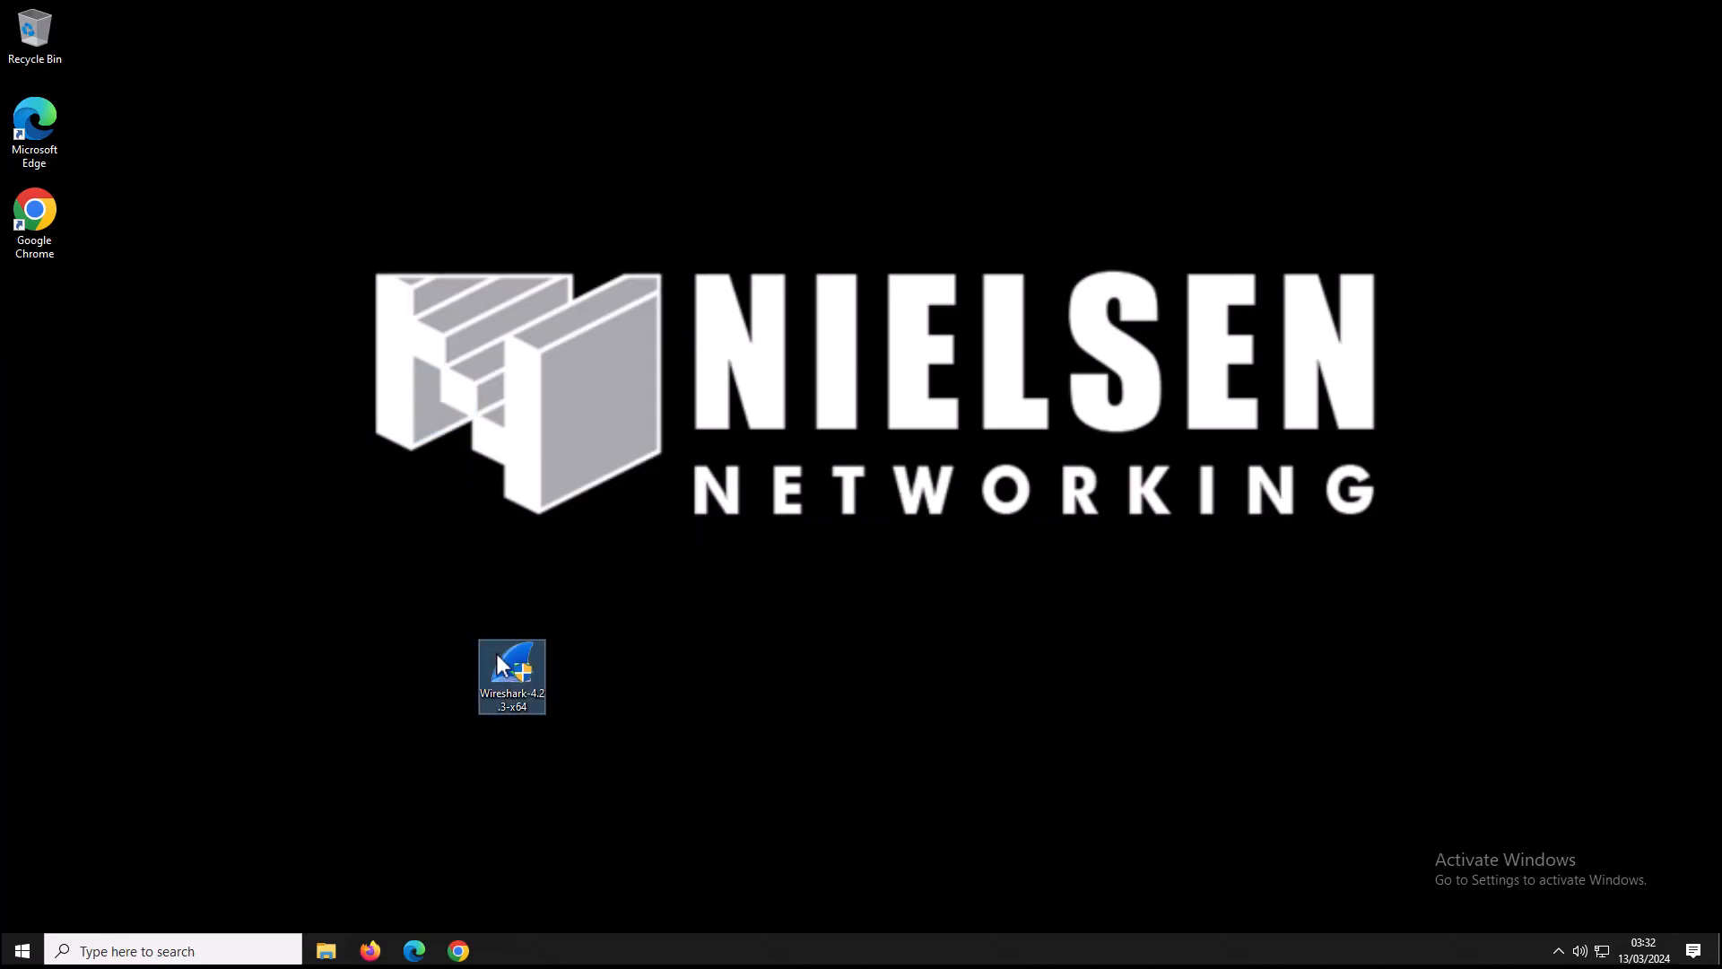
Run the Wireshark-4.2.3-x64 installer as administrator and approve the elevation prompt.
{"action": "right_click", "coordinate": [538, 665]}
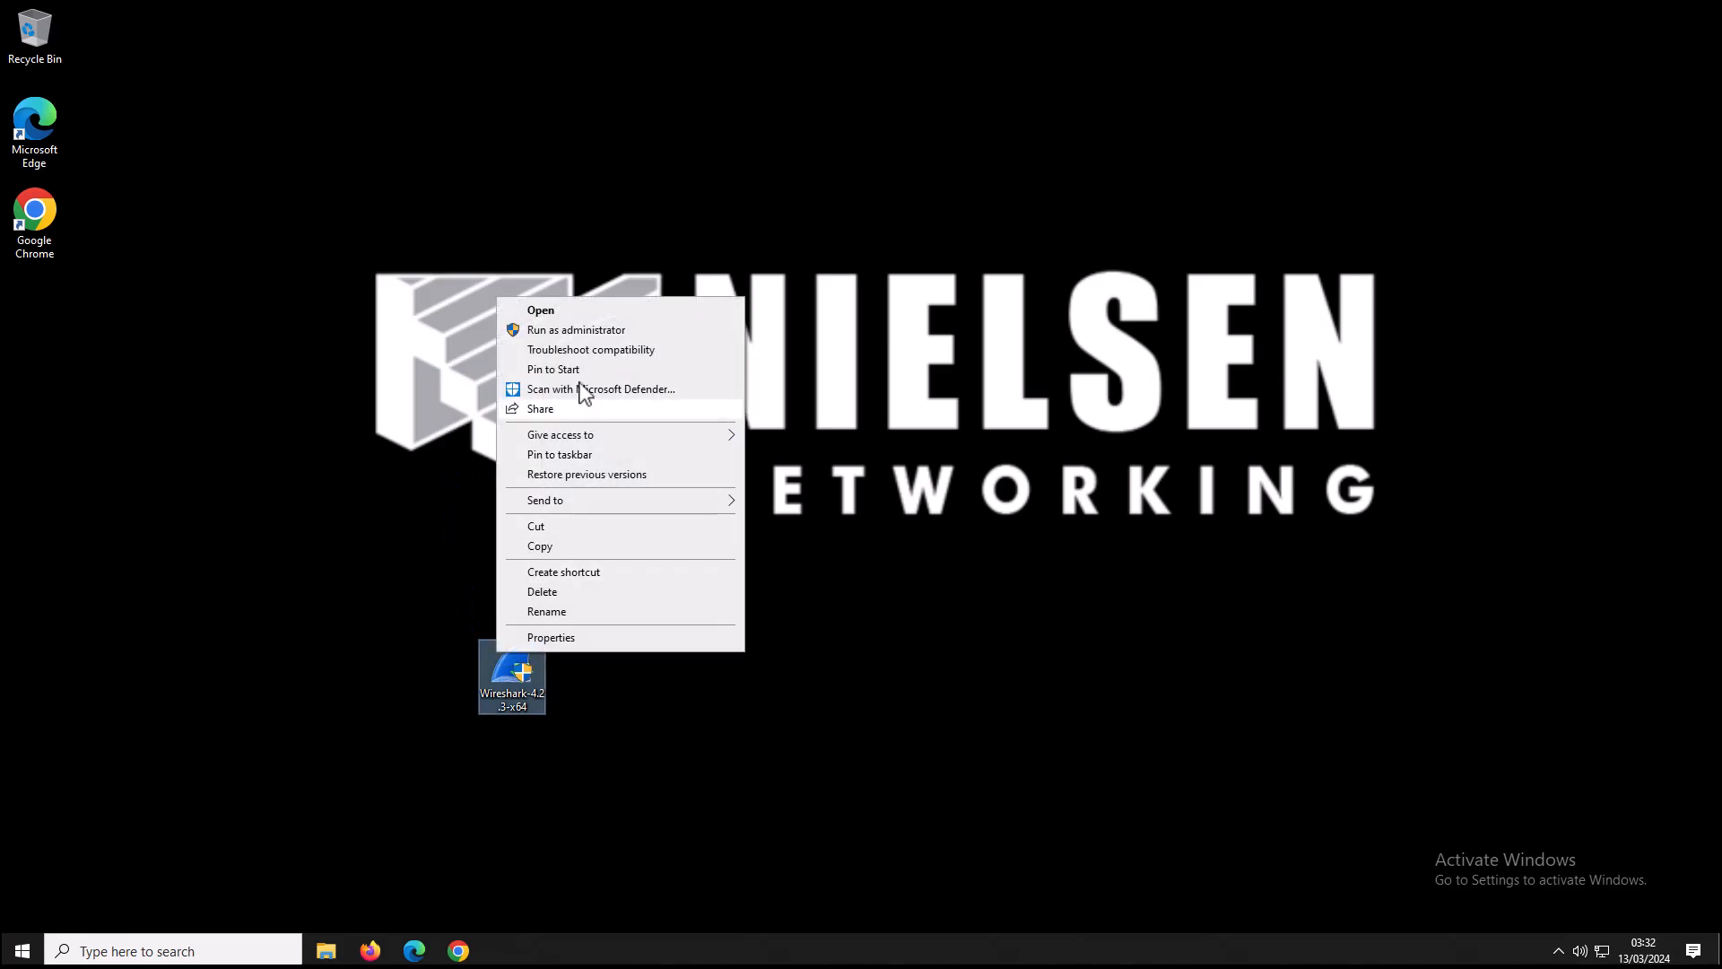
{"action": "left_click", "coordinate": [583, 330]}
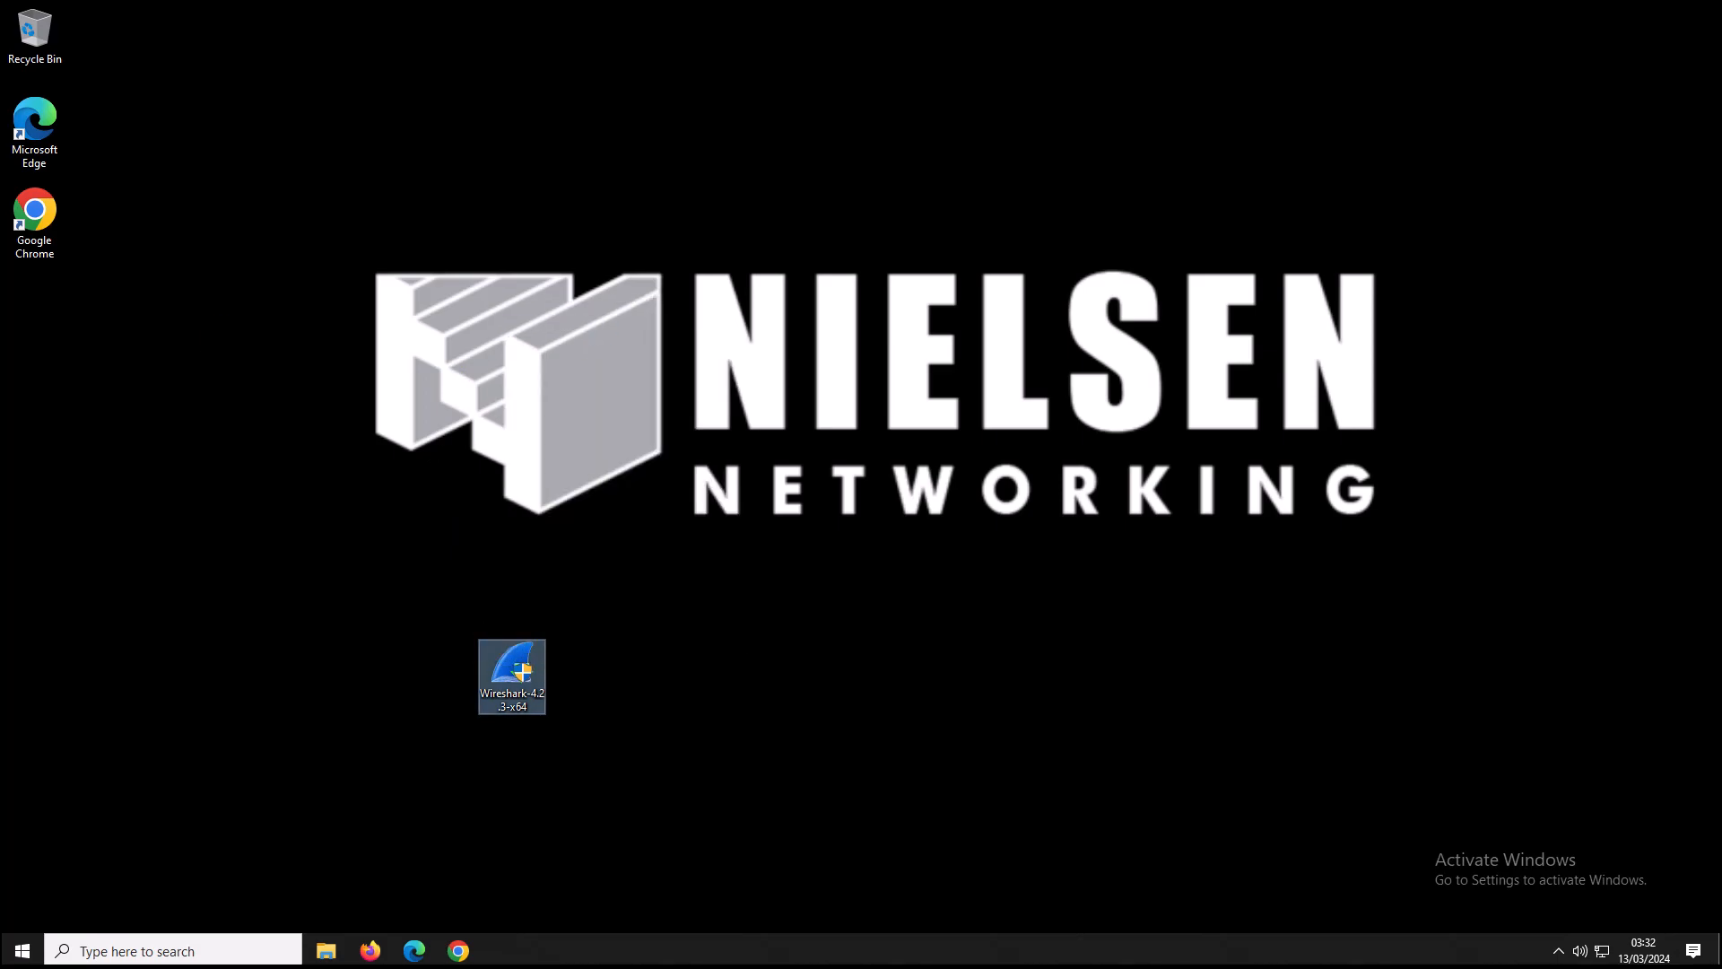
{"action": "left_click", "coordinate": [808, 599]}
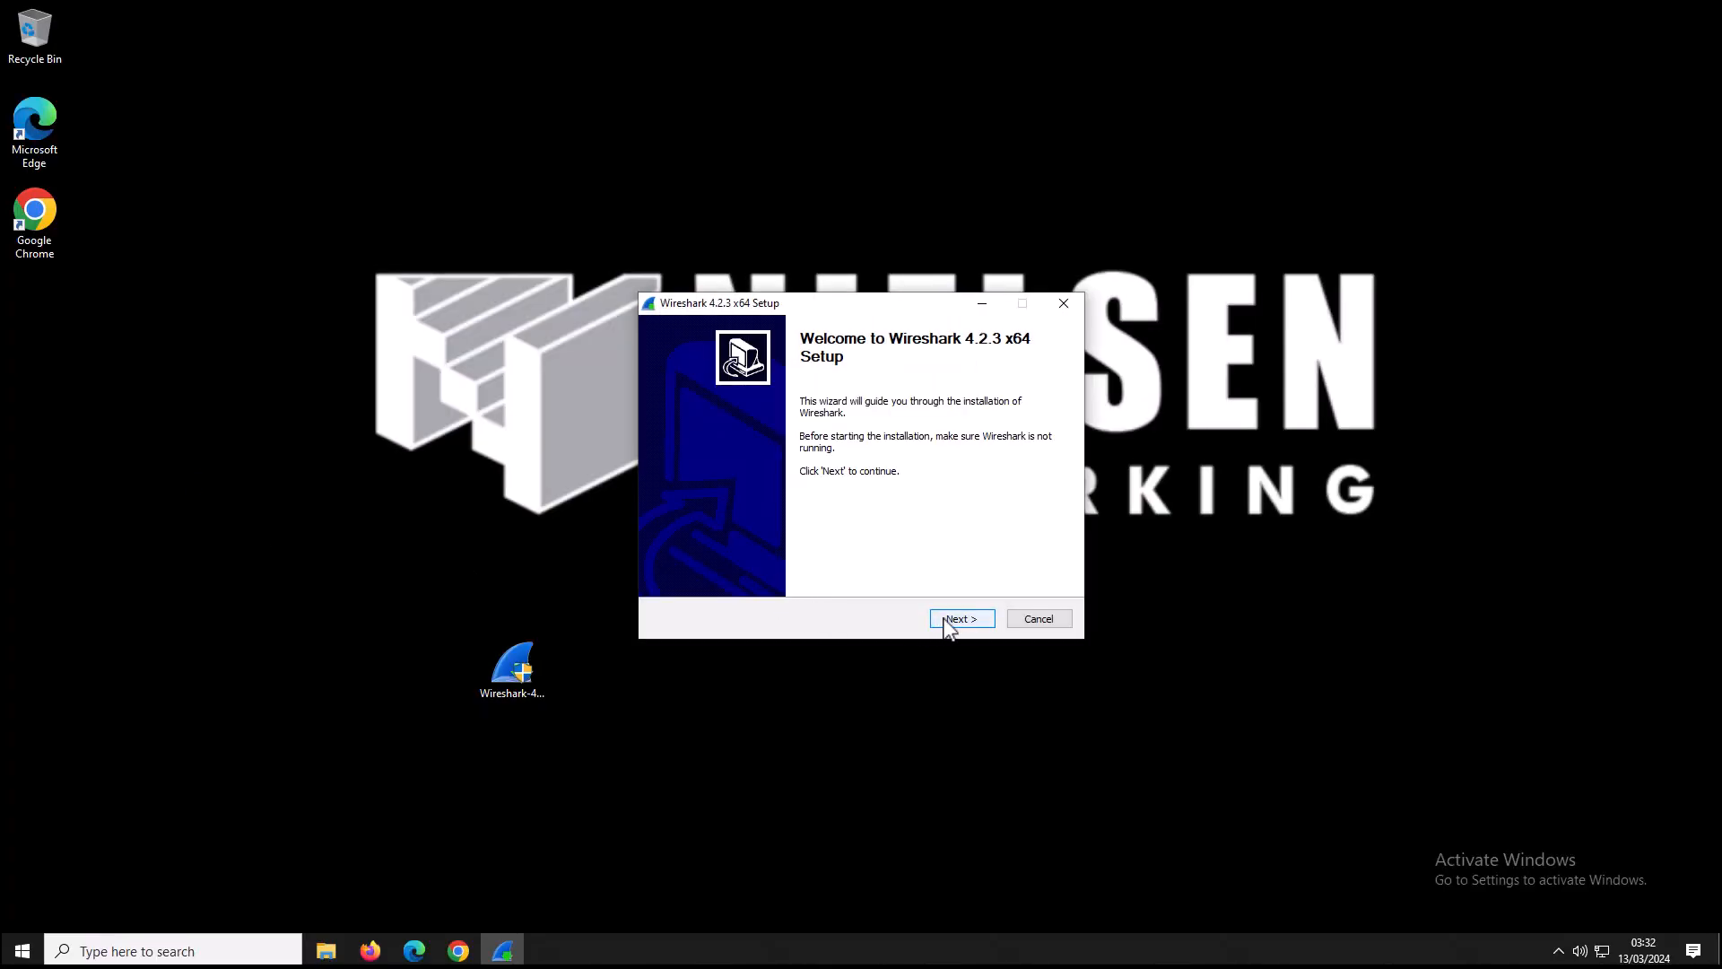
Advance through the setup wizard's welcome, license, donation and default component pages.
{"action": "left_click", "coordinate": [948, 626]}
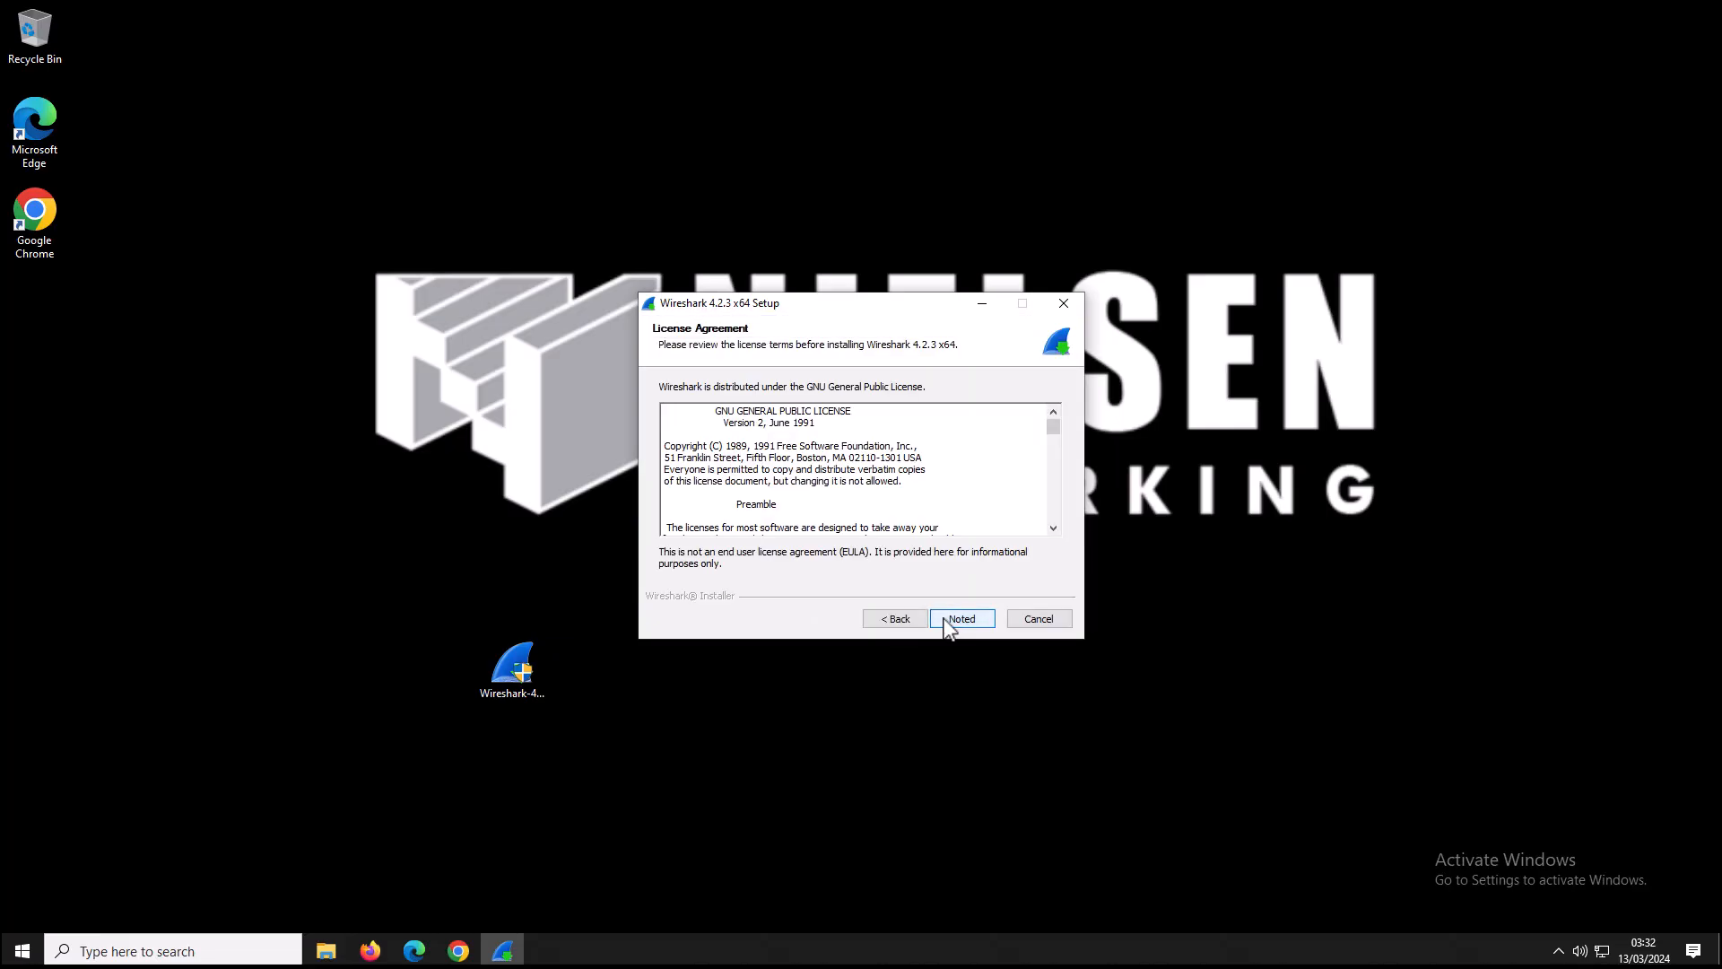
{"action": "left_click", "coordinate": [960, 619]}
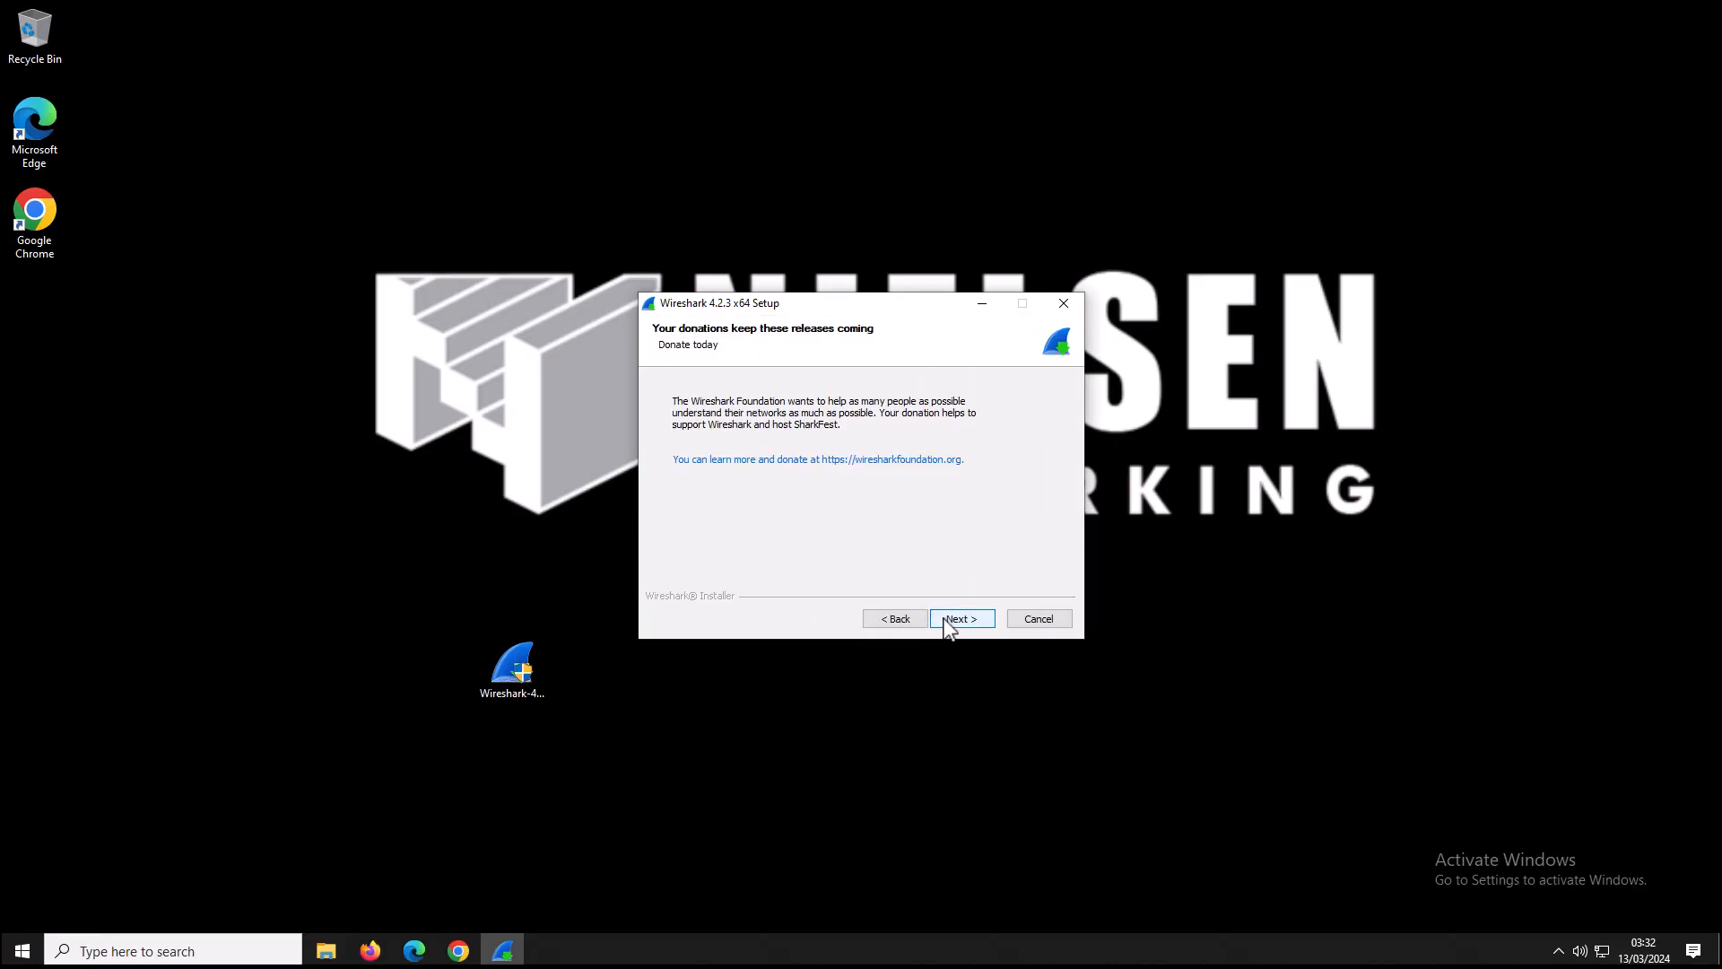
{"action": "left_click", "coordinate": [950, 625]}
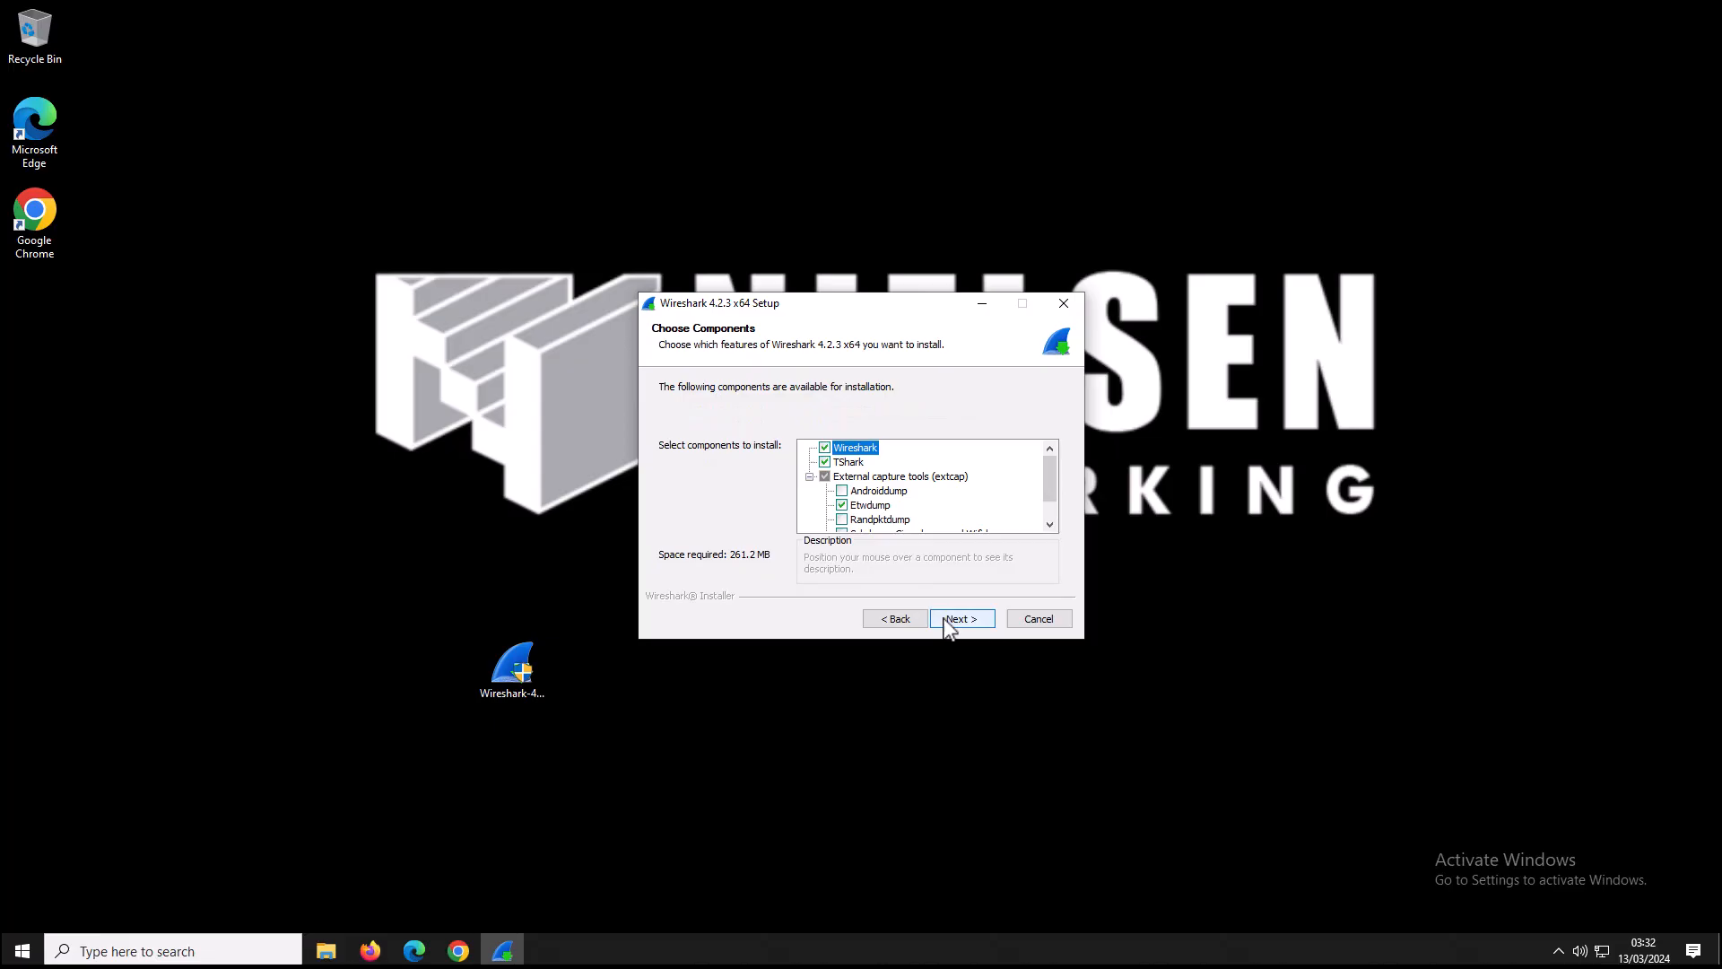
{"action": "left_click", "coordinate": [950, 625]}
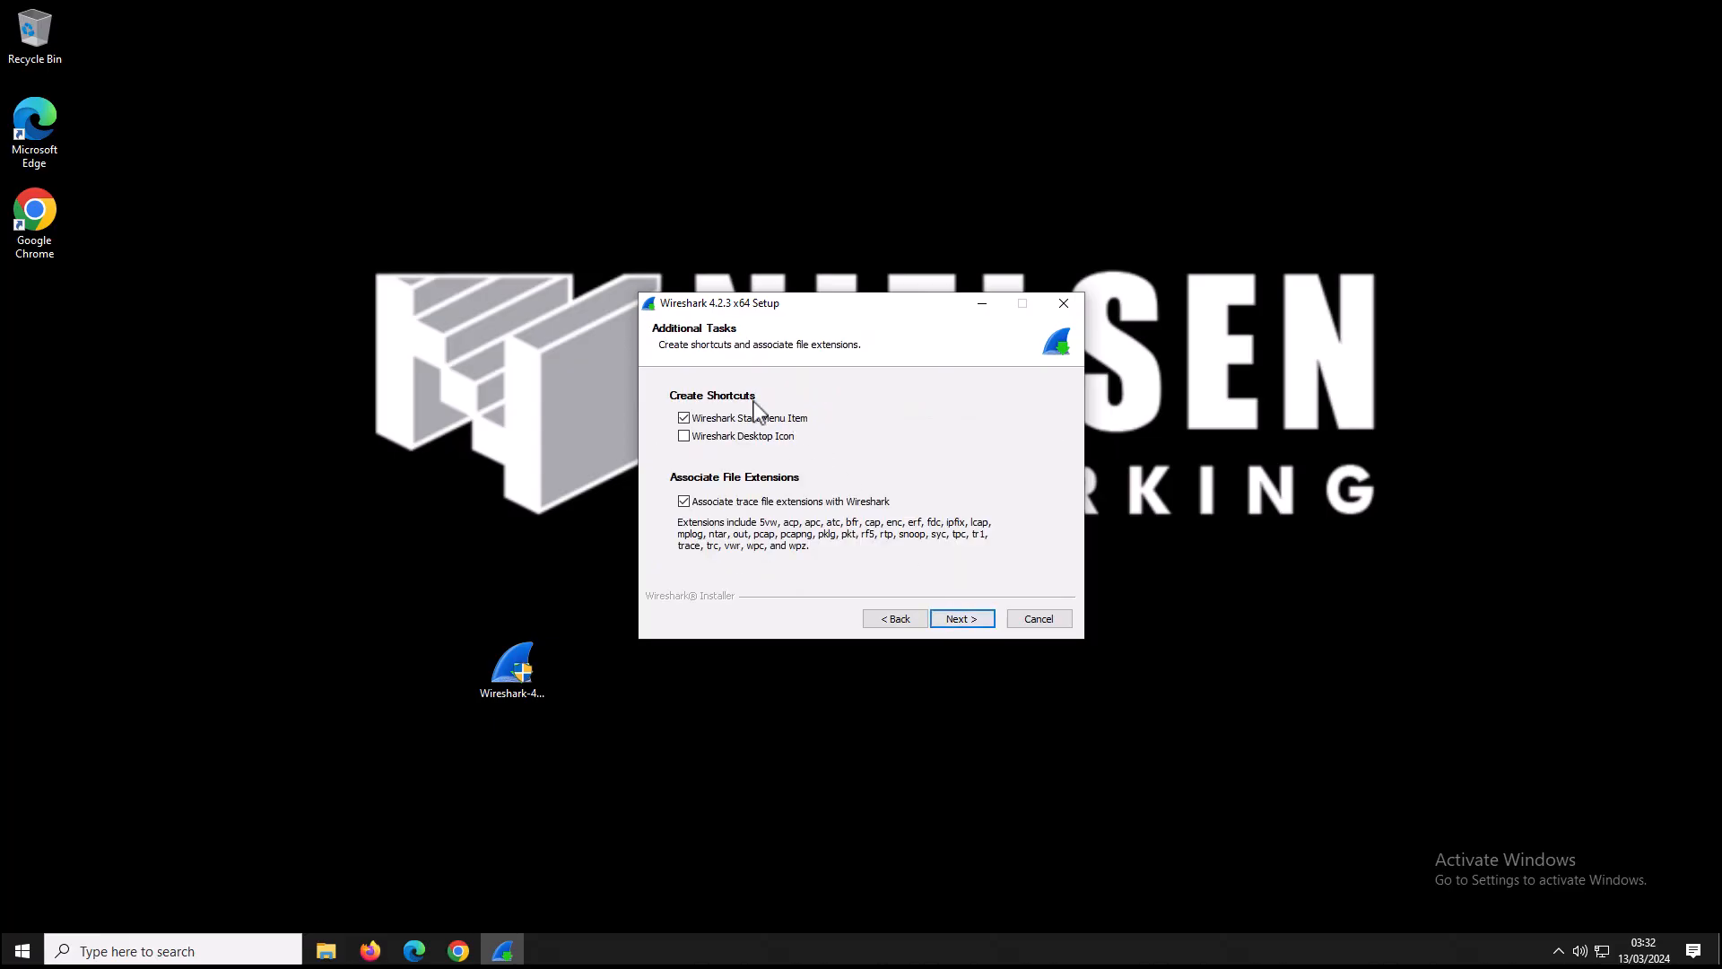
Enable the Wireshark Desktop Icon shortcut in the additional tasks.
{"action": "left_click", "coordinate": [723, 436]}
{"action": "left_click", "coordinate": [975, 628]}
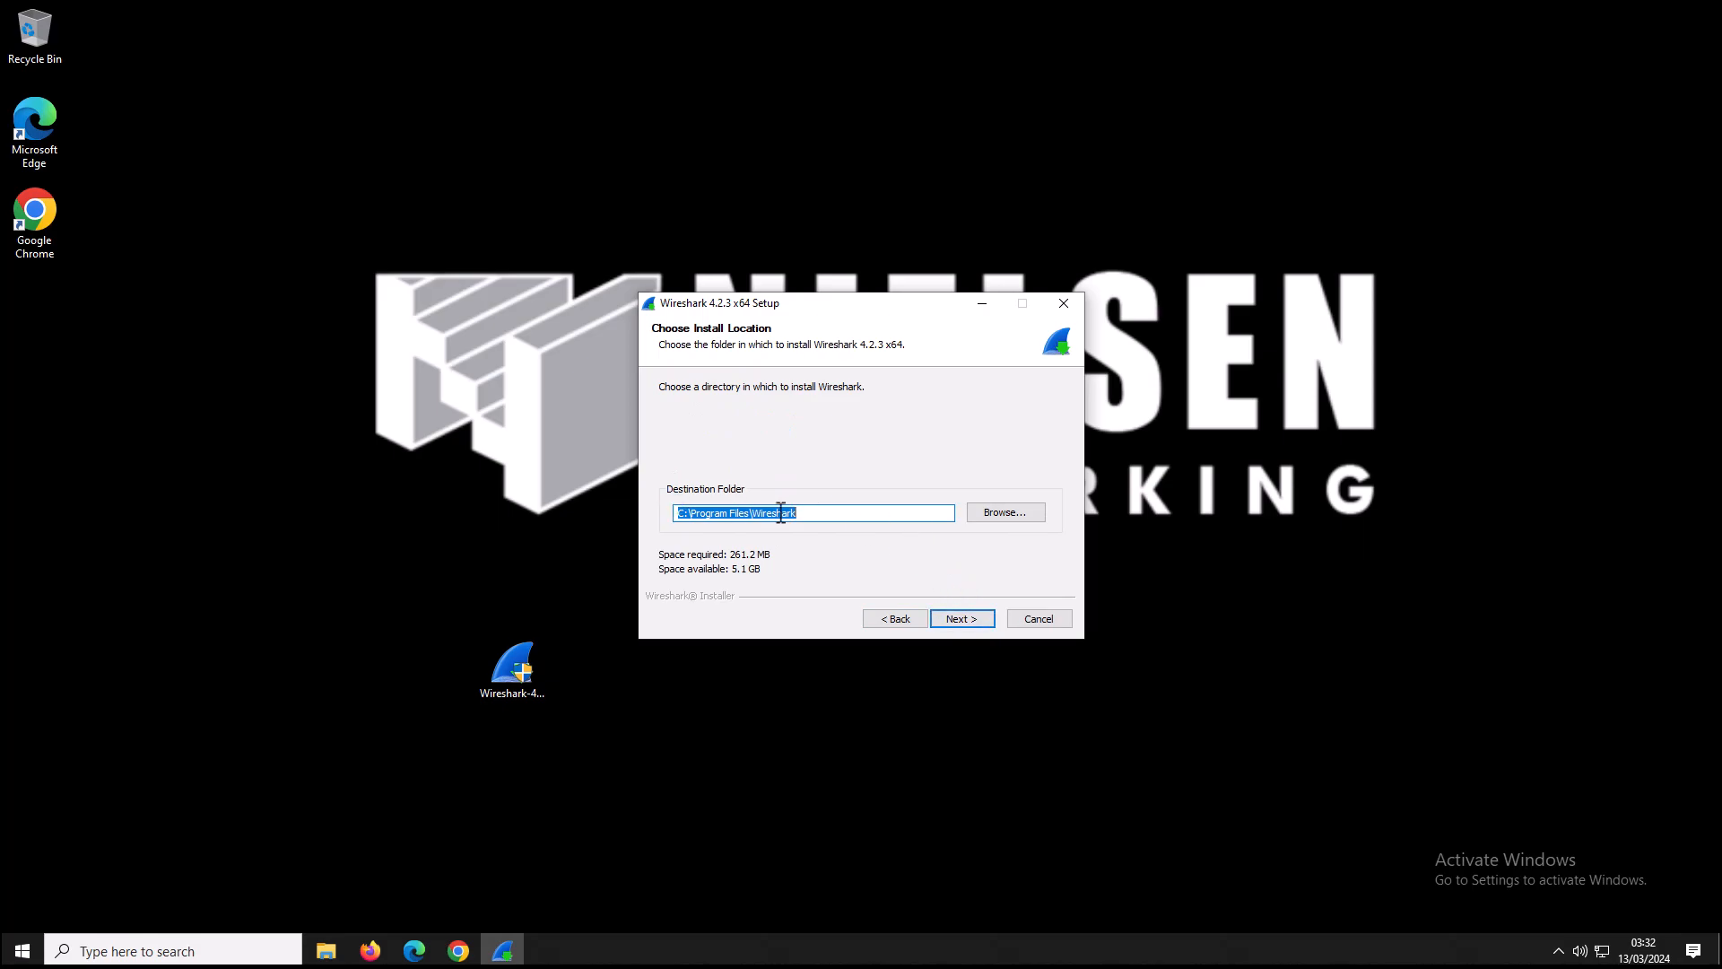
Keep the default install folder and Npcap 1.78, leave USBPcap unselected, and start the installation.
{"action": "left_click", "coordinate": [962, 619]}
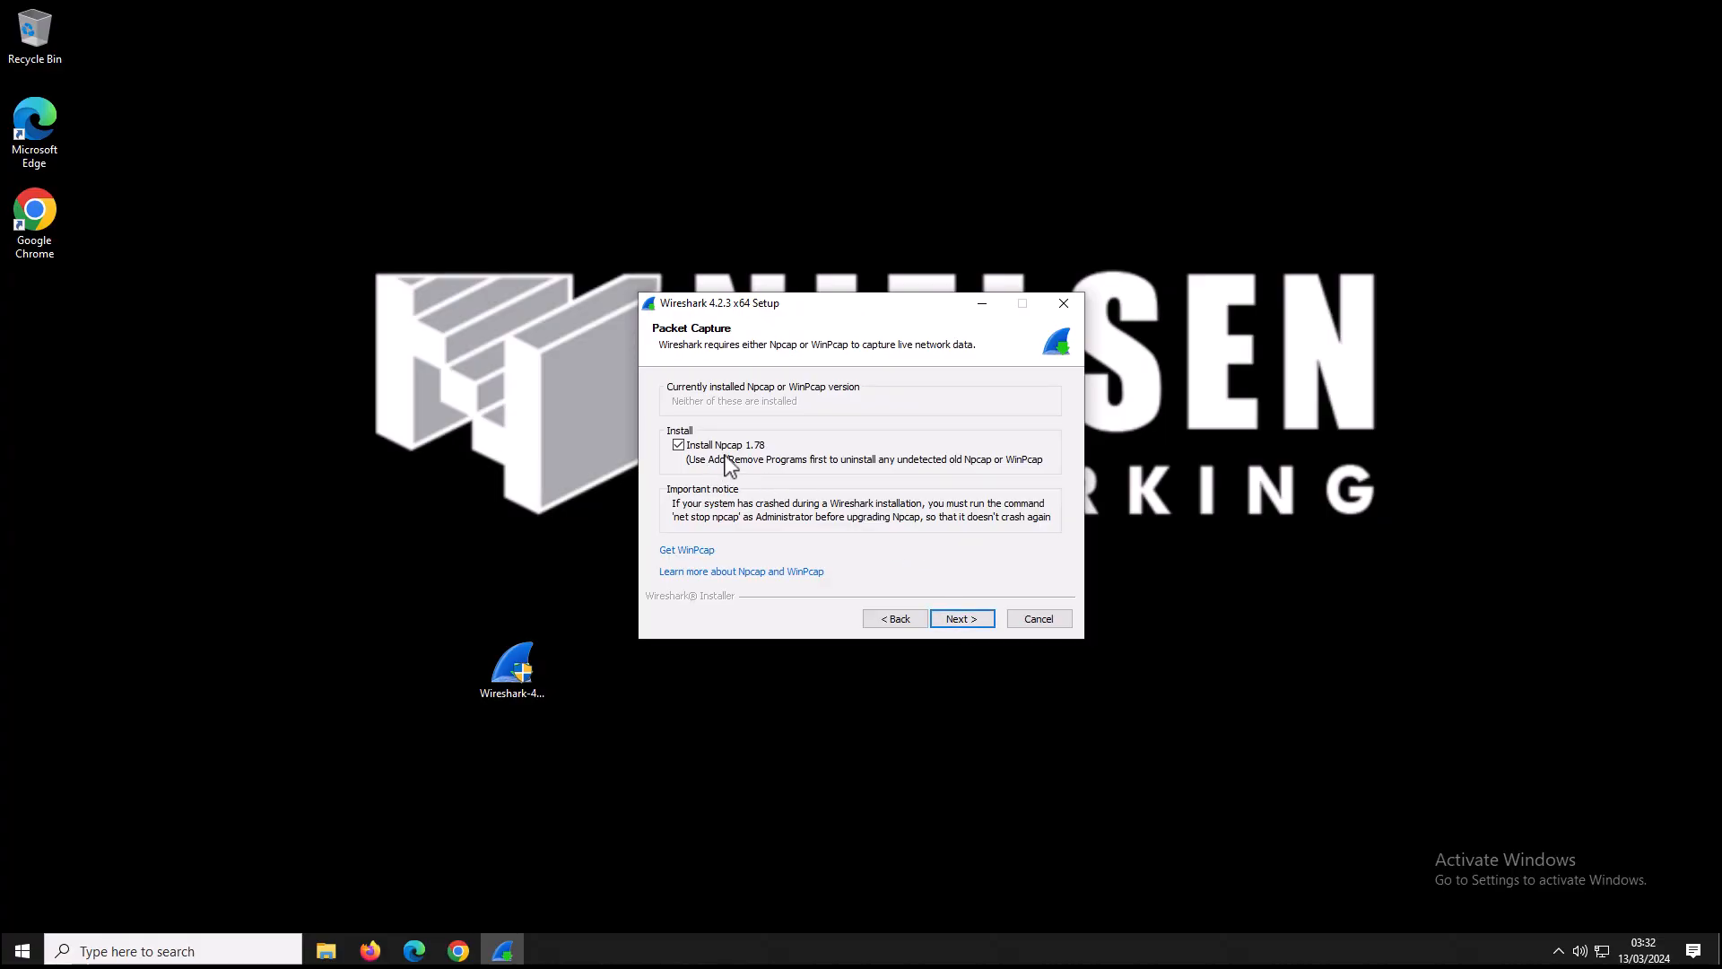
{"action": "left_click", "coordinate": [960, 618]}
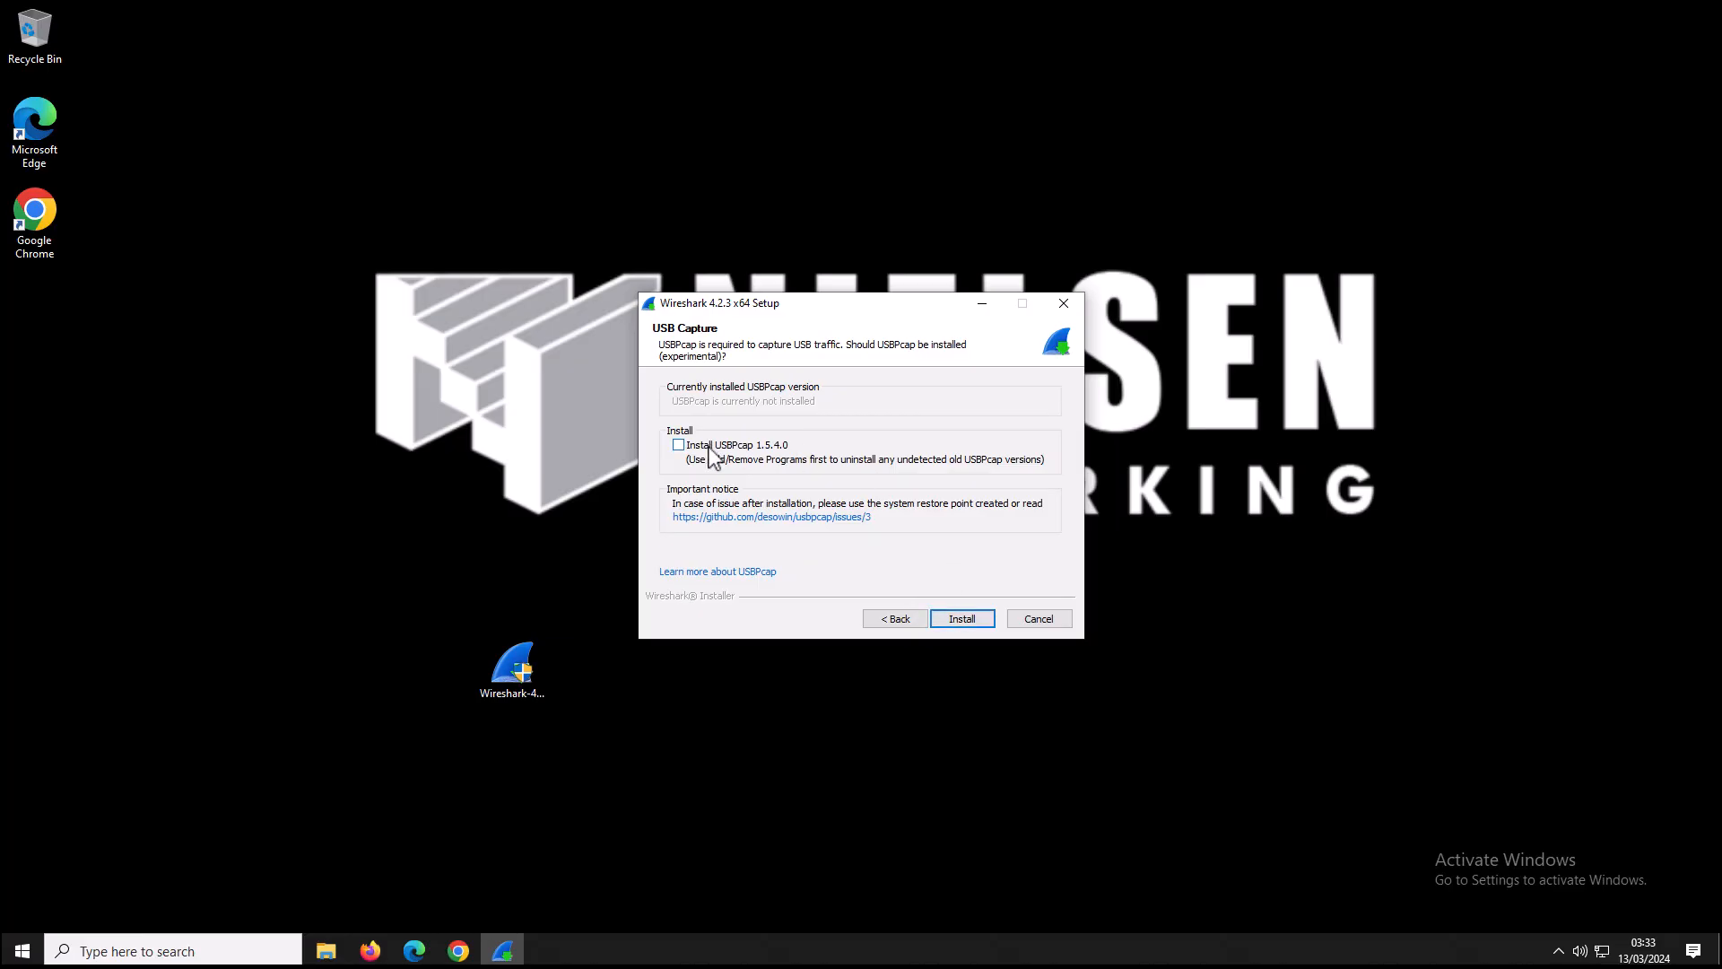
{"action": "left_click", "coordinate": [961, 621]}
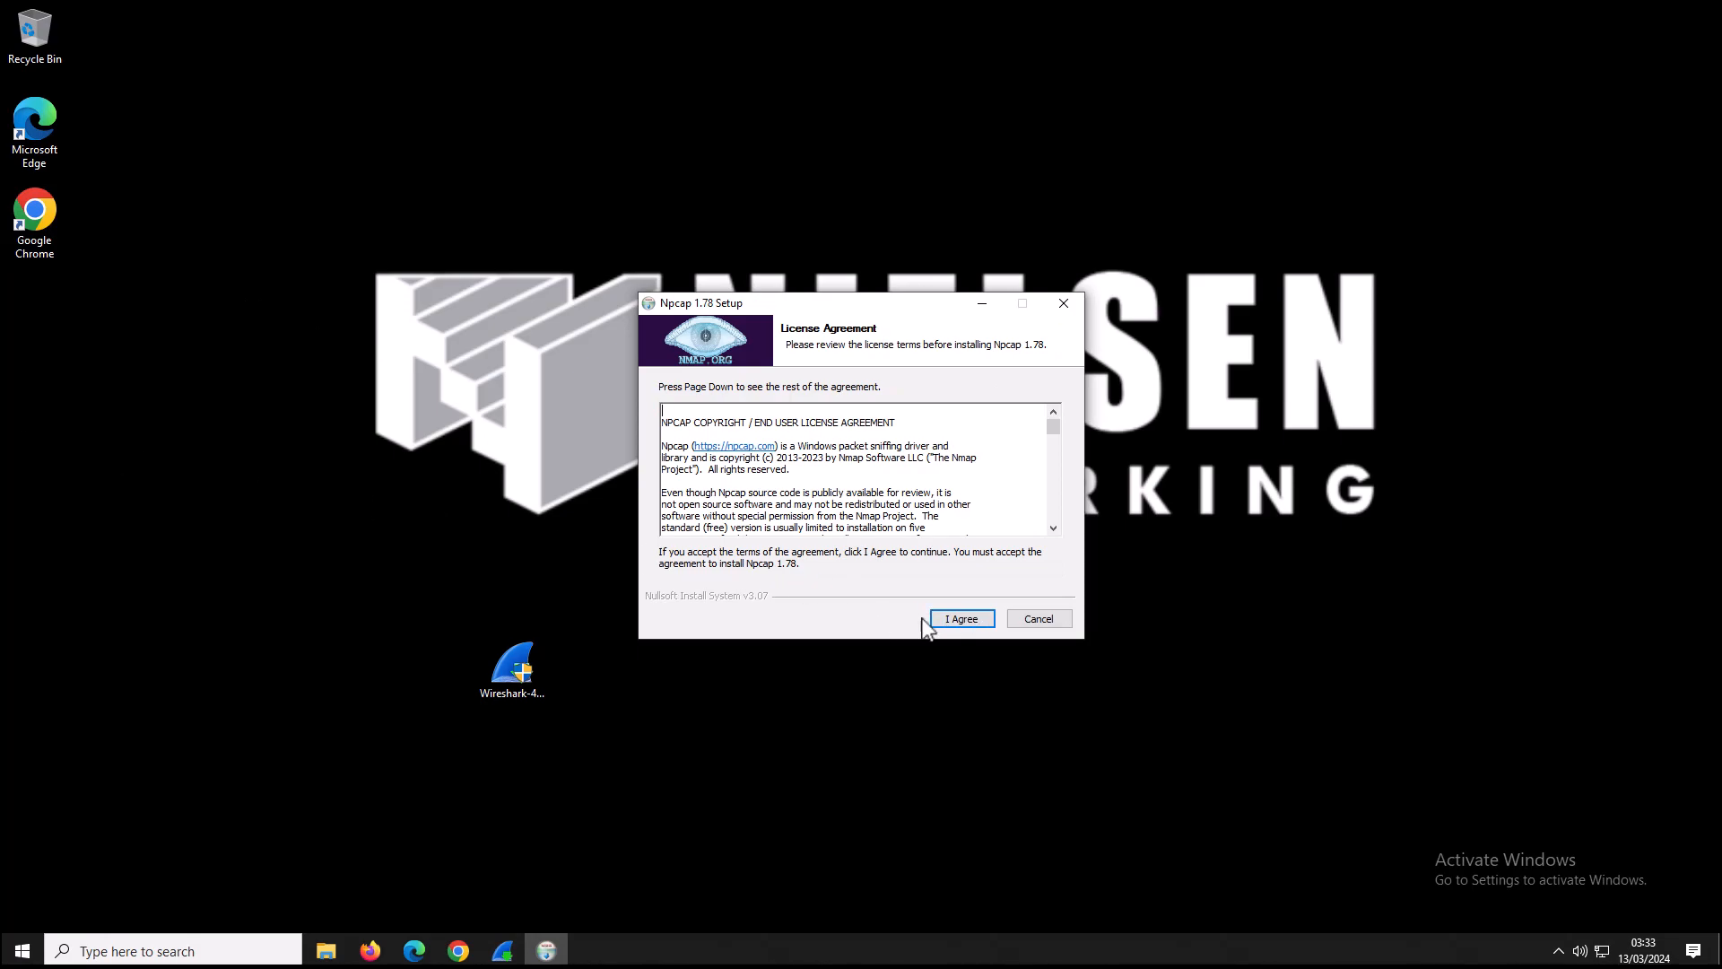
Accept the Npcap 1.78 licence, install it with default options, and finish its setup.
{"action": "left_click", "coordinate": [977, 629]}
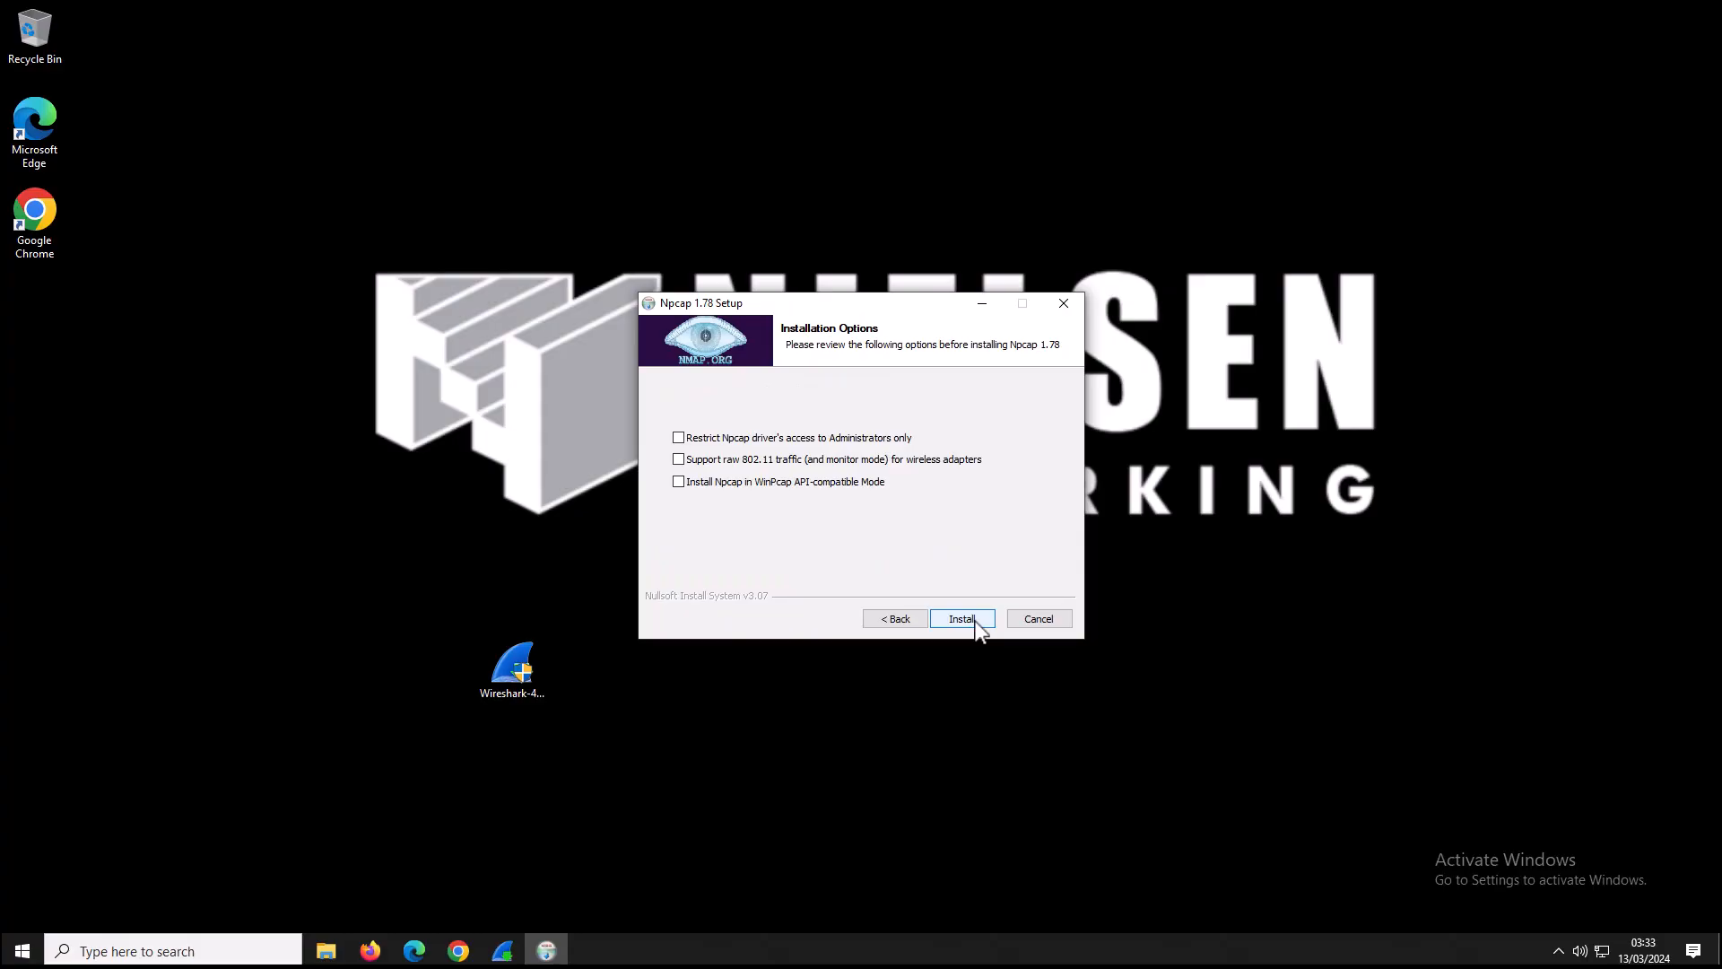
{"action": "left_click", "coordinate": [978, 628]}
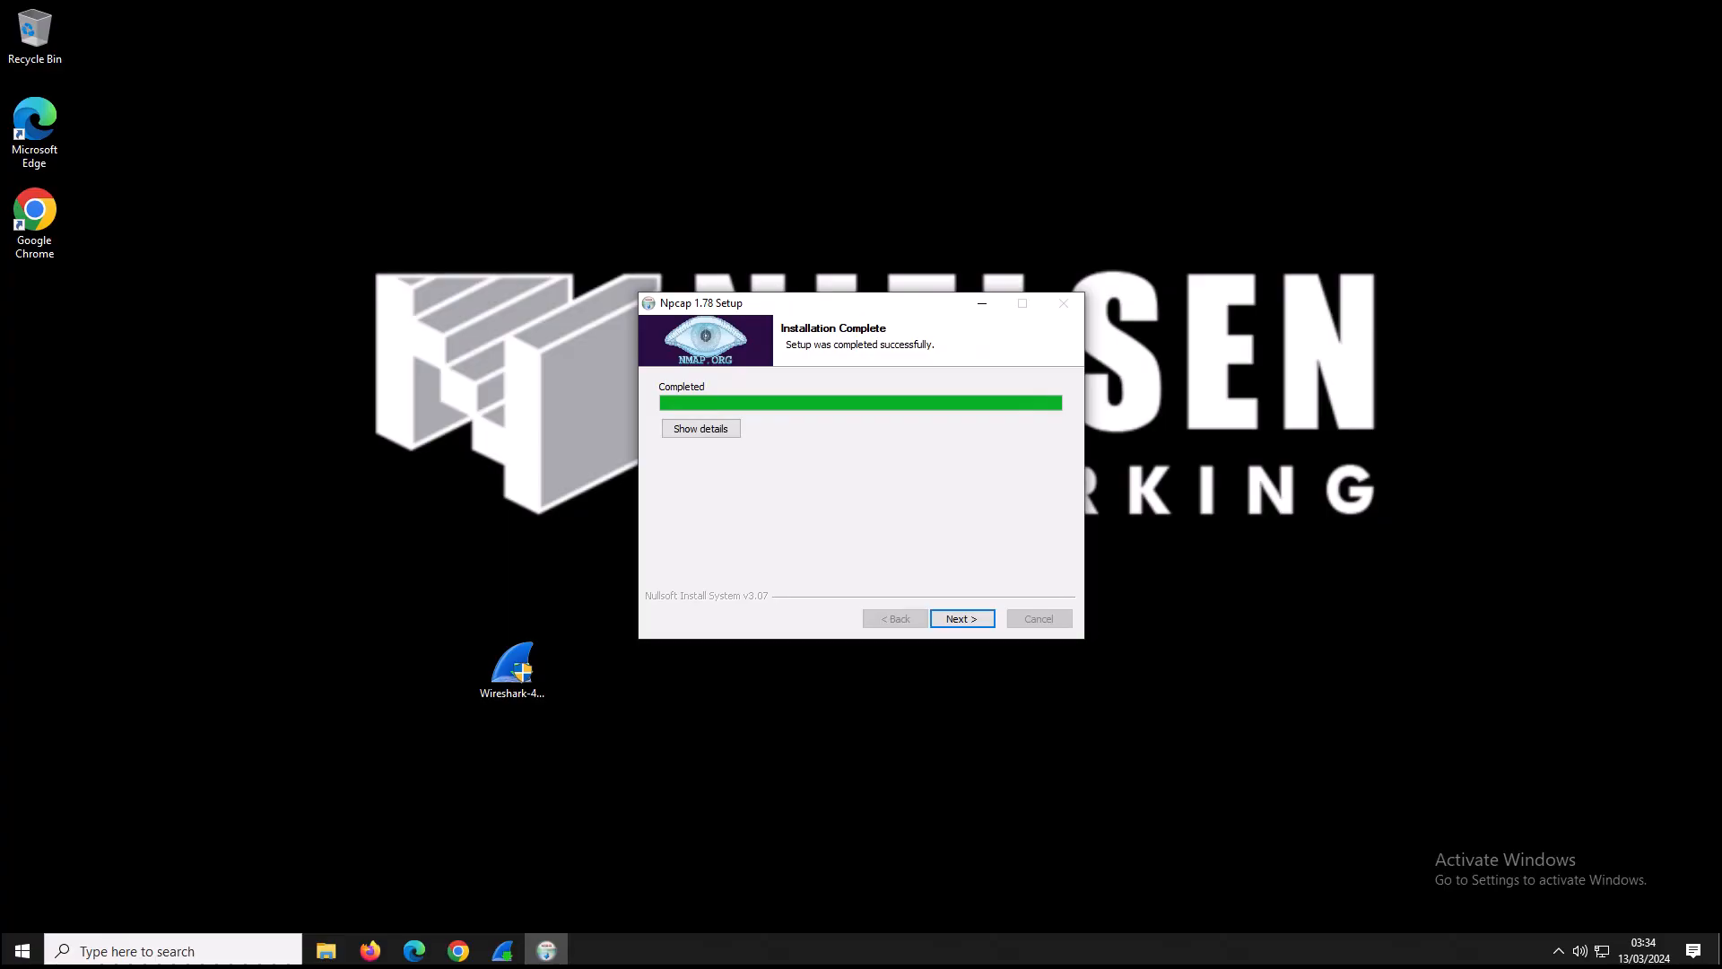
{"action": "left_click", "coordinate": [962, 621]}
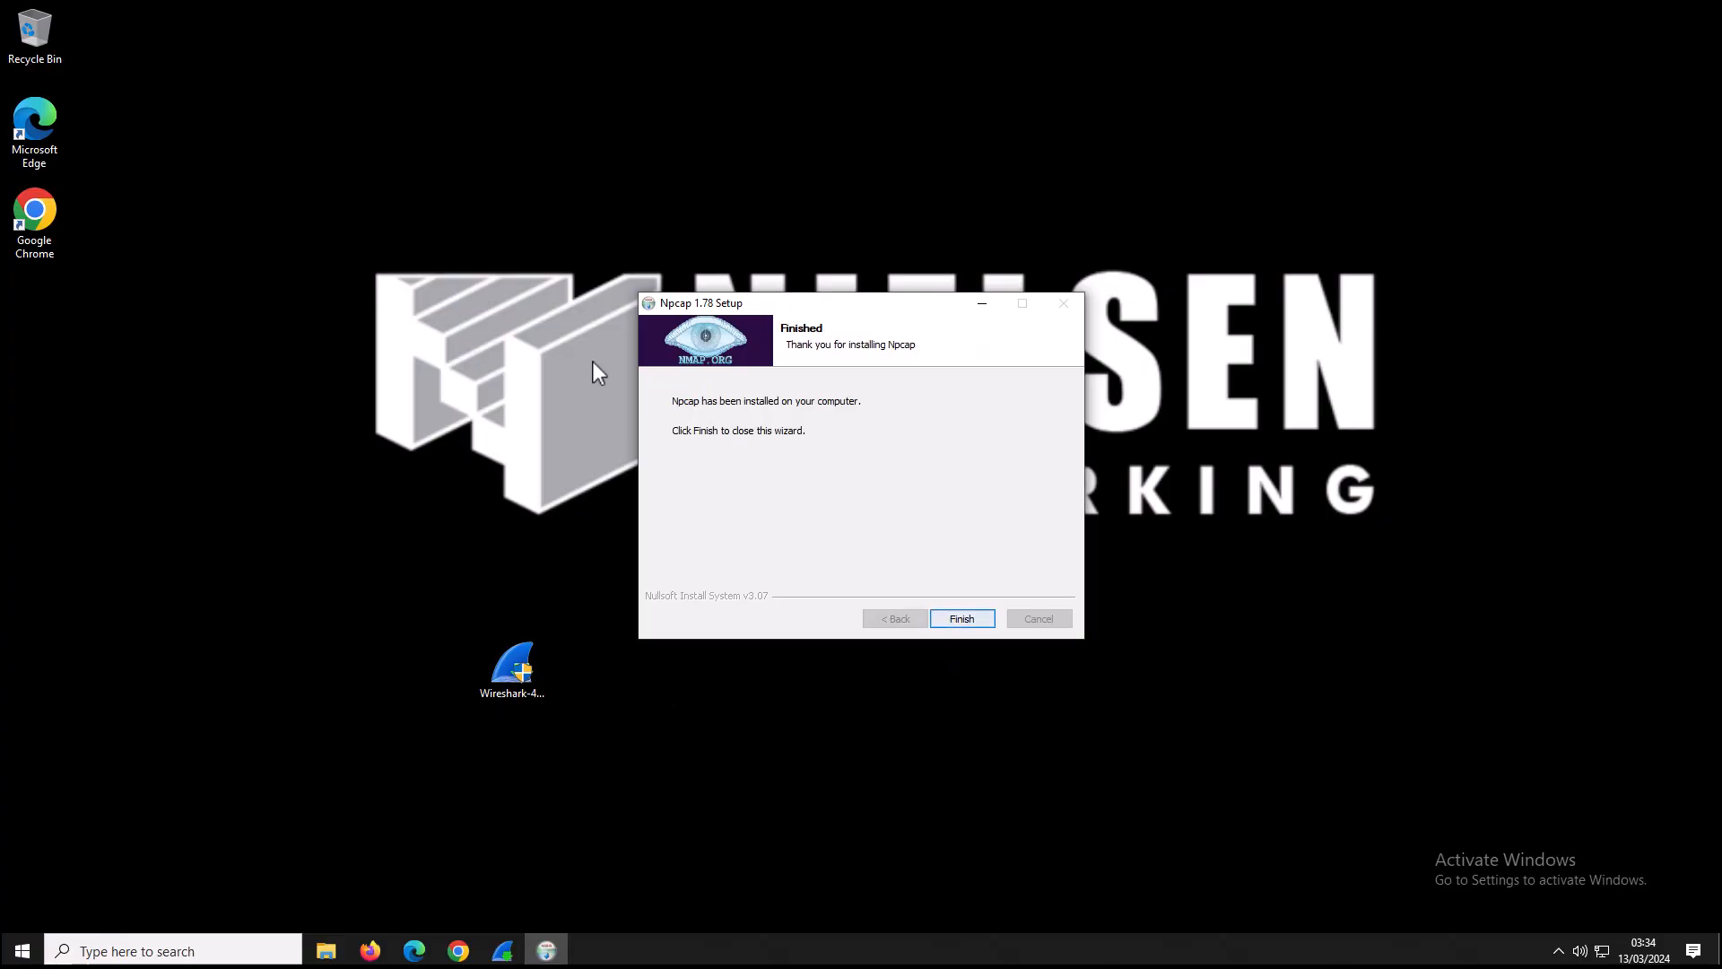
{"action": "left_click", "coordinate": [959, 620]}
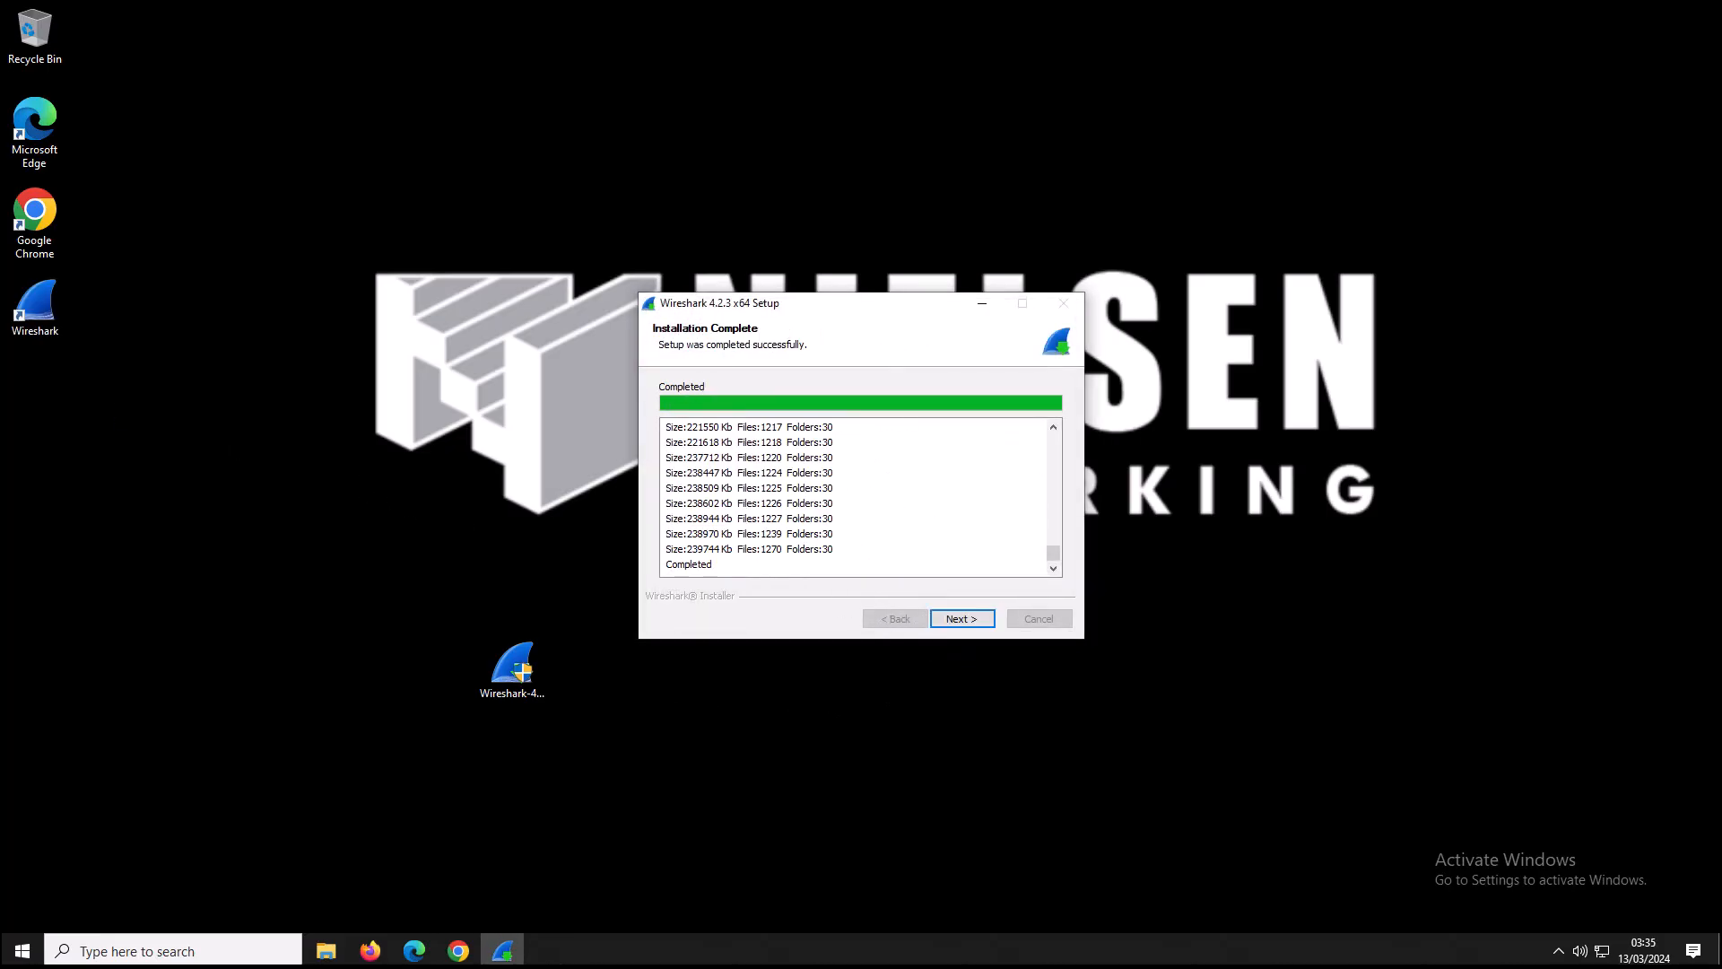
Complete the Wireshark 4.2.3 setup without showing news.
{"action": "left_click", "coordinate": [977, 627]}
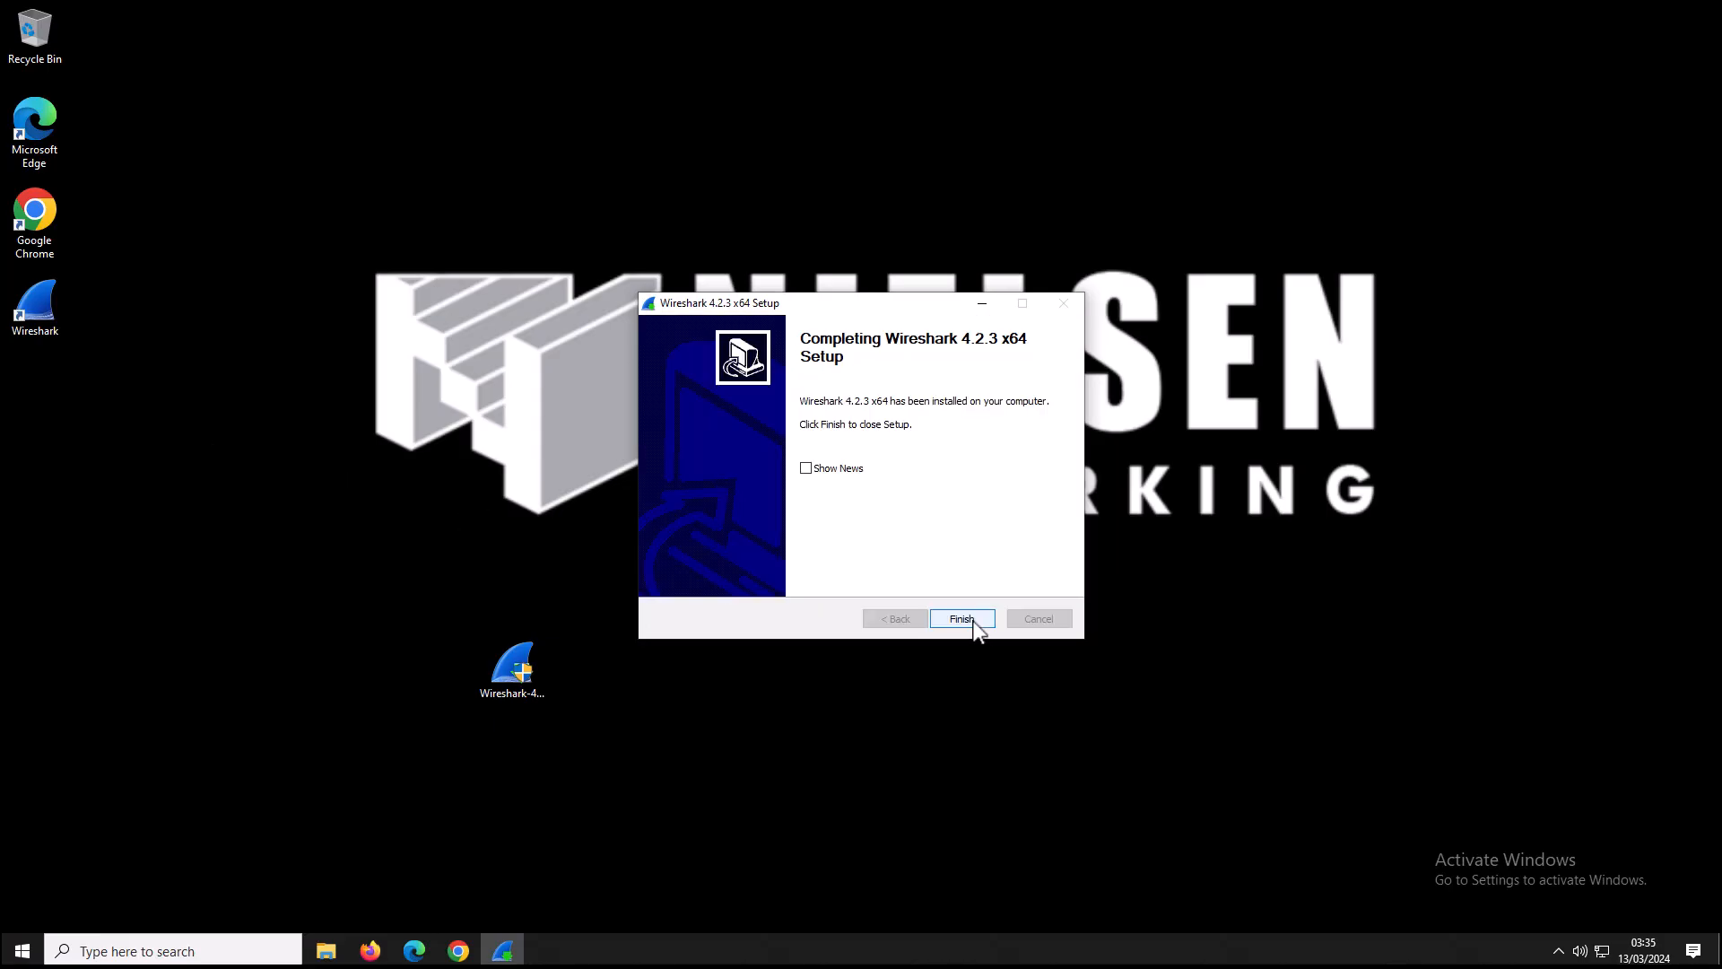
{"action": "left_click", "coordinate": [961, 619]}
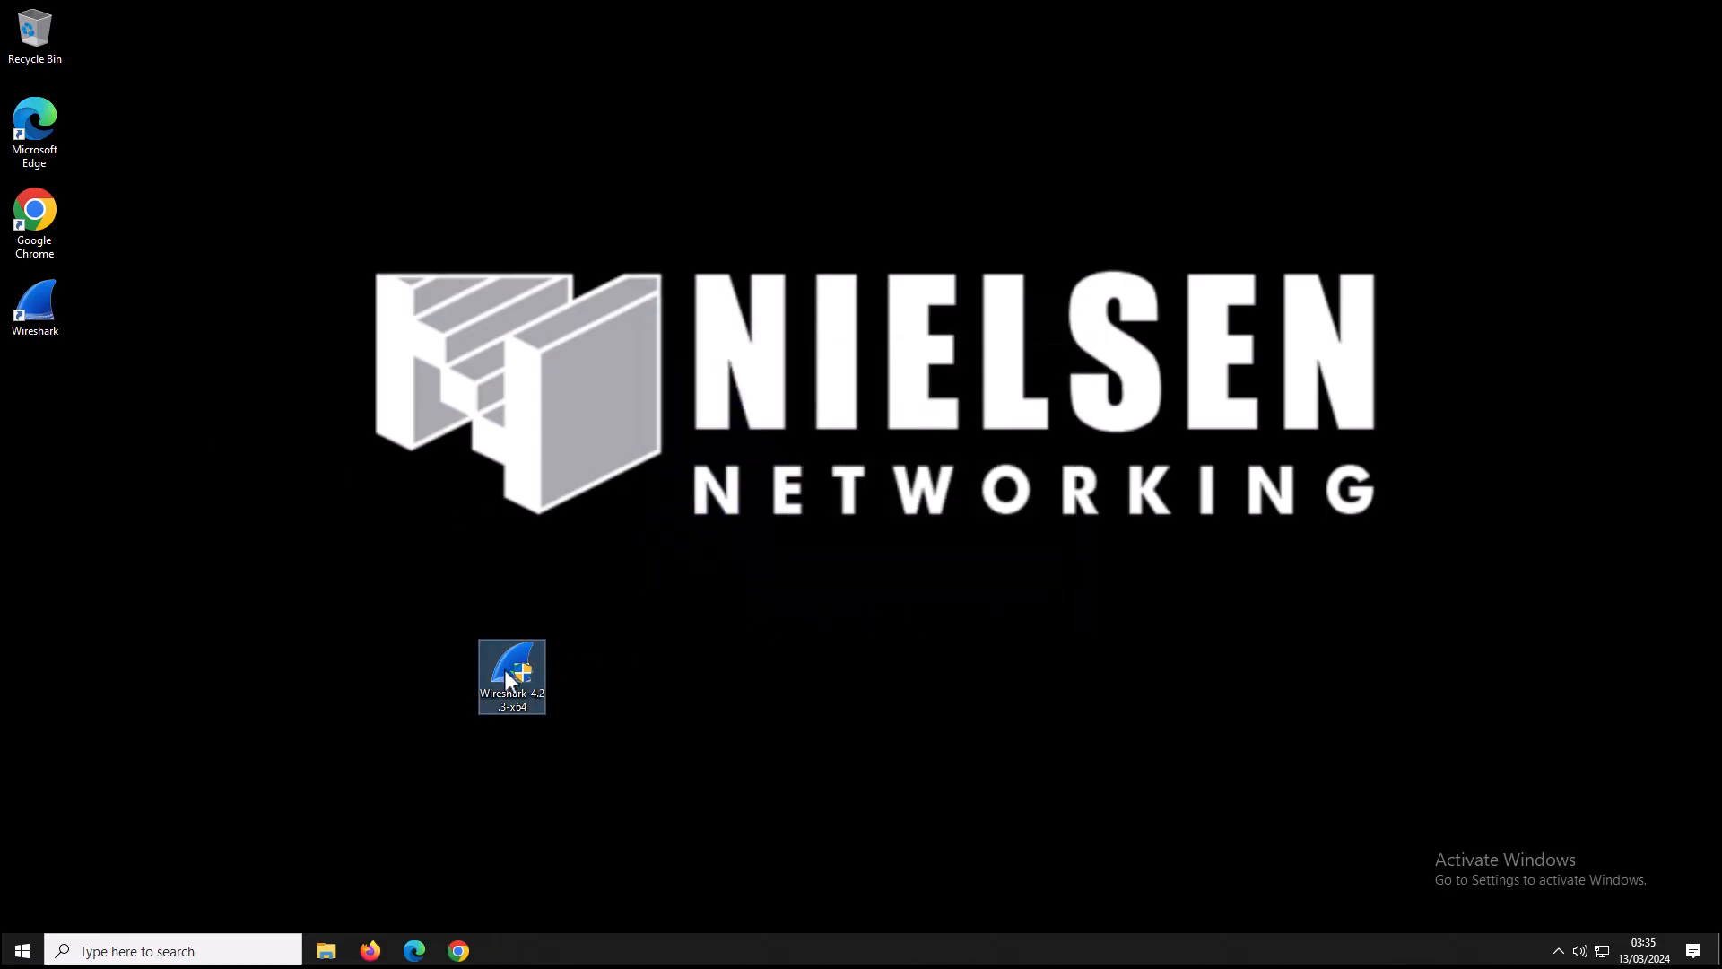
Move the Wireshark installer to the Recycle Bin and launch Wireshark from its desktop shortcut.
{"action": "left_click_drag", "start_coordinate": [501, 678], "coordinate": [122, 519]}
{"action": "left_click_drag", "start_coordinate": [34, 422], "coordinate": [34, 32]}
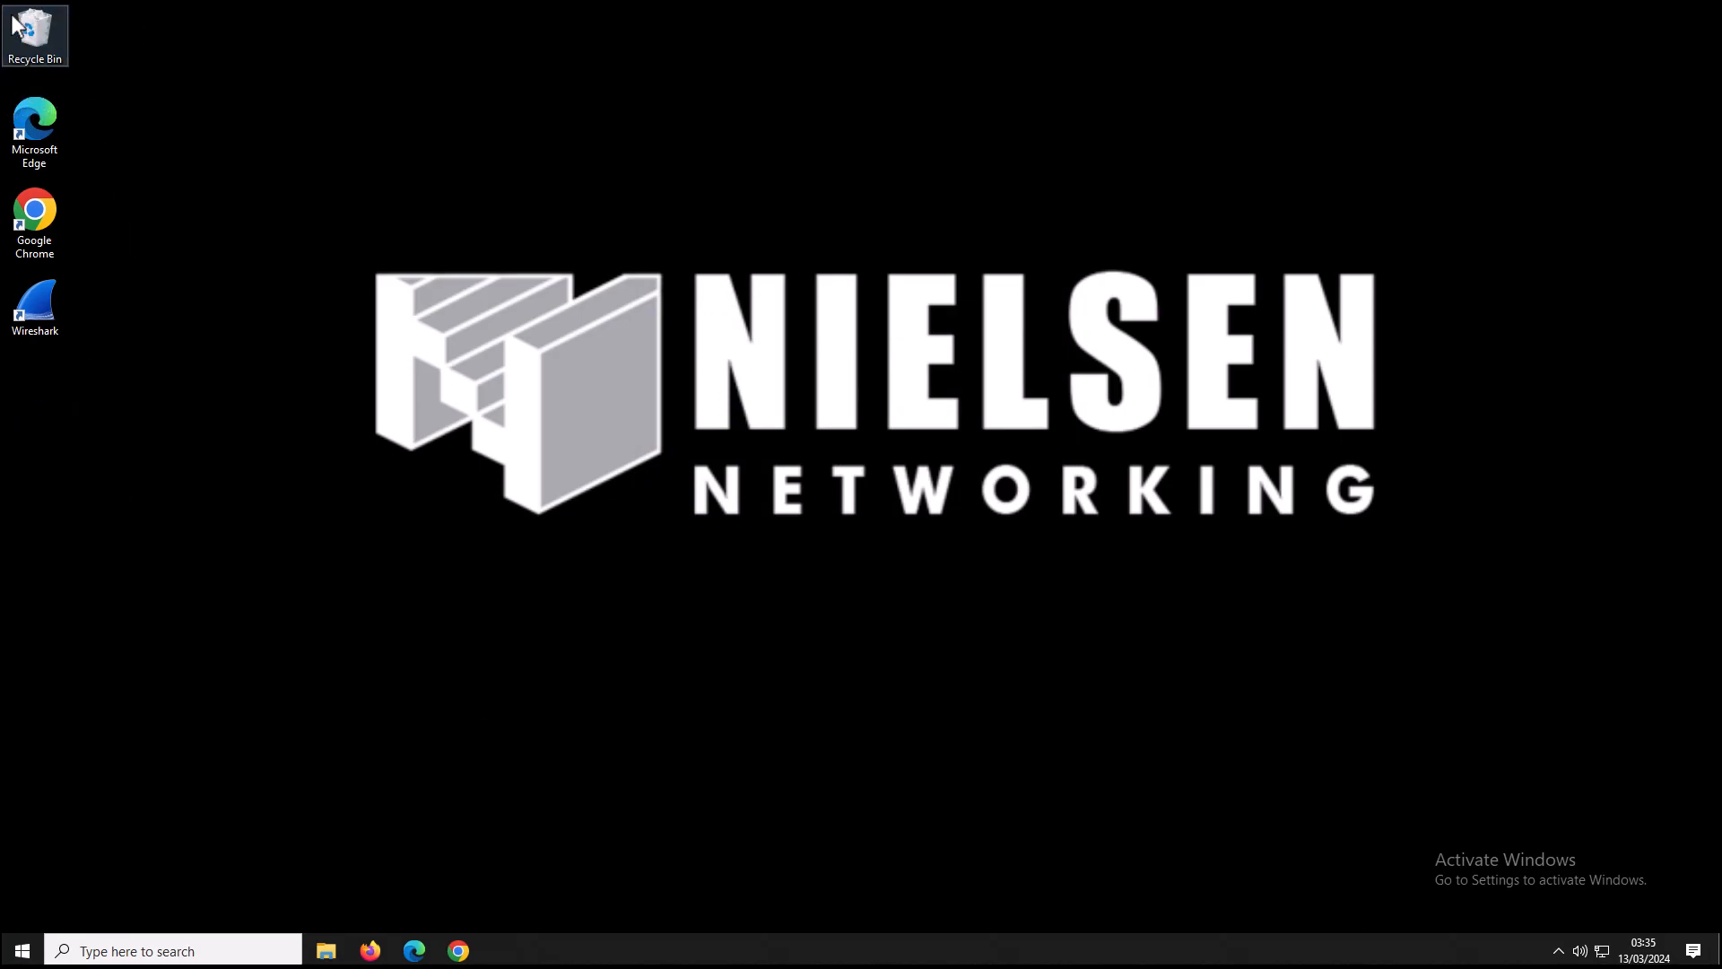
{"action": "double_click", "coordinate": [40, 325]}
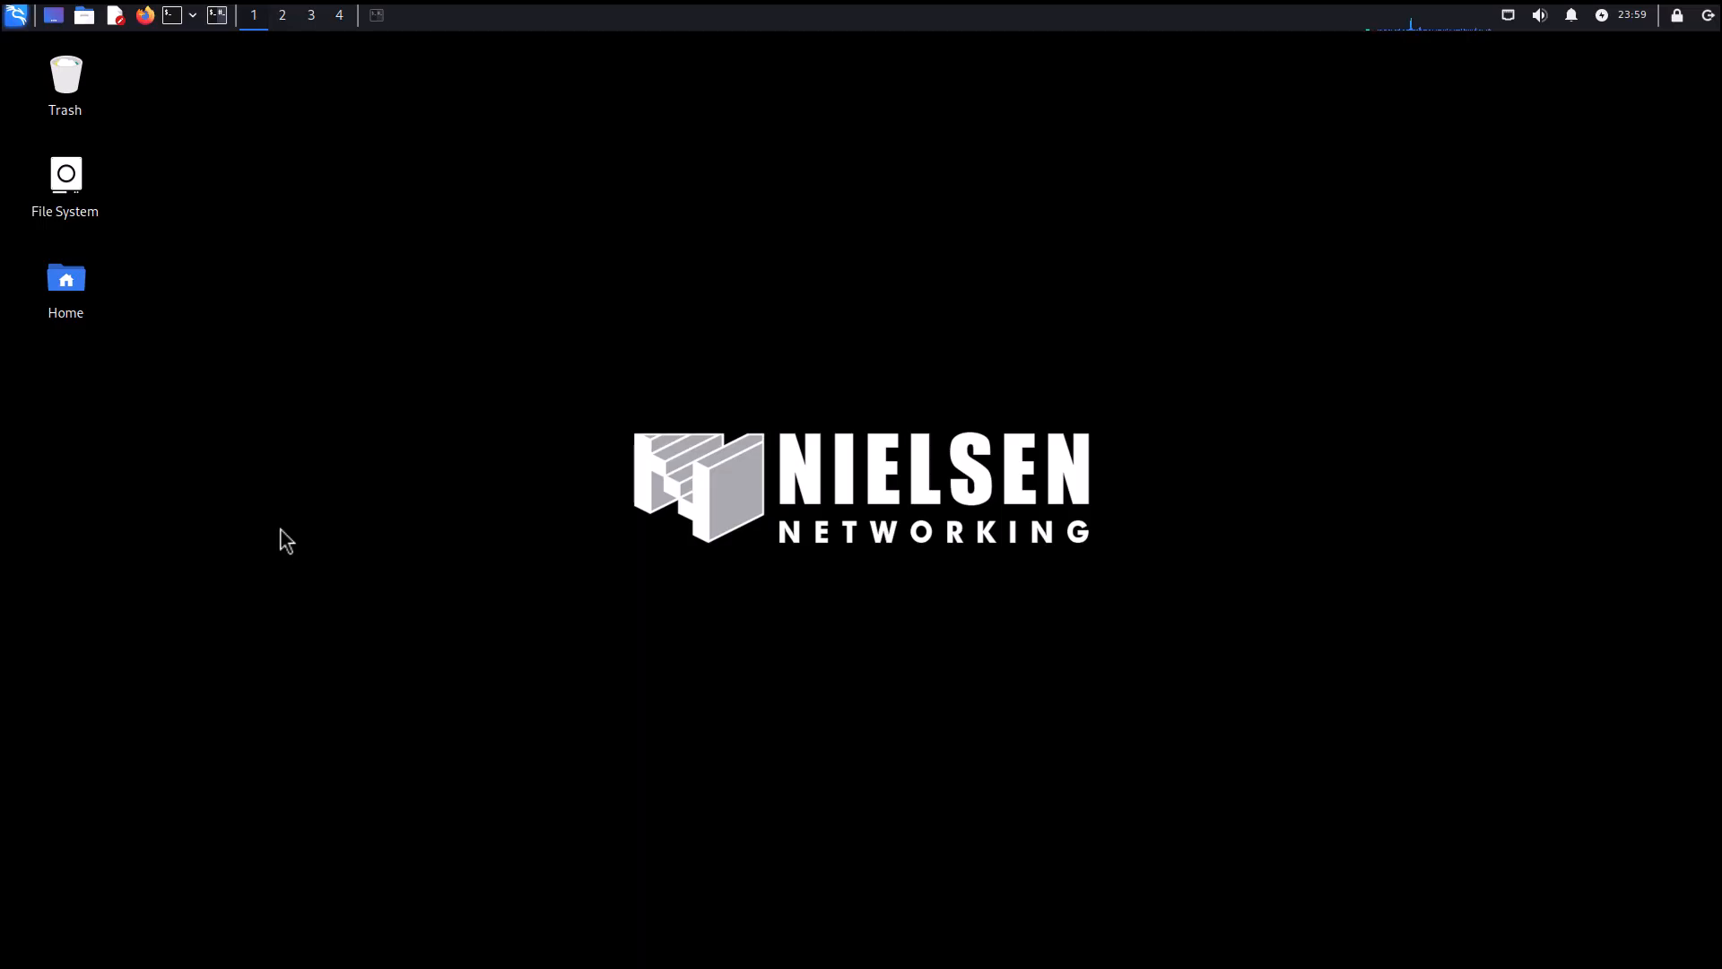
Open a terminal and run sudo apt update.
{"action": "left_click", "coordinate": [375, 23]}
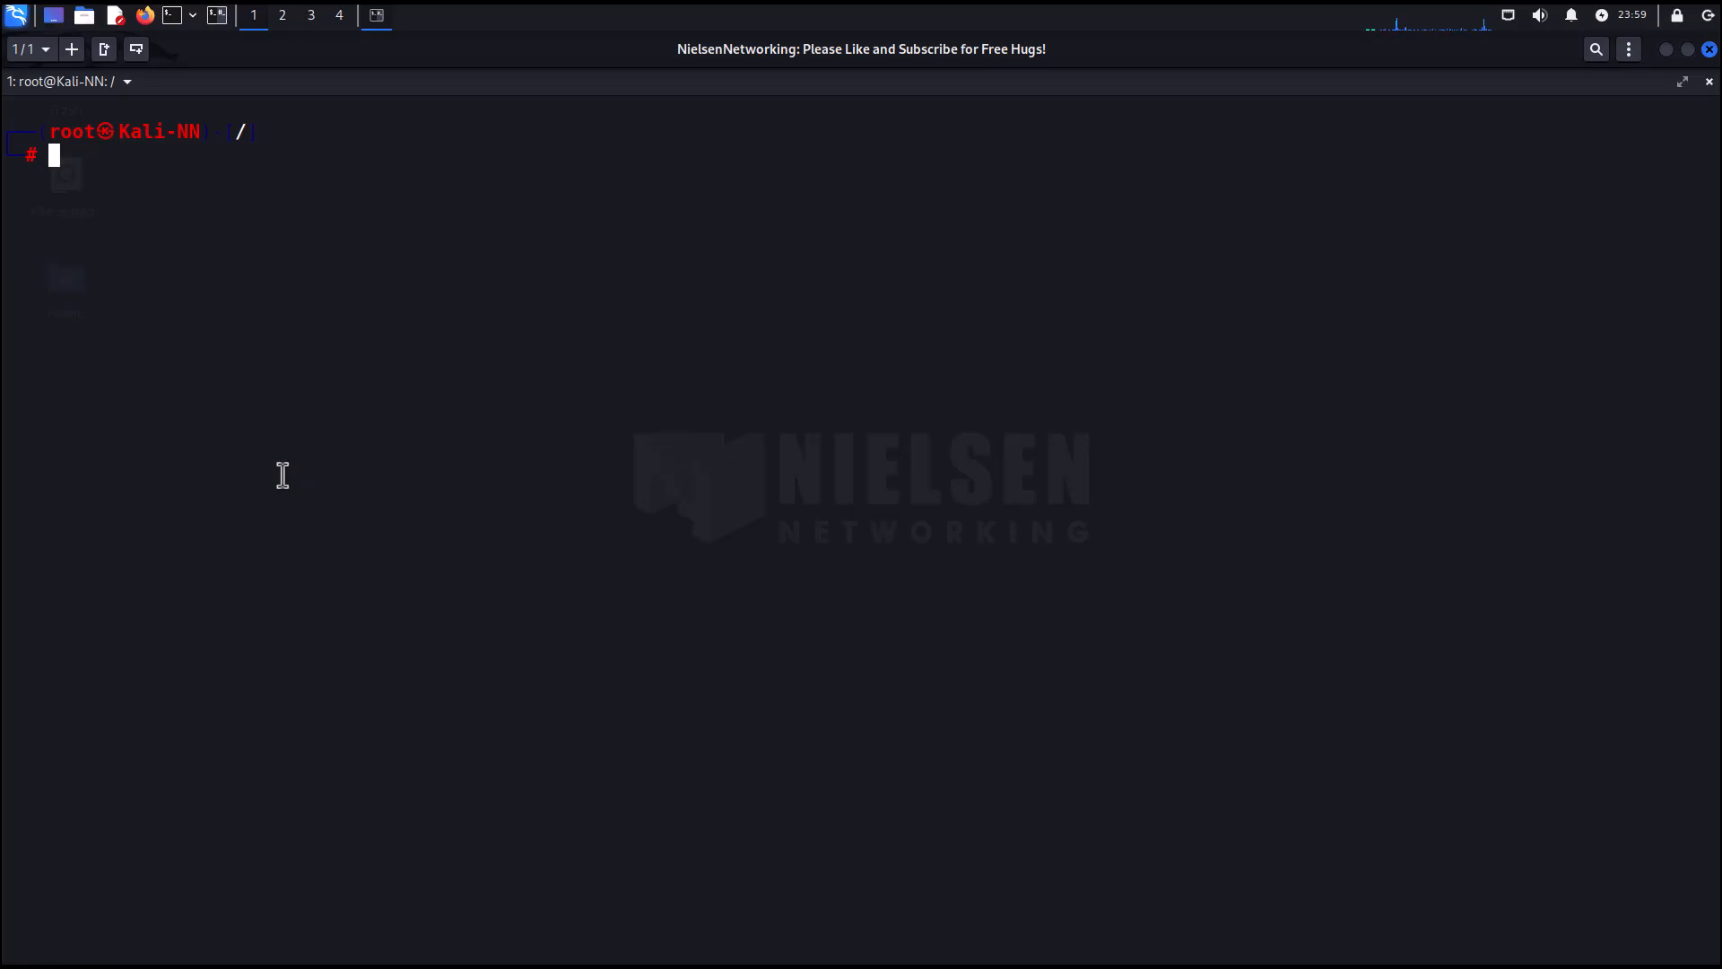
{"action": "type", "text": "sudo "}
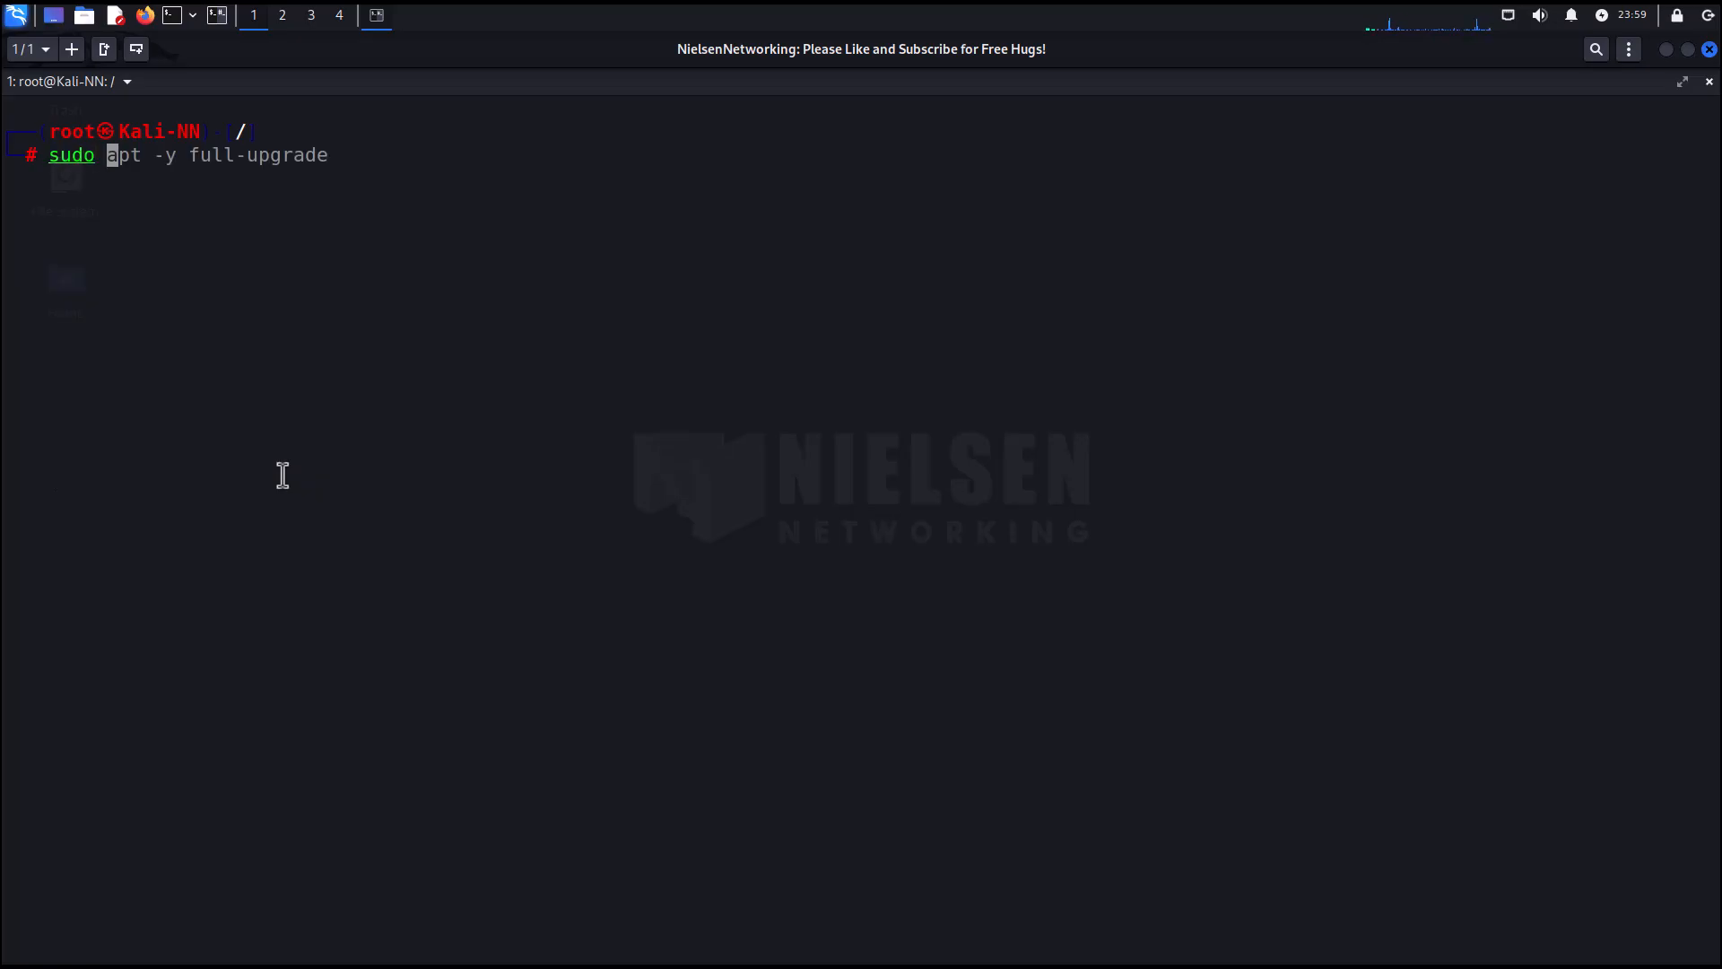
{"action": "type", "text": "apt update"}
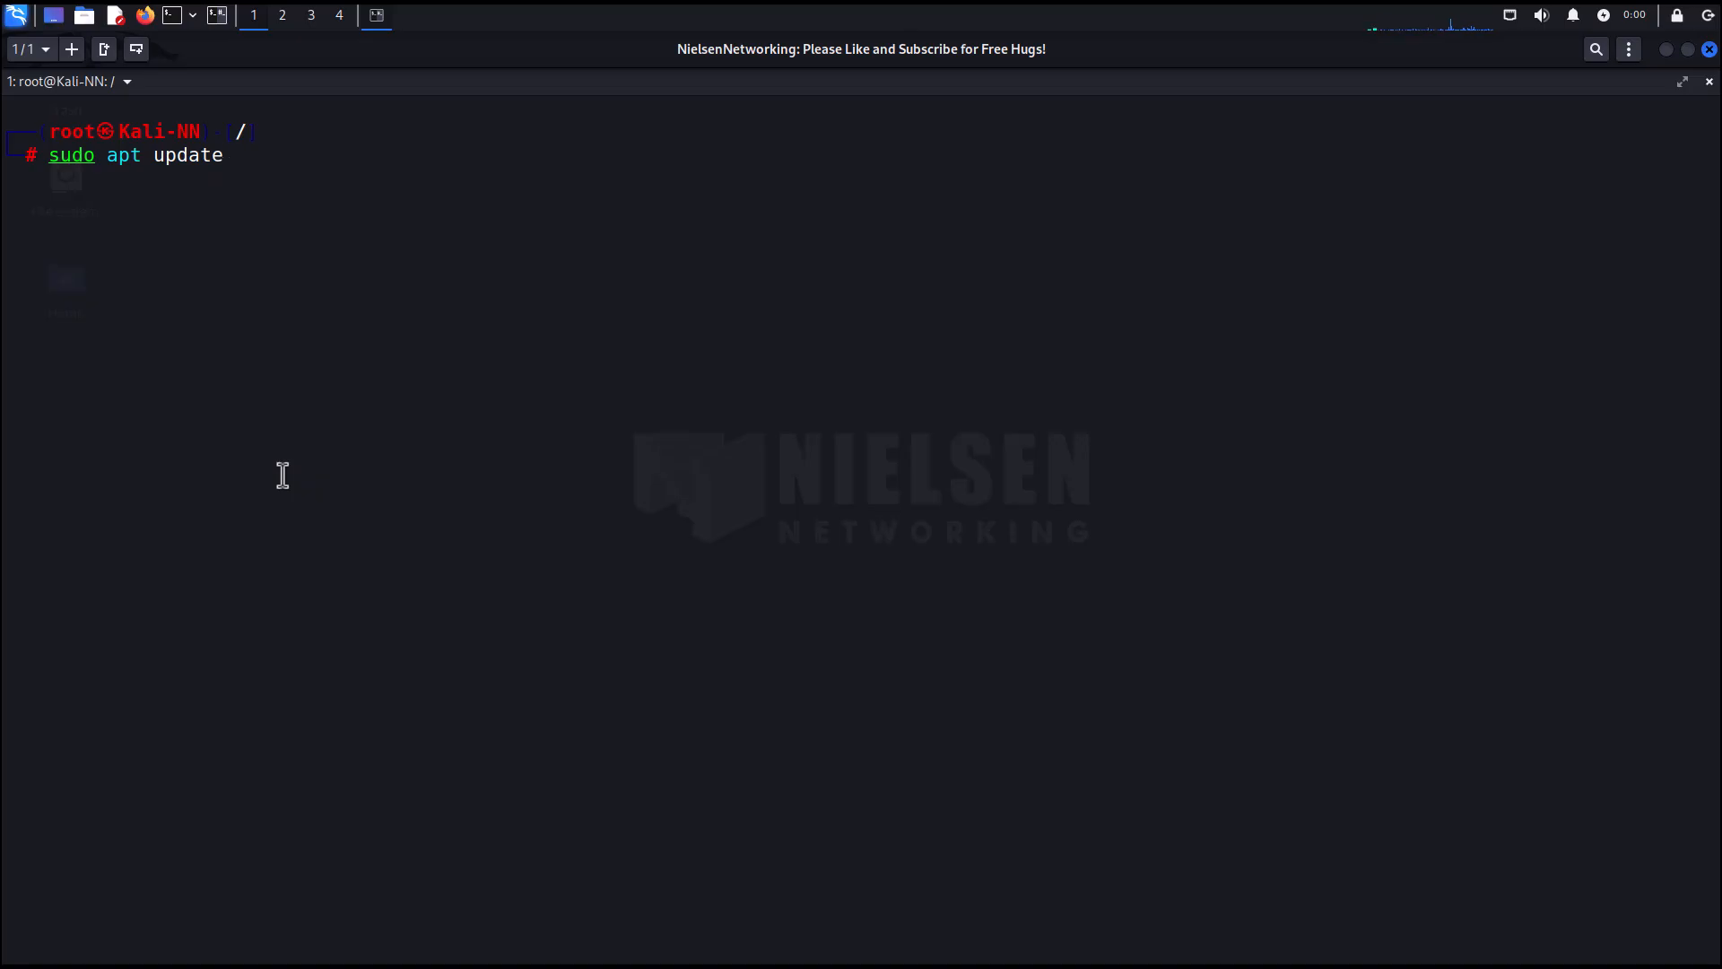
{"action": "key", "text": "Return"}
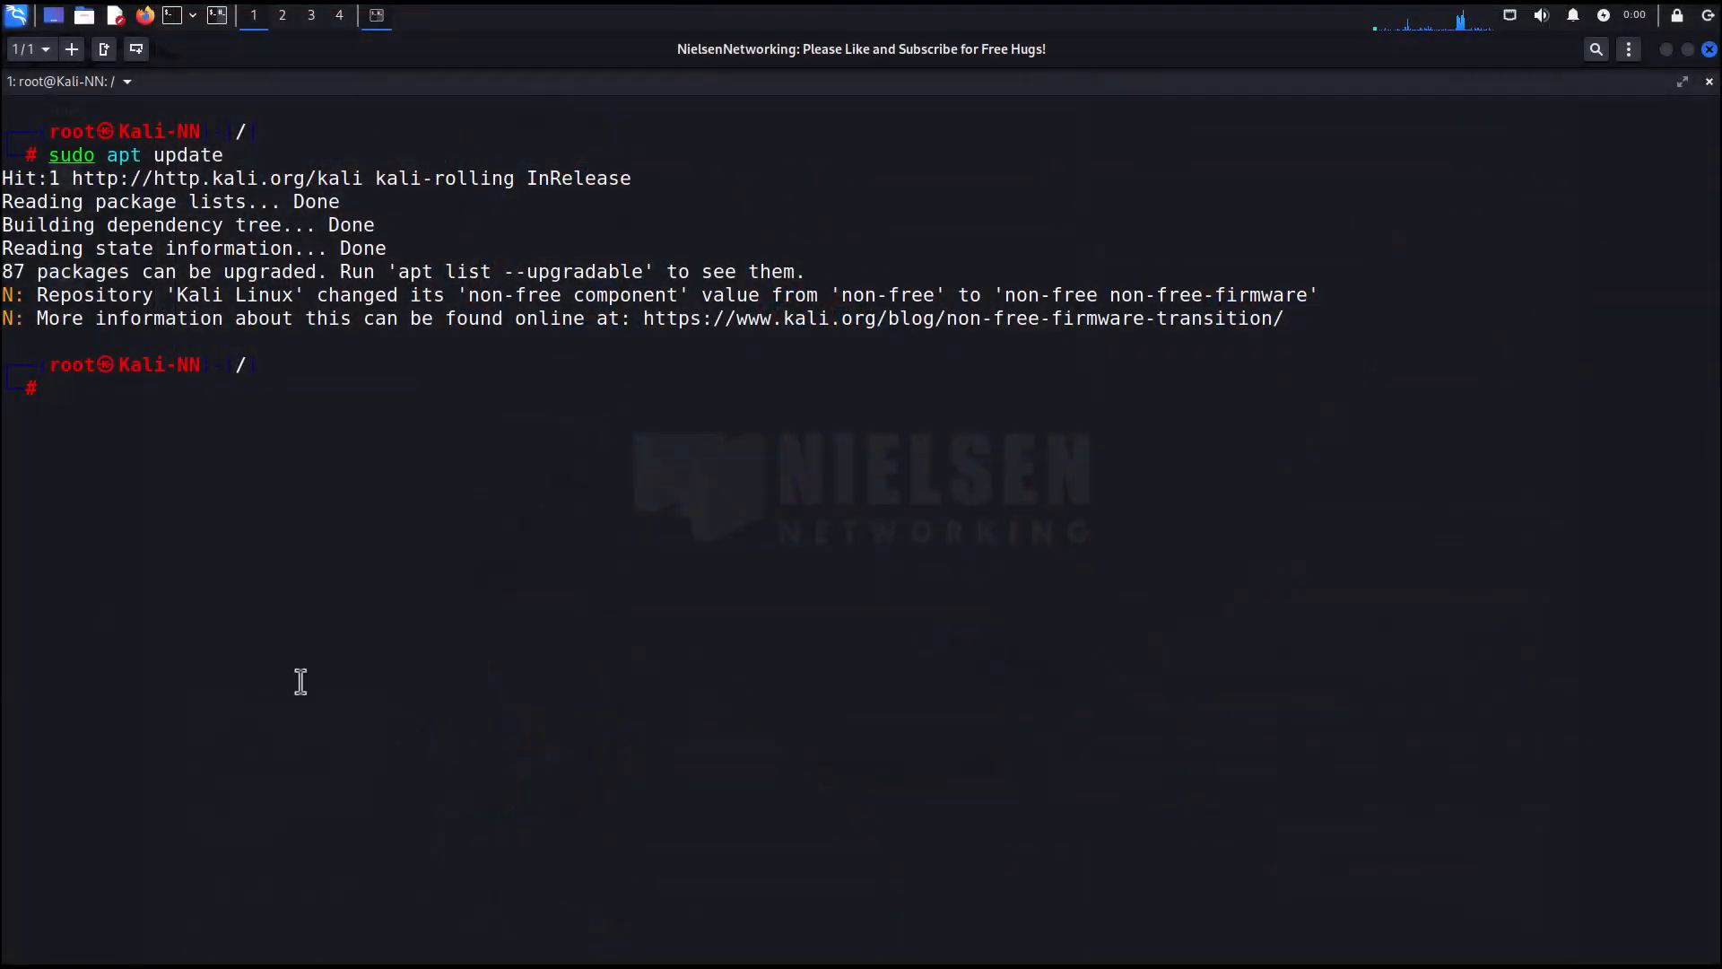
Run sudo apt list --upgradable to list the upgradable packages.
{"action": "type", "text": "sudo apt "}
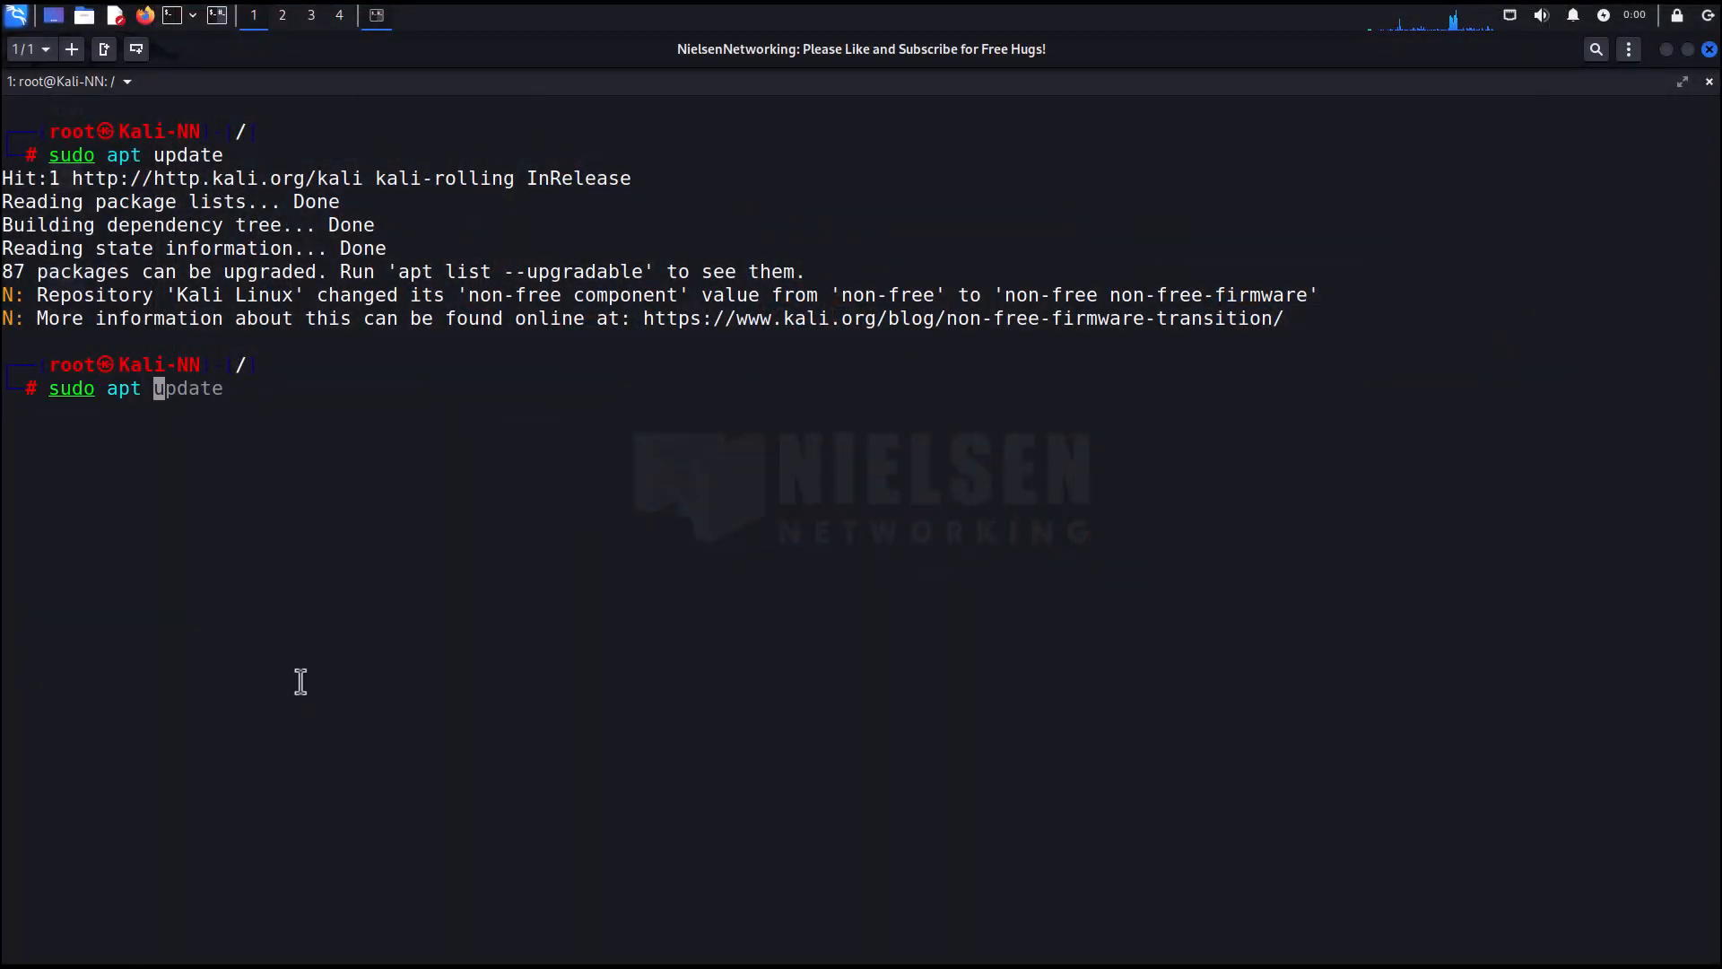
{"action": "type", "text": "list"}
{"action": "key", "text": "Right"}
{"action": "key", "text": "Return"}
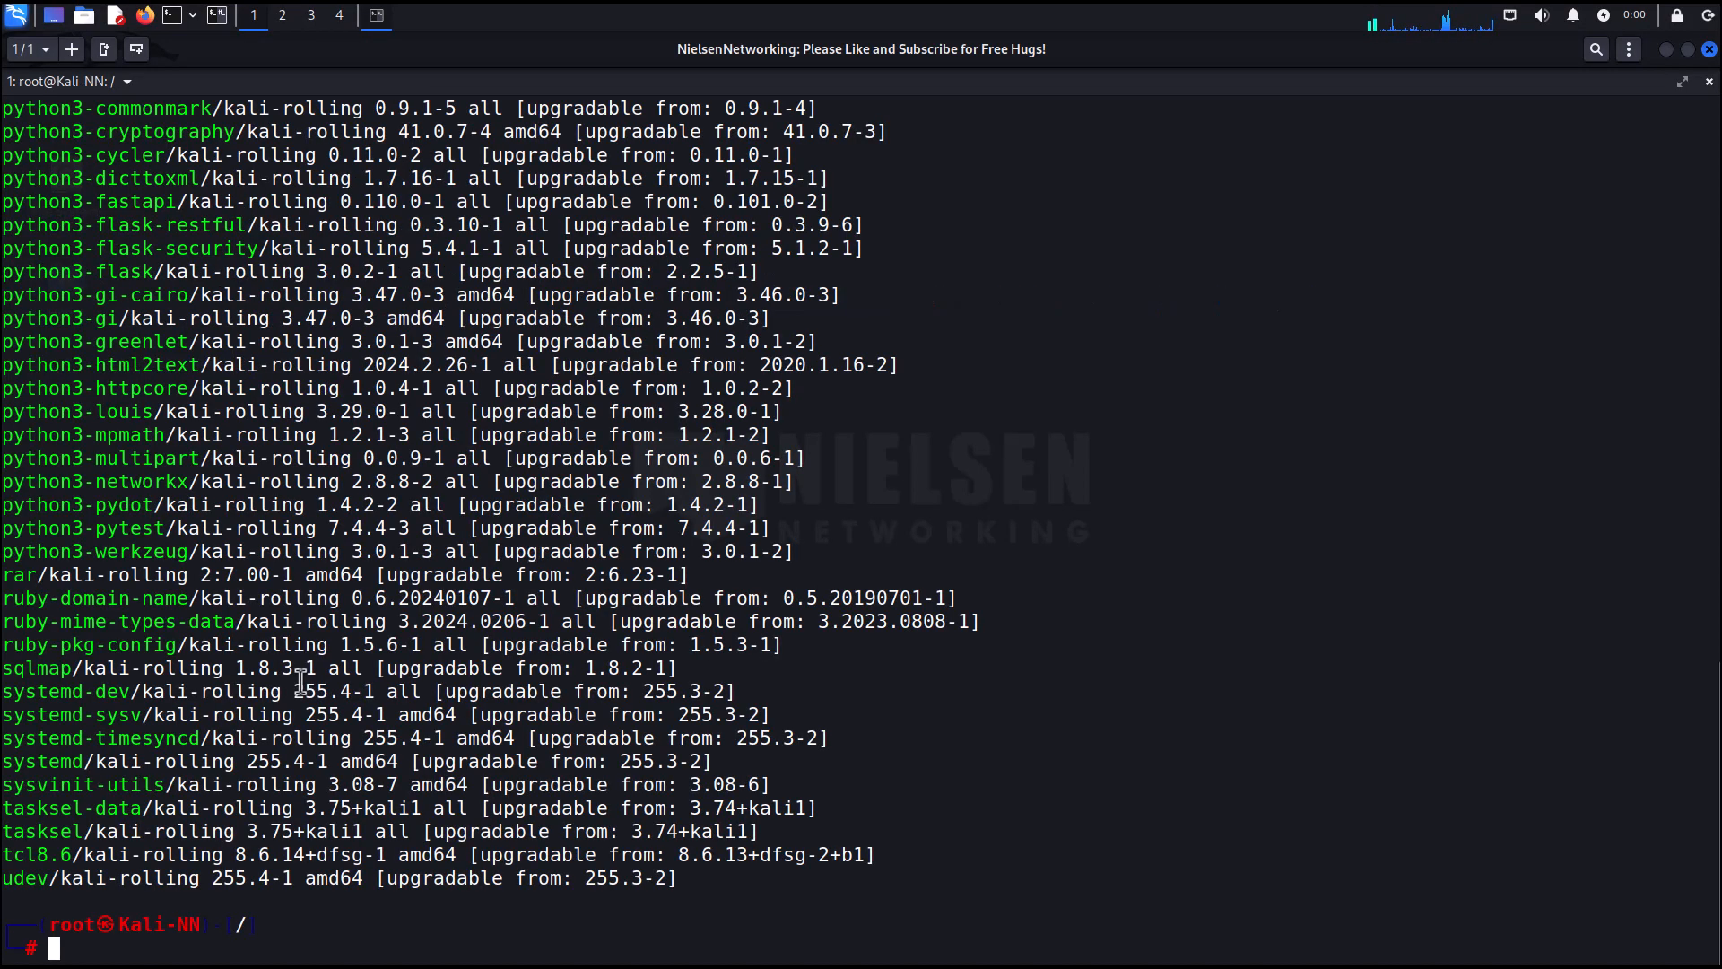
Start a full system upgrade with sudo apt -y full-upgrade, interrupt it, and clear the terminal.
{"action": "scroll", "coordinate": [302, 681], "scroll_direction": "up", "scroll_amount": 15}
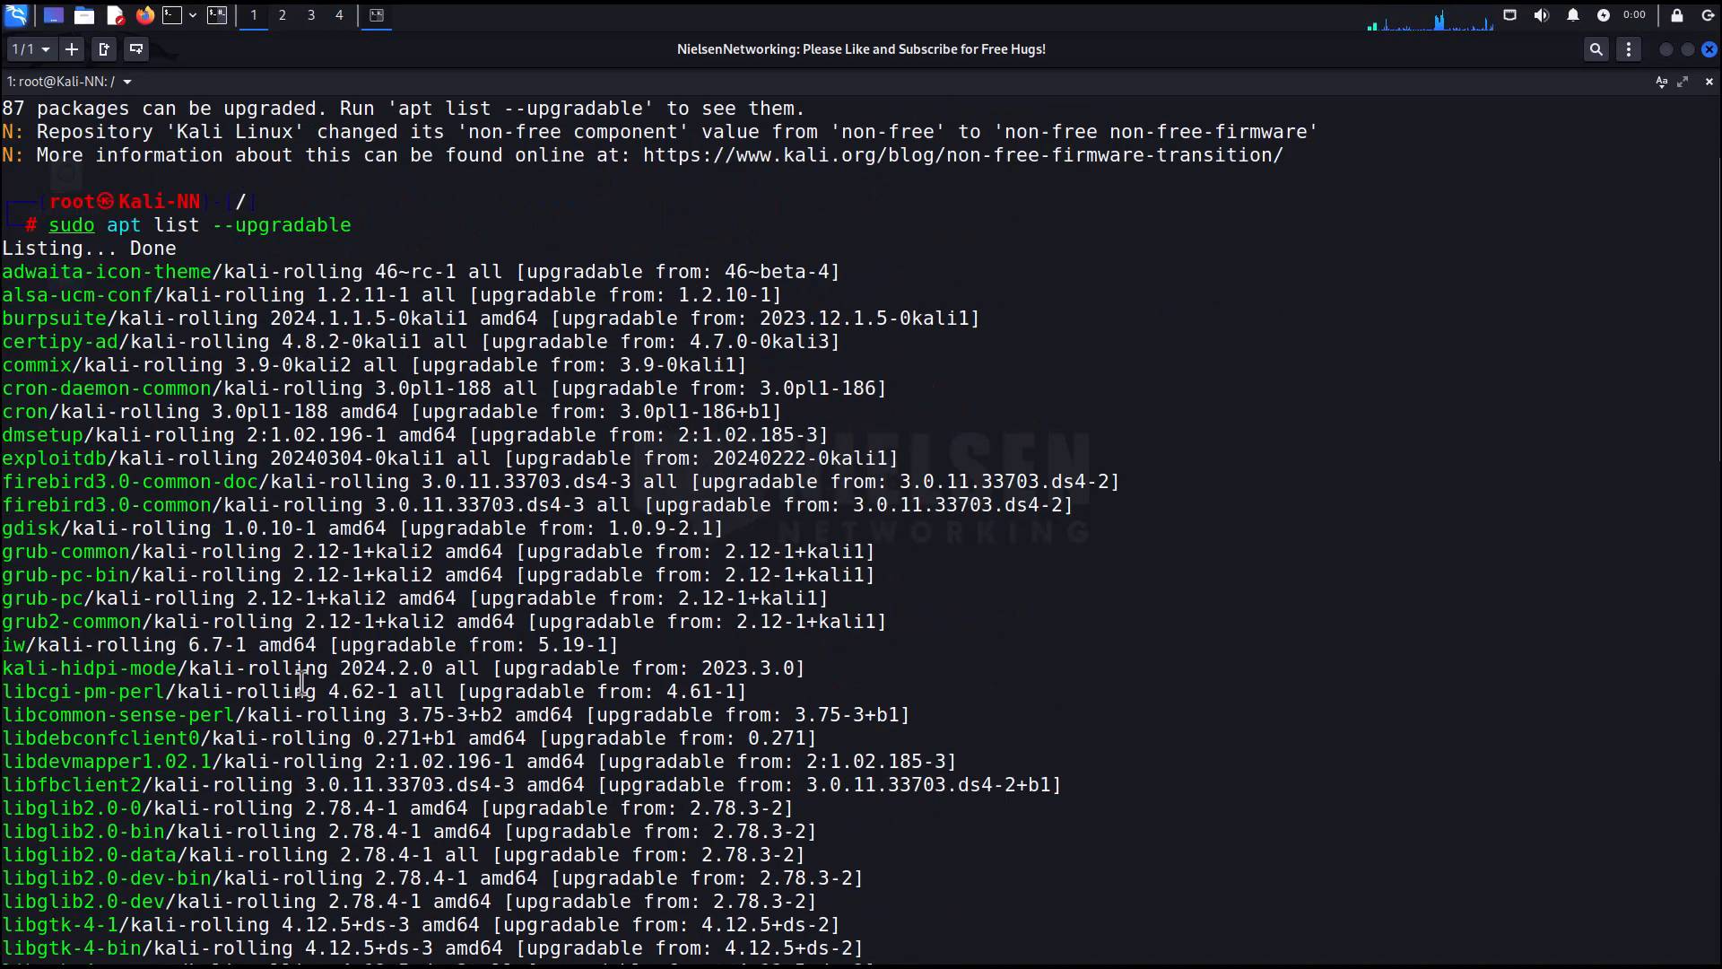
{"action": "scroll", "coordinate": [302, 681], "scroll_direction": "down", "scroll_amount": 15}
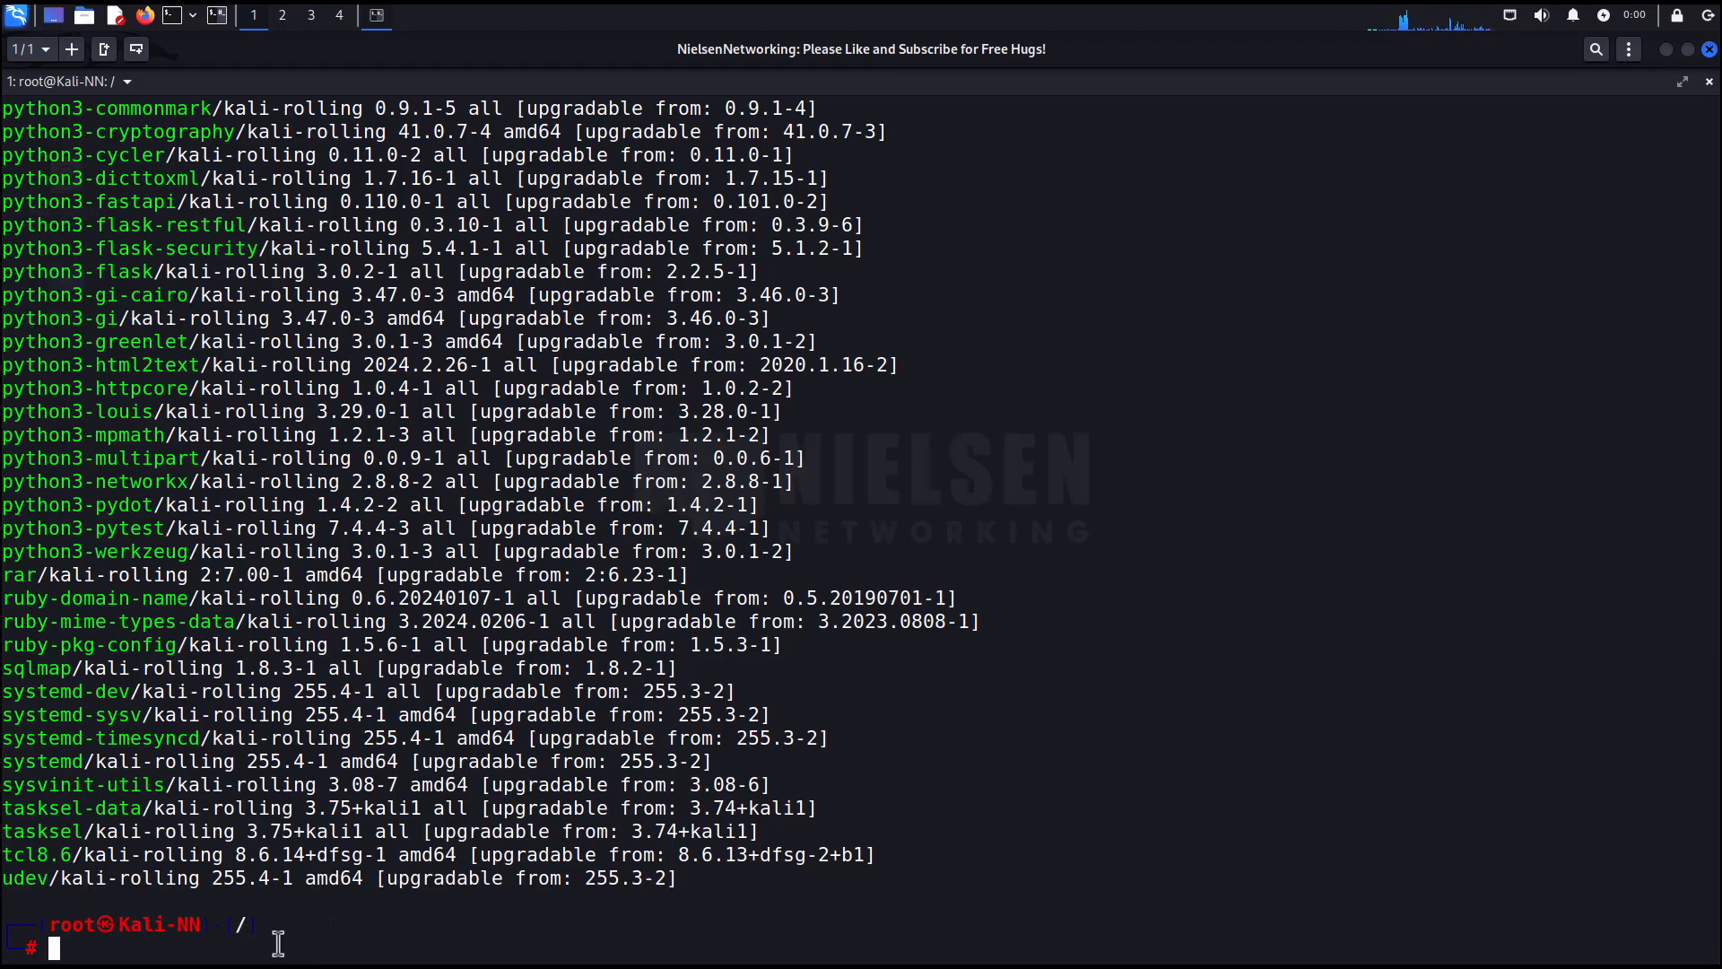
{"action": "type", "text": "sudo apt"}
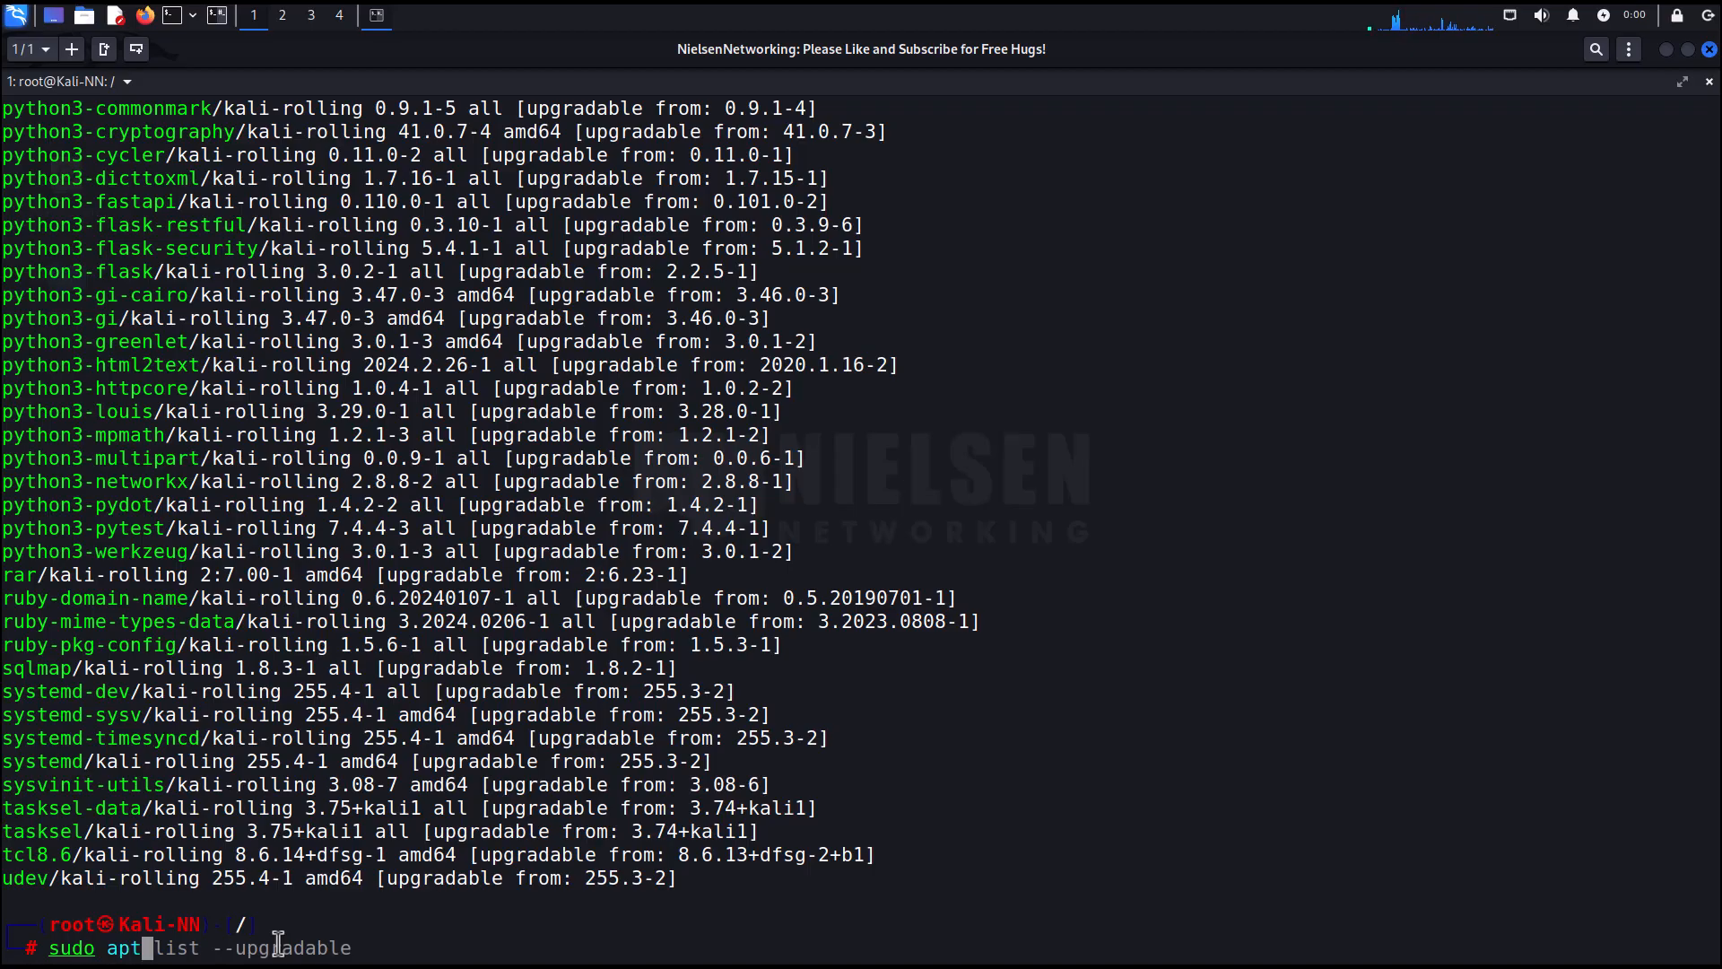
{"action": "type", "text": " -y"}
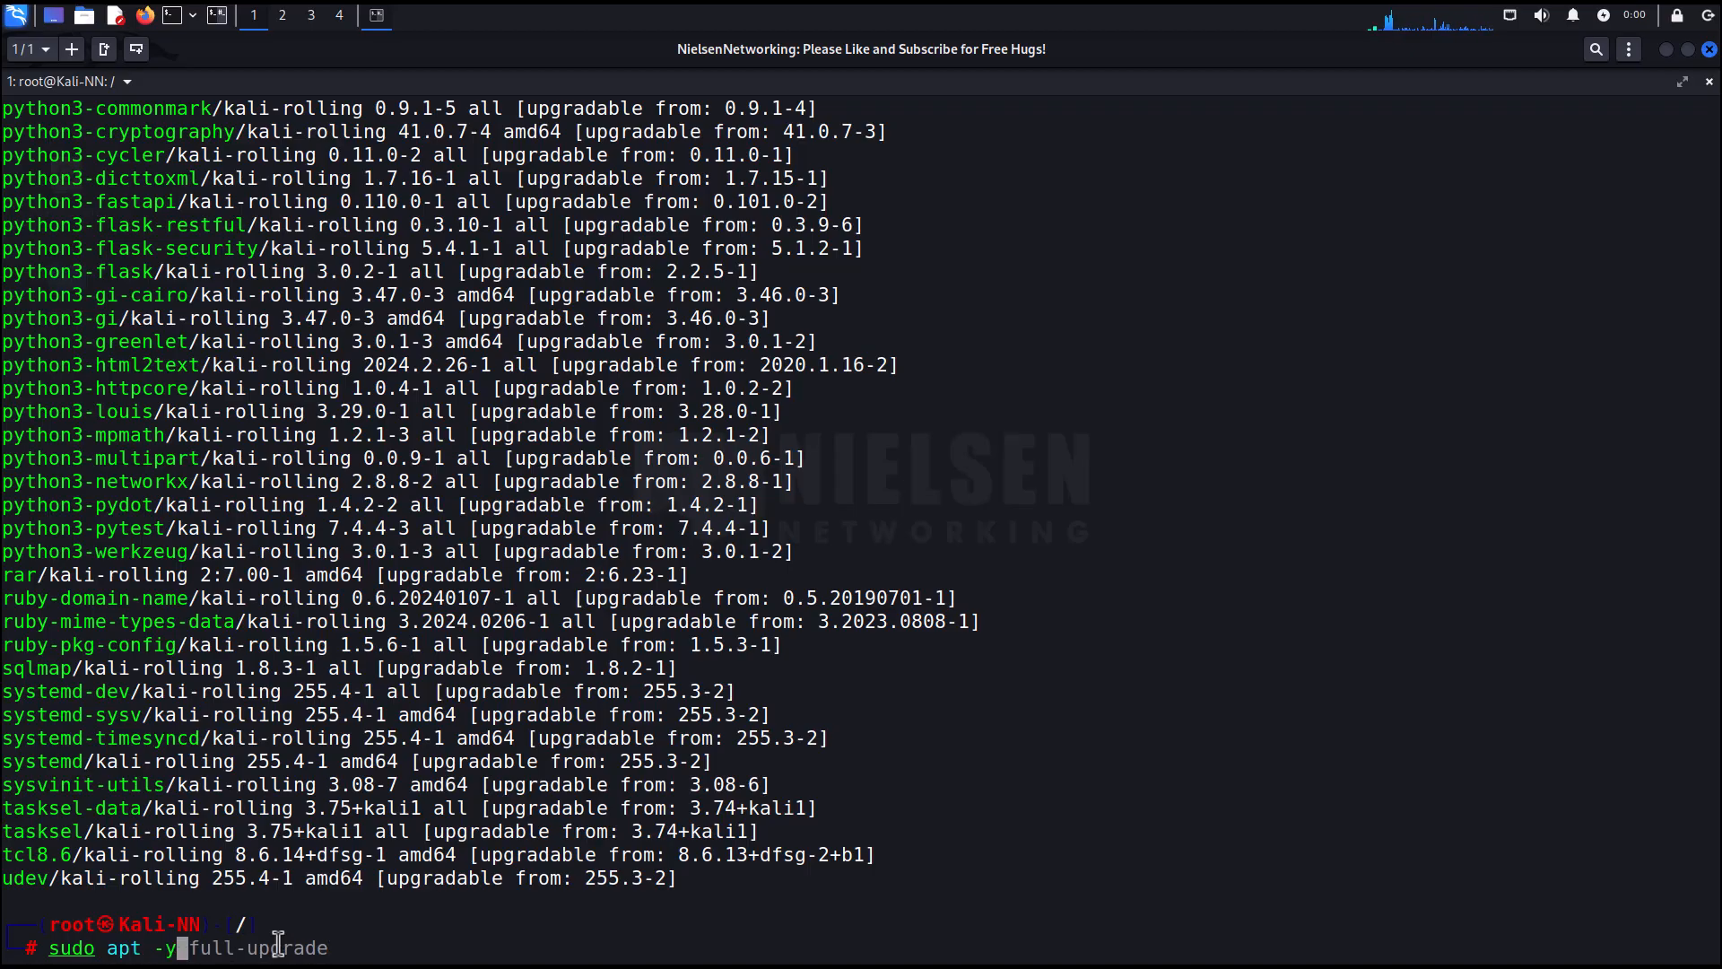
{"action": "key", "text": "Right"}
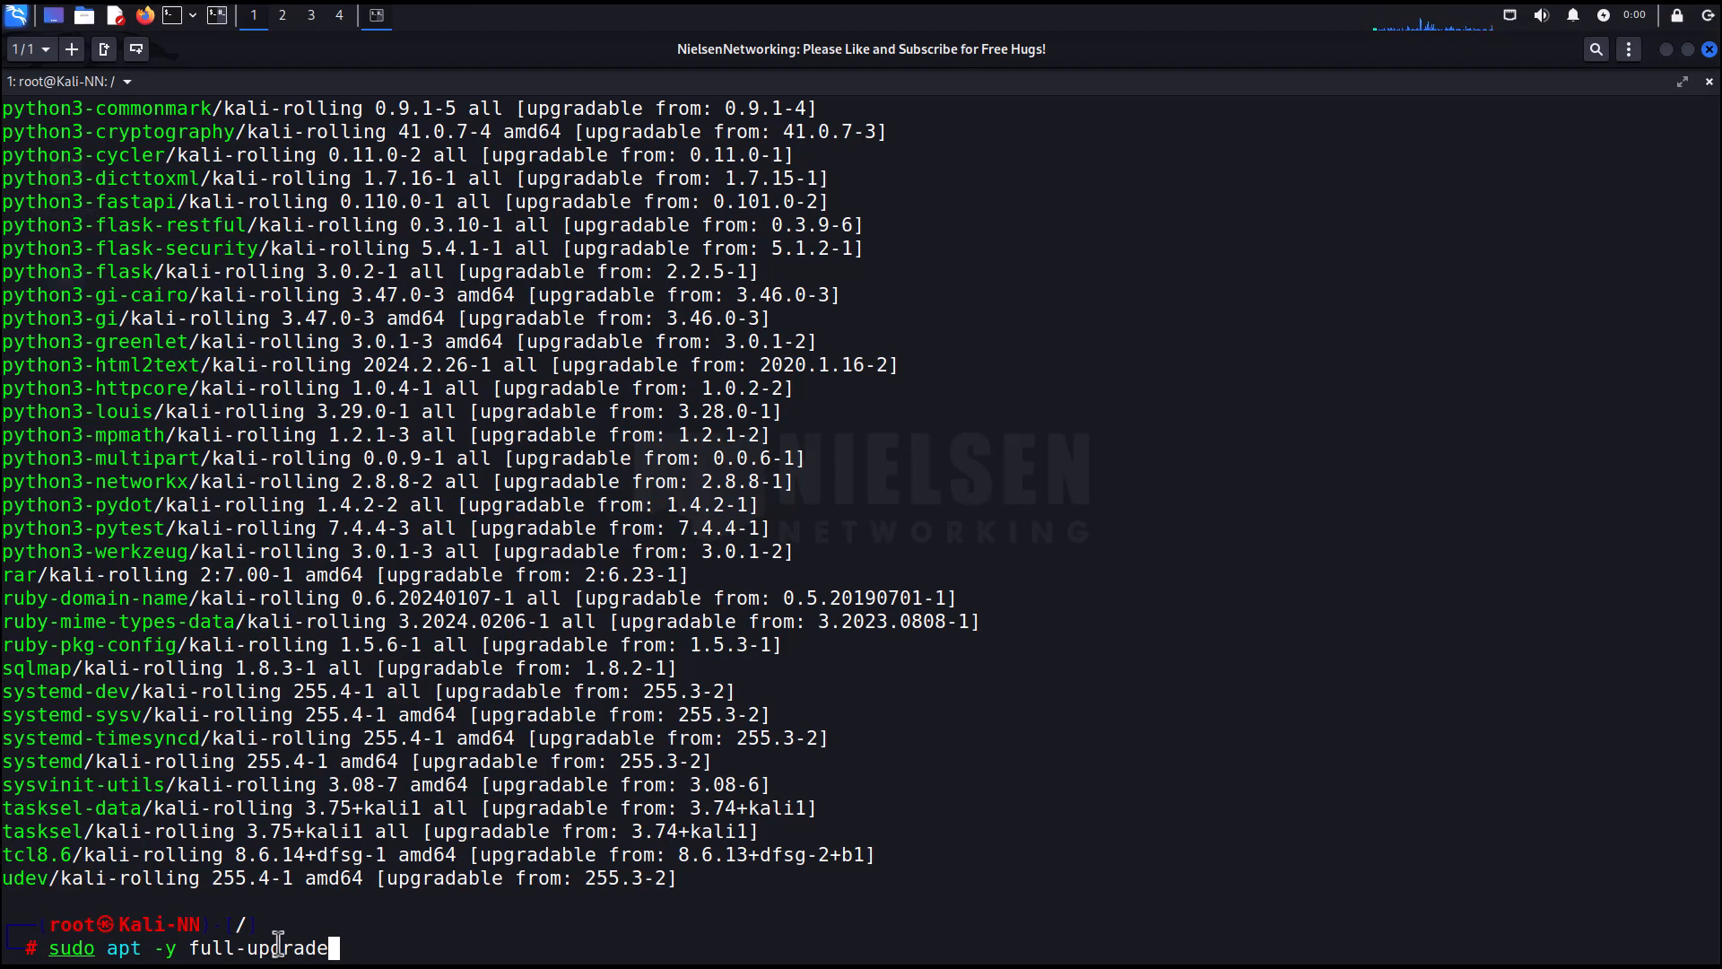
{"action": "key", "text": "Return"}
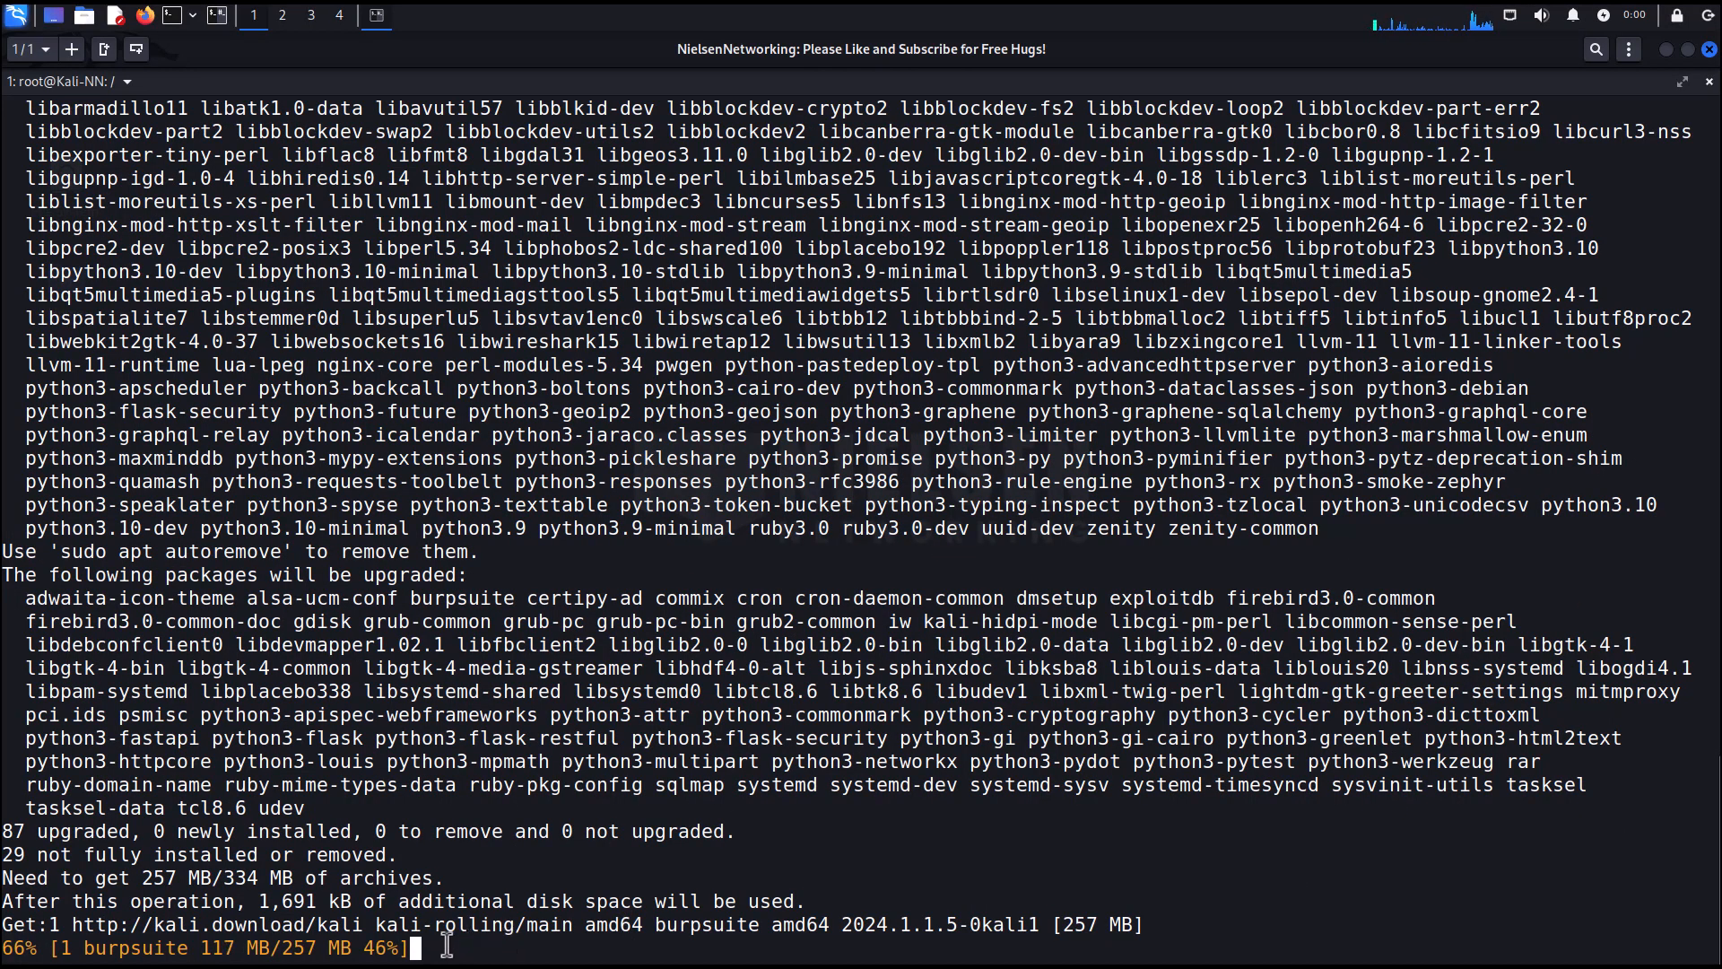
{"action": "left_click_drag", "start_coordinate": [380, 948], "coordinate": [7, 947]}
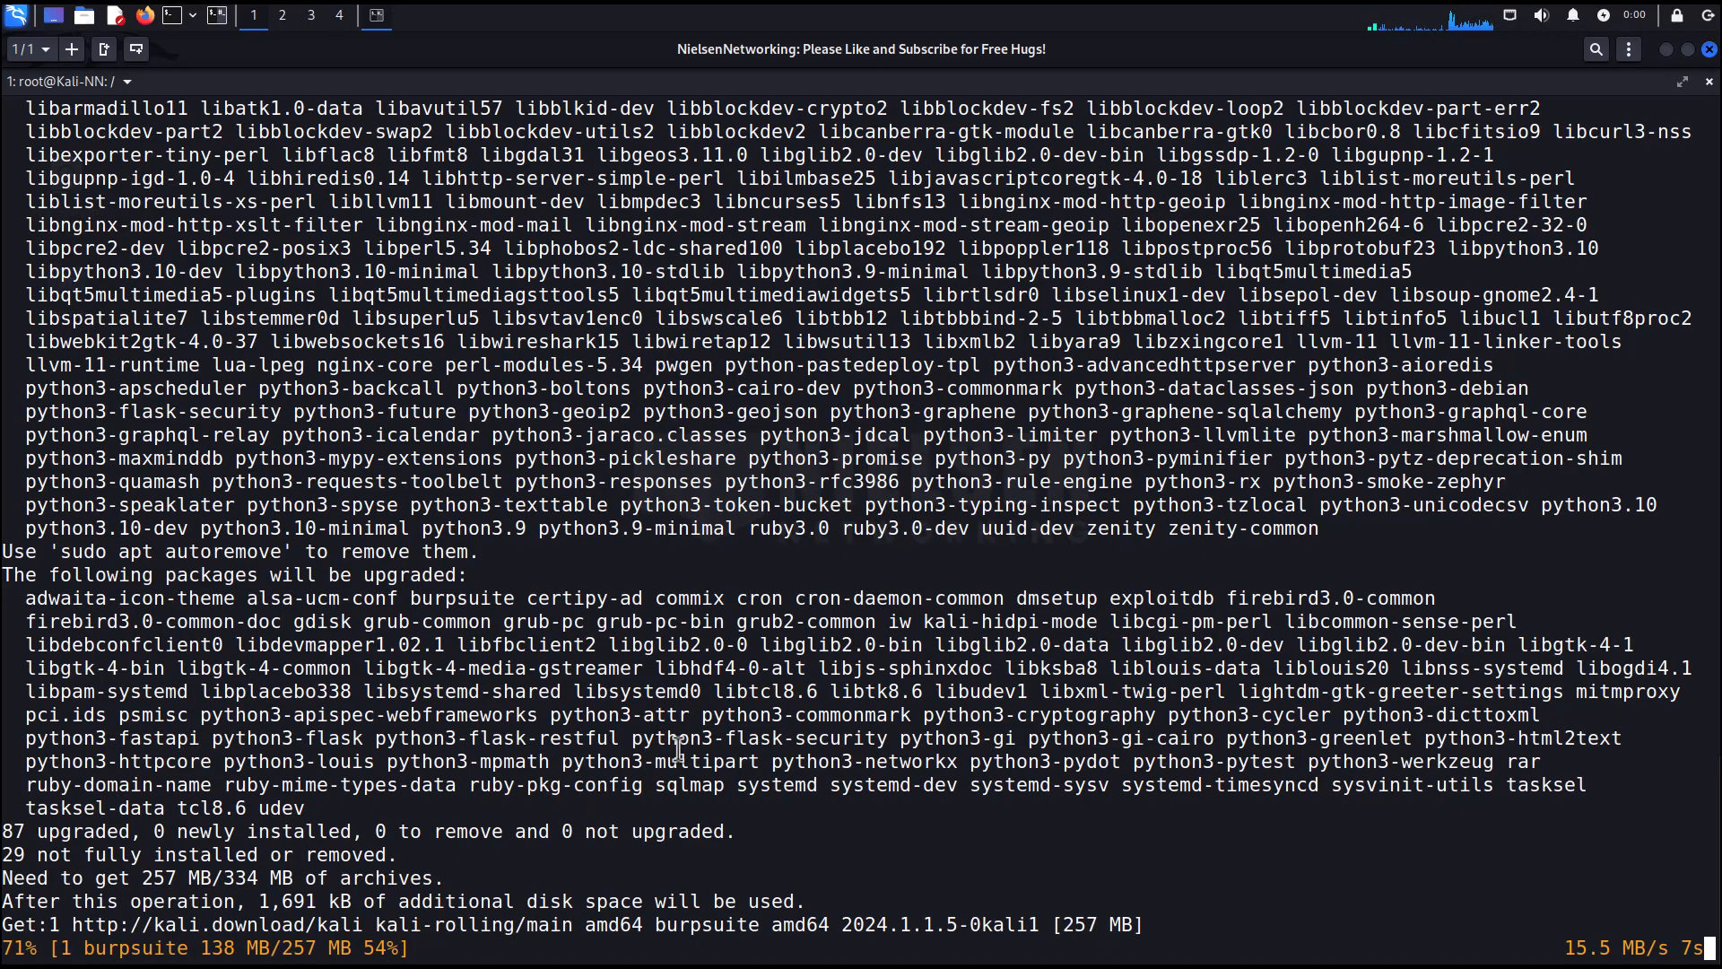
{"action": "key", "text": "ctrl+c"}
{"action": "type", "text": "clear"}
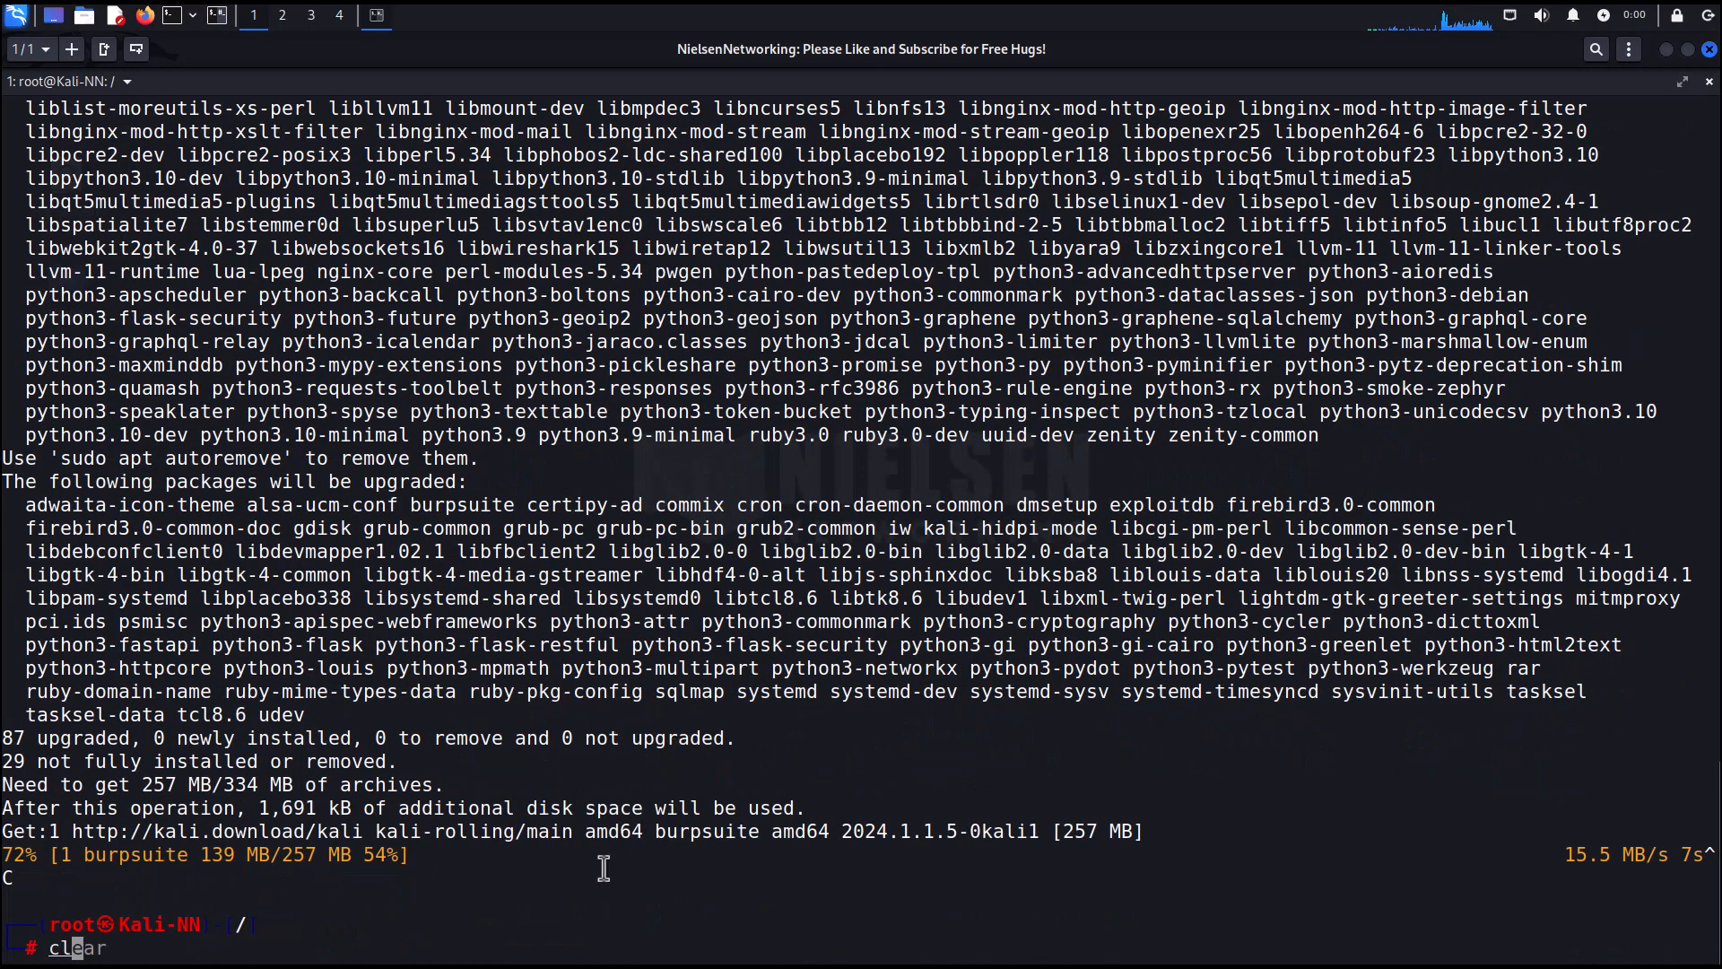
{"action": "key", "text": "Return"}
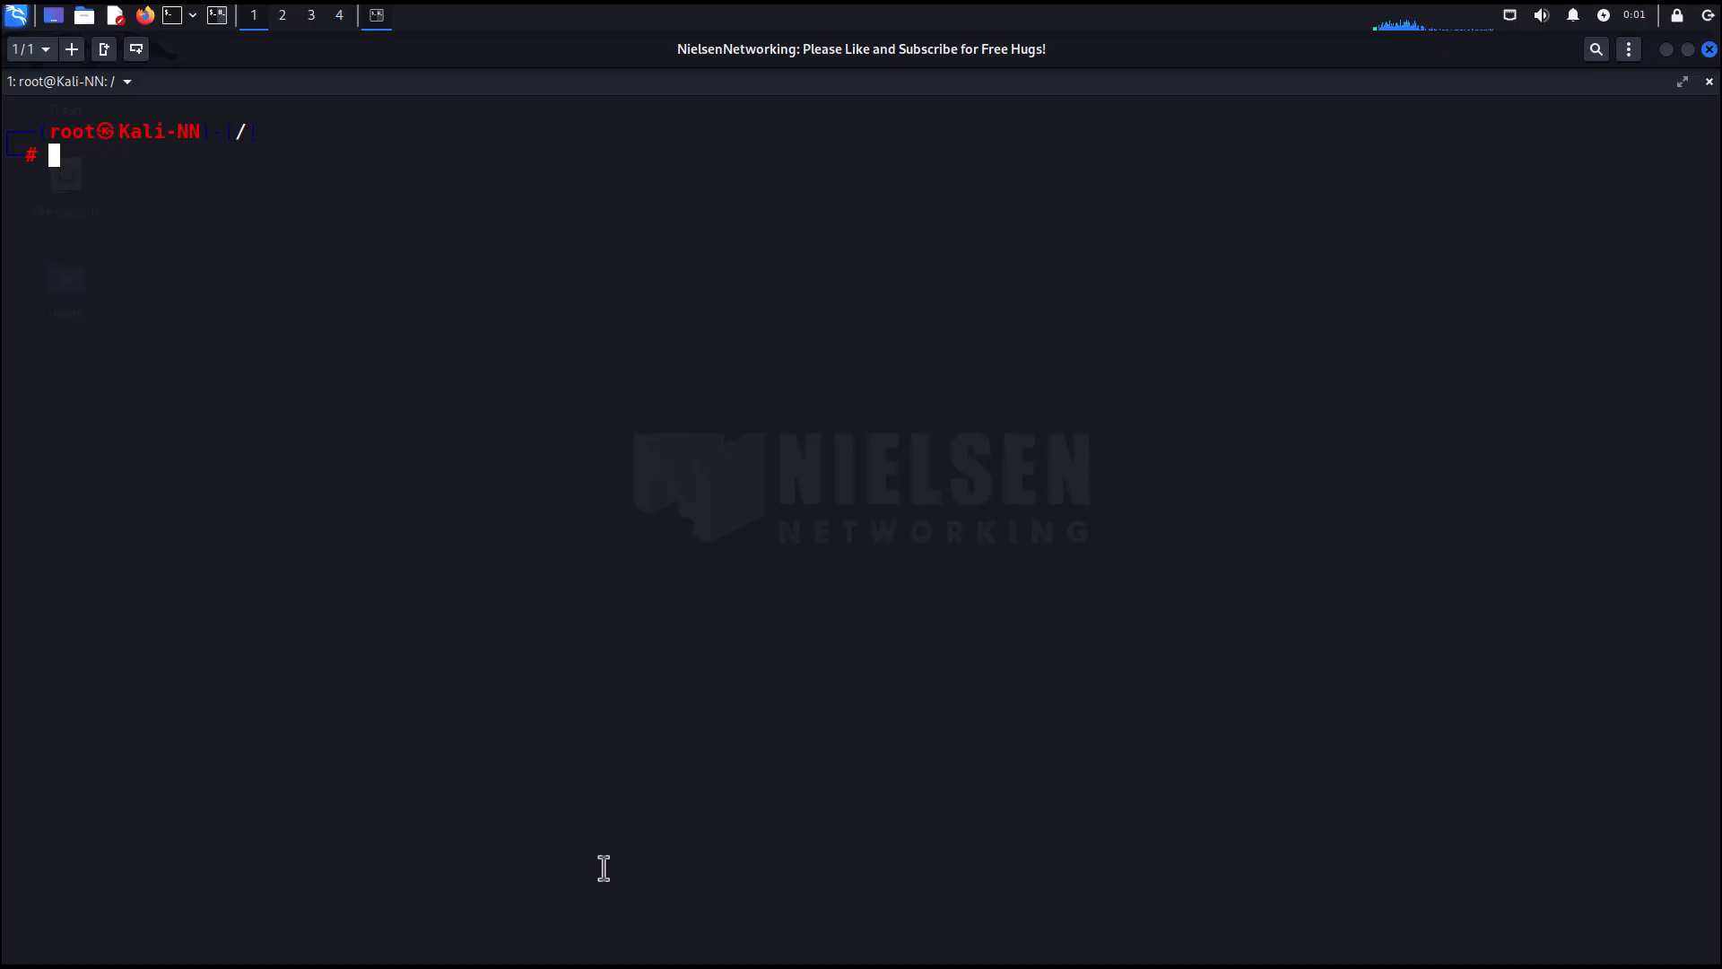
Launch Wireshark from the terminal to check its version, then close its window.
{"action": "type", "text": "wire"}
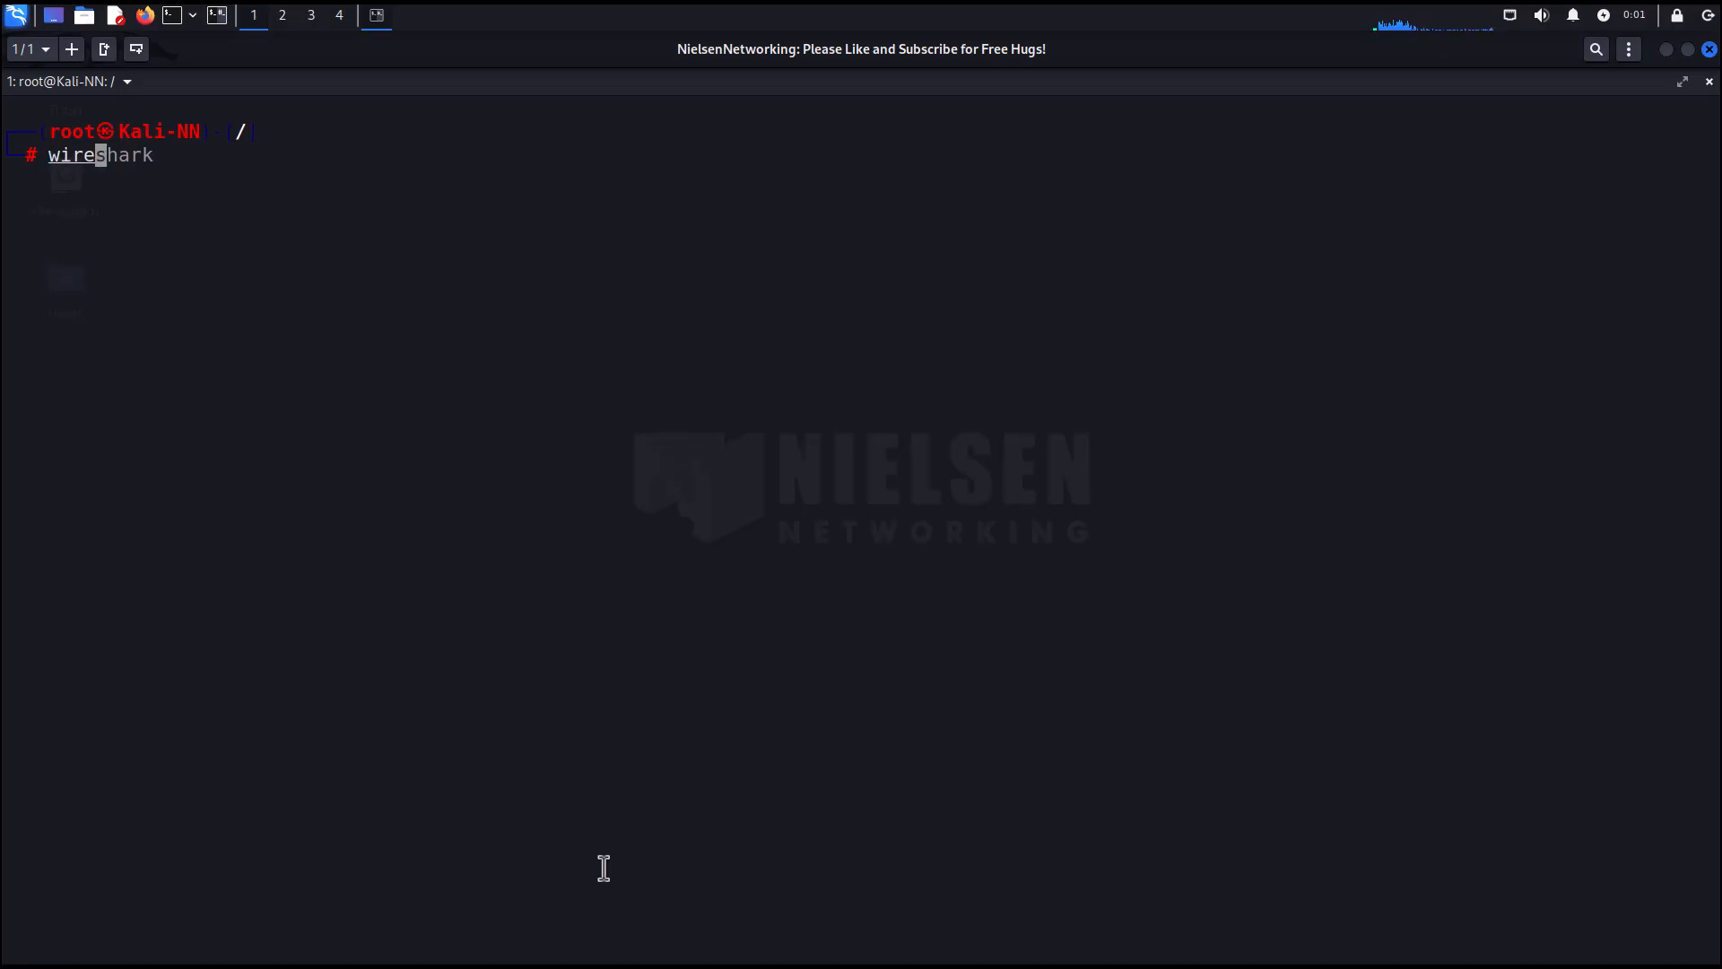
{"action": "key", "text": "Right"}
{"action": "key", "text": "Return"}
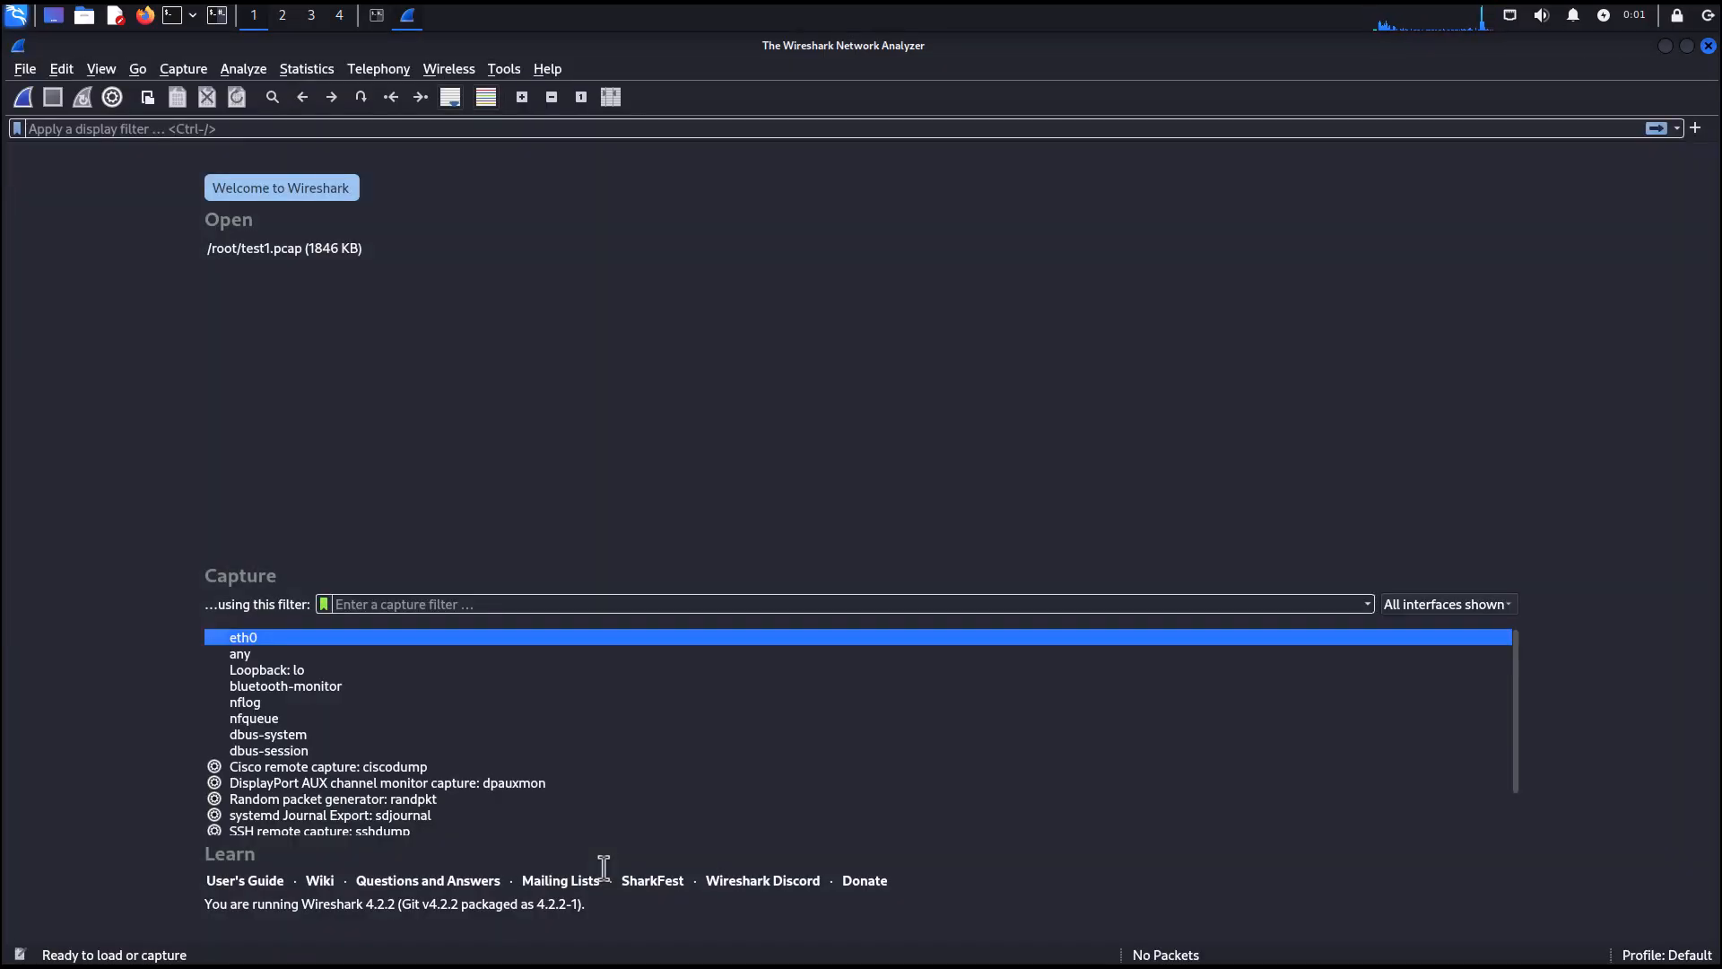
{"action": "left_click", "coordinate": [1709, 45]}
Clear the terminal and launch wireshark from the Sniffing & Spoofing application menu.
{"action": "type", "text": "clear"}
{"action": "key", "text": "Return"}
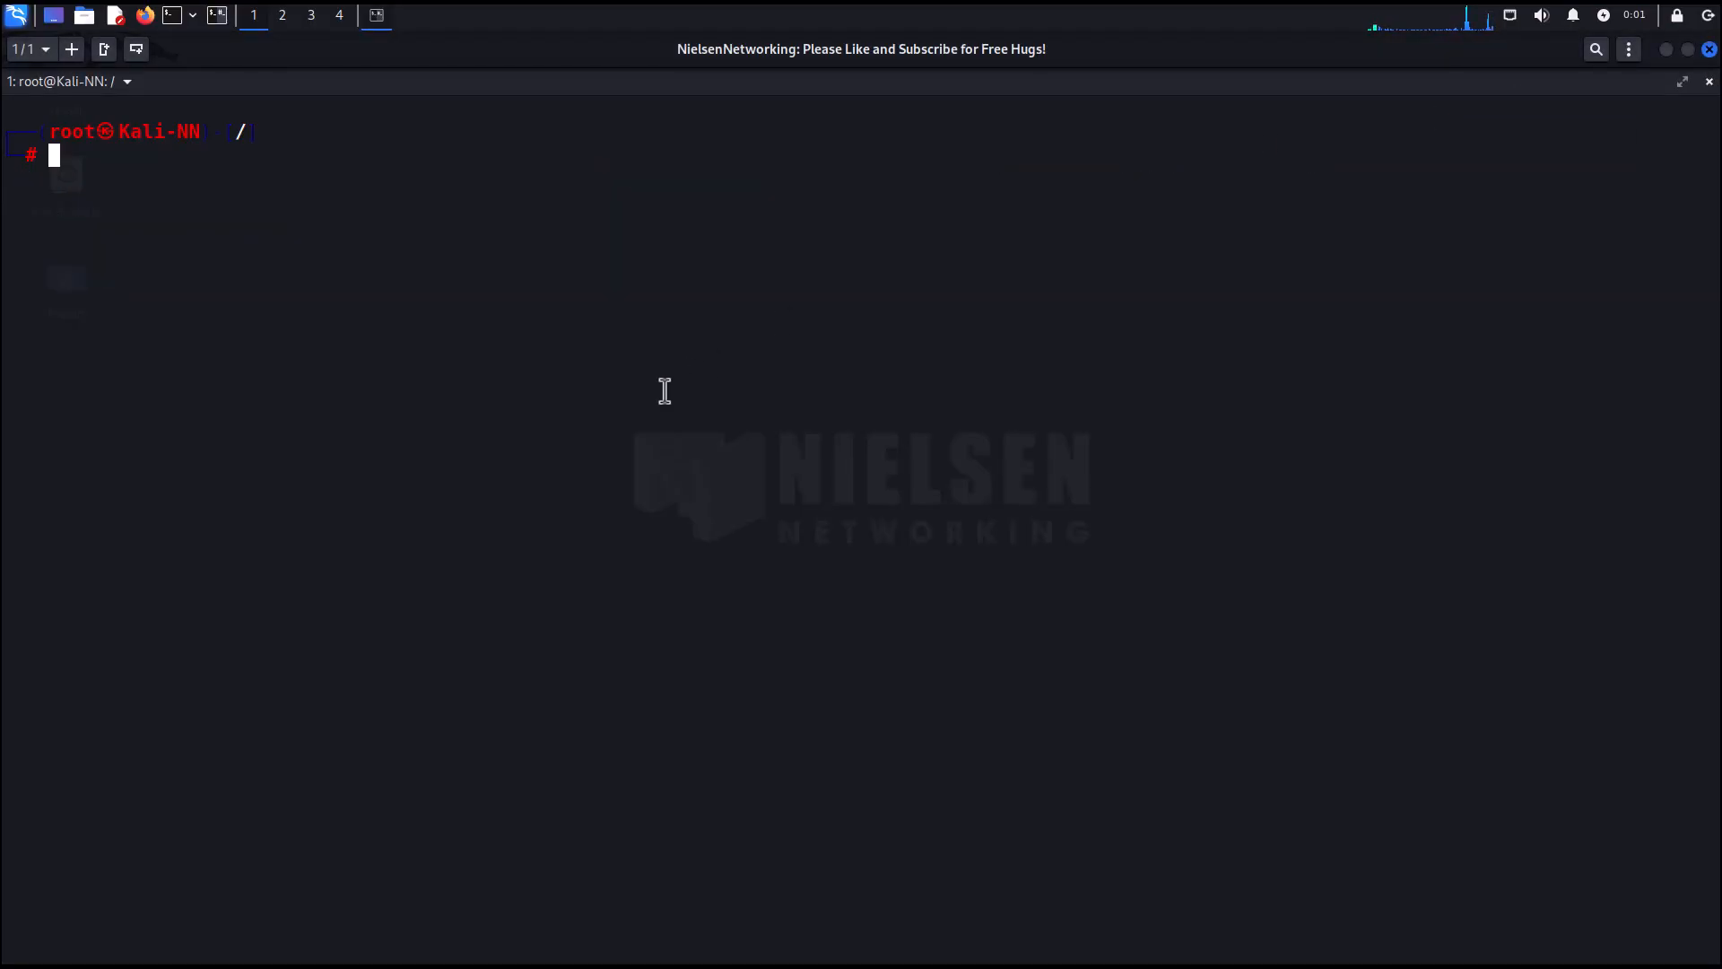
{"action": "left_click", "coordinate": [18, 15]}
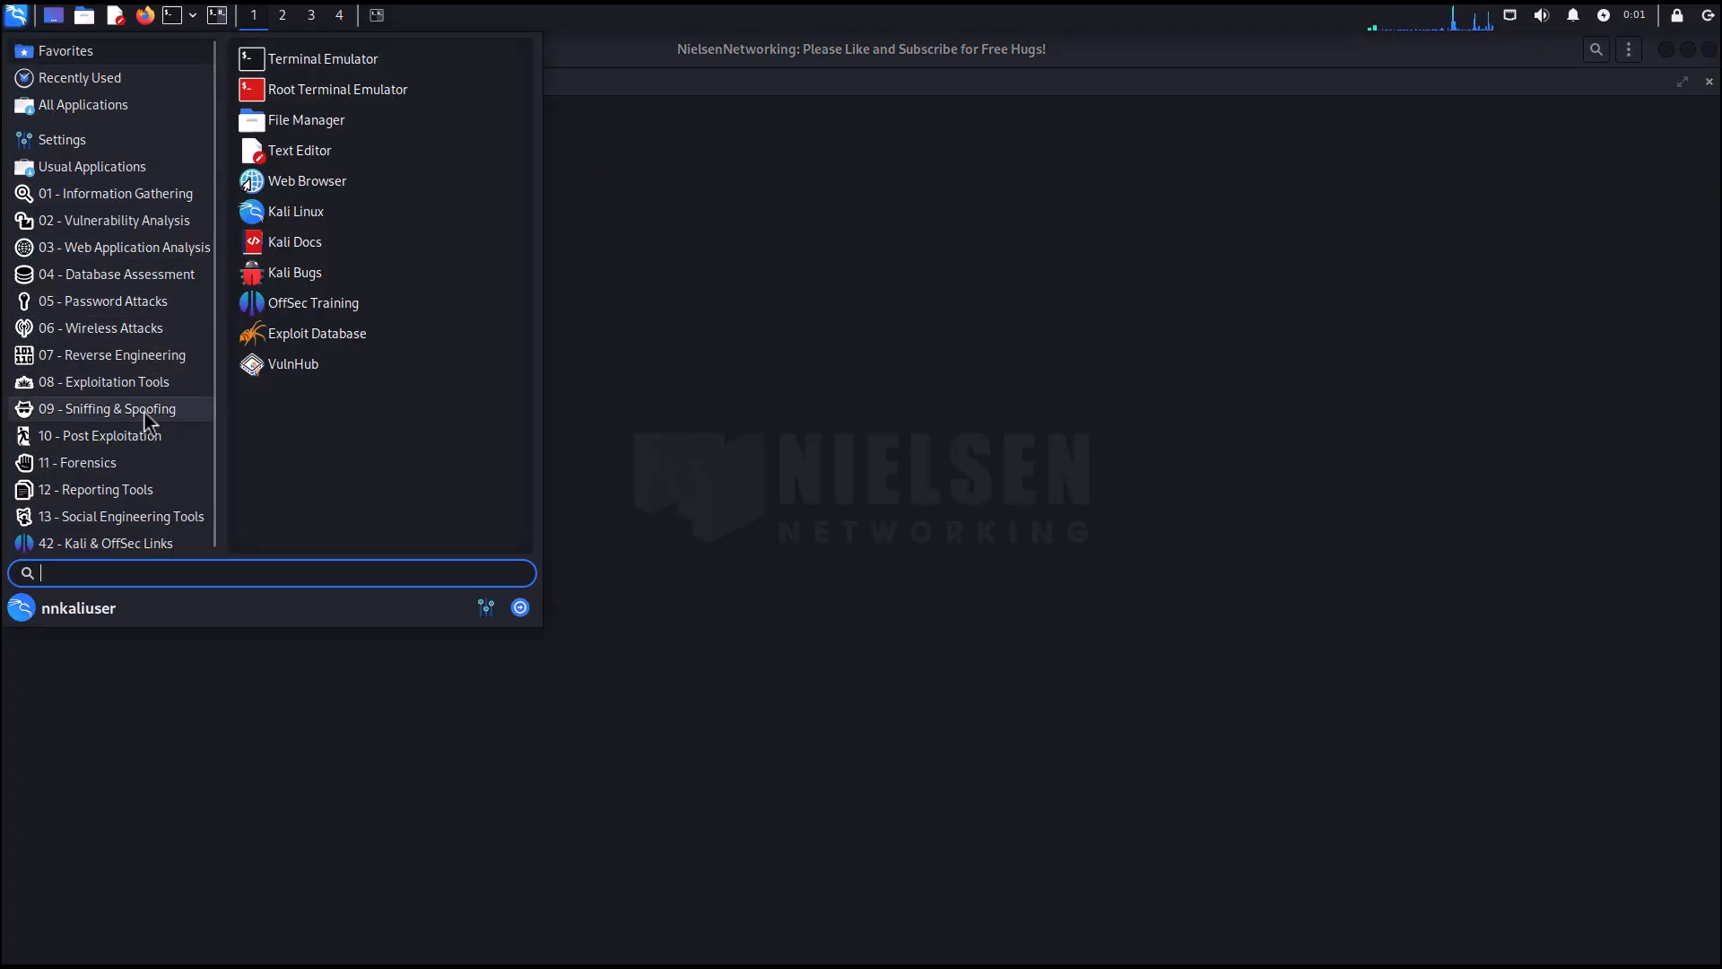
{"action": "left_click", "coordinate": [83, 410]}
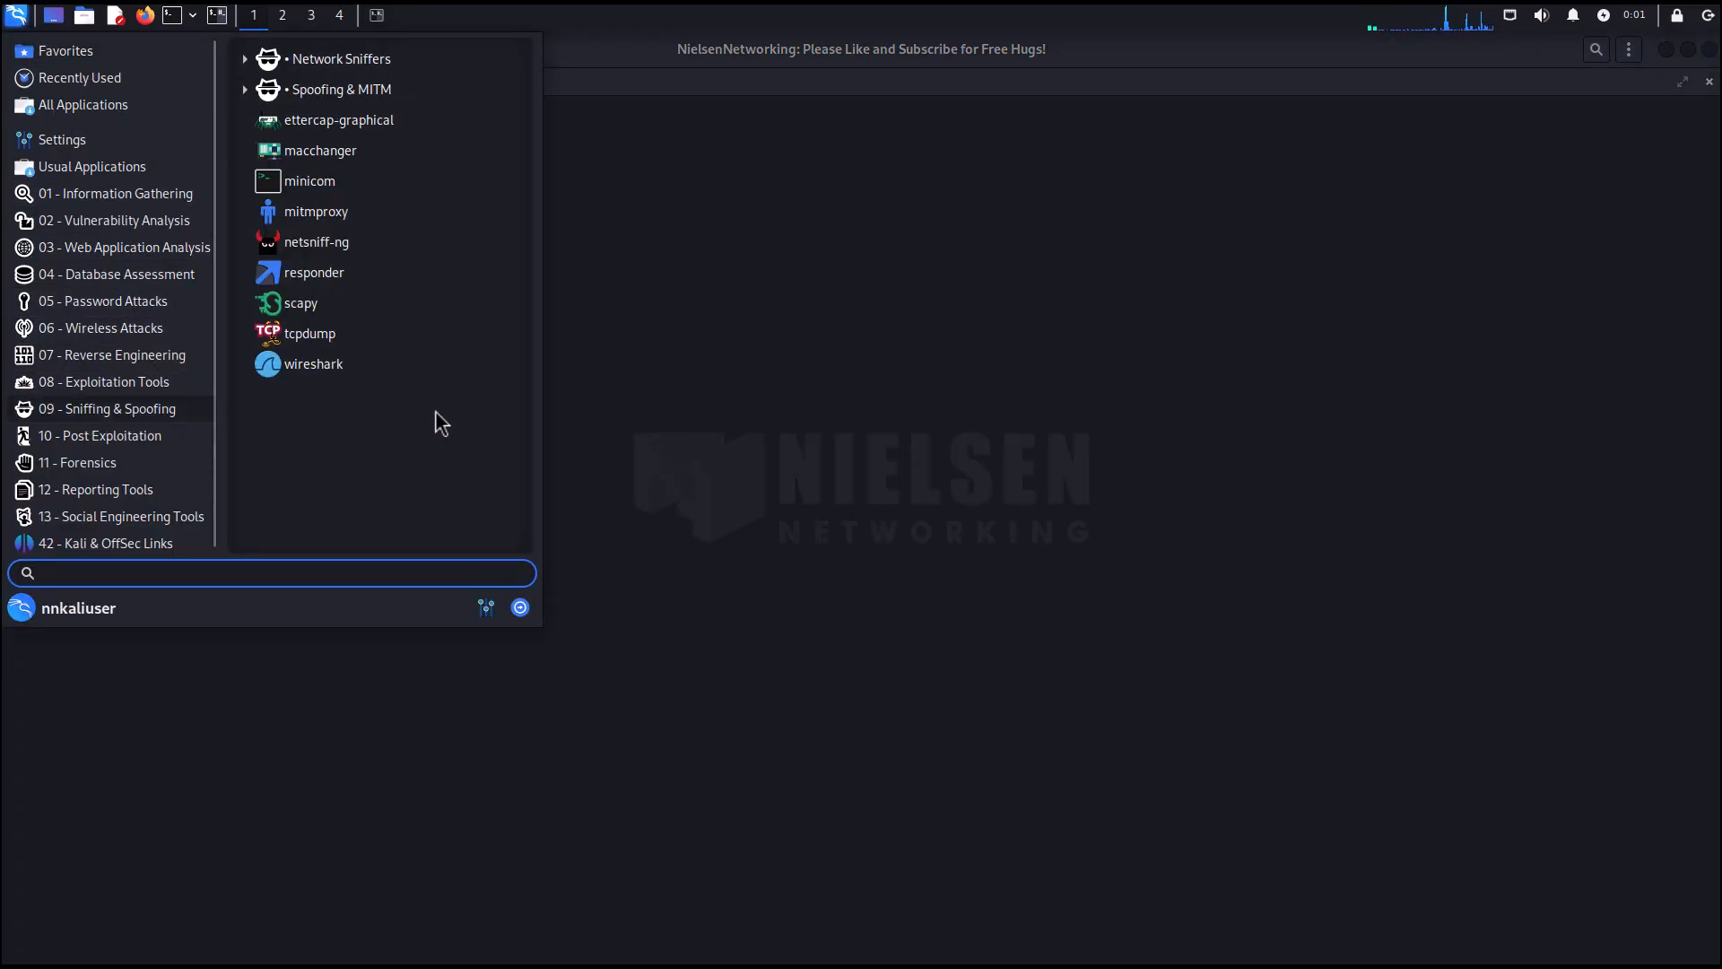
{"action": "left_click", "coordinate": [308, 369]}
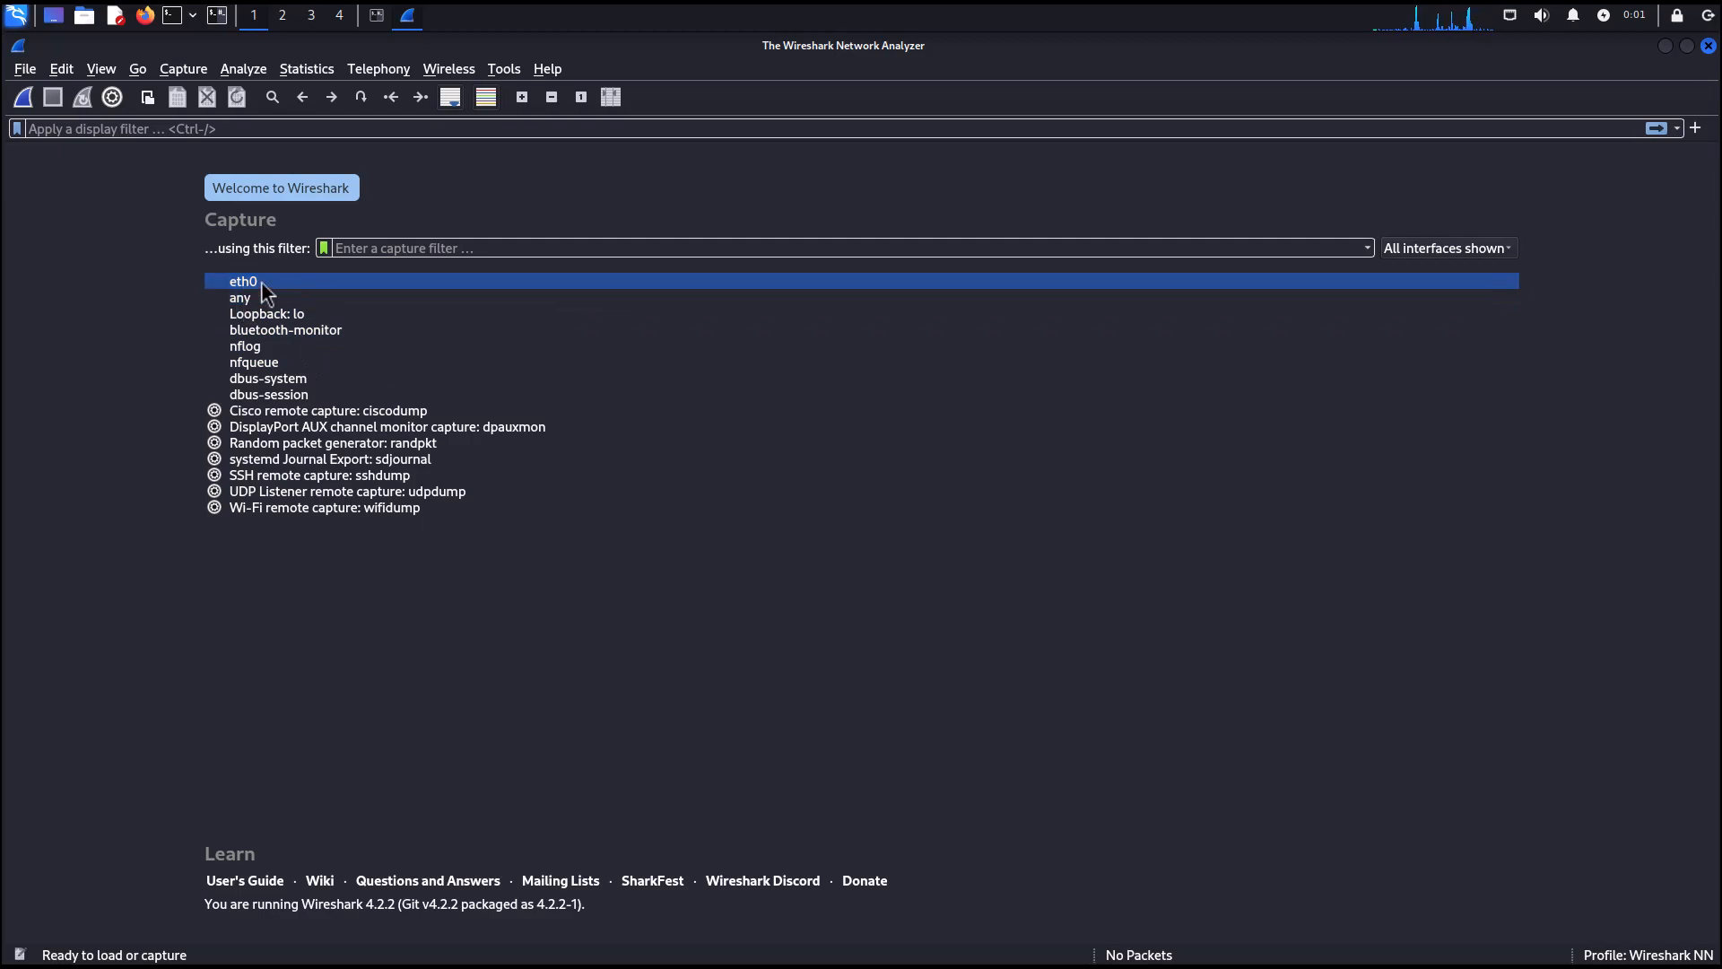
Select the eth0 interface and examine the capture filter field and its saved filters list.
{"action": "mouse_move", "coordinate": [261, 282]}
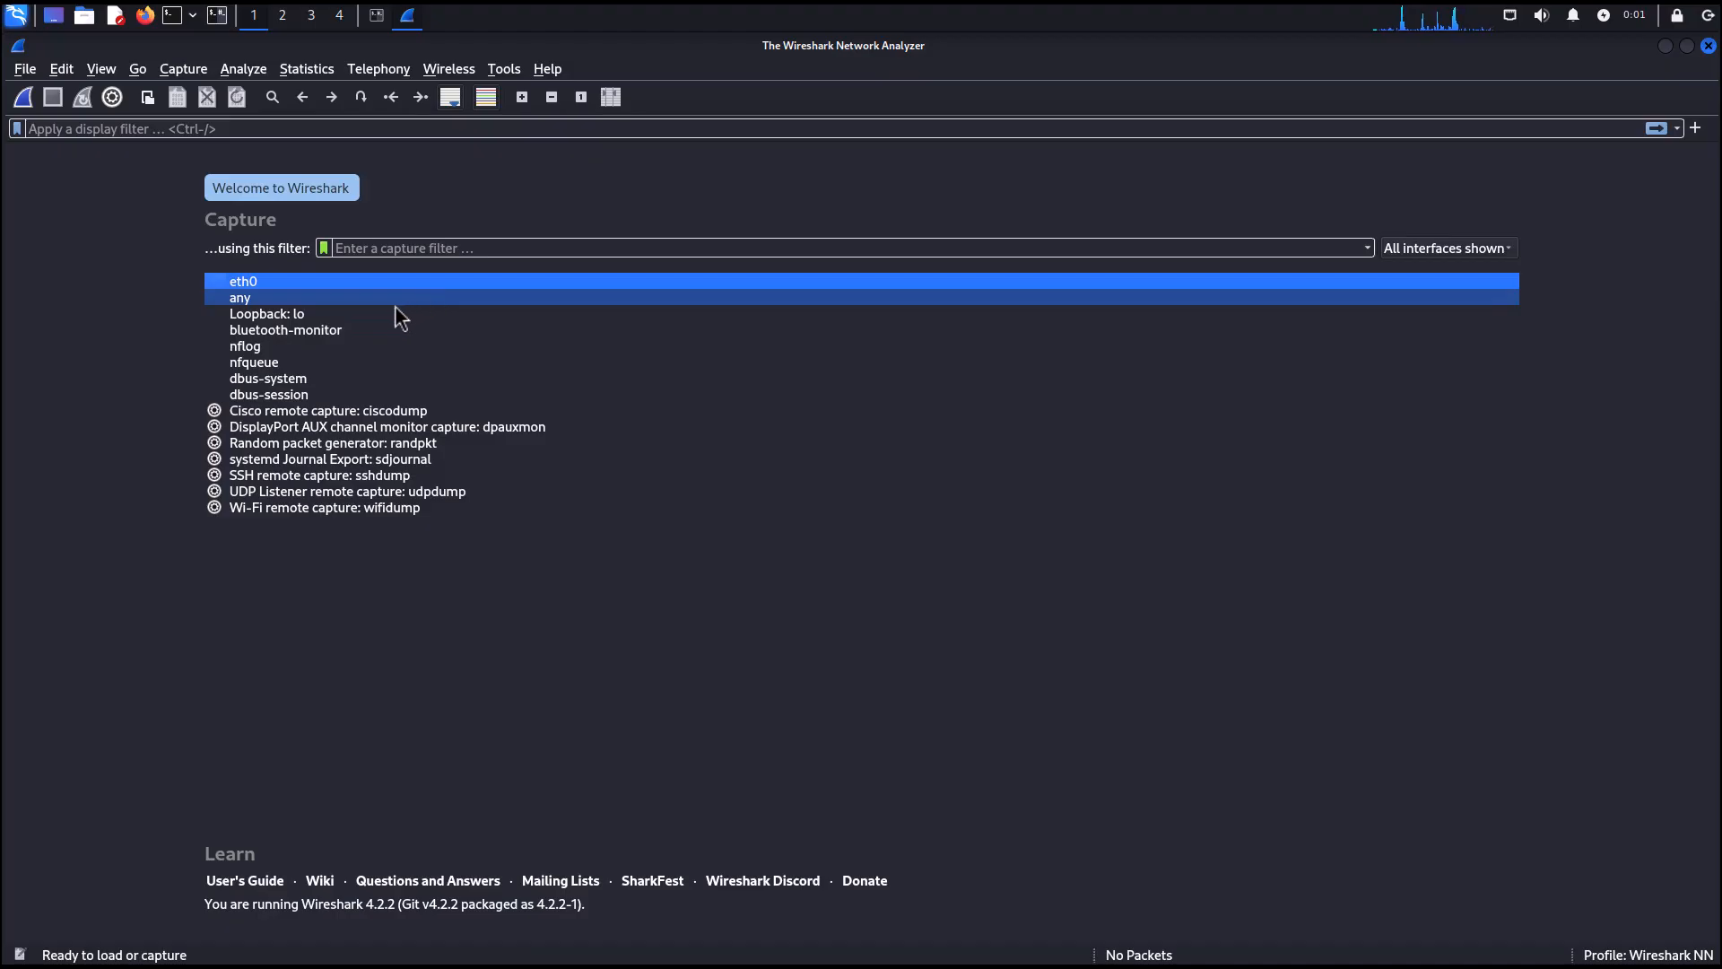
{"action": "mouse_move", "coordinate": [359, 307]}
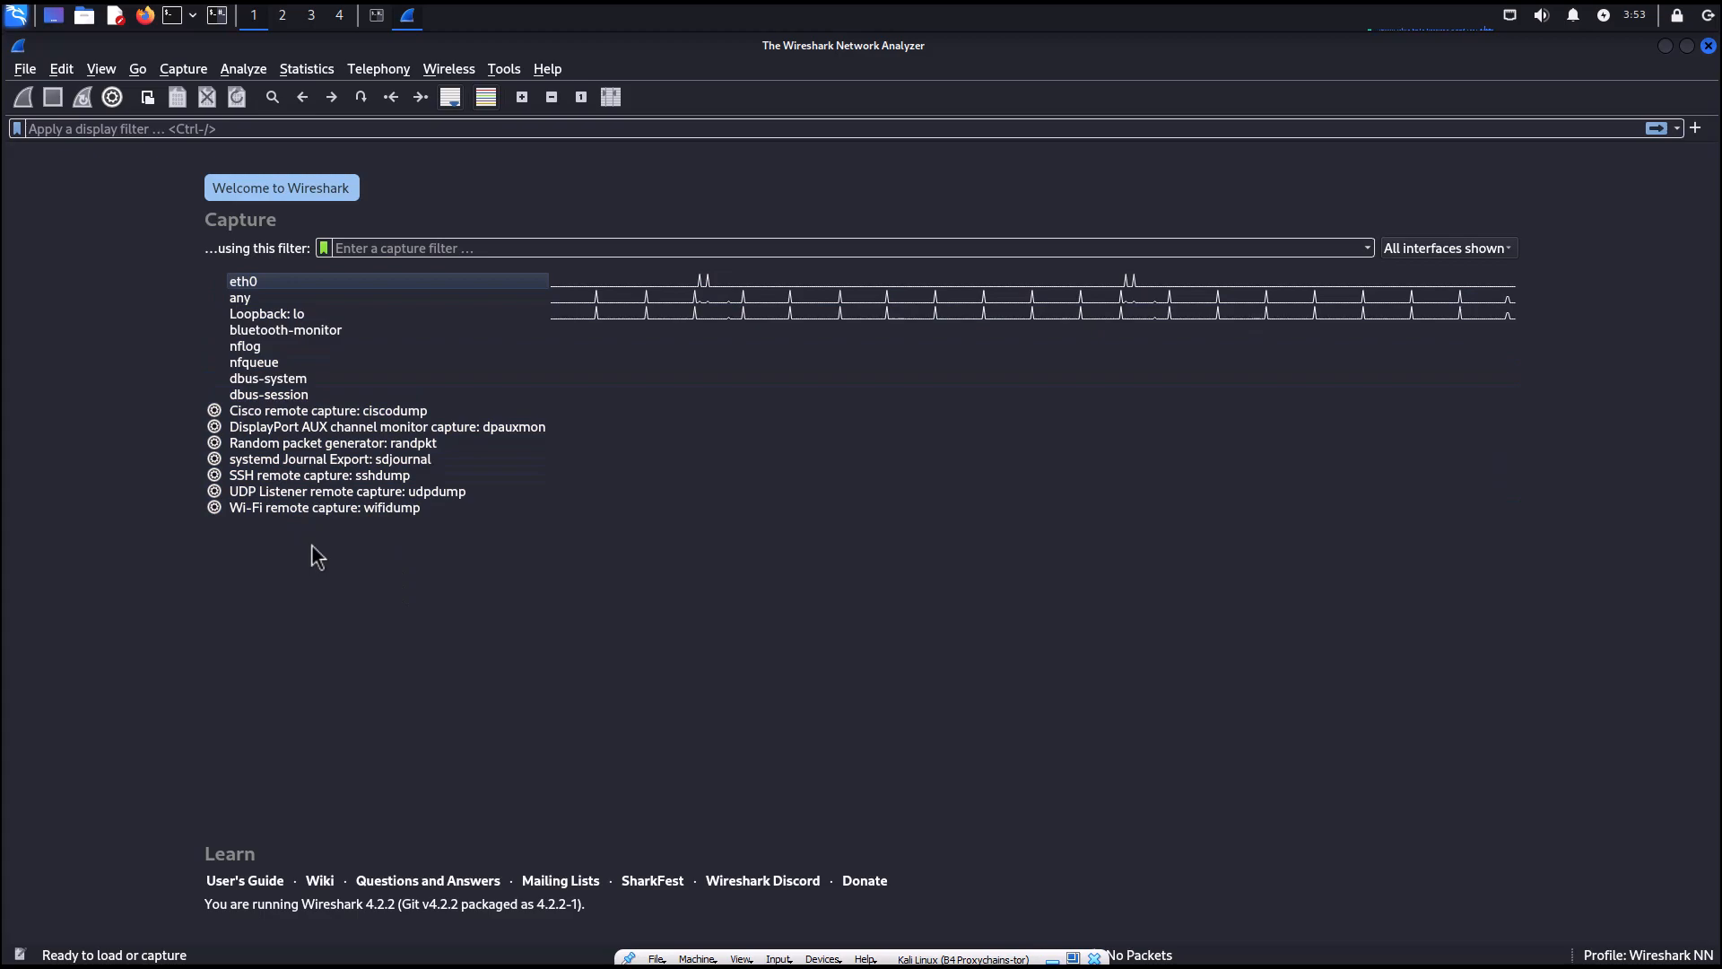
{"action": "left_click", "coordinate": [255, 282]}
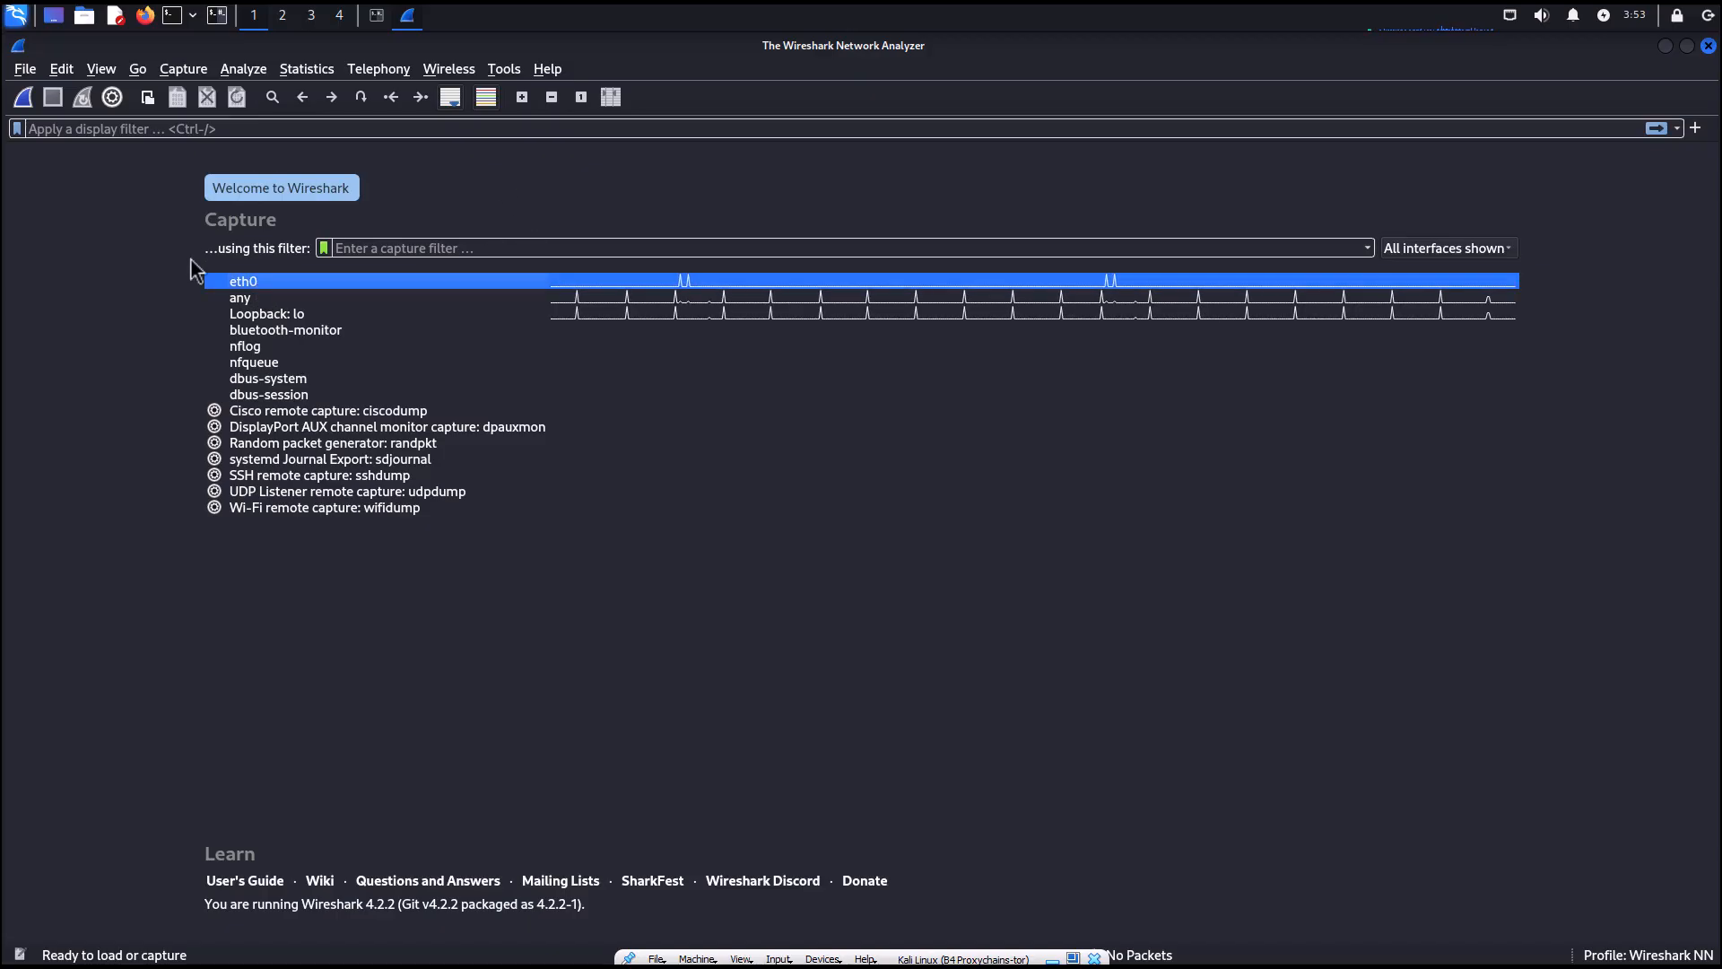
{"action": "left_click", "coordinate": [374, 249]}
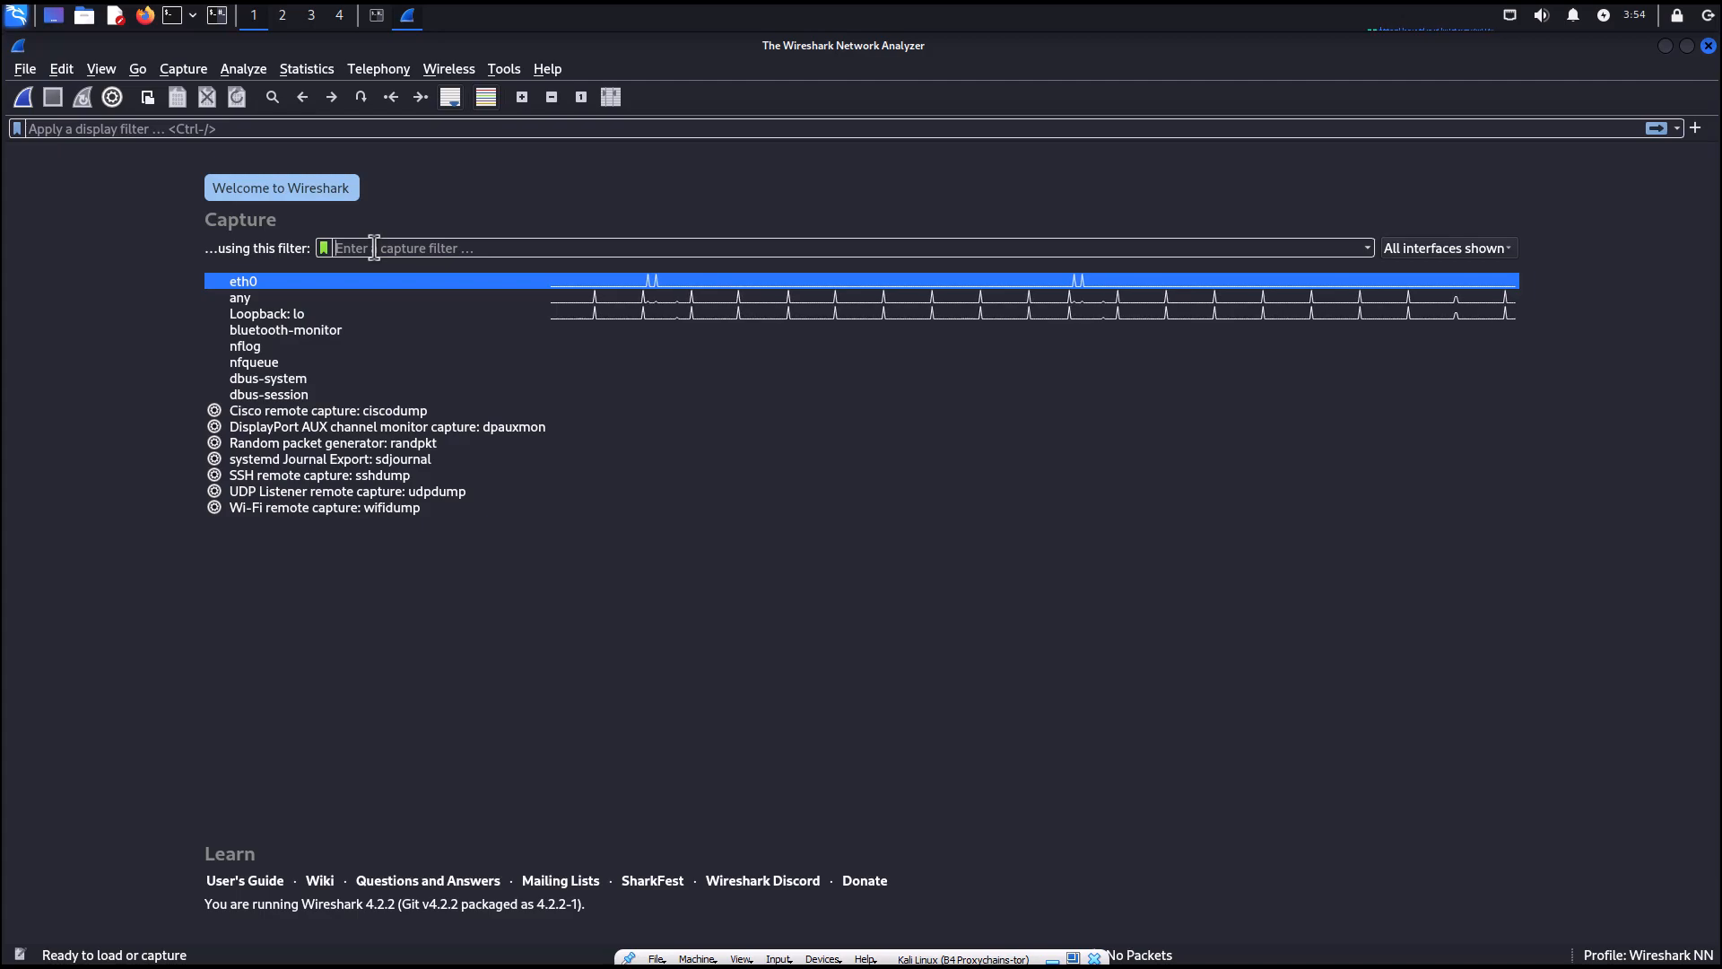
{"action": "left_click", "coordinate": [155, 124]}
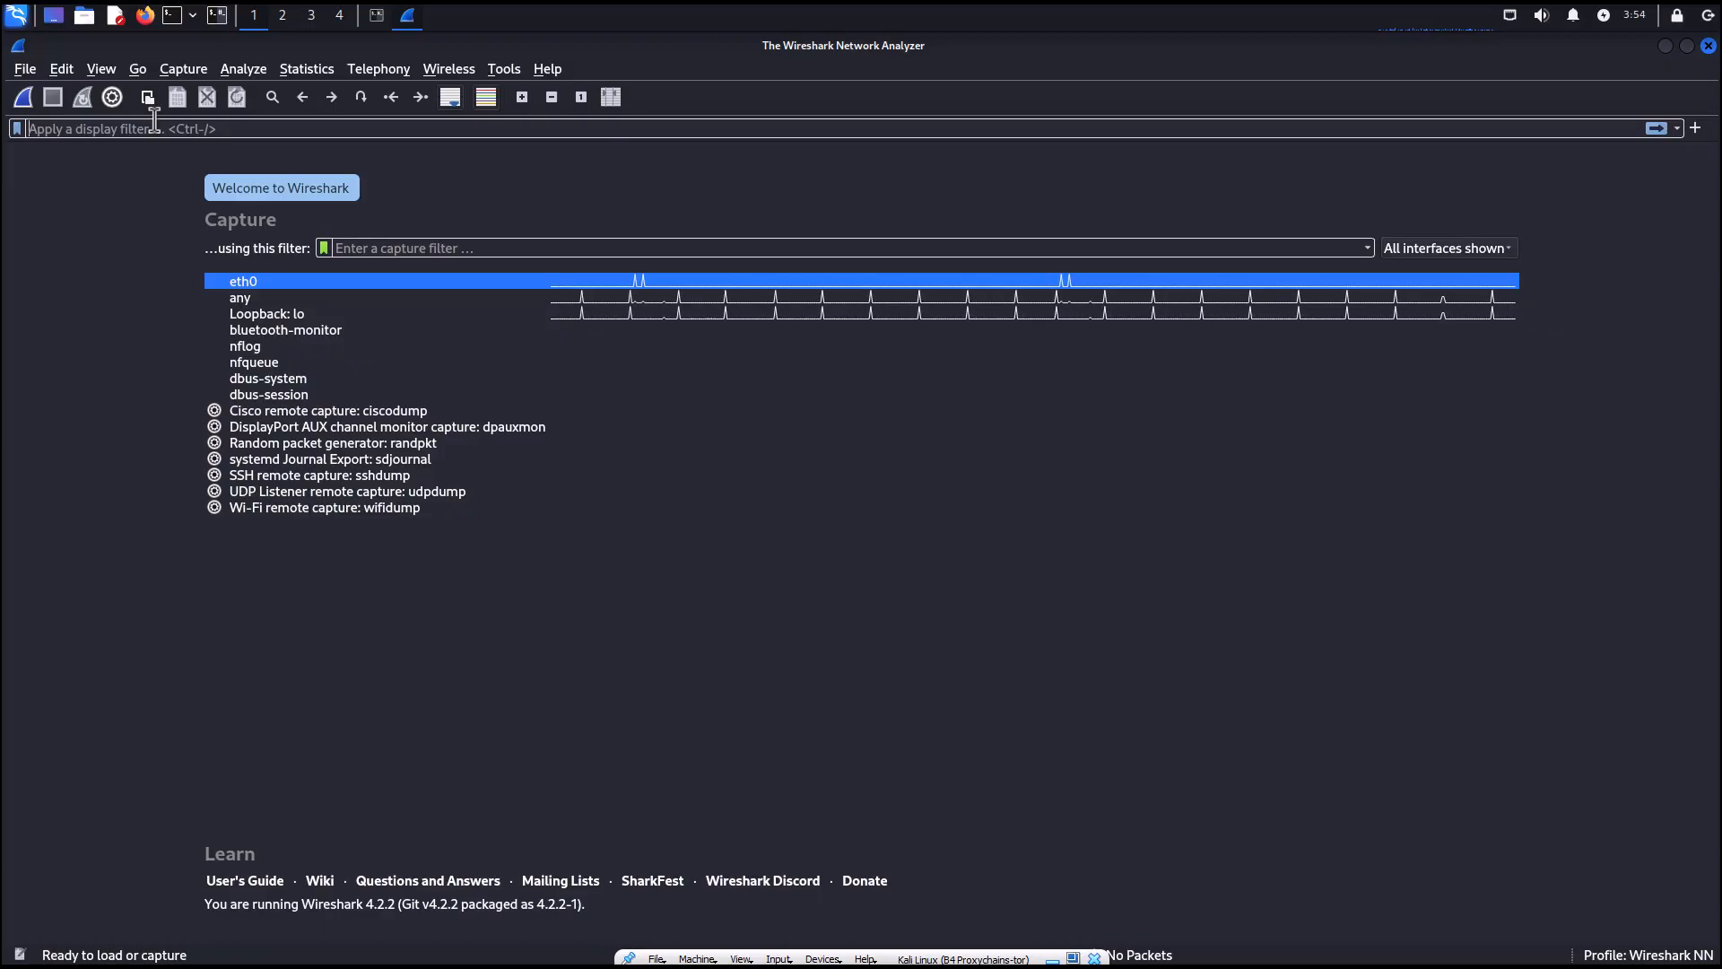
{"action": "left_click", "coordinate": [324, 250]}
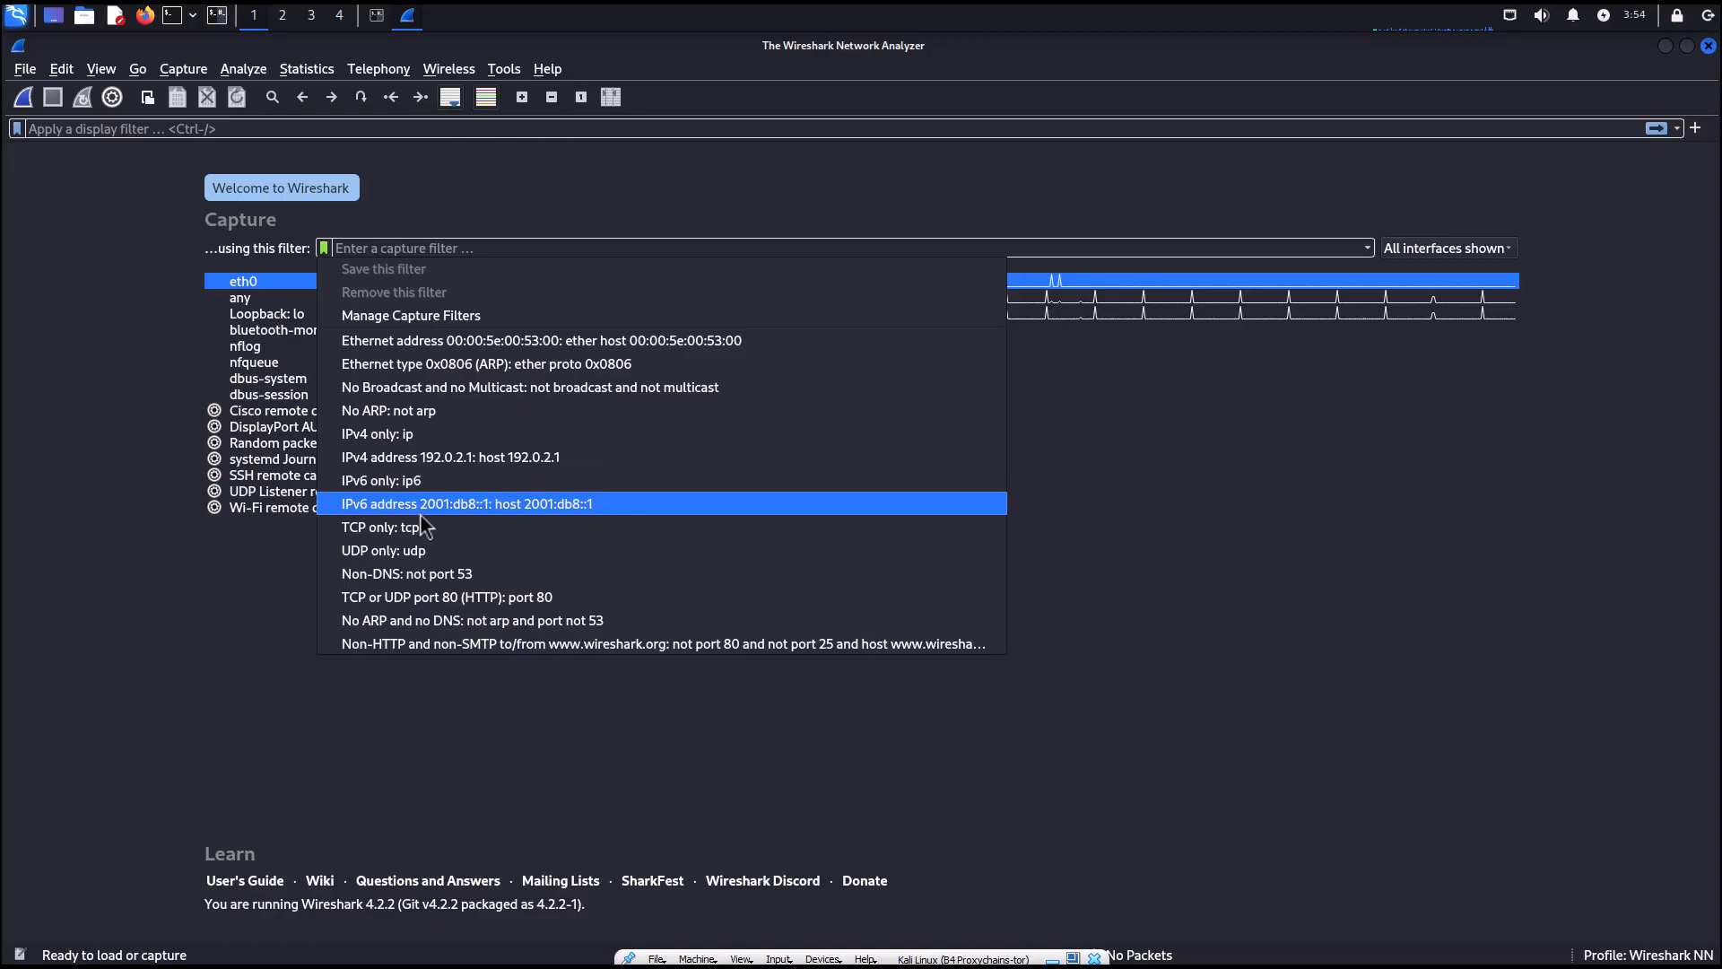
{"action": "left_click", "coordinate": [241, 282]}
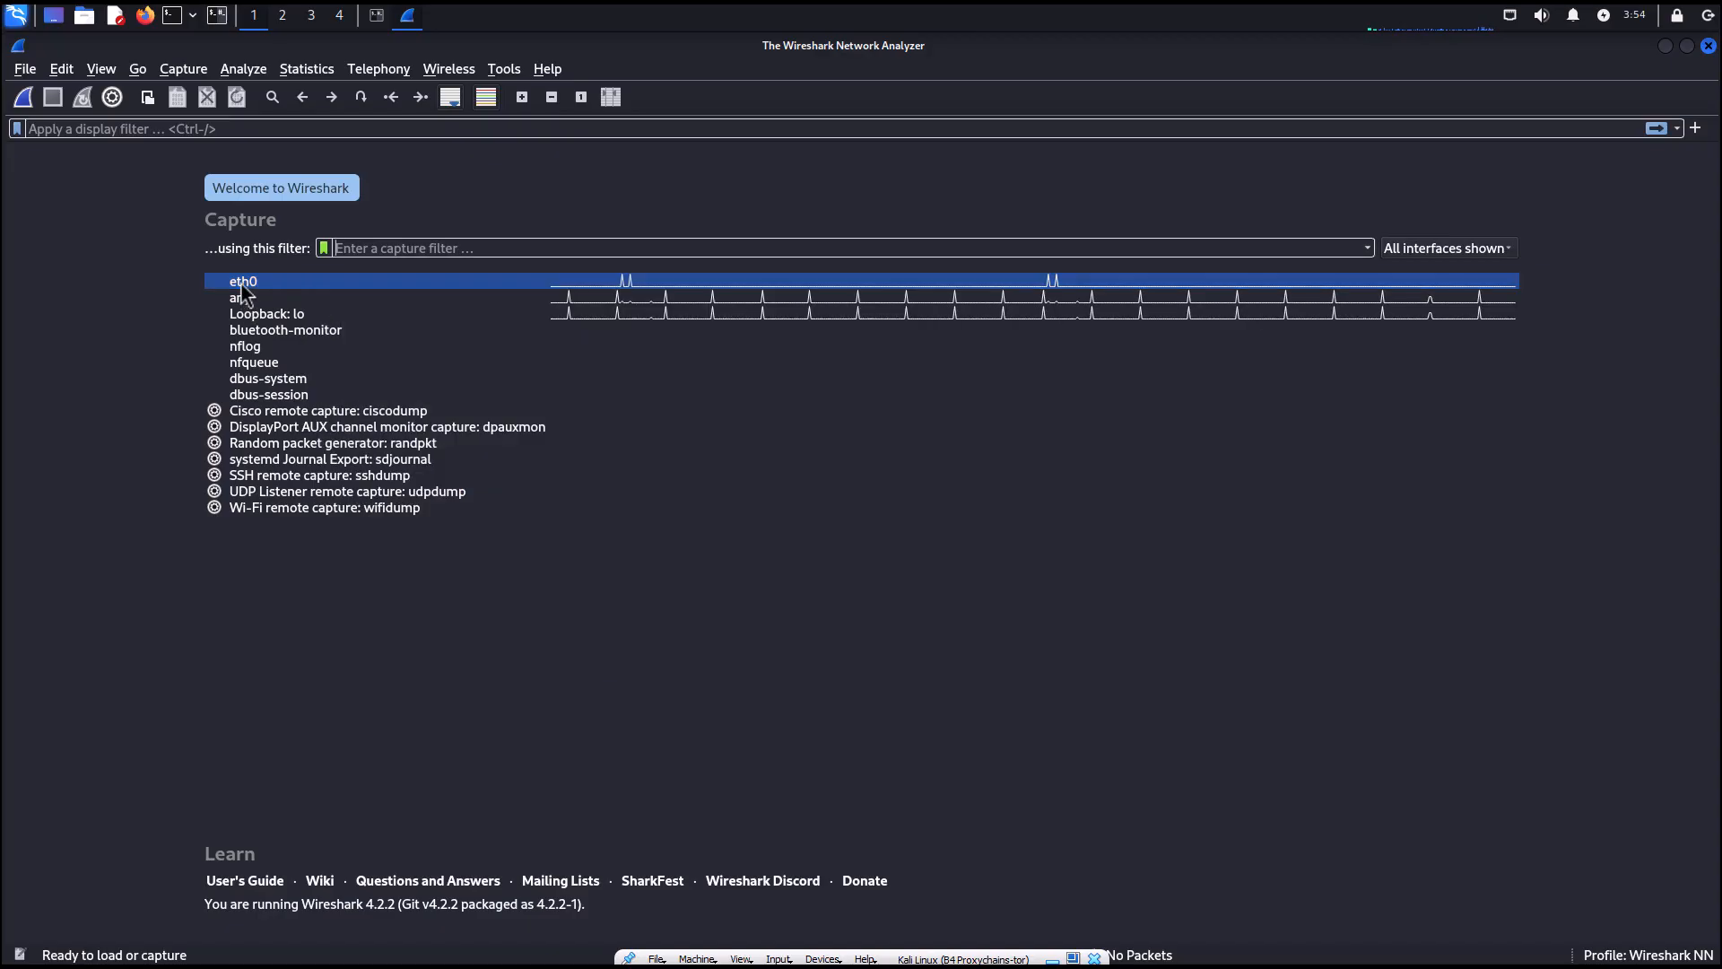
Apply the saved IPv4 only capture filter, then delete it from the capture filter field.
{"action": "left_click", "coordinate": [323, 248]}
{"action": "left_click", "coordinate": [372, 436]}
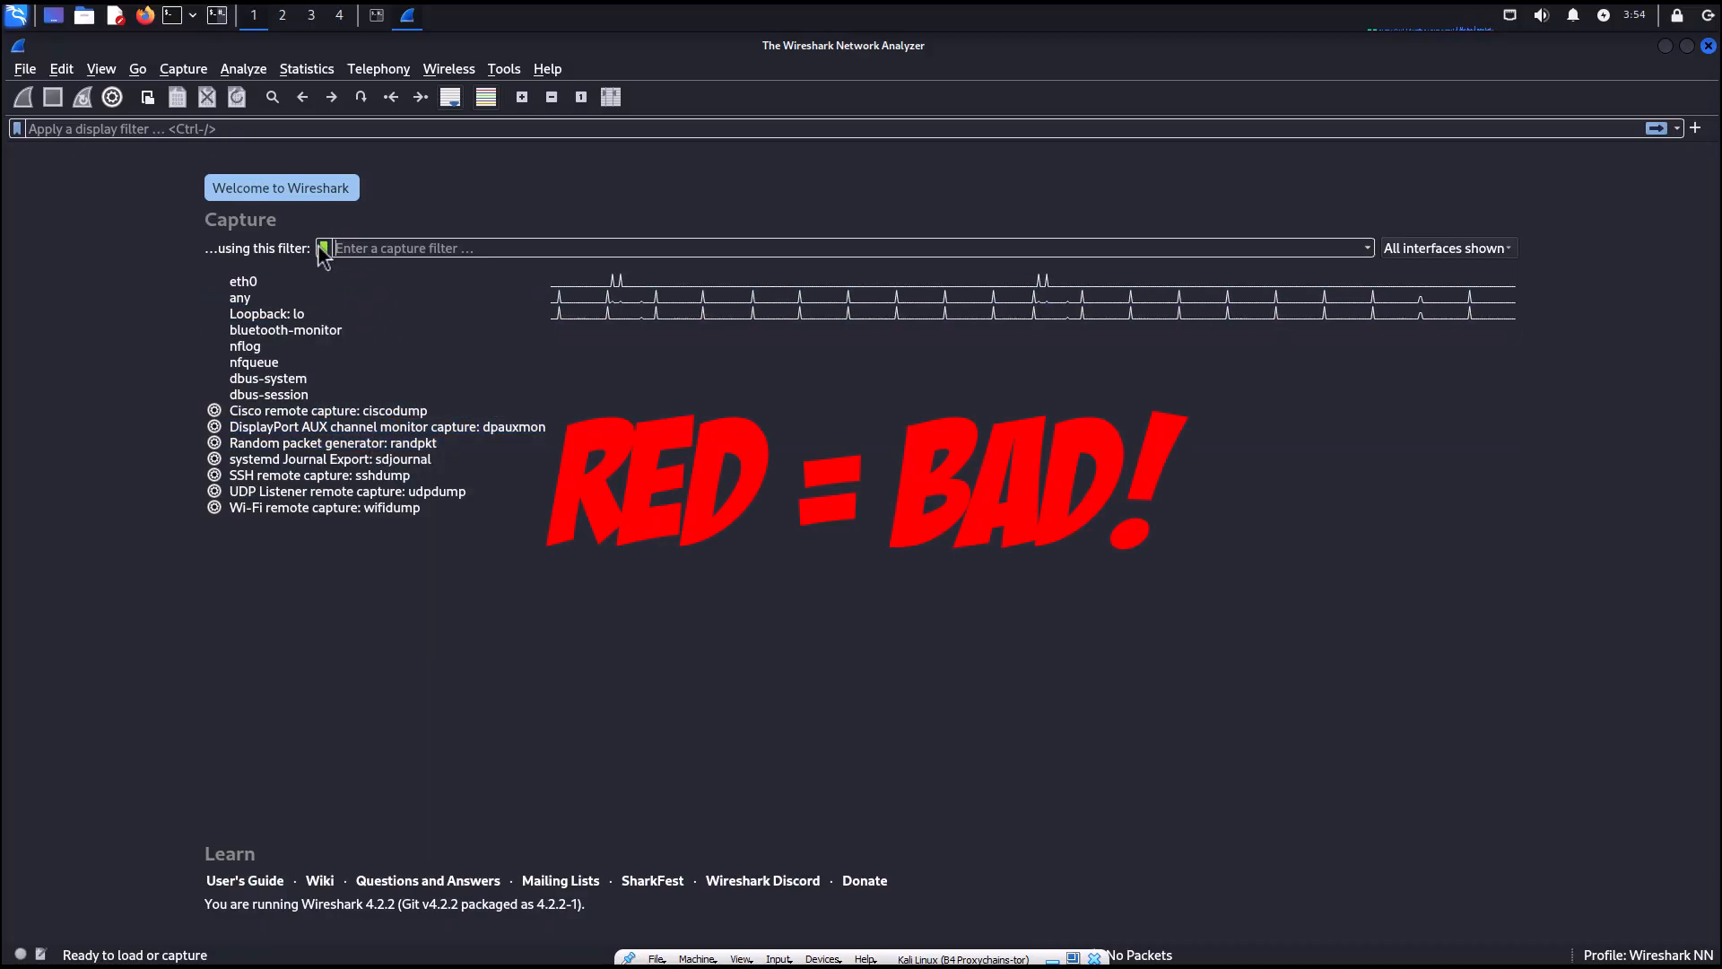
{"action": "key", "text": "BackSpace"}
{"action": "left_click", "coordinate": [242, 280]}
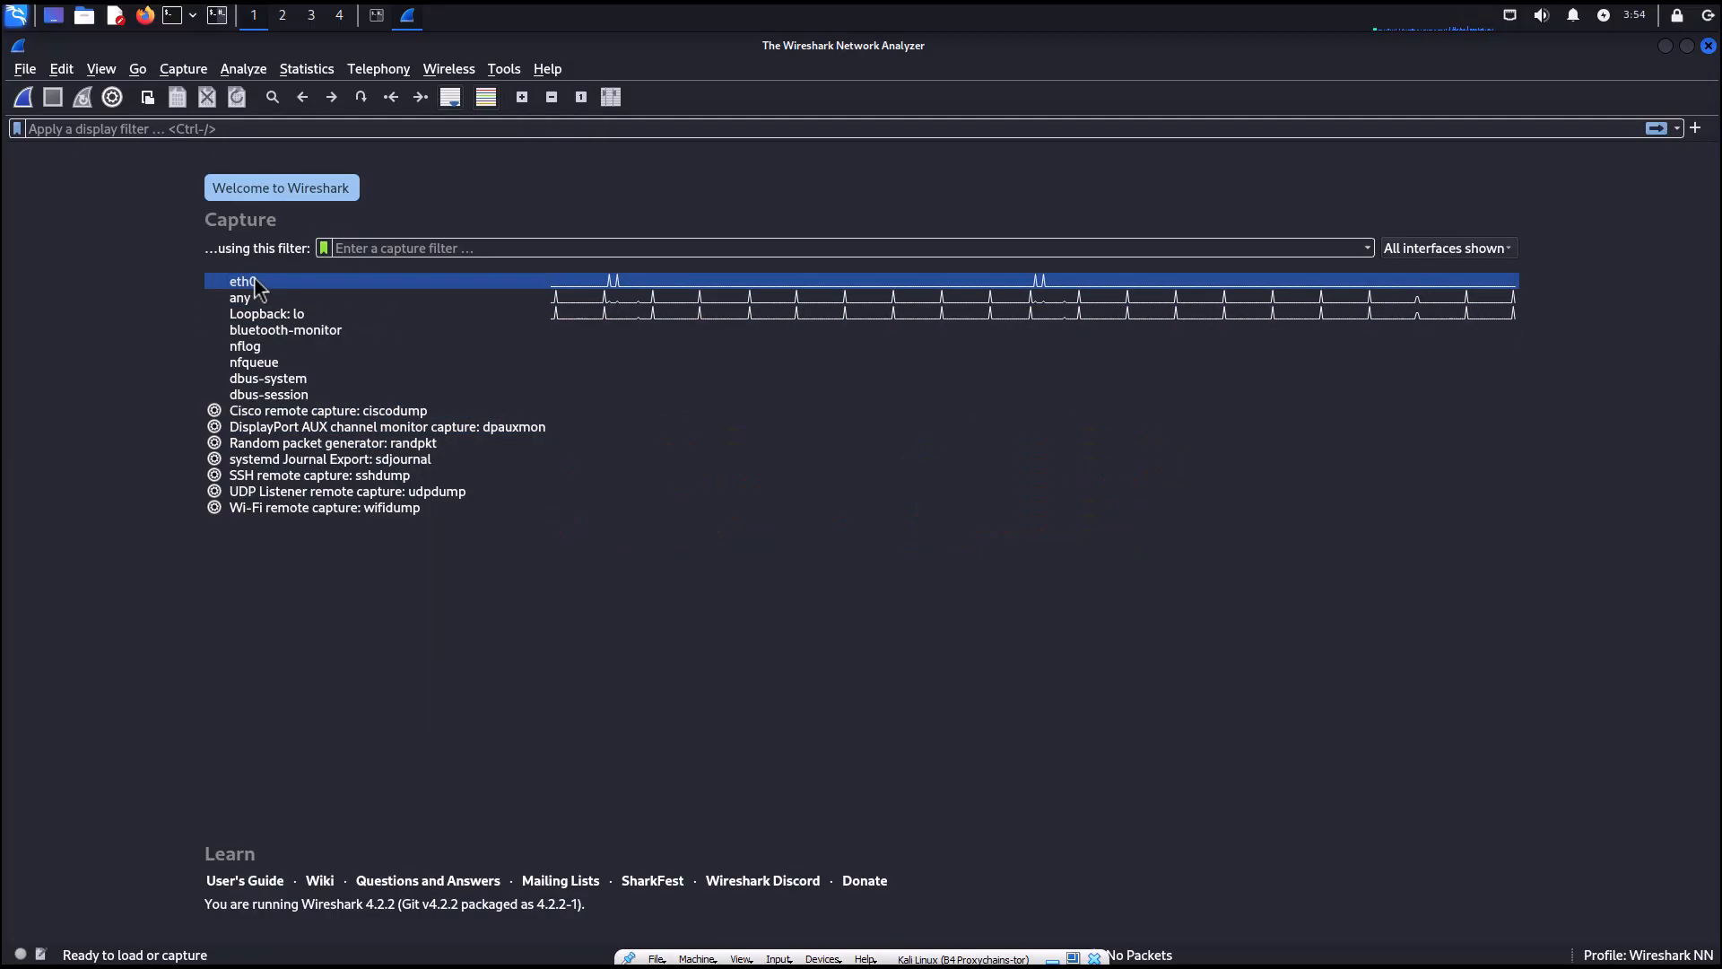
{"action": "left_click", "coordinate": [323, 249]}
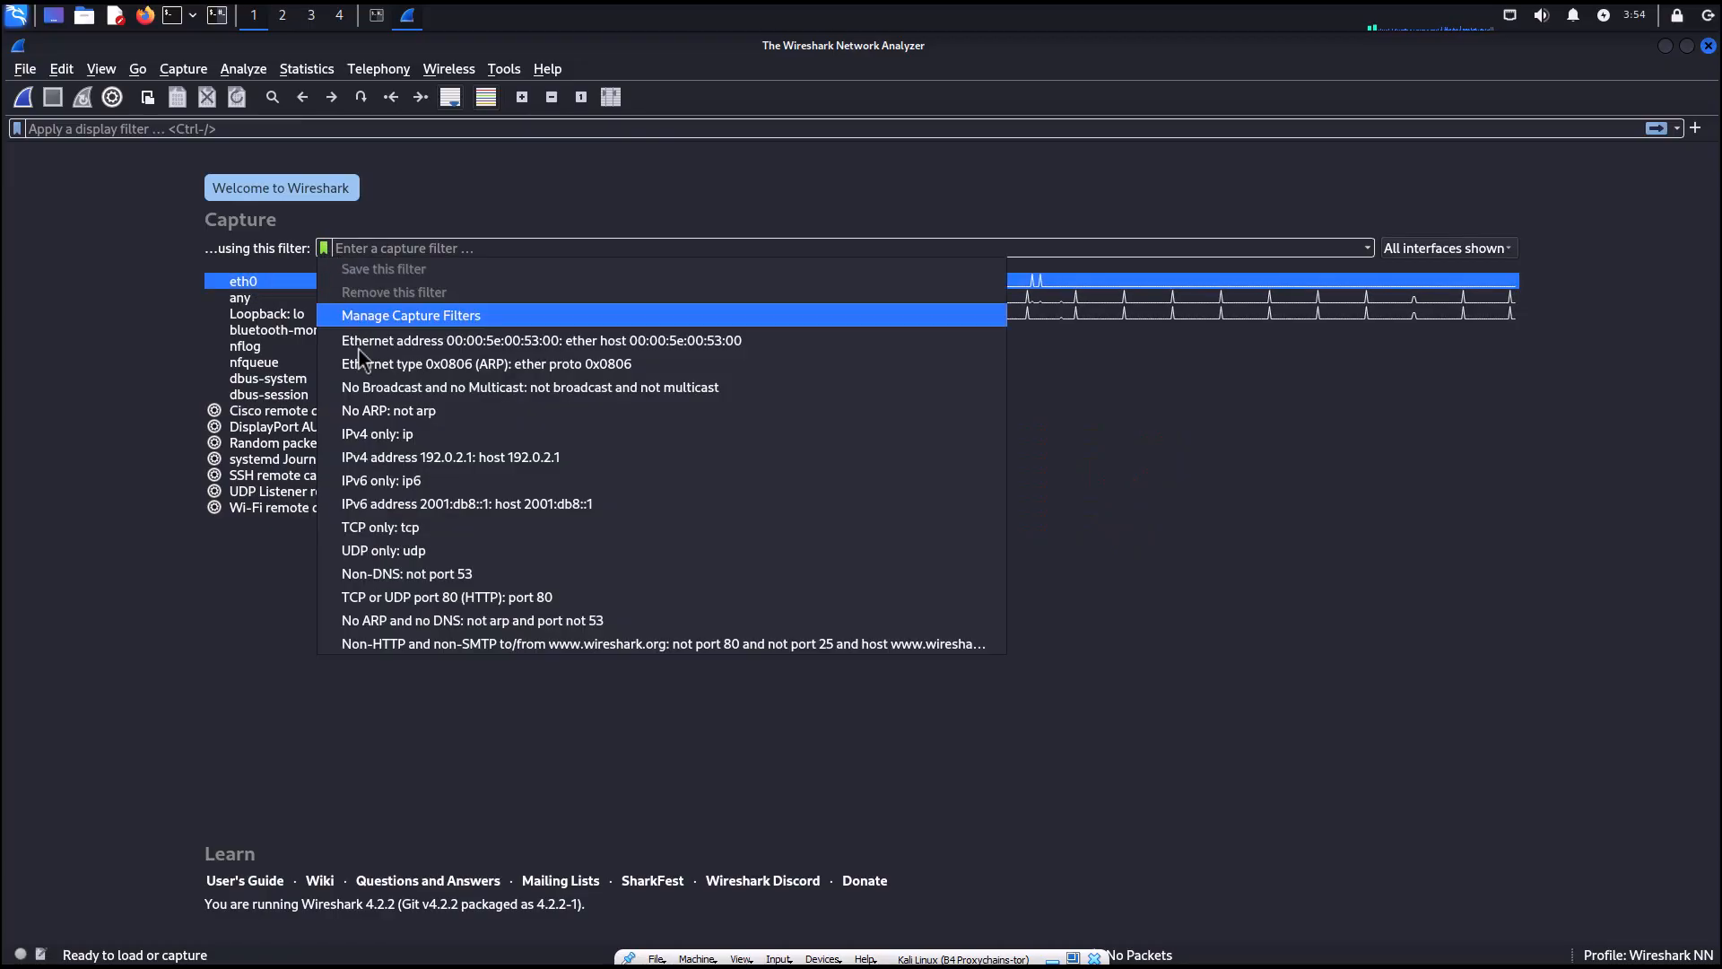
{"action": "left_click", "coordinate": [411, 435]}
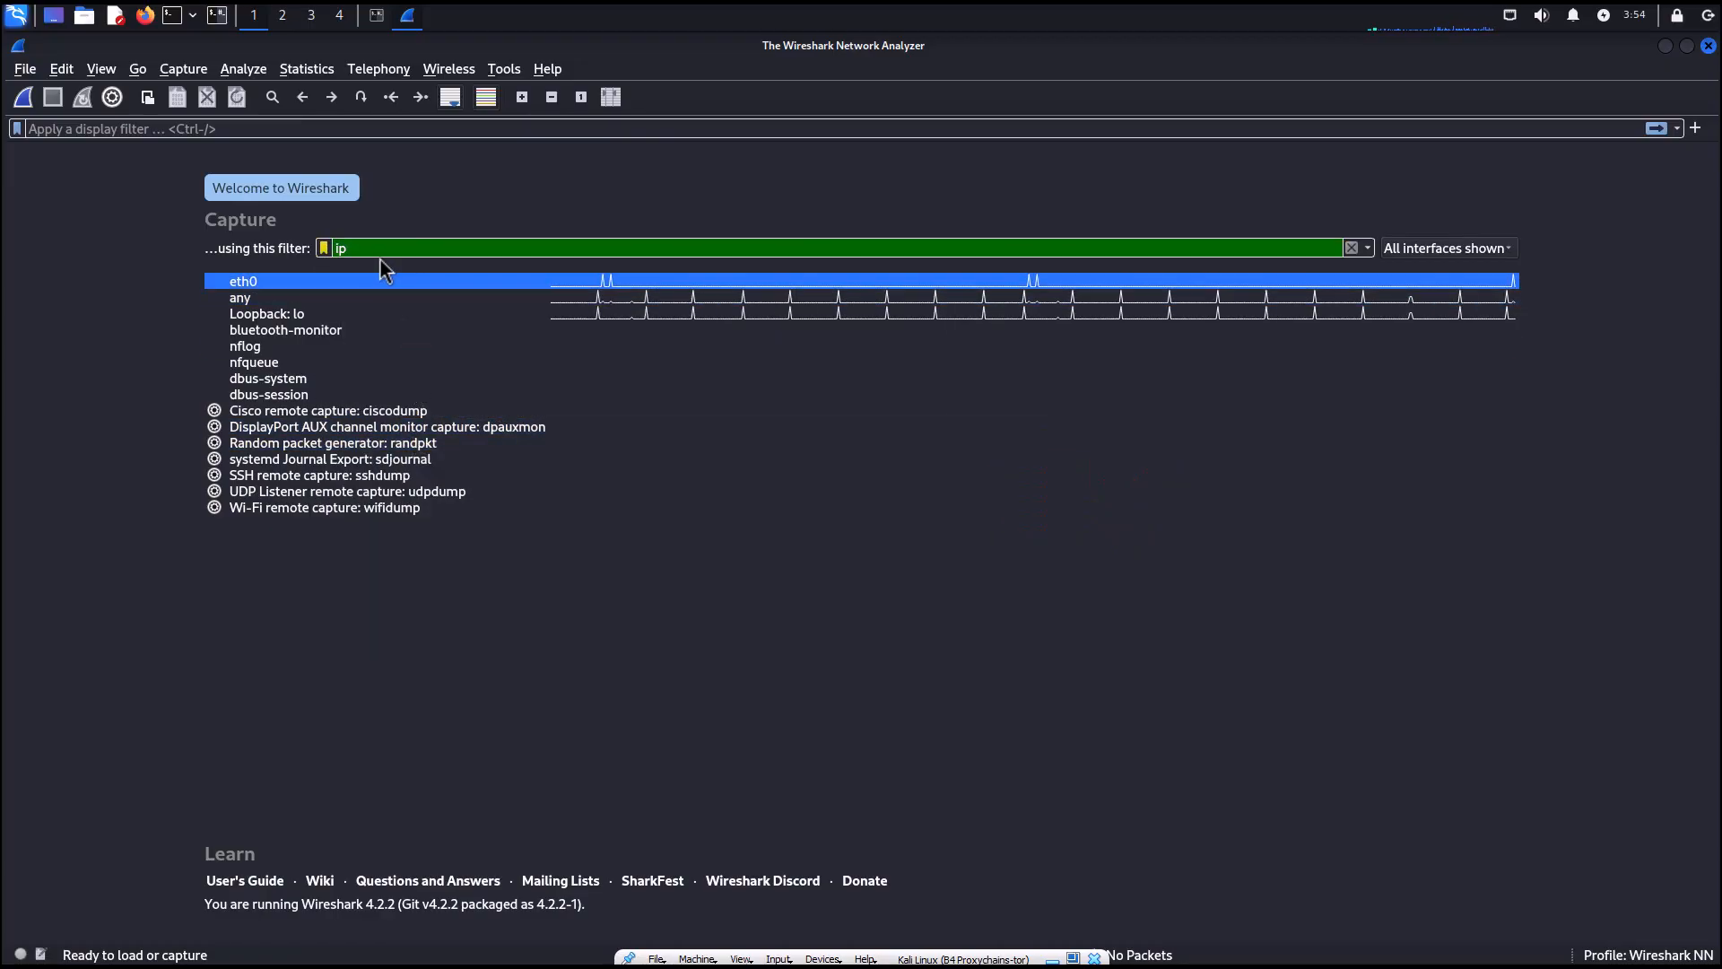
{"action": "key", "text": "BackSpace"}
{"action": "key", "text": "BackSpace"}
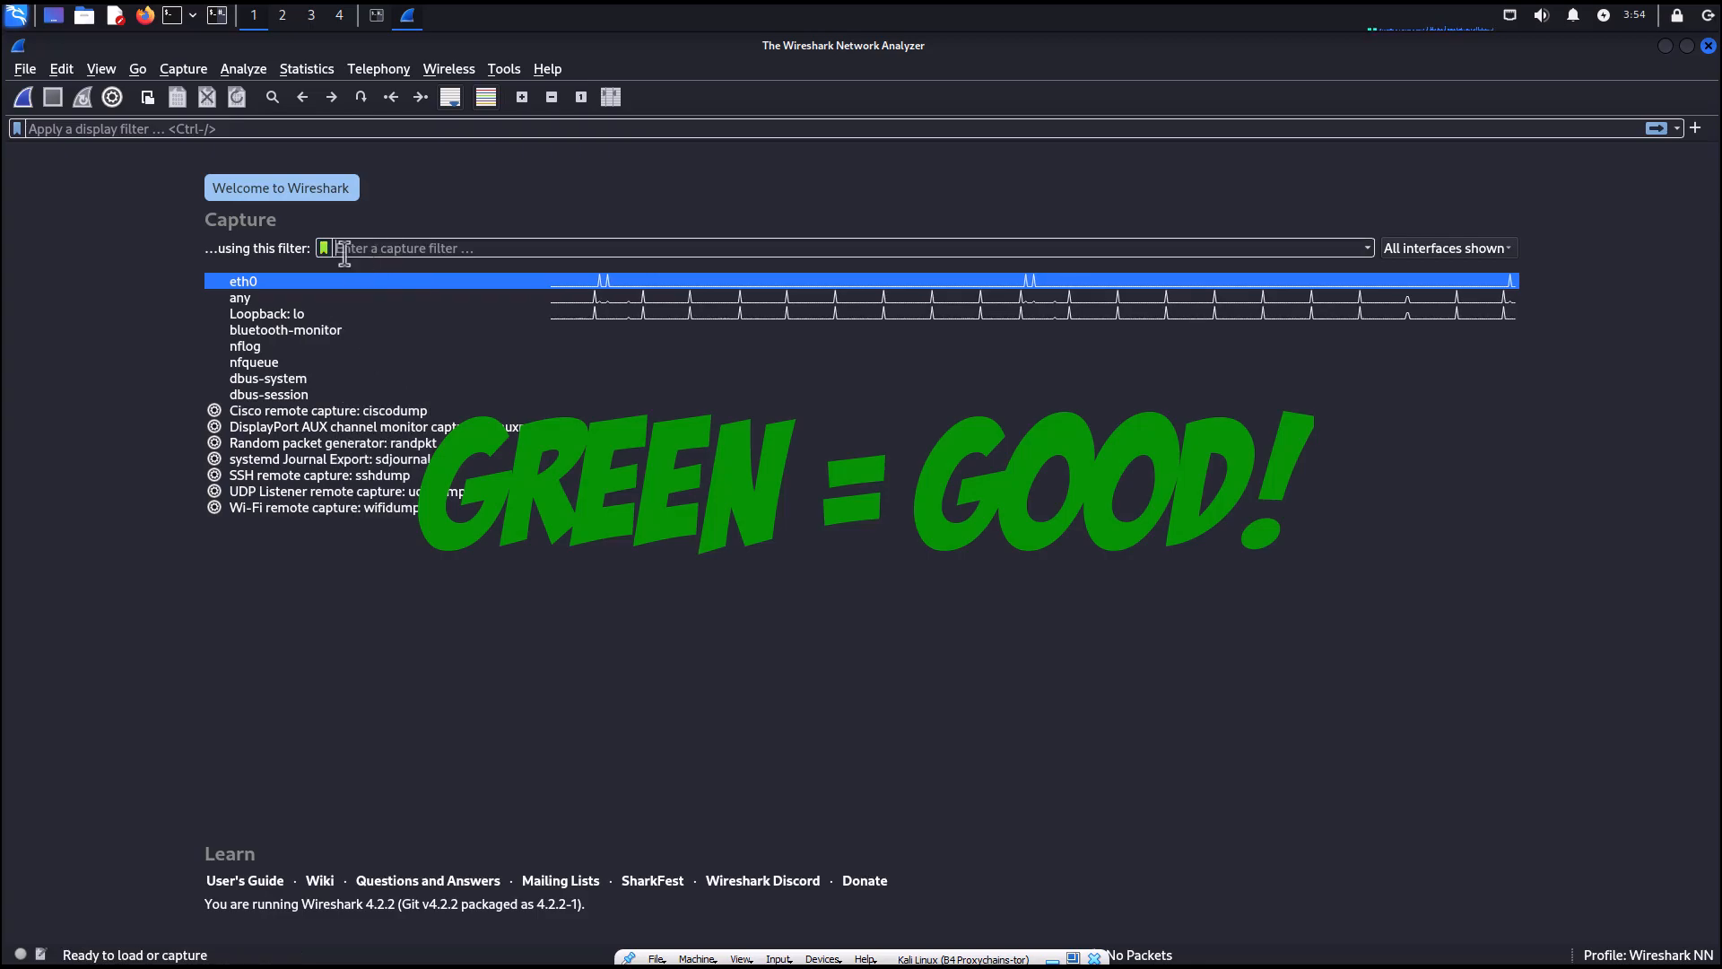
Apply the saved TCP only capture filter, then delete it from the capture filter field.
{"action": "left_click", "coordinate": [325, 250]}
{"action": "left_click", "coordinate": [371, 525]}
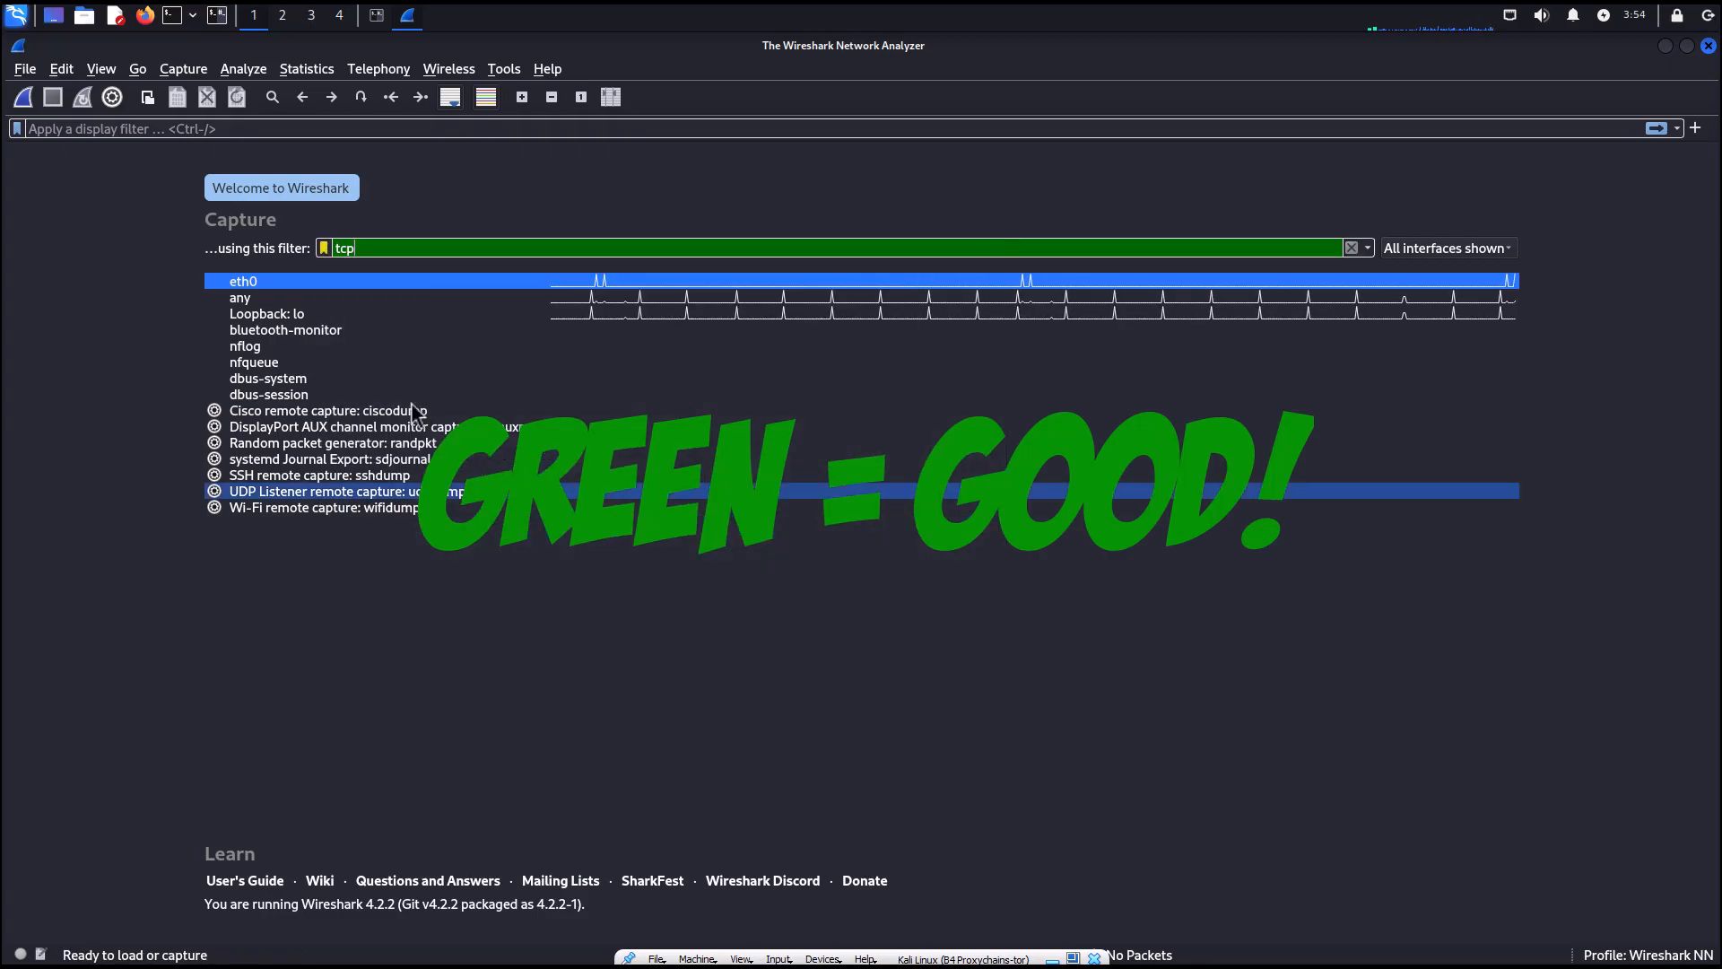
{"action": "key", "text": "BackSpace"}
{"action": "key", "text": "BackSpace"}
{"action": "key", "text": "BackSpace"}
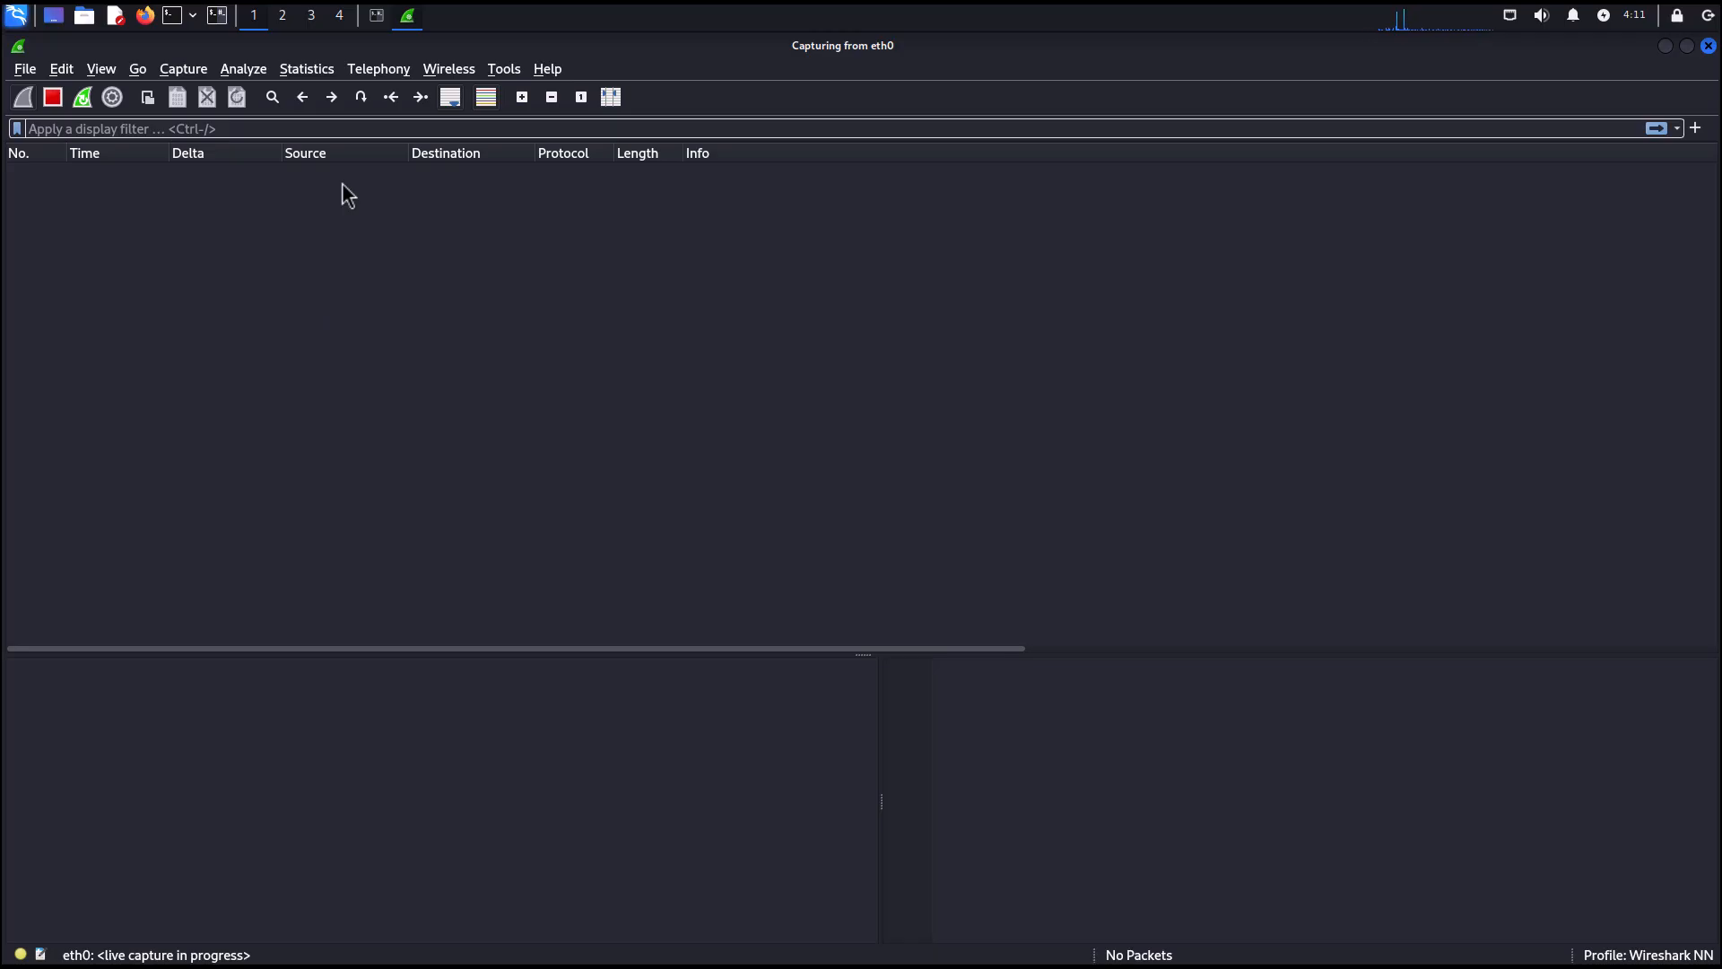
Switch to the terminal and ping 8.8.8.8, stopping it after a few replies.
{"action": "left_click", "coordinate": [375, 20]}
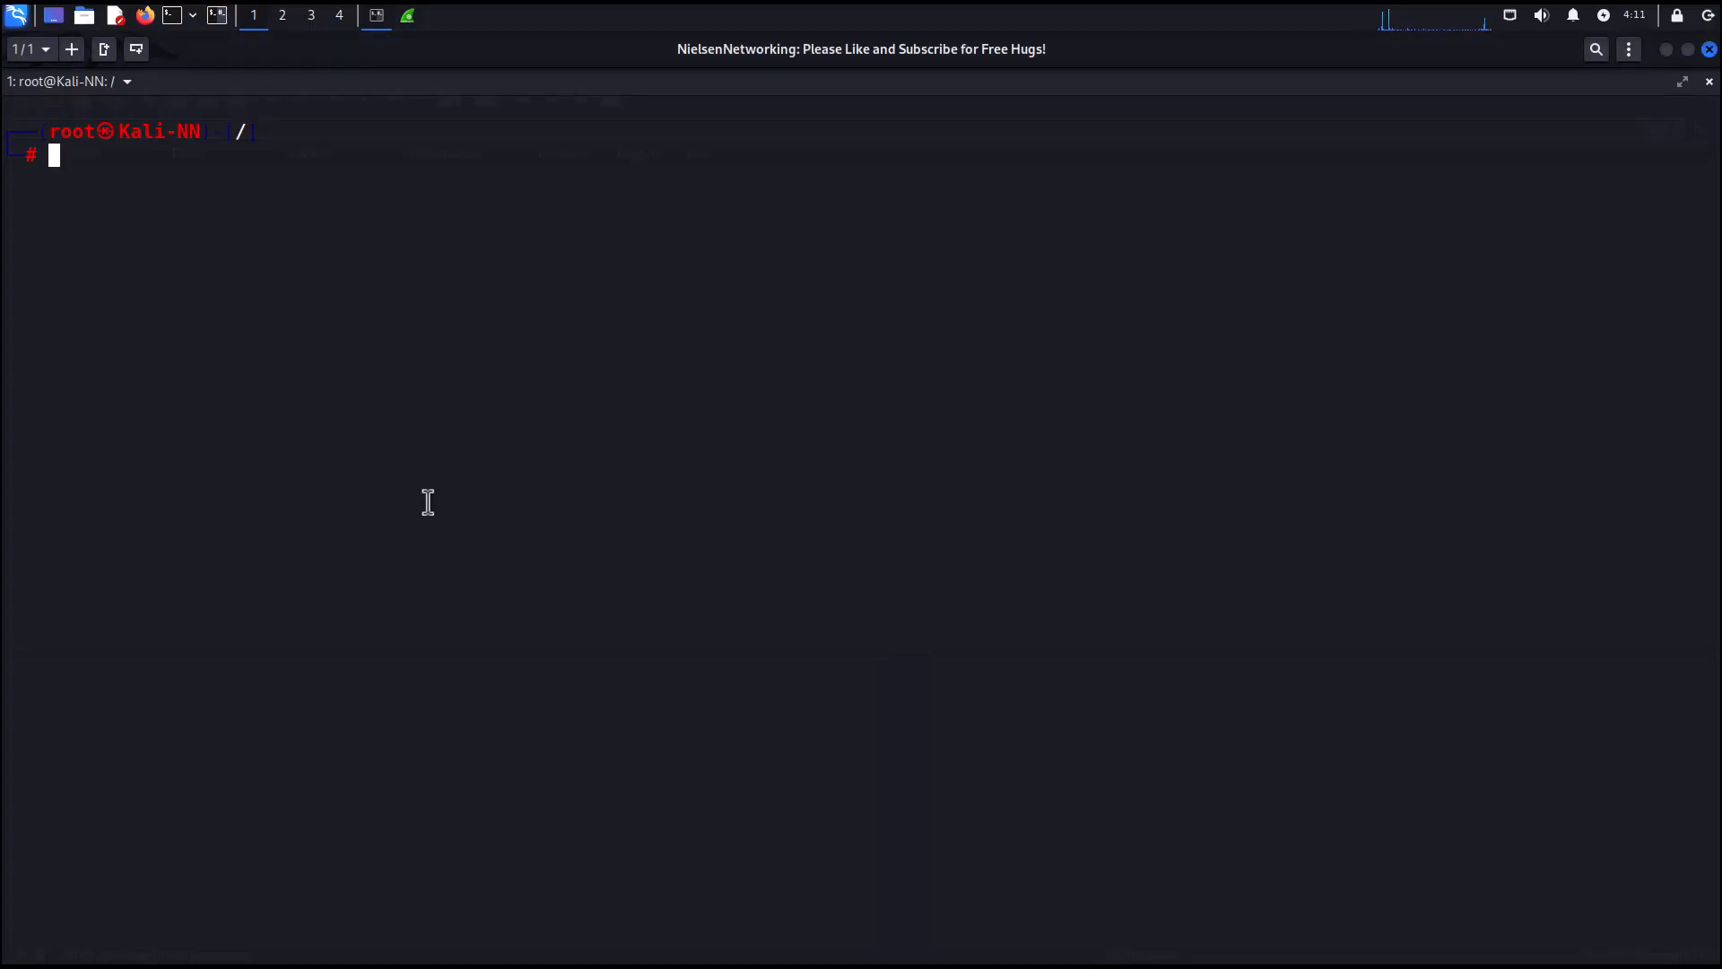
{"action": "type", "text": "ping 8.8.8.8"}
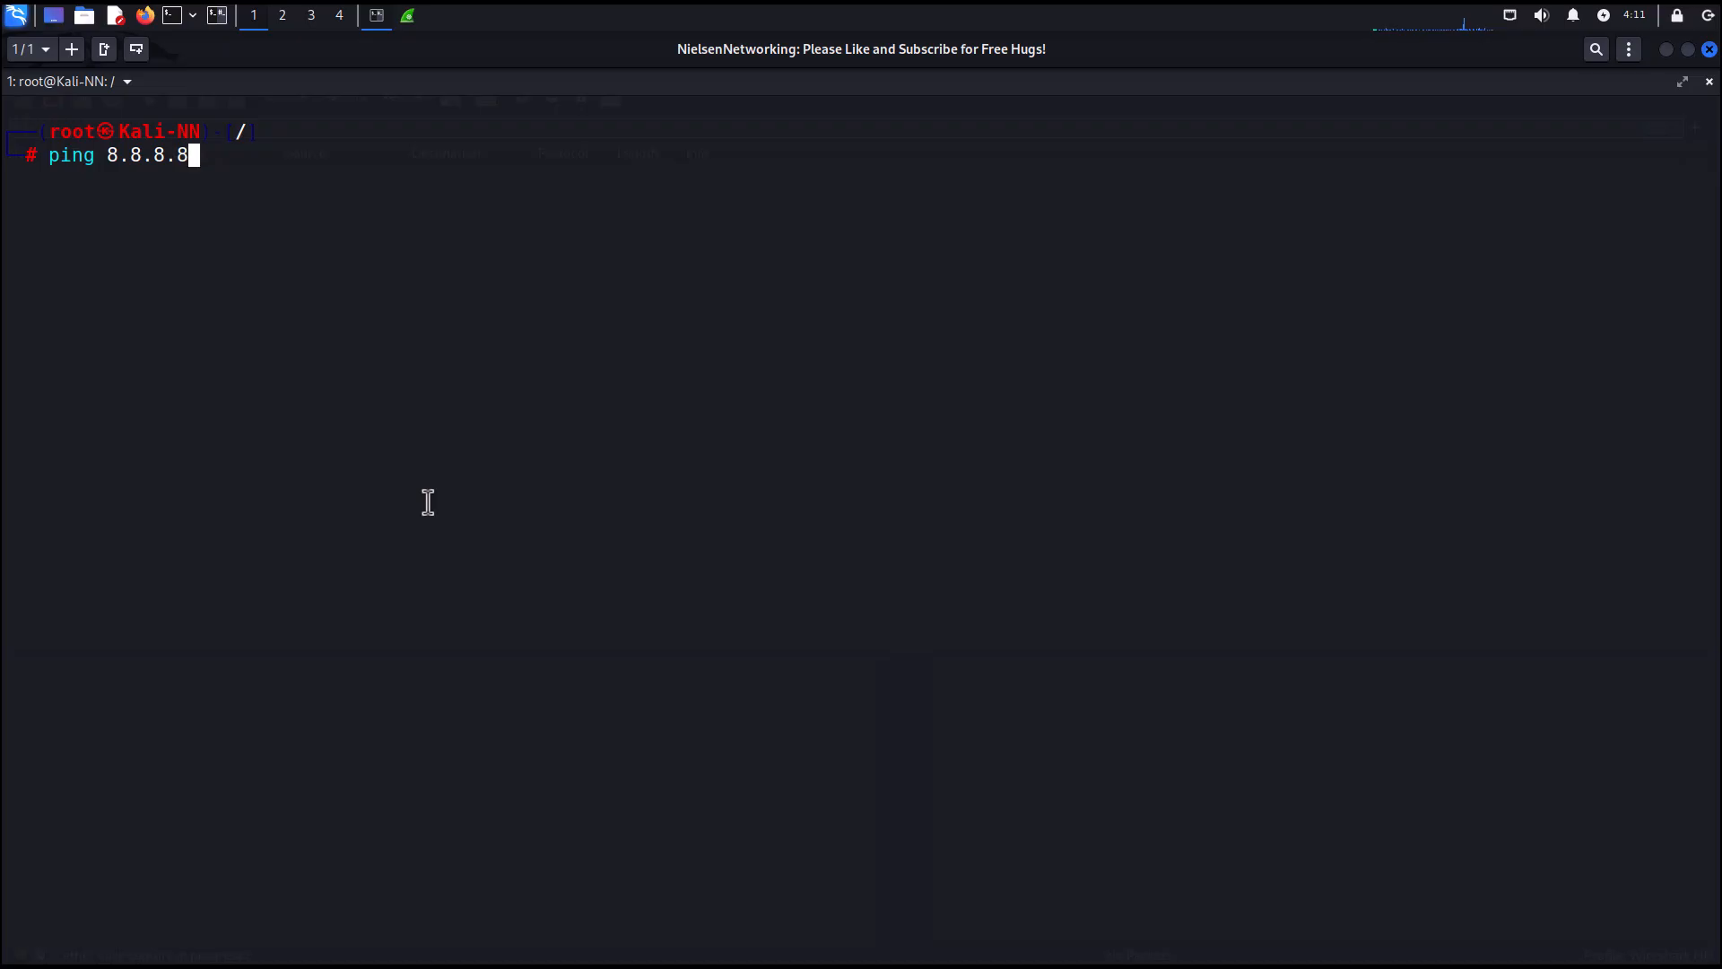
{"action": "key", "text": "Return"}
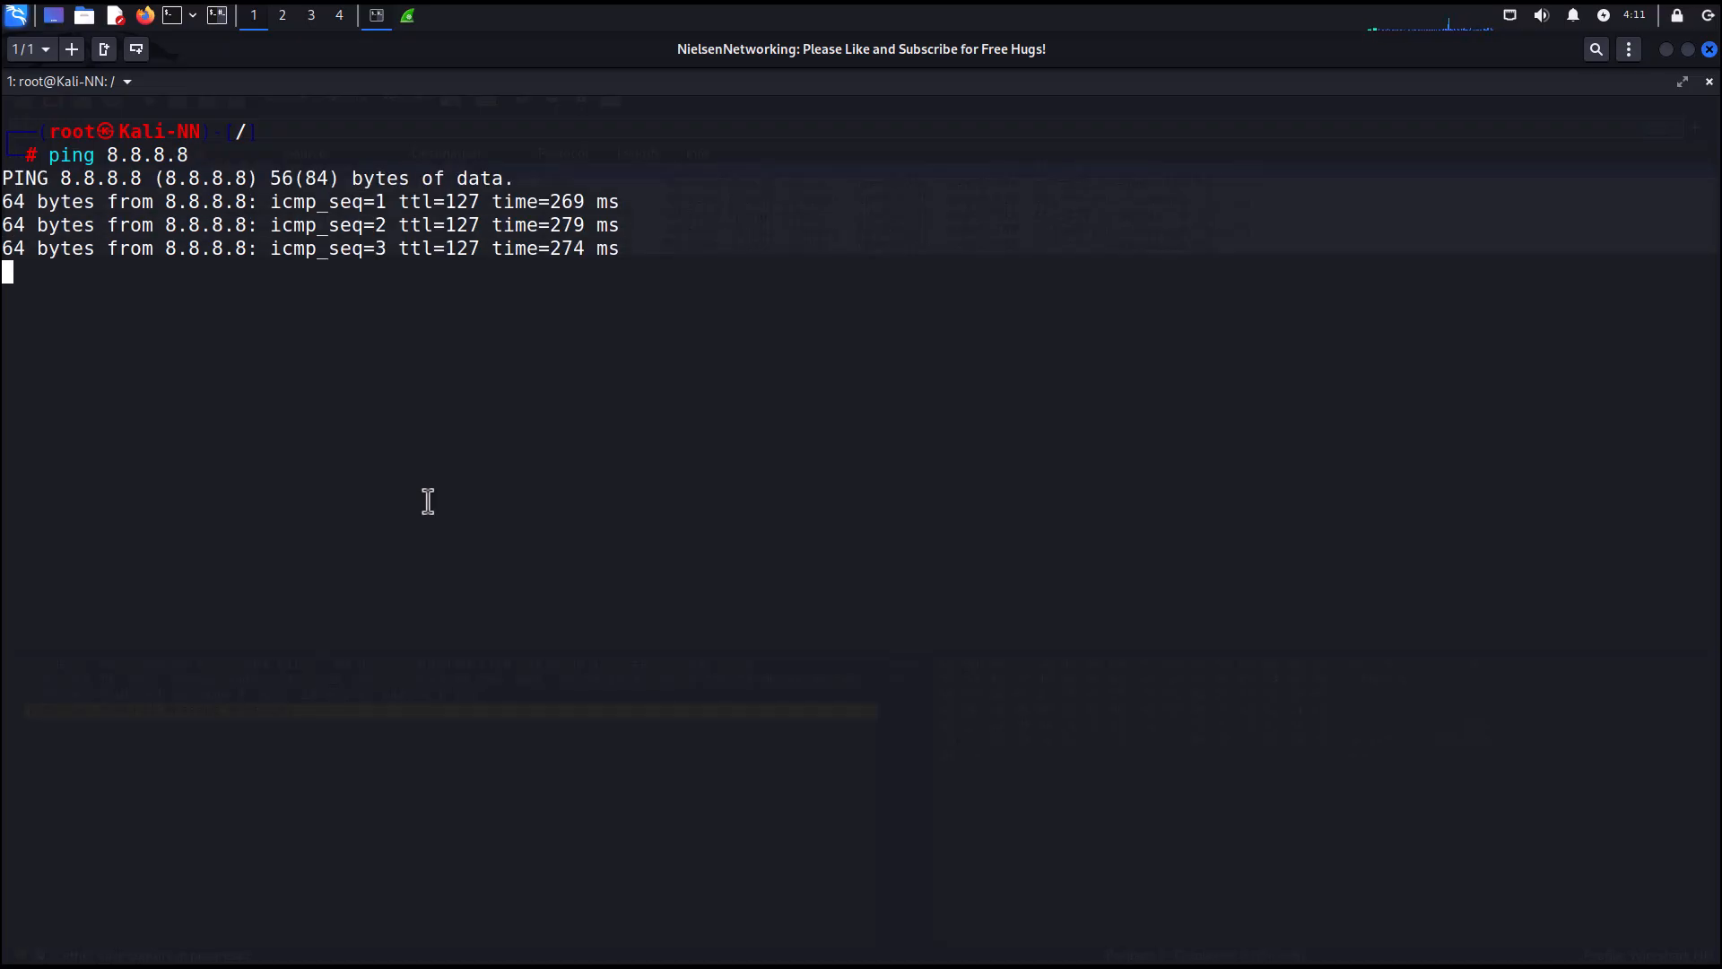
{"action": "key", "text": "ctrl+c"}
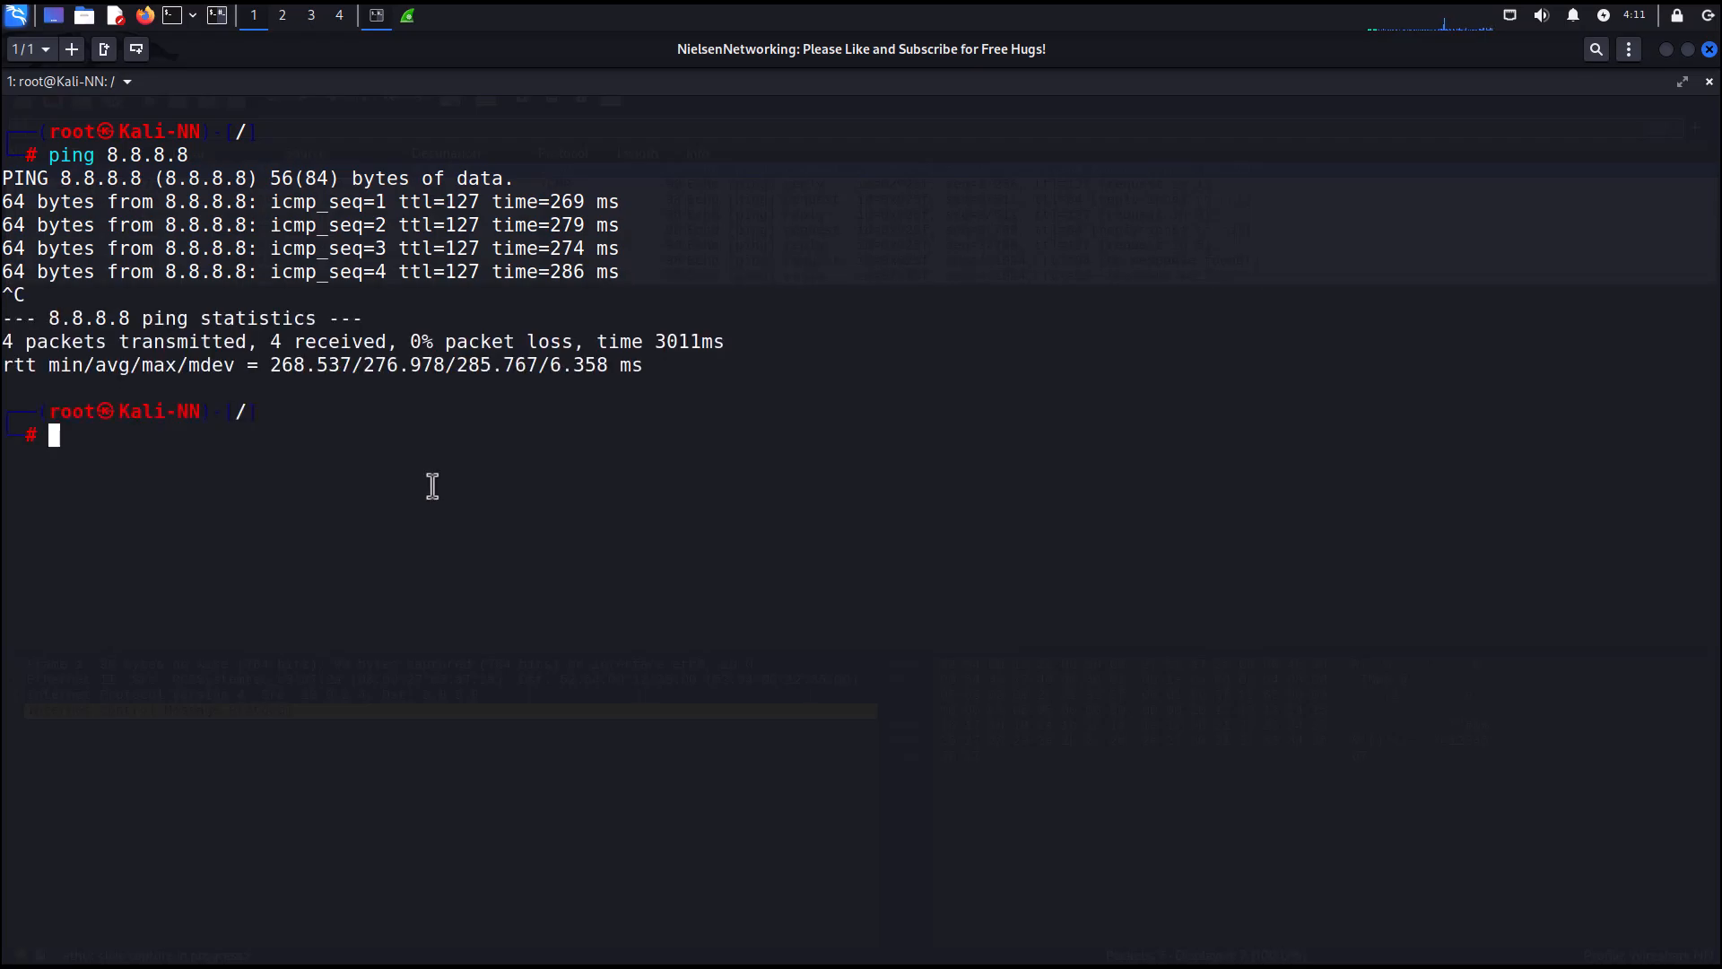
Return to Wireshark and stop the packet capture on eth0.
{"action": "left_click", "coordinate": [410, 17]}
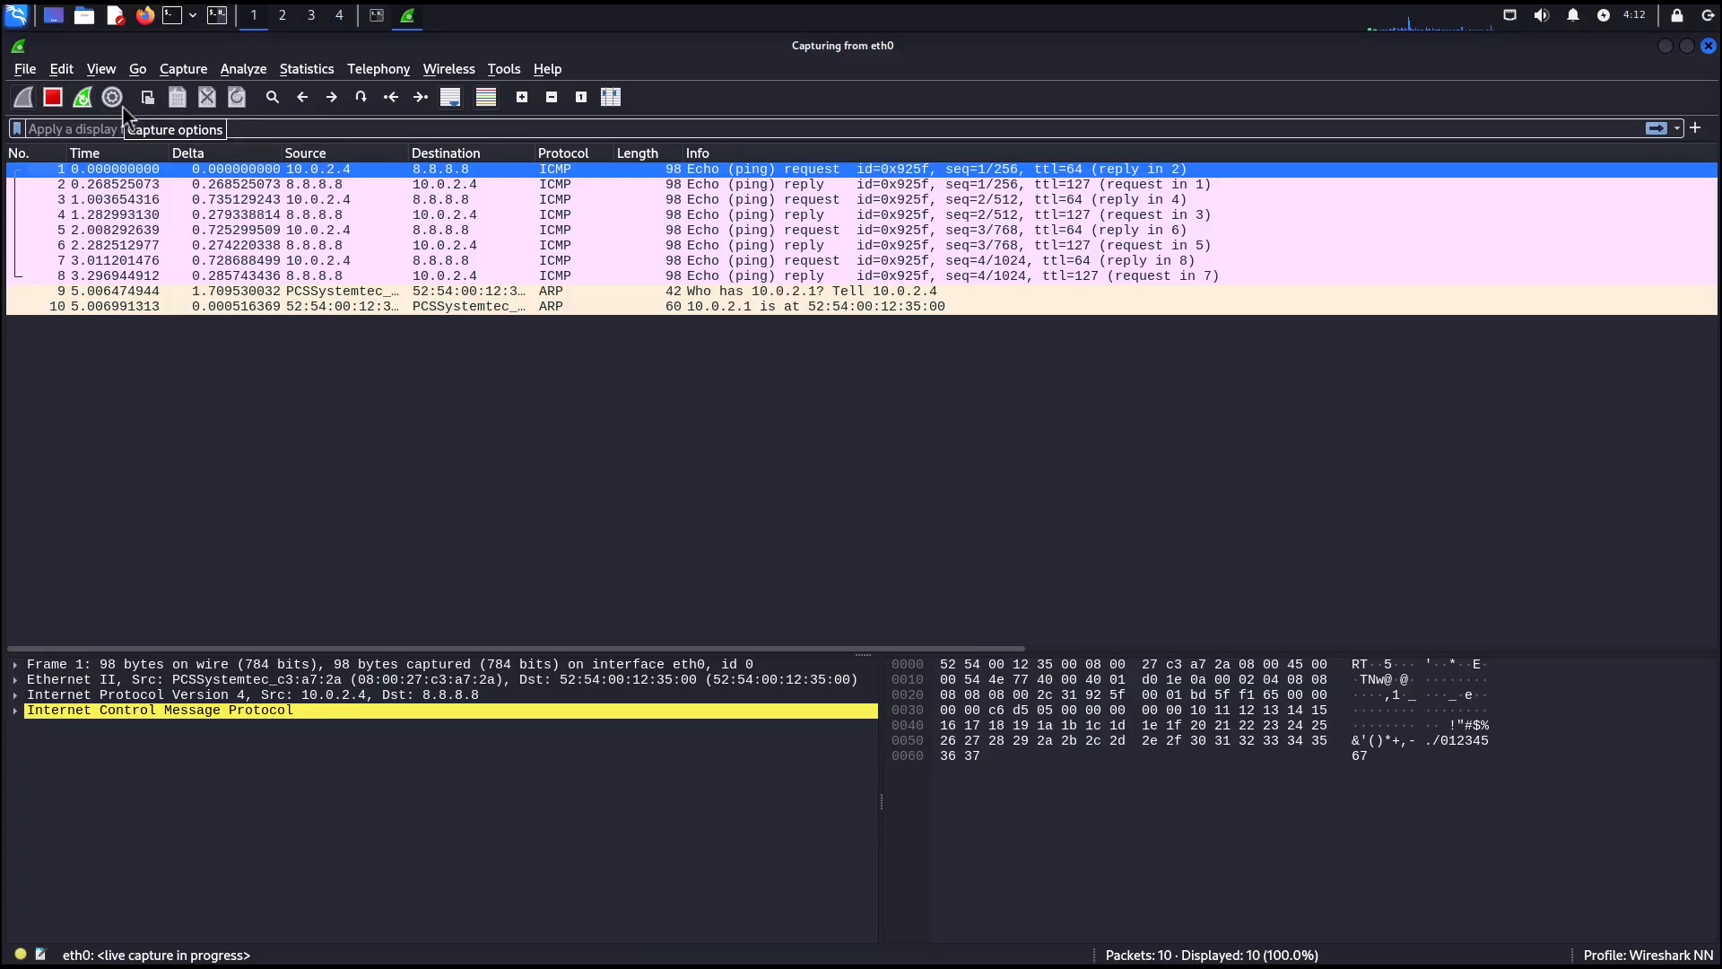
{"action": "left_click", "coordinate": [52, 99]}
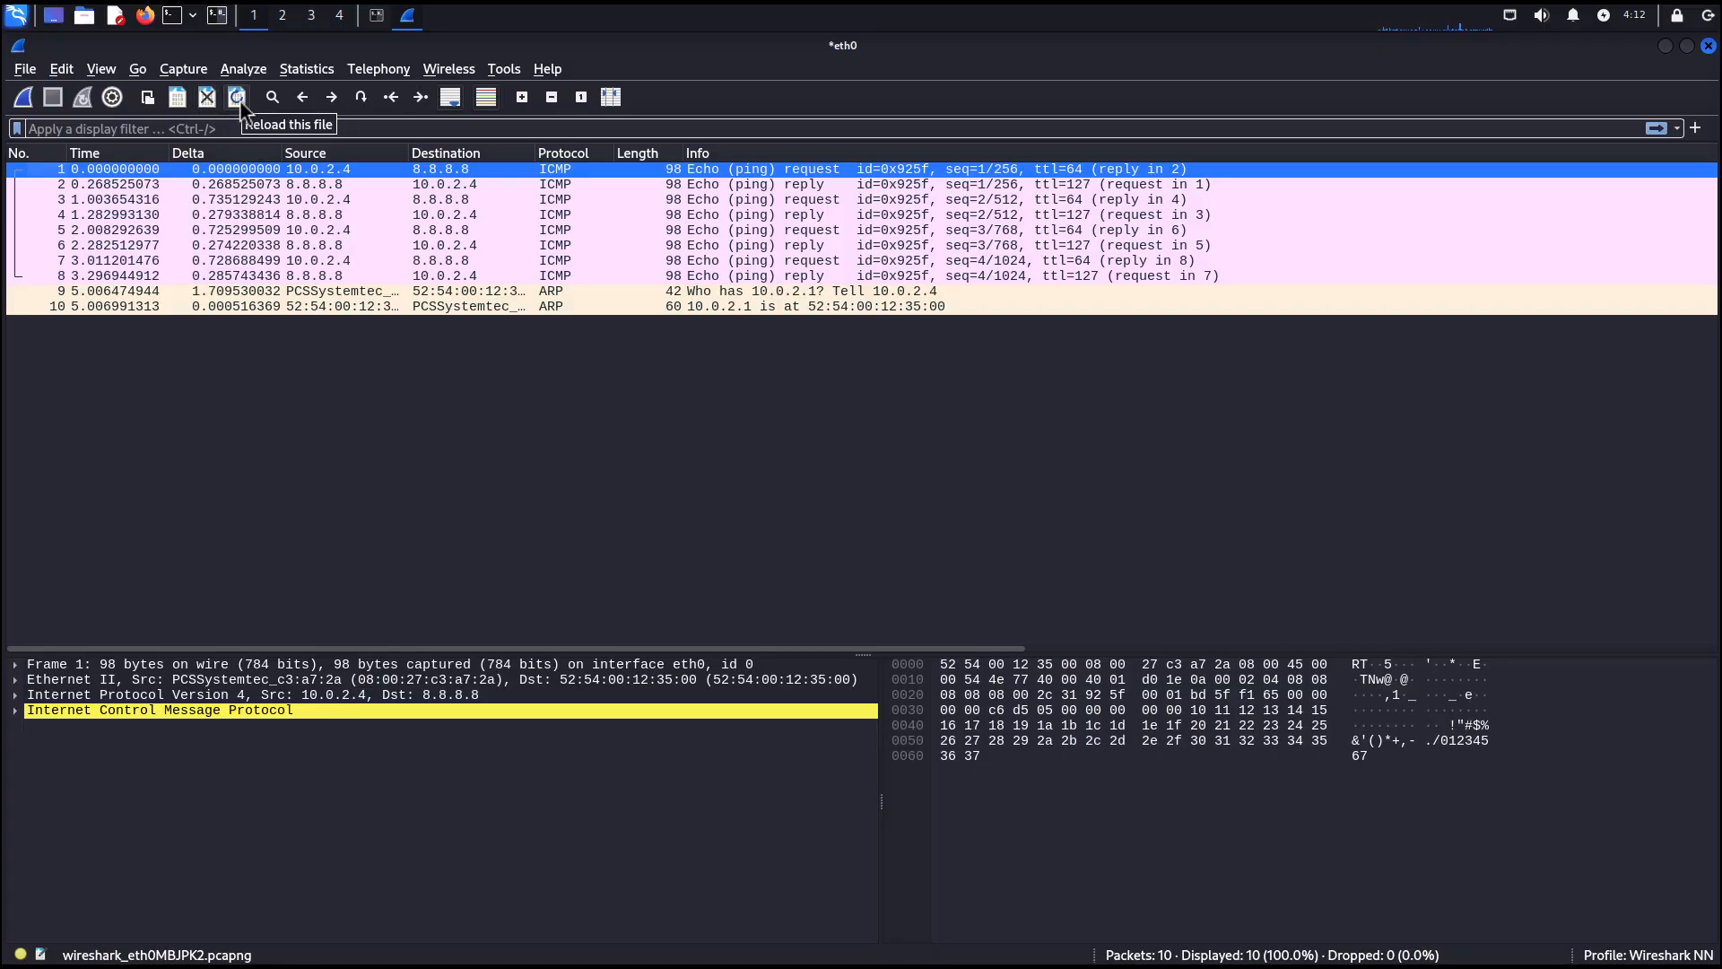
Select packets in the ping capture to examine the packet list and packet details panes.
{"action": "left_click", "coordinate": [193, 404]}
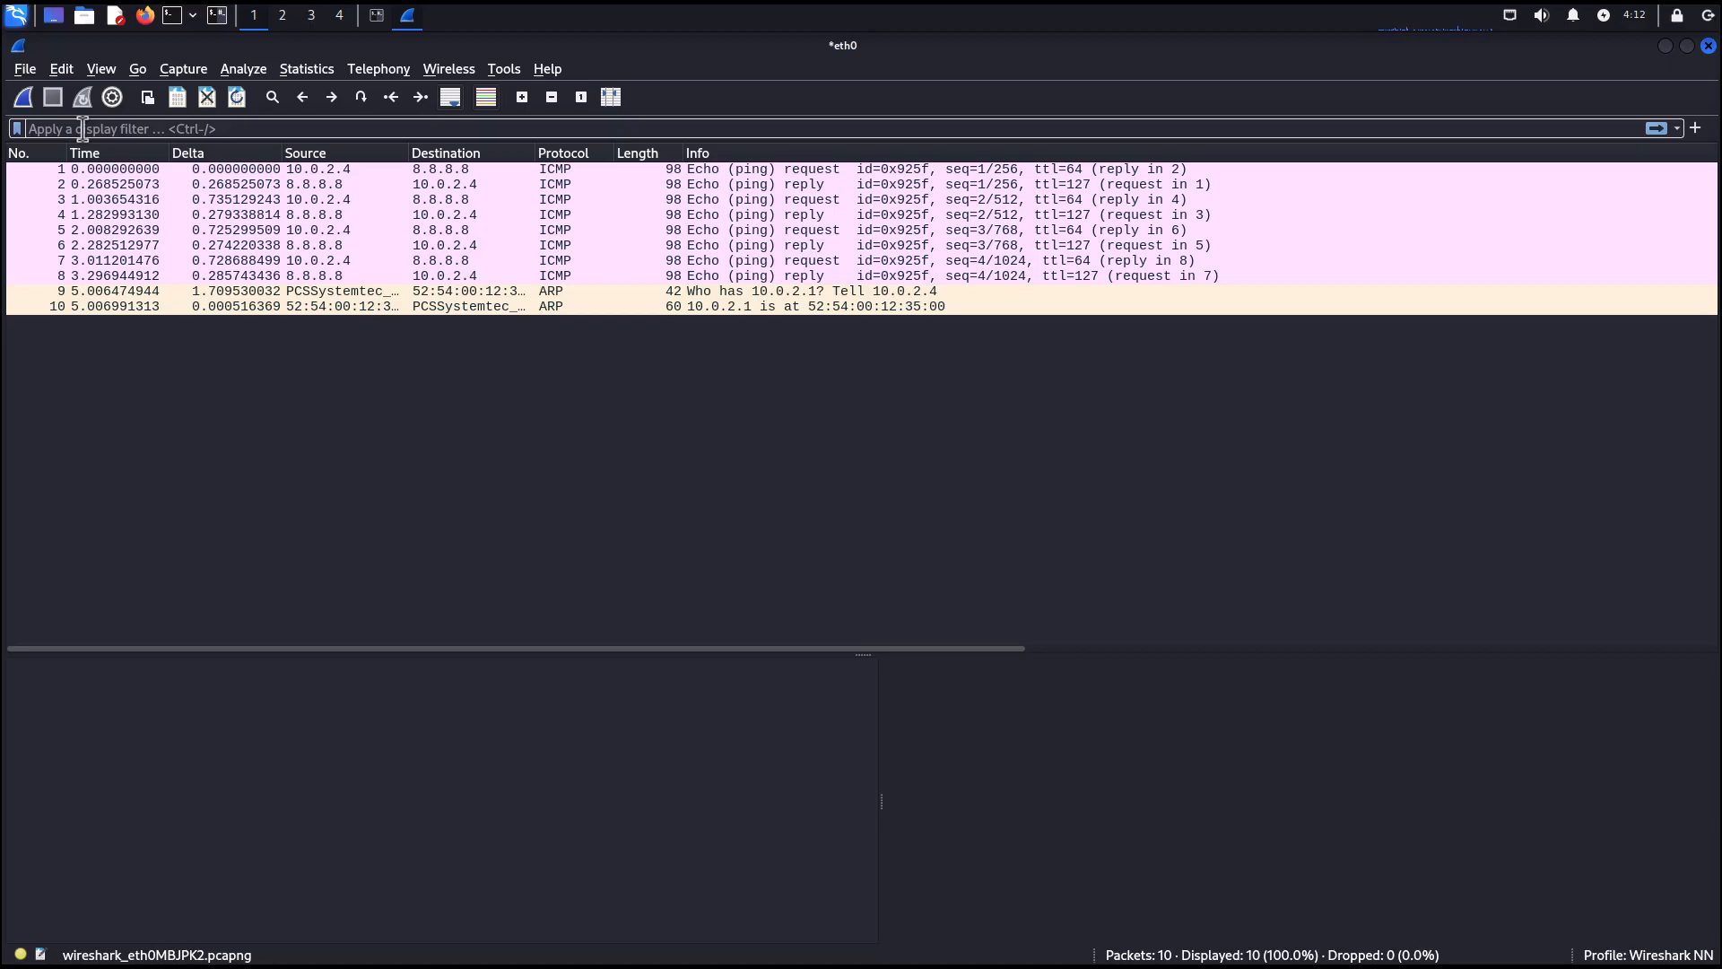
{"action": "left_click_drag", "start_coordinate": [473, 199], "coordinate": [88, 171]}
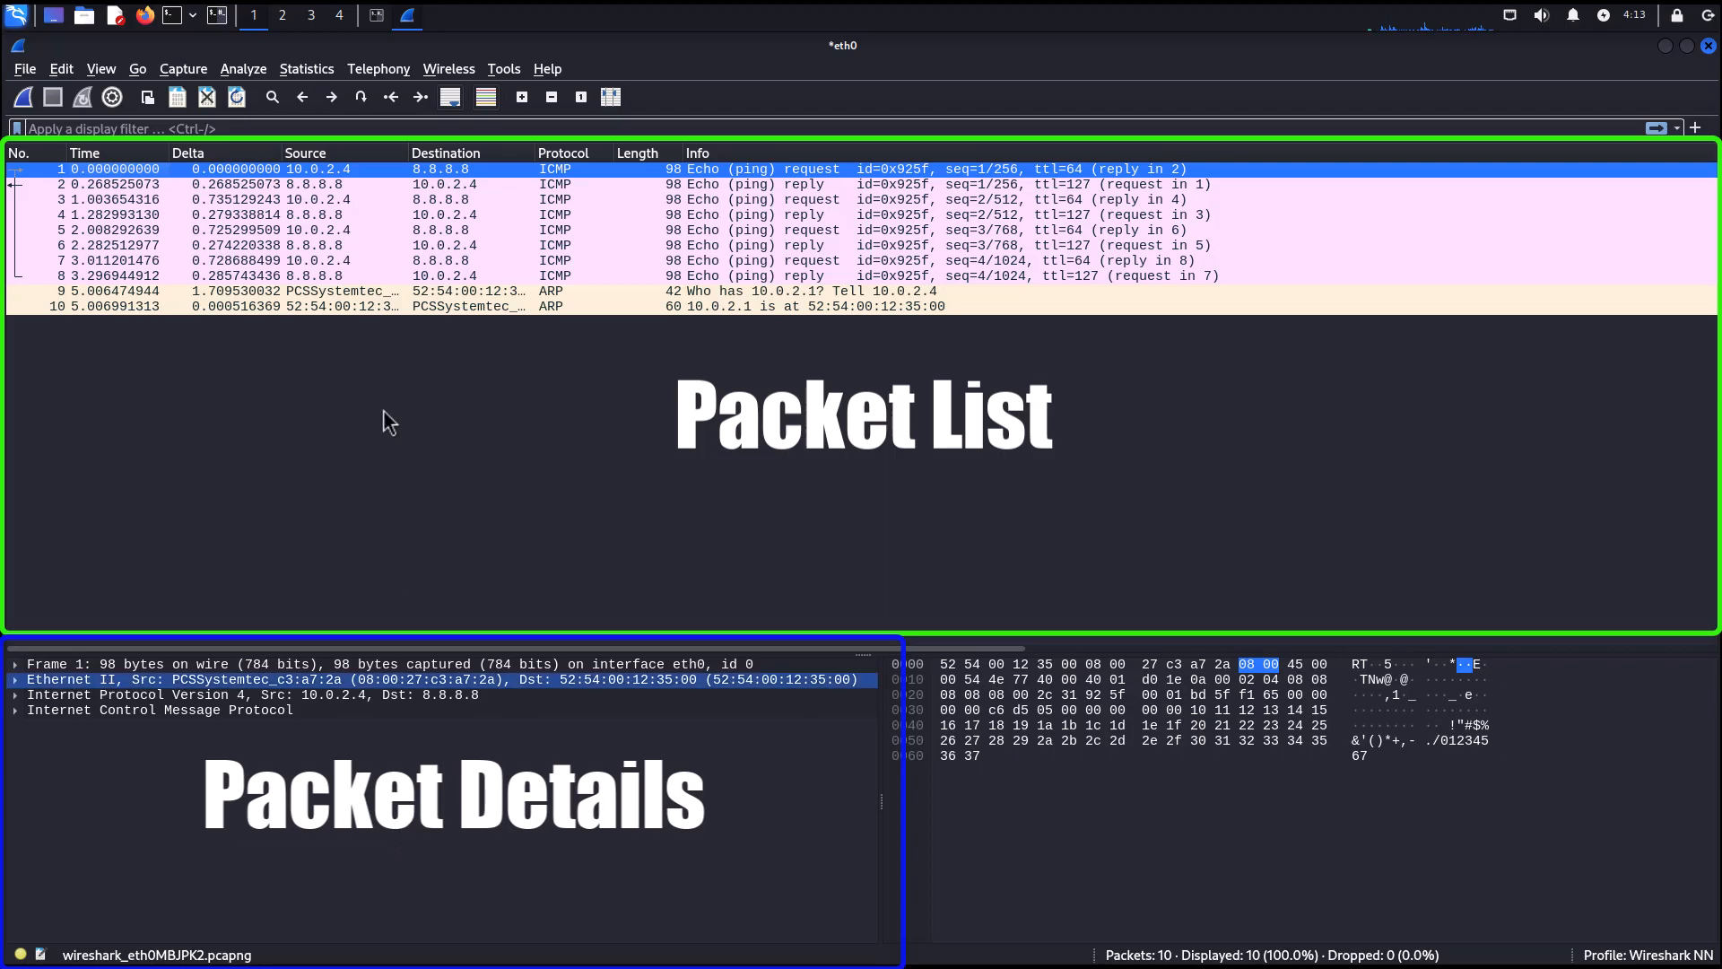
{"action": "left_click", "coordinate": [148, 186]}
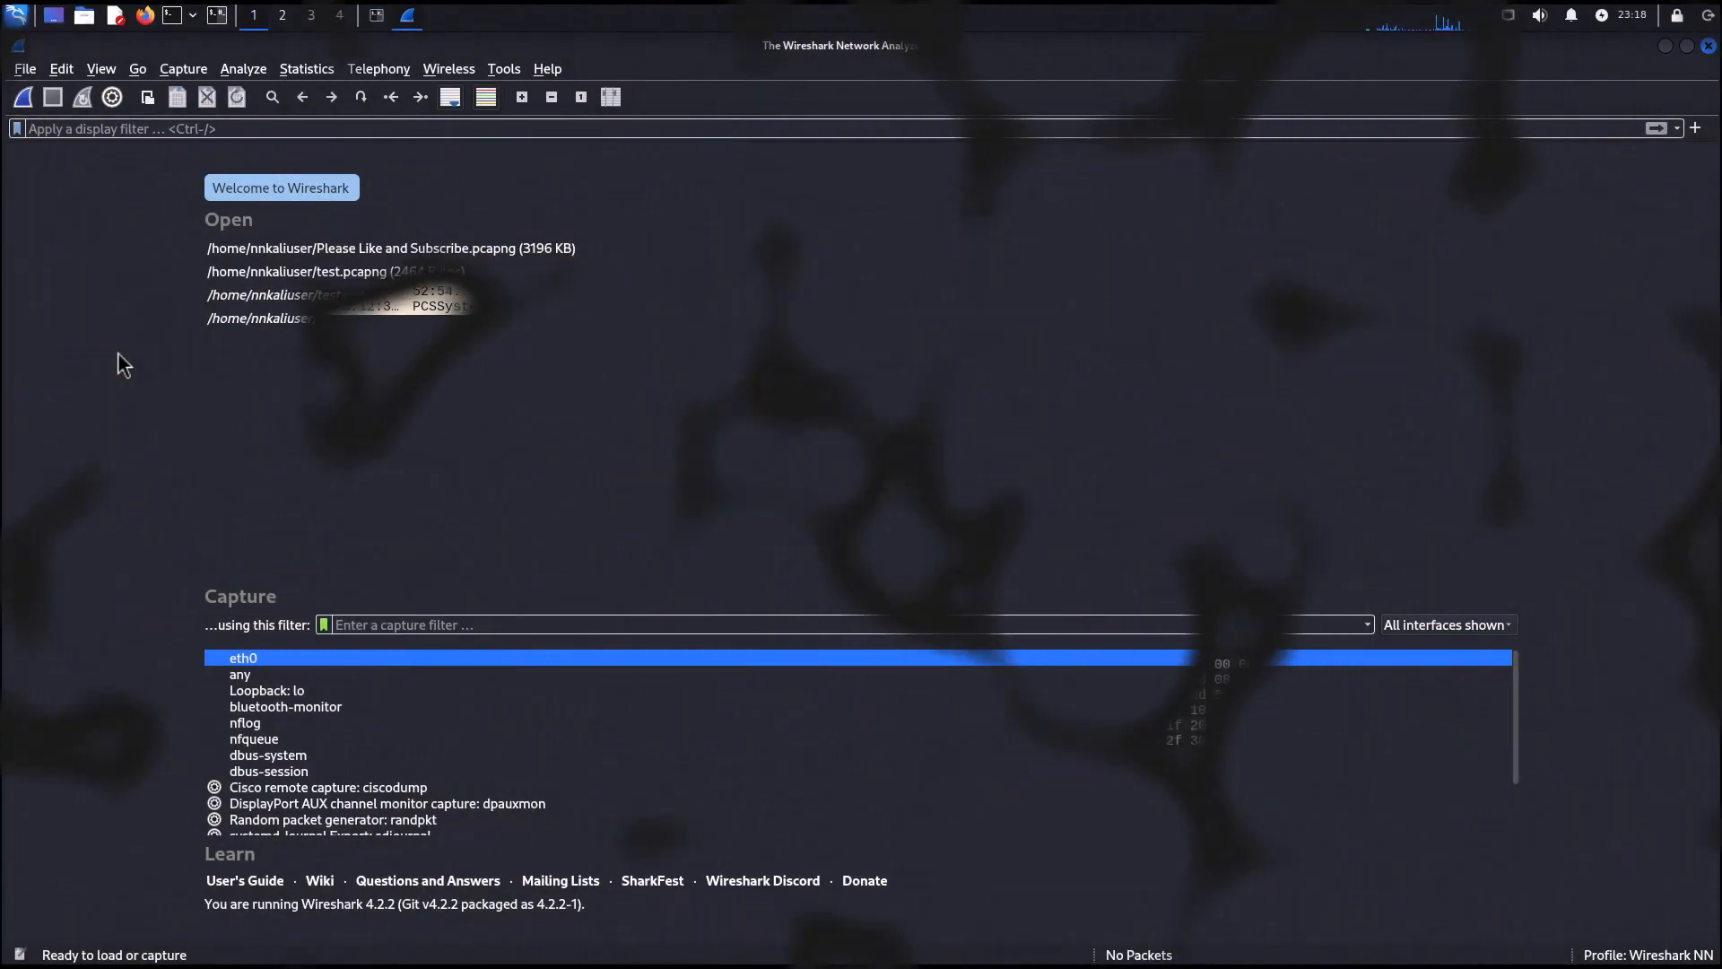
Start a new capture on eth0, then run the nmap -sS 10.0.2.4-15 scan in the terminal.
{"action": "left_click", "coordinate": [22, 106]}
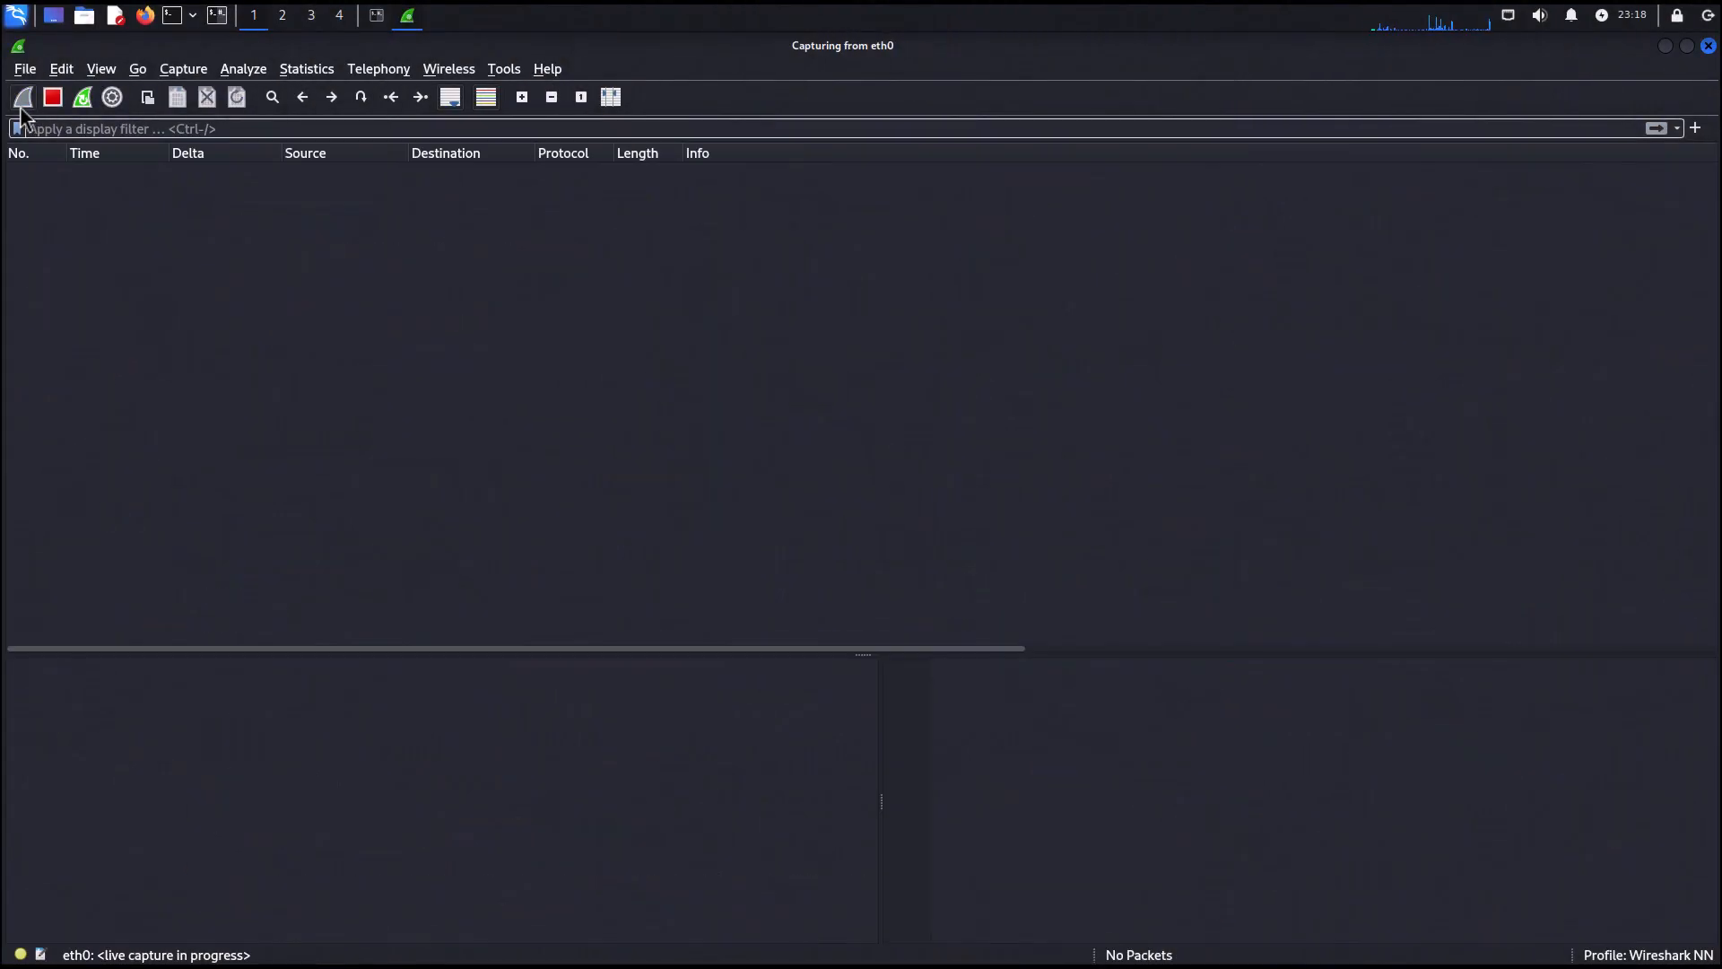
{"action": "left_click", "coordinate": [381, 18]}
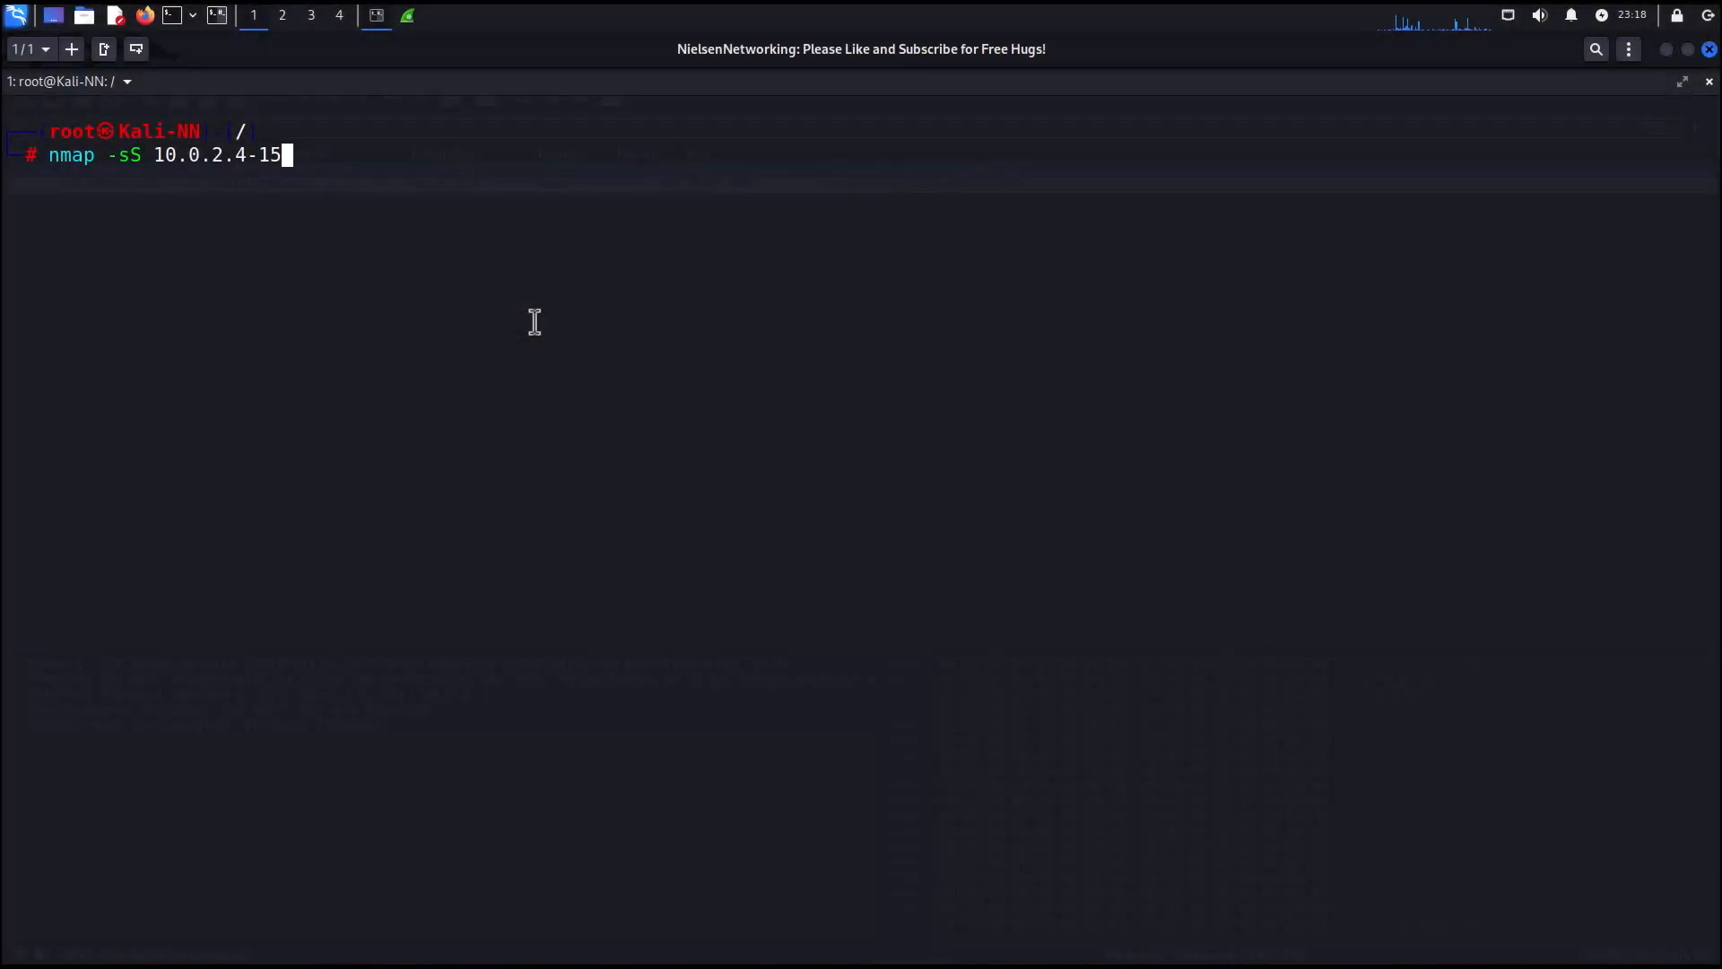
{"action": "key", "text": "Return"}
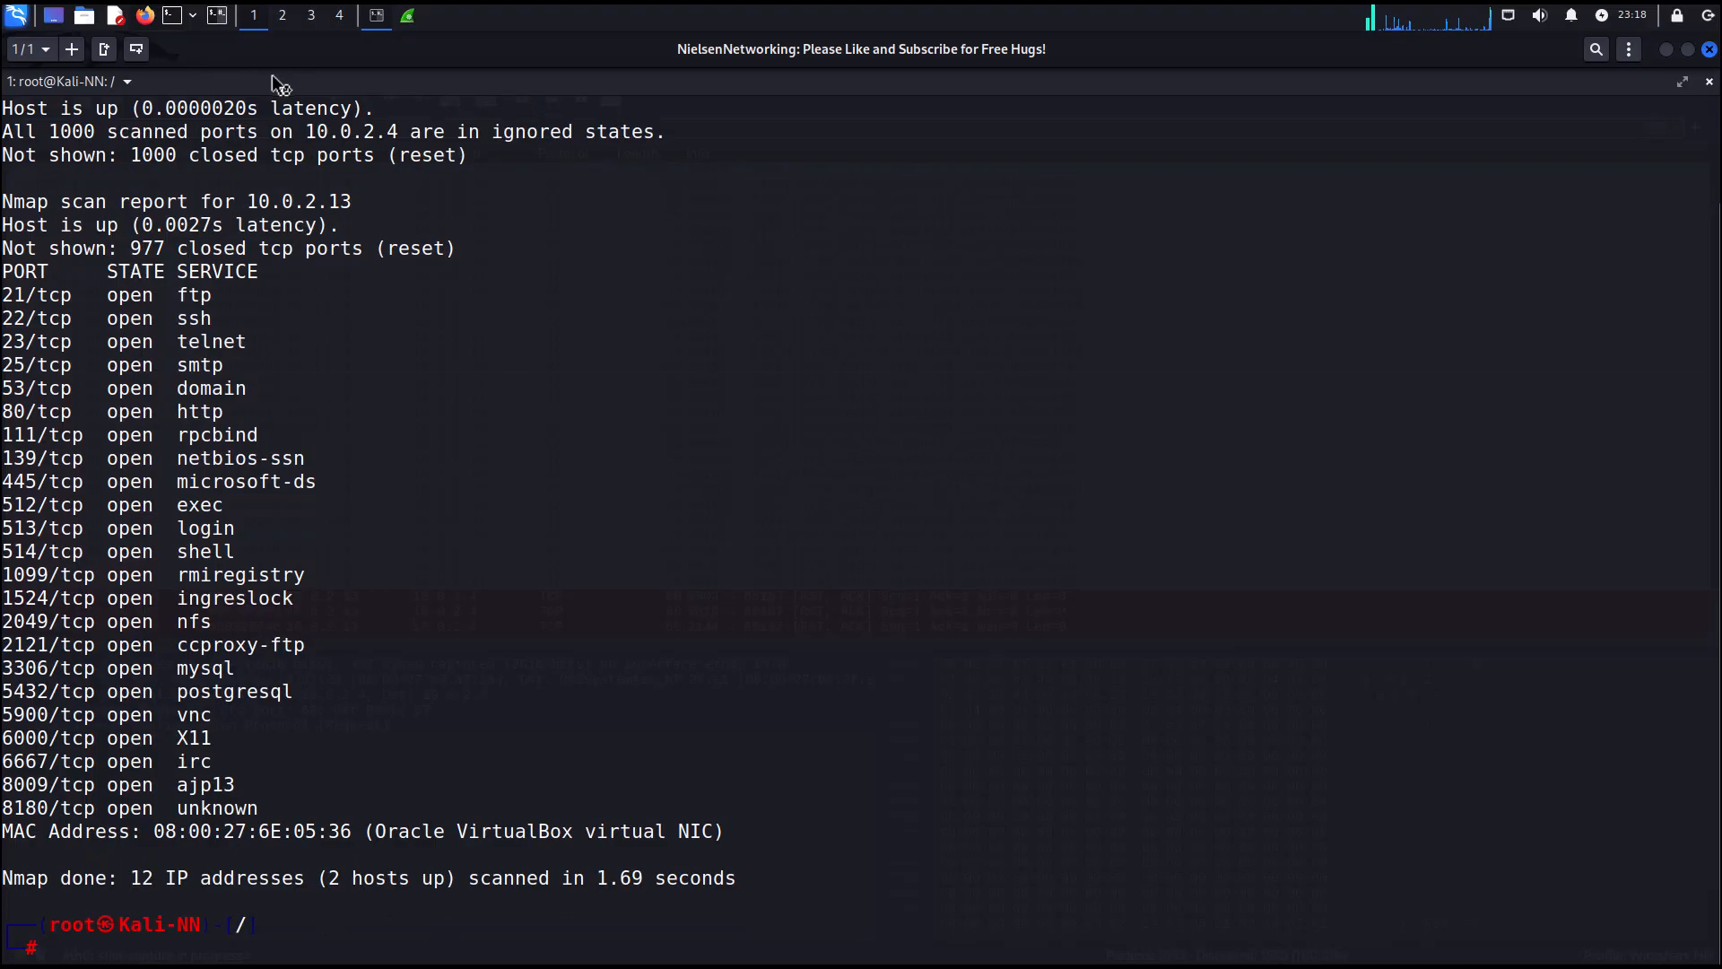
Open Firefox and browse to kali.org and then nielsennetworking.com to generate web traffic.
{"action": "left_click", "coordinate": [144, 15]}
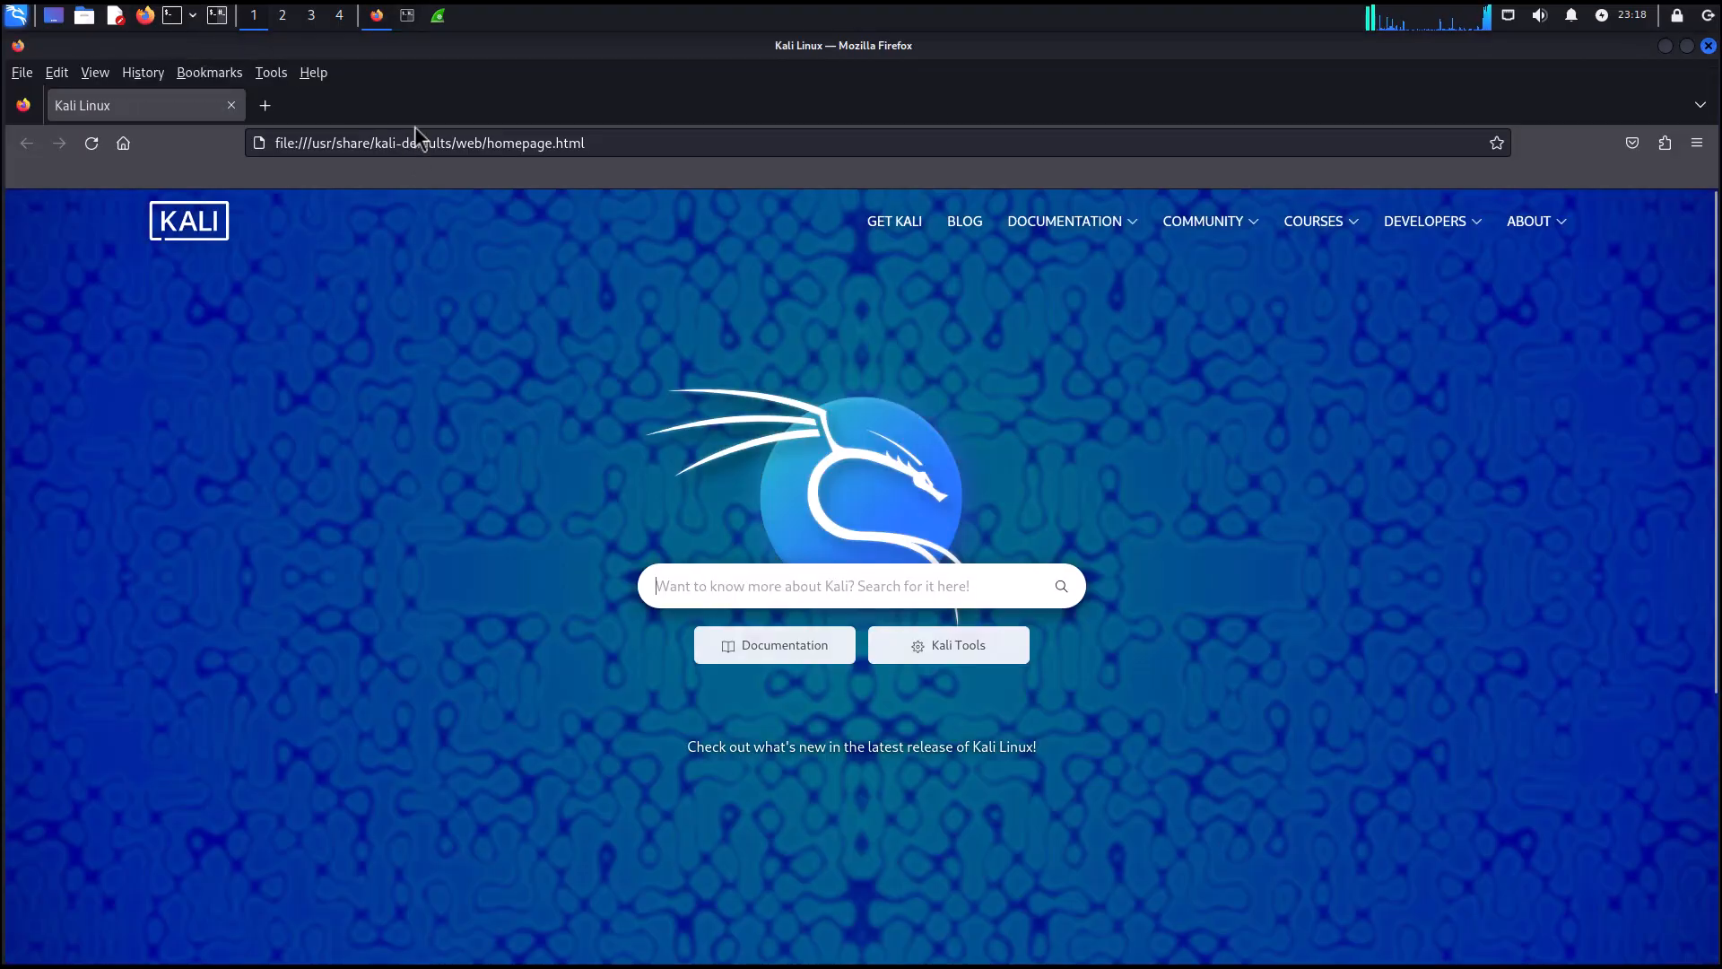
{"action": "left_click", "coordinate": [415, 135]}
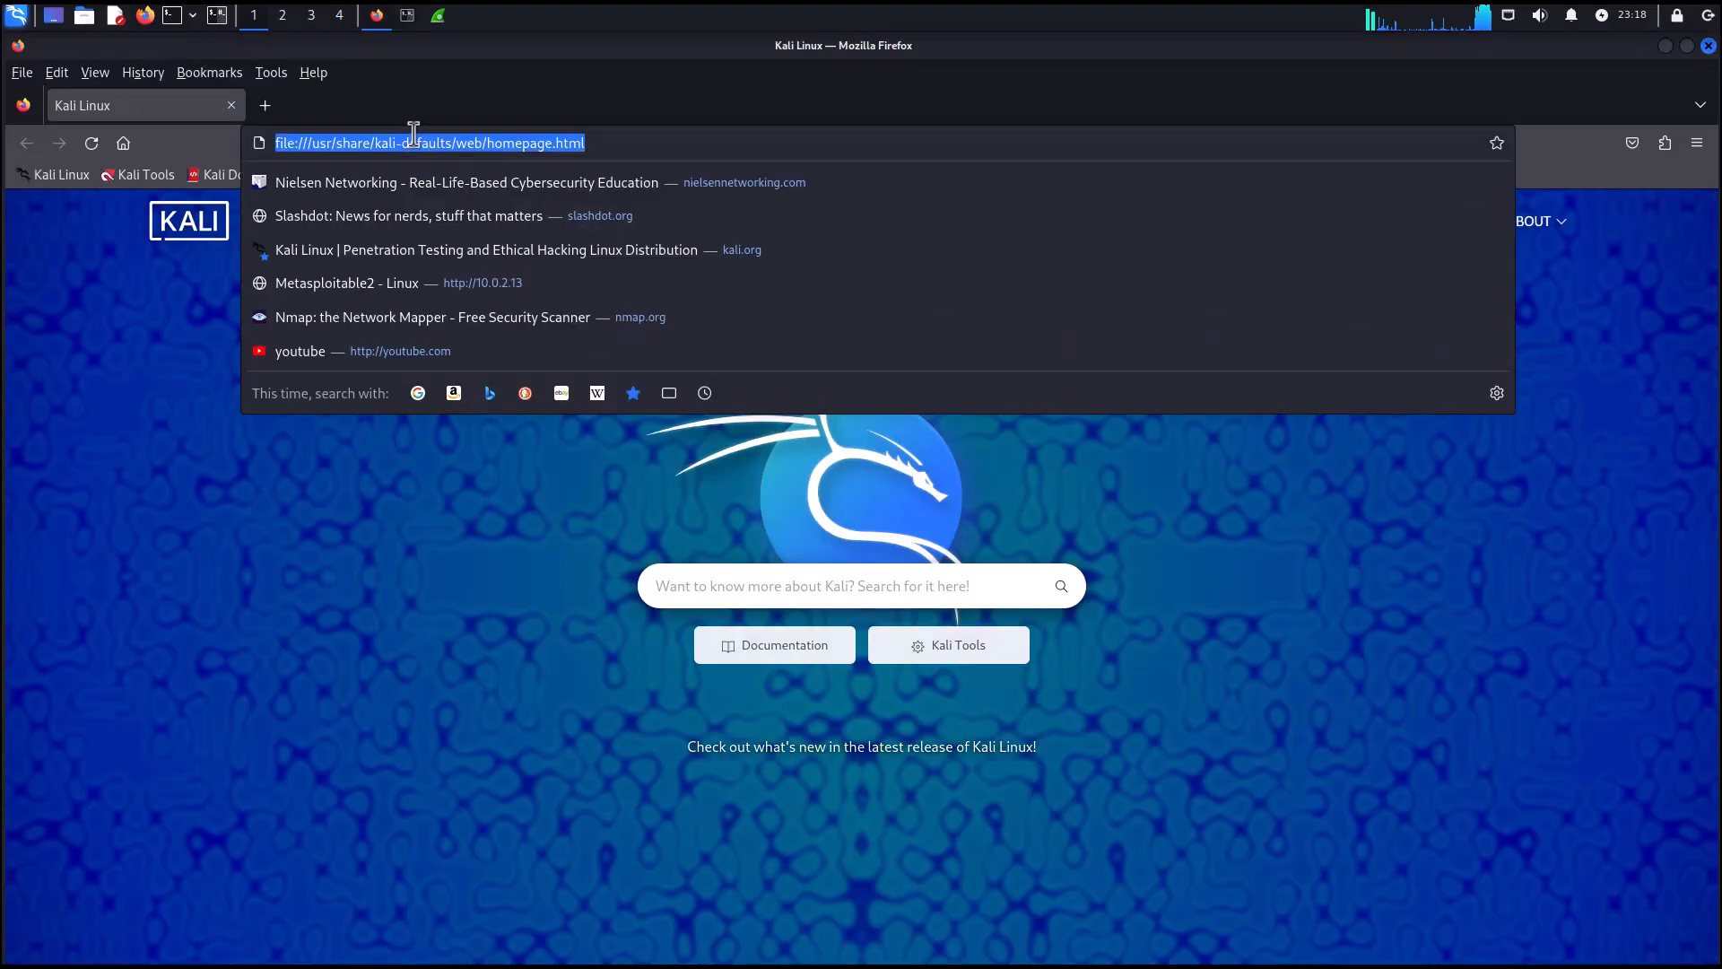
{"action": "type", "text": "kali.org"}
{"action": "key", "text": "Return"}
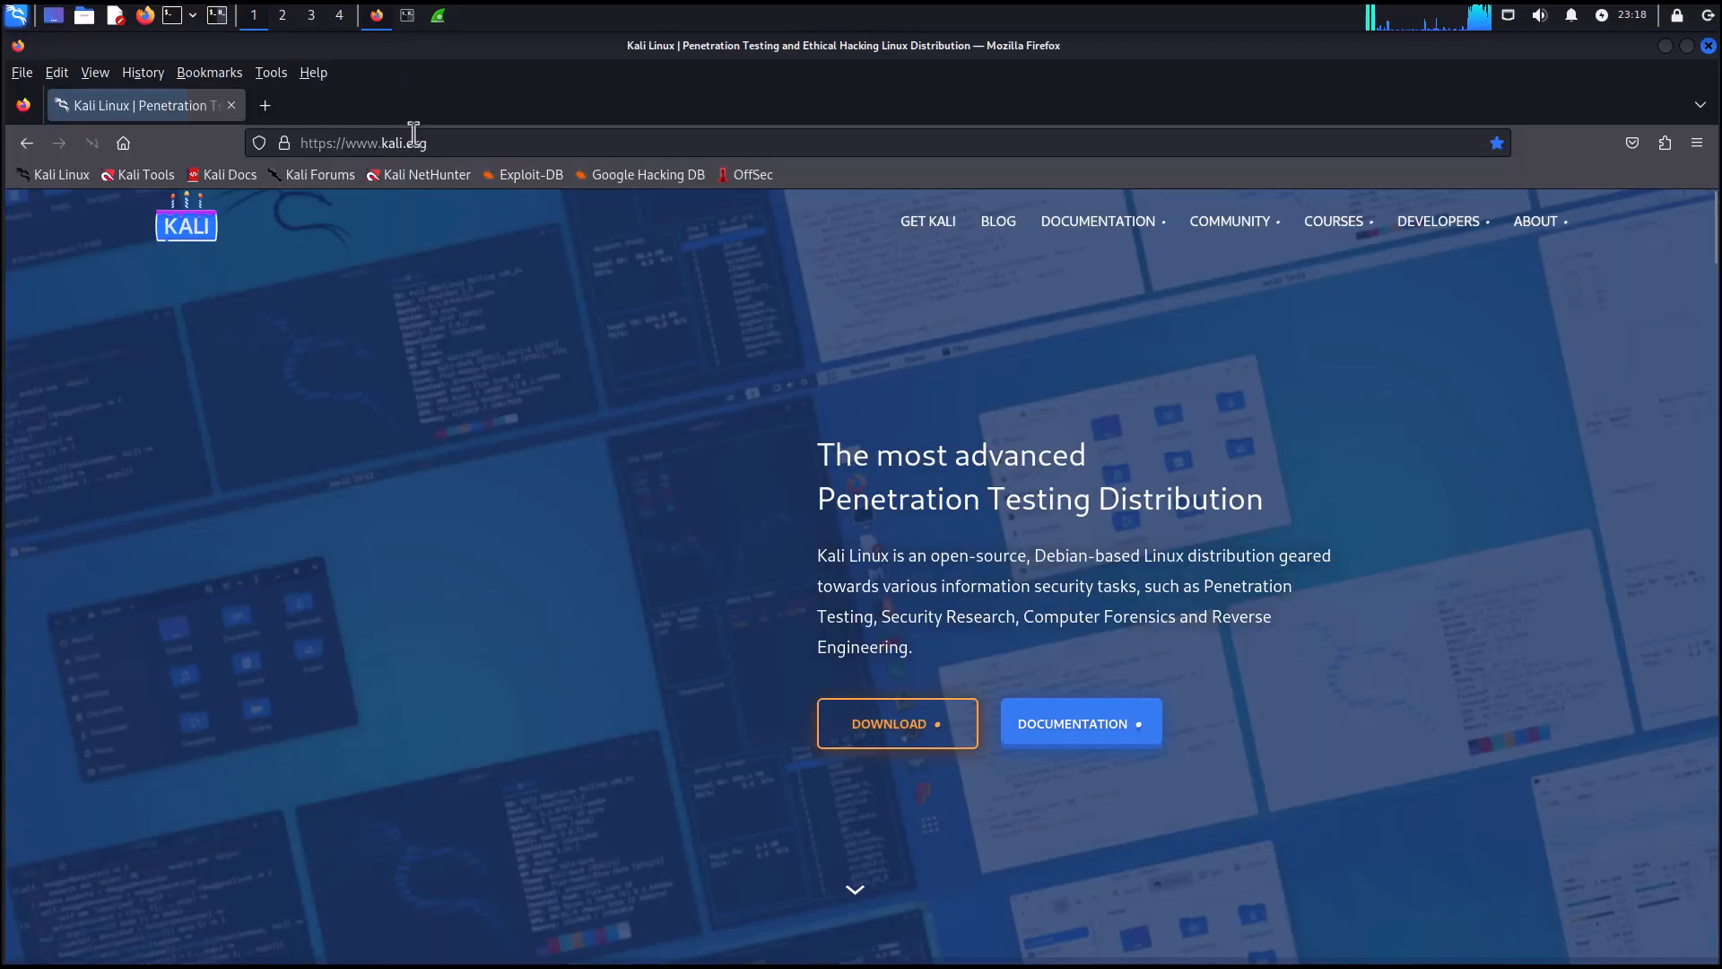
{"action": "left_click", "coordinate": [447, 141]}
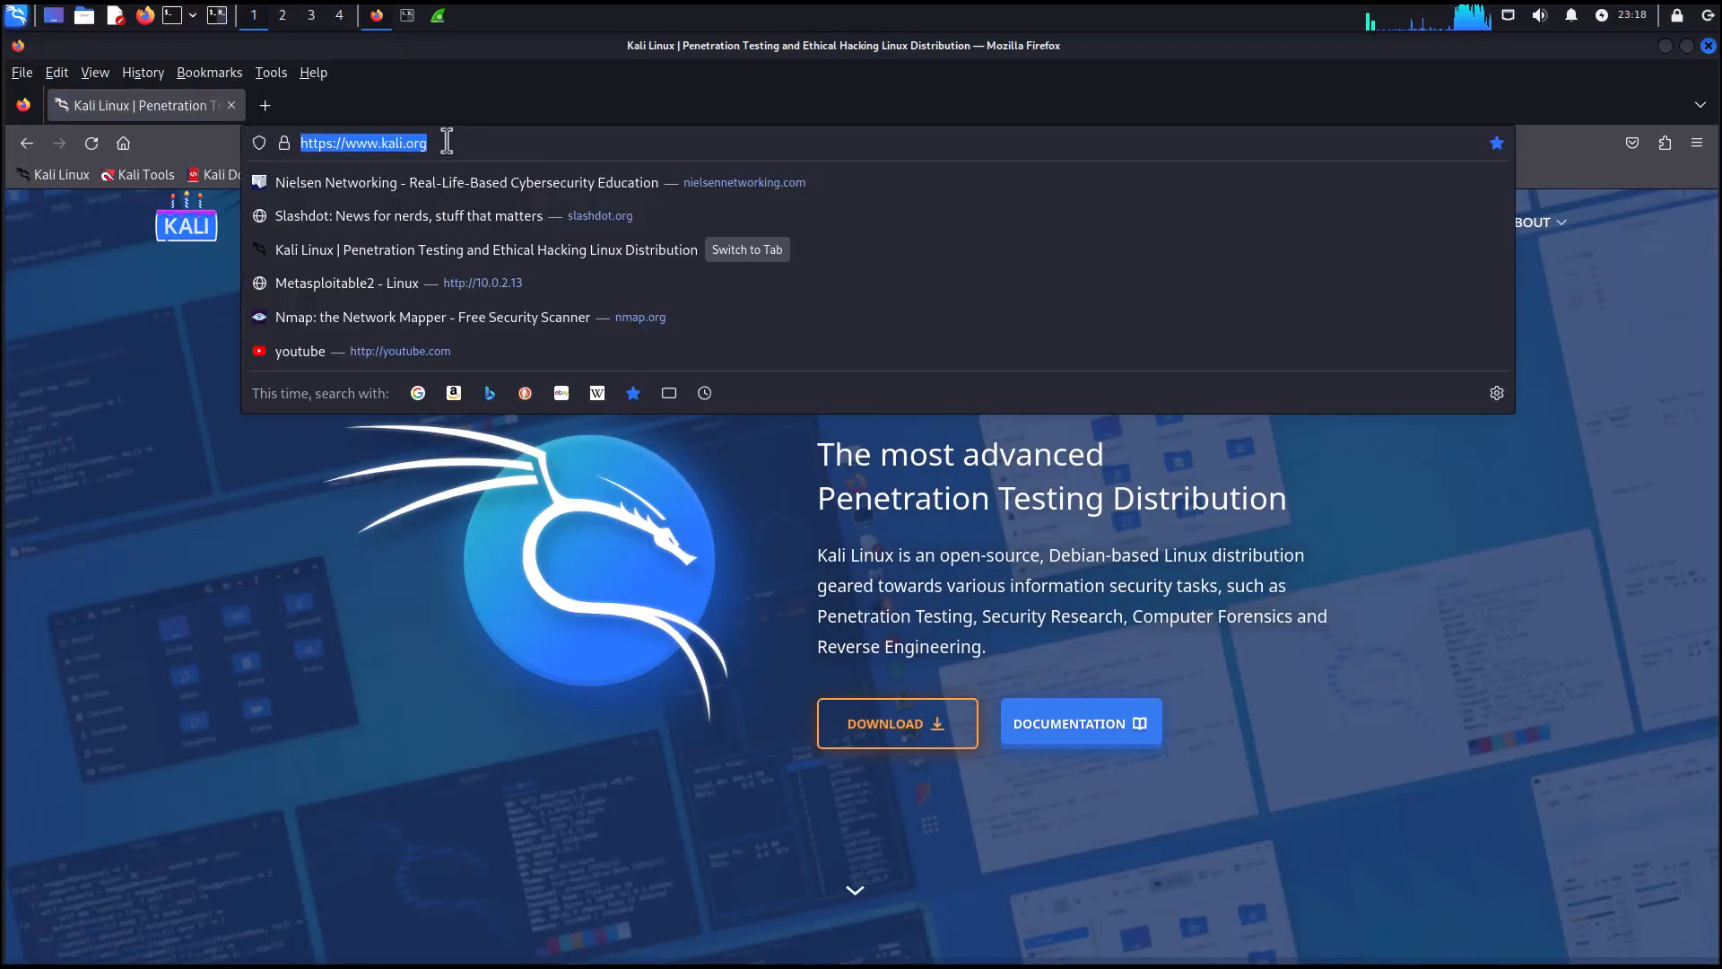
{"action": "type", "text": "nielsennet"}
{"action": "key", "text": "Return"}
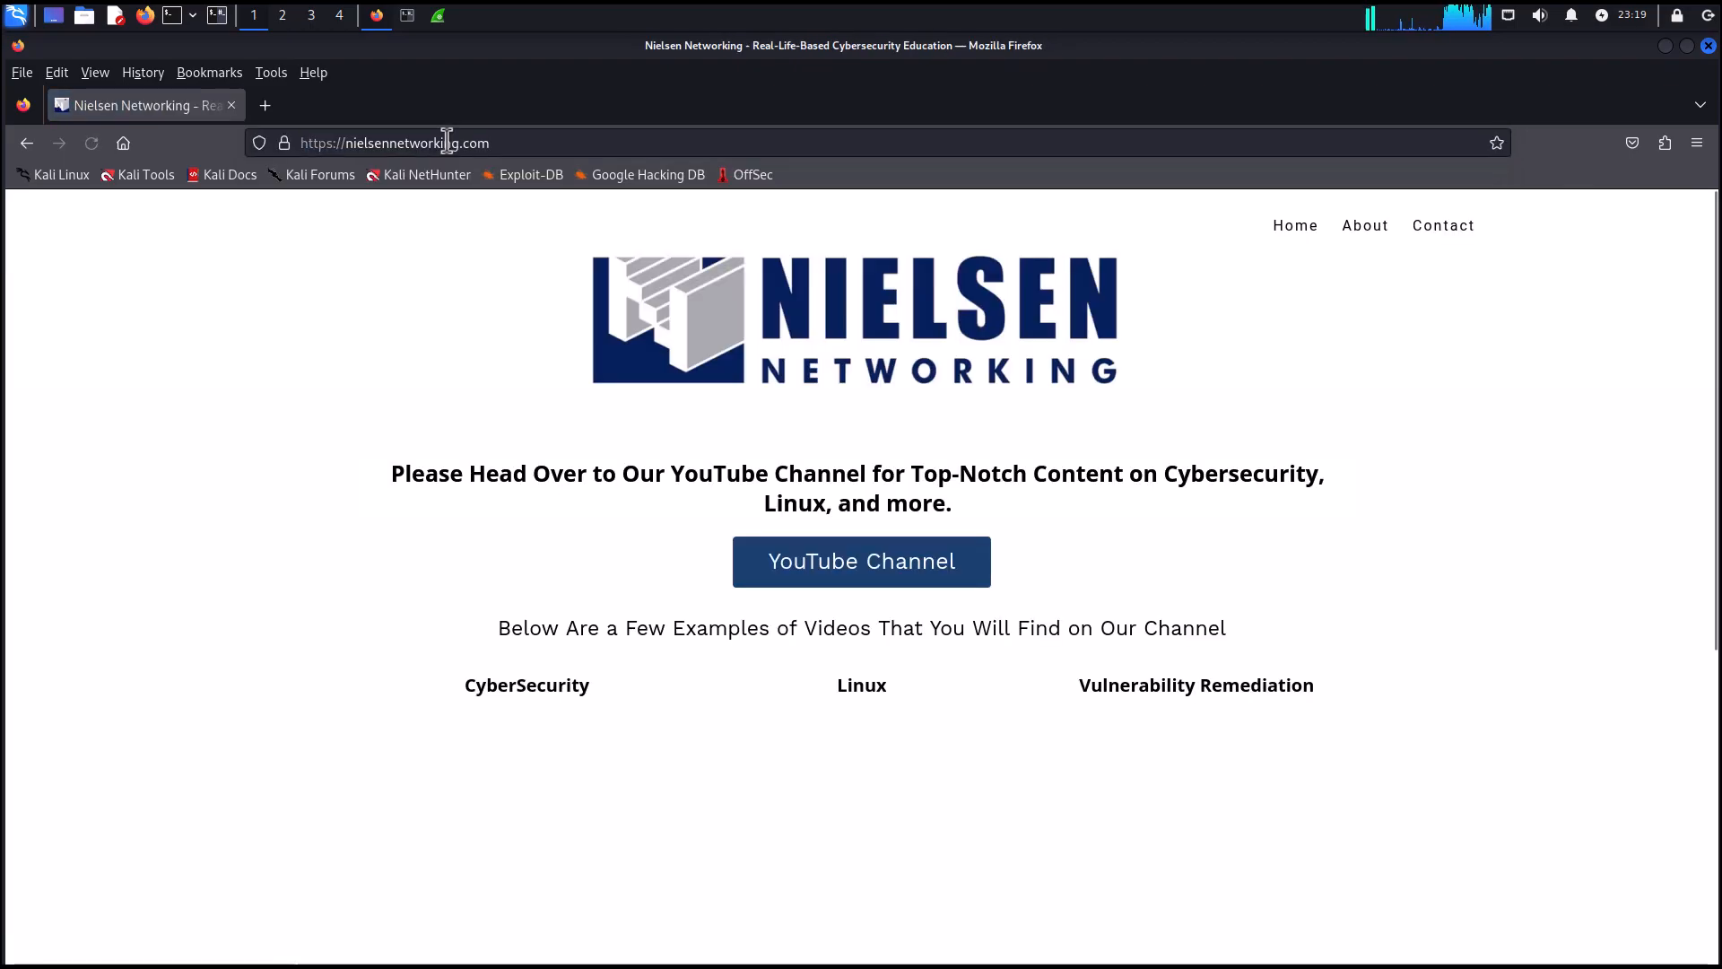
Browse to youtube.com and then slashdot.org, then close the Firefox window.
{"action": "left_click", "coordinate": [446, 142]}
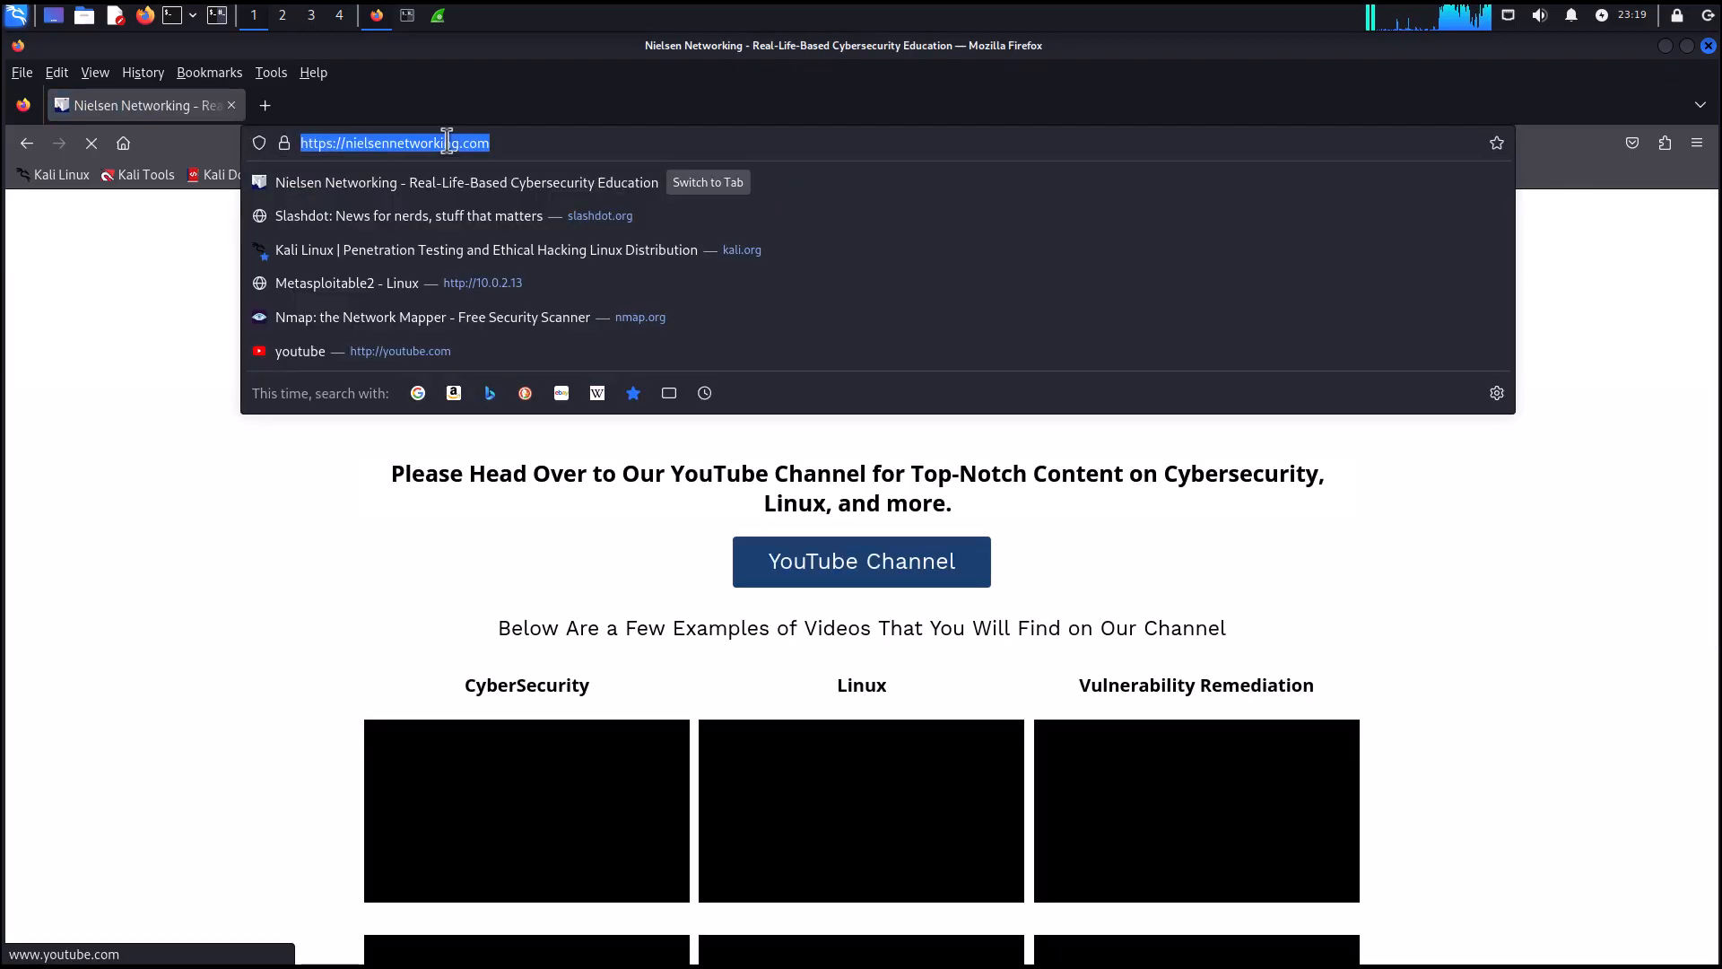
{"action": "type", "text": "youtube"}
{"action": "key", "text": "Return"}
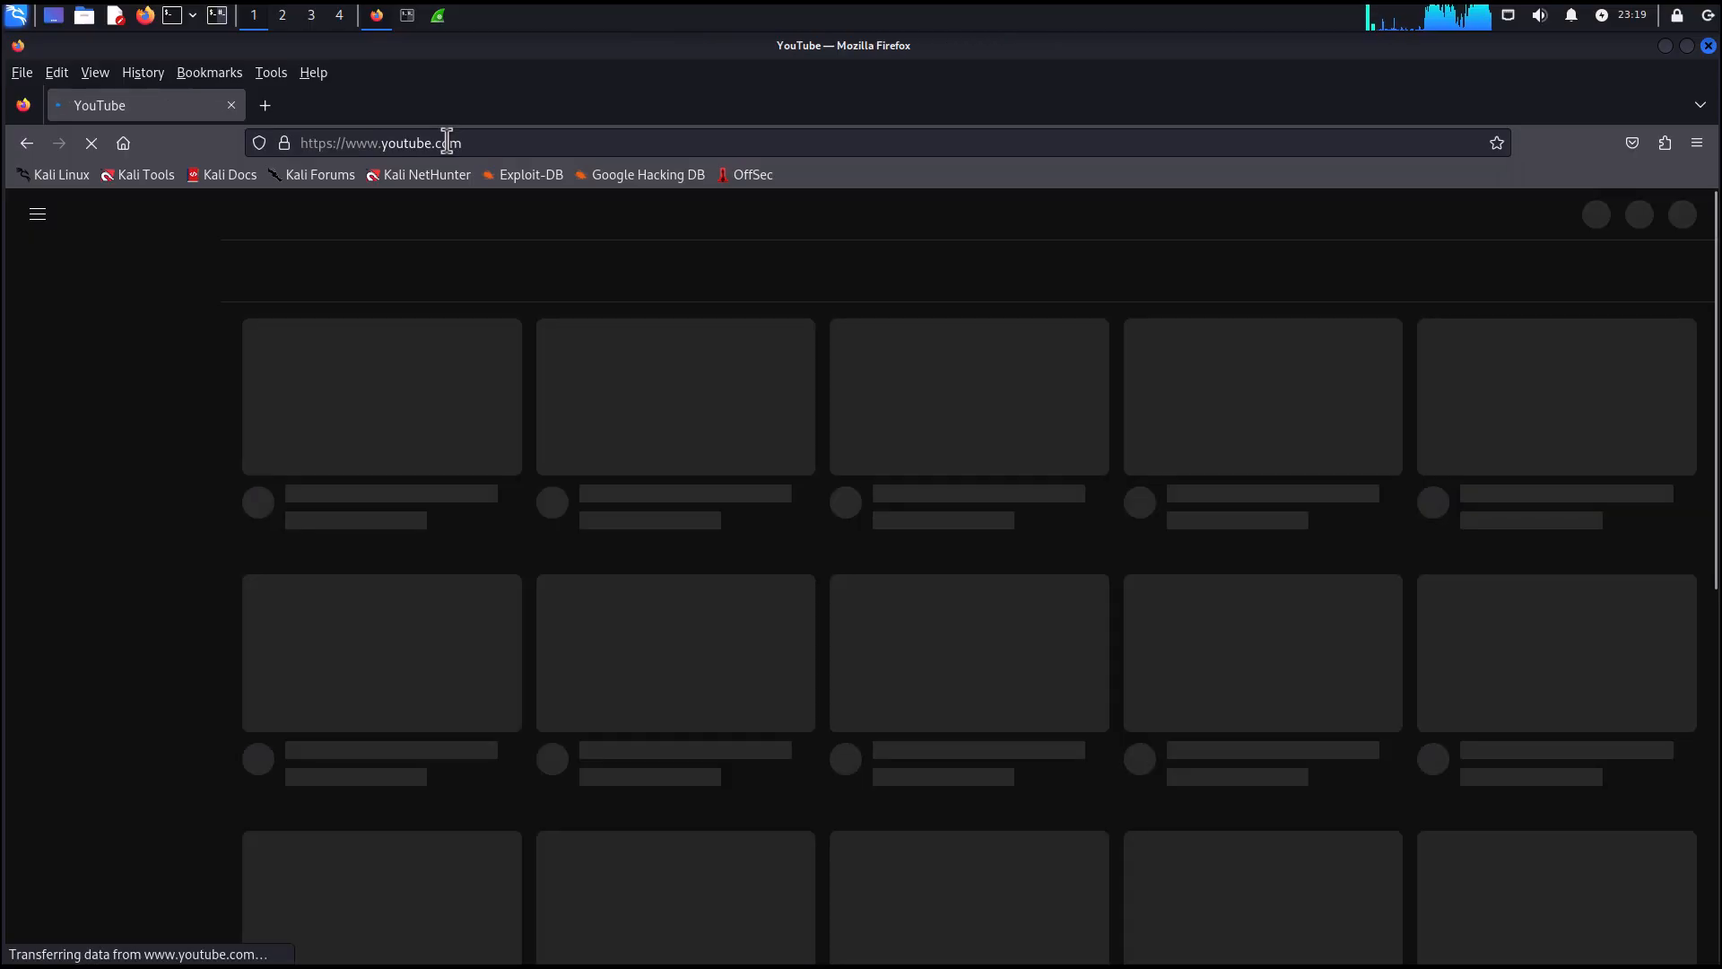
{"action": "left_click", "coordinate": [447, 141]}
{"action": "type", "text": "s"}
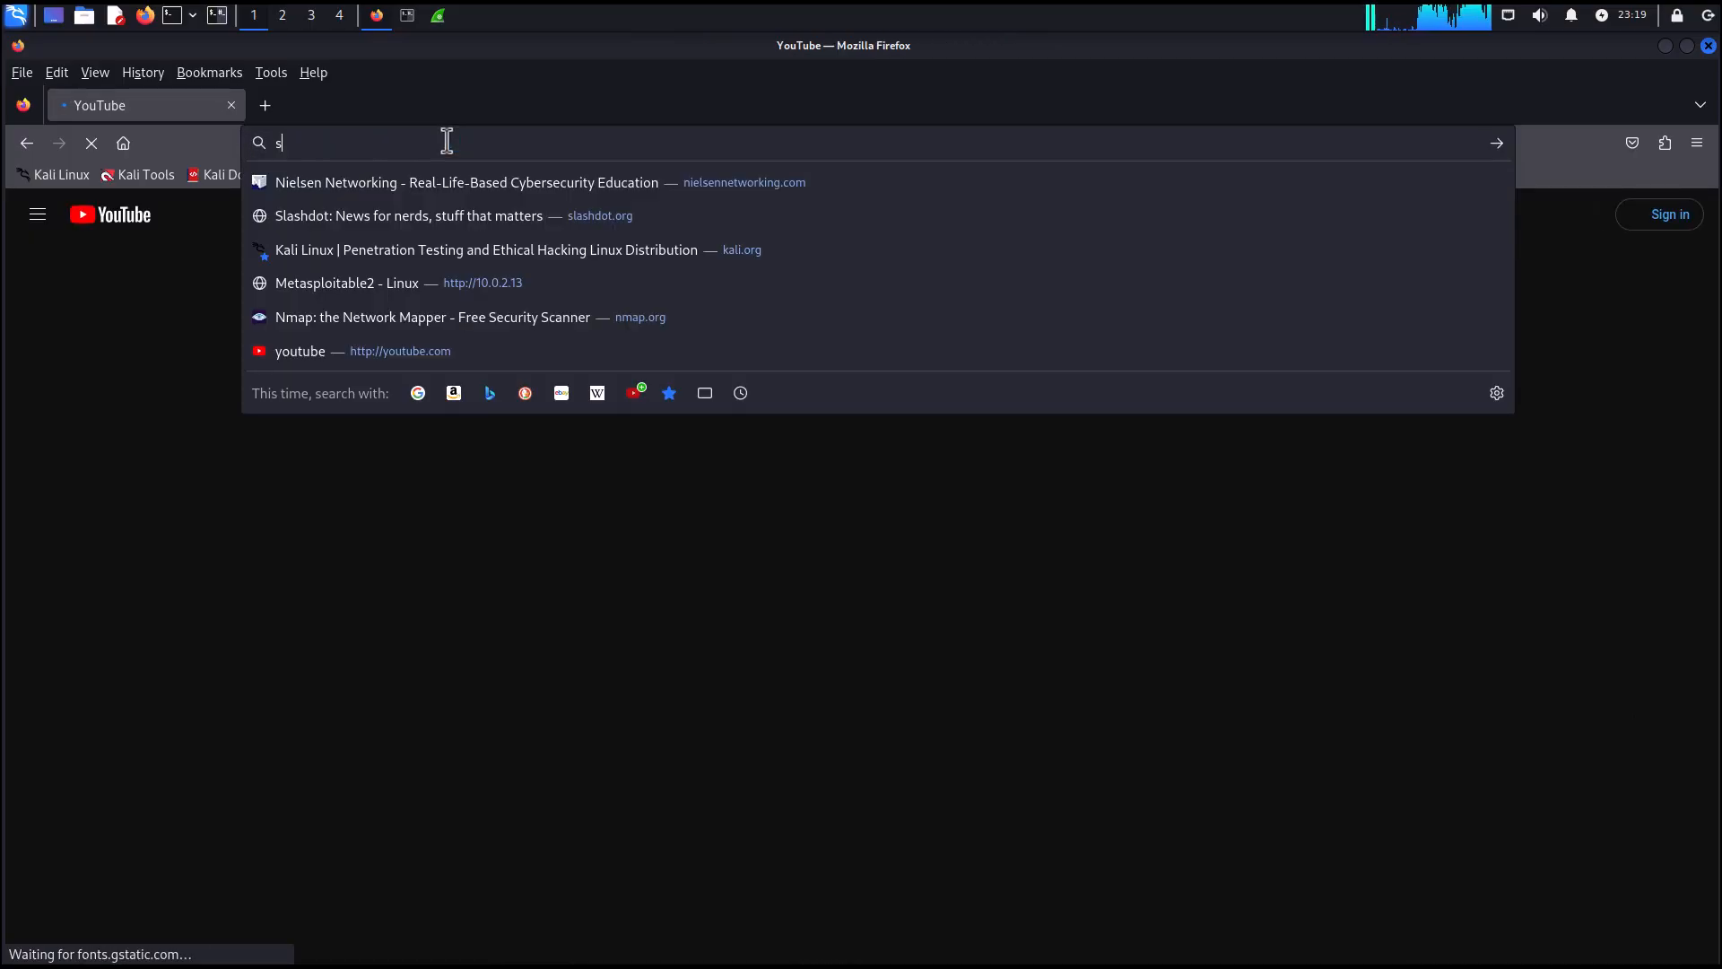
{"action": "type", "text": "lashdot.org"}
{"action": "key", "text": "Return"}
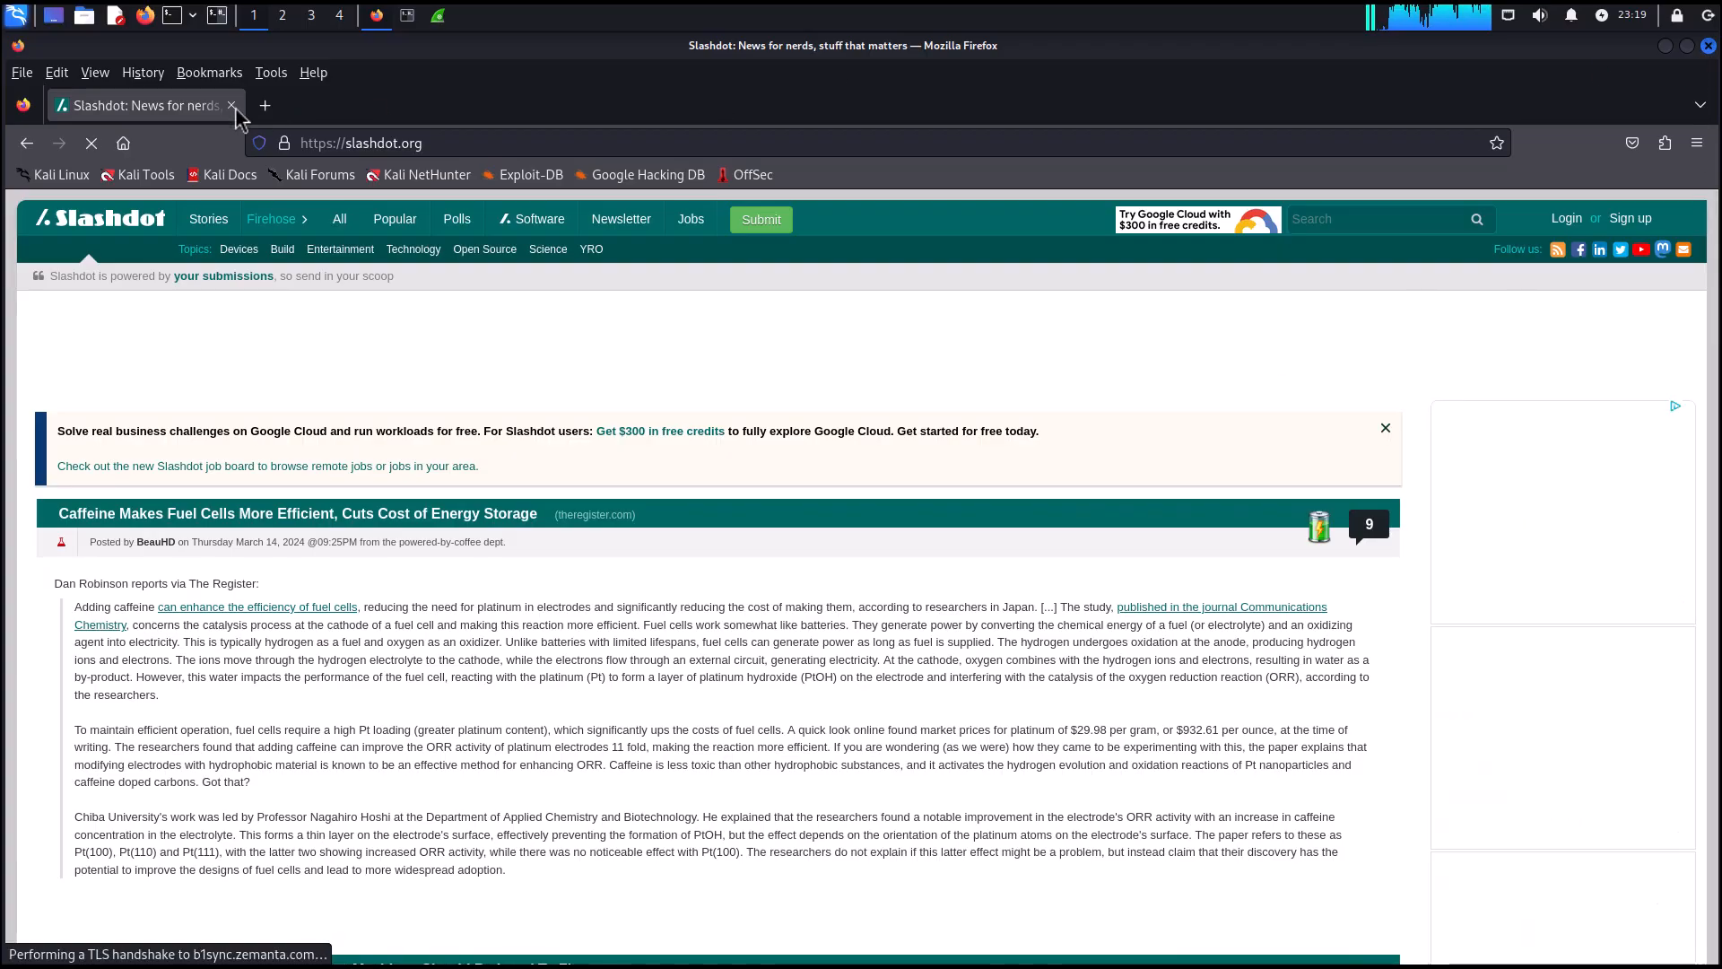
{"action": "left_click", "coordinate": [1709, 47]}
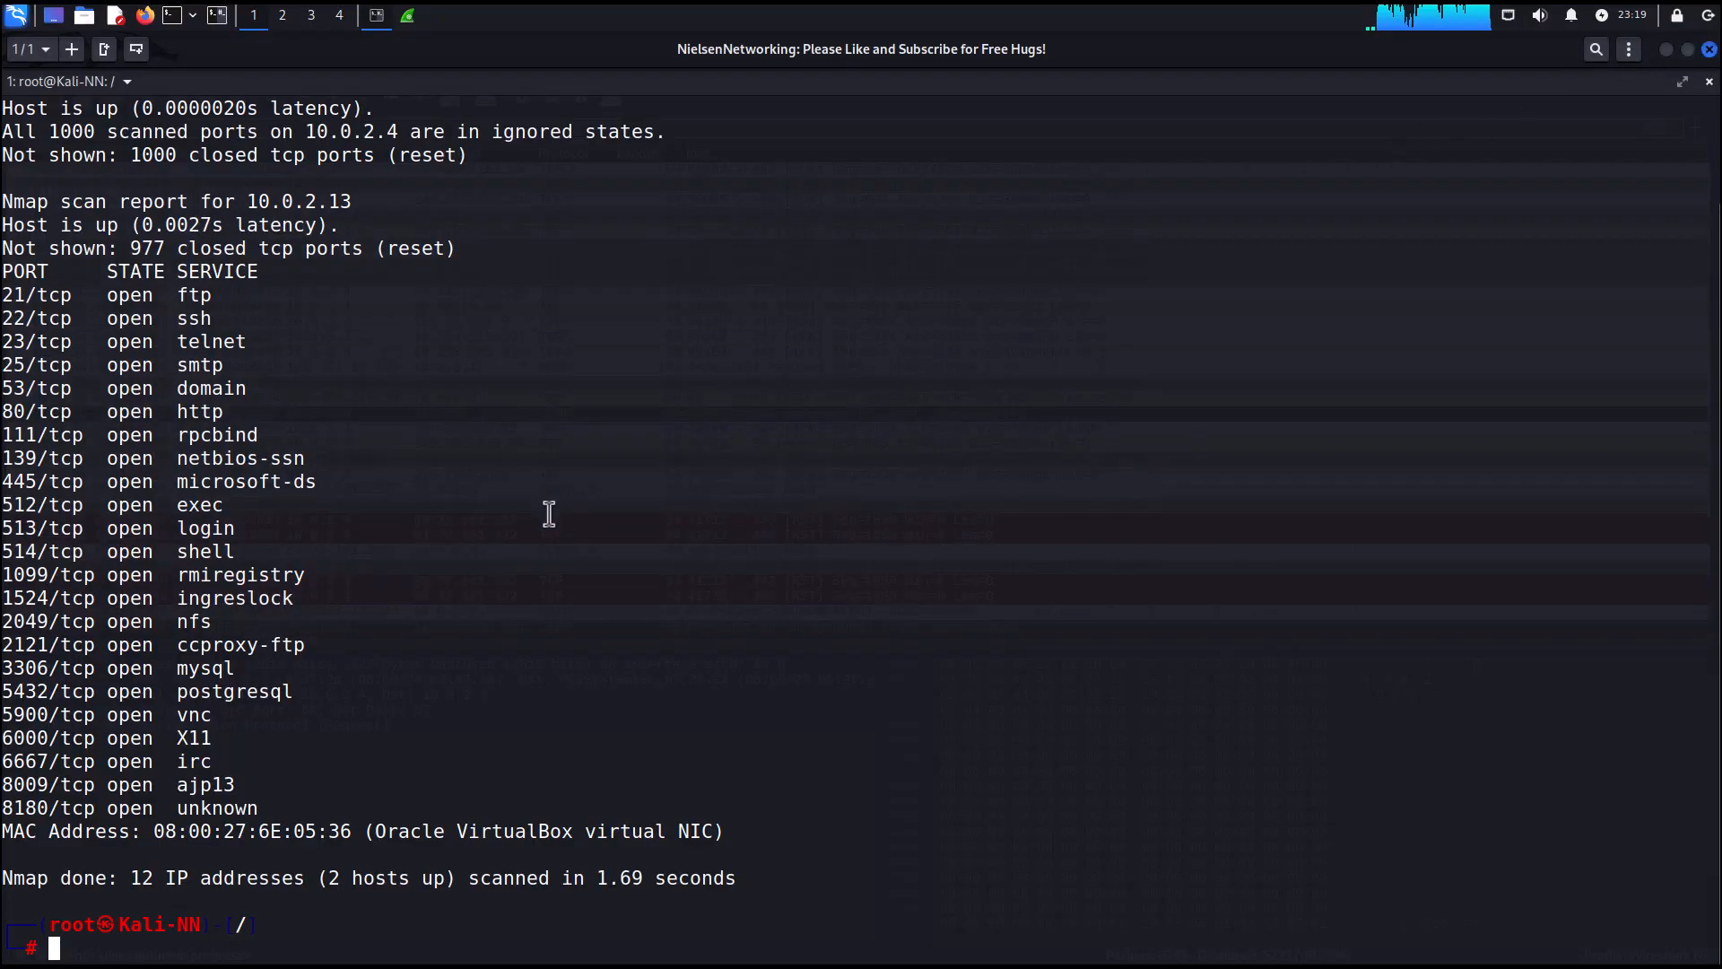
Run nslookup for nmap.org, then edit the recalled command to look up google.com.
{"action": "type", "text": "ns"}
{"action": "key", "text": "Right"}
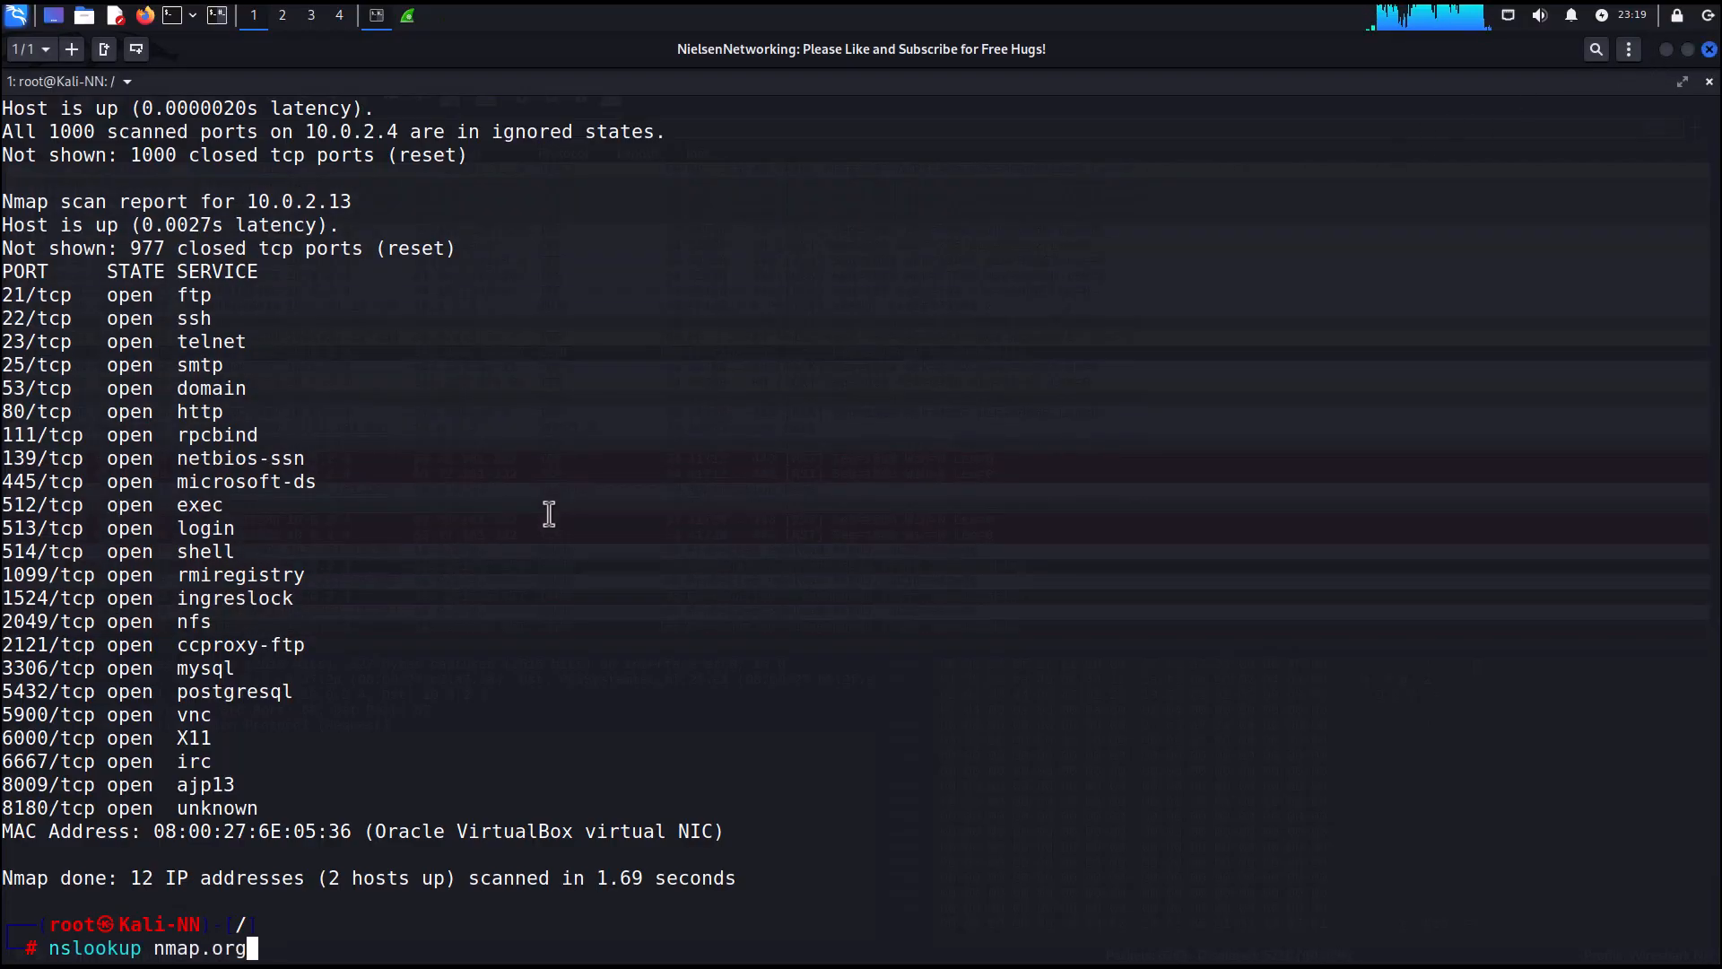
{"action": "key", "text": "Return"}
{"action": "key", "text": "Up"}
{"action": "key", "text": "Left"}
{"action": "key", "text": "Left"}
{"action": "key", "text": "Left"}
{"action": "key", "text": "Left"}
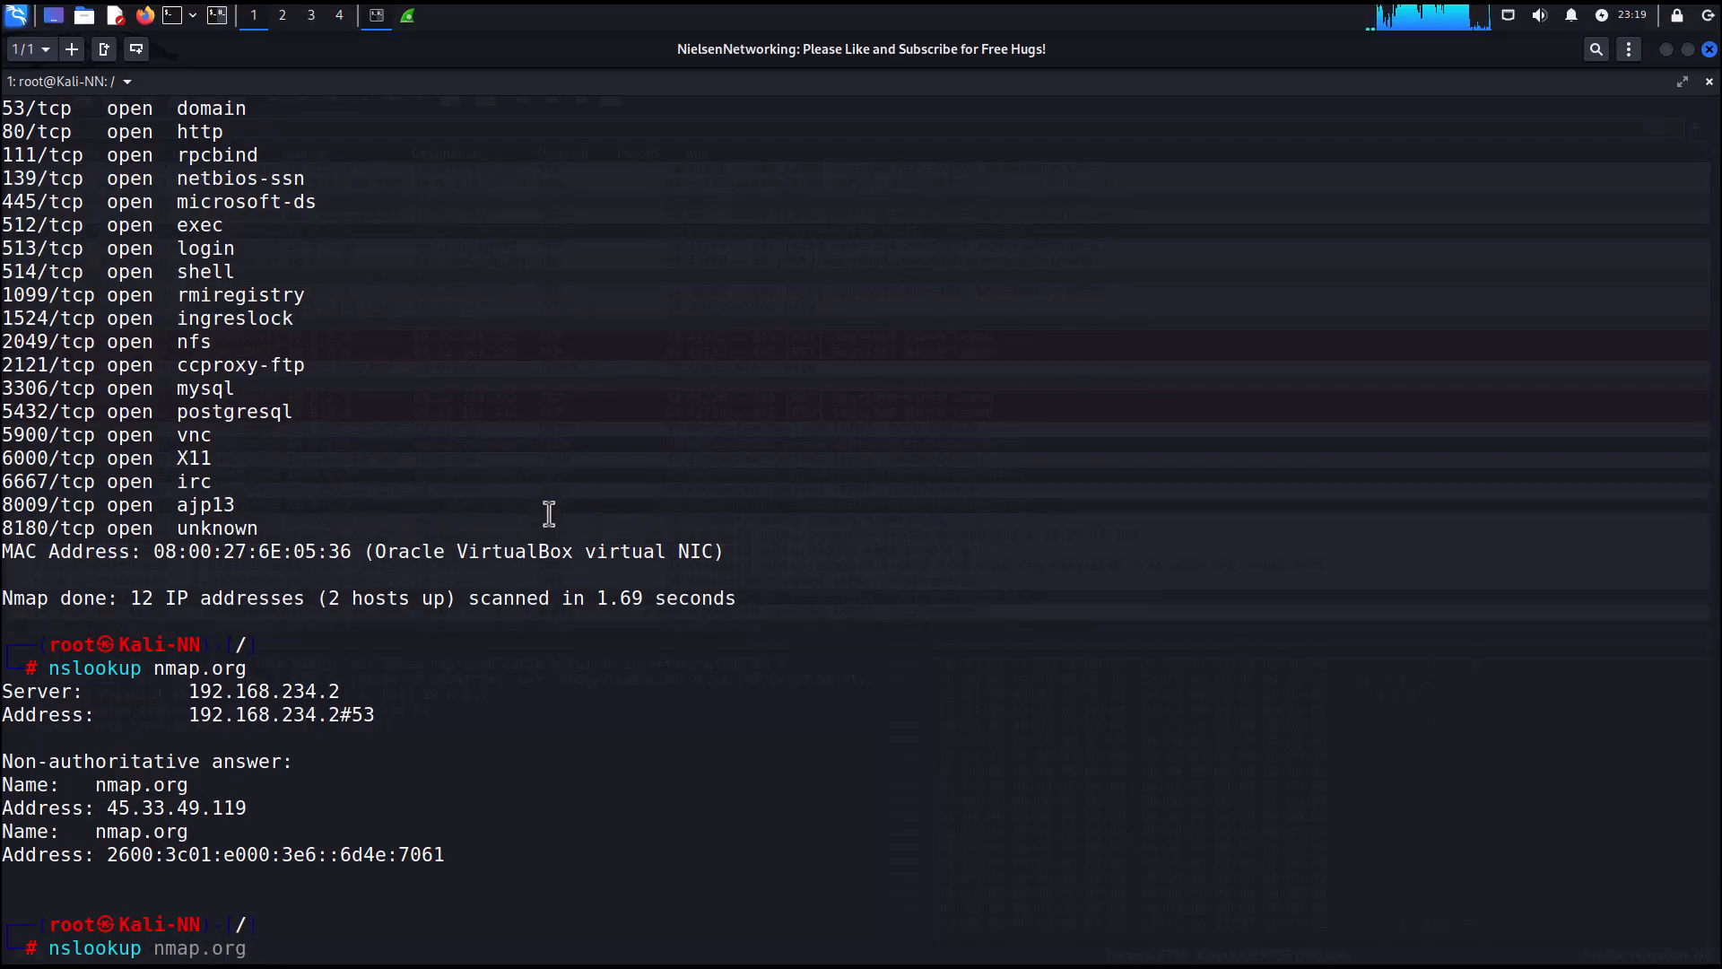
{"action": "type", "text": "google"}
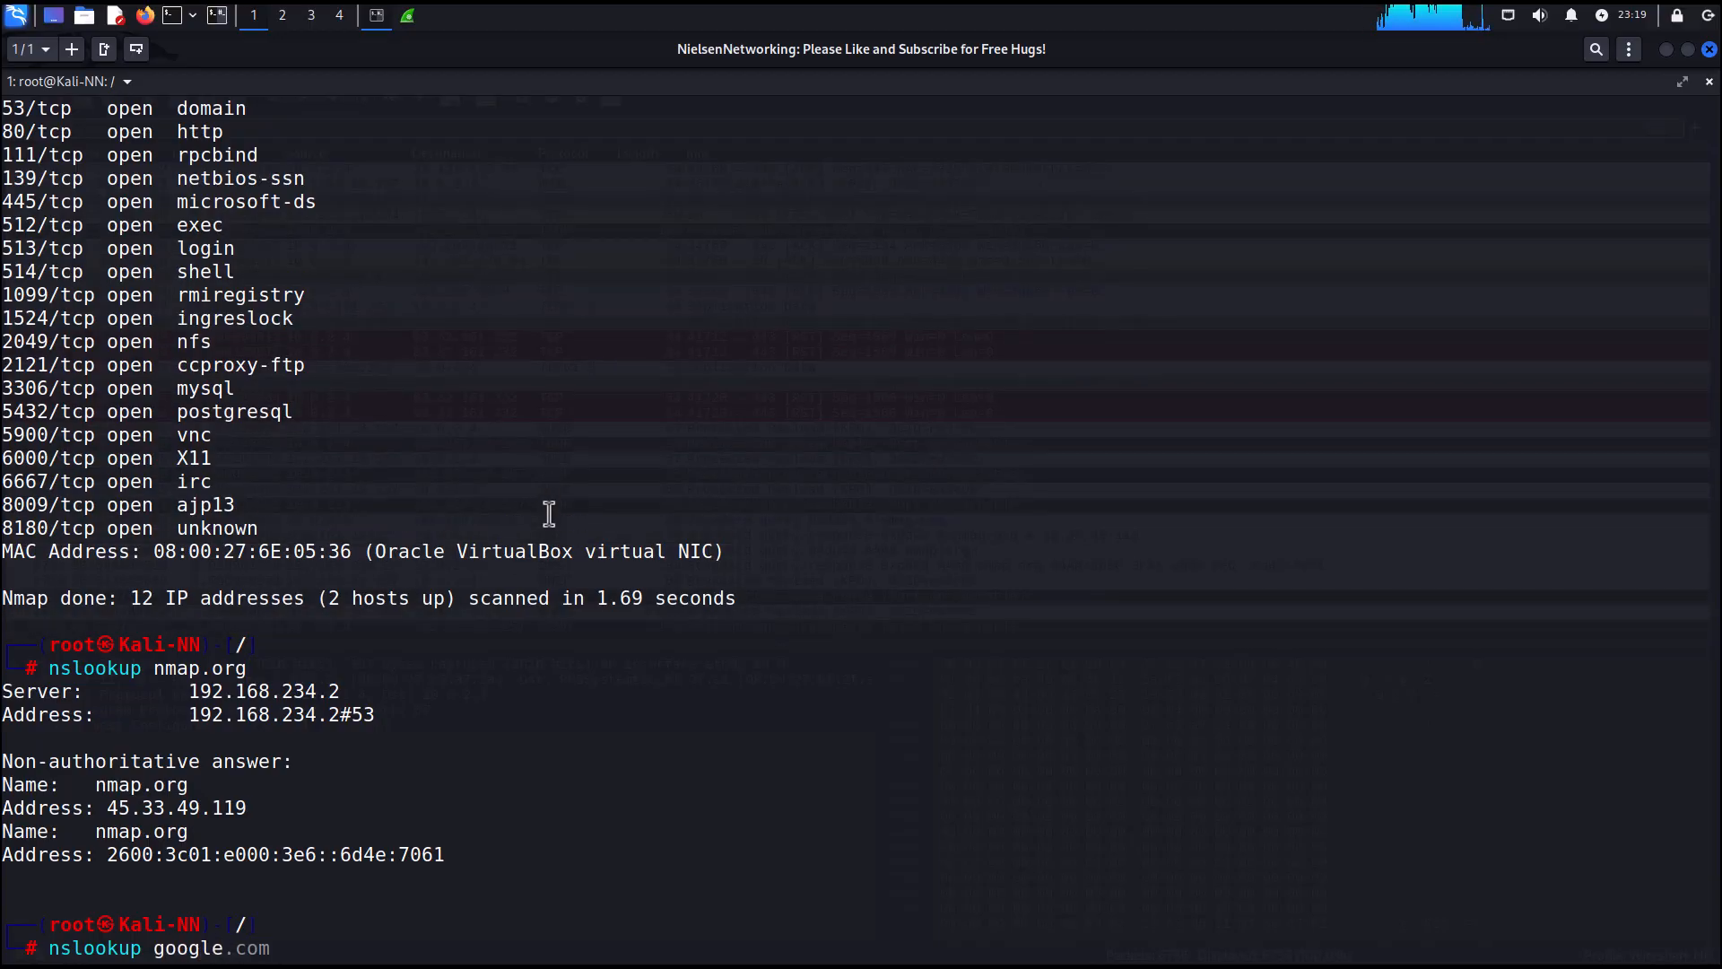
{"action": "type", "text": ".com"}
{"action": "key", "text": "Return"}
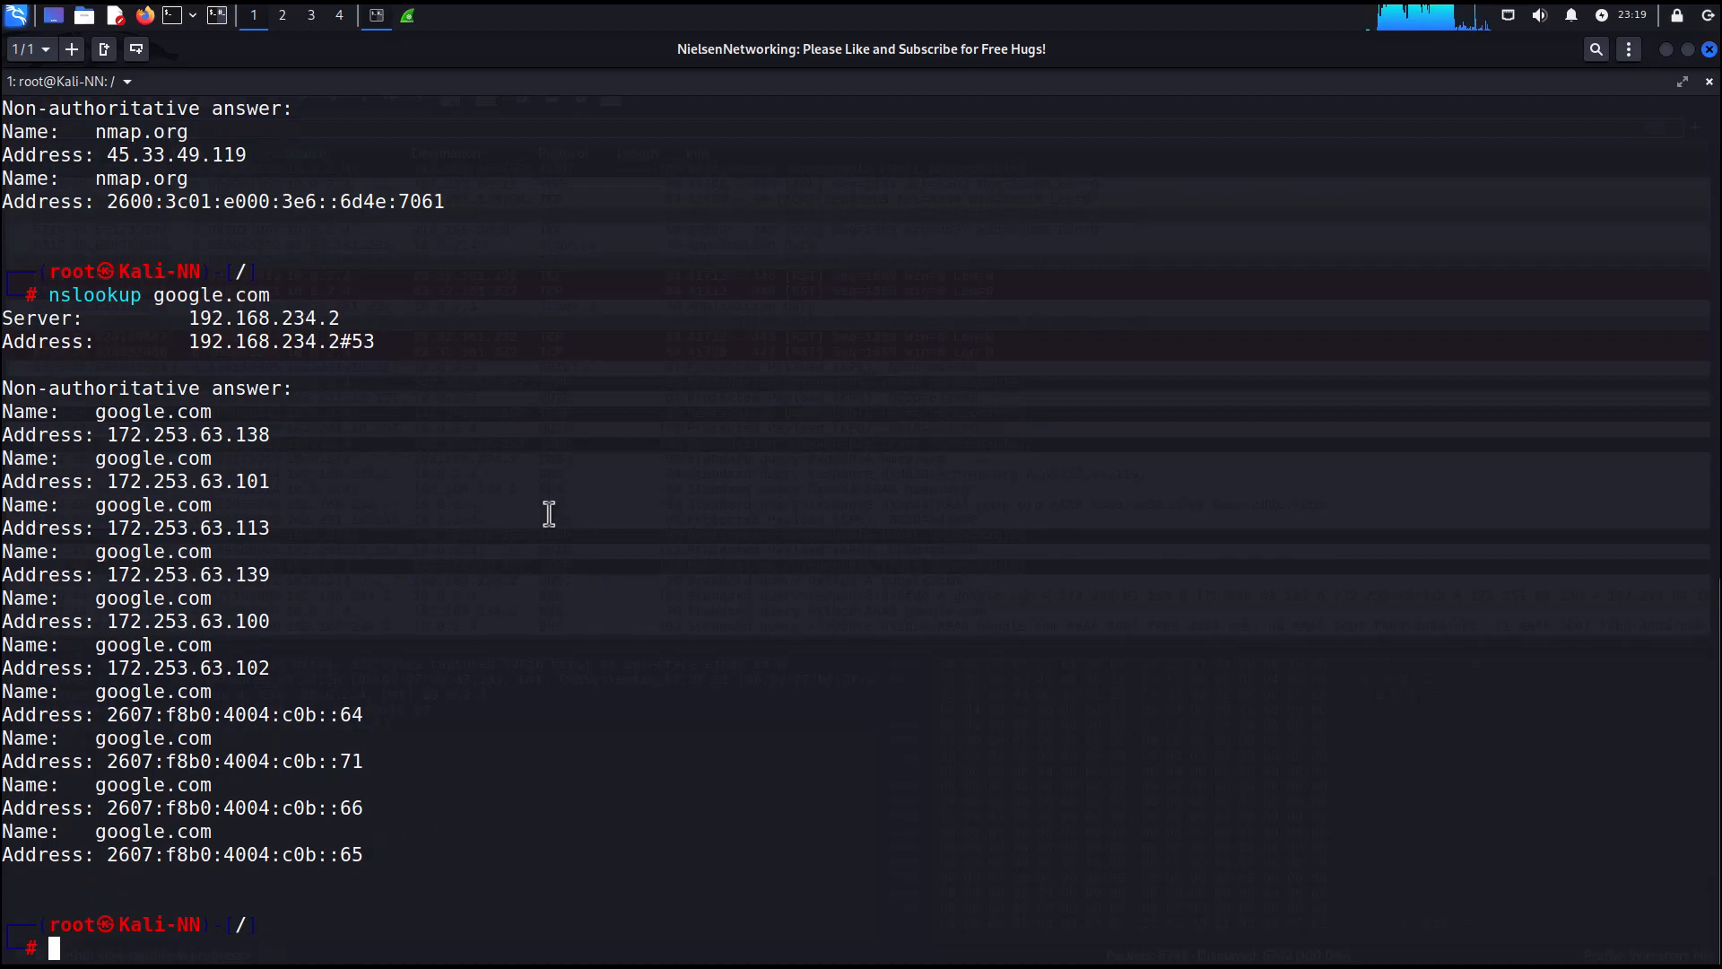
Run traceroute 8.8.8.8, interrupt it after a few hops, and clear the terminal.
{"action": "type", "text": "traceroute 8.8.8.8"}
{"action": "key", "text": "Return"}
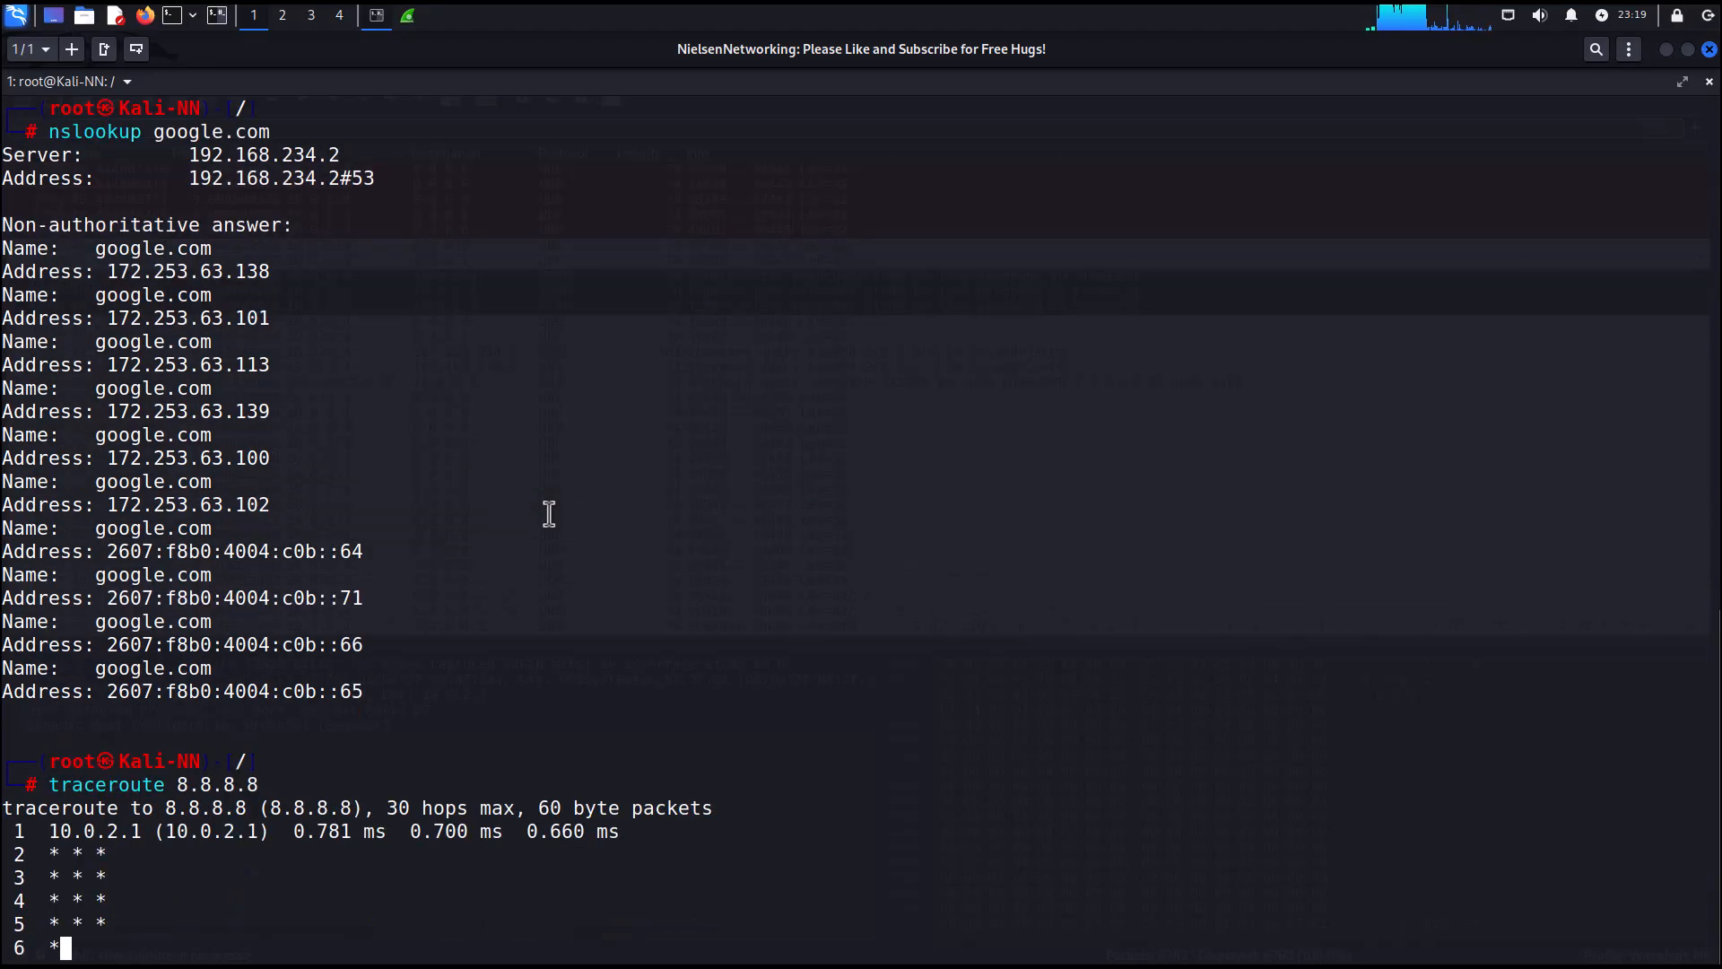
{"action": "key", "text": "ctrl+c"}
{"action": "type", "text": "clear"}
{"action": "key", "text": "Return"}
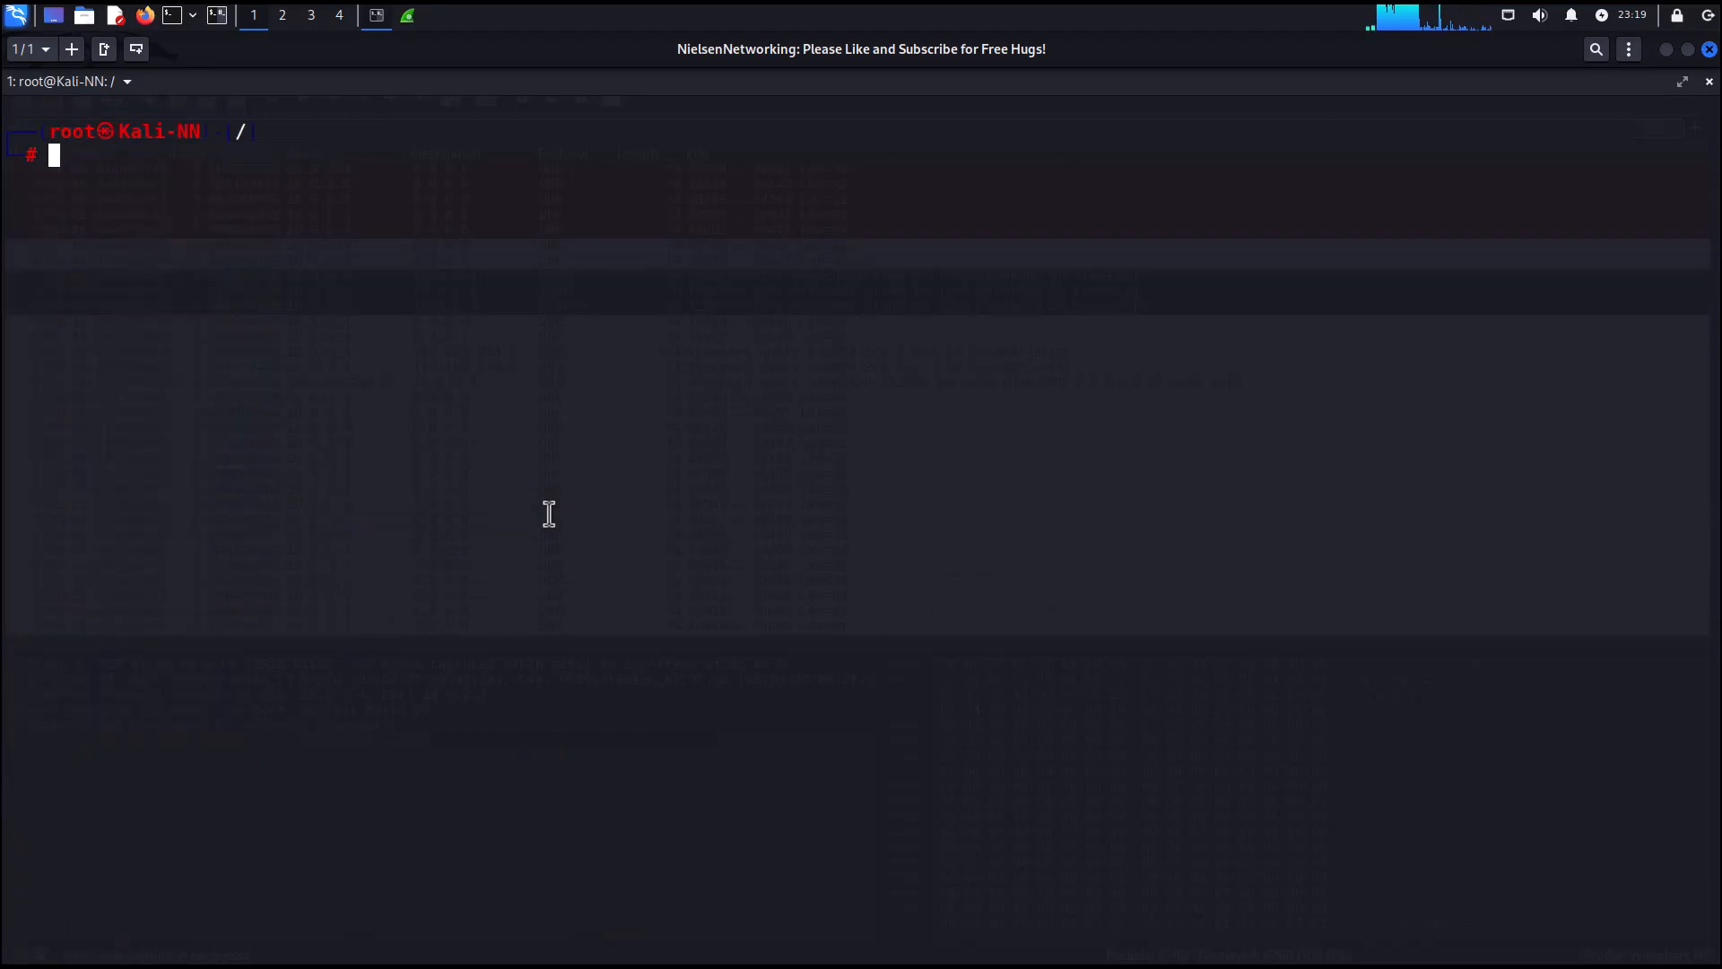
Switch back to Wireshark and stop the live eth0 capture.
{"action": "left_click", "coordinate": [1665, 51]}
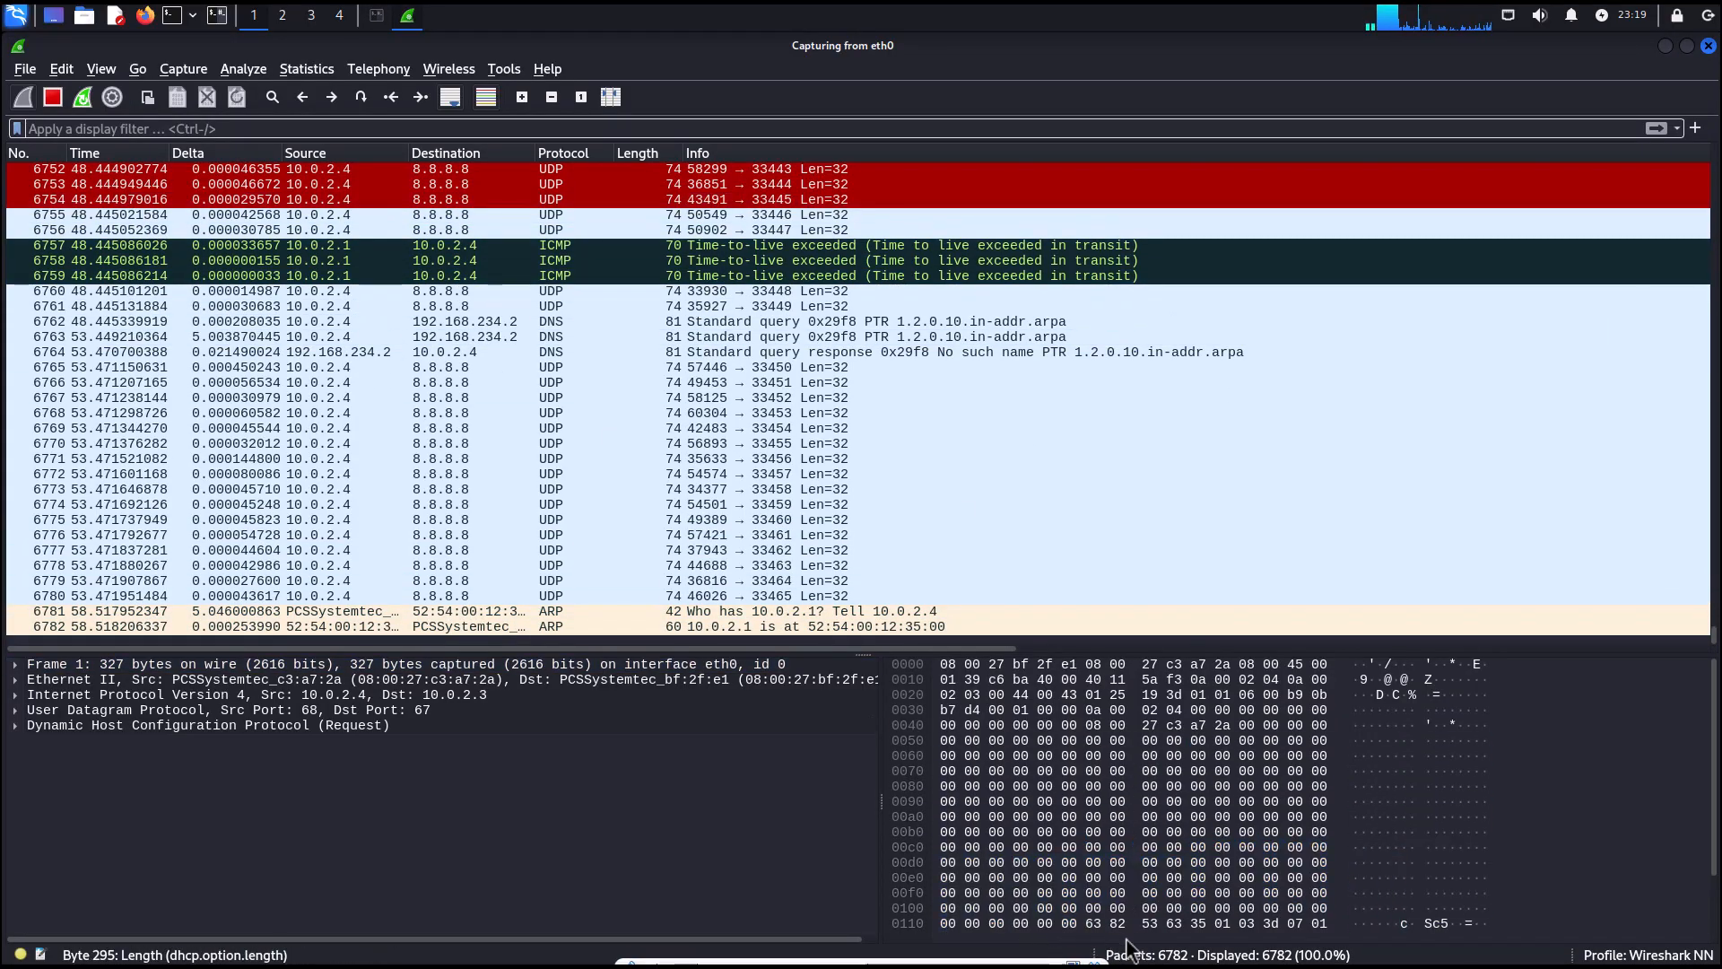
{"action": "left_click", "coordinate": [53, 99]}
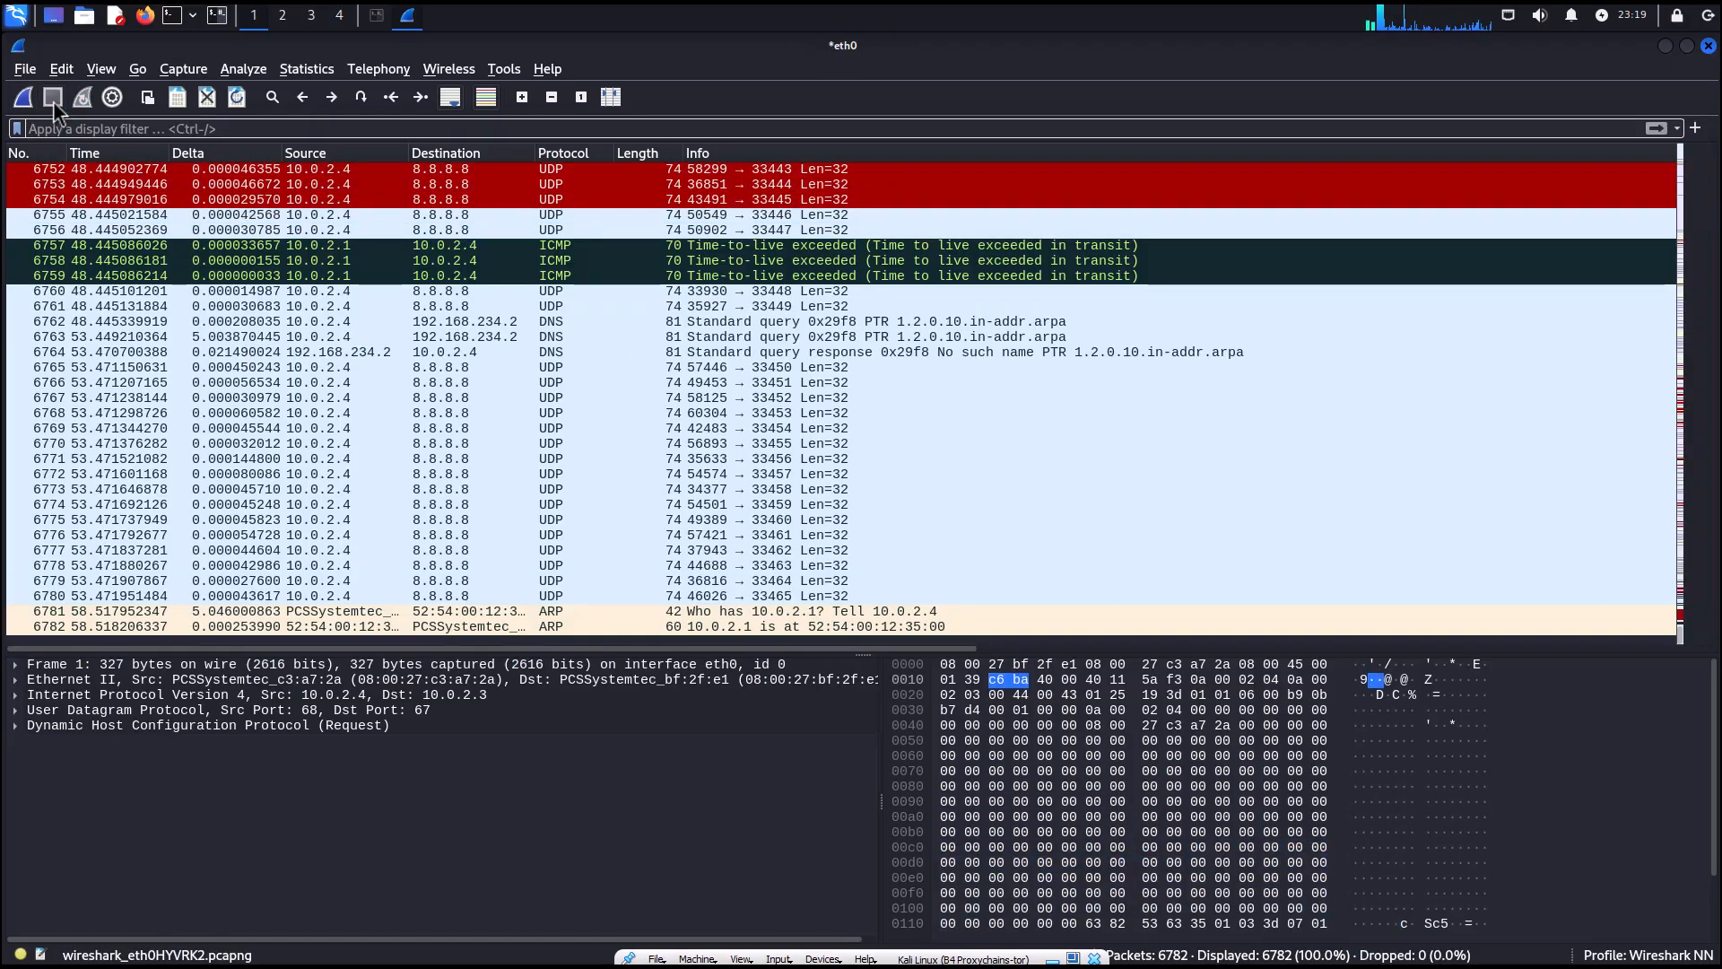
Select and scroll through the captured packets to examine the UDP, ICMP, DNS and TCP traffic.
{"action": "left_click", "coordinate": [108, 463]}
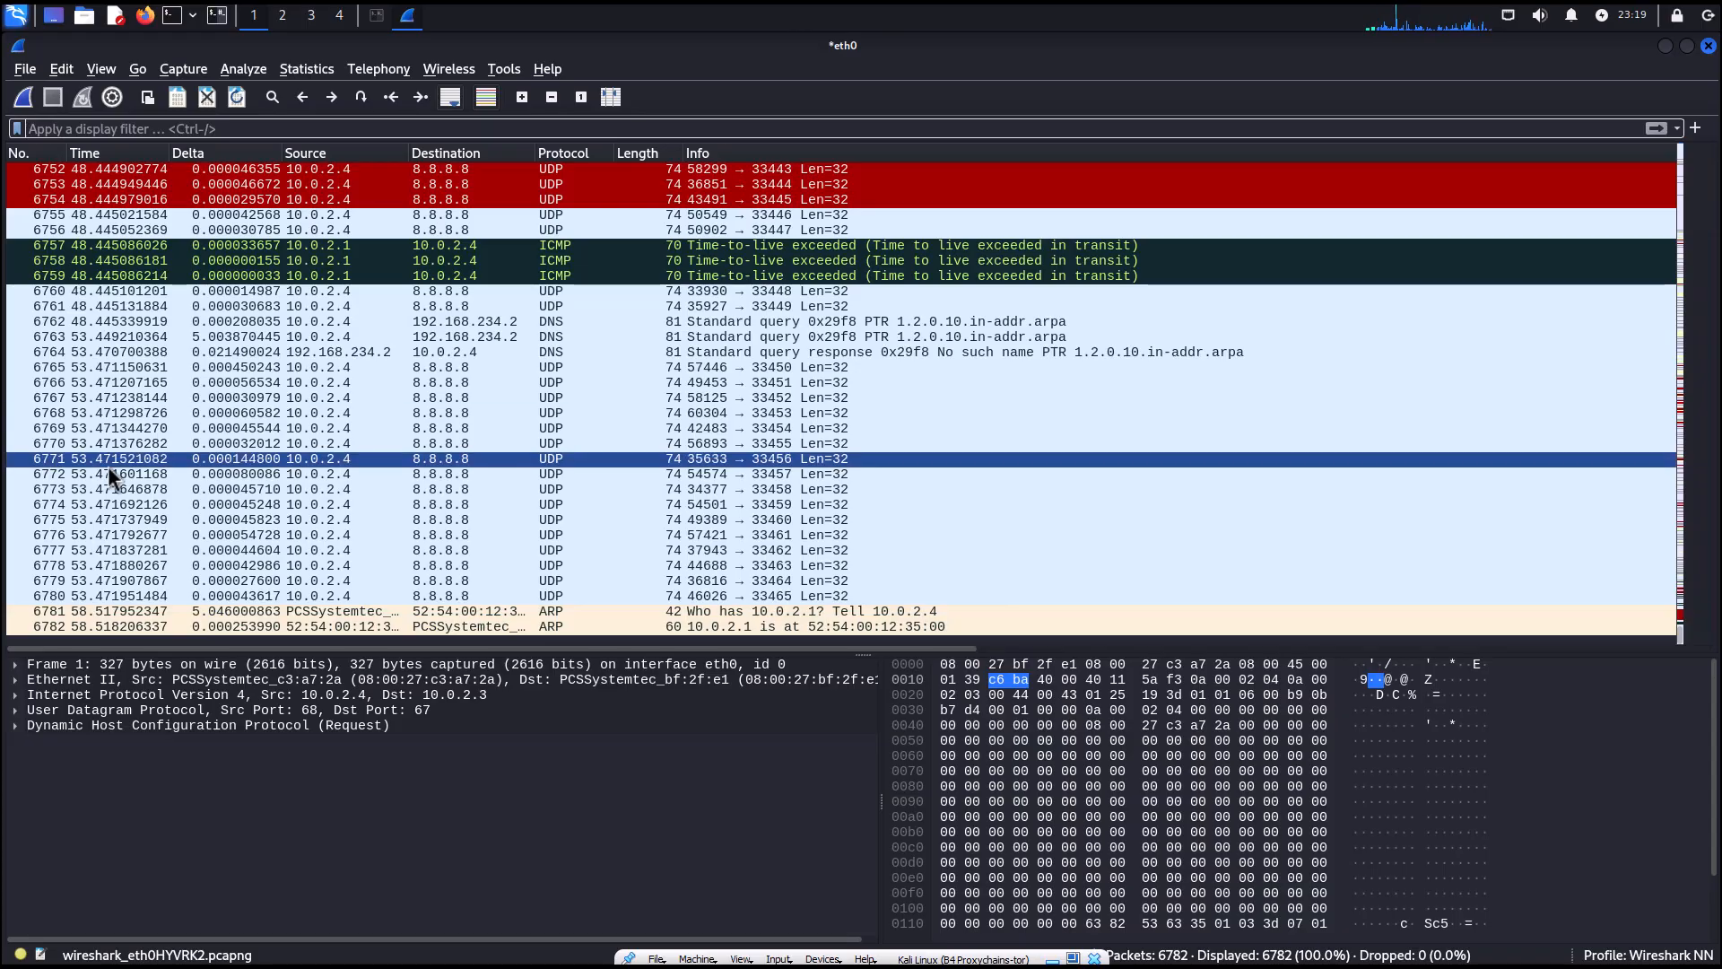
{"action": "left_click", "coordinate": [848, 248]}
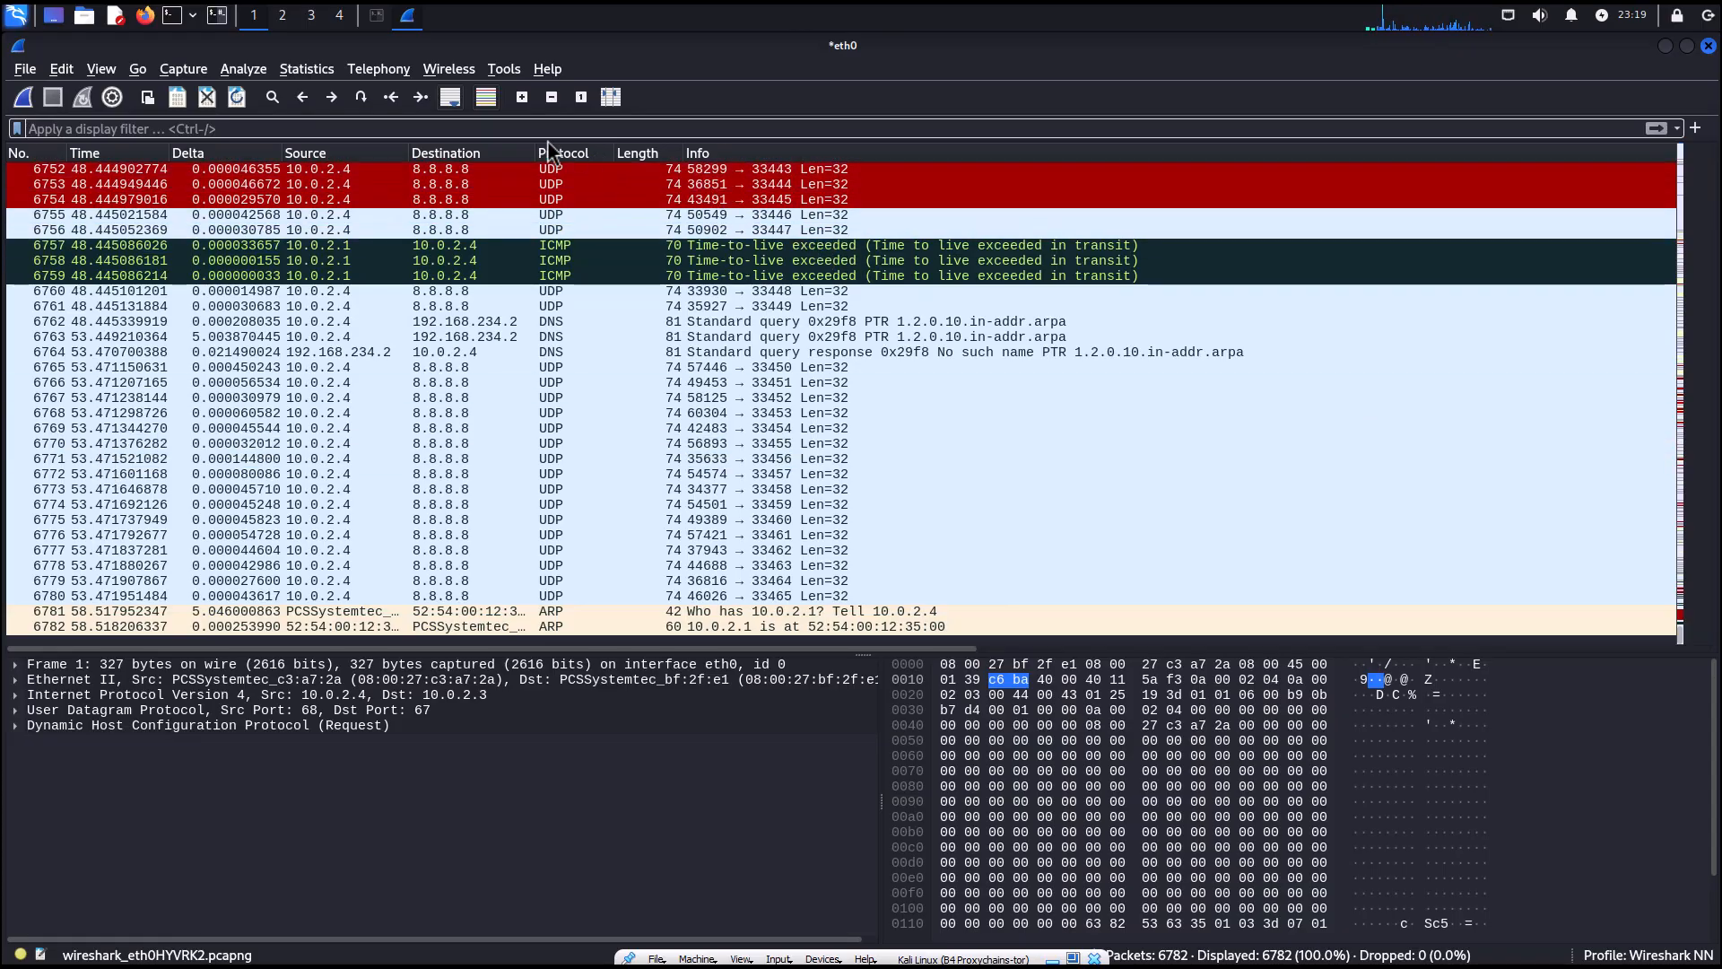
{"action": "left_click", "coordinate": [359, 171]}
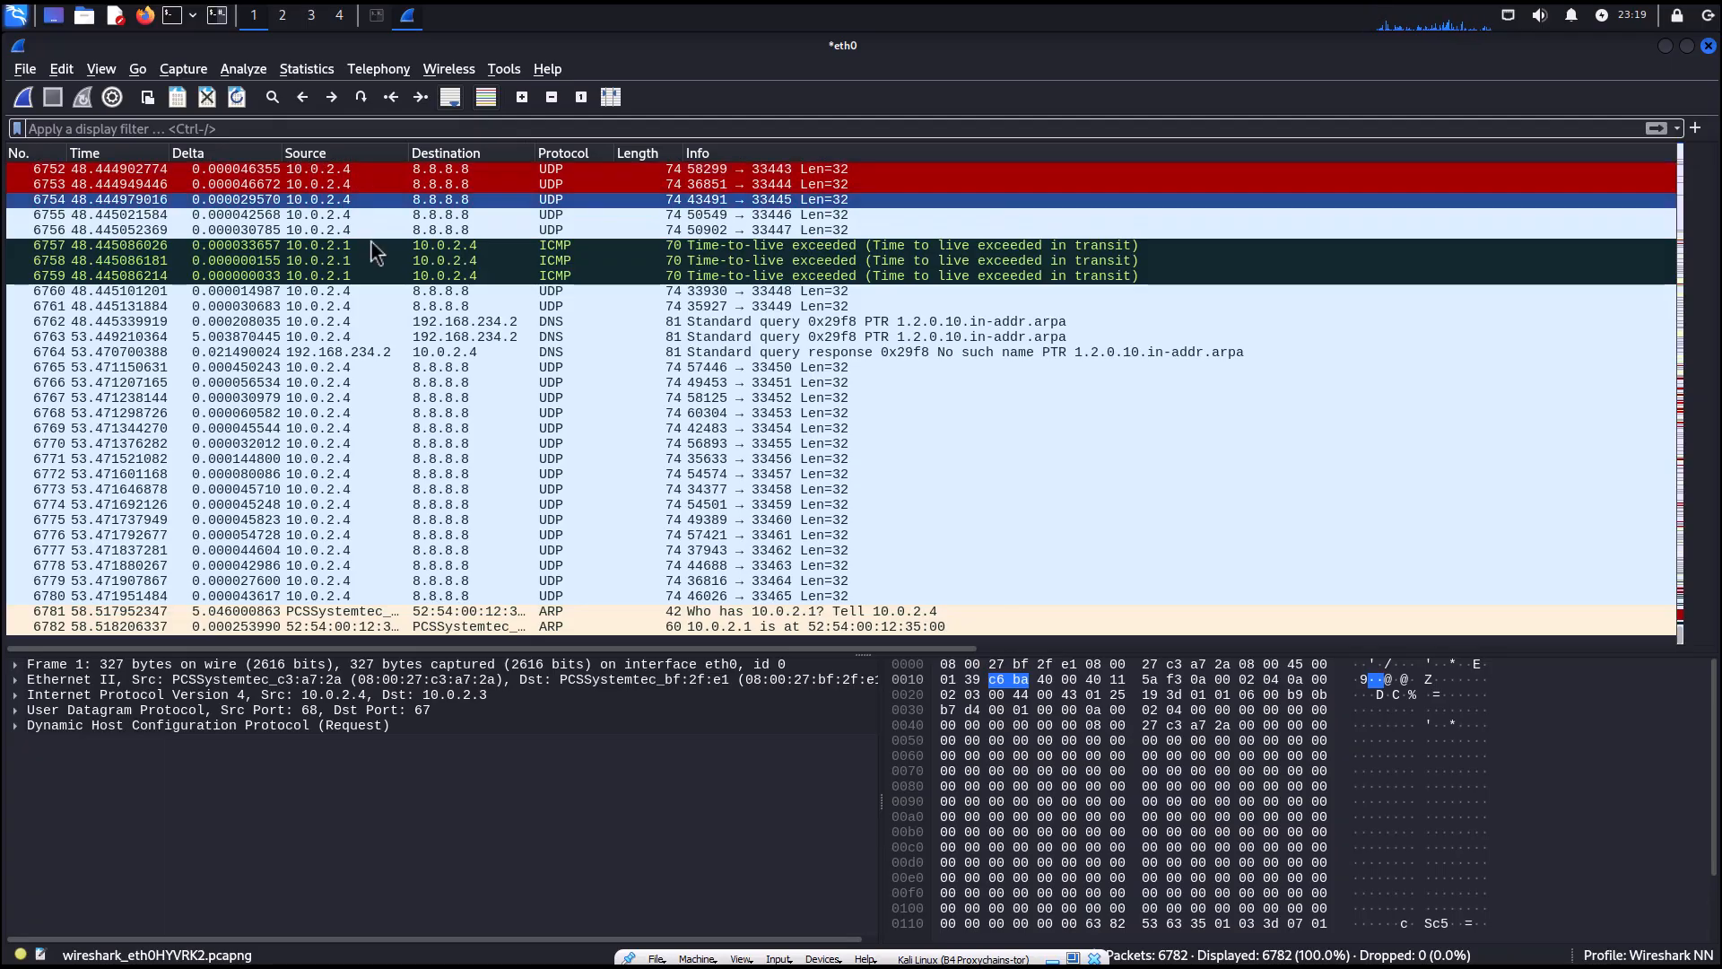
{"action": "left_click", "coordinate": [73, 607]}
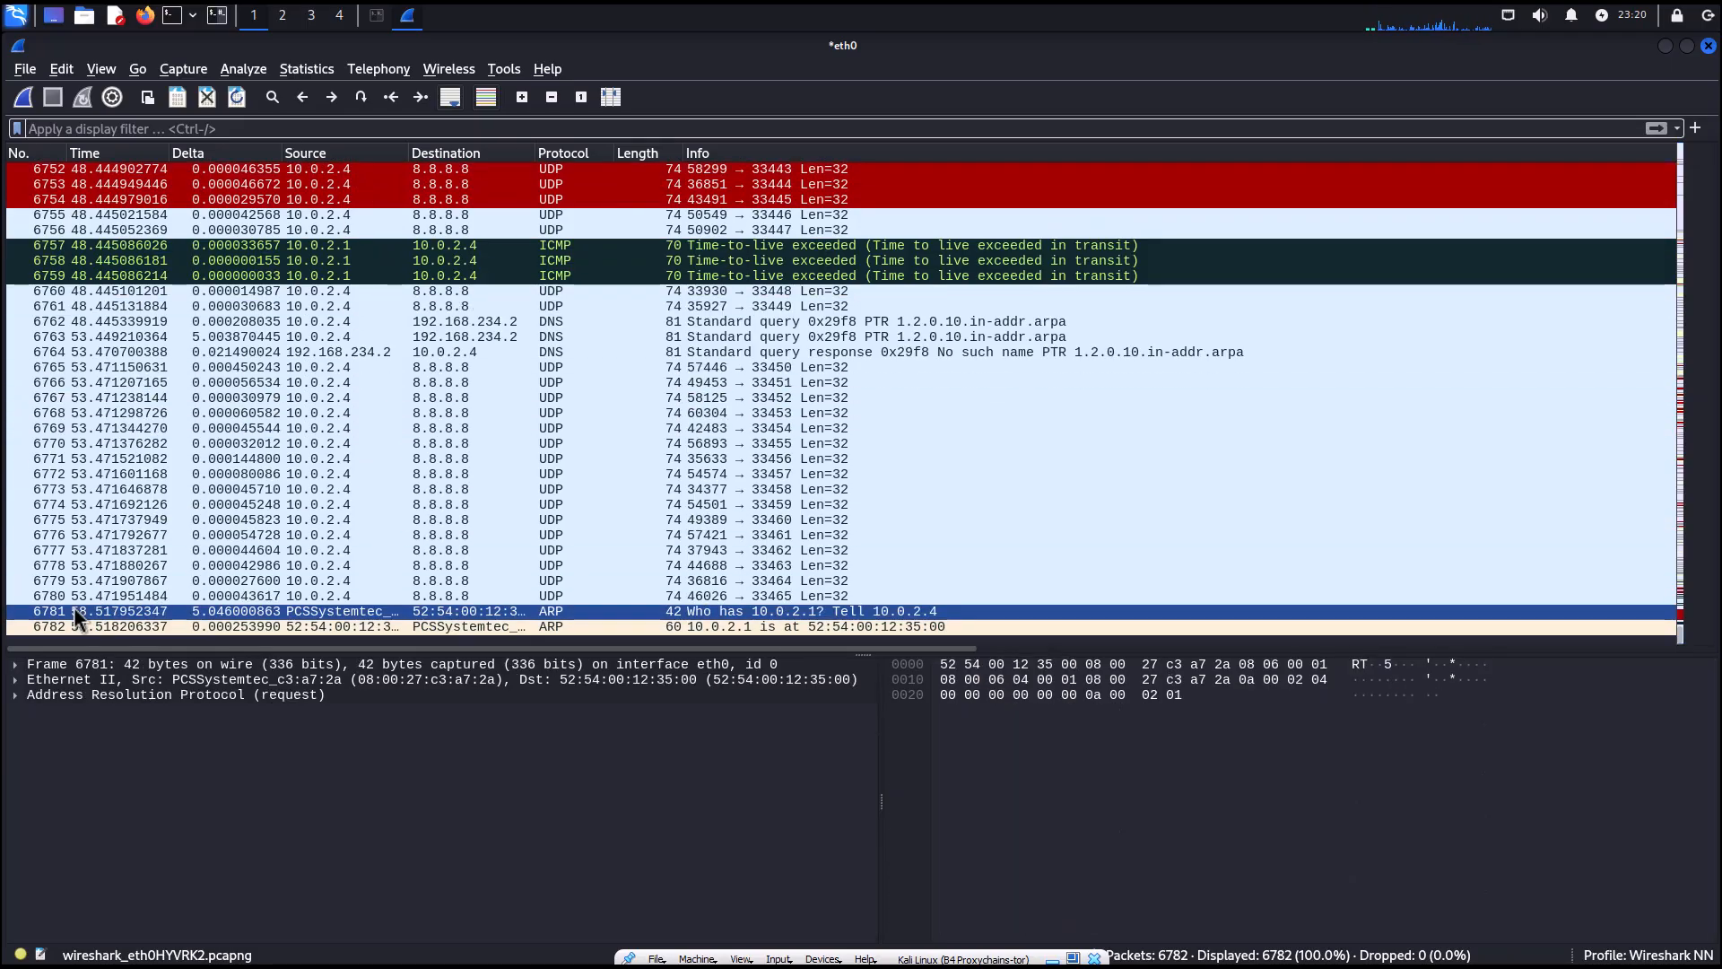
{"action": "scroll", "coordinate": [540, 375], "scroll_direction": "up", "scroll_amount": 20}
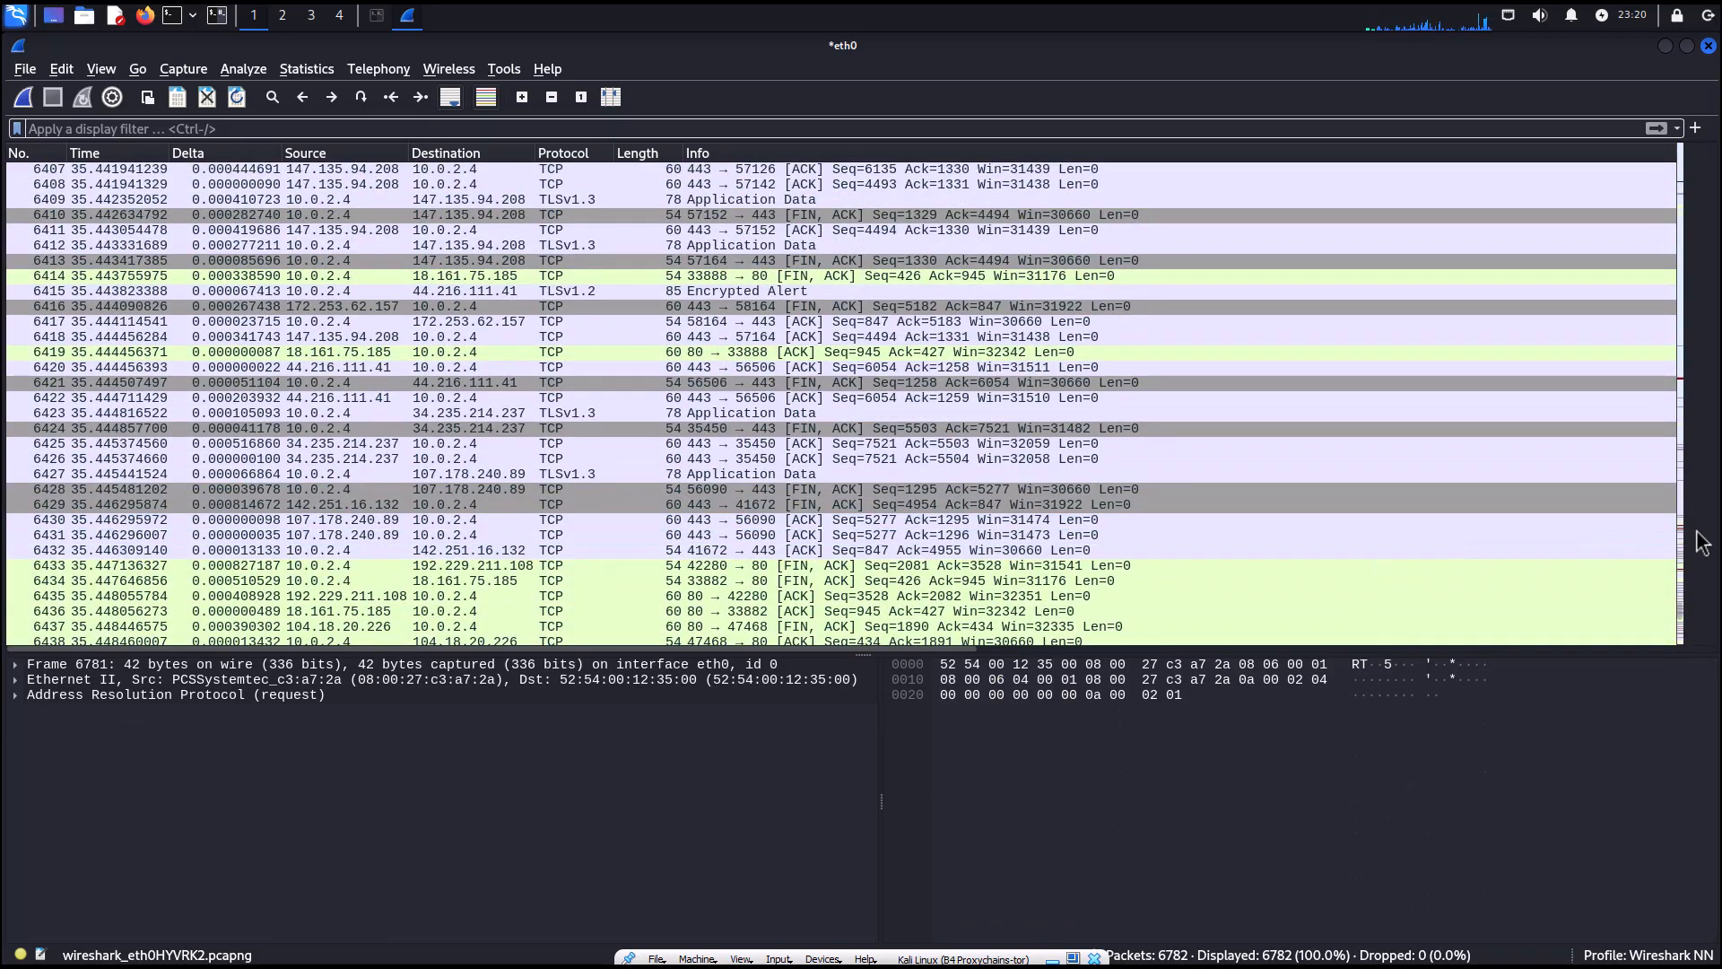
{"action": "scroll", "coordinate": [1683, 533], "scroll_direction": "up", "scroll_amount": 3}
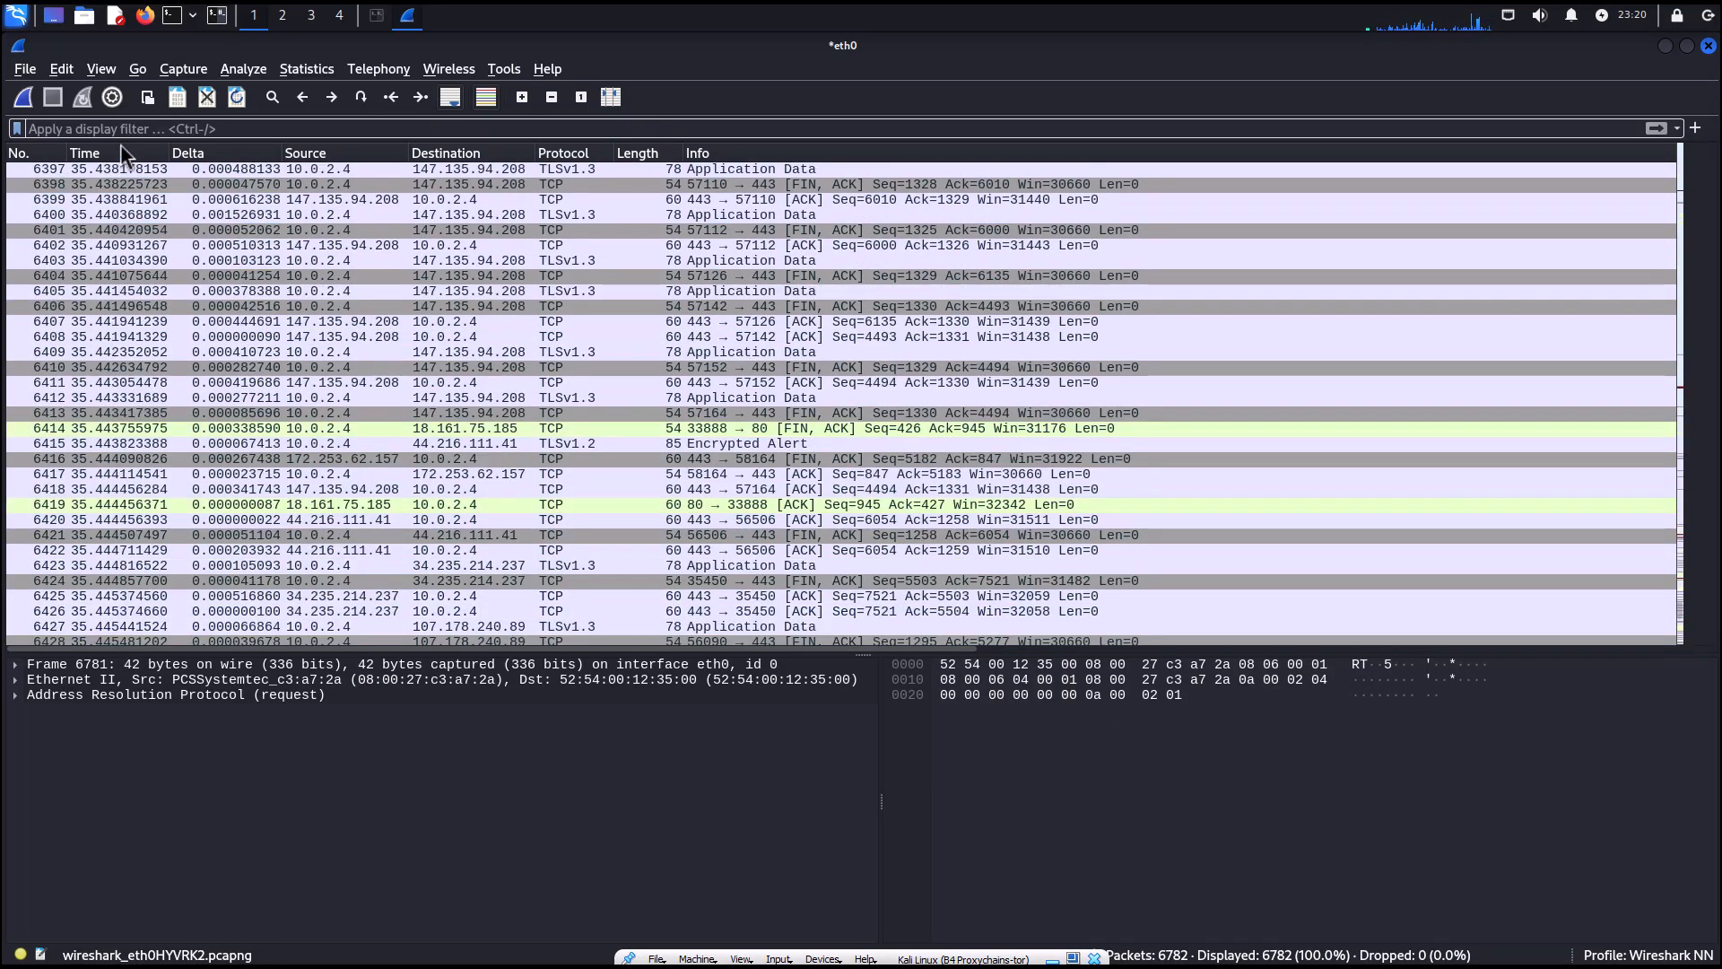
Jump to packet 1 with Go to Packet, then reopen the Go to Packet bar and cancel it.
{"action": "key", "text": "ctrl+g"}
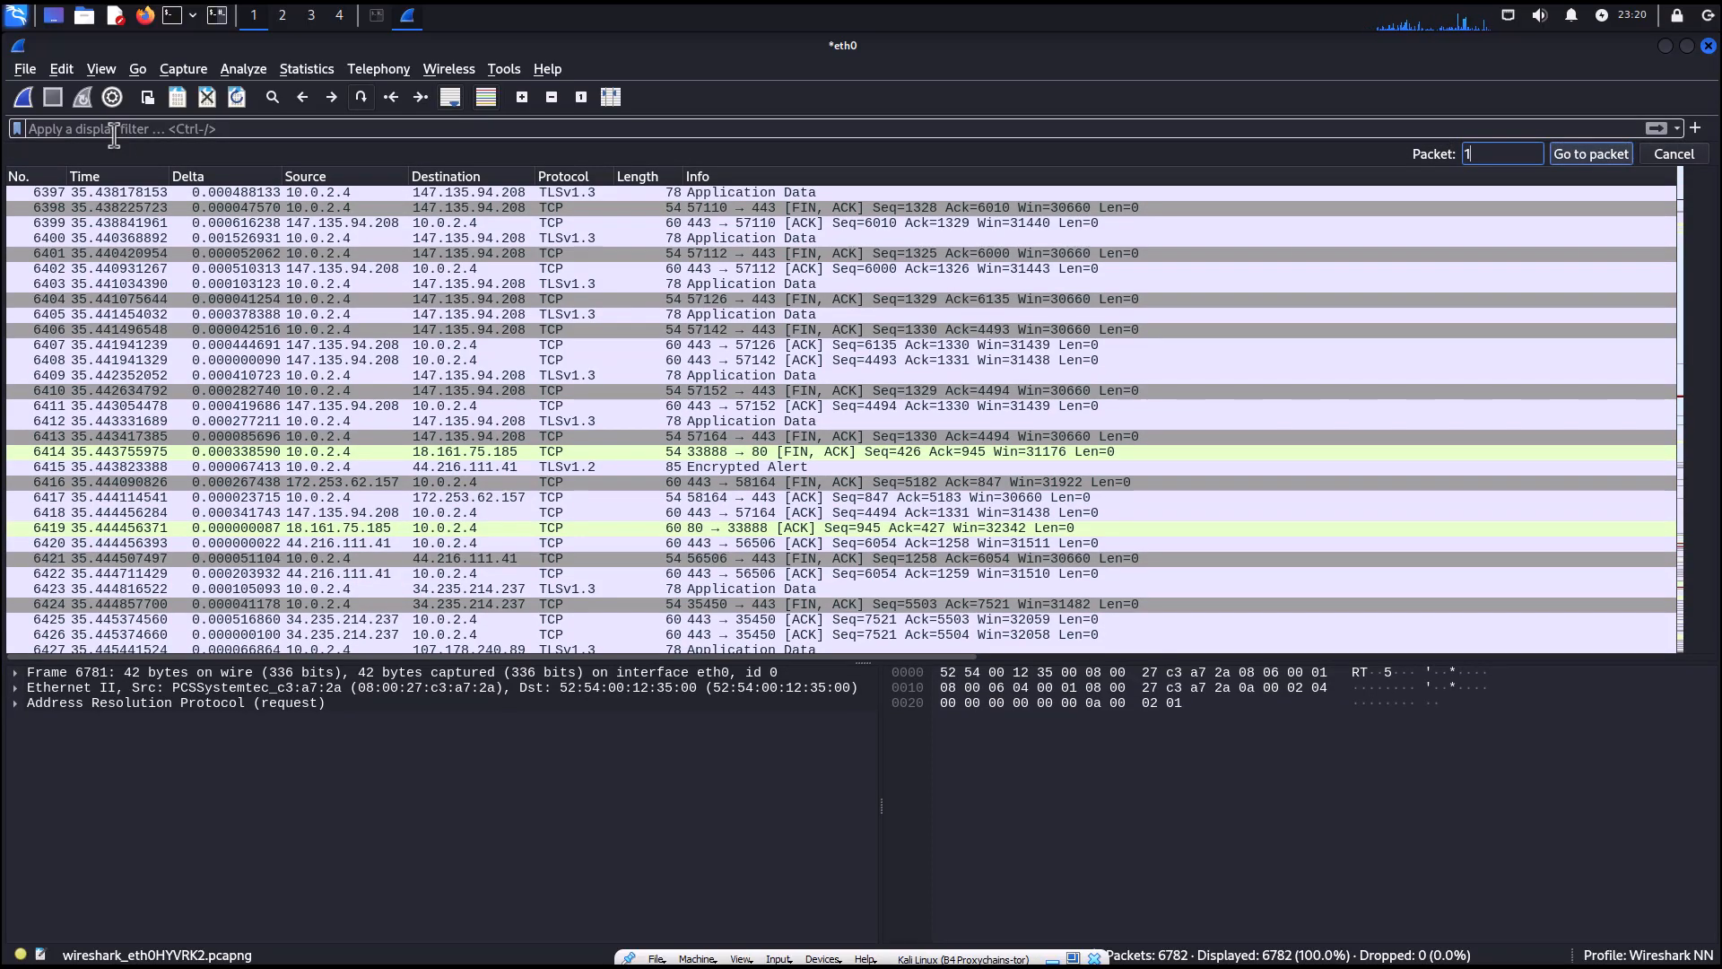
{"action": "left_click", "coordinate": [1590, 154]}
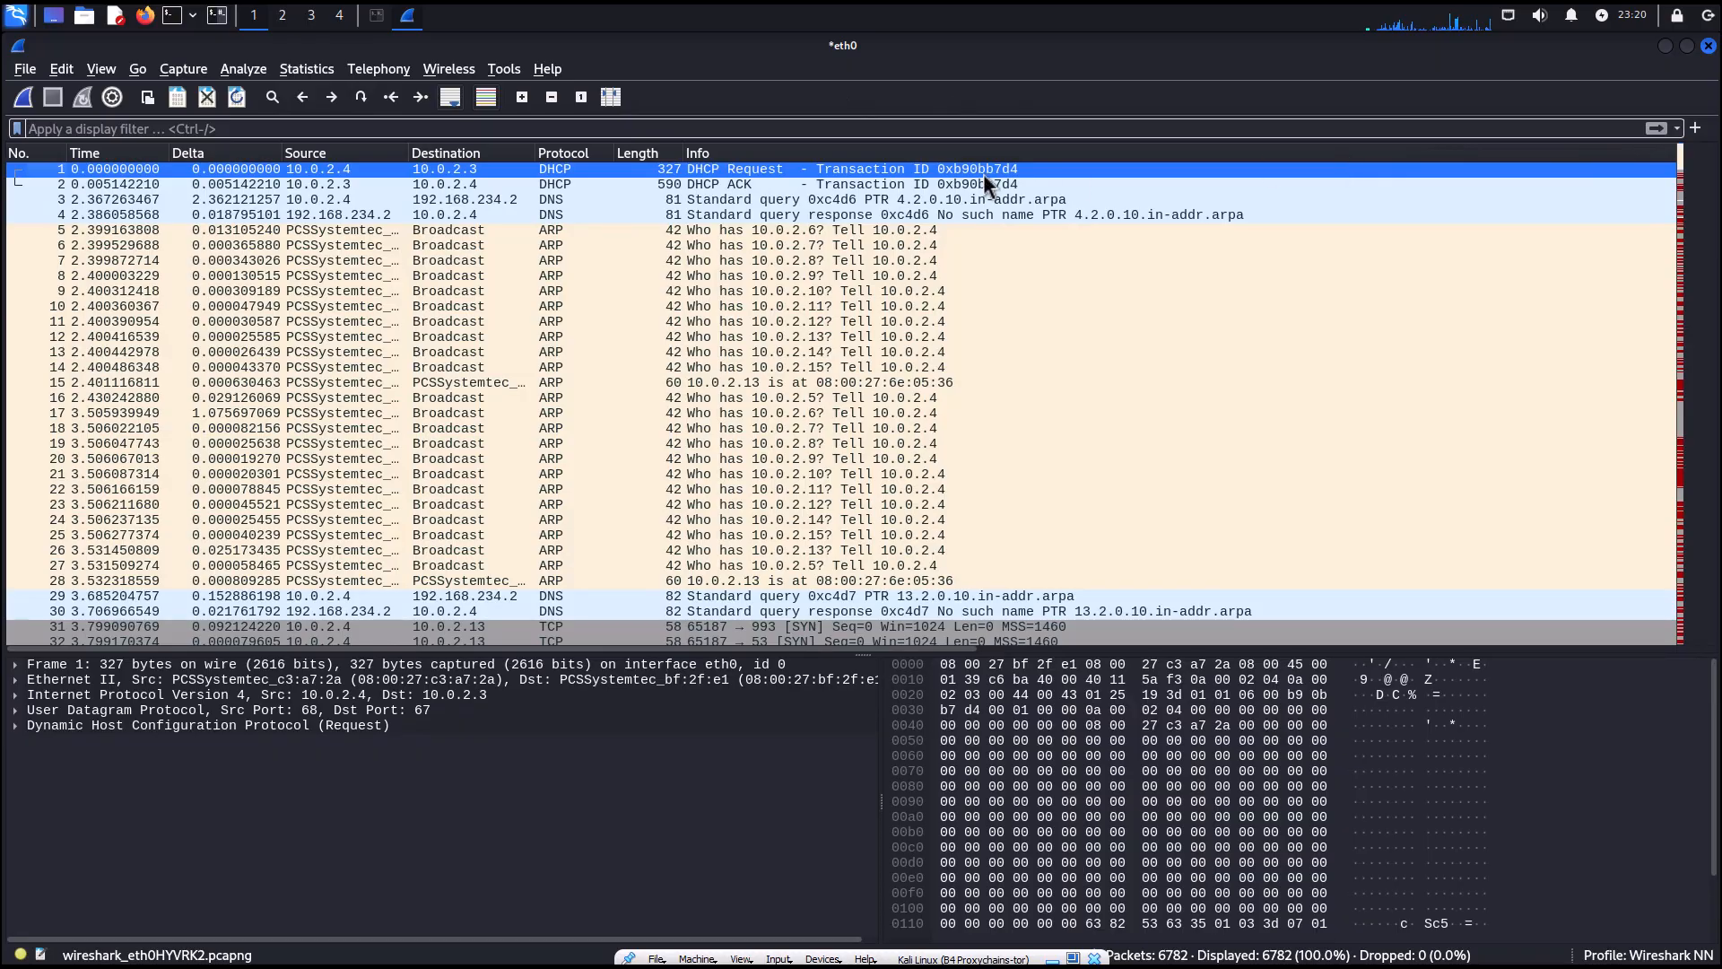
{"action": "left_click", "coordinate": [137, 70]}
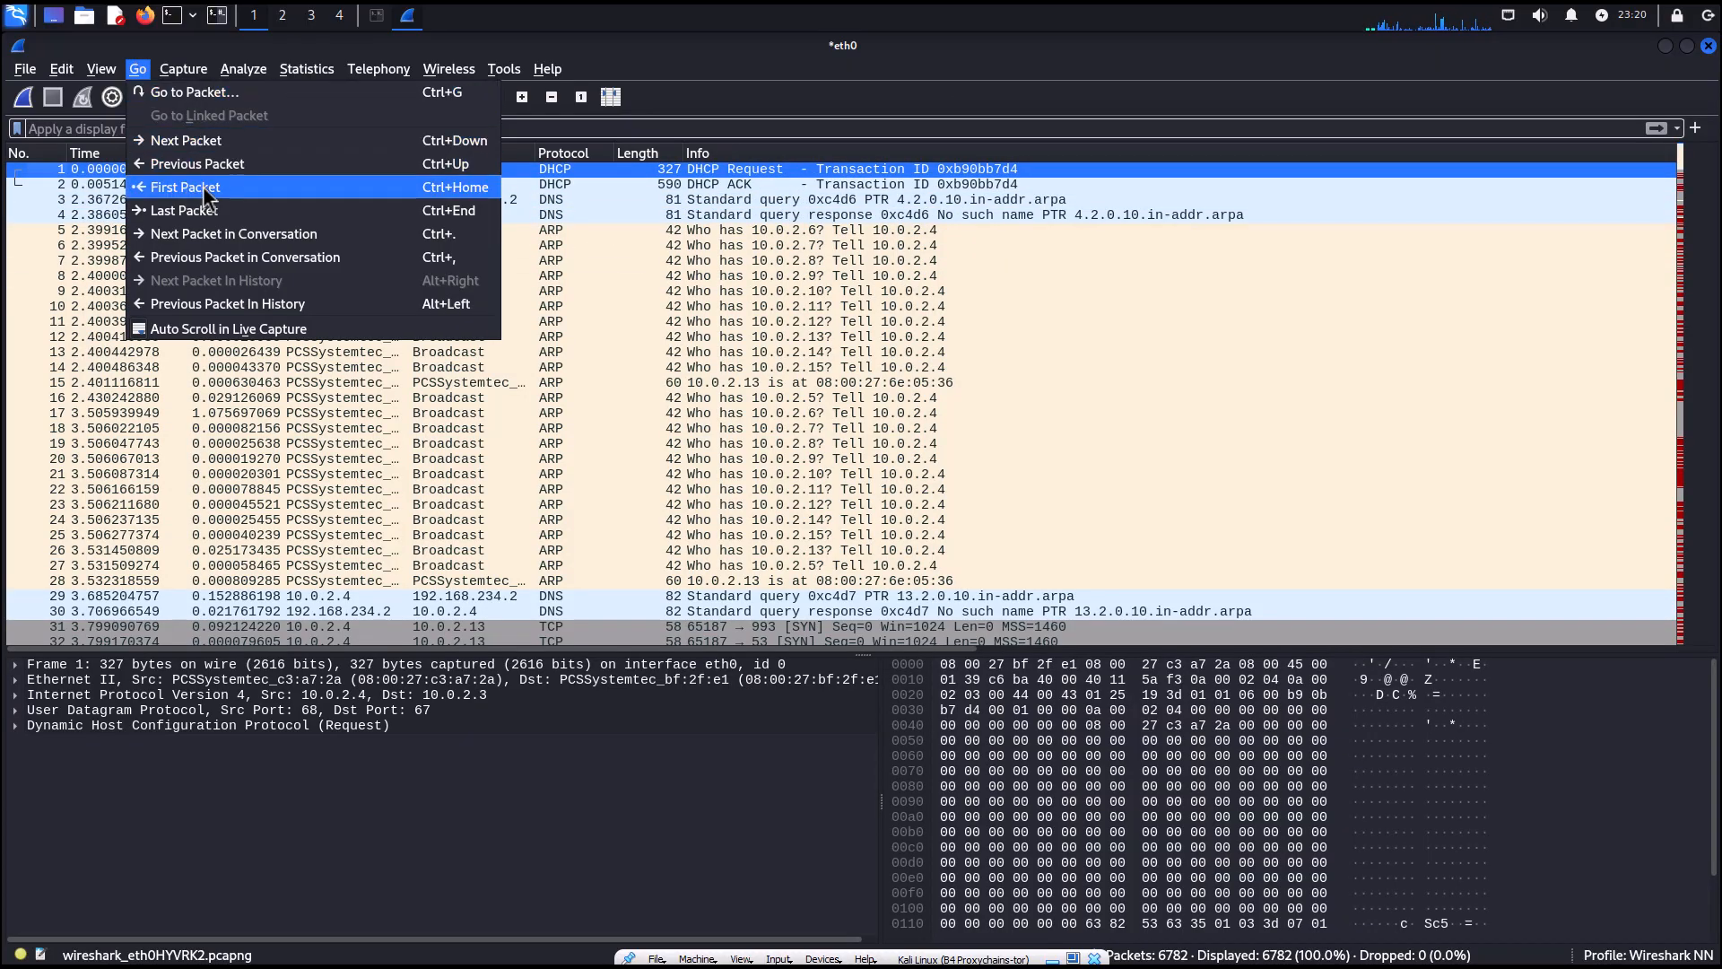
{"action": "left_click", "coordinate": [191, 94]}
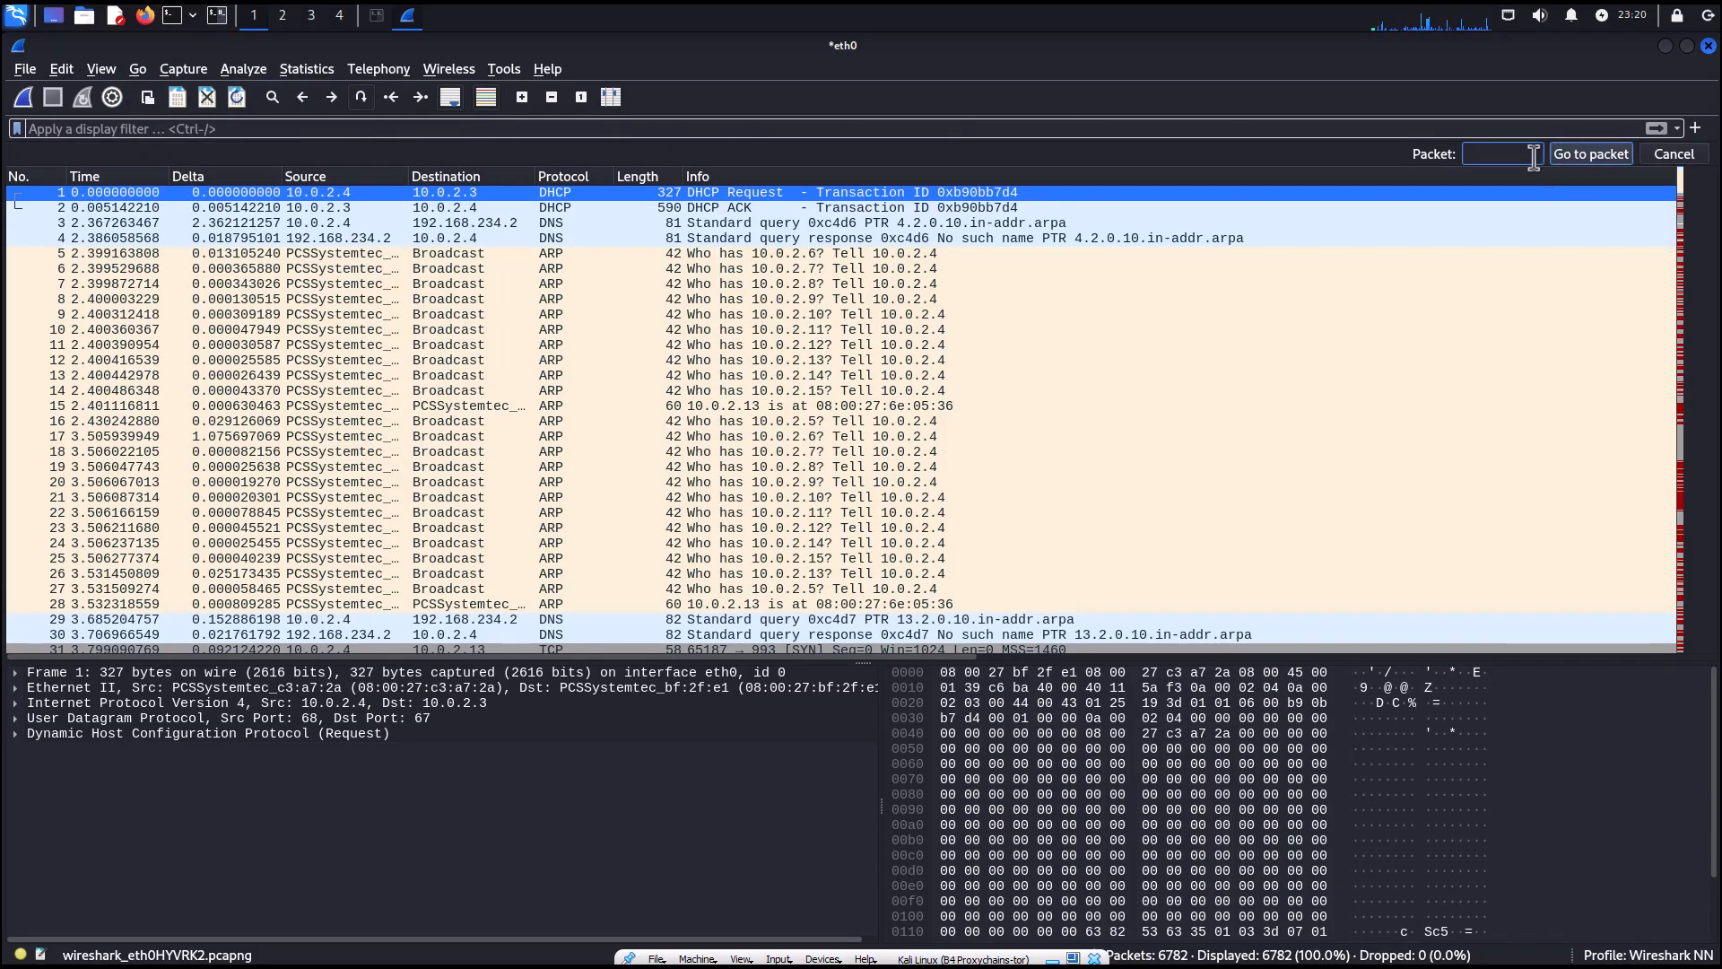
{"action": "left_click", "coordinate": [1692, 155]}
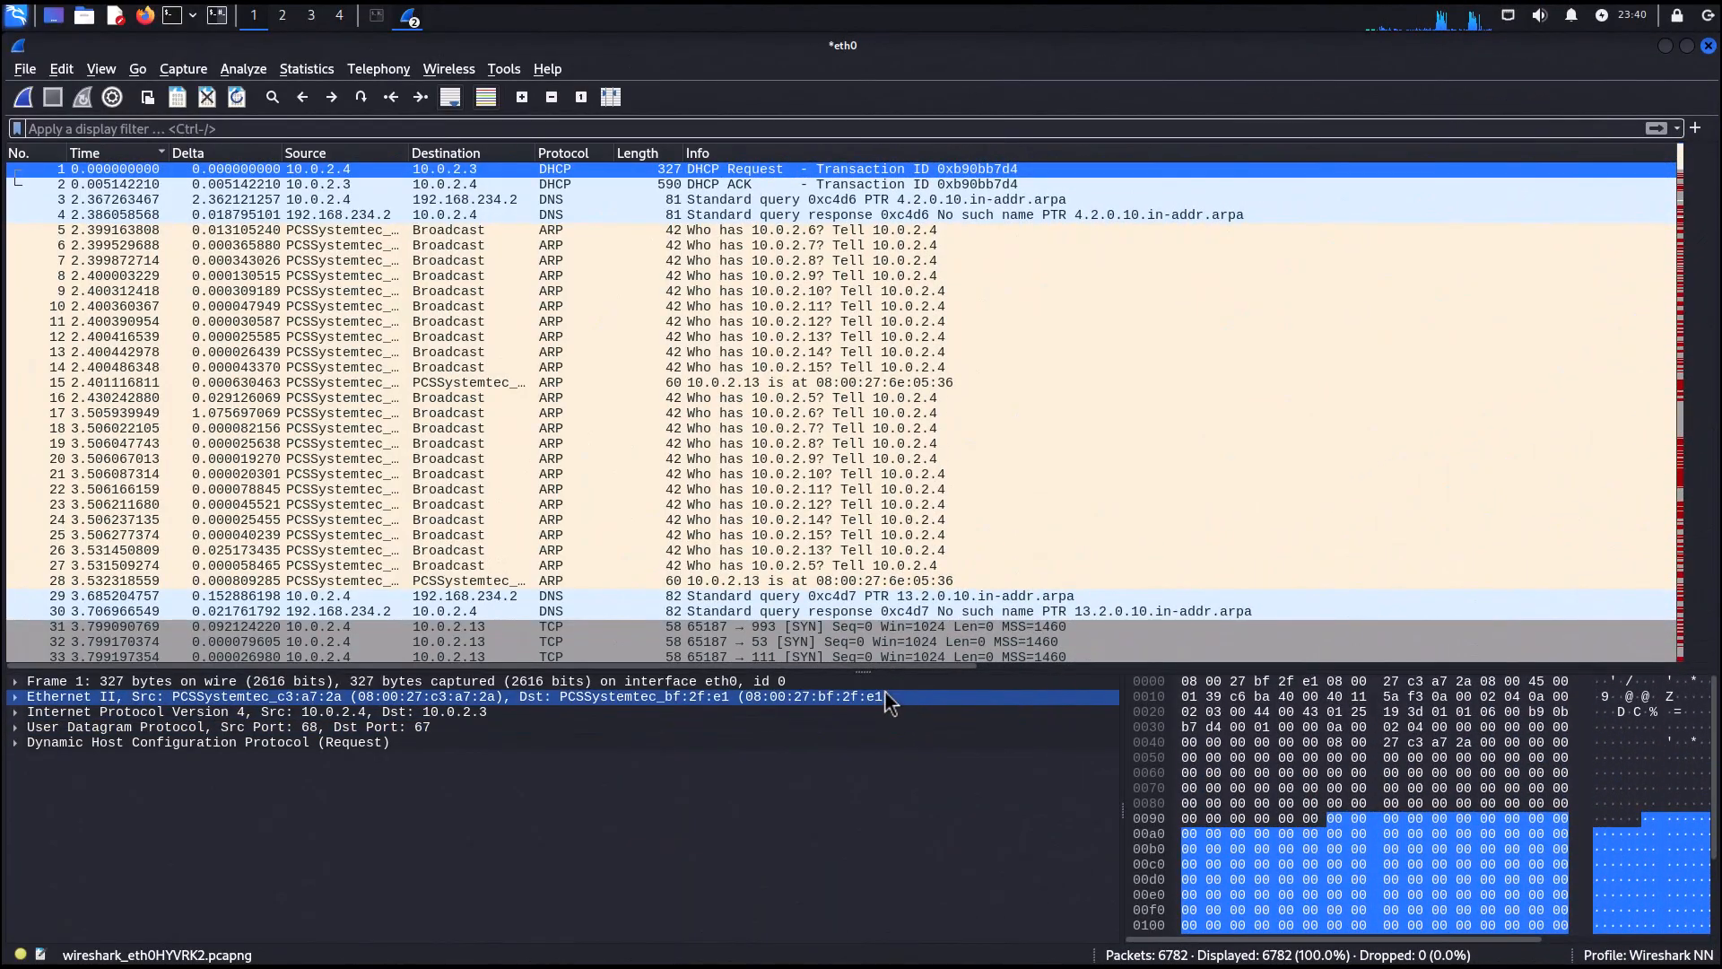
Adjust the divider between the packet list and the packet details panes.
{"action": "left_click_drag", "start_coordinate": [859, 669], "coordinate": [866, 616]}
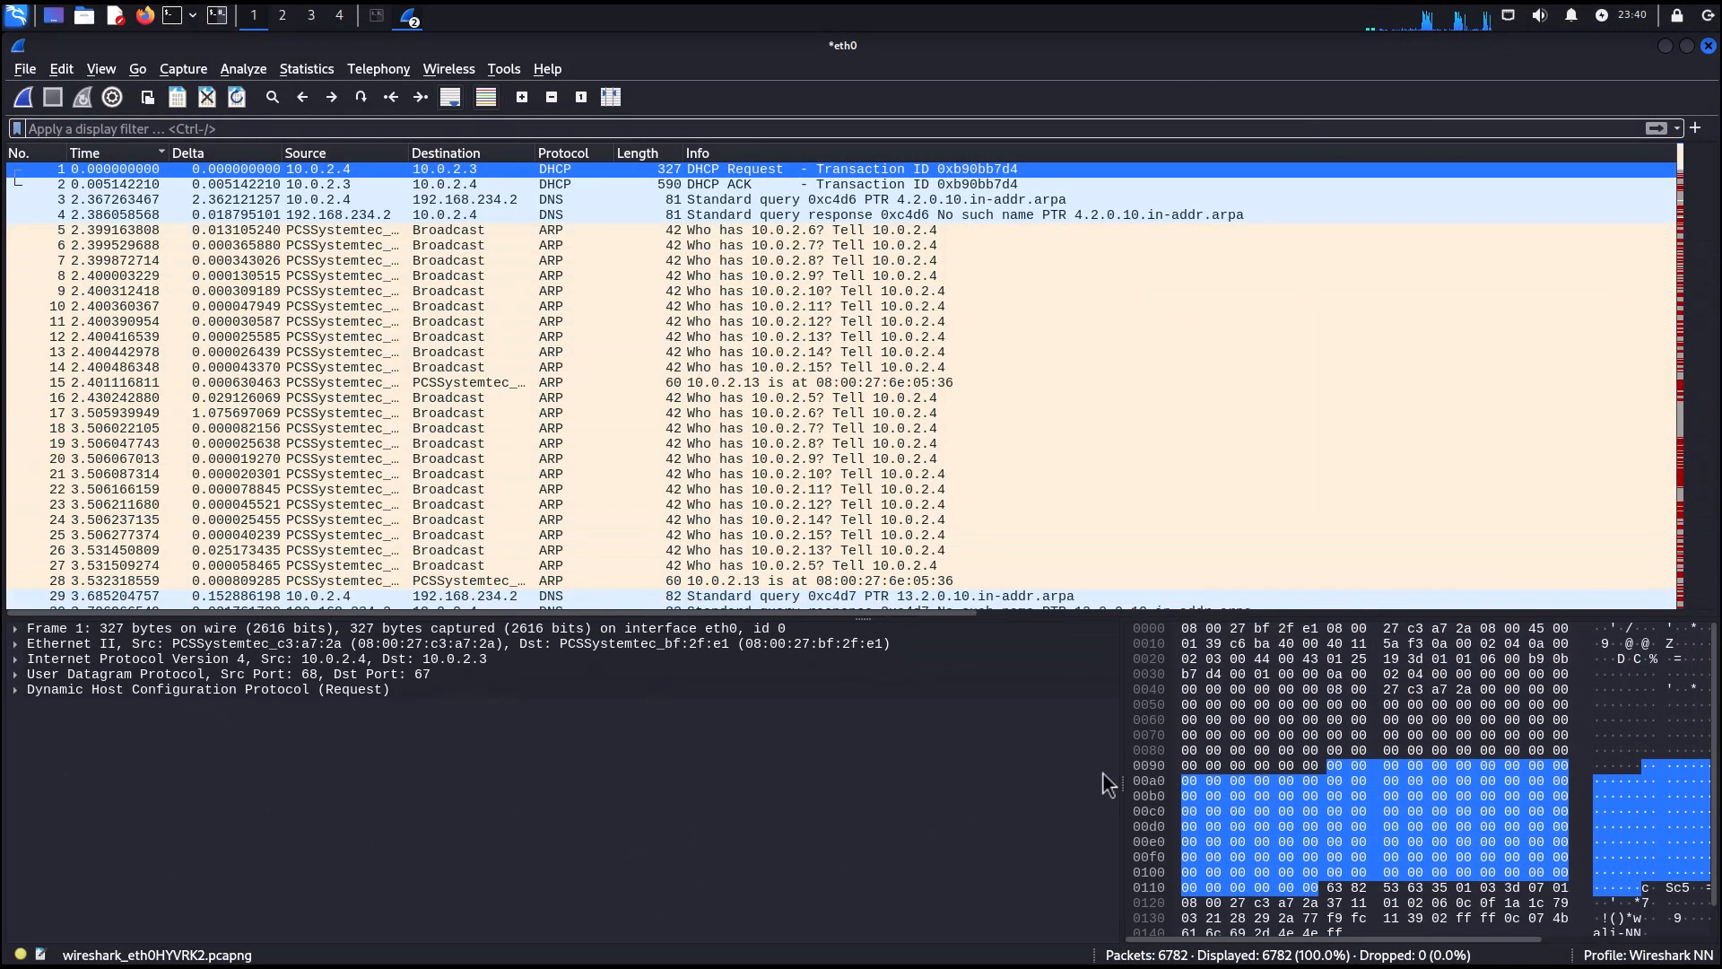
{"action": "left_click_drag", "start_coordinate": [1125, 784], "coordinate": [1081, 781]}
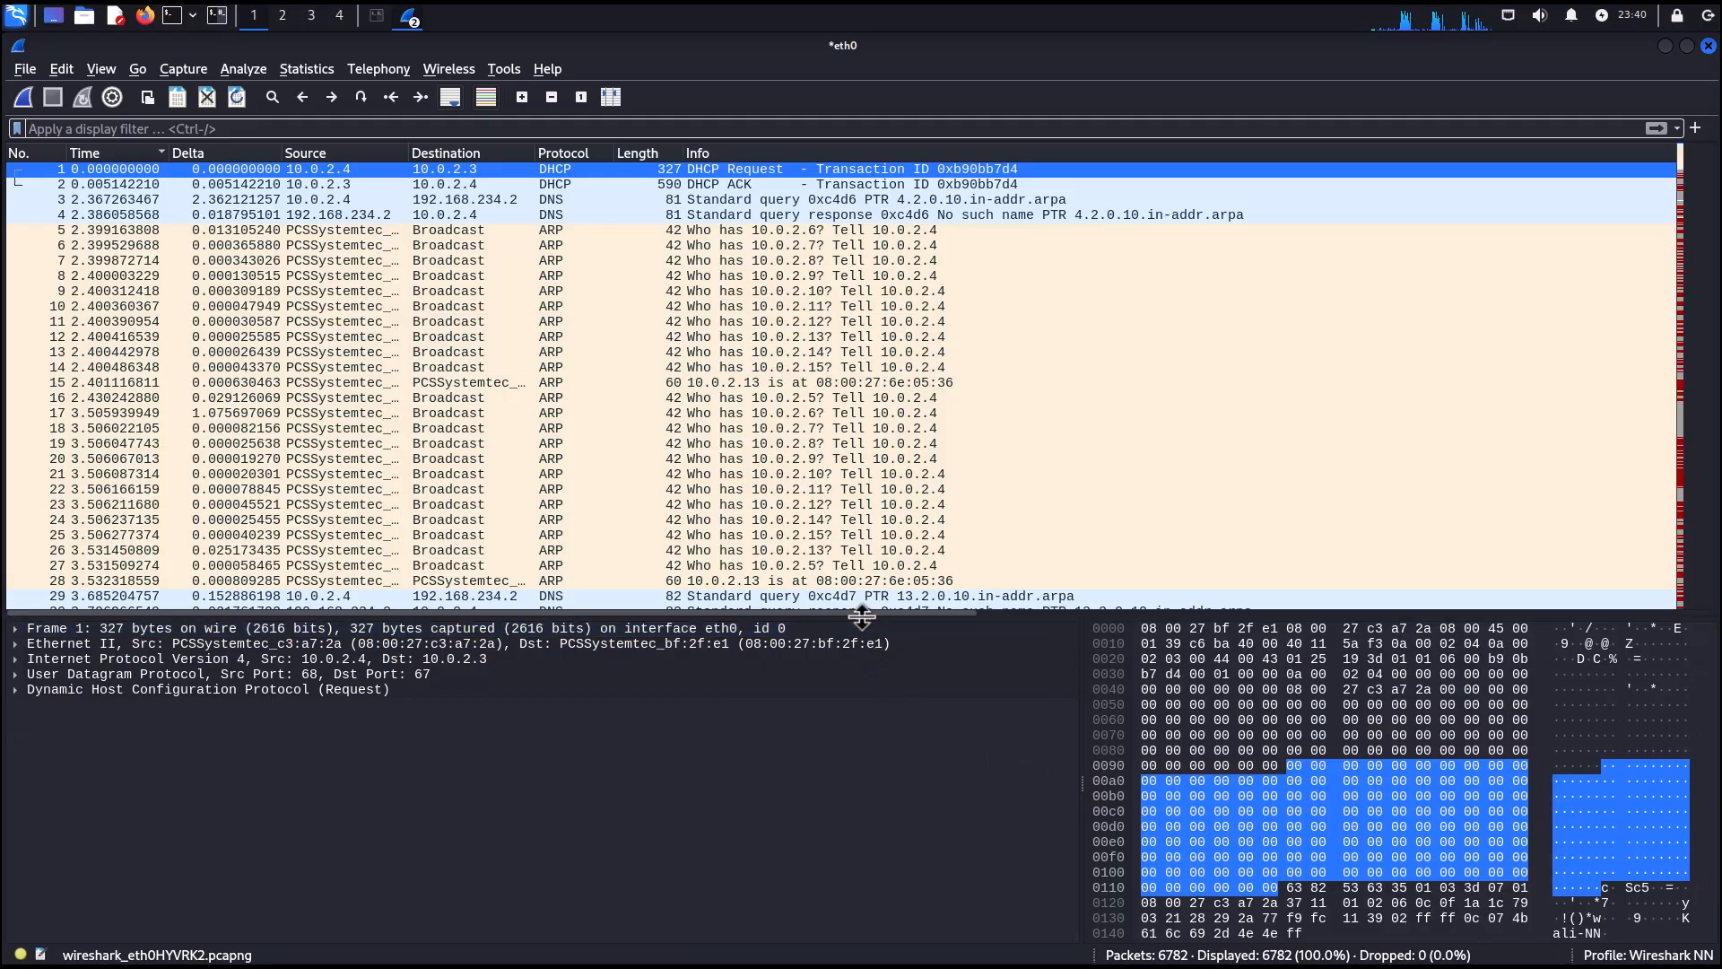
{"action": "mouse_move", "coordinate": [862, 617]}
{"action": "left_mouse_down"}
{"action": "mouse_move", "coordinate": [820, 235]}
{"action": "mouse_move", "coordinate": [819, 448]}
{"action": "mouse_move", "coordinate": [838, 708]}
{"action": "mouse_move", "coordinate": [856, 735]}
{"action": "mouse_move", "coordinate": [877, 613]}
{"action": "mouse_move", "coordinate": [875, 631]}
{"action": "left_mouse_up"}
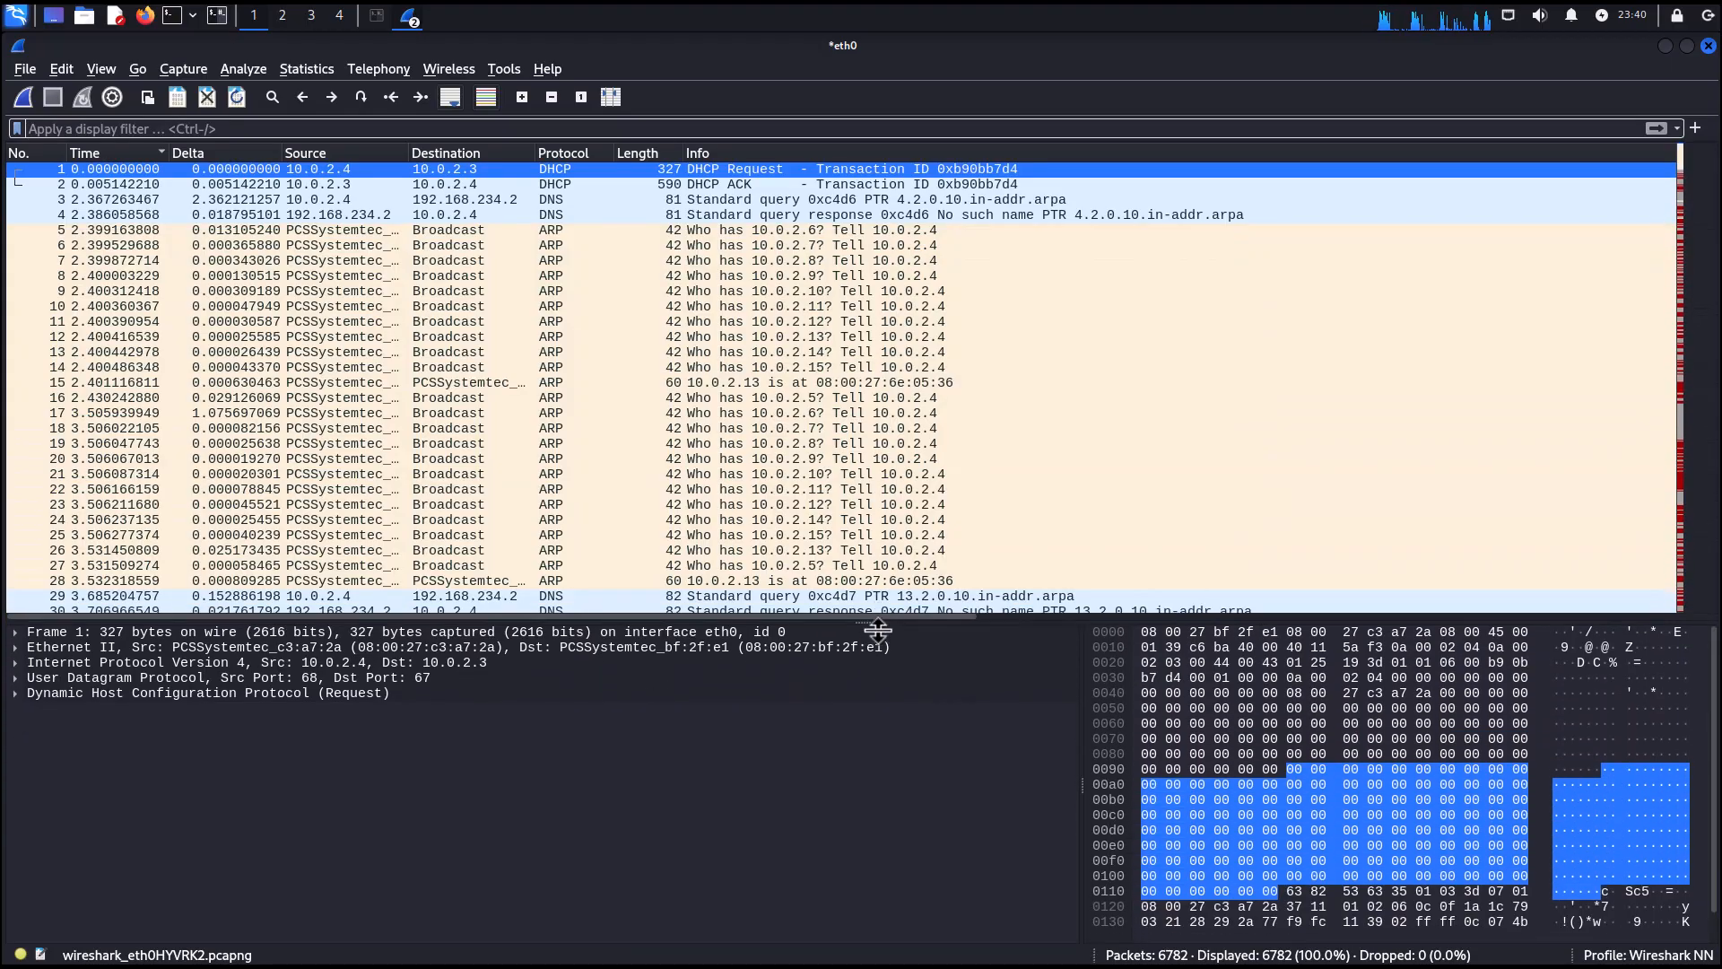
Open packet 1 in its own packet window and close it again.
{"action": "double_click", "coordinate": [154, 175]}
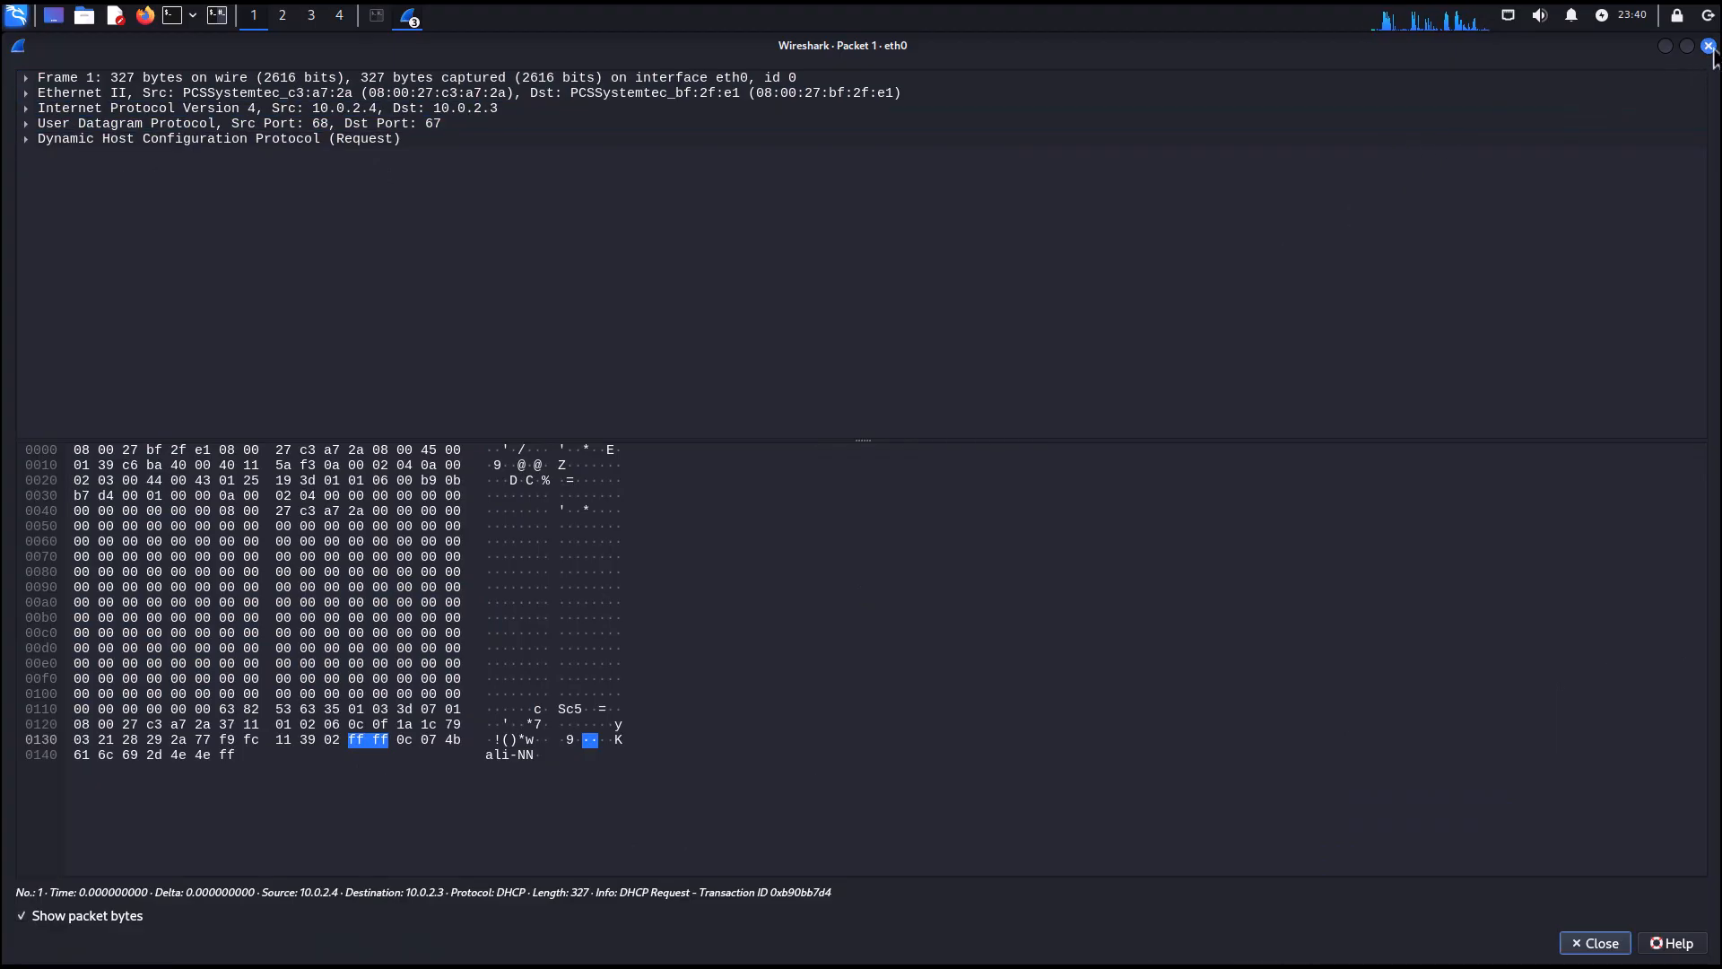
{"action": "left_click", "coordinate": [1613, 949]}
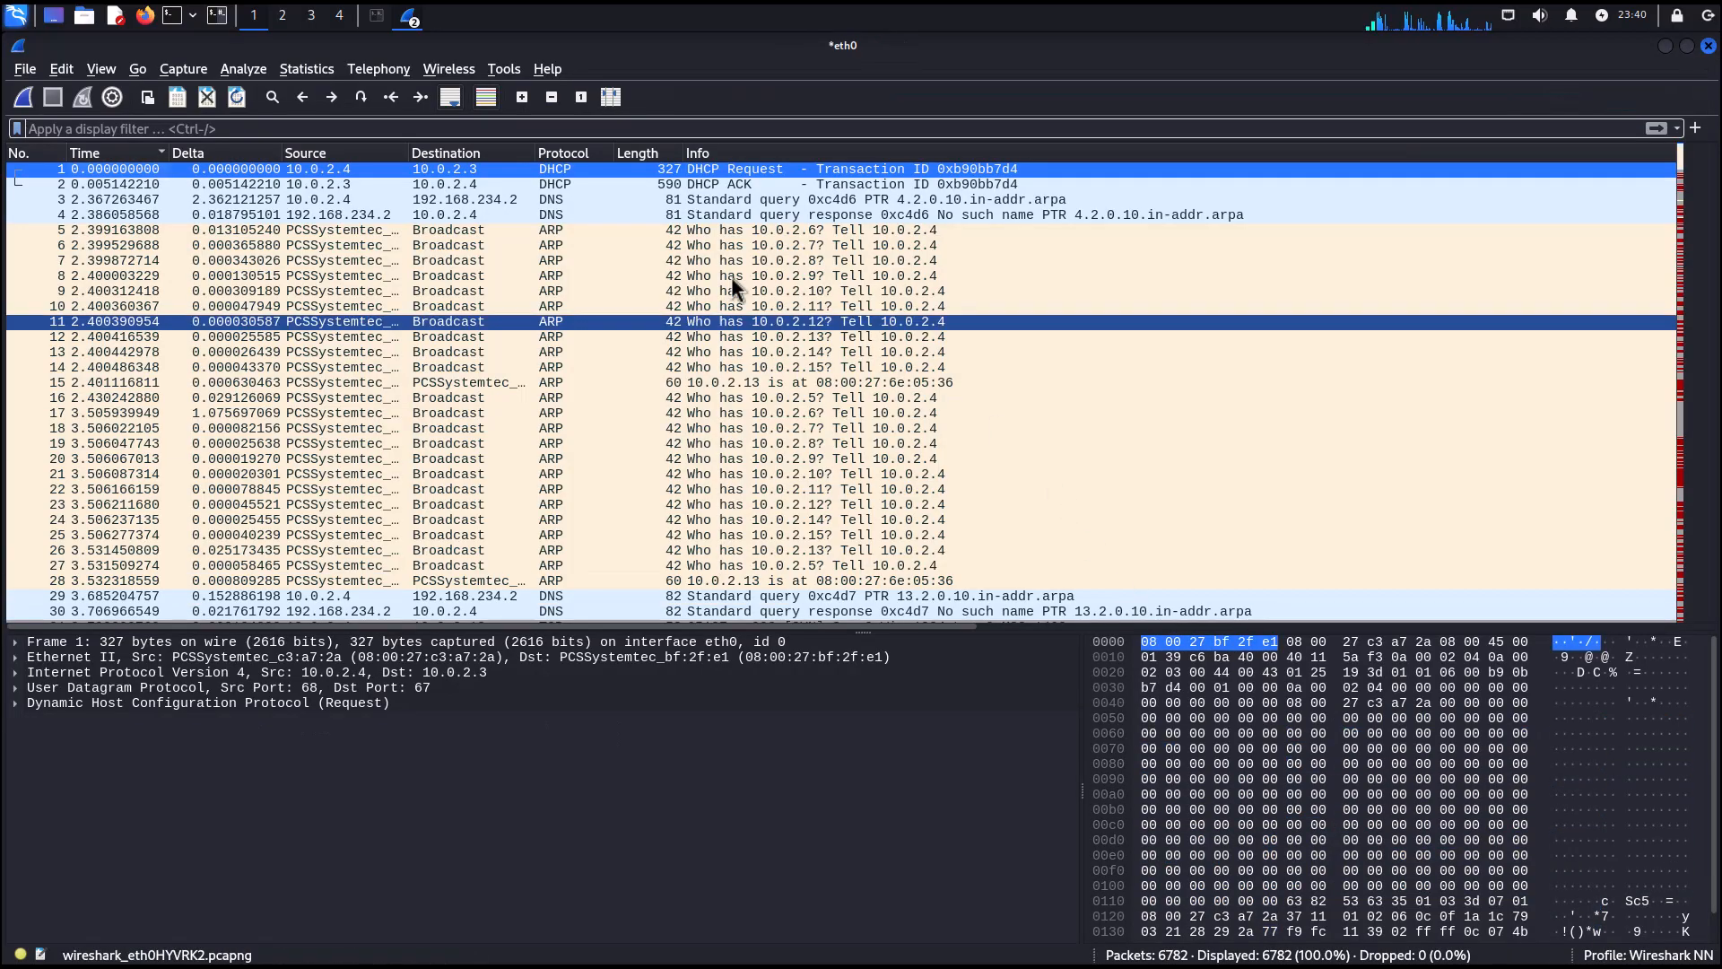
Shrink the packet list pane and select packets 14, 4 and 15 before returning to packet 1.
{"action": "left_click_drag", "start_coordinate": [867, 633], "coordinate": [839, 406]}
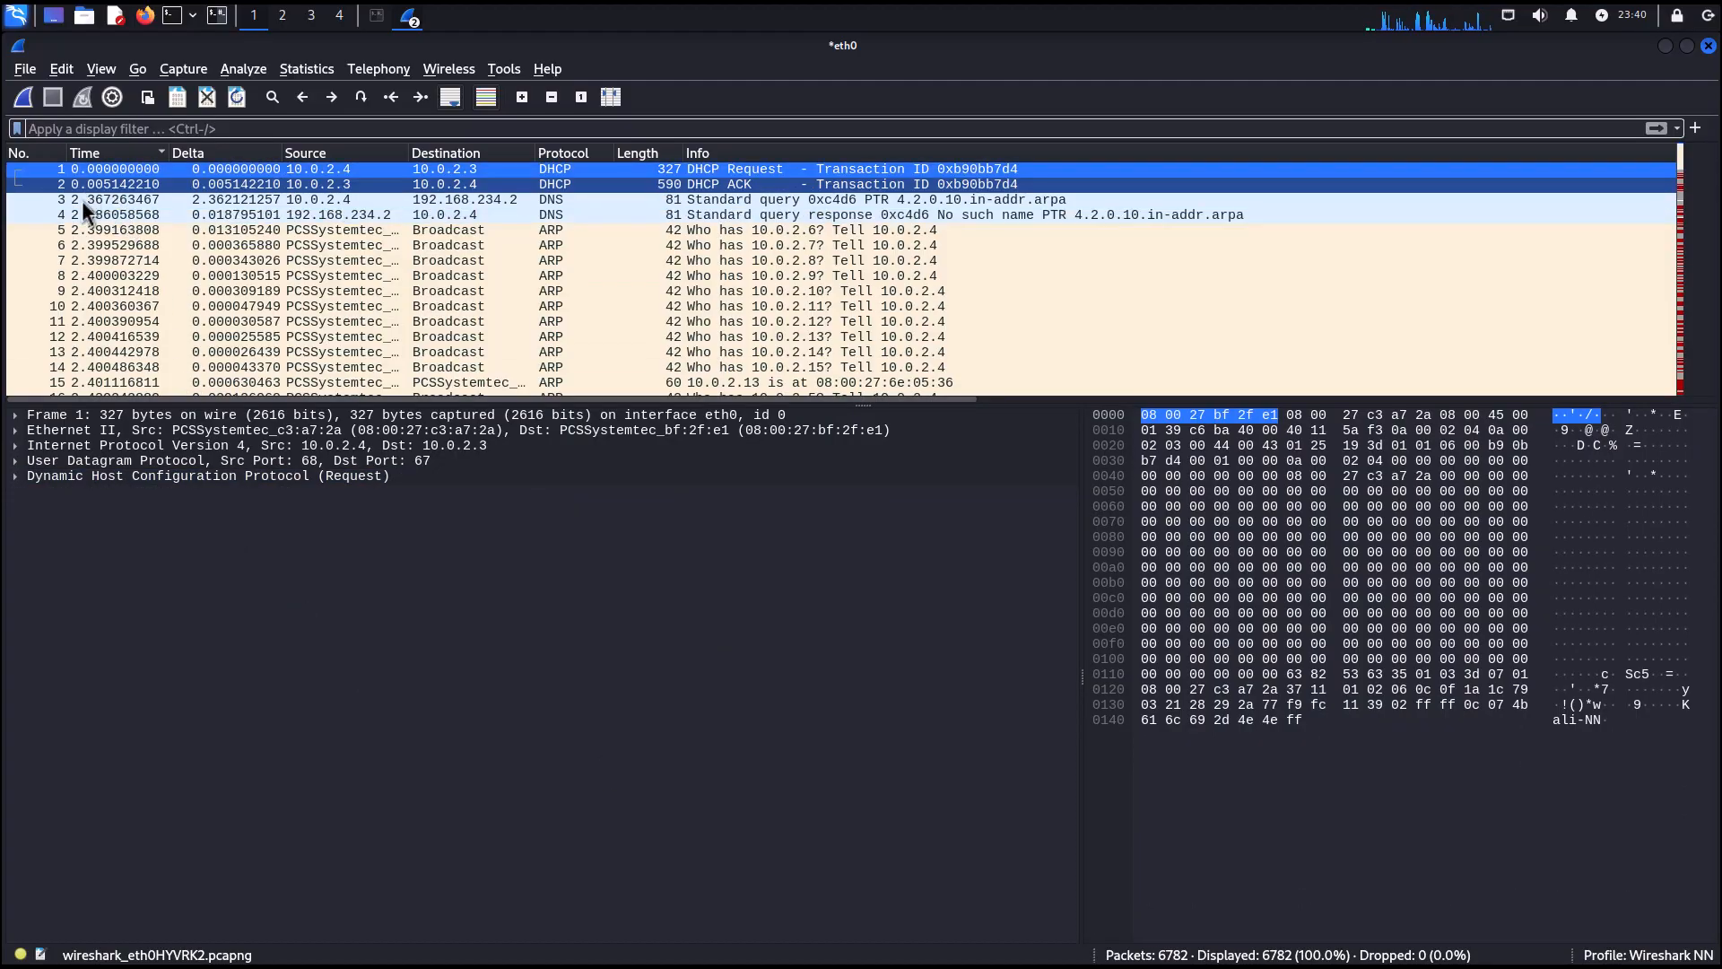
{"action": "left_click", "coordinate": [86, 362]}
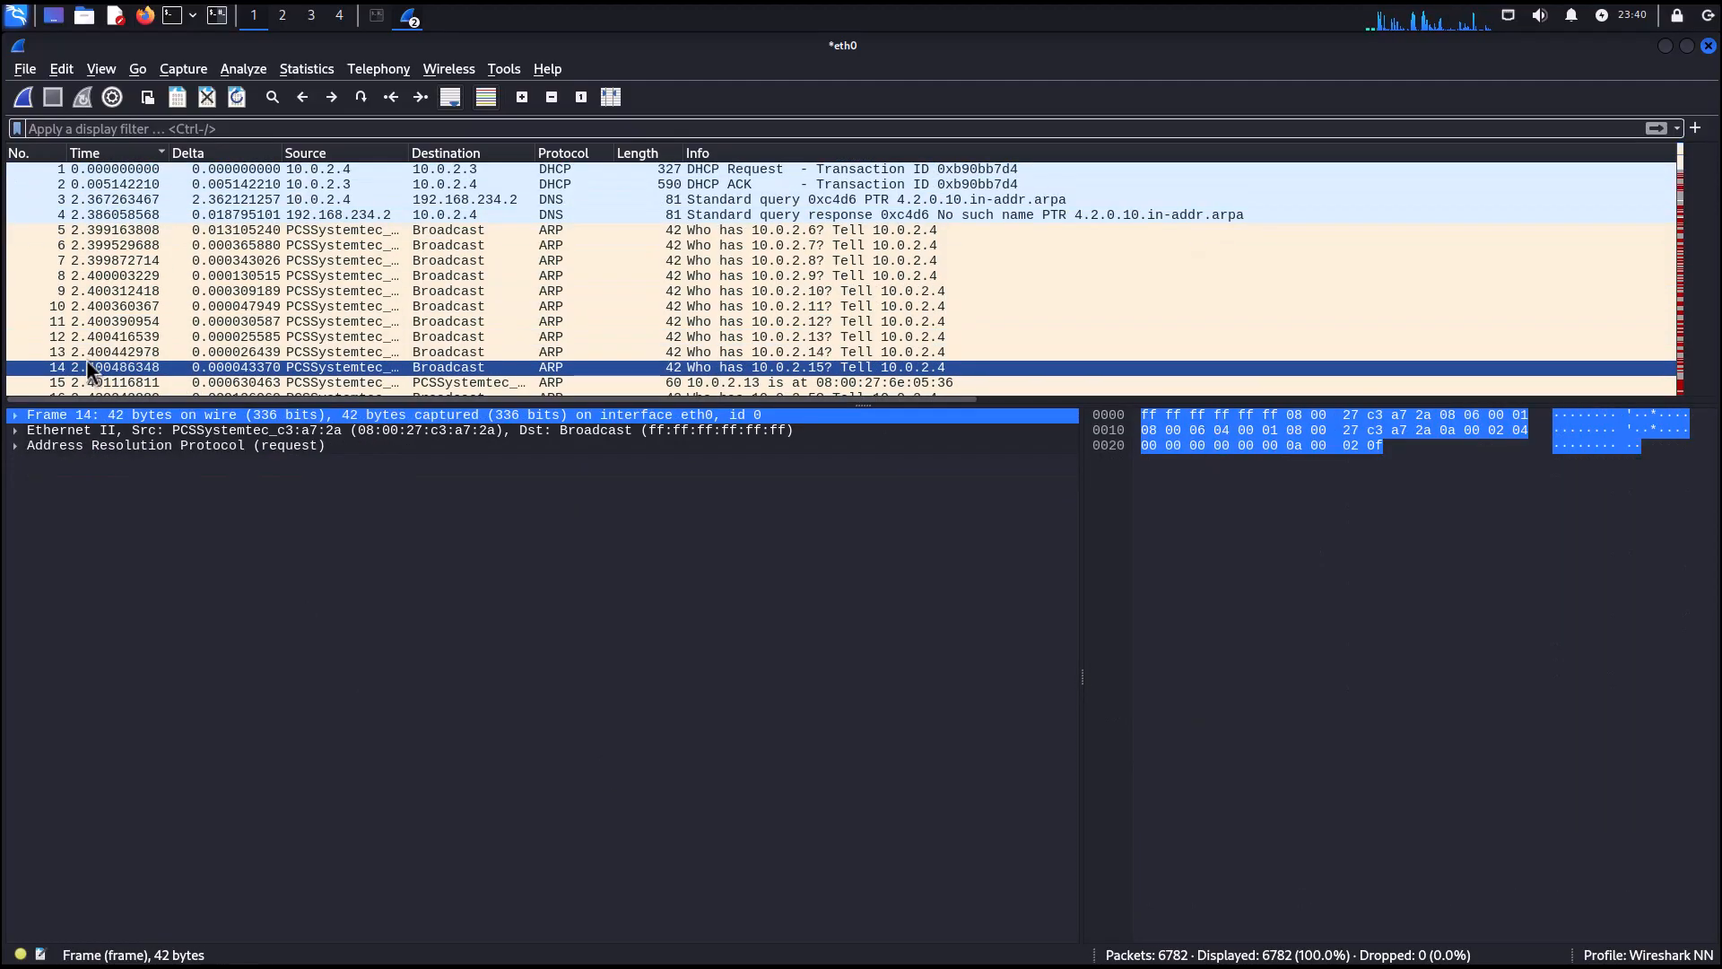
{"action": "left_click", "coordinate": [110, 219]}
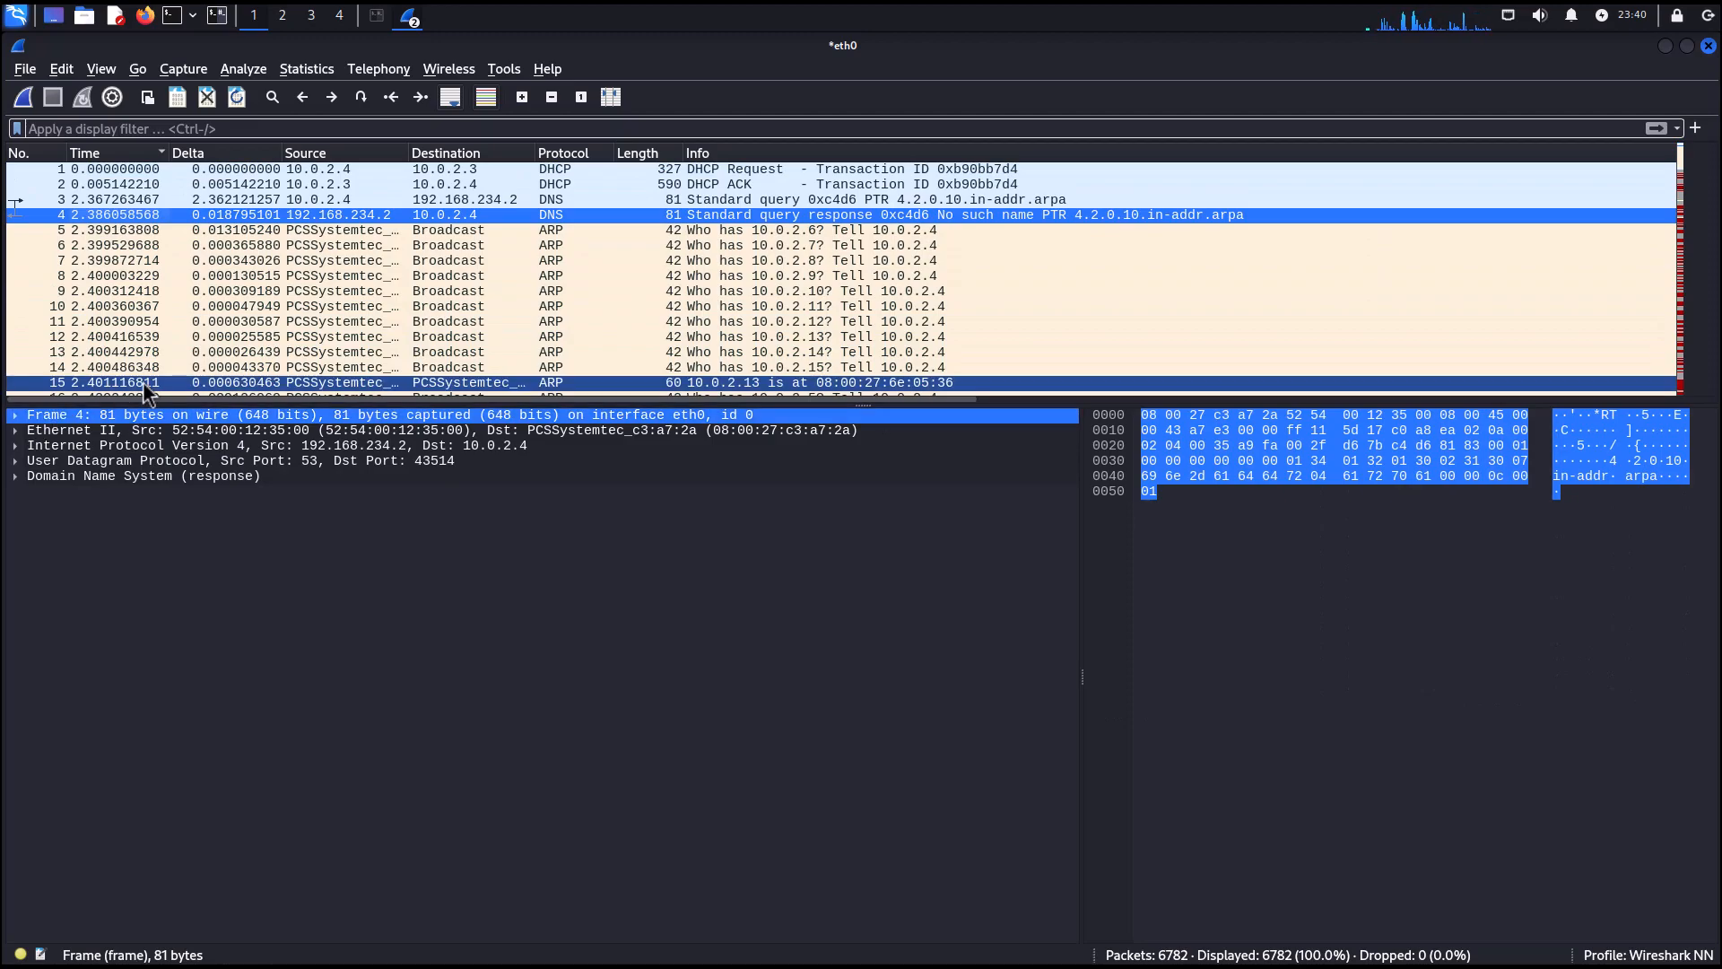
{"action": "left_click", "coordinate": [86, 382]}
{"action": "left_click", "coordinate": [133, 174]}
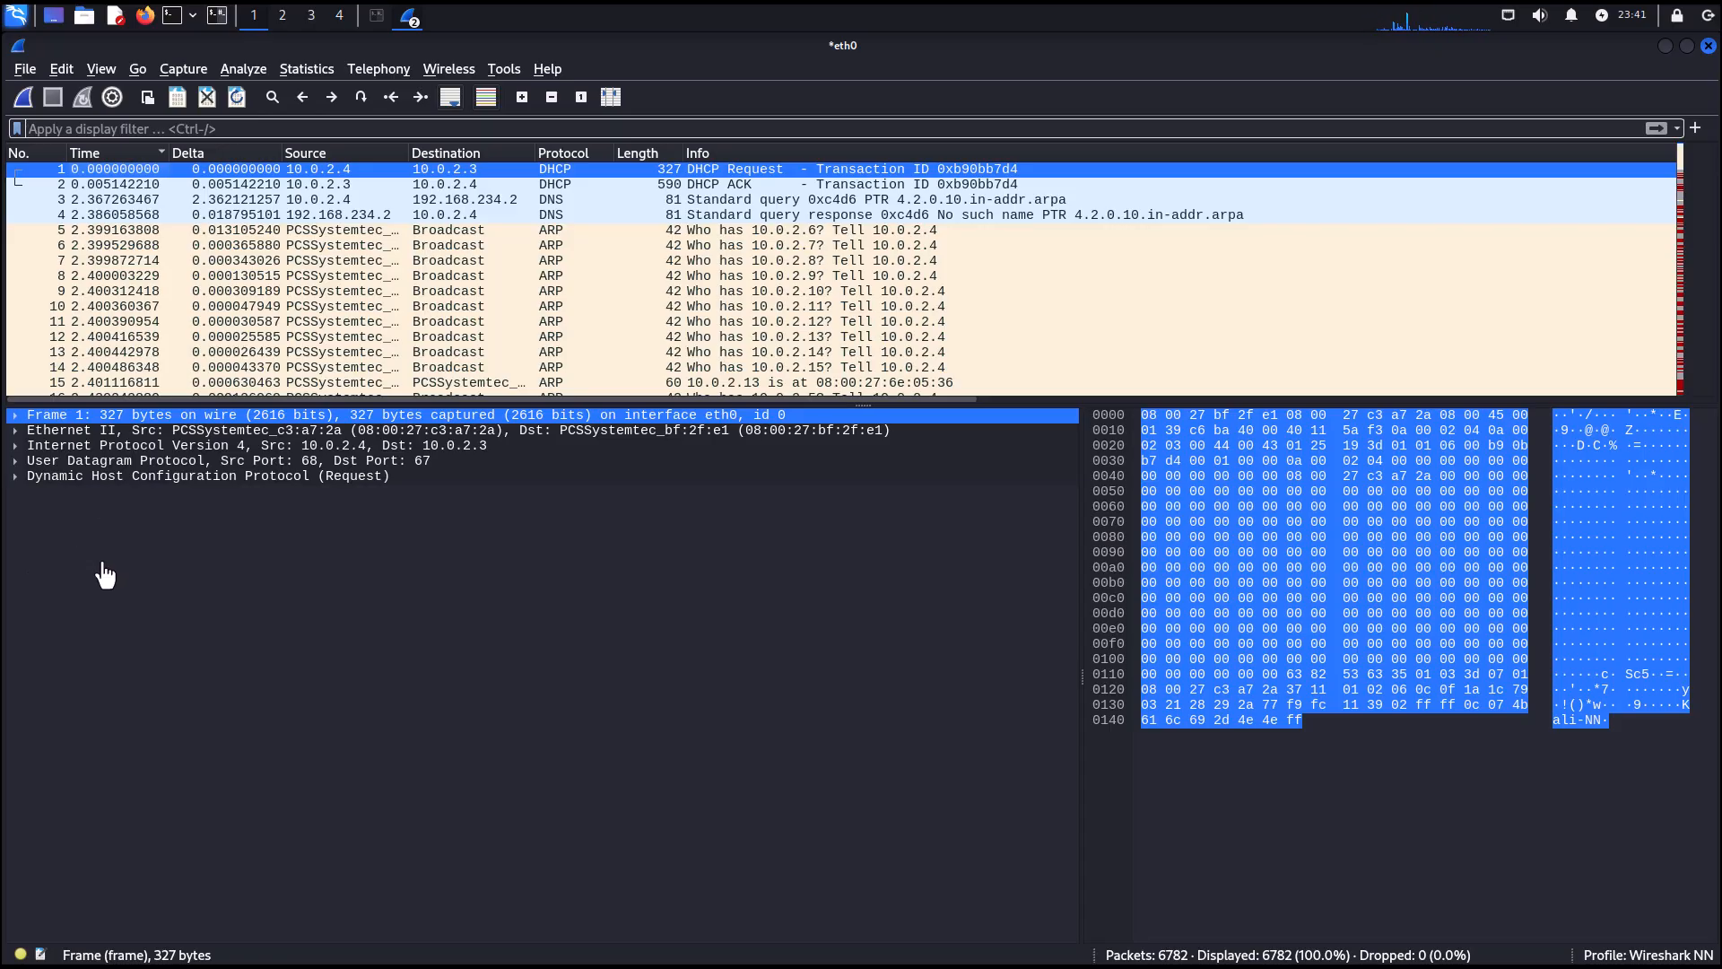
Expand and collapse the Frame section with its Interface id subtree and the Ethernet II section of packet 1.
{"action": "left_click", "coordinate": [16, 415]}
{"action": "left_click", "coordinate": [15, 415]}
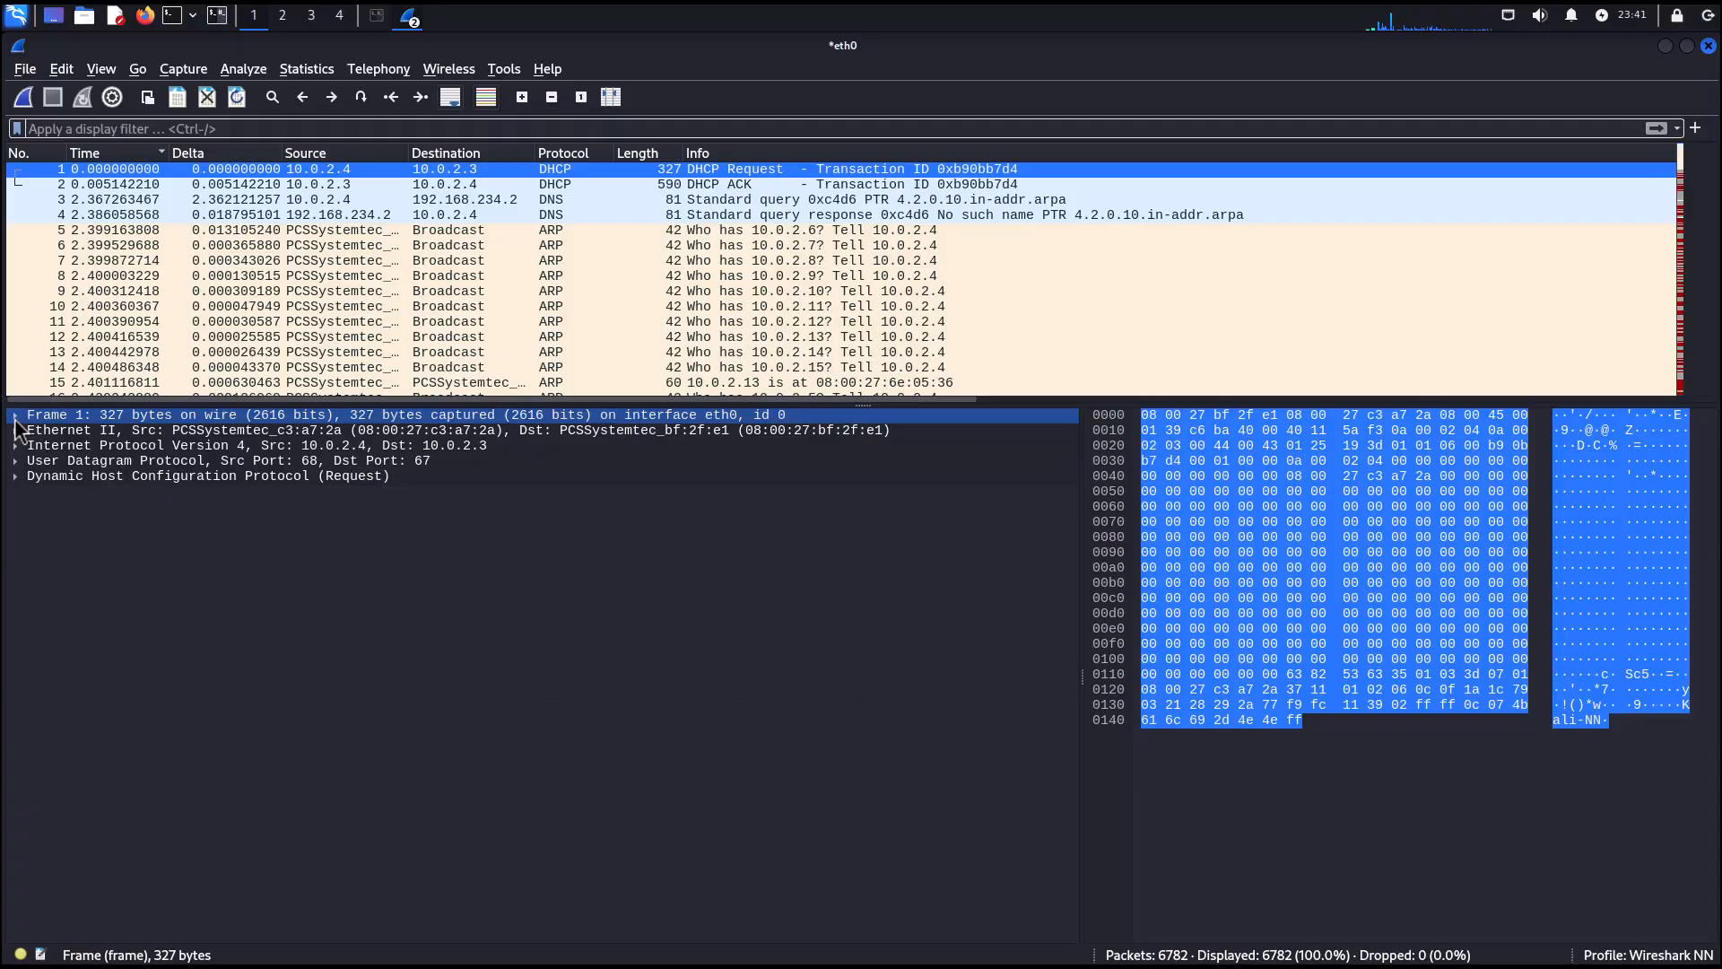
{"action": "left_click", "coordinate": [15, 415]}
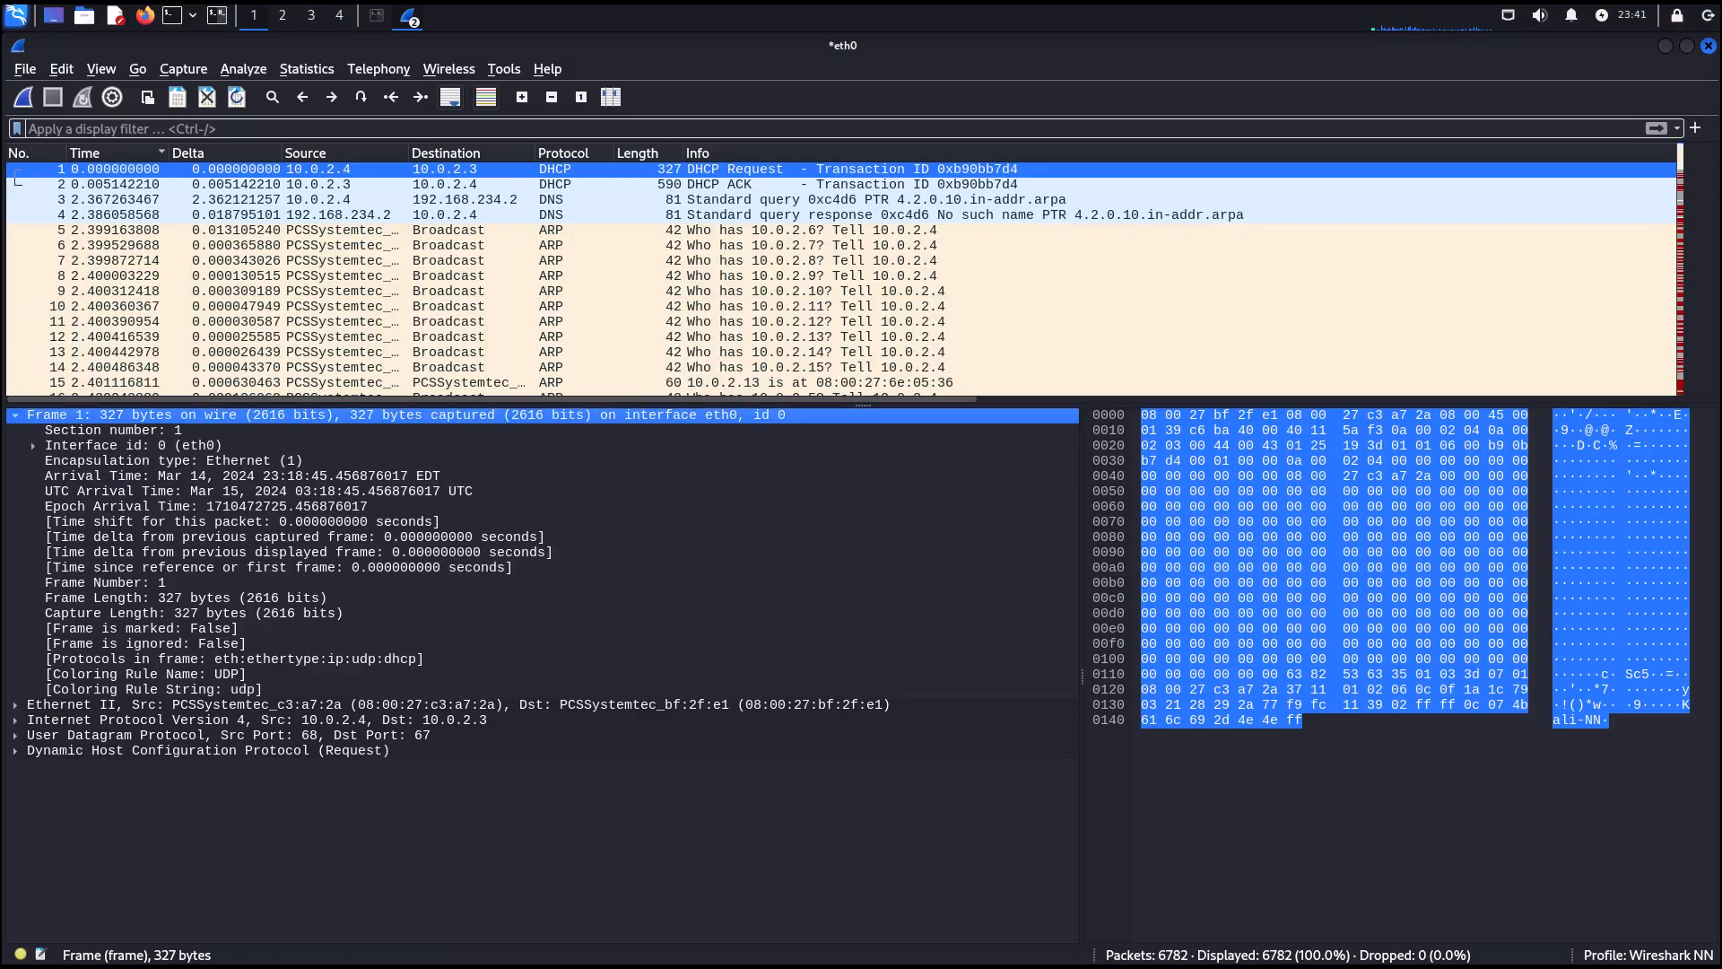
{"action": "left_click", "coordinate": [33, 446]}
{"action": "left_click", "coordinate": [33, 446]}
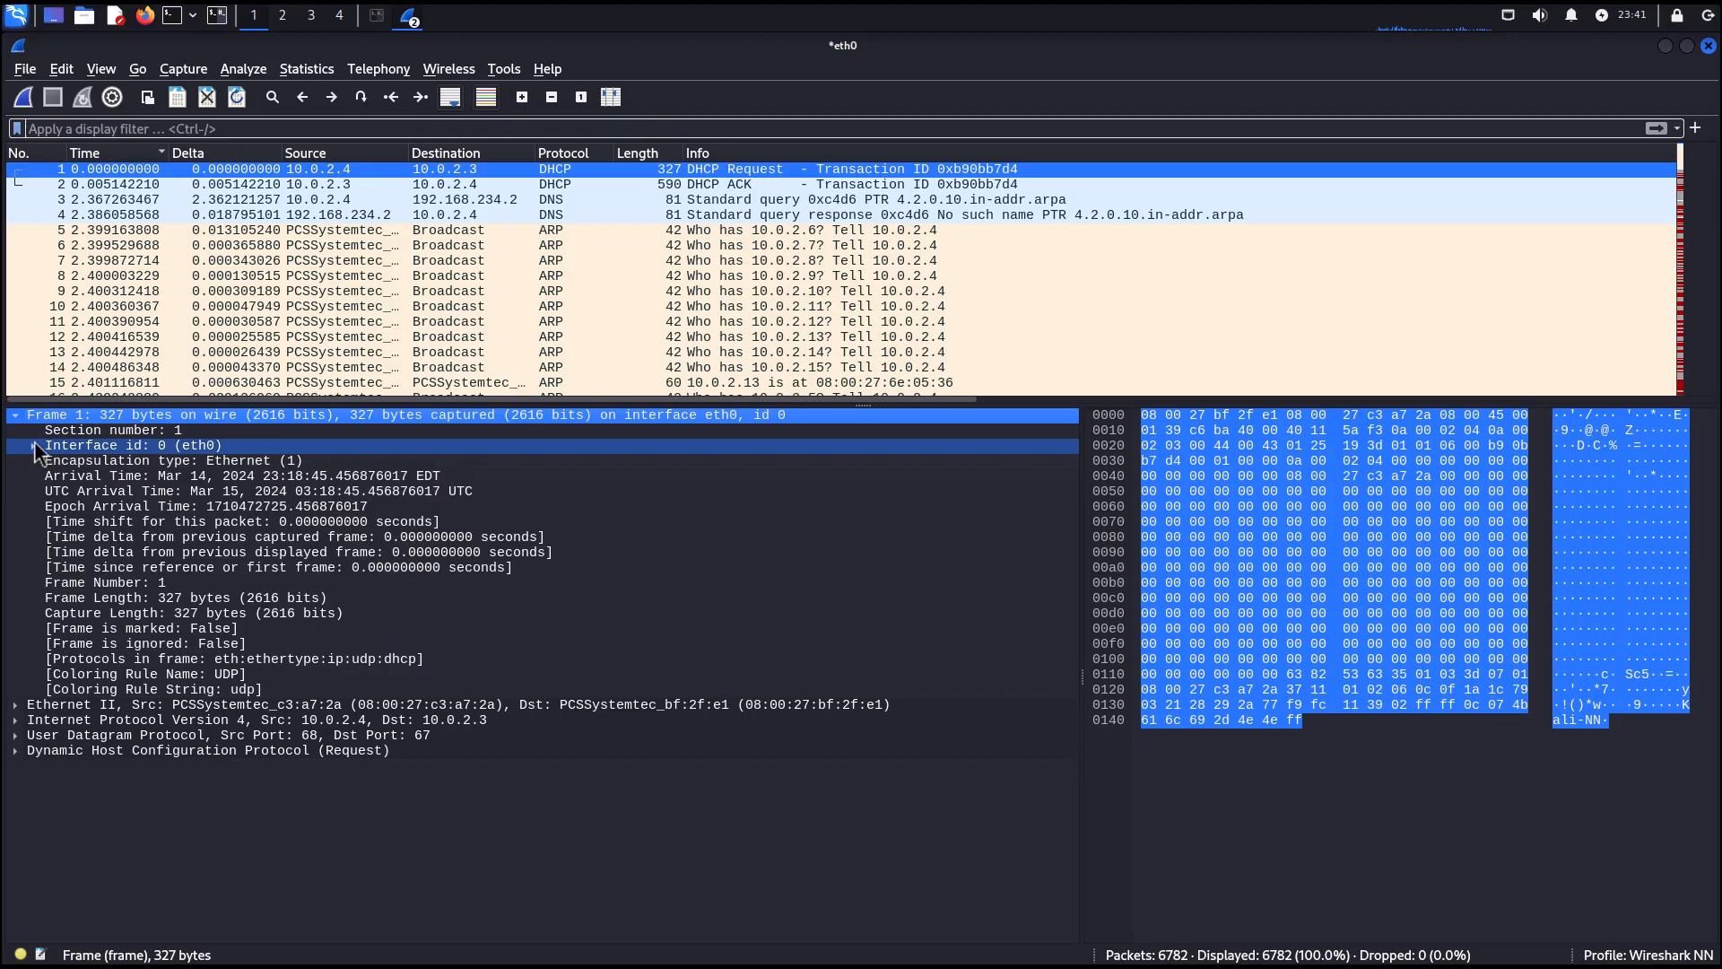
{"action": "left_click", "coordinate": [15, 415]}
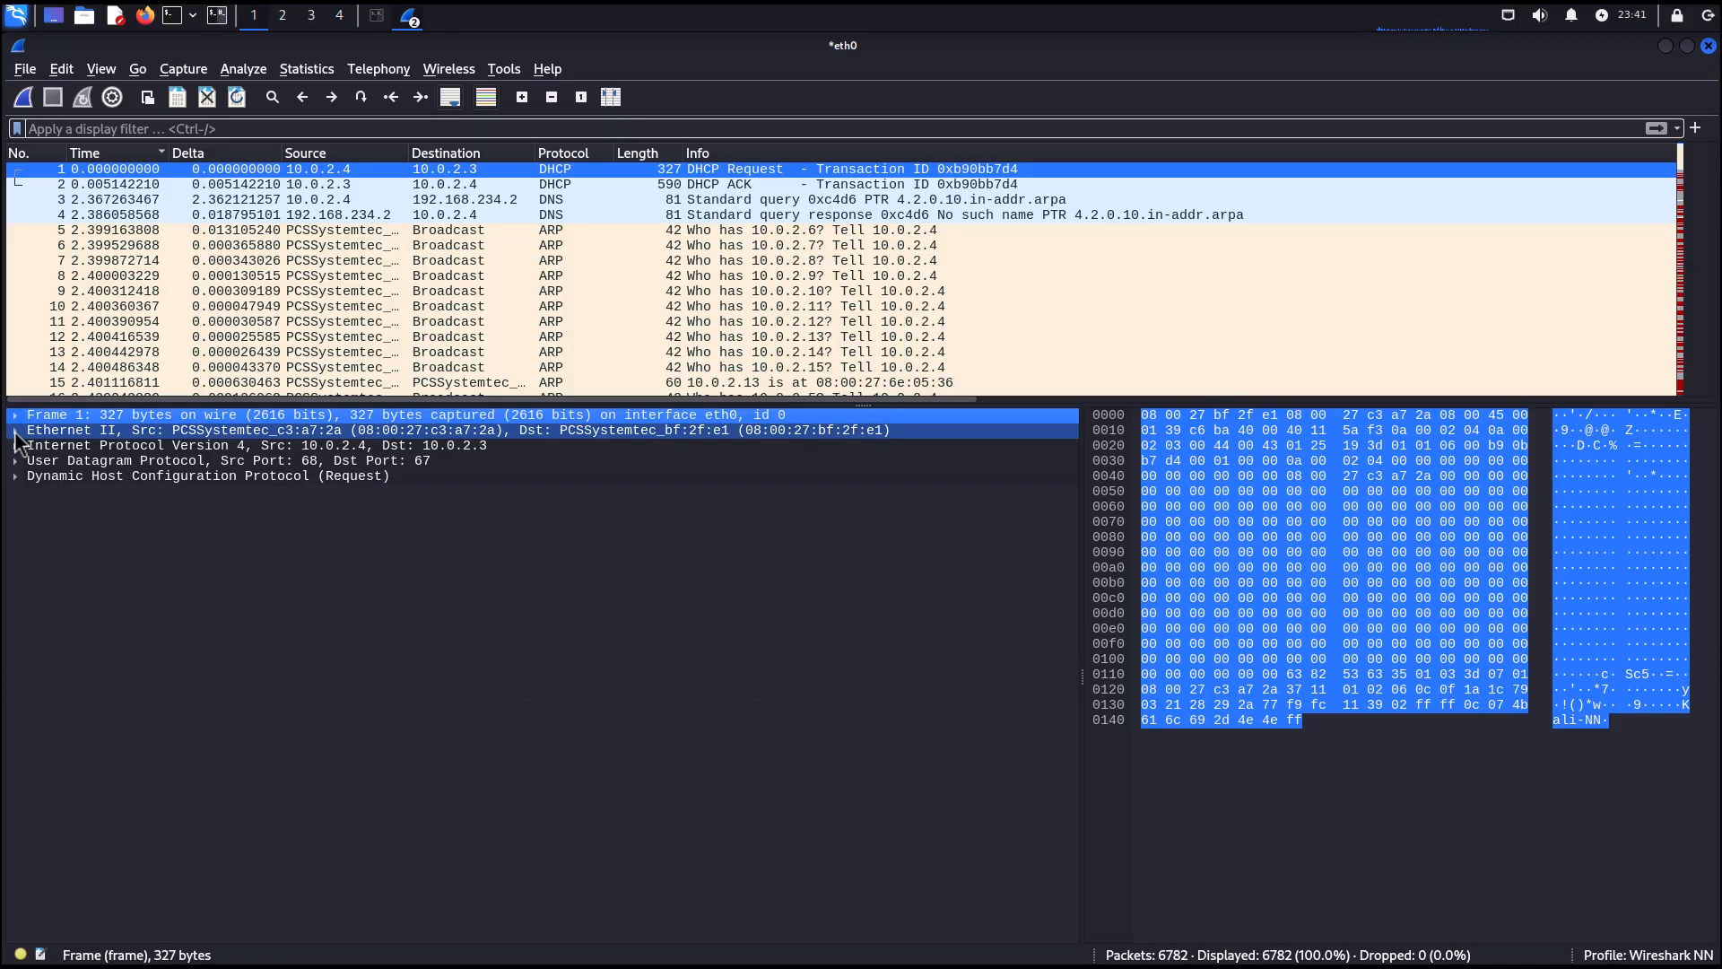
{"action": "left_click", "coordinate": [15, 431]}
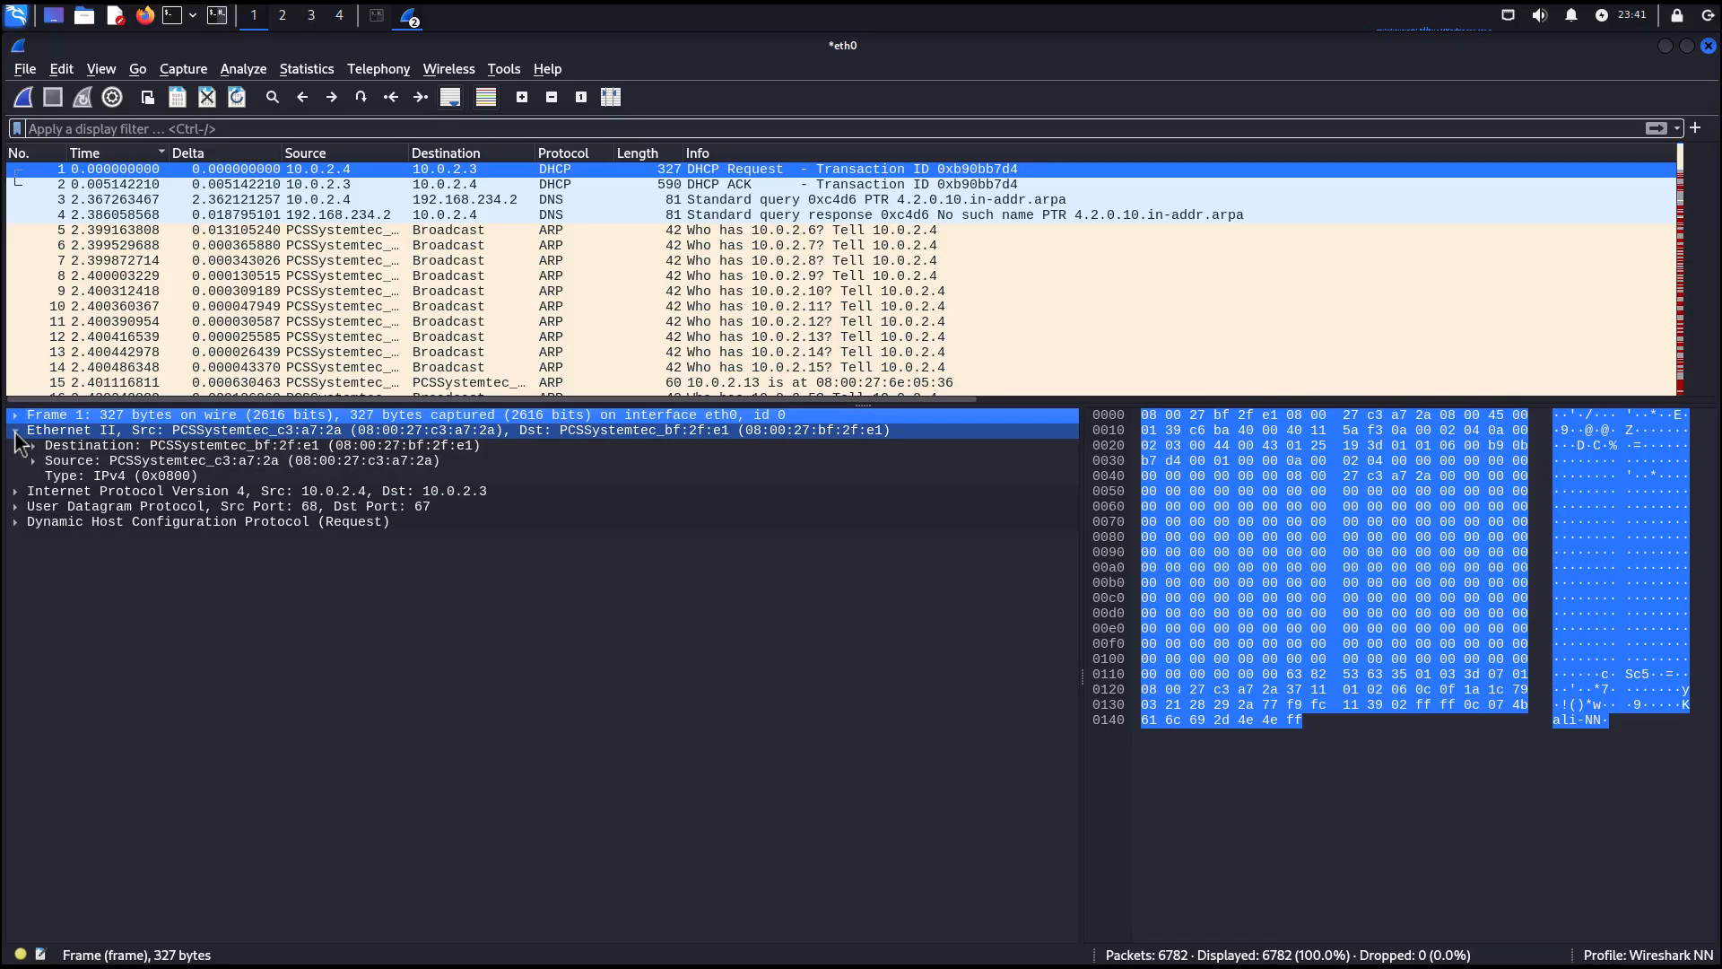
{"action": "left_click", "coordinate": [15, 430]}
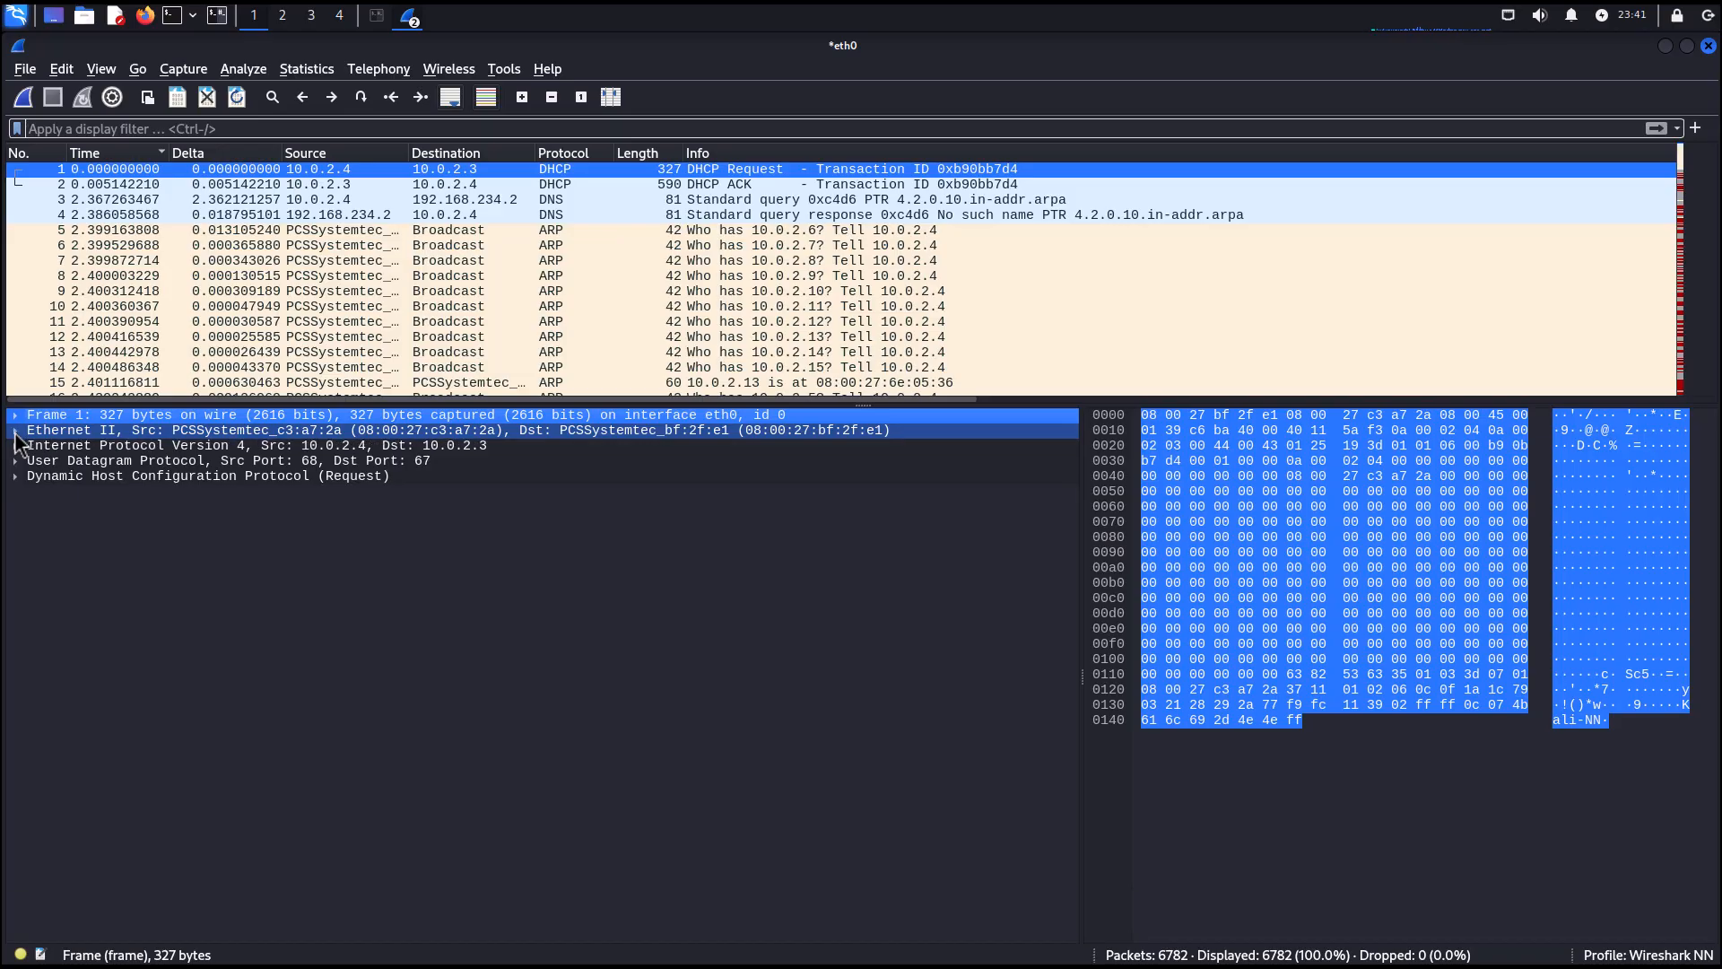
Expand and collapse the IPv4, UDP and DHCP sections of packet 1's details in turn.
{"action": "left_click", "coordinate": [20, 447]}
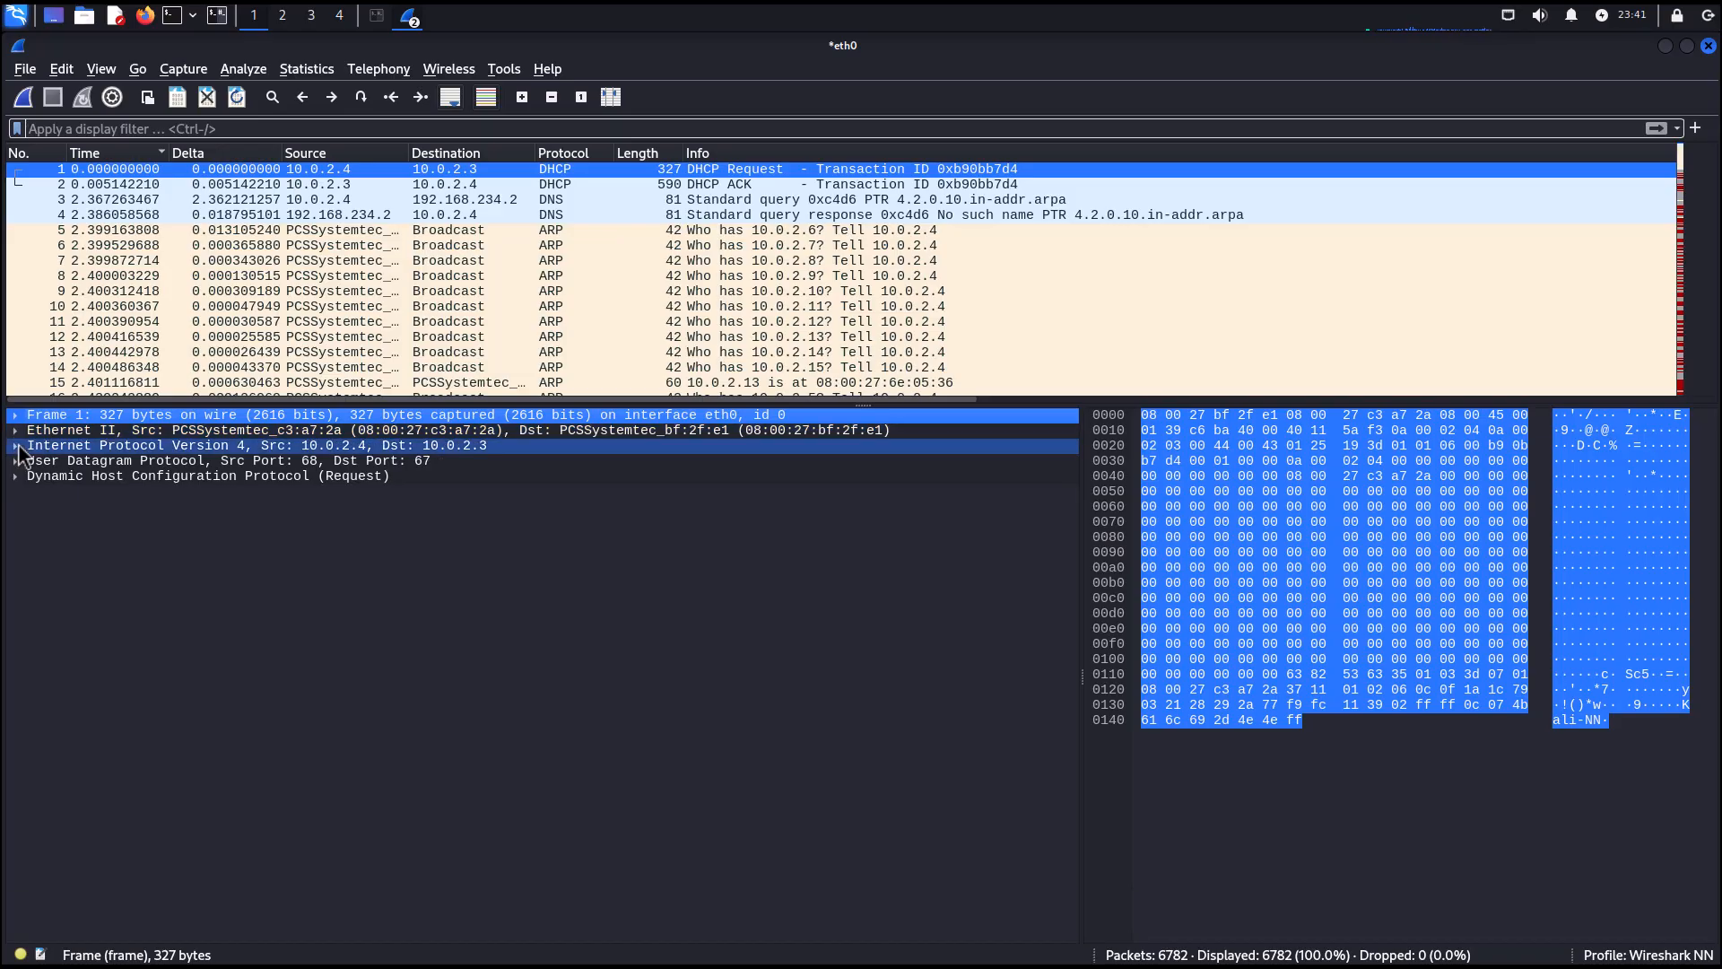
{"action": "left_click", "coordinate": [17, 449]}
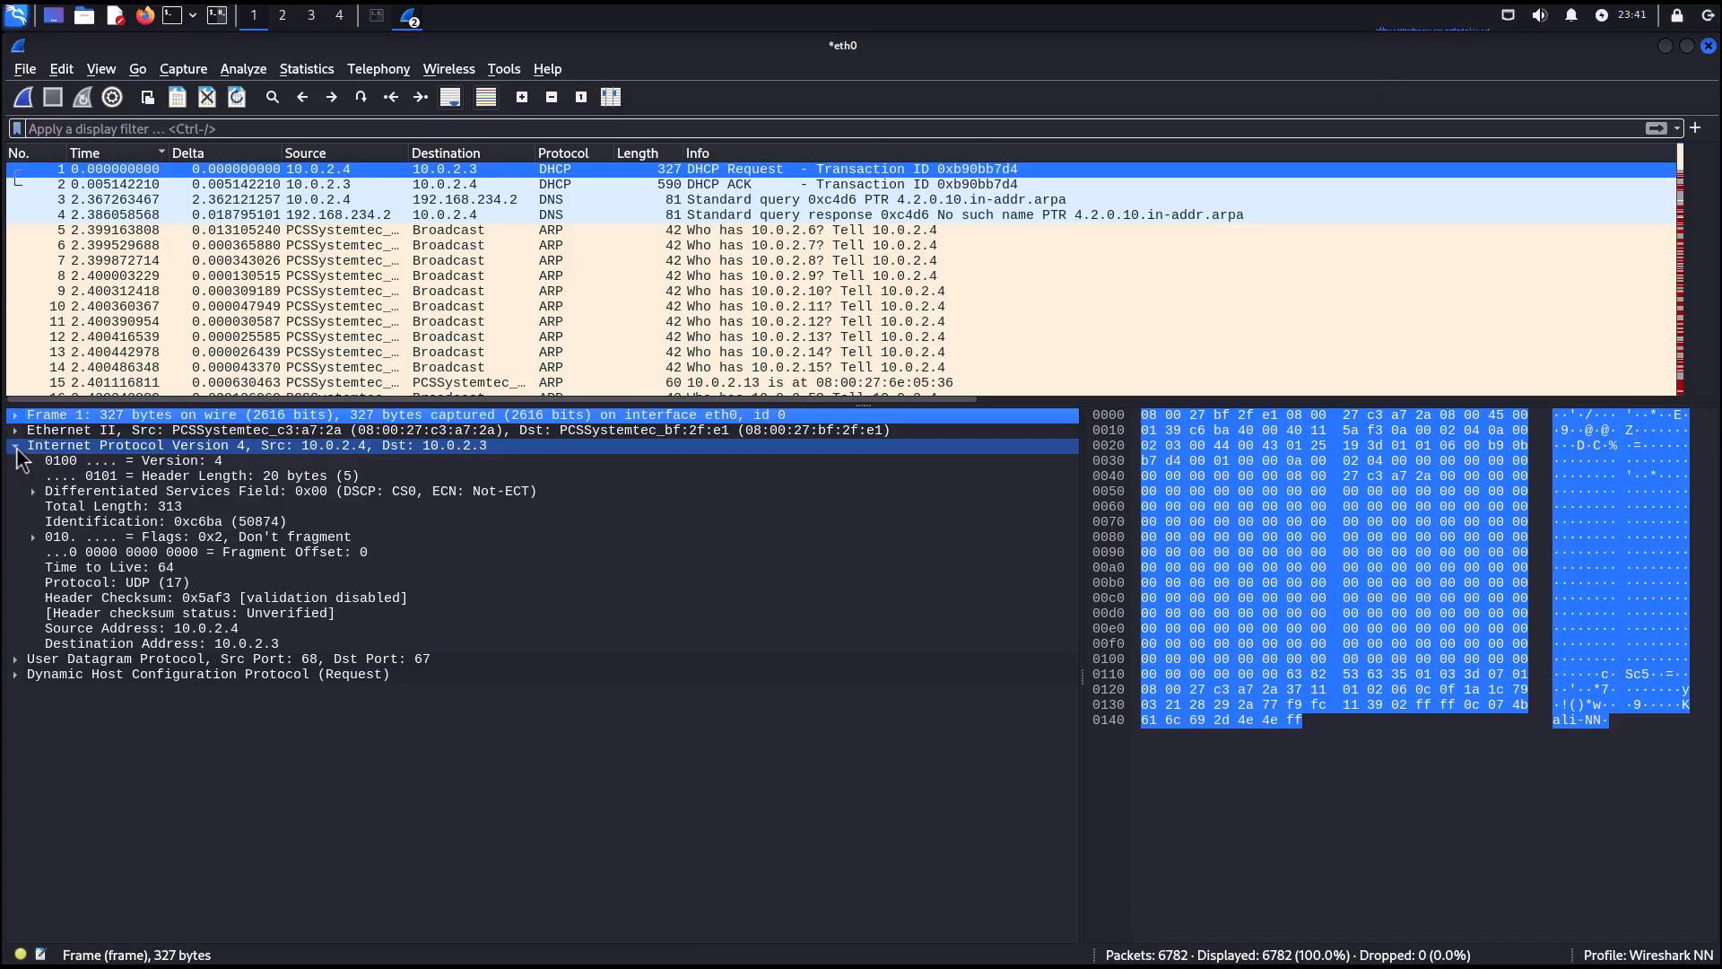
{"action": "left_click", "coordinate": [16, 447]}
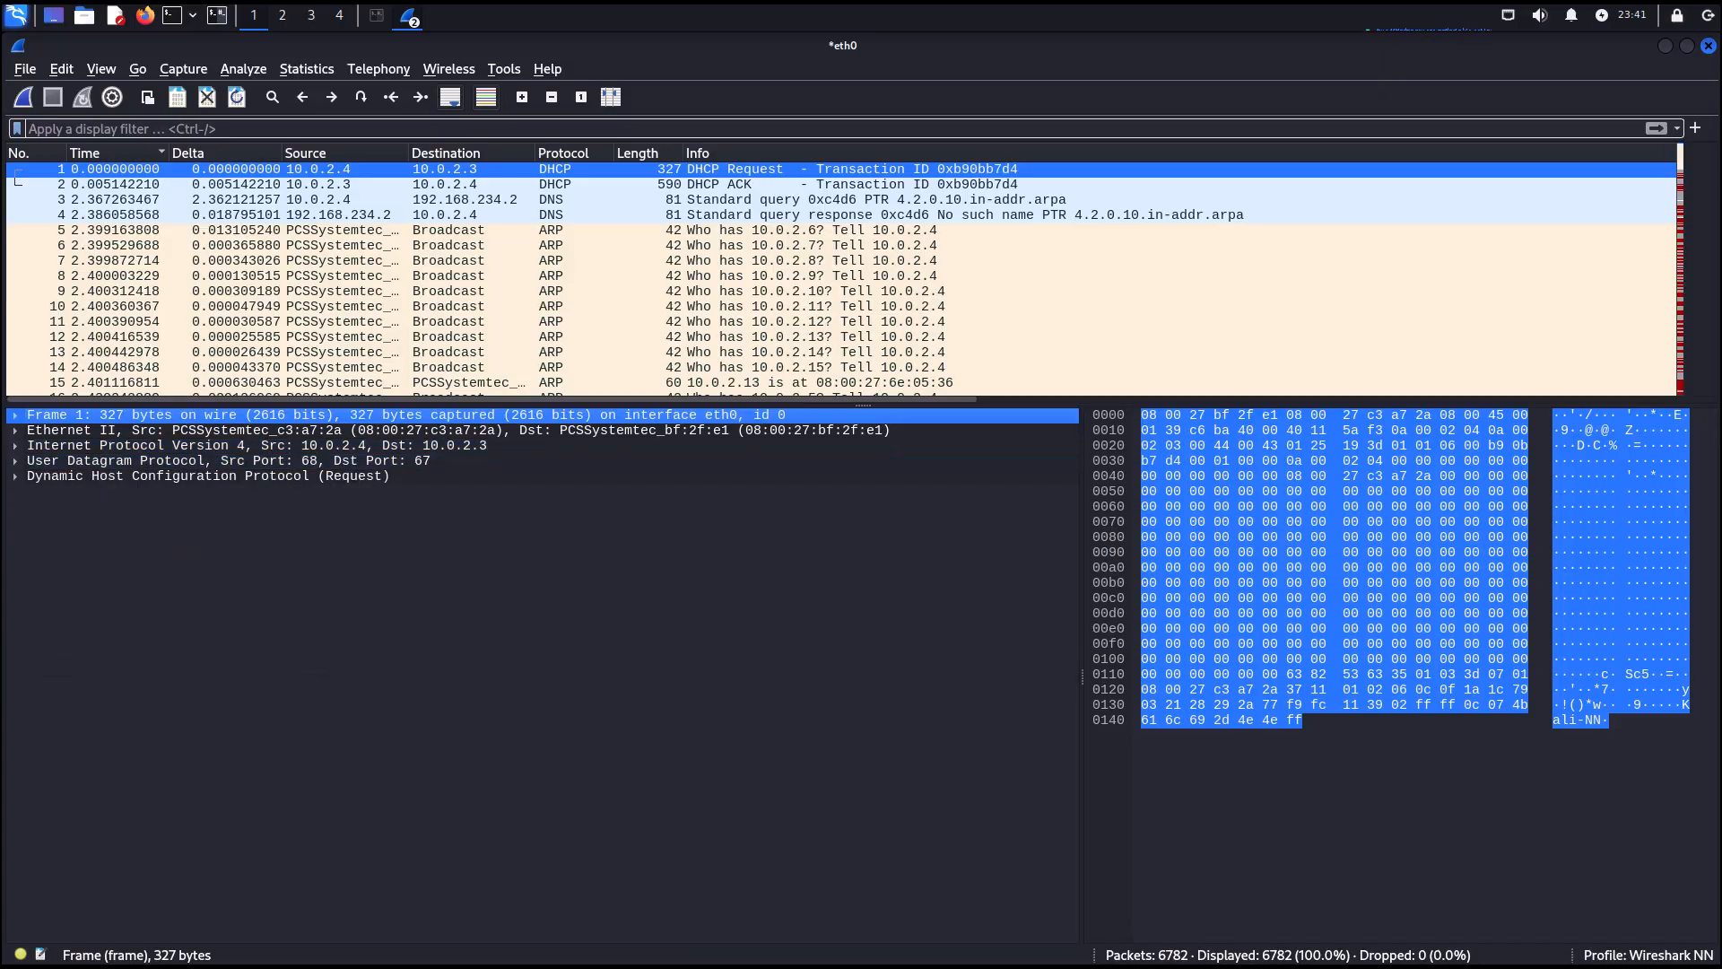
{"action": "left_click", "coordinate": [17, 461]}
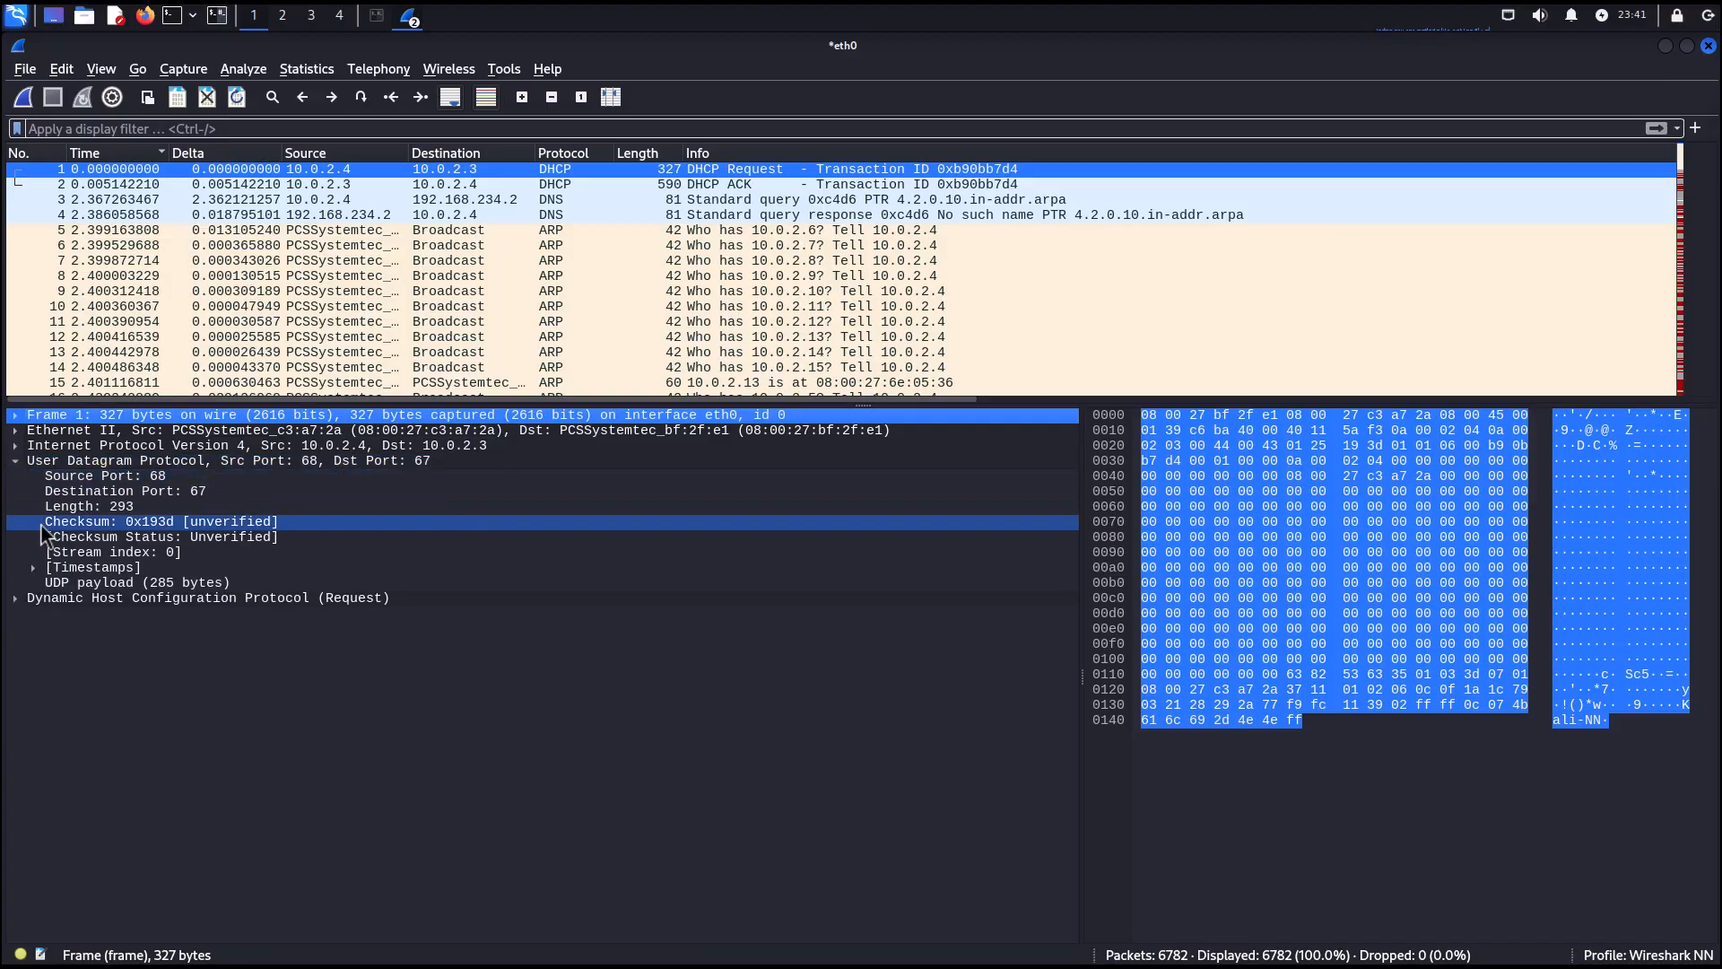
{"action": "left_click", "coordinate": [17, 462]}
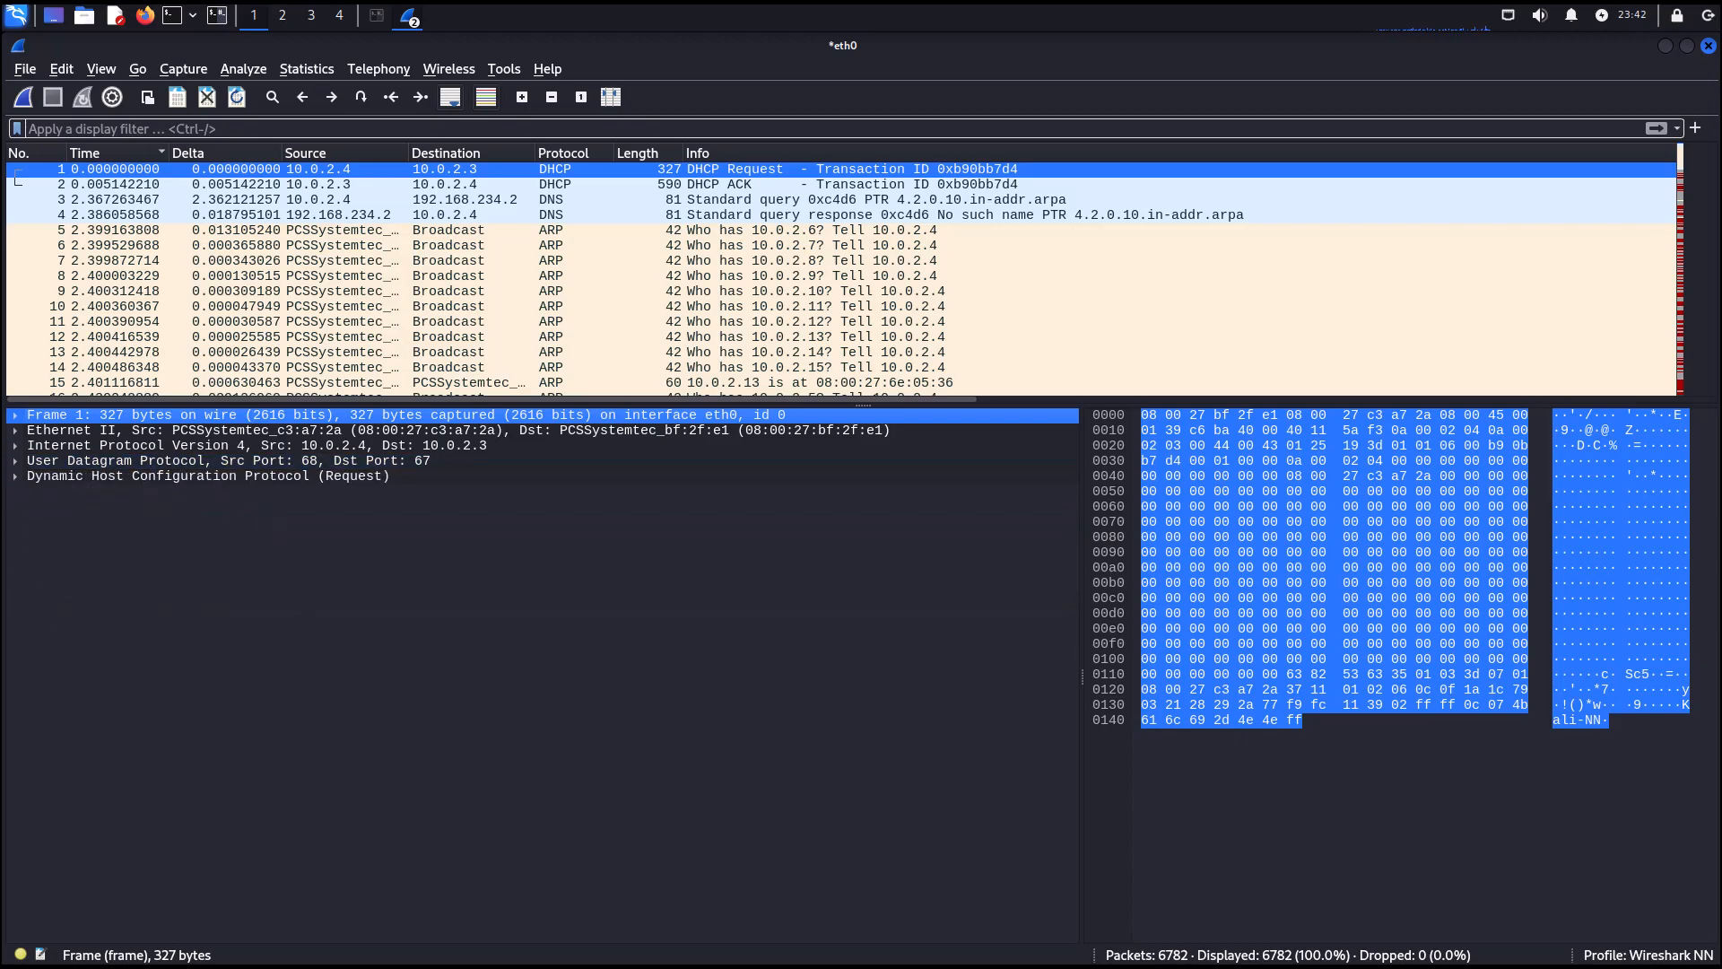
{"action": "left_click", "coordinate": [16, 476]}
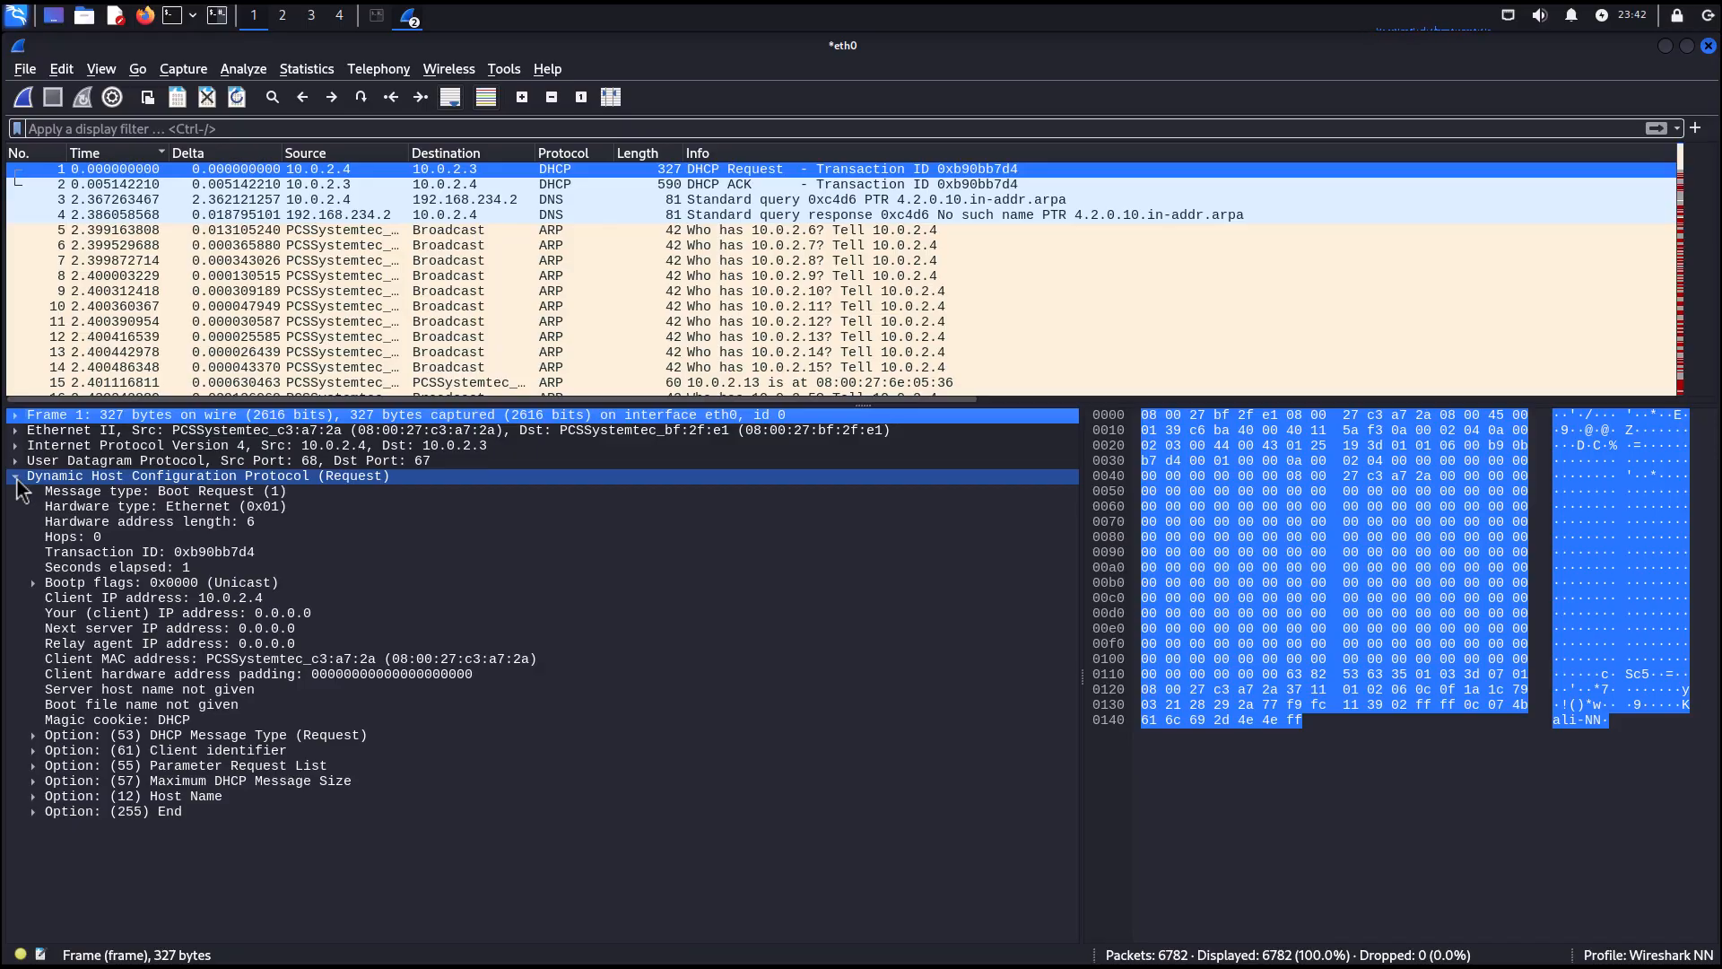
{"action": "left_click", "coordinate": [16, 476]}
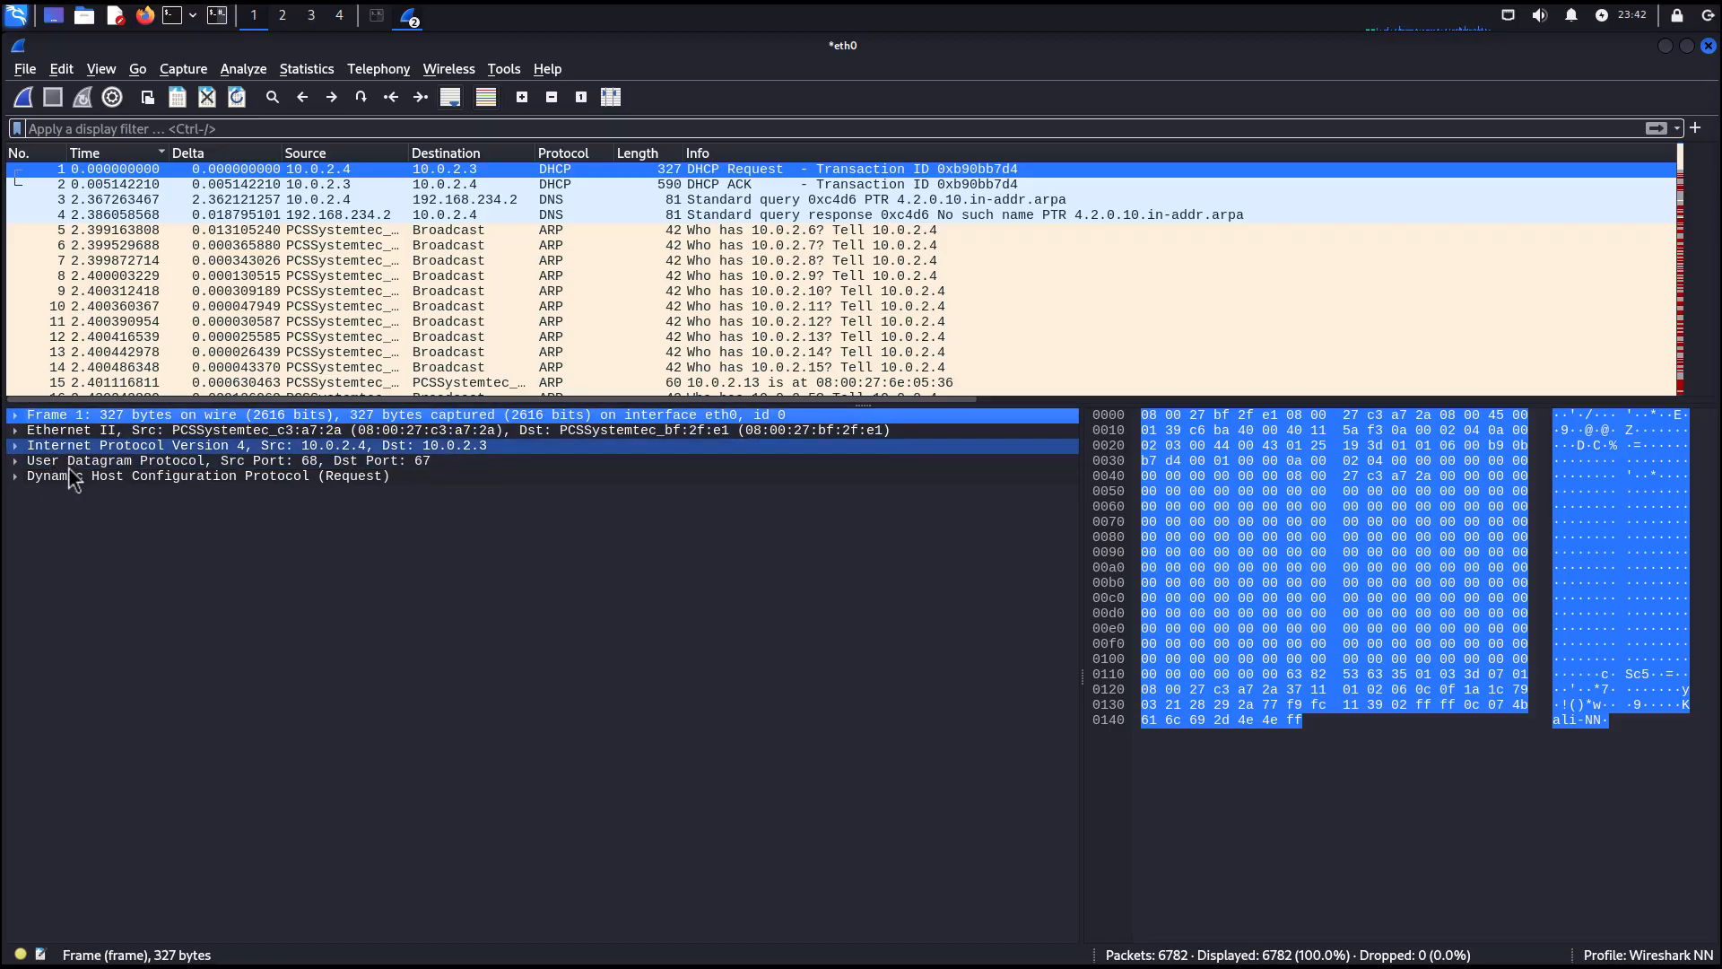
Select packet 6, scroll to TCP packet 35, return to packet 1 and enlarge the packet list pane again.
{"action": "left_click", "coordinate": [128, 248]}
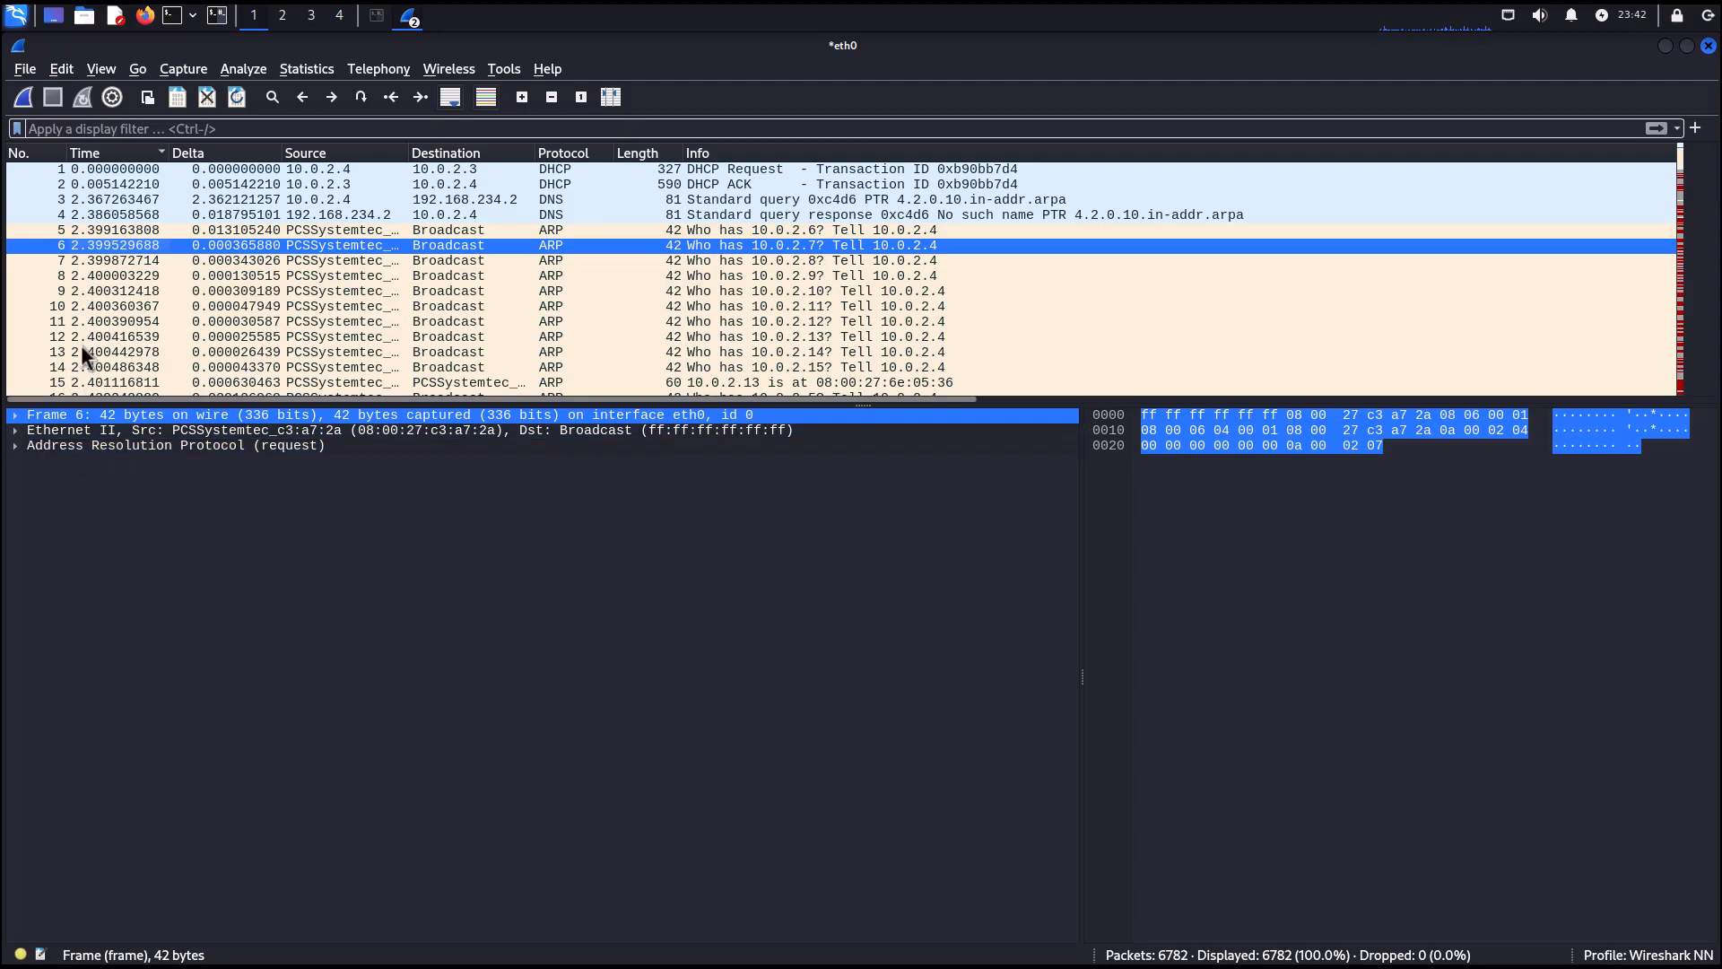
{"action": "scroll", "coordinate": [106, 341], "scroll_direction": "down", "scroll_amount": 9}
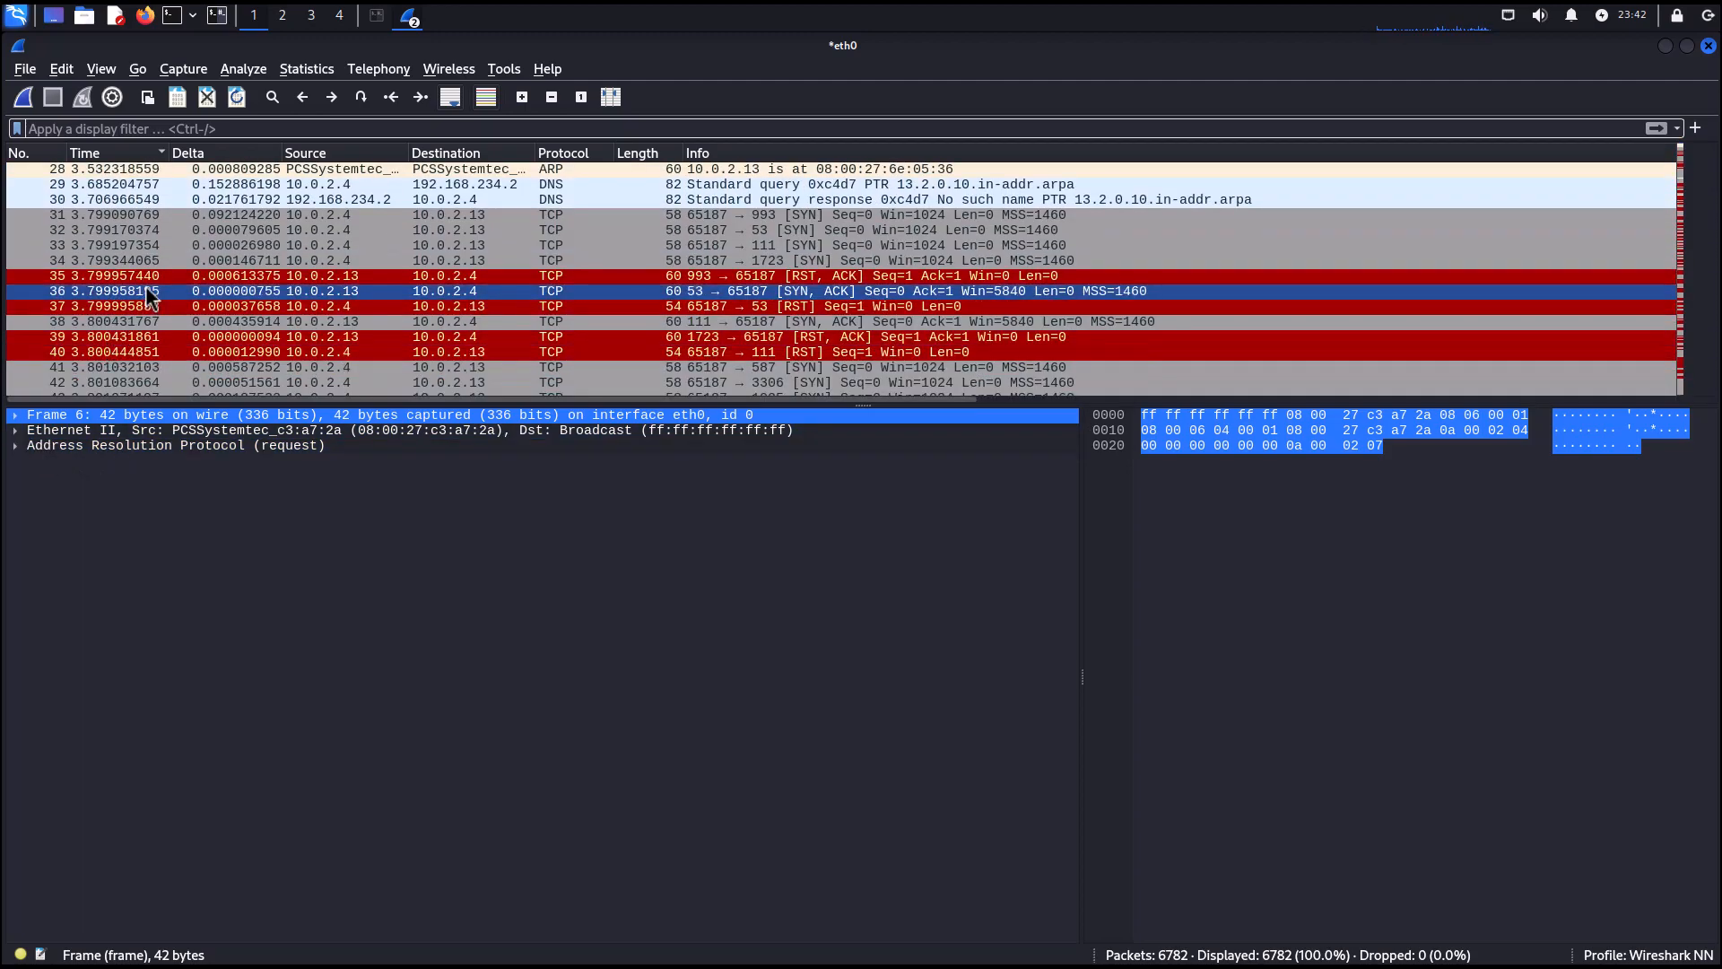
{"action": "left_click", "coordinate": [145, 279]}
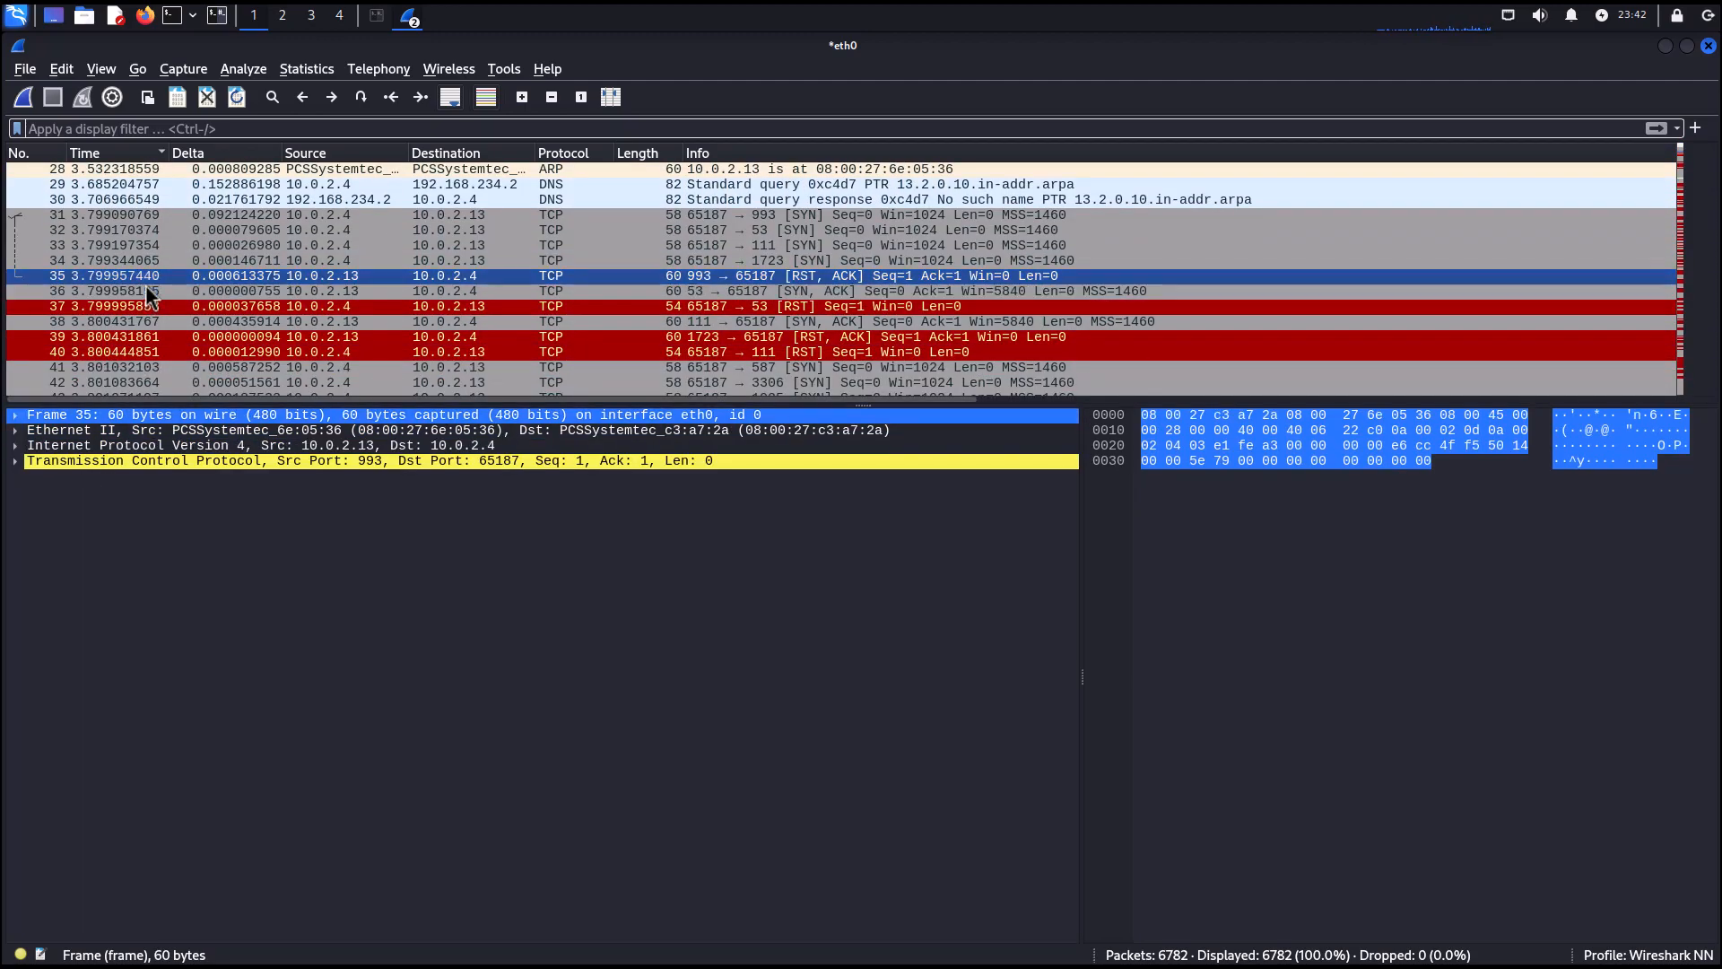
{"action": "scroll", "coordinate": [148, 287], "scroll_direction": "down", "scroll_amount": 1}
{"action": "scroll", "coordinate": [145, 284], "scroll_direction": "up", "scroll_amount": 10}
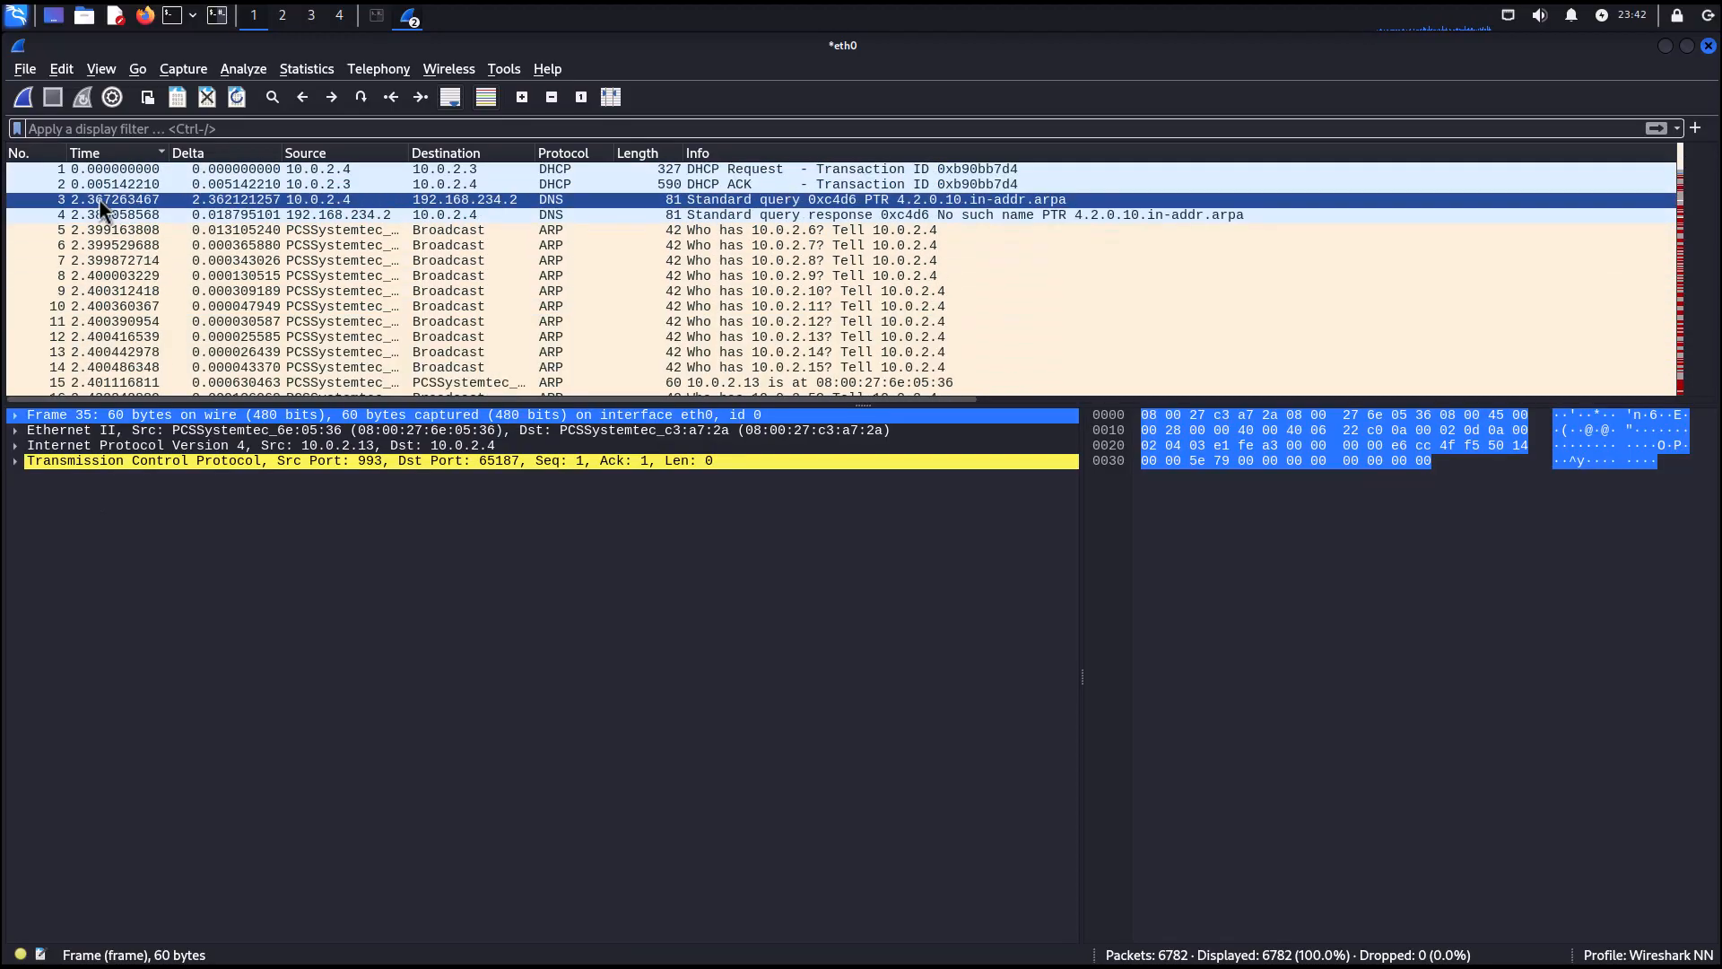
{"action": "left_click", "coordinate": [84, 169]}
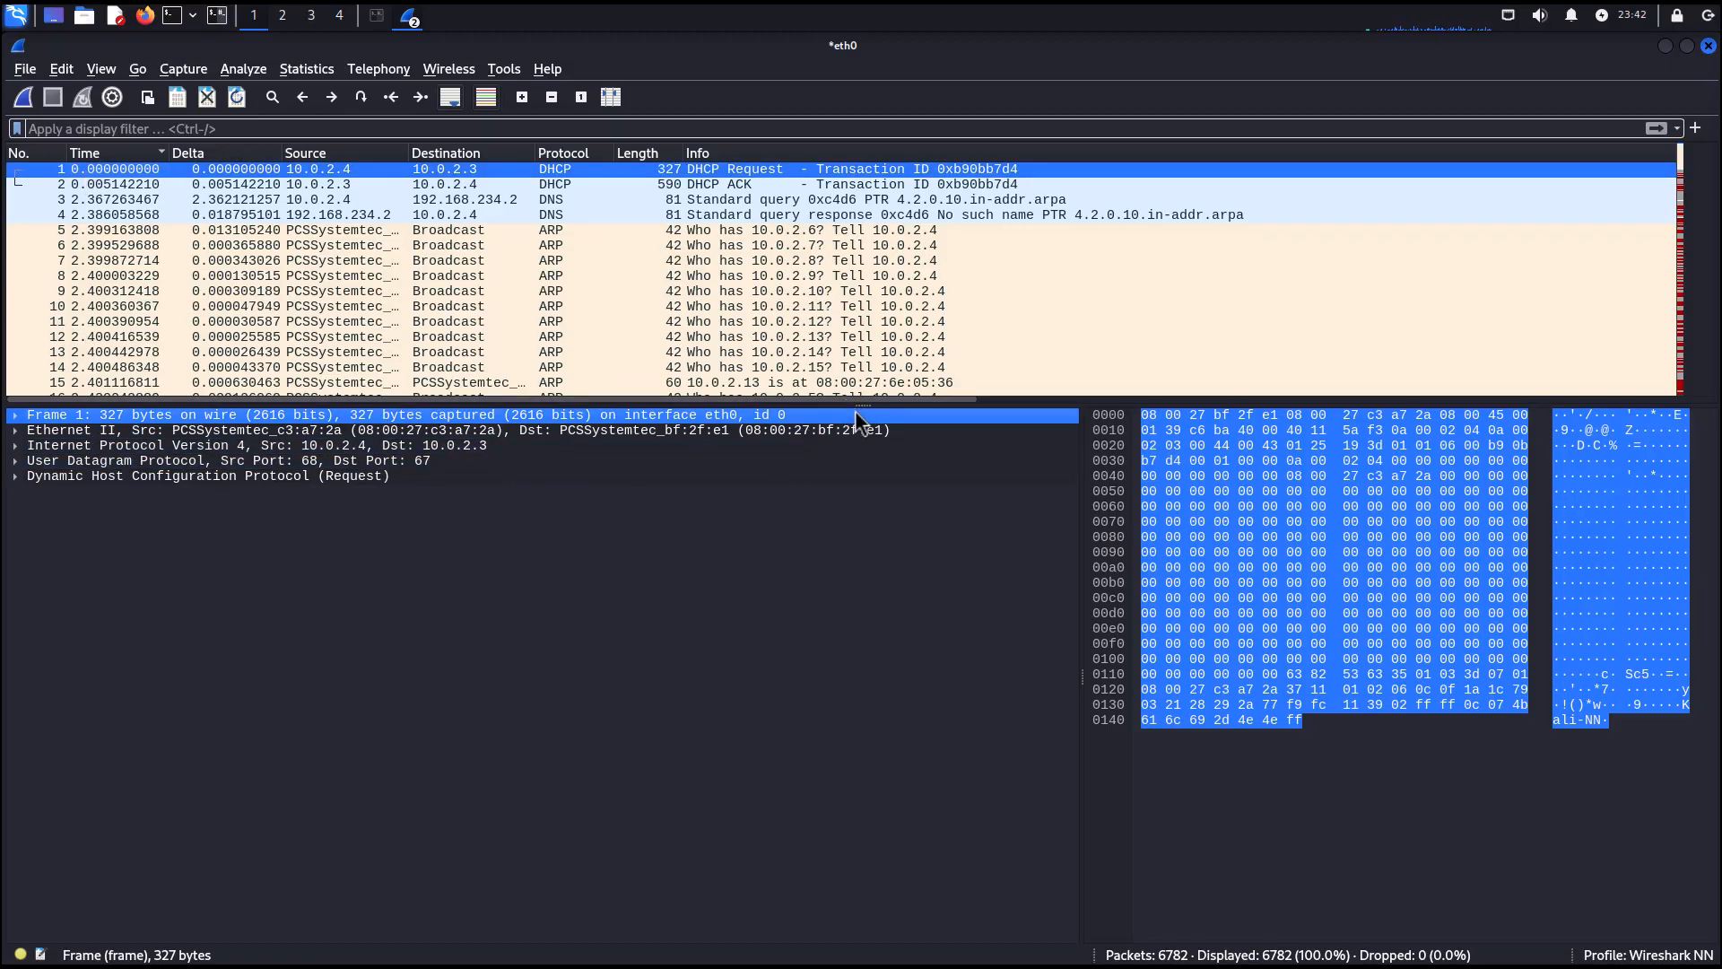
{"action": "left_click_drag", "start_coordinate": [853, 405], "coordinate": [825, 556]}
{"action": "left_click", "coordinate": [618, 798]}
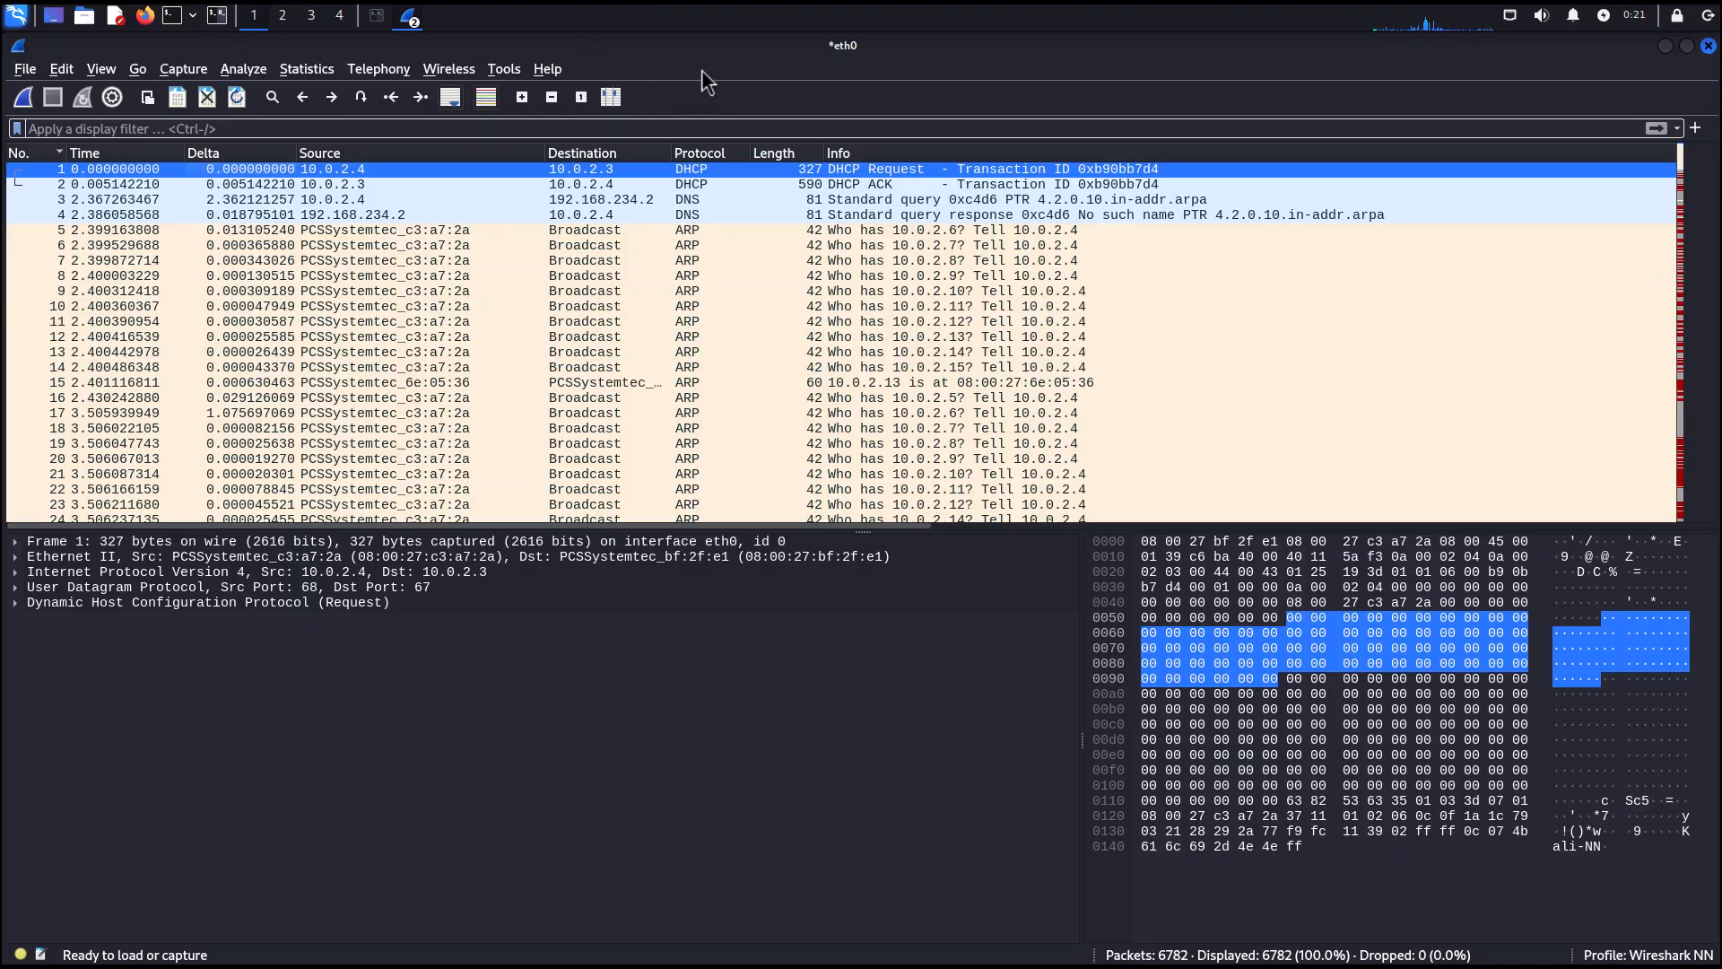
Open the Find Packet bar and set the search type to String.
{"action": "key", "text": "ctrl+f"}
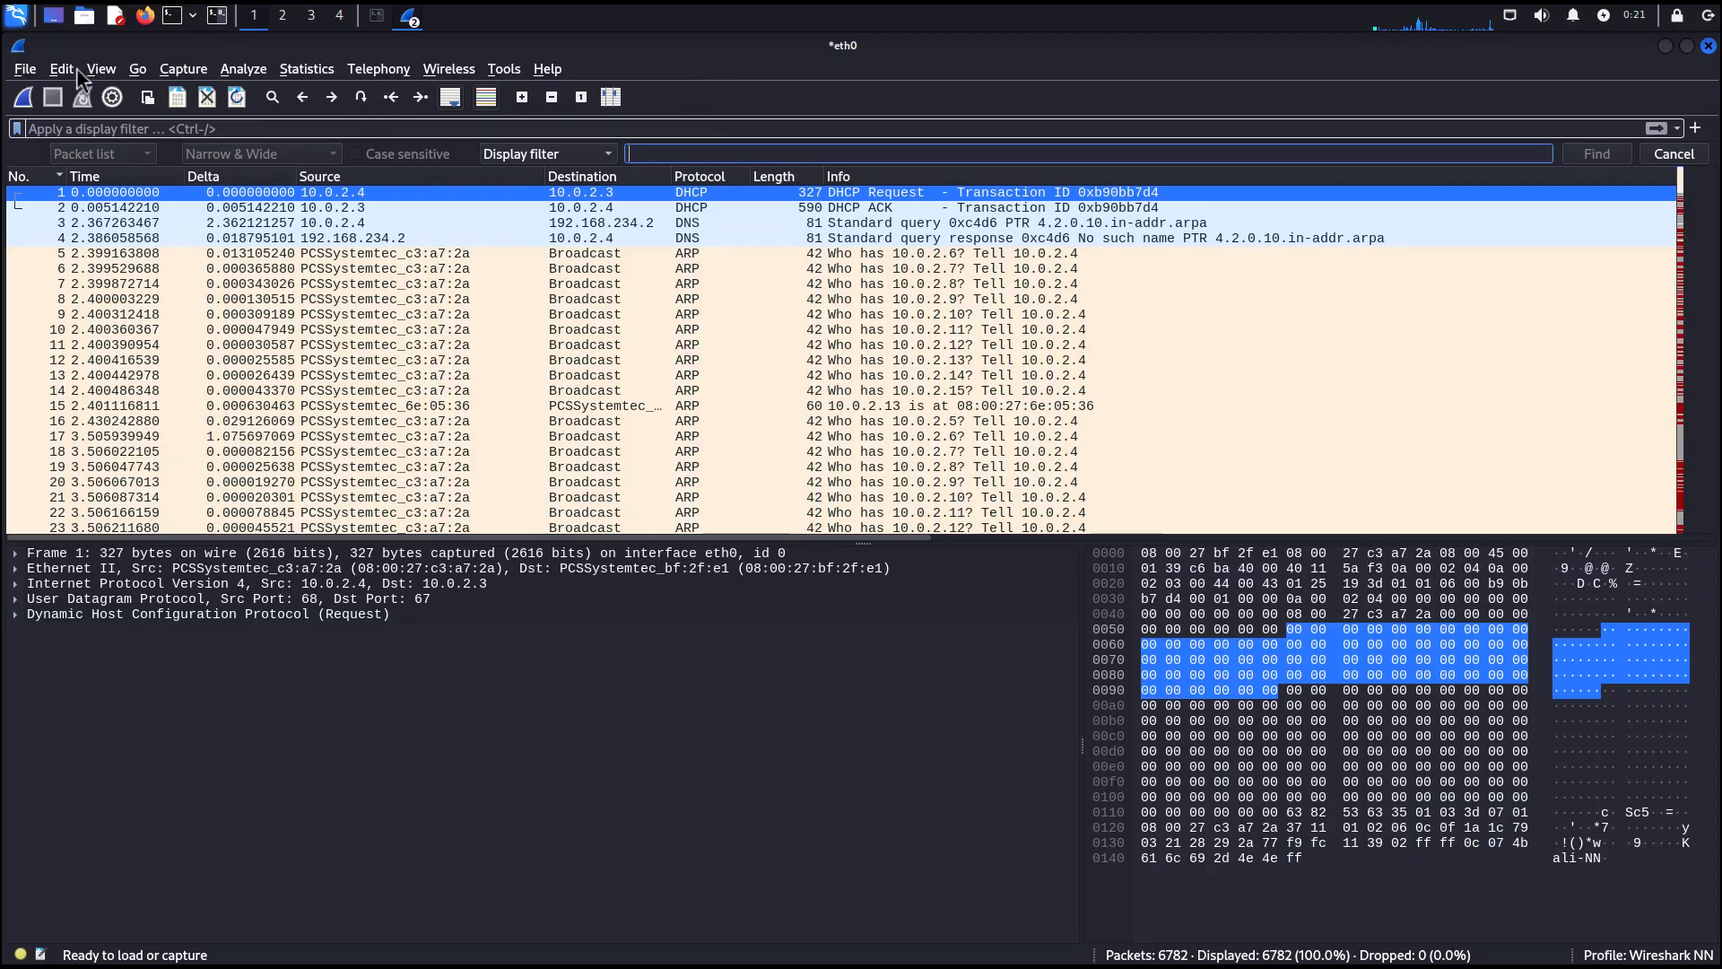
{"action": "left_click", "coordinate": [62, 69]}
{"action": "left_click", "coordinate": [89, 112]}
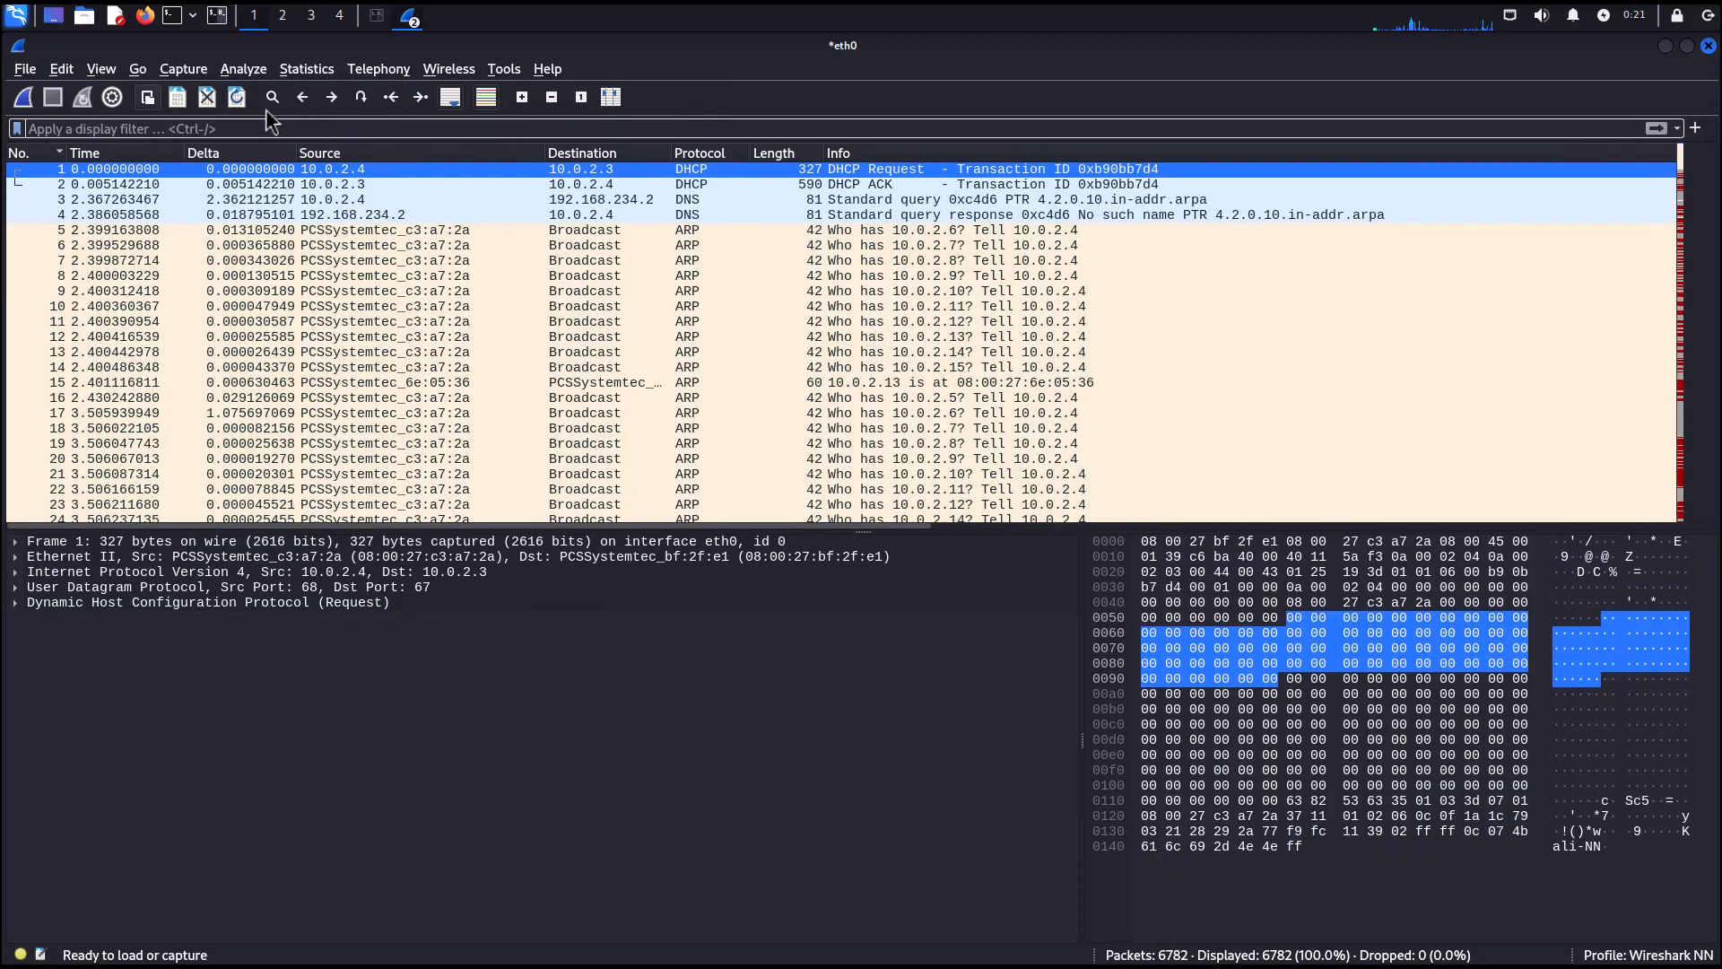
{"action": "key", "text": "ctrl+f"}
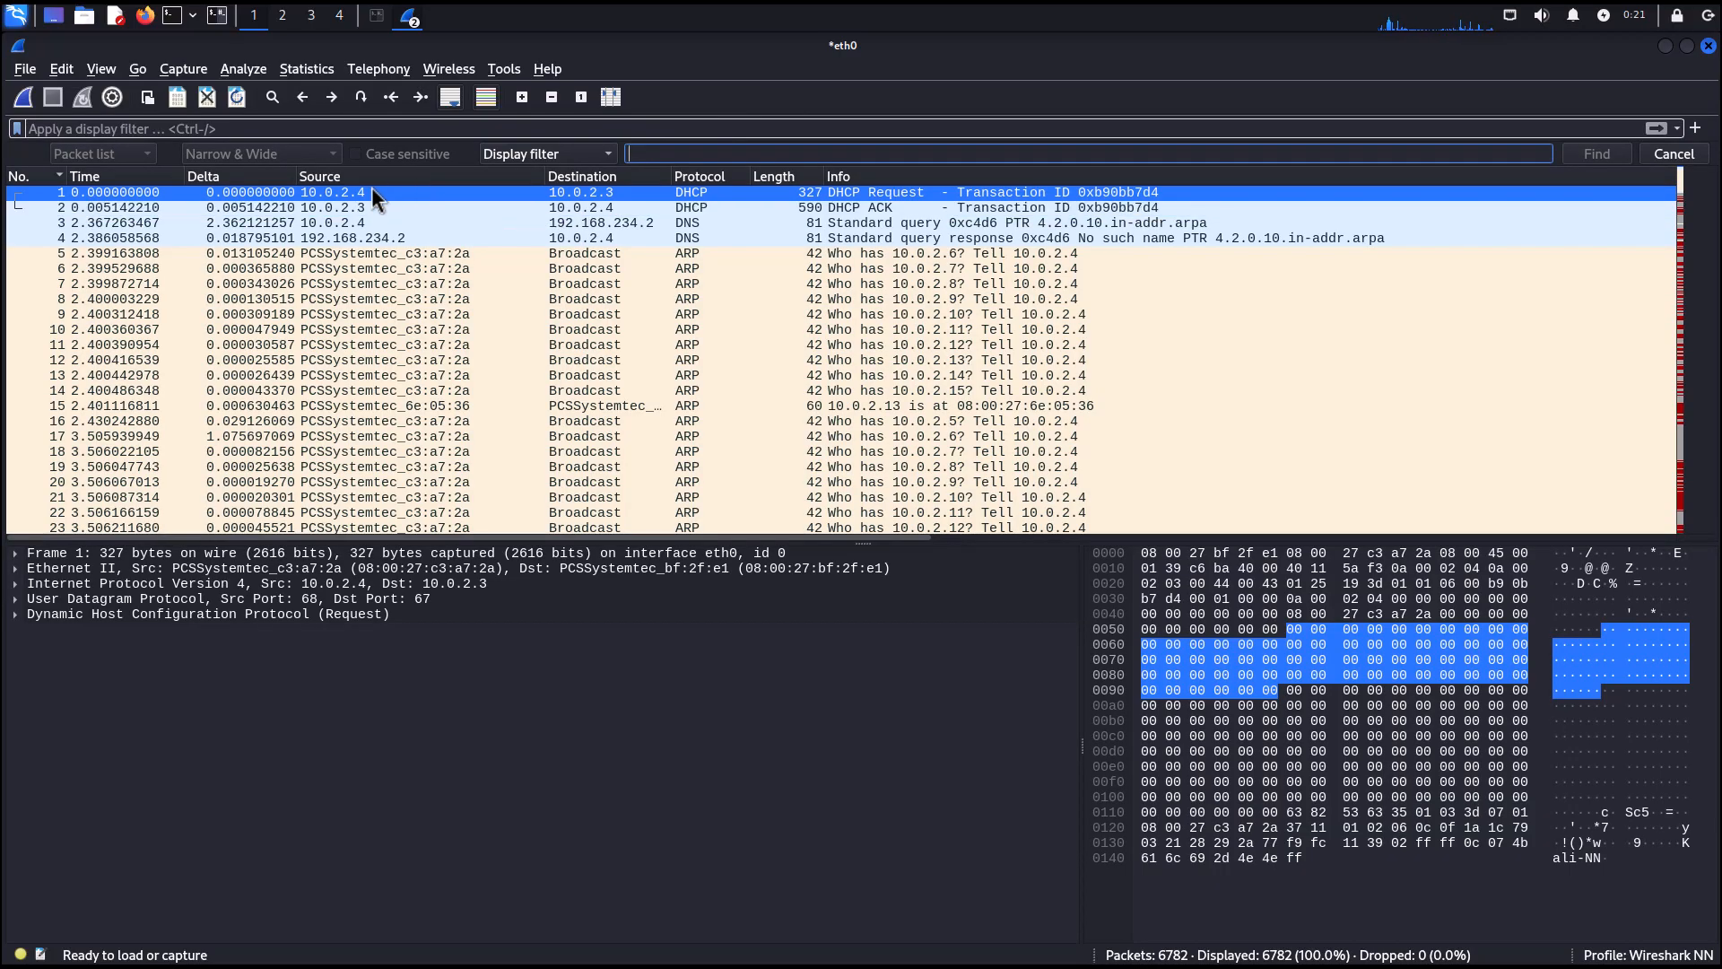
{"action": "left_click", "coordinate": [530, 153]}
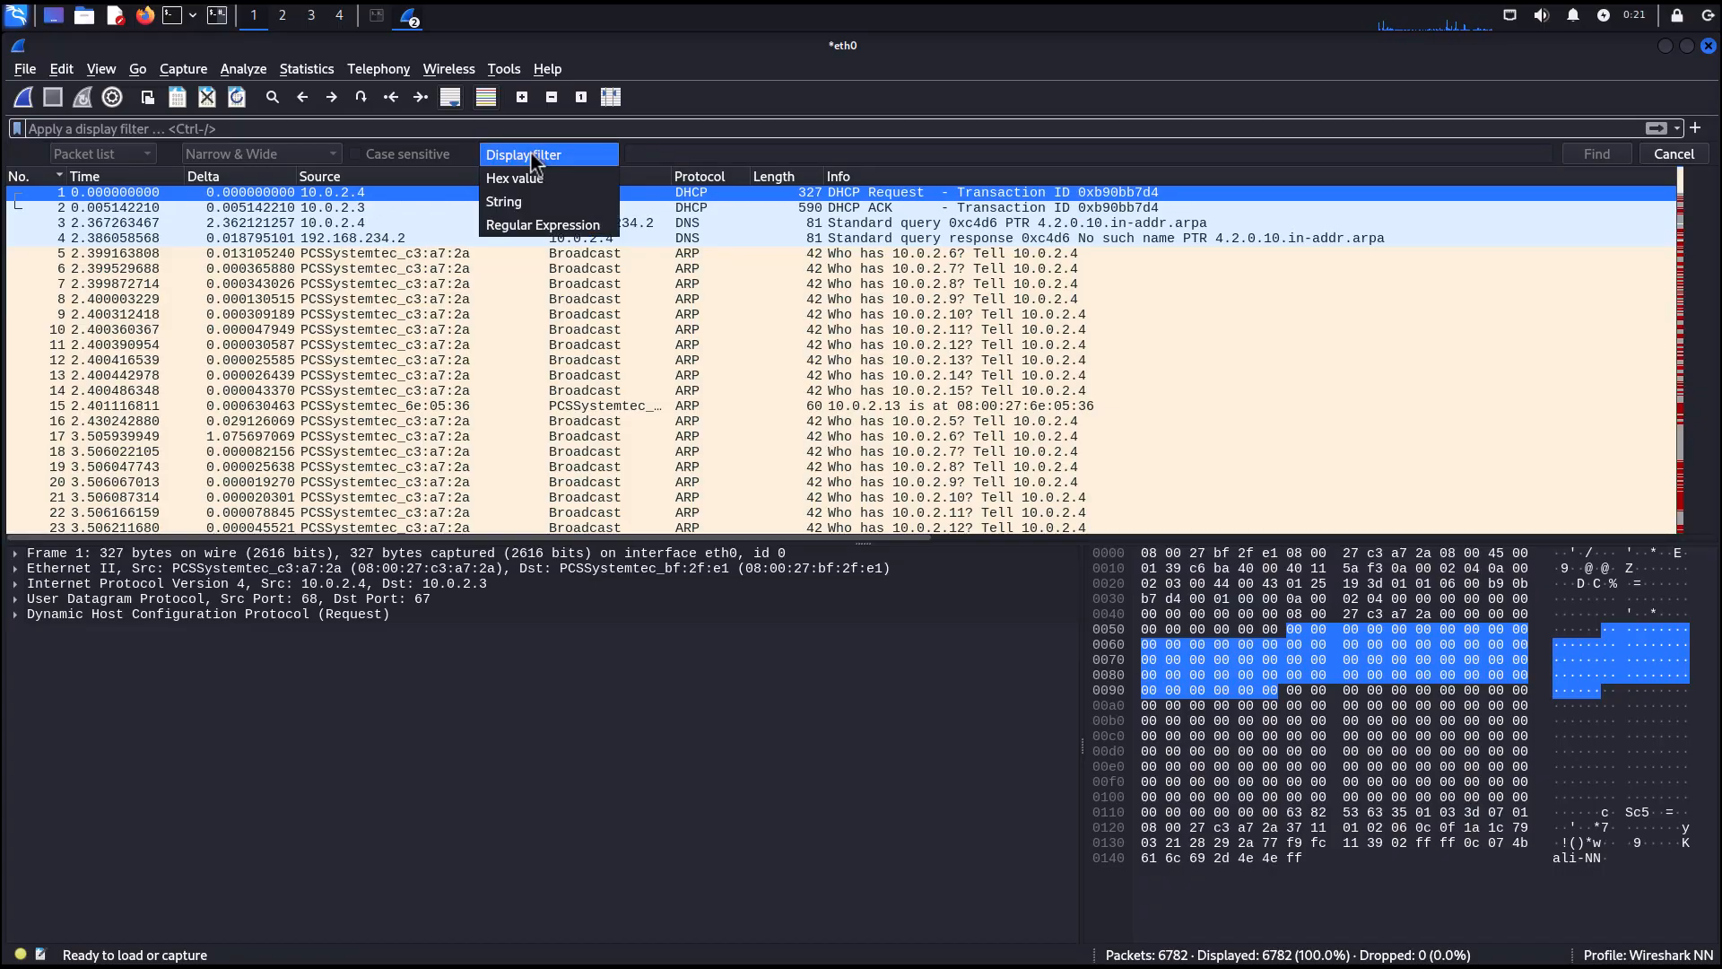
{"action": "left_click", "coordinate": [494, 207]}
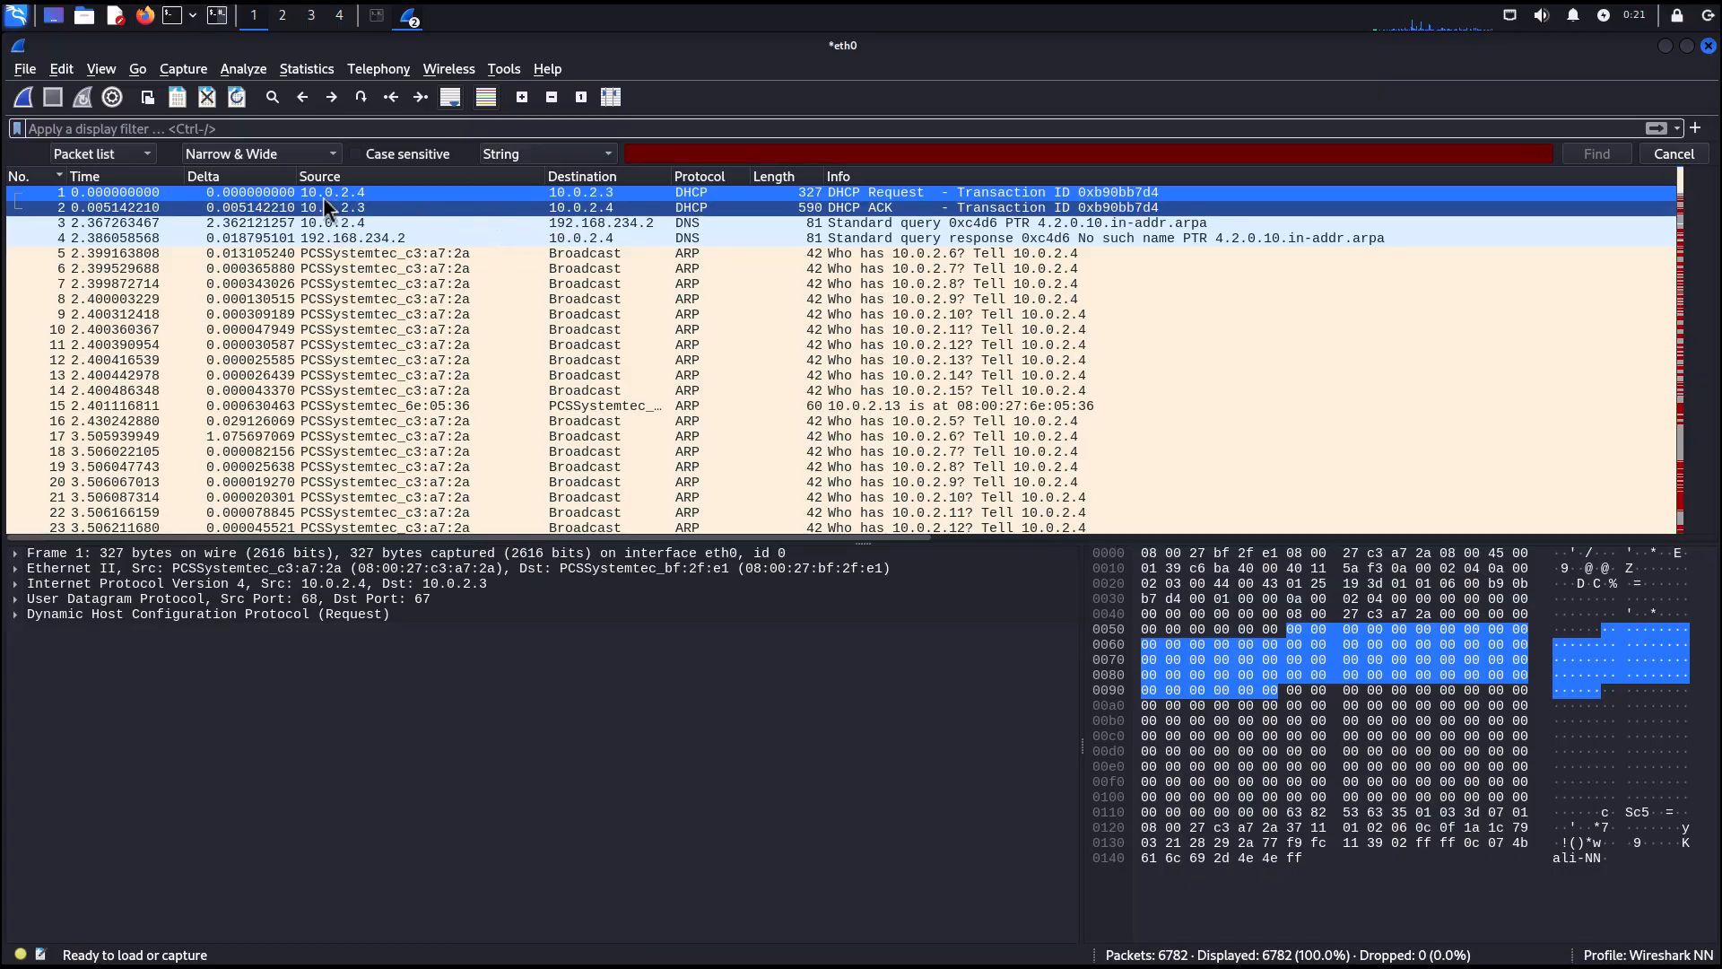
Search the packet list for the string slashdot.org.
{"action": "left_click", "coordinate": [108, 156]}
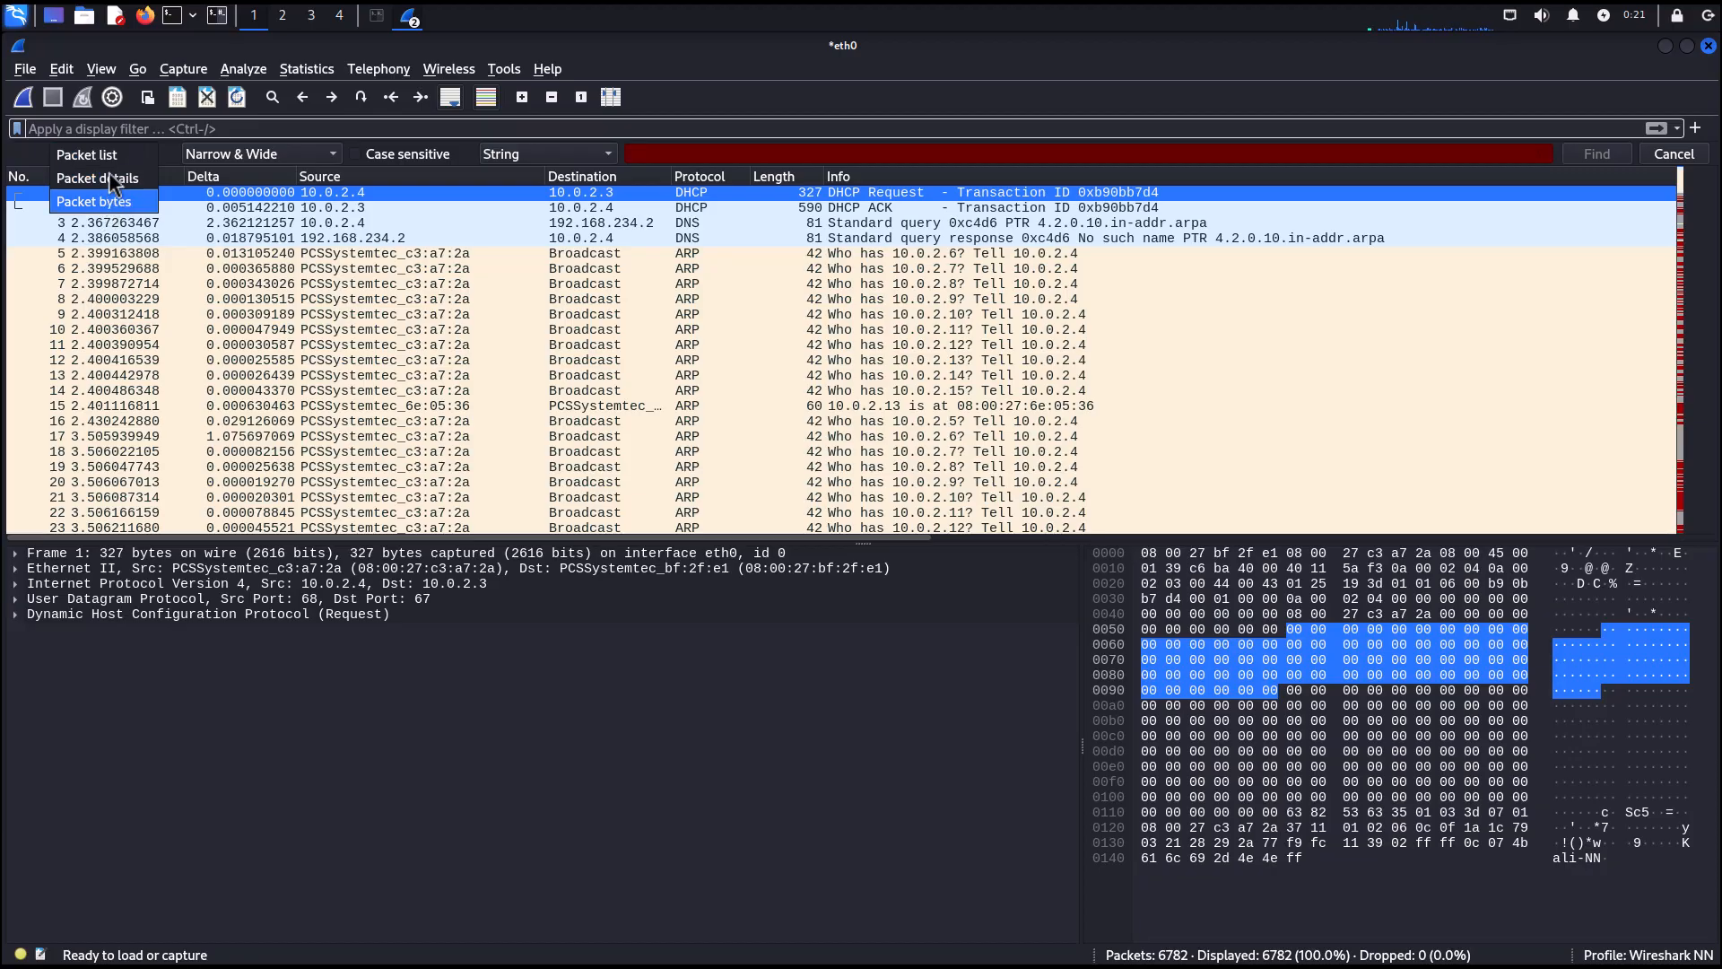
{"action": "left_click", "coordinate": [107, 160]}
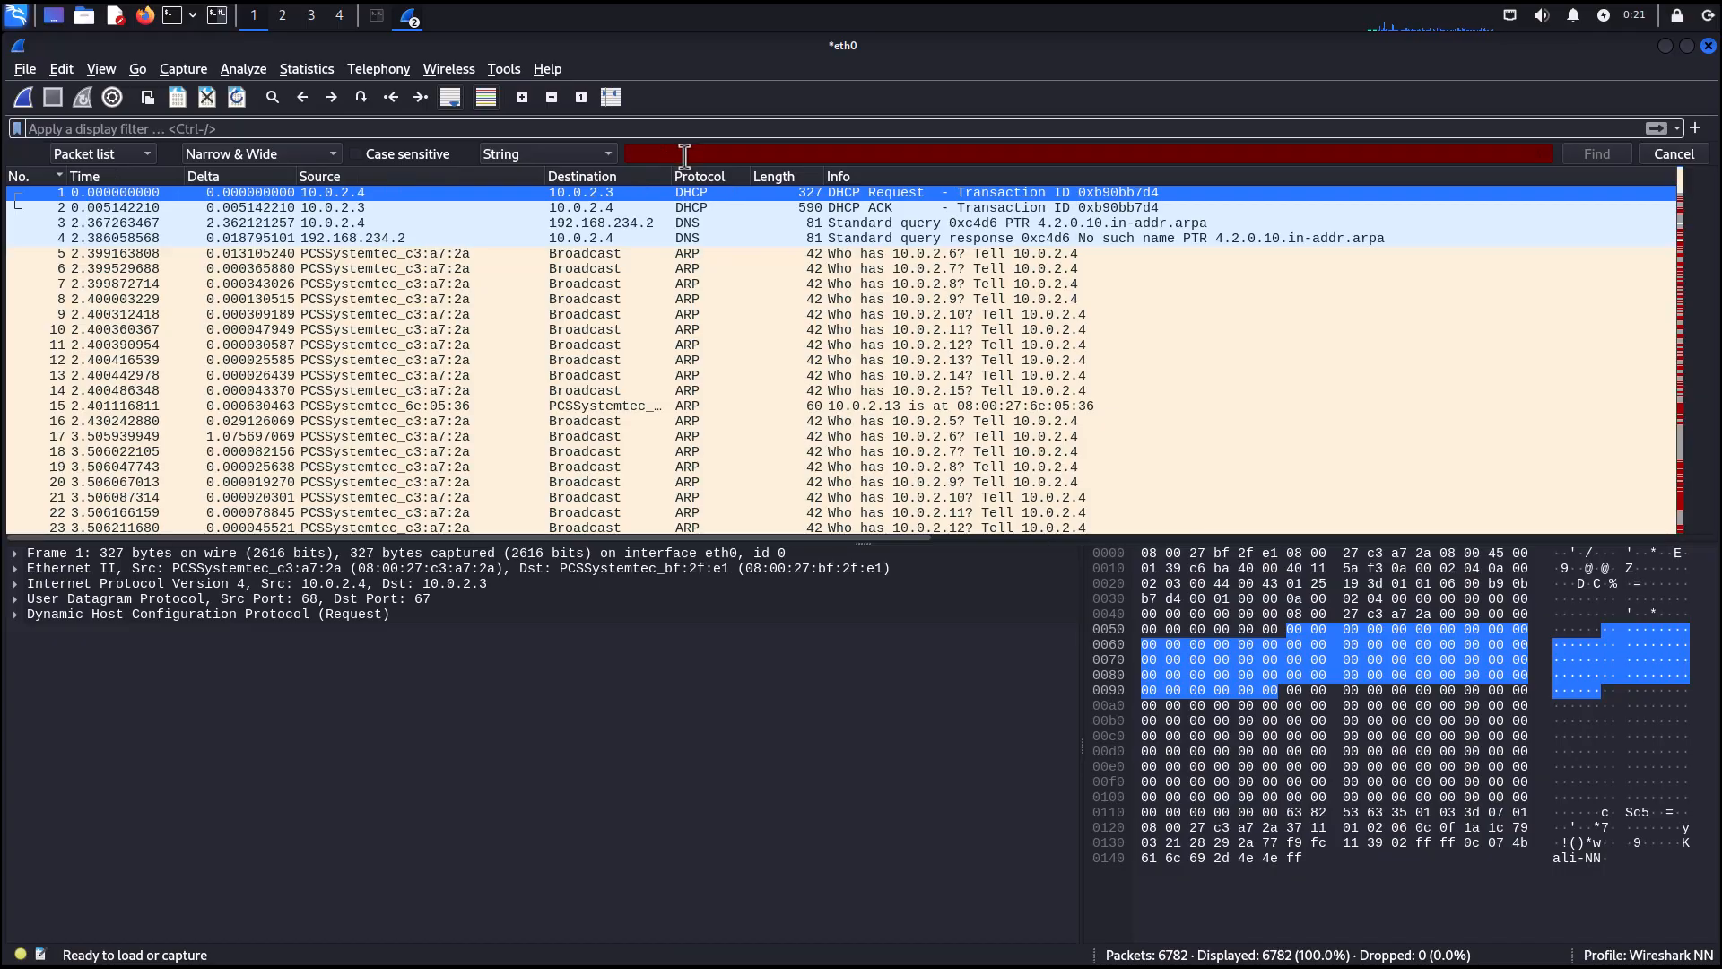
{"action": "left_click", "coordinate": [358, 153]}
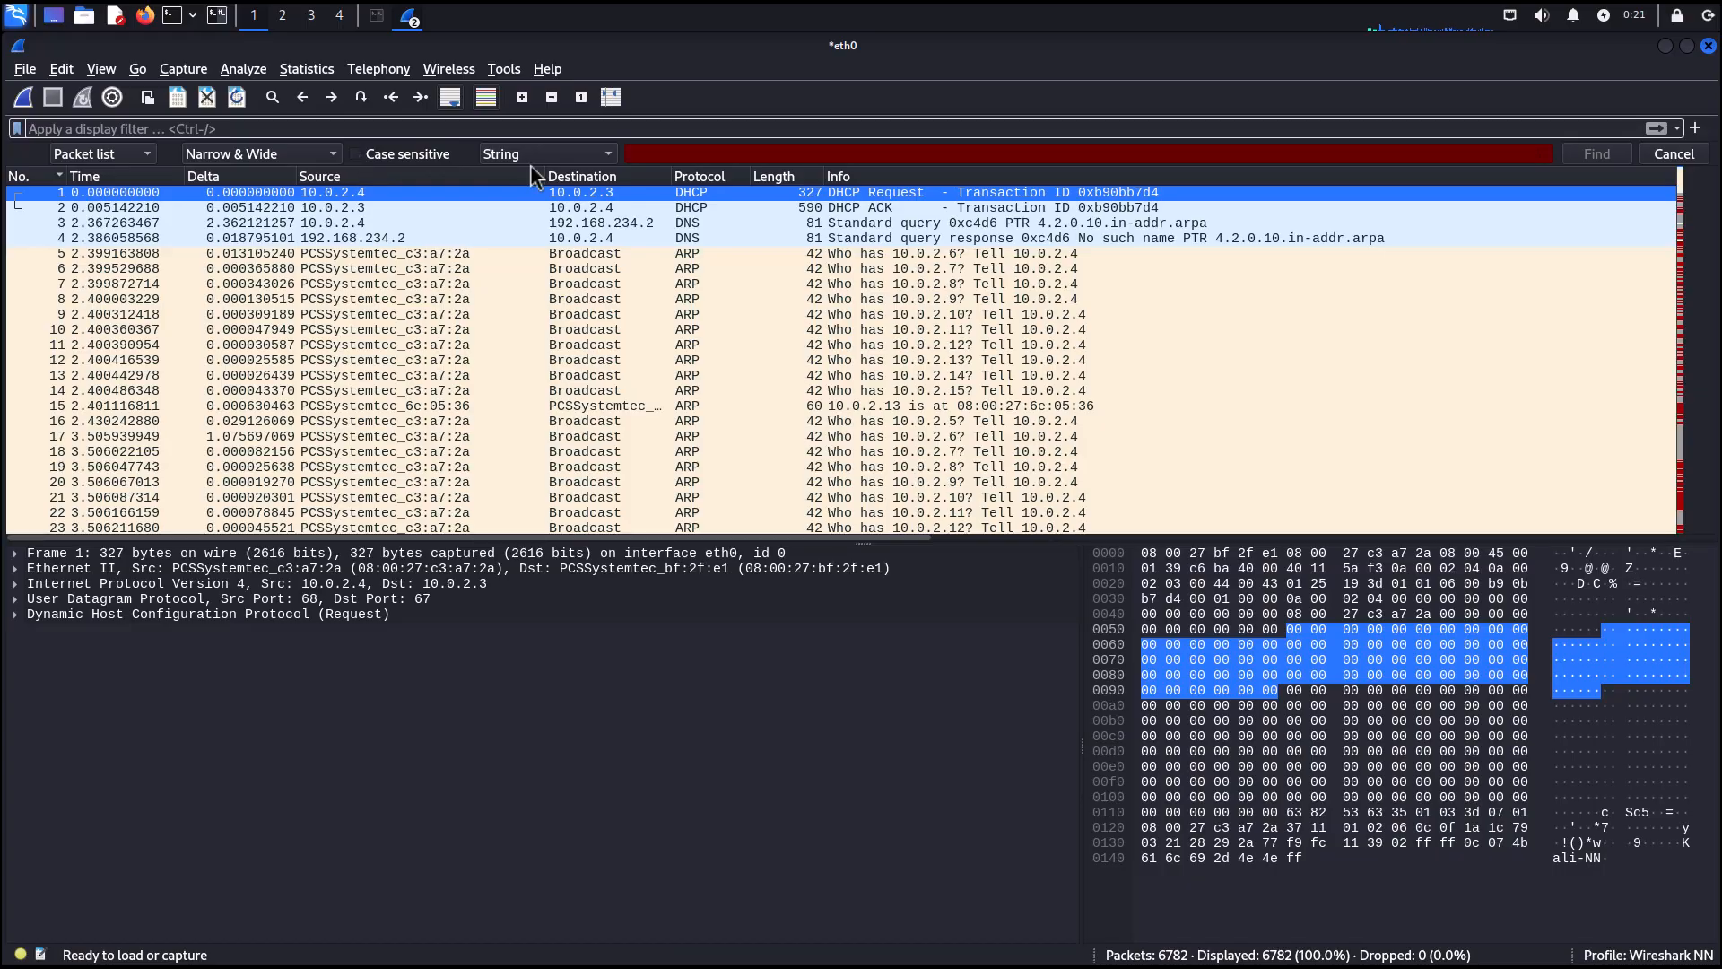
{"action": "left_click", "coordinate": [689, 154]}
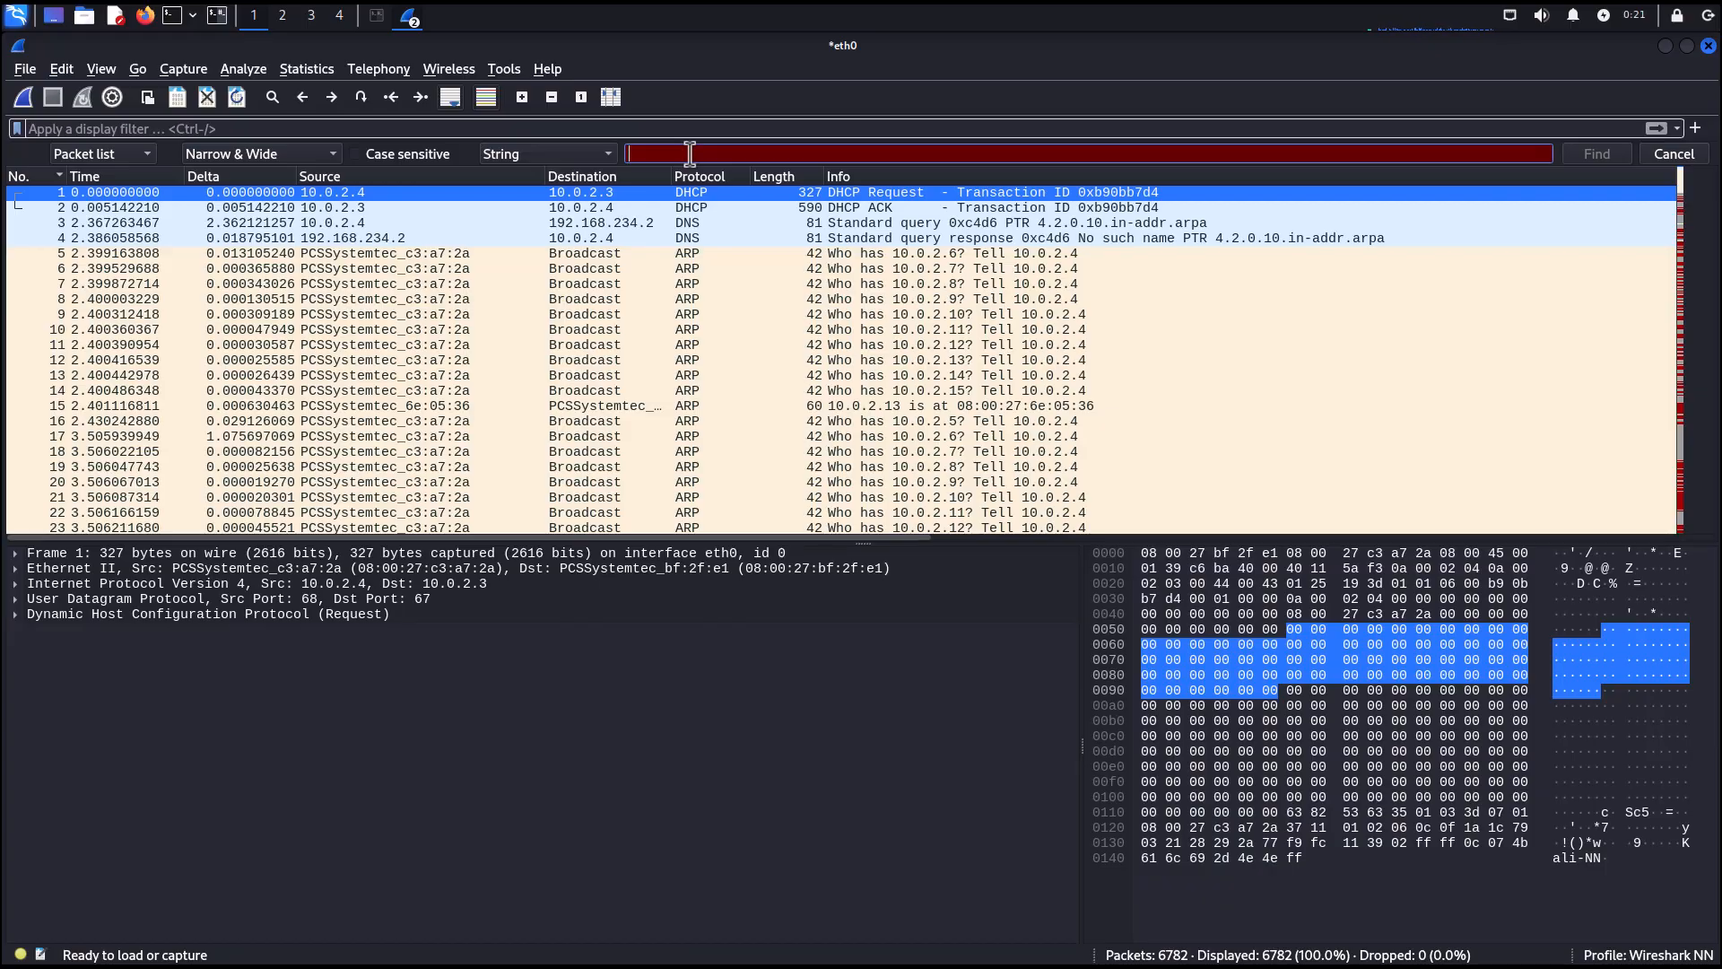
{"action": "type", "text": "slash"}
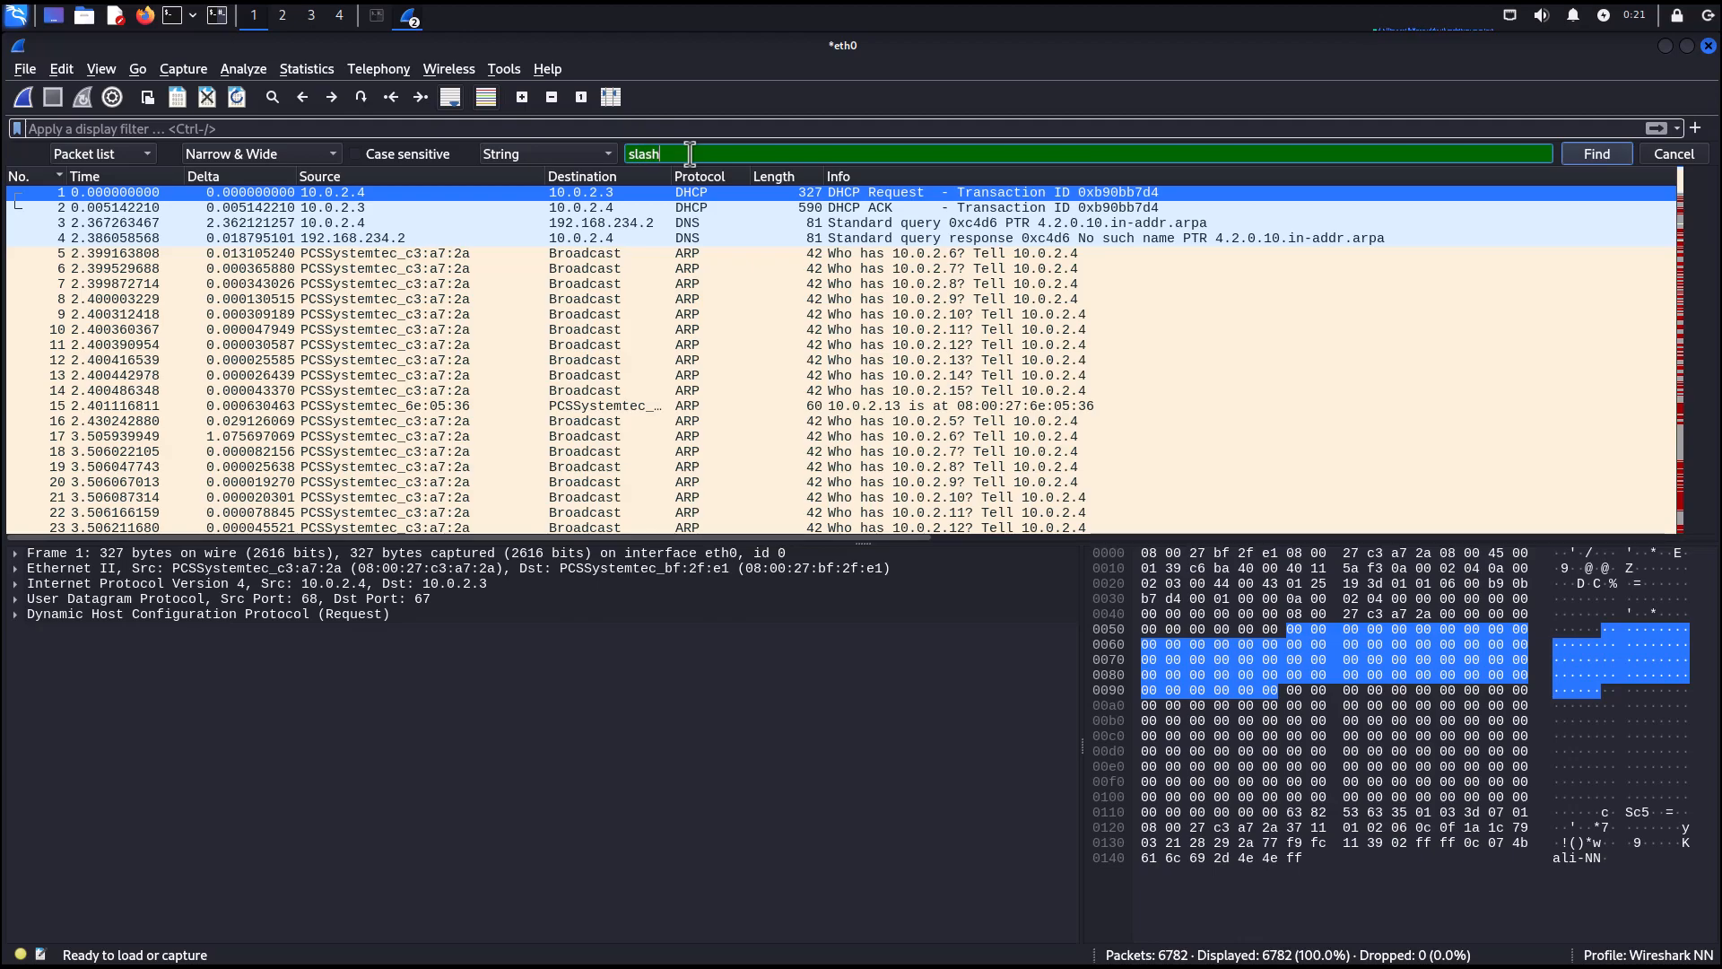
{"action": "type", "text": "dor."}
{"action": "key", "text": "BackSpace"}
{"action": "type", "text": "t.org"}
{"action": "key", "text": "Return"}
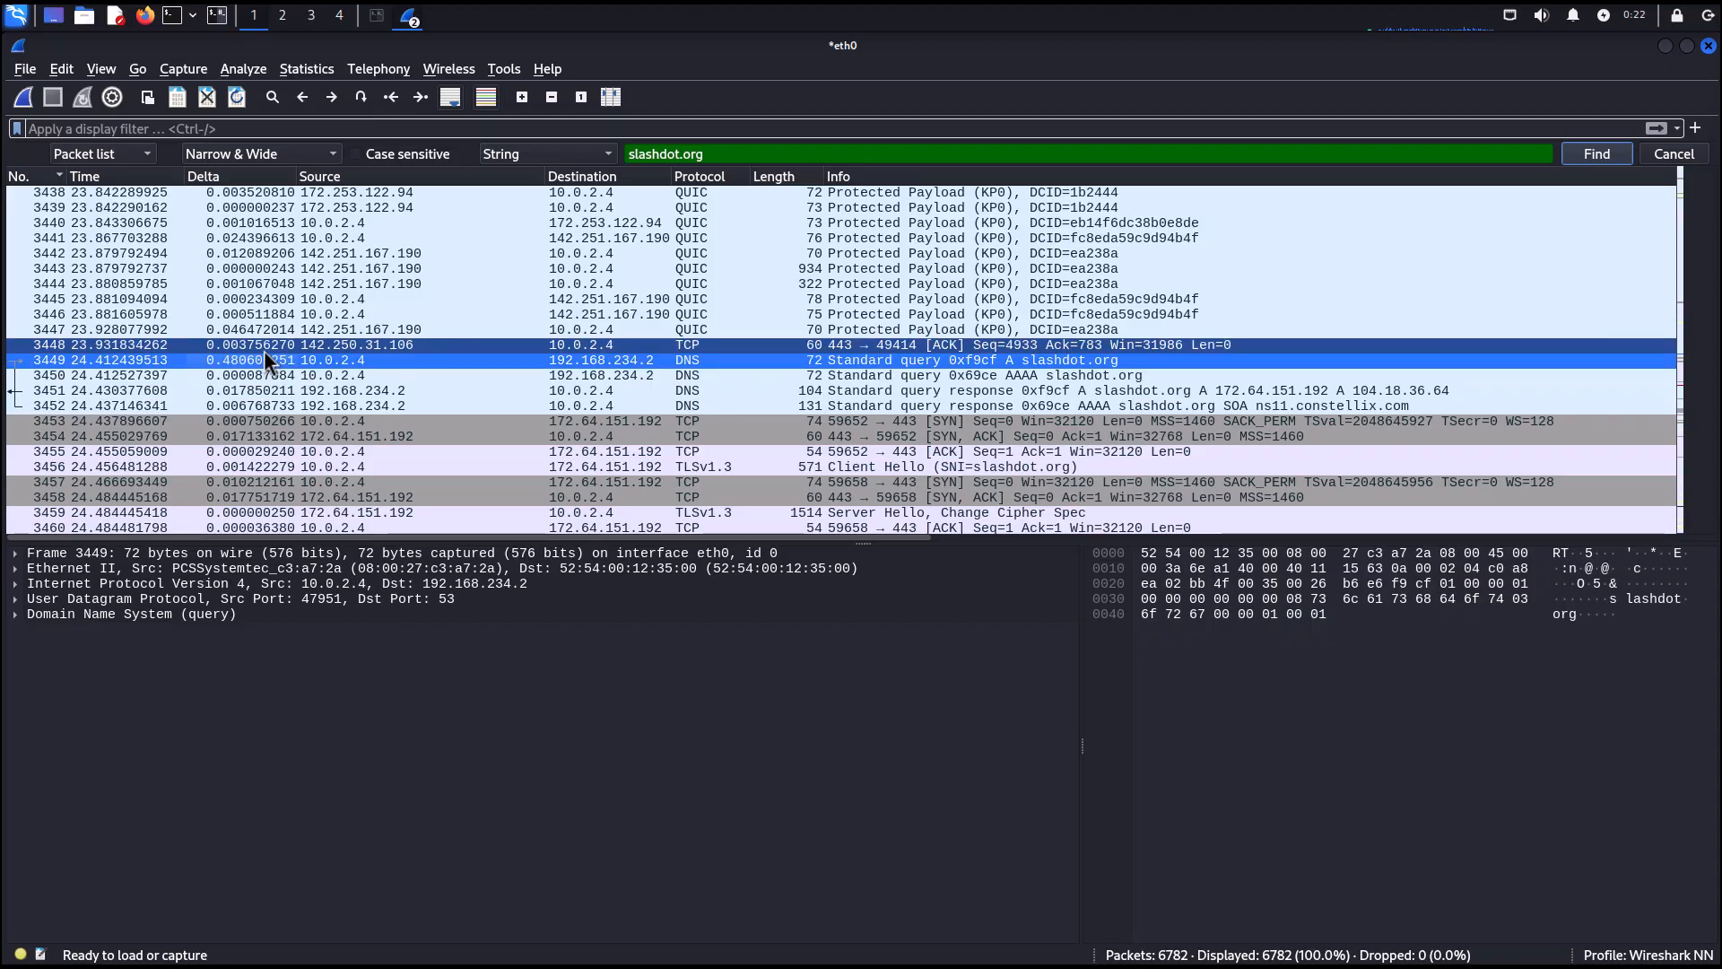
Expand the DNS section, its Queries and the slashdot.org query, and select its name, label count and type fields.
{"action": "left_click", "coordinate": [15, 615]}
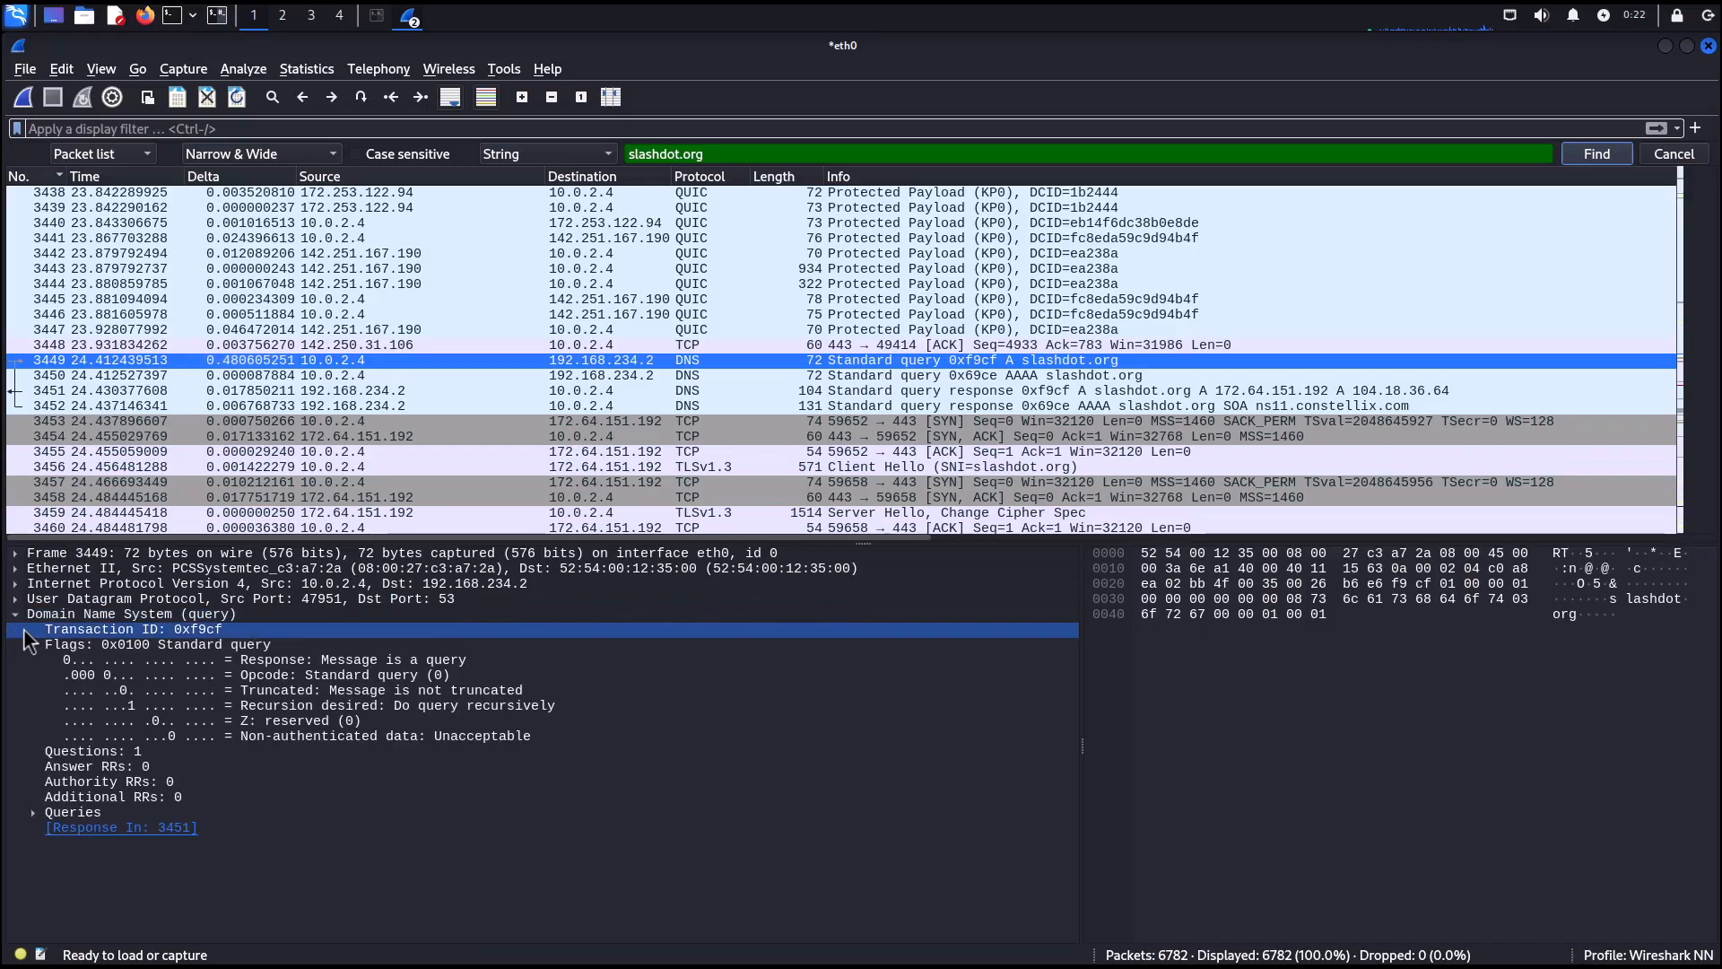
{"action": "left_click", "coordinate": [33, 811]}
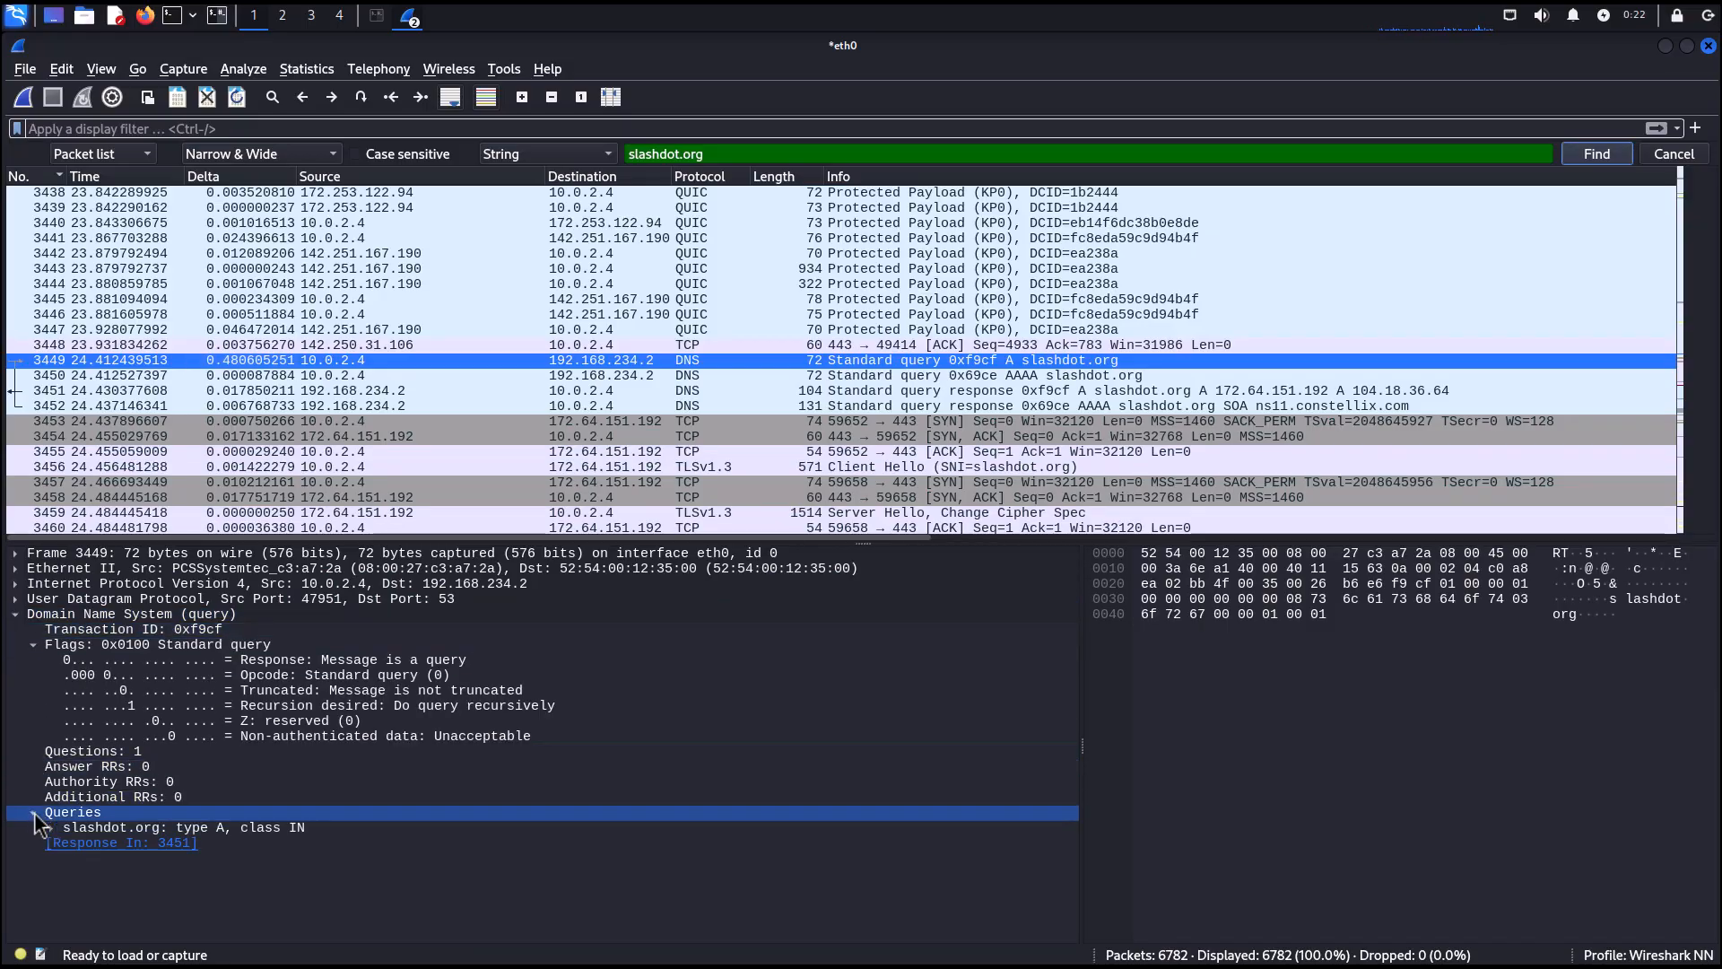
{"action": "left_click", "coordinate": [121, 827]}
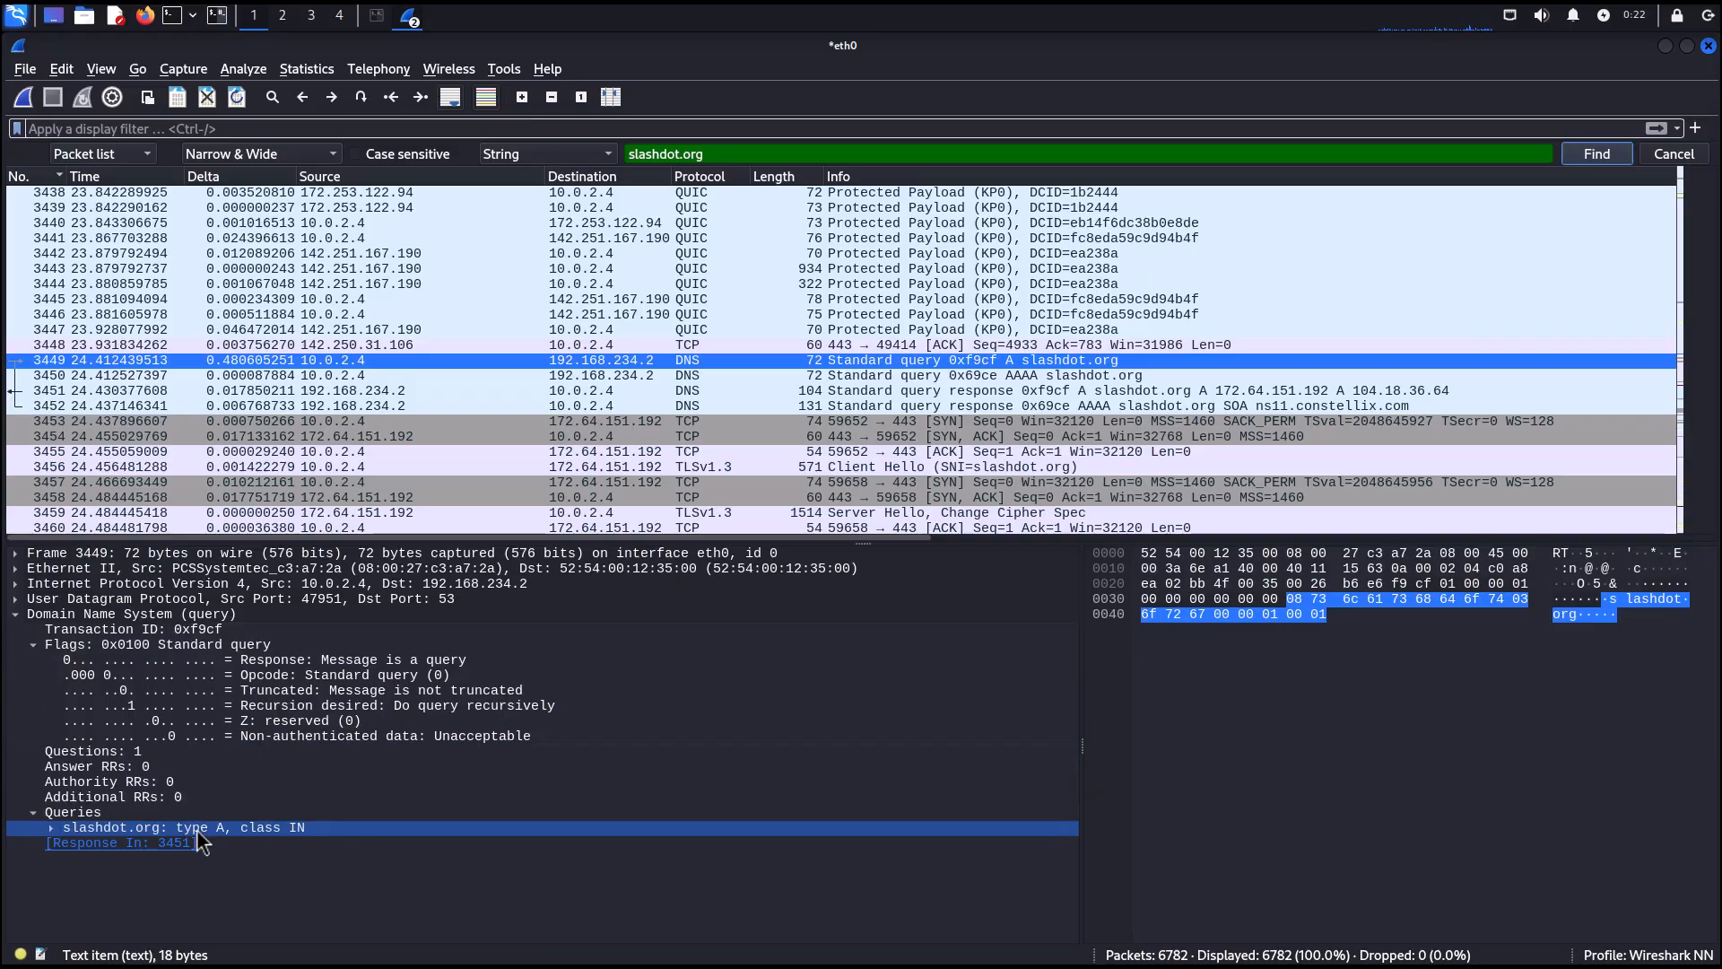
{"action": "left_click", "coordinate": [51, 828]}
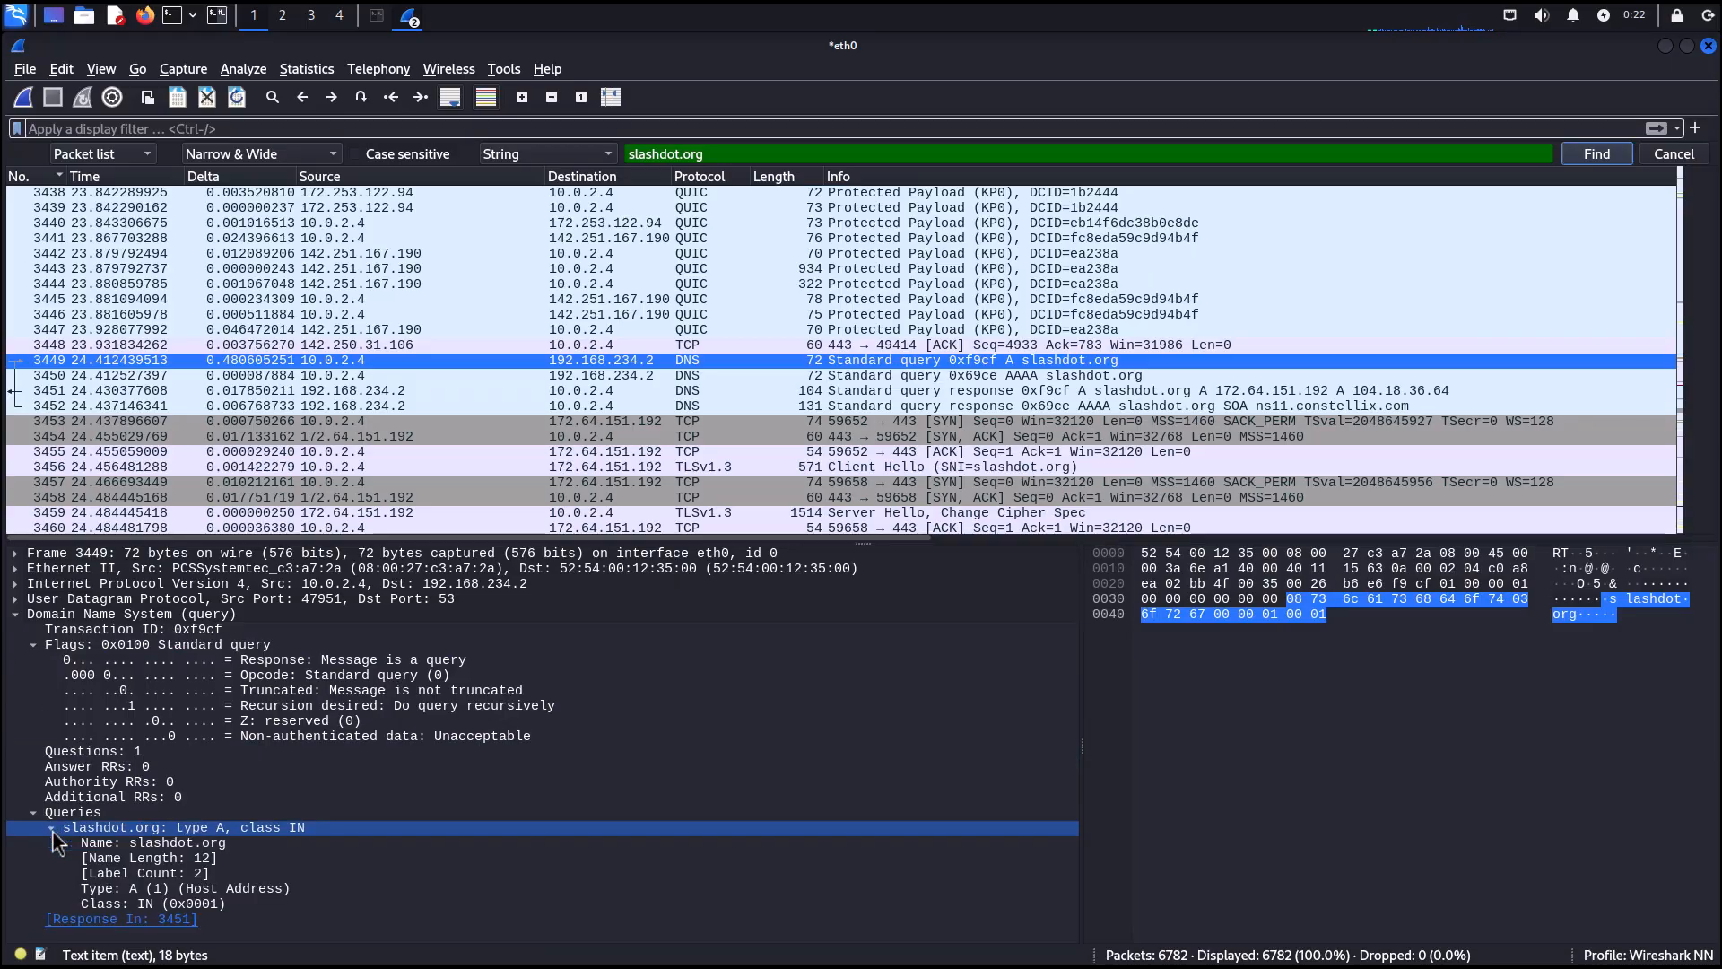
{"action": "left_click", "coordinate": [120, 841]}
{"action": "left_click", "coordinate": [111, 872]}
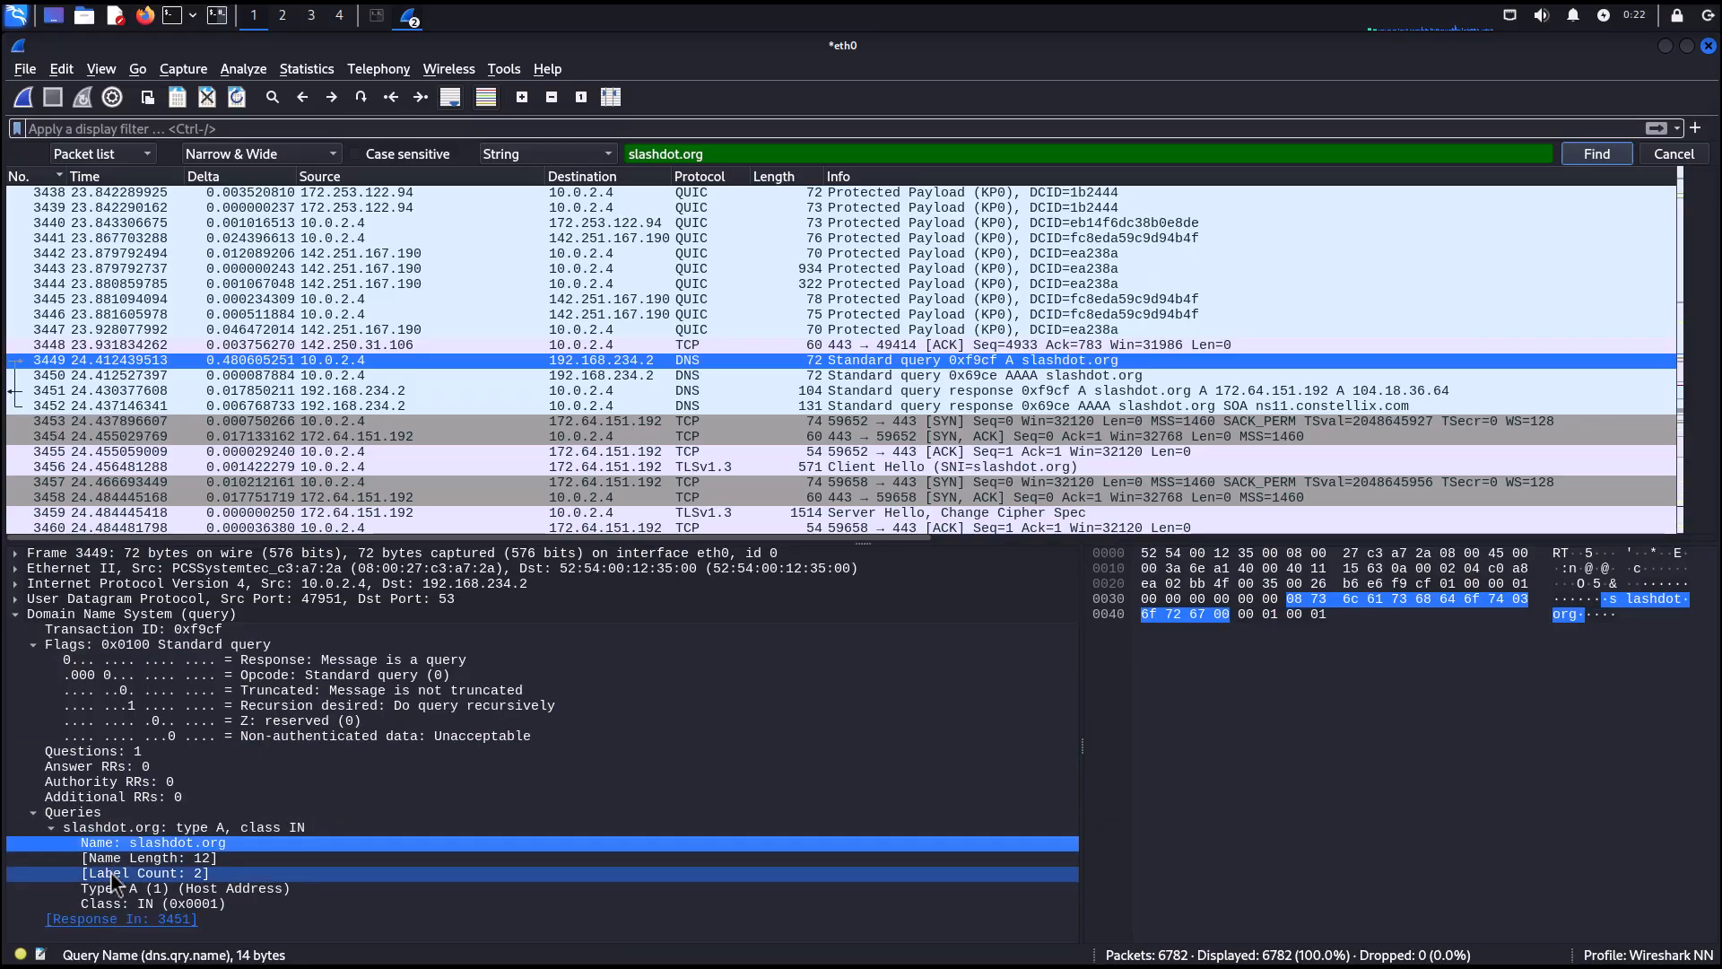
{"action": "left_click", "coordinate": [124, 892]}
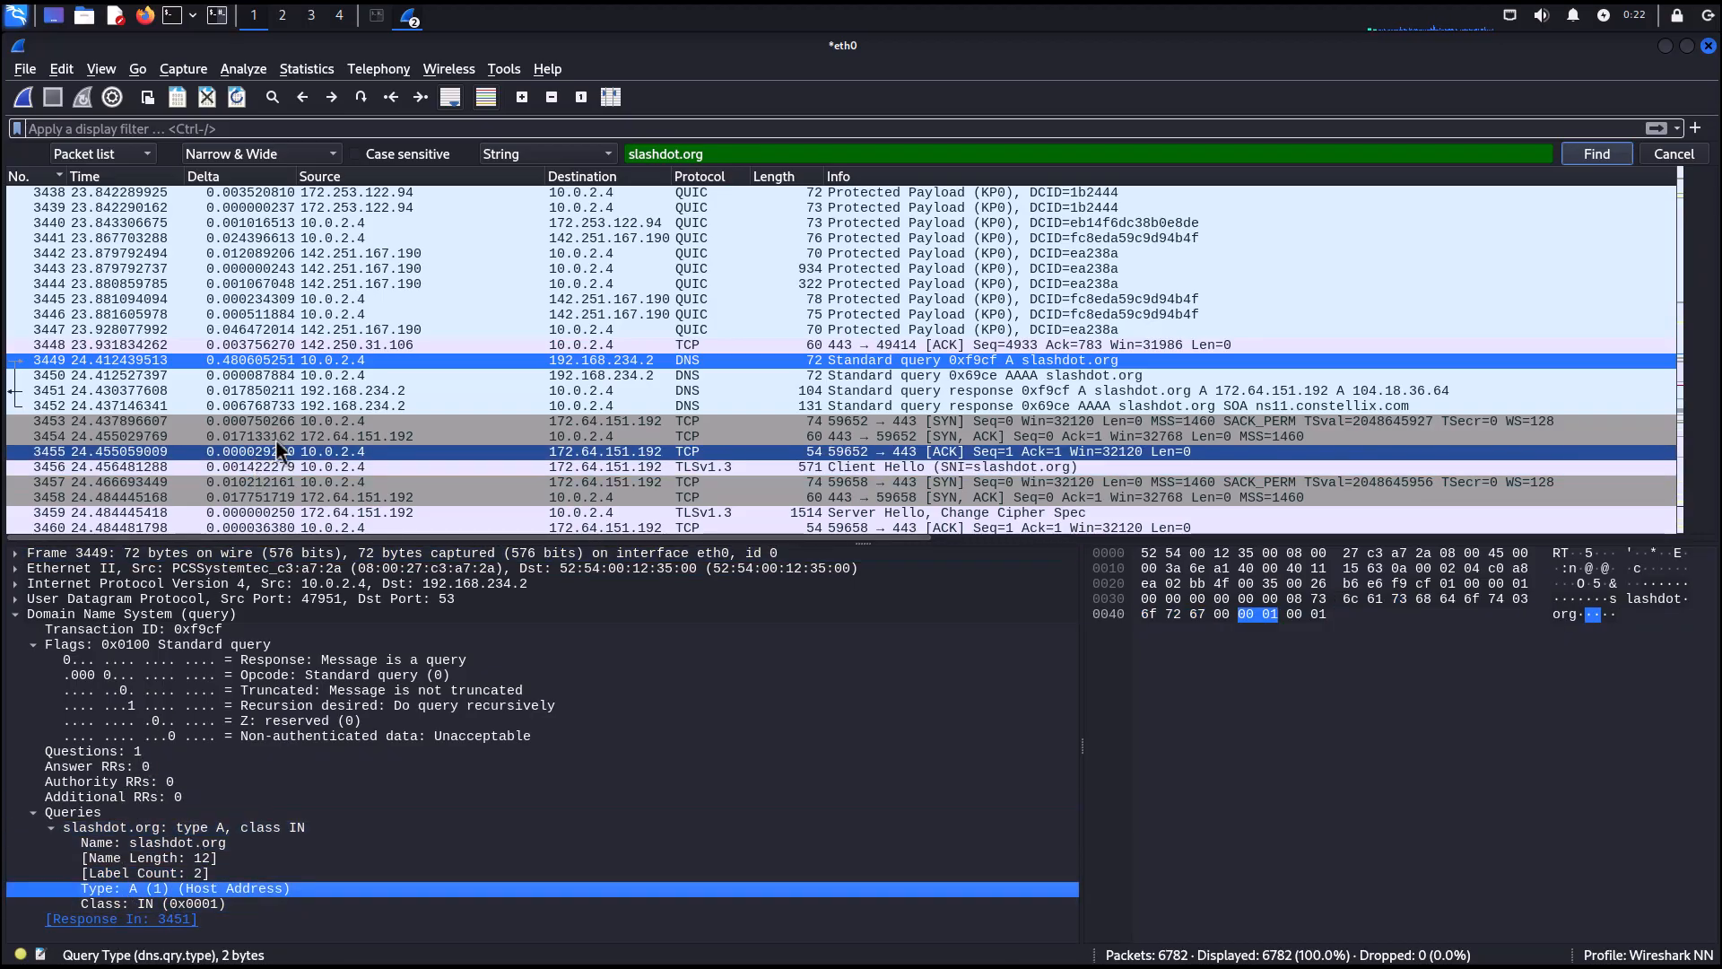
Switch the search to packet details and find the string 10.0.2.4.
{"action": "left_click", "coordinate": [115, 155]}
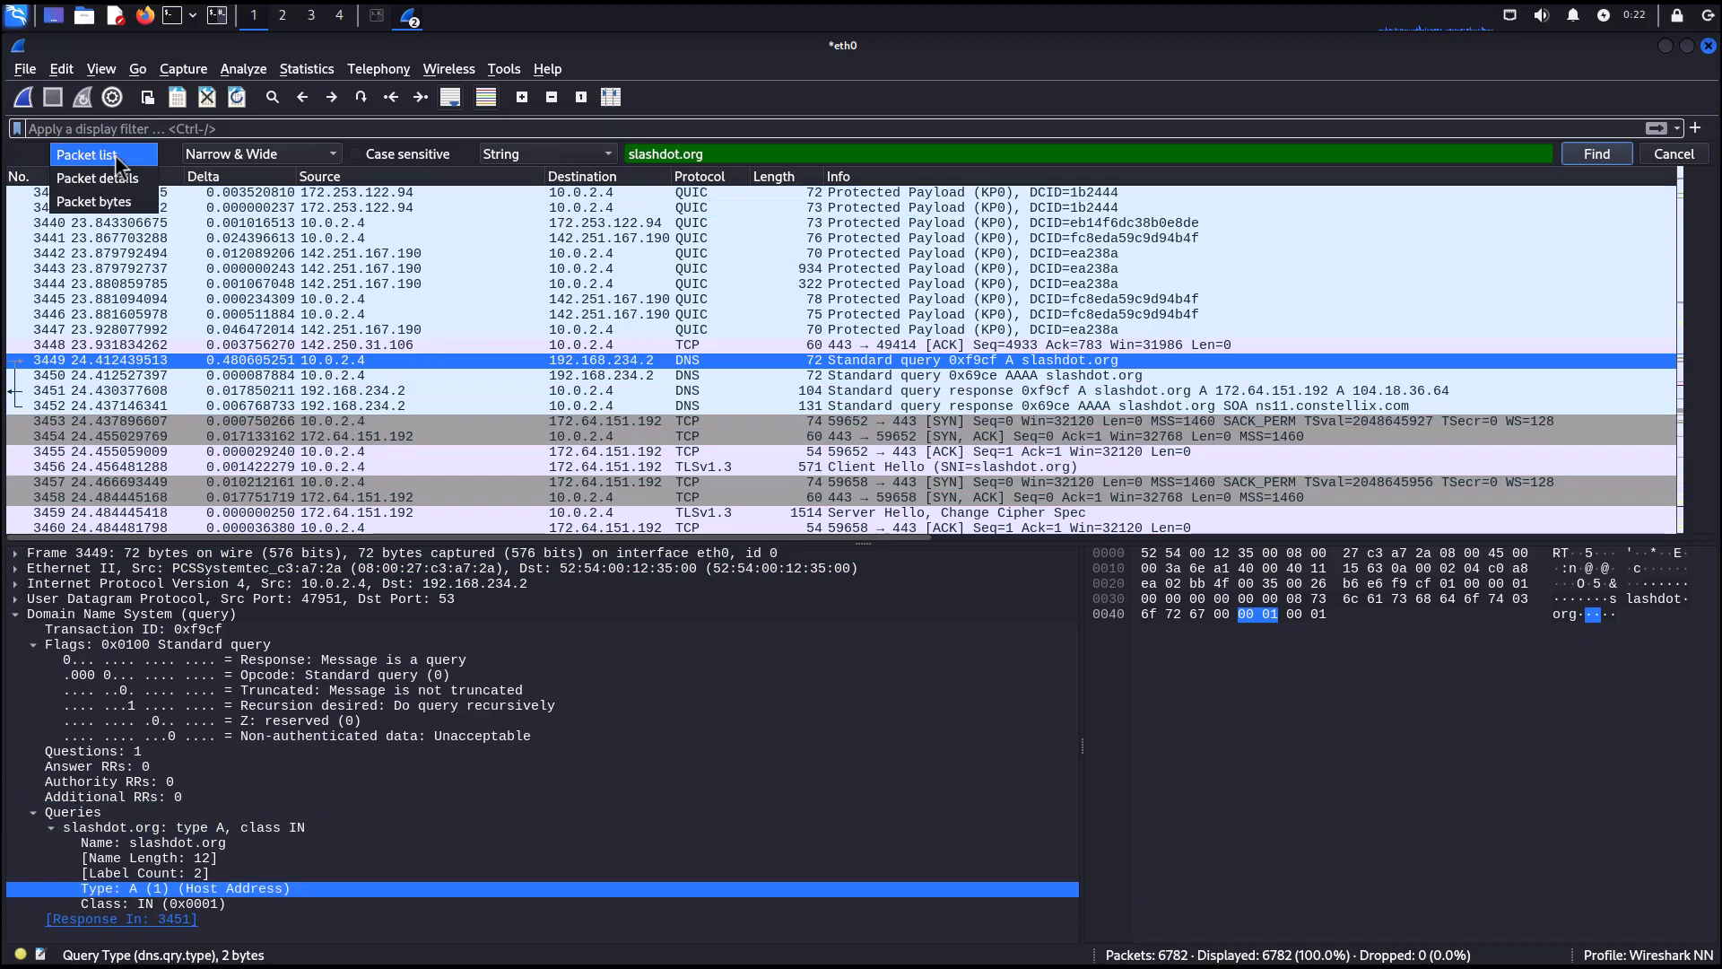
{"action": "left_click", "coordinate": [116, 181]}
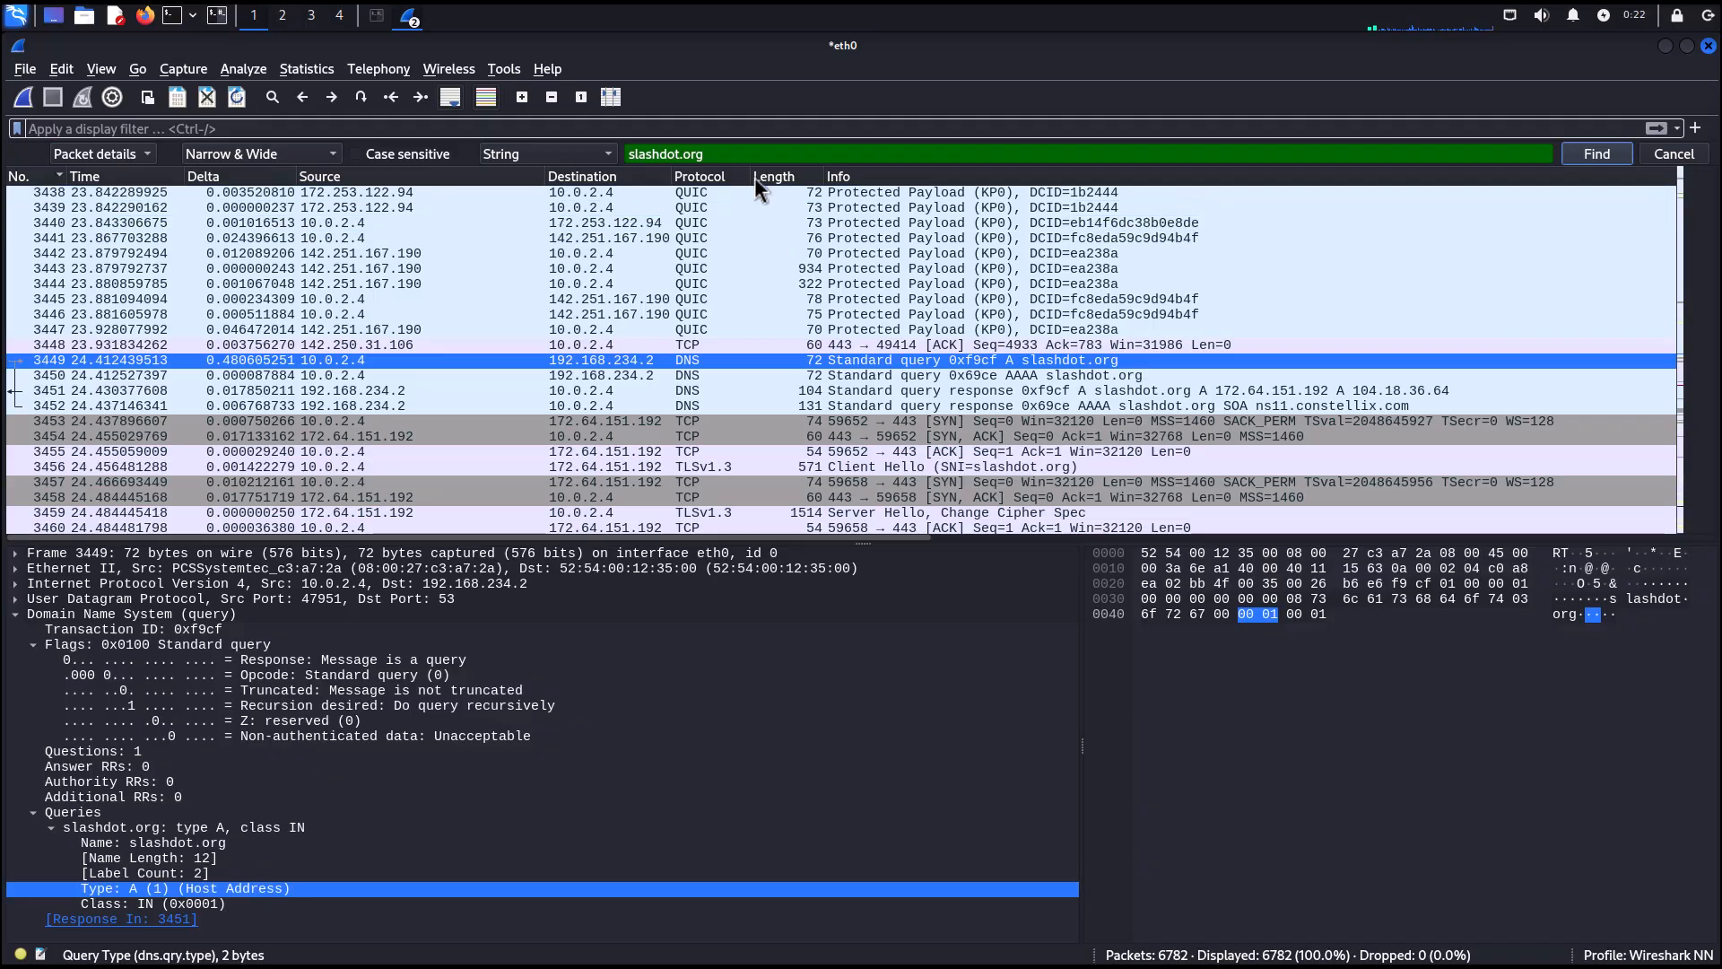
{"action": "left_click_drag", "start_coordinate": [733, 155], "coordinate": [626, 152]}
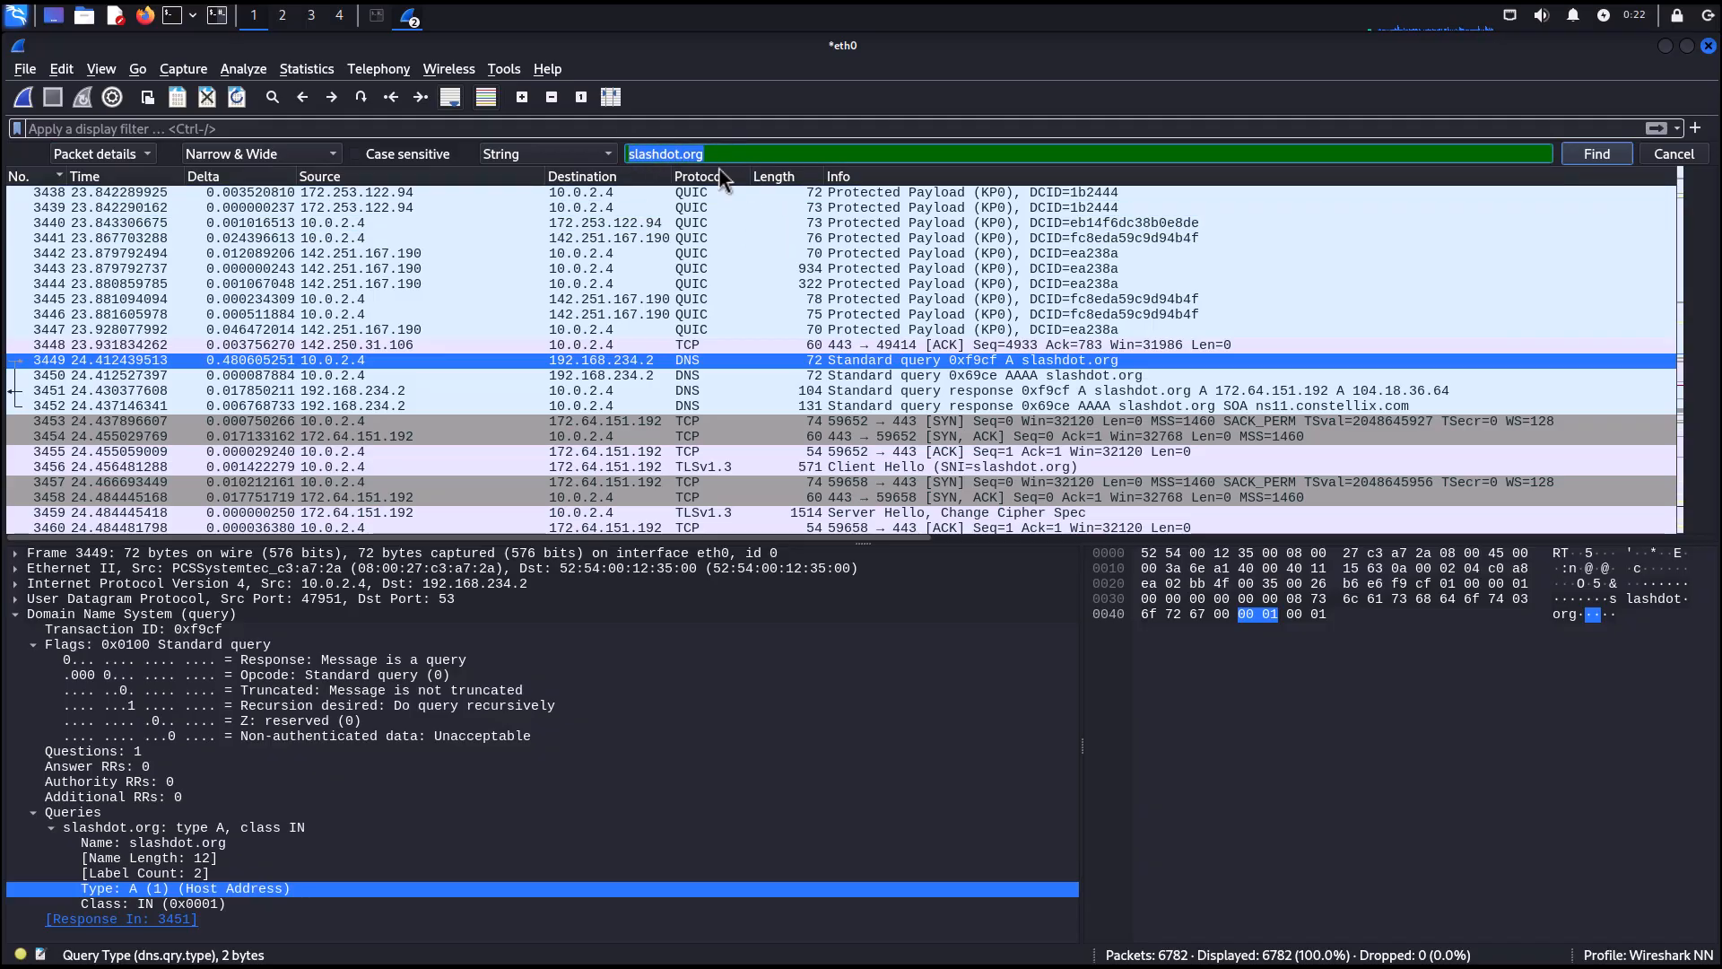
{"action": "type", "text": "10.0"}
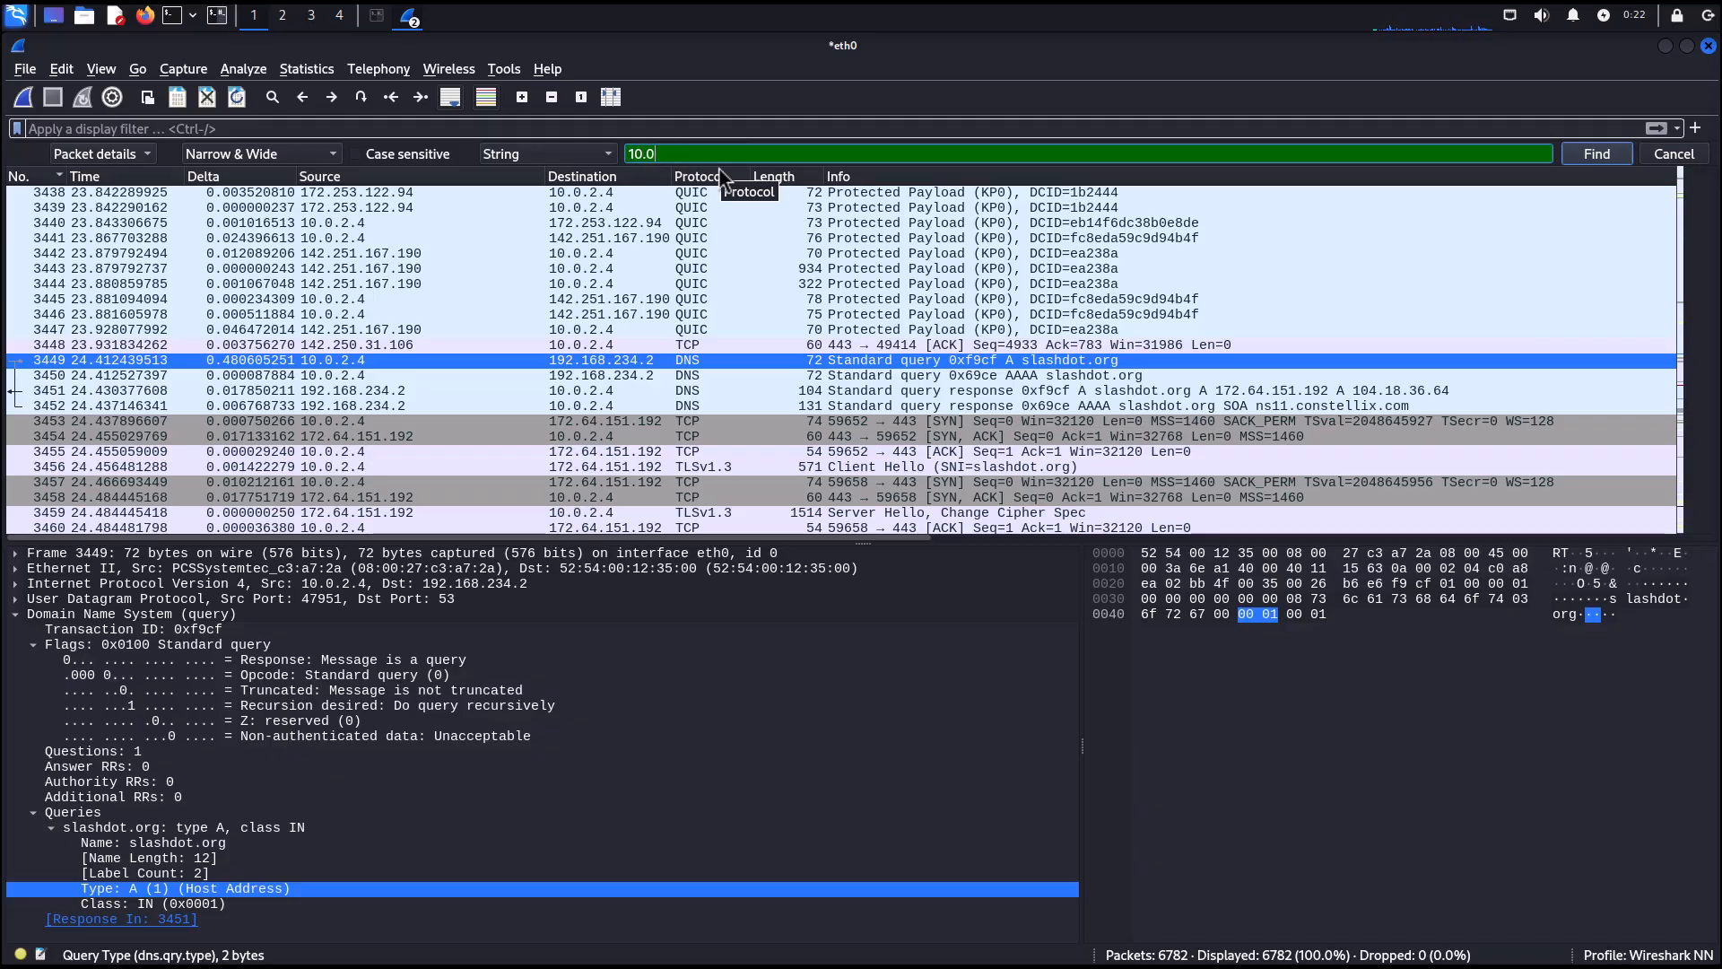
{"action": "type", "text": ".2.4"}
{"action": "key", "text": "Return"}
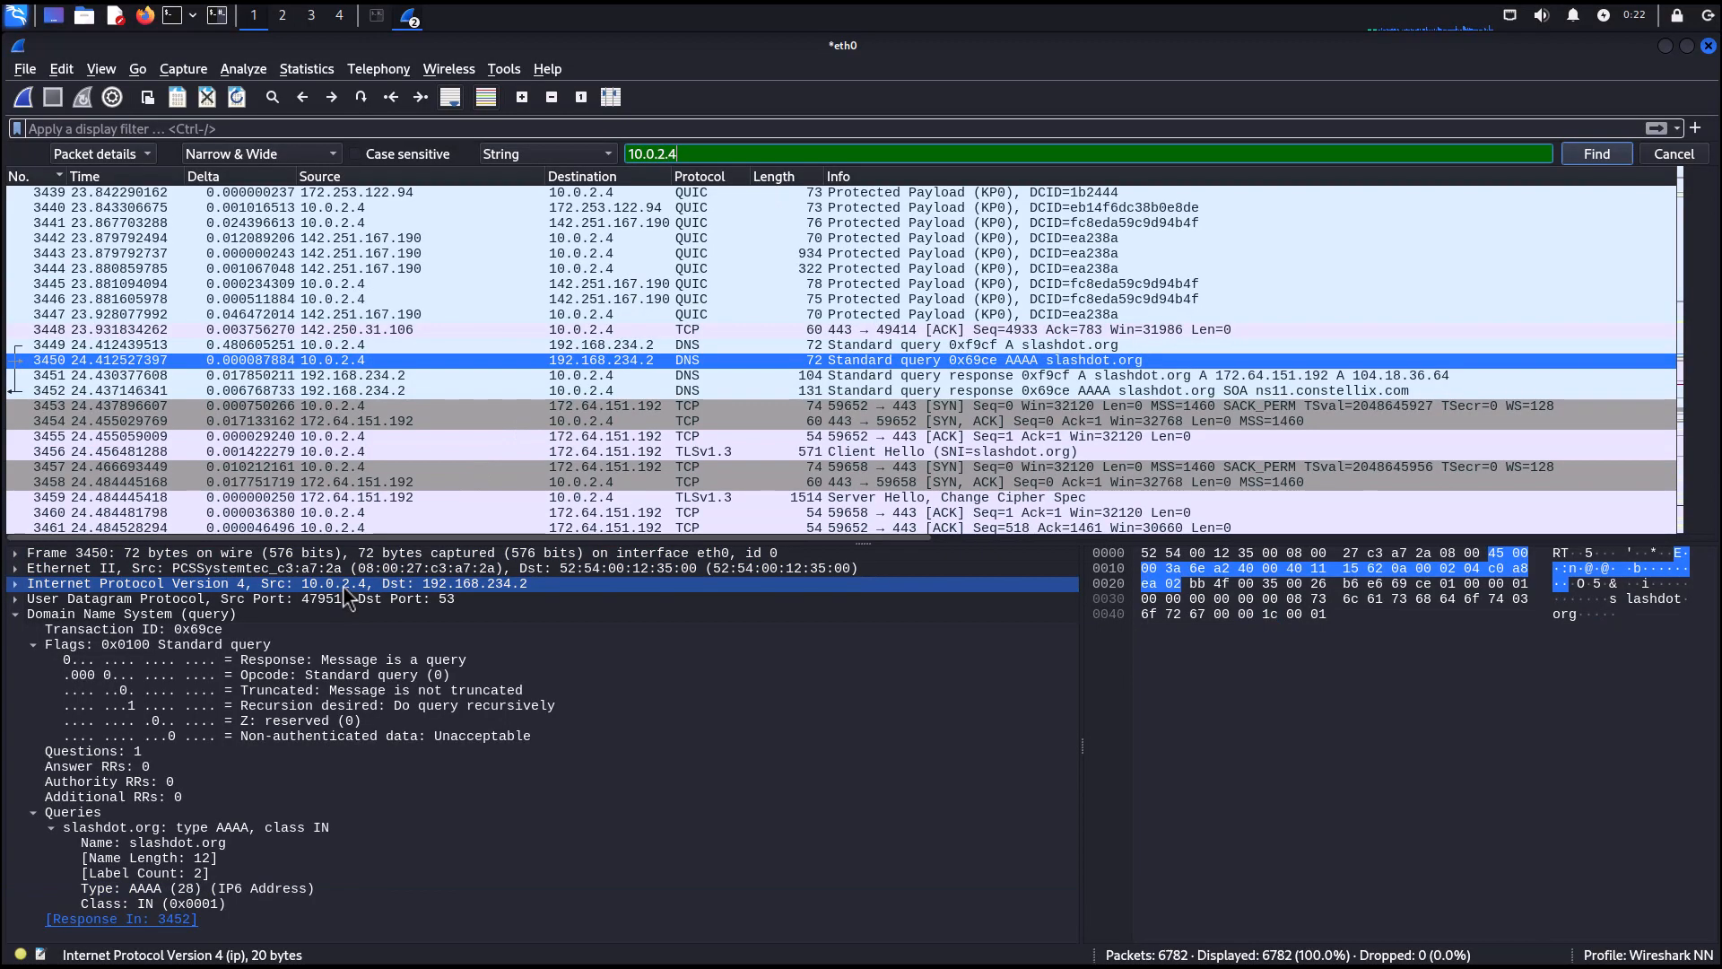
Close the find bar and mark packet 3450, the slashdot.org AAAA query.
{"action": "left_click", "coordinate": [133, 155]}
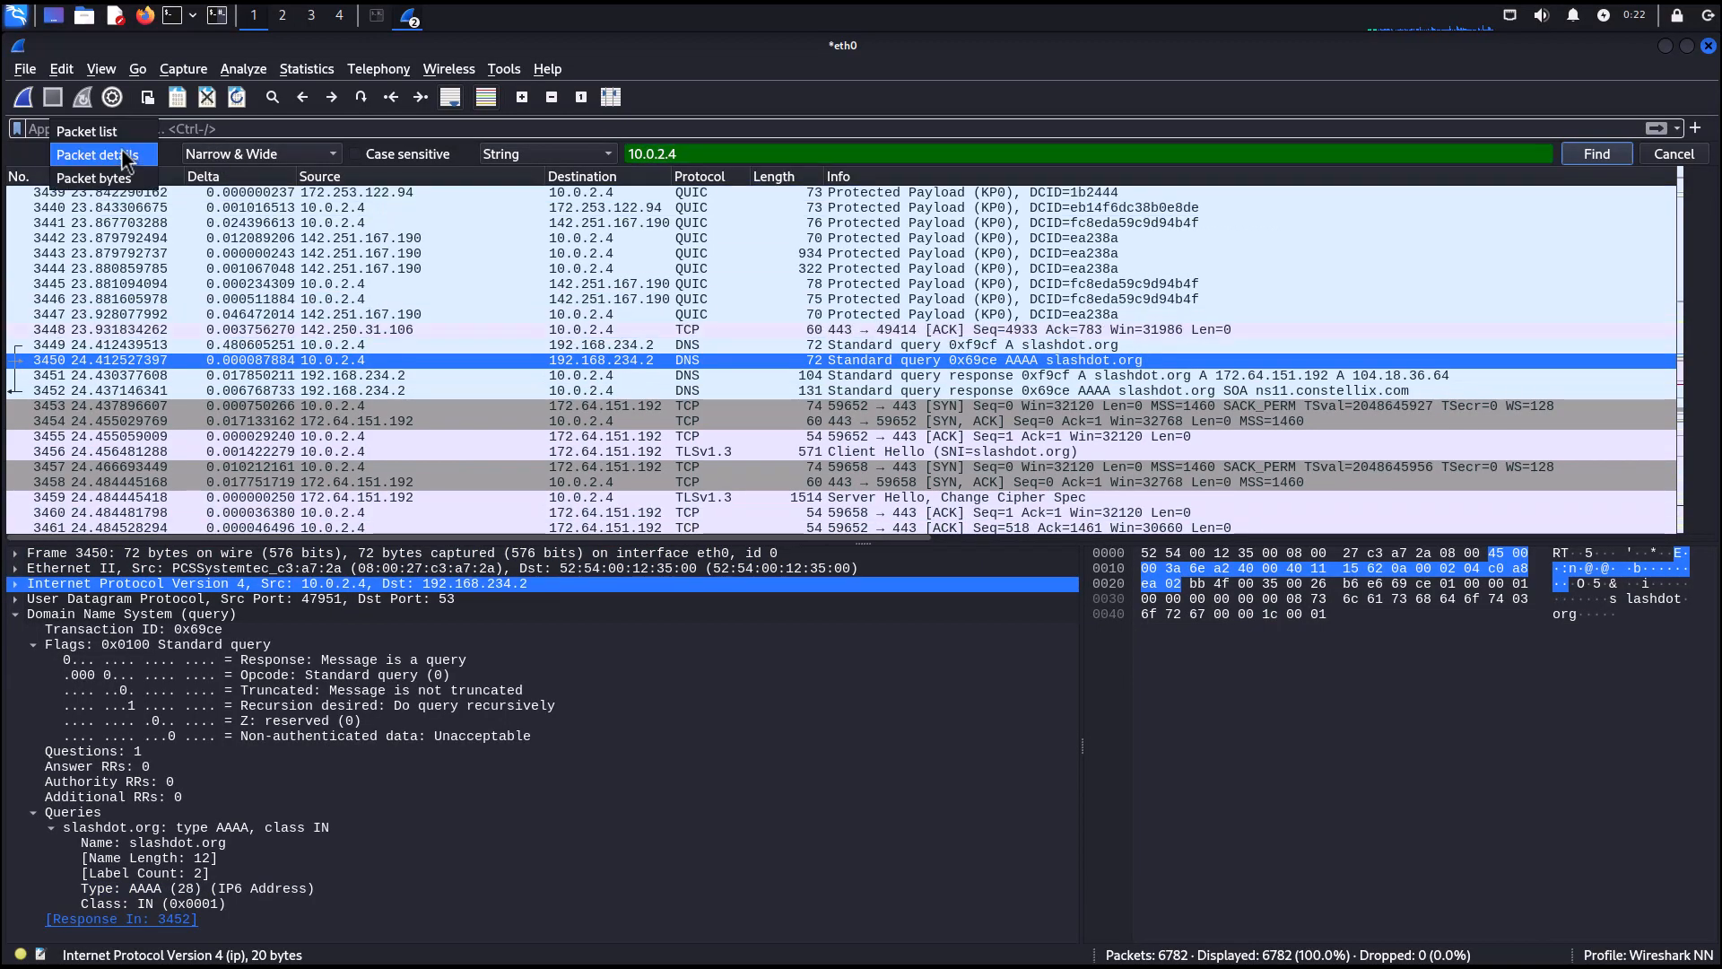
{"action": "left_click", "coordinate": [701, 148]}
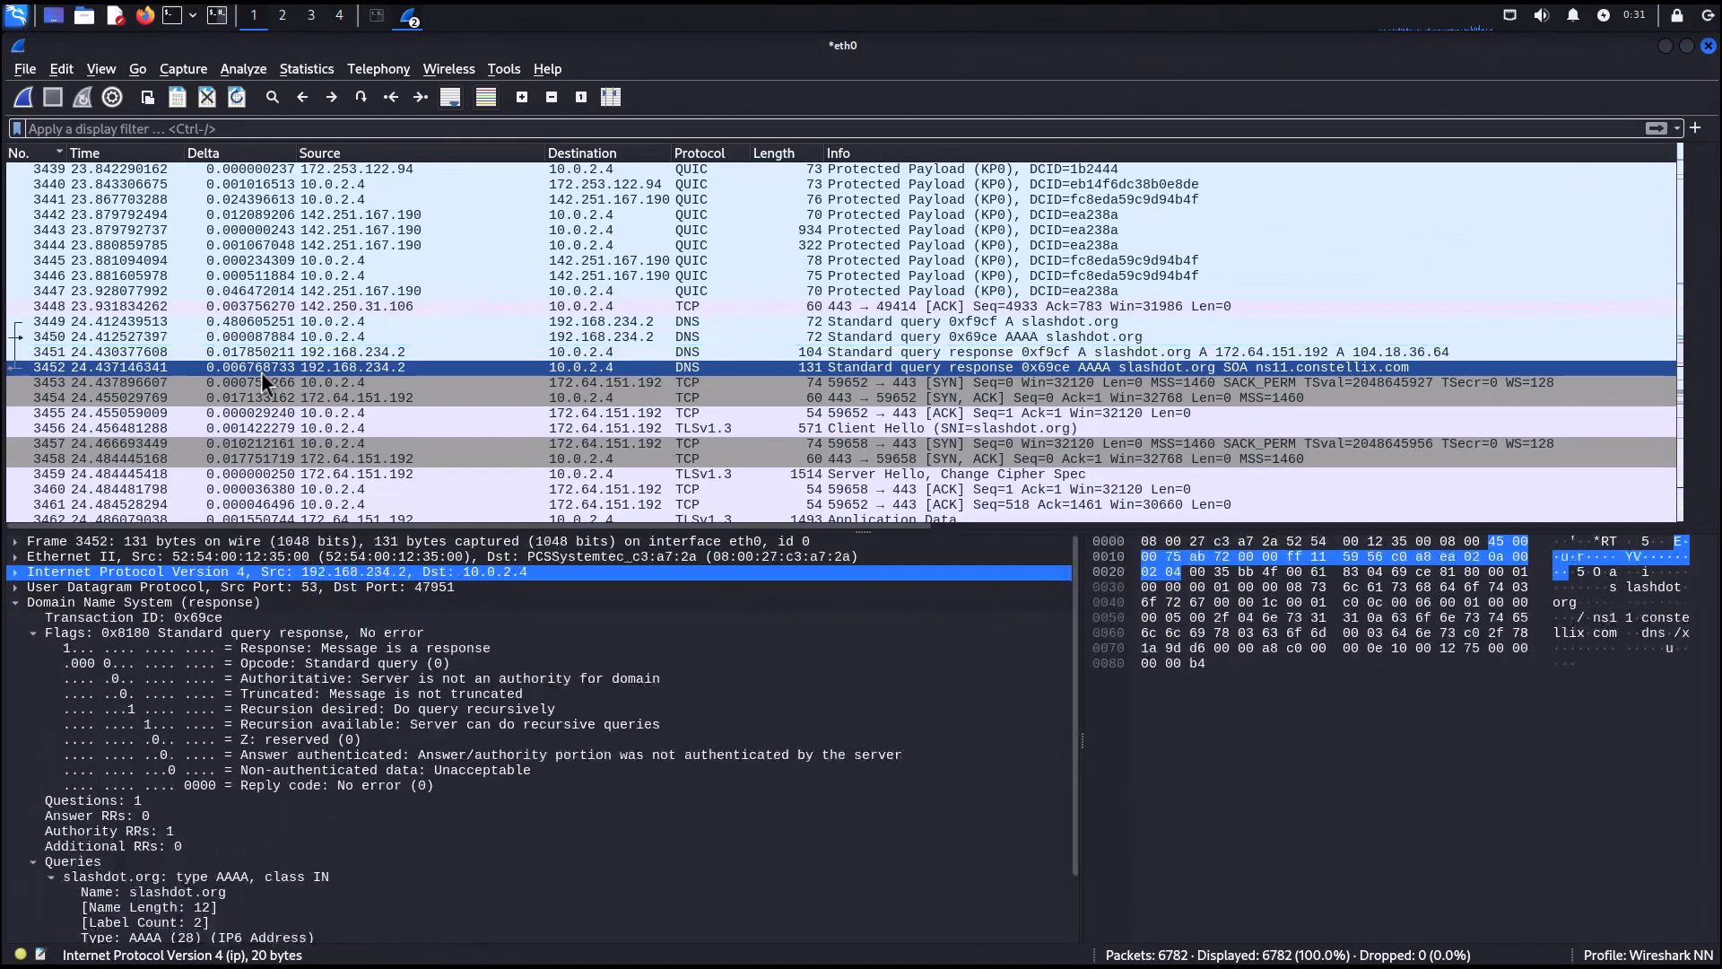
{"action": "left_click_drag", "start_coordinate": [261, 372], "coordinate": [122, 337]}
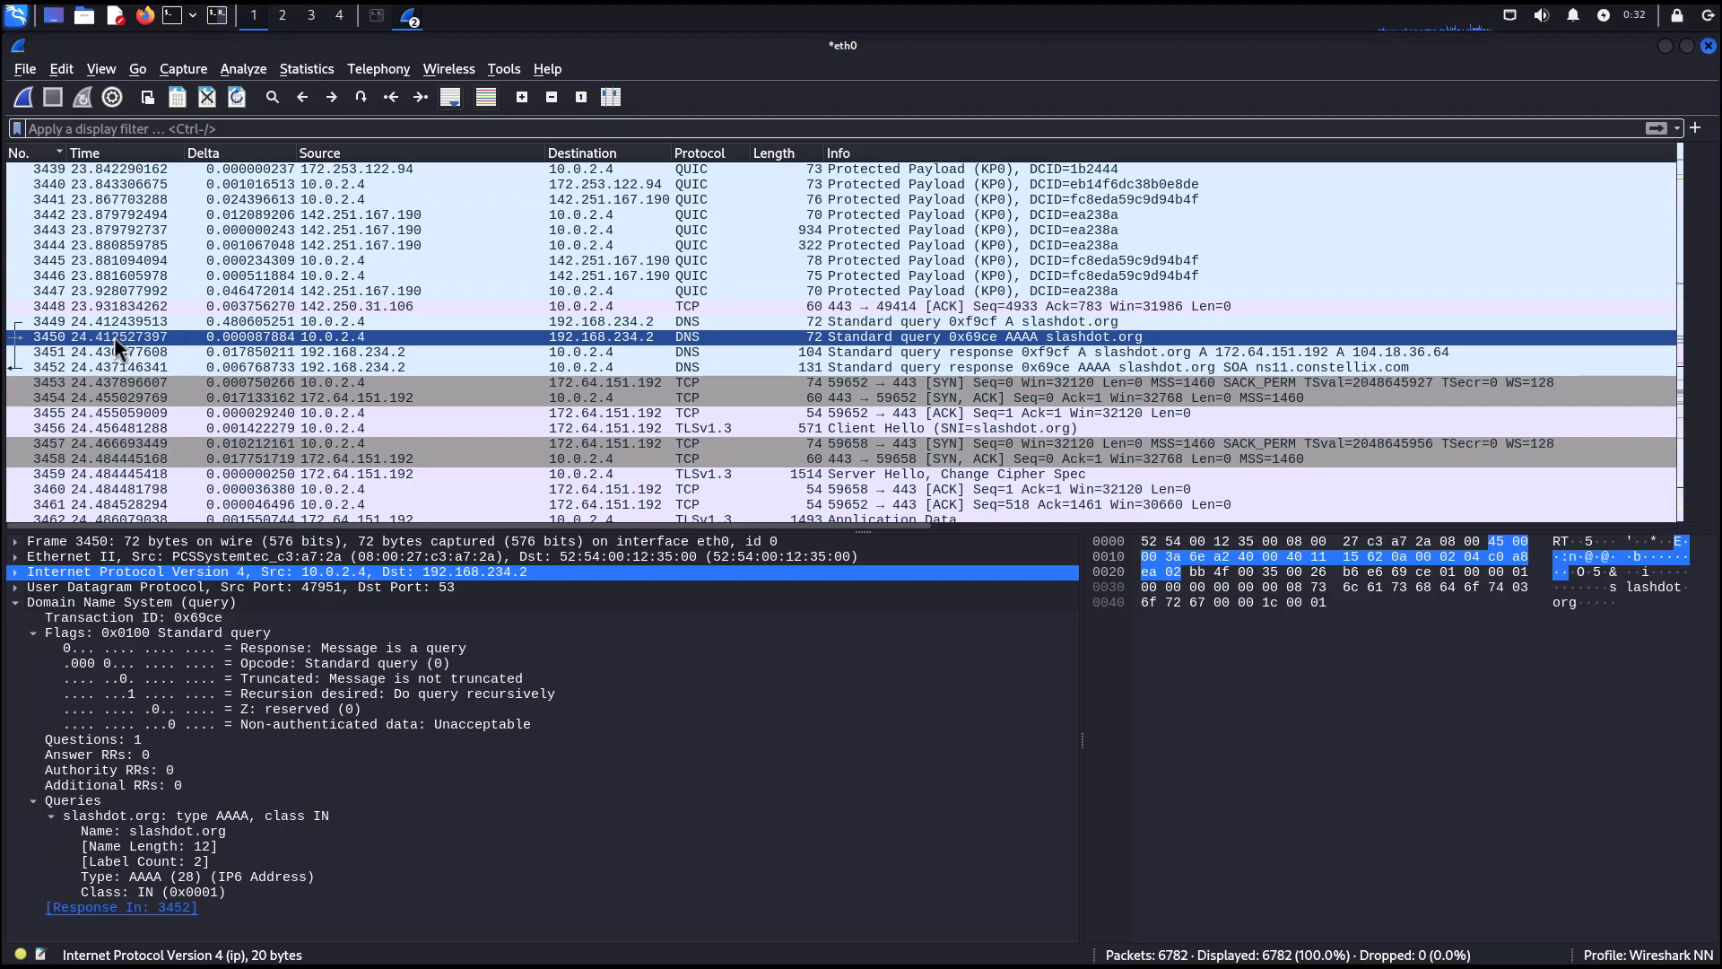
{"action": "right_click", "coordinate": [114, 337]}
{"action": "left_click", "coordinate": [197, 353]}
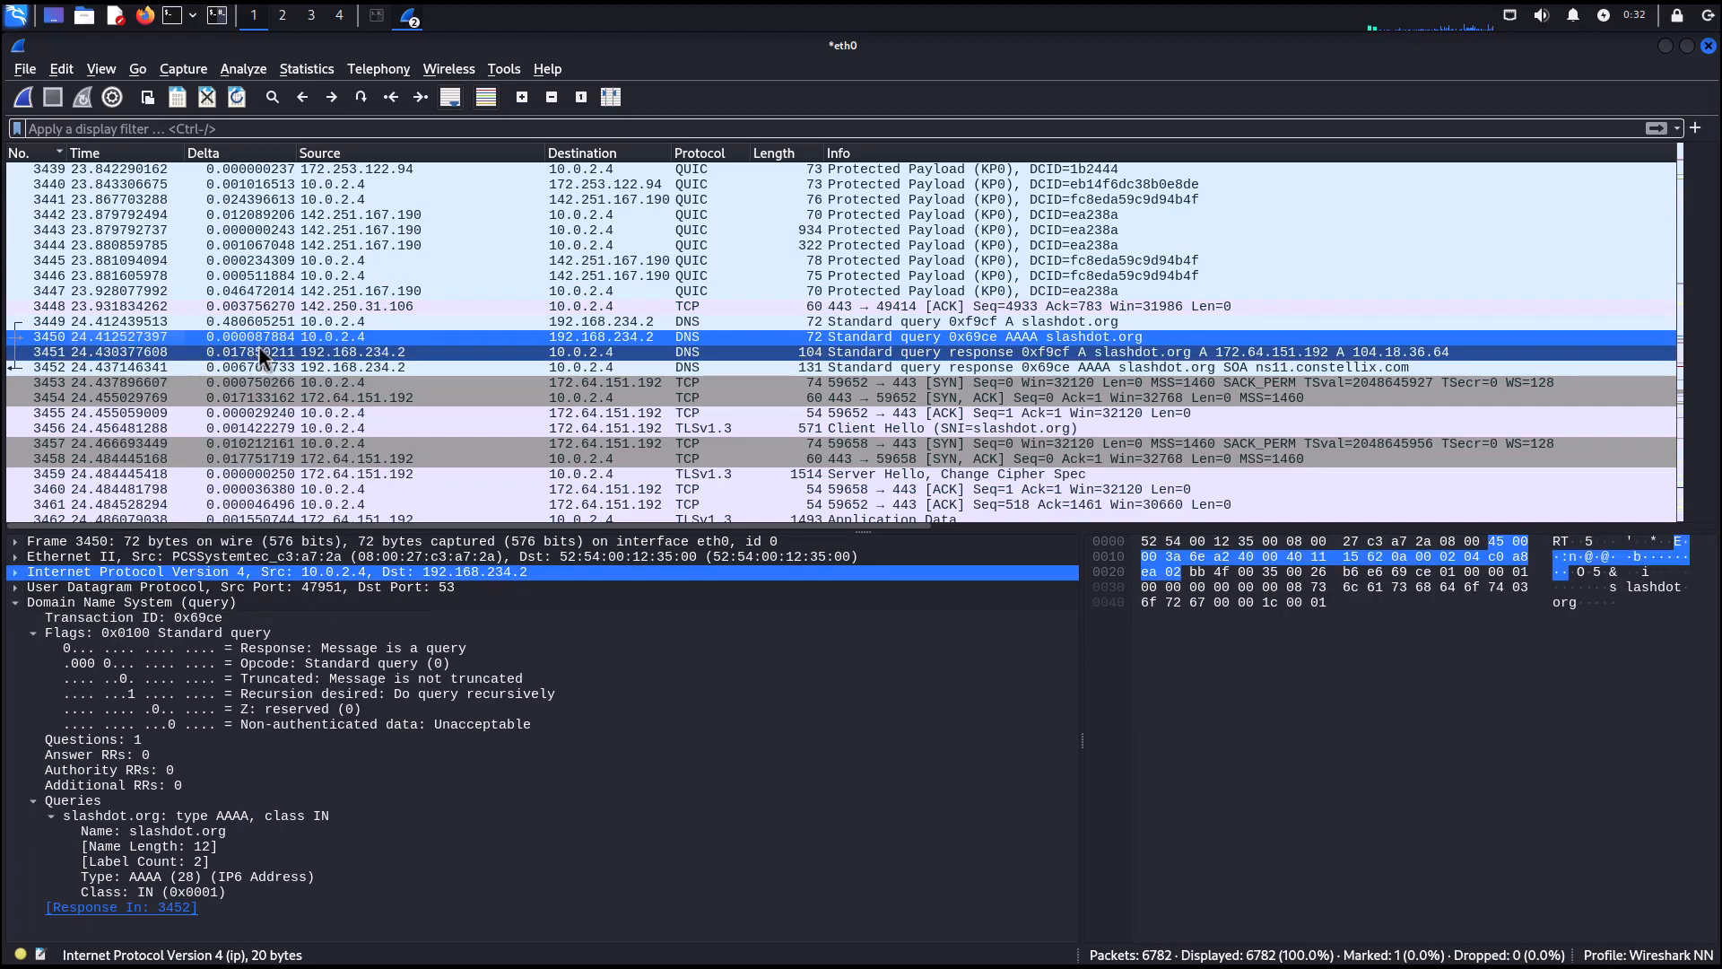
Select several packets around the marked packet 3450 to compare its highlighting.
{"action": "left_click", "coordinate": [61, 69]}
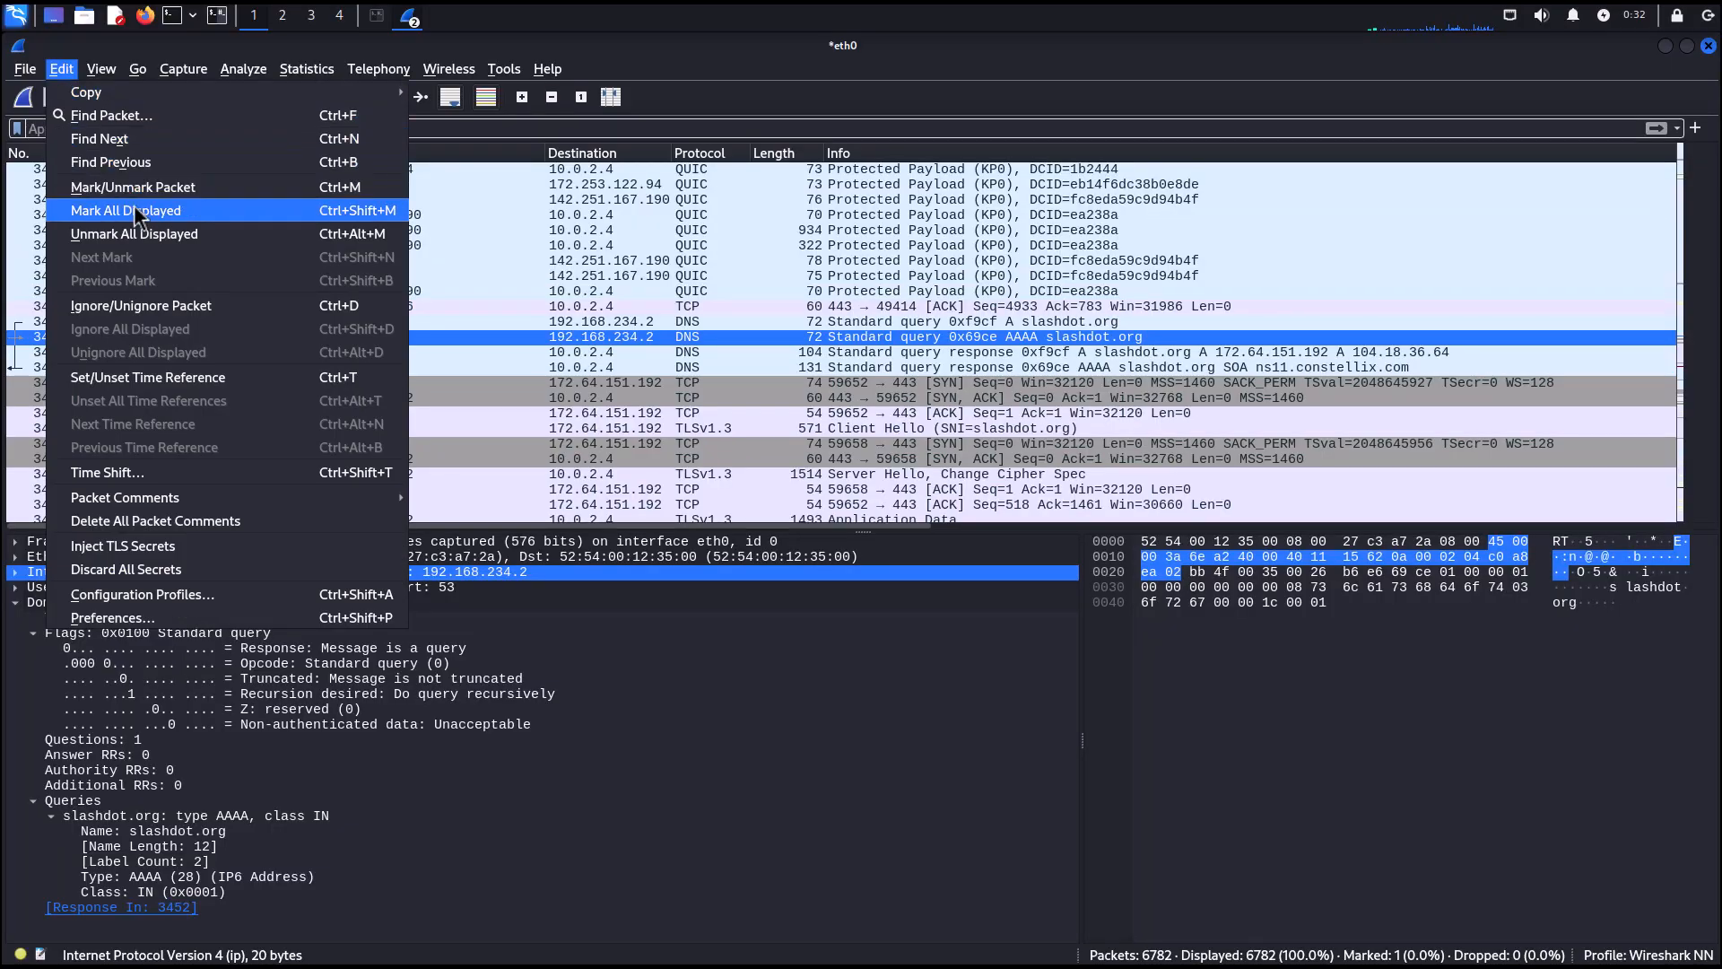
{"action": "left_click", "coordinate": [432, 335]}
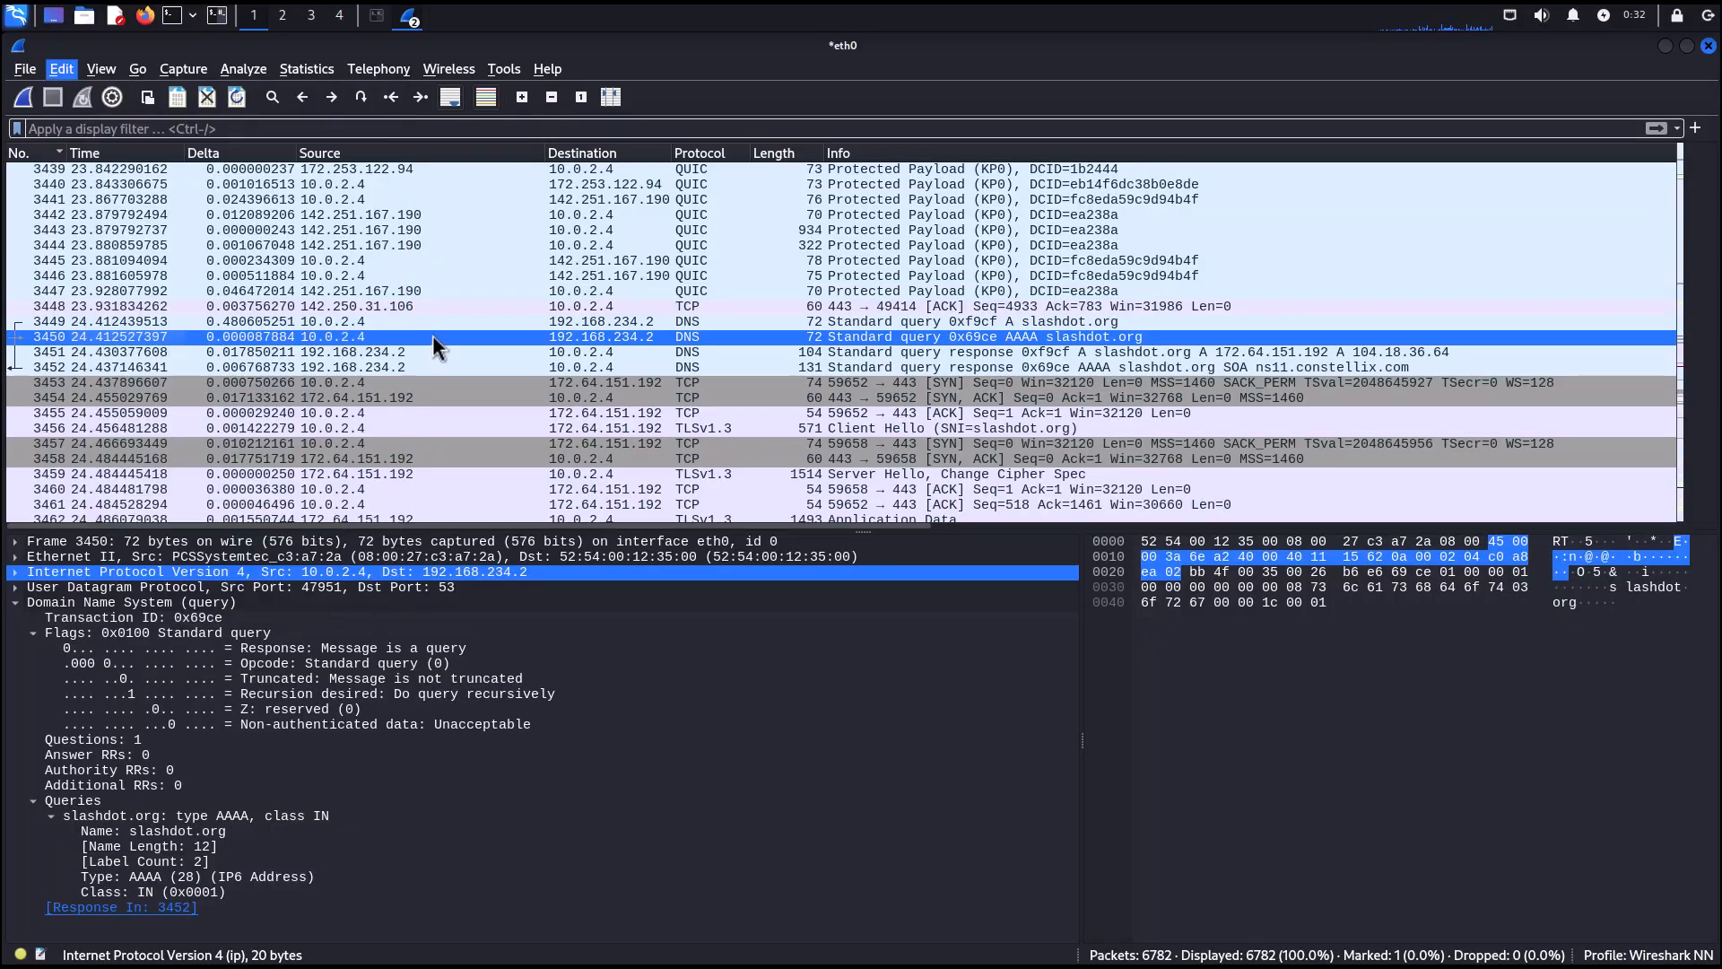
{"action": "left_click", "coordinate": [217, 217]}
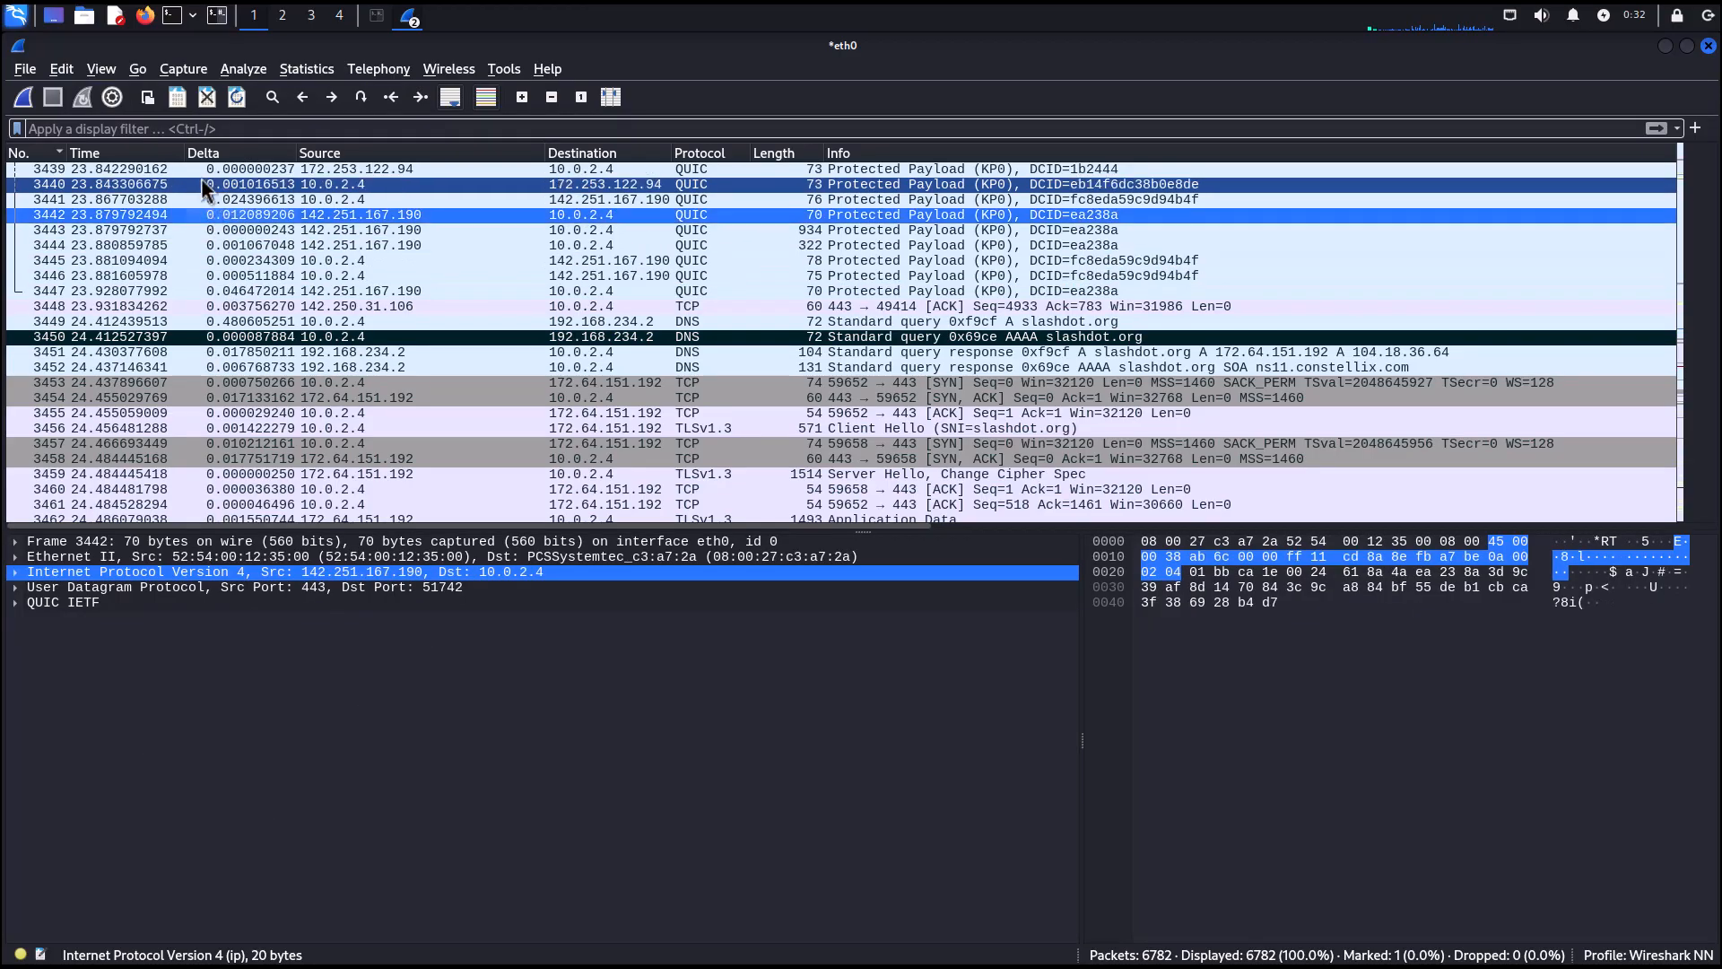
{"action": "left_click", "coordinate": [200, 170]}
{"action": "left_click", "coordinate": [194, 202]}
{"action": "left_click", "coordinate": [181, 246]}
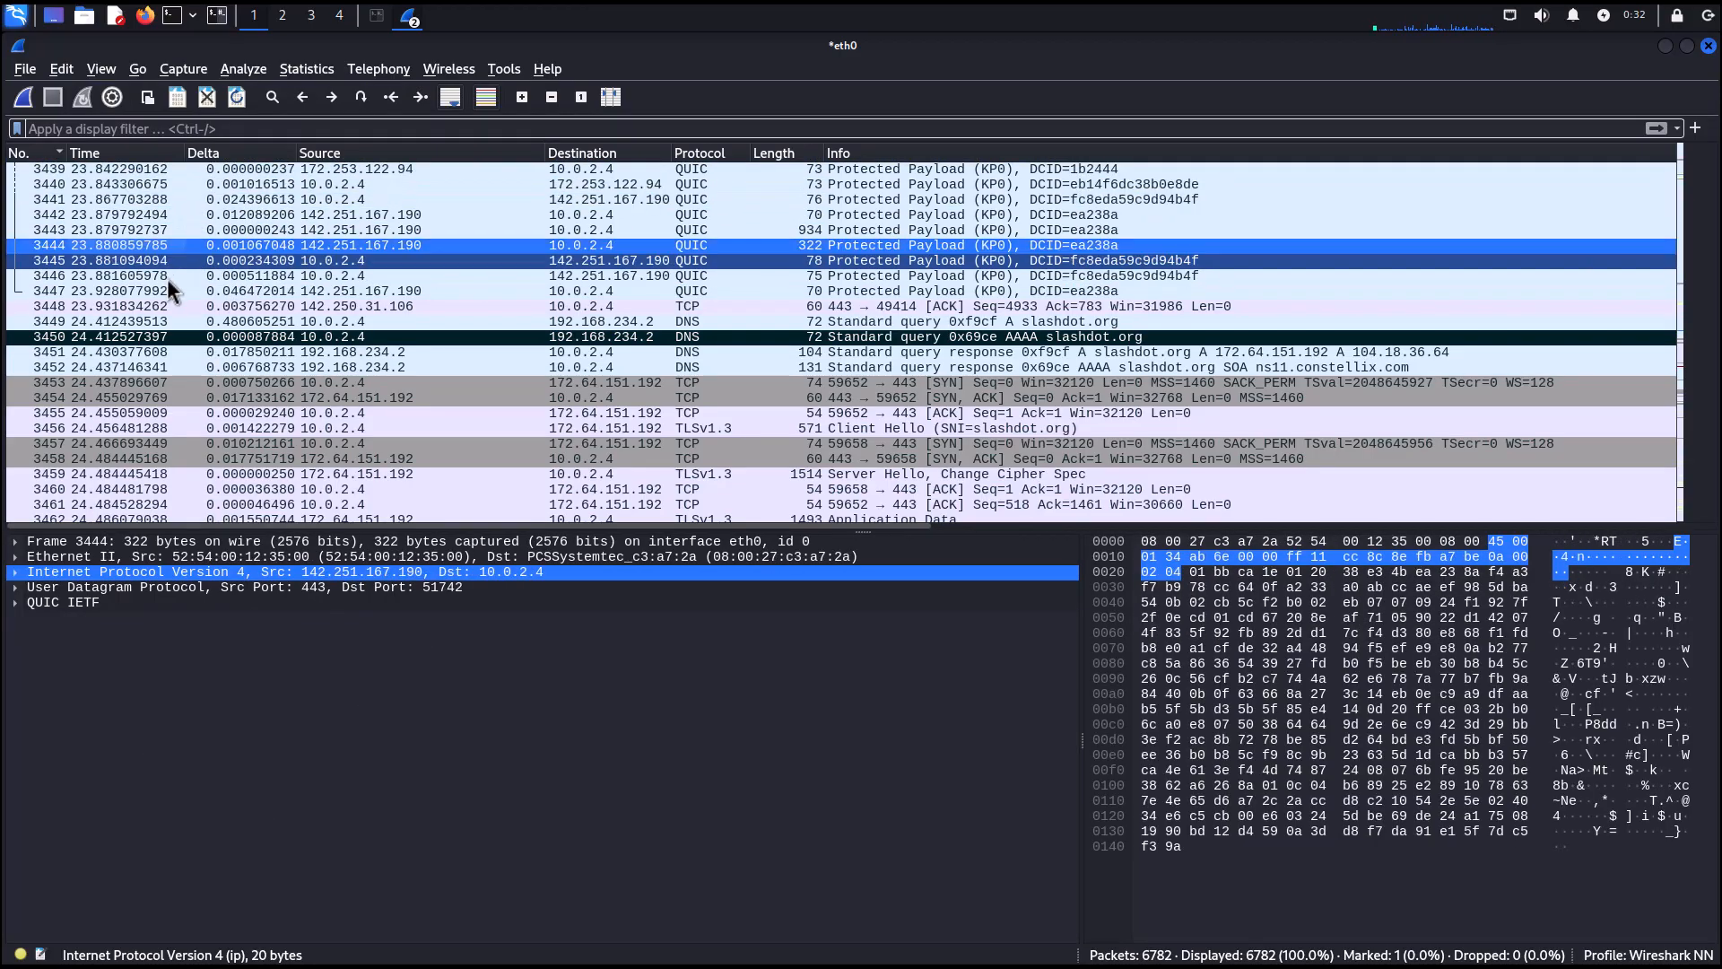
{"action": "left_click", "coordinate": [147, 397]}
{"action": "left_click", "coordinate": [158, 337]}
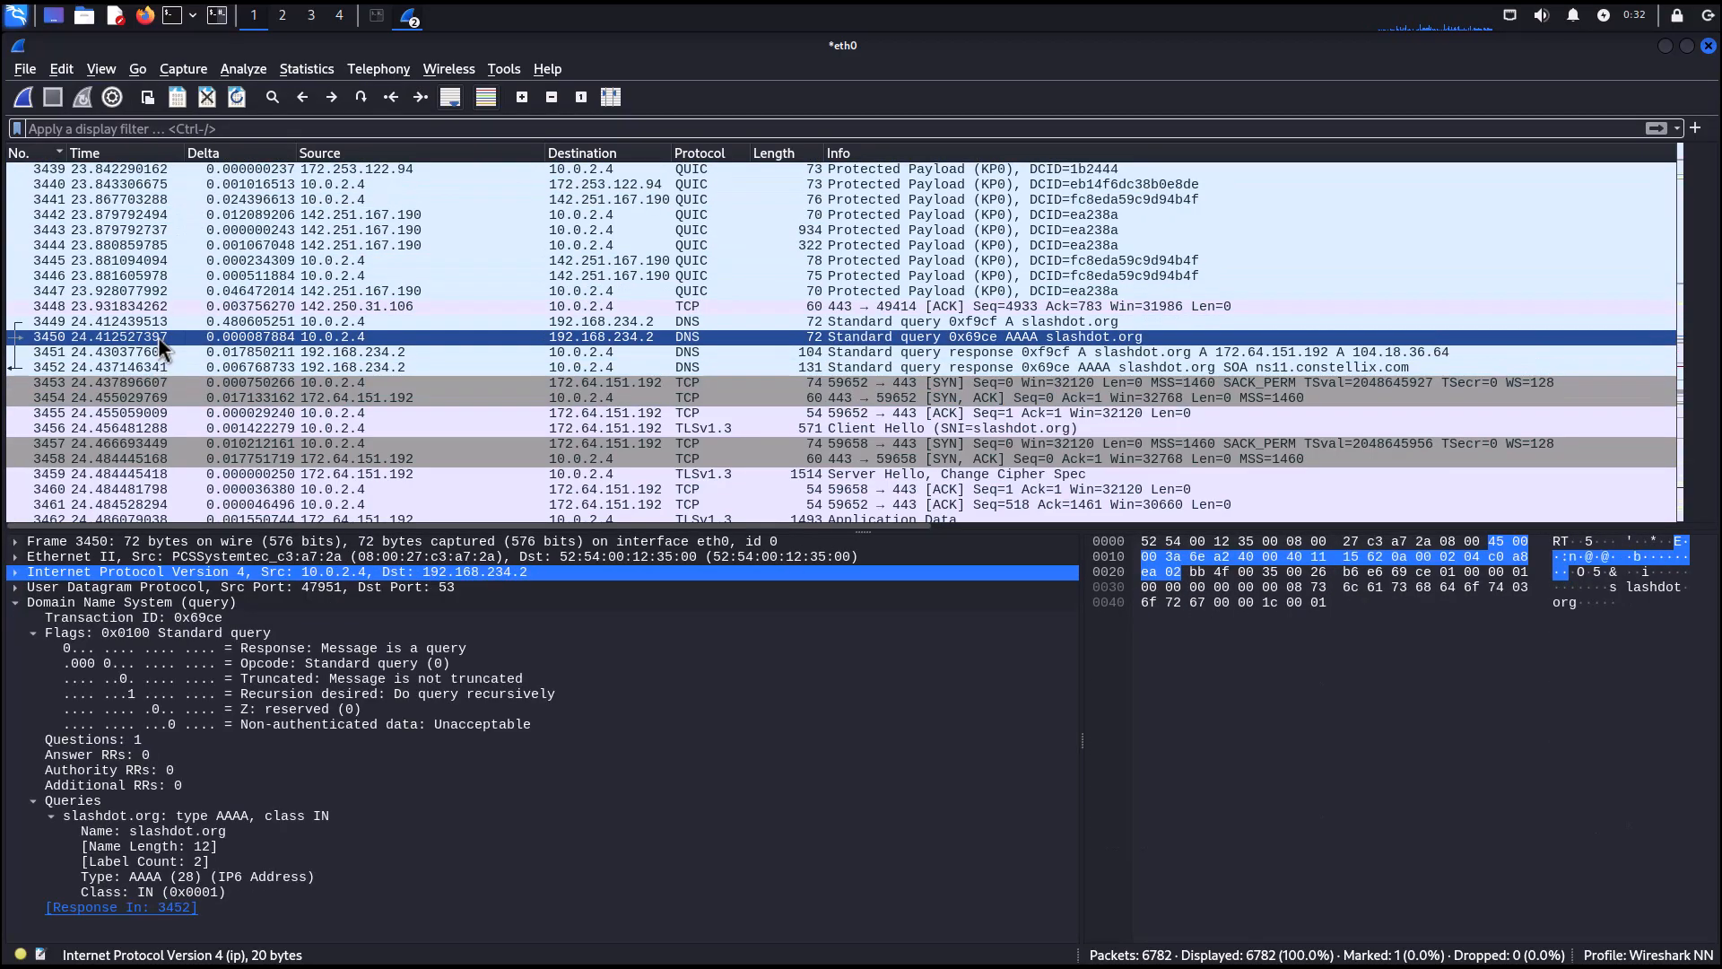
{"action": "left_click", "coordinate": [273, 308]}
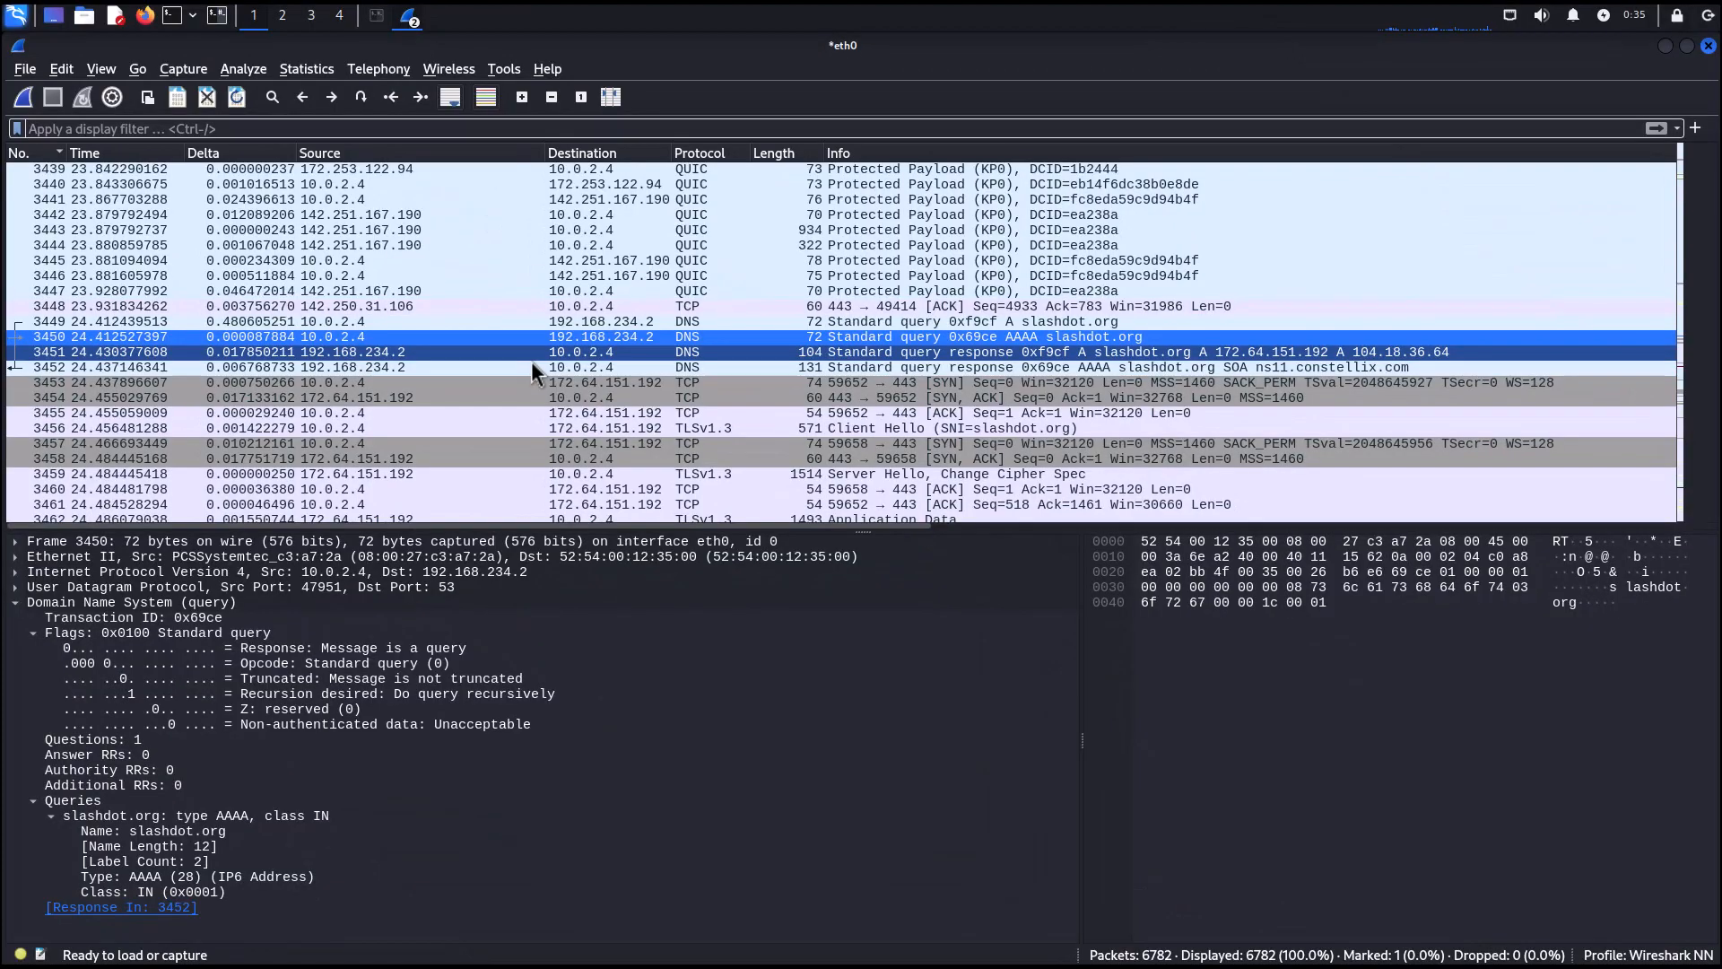
{"action": "key", "text": "Up"}
{"action": "key", "text": "Up"}
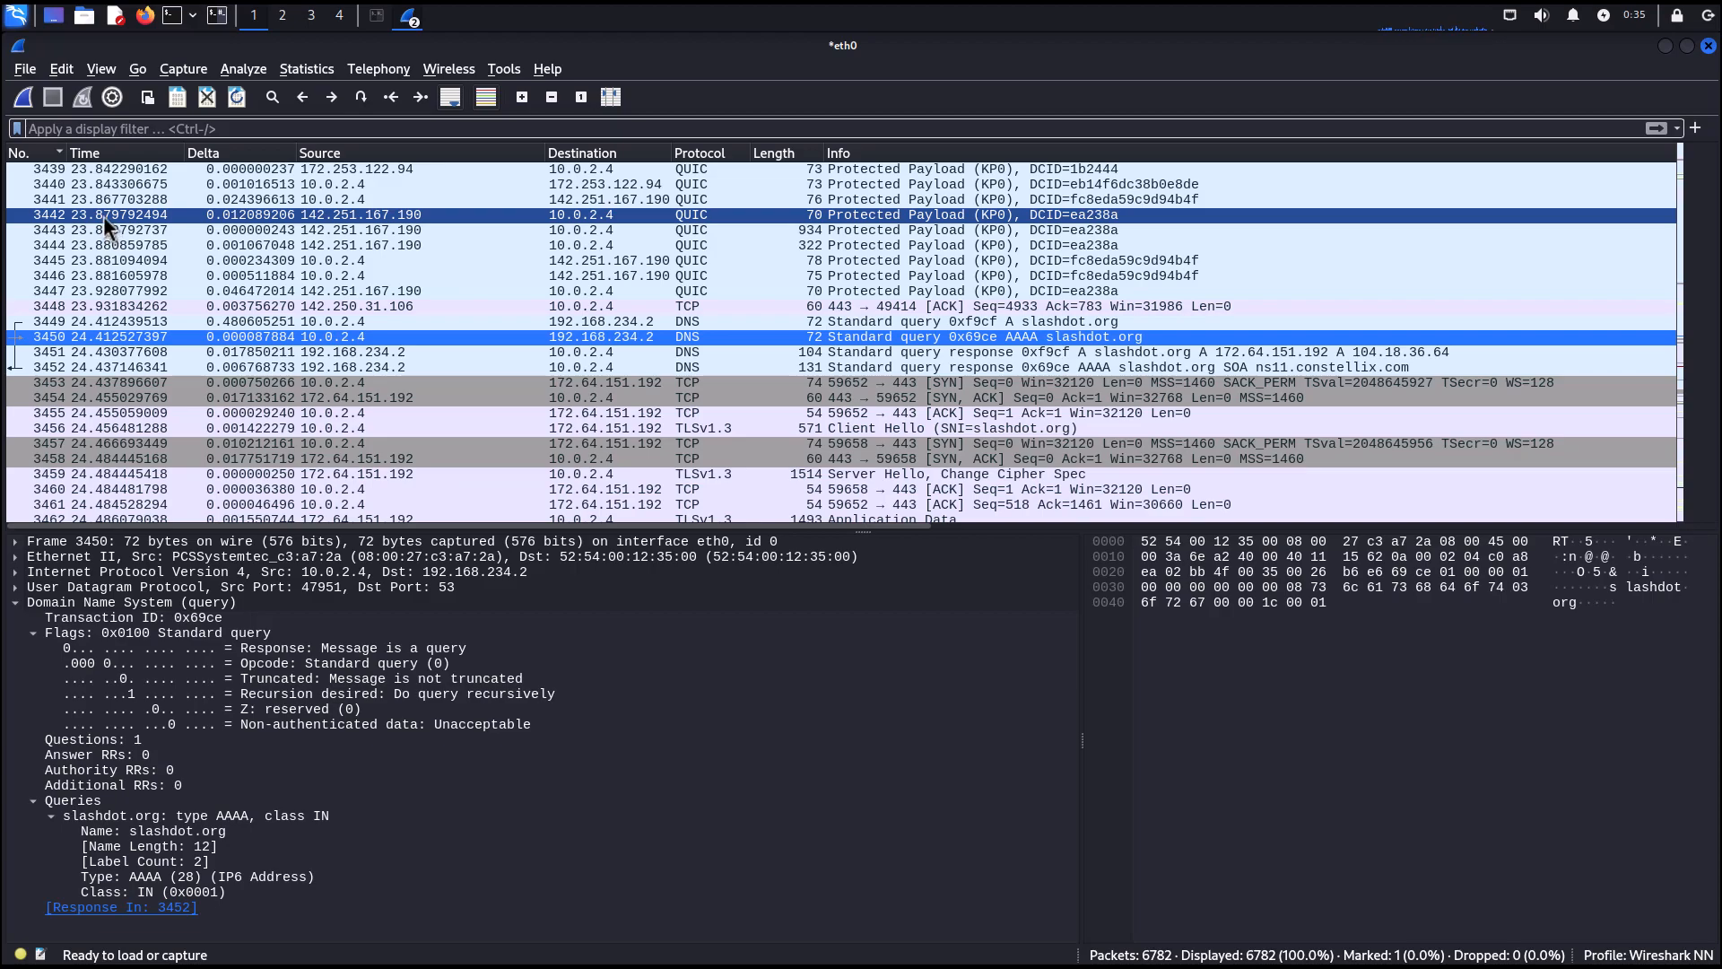
Set the time display format to UTC Date and Time of Day.
{"action": "left_click", "coordinate": [95, 70]}
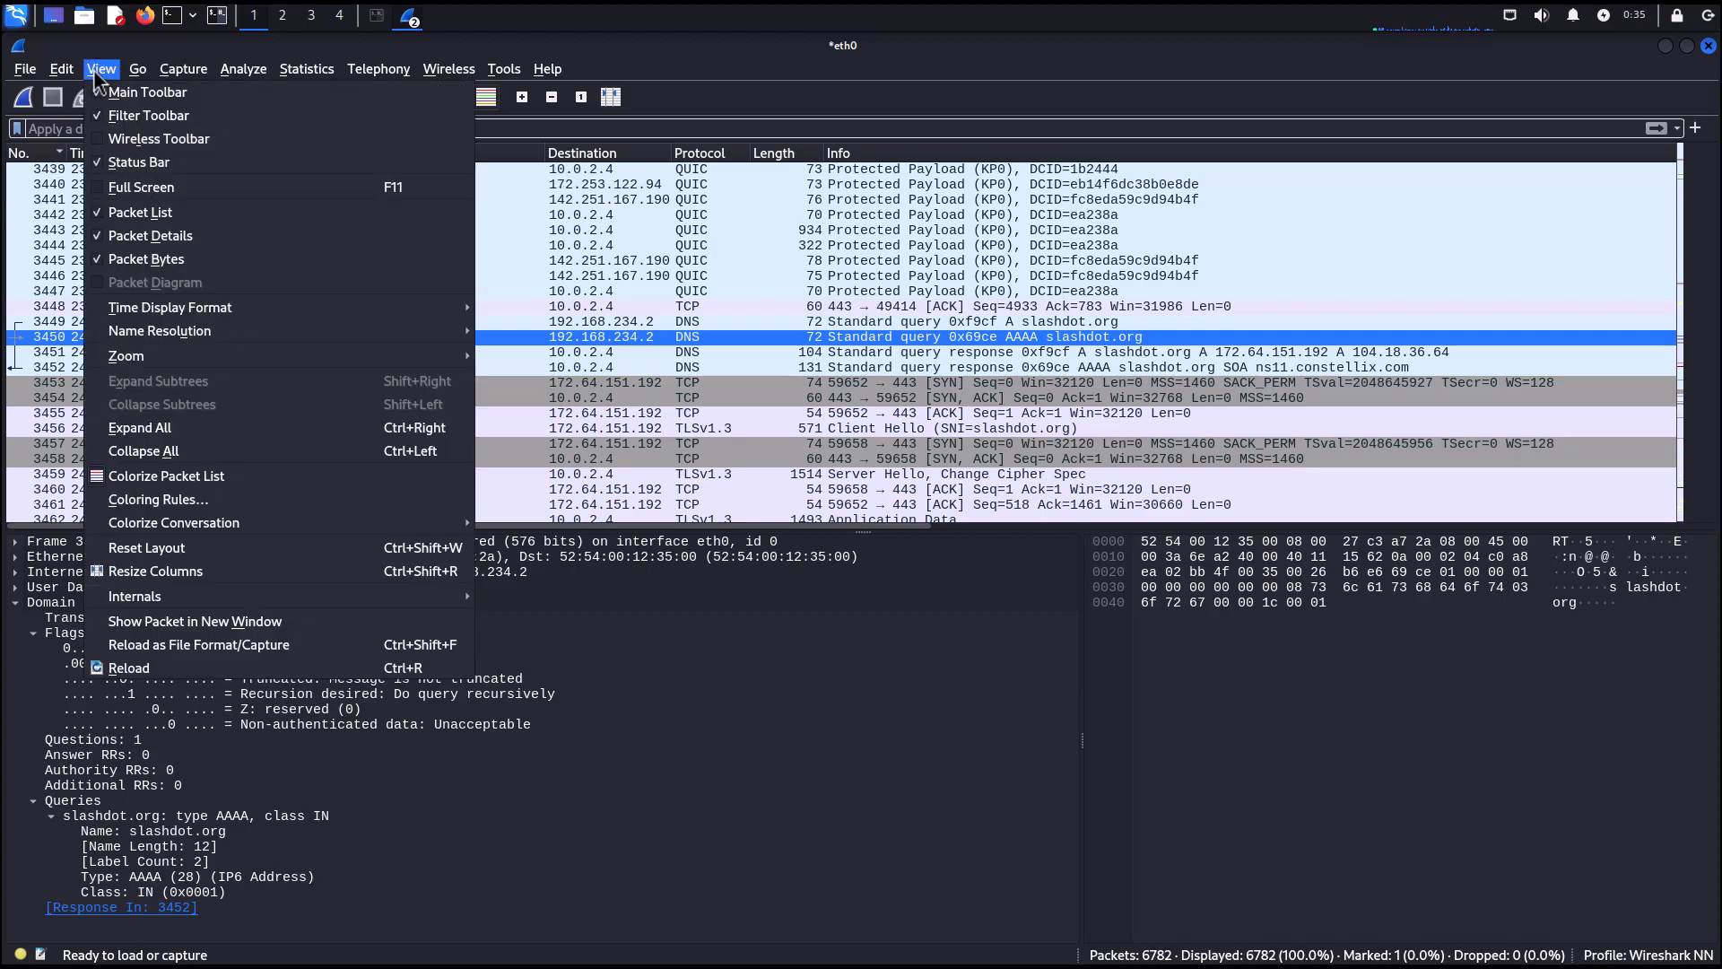
{"action": "mouse_move", "coordinate": [228, 314]}
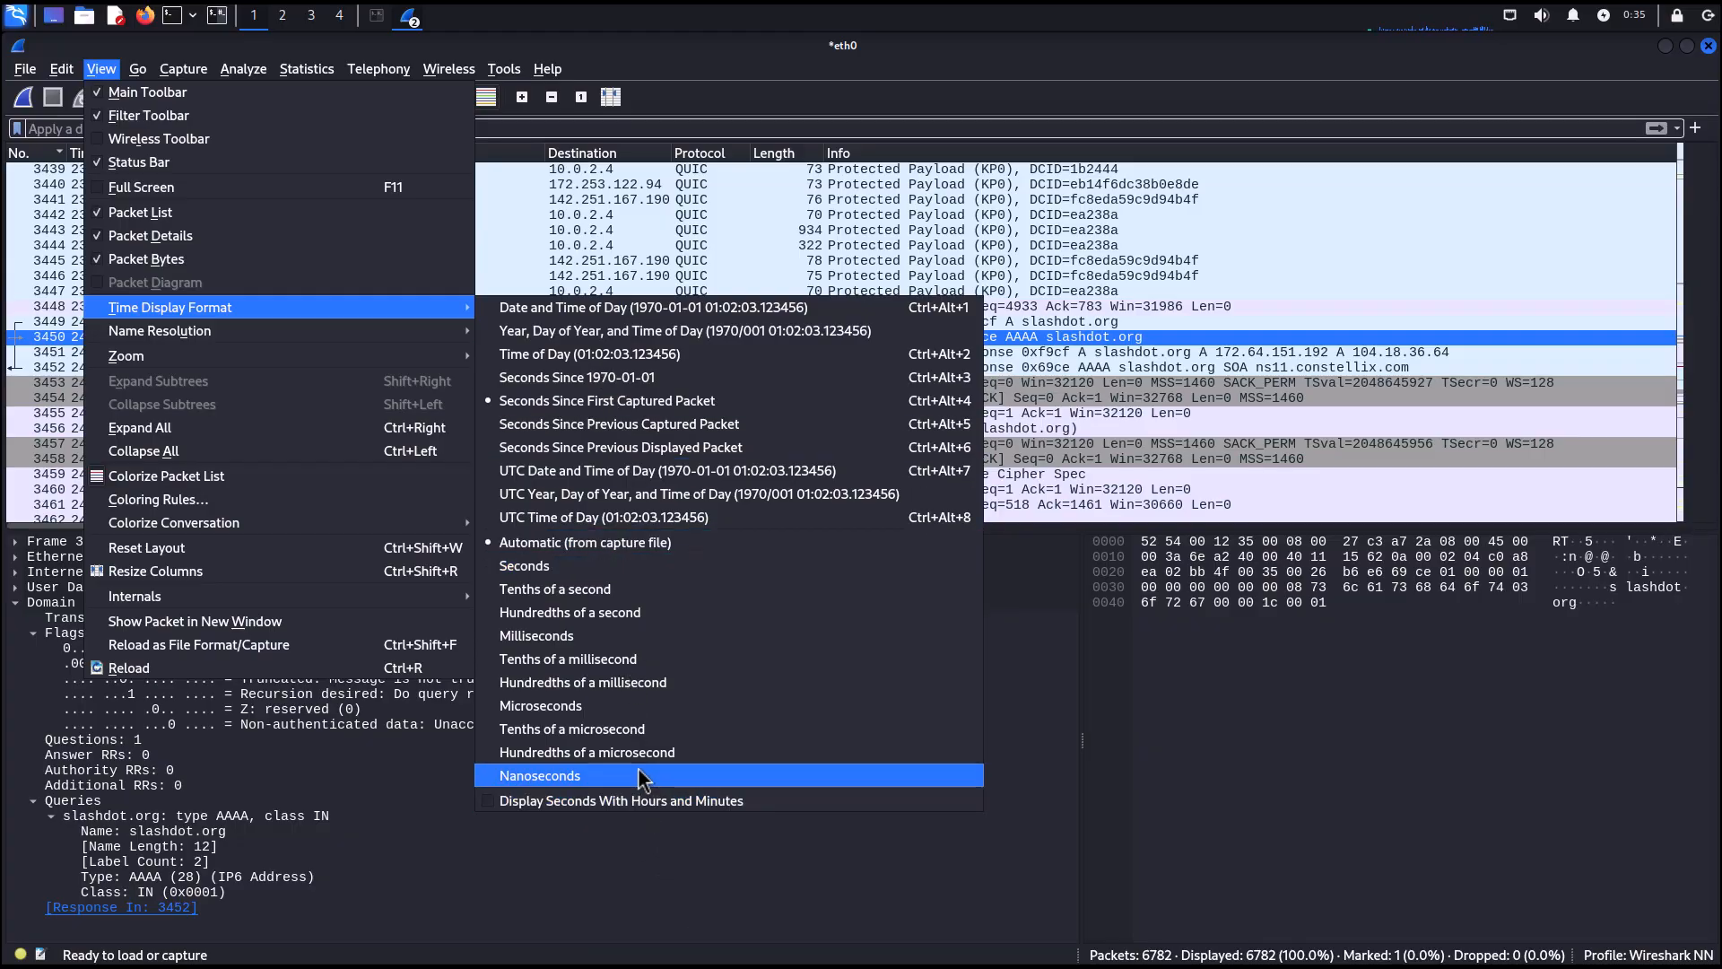
{"action": "left_click", "coordinate": [623, 475]}
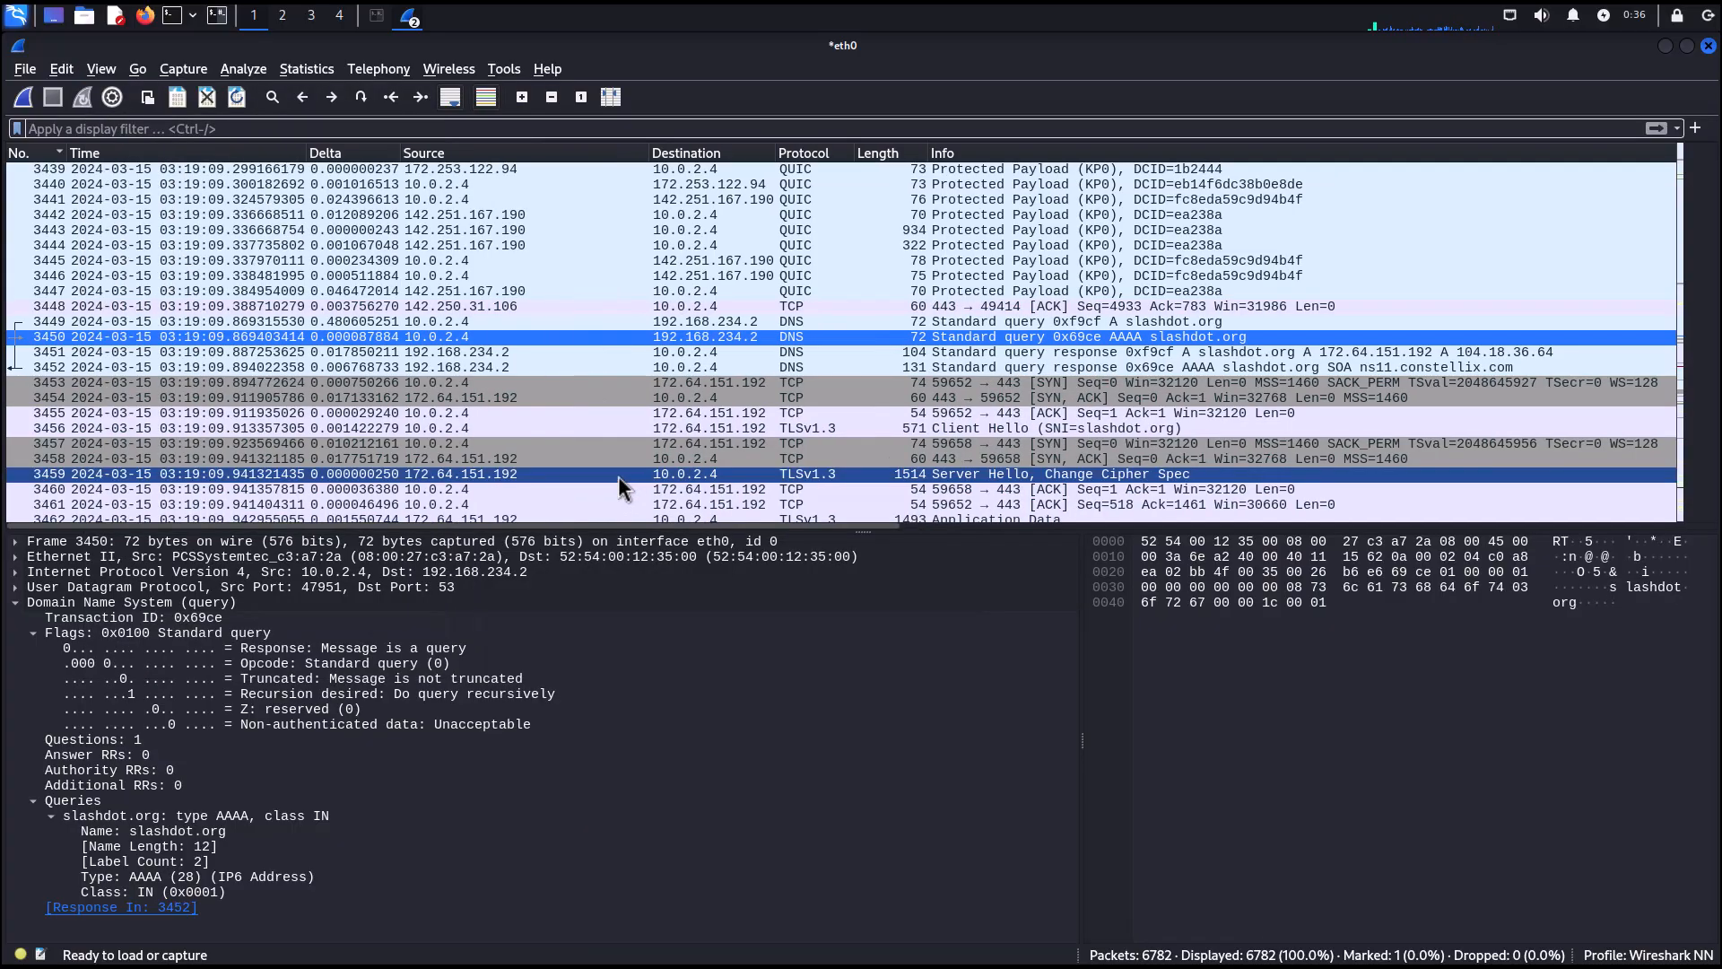
Scroll and step through the packet list to examine the UTC timestamps.
{"action": "scroll", "coordinate": [374, 363], "scroll_direction": "up", "scroll_amount": 8}
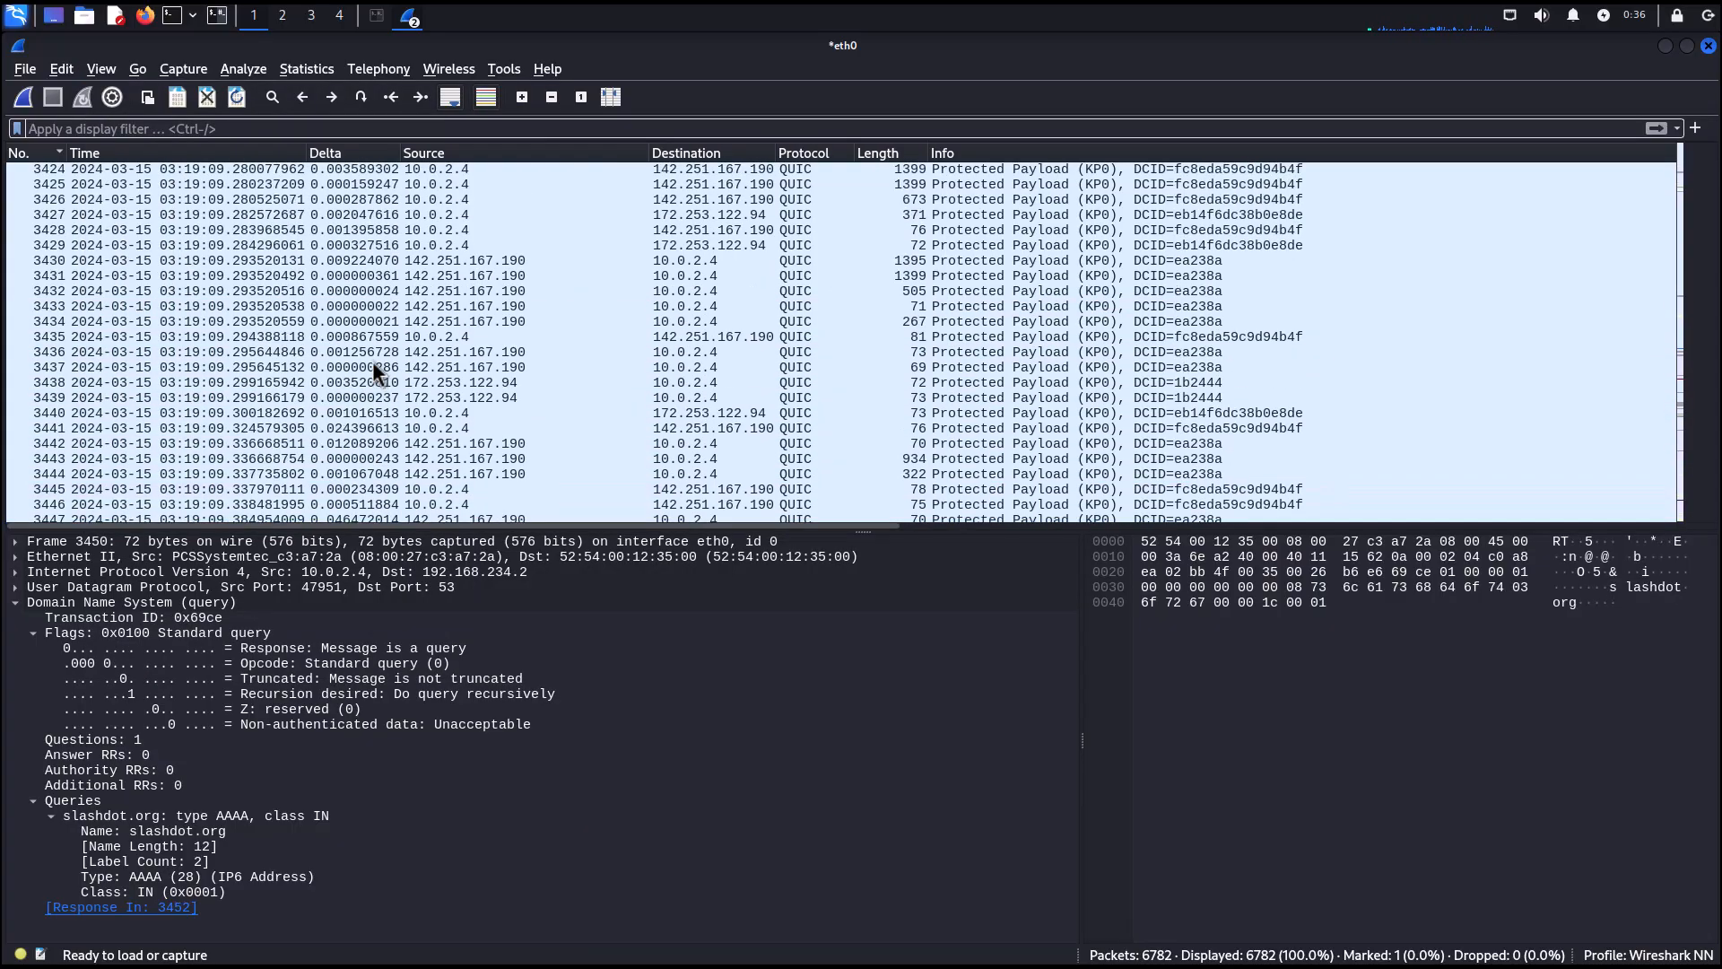
{"action": "left_click", "coordinate": [147, 215]}
{"action": "key", "text": "Down"}
{"action": "key", "text": "Down"}
{"action": "key", "text": "Down"}
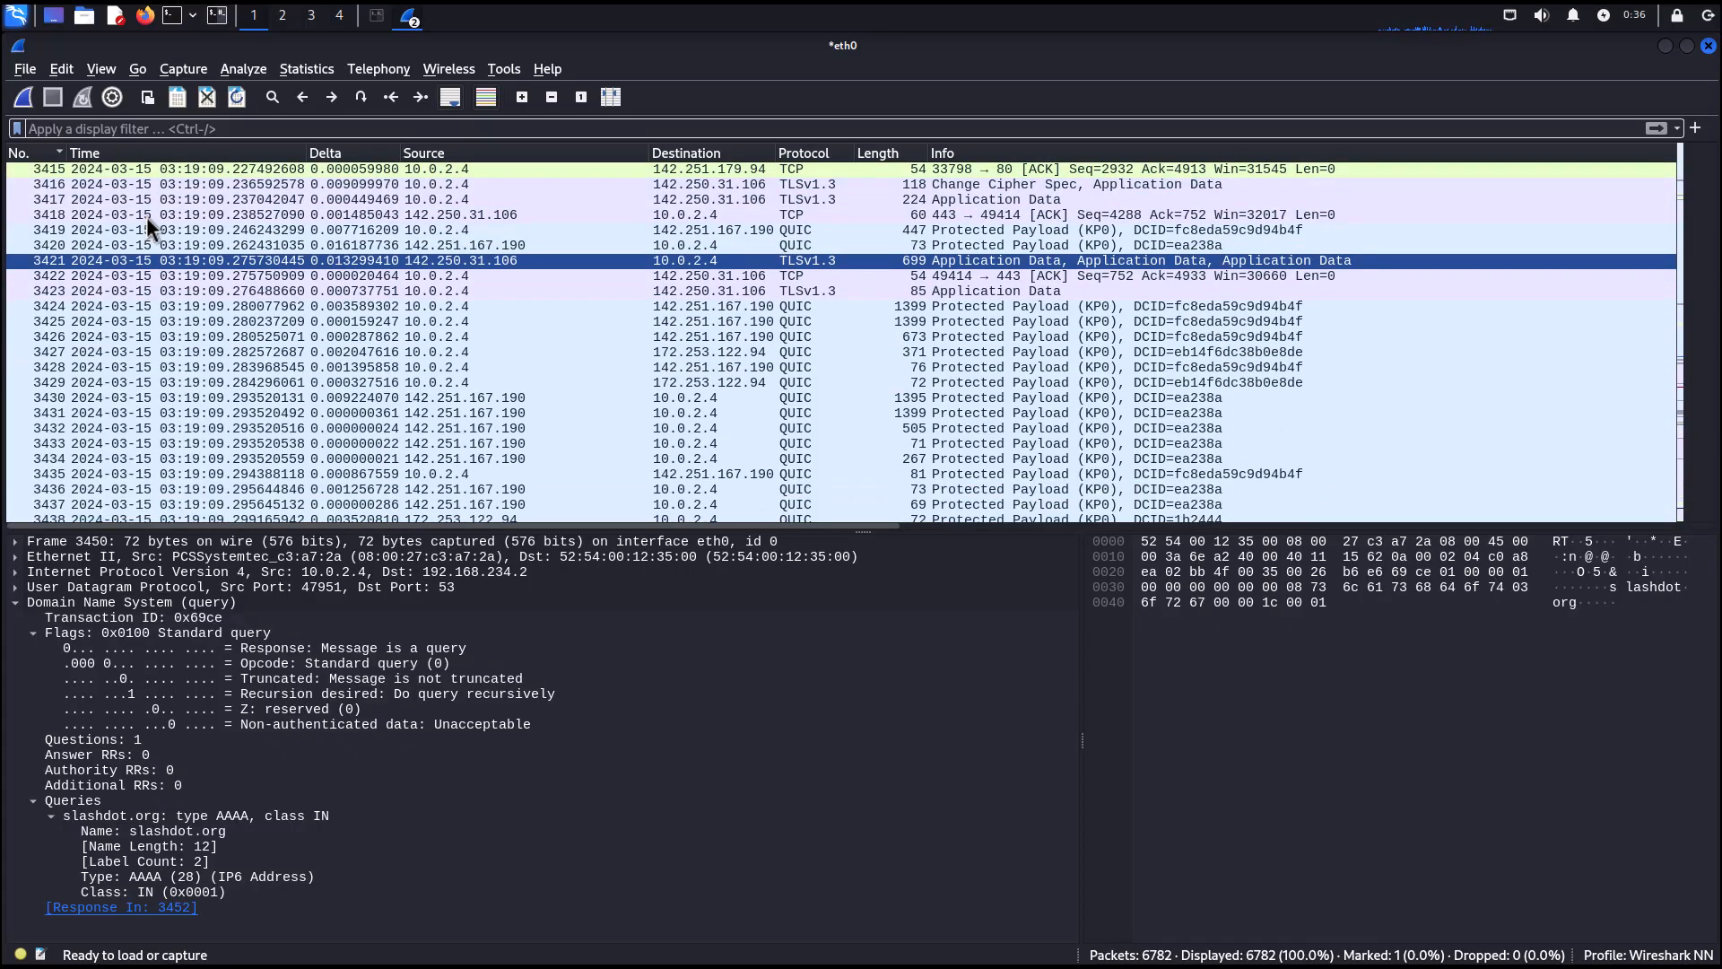
{"action": "scroll", "coordinate": [147, 217], "scroll_direction": "down", "scroll_amount": 12}
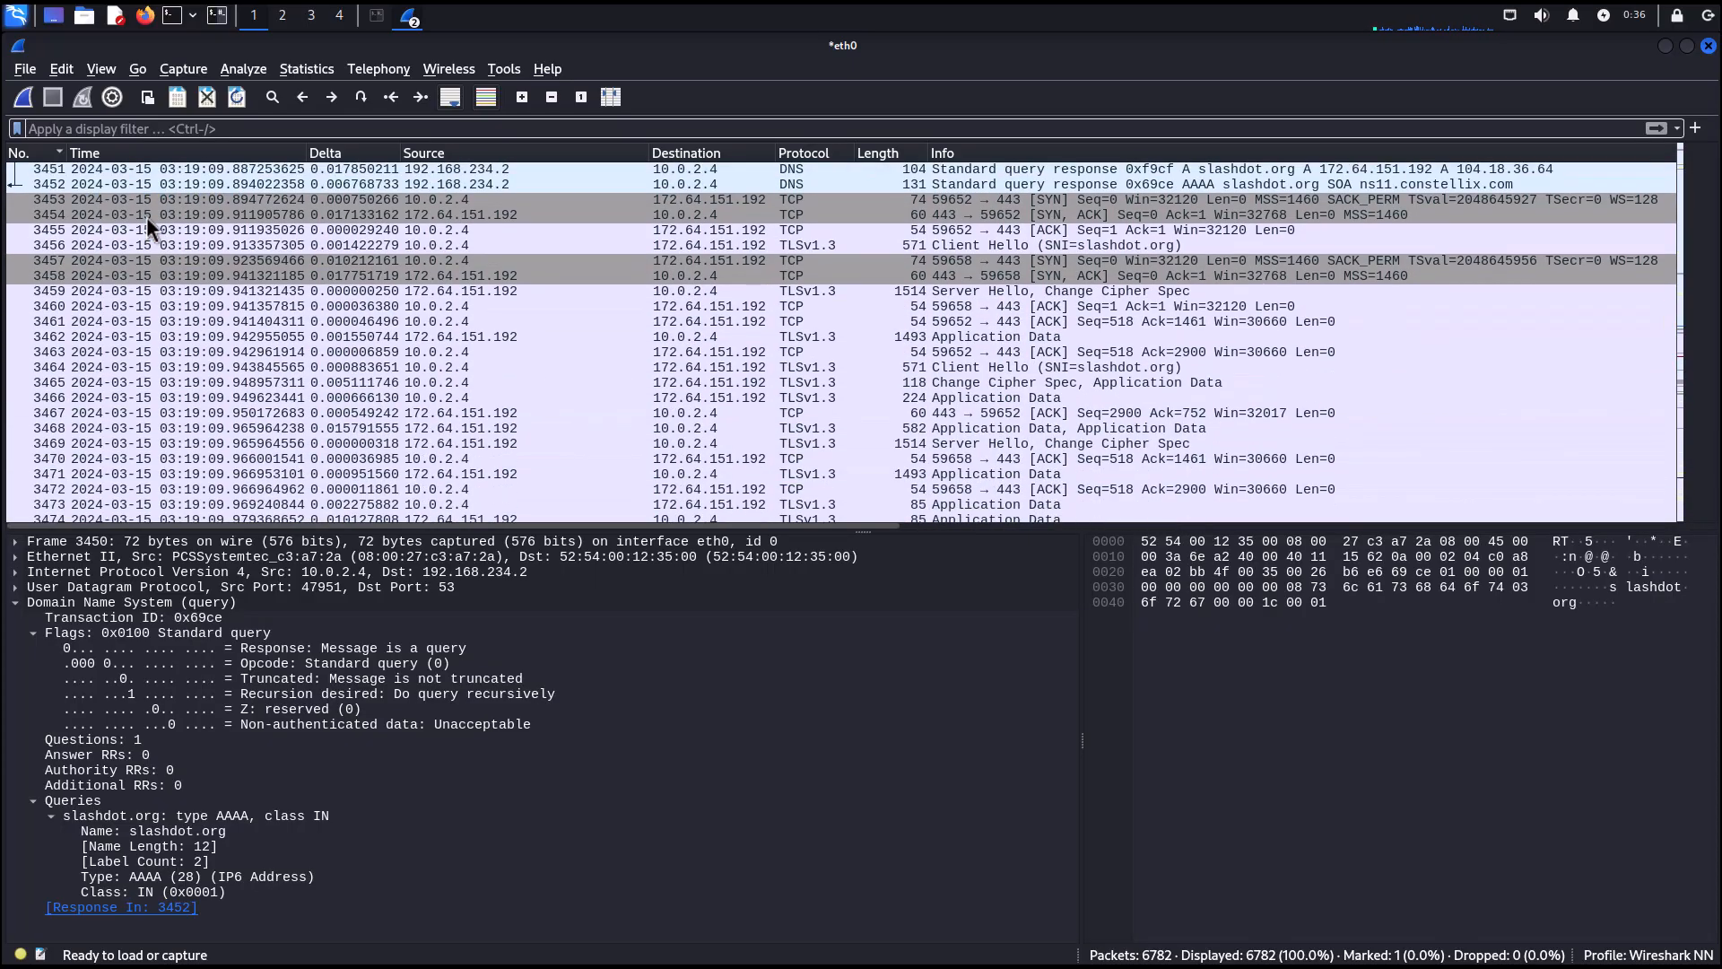
{"action": "scroll", "coordinate": [147, 217], "scroll_direction": "down", "scroll_amount": 7}
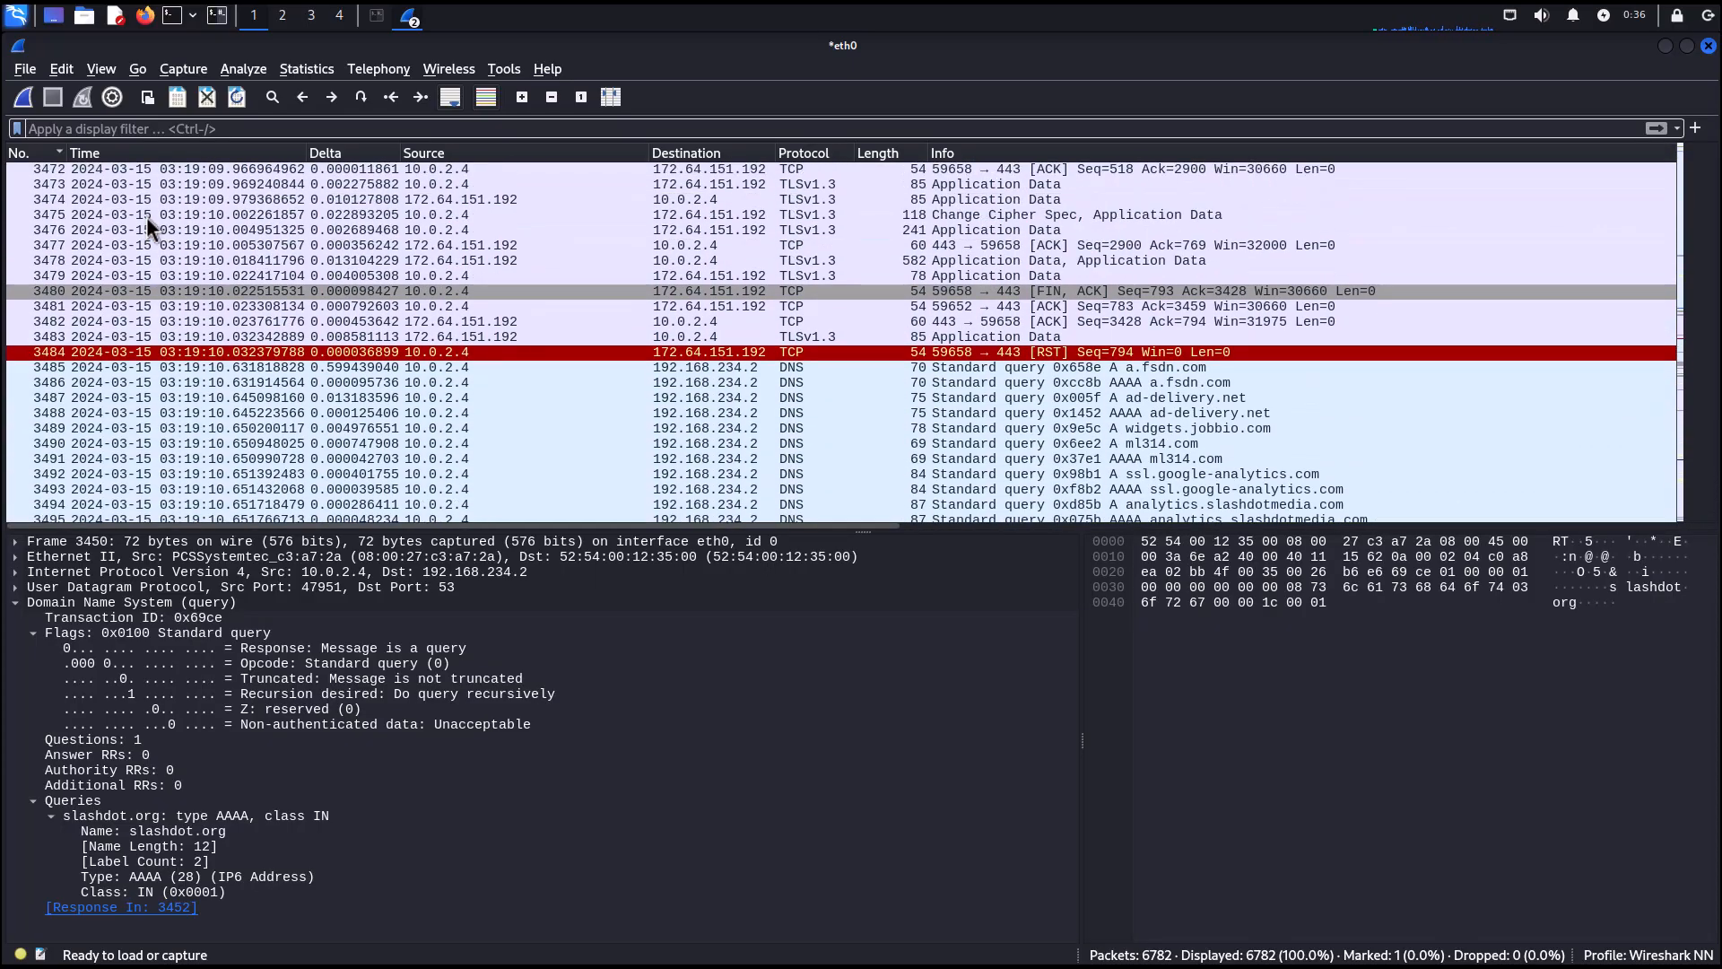
{"action": "scroll", "coordinate": [147, 217], "scroll_direction": "up", "scroll_amount": 10}
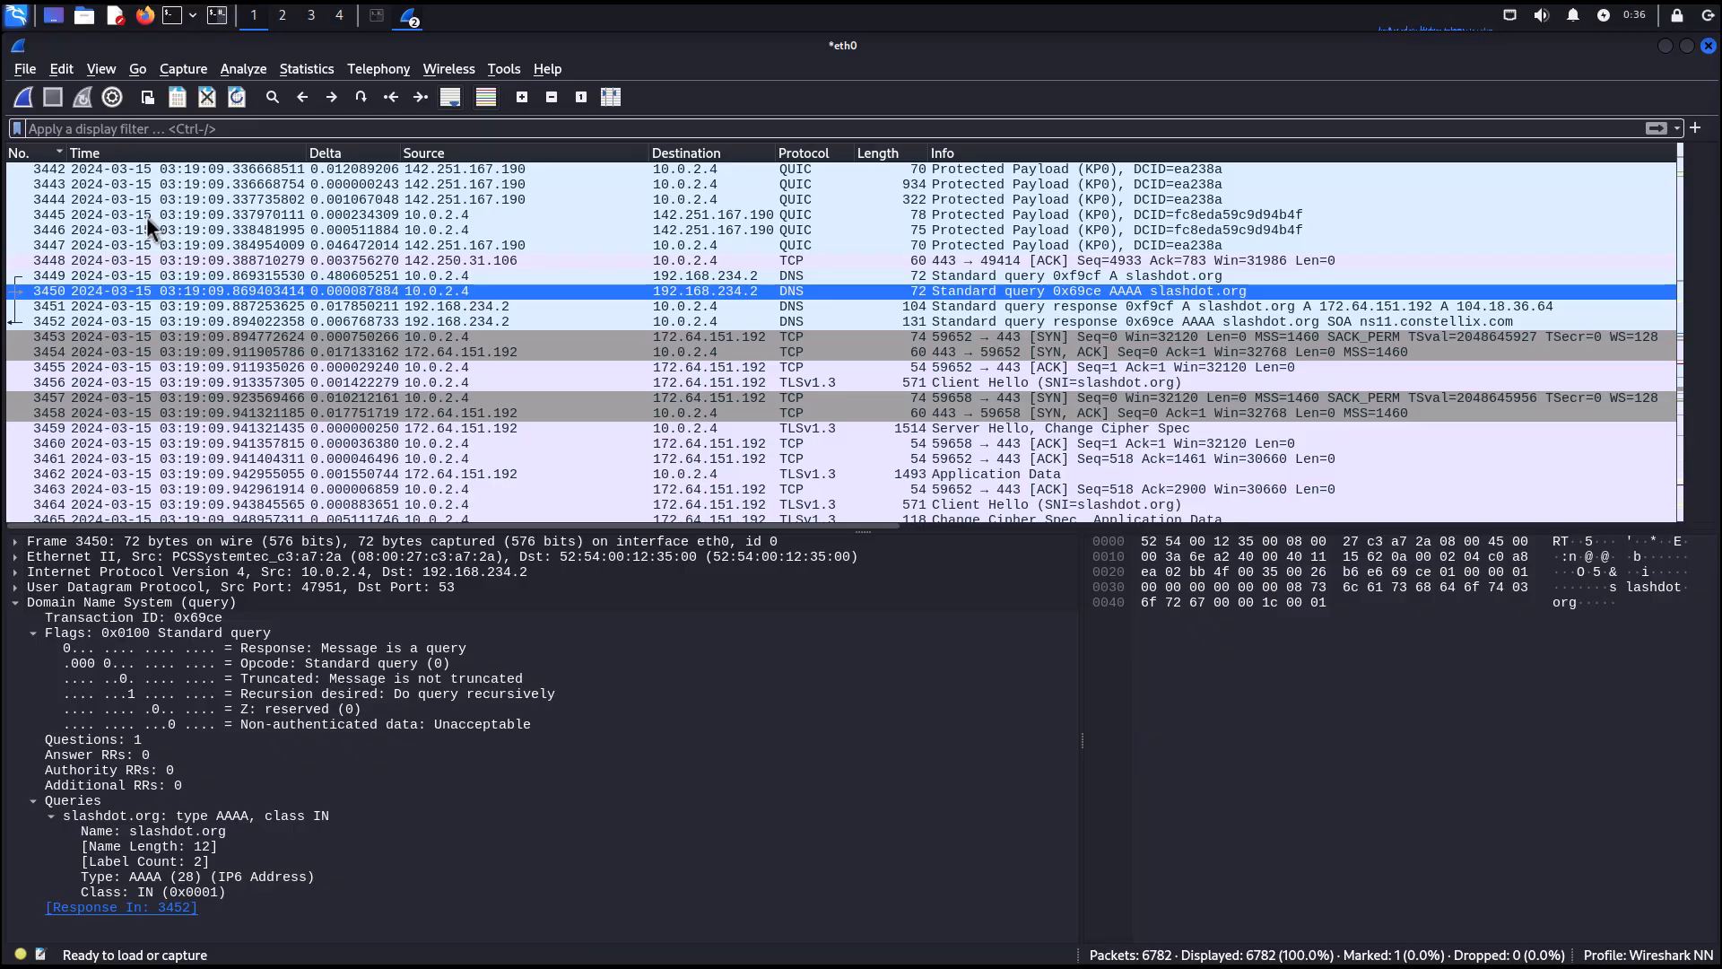
Set the time display format to Seconds Since First Captured Packet and widen the Delta column.
{"action": "left_click", "coordinate": [113, 76]}
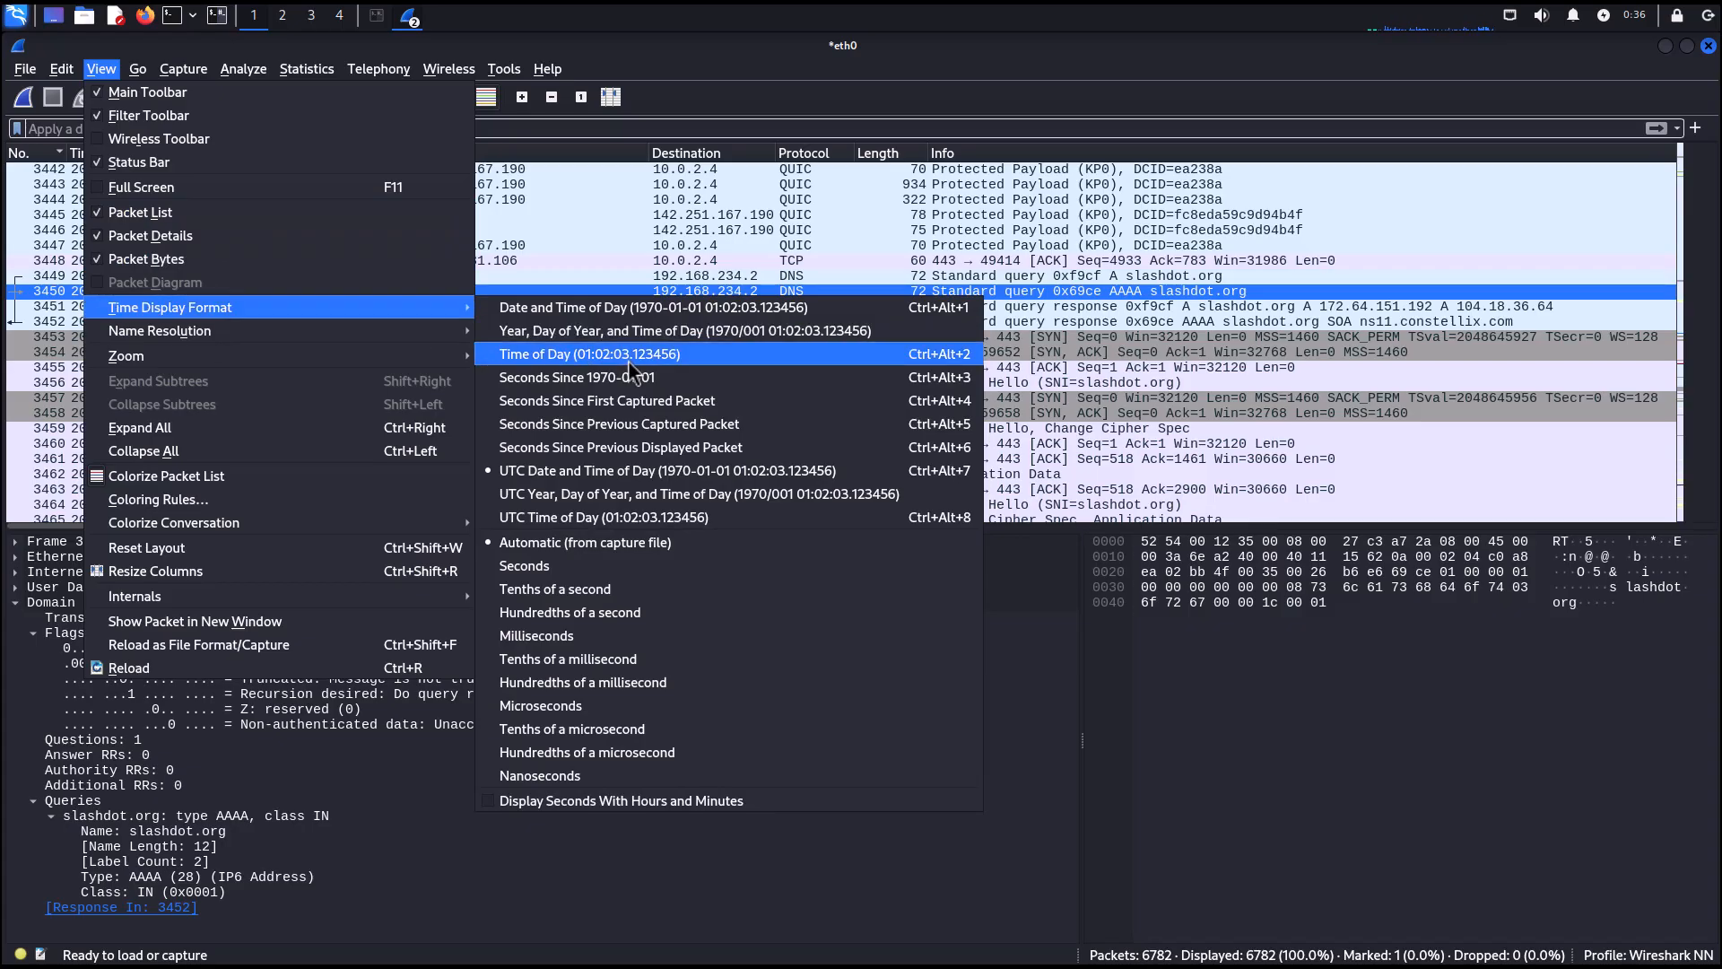
{"action": "left_click", "coordinate": [605, 403]}
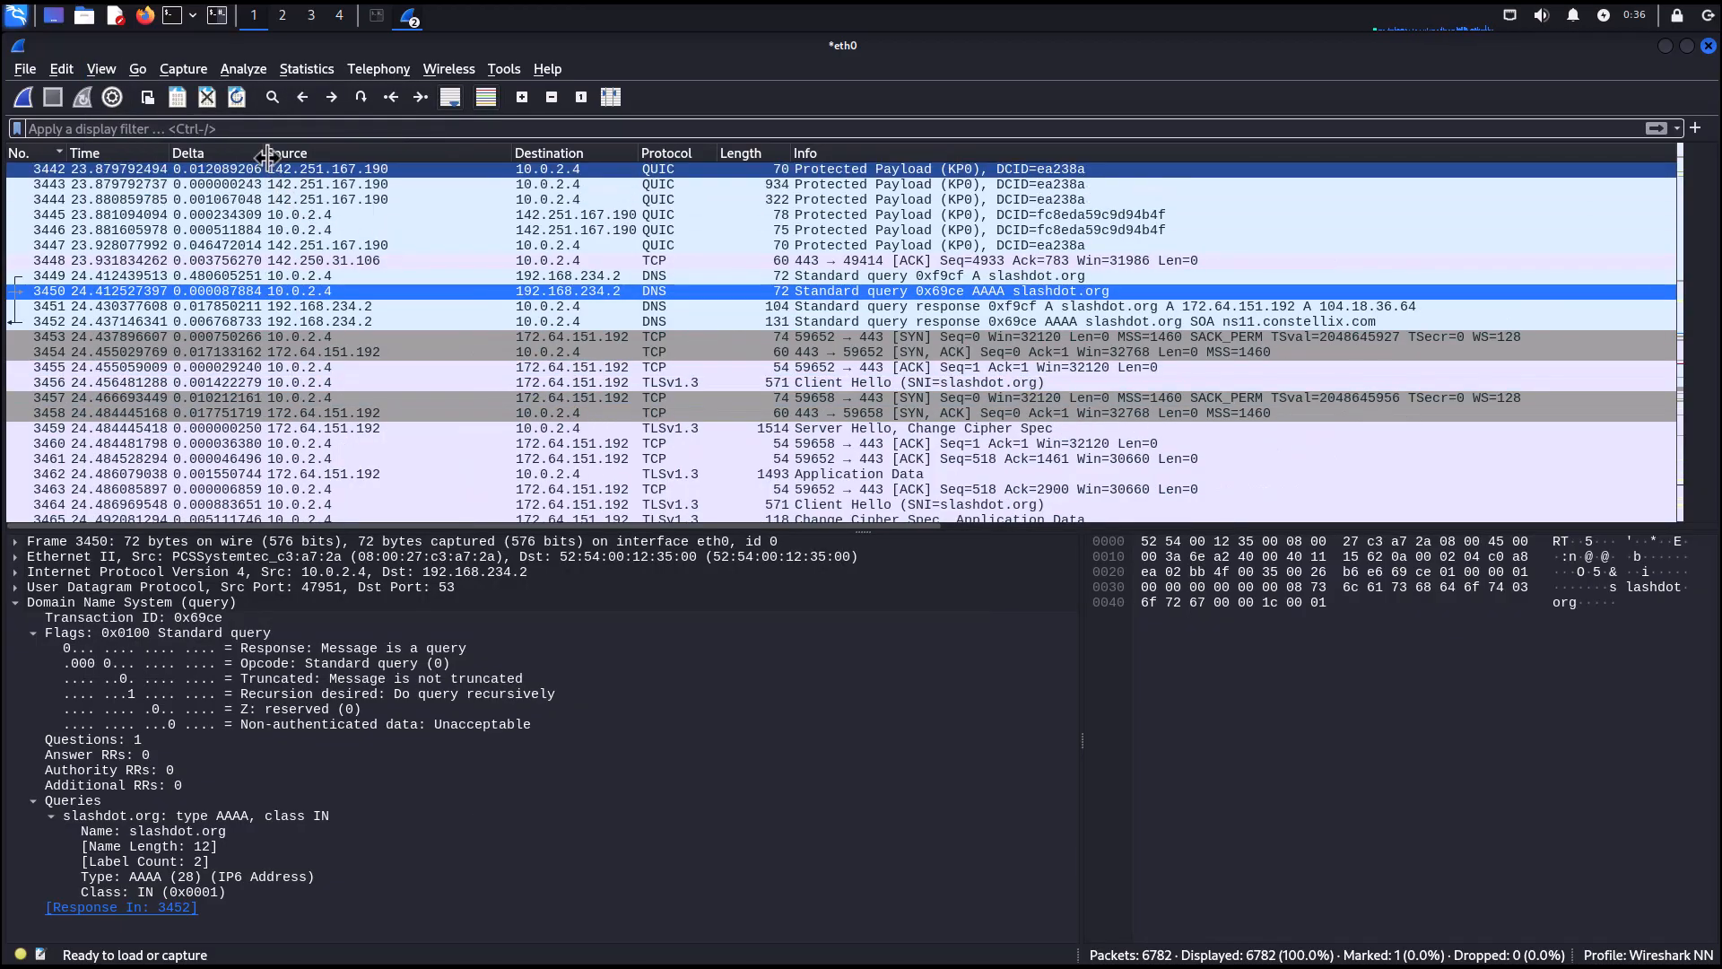
{"action": "left_click_drag", "start_coordinate": [263, 149], "coordinate": [283, 150]}
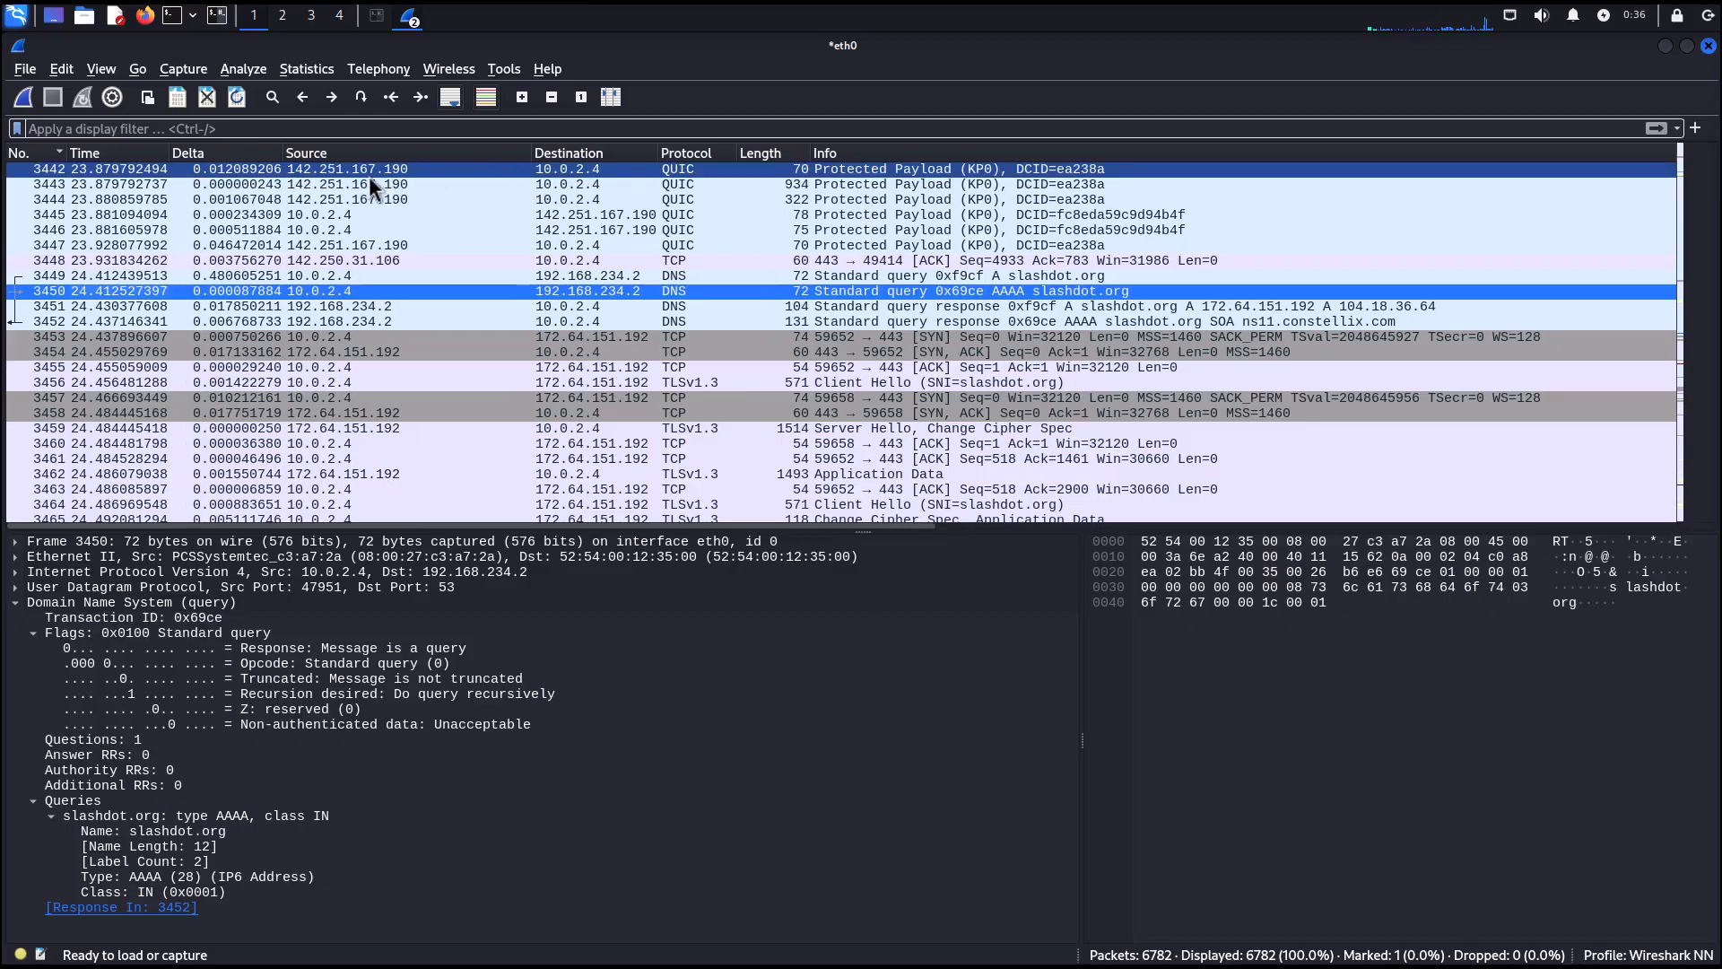
{"action": "mouse_move", "coordinate": [65, 150]}
{"action": "left_mouse_down"}
{"action": "mouse_move", "coordinate": [89, 152]}
{"action": "mouse_move", "coordinate": [68, 153]}
{"action": "left_mouse_up"}
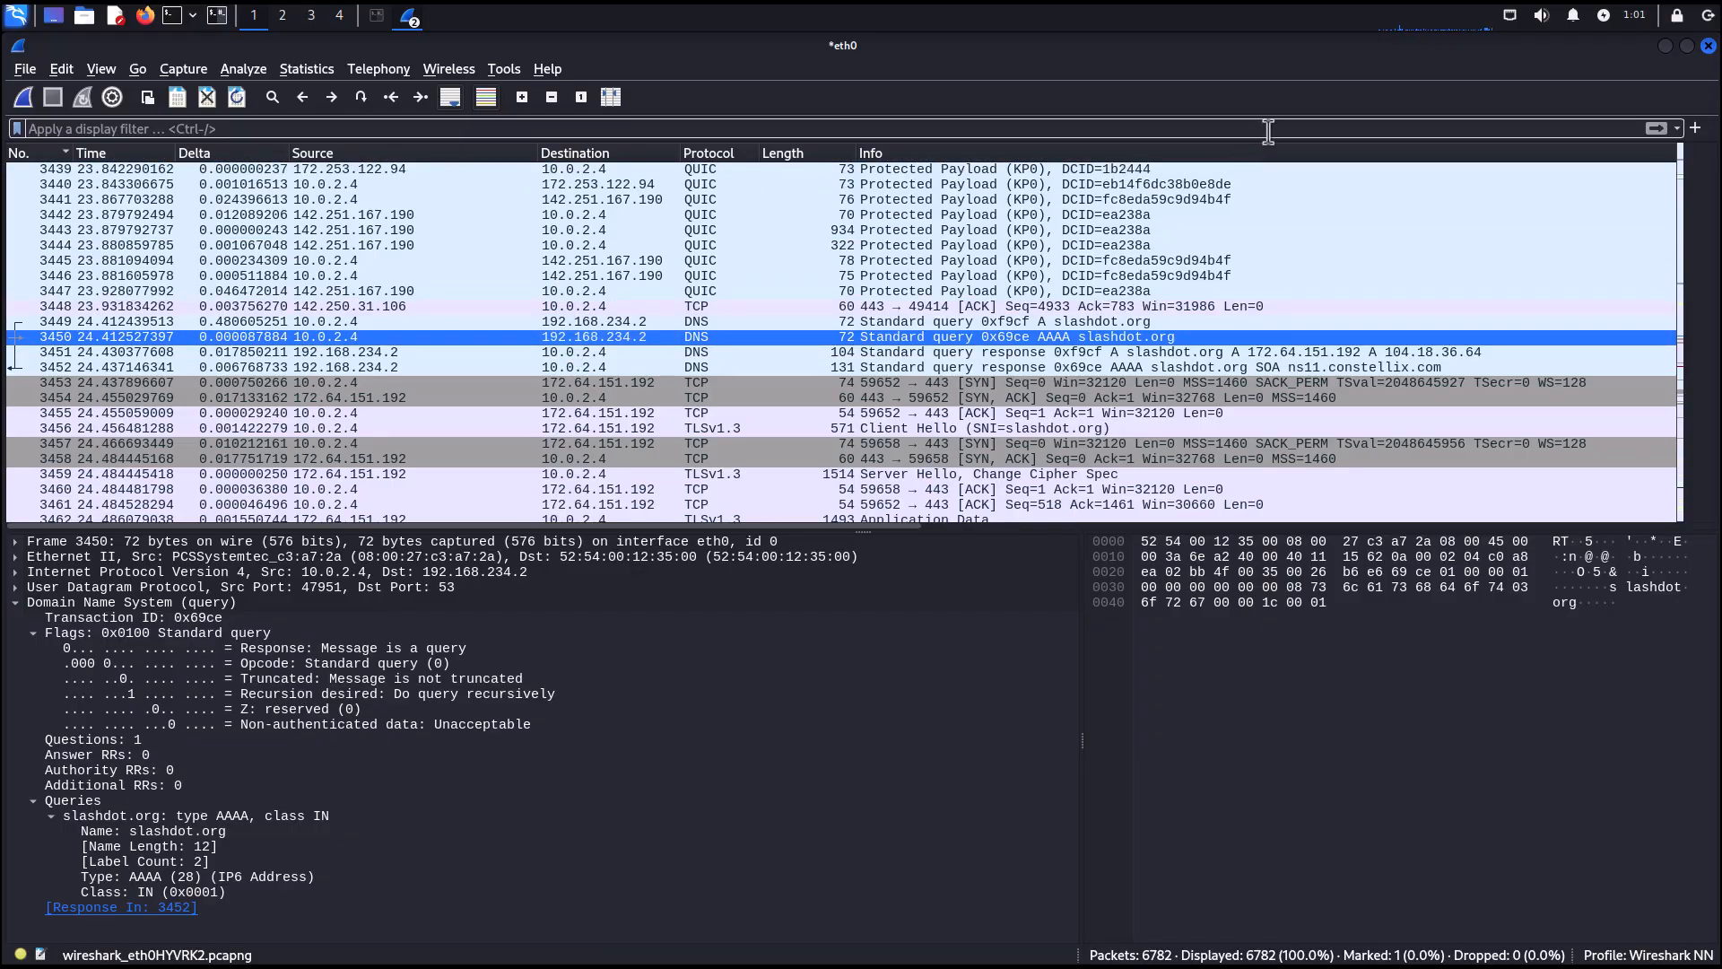
Go to packet 1 and select packet 3, the PTR query for 4.2.0.10.in-addr.arpa.
{"action": "key", "text": "ctrl+g"}
{"action": "type", "text": "1"}
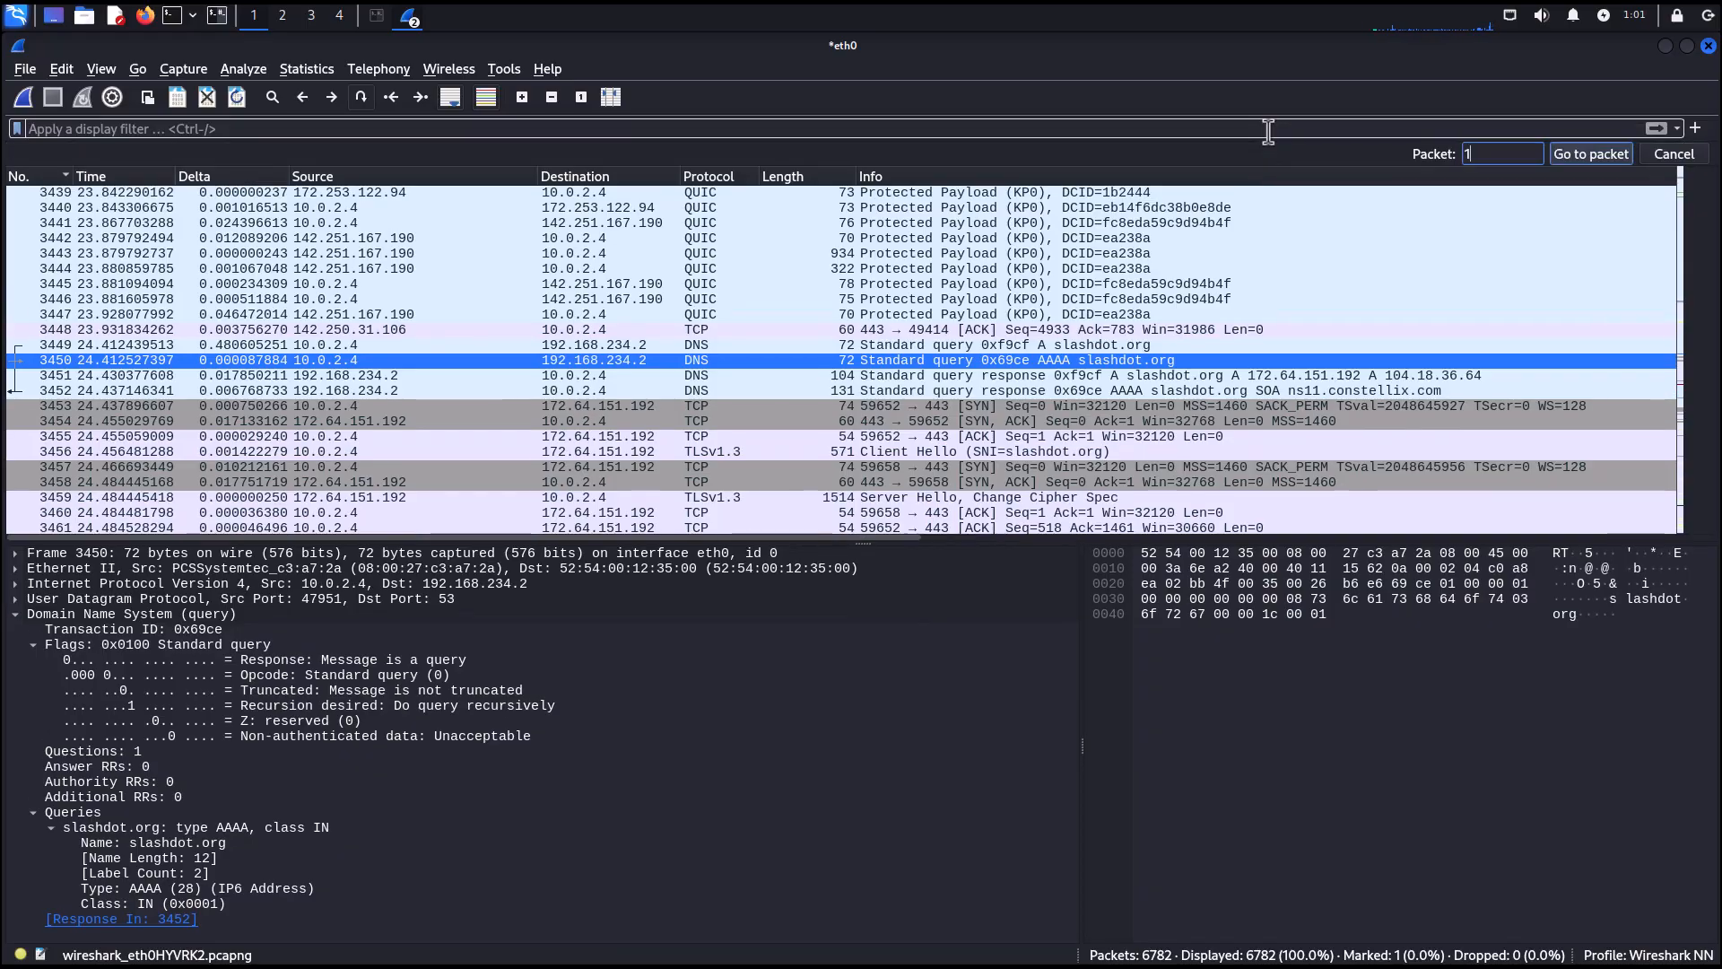
{"action": "left_click", "coordinate": [1582, 156]}
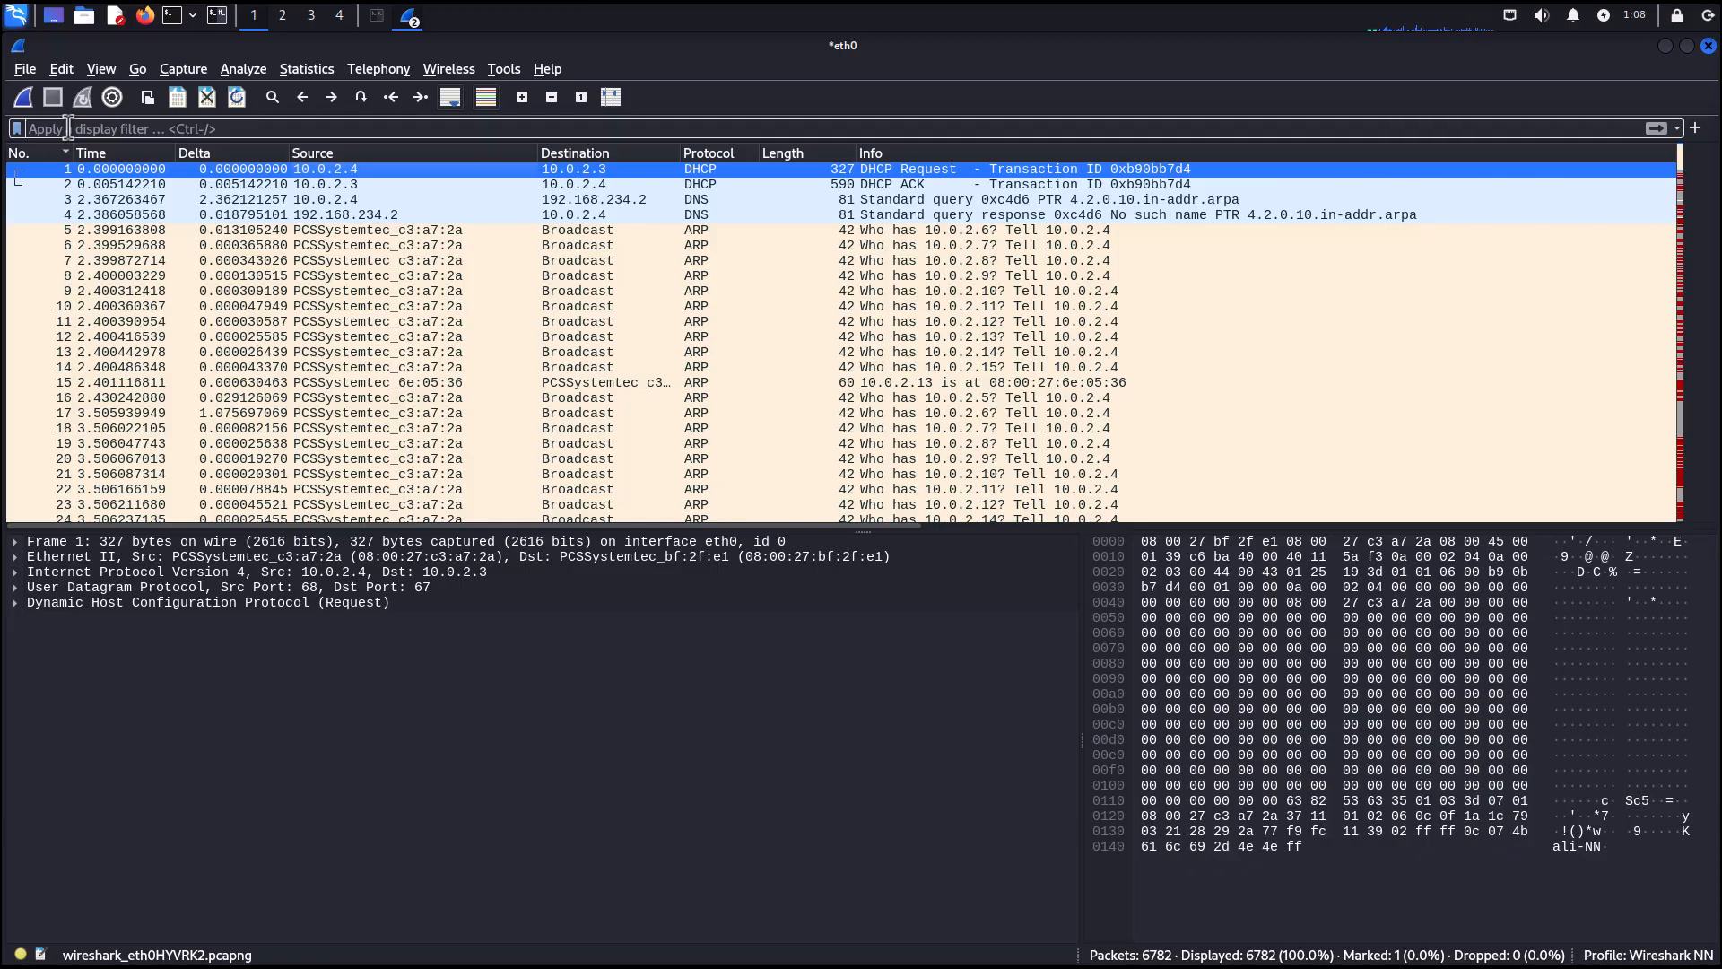
{"action": "left_click", "coordinate": [133, 201]}
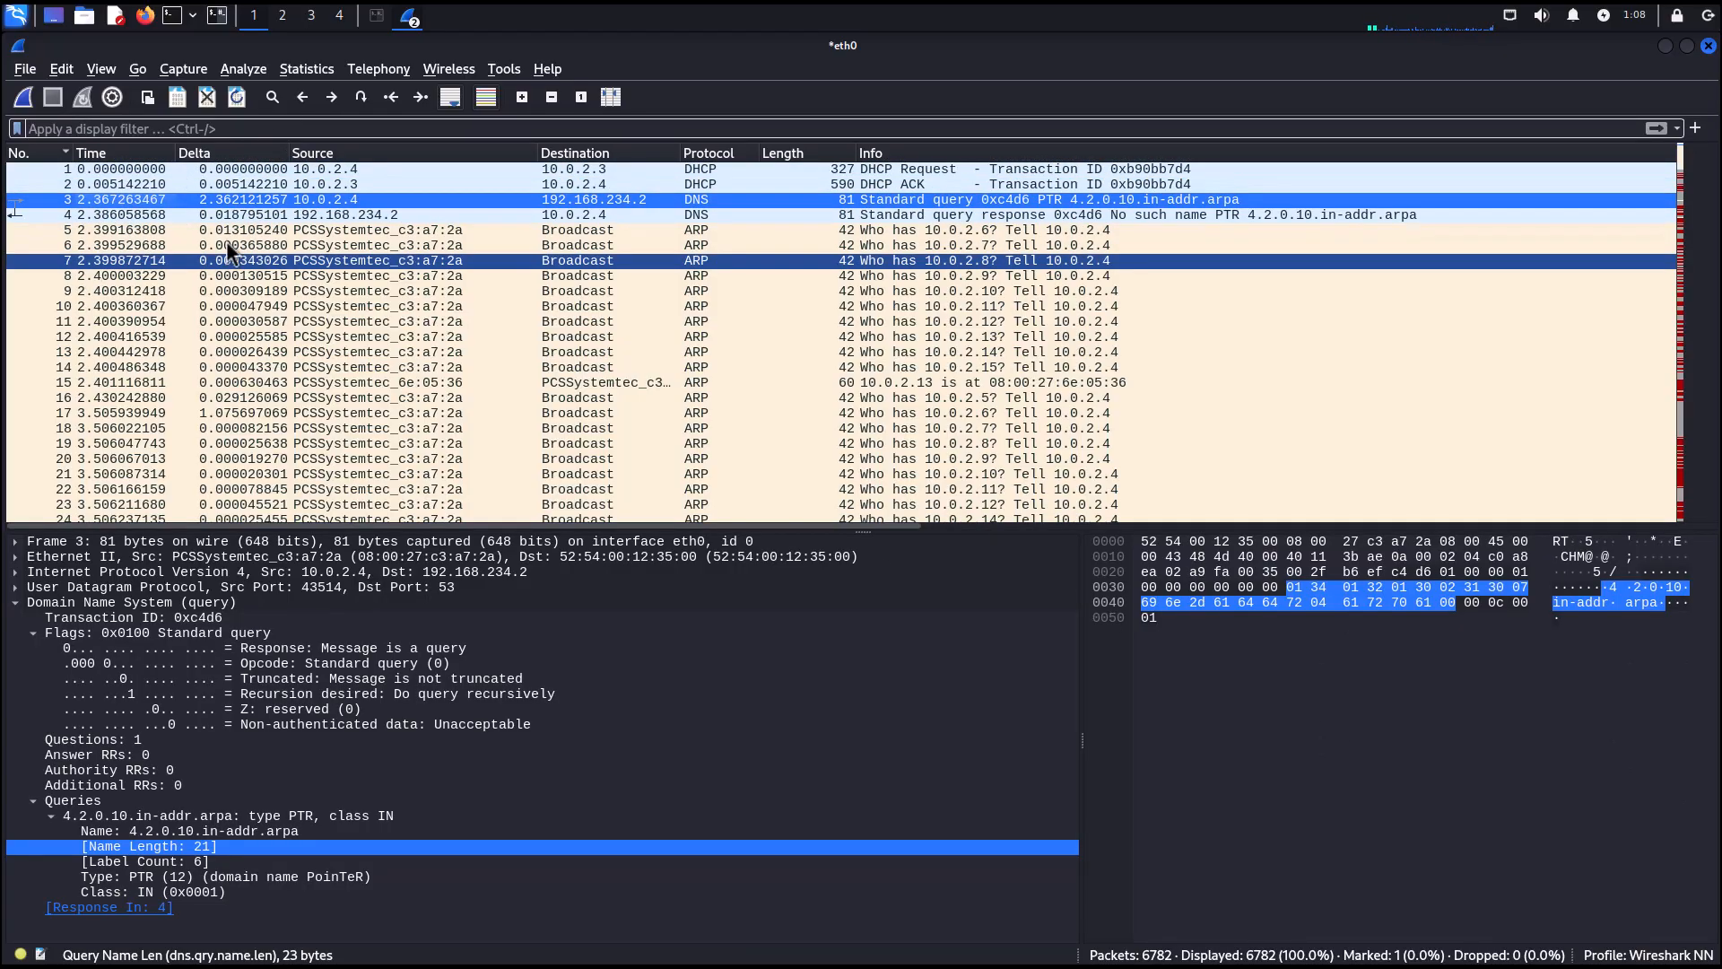
Apply packet 3's destination address 192.168.234.2 as a display filter.
{"action": "right_click", "coordinate": [562, 201]}
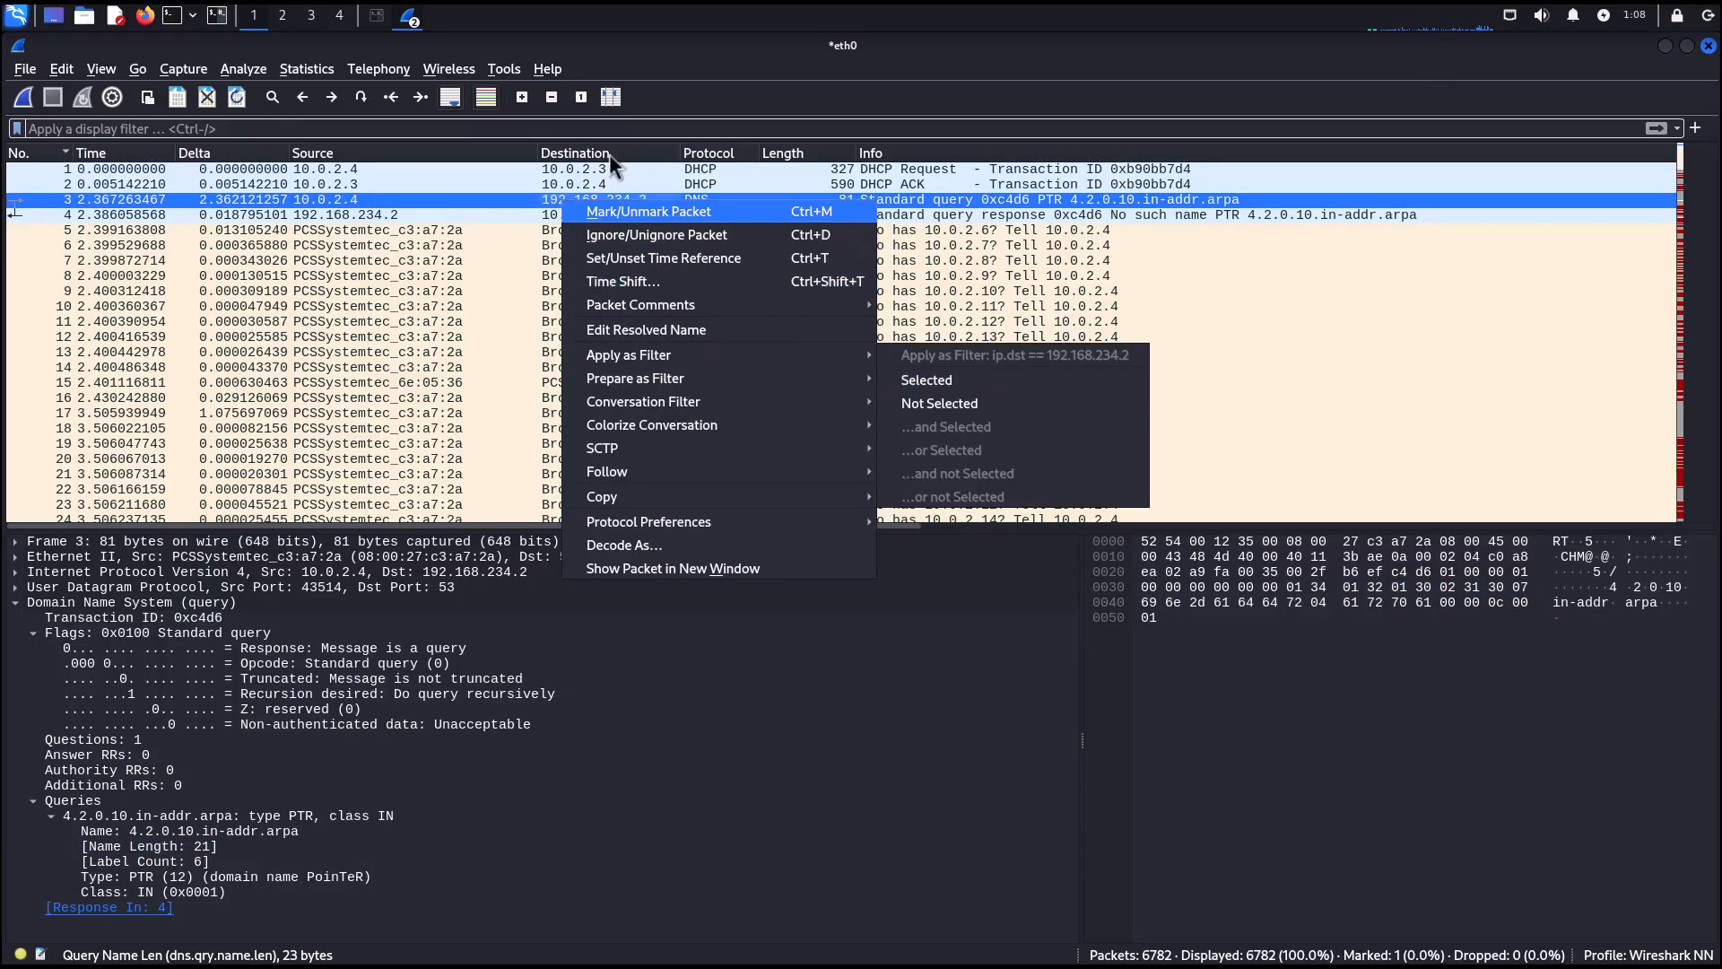
{"action": "left_click", "coordinate": [674, 51]}
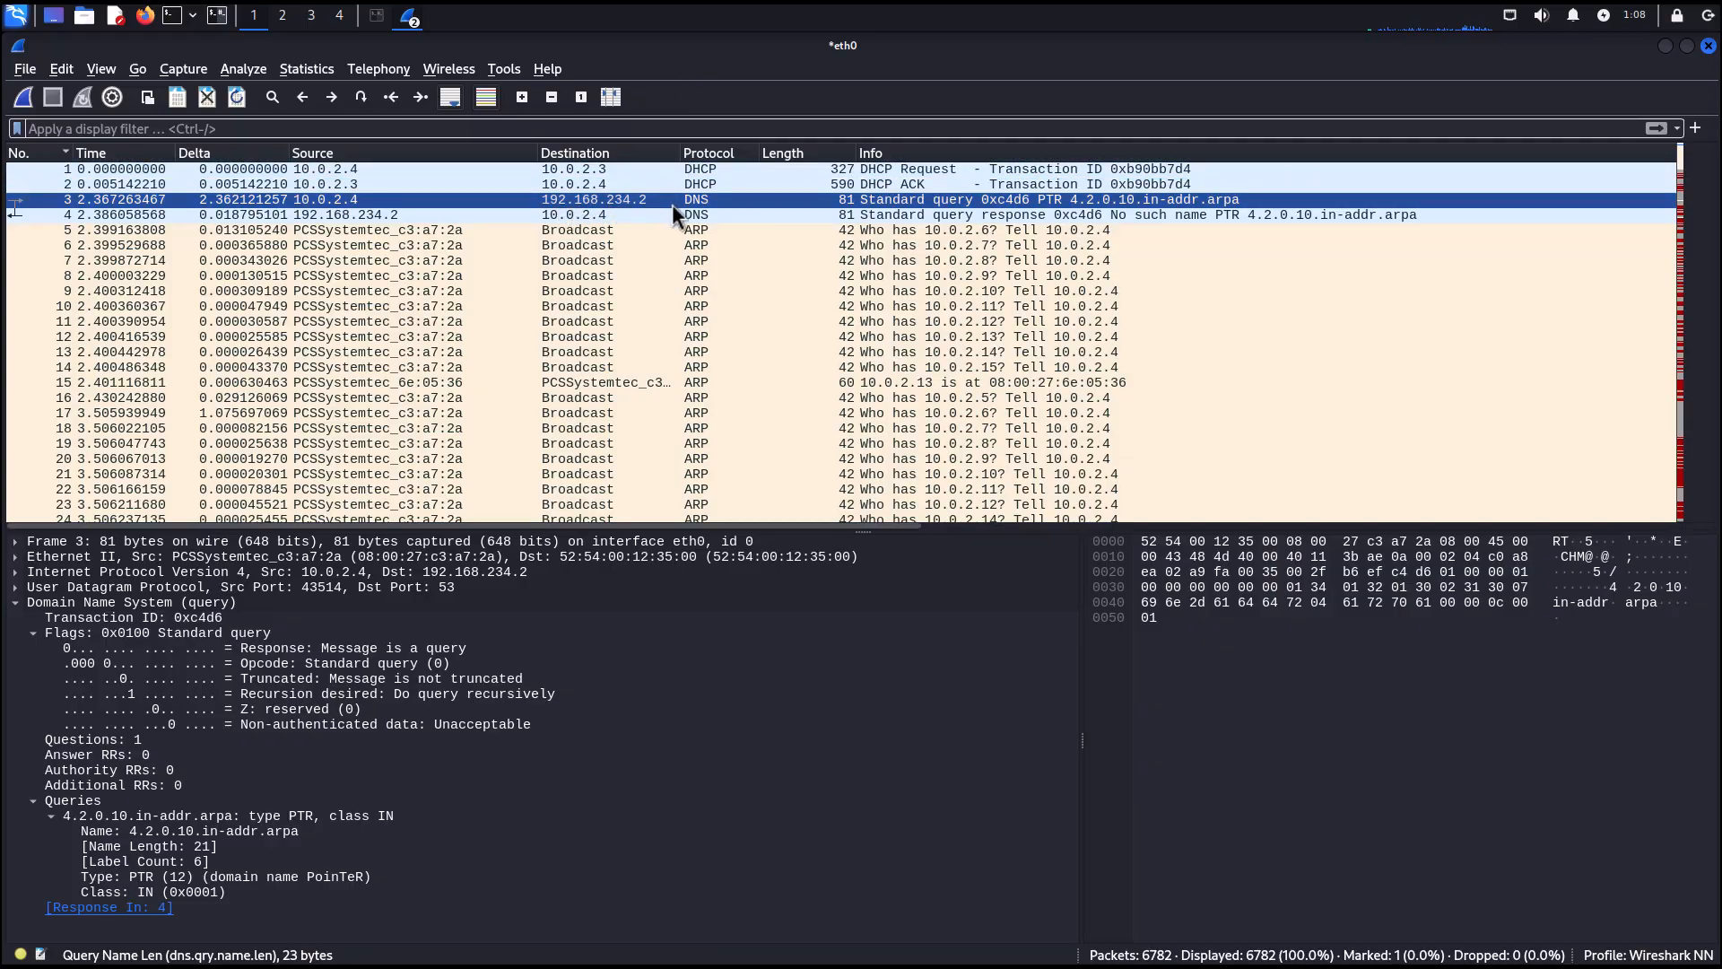
{"action": "right_click", "coordinate": [602, 203]}
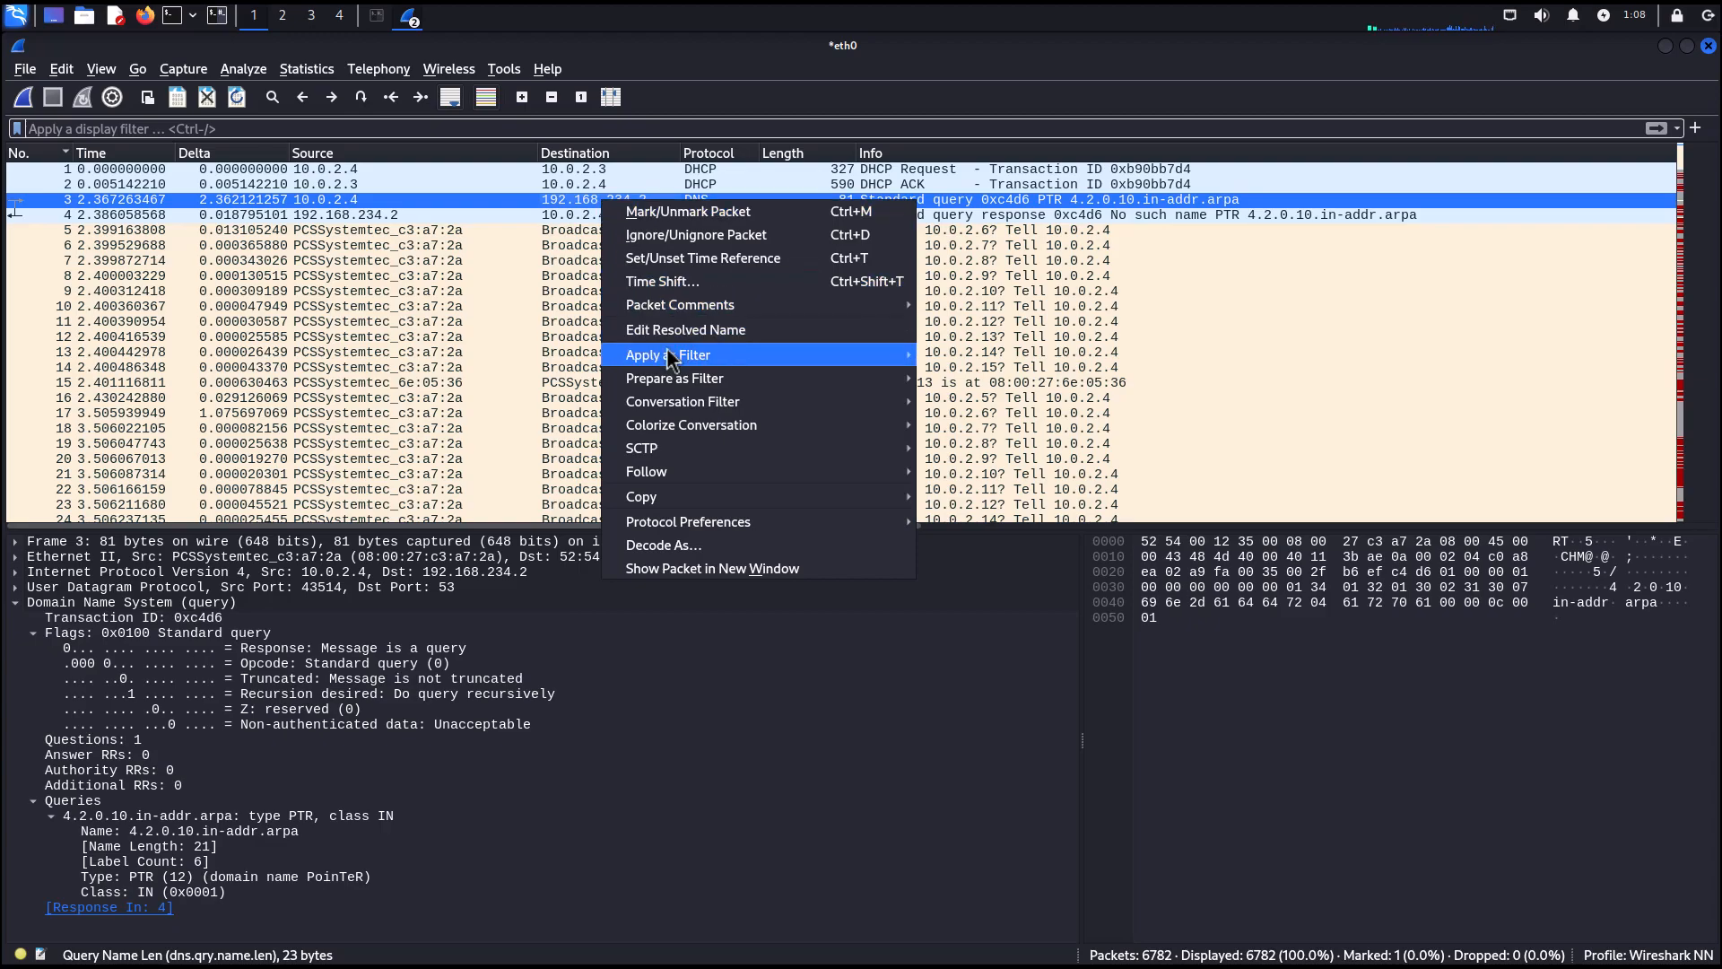
{"action": "mouse_move", "coordinate": [670, 356]}
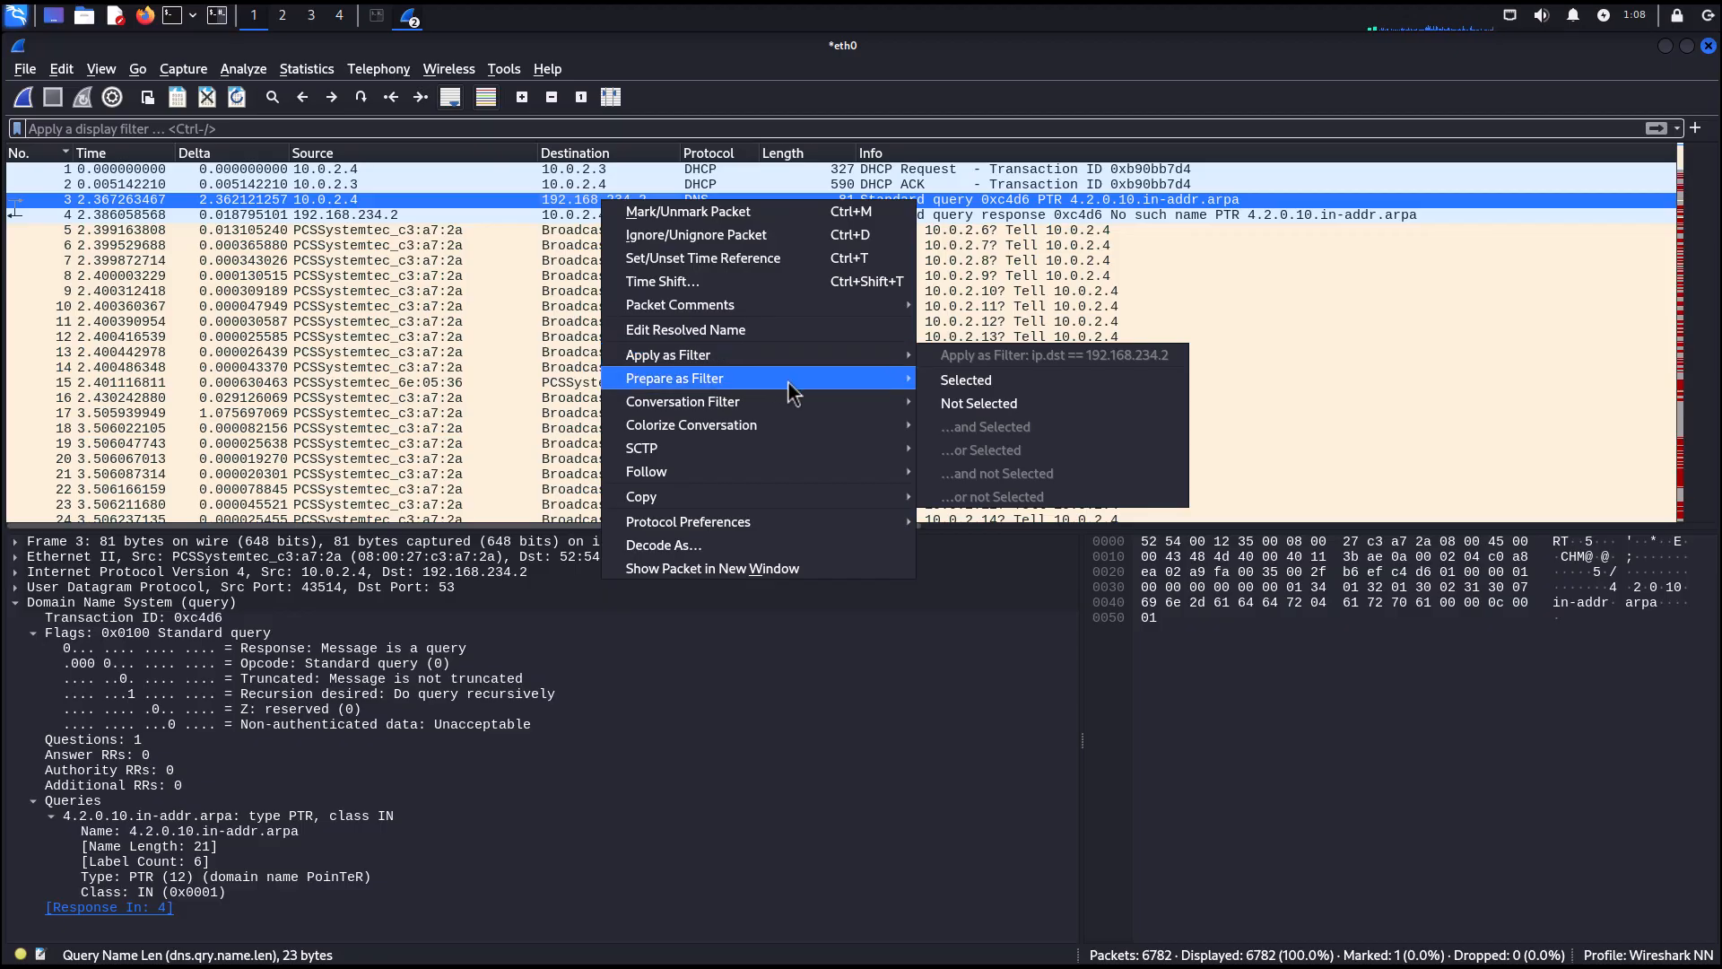
{"action": "left_click", "coordinate": [957, 382]}
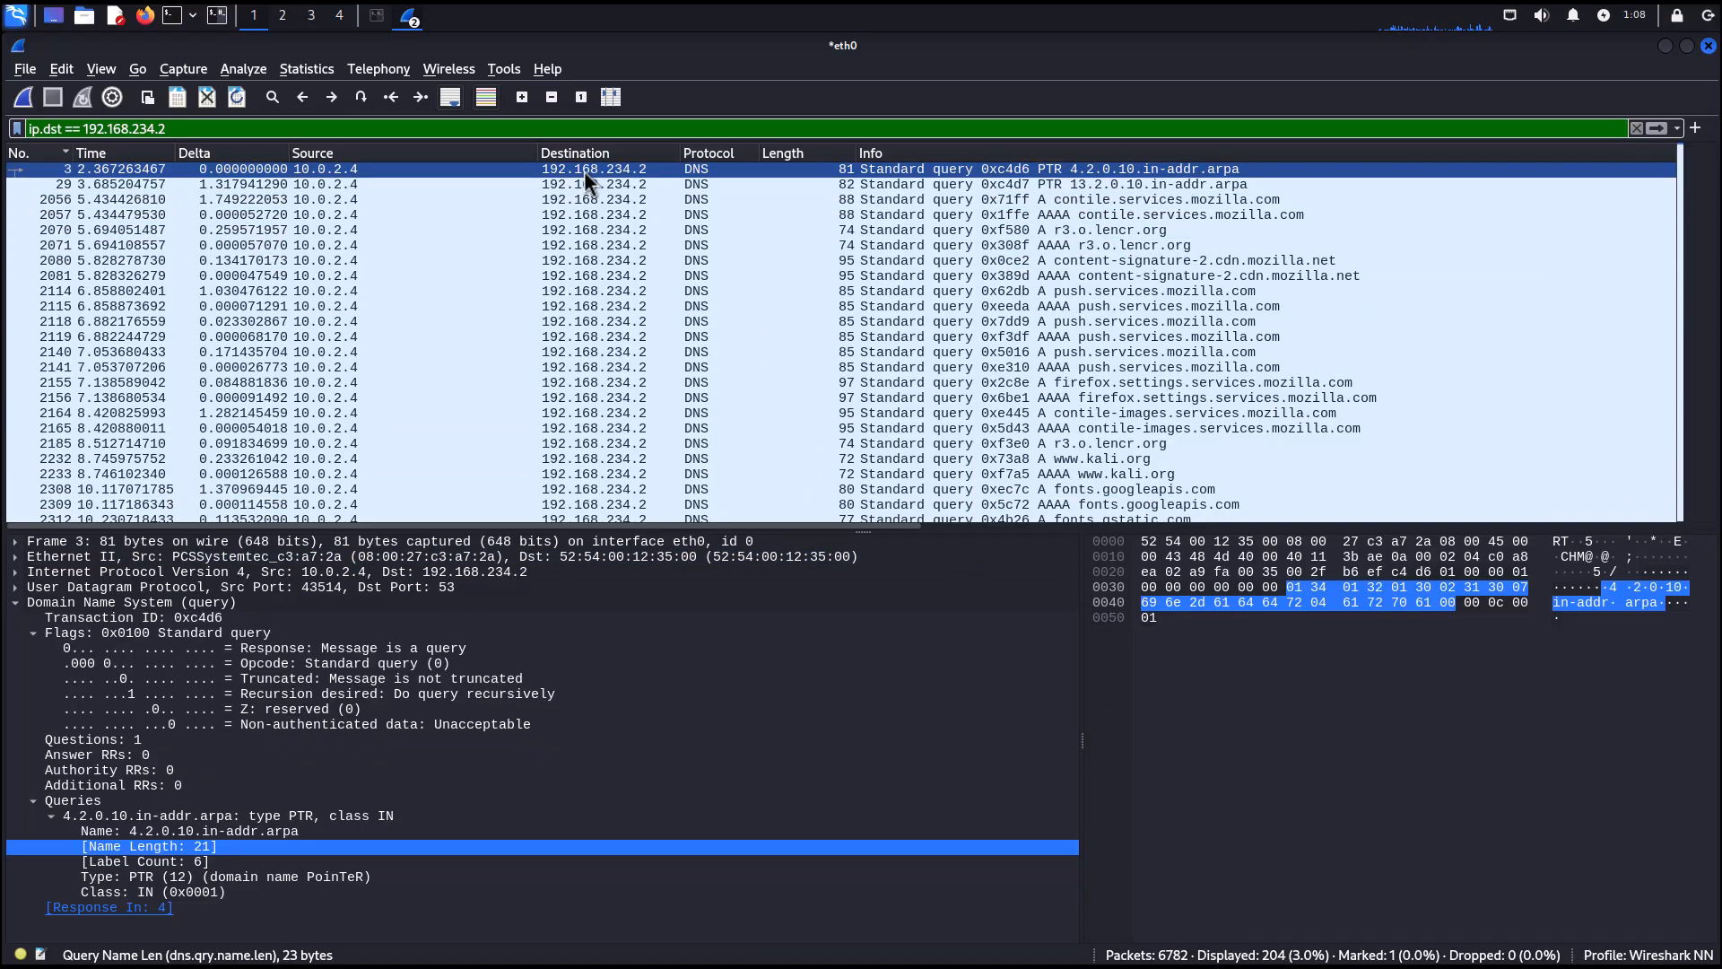
{"action": "scroll", "coordinate": [592, 359], "scroll_direction": "down", "scroll_amount": 7}
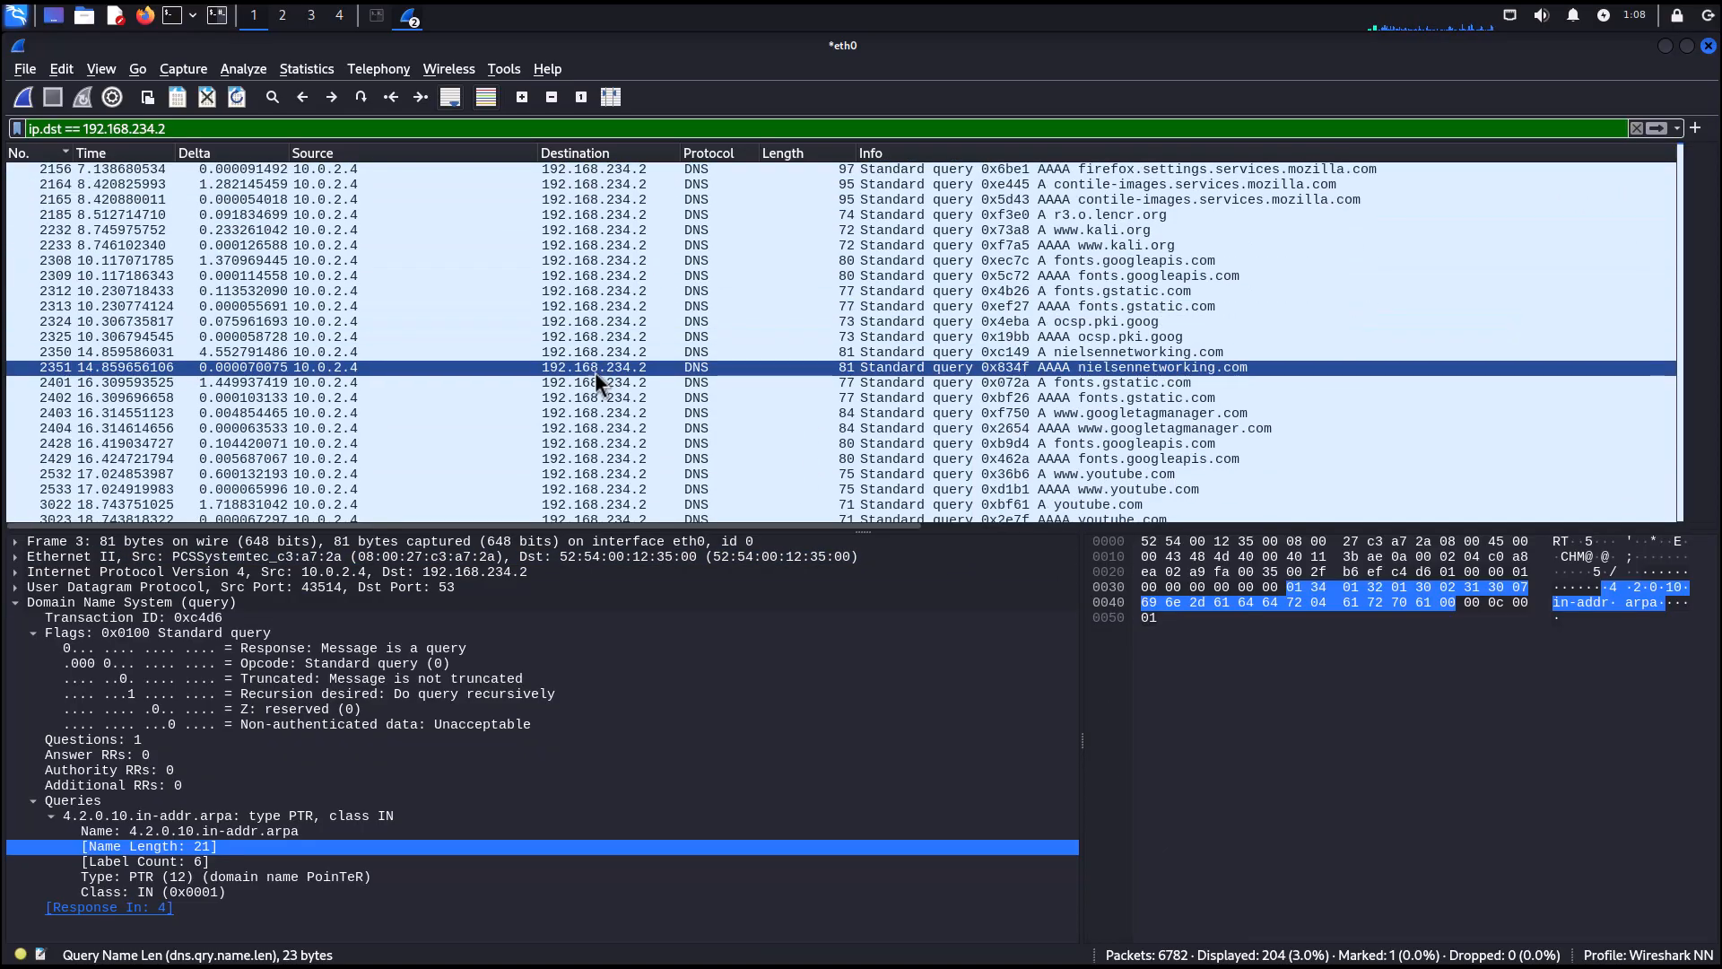
{"action": "scroll", "coordinate": [594, 390], "scroll_direction": "up", "scroll_amount": 7}
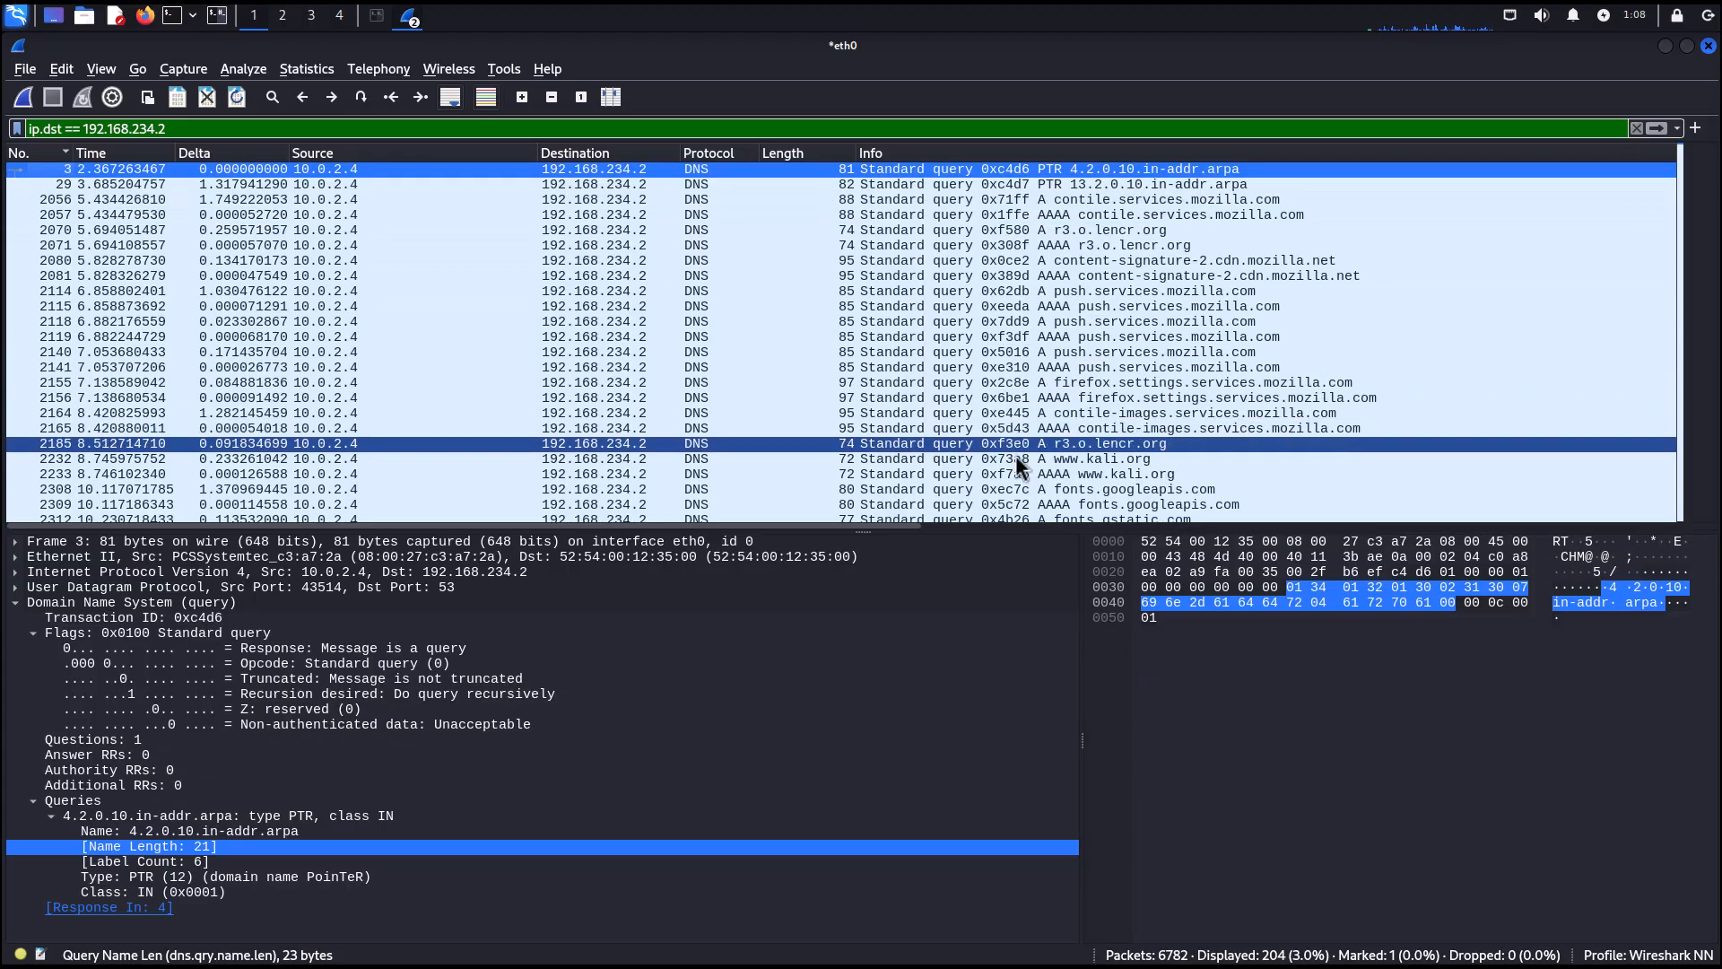
{"action": "right_click", "coordinate": [1078, 459]}
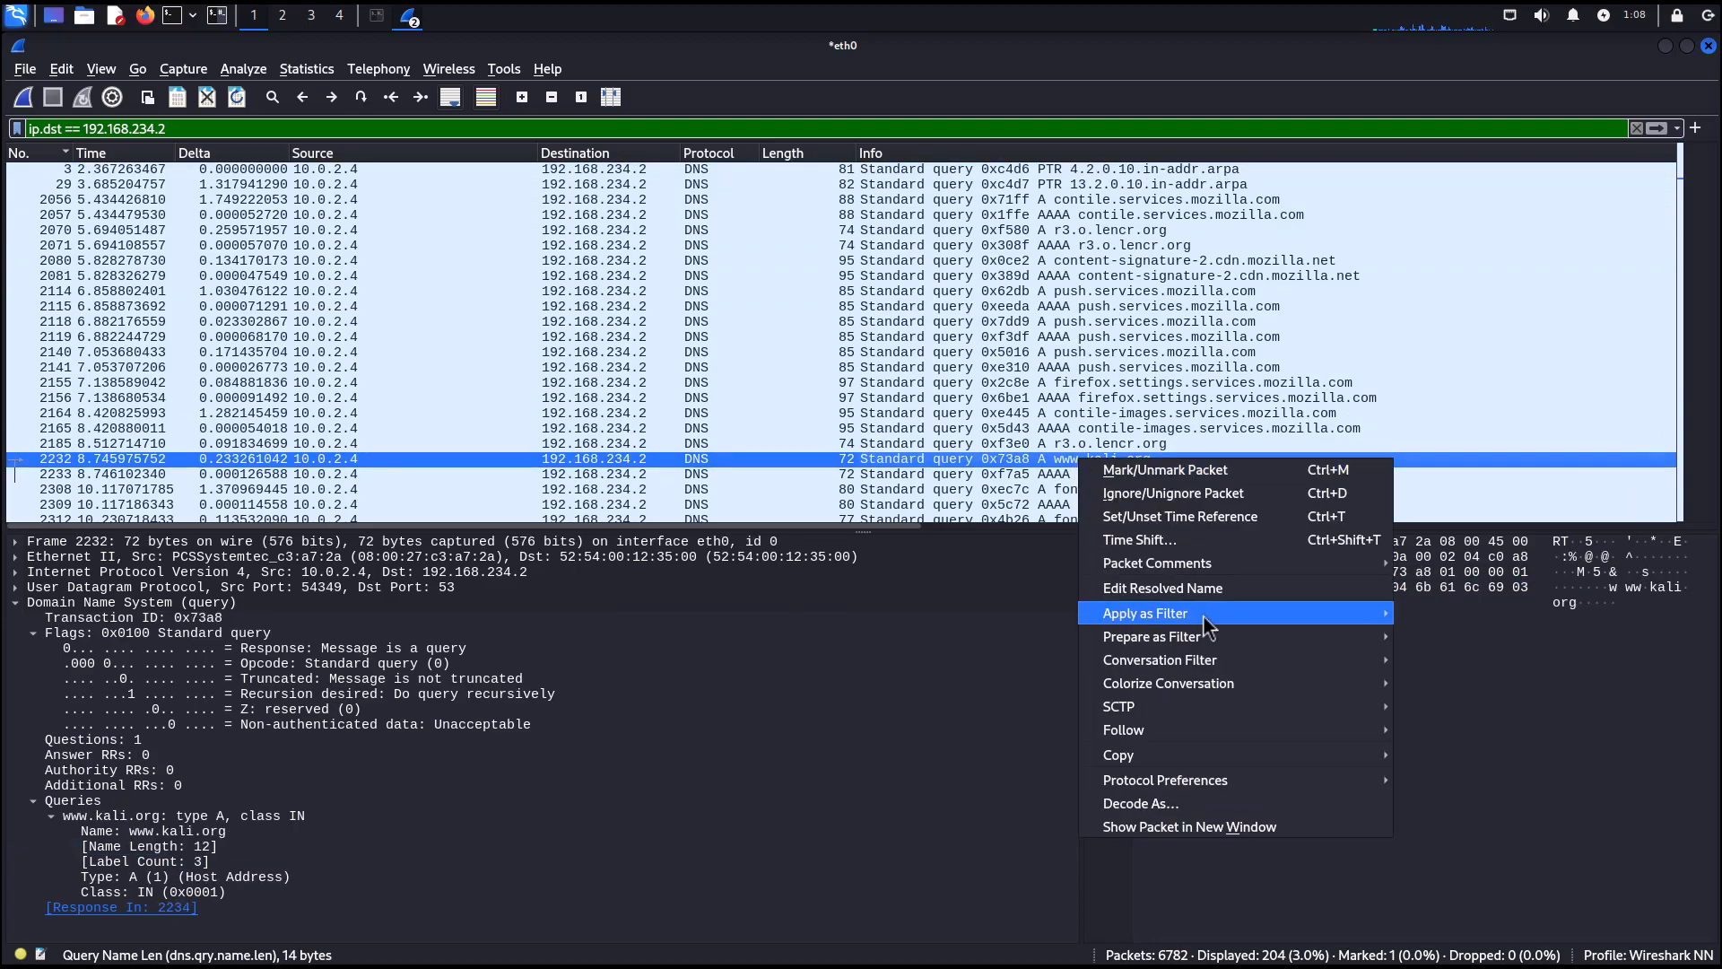
{"action": "mouse_move", "coordinate": [1200, 620]}
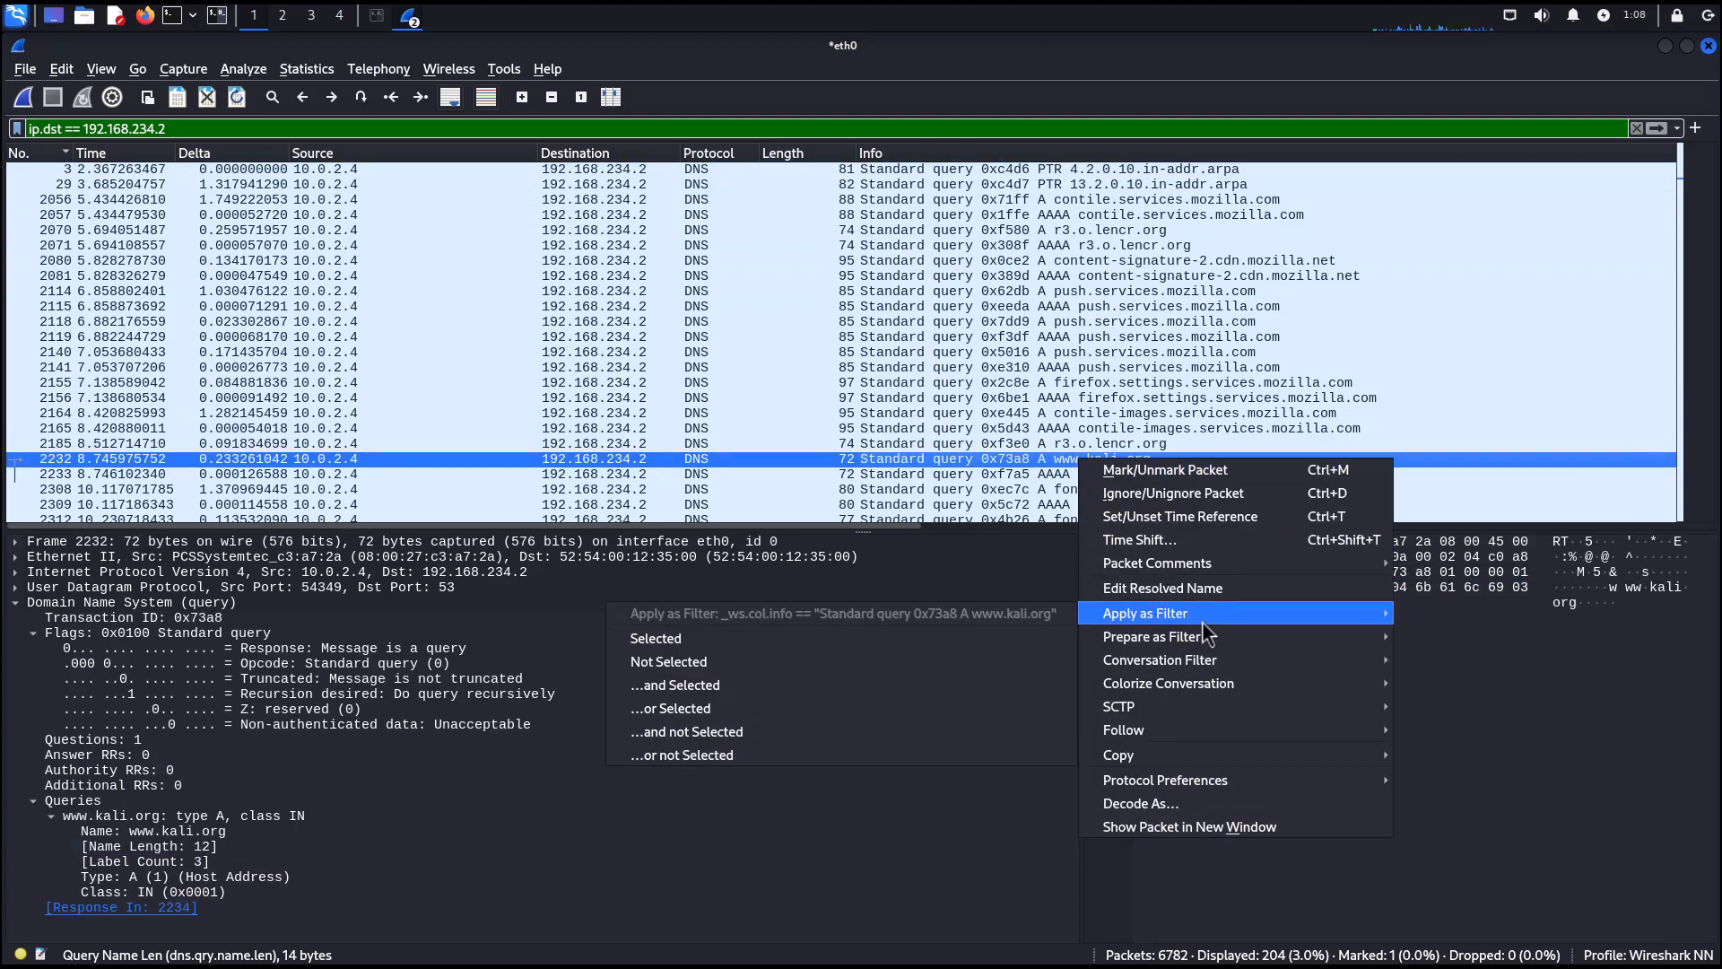
{"action": "left_click", "coordinate": [742, 691]}
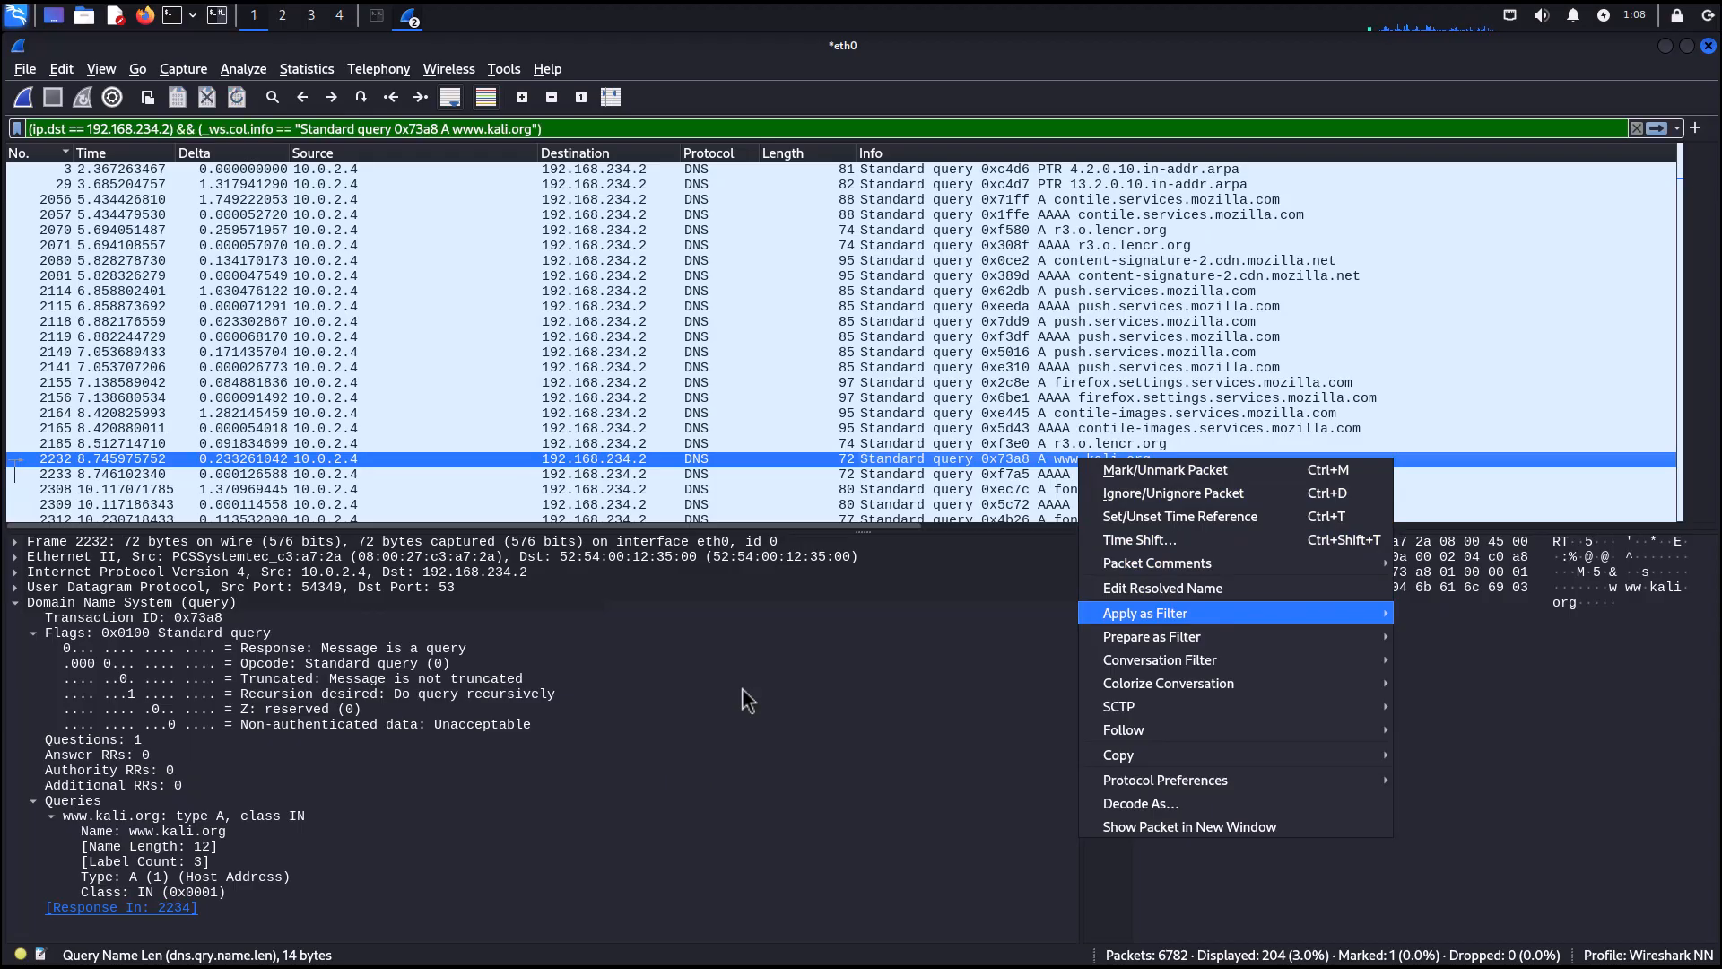
{"action": "left_click", "coordinate": [171, 128]}
{"action": "type", "text": ")"}
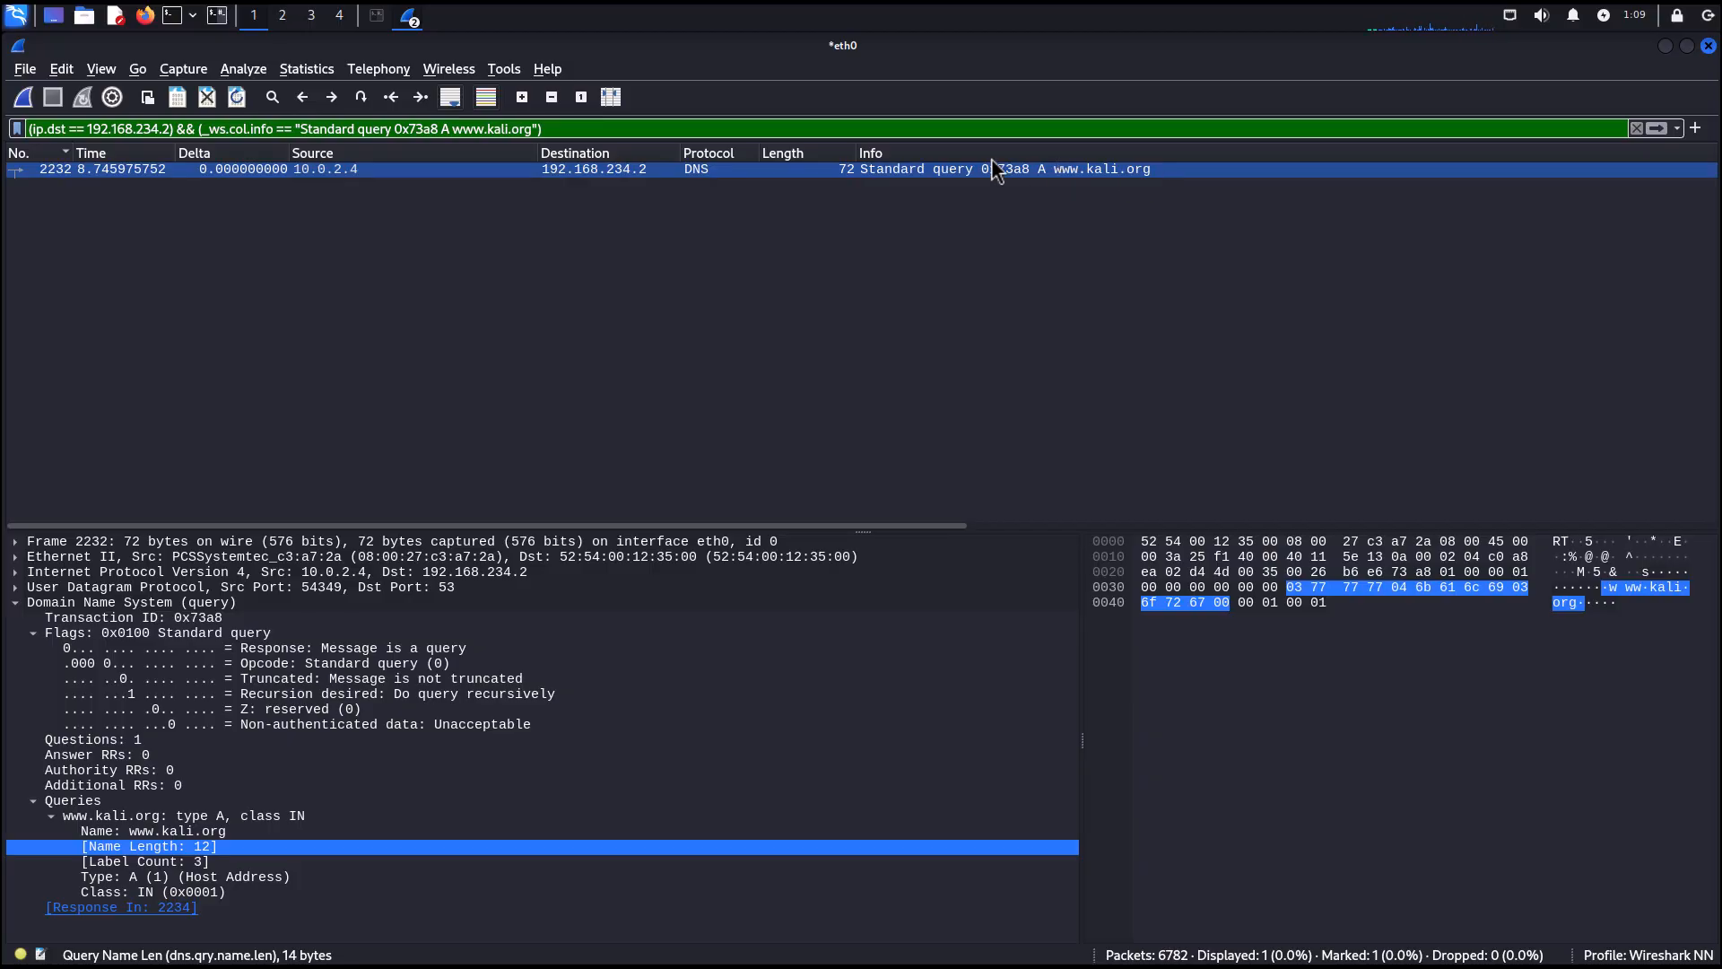
Delete the filter expression and clear the display filter to show all packets.
{"action": "left_click_drag", "start_coordinate": [624, 130], "coordinate": [7, 132]}
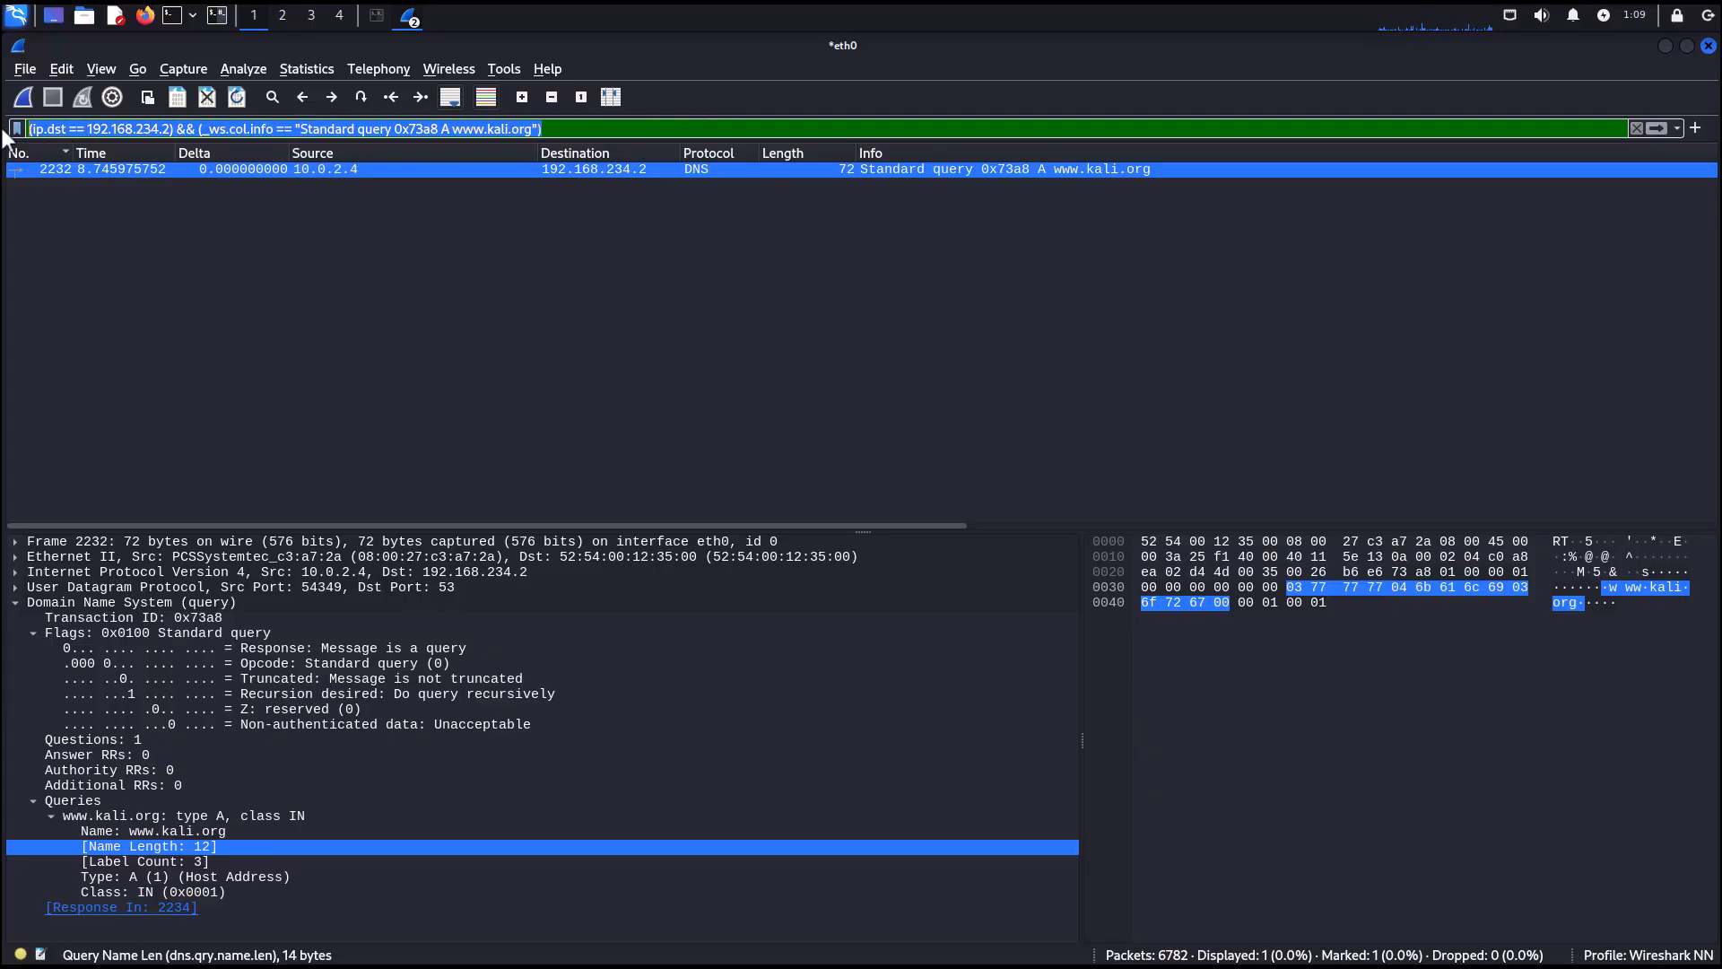
{"action": "key", "text": "BackSpace"}
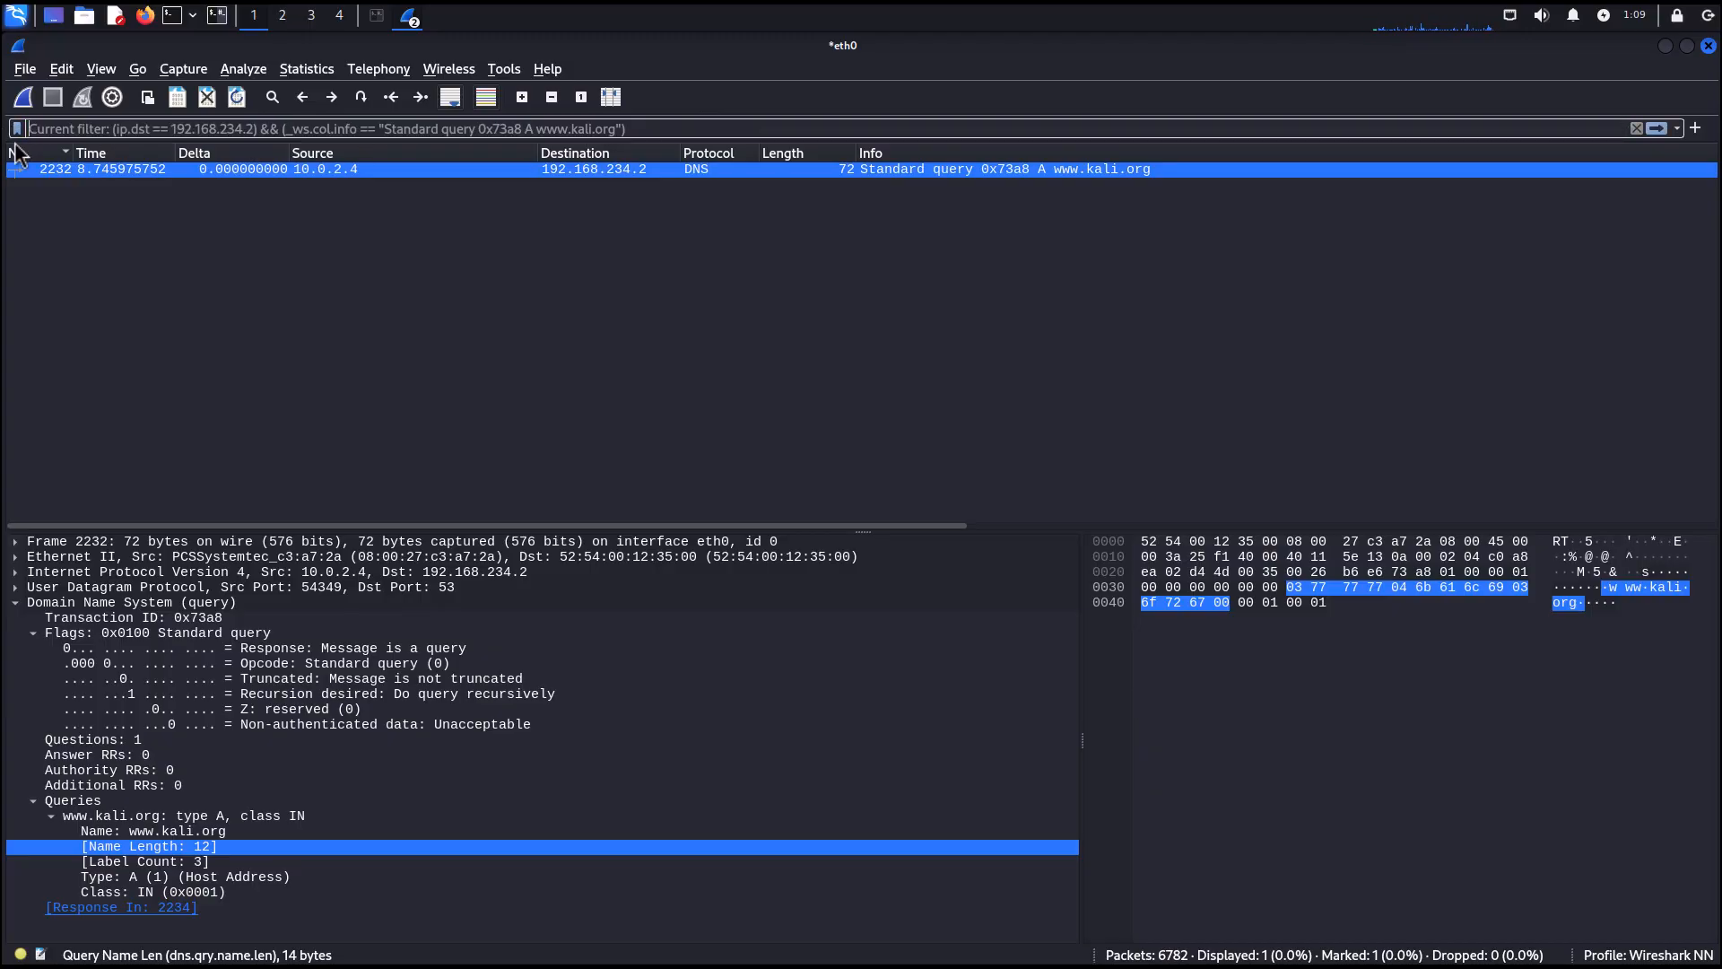
{"action": "left_click", "coordinate": [1655, 128]}
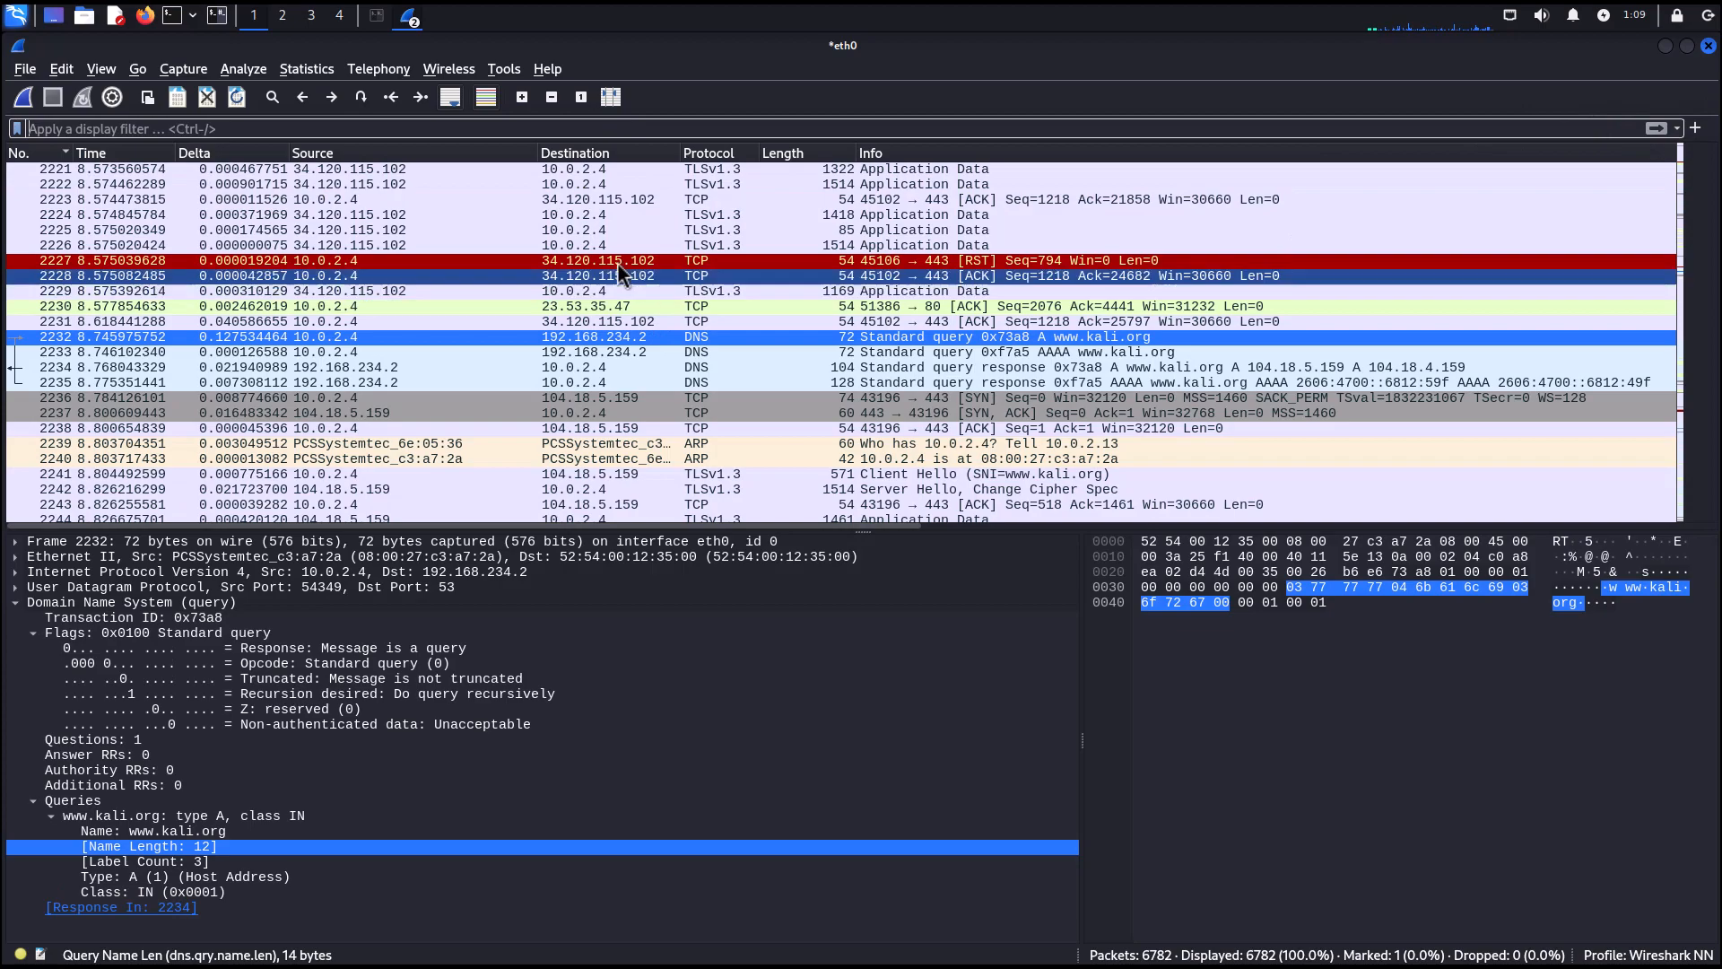
Apply packet 2227's destination address 34.120.115.102 as a display filter.
{"action": "right_click", "coordinate": [584, 260]}
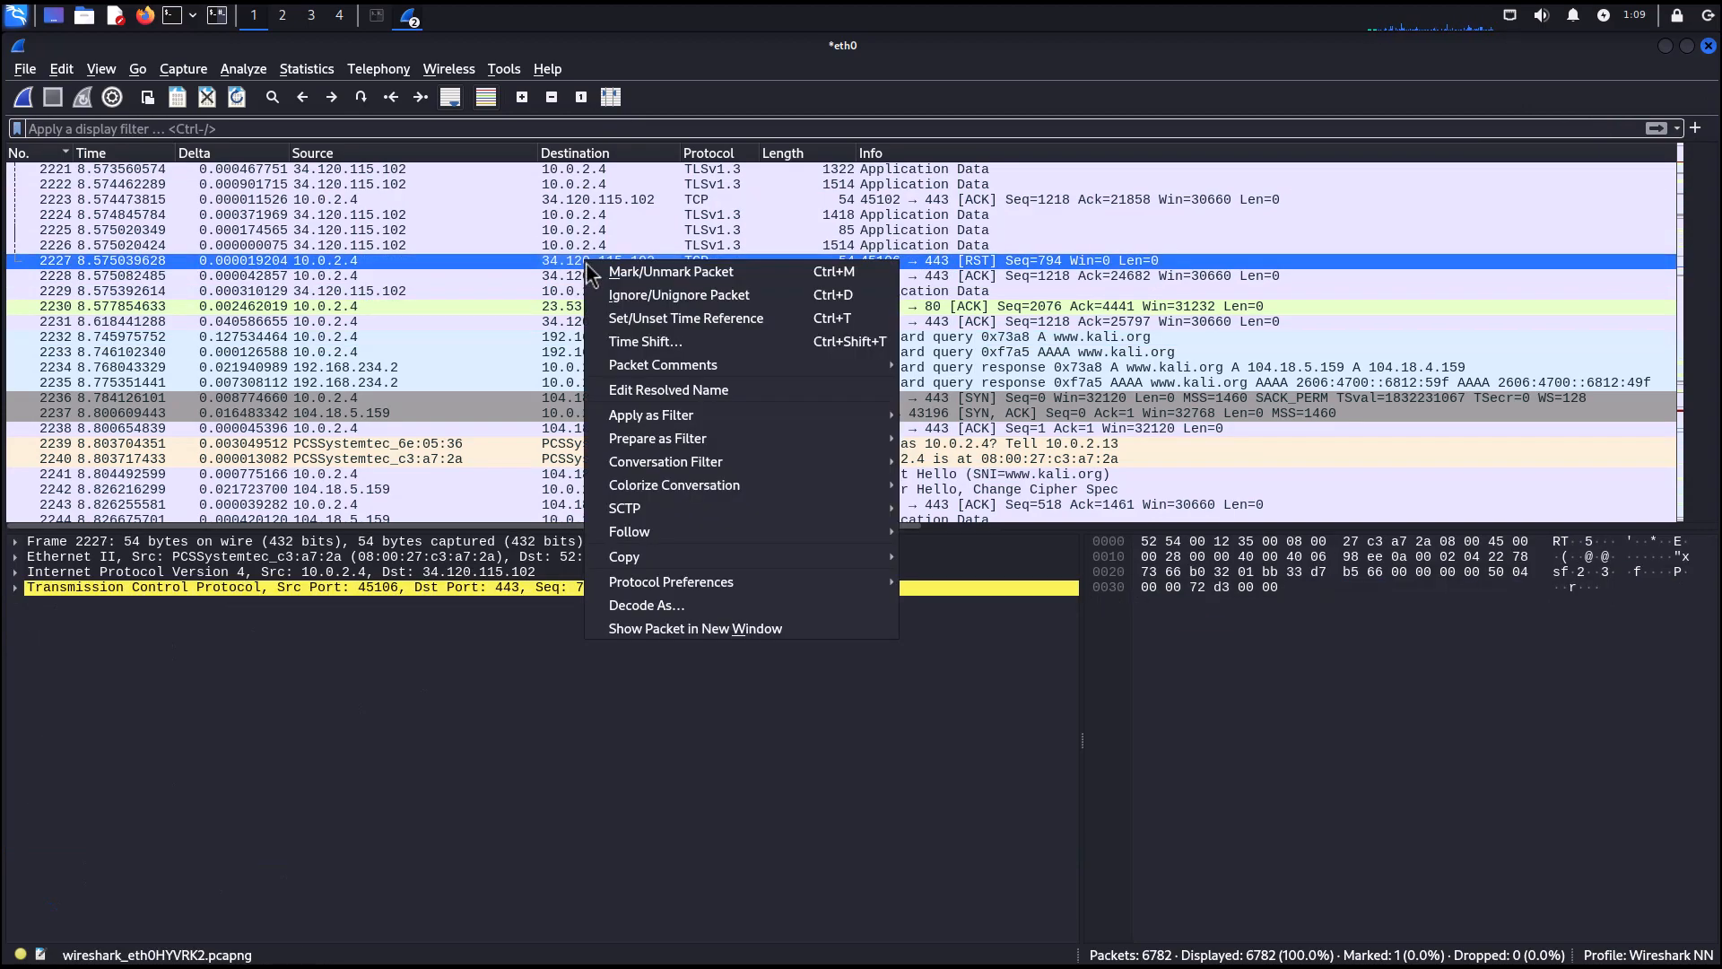
{"action": "mouse_move", "coordinate": [704, 415]}
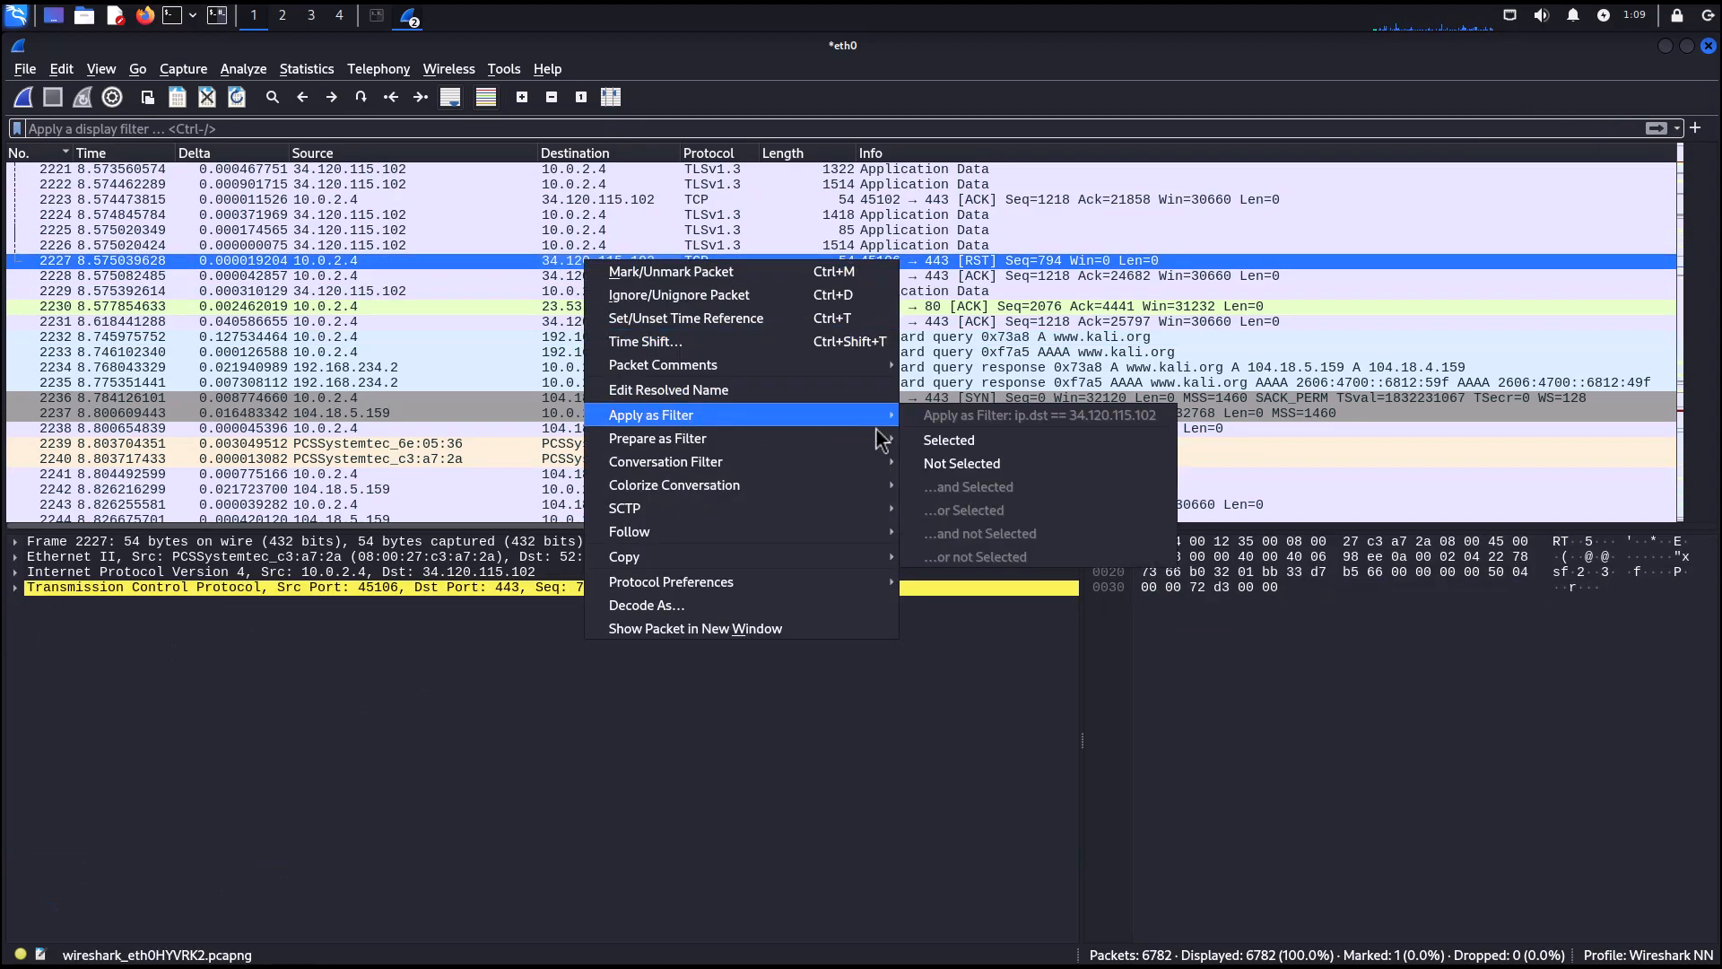
{"action": "left_click", "coordinate": [937, 440]}
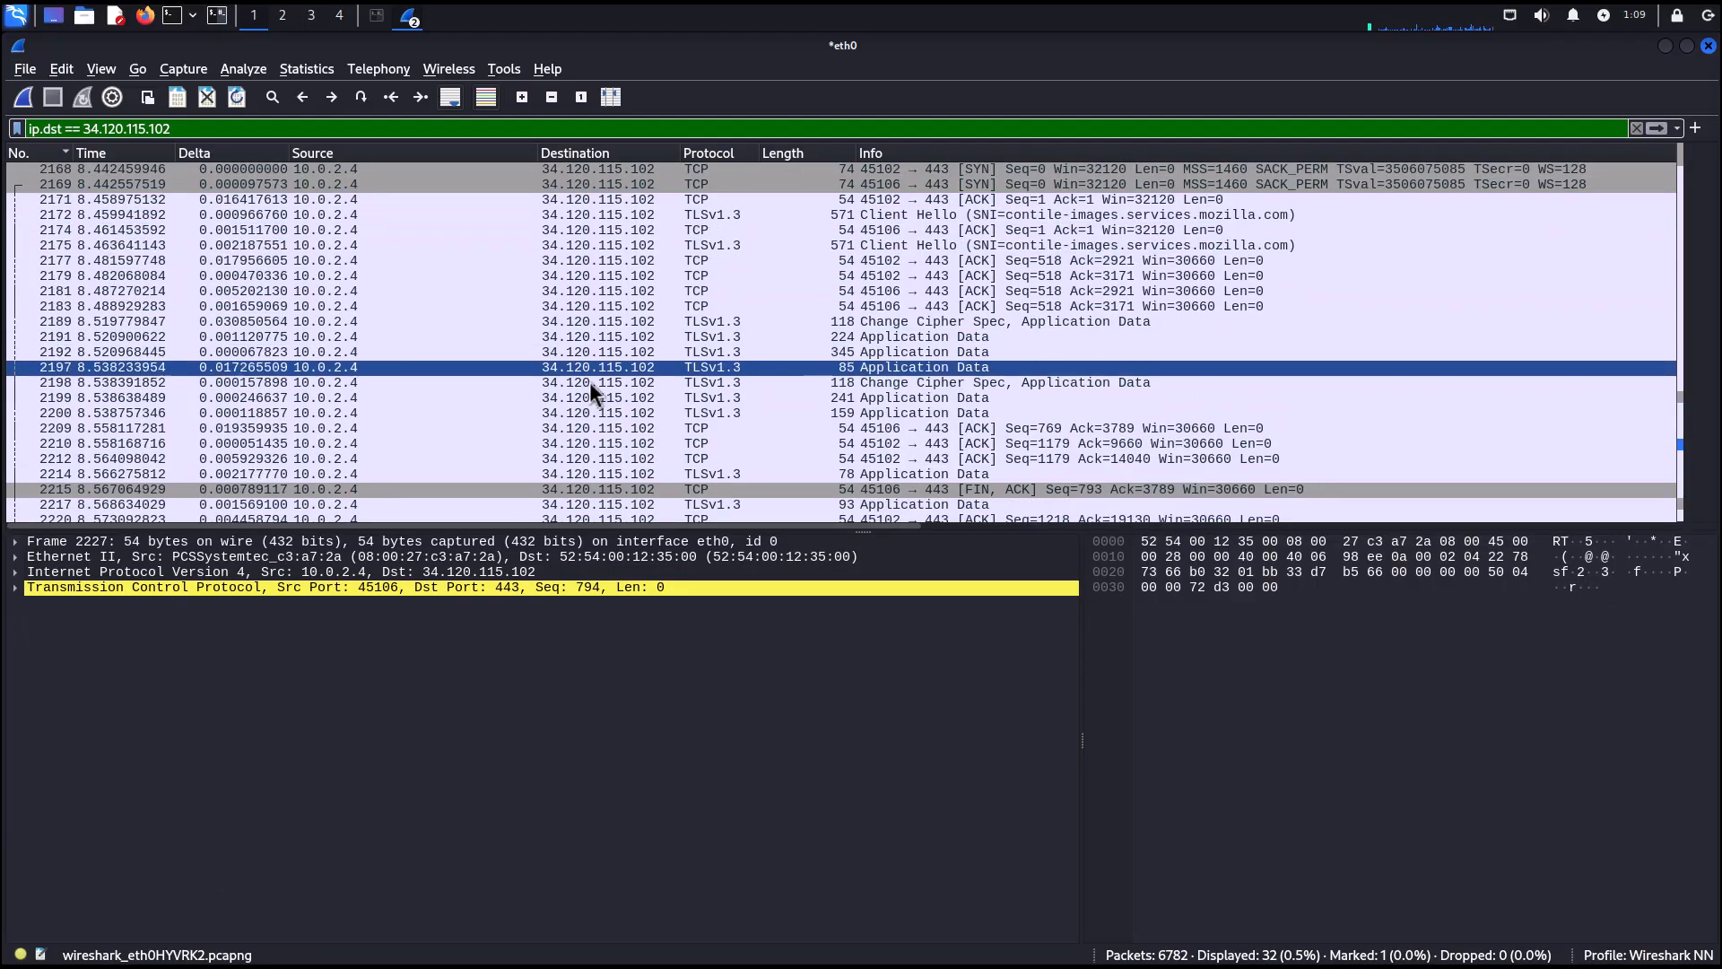
Add an and-condition restricting the filter to the TLSv1.3 protocol, using packet 6264.
{"action": "scroll", "coordinate": [594, 239], "scroll_direction": "down", "scroll_amount": 3}
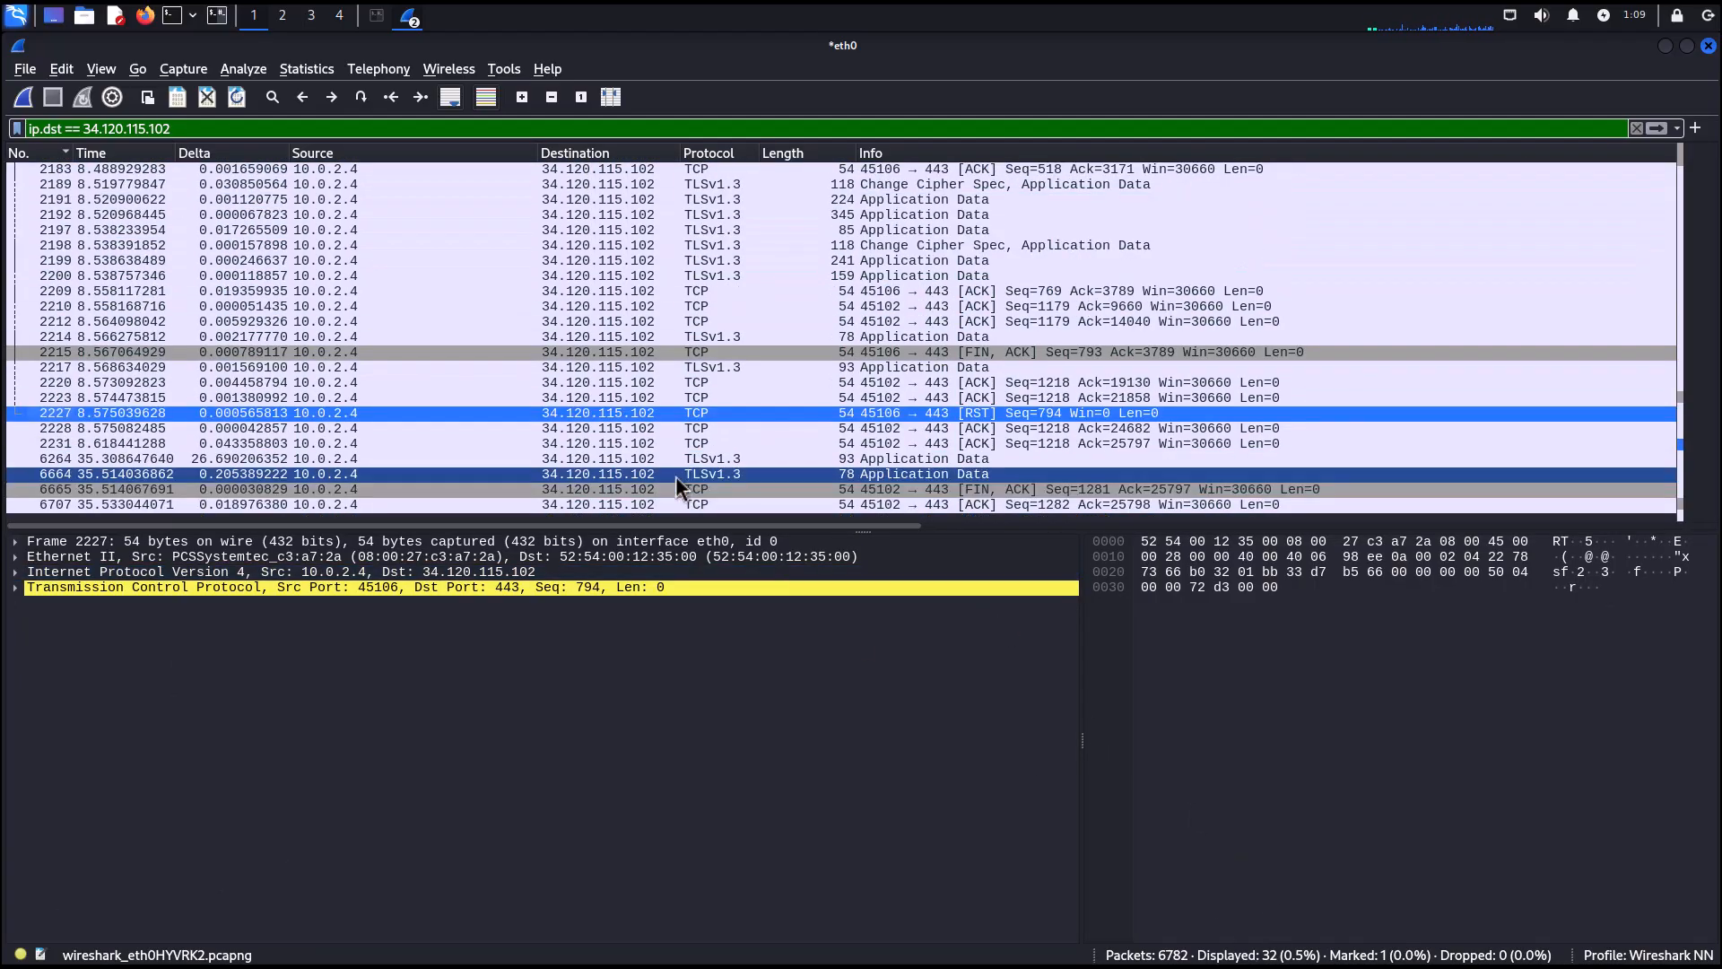
{"action": "right_click", "coordinate": [726, 461]}
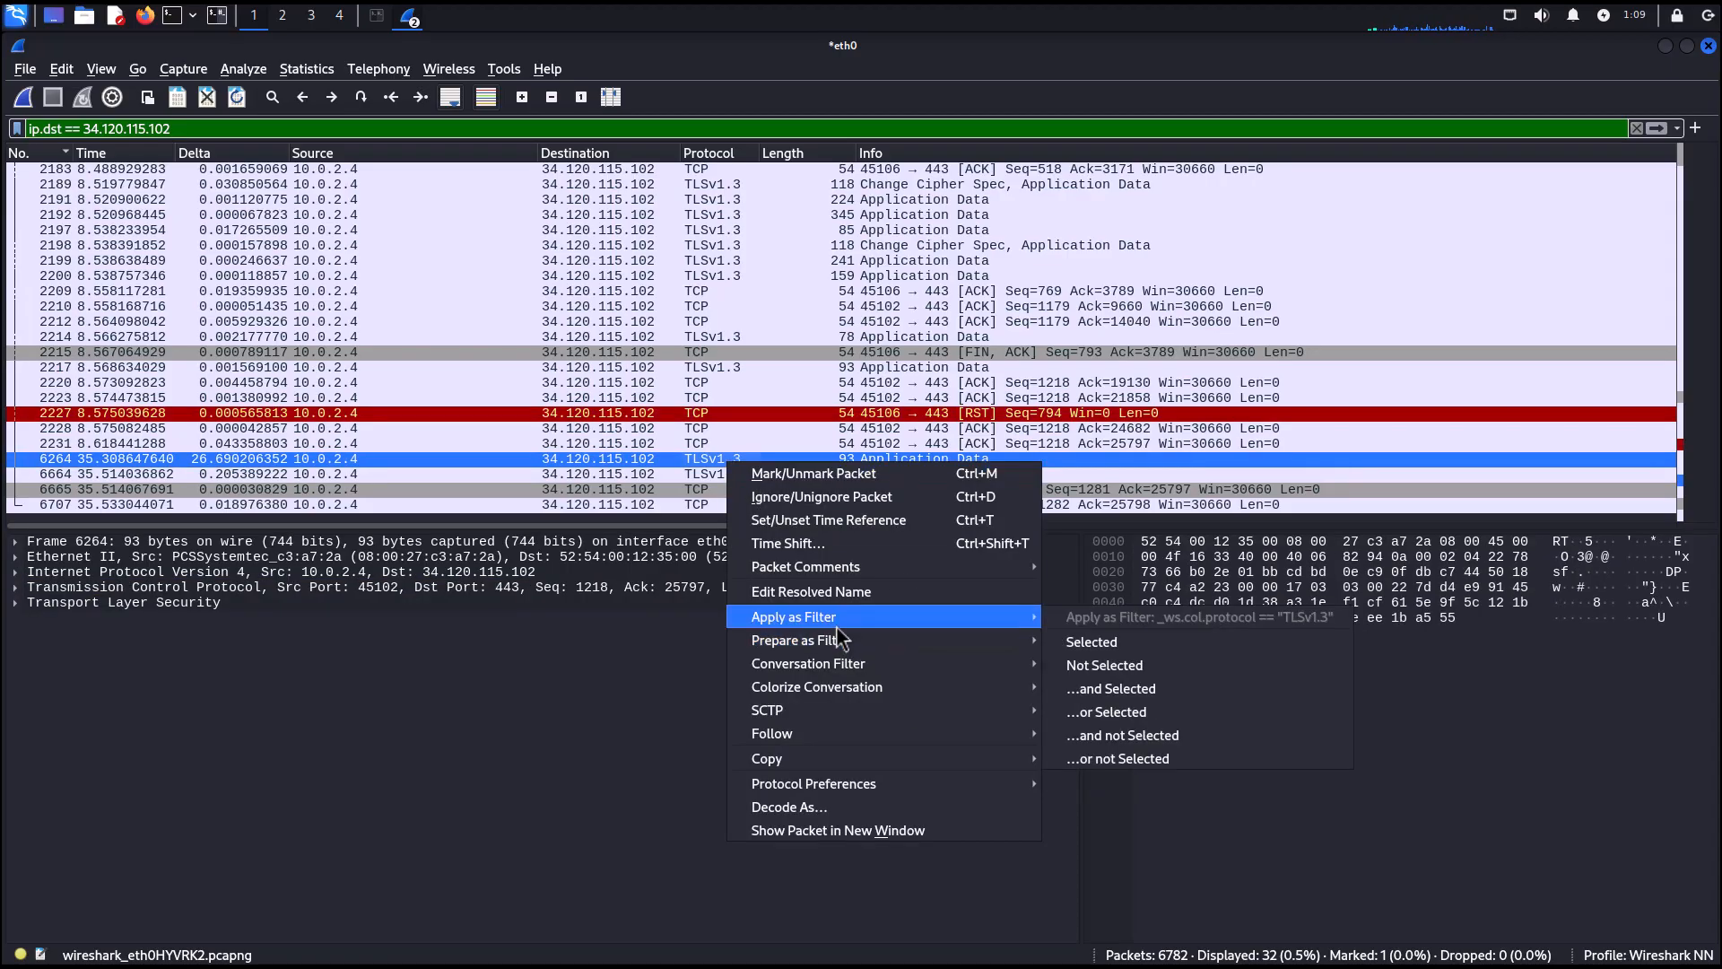
{"action": "mouse_move", "coordinate": [807, 617]}
{"action": "left_click", "coordinate": [1100, 692]}
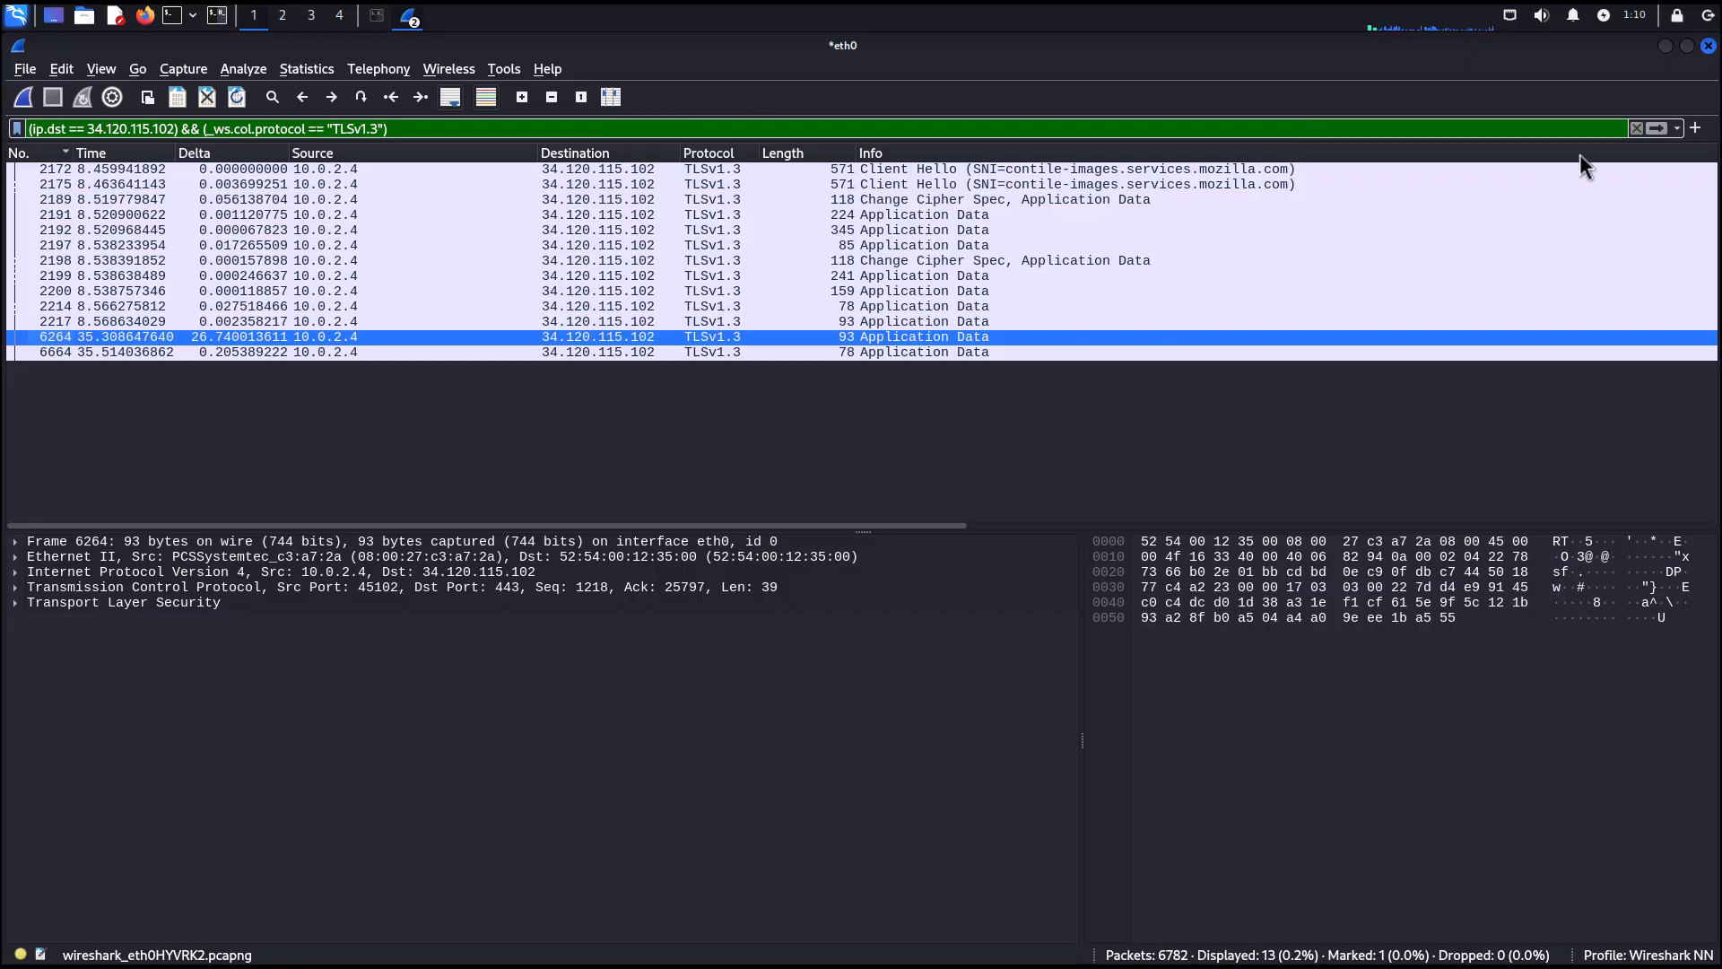
Clear the display filter and jump to packet 1.
{"action": "left_click", "coordinate": [1636, 128]}
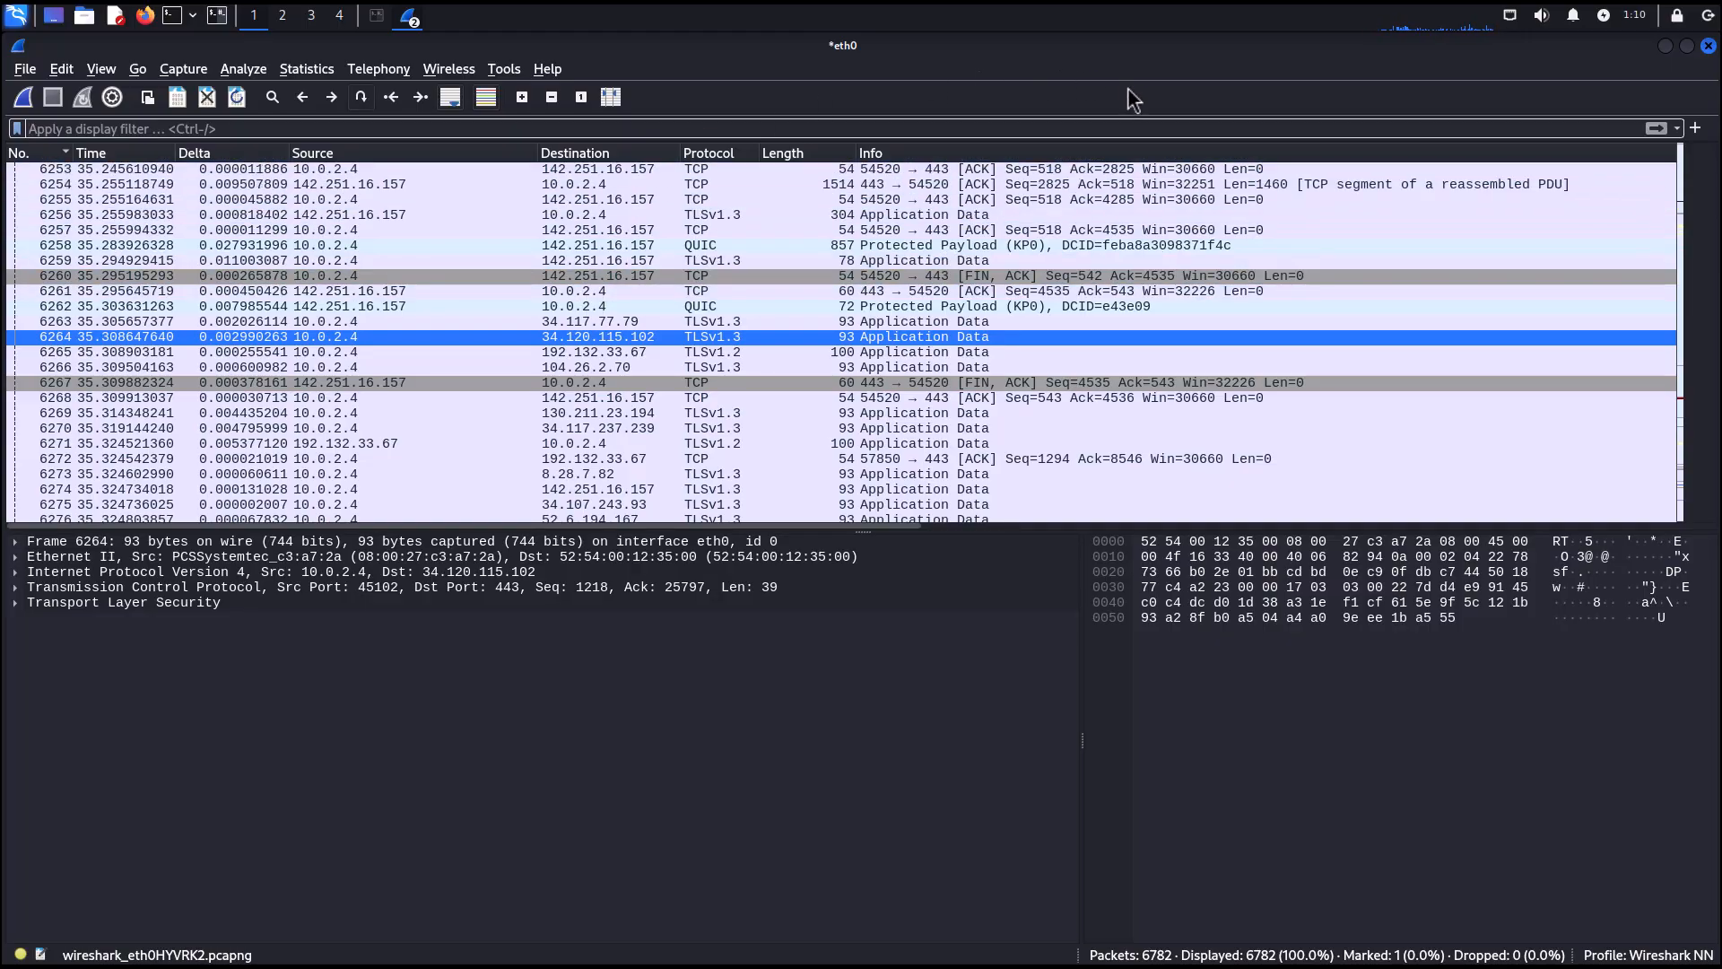
{"action": "key", "text": "ctrl+g"}
{"action": "type", "text": "1"}
{"action": "left_click", "coordinate": [1590, 154]}
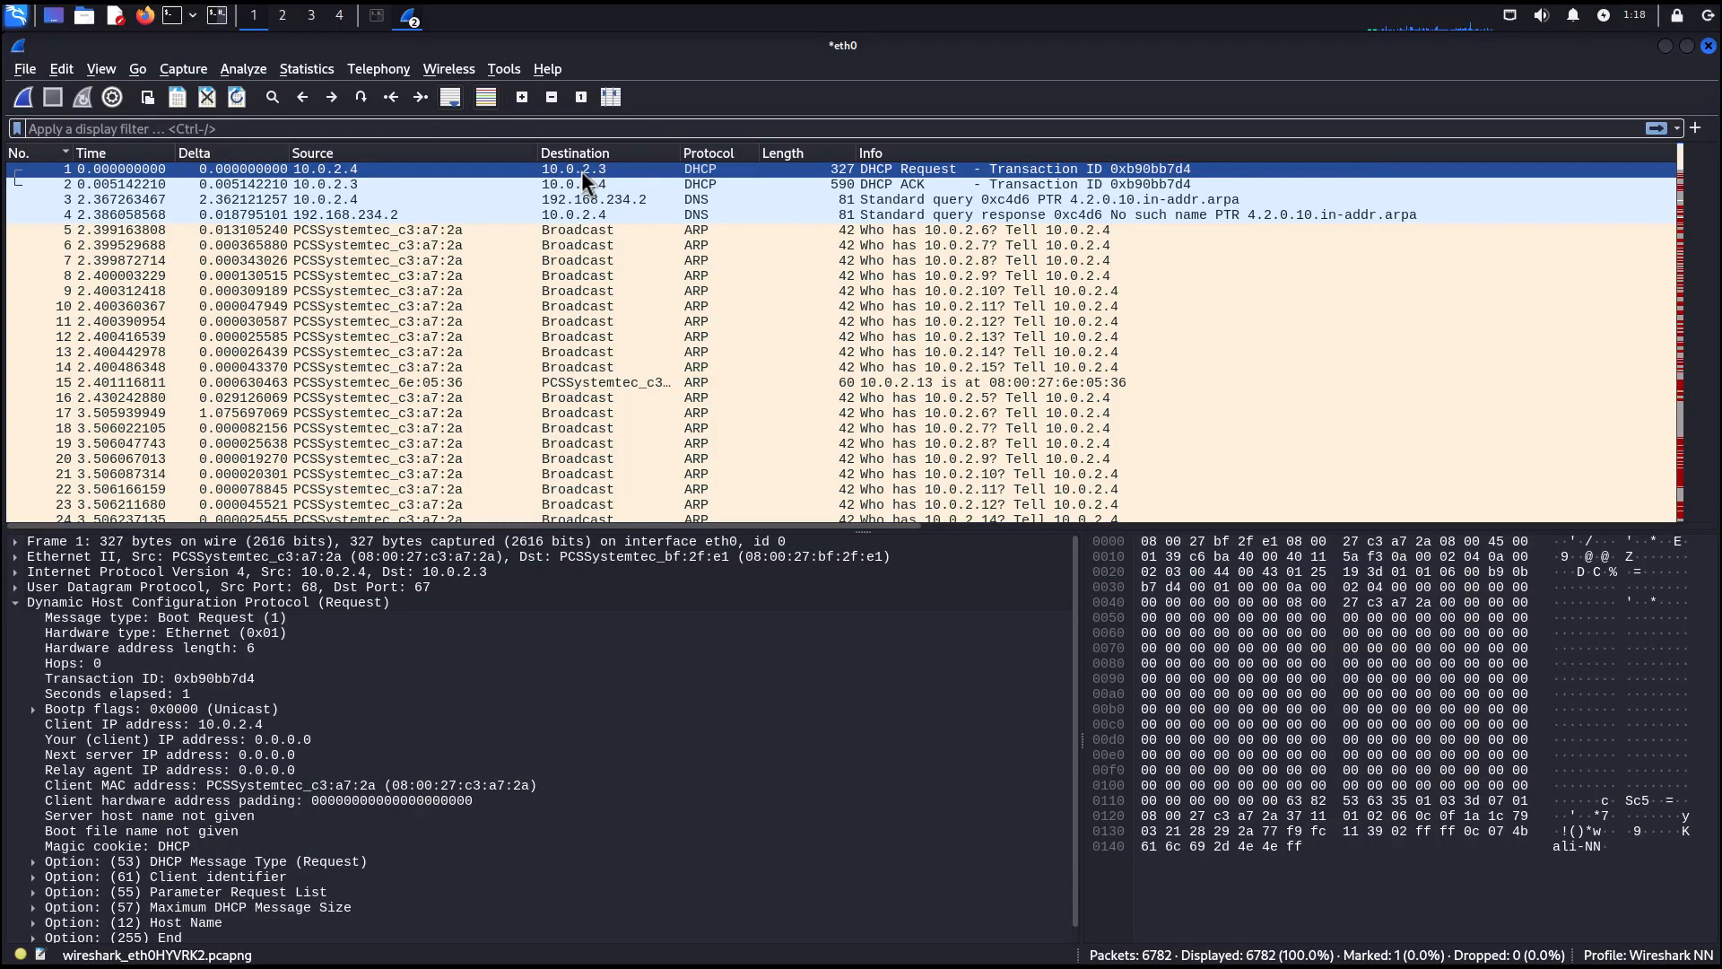
Prepare a filter from packet 4's destination 10.0.2.4 and apply it.
{"action": "left_click", "coordinate": [580, 213]}
{"action": "right_click", "coordinate": [579, 214]}
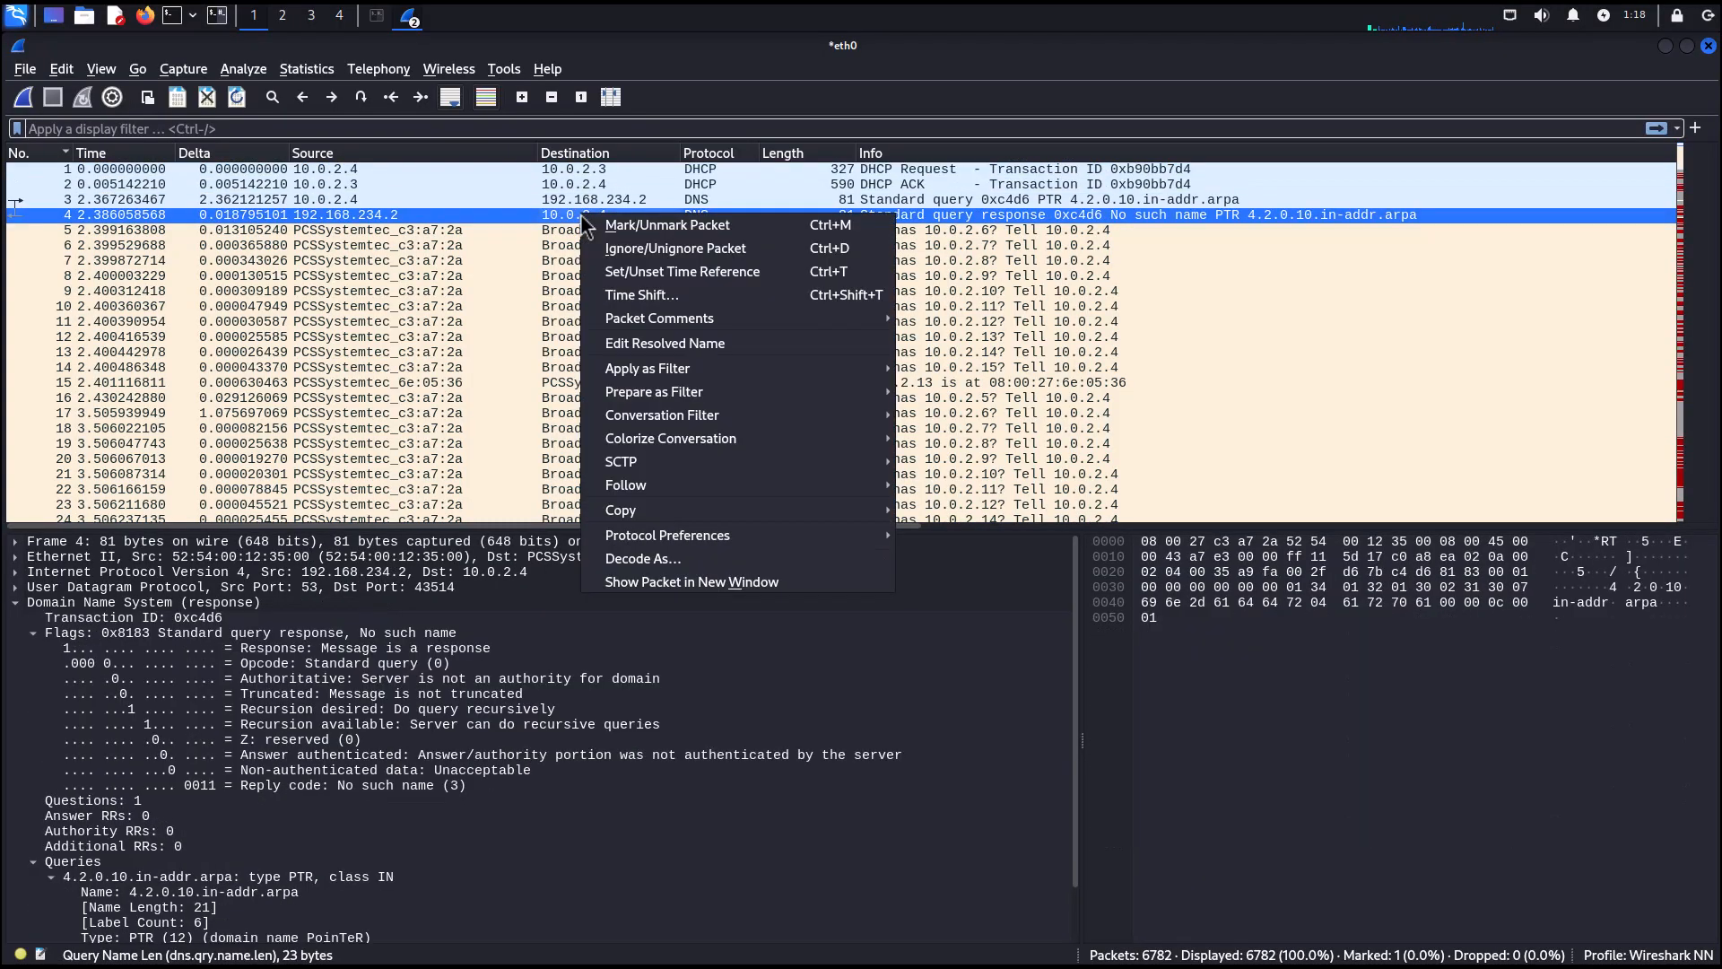
{"action": "mouse_move", "coordinate": [681, 395]}
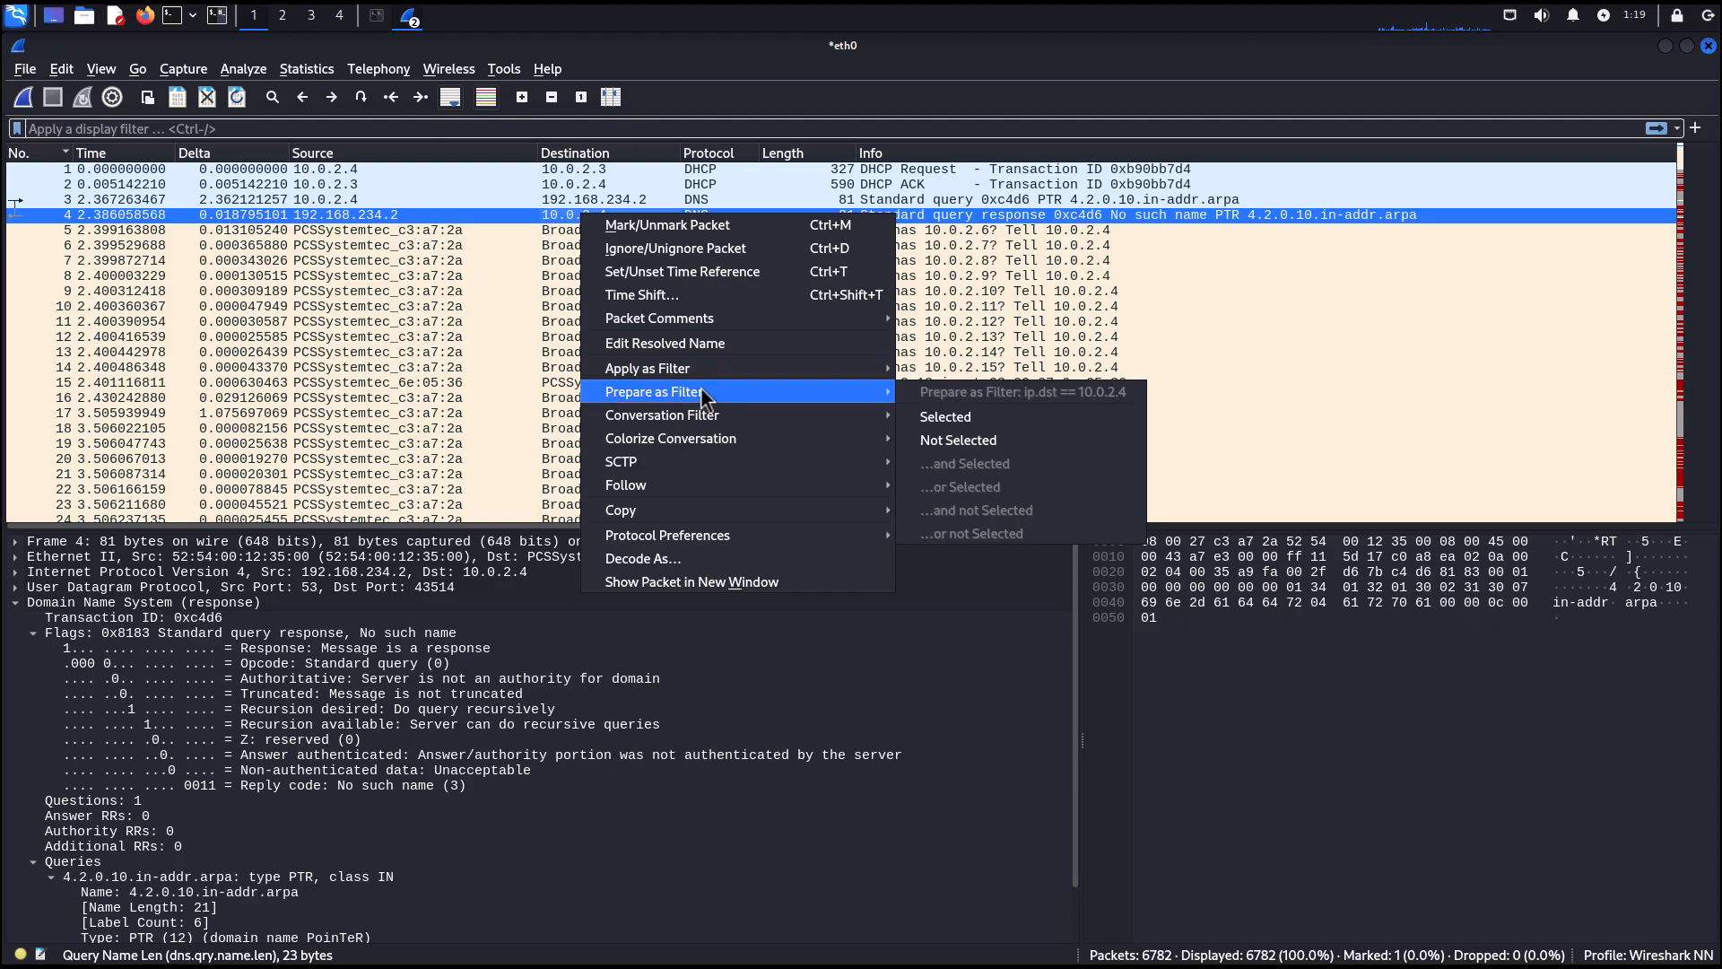
{"action": "left_click", "coordinate": [944, 416]}
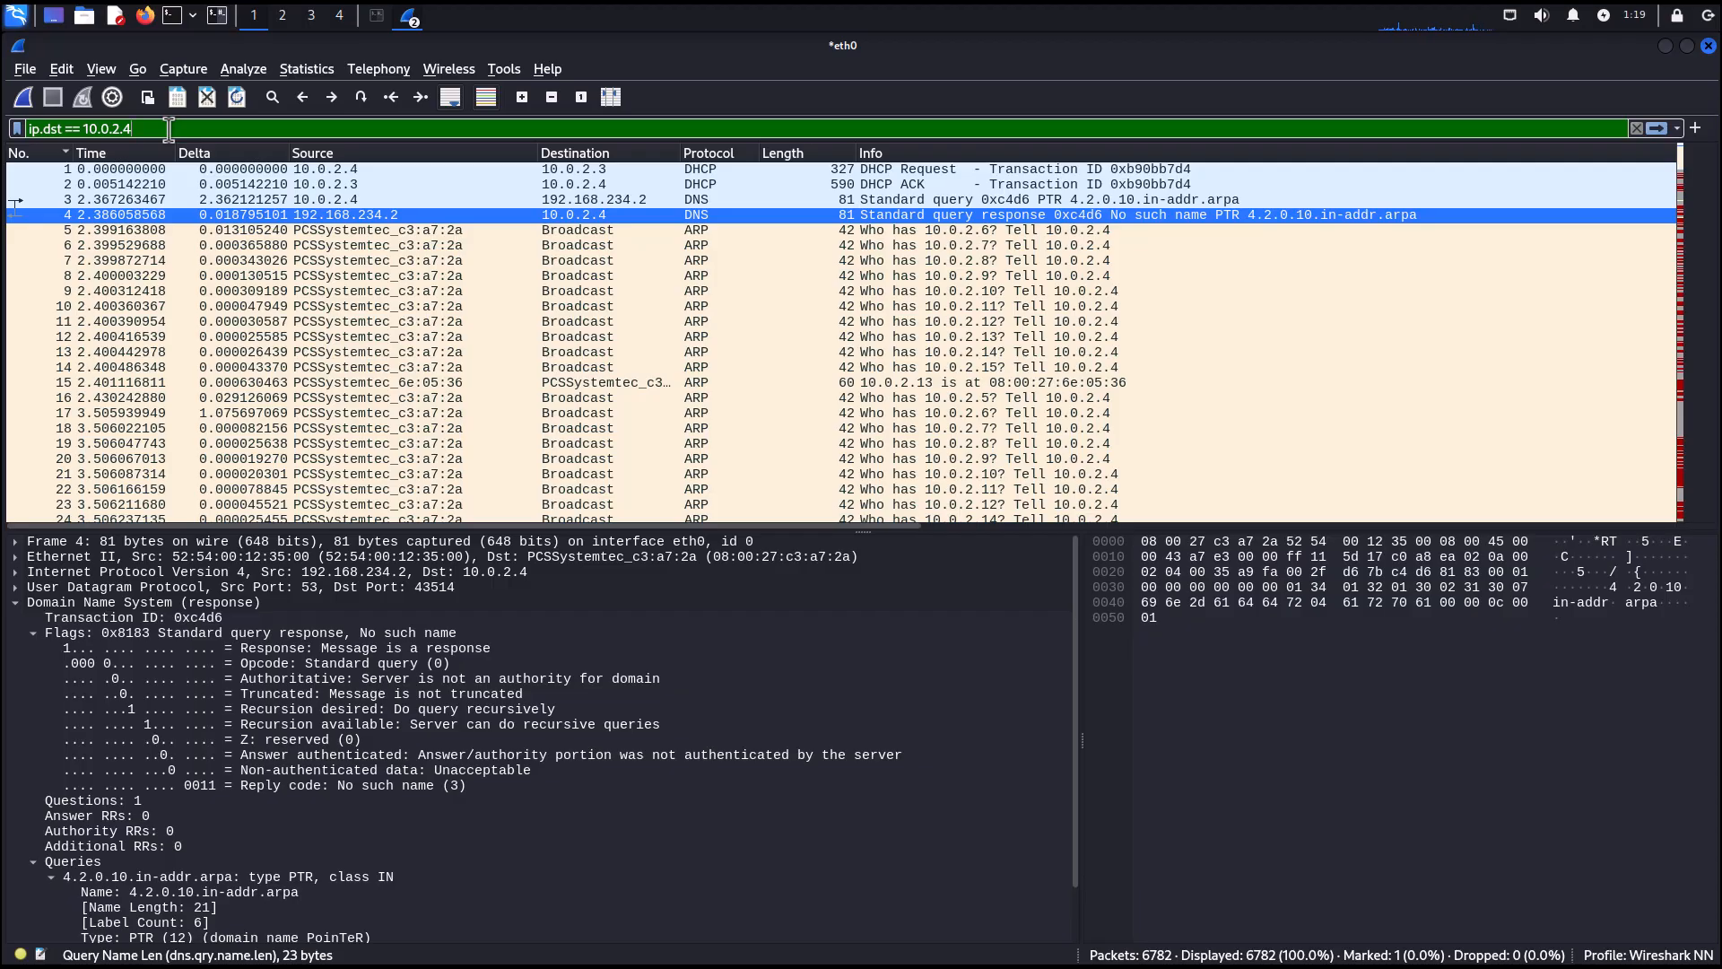
{"action": "key", "text": "Return"}
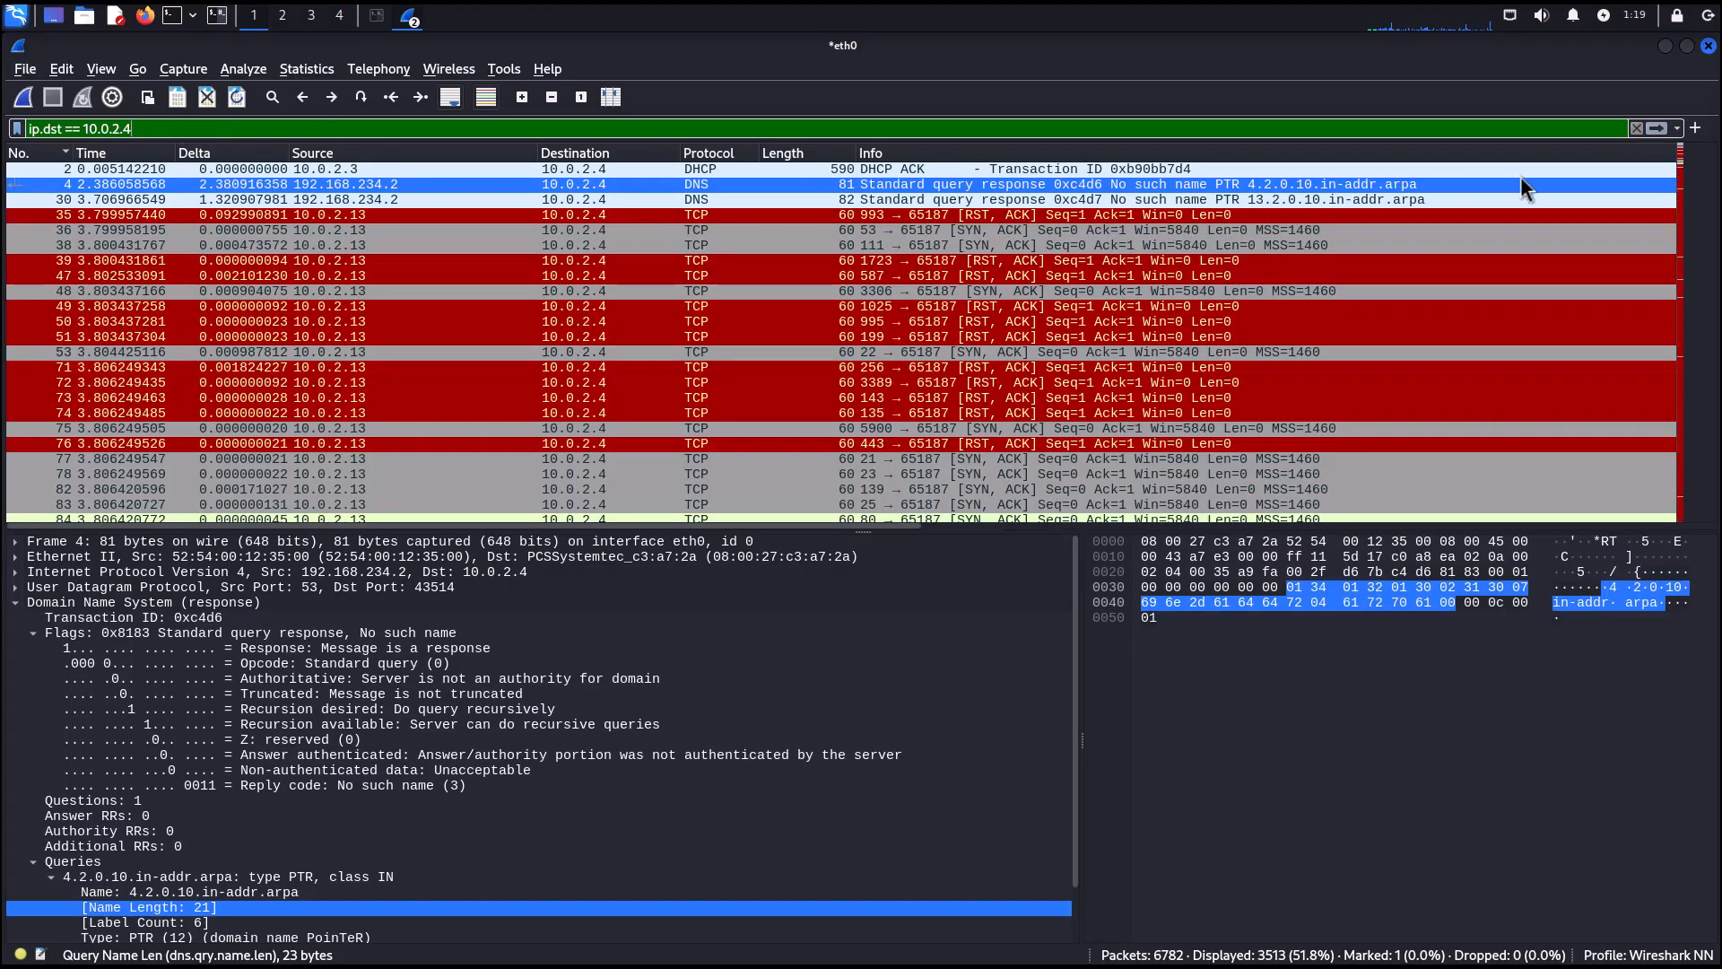
Clear the display filter and apply packet 4's source address 192.168.234.2 as a display filter.
{"action": "left_click", "coordinate": [1637, 128]}
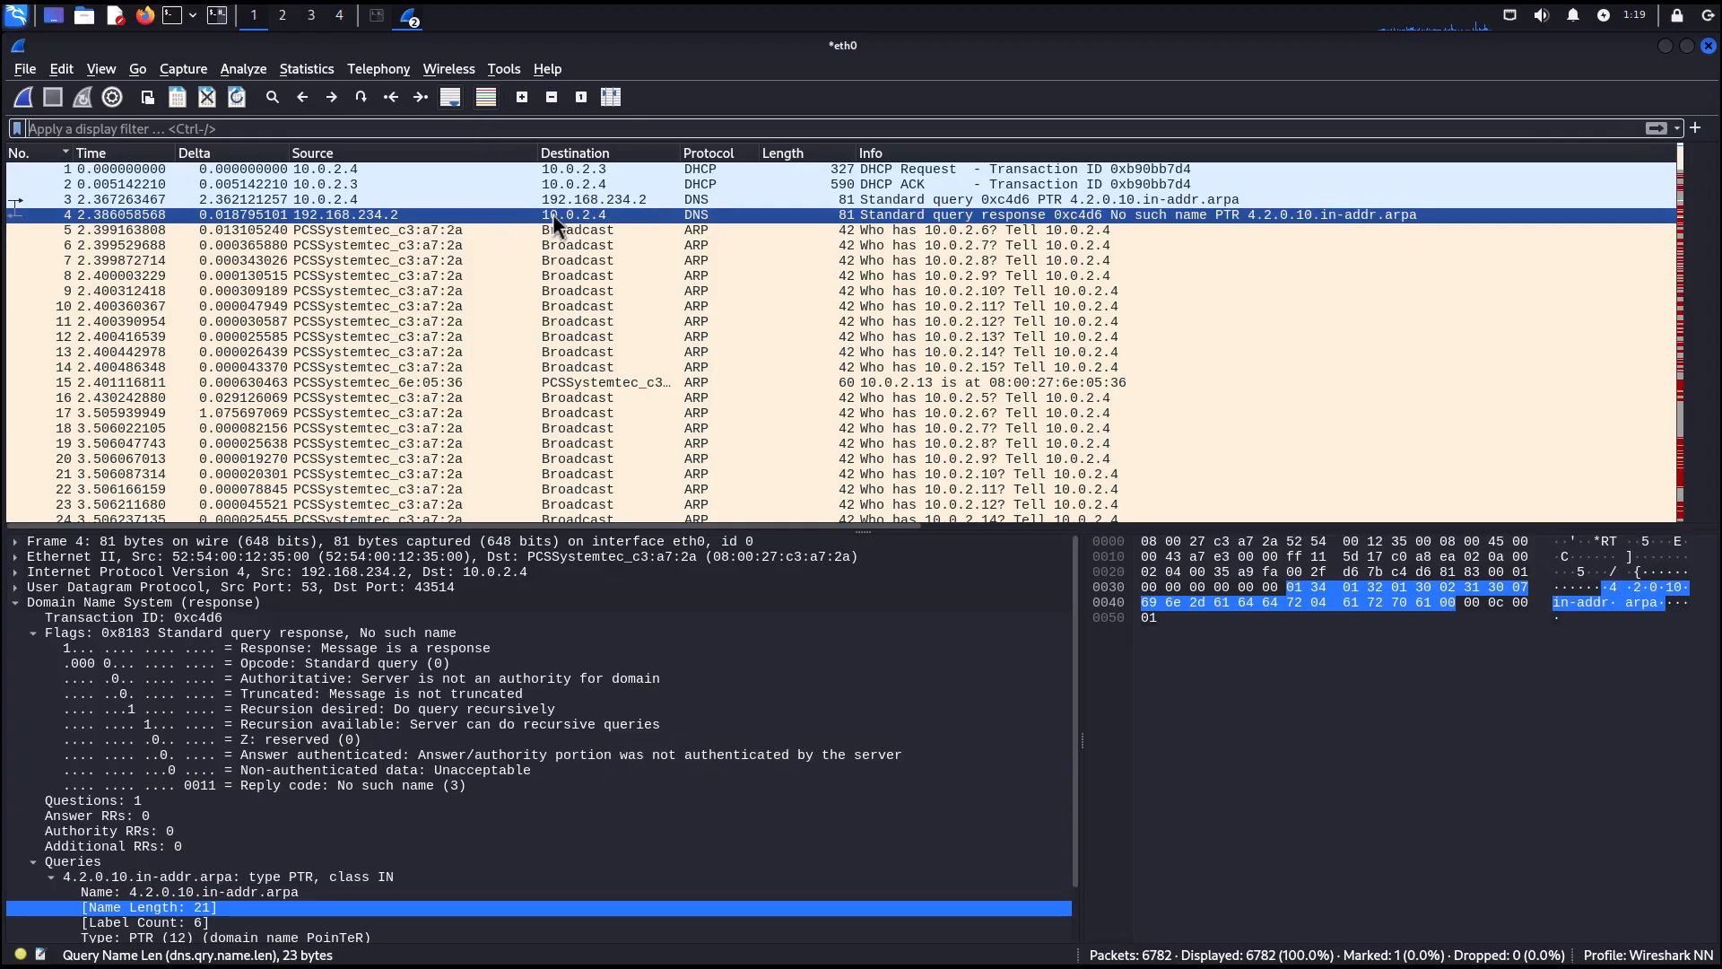
{"action": "right_click", "coordinate": [361, 214]}
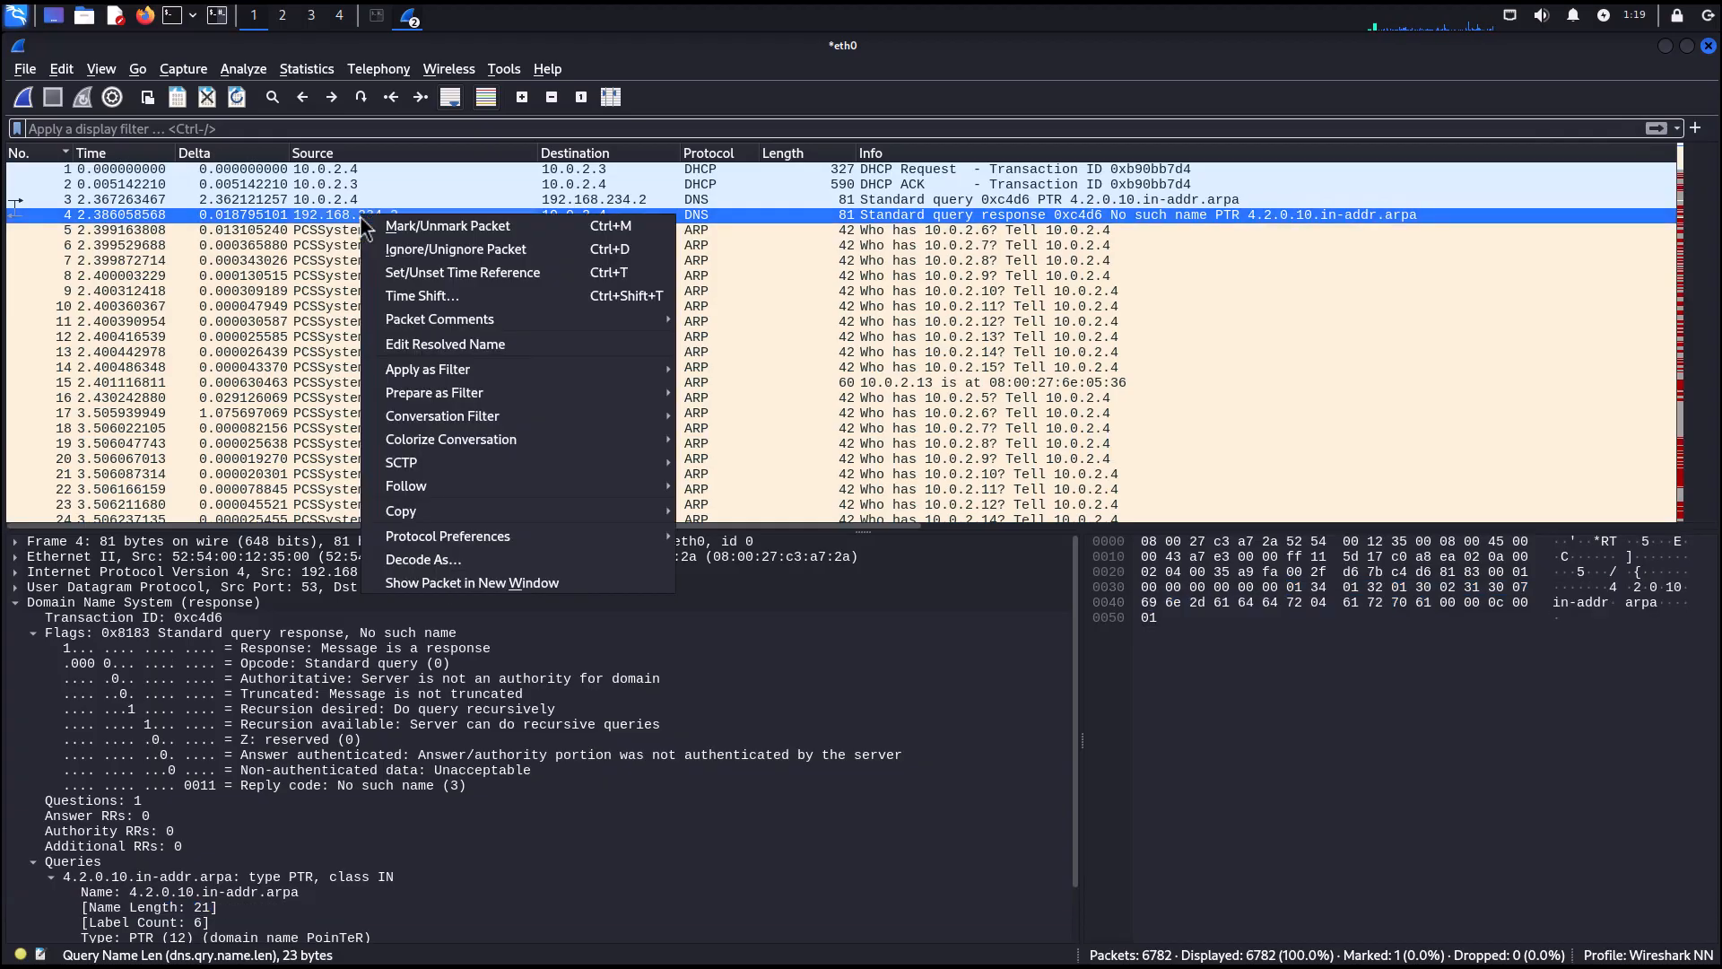
{"action": "mouse_move", "coordinate": [545, 368]}
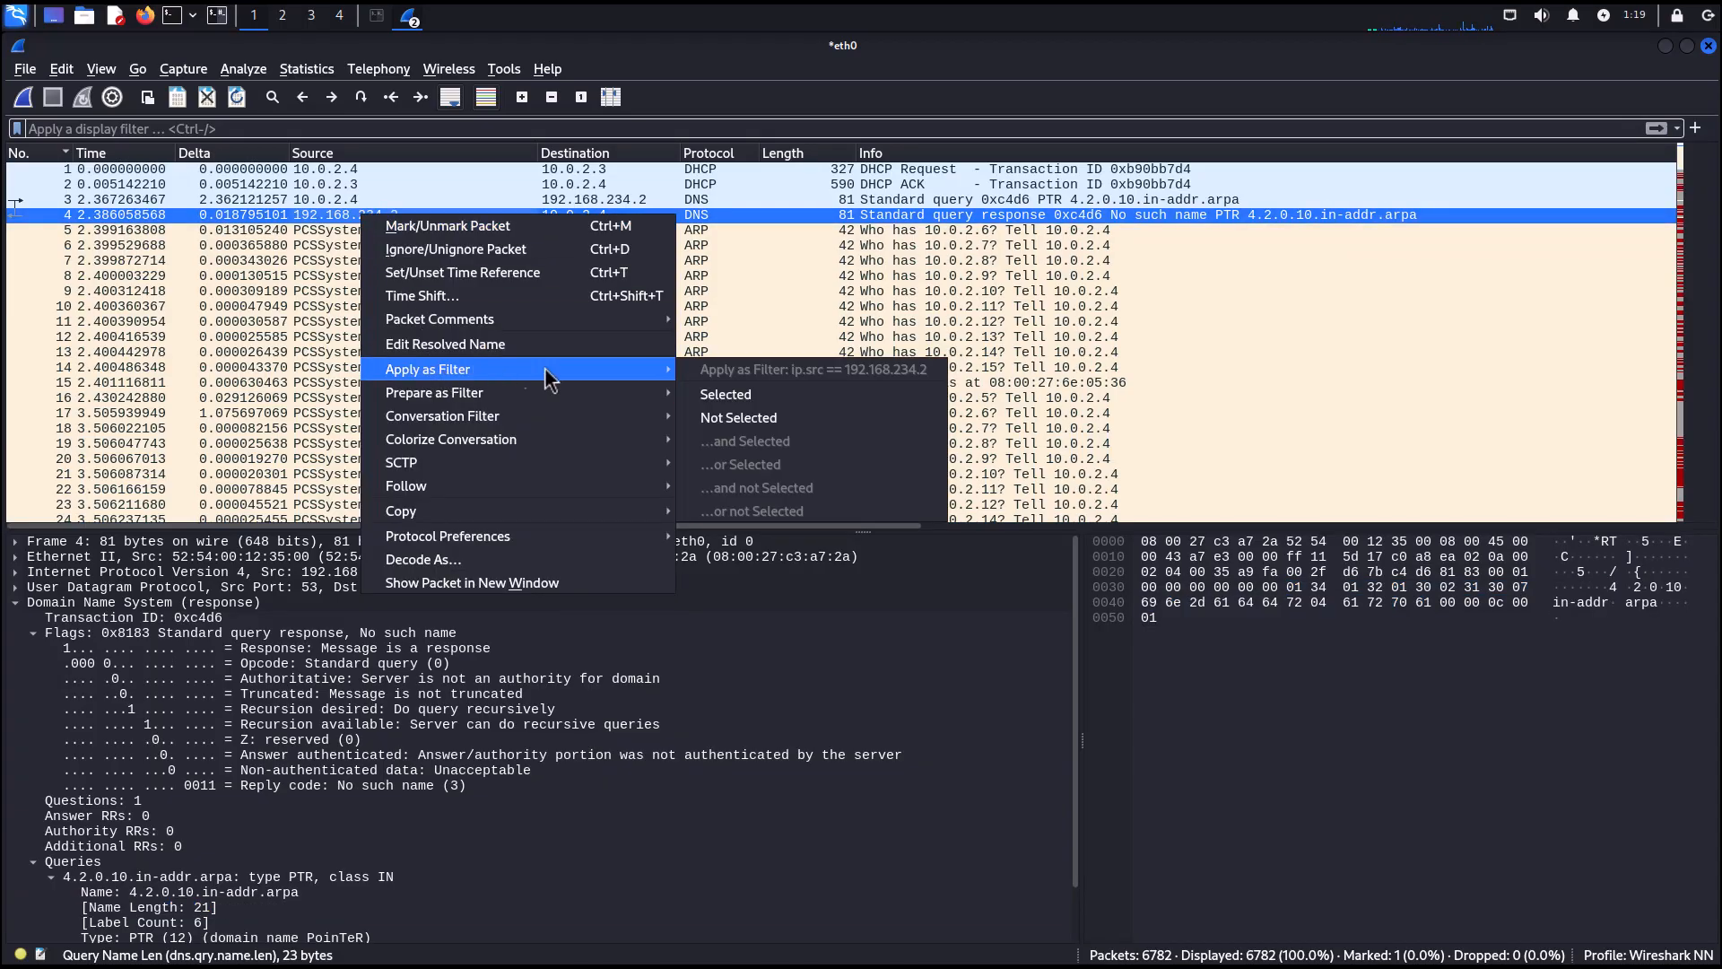
{"action": "left_click", "coordinate": [730, 391]}
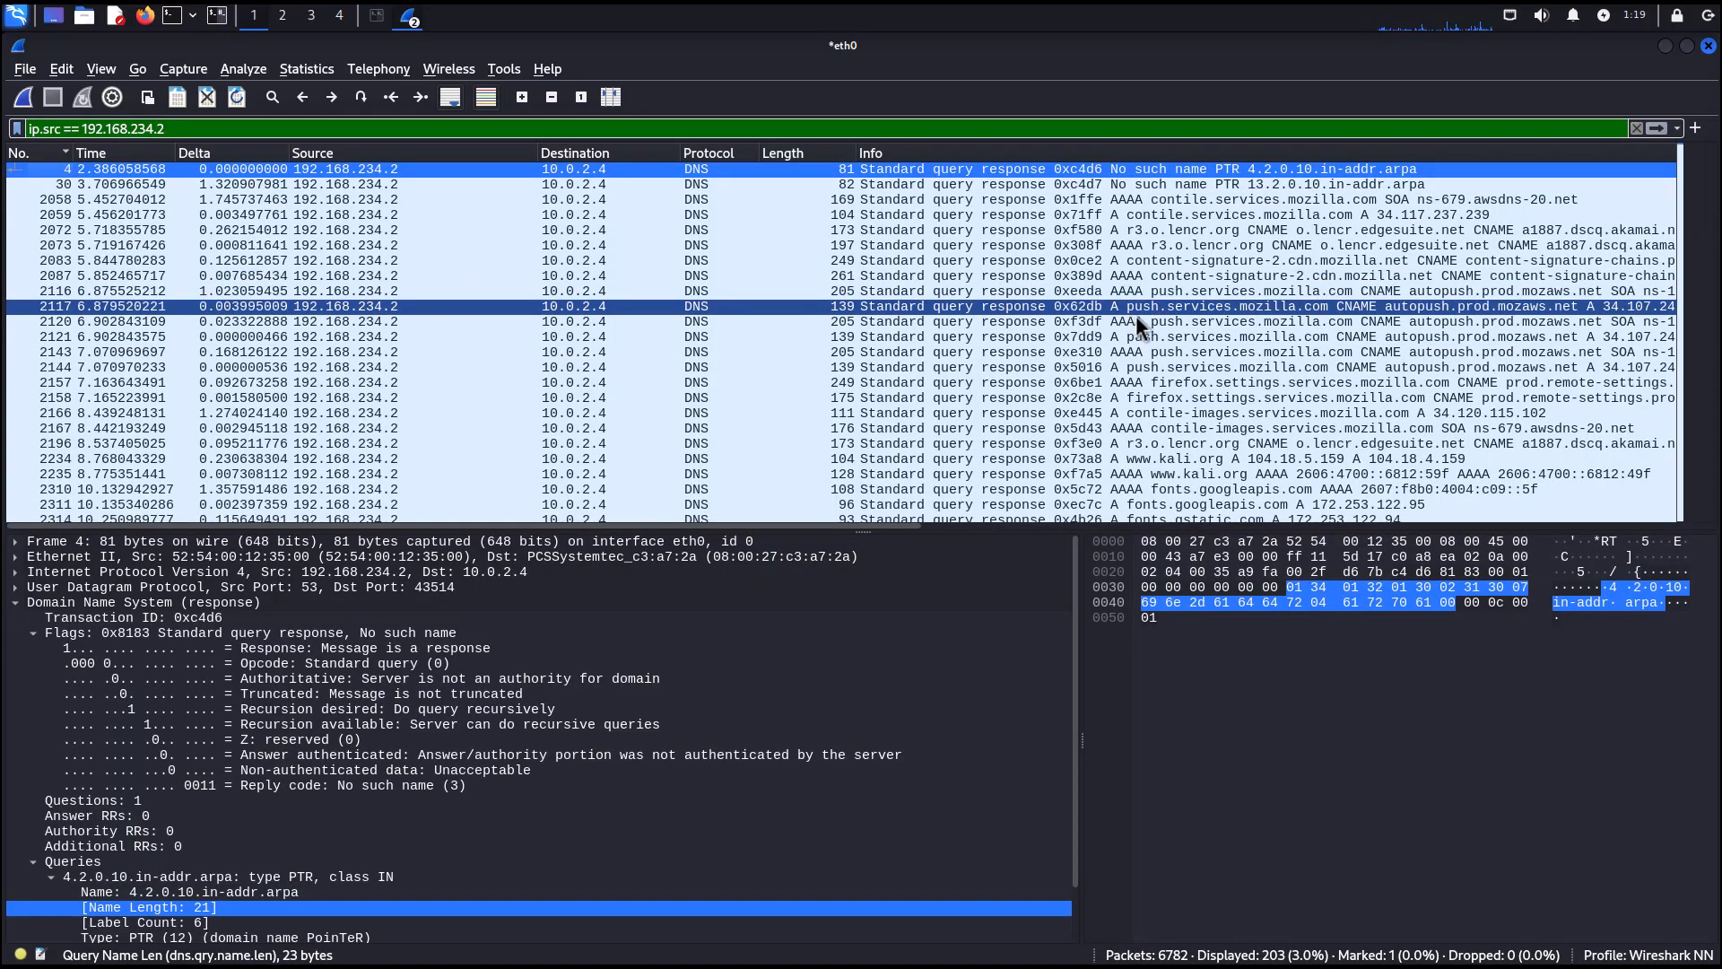
{"action": "scroll", "coordinate": [1043, 305], "scroll_direction": "down", "scroll_amount": 7}
{"action": "scroll", "coordinate": [1043, 305], "scroll_direction": "down", "scroll_amount": 20}
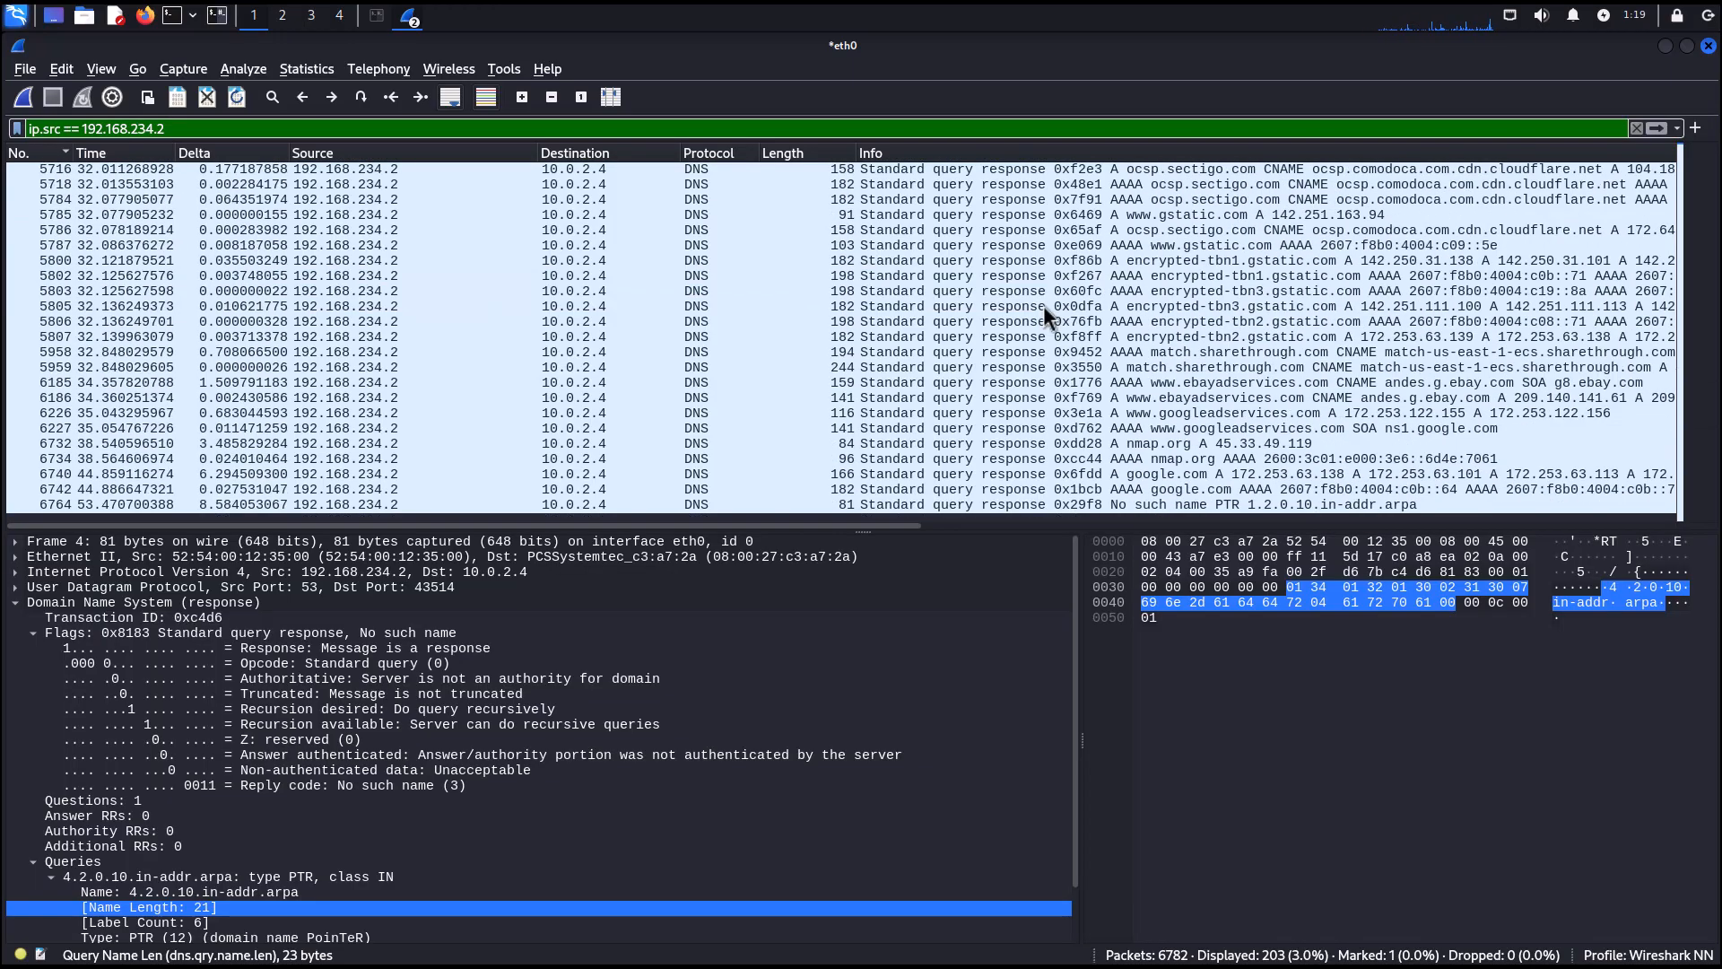
{"action": "scroll", "coordinate": [1042, 305], "scroll_direction": "up", "scroll_amount": 20}
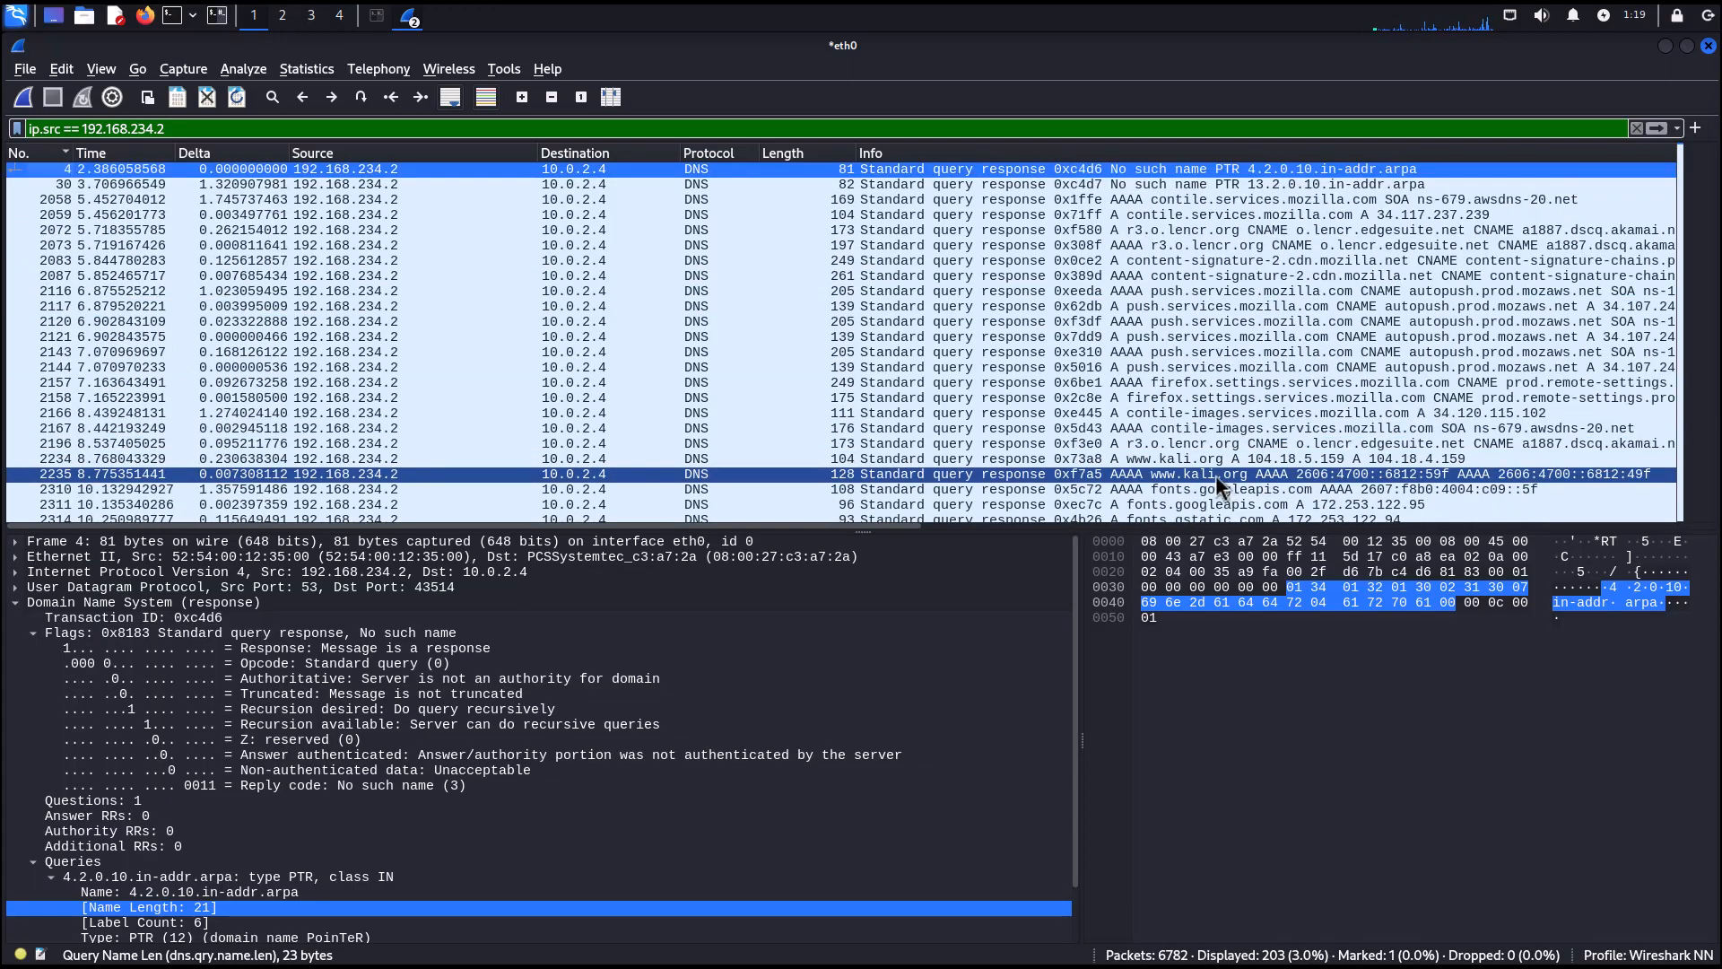
{"action": "scroll", "coordinate": [1212, 445], "scroll_direction": "down", "scroll_amount": 5}
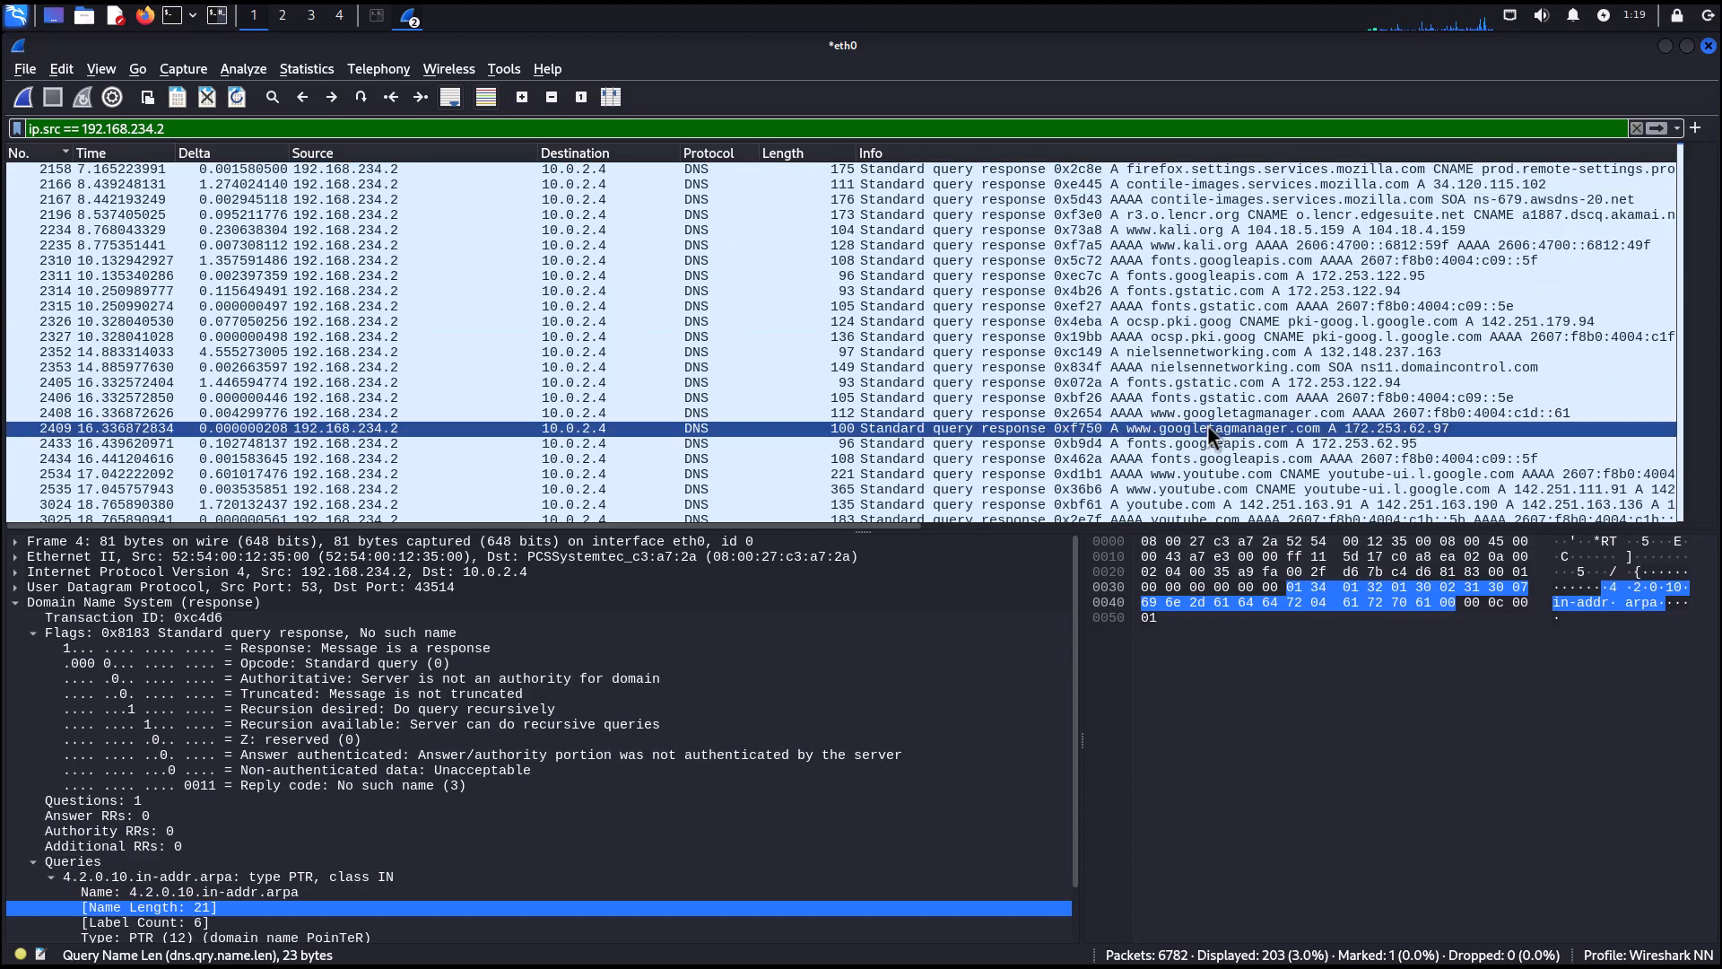
{"action": "right_click", "coordinate": [1196, 477]}
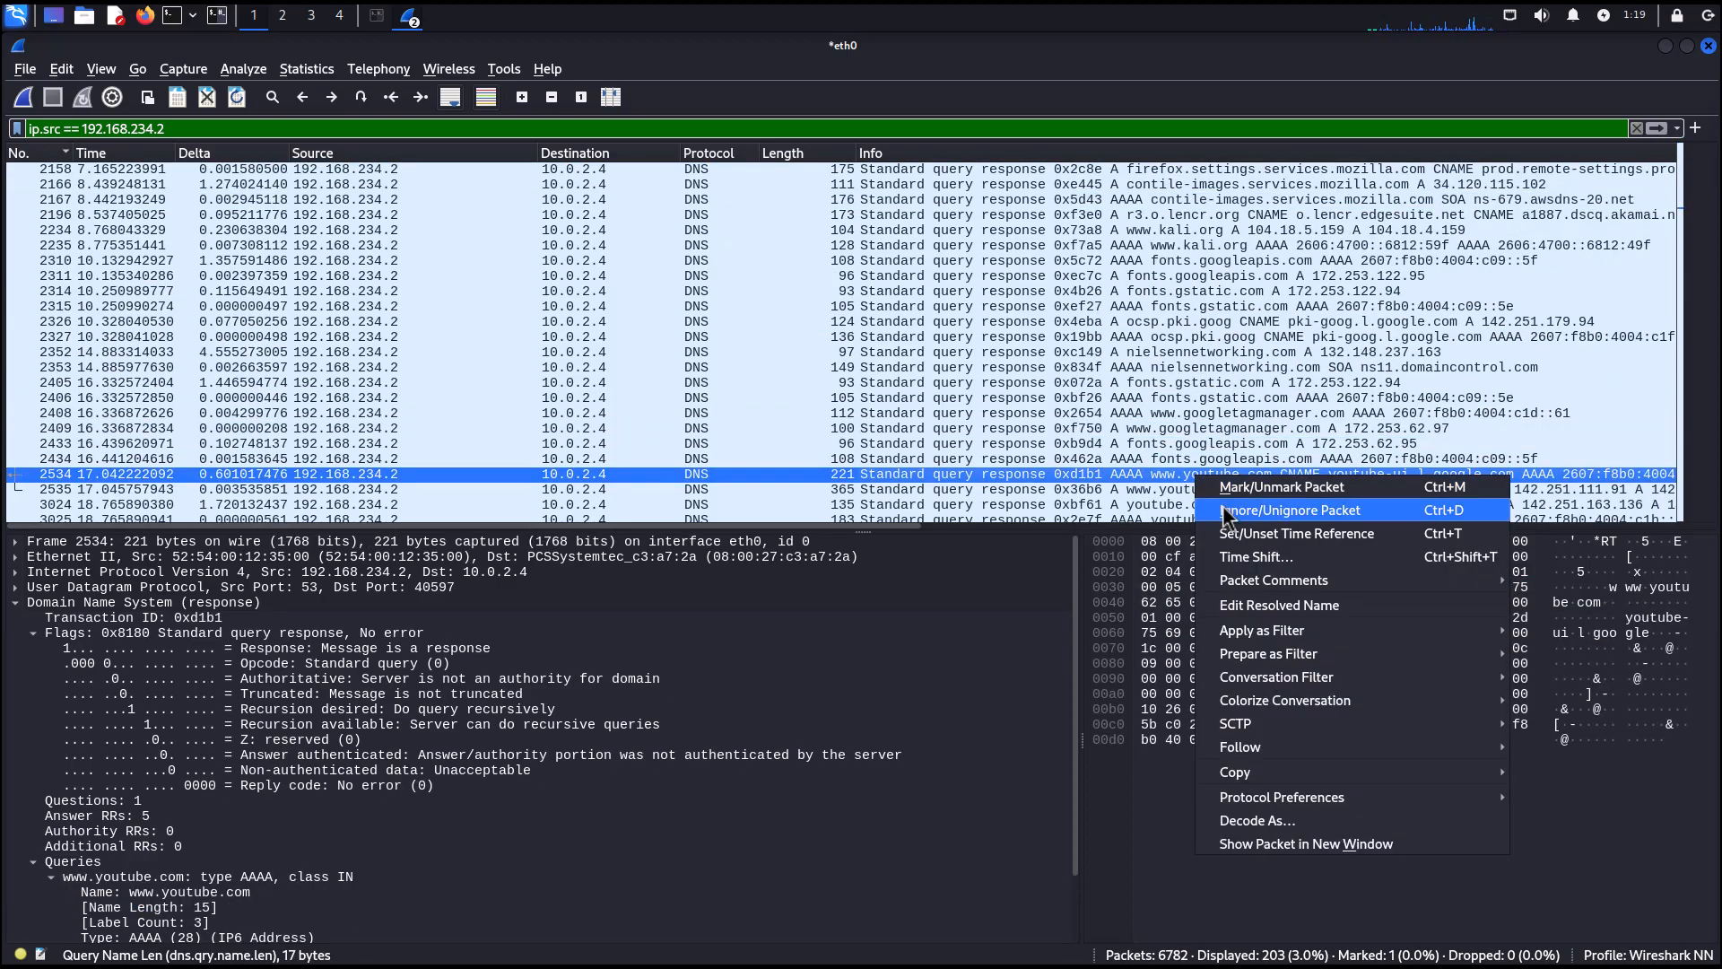
{"action": "mouse_move", "coordinate": [1282, 669]}
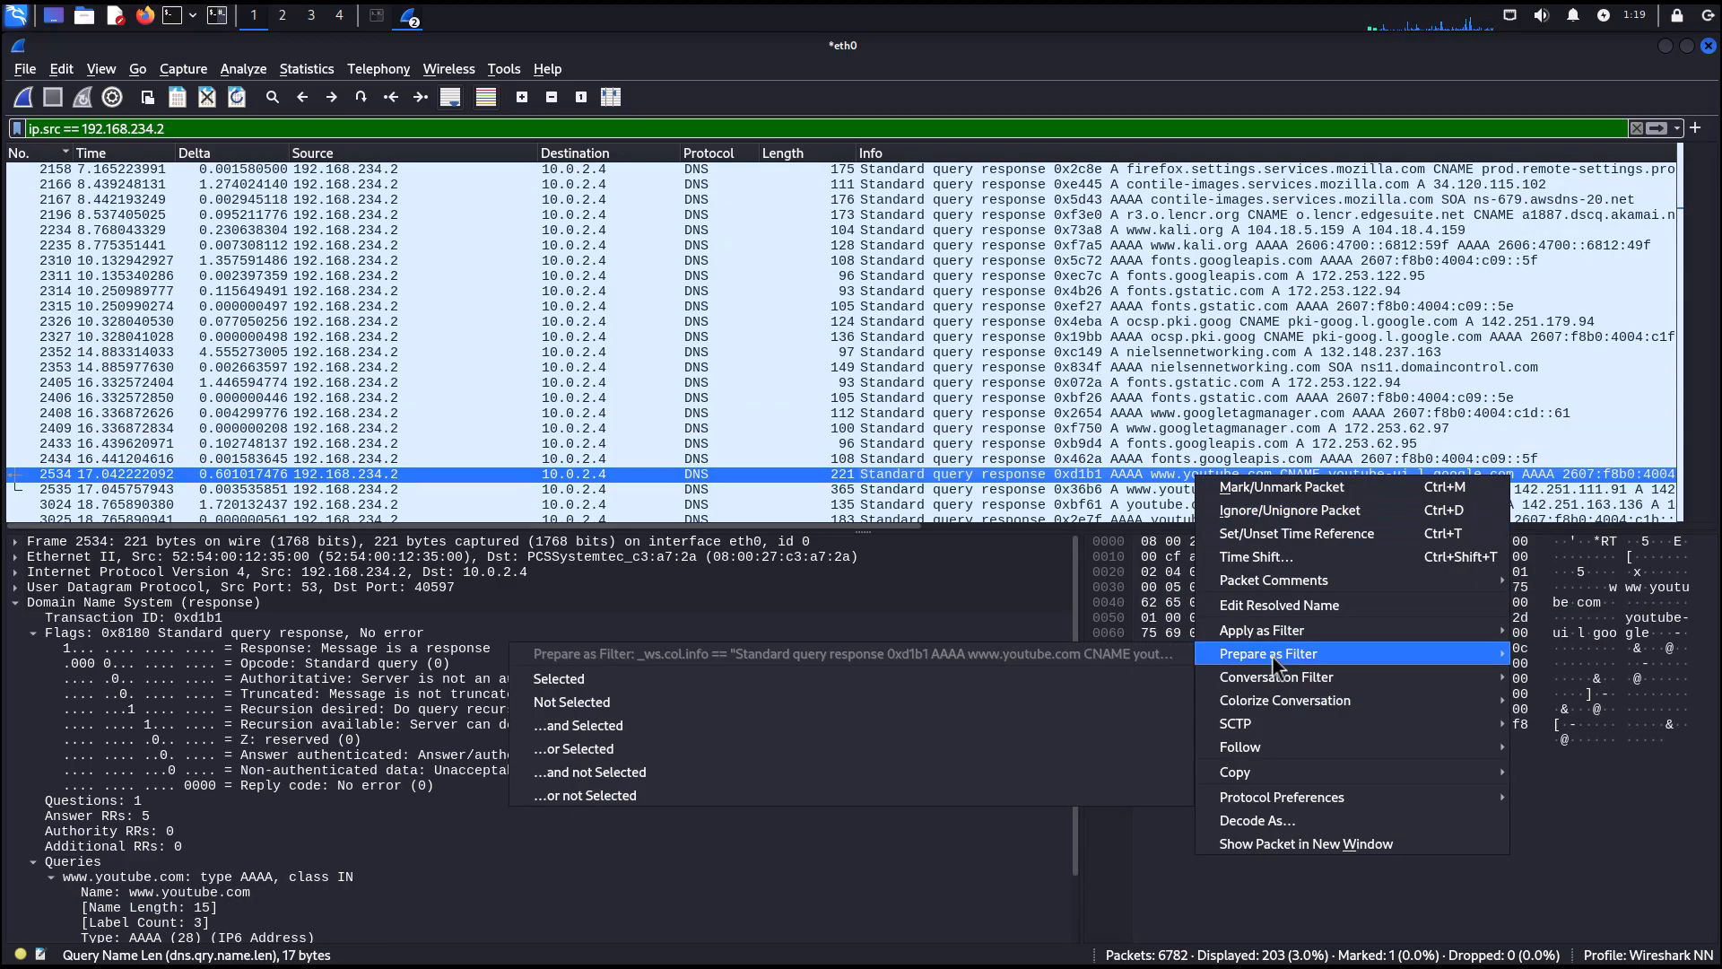
{"action": "left_click", "coordinate": [651, 682]}
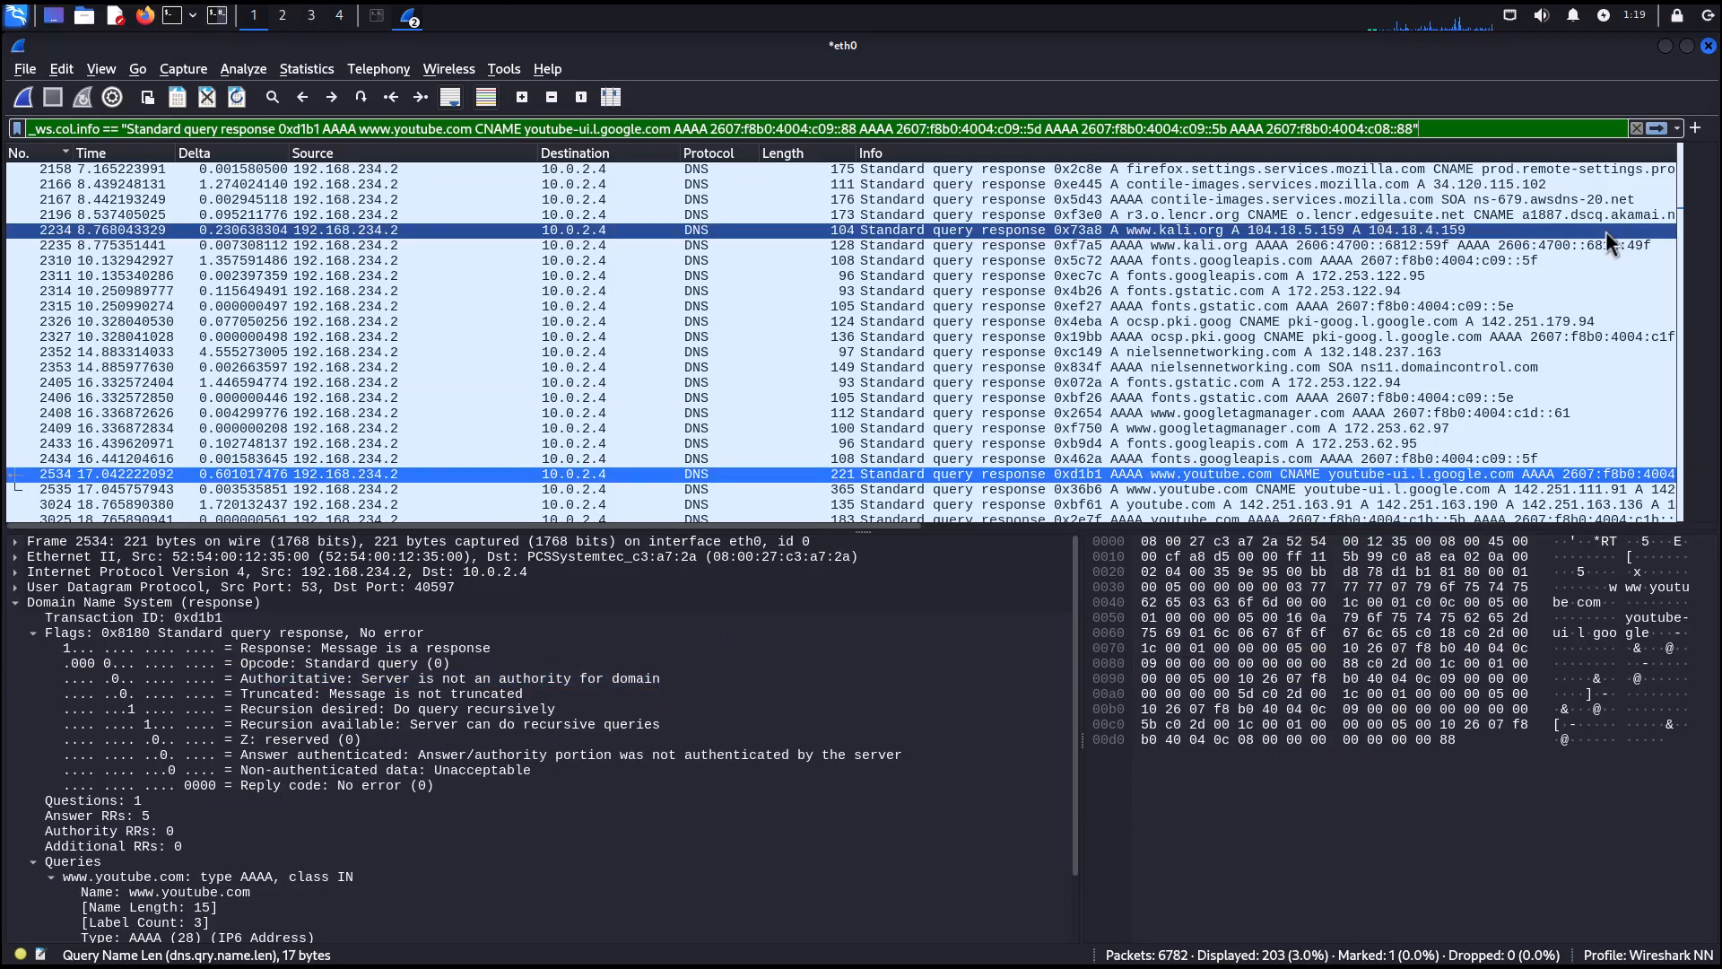
{"action": "left_click", "coordinate": [1657, 131]}
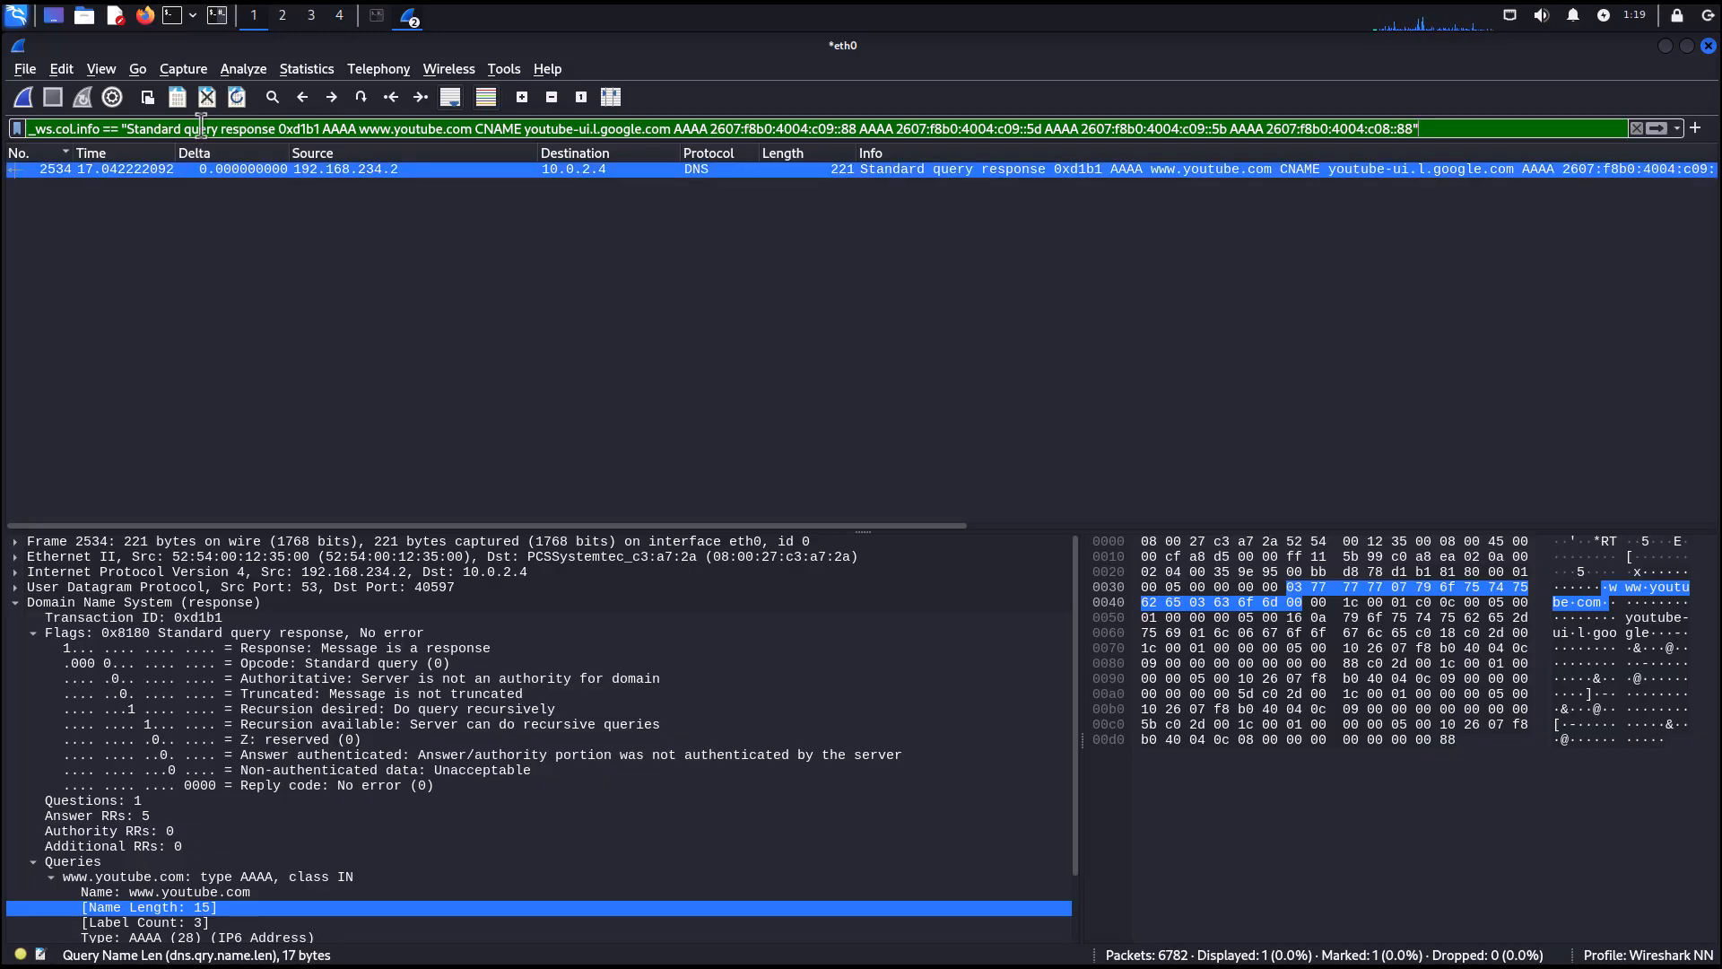
Clear the display filter.
{"action": "left_click", "coordinate": [1637, 128]}
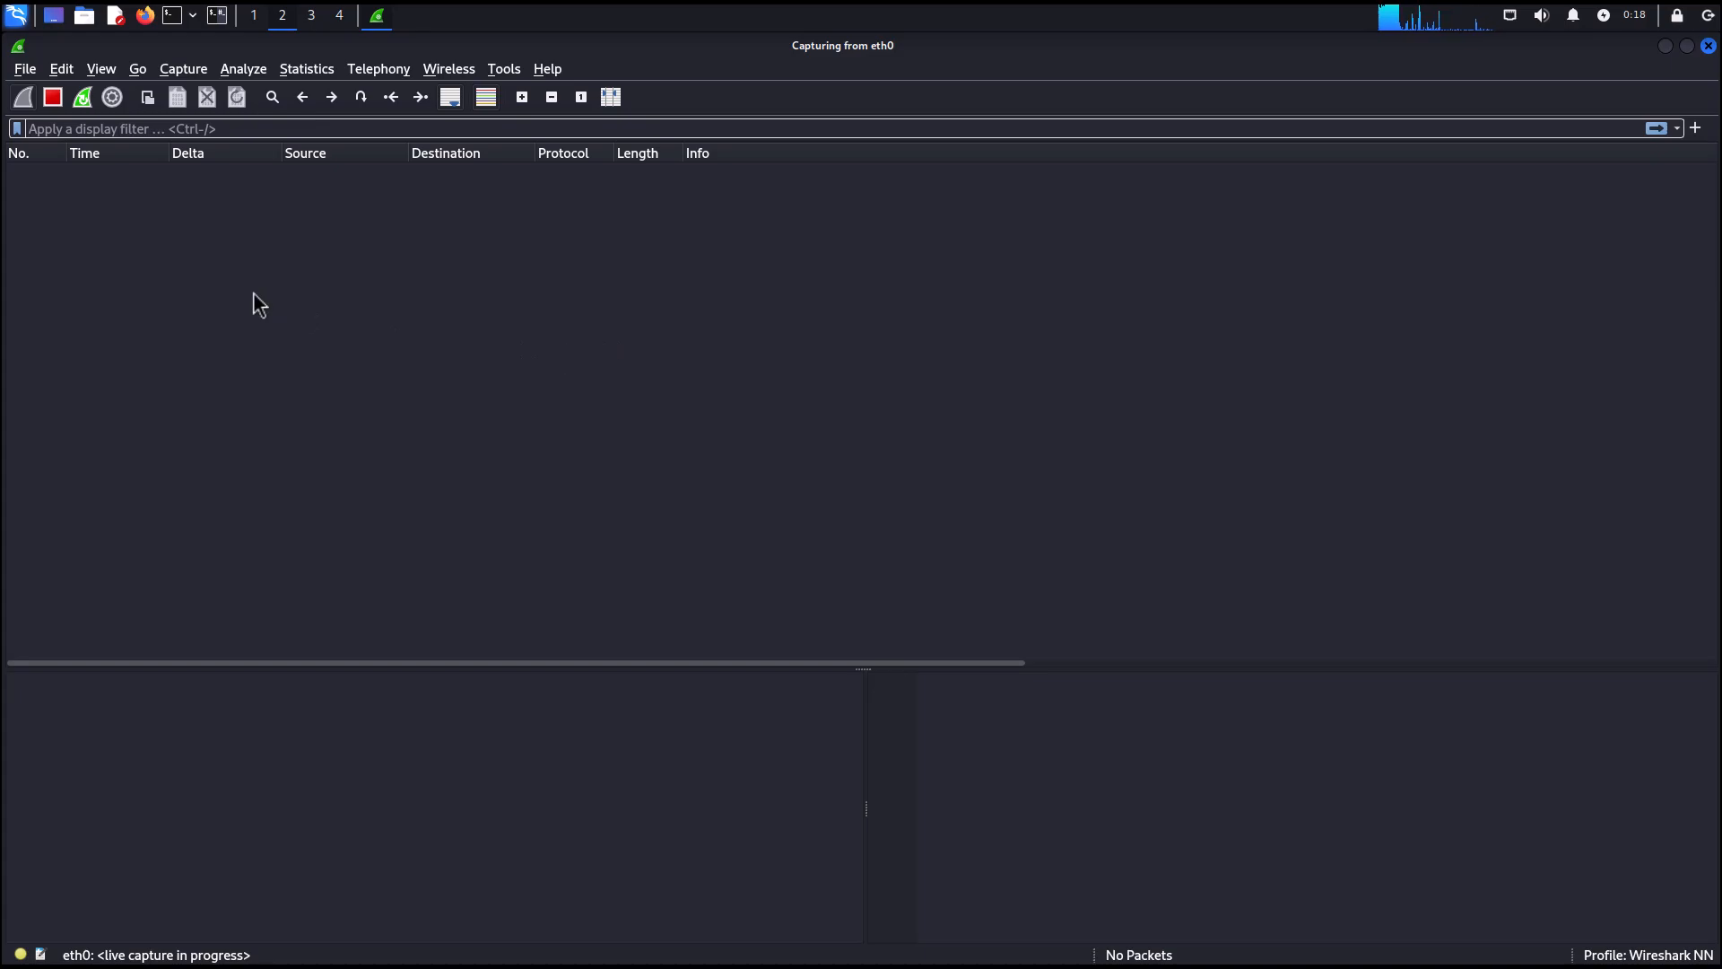
Open Firefox and browse to linux.org to generate traffic.
{"action": "left_click", "coordinate": [146, 16]}
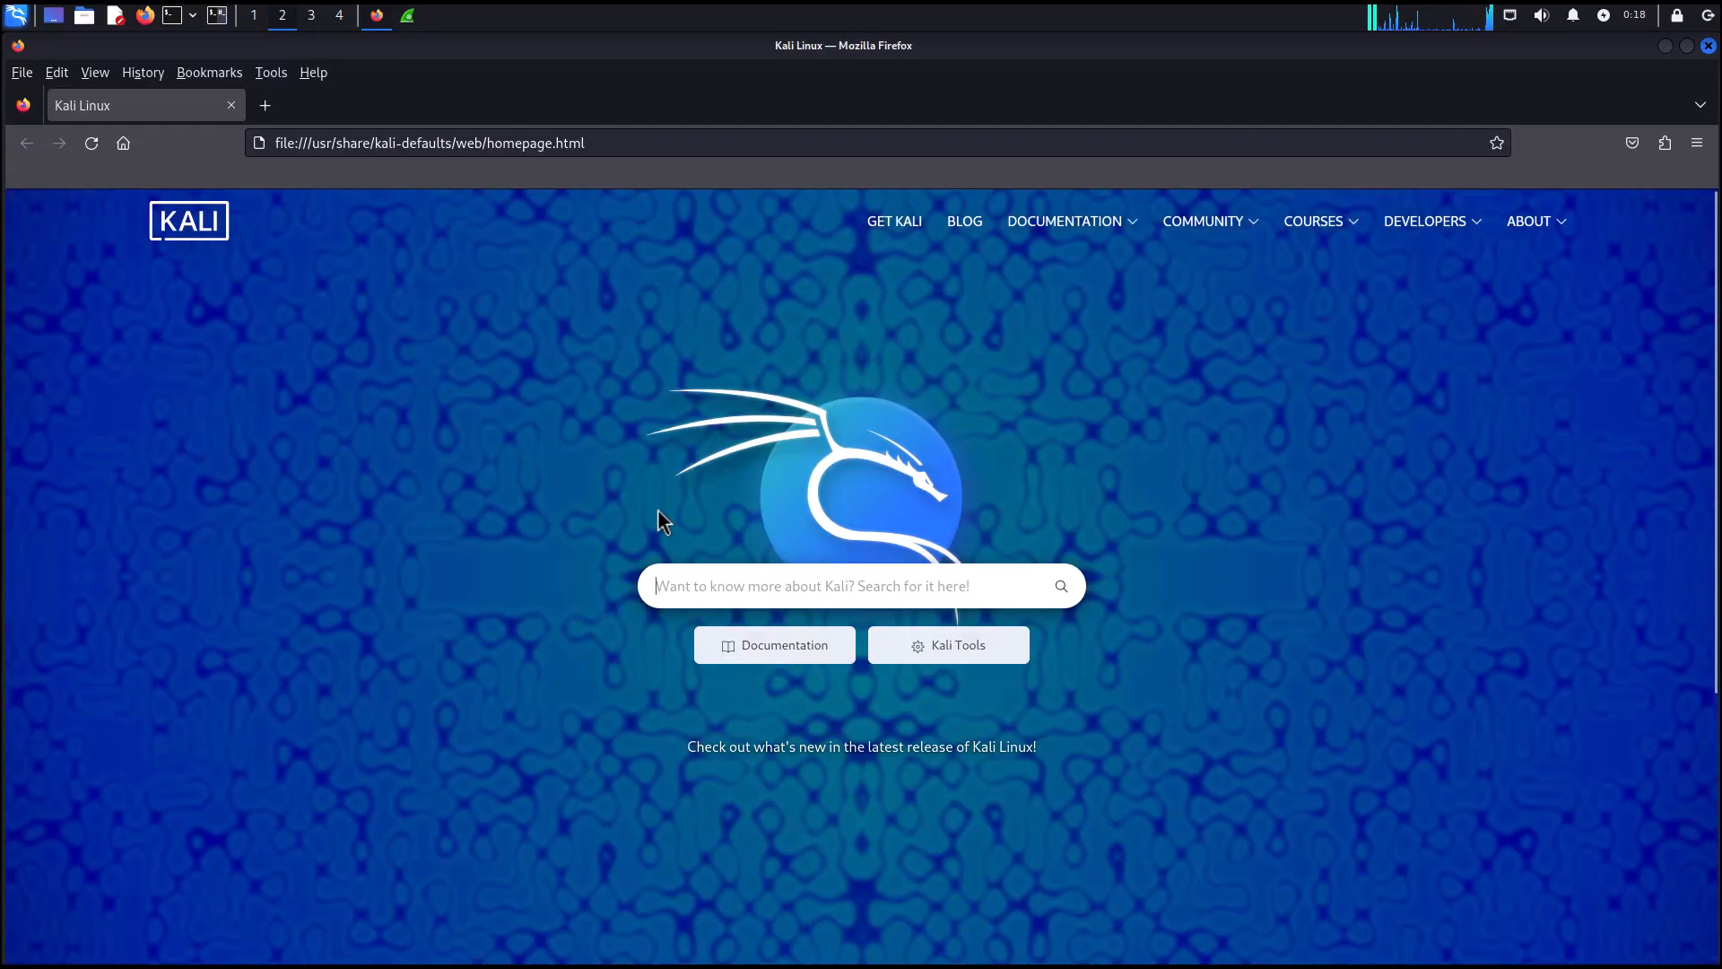
{"action": "left_click", "coordinate": [601, 134]}
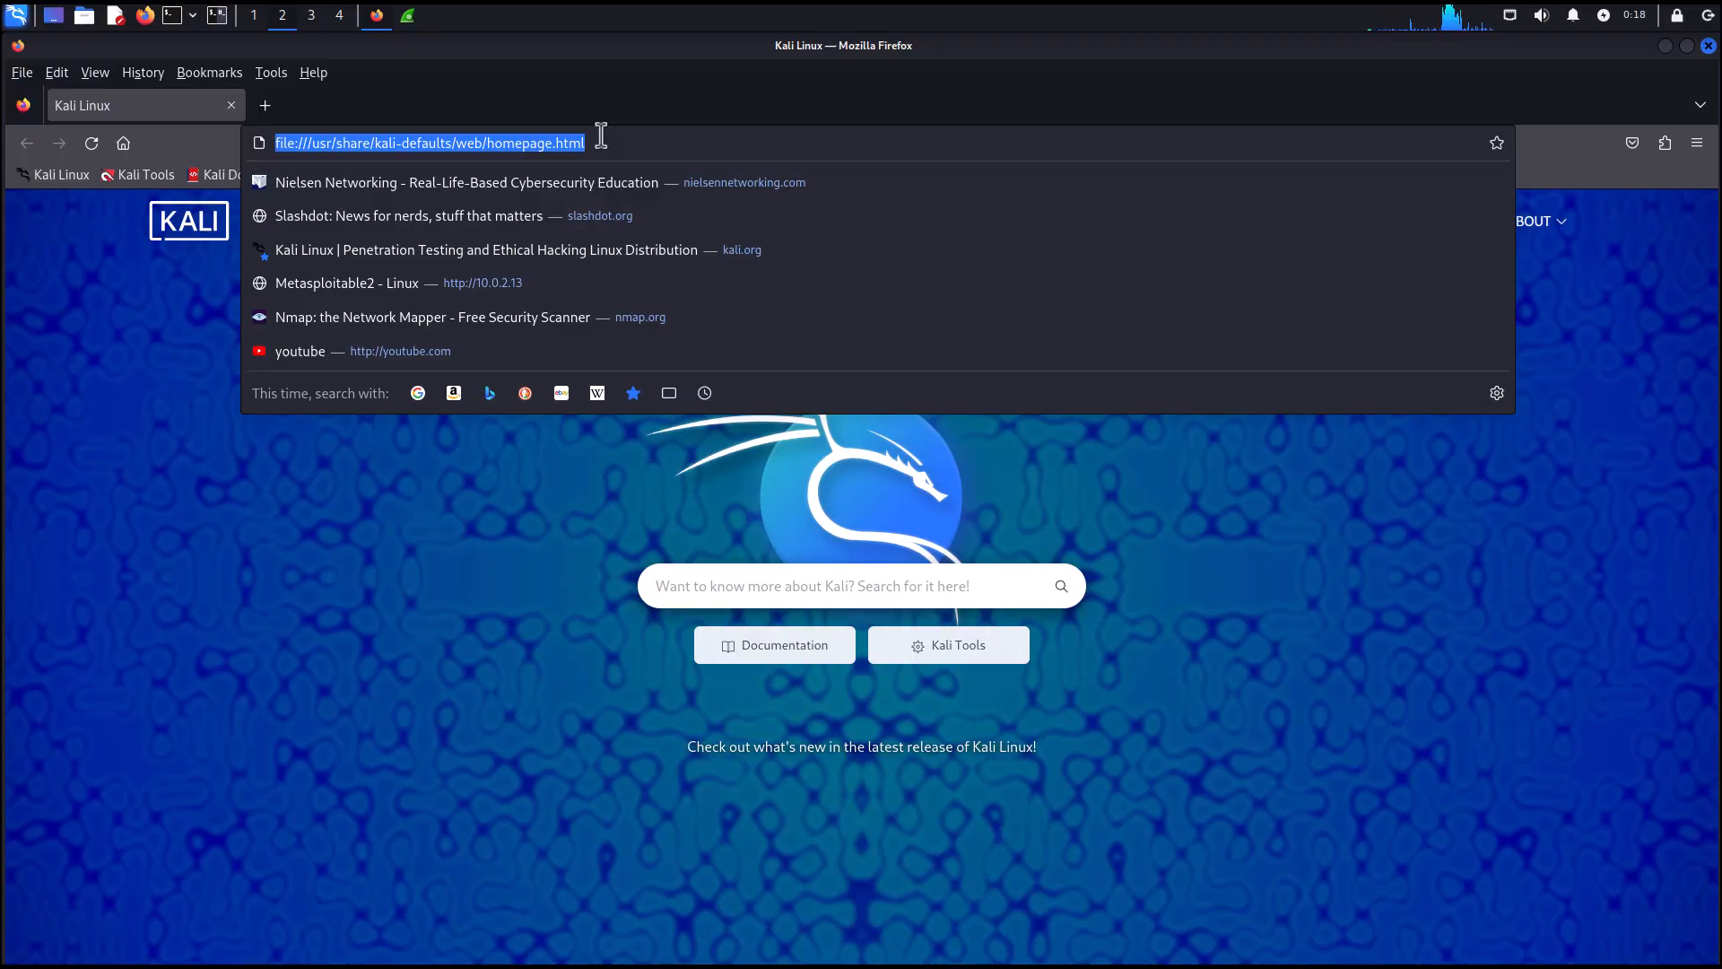
{"action": "type", "text": "linux."}
{"action": "type", "text": "org"}
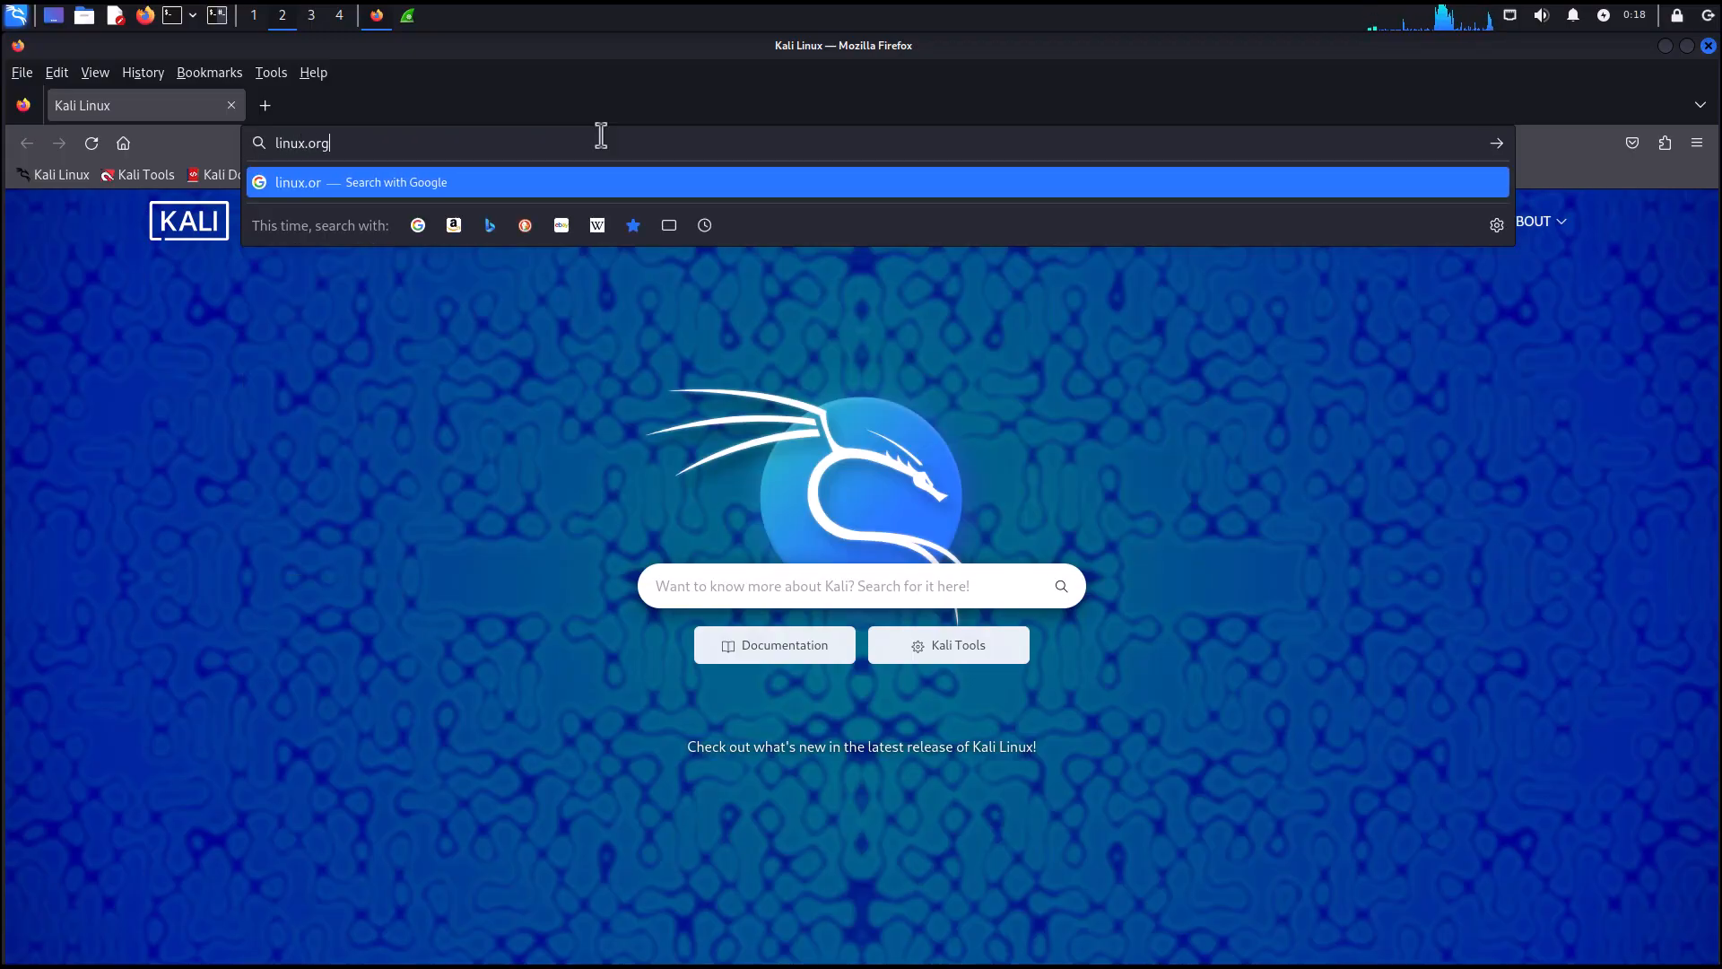
{"action": "key", "text": "Return"}
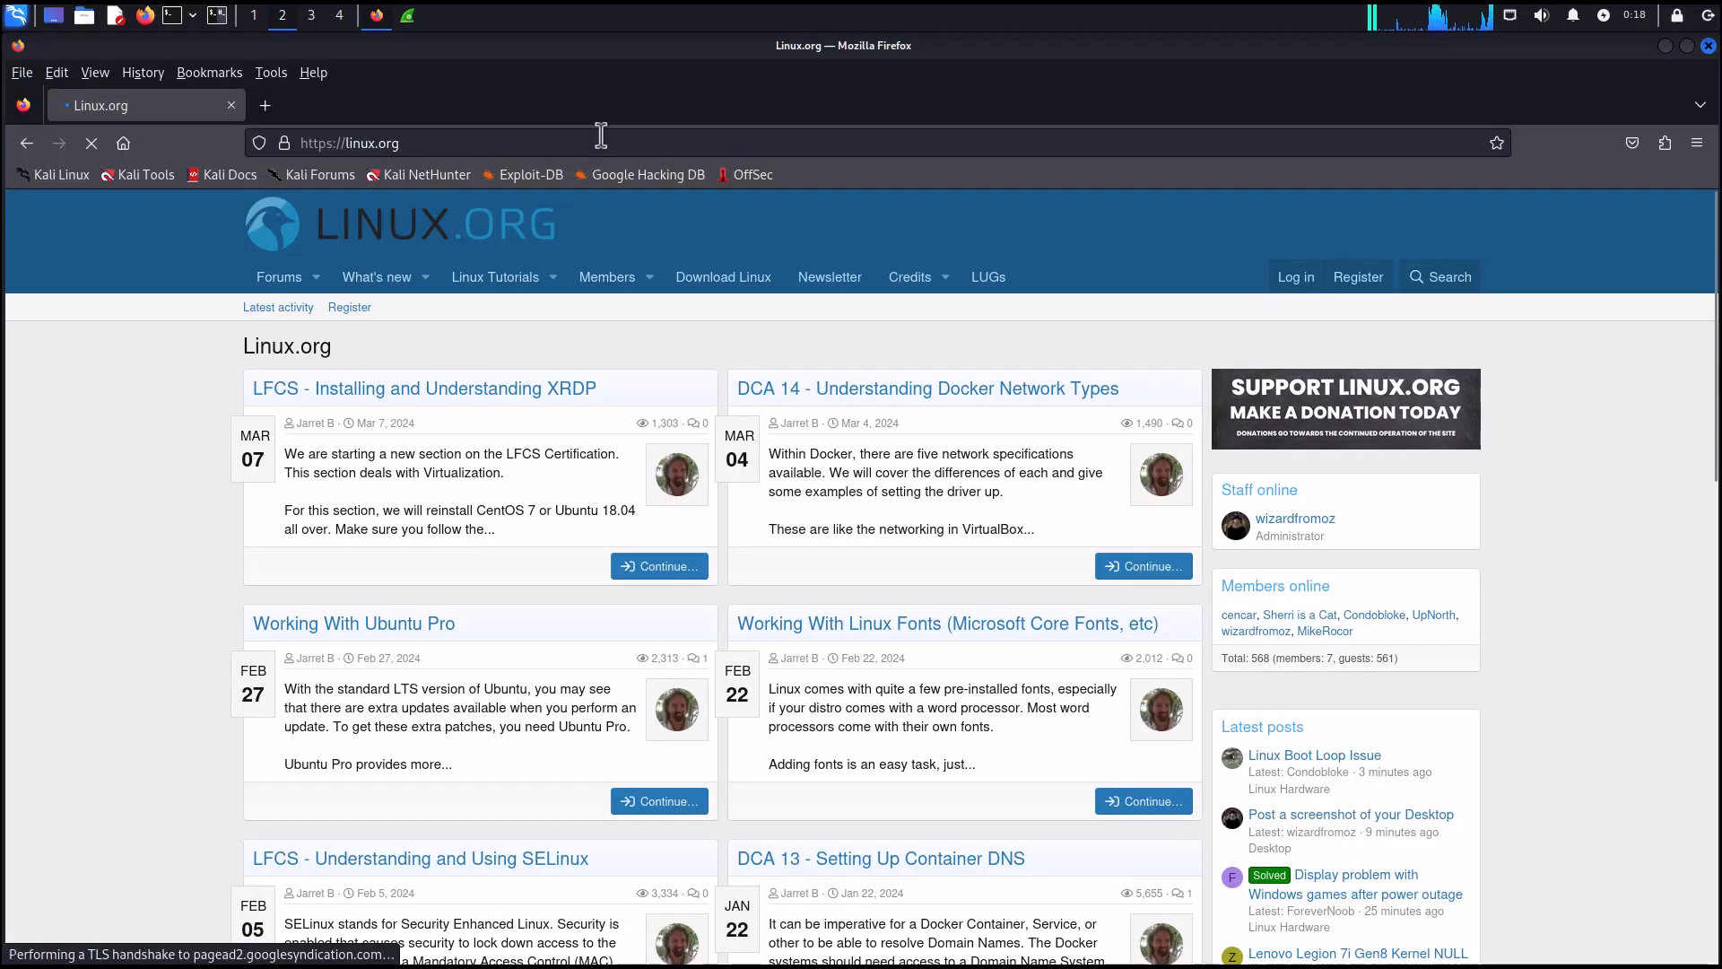
Close the browser and stop the live eth0 capture.
{"action": "left_click", "coordinate": [1709, 46]}
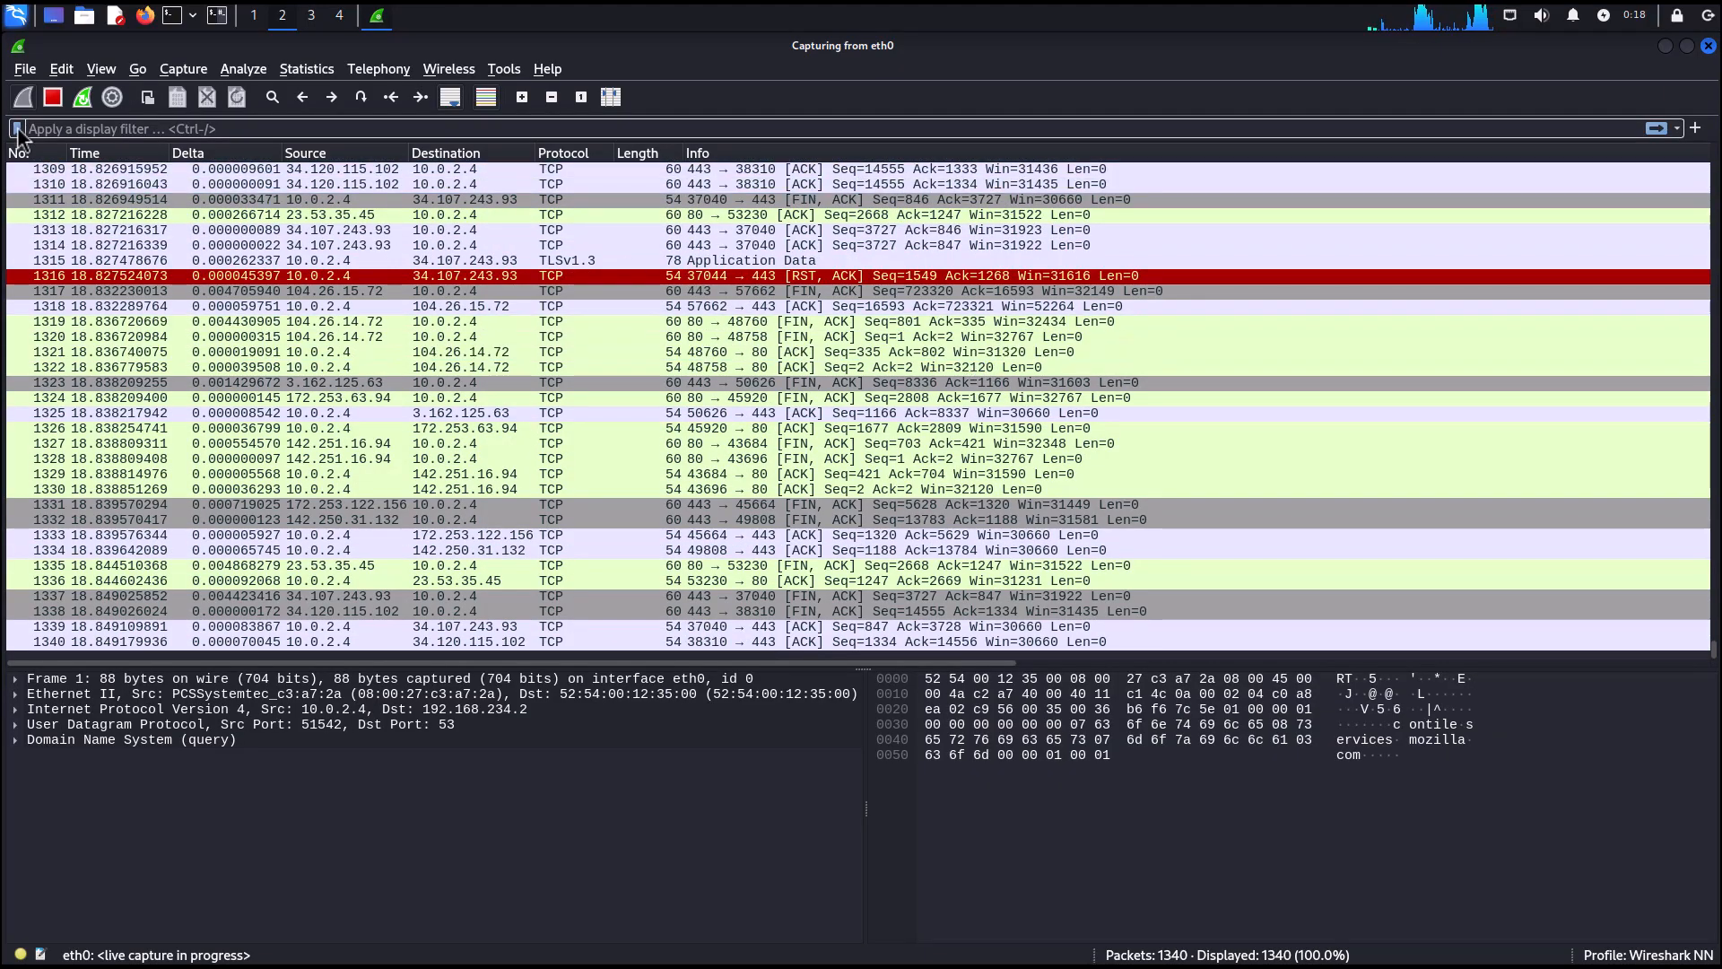
{"action": "left_click", "coordinate": [54, 104]}
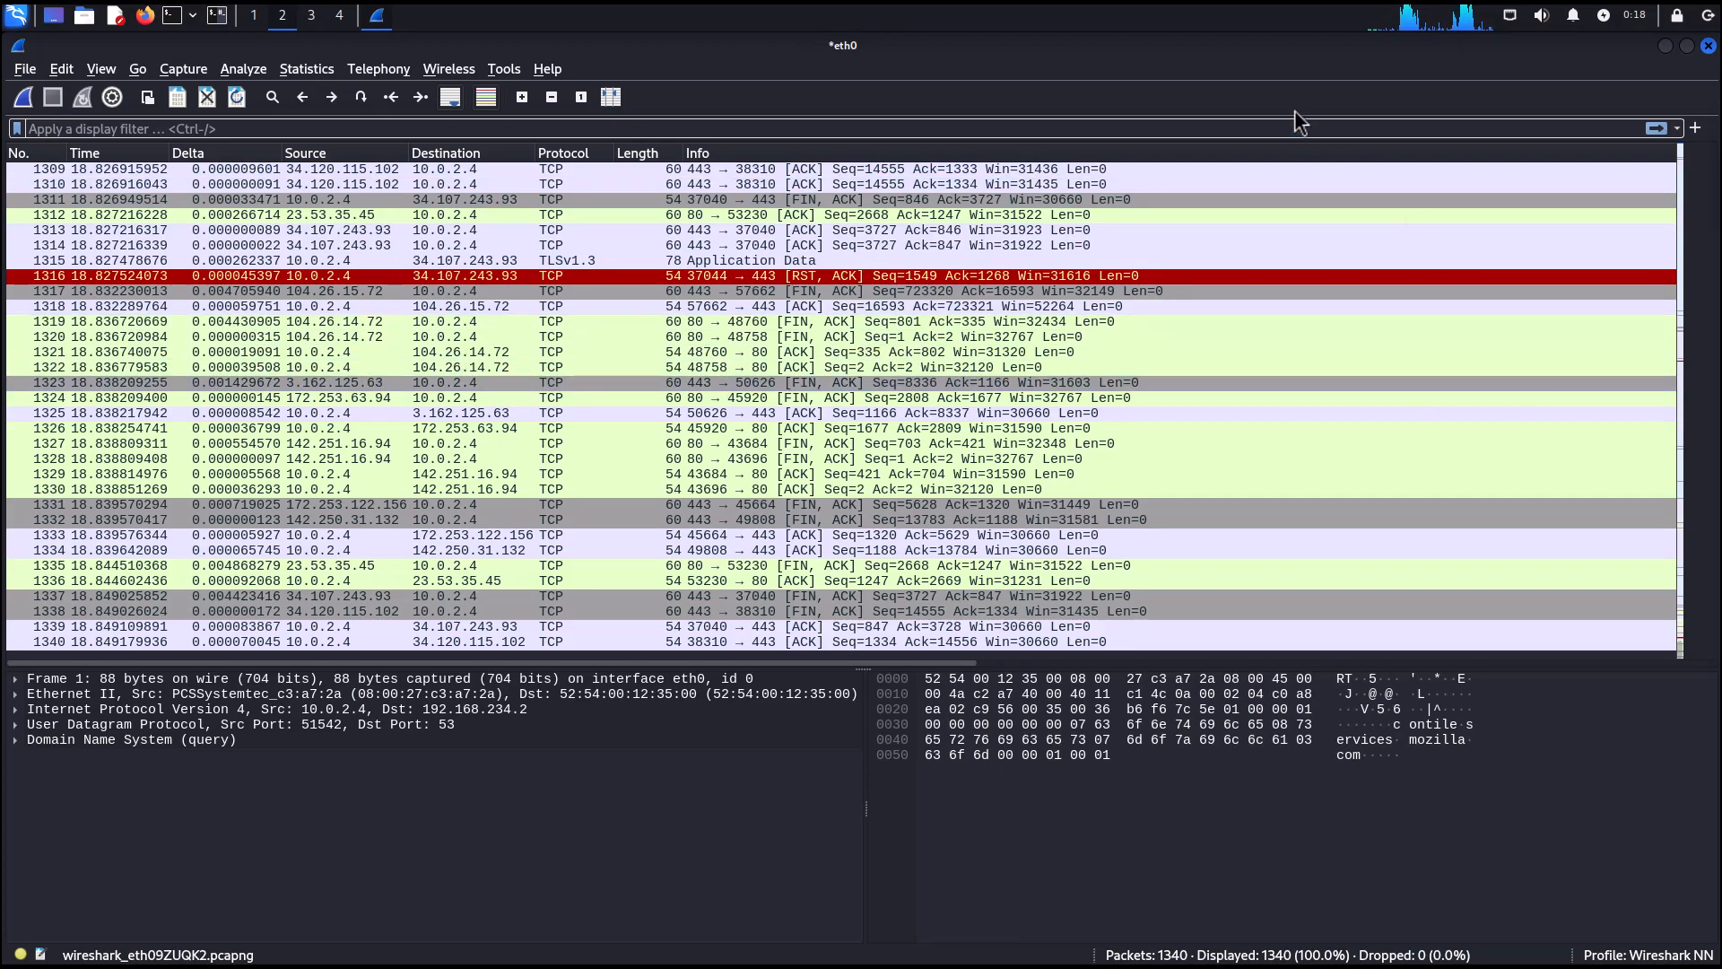
Go to packet 1 in the capture.
{"action": "key", "text": "ctrl+g"}
{"action": "type", "text": "1"}
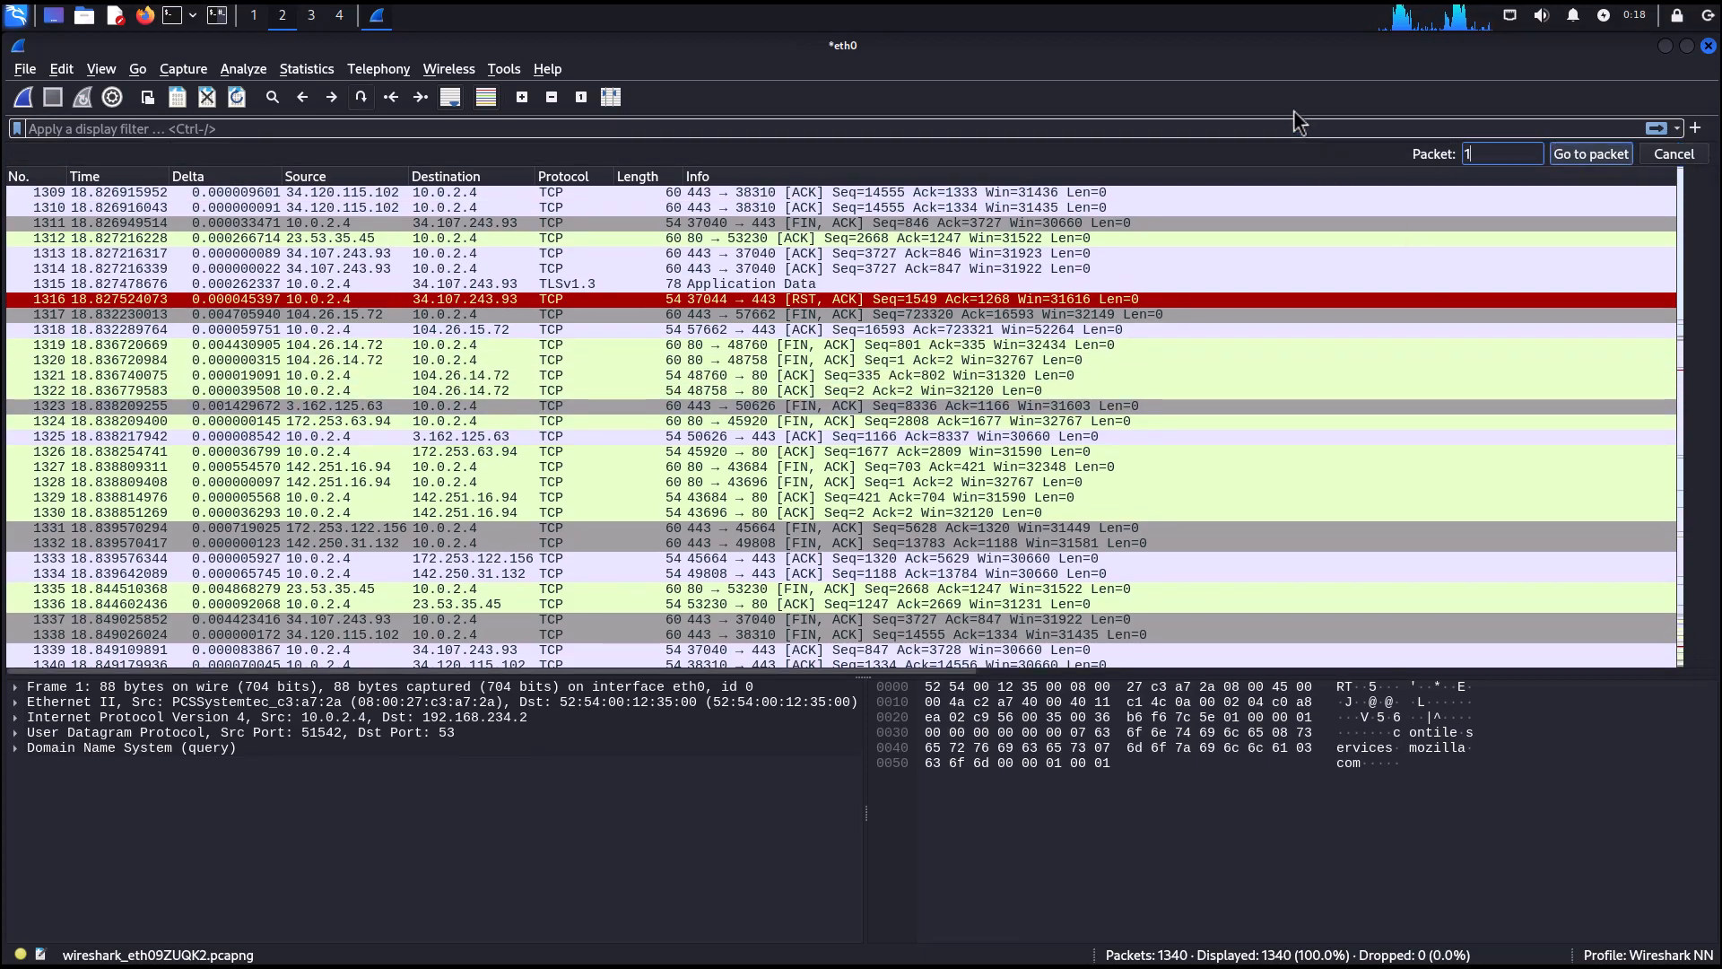
{"action": "left_click", "coordinate": [1577, 160]}
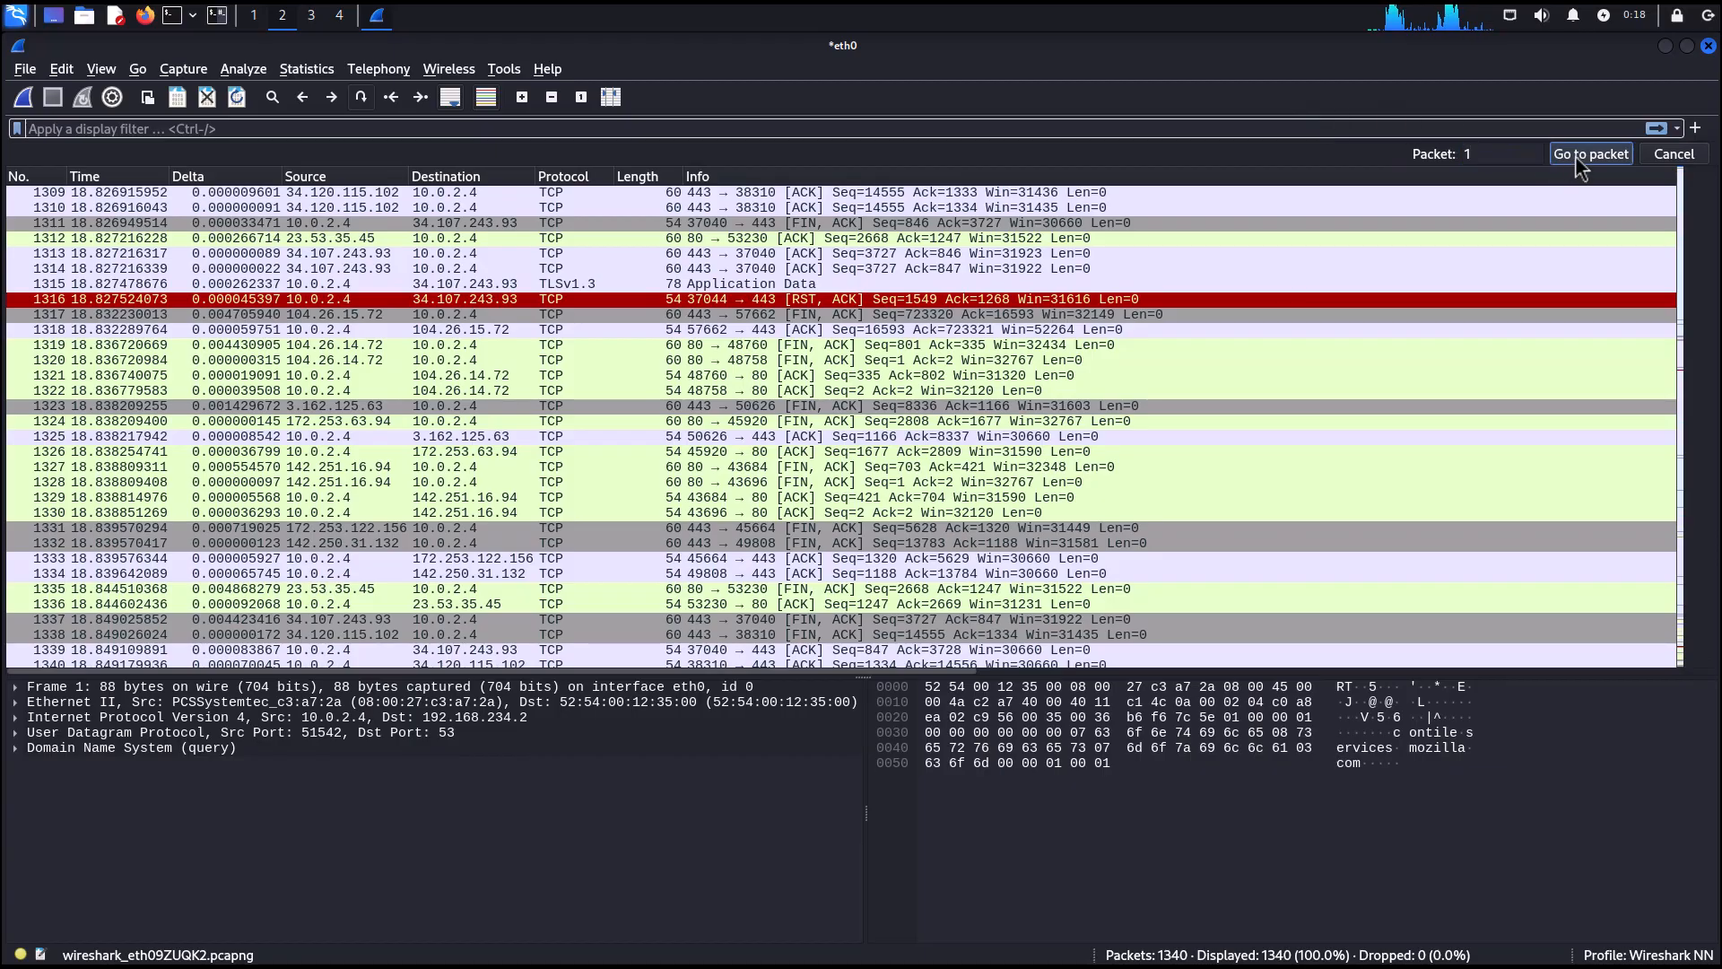
Save the capture as linux.org in the home folder.
{"action": "left_click", "coordinate": [25, 69]}
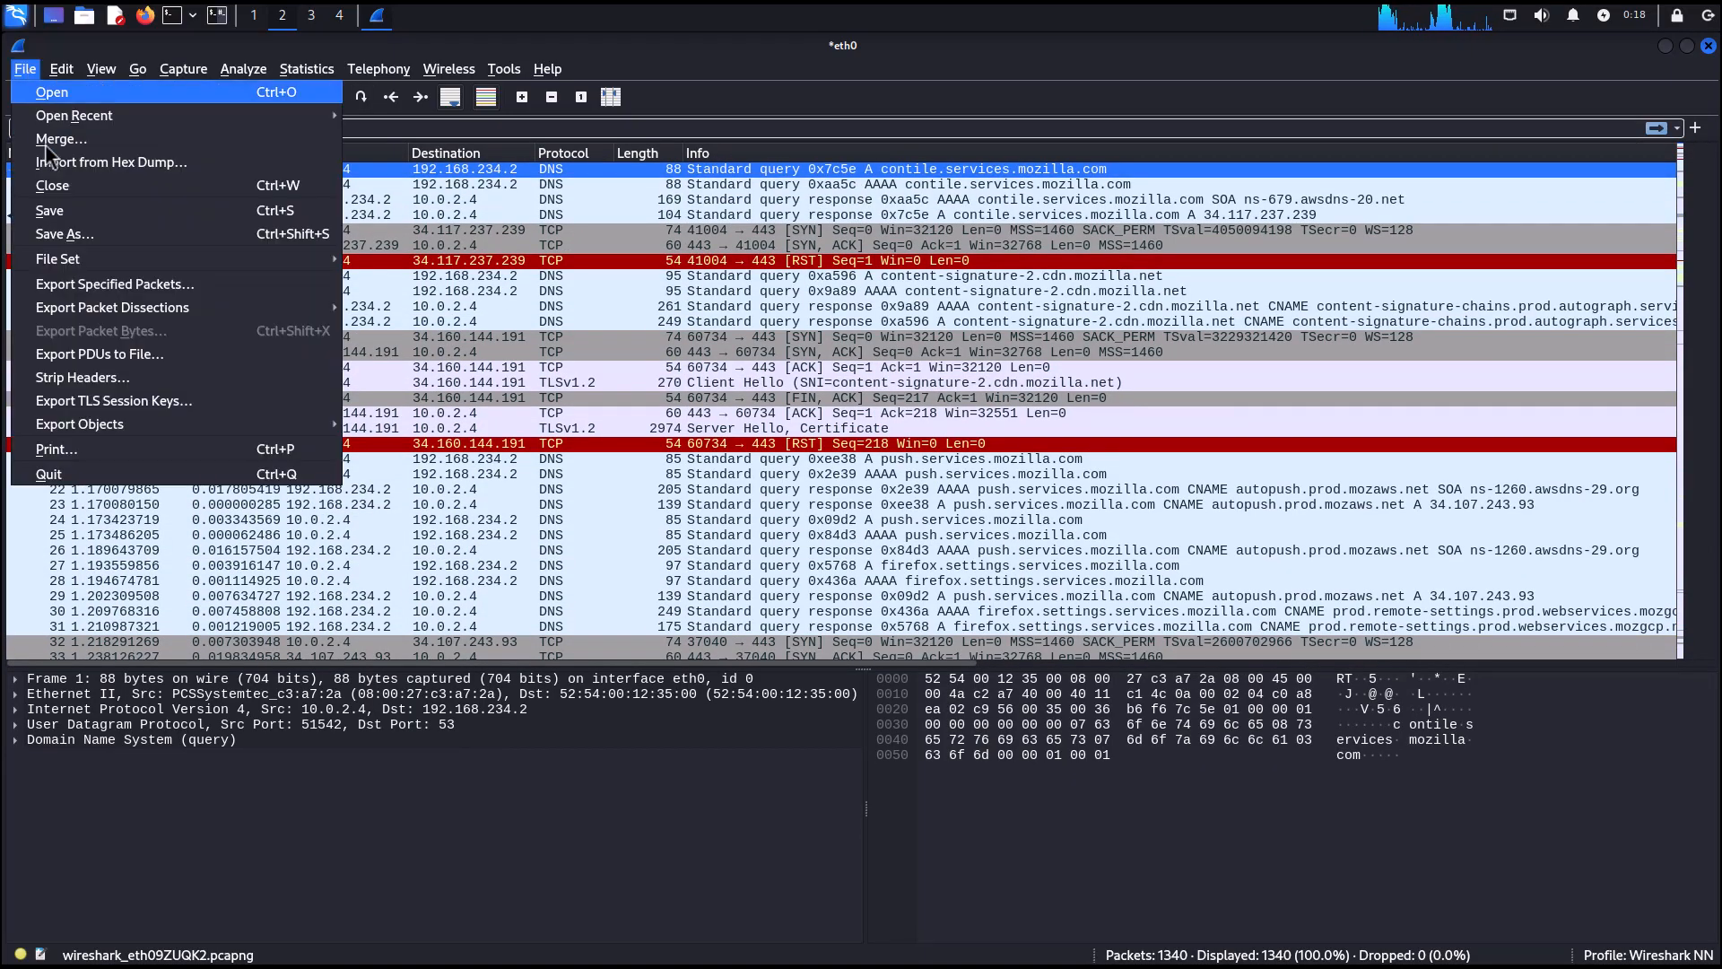
{"action": "left_click", "coordinate": [63, 209]}
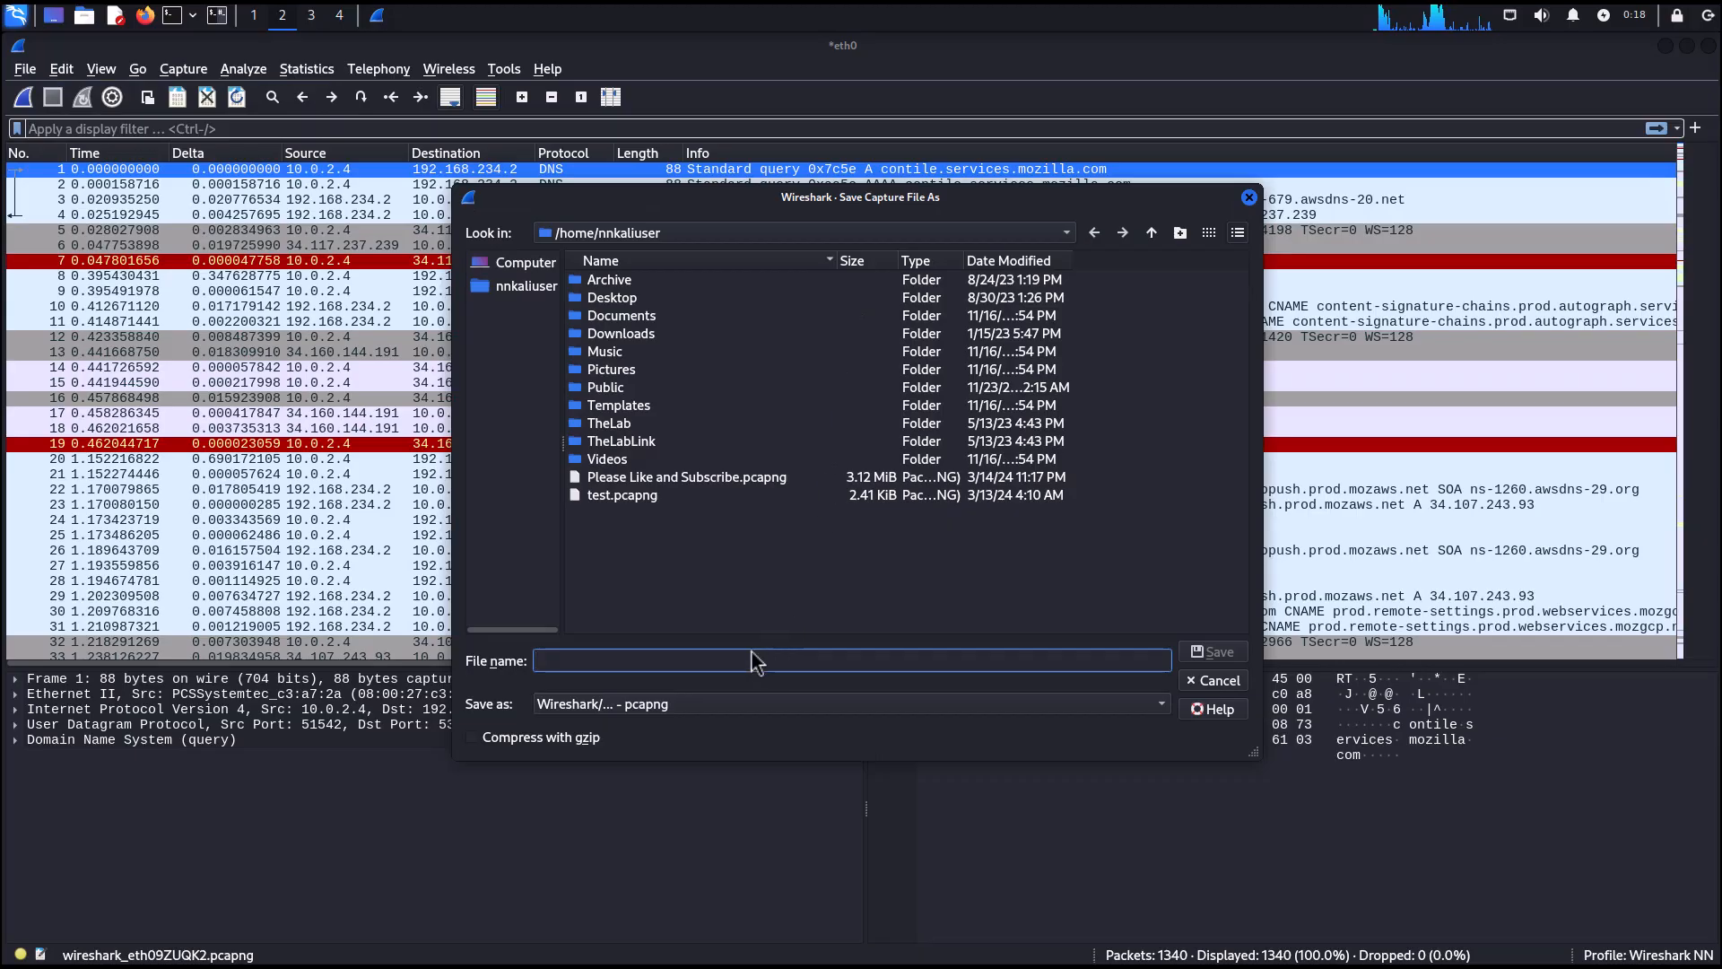
{"action": "type", "text": "linux.org"}
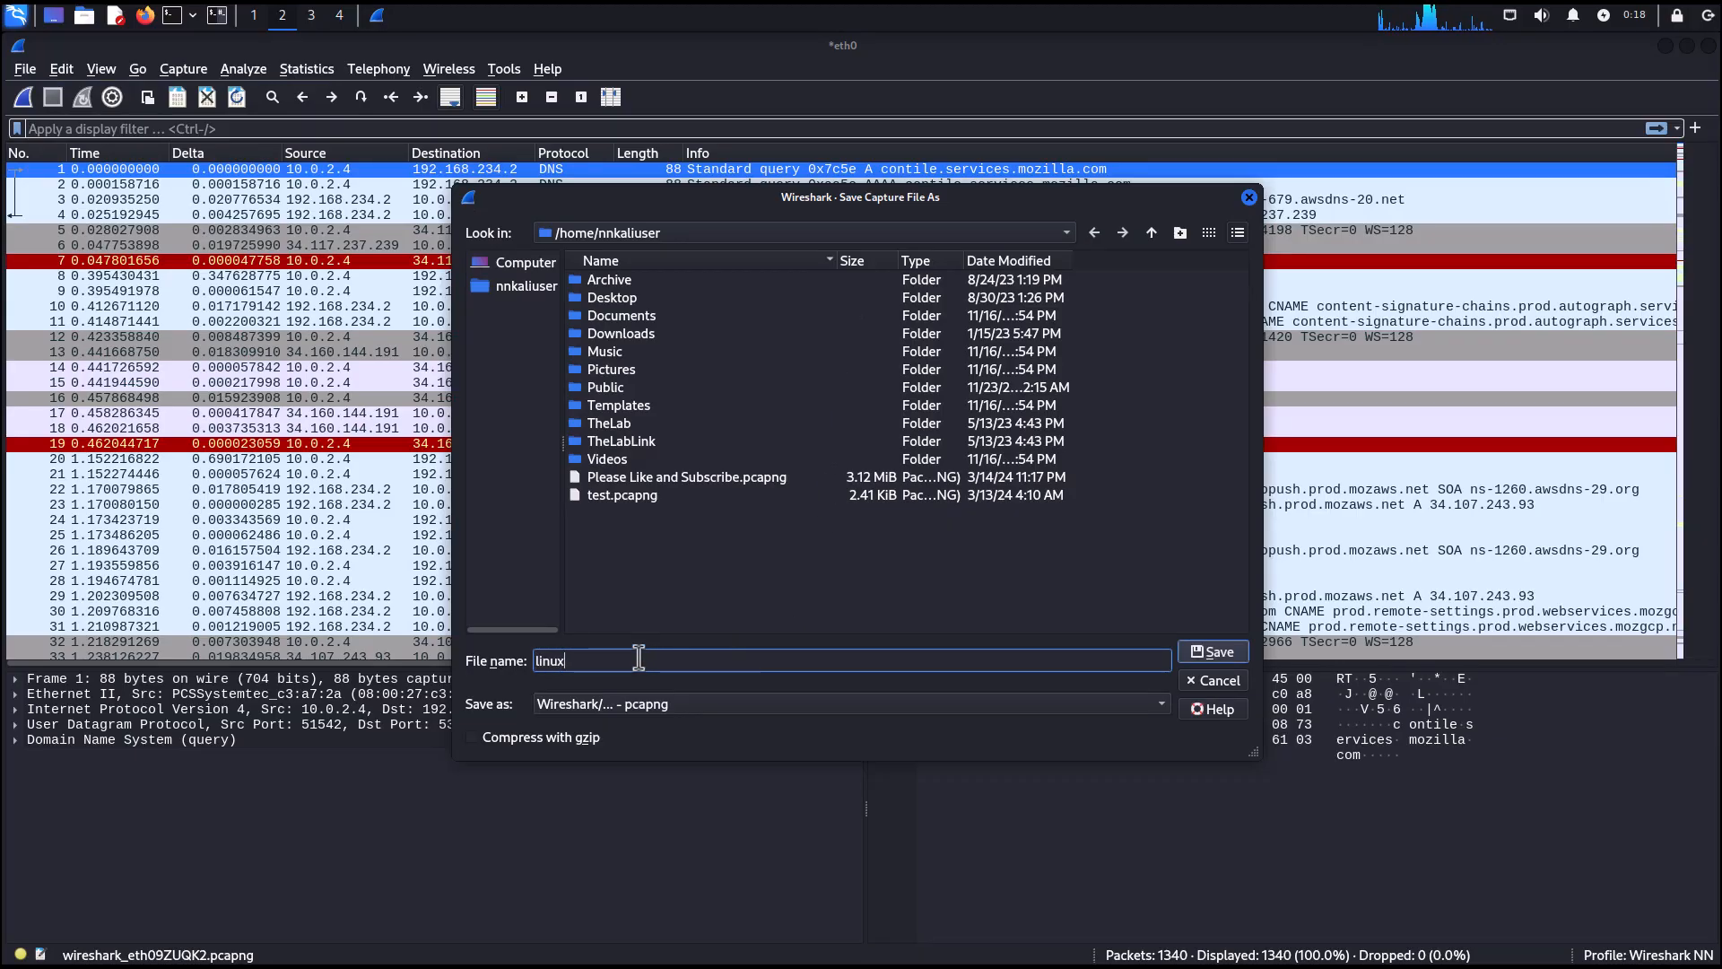
{"action": "type", "text": "."}
{"action": "key", "text": "Return"}
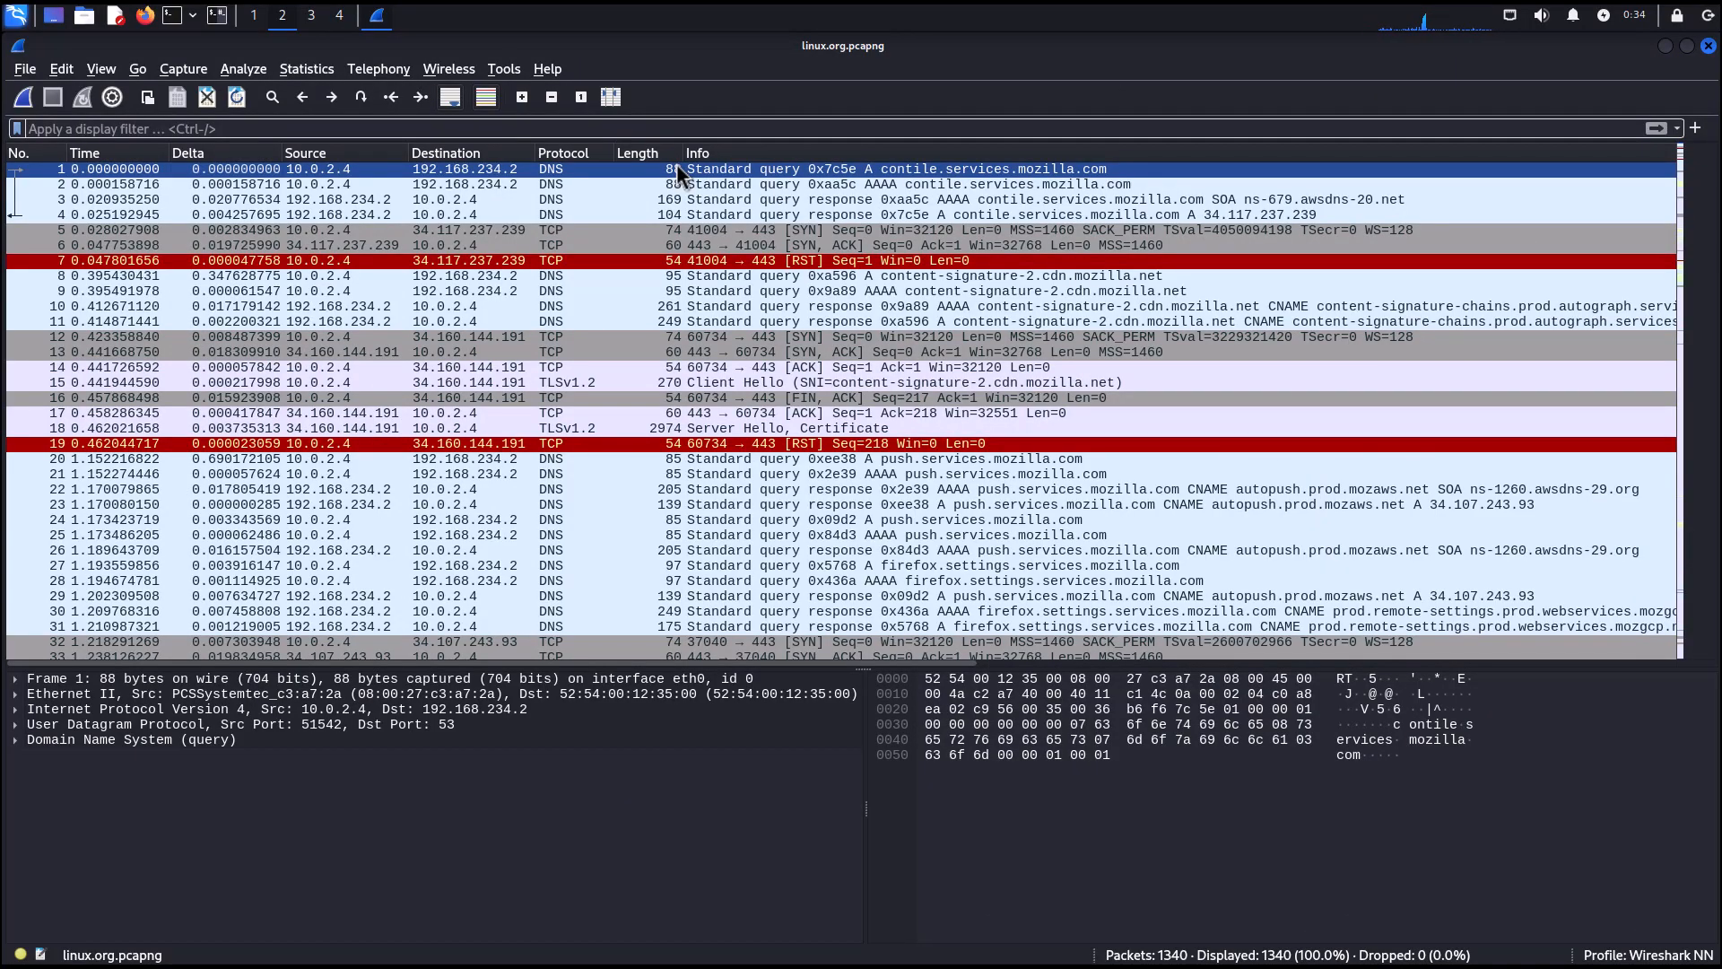
Apply a TCP conversation filter based on packet 15, the Client Hello.
{"action": "right_click", "coordinate": [312, 175]}
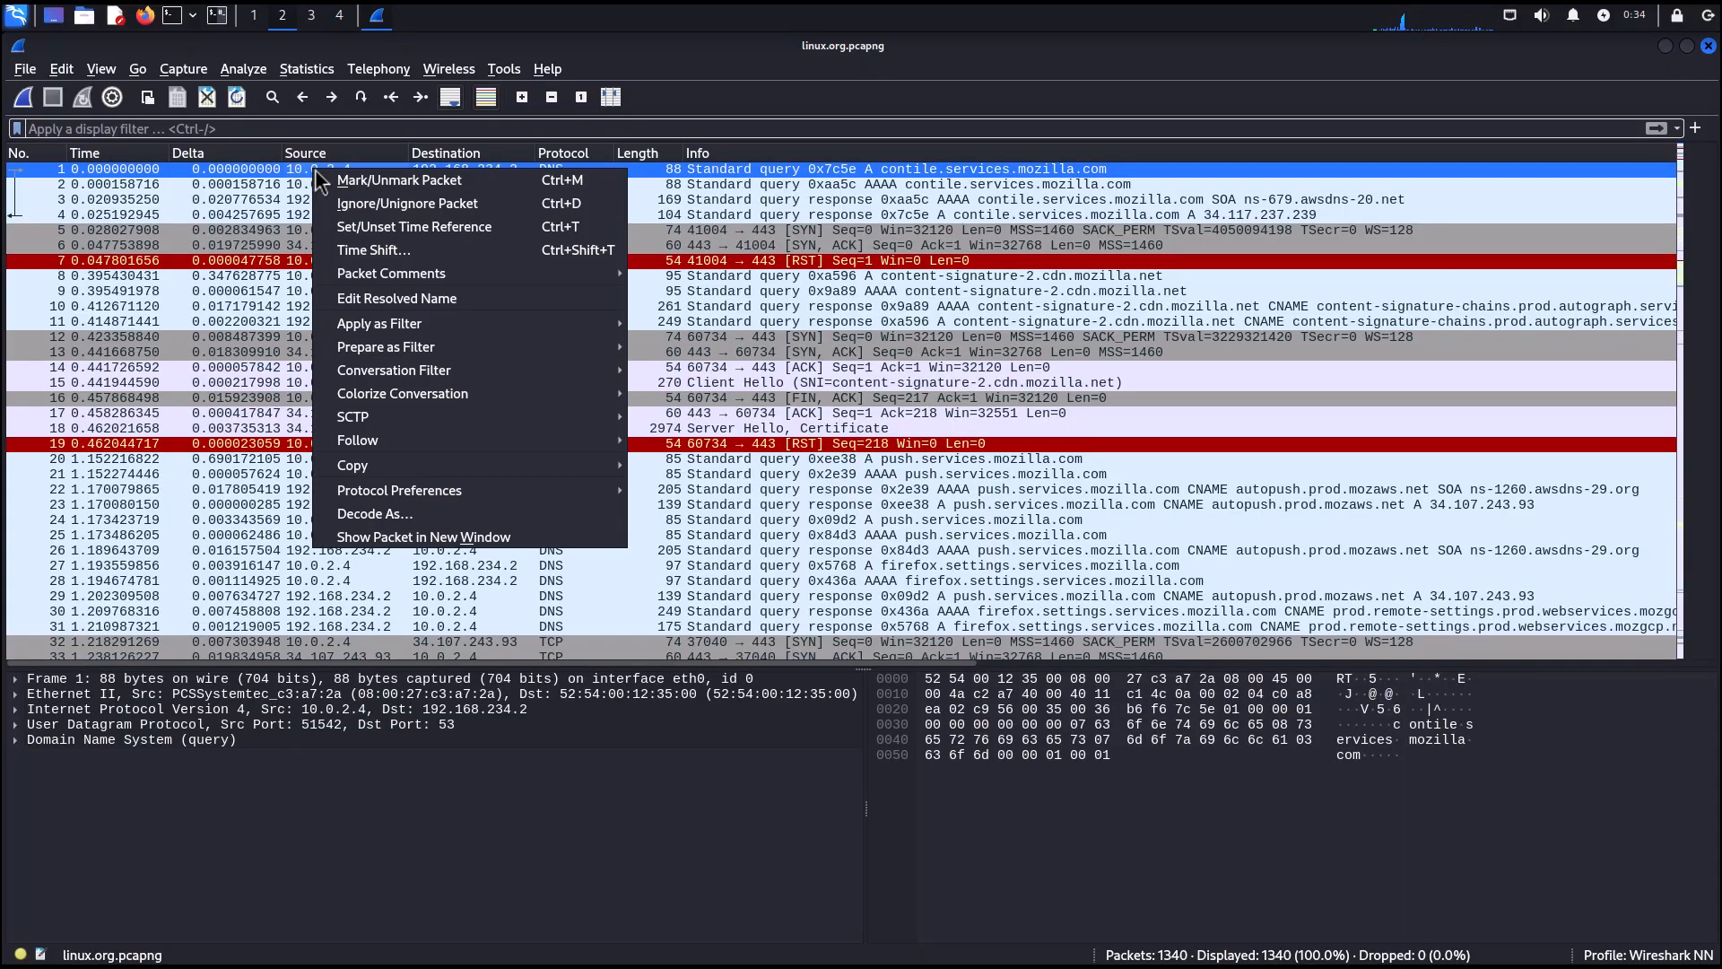
{"action": "left_click", "coordinate": [819, 108]}
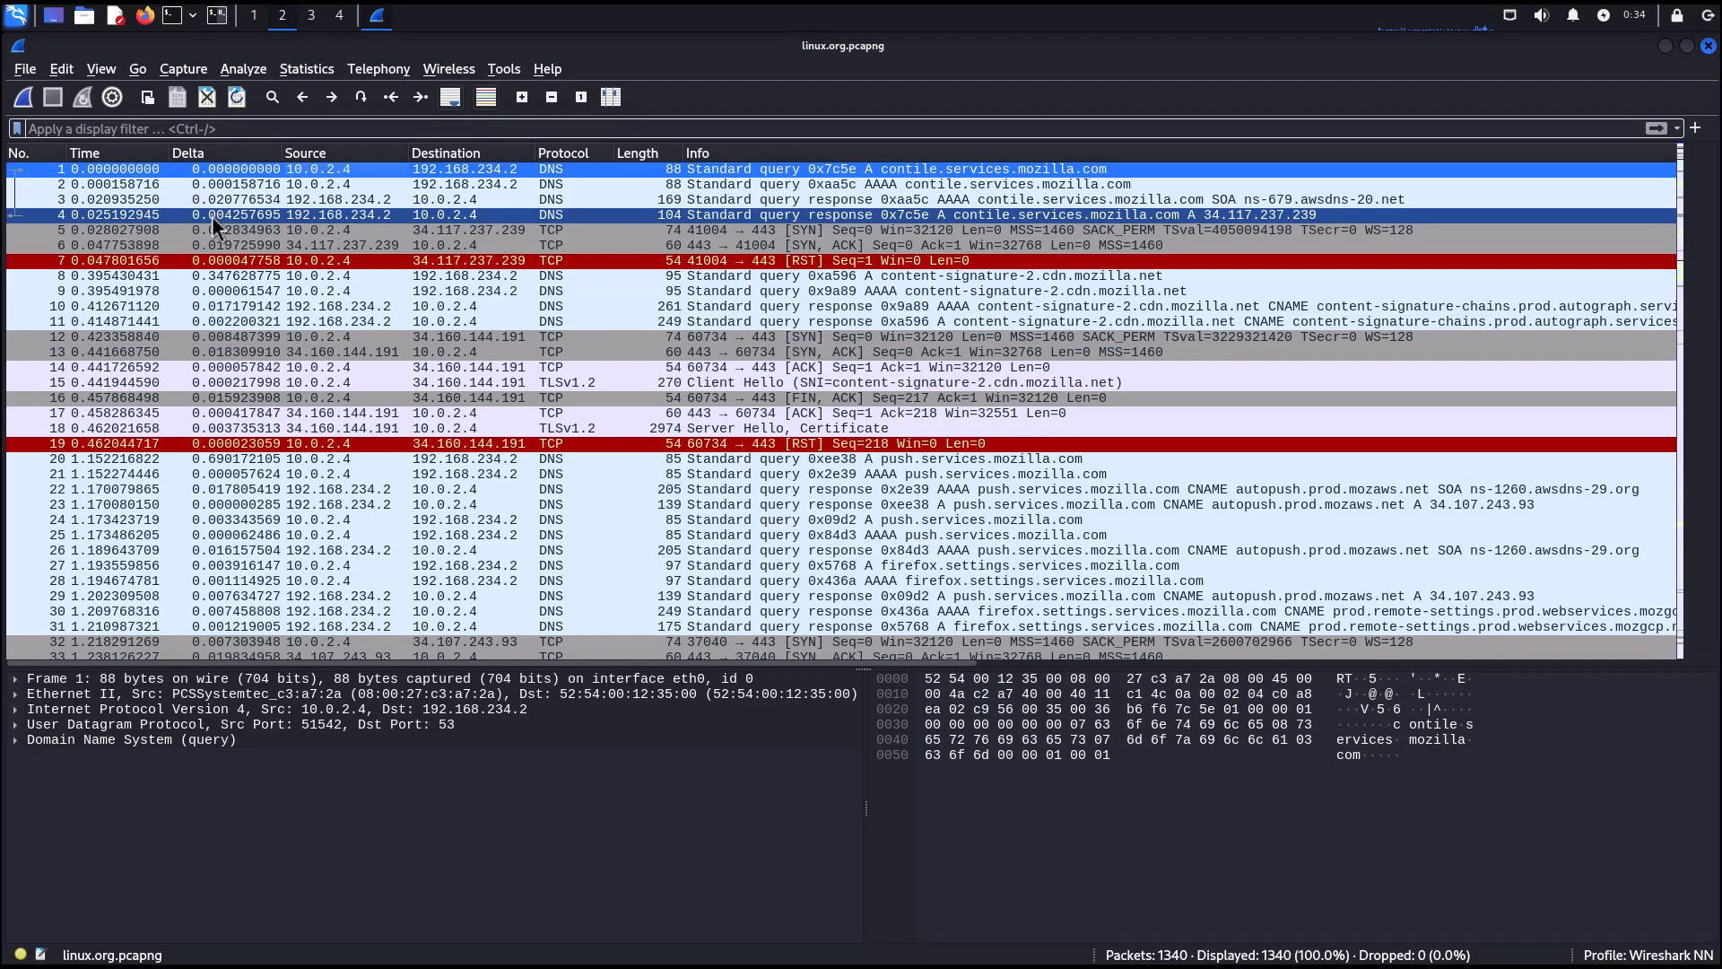
{"action": "left_click", "coordinate": [550, 383]}
{"action": "right_click", "coordinate": [551, 384]}
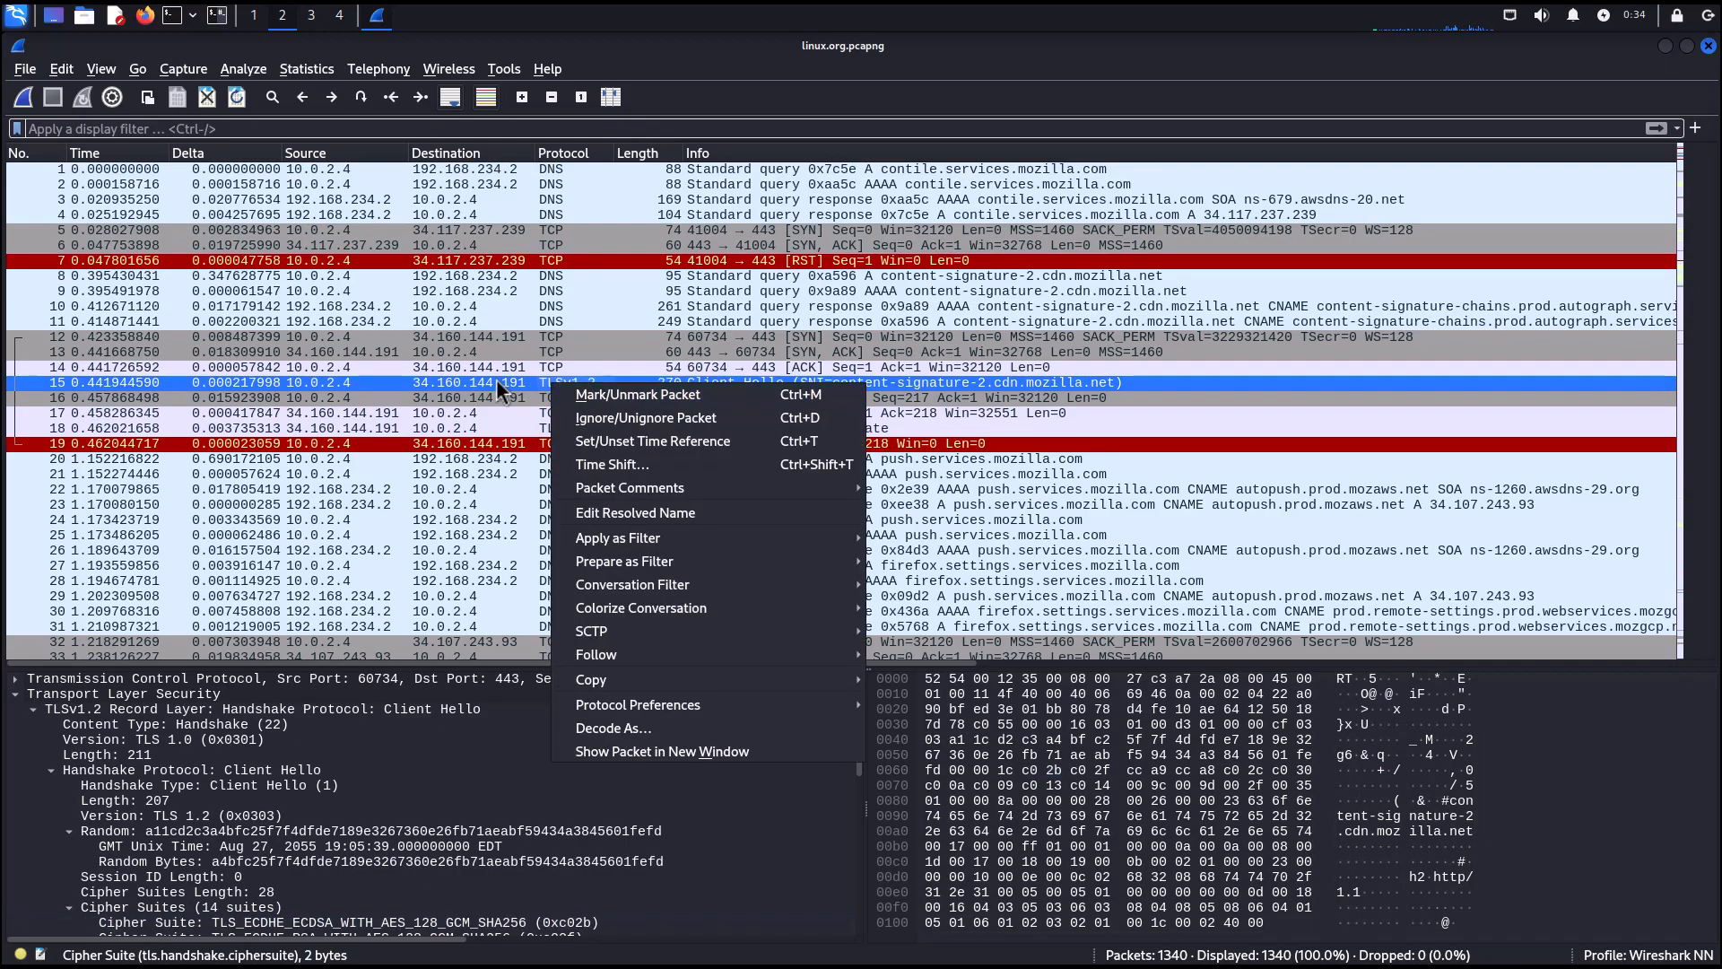
{"action": "left_click", "coordinate": [497, 381]}
{"action": "right_click", "coordinate": [572, 380]}
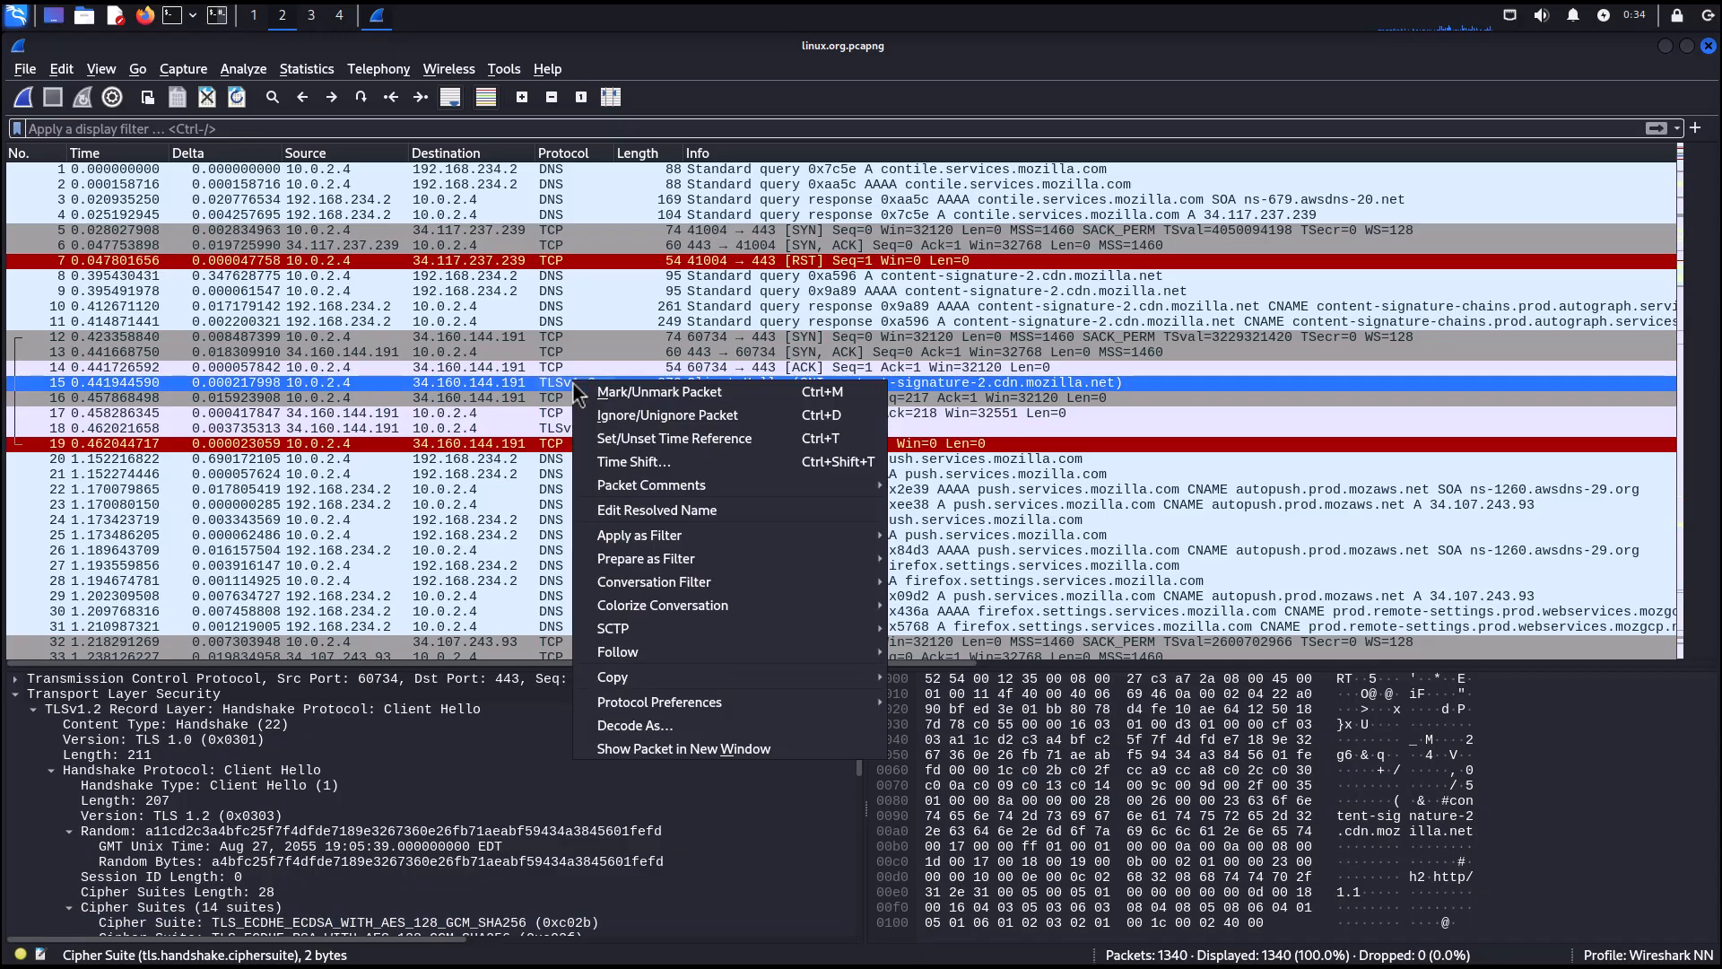
{"action": "mouse_move", "coordinate": [659, 585]}
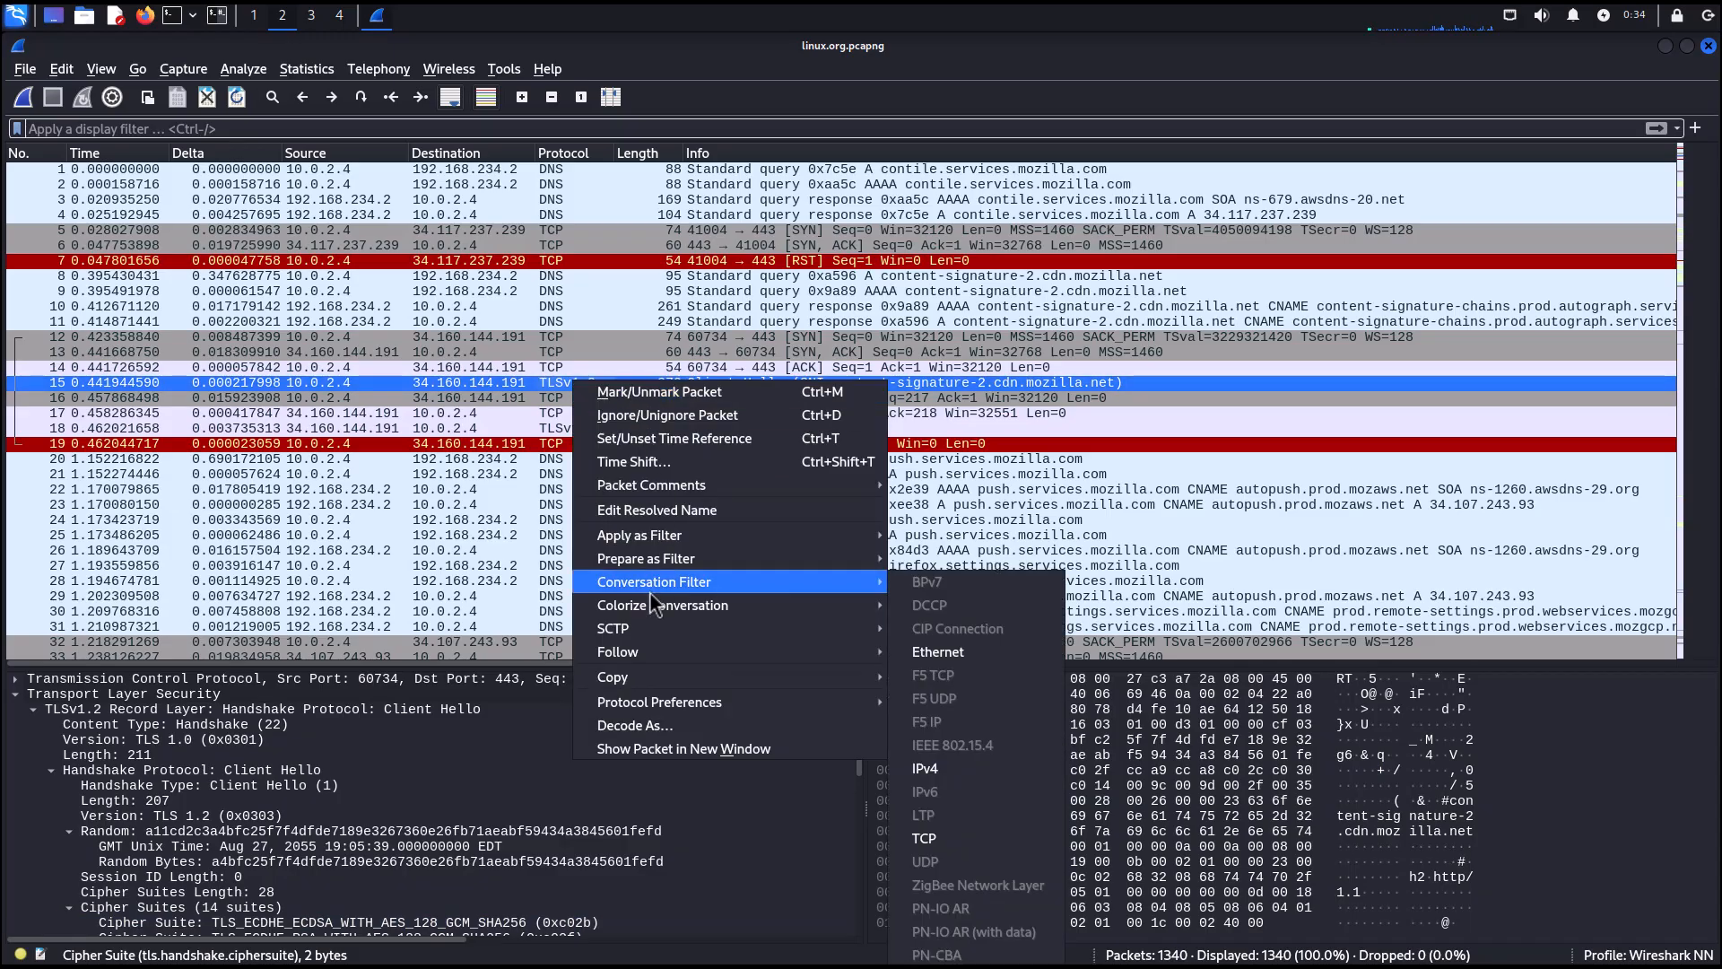
{"action": "left_click", "coordinate": [965, 837]}
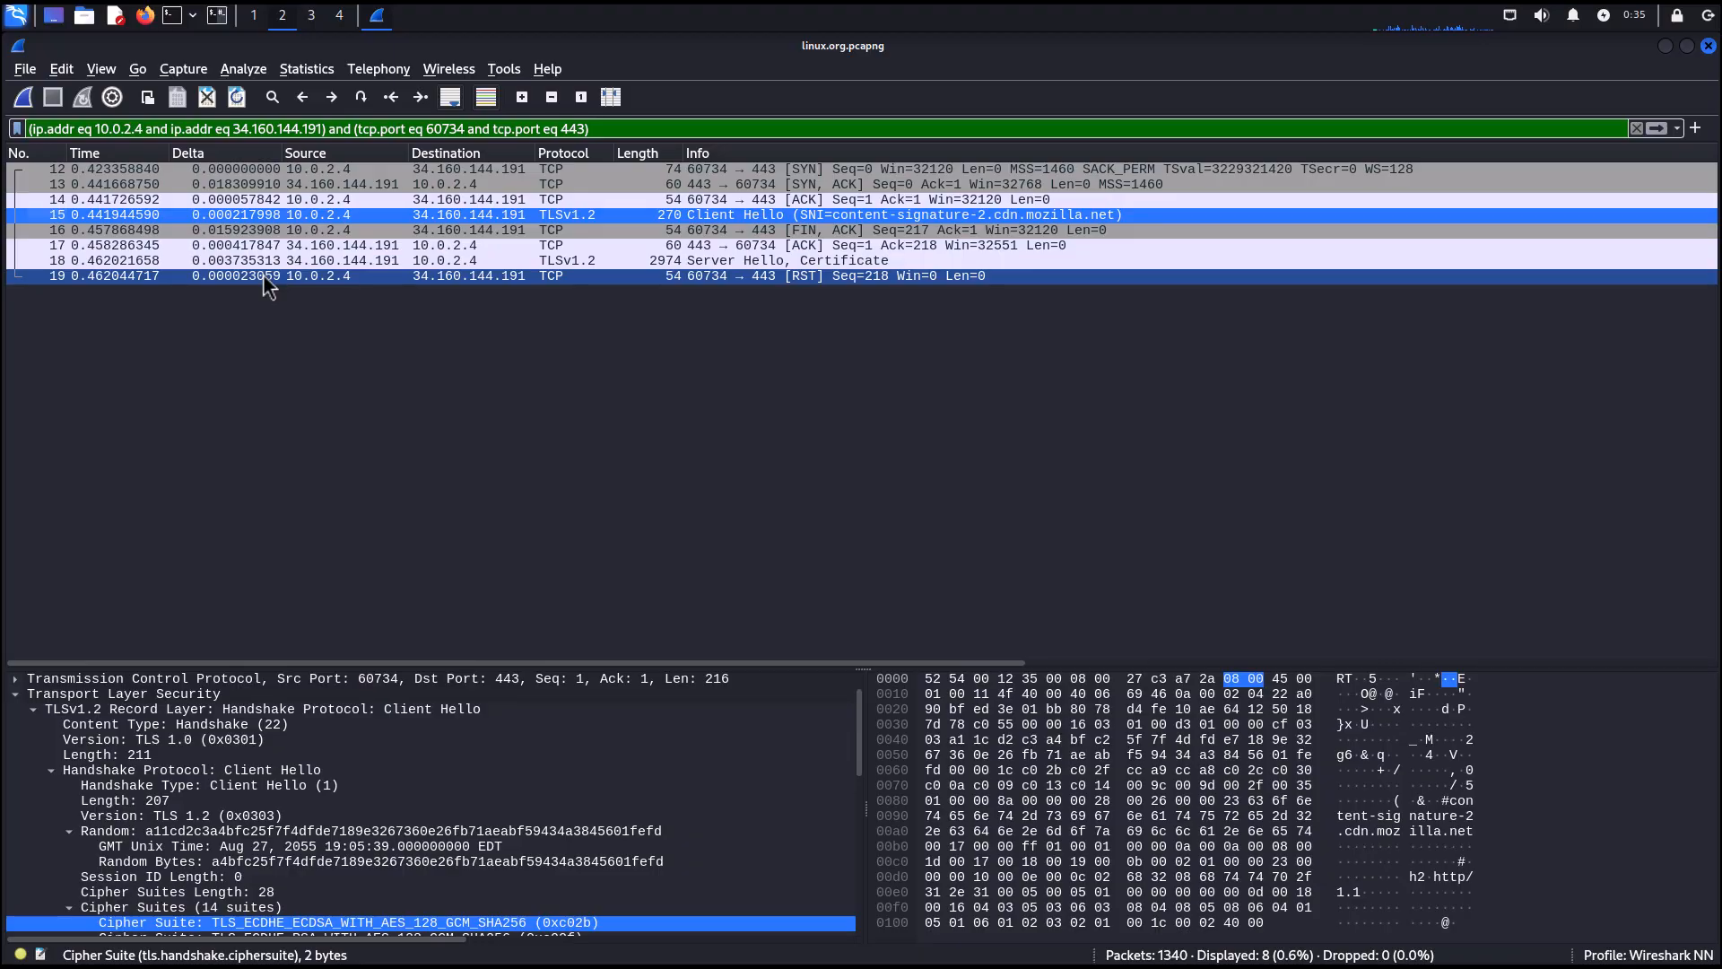
Examine the Server Hello packet's TLS handshake details, including its cipher suite and extensions.
{"action": "left_click", "coordinate": [303, 169]}
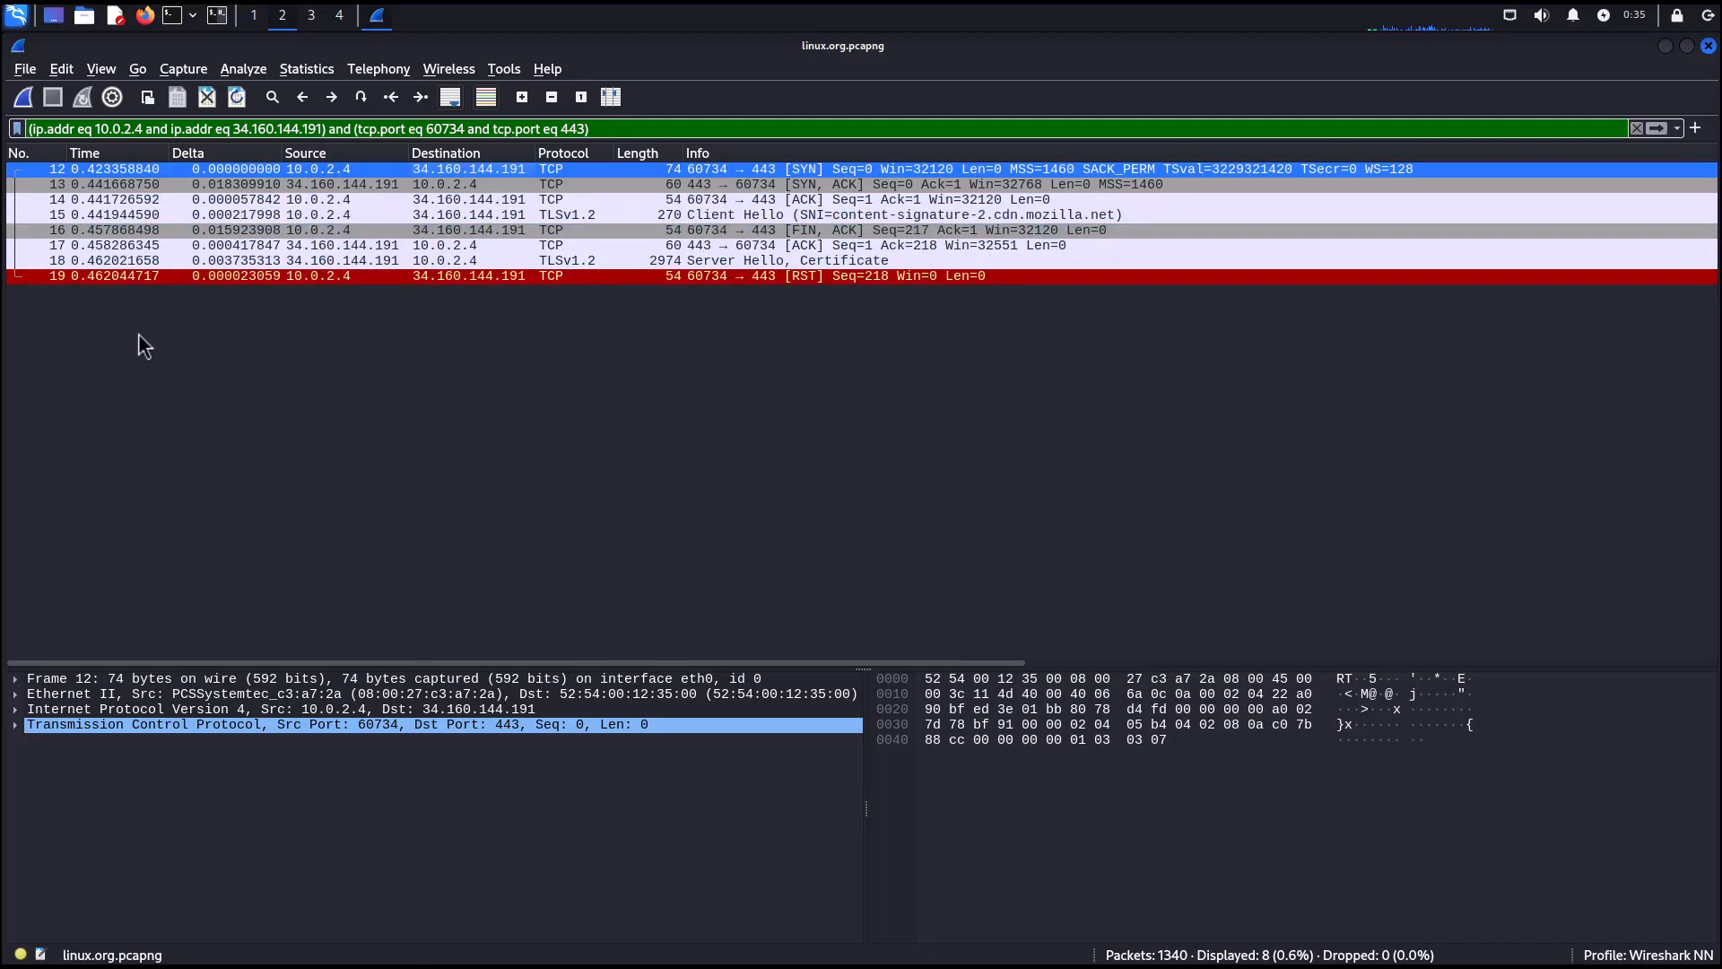
{"action": "left_click", "coordinate": [99, 261]}
{"action": "left_click", "coordinate": [251, 770]}
{"action": "left_click_drag", "start_coordinate": [274, 830], "coordinate": [118, 758]}
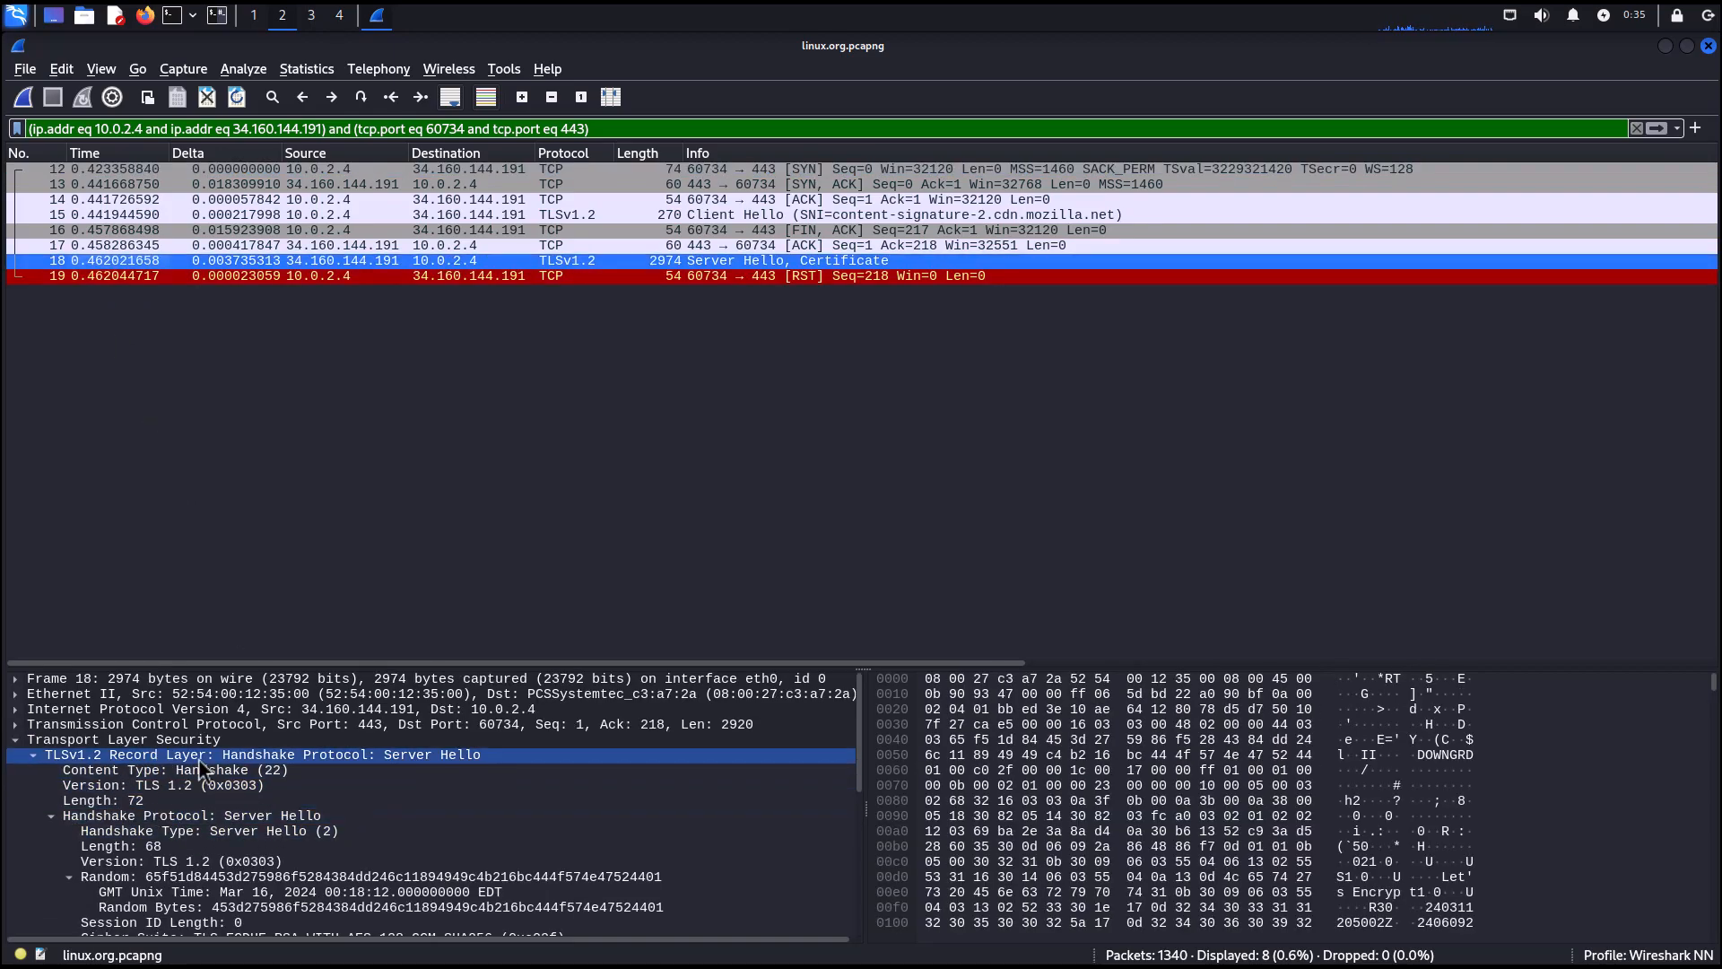
{"action": "scroll", "coordinate": [183, 809], "scroll_direction": "down", "scroll_amount": 1}
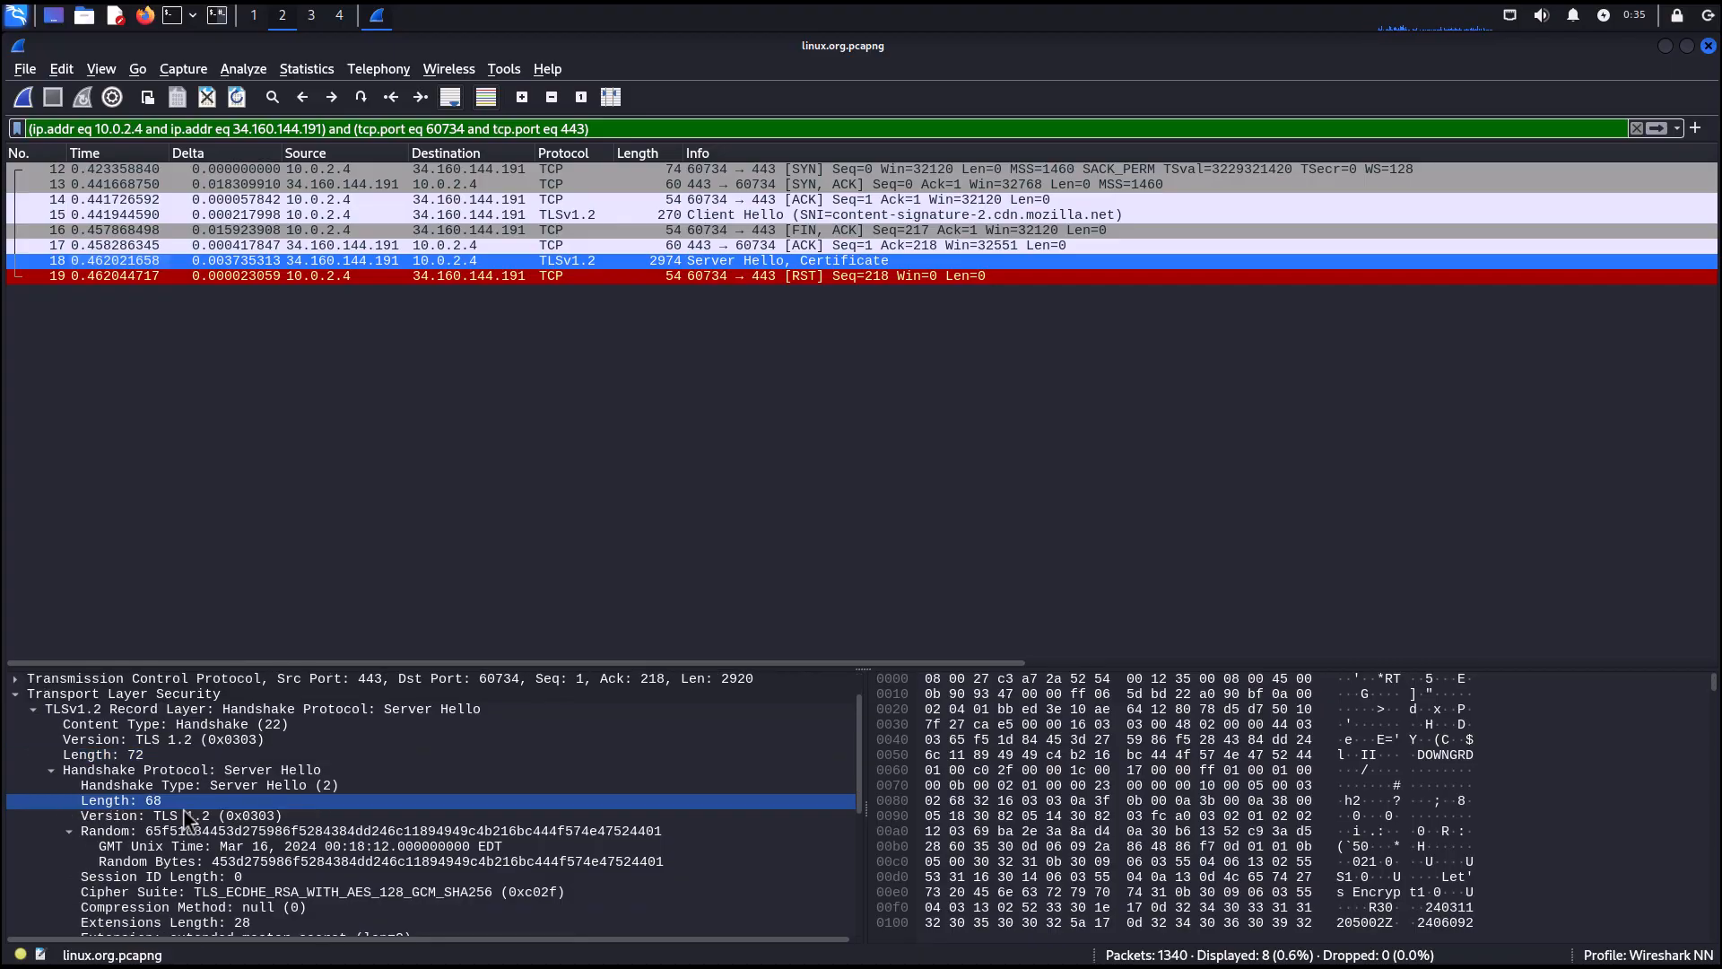
{"action": "left_click", "coordinate": [158, 891]}
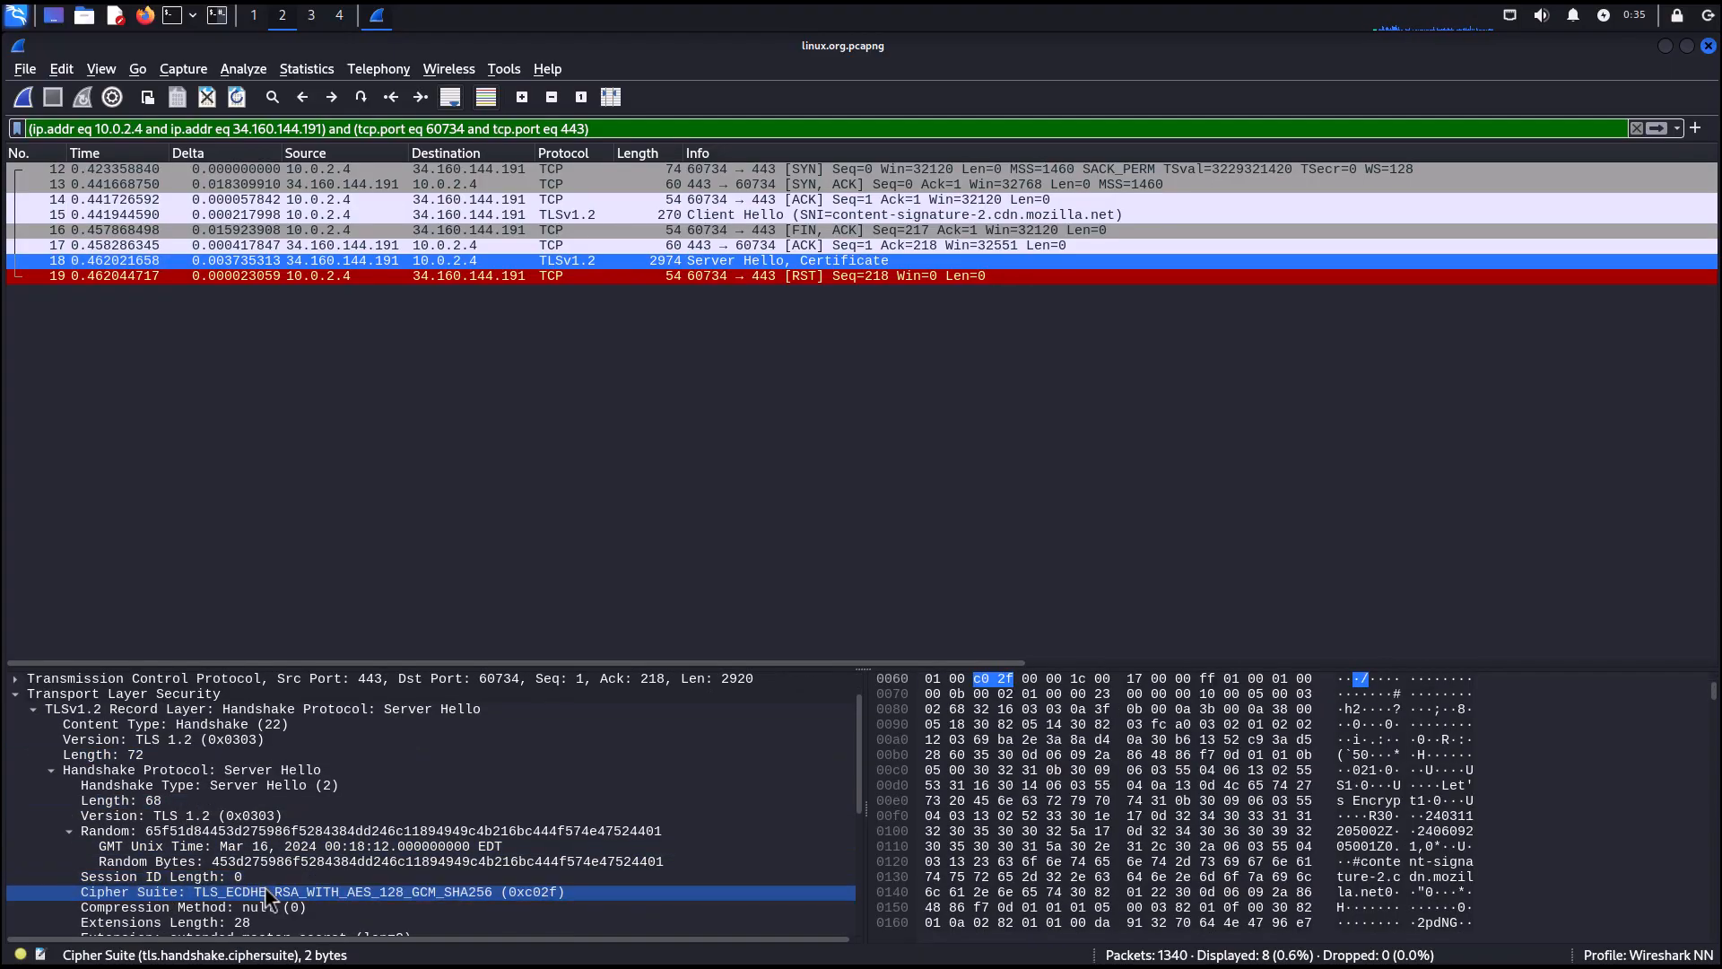
{"action": "scroll", "coordinate": [401, 854], "scroll_direction": "down", "scroll_amount": 2}
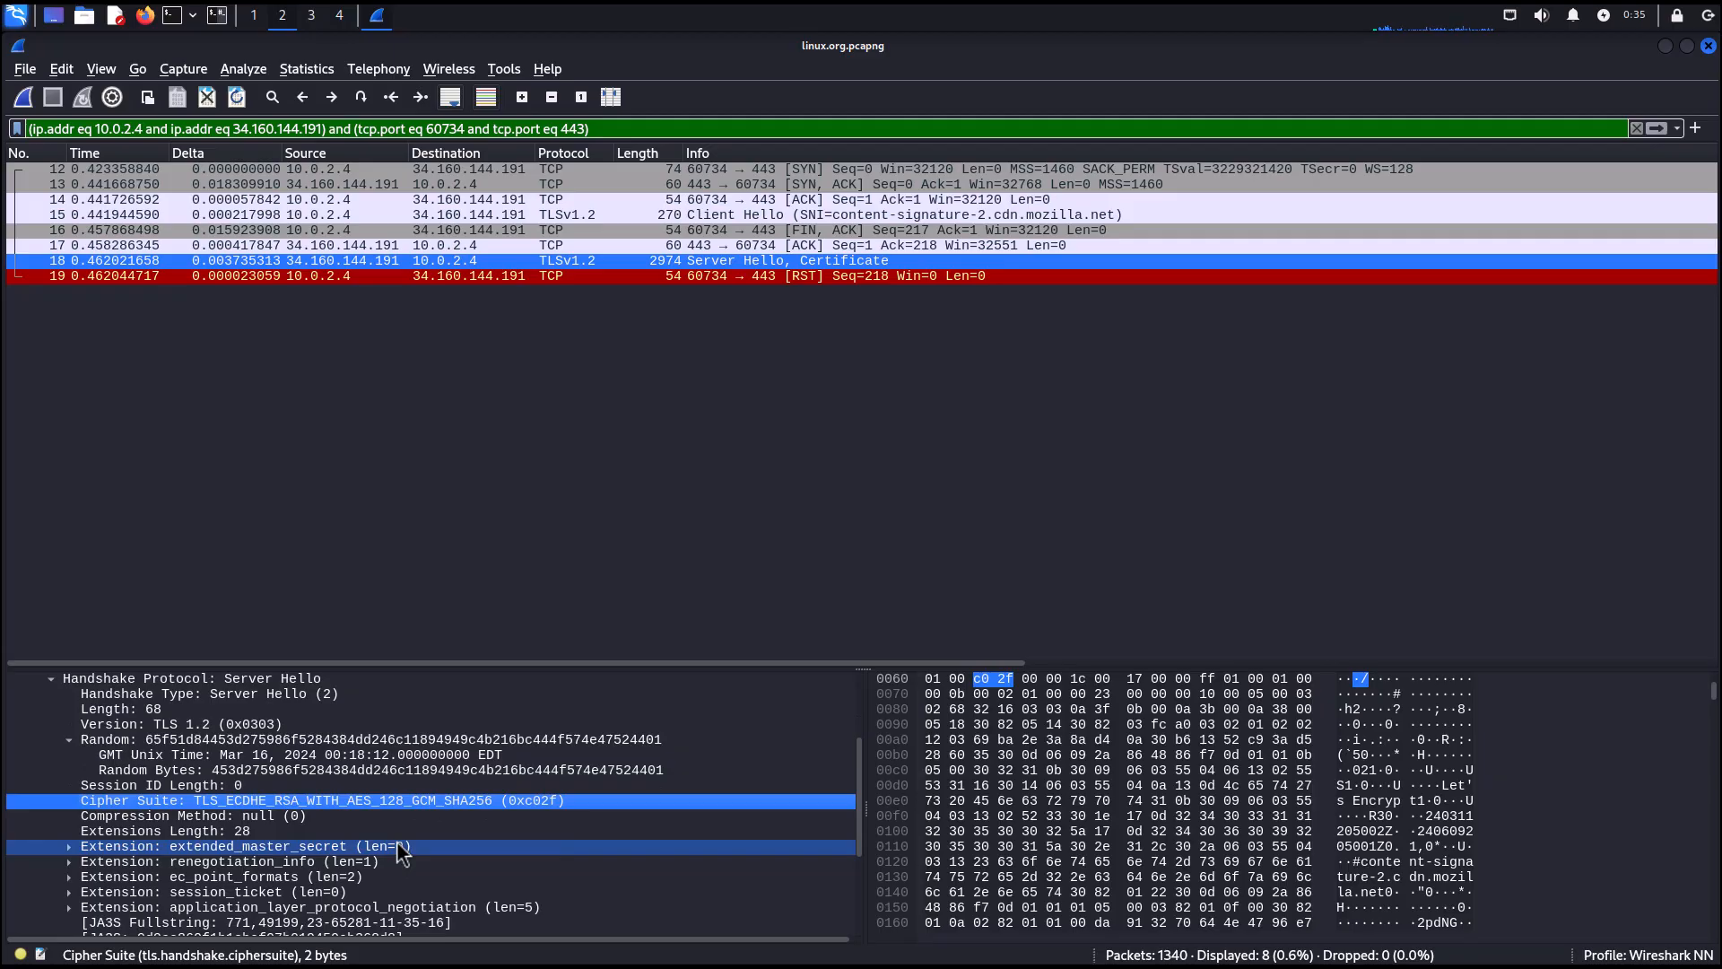
Examine the Certificate handshake record of the Server Hello packet, expanding its certificates list.
{"action": "scroll", "coordinate": [401, 854], "scroll_direction": "down", "scroll_amount": 3}
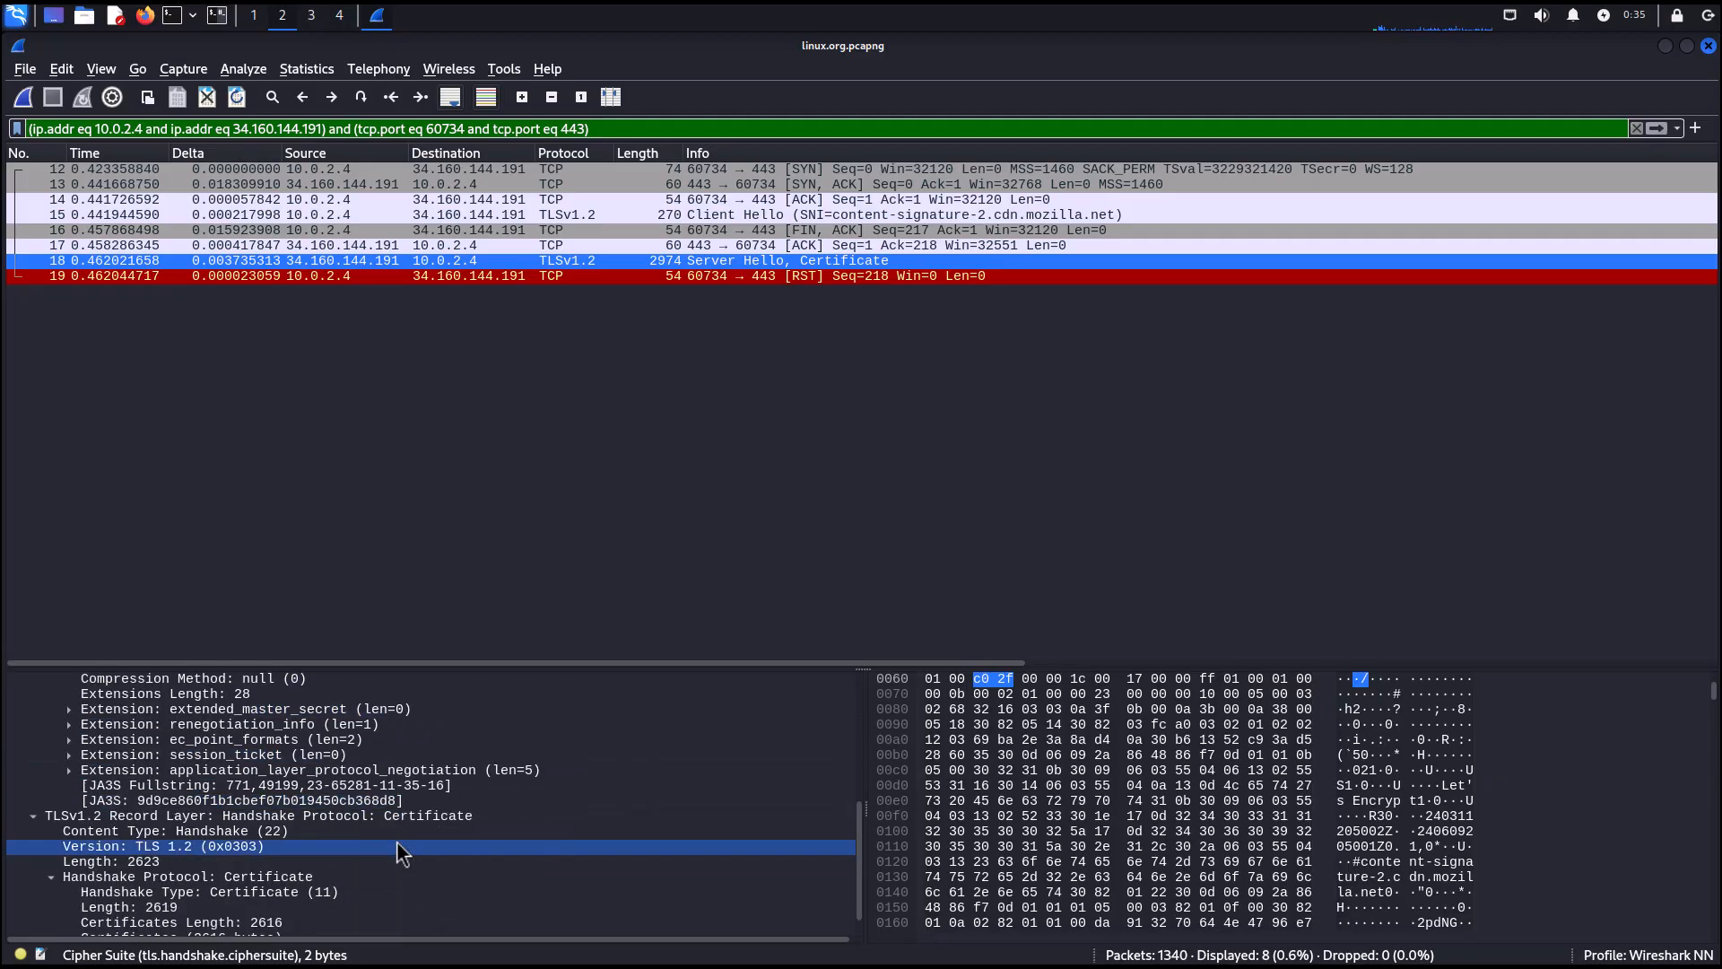
{"action": "scroll", "coordinate": [401, 854], "scroll_direction": "down", "scroll_amount": 1}
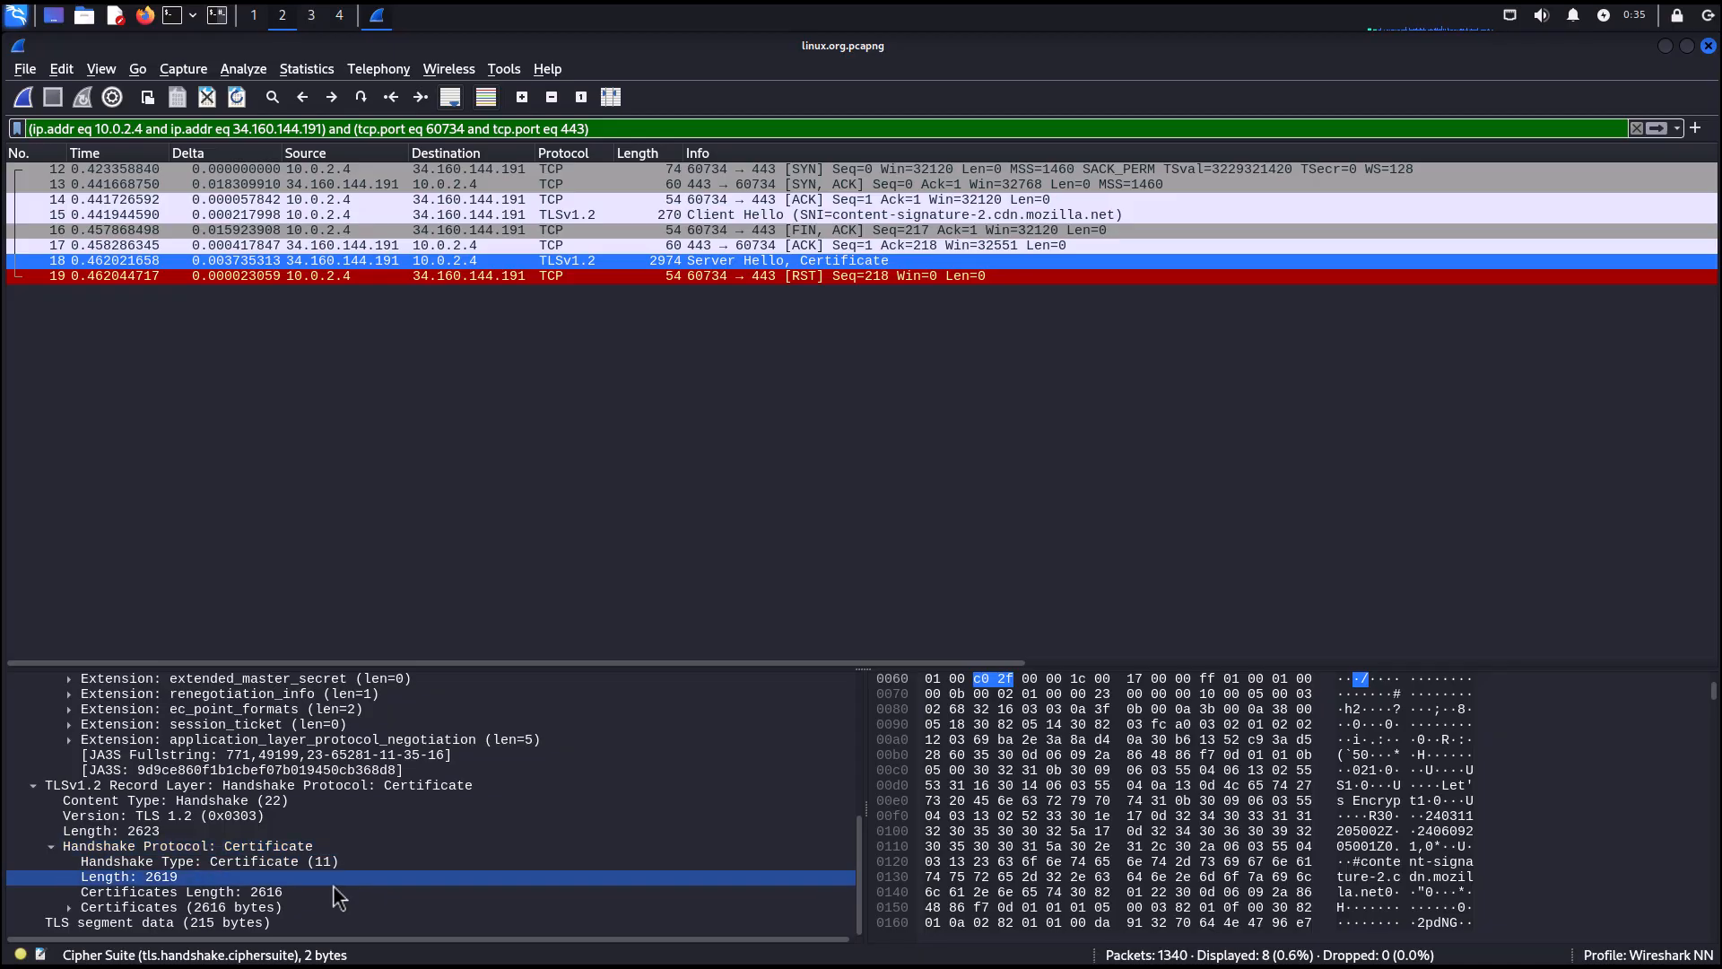
{"action": "left_click", "coordinate": [69, 908]}
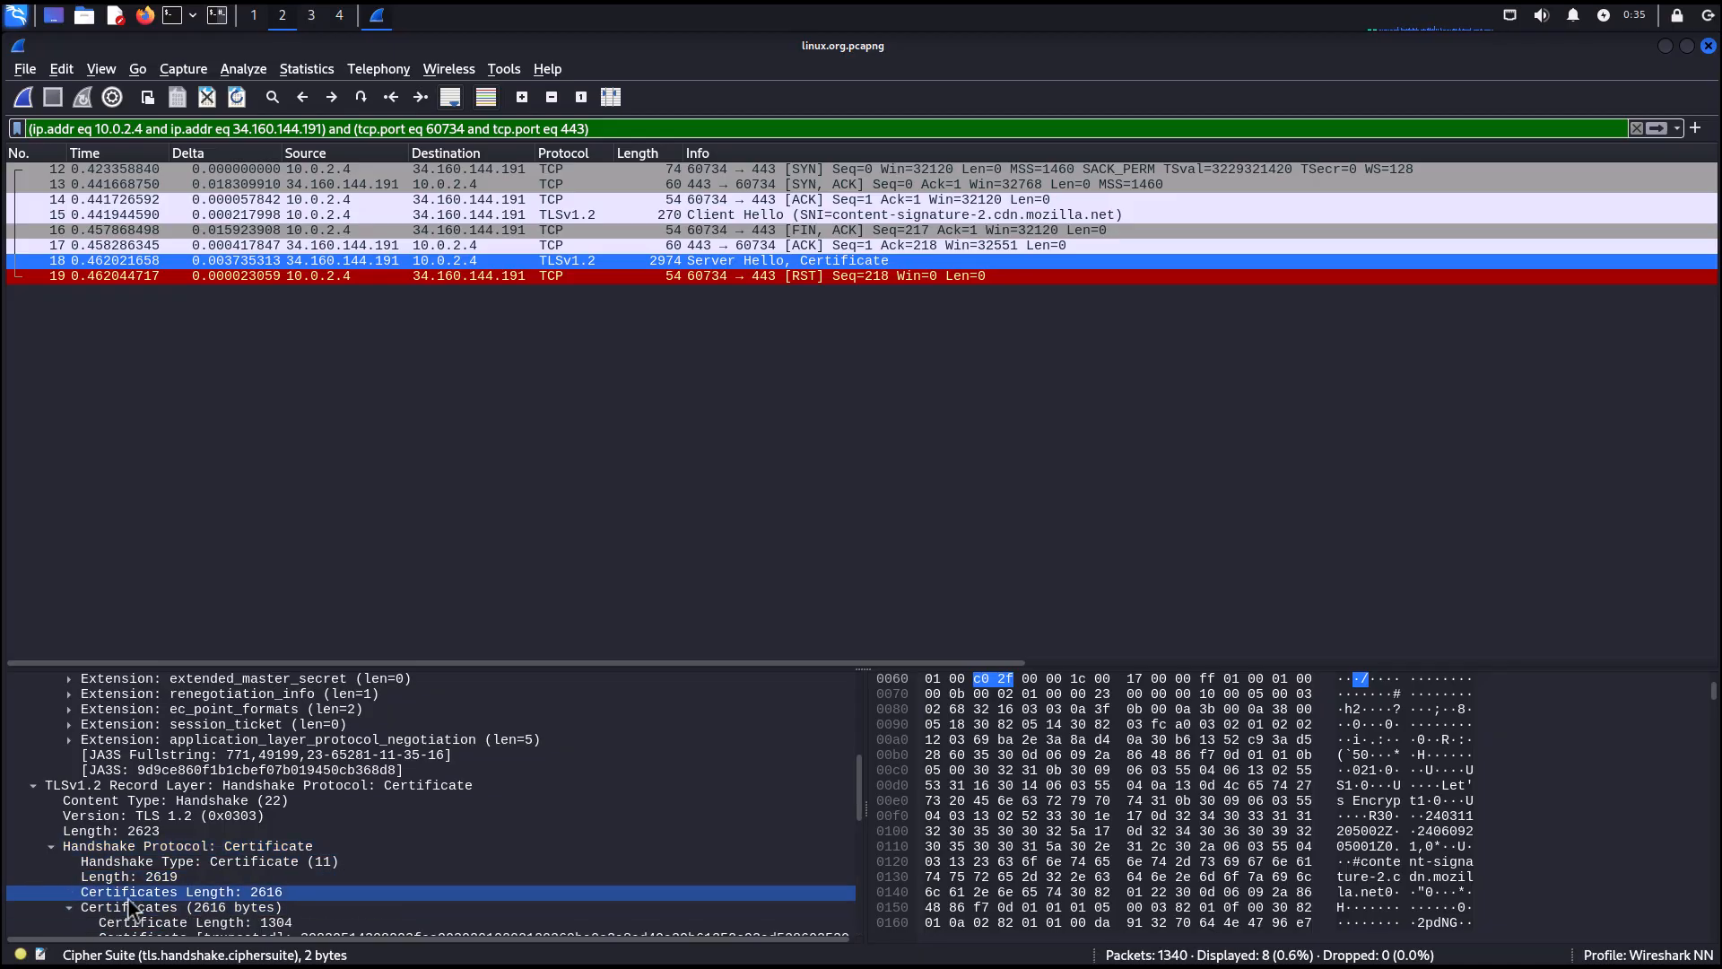
{"action": "scroll", "coordinate": [127, 897], "scroll_direction": "down", "scroll_amount": 1}
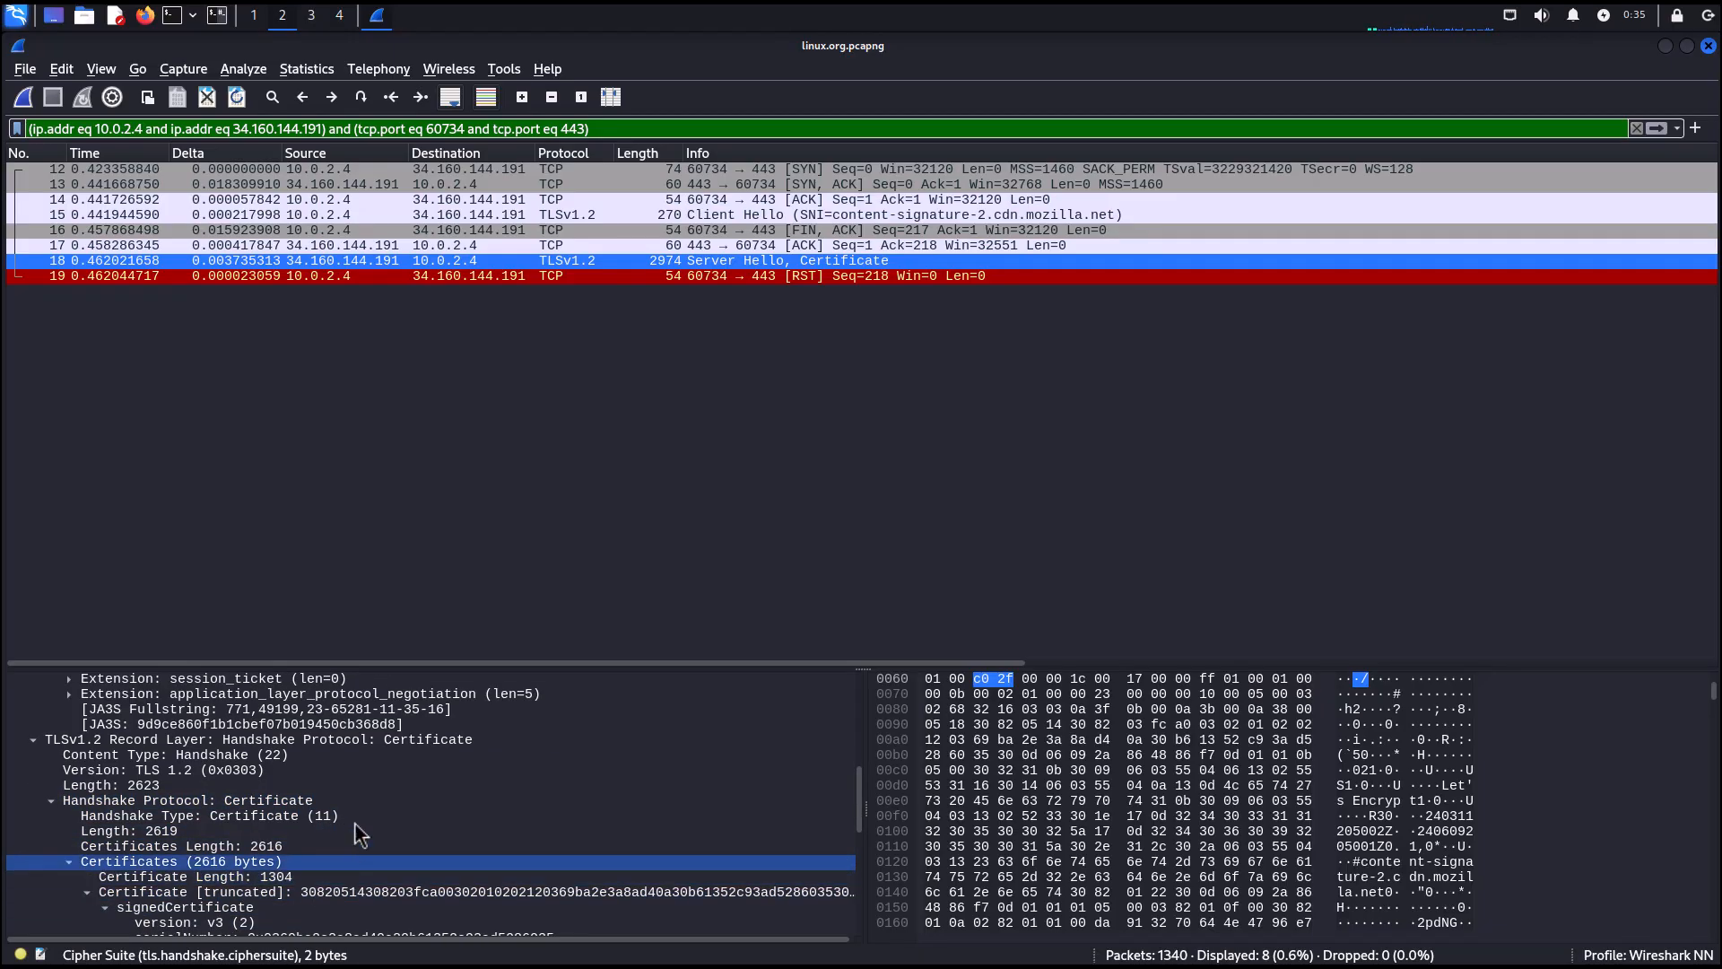
{"action": "scroll", "coordinate": [317, 729], "scroll_direction": "up", "scroll_amount": 1}
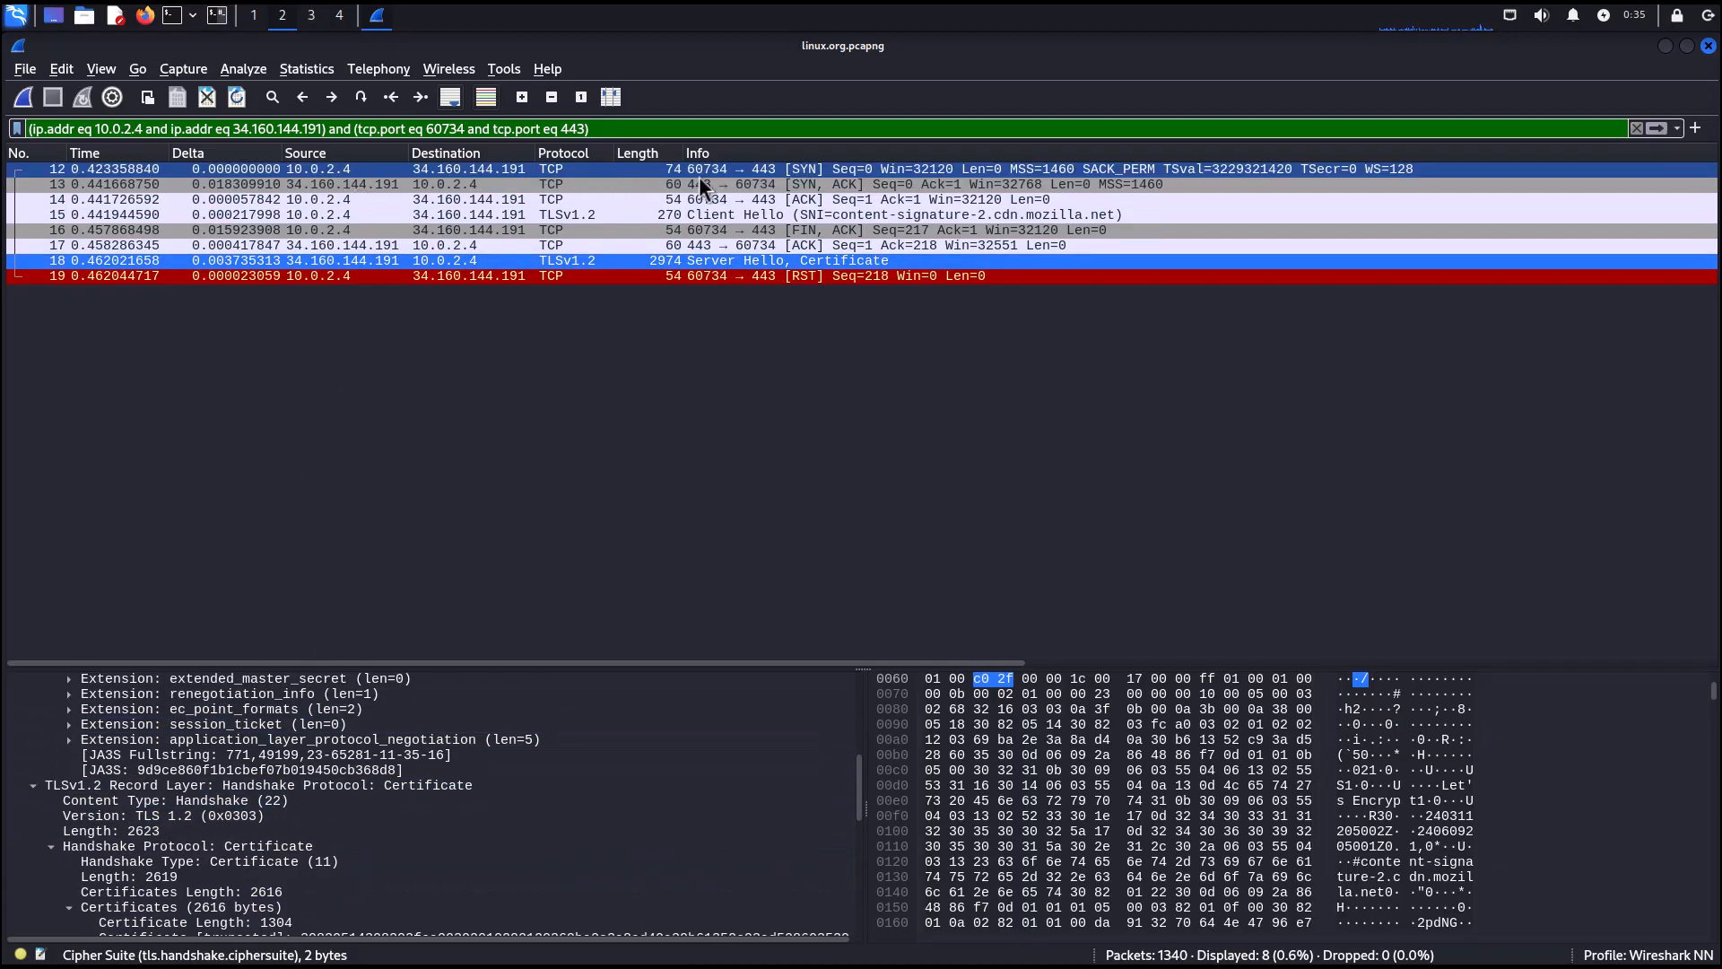
Clear the display filter and apply a UDP conversation filter based on DNS query packet 20.
{"action": "left_click", "coordinate": [1636, 129]}
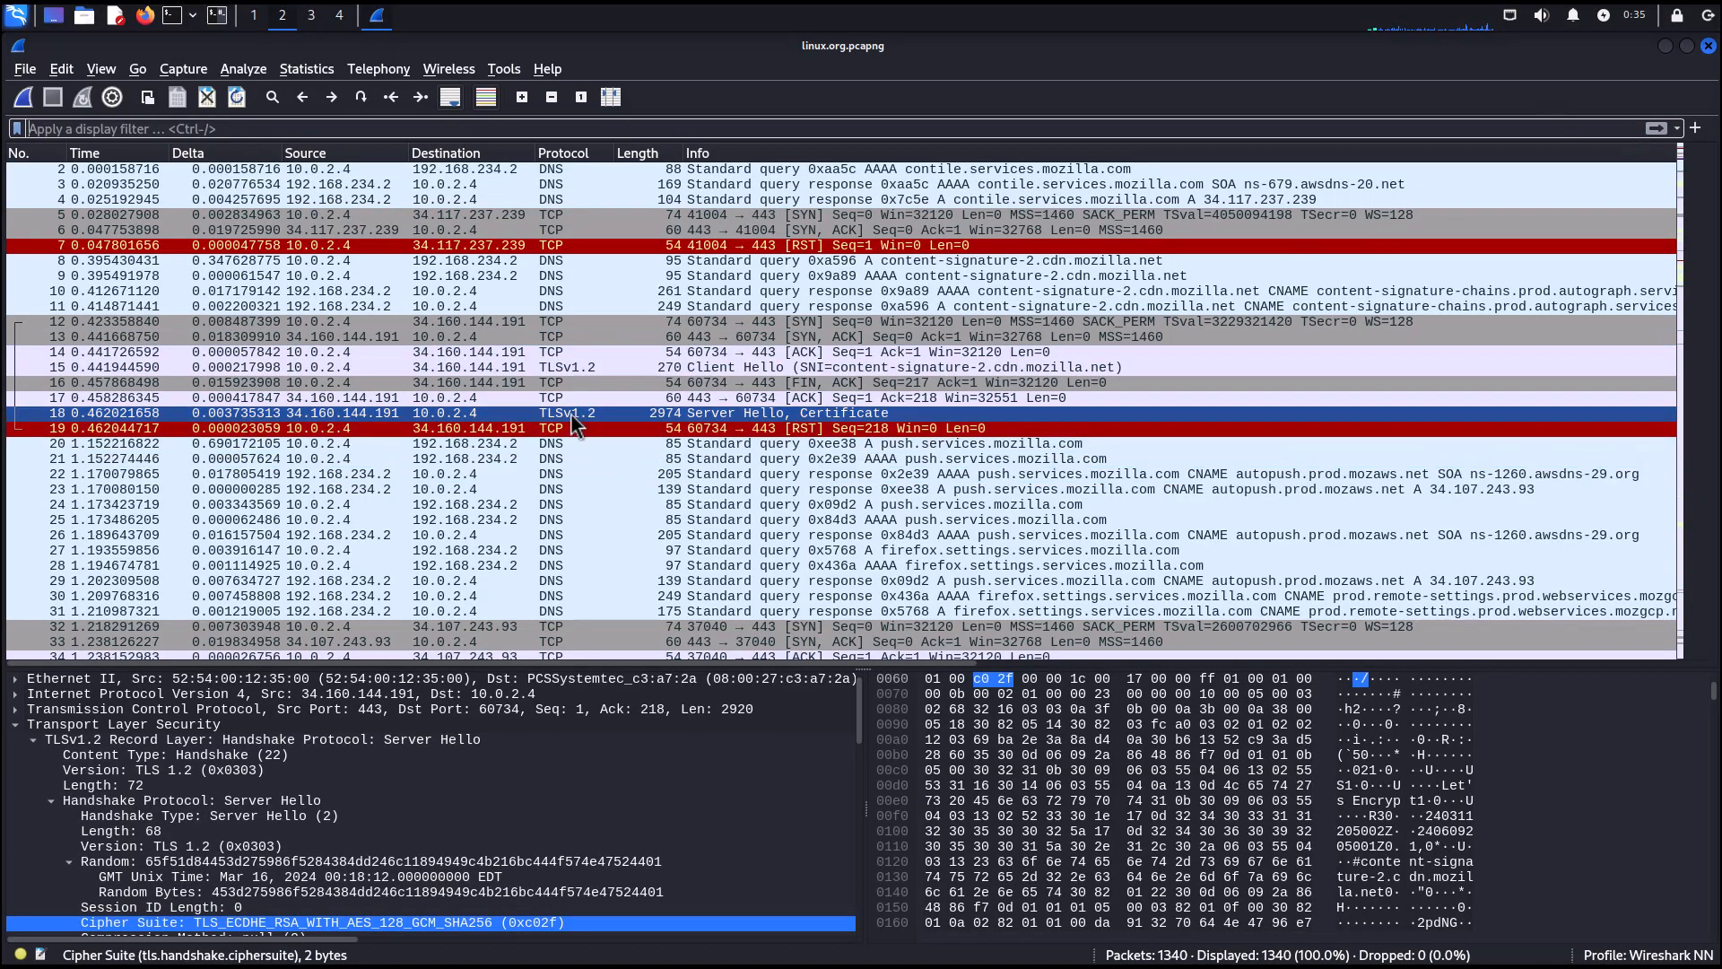
{"action": "left_click", "coordinate": [541, 442]}
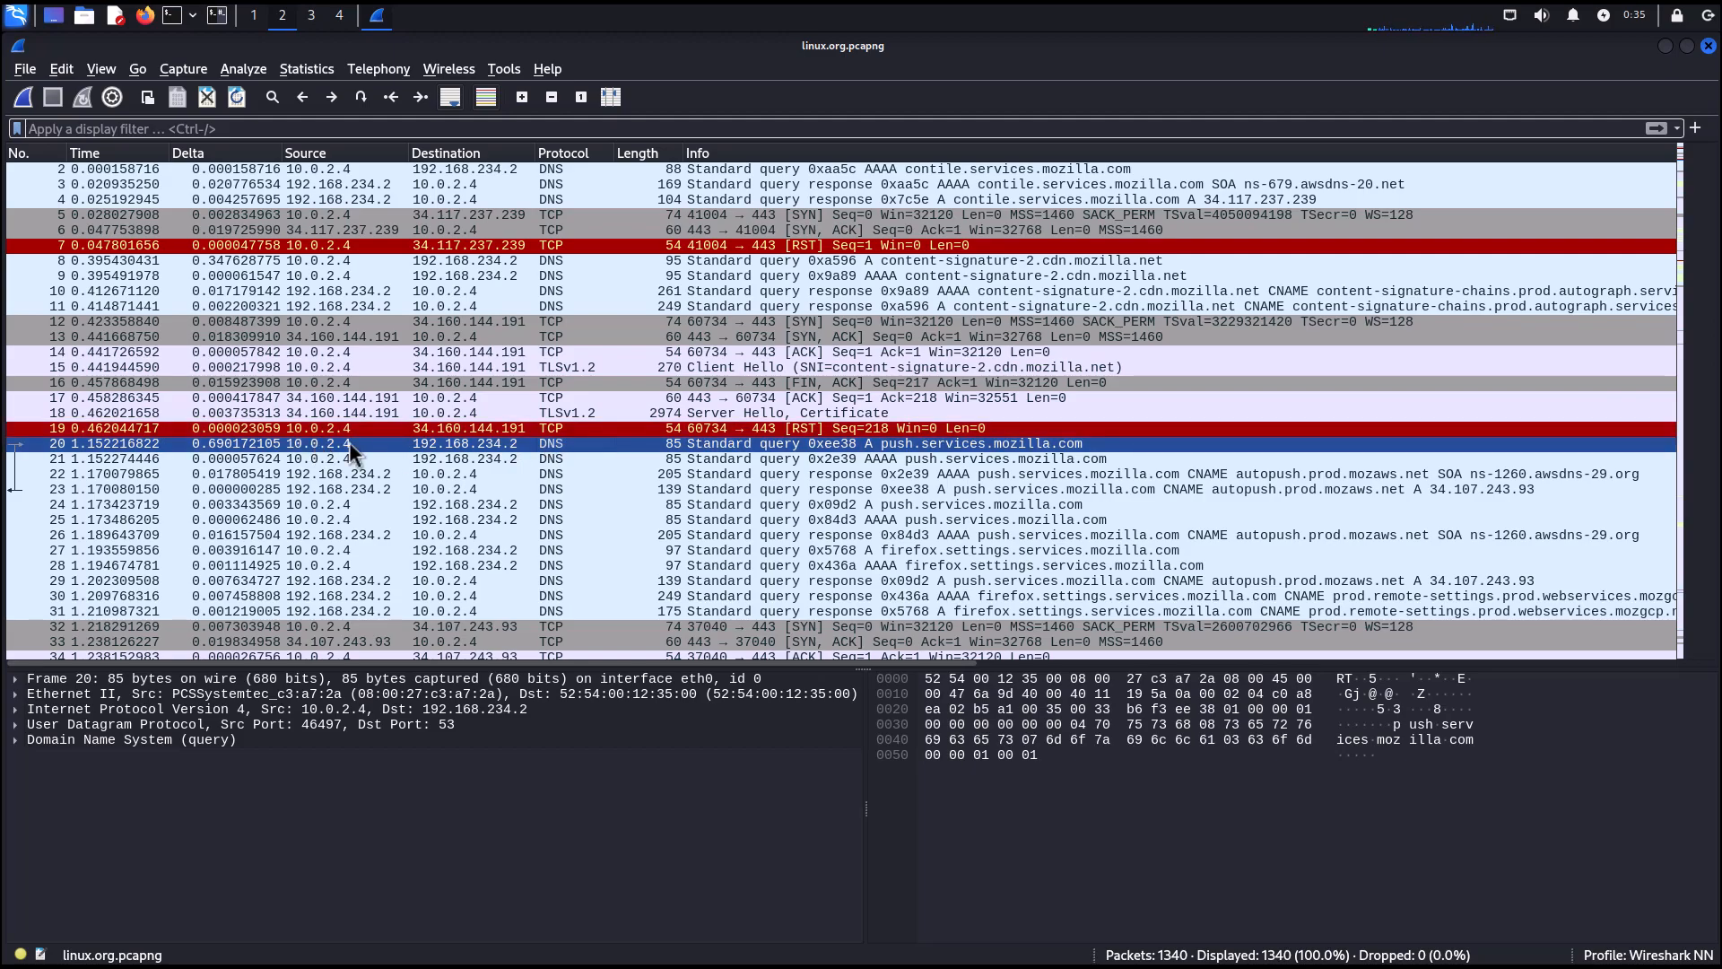
{"action": "right_click", "coordinate": [468, 443]}
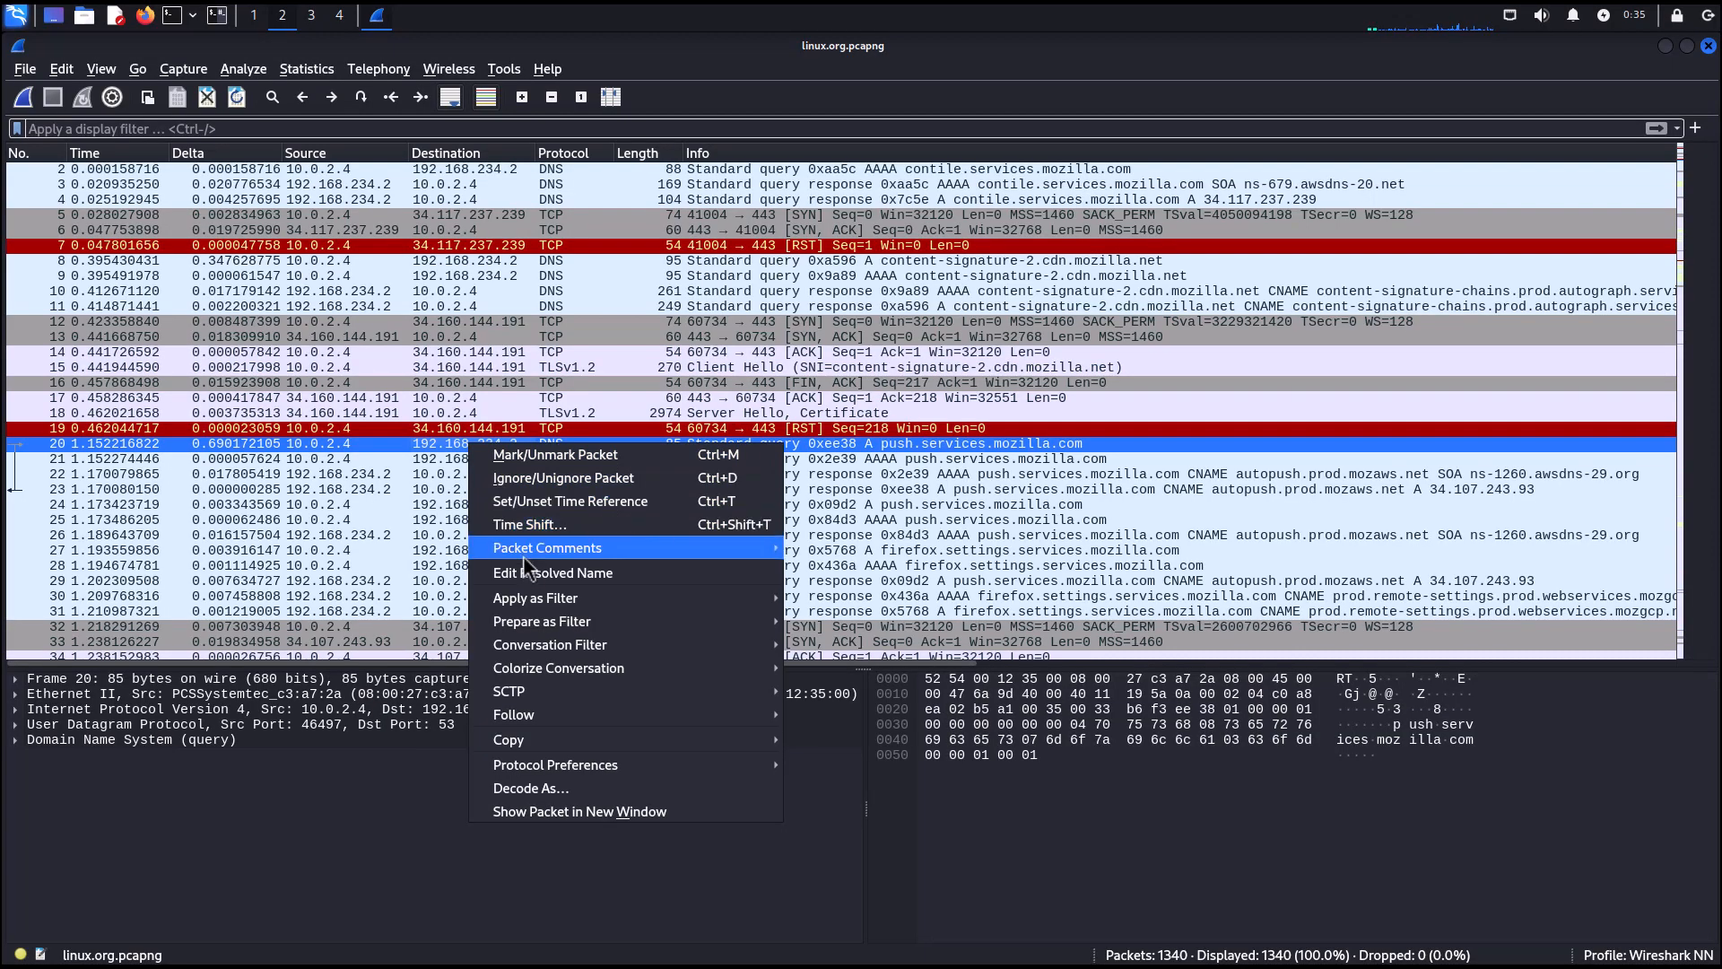
{"action": "mouse_move", "coordinate": [550, 644]}
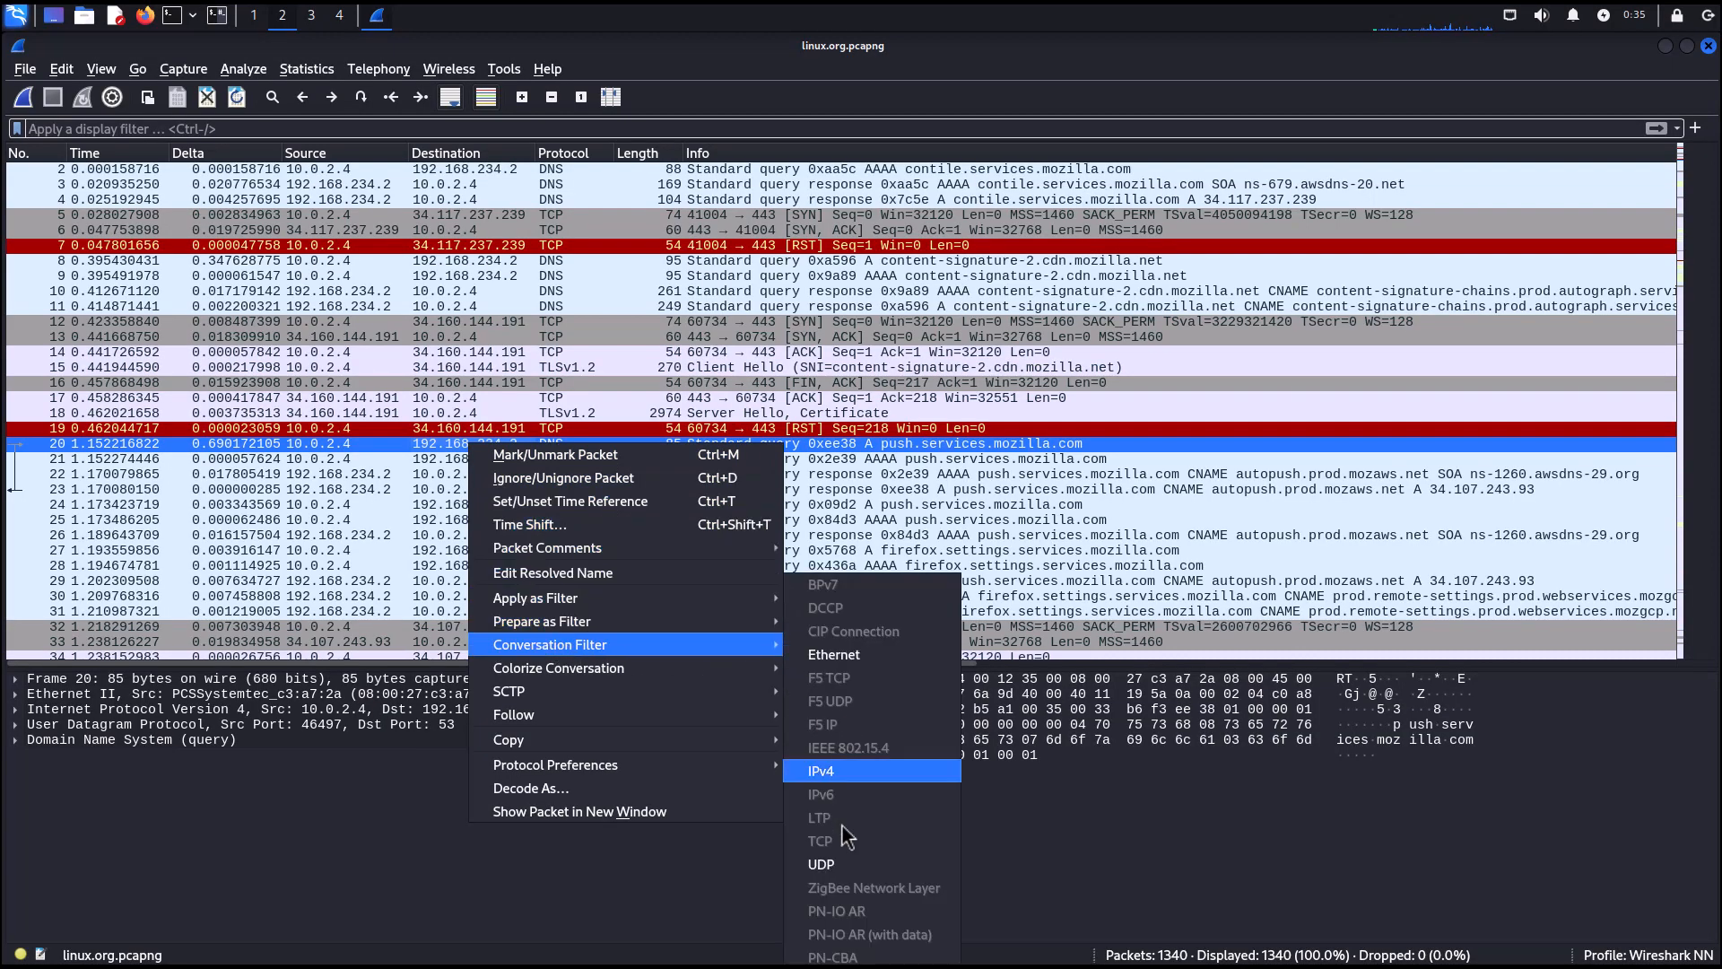
{"action": "left_click", "coordinate": [847, 863]}
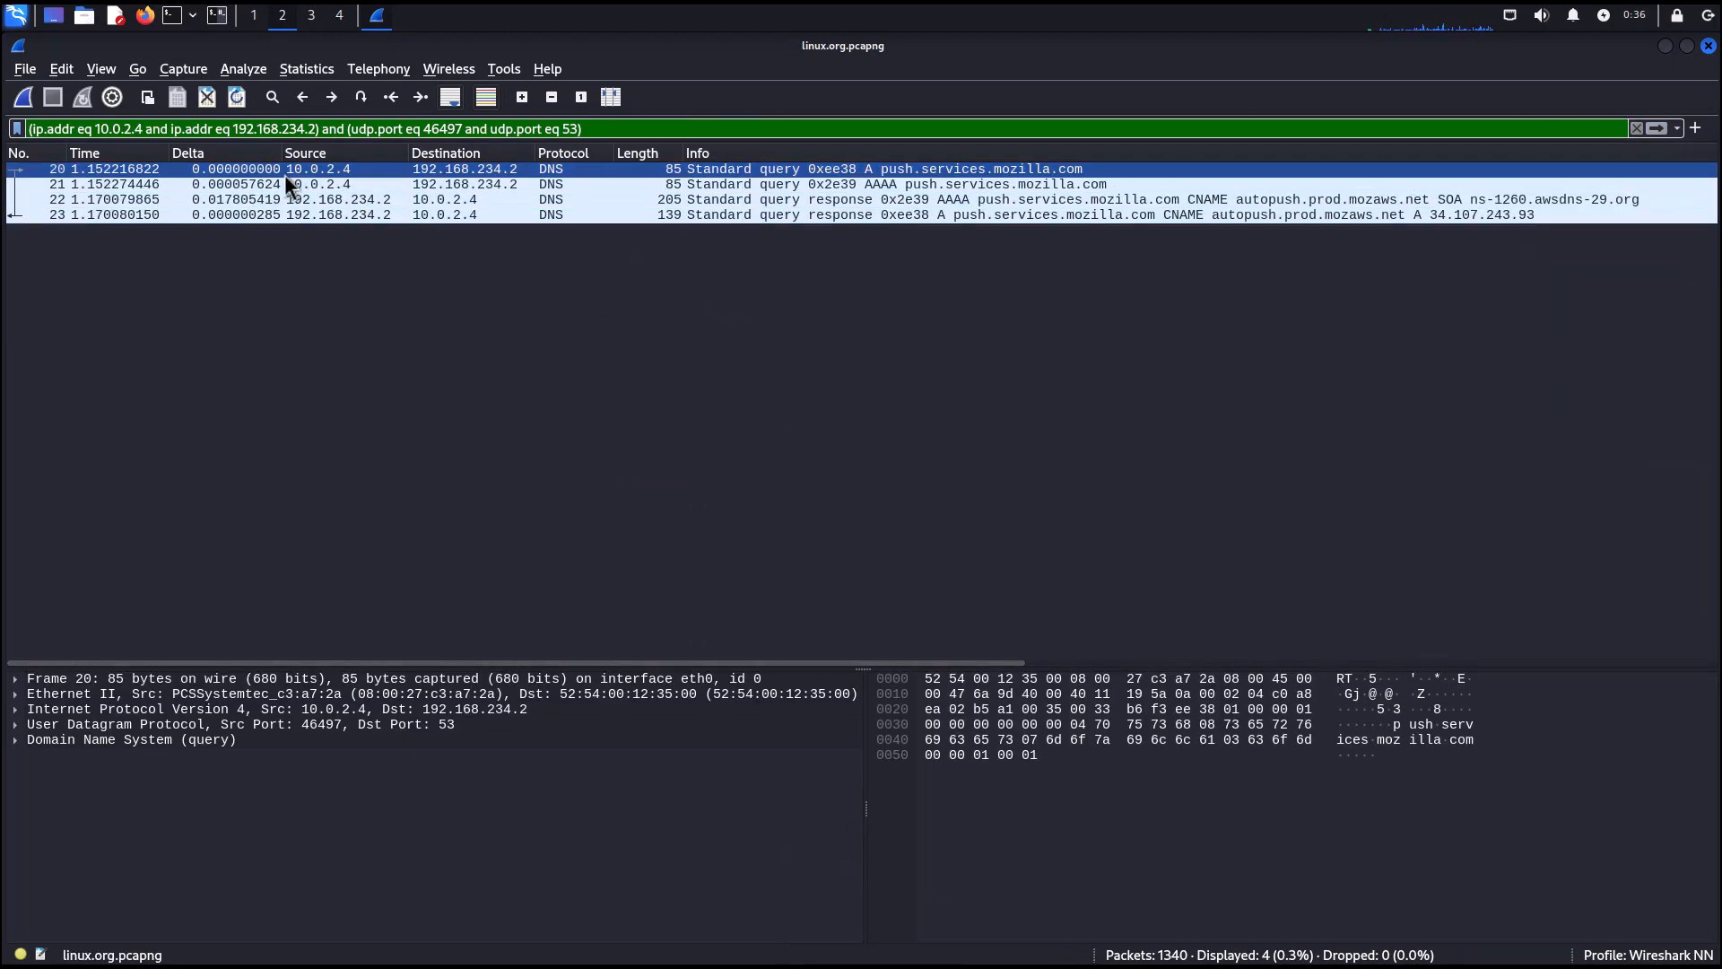
Browse the DNS query and response packets of this UDP conversation, then clear the filter.
{"action": "left_click", "coordinate": [804, 182]}
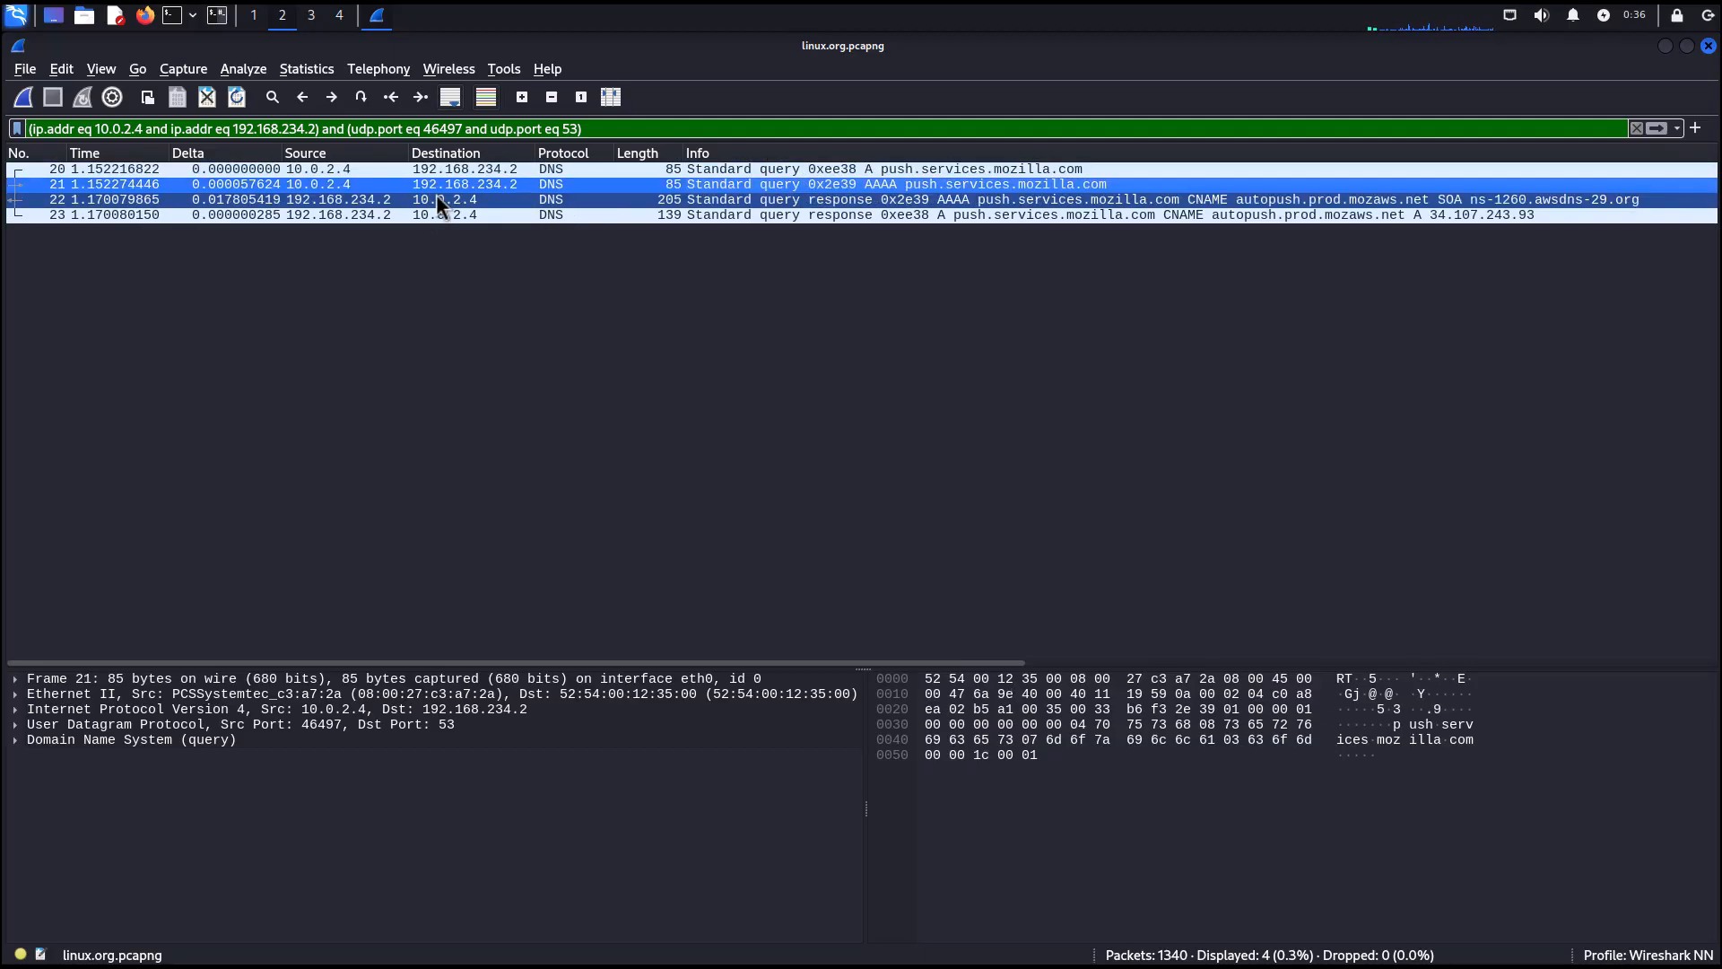
{"action": "left_click", "coordinate": [348, 174]}
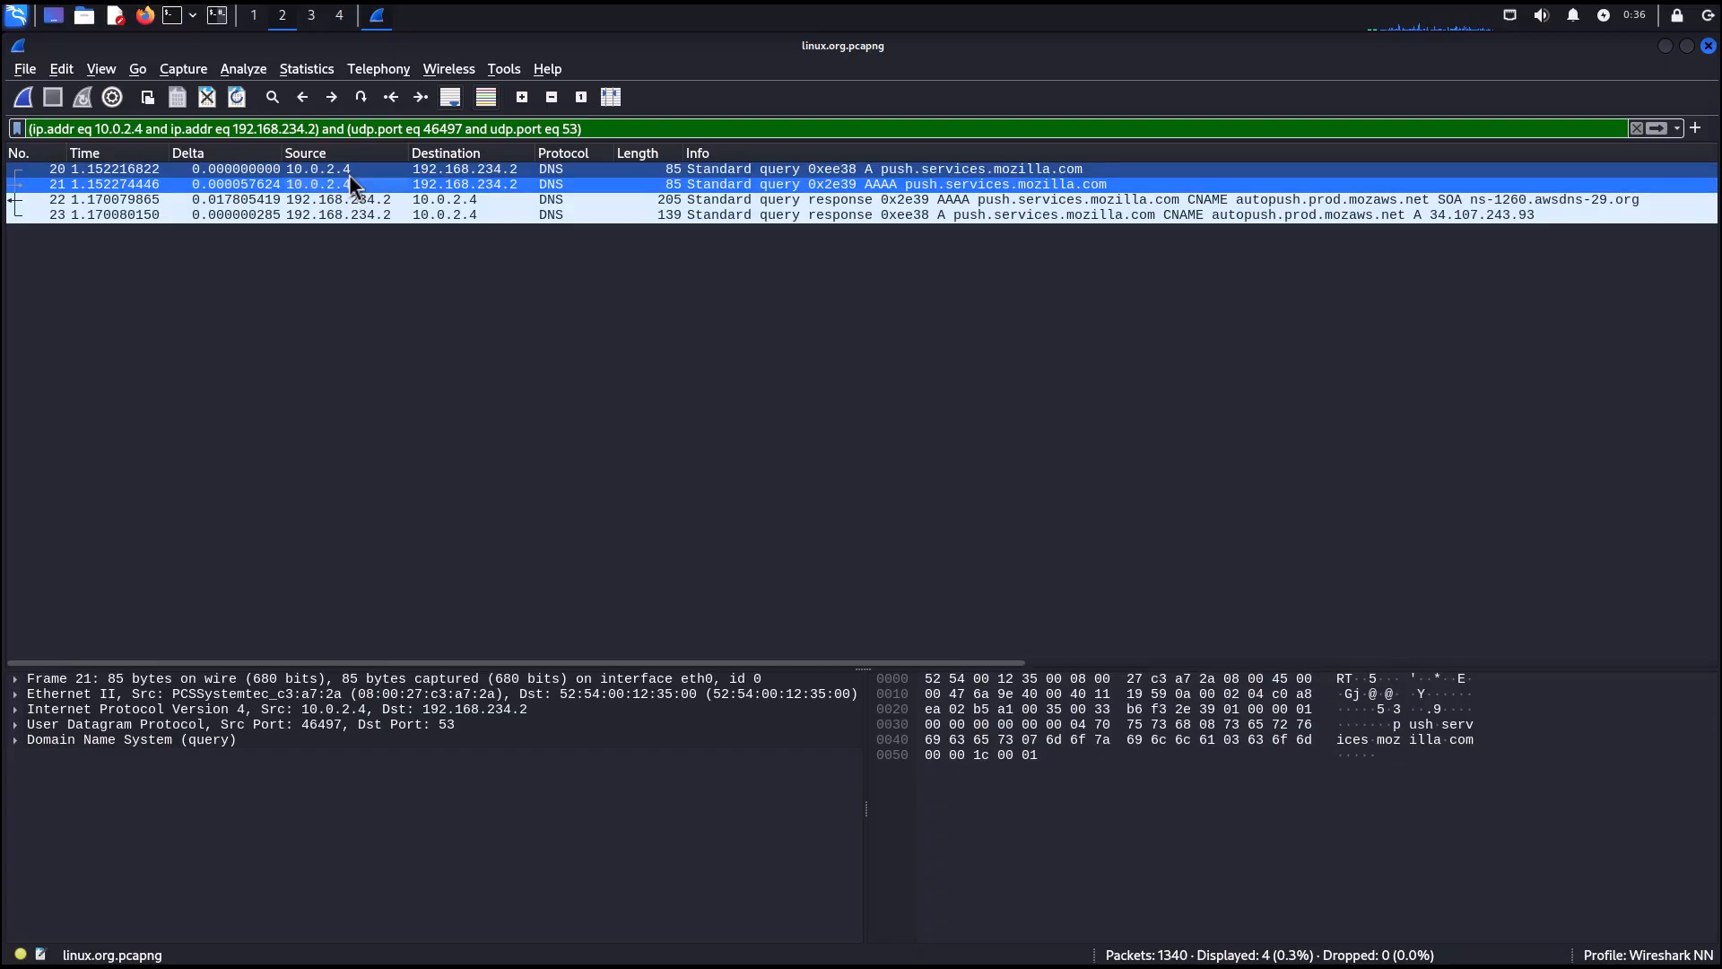
{"action": "left_click", "coordinate": [487, 206]}
{"action": "left_click", "coordinate": [486, 221]}
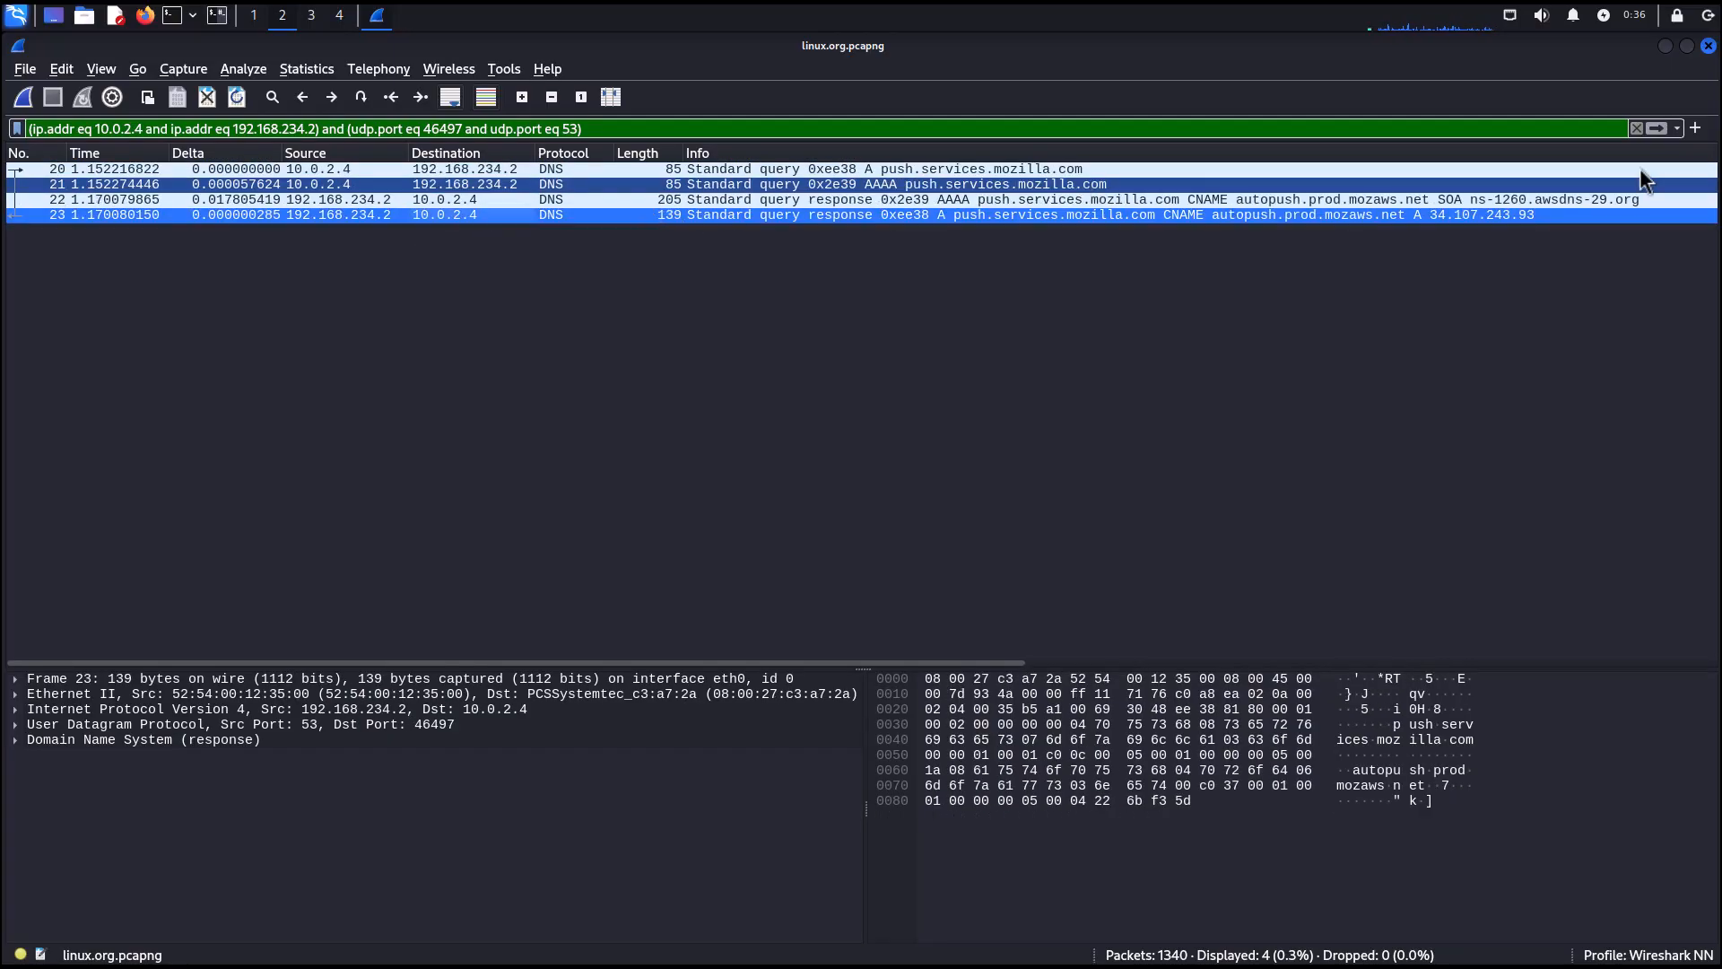
{"action": "left_click", "coordinate": [1637, 128]}
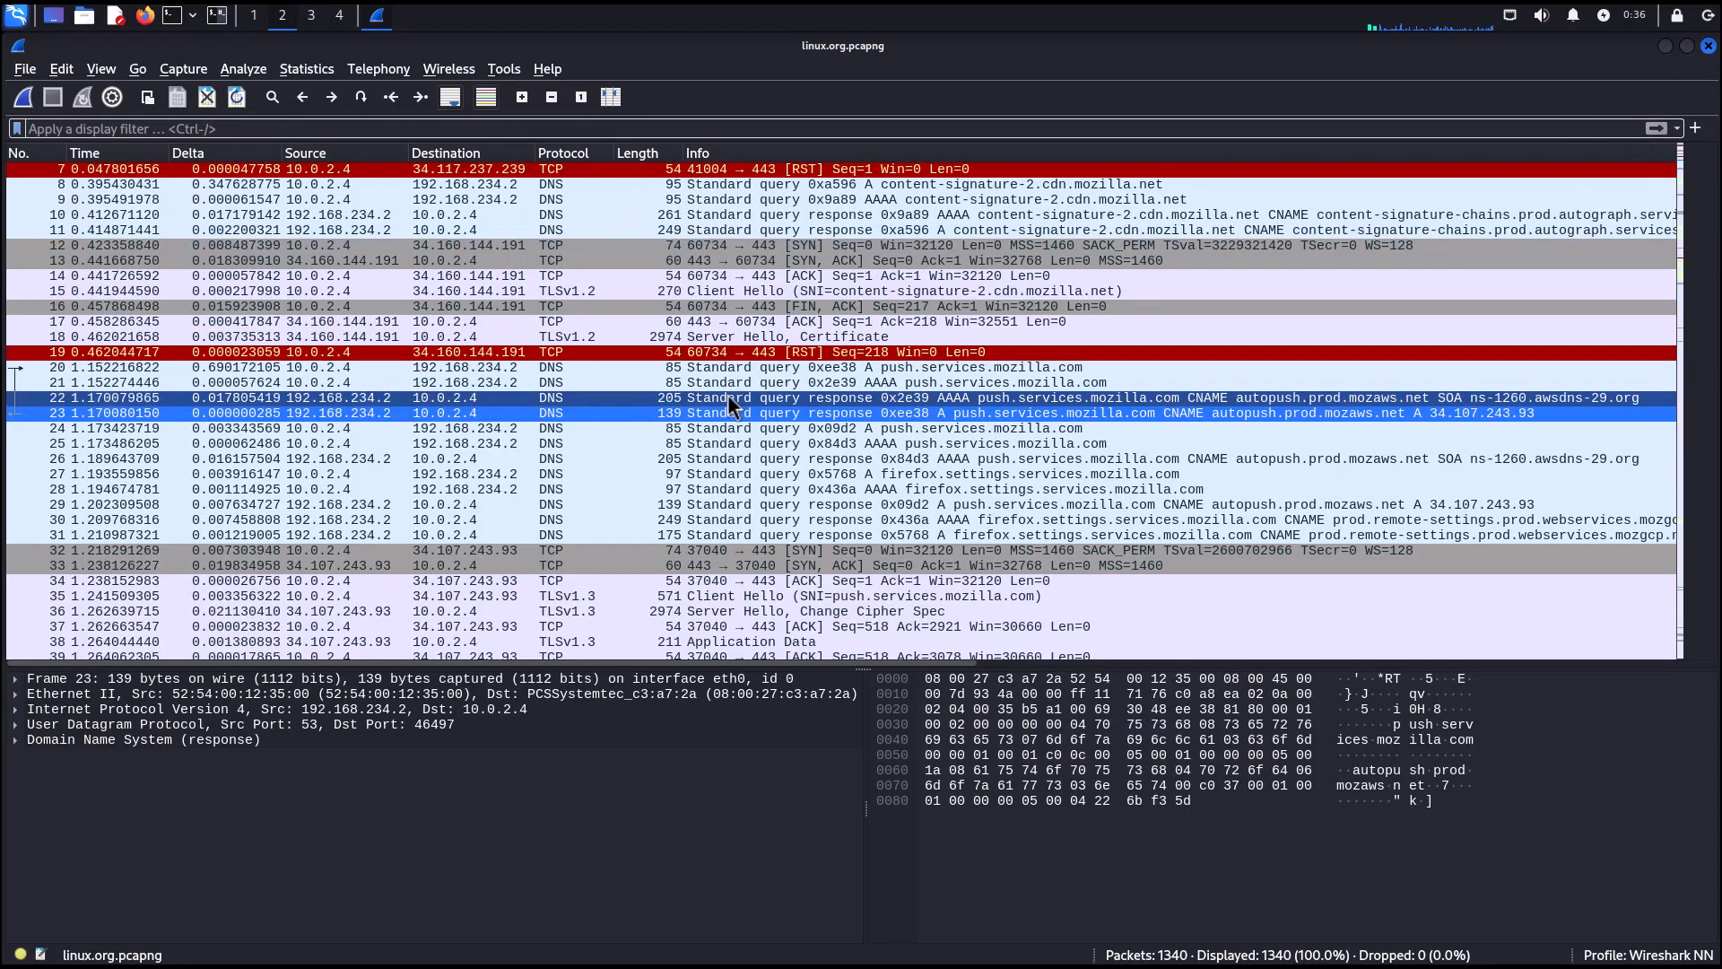
Apply a TCP conversation filter based on packet 35, the push.services.mozilla.com Client Hello, then clear the filter.
{"action": "scroll", "coordinate": [719, 443], "scroll_direction": "down", "scroll_amount": 2}
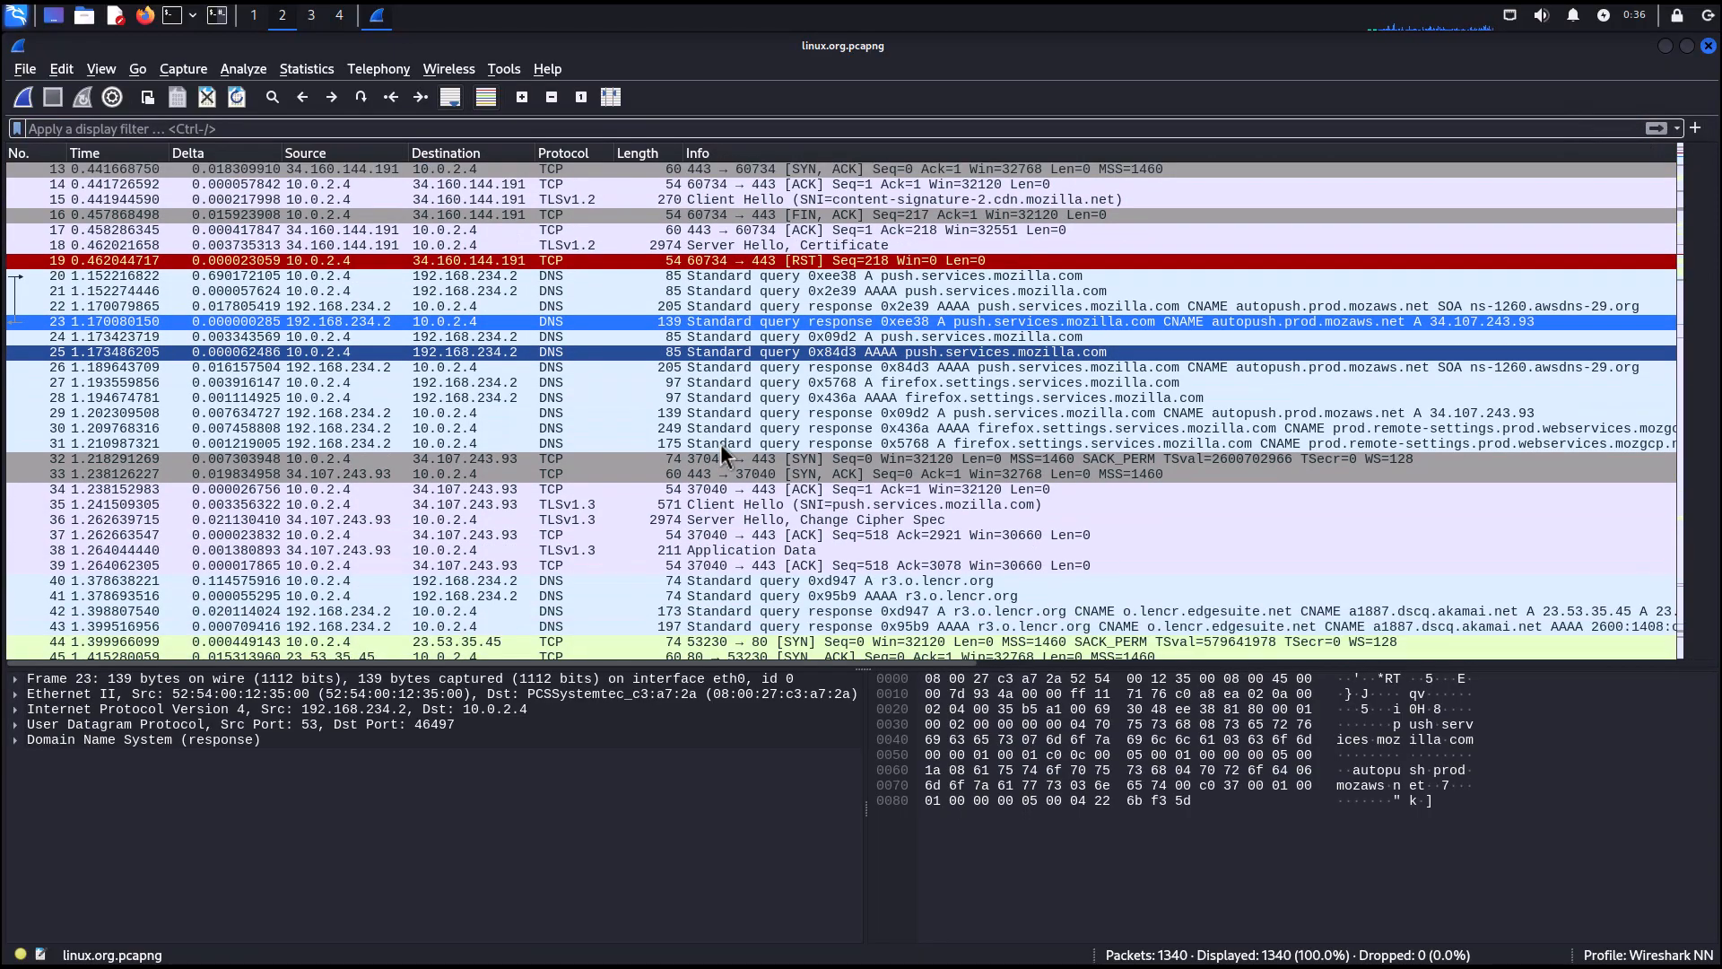
{"action": "left_click", "coordinate": [572, 501]}
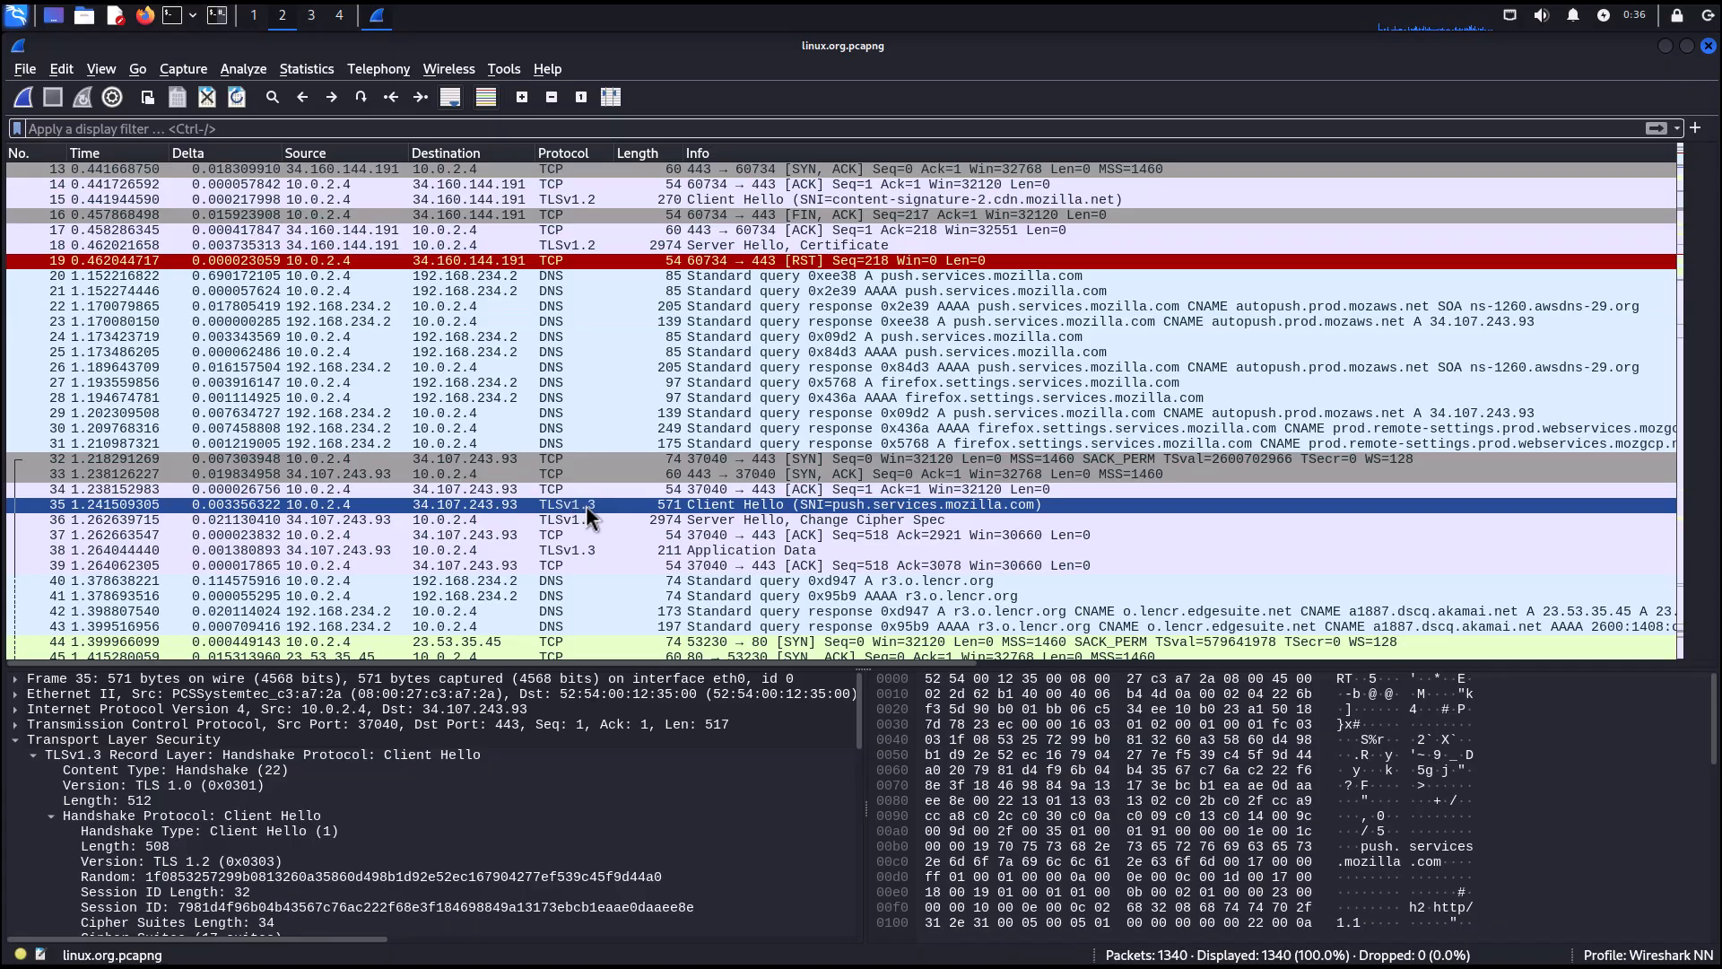
{"action": "right_click", "coordinate": [584, 504]}
{"action": "mouse_move", "coordinate": [700, 710]}
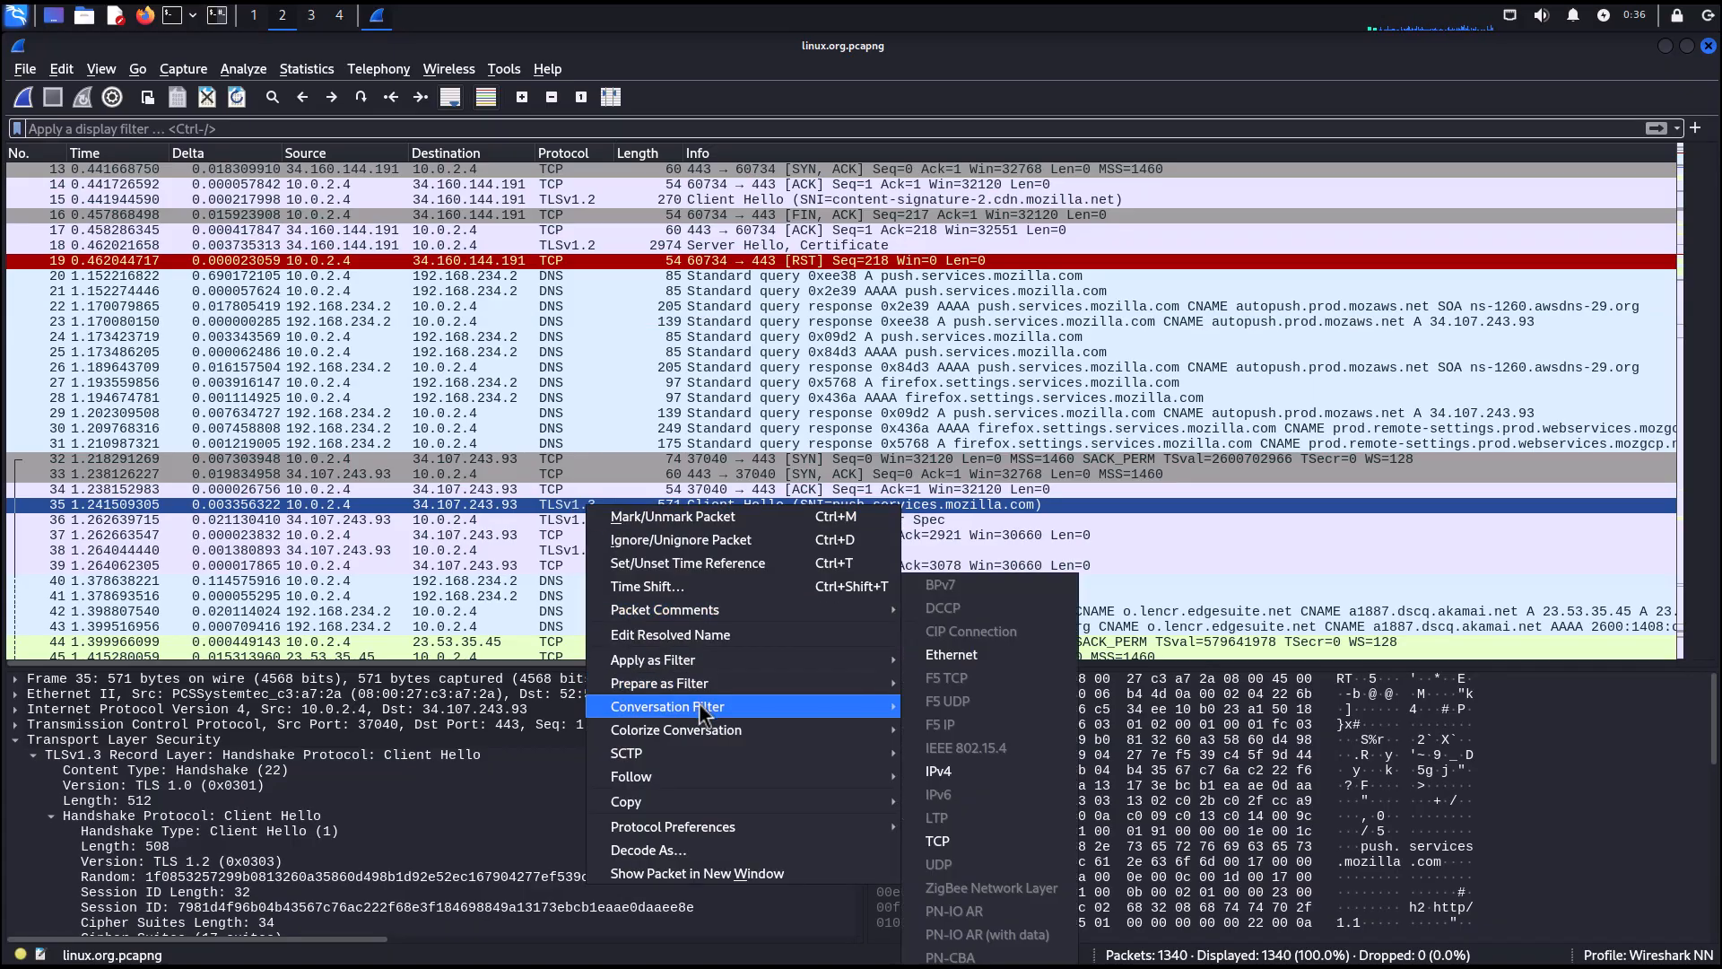
{"action": "left_click", "coordinate": [958, 841]}
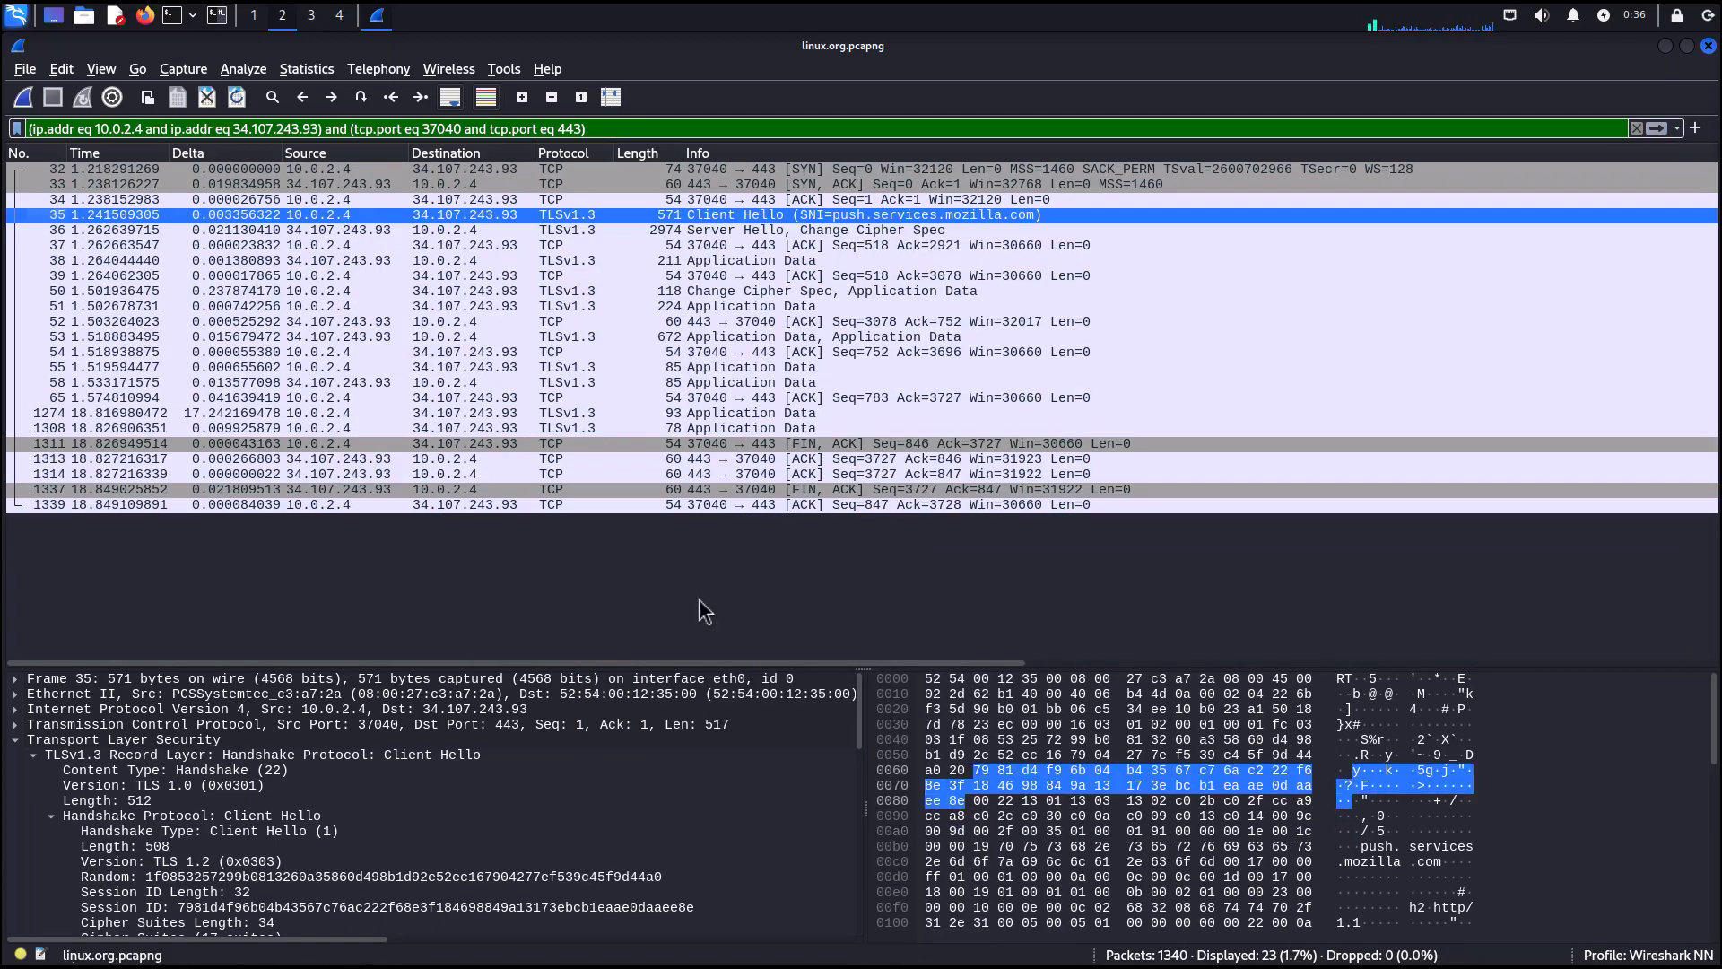
{"action": "left_click", "coordinate": [409, 175]}
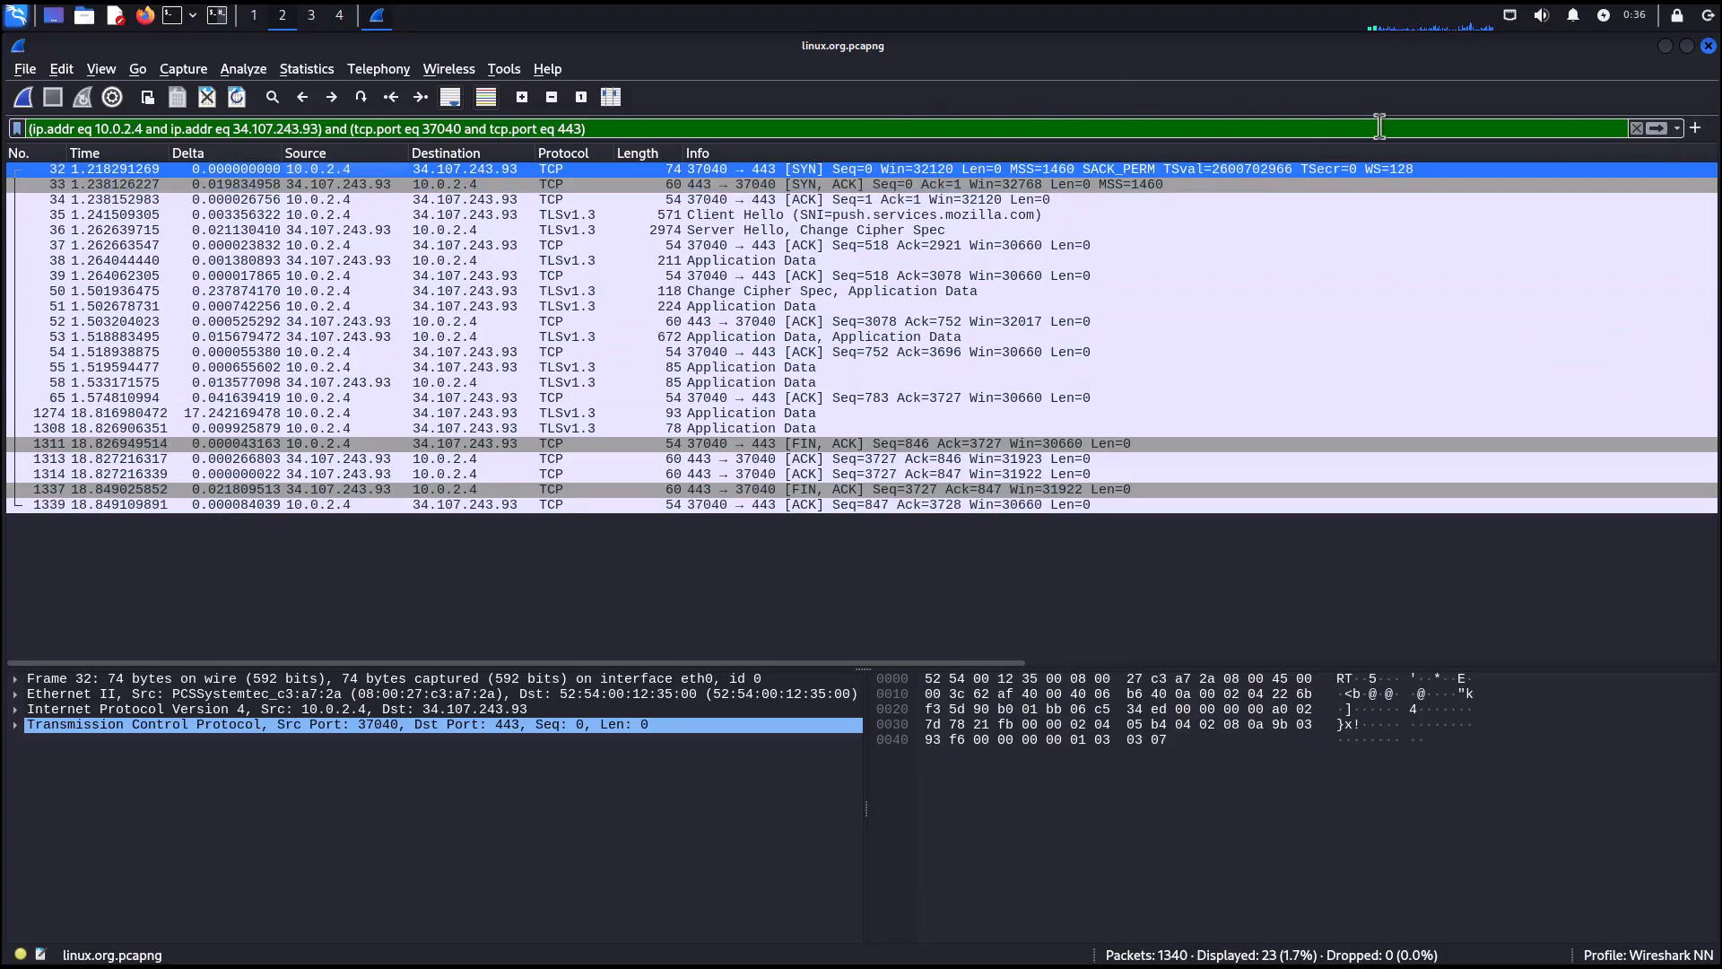
{"action": "left_click", "coordinate": [1637, 128]}
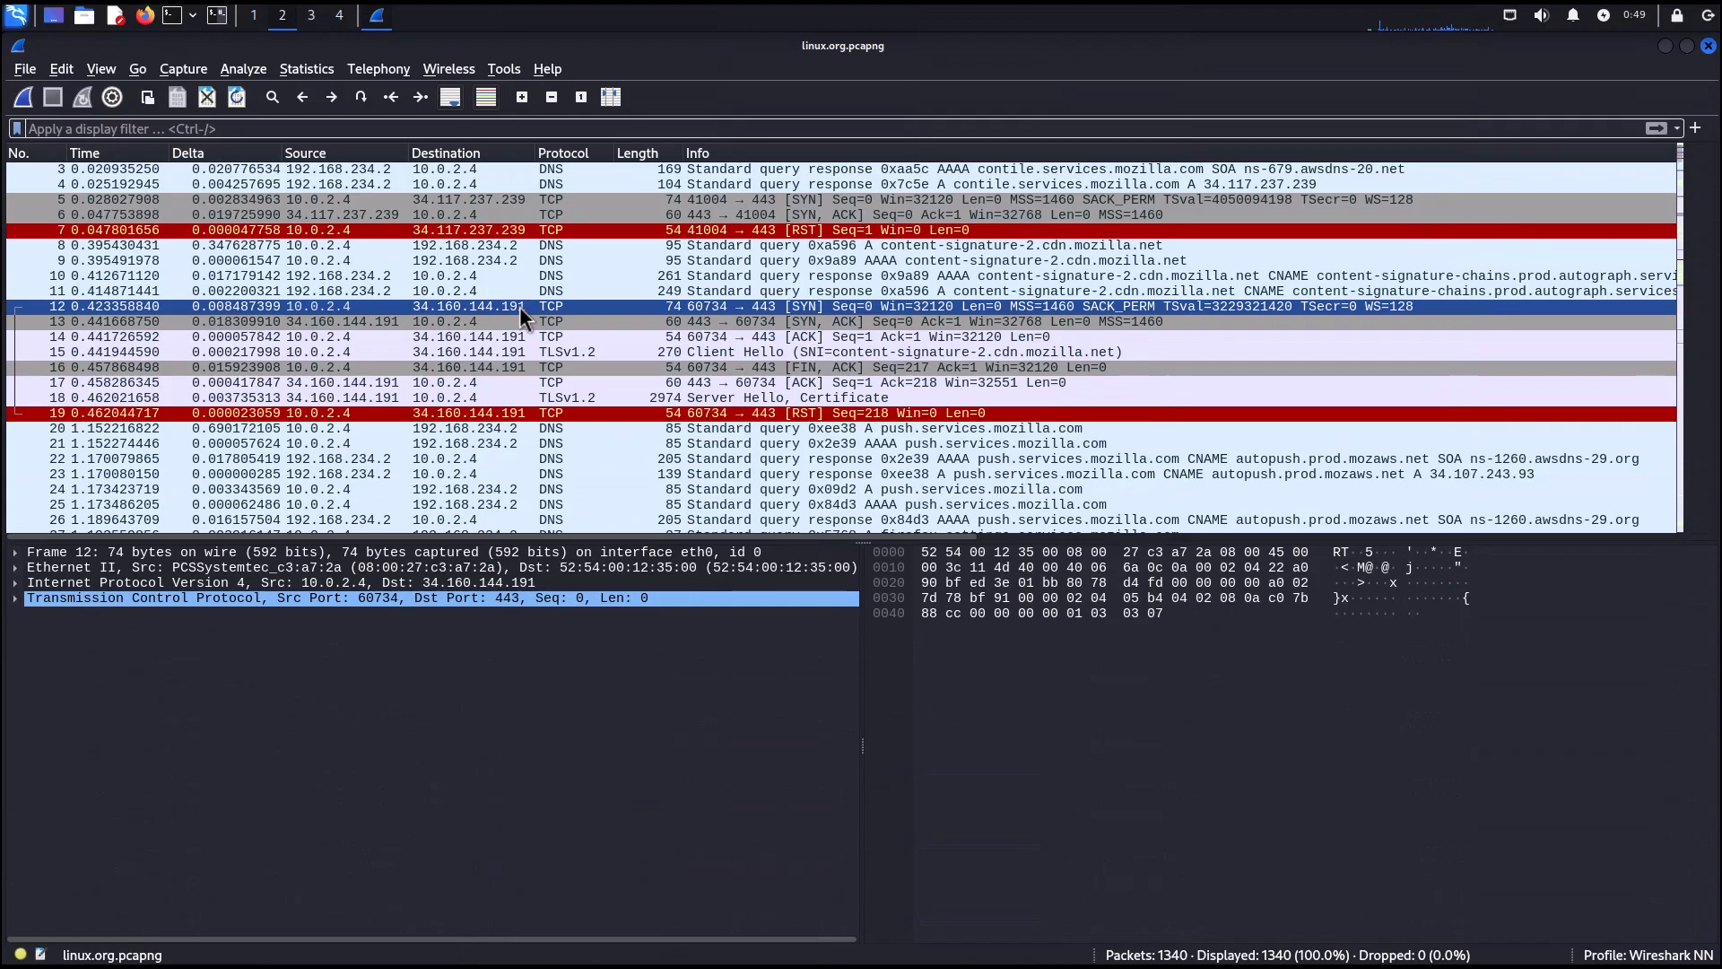
Colorize the UDP conversation of DNS query packet 20 with Color 7.
{"action": "left_click", "coordinate": [562, 429]}
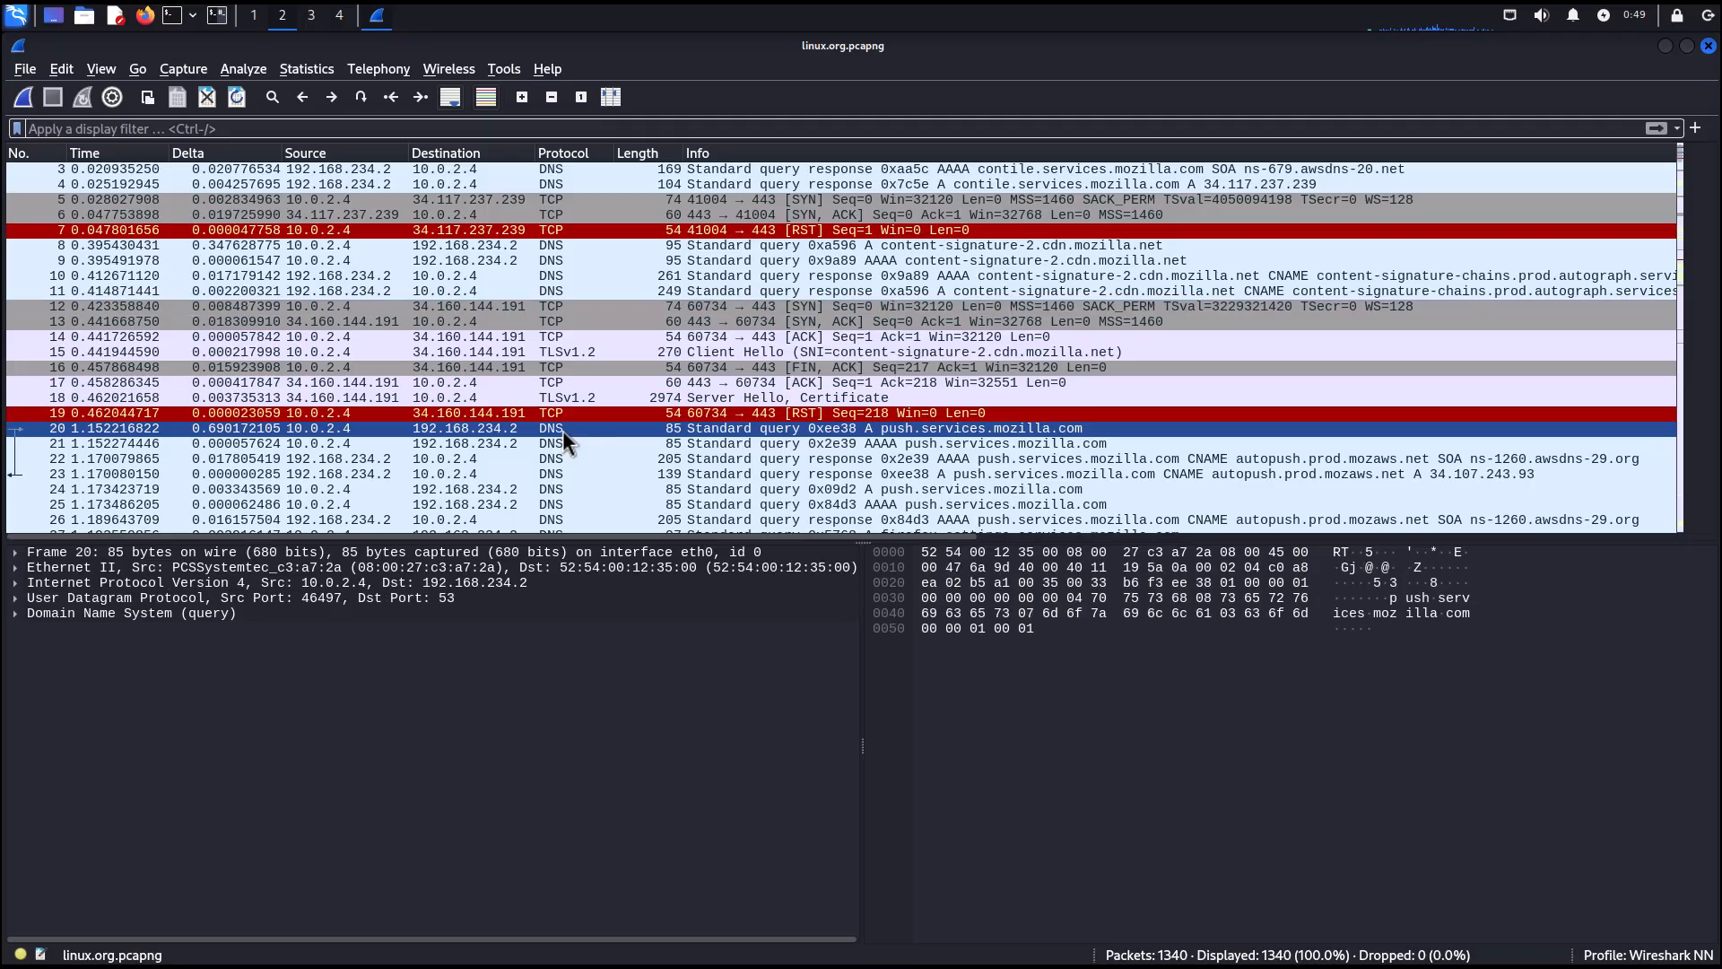
{"action": "scroll", "coordinate": [636, 433], "scroll_direction": "down", "scroll_amount": 2}
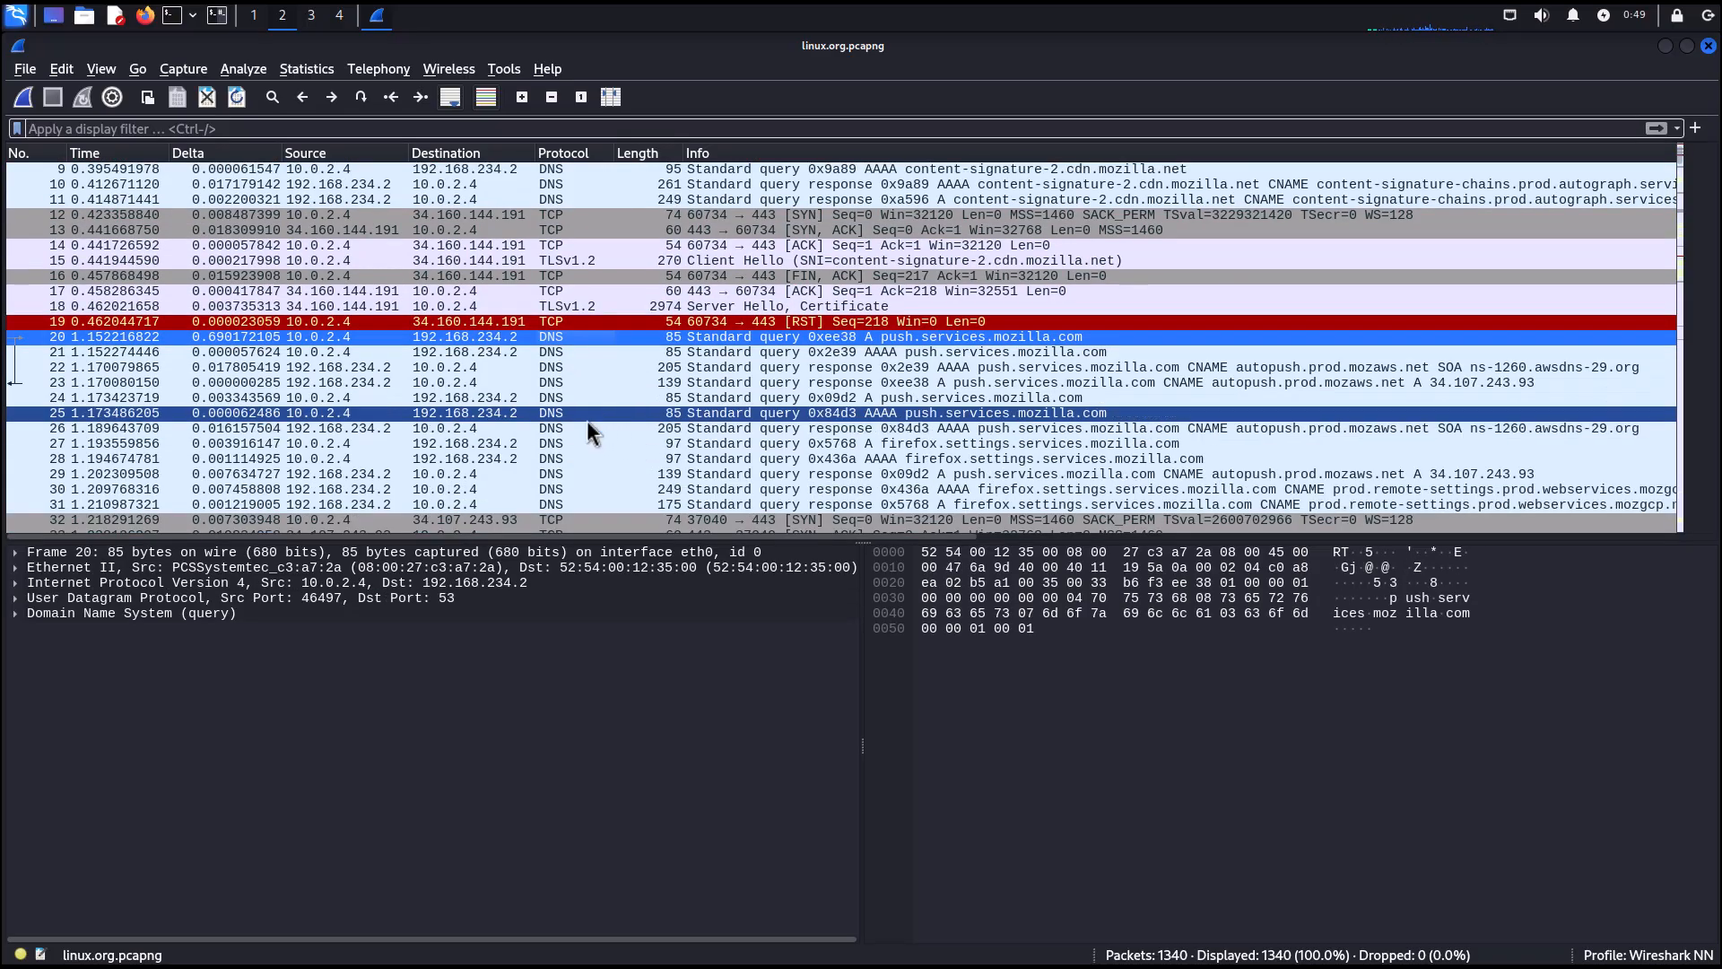
{"action": "right_click", "coordinate": [486, 336]}
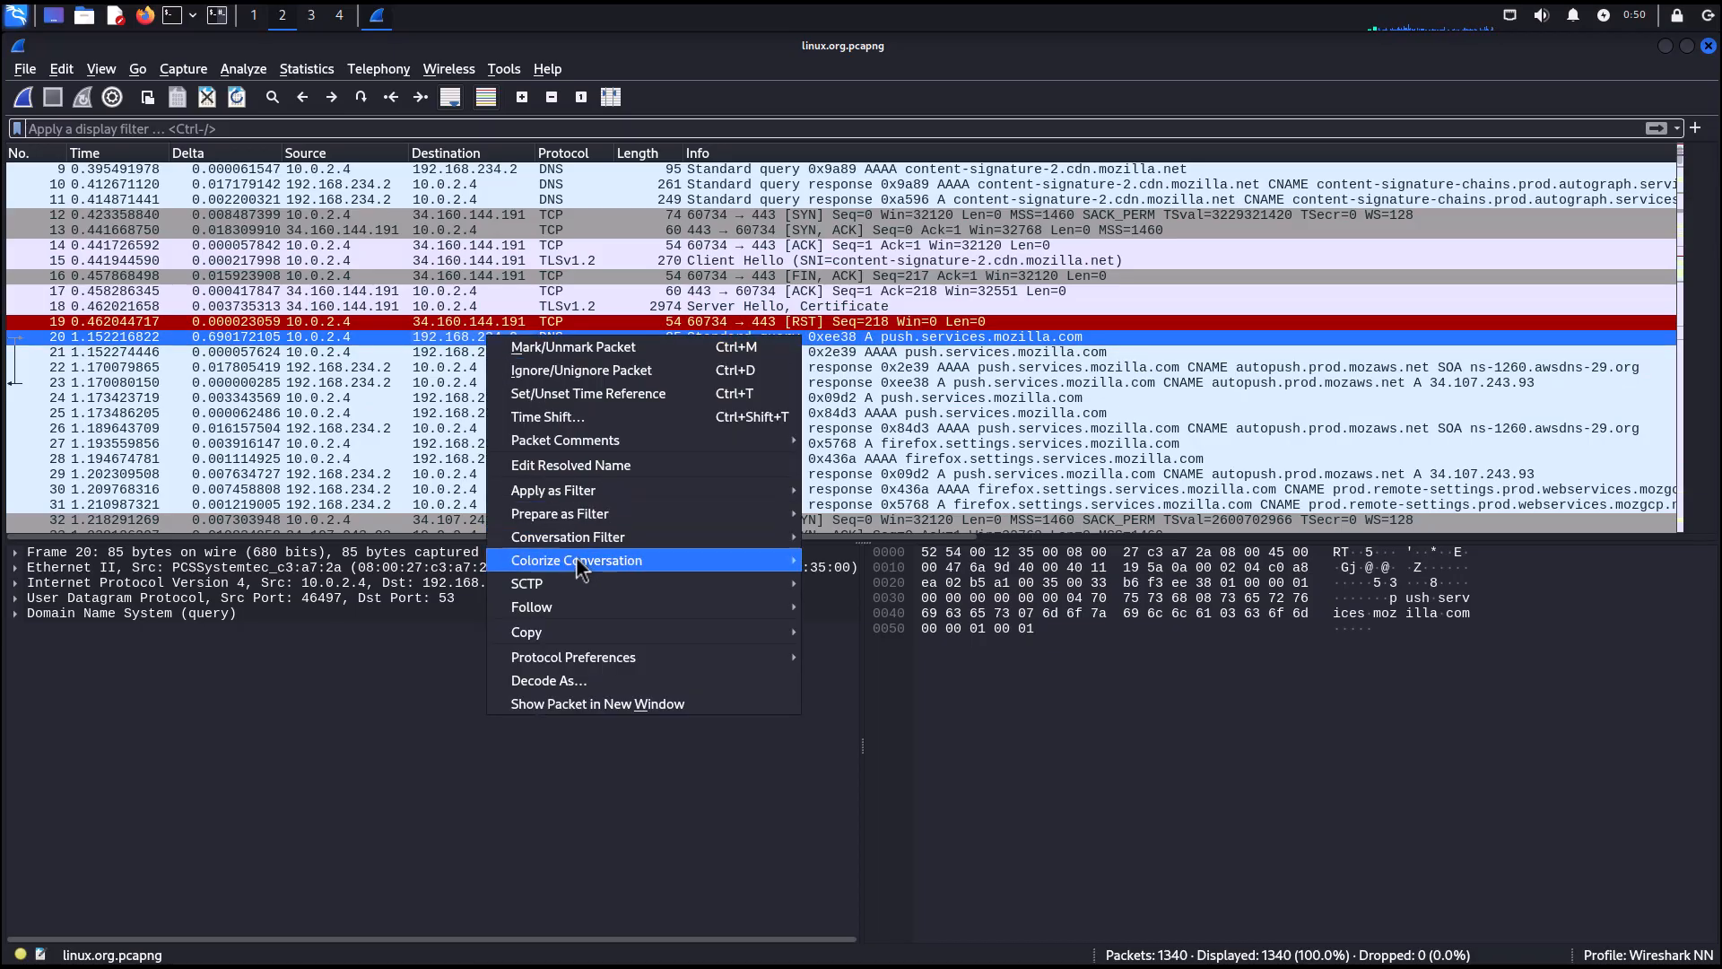
{"action": "mouse_move", "coordinate": [585, 571]}
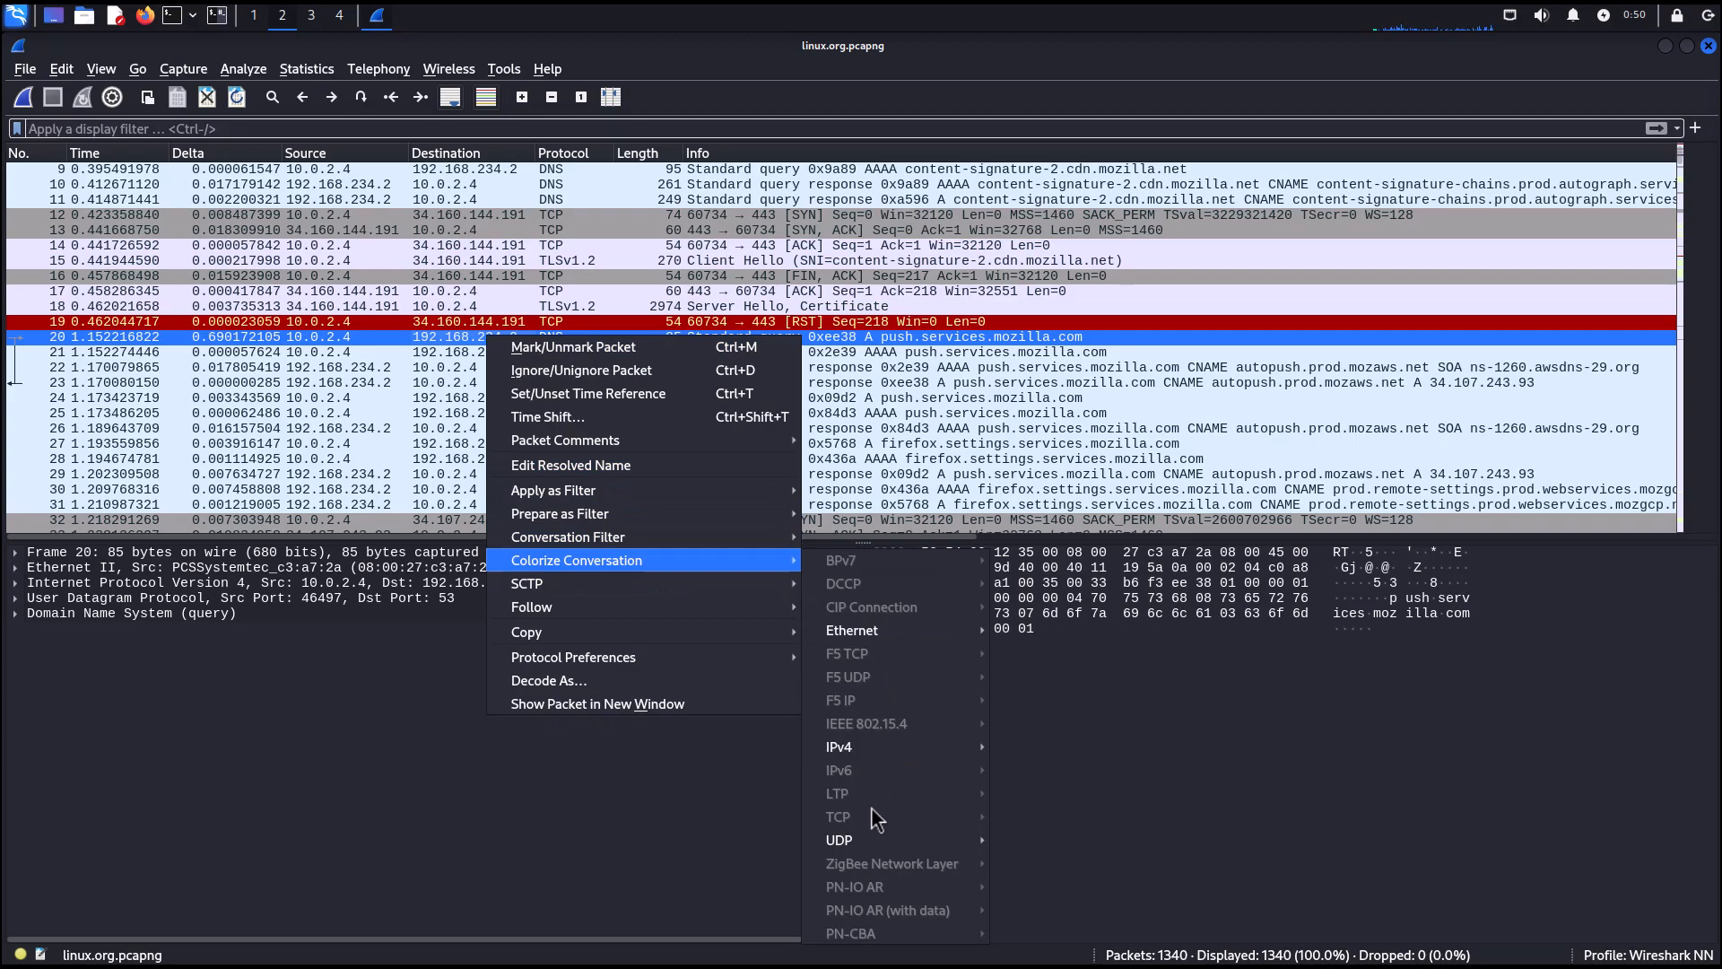
{"action": "mouse_move", "coordinate": [834, 846]}
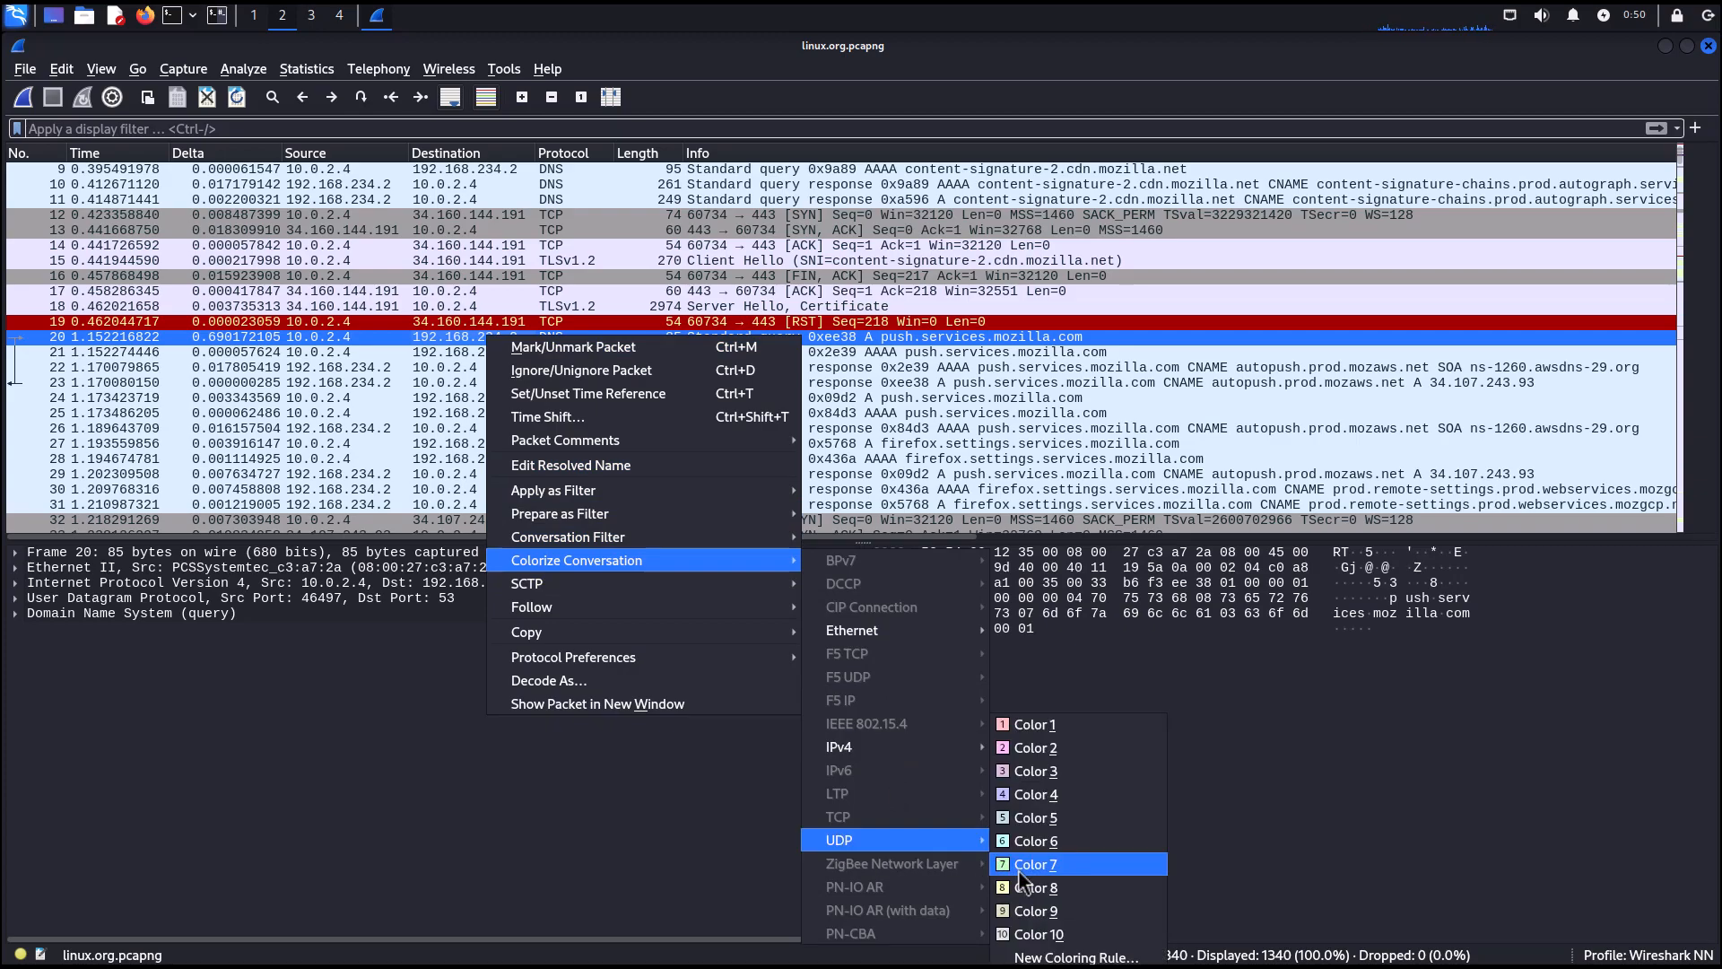
{"action": "left_click", "coordinate": [1019, 869]}
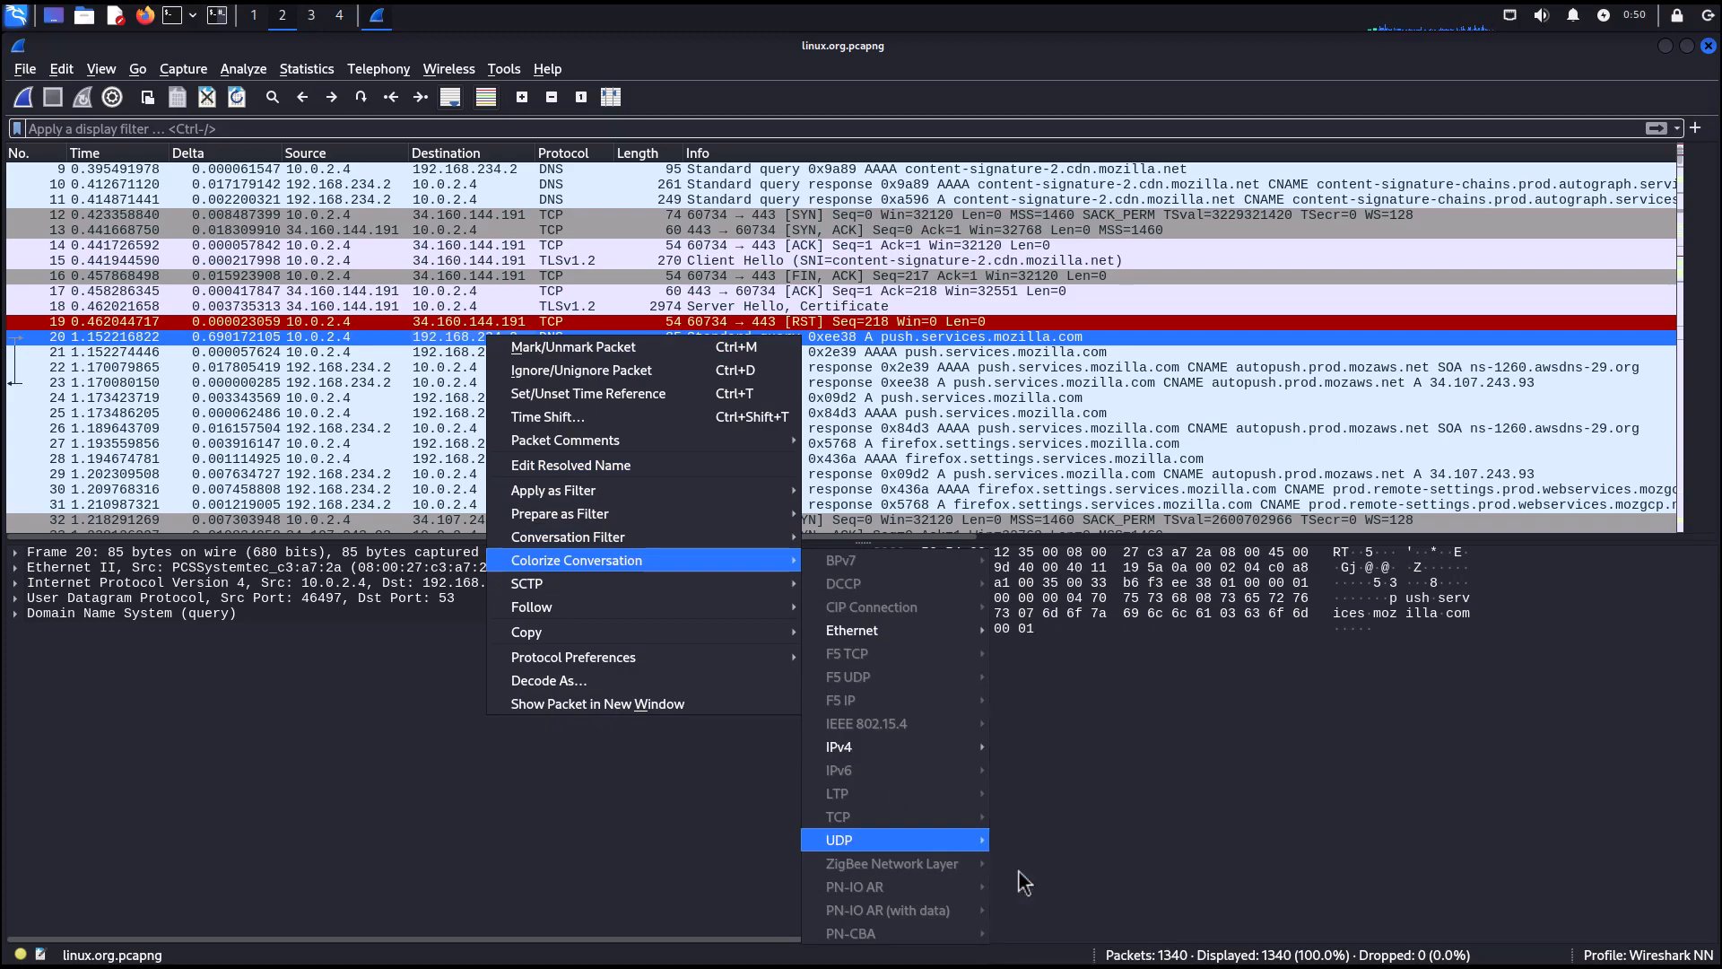
{"action": "left_click", "coordinate": [321, 353]}
{"action": "left_click", "coordinate": [314, 350]}
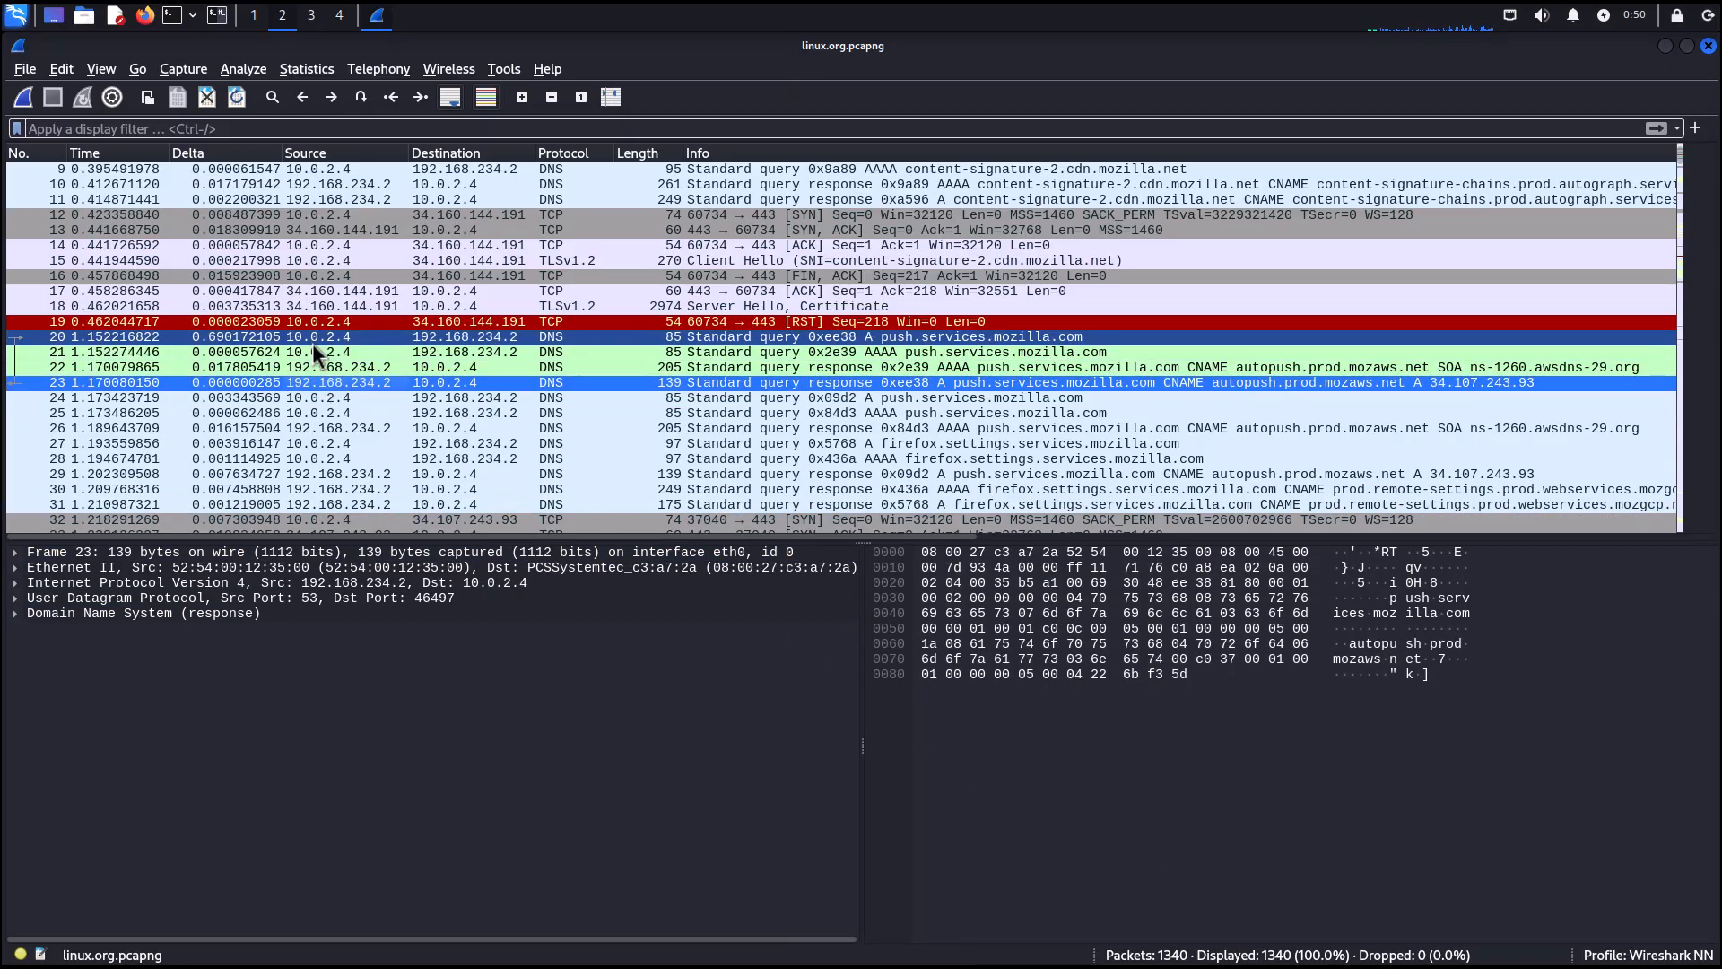
{"action": "left_click", "coordinate": [343, 382]}
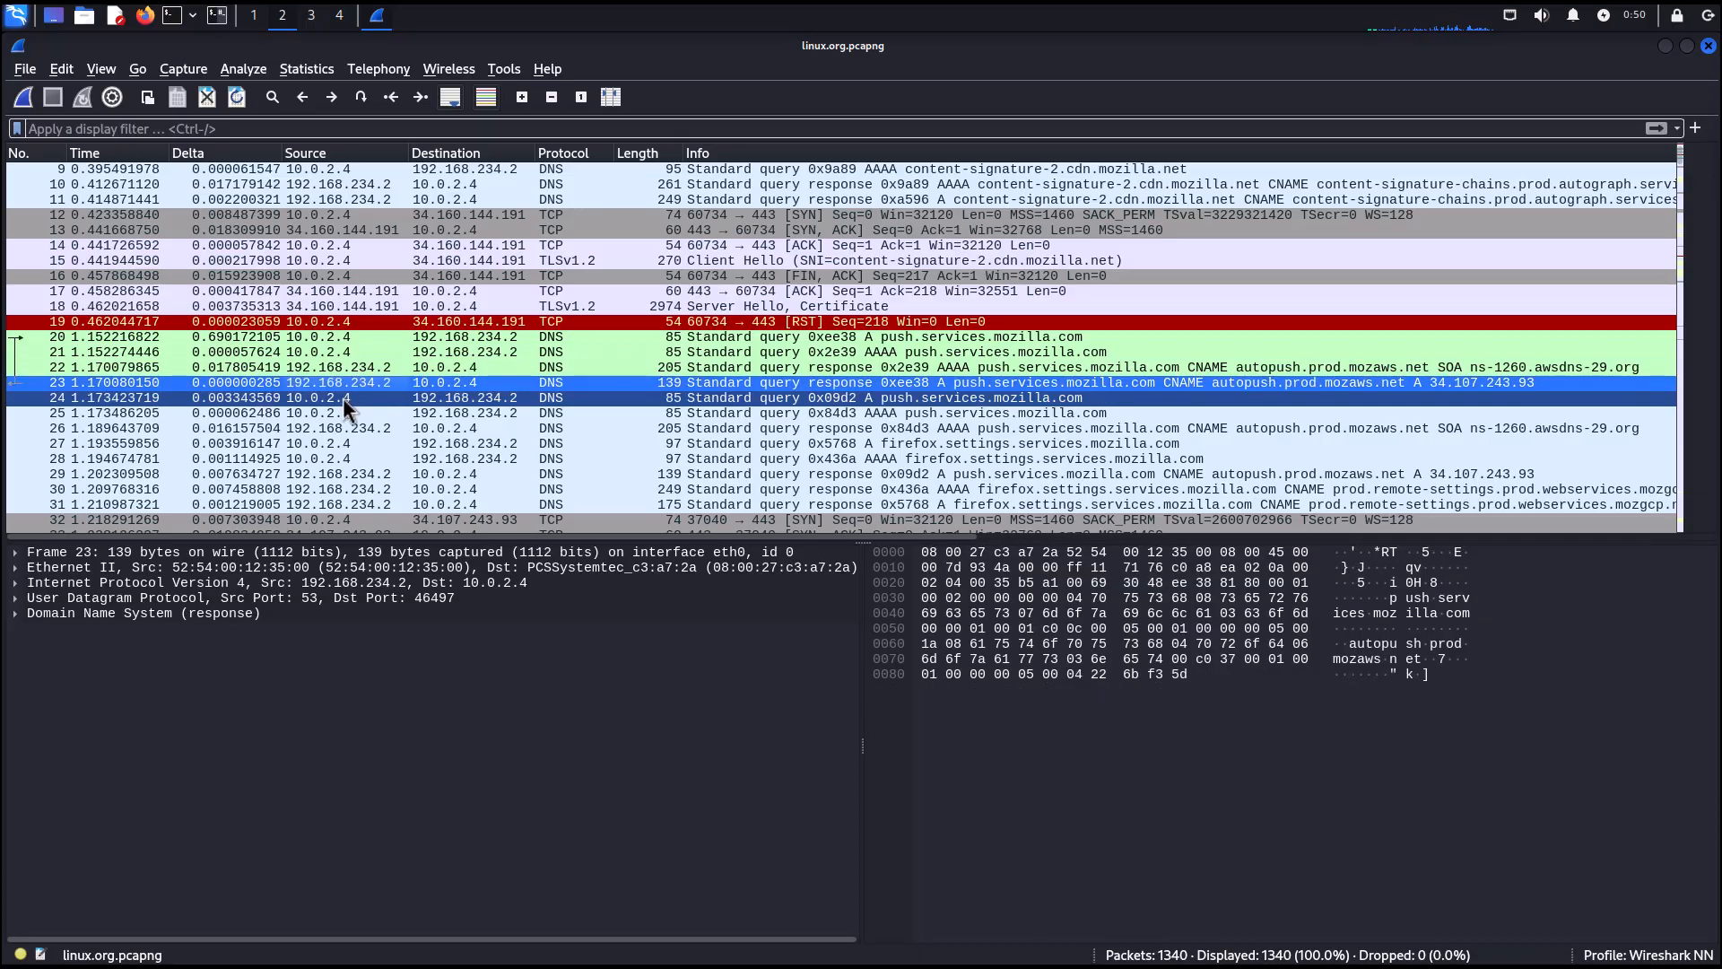
Colorize the TCP conversation of Client Hello packet 15 with Color 4.
{"action": "left_click", "coordinate": [464, 260]}
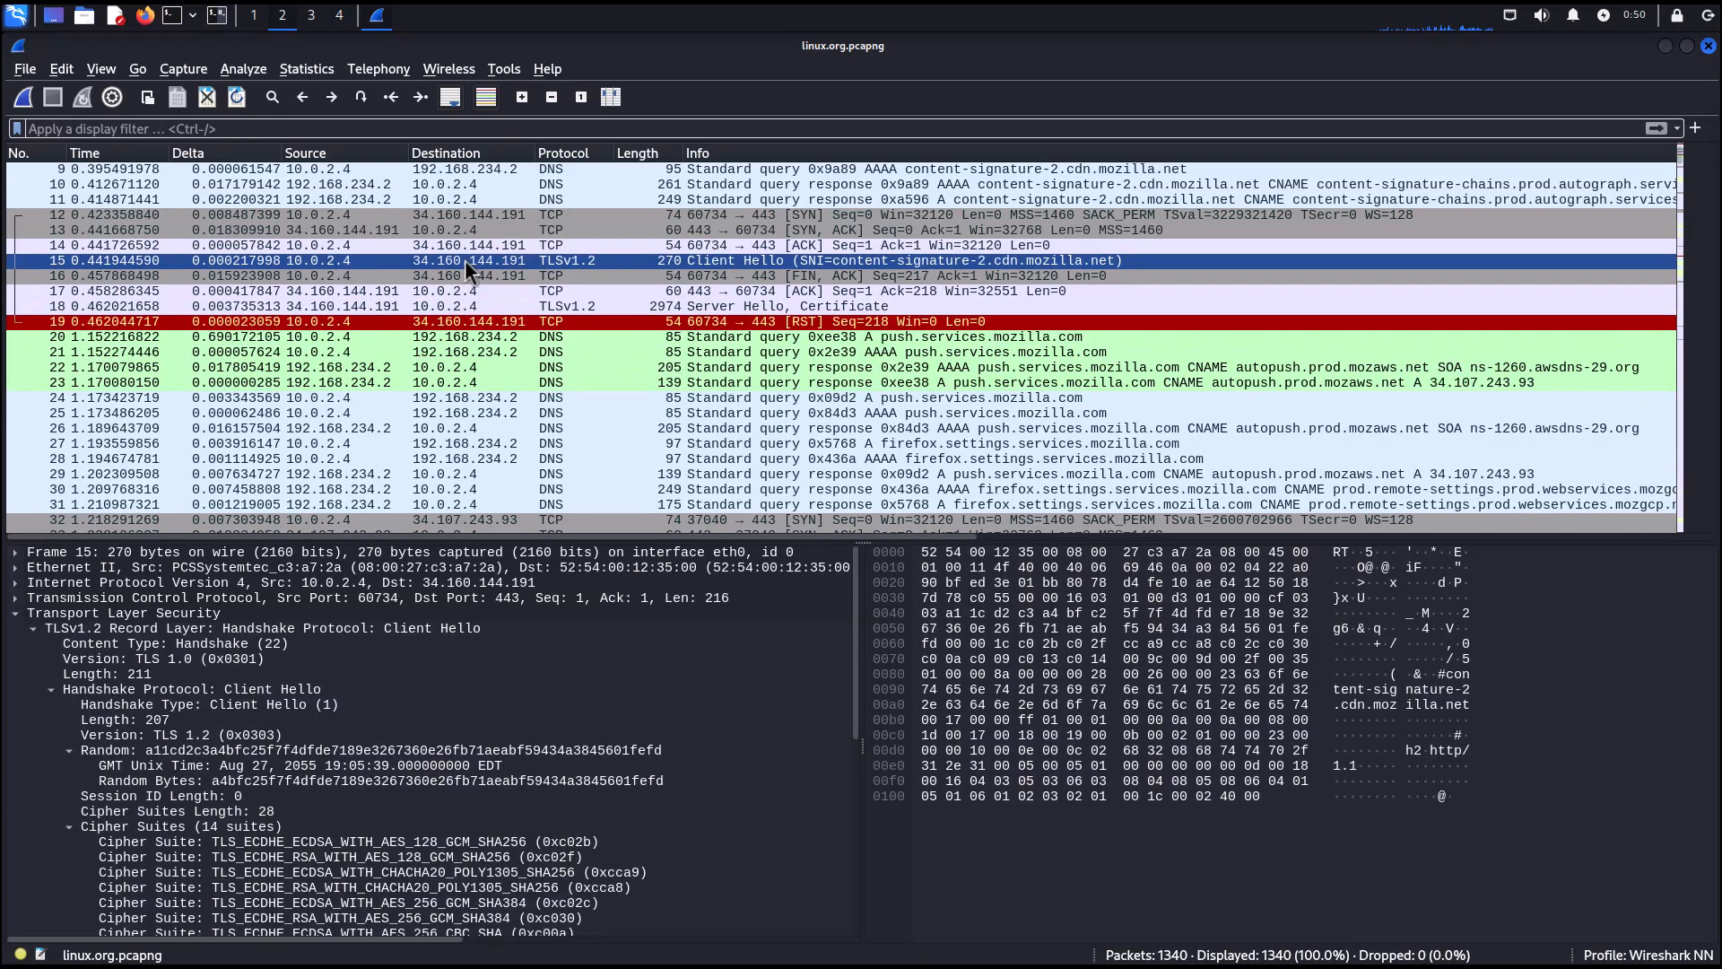
{"action": "right_click", "coordinate": [464, 260]}
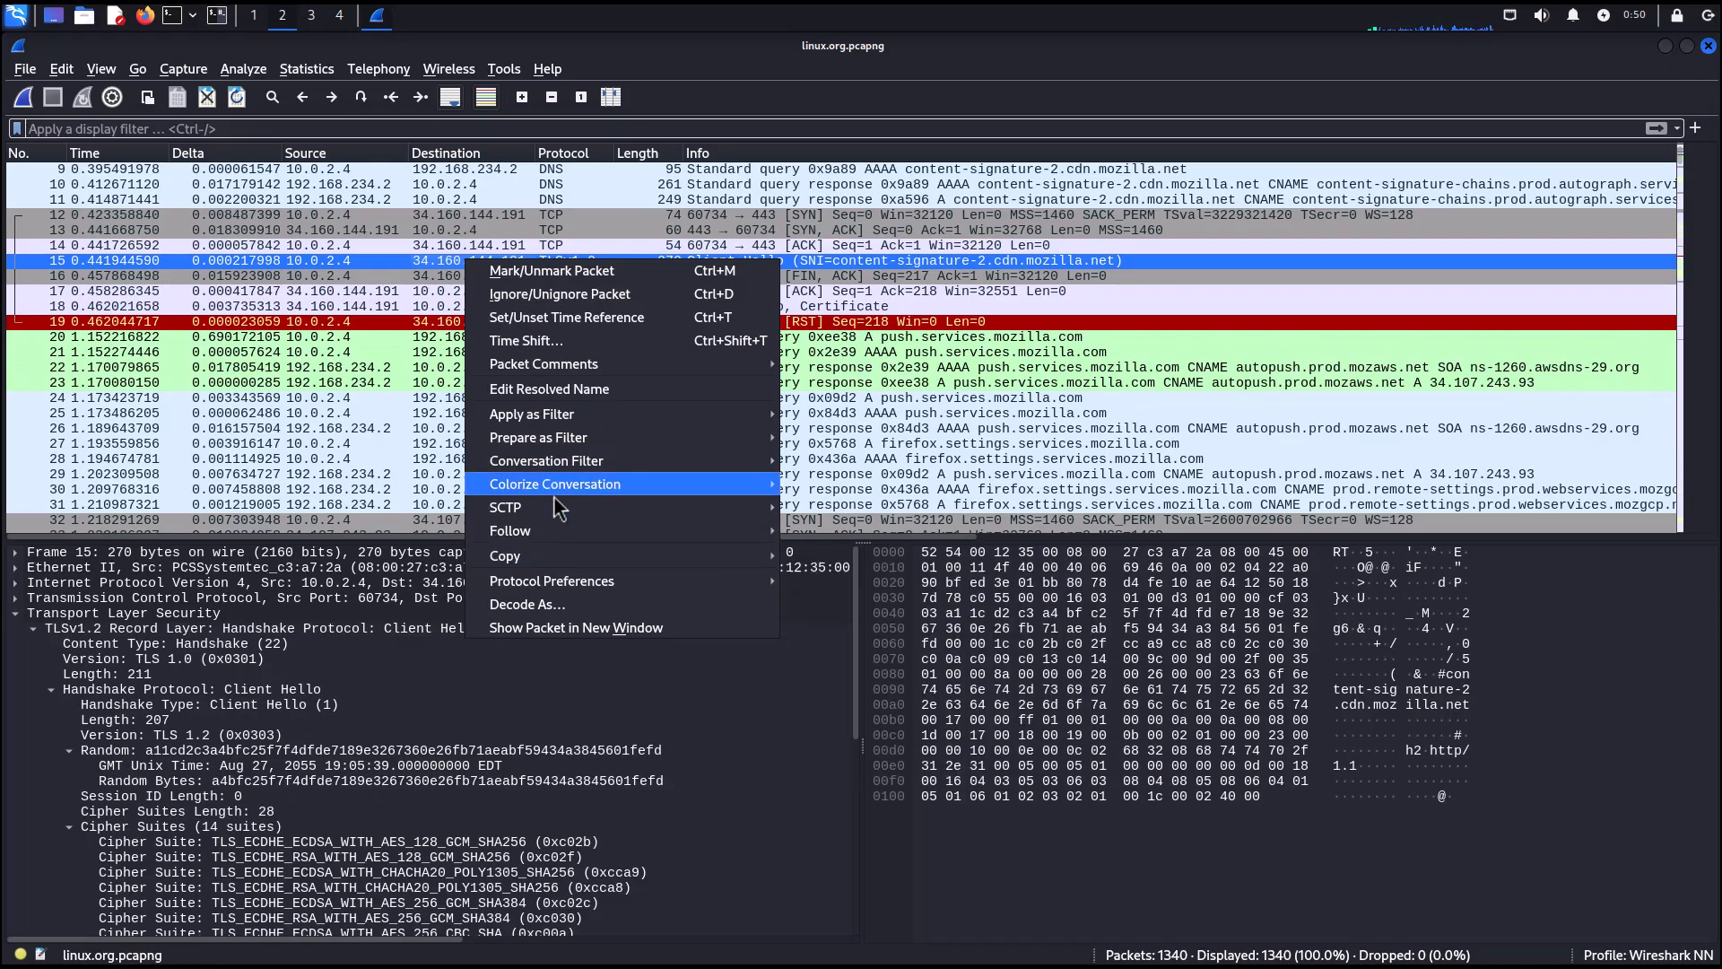
{"action": "mouse_move", "coordinate": [570, 485]}
{"action": "mouse_move", "coordinate": [847, 743]}
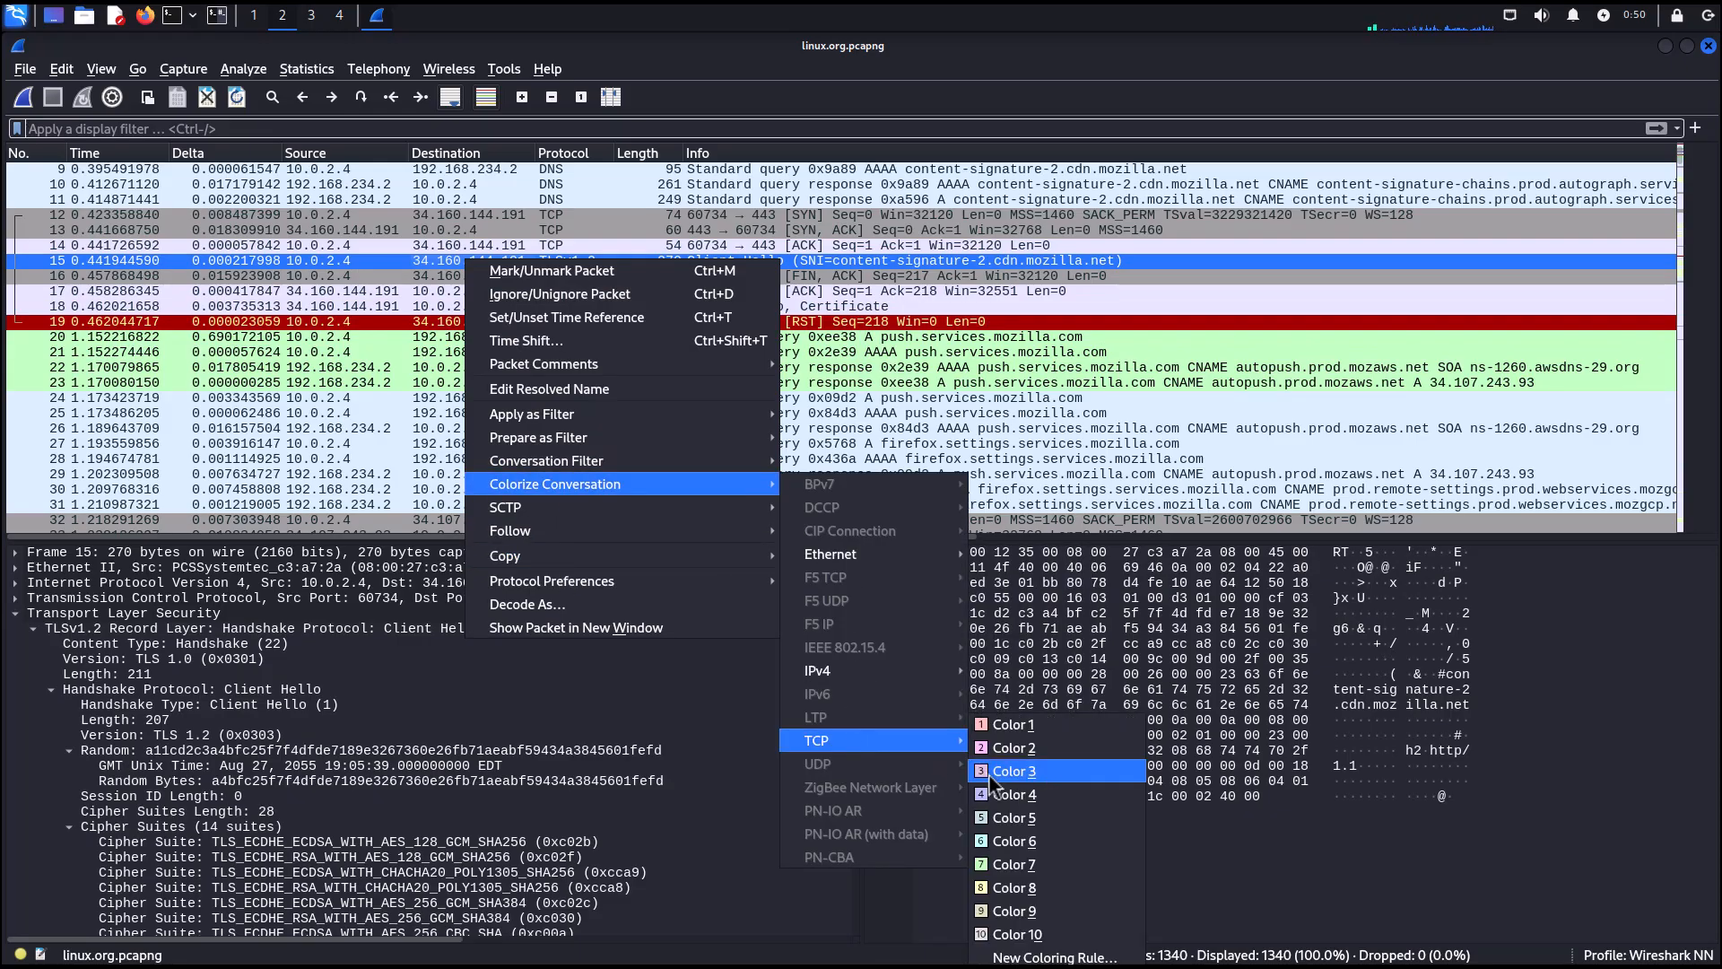
{"action": "left_click", "coordinate": [1013, 794]}
Browse the packet list to compare the colorized conversations.
{"action": "left_click", "coordinate": [475, 429]}
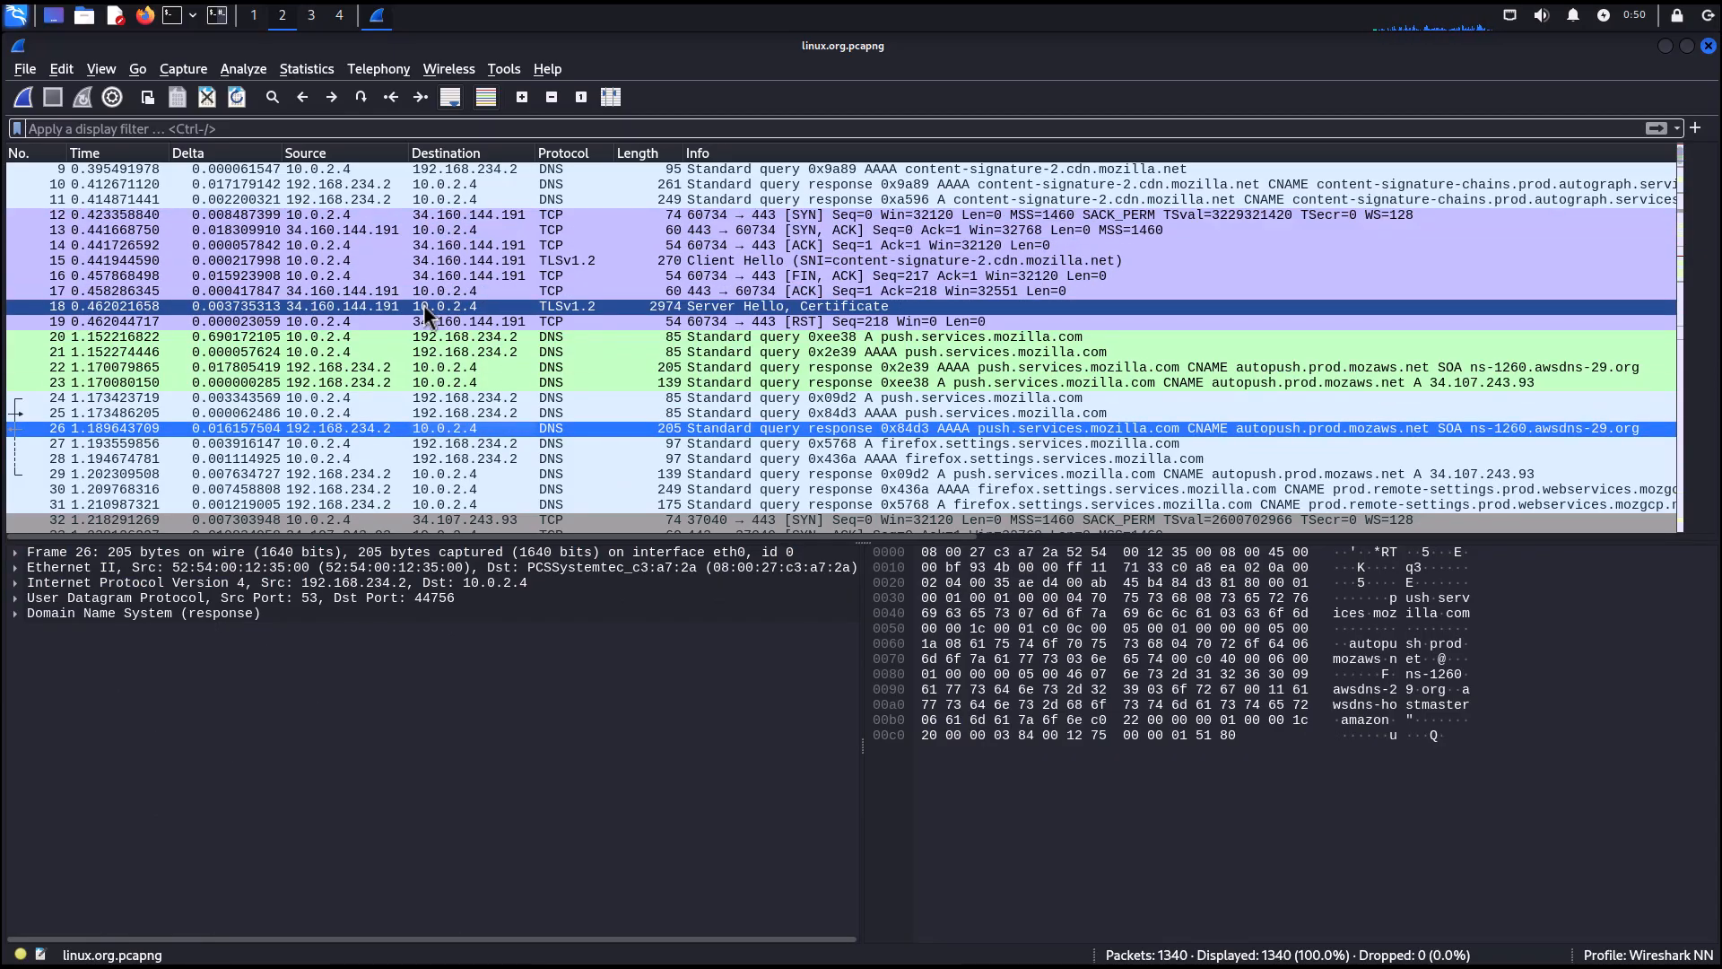
{"action": "scroll", "coordinate": [423, 304], "scroll_direction": "up", "scroll_amount": 3}
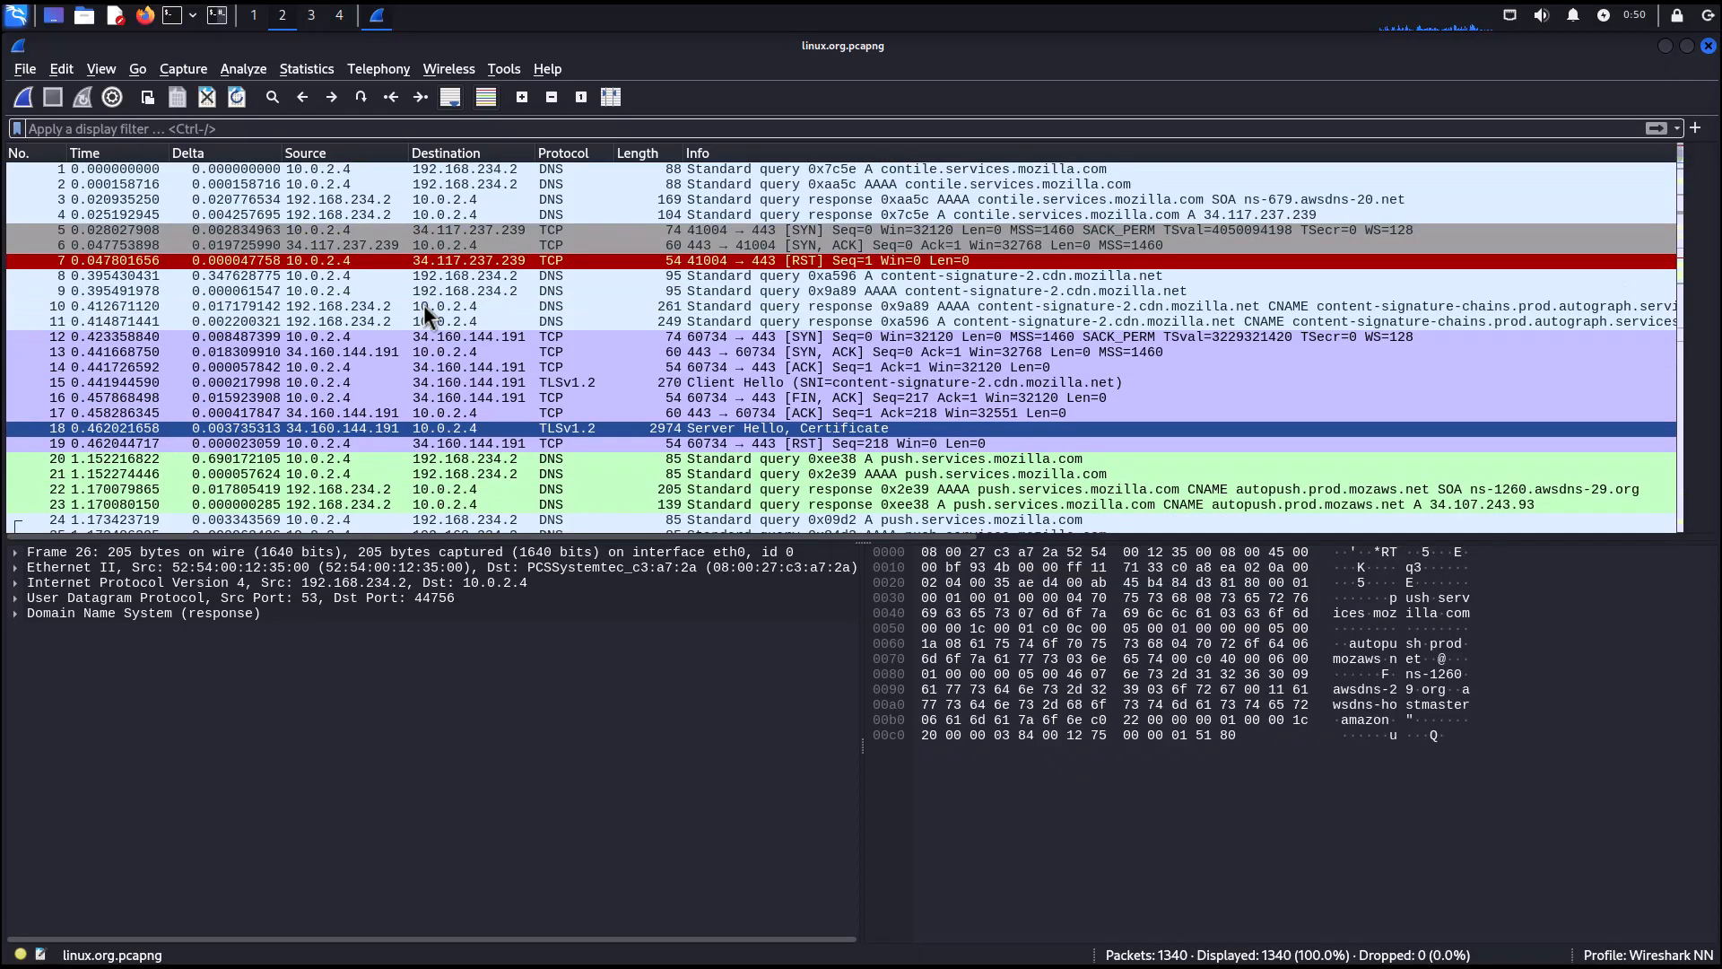
{"action": "scroll", "coordinate": [396, 327], "scroll_direction": "down", "scroll_amount": 2}
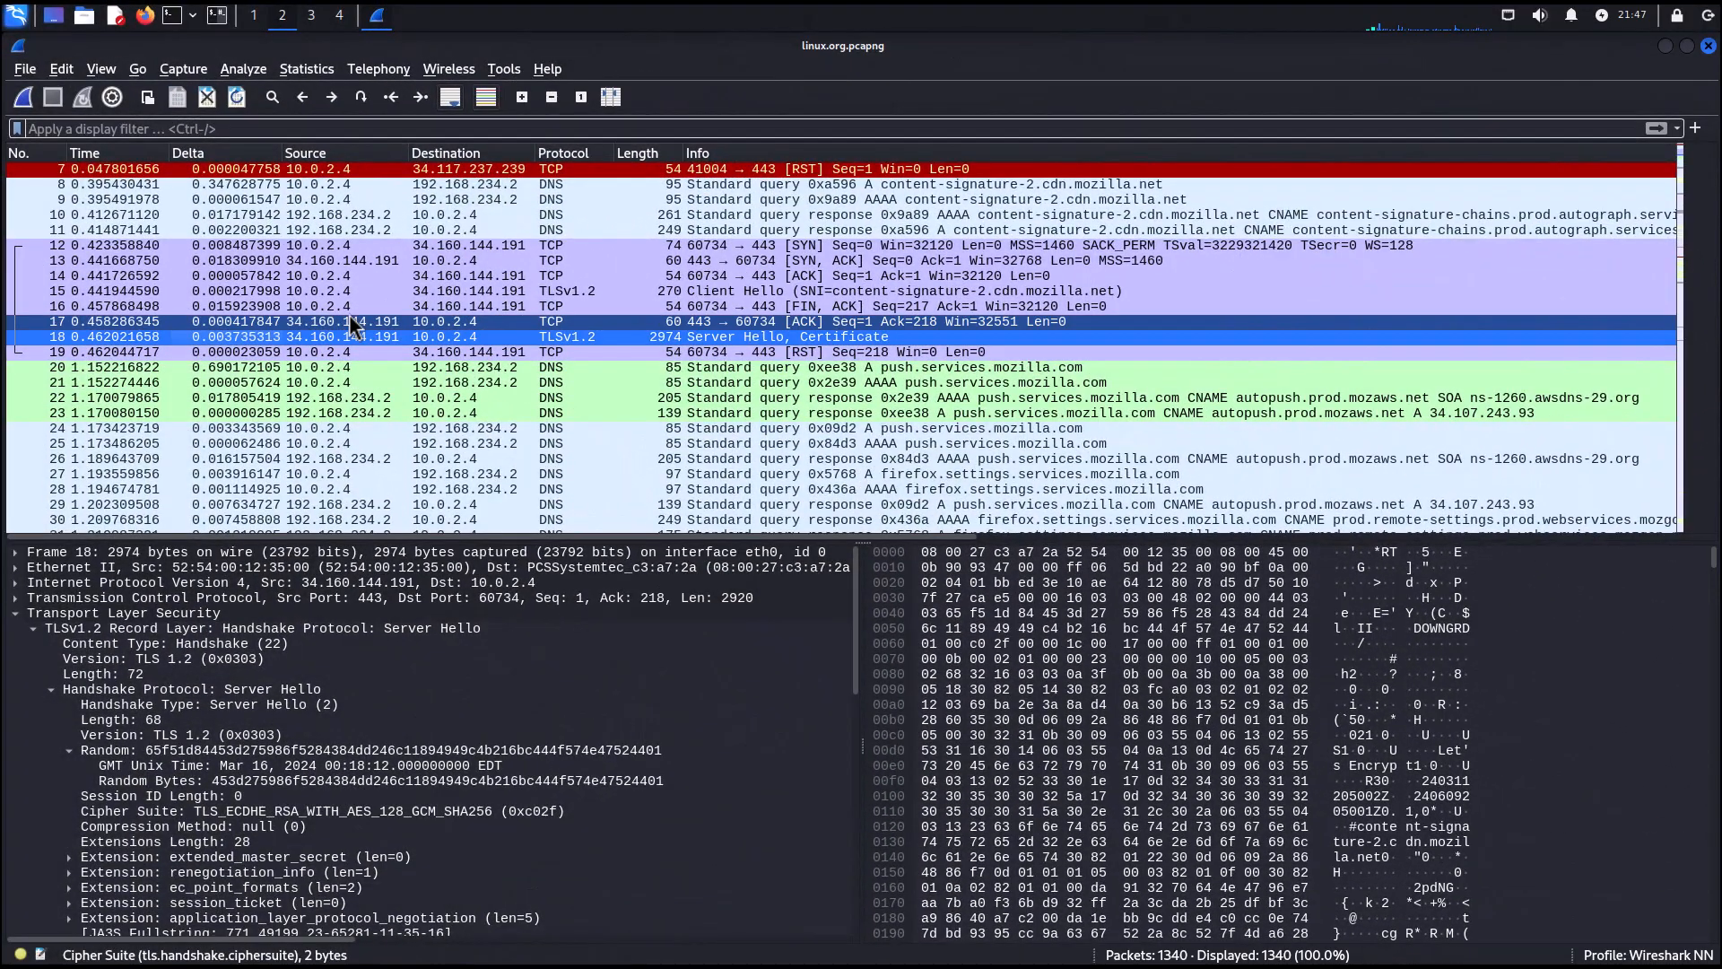
{"action": "left_click", "coordinate": [355, 262]}
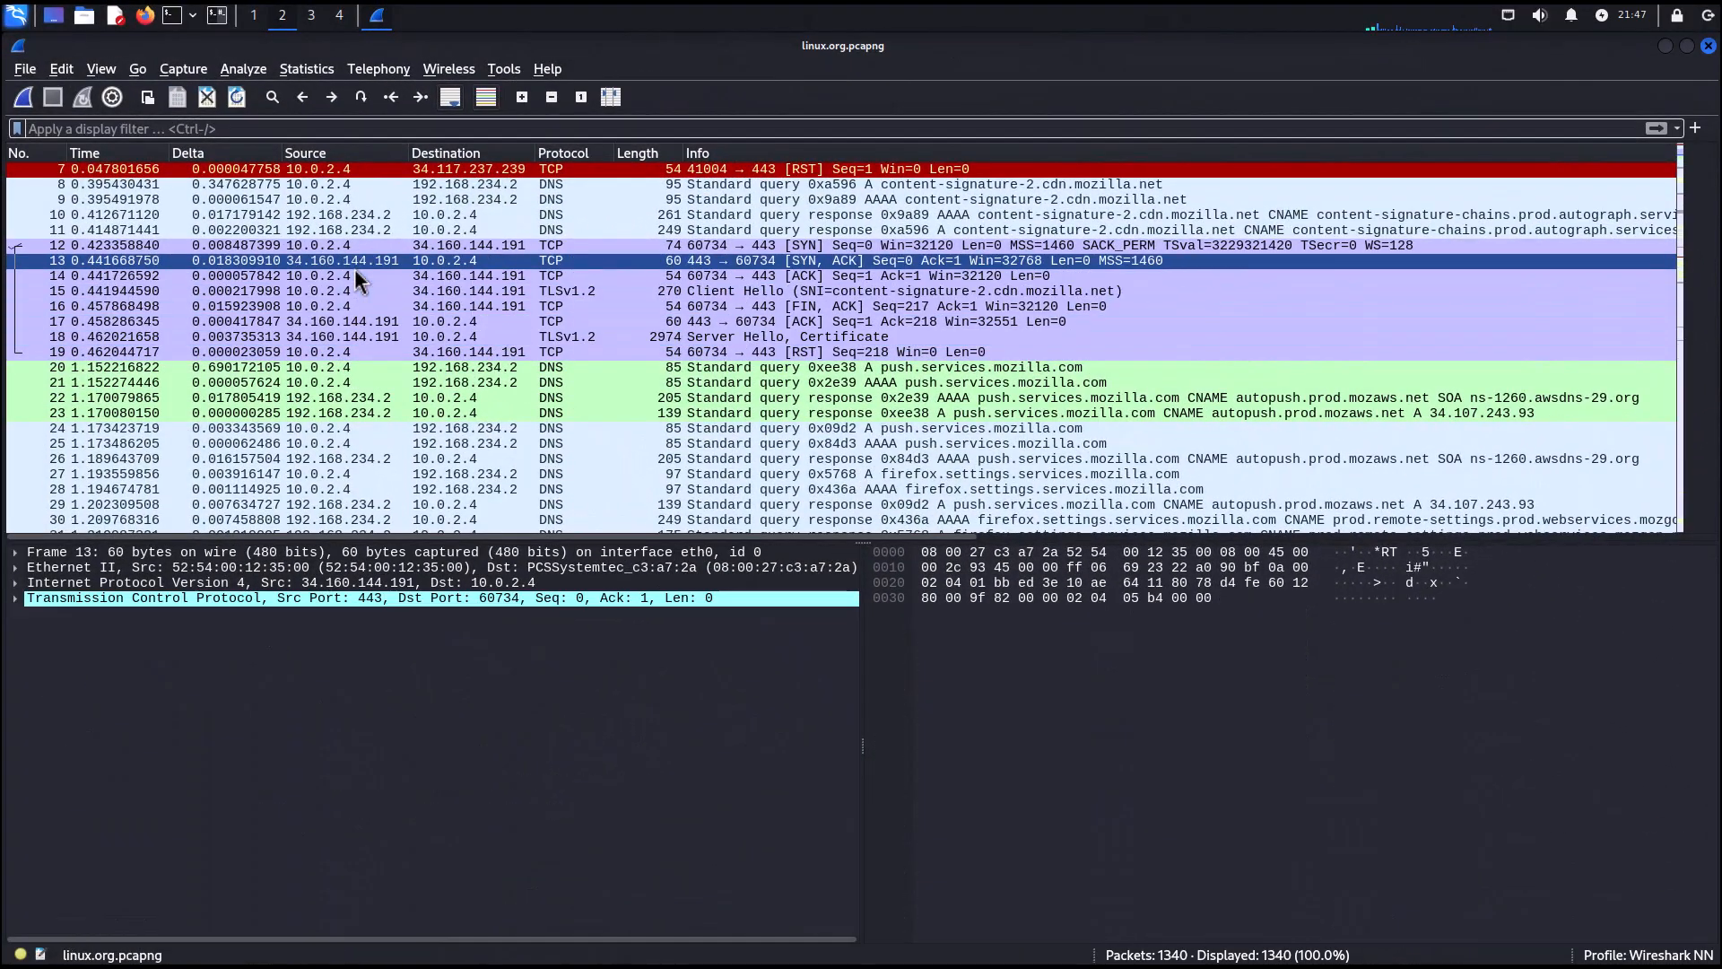
{"action": "left_click", "coordinate": [365, 249]}
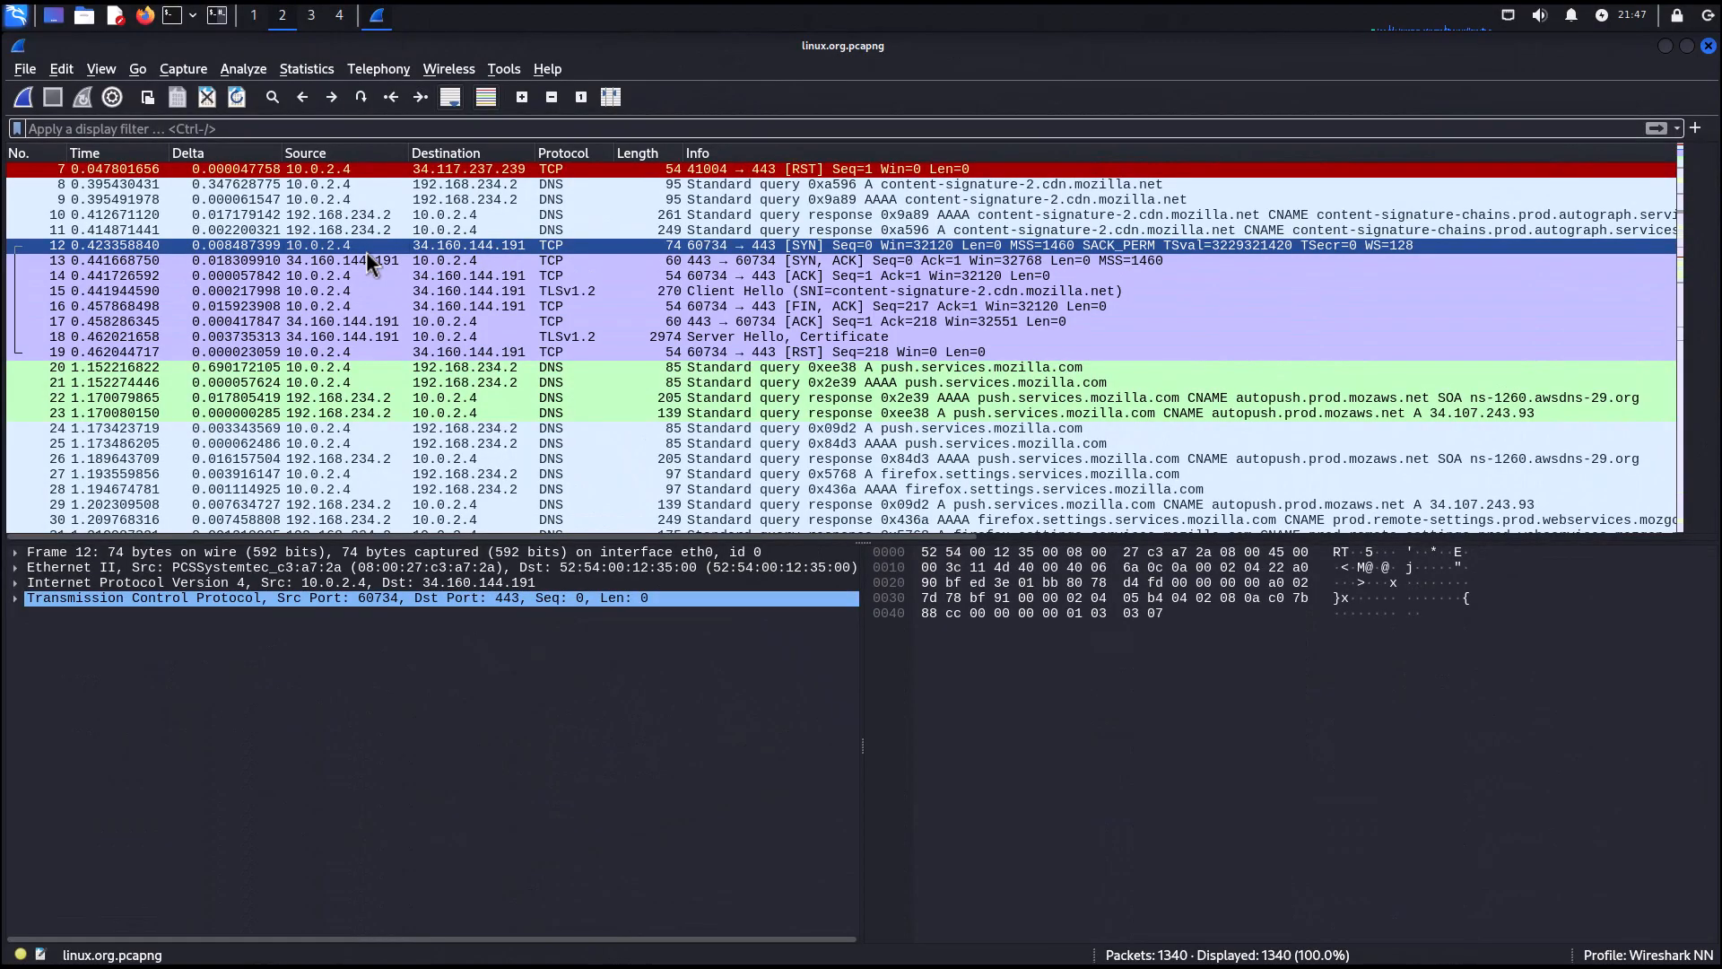
{"action": "right_click", "coordinate": [366, 251]}
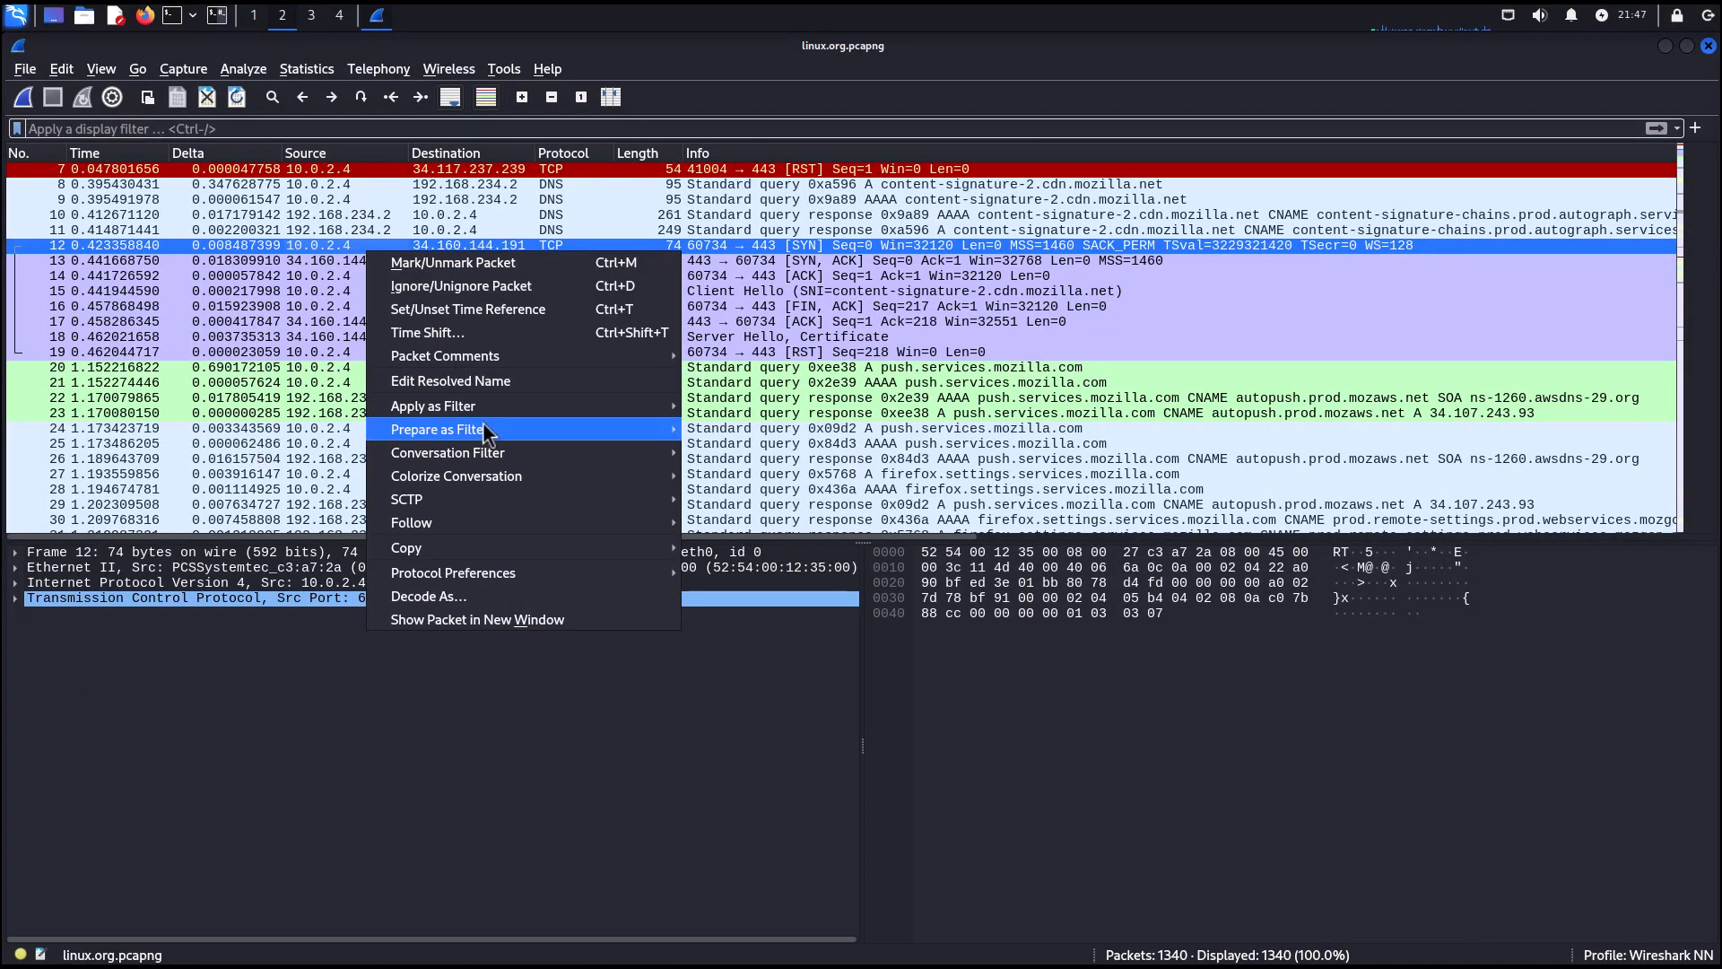
{"action": "left_click", "coordinate": [282, 305]}
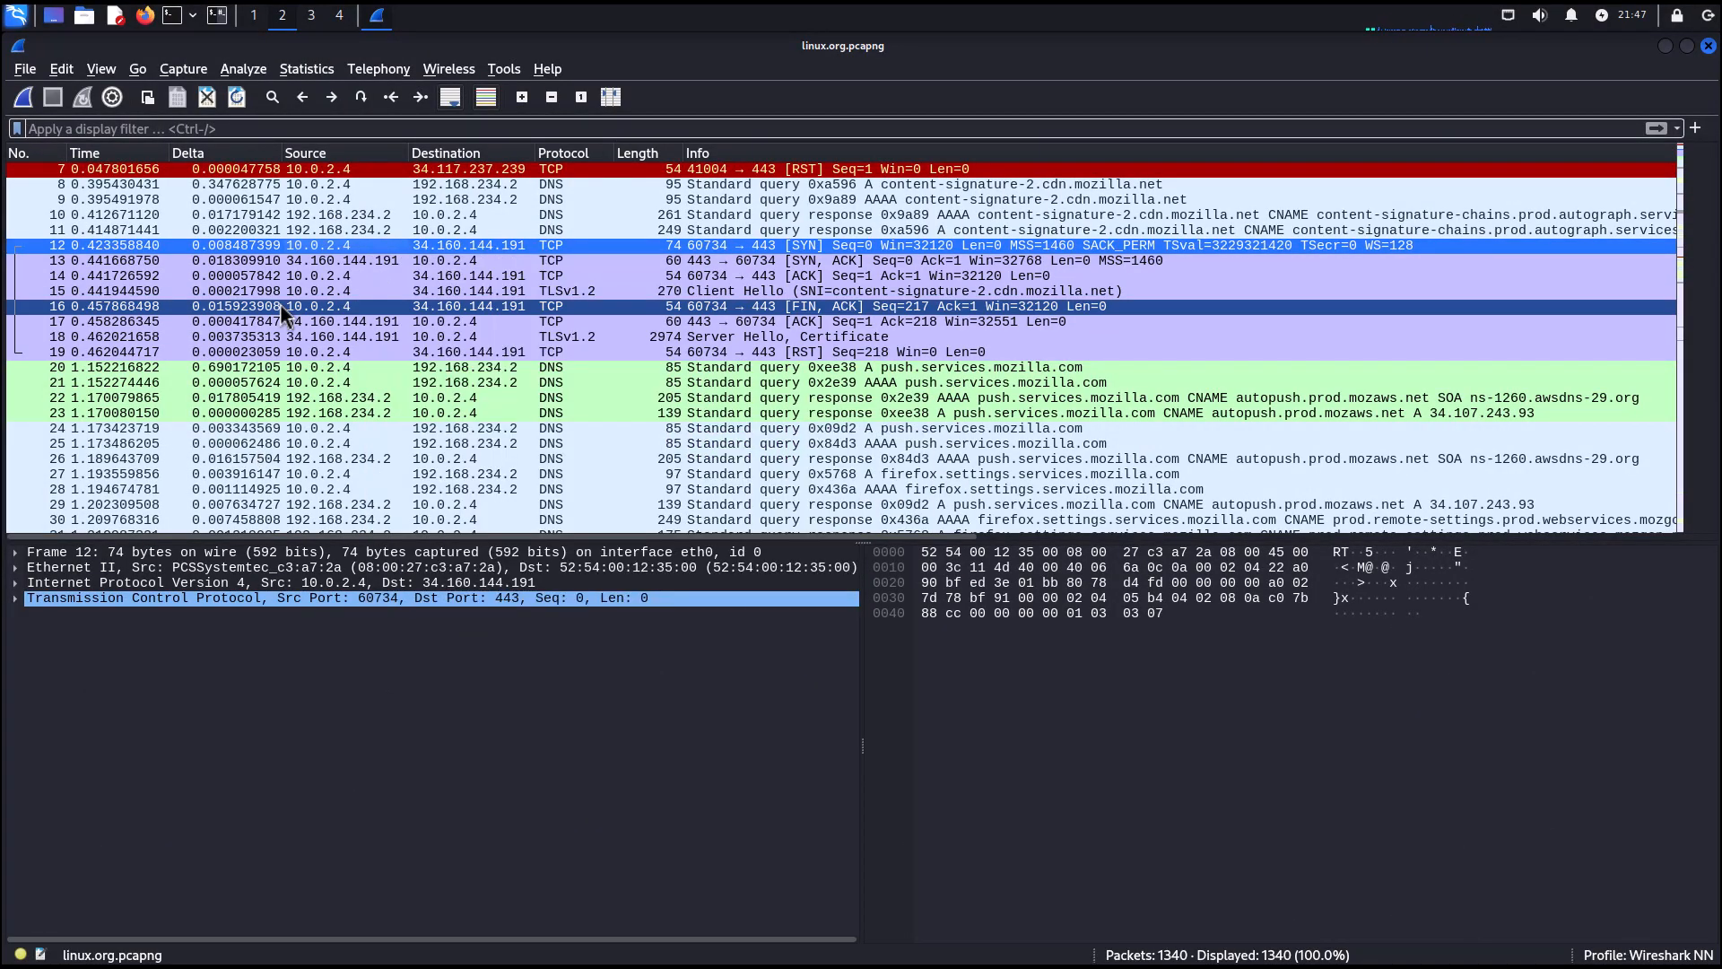
{"action": "left_click", "coordinate": [367, 261]}
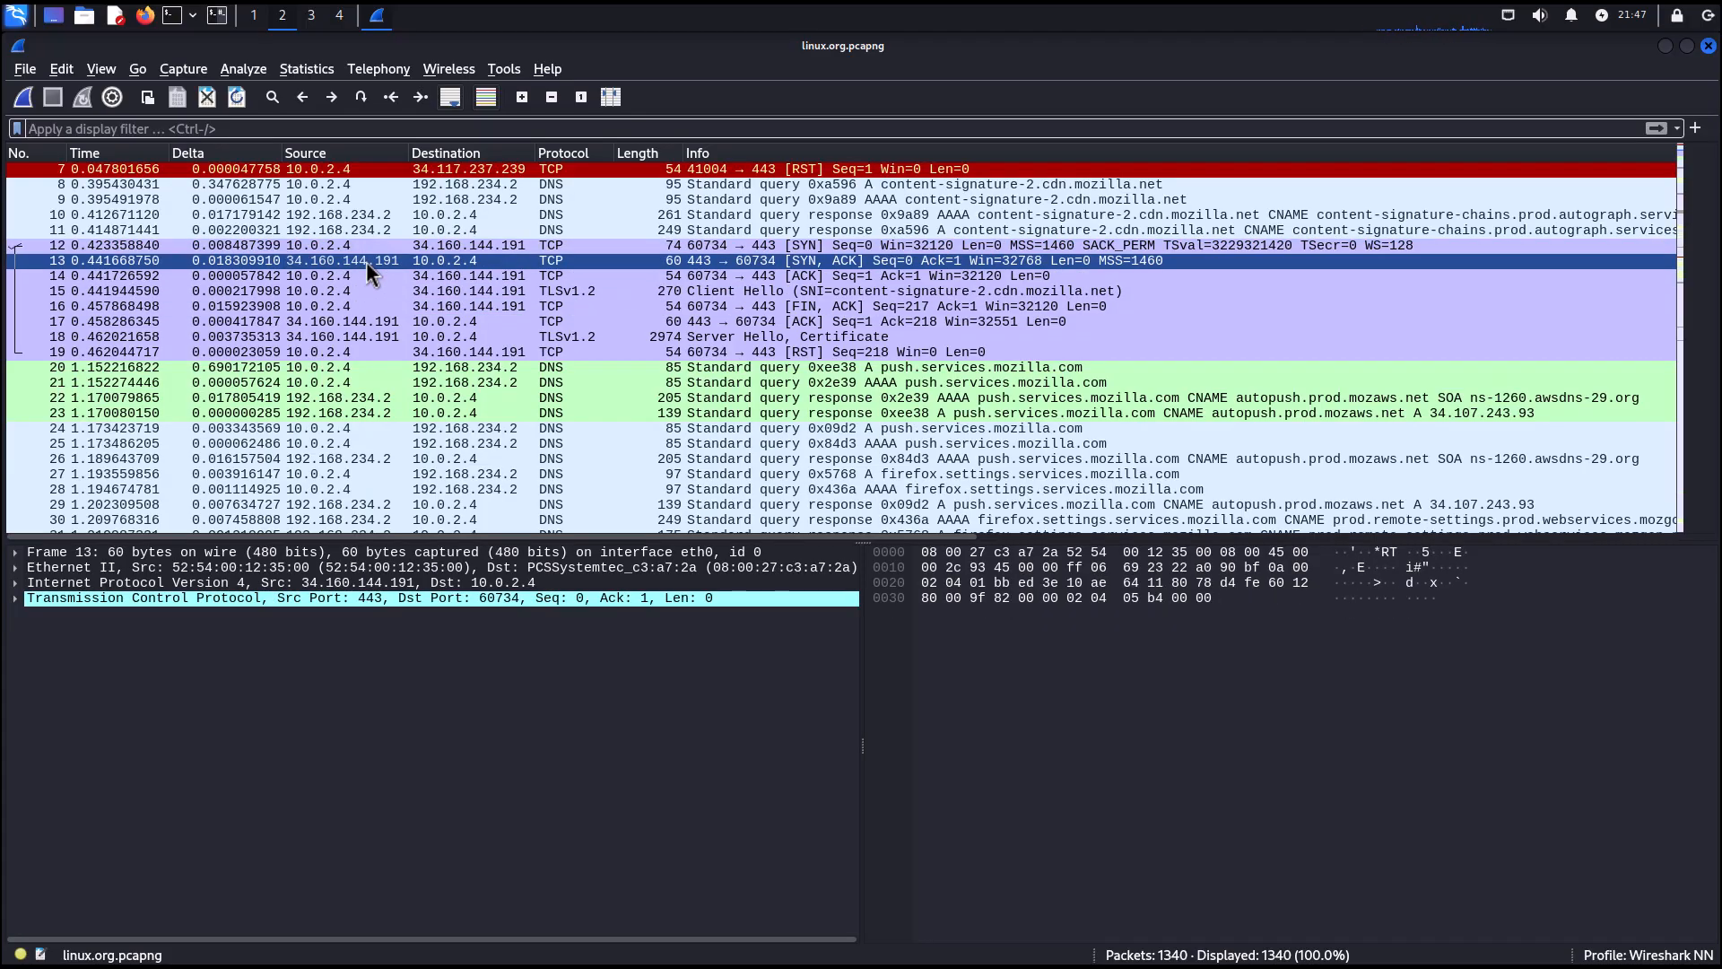
{"action": "left_click", "coordinate": [309, 70]}
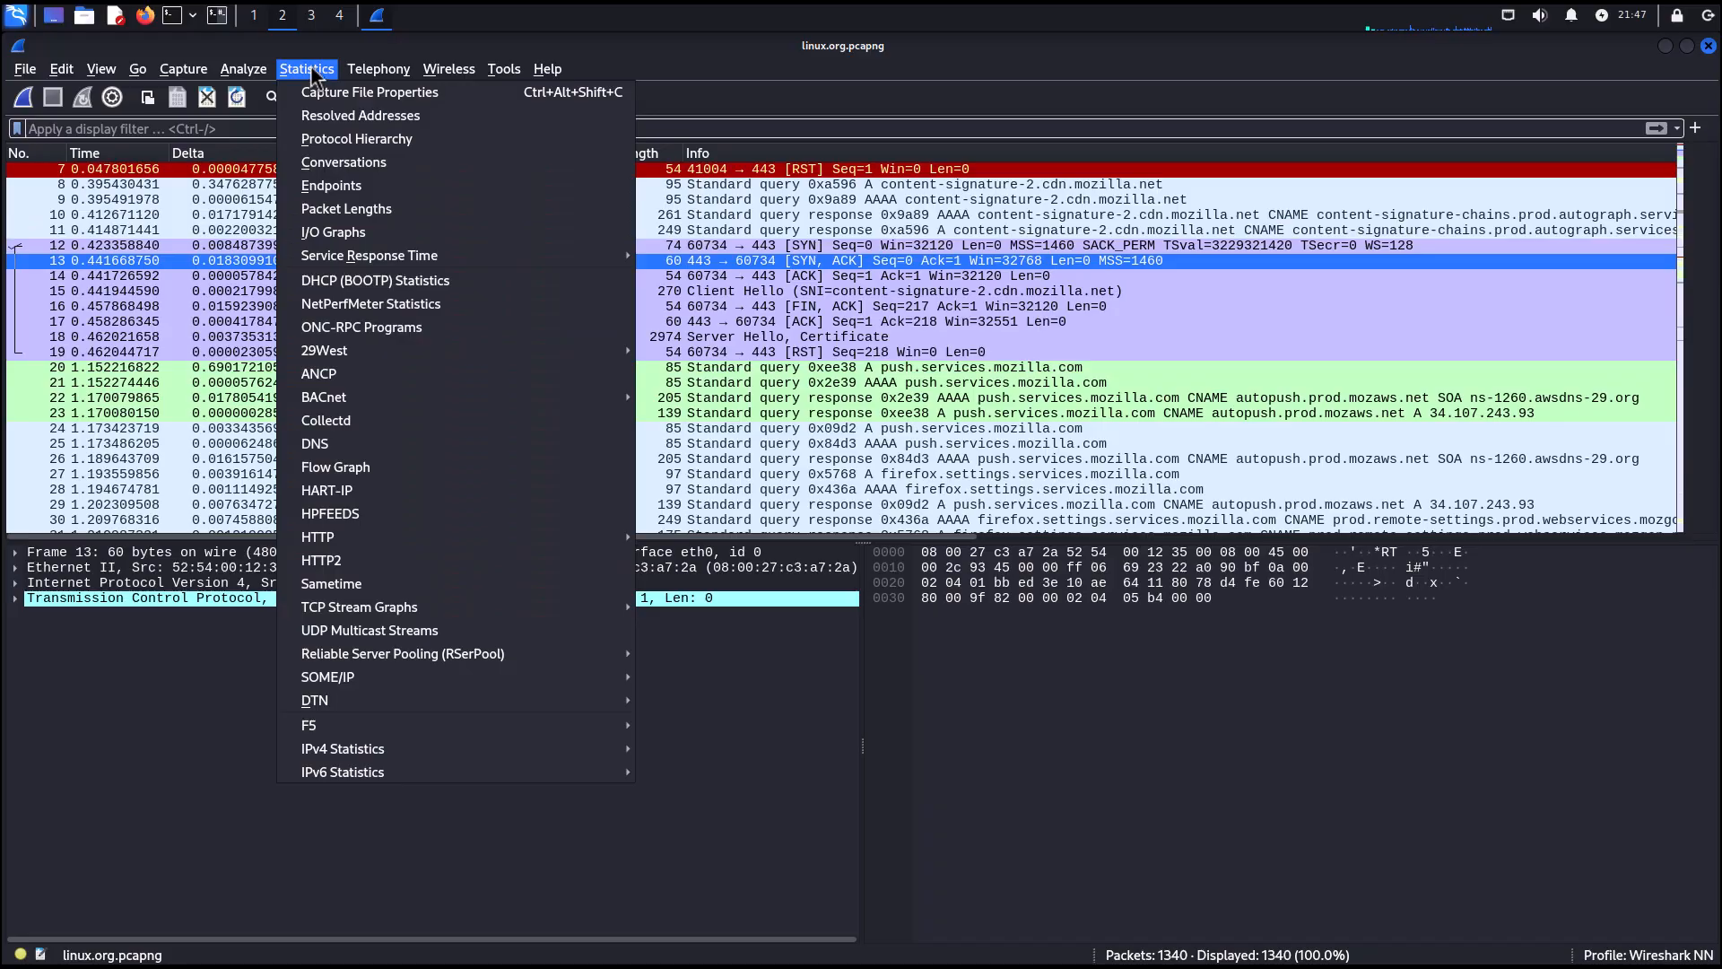
{"action": "left_click", "coordinate": [230, 222]}
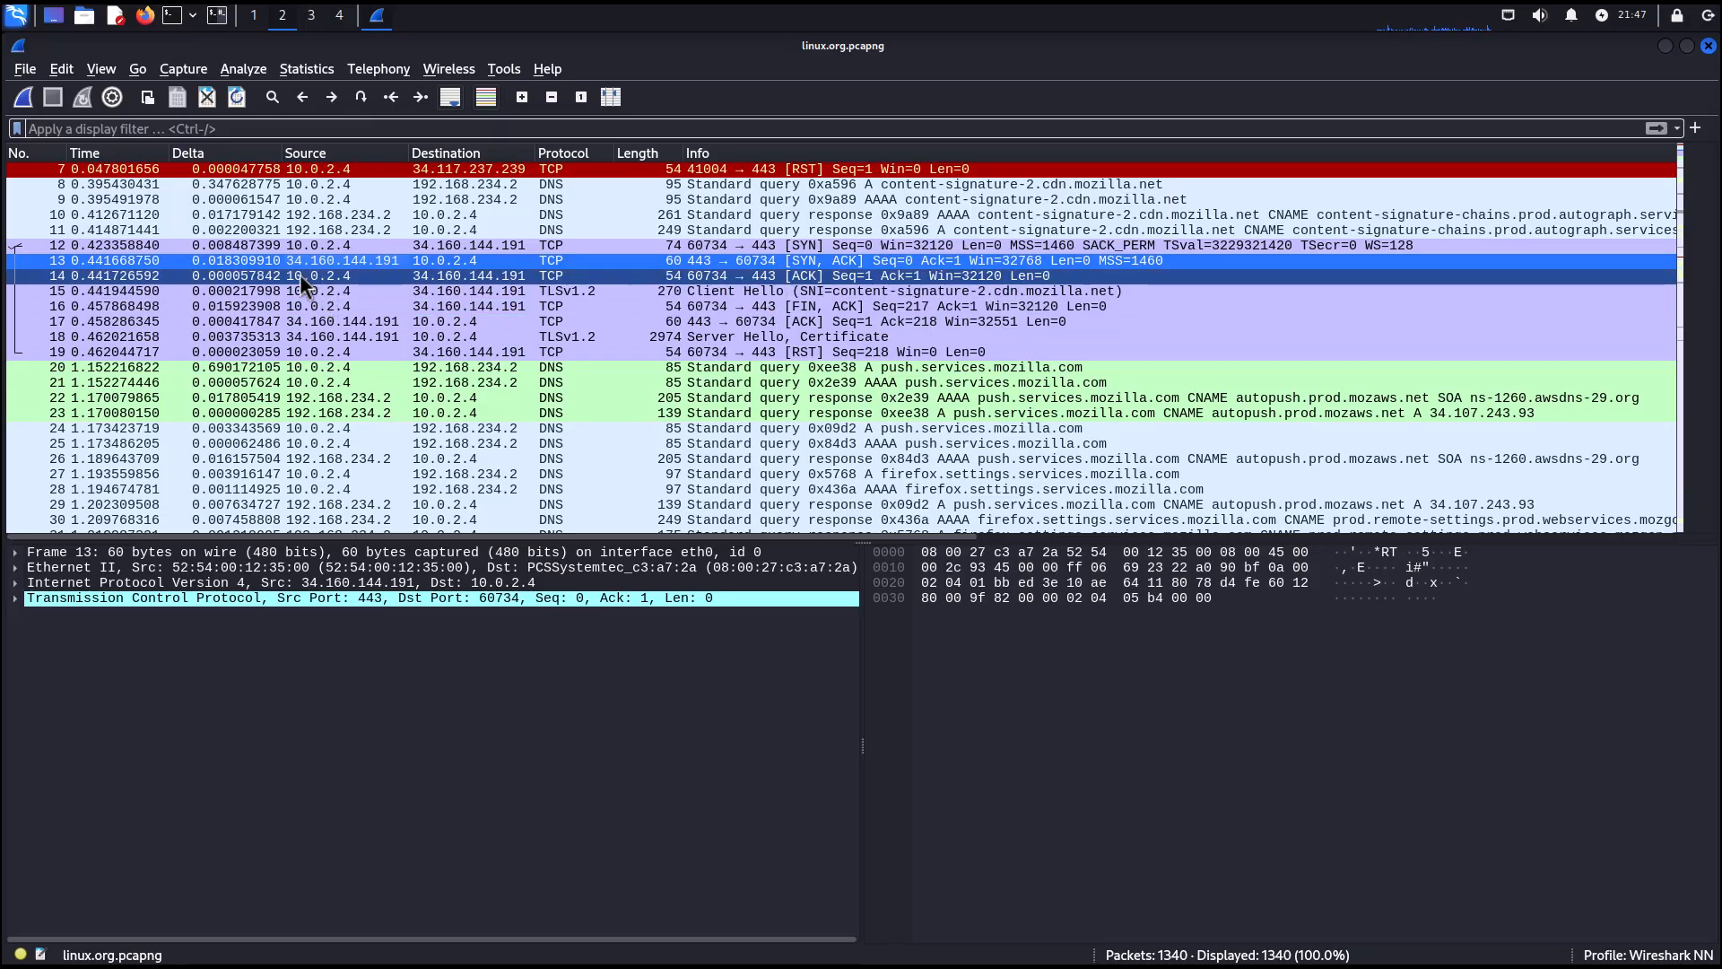
Start a new live packet capture on eth0.
{"action": "left_click", "coordinate": [24, 98]}
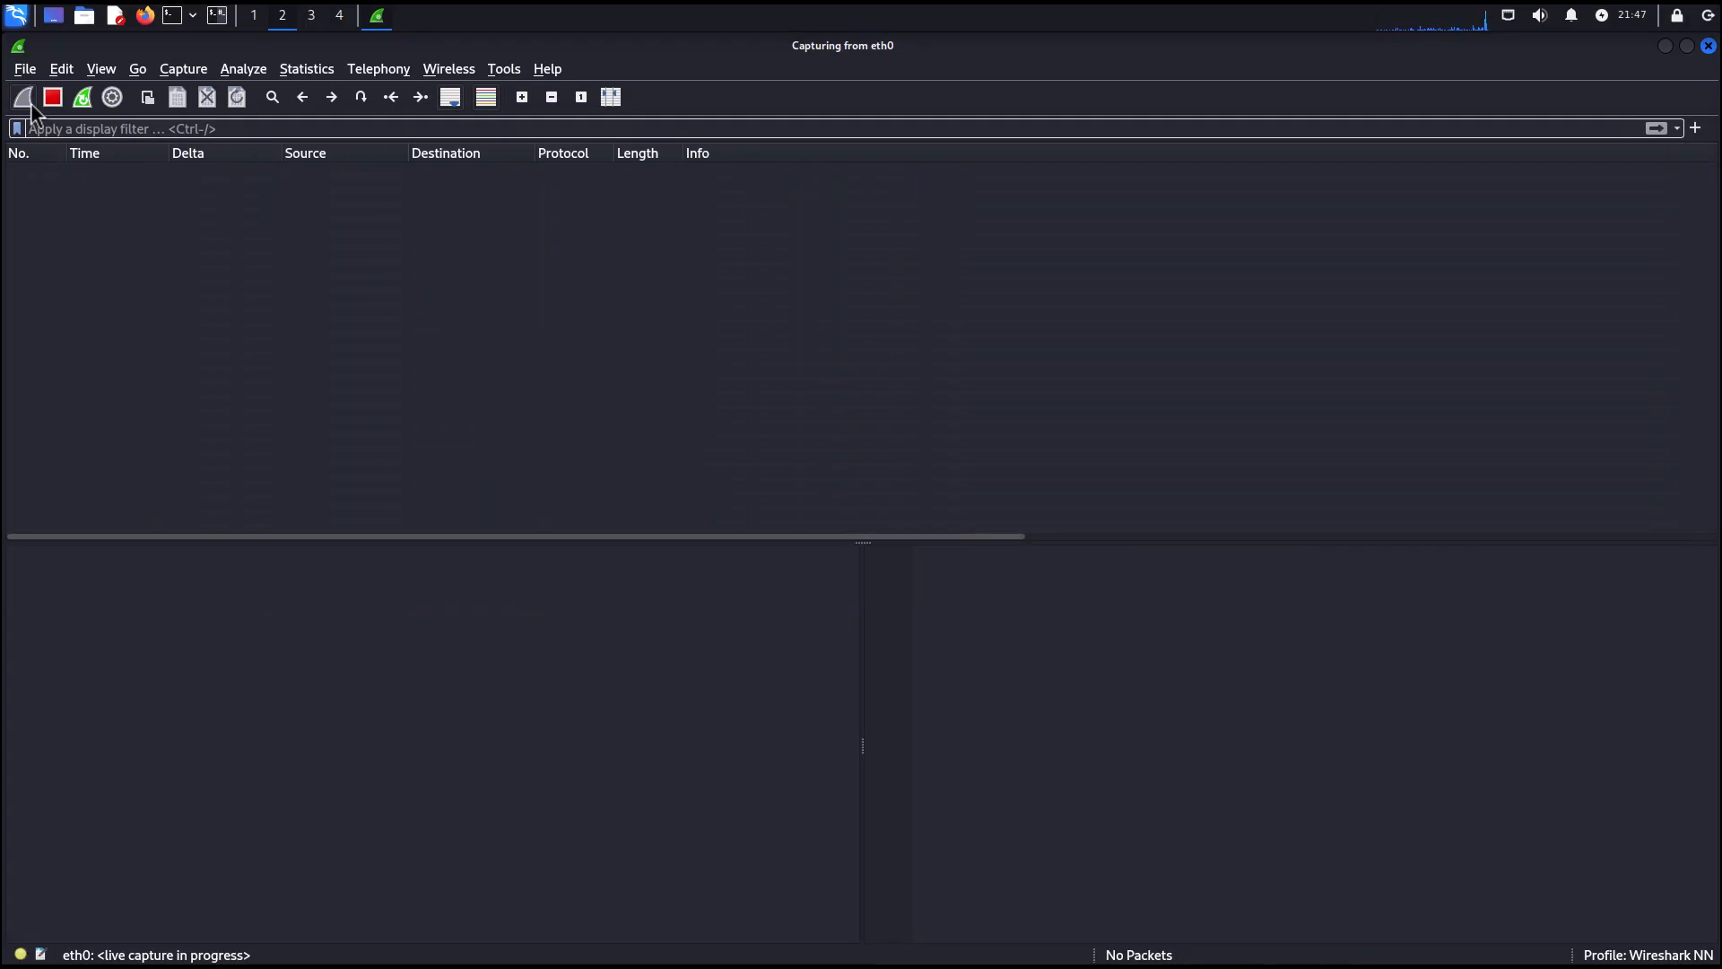
Open a terminal and enter the command sudo nmap -sS -p 6200 10.0.2.13 at the prompt.
{"action": "left_click", "coordinate": [221, 12]}
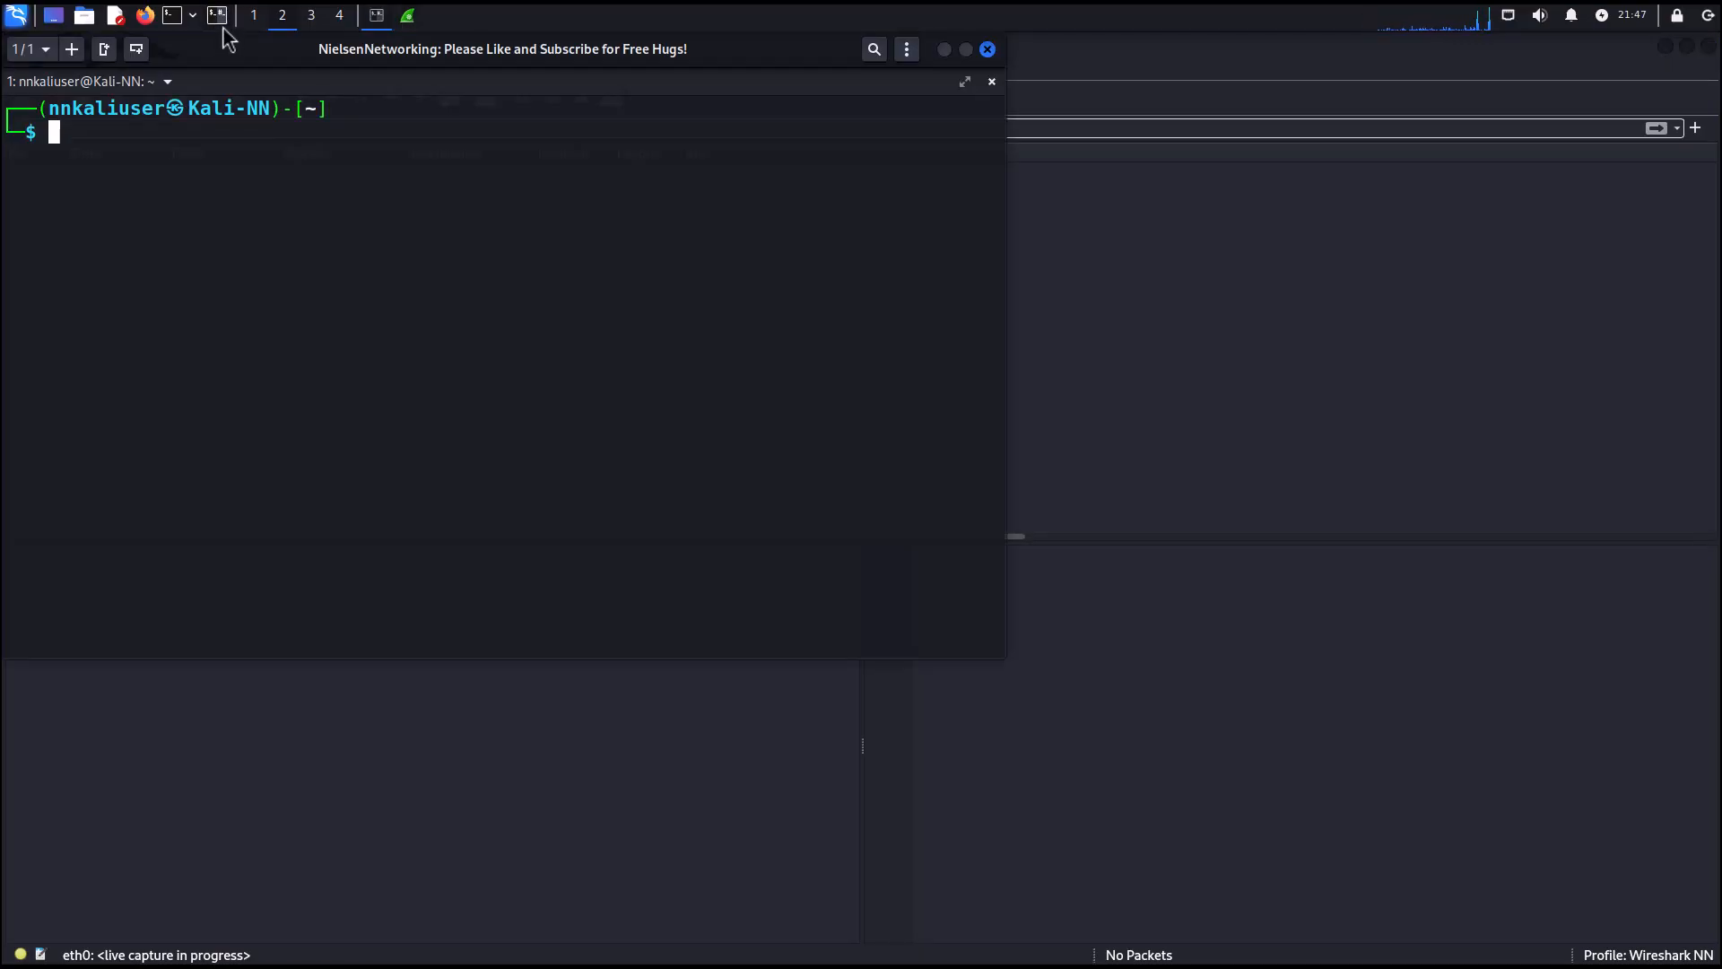
{"action": "type", "text": "nma"}
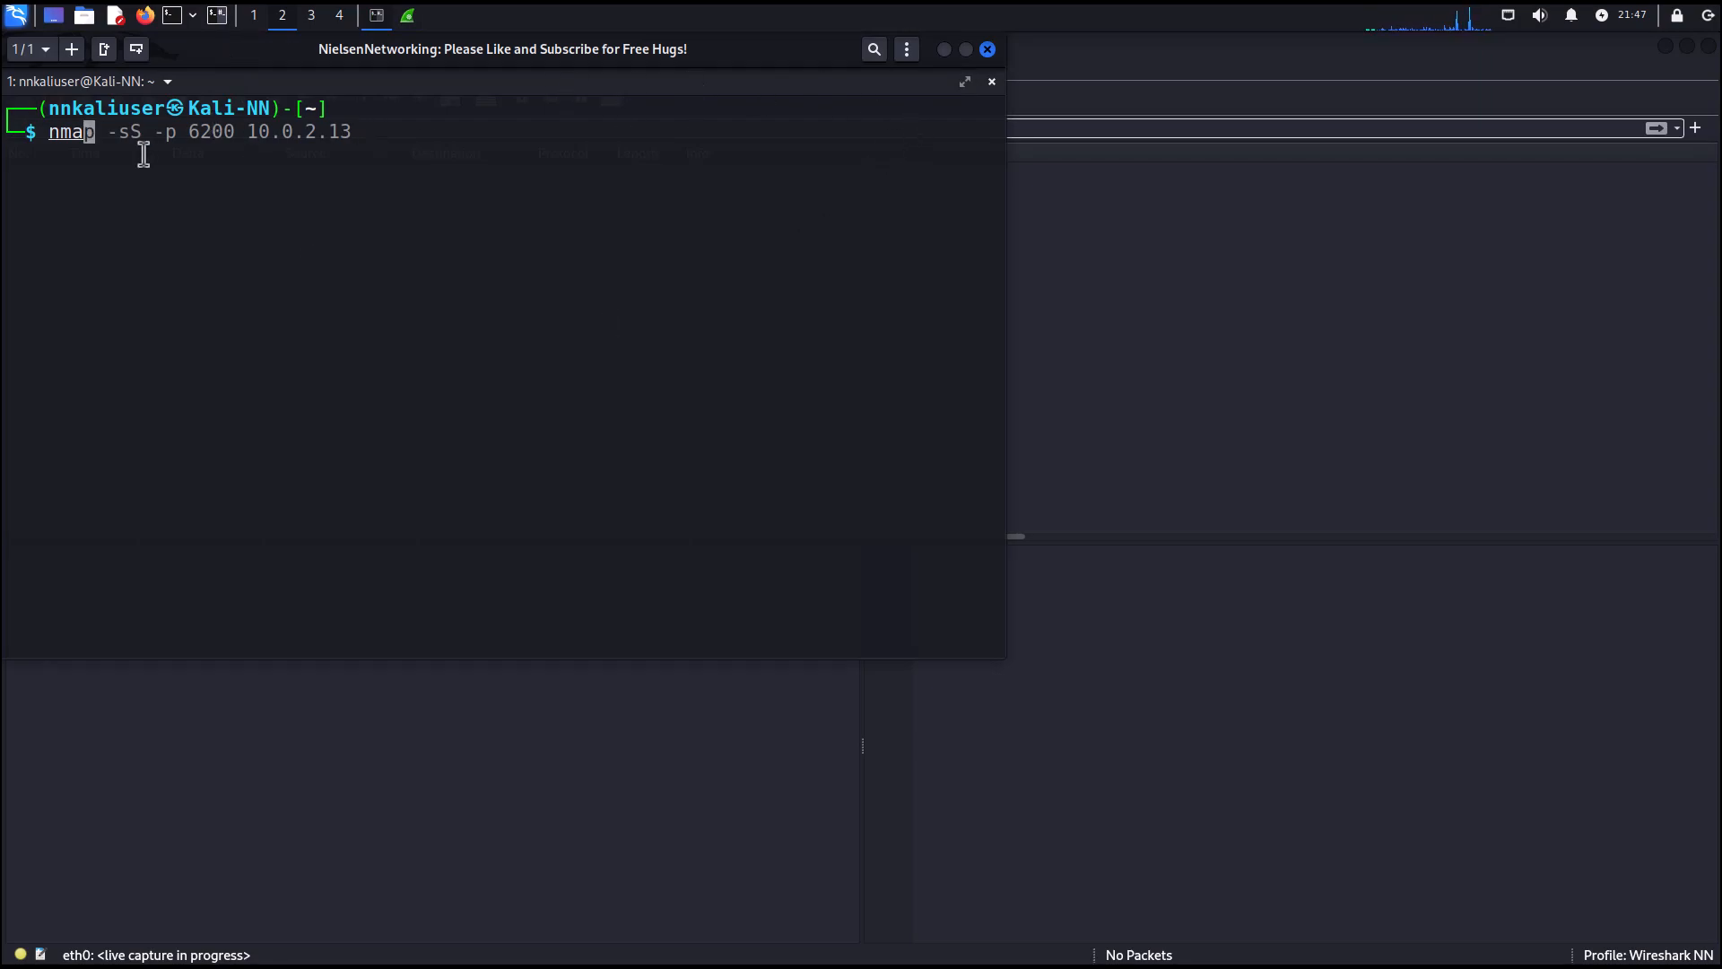
{"action": "key", "text": "Right"}
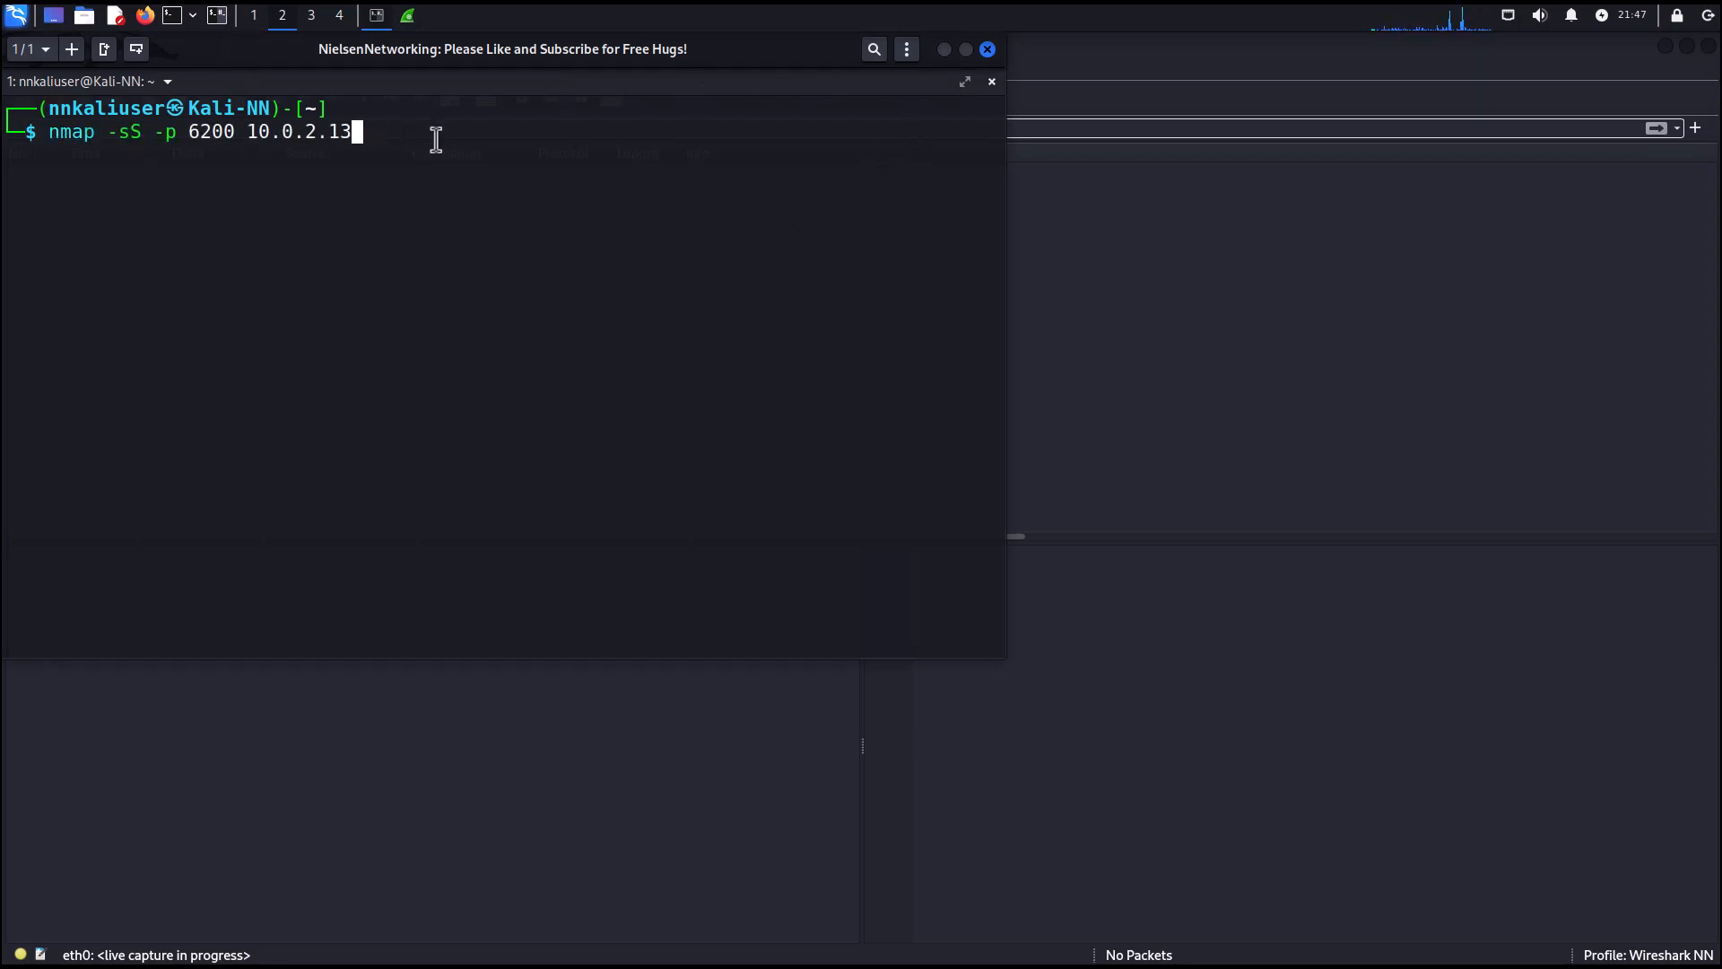
{"action": "type", "text": "sudo"}
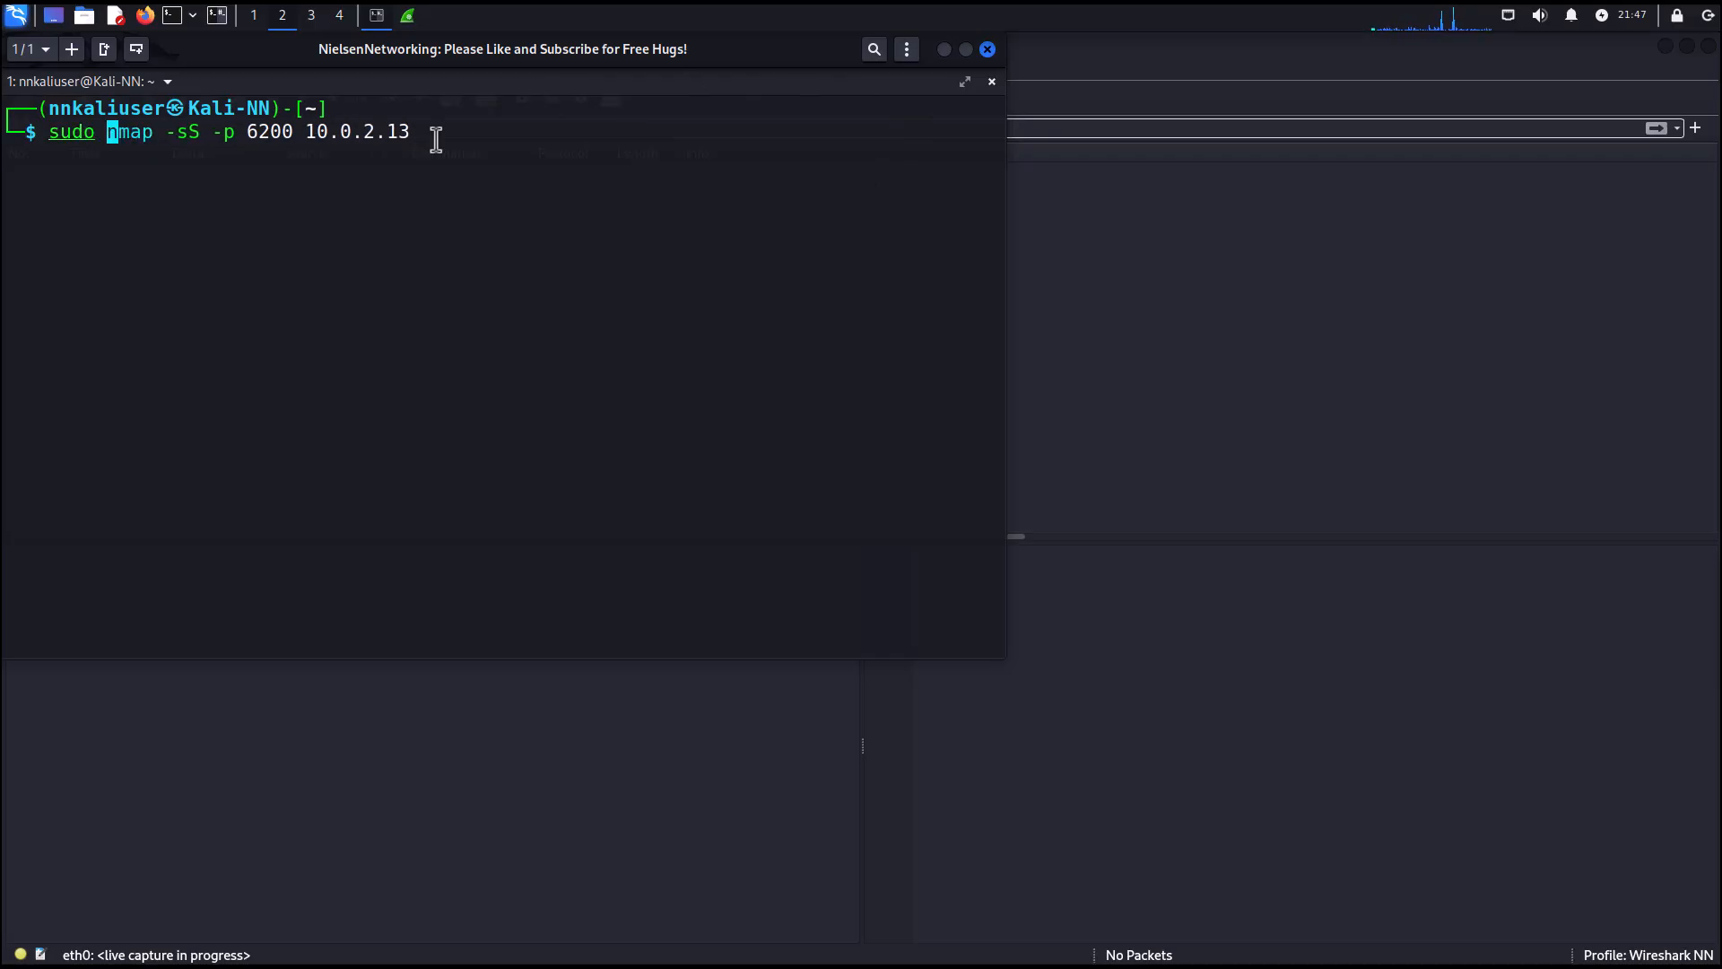
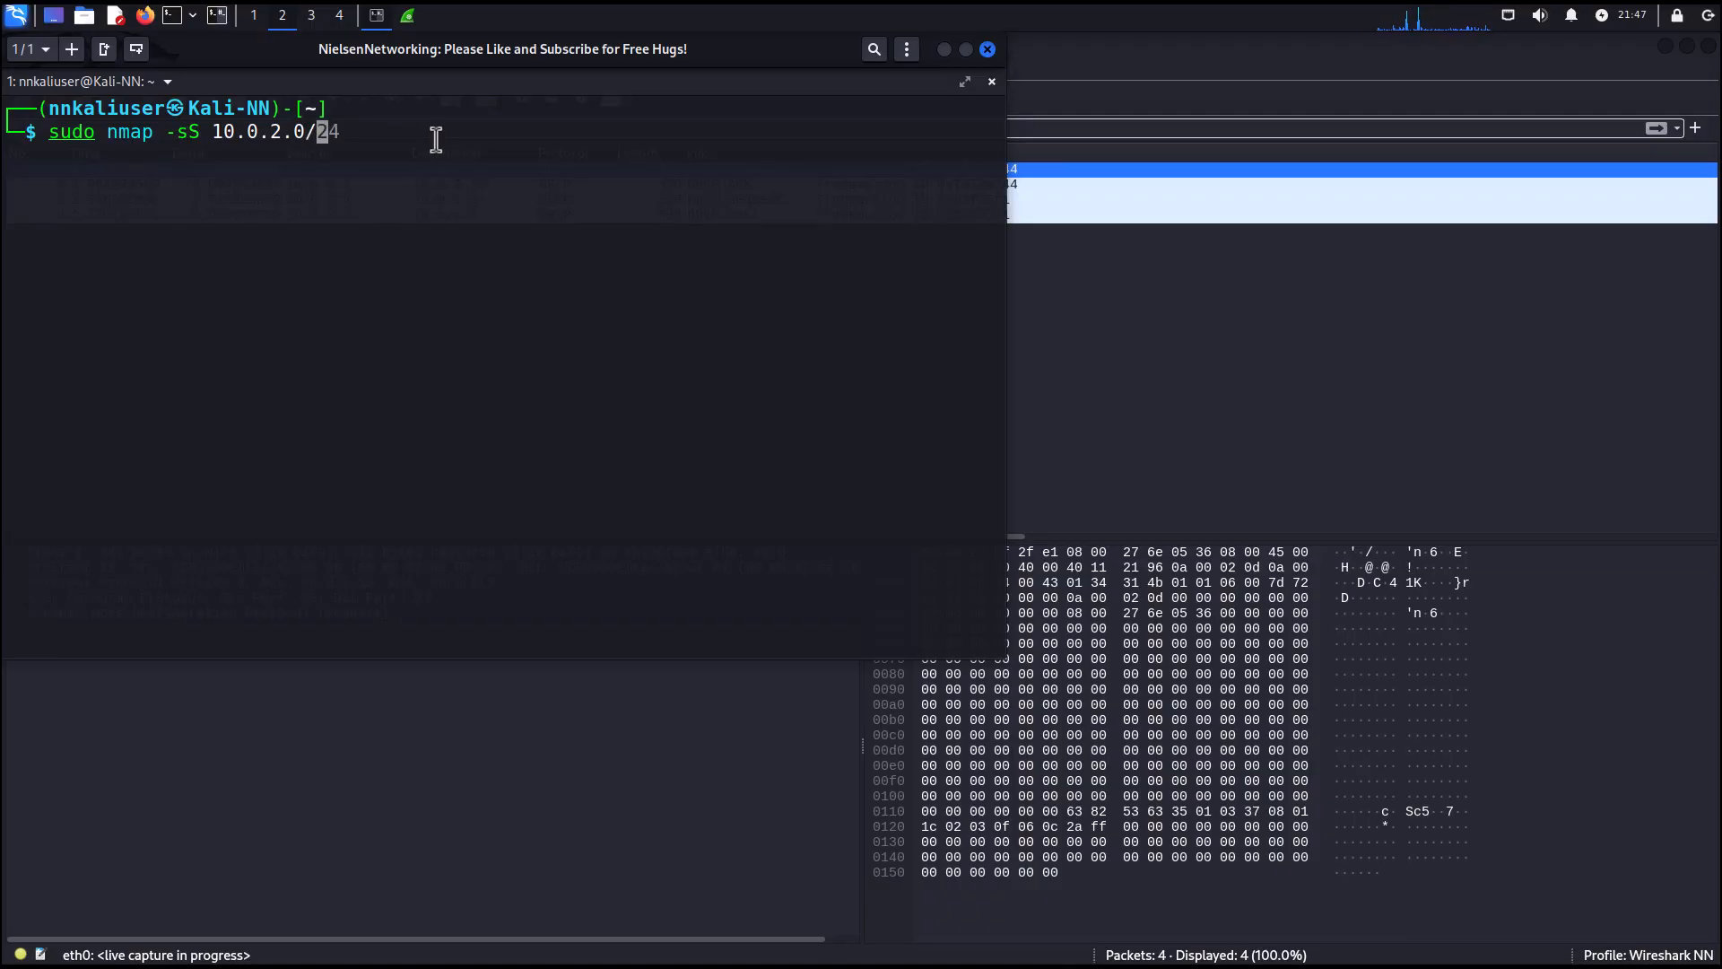
Run the sudo nmap -sS 10.0.2.0/24 SYN scan and enter the sudo account password.
{"action": "key", "text": "Return"}
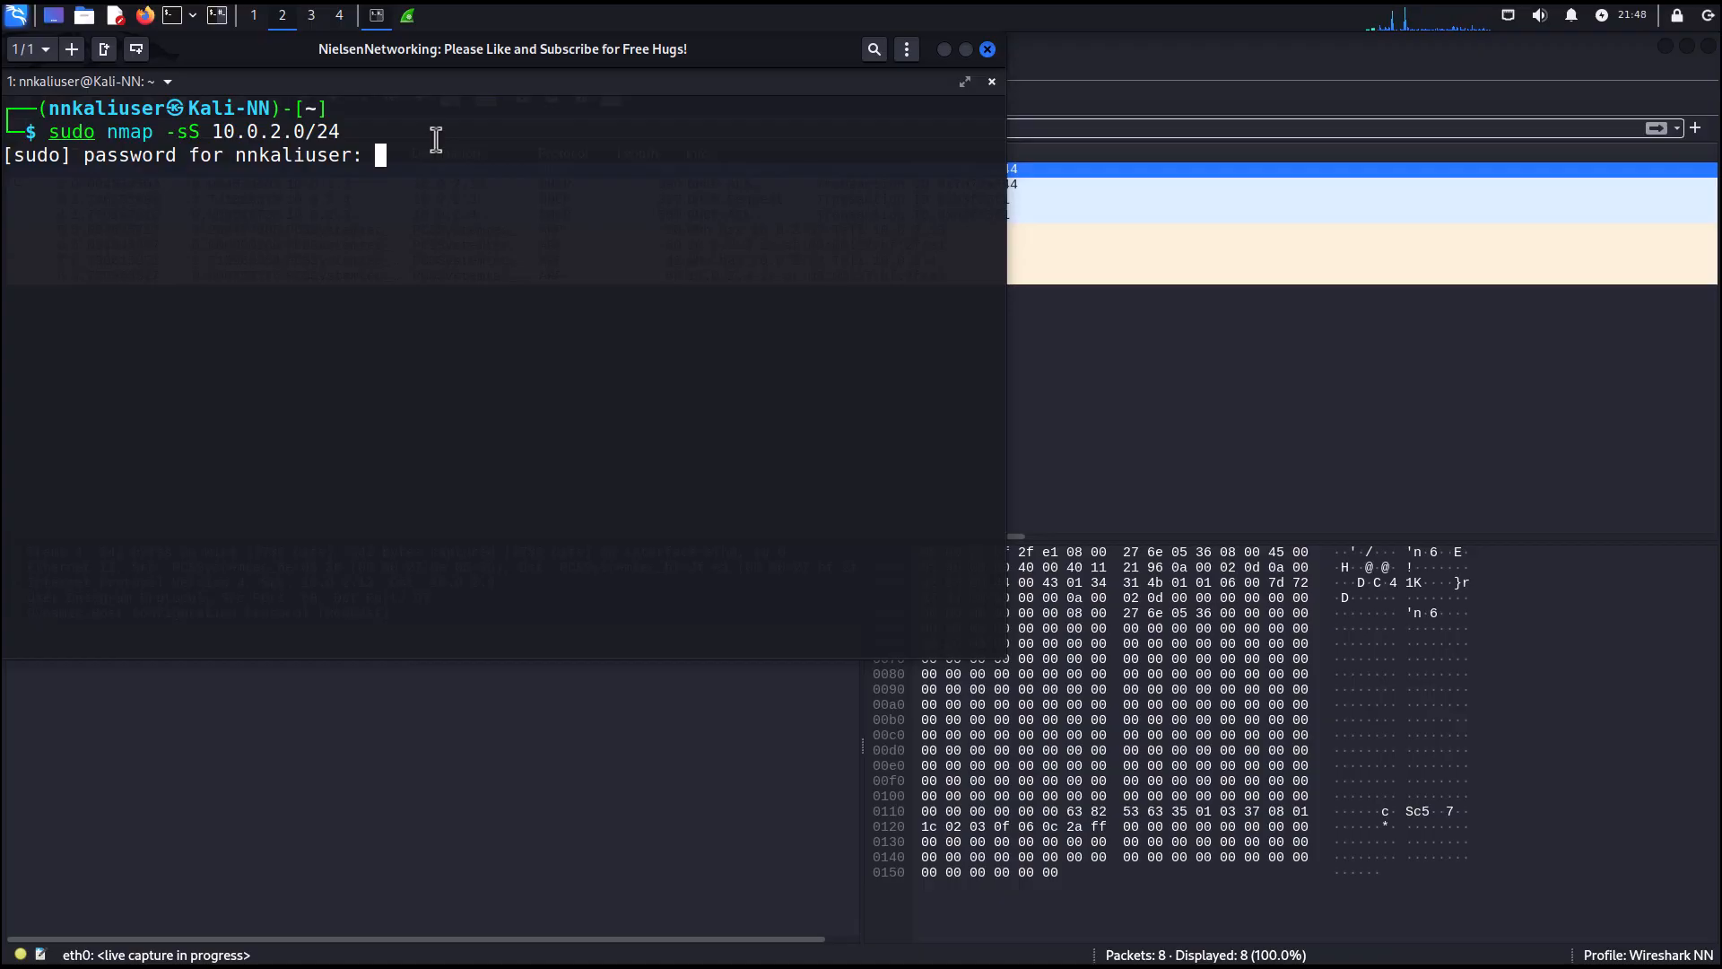
{"action": "key", "text": "Return"}
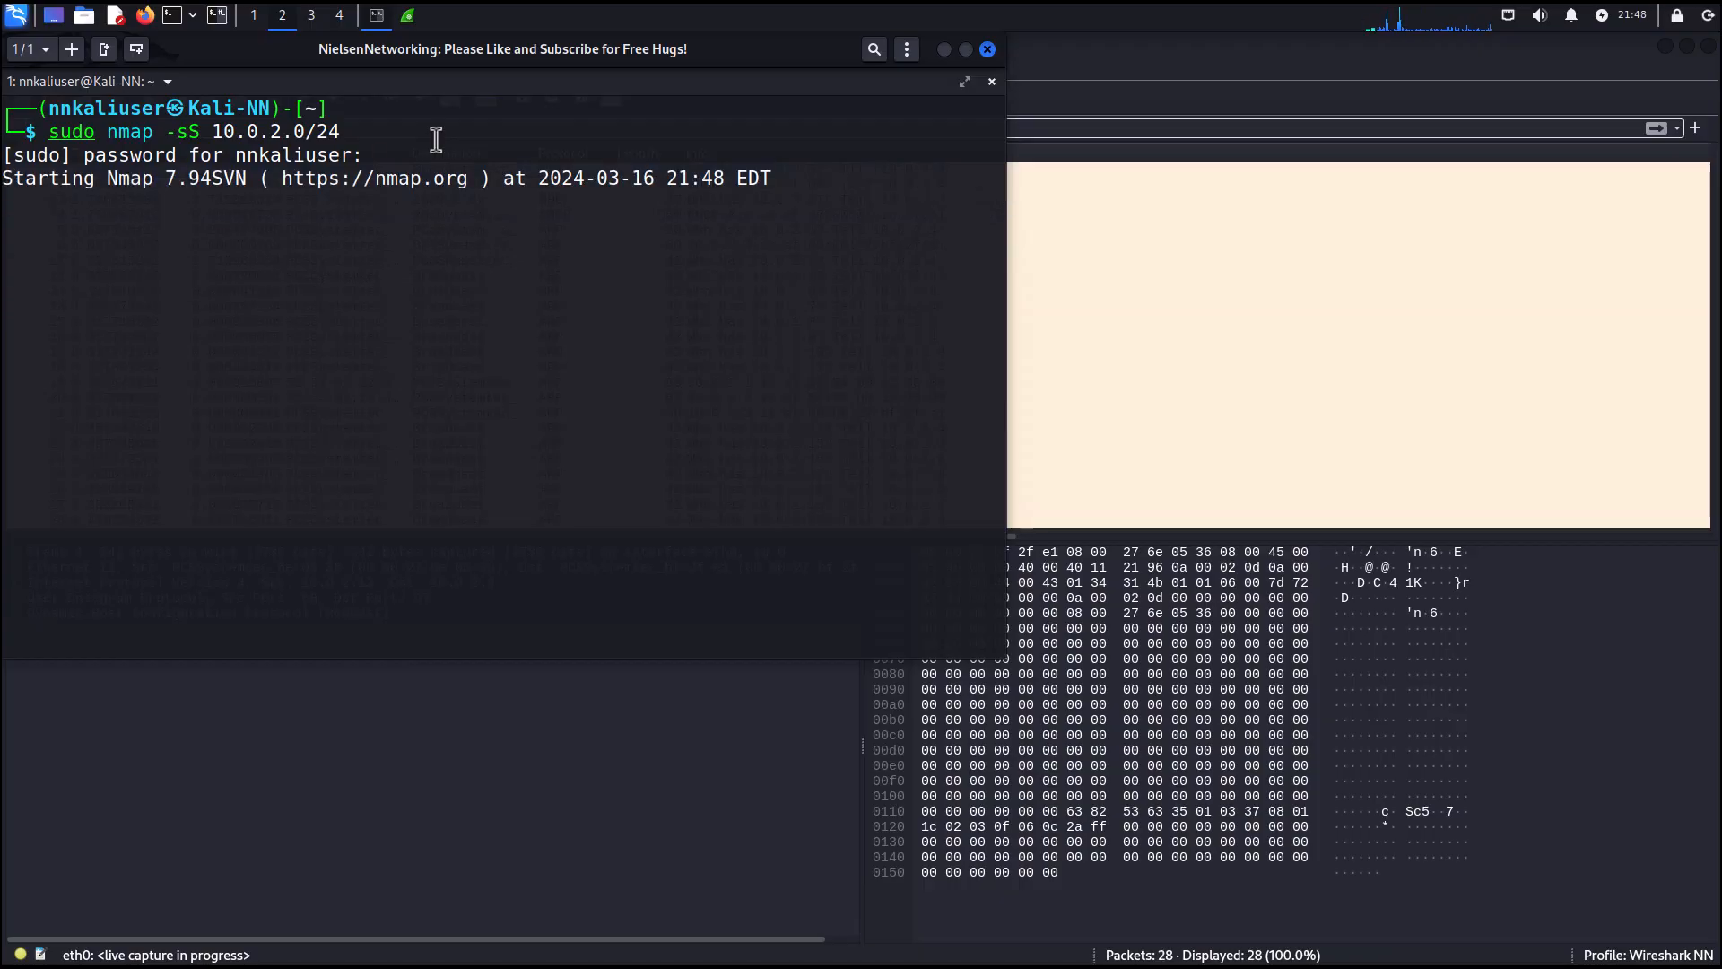
Open Firefox and browse to ford.com to generate web traffic.
{"action": "left_click", "coordinate": [944, 51]}
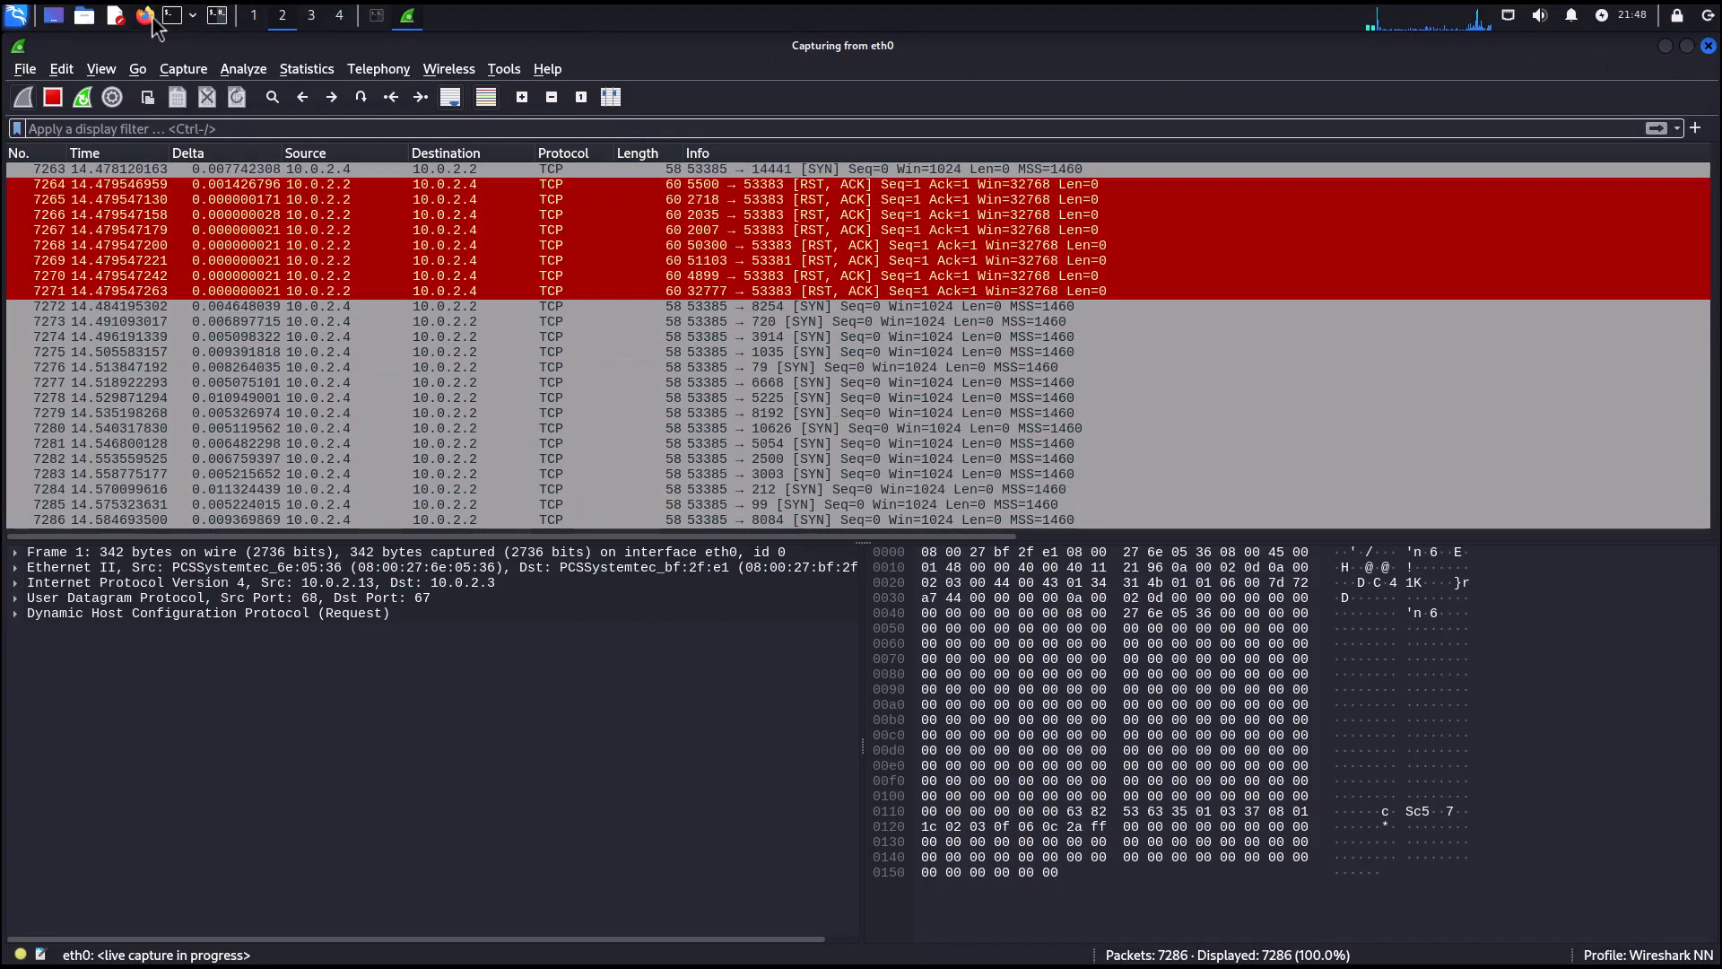
{"action": "left_click", "coordinate": [148, 17]}
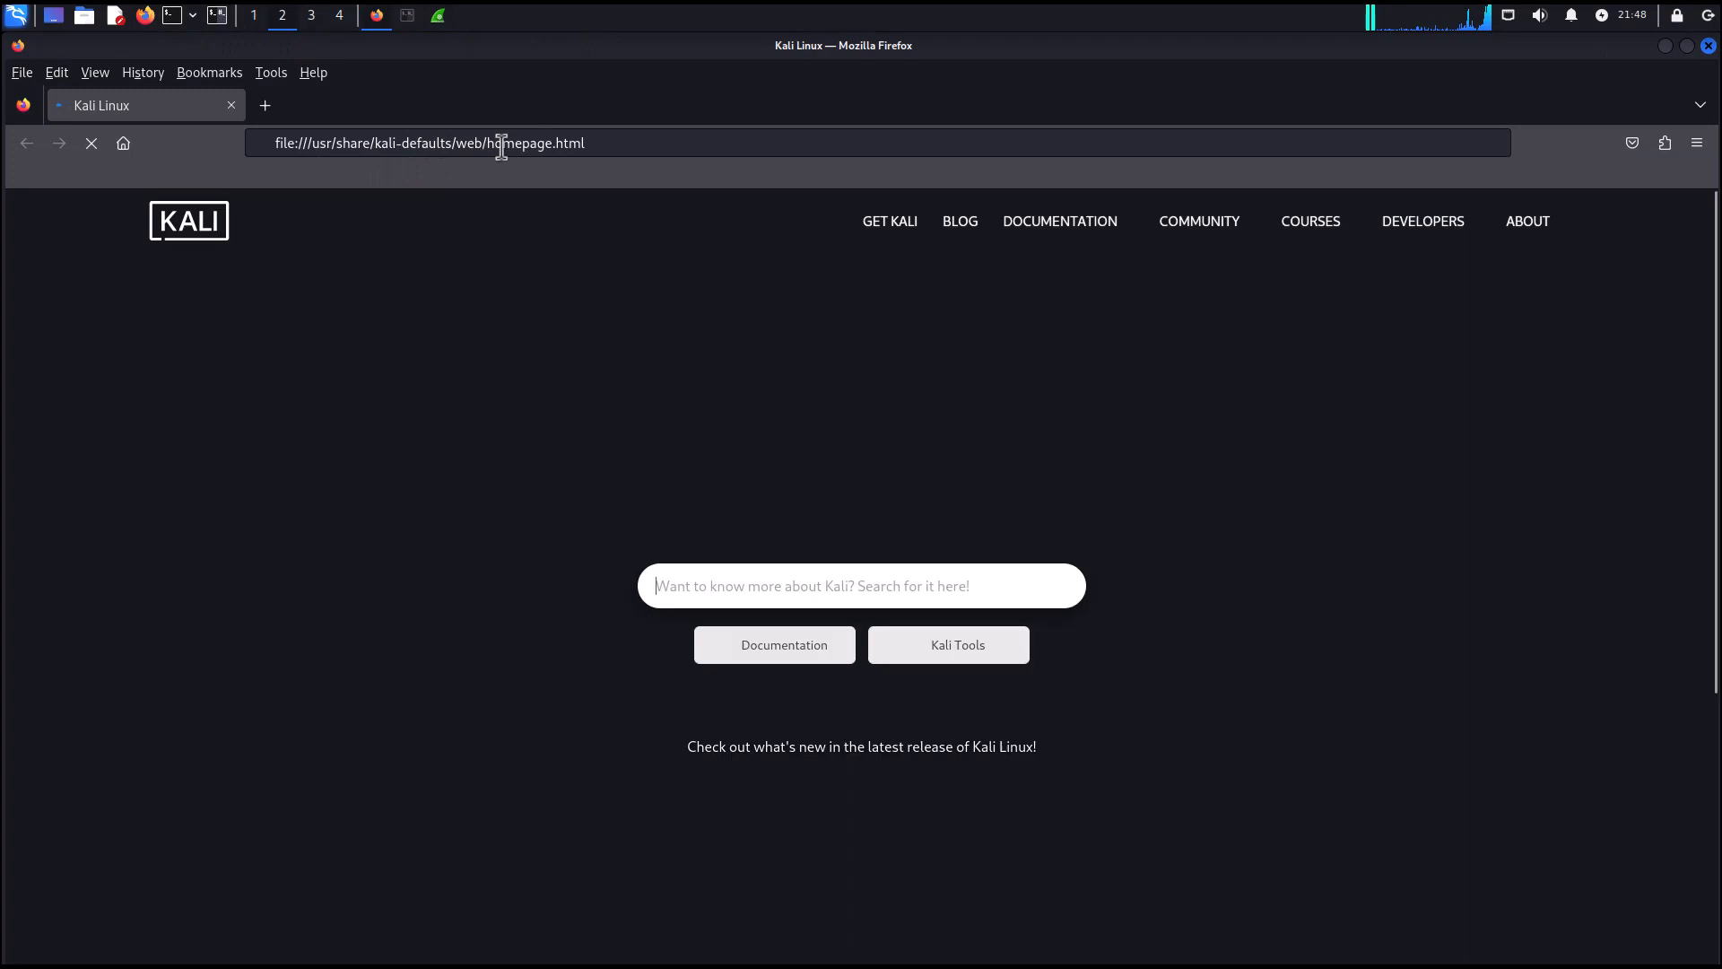
{"action": "left_click", "coordinate": [503, 143]}
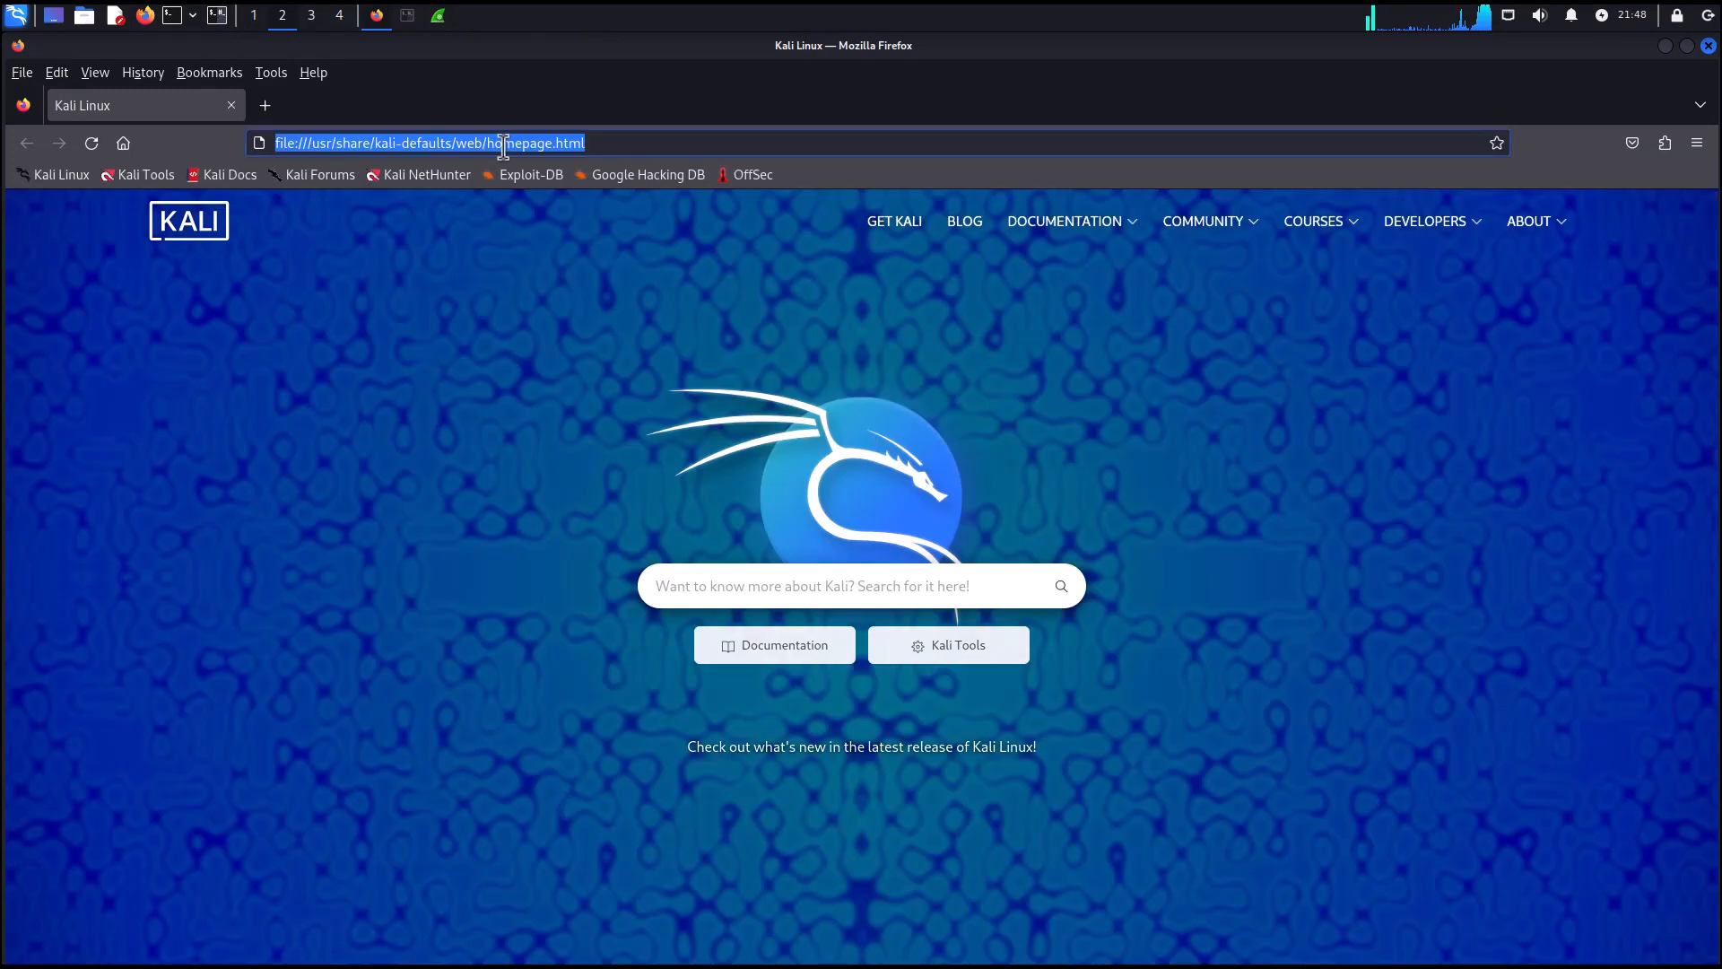
{"action": "type", "text": "ford.com"}
{"action": "key", "text": "Return"}
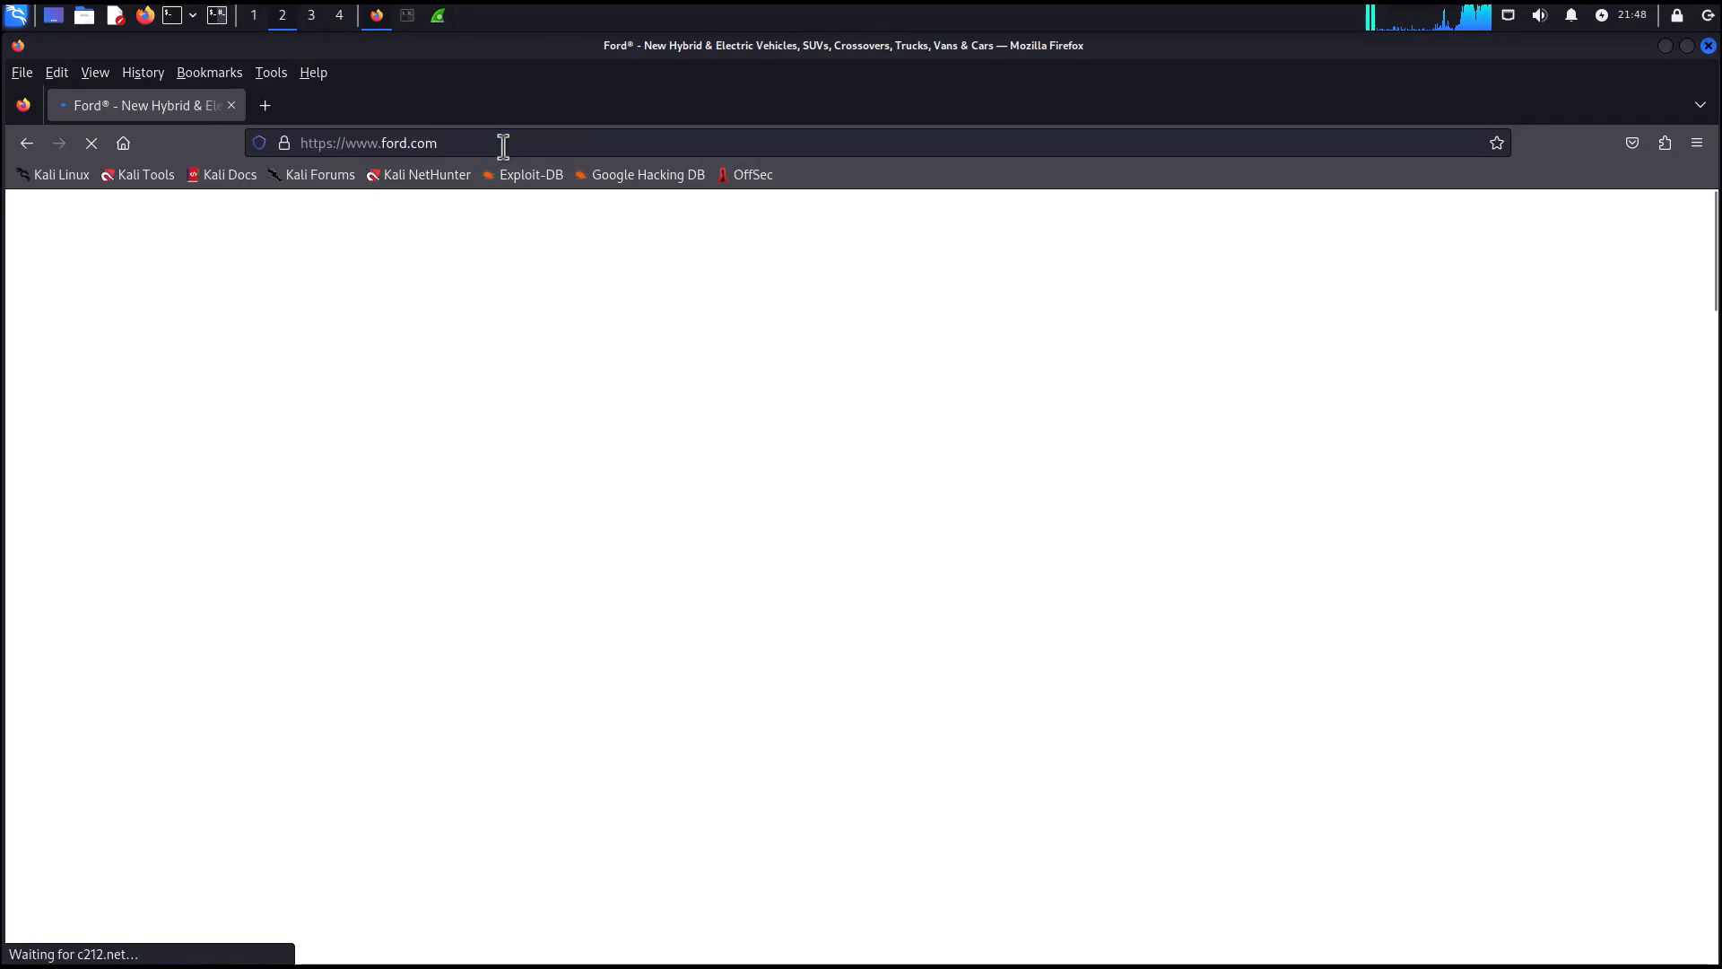
Browse to toyota.com in the same tab.
{"action": "left_click", "coordinate": [503, 143]}
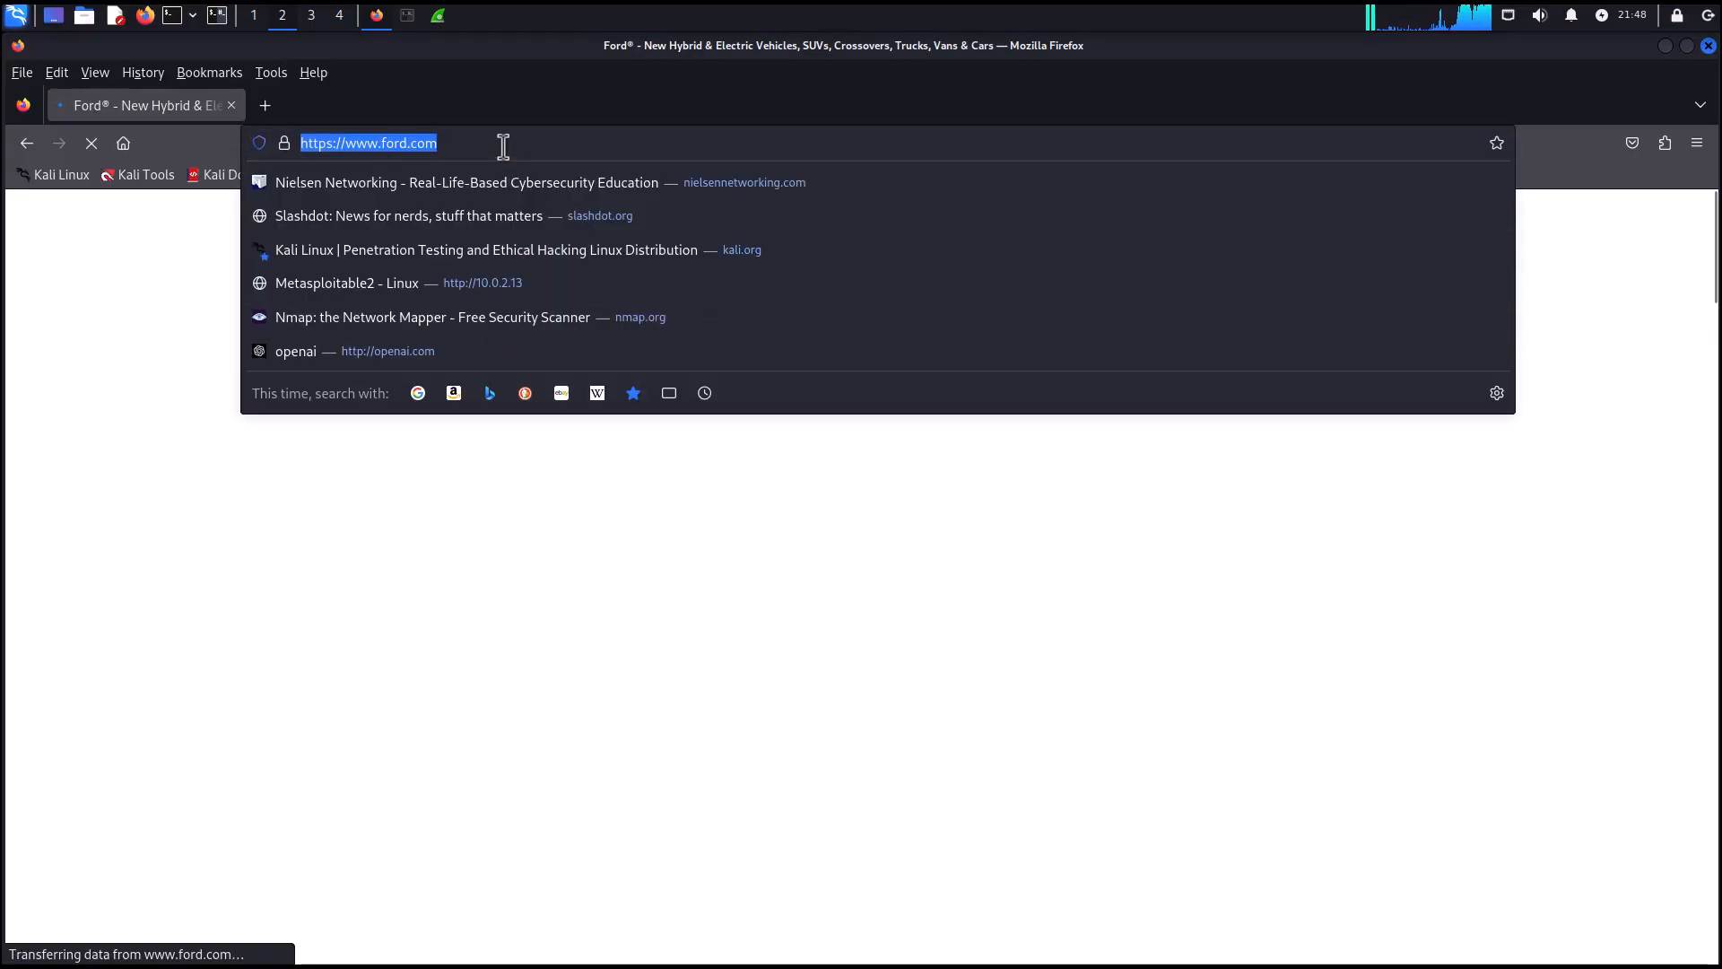
{"action": "type", "text": "toyto"}
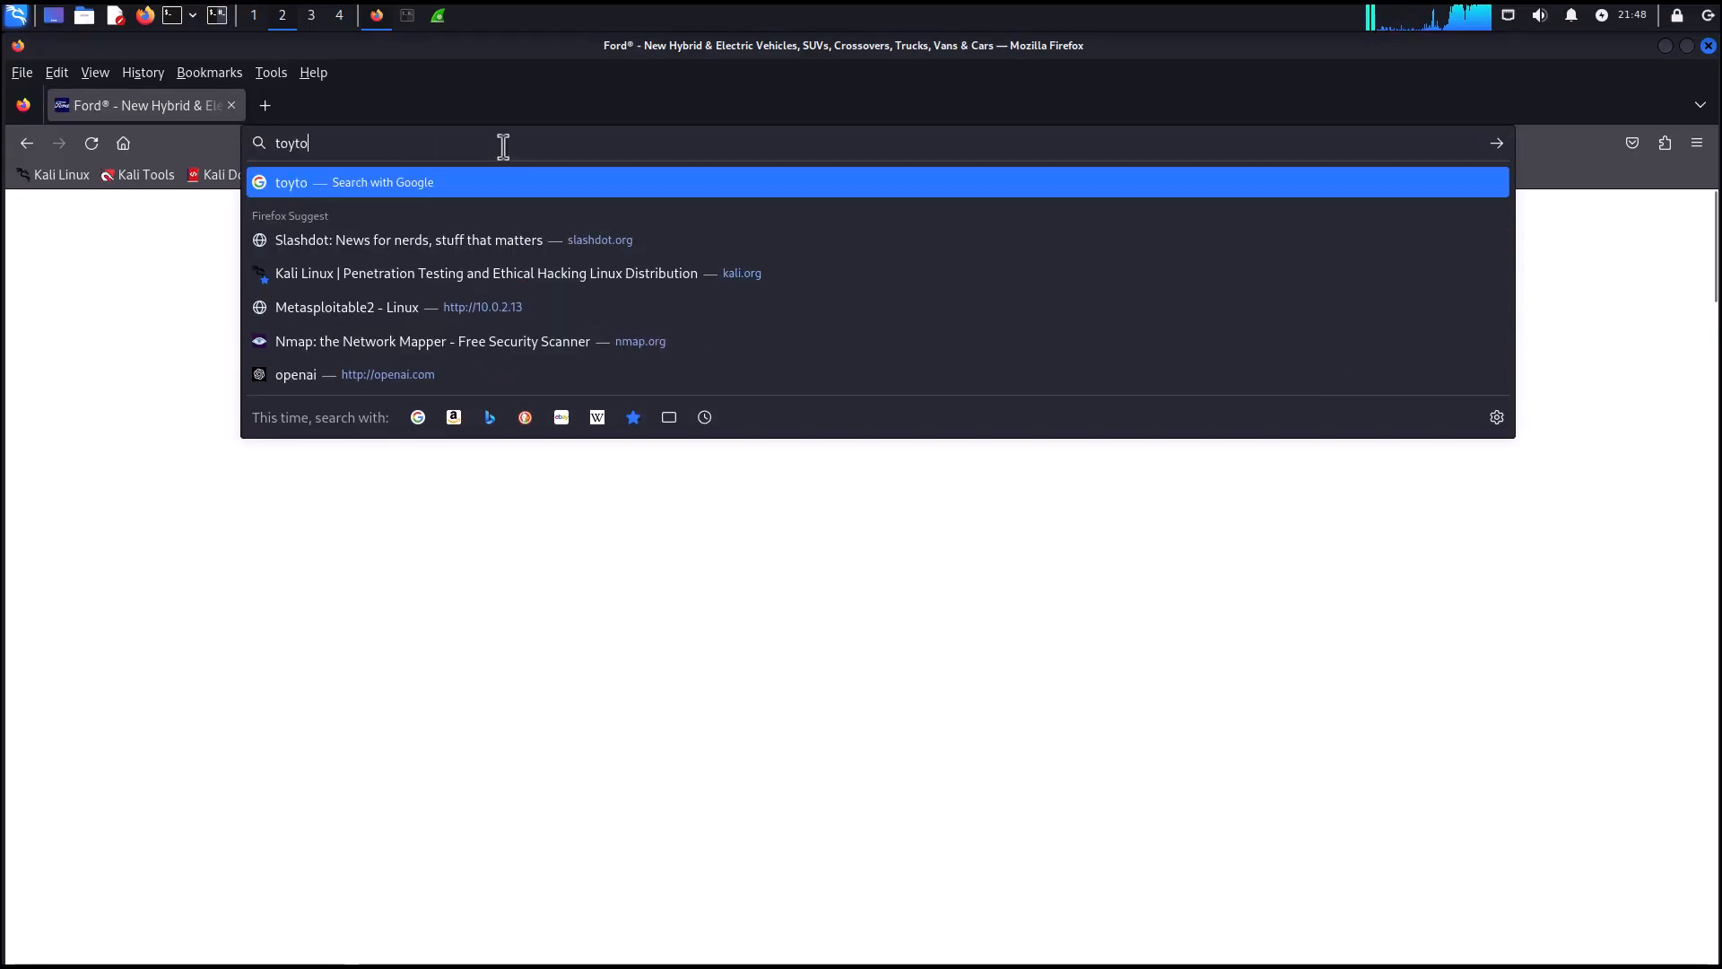
{"action": "key", "text": "BackSpace"}
{"action": "key", "text": "BackSpace"}
{"action": "type", "text": "o"}
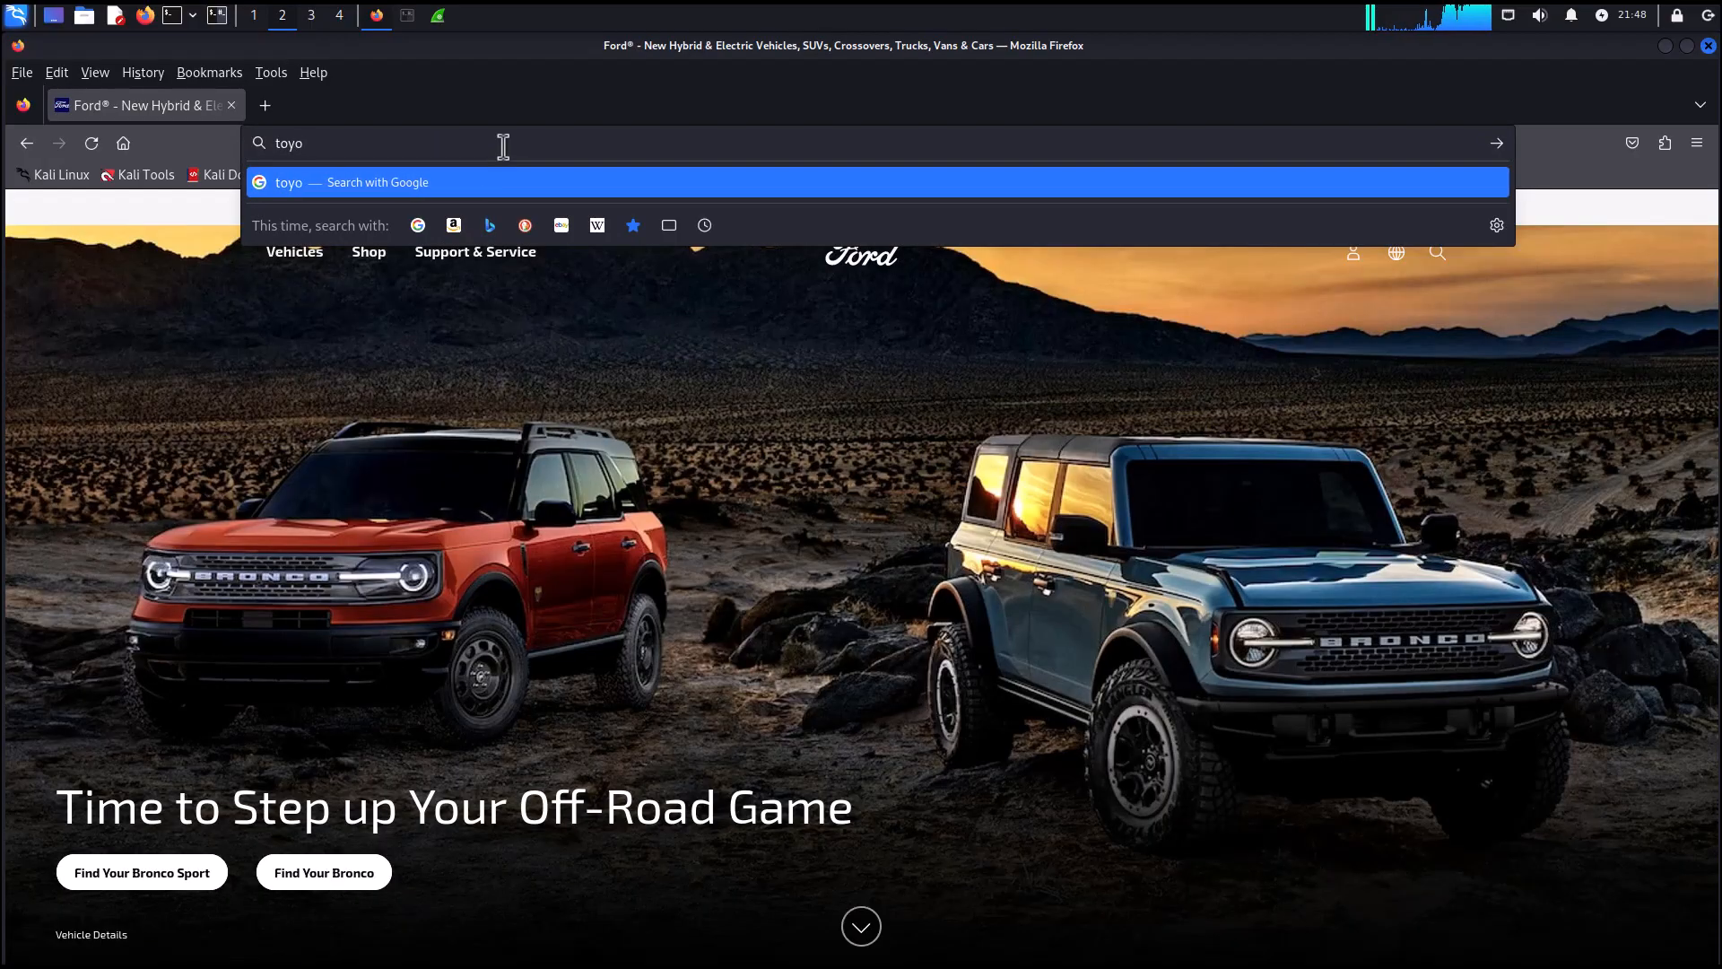
{"action": "type", "text": "ta.com"}
{"action": "key", "text": "Return"}
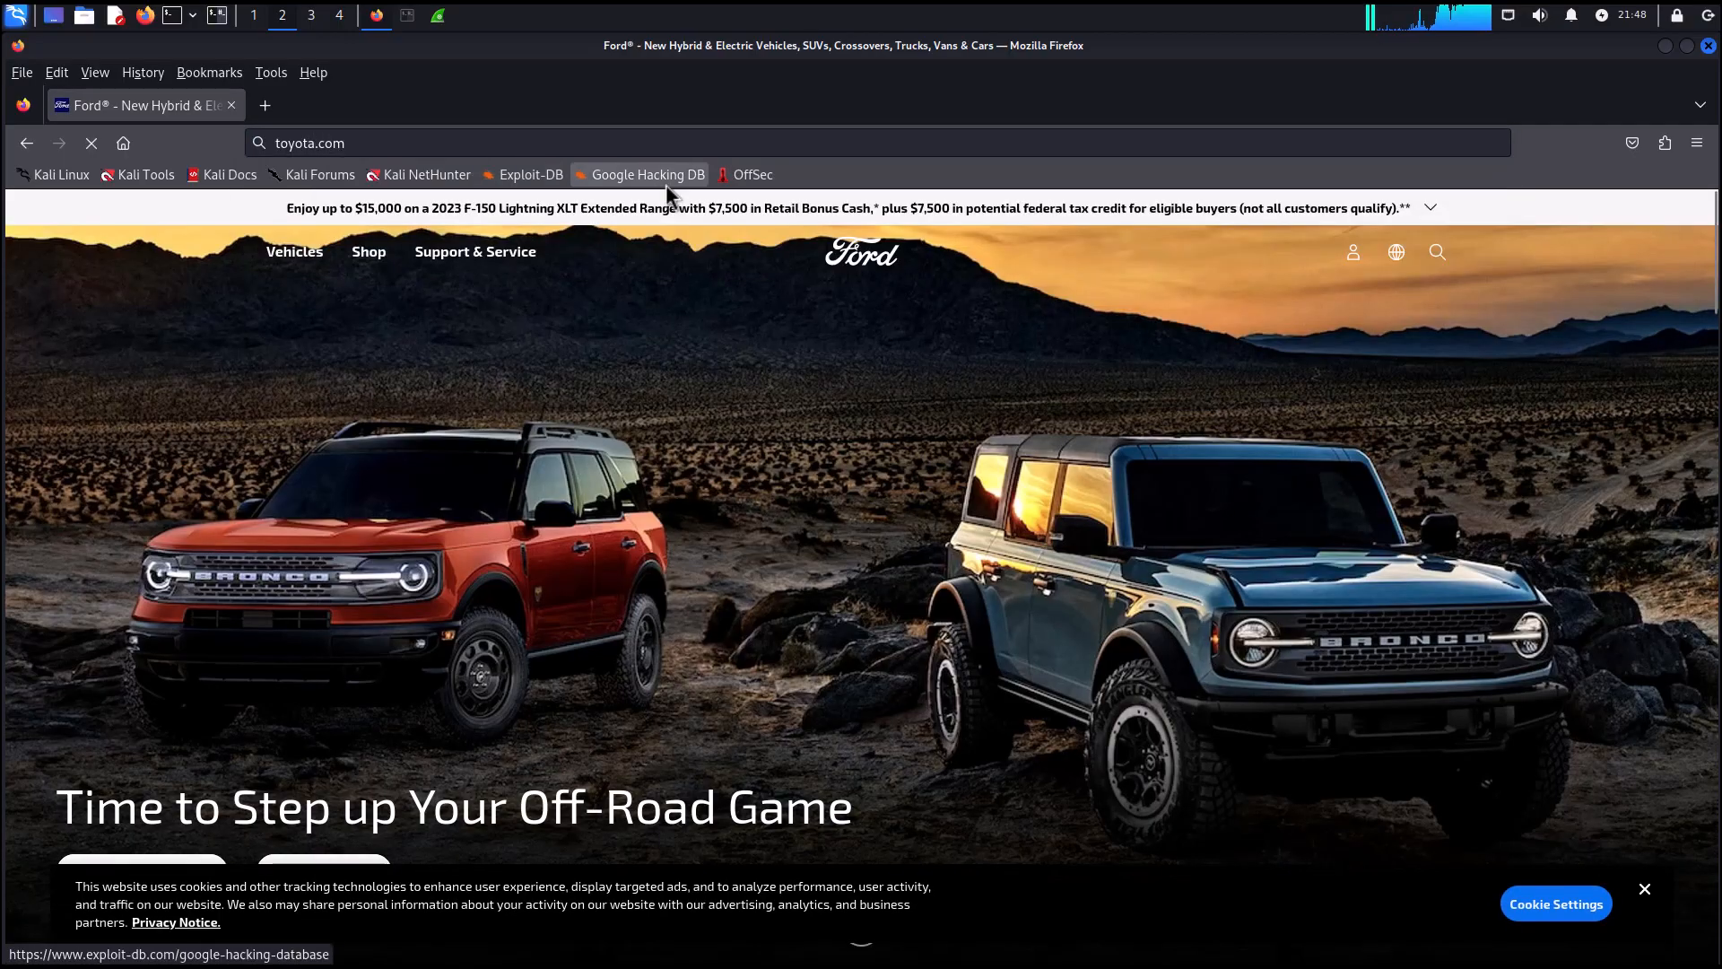
Browse to spacex.com in the same tab.
{"action": "left_click", "coordinate": [500, 139]}
{"action": "type", "text": "space"}
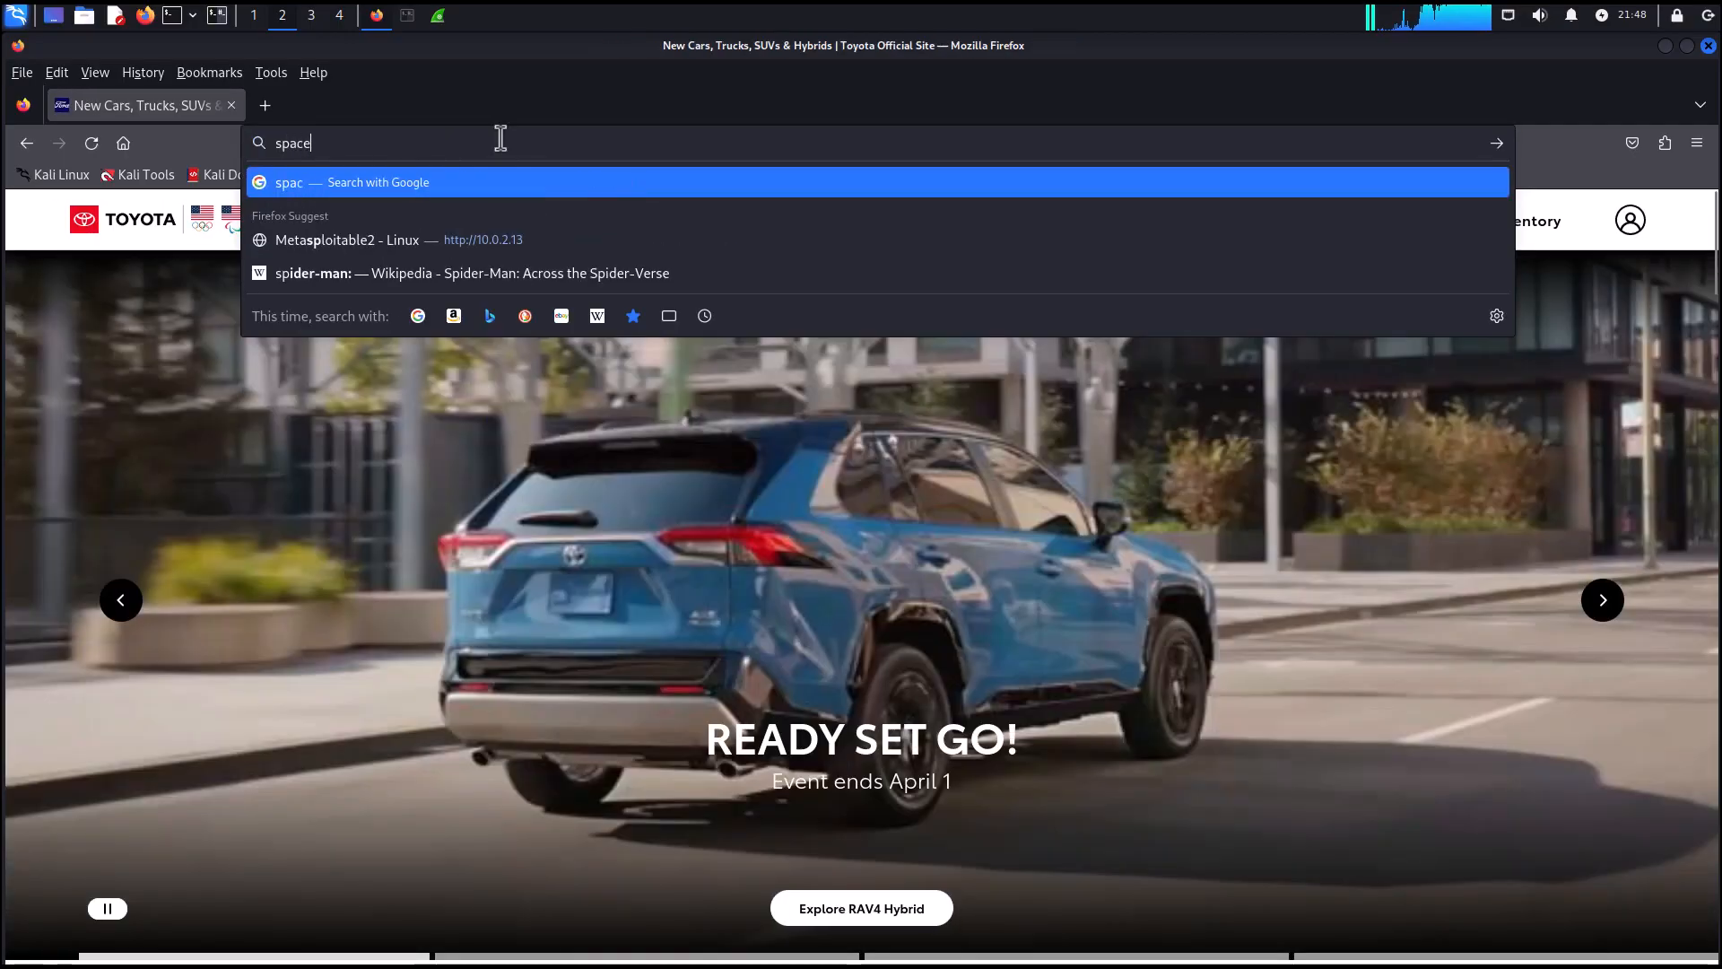
{"action": "type", "text": "x."}
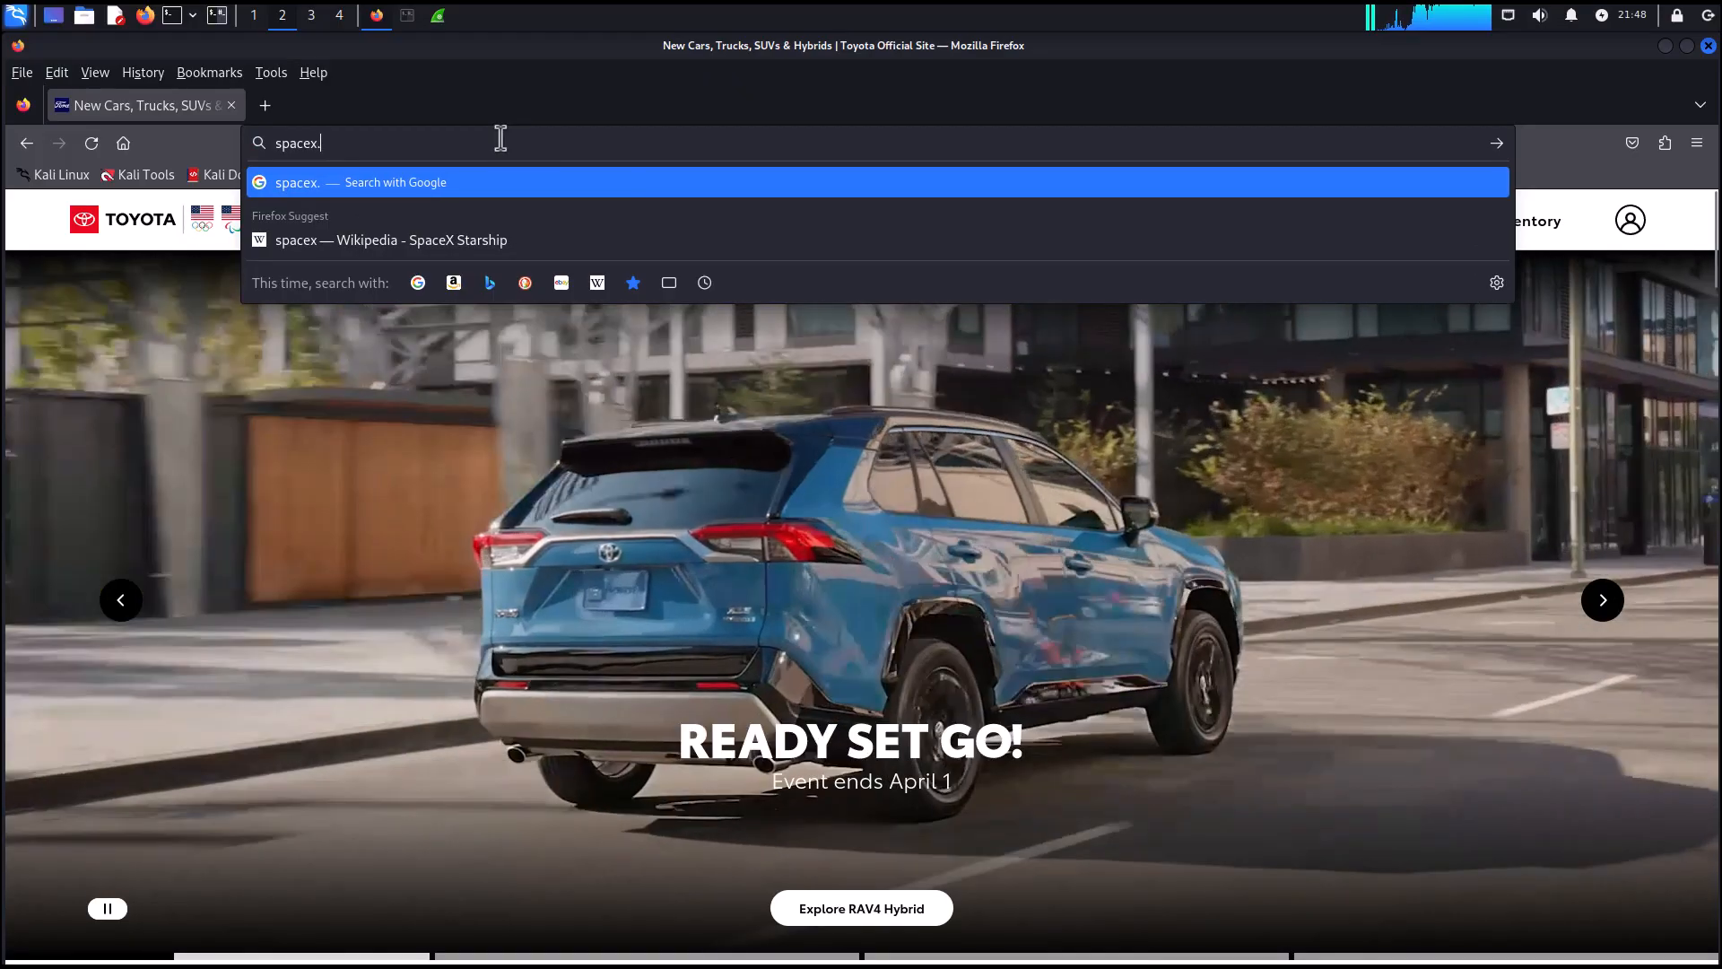
{"action": "type", "text": "com"}
{"action": "key", "text": "Return"}
Browse to twitter.com and close the browser window.
{"action": "left_click", "coordinate": [501, 139]}
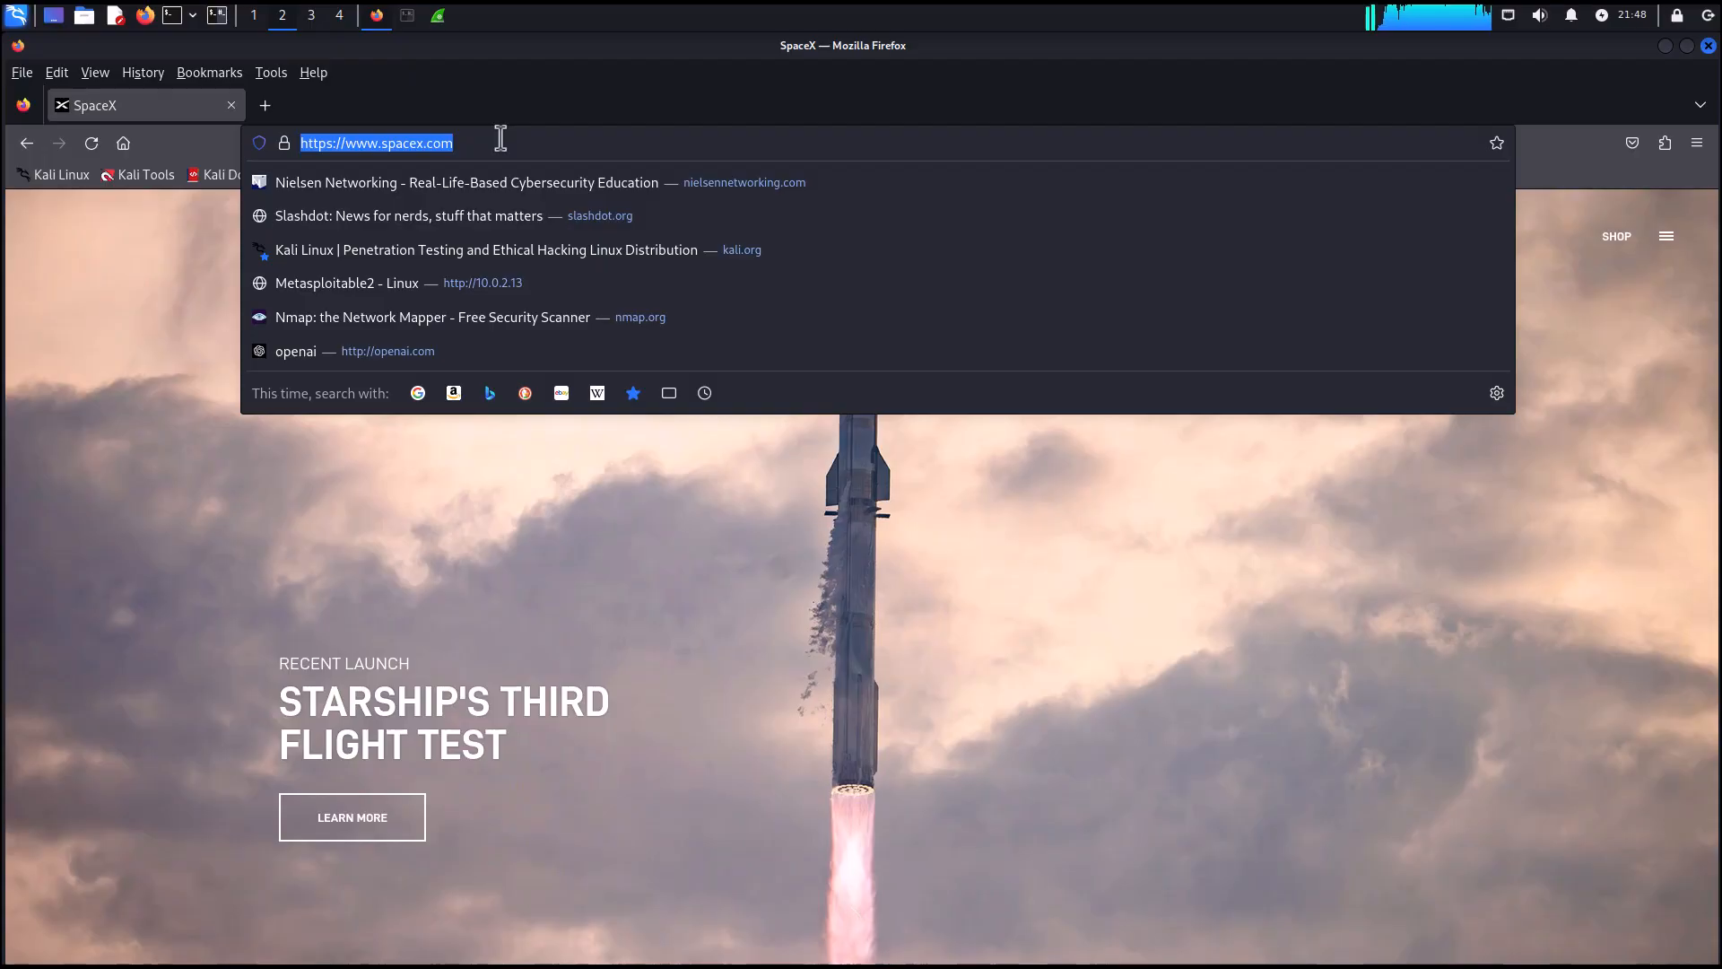
{"action": "type", "text": "twitter.com"}
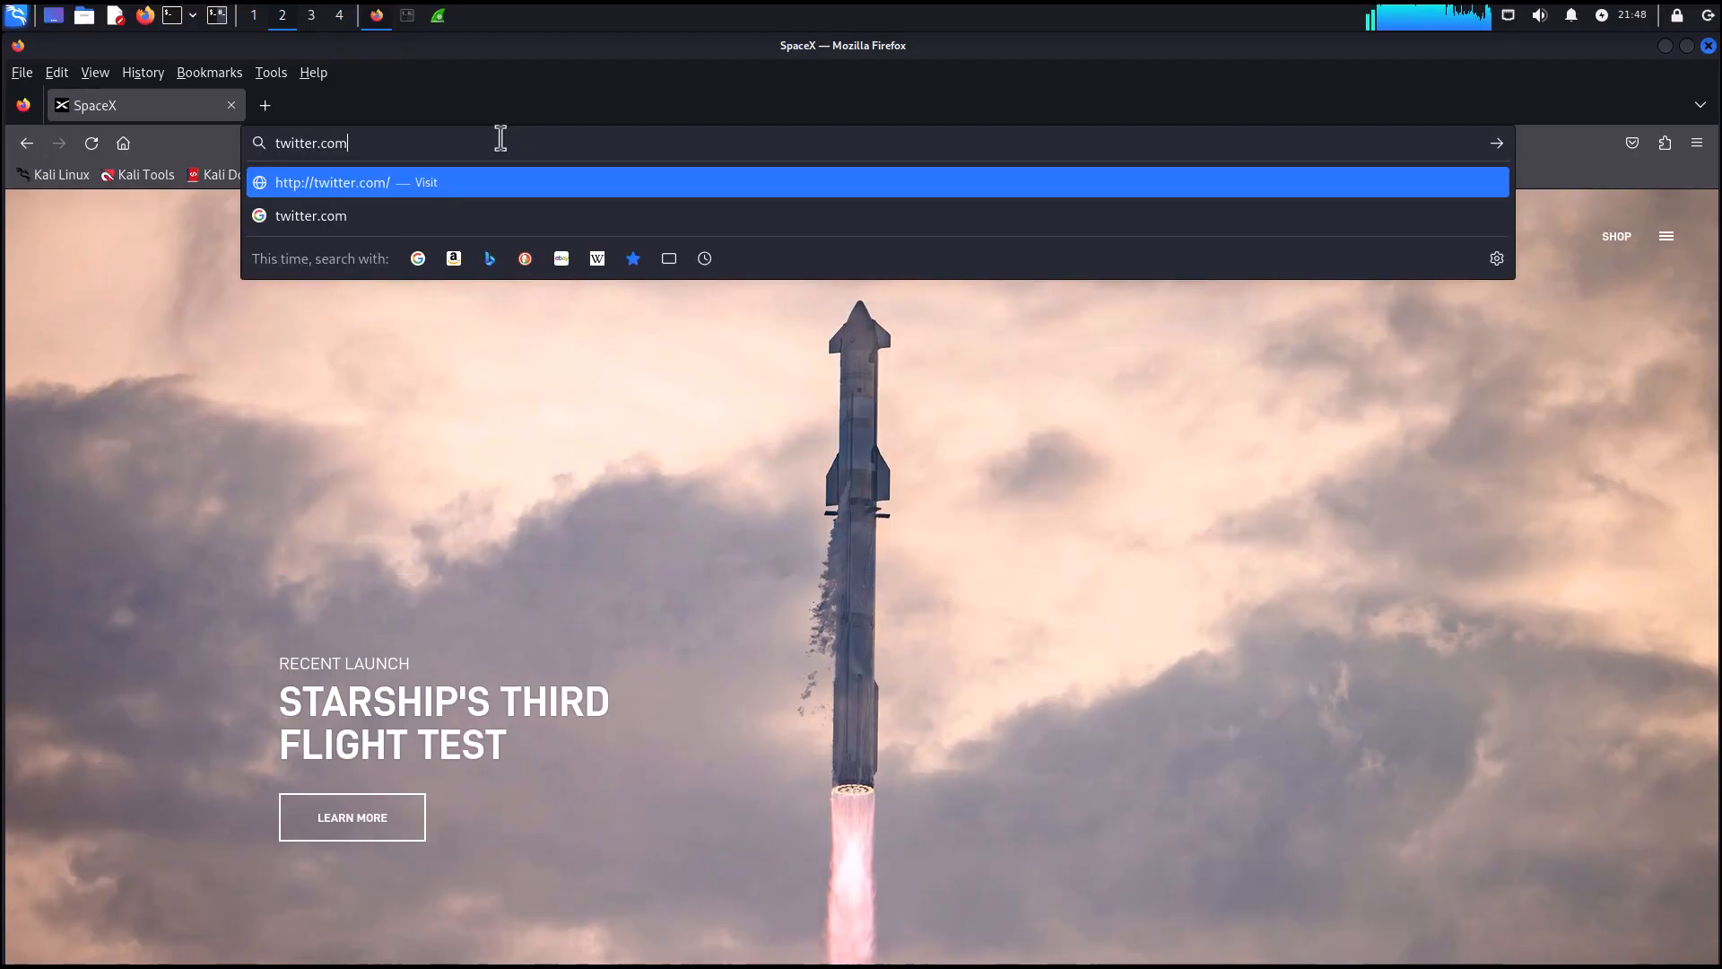
{"action": "key", "text": "Return"}
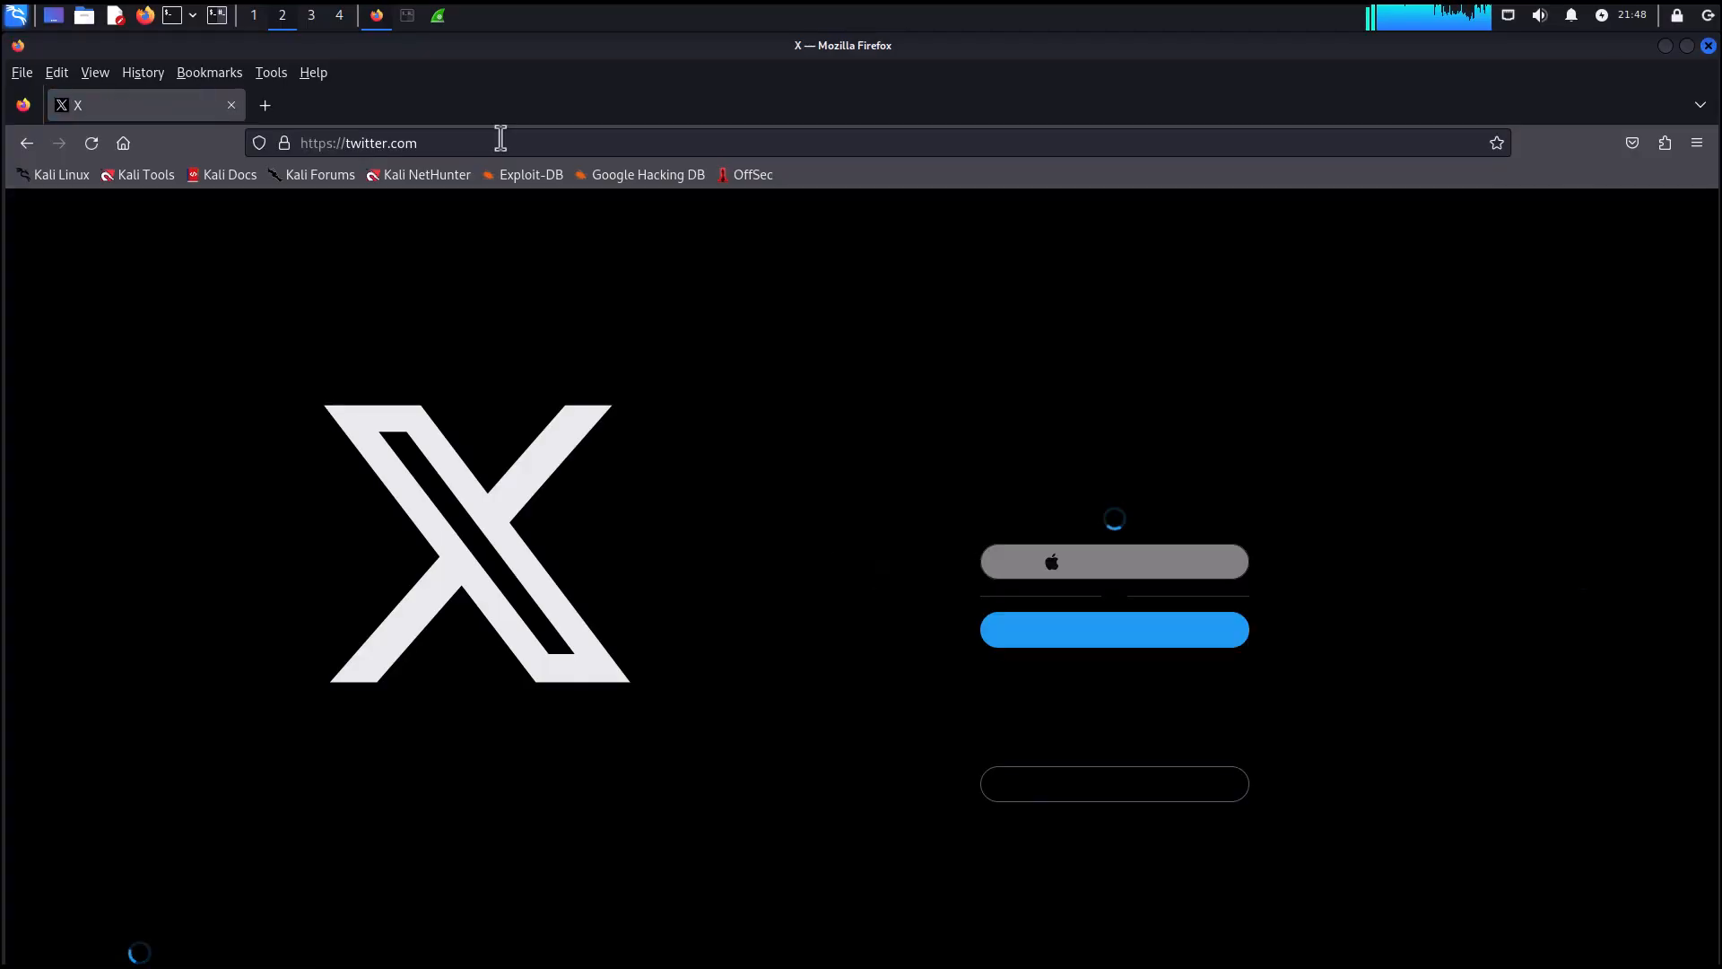
{"action": "left_click", "coordinate": [1708, 45]}
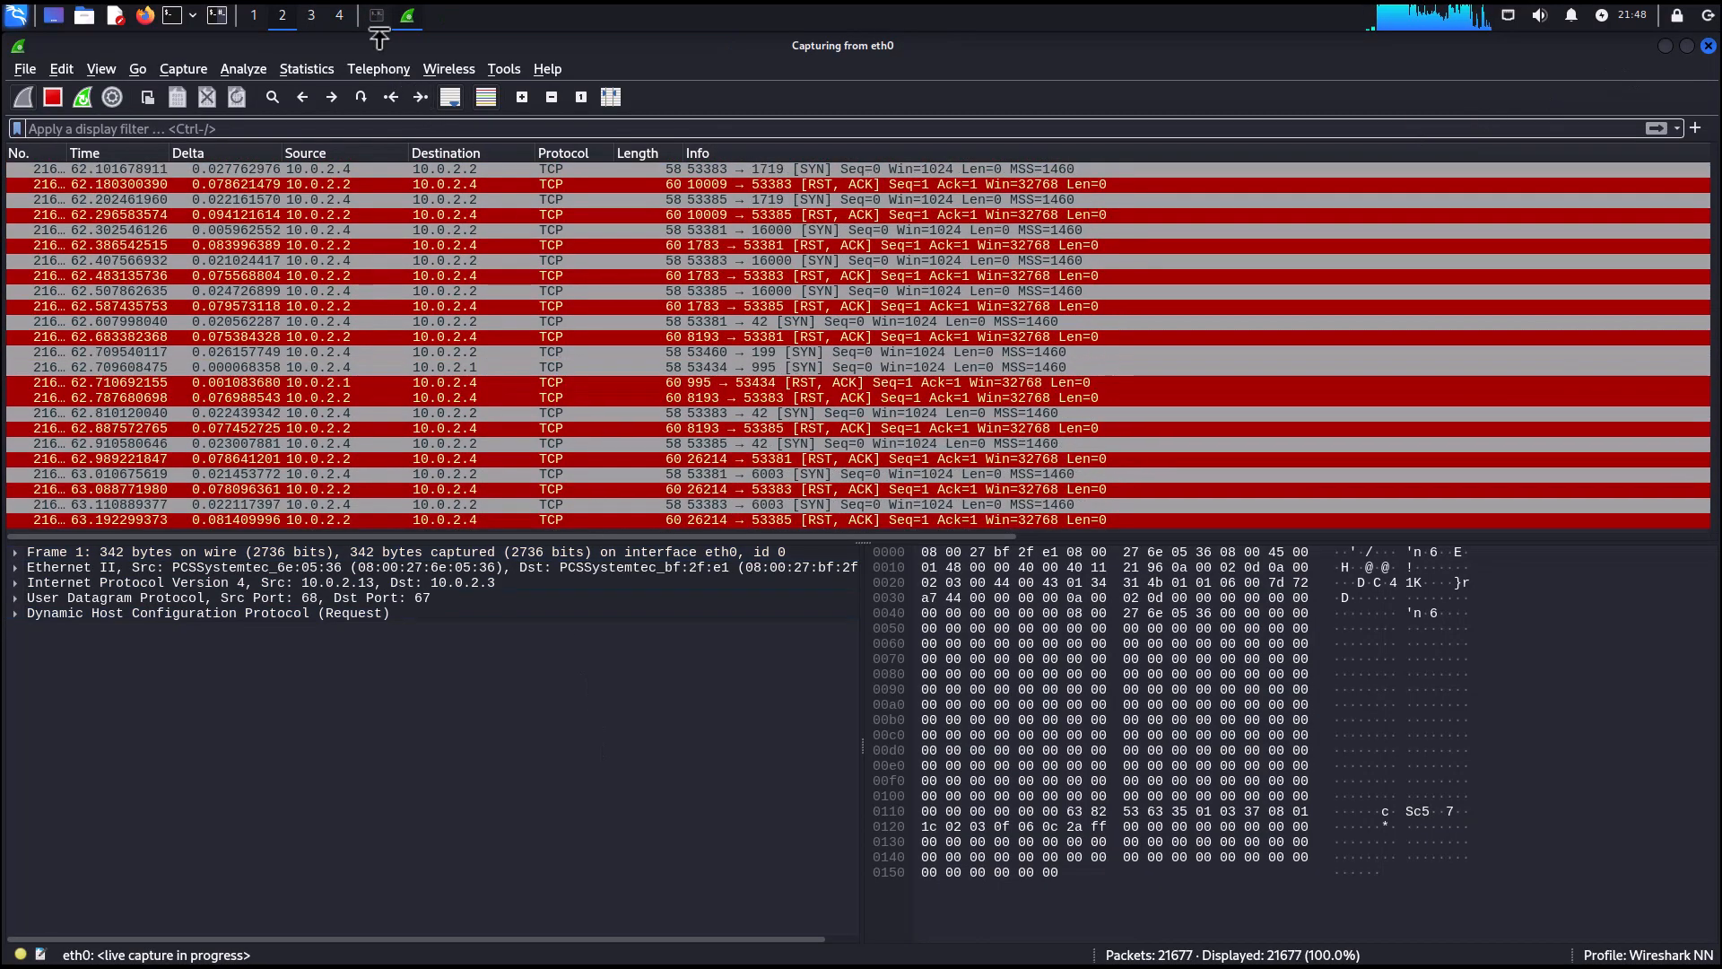
Open a second terminal window, run ping 8.8.8.8 and stop it.
{"action": "left_click", "coordinate": [377, 16]}
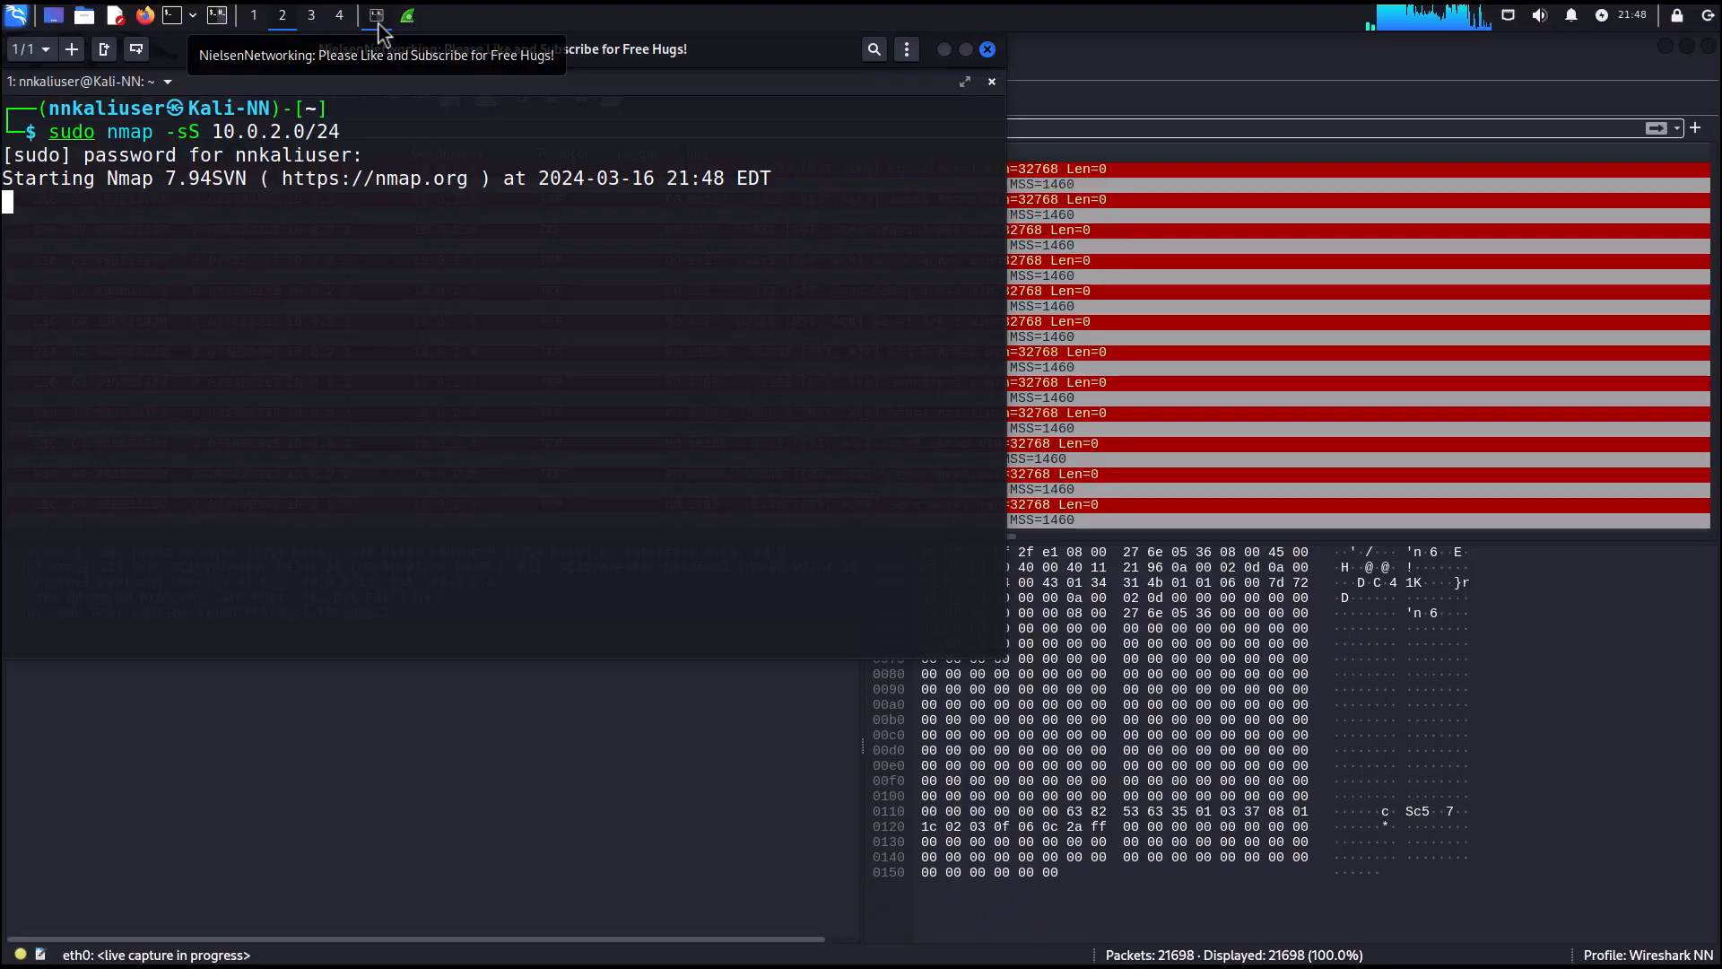
{"action": "left_click", "coordinate": [220, 17]}
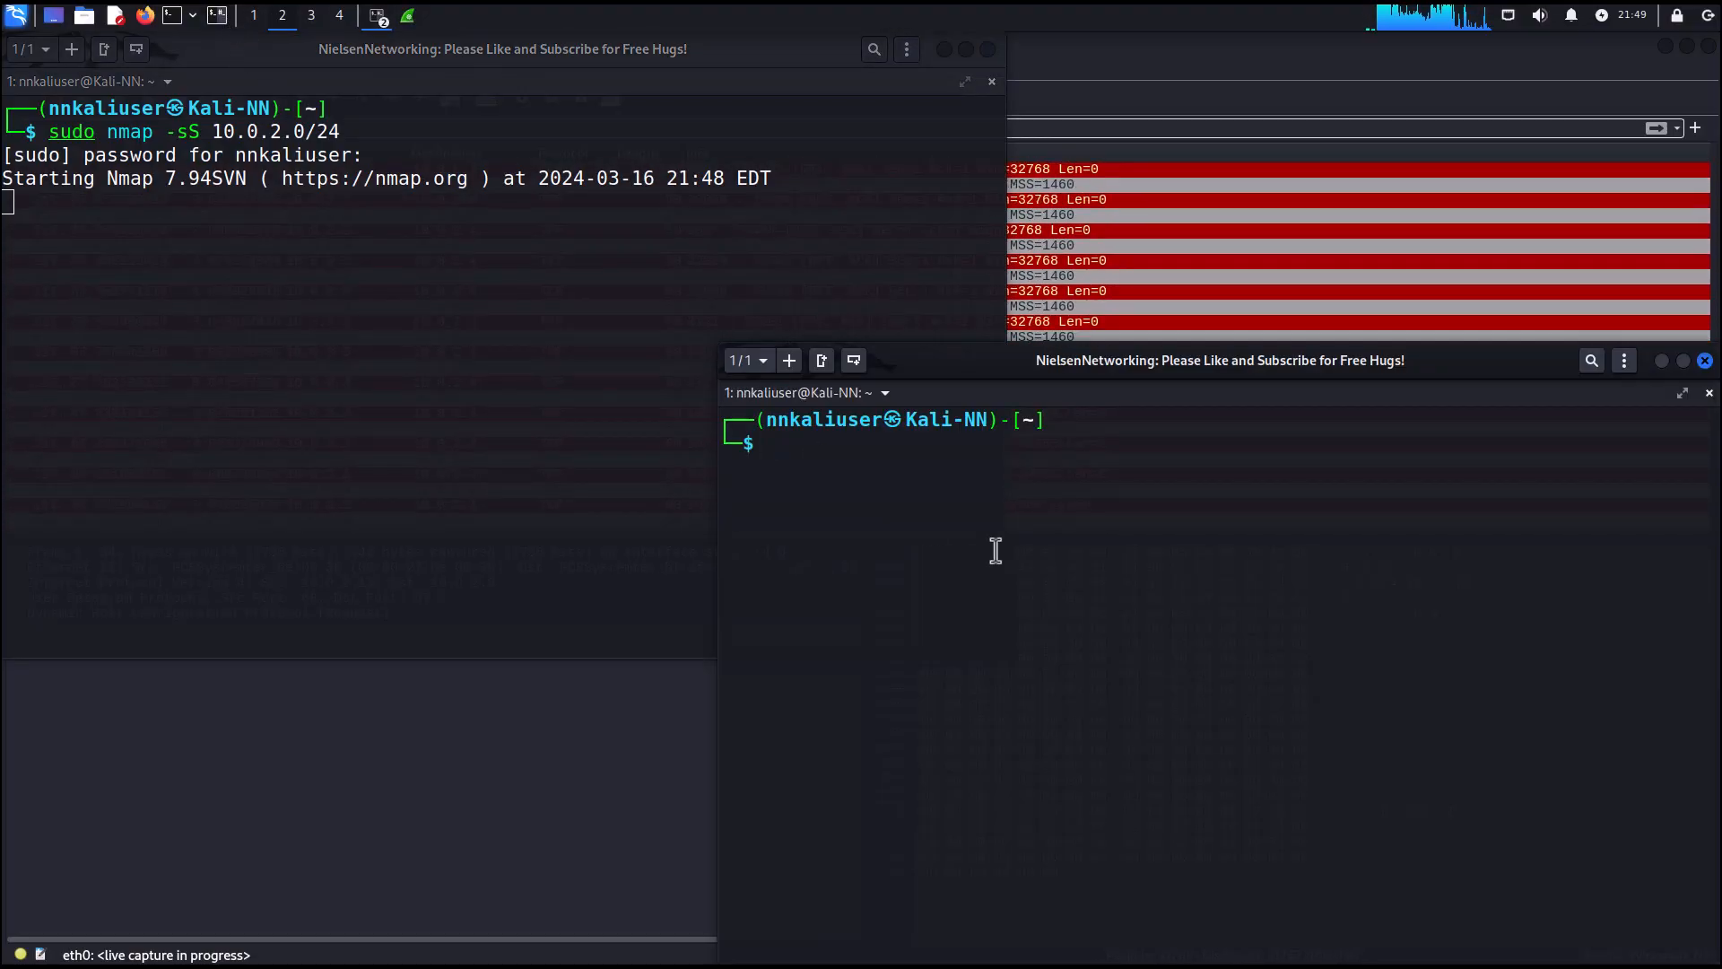
{"action": "type", "text": "ping"}
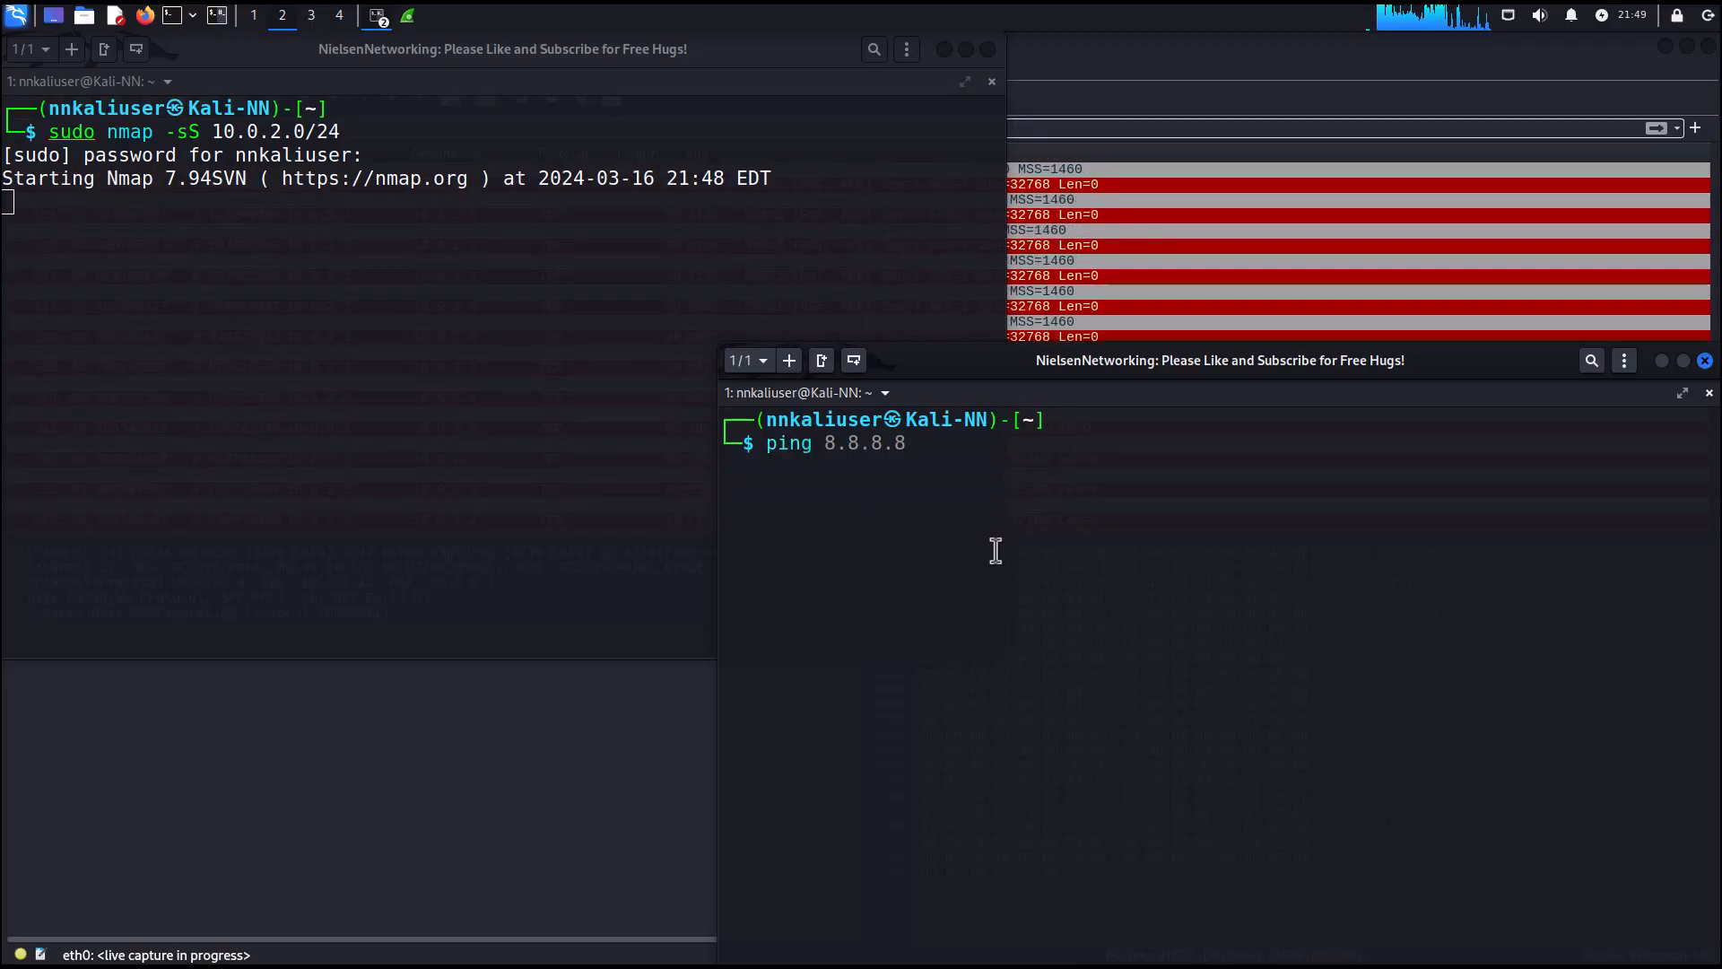
{"action": "key", "text": "Right"}
{"action": "key", "text": "Return"}
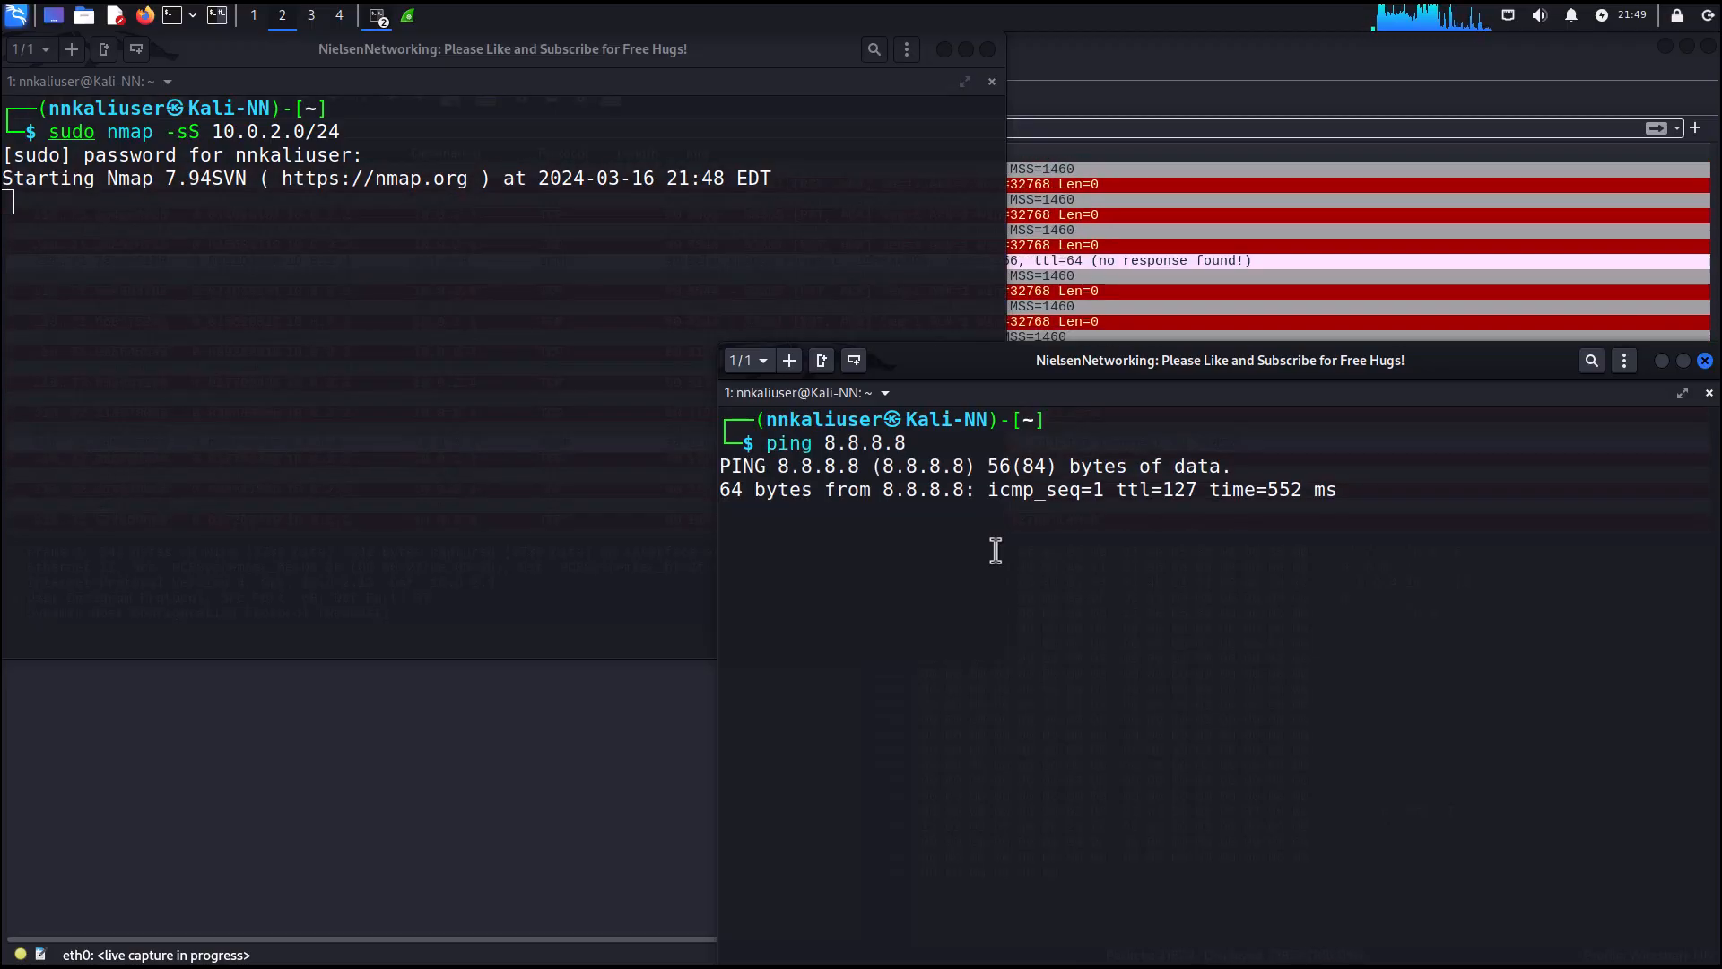
{"action": "key", "text": "ctrl+c"}
Look up gmac.com with nslookup in the second terminal.
{"action": "type", "text": "n"}
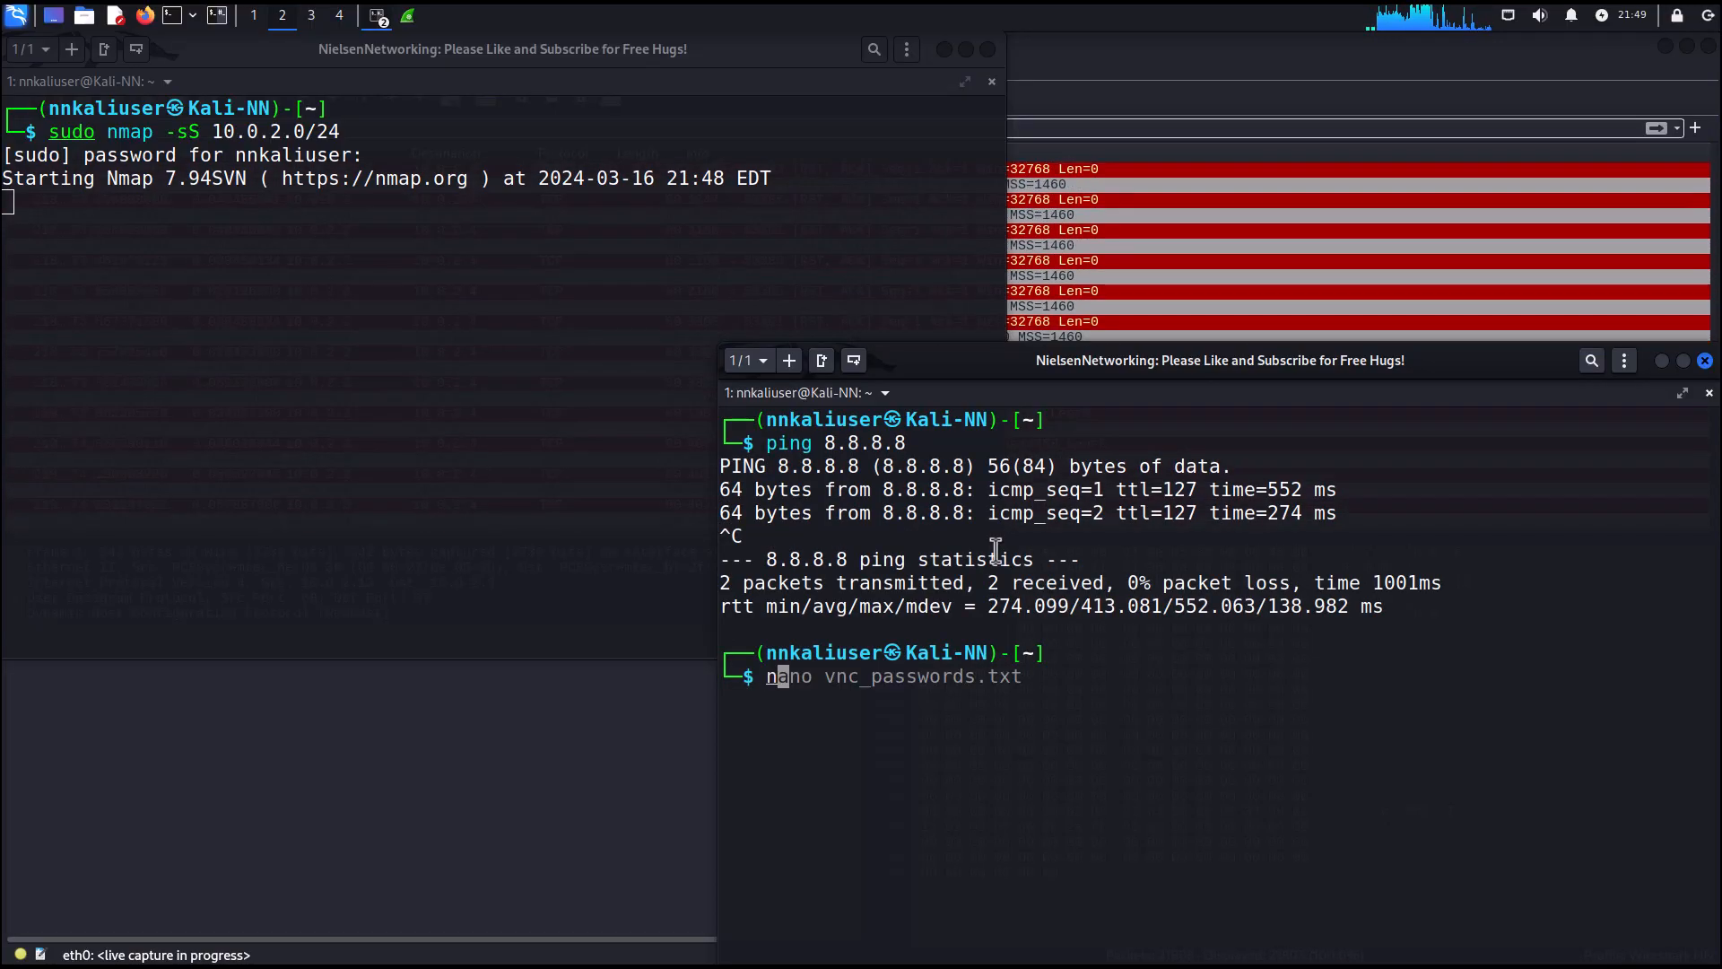
{"action": "type", "text": "slookup gmac.com"}
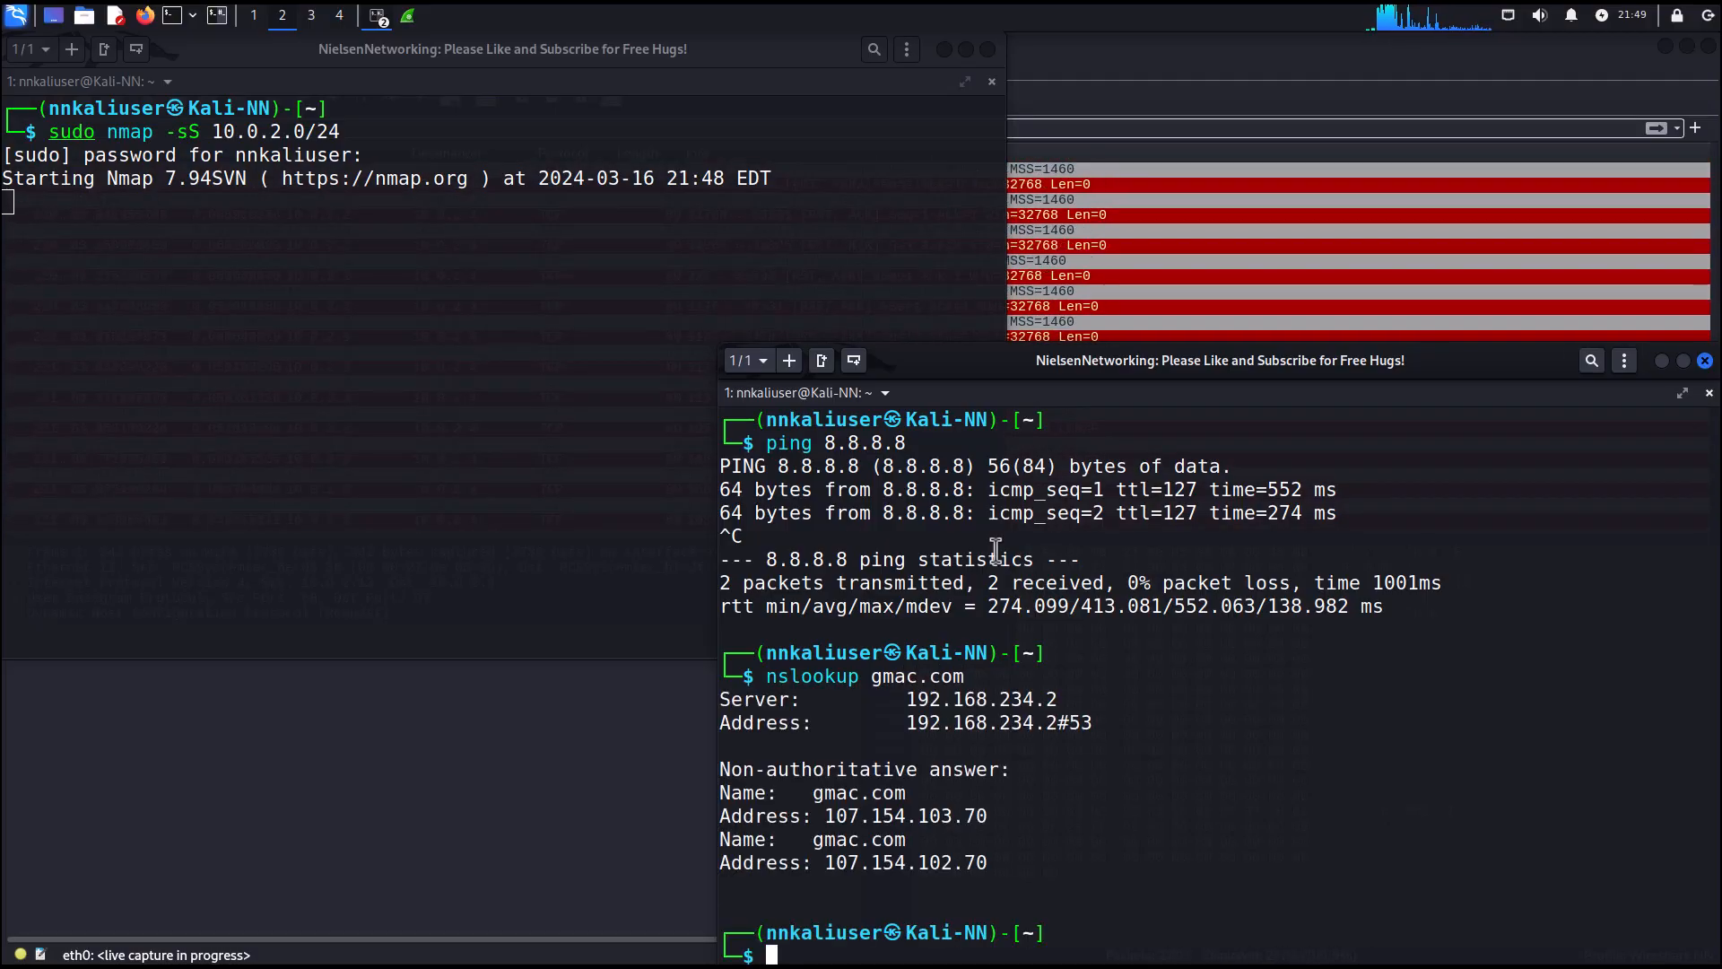
Open a telnet connection to 10.0.2.13 and submit an empty login.
{"action": "type", "text": "tel"}
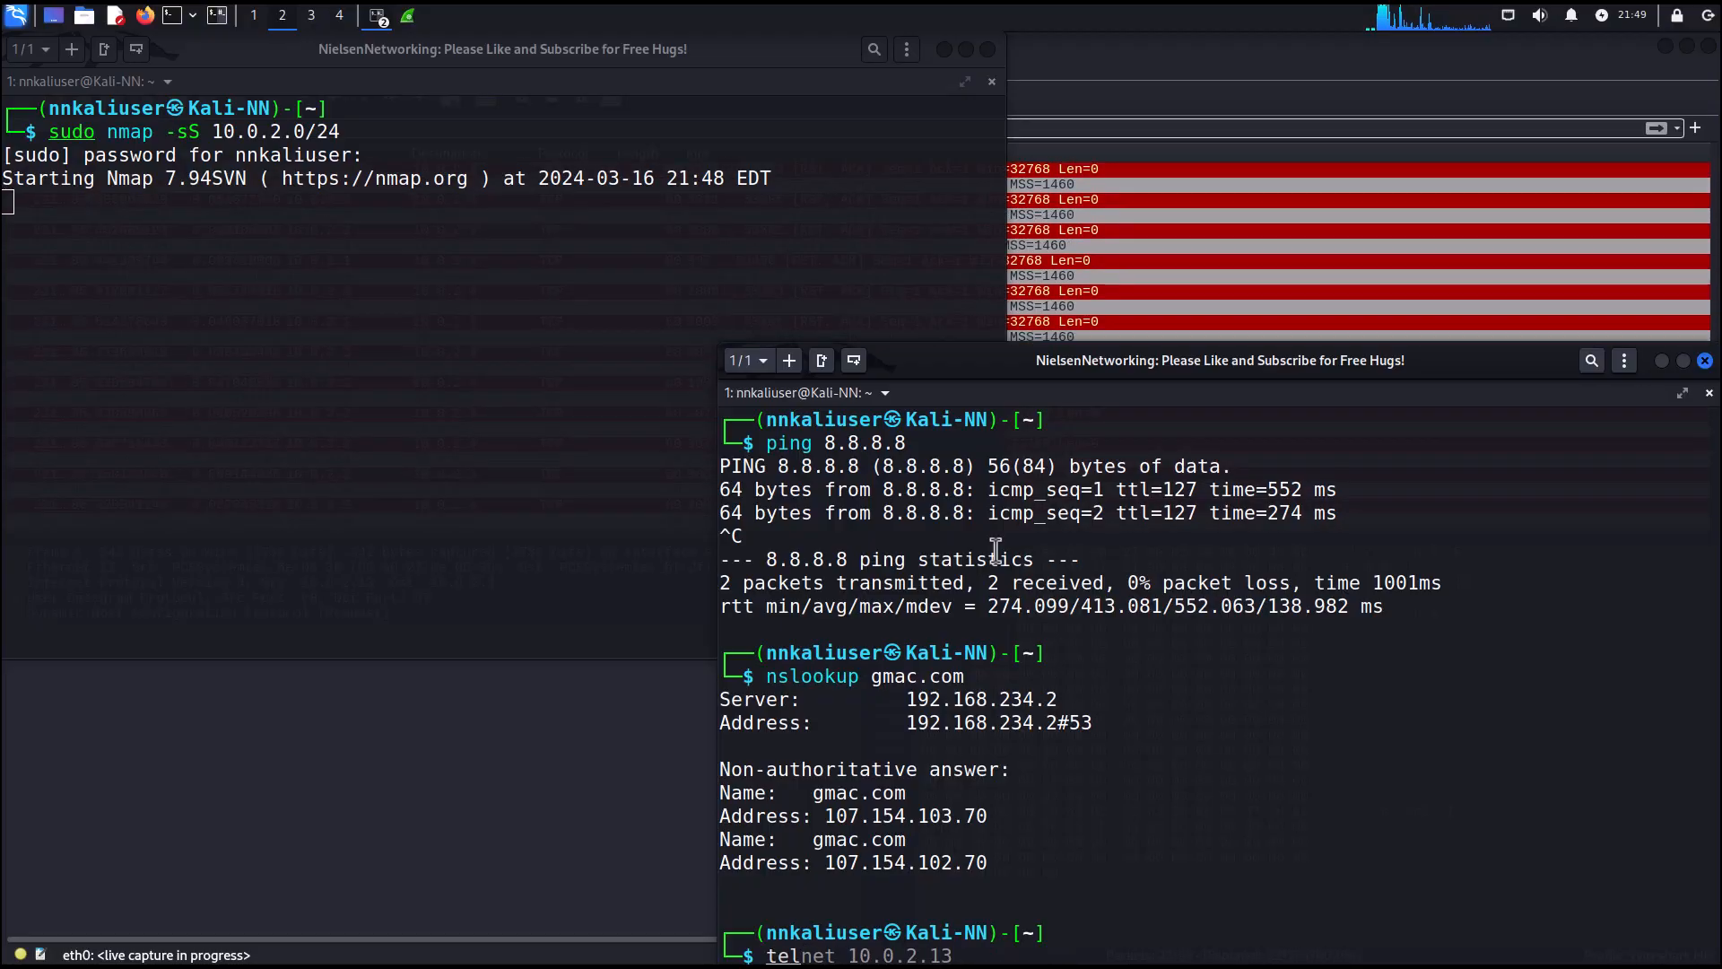
{"action": "key", "text": "Right"}
{"action": "key", "text": "Return"}
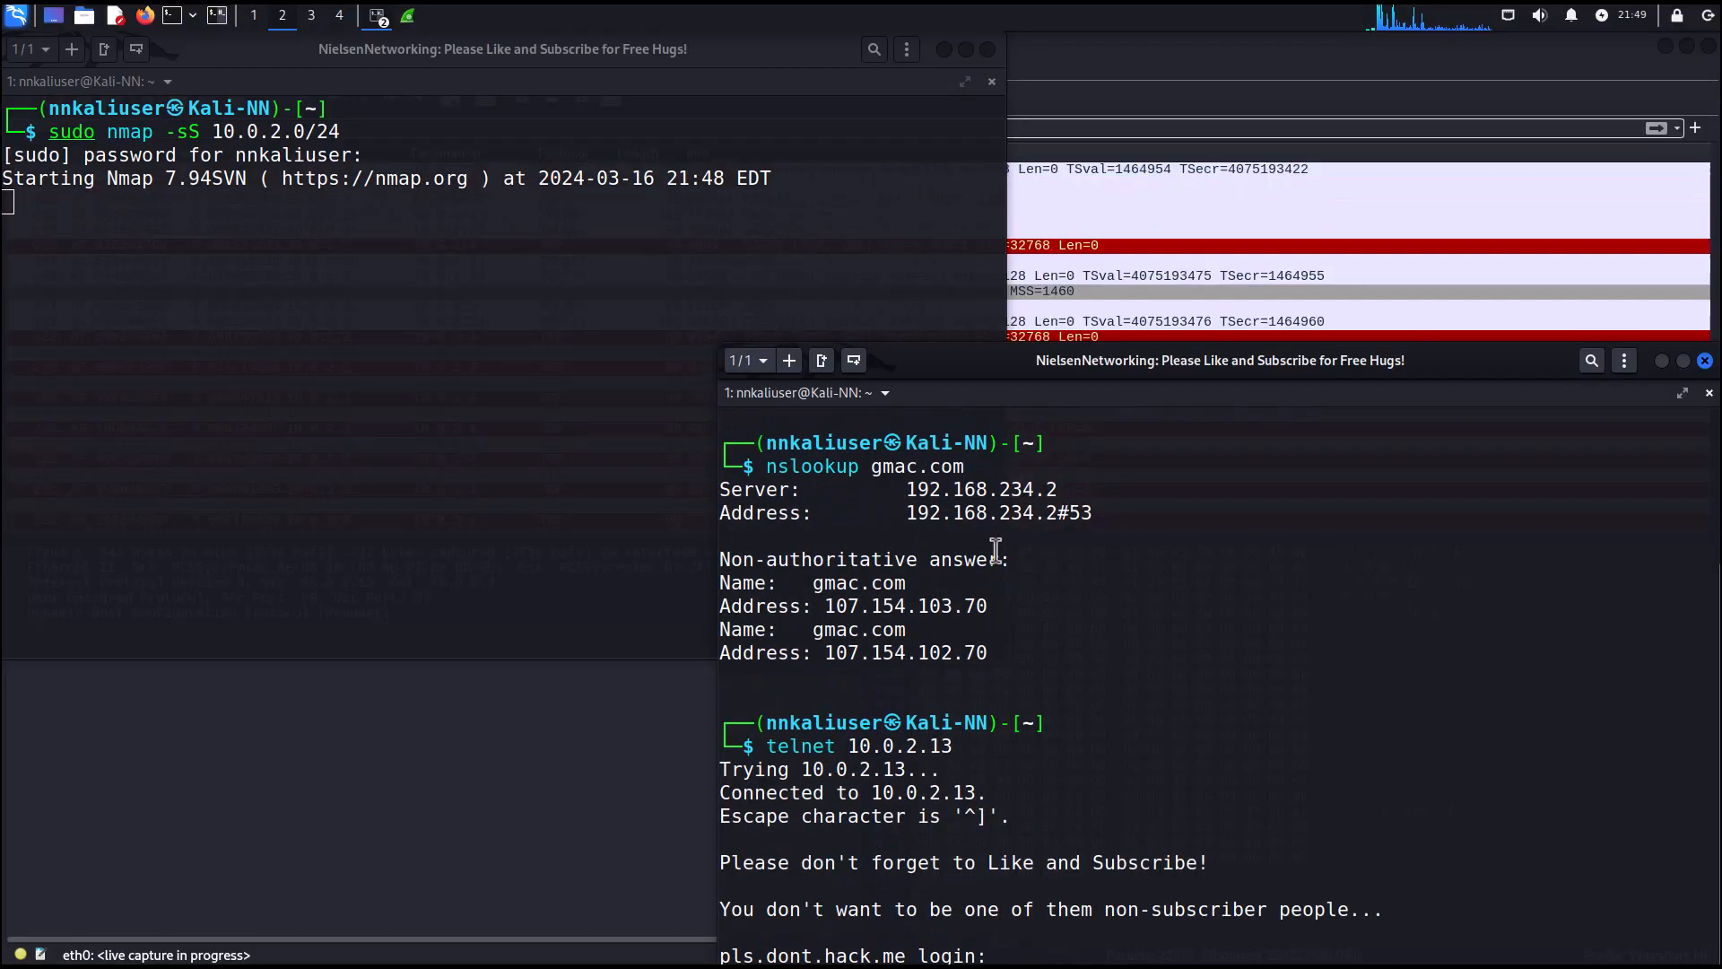
{"action": "key", "text": "Return"}
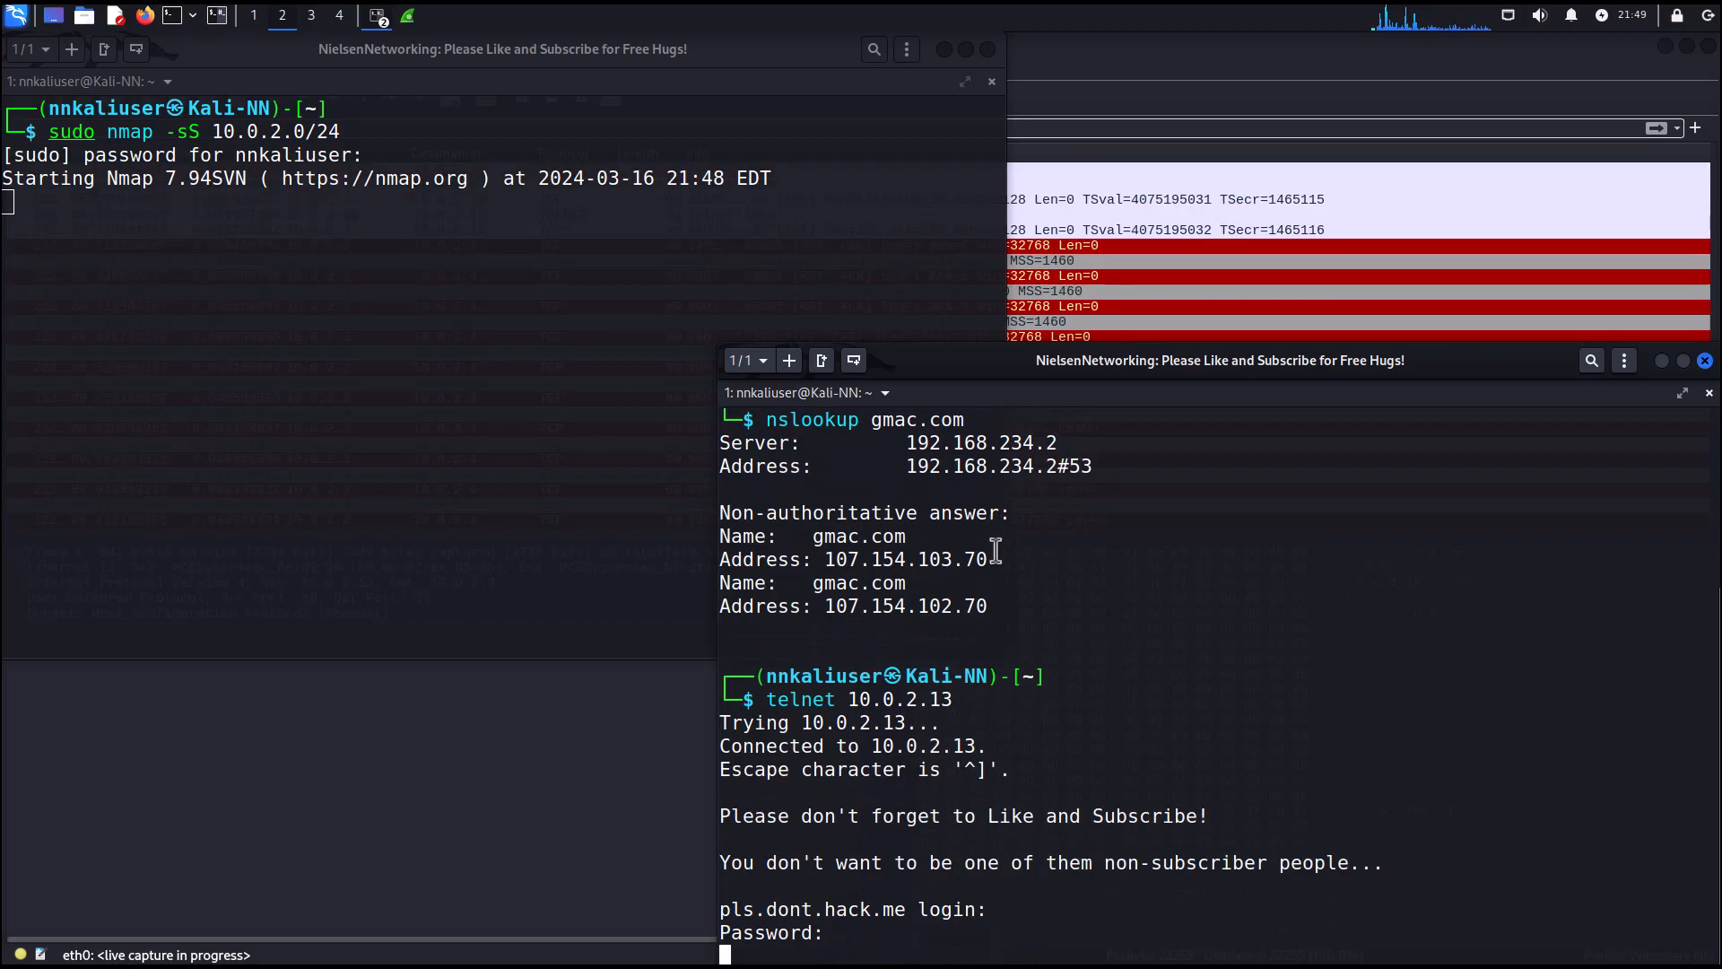
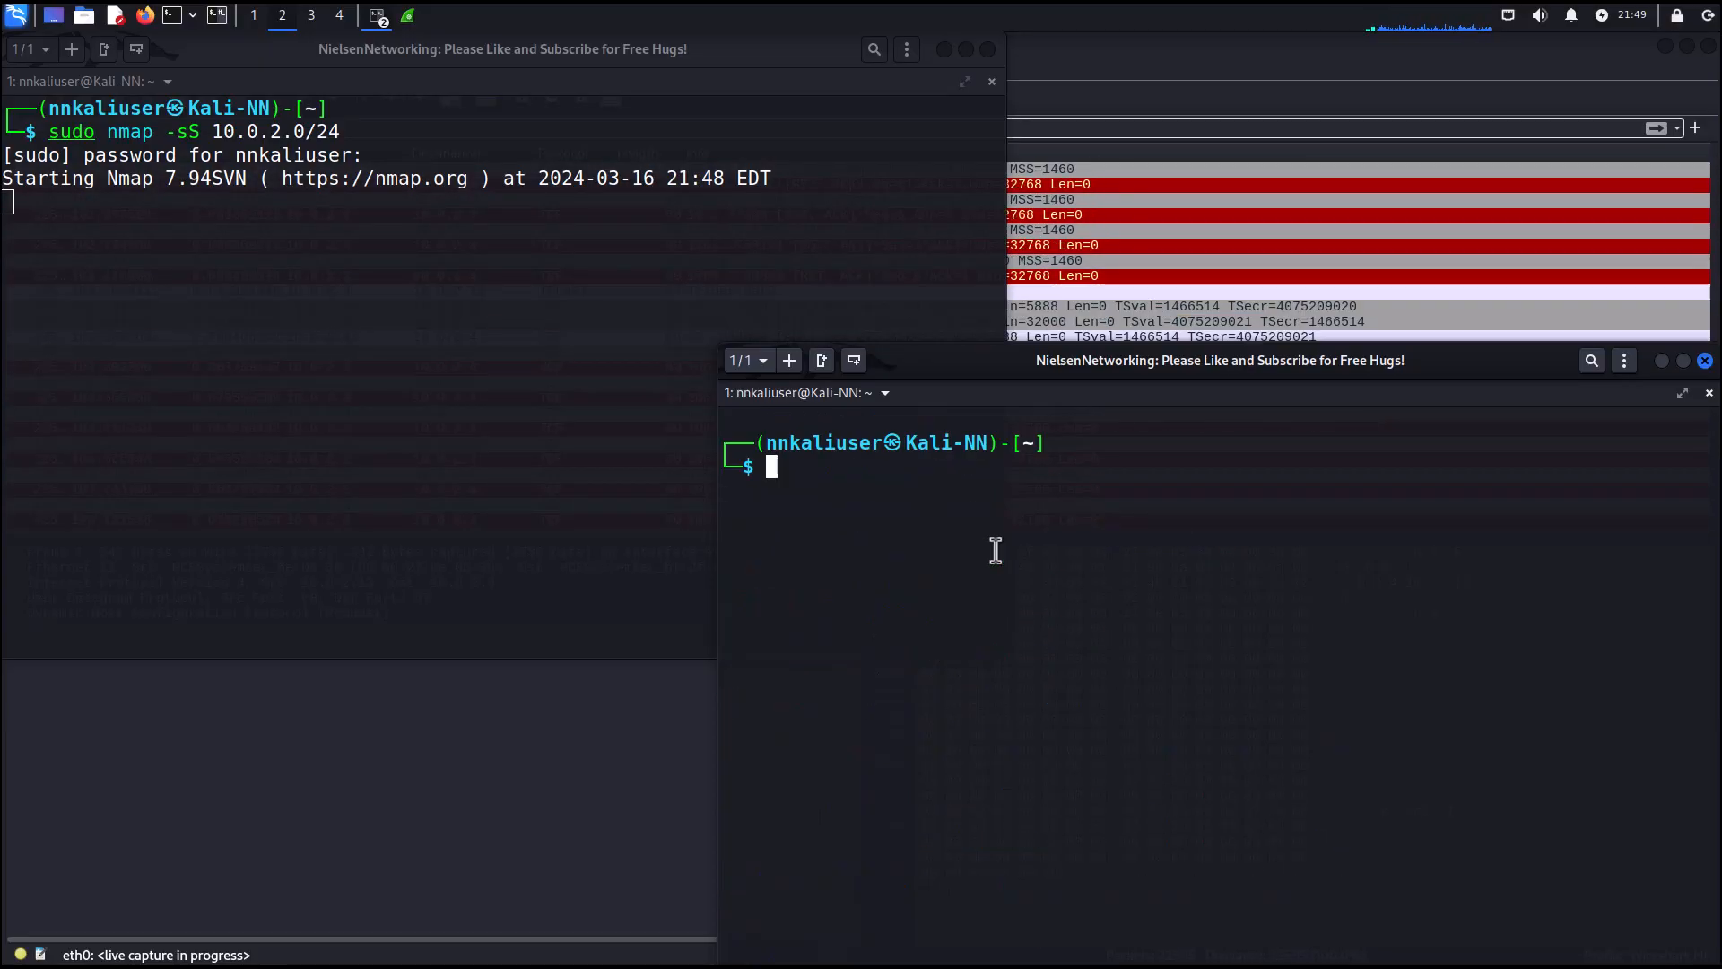
Exit both terminal windows, stopping the running nmap scan before closing the first one.
{"action": "type", "text": "exit"}
{"action": "key", "text": "Return"}
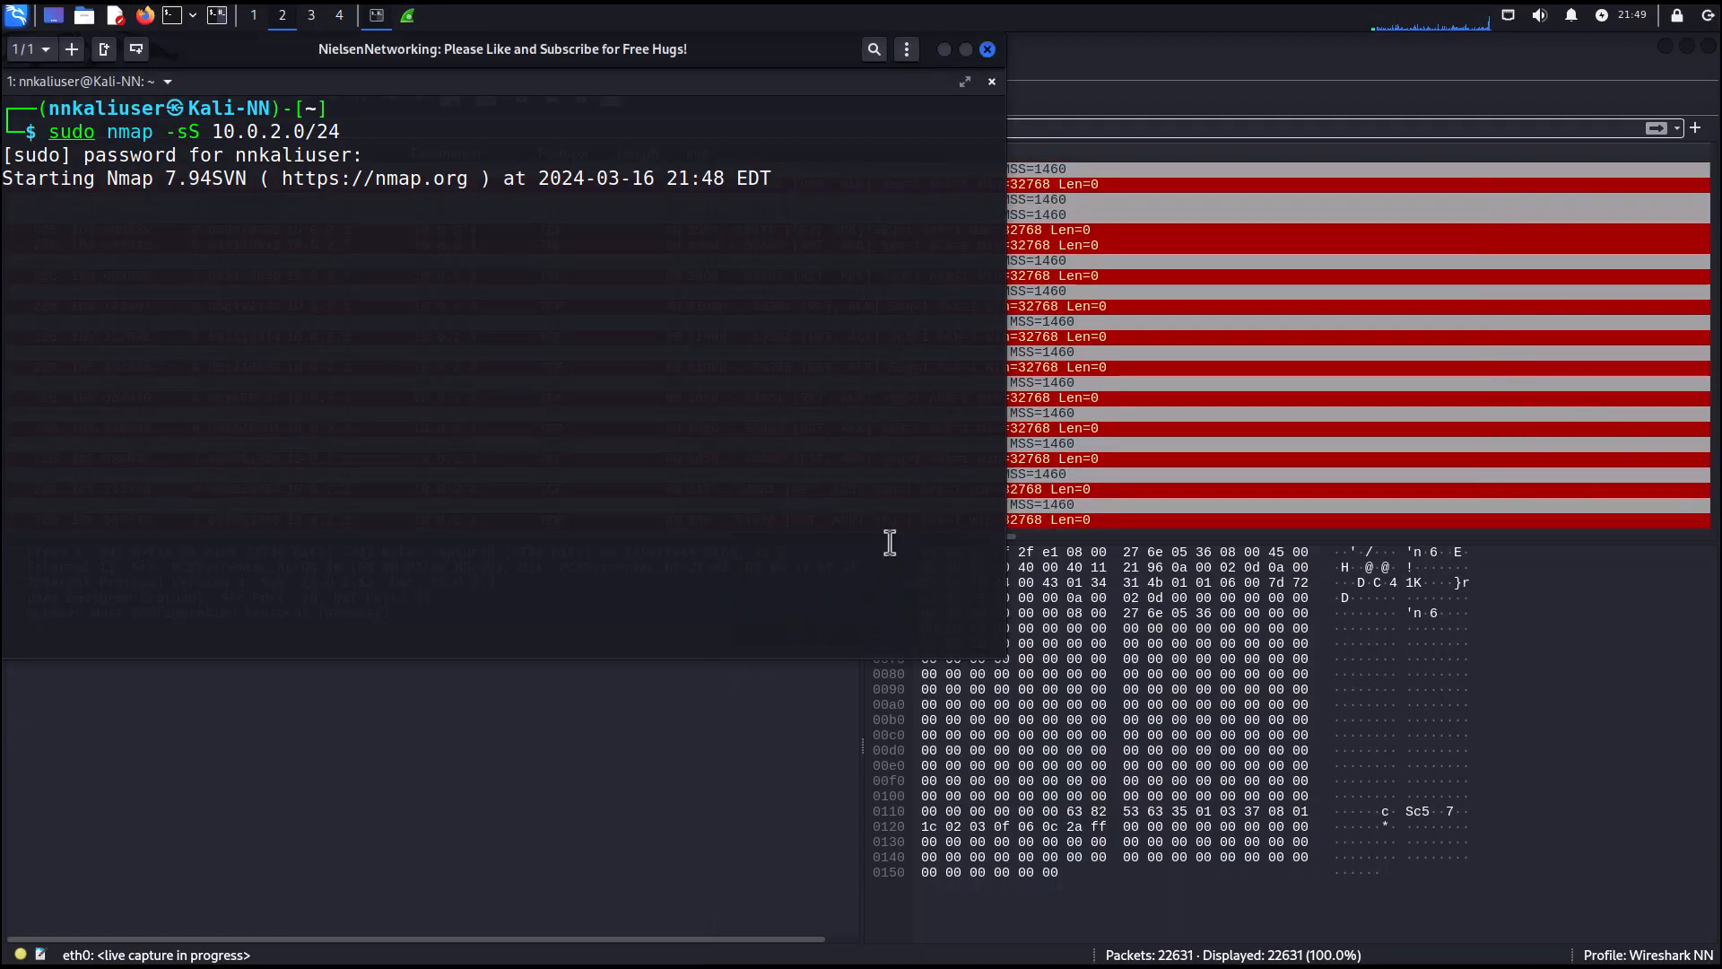
{"action": "key", "text": "ctrl+c"}
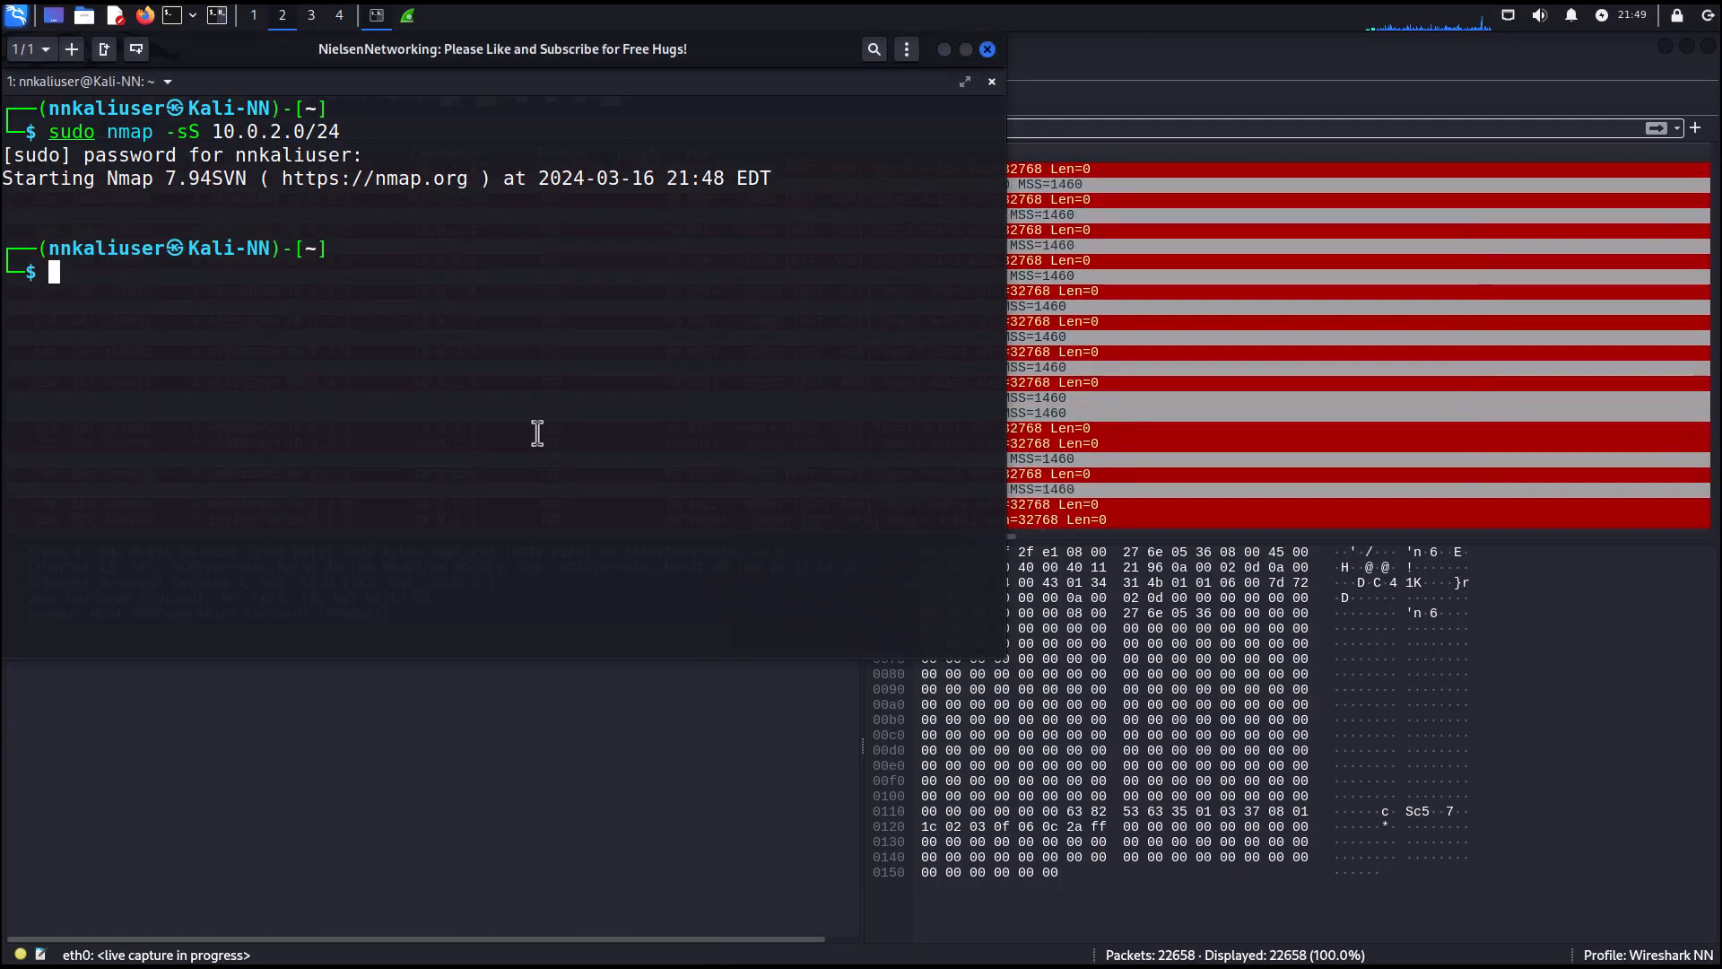
{"action": "type", "text": "exit"}
{"action": "key", "text": "Return"}
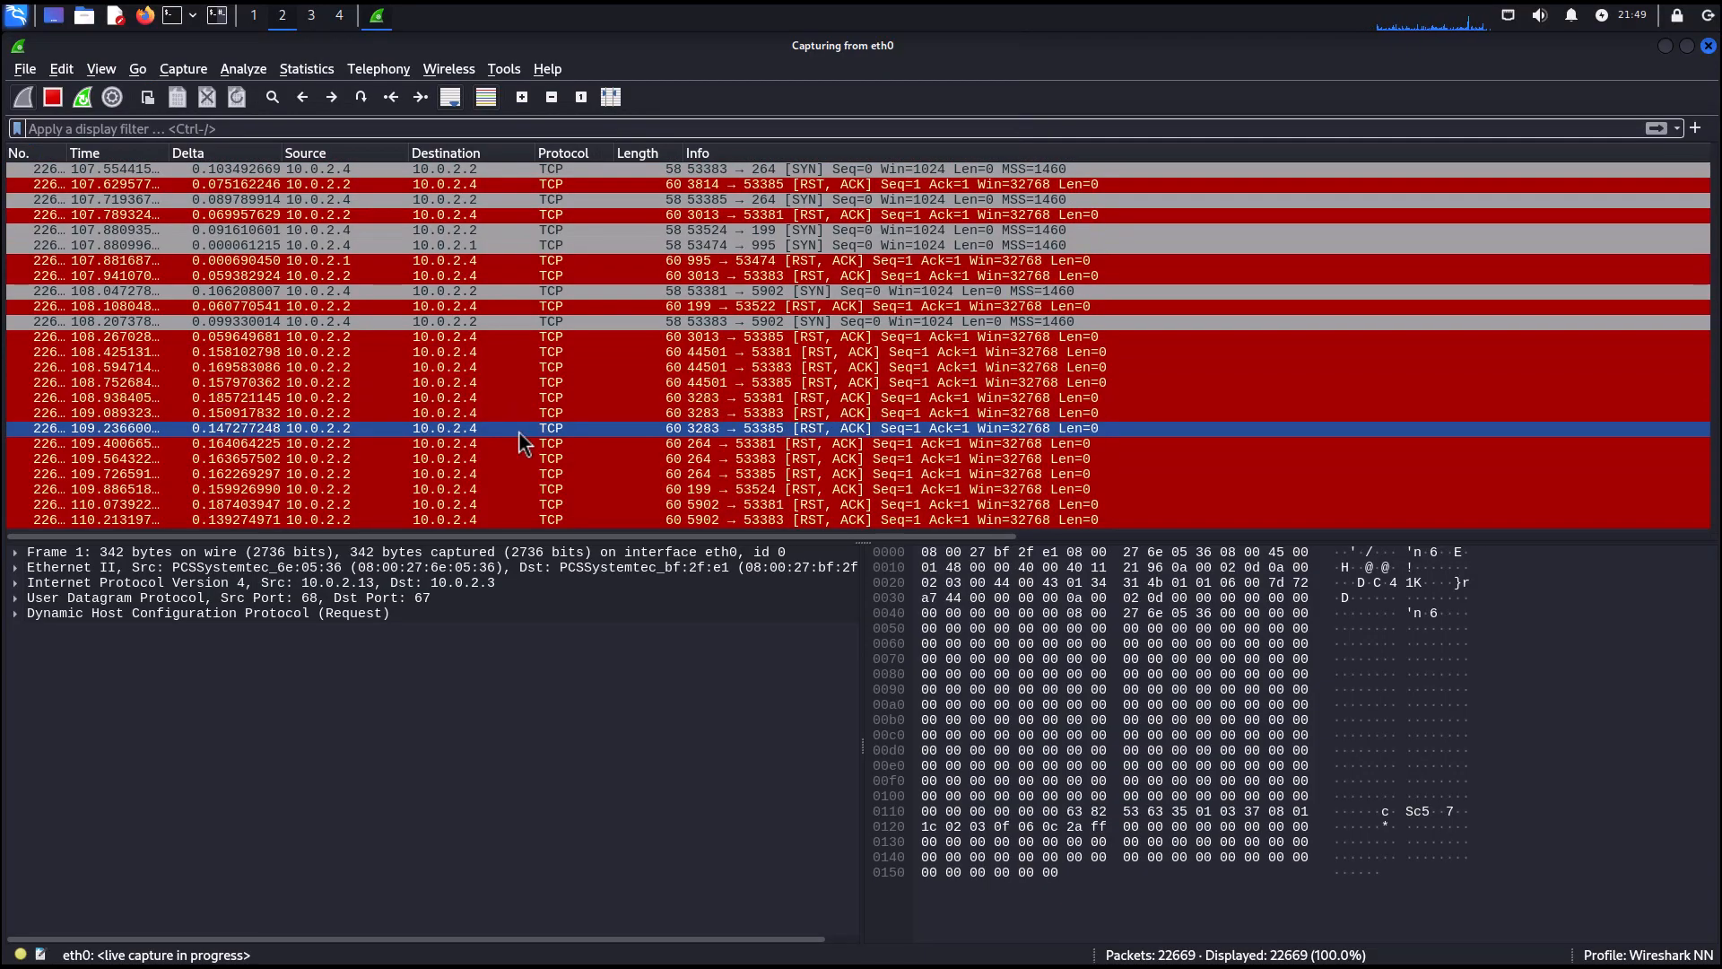
Stop the live capture and save it in the home folder as stats.pcapng.
{"action": "left_click", "coordinate": [52, 98]}
{"action": "left_click", "coordinate": [25, 70]}
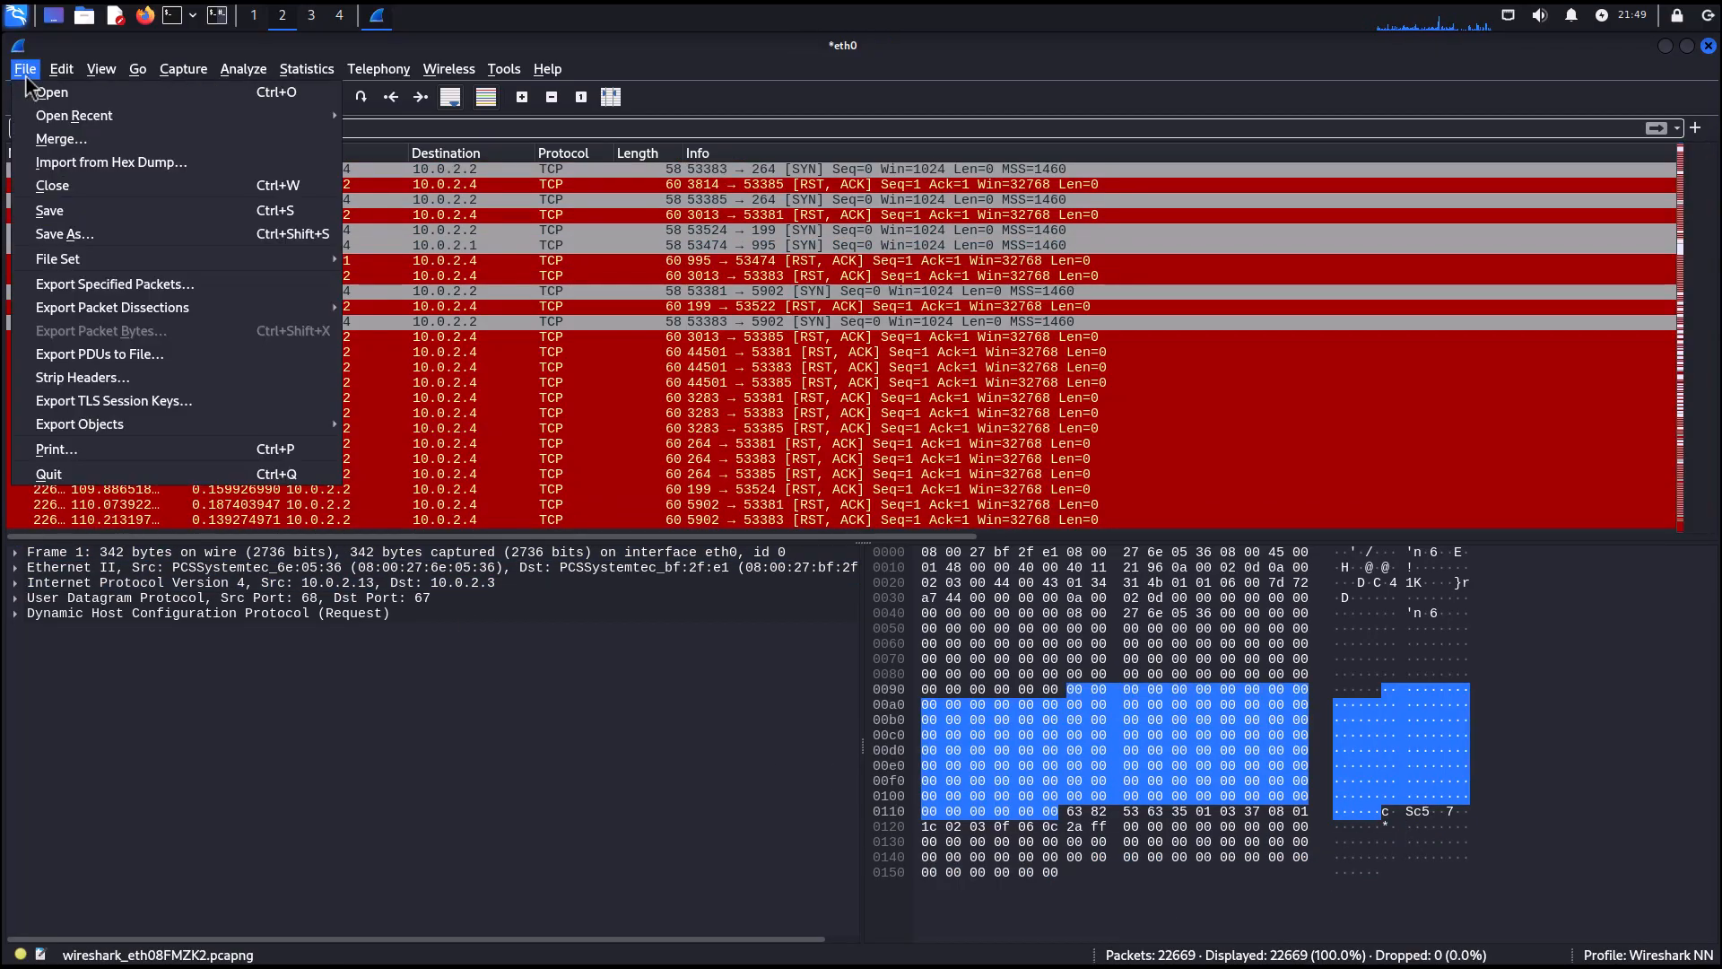
{"action": "left_click", "coordinate": [61, 238]}
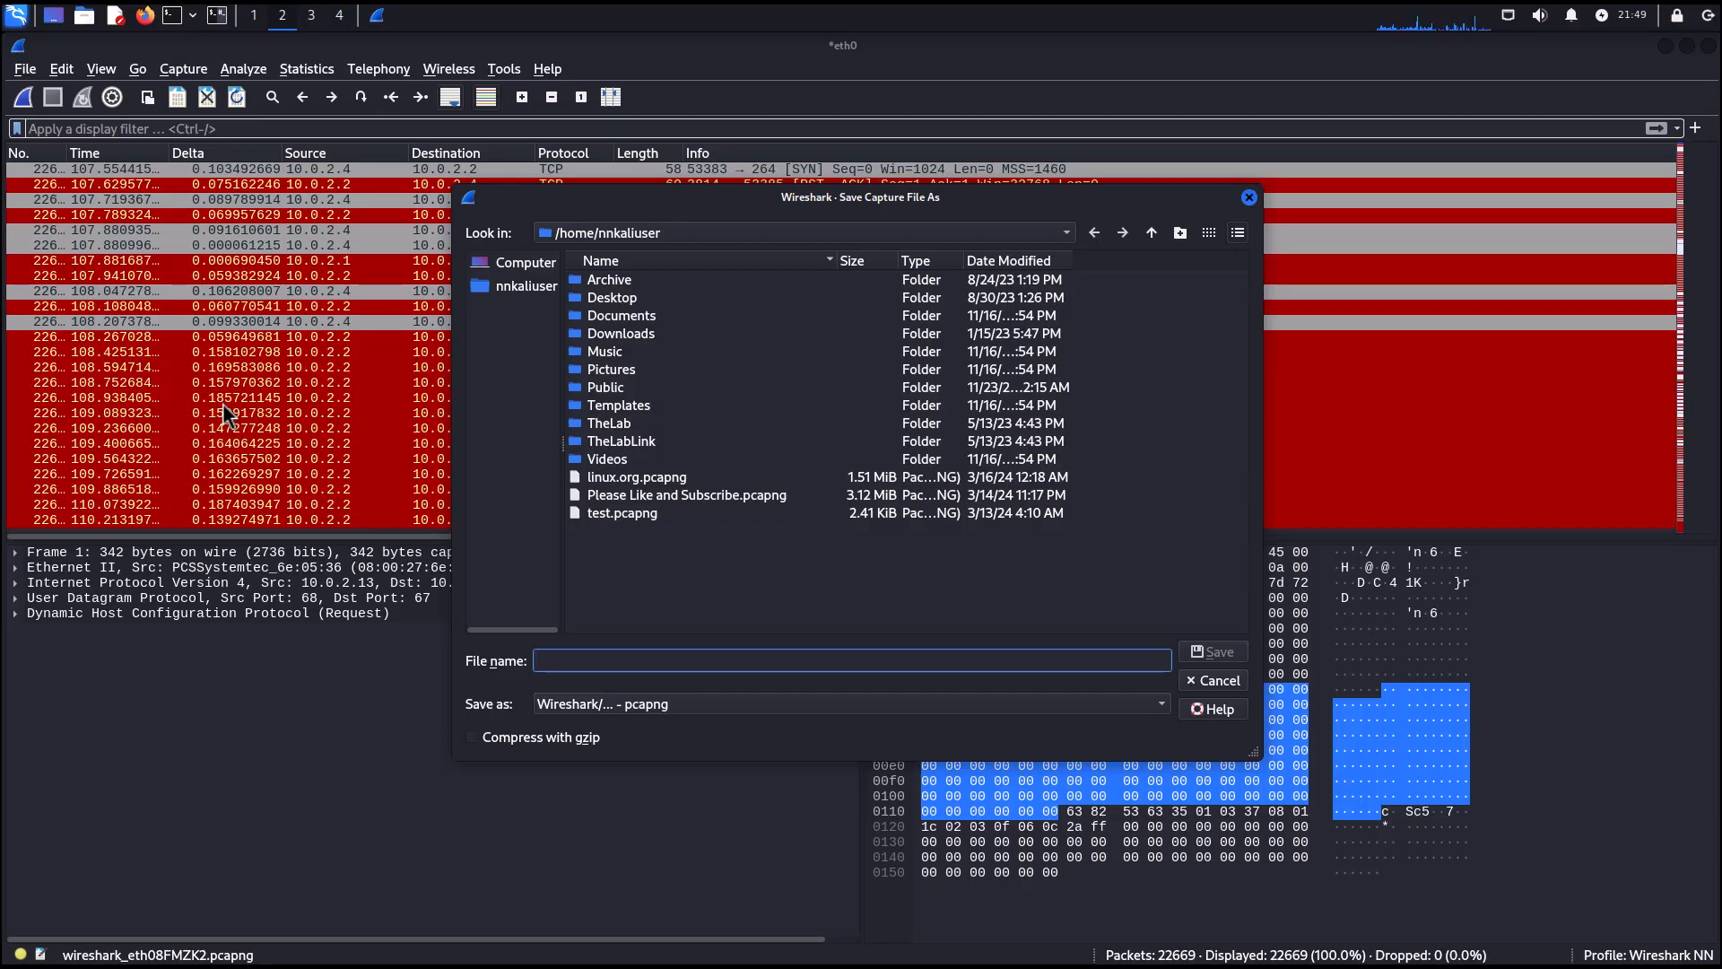
{"action": "type", "text": "stats."}
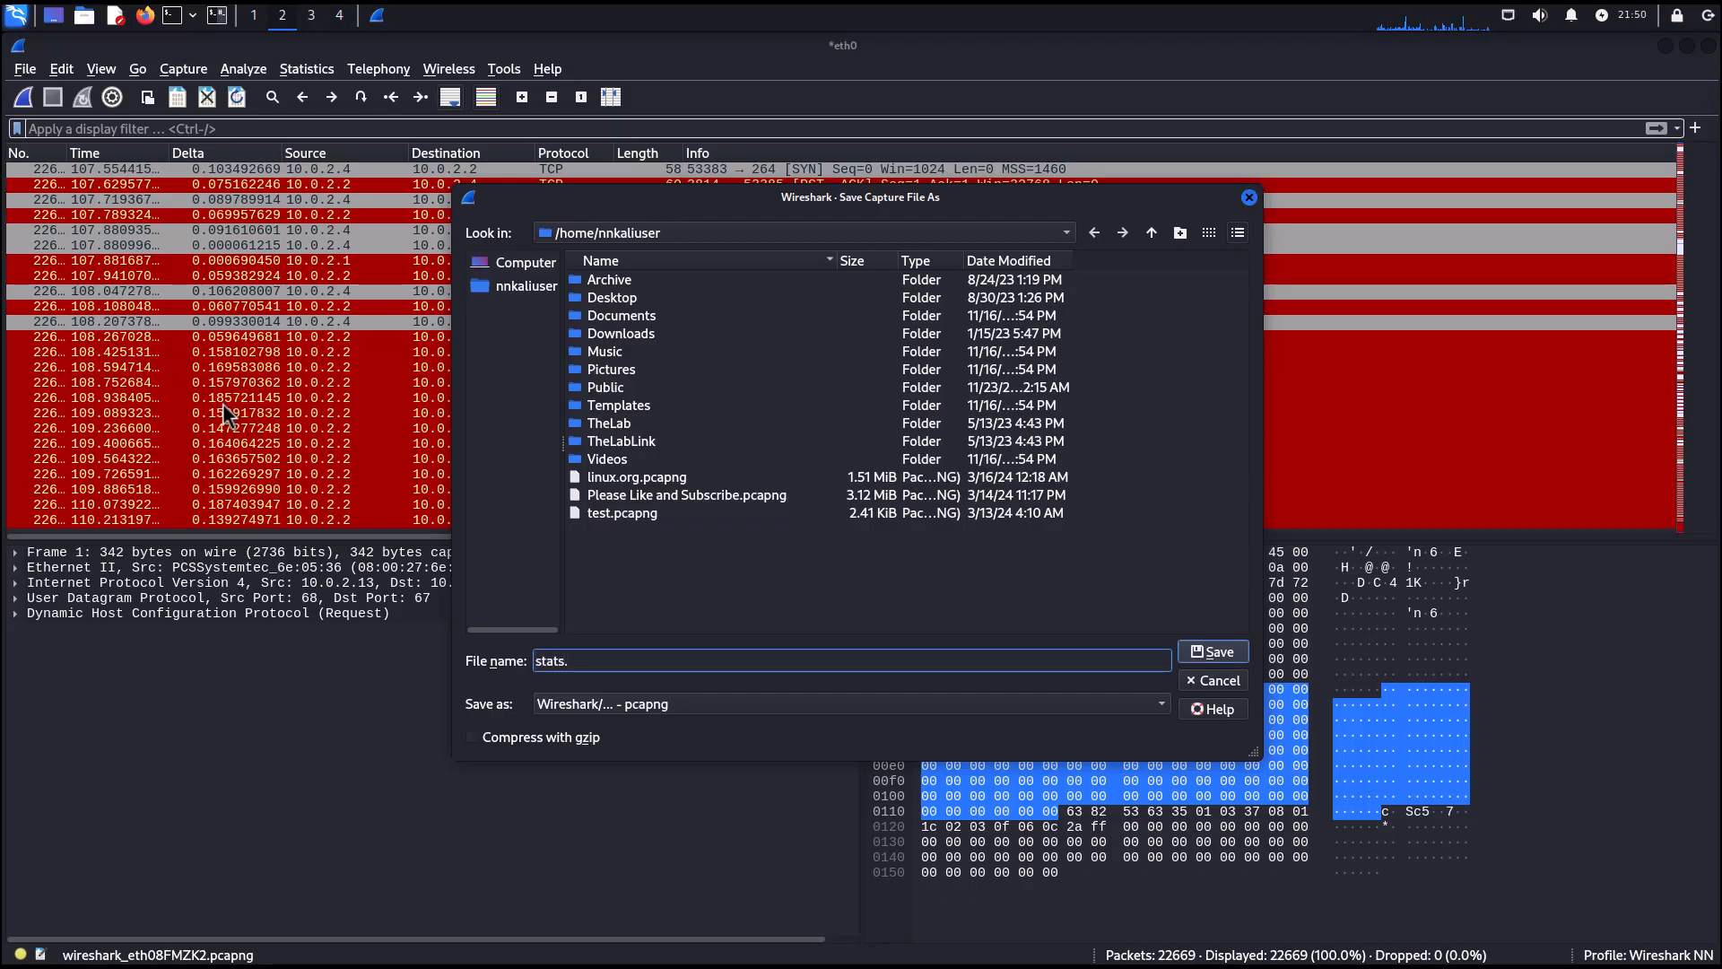
{"action": "key", "text": "Return"}
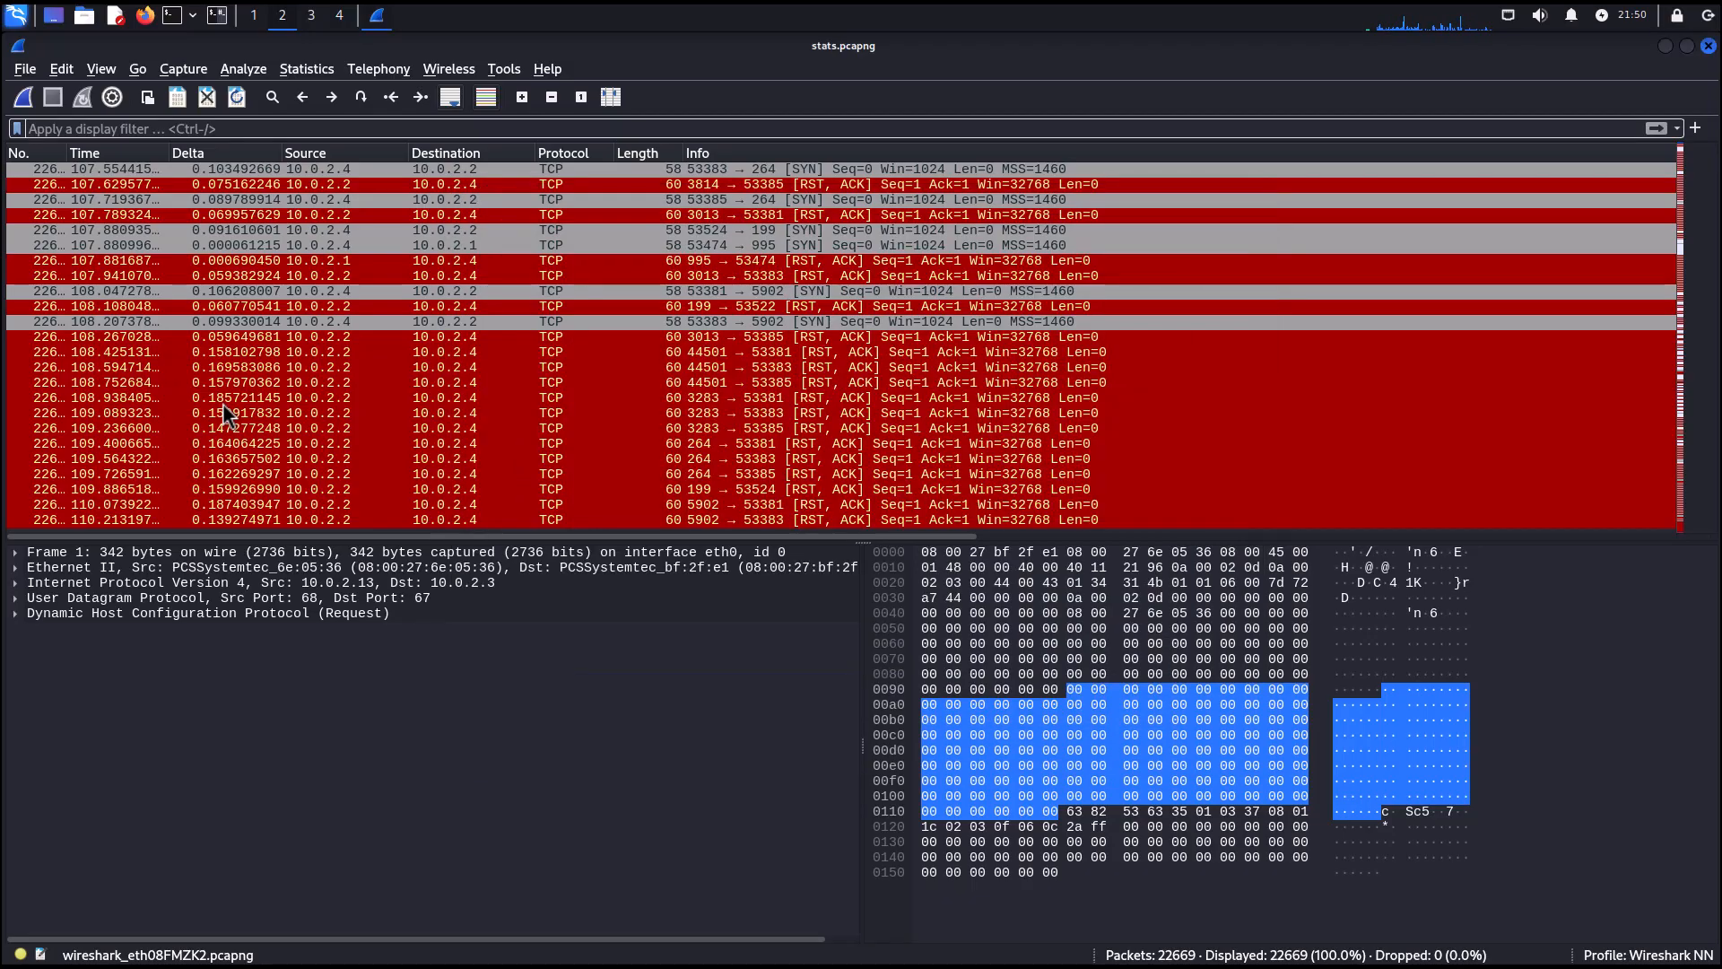
Open Resolved Addresses statistics, limit the list to Hosts, and scroll through the resolved host names.
{"action": "left_click", "coordinate": [306, 69]}
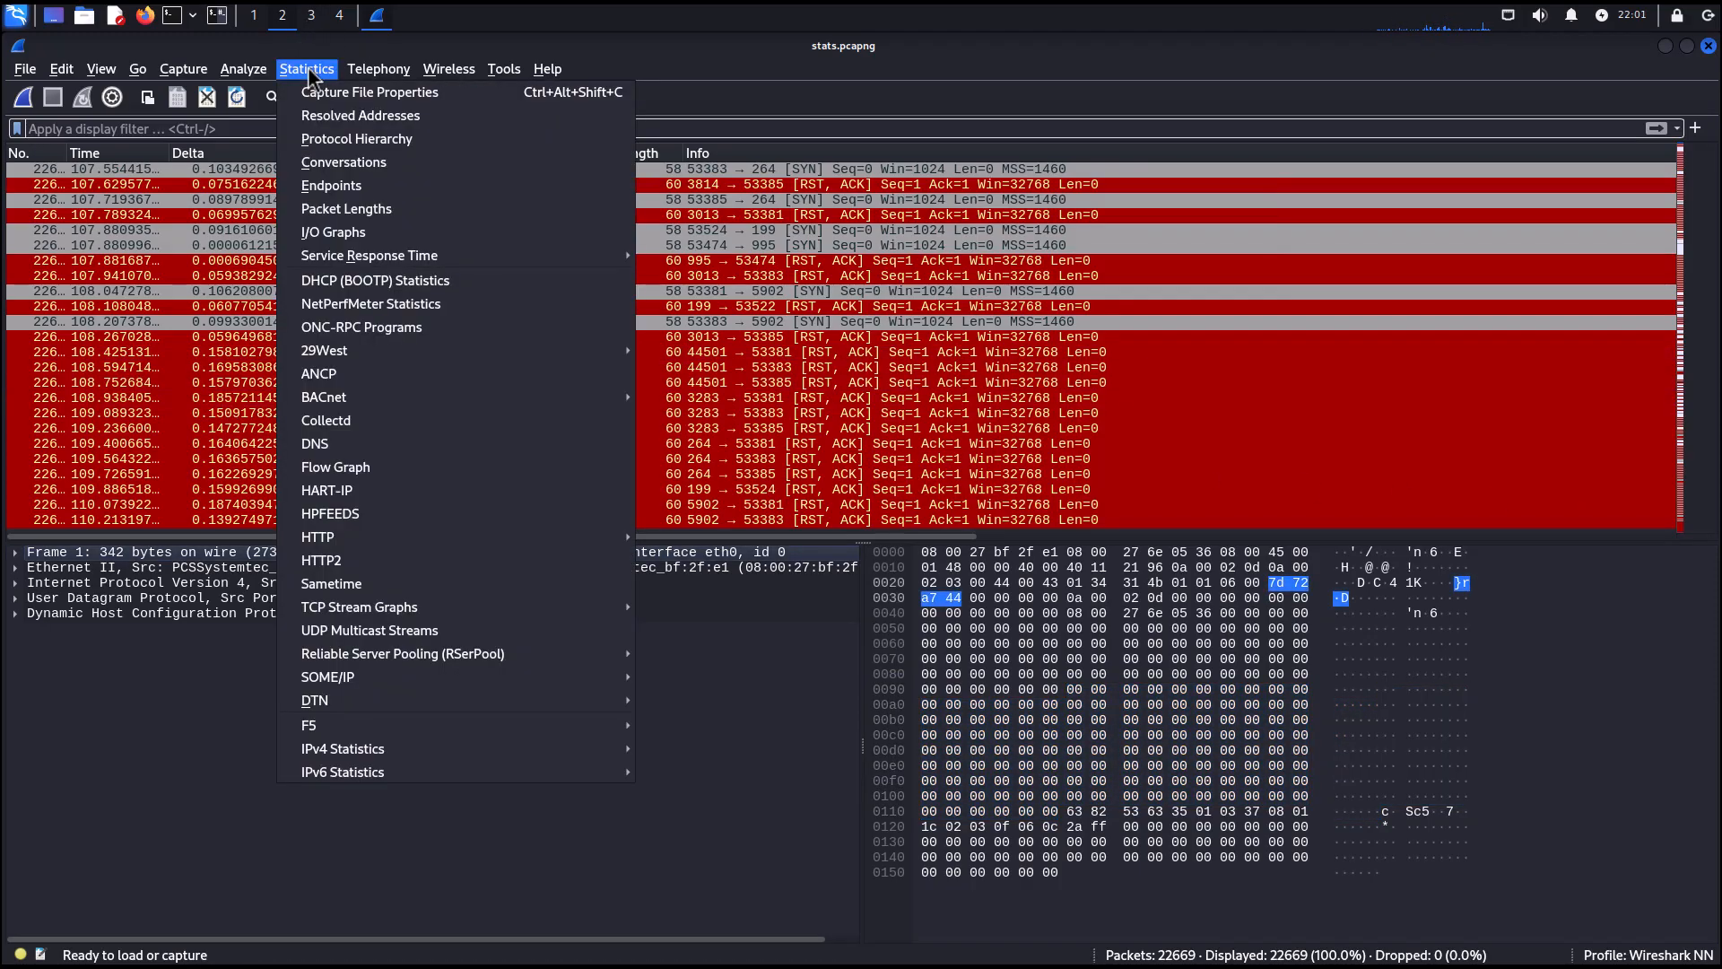
{"action": "left_click", "coordinate": [331, 116]}
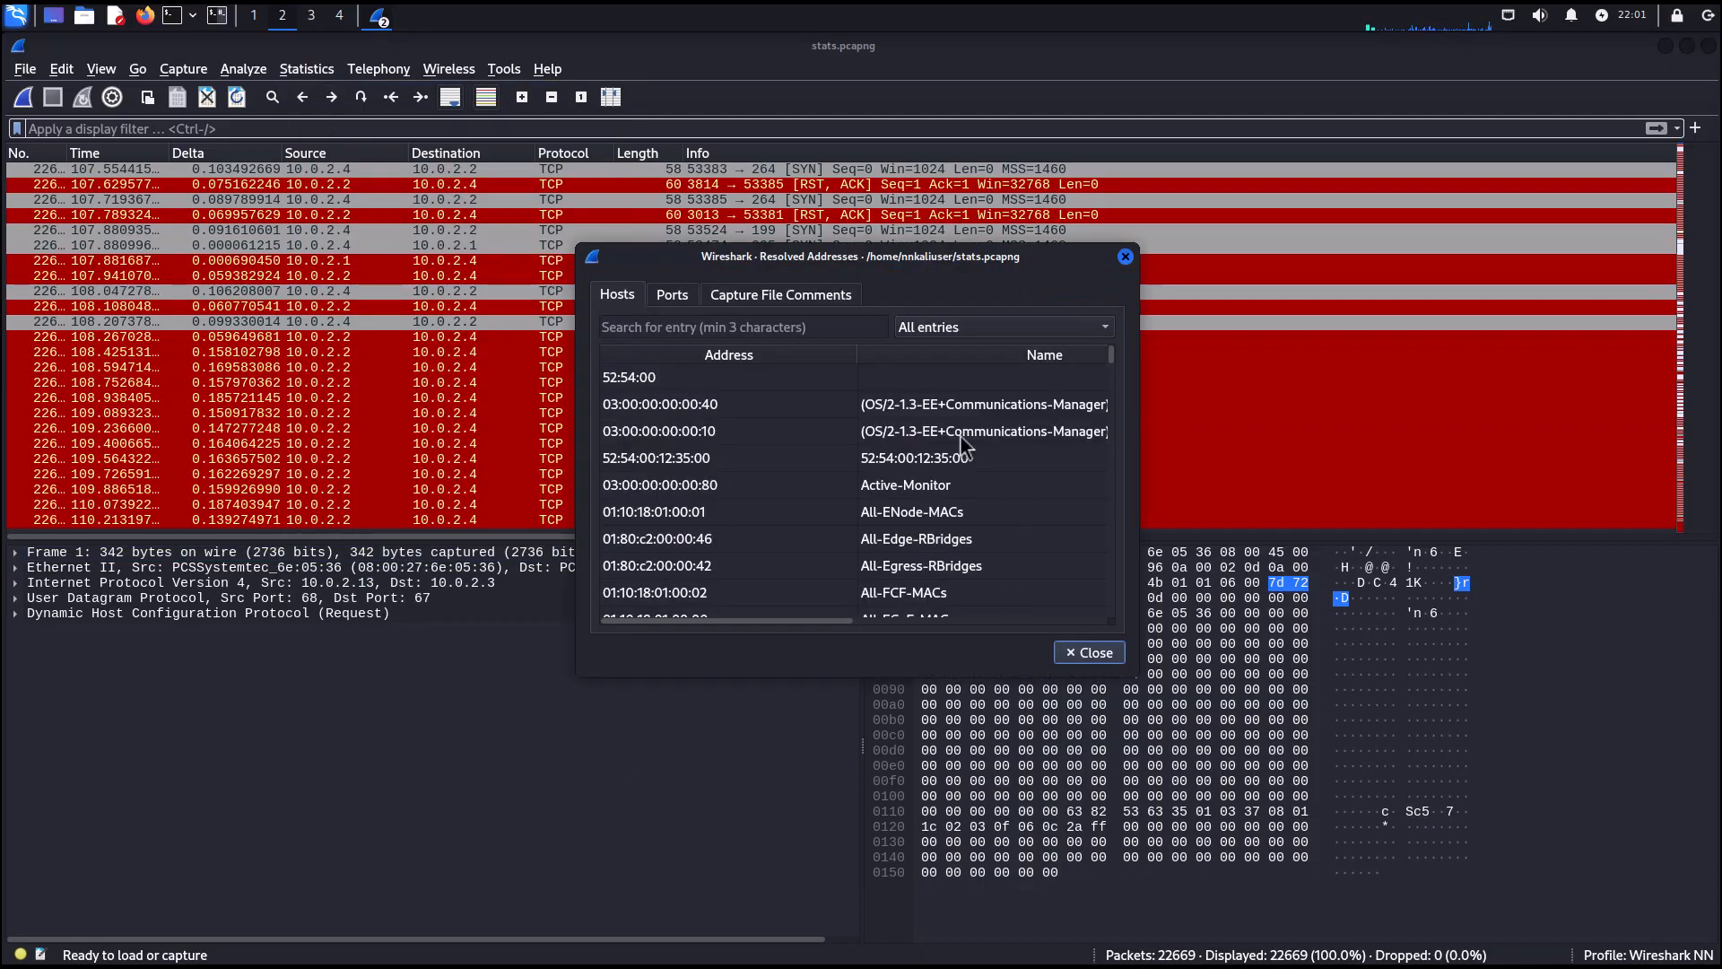
{"action": "left_click", "coordinate": [953, 332]}
{"action": "left_click", "coordinate": [944, 350]}
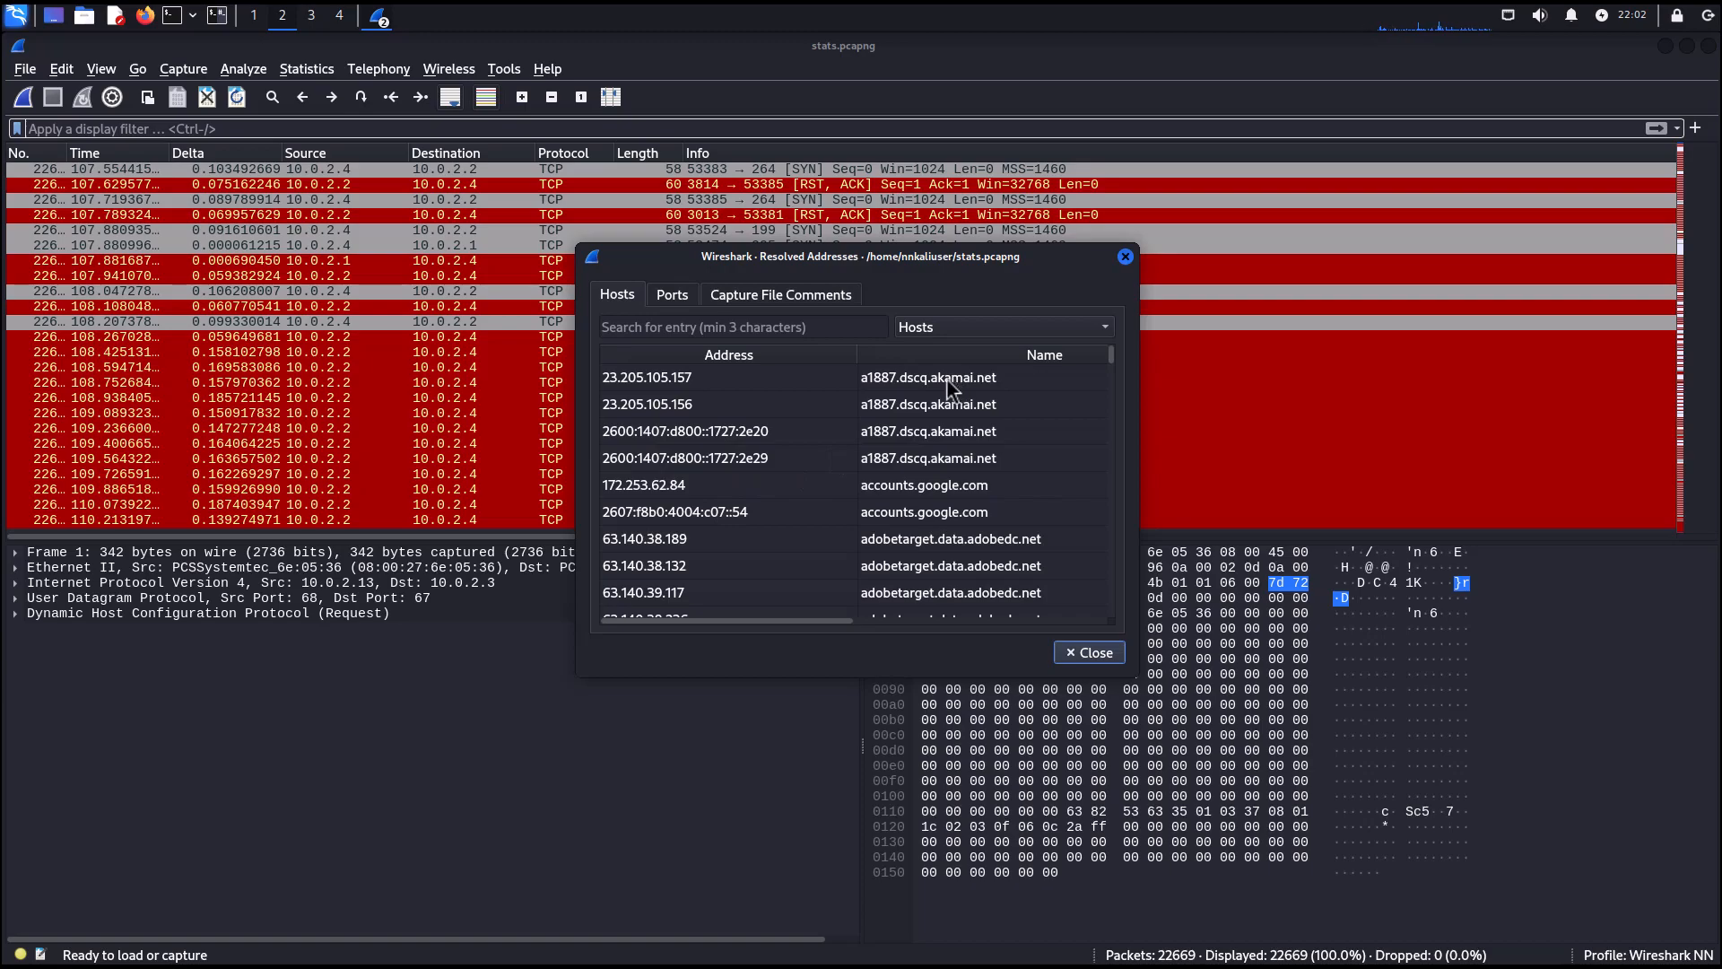
{"action": "scroll", "coordinate": [901, 472], "scroll_direction": "down", "scroll_amount": 4}
{"action": "scroll", "coordinate": [901, 475], "scroll_direction": "down", "scroll_amount": 8}
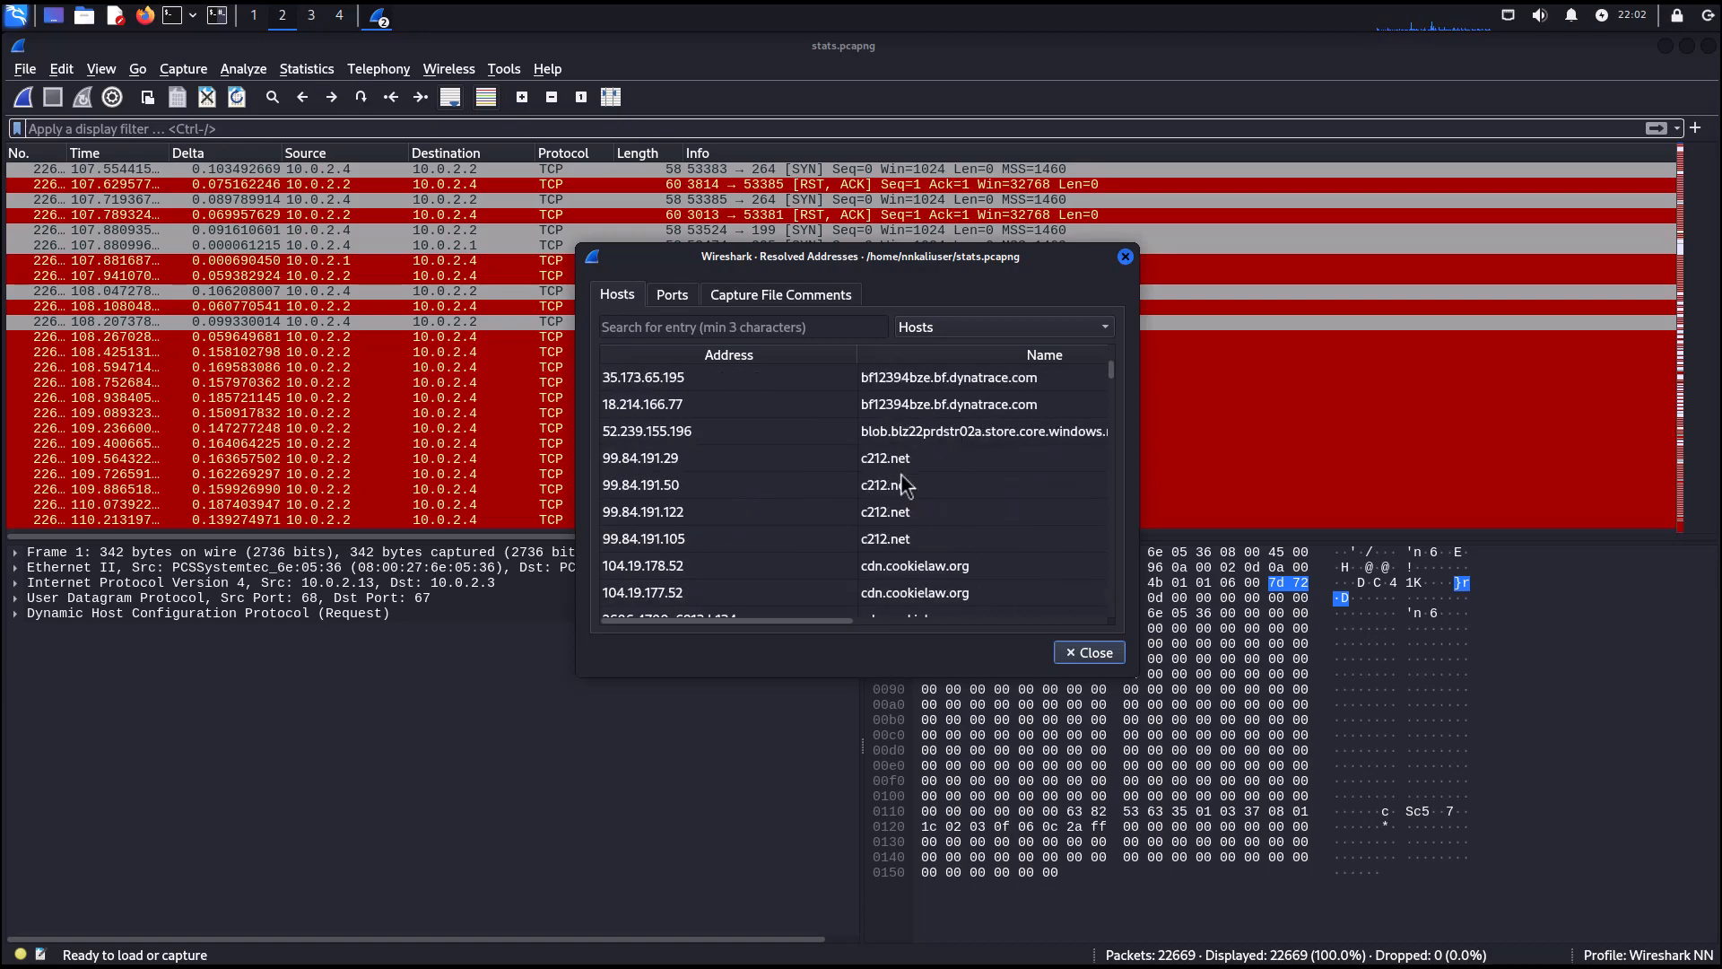
{"action": "scroll", "coordinate": [902, 477], "scroll_direction": "down", "scroll_amount": 8}
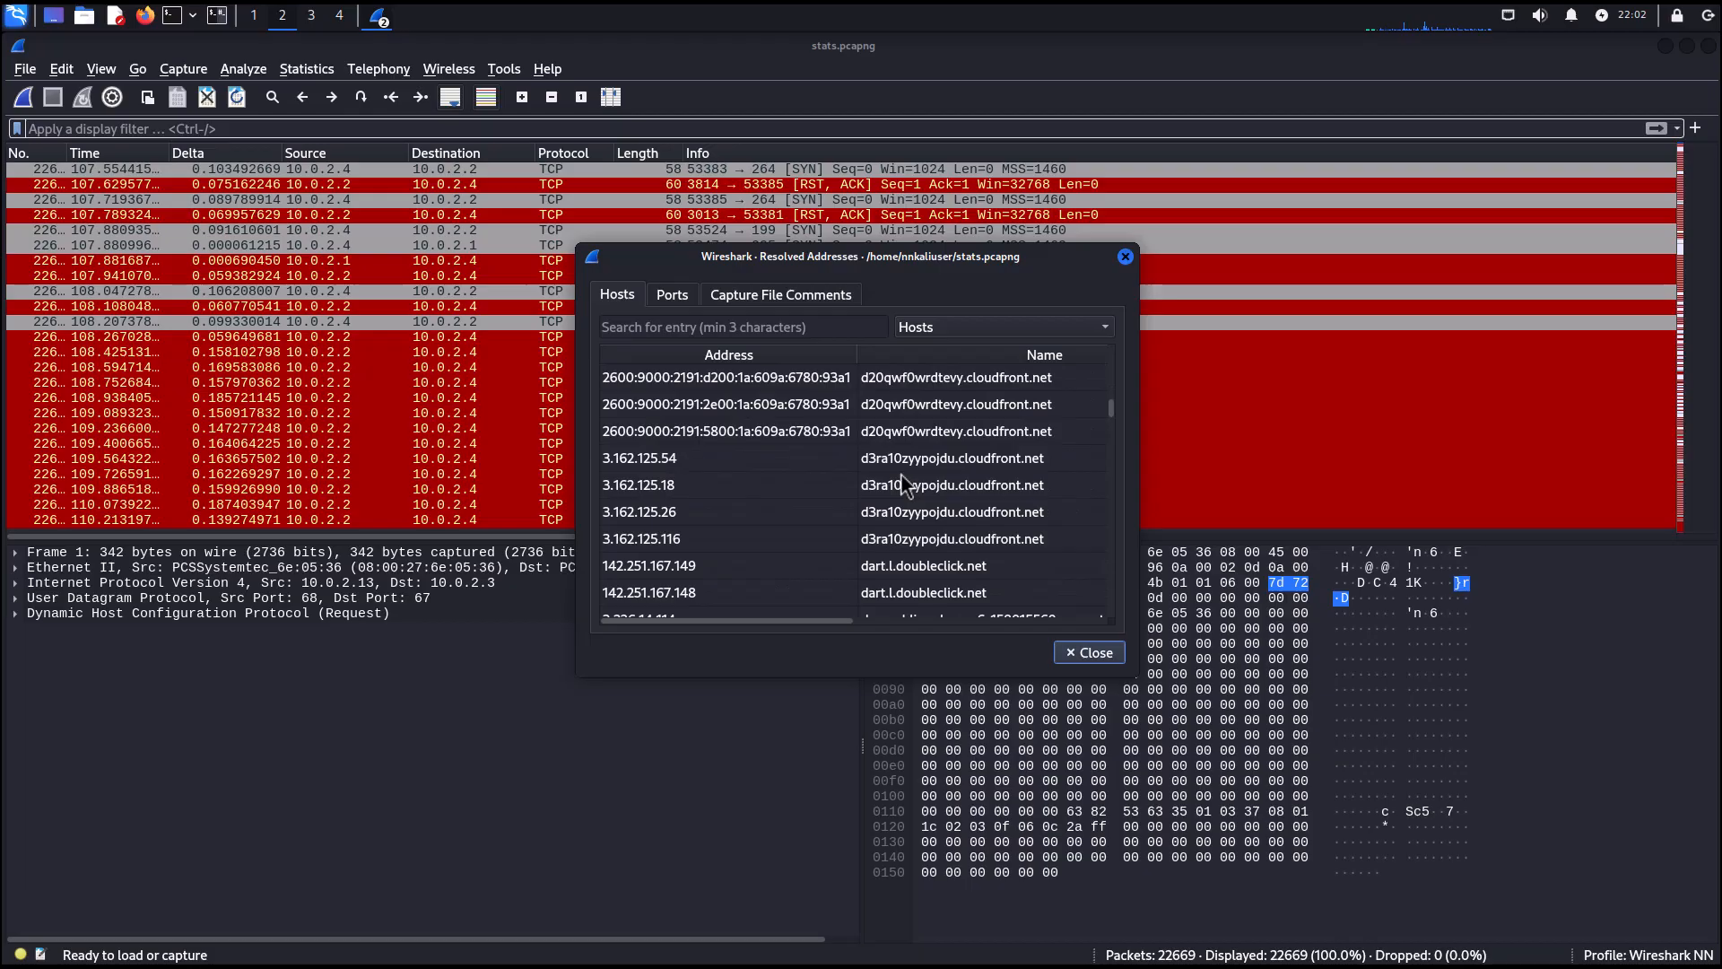
{"action": "scroll", "coordinate": [901, 476], "scroll_direction": "down", "scroll_amount": 4}
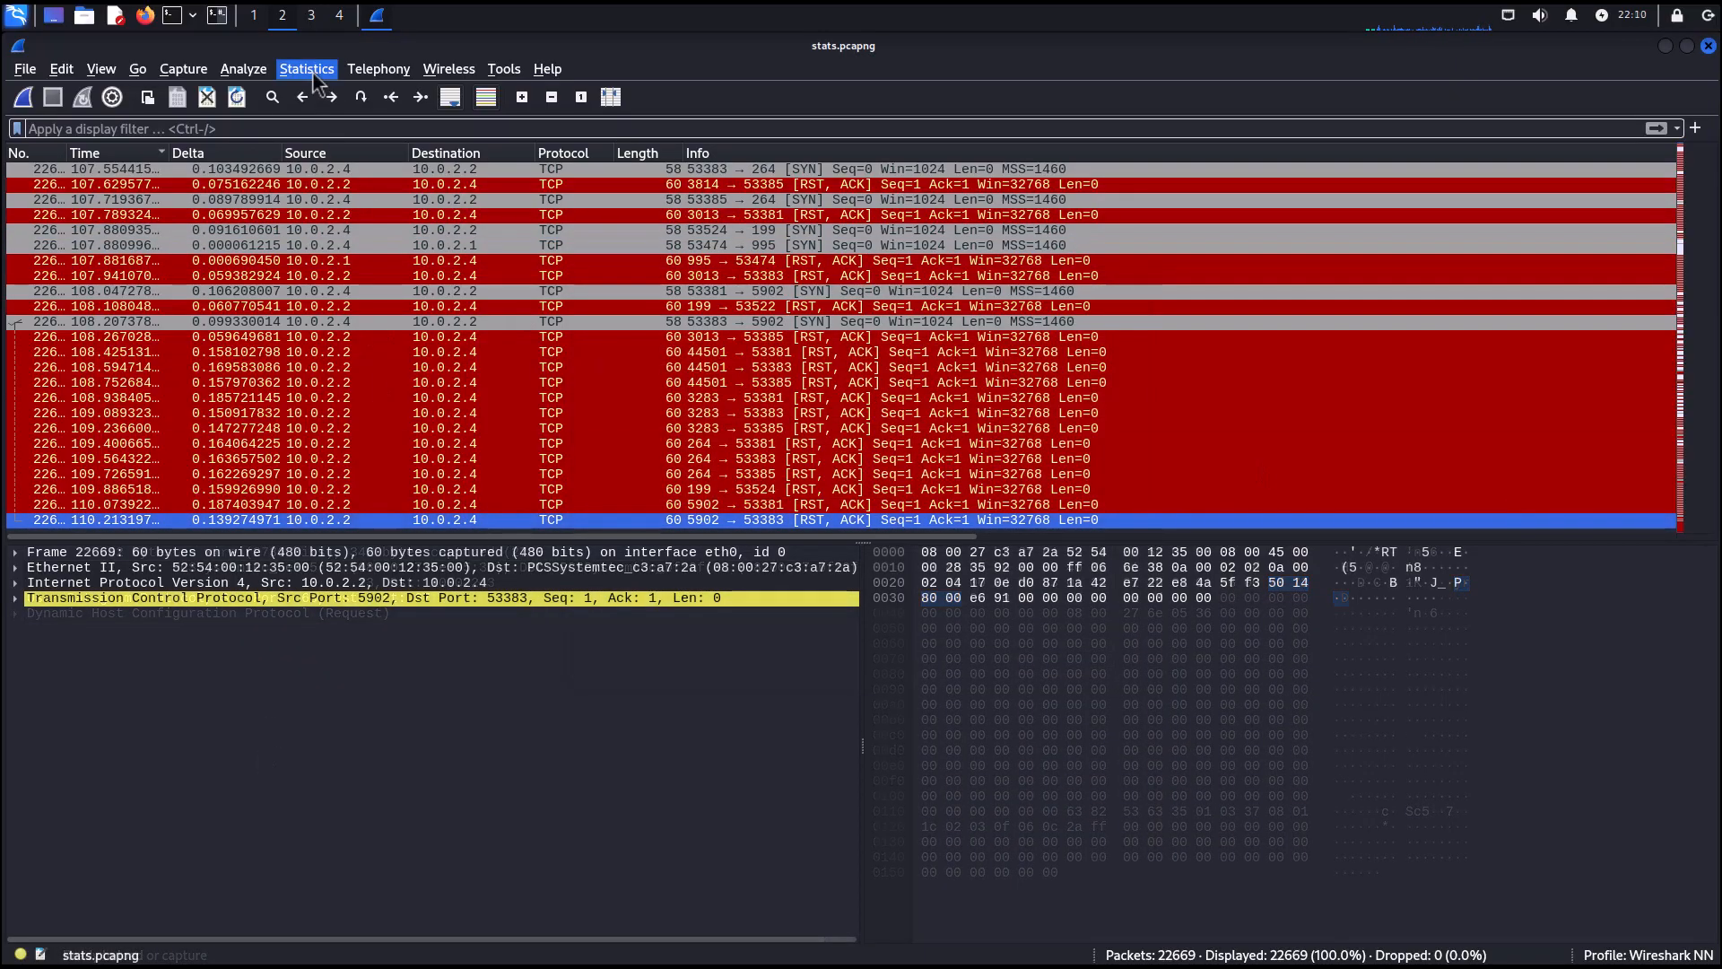
Open Protocol Hierarchy statistics and apply the Telnet entry as a display filter on the packet list.
{"action": "left_click", "coordinate": [307, 69]}
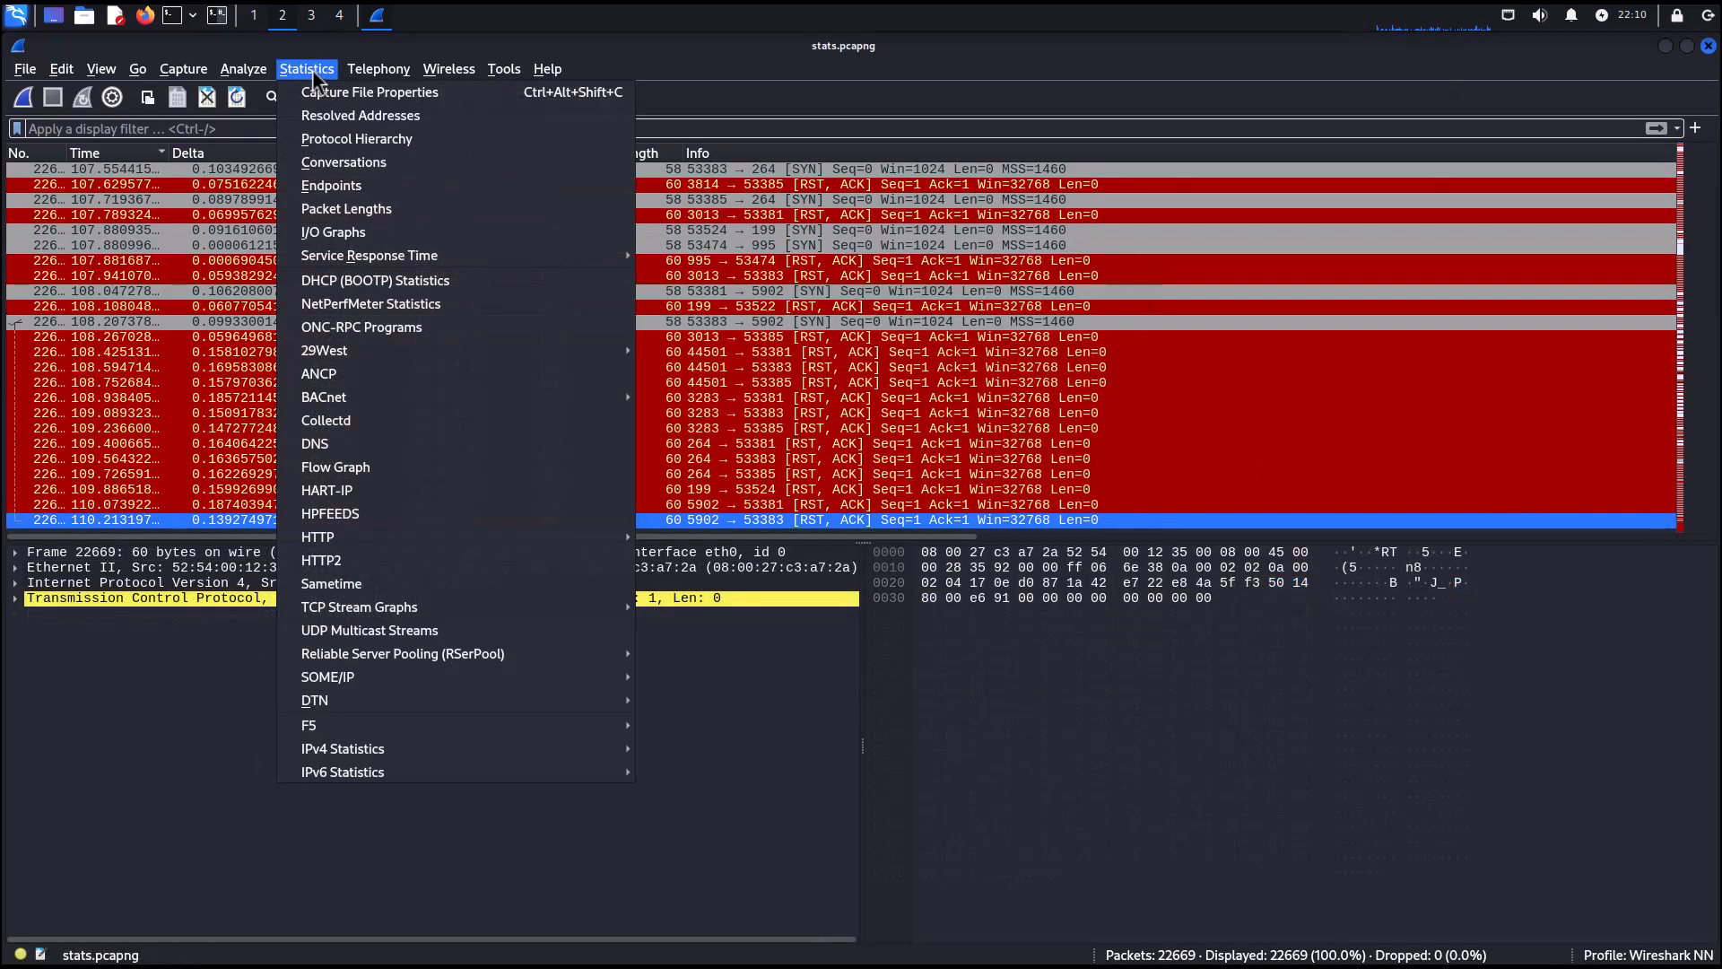
{"action": "left_click", "coordinate": [355, 140]}
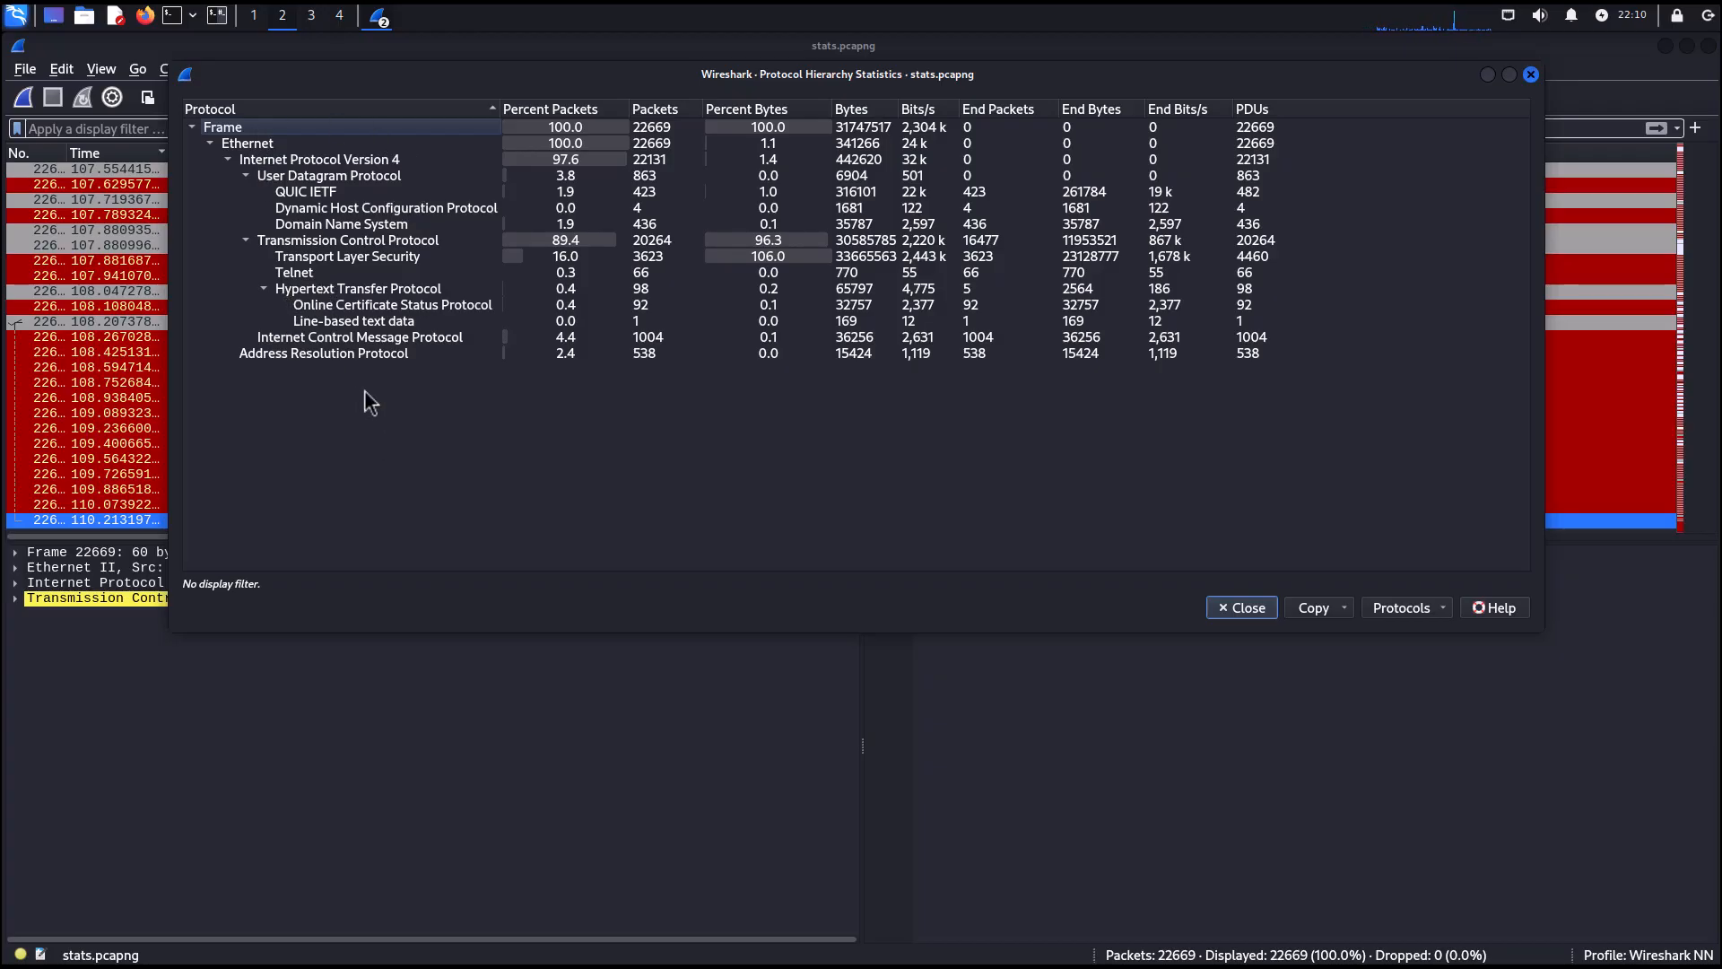
{"action": "left_click", "coordinate": [299, 275]}
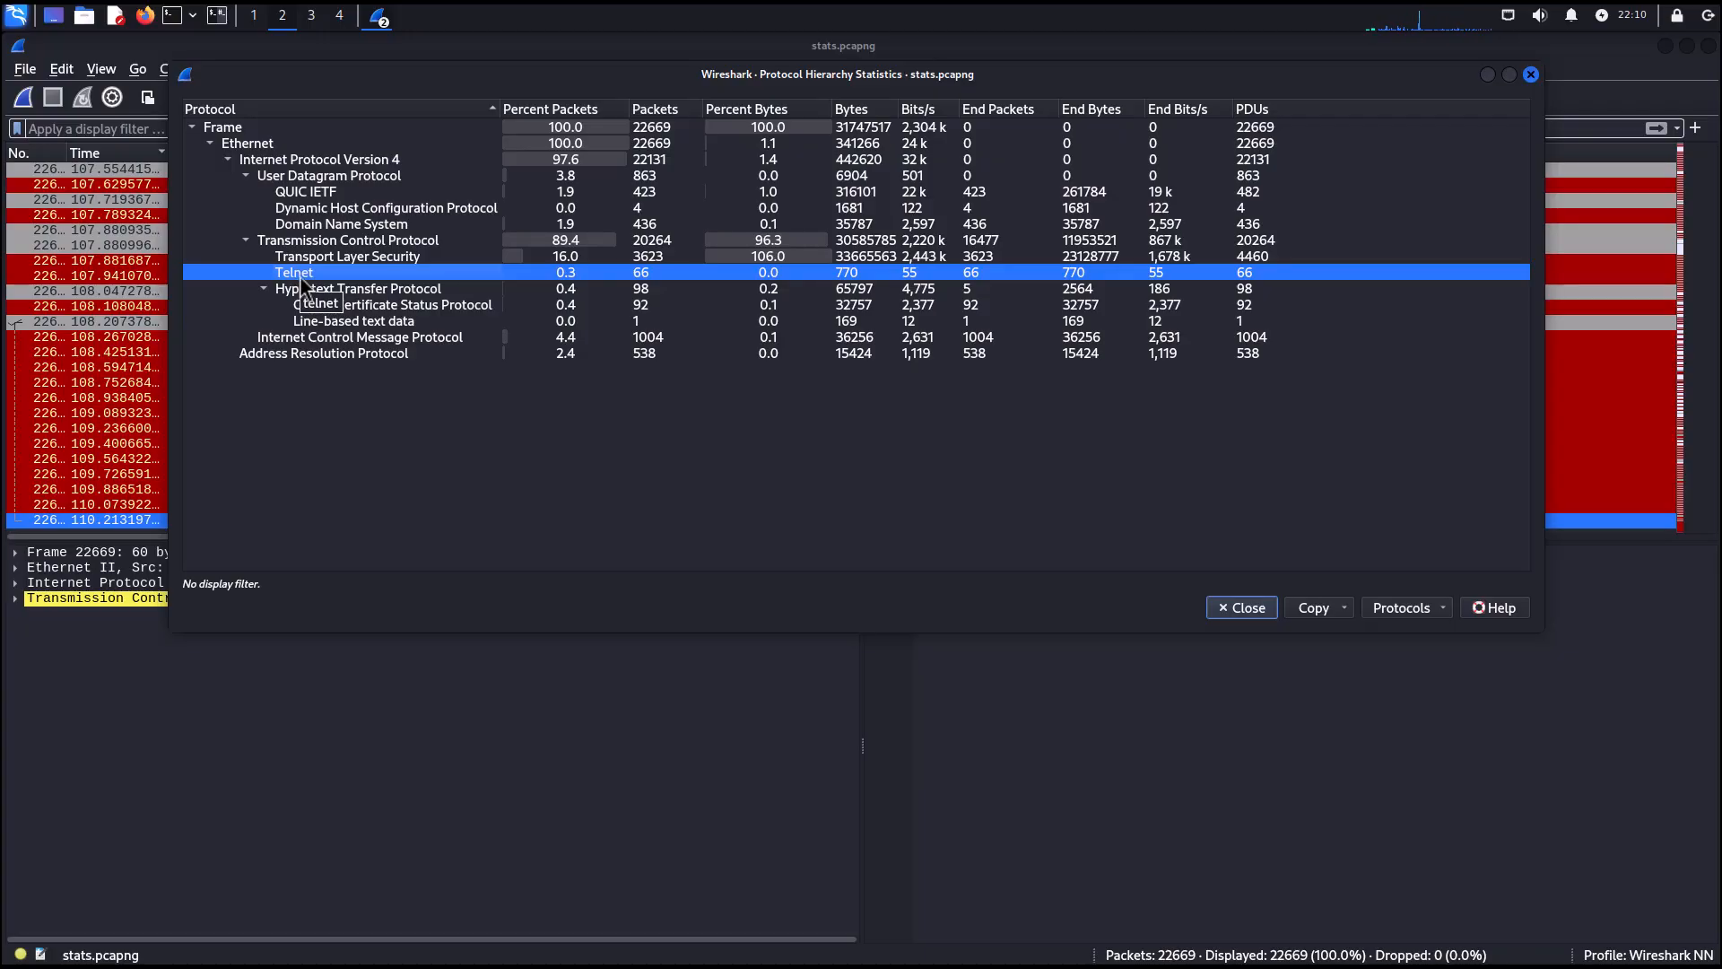
{"action": "right_click", "coordinate": [304, 285]}
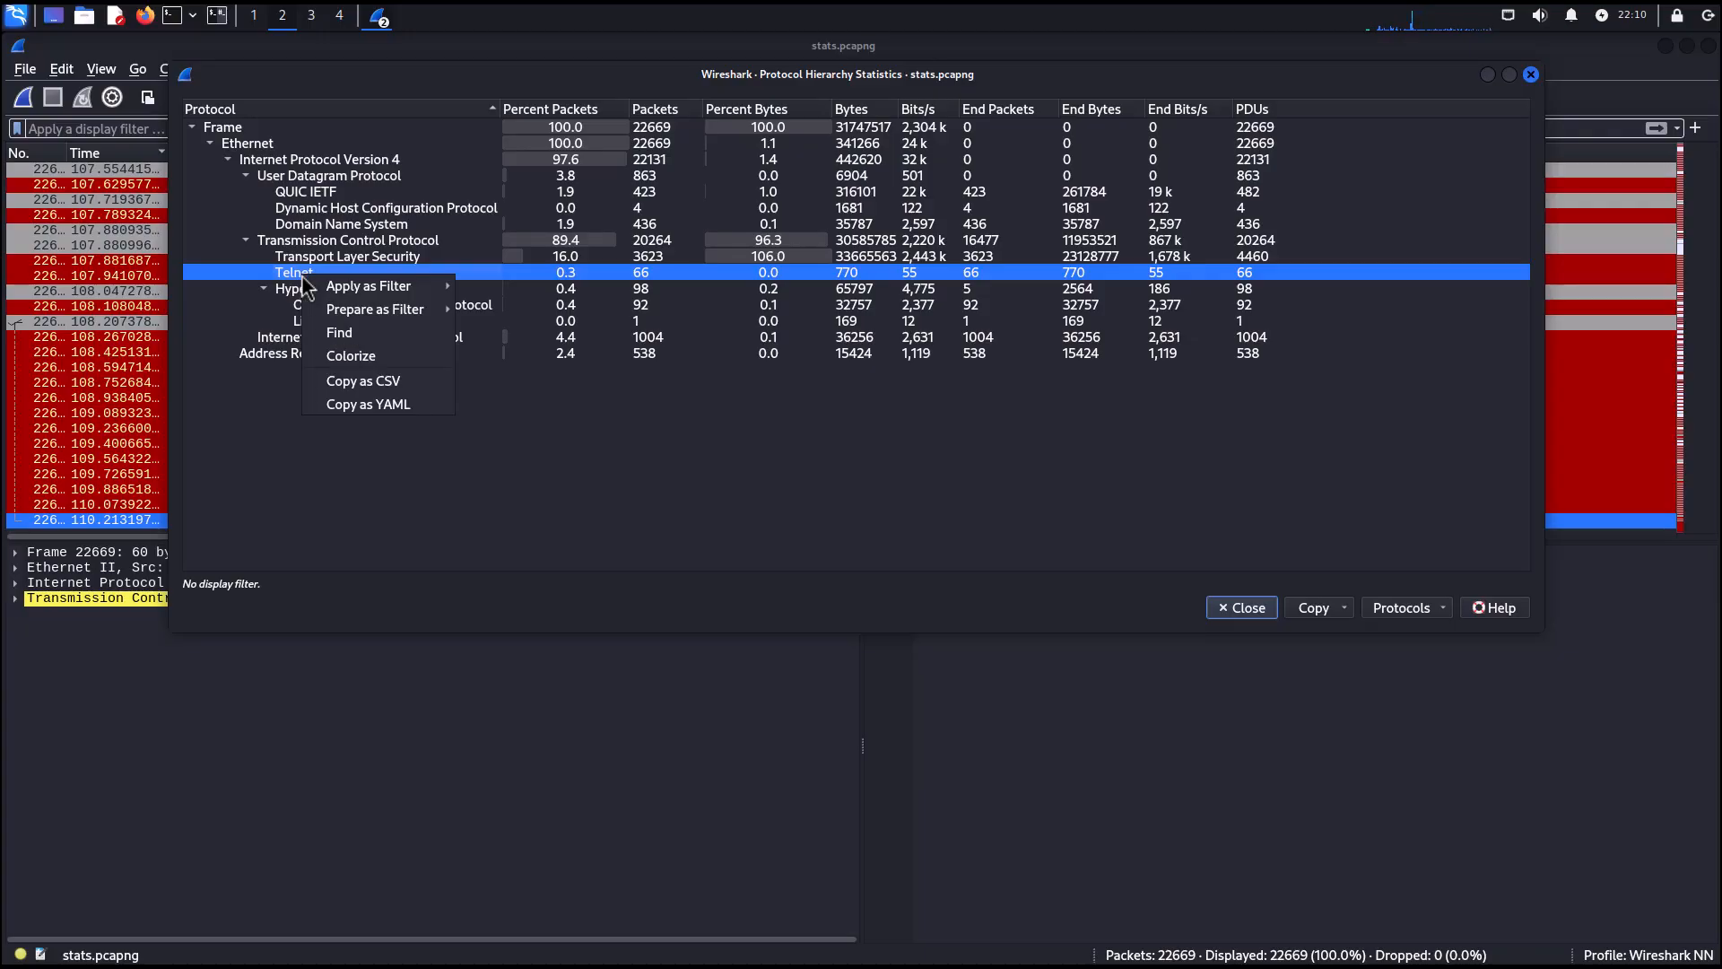
{"action": "mouse_move", "coordinate": [390, 287]}
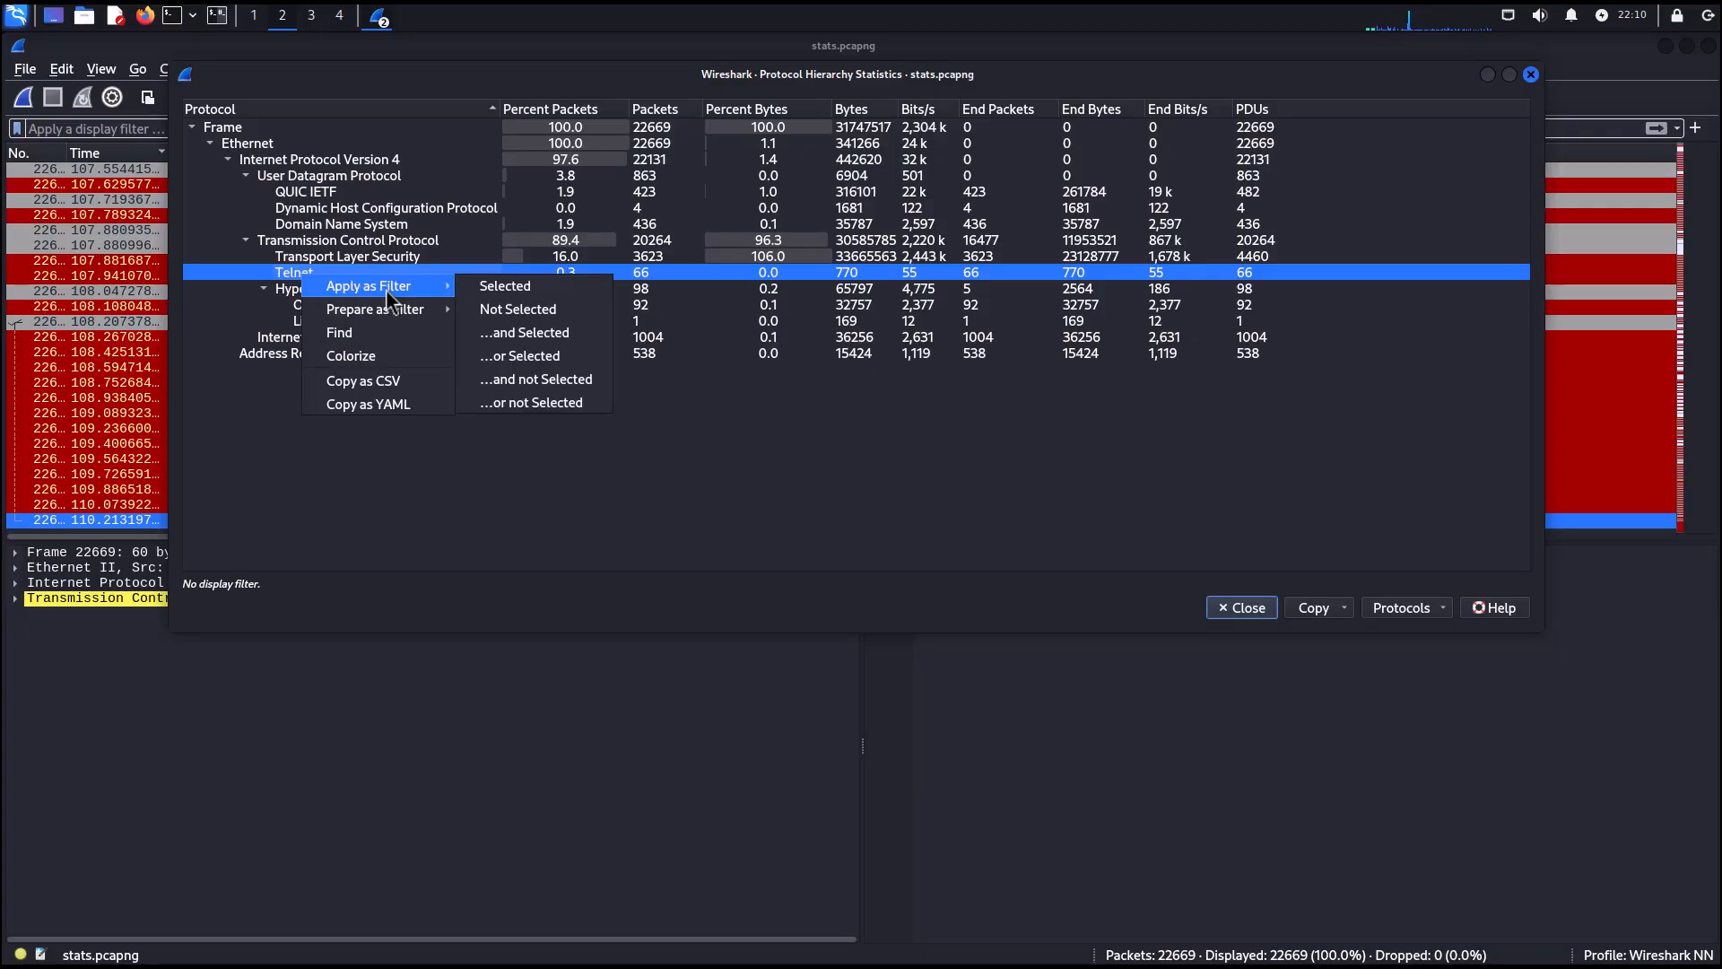
{"action": "left_click", "coordinate": [518, 287]}
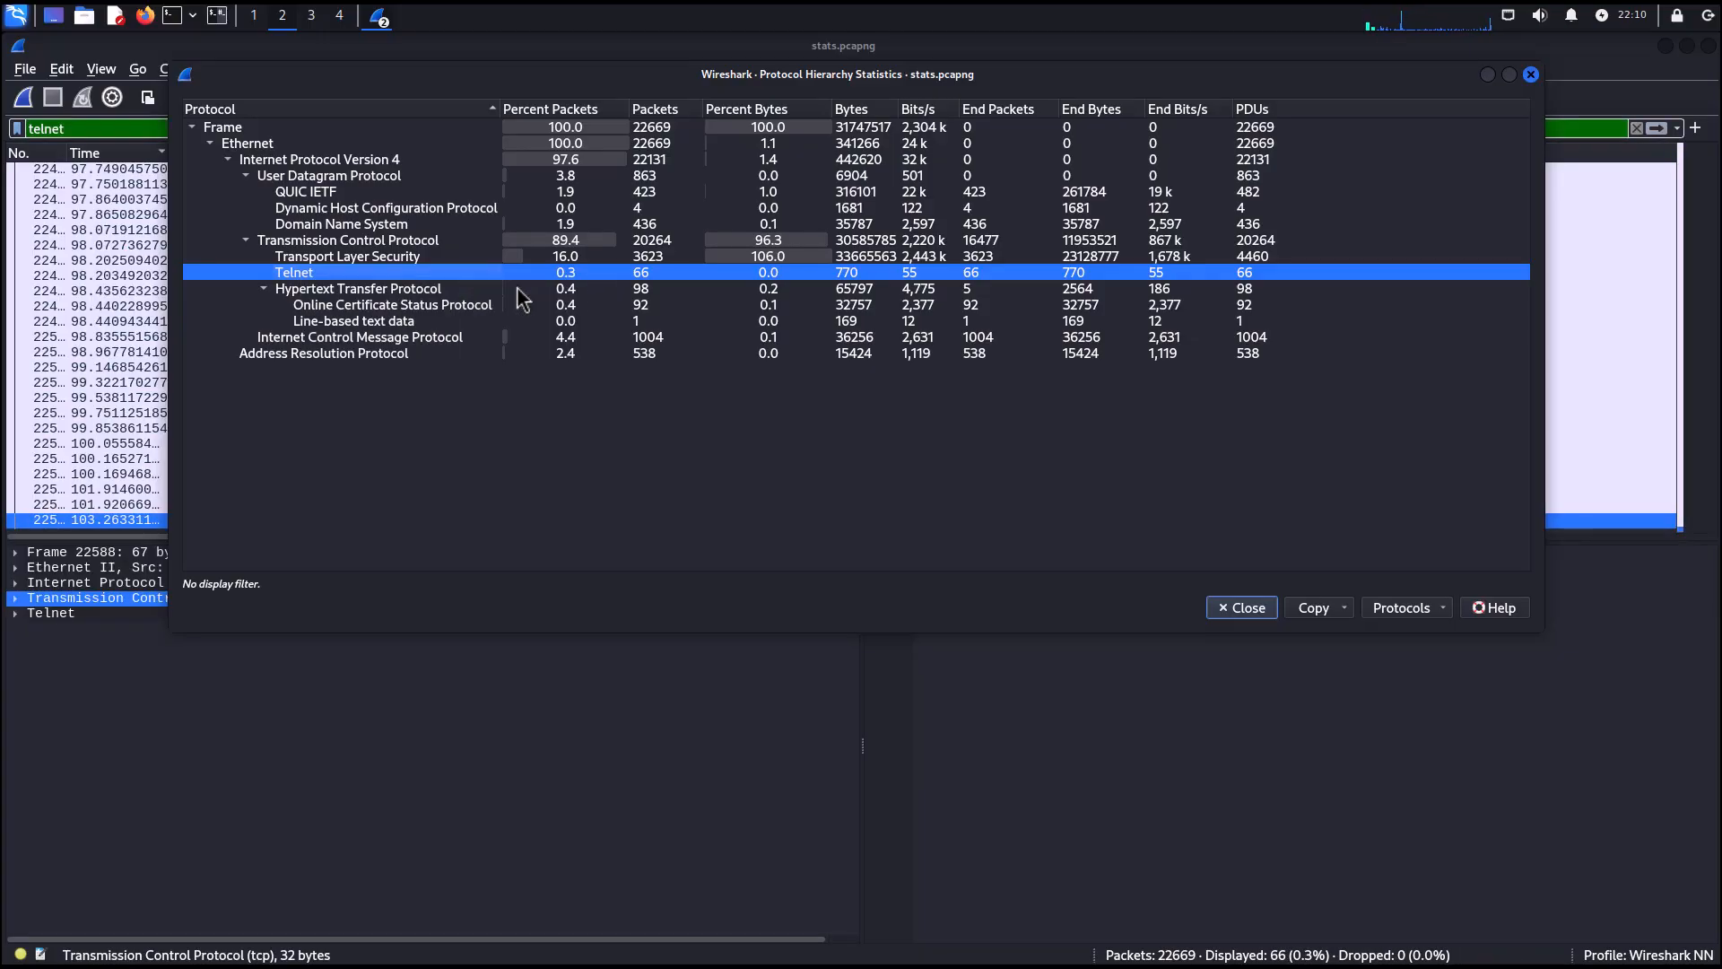
{"action": "left_click", "coordinate": [1247, 608]}
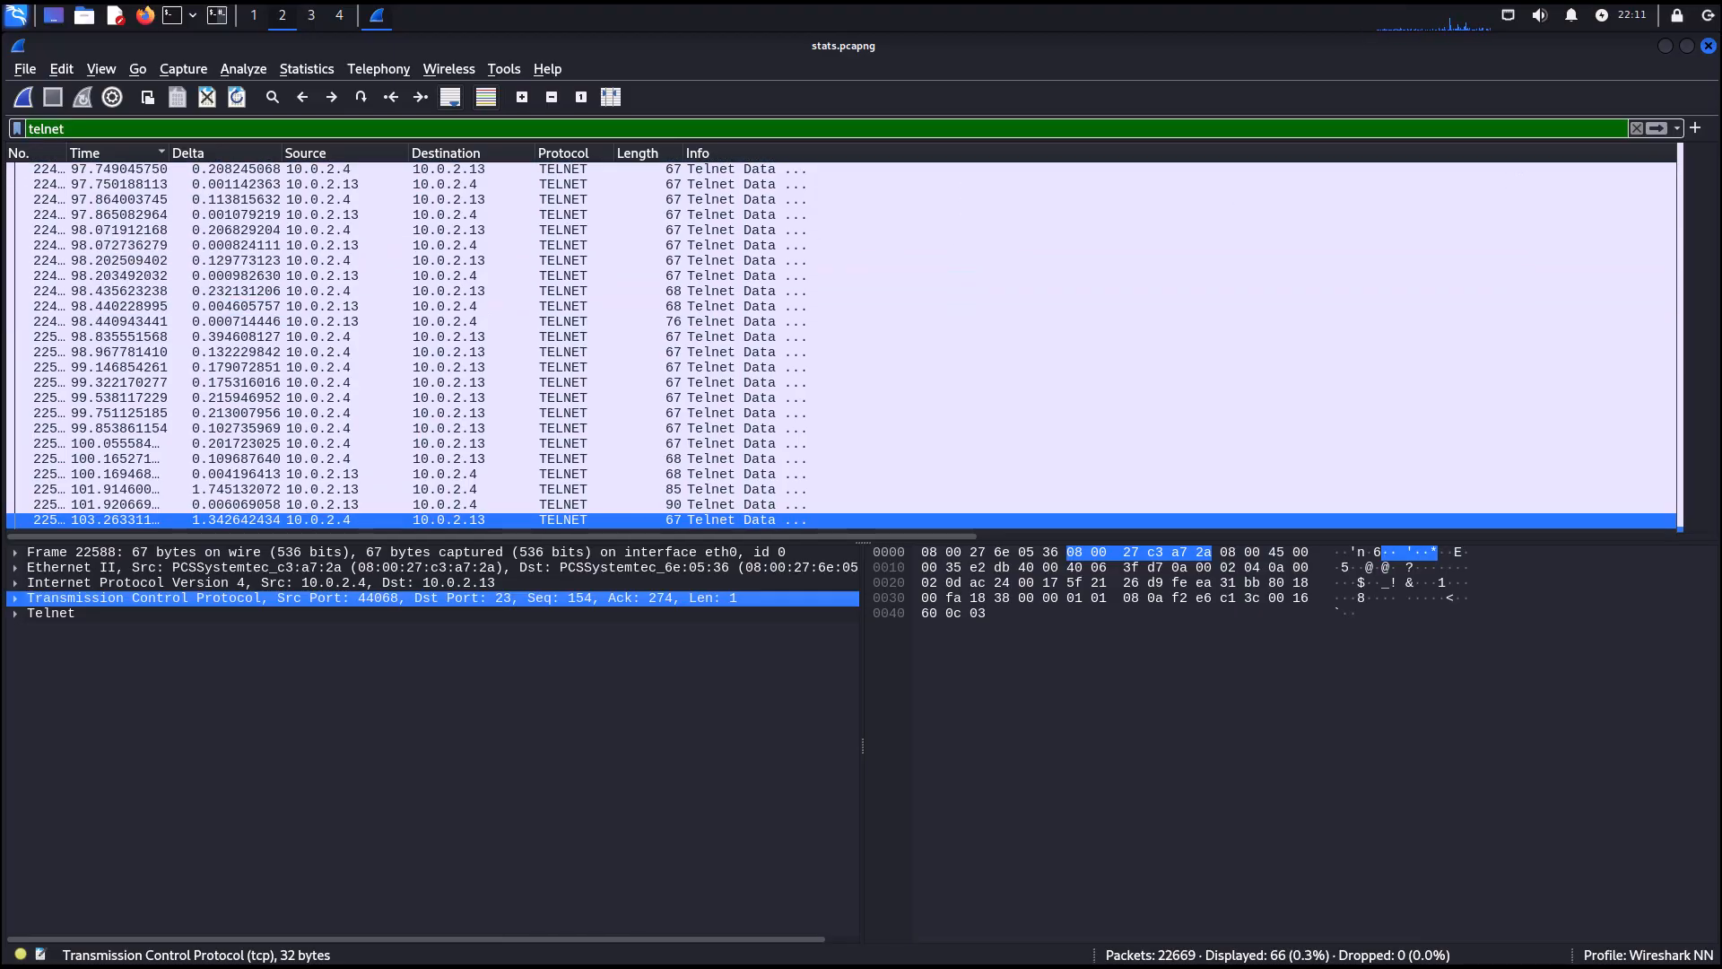
Clear the display filter and reopen Protocol Hierarchy statistics.
{"action": "left_click", "coordinate": [1637, 129]}
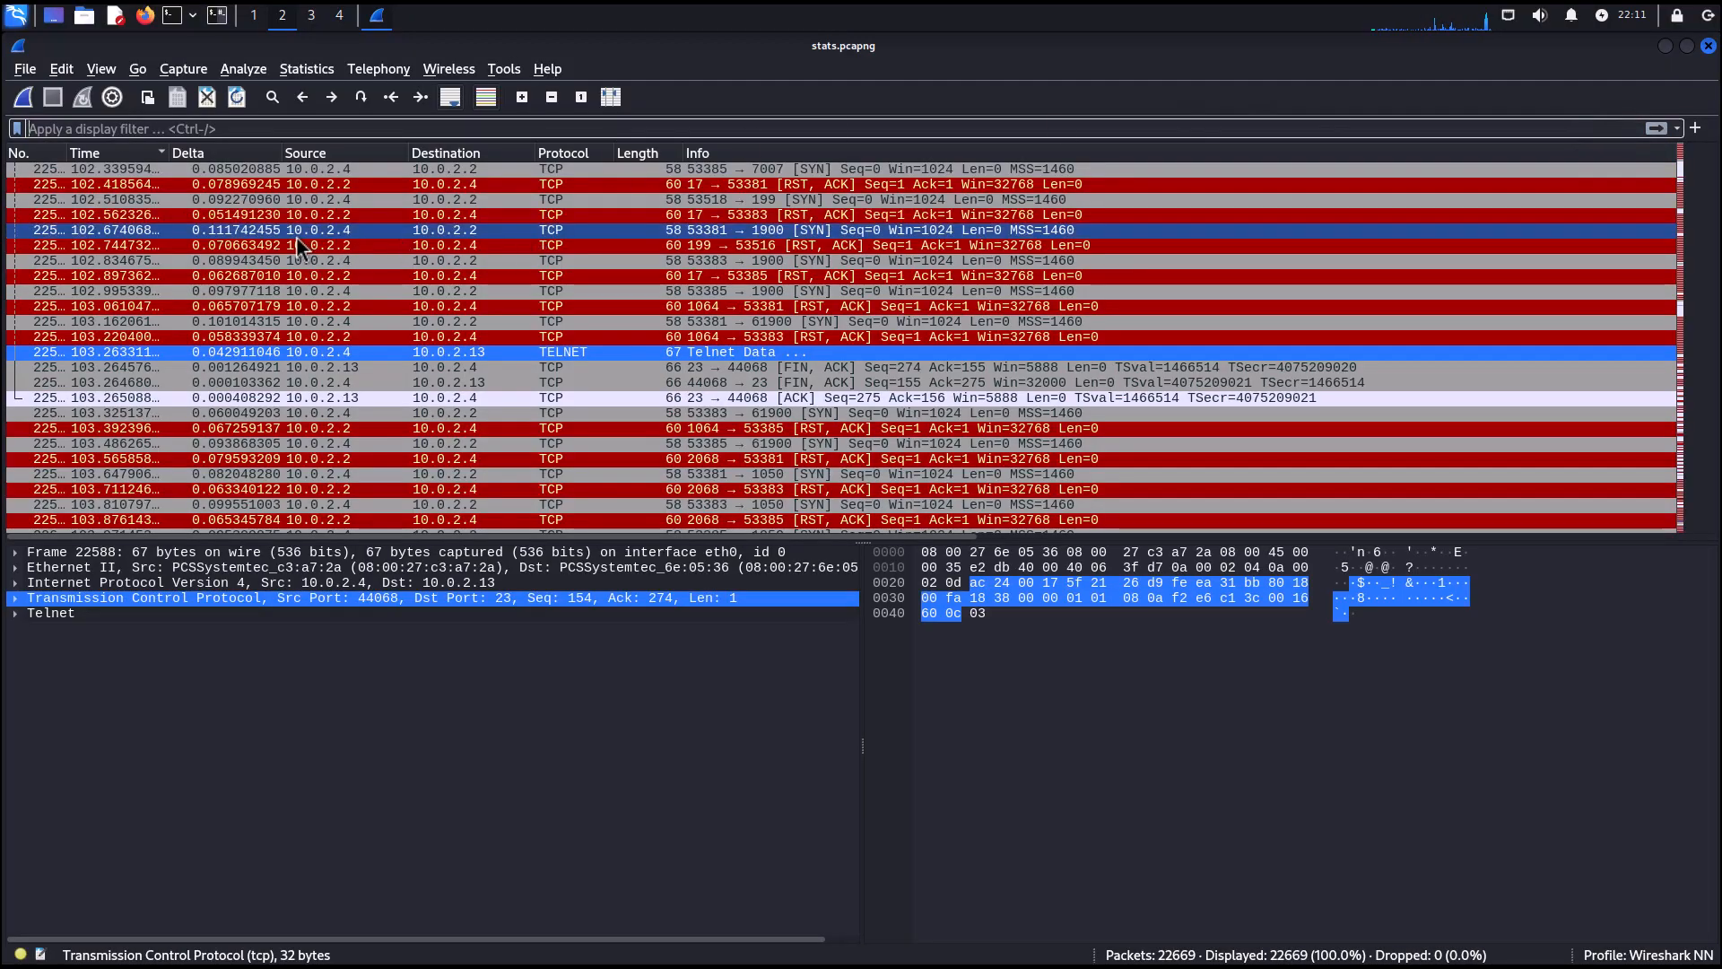
{"action": "left_click", "coordinate": [196, 67]}
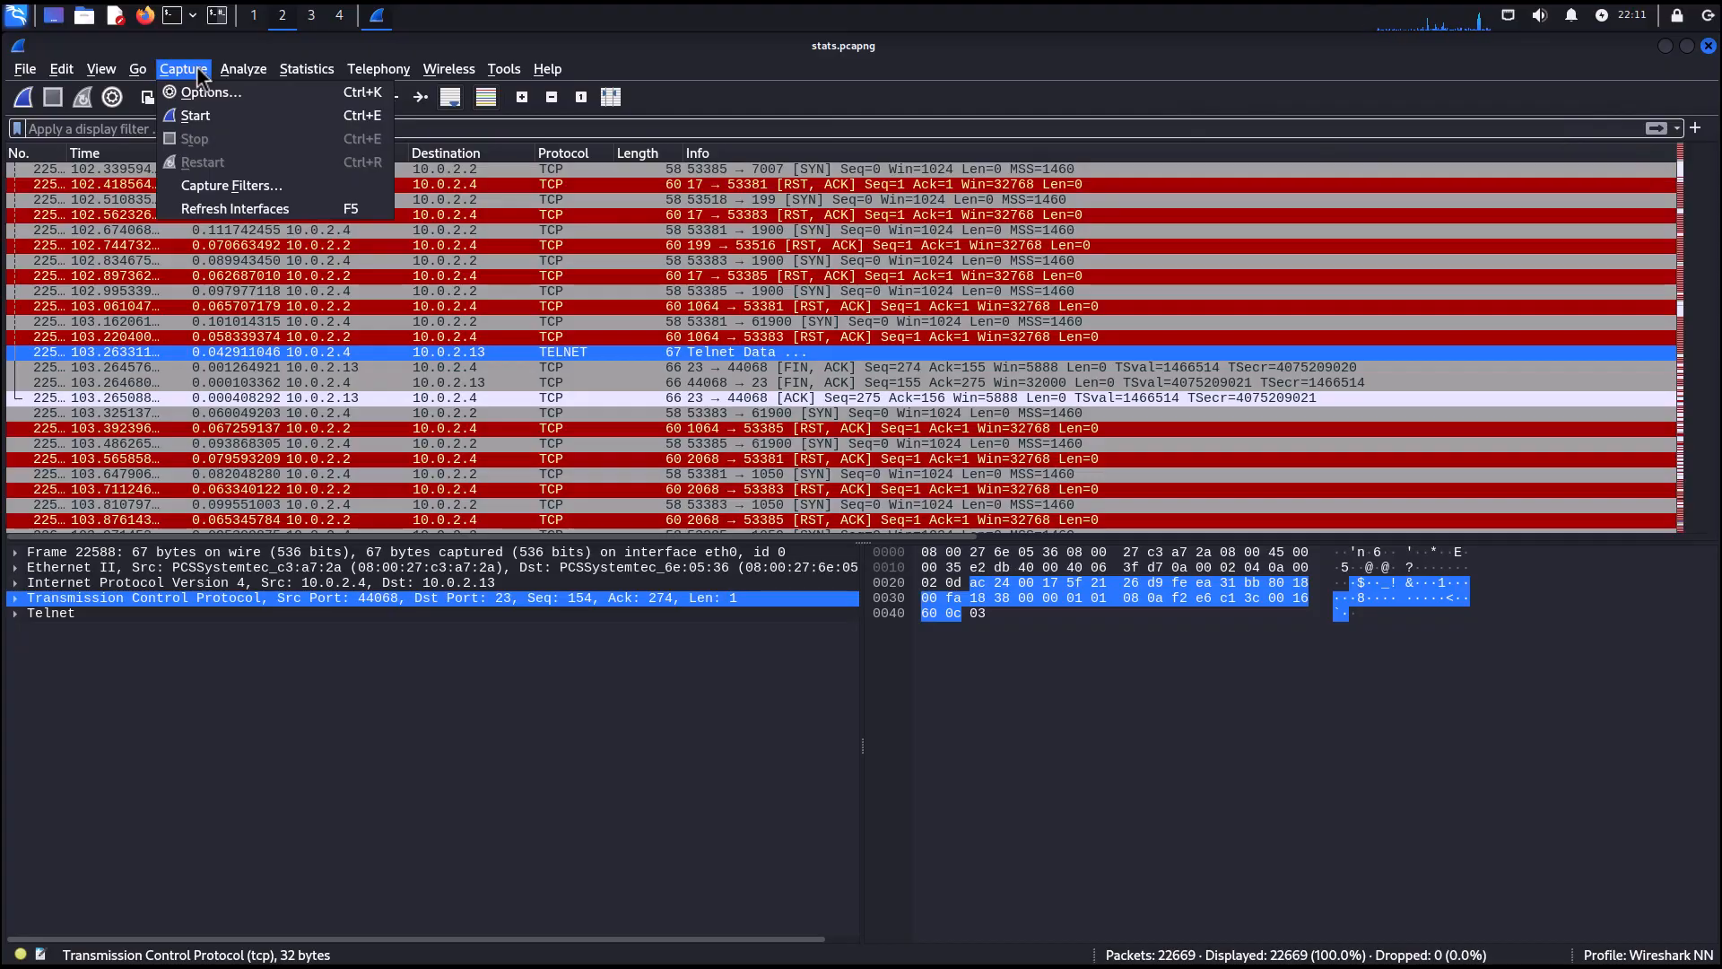
{"action": "mouse_move", "coordinate": [310, 69]}
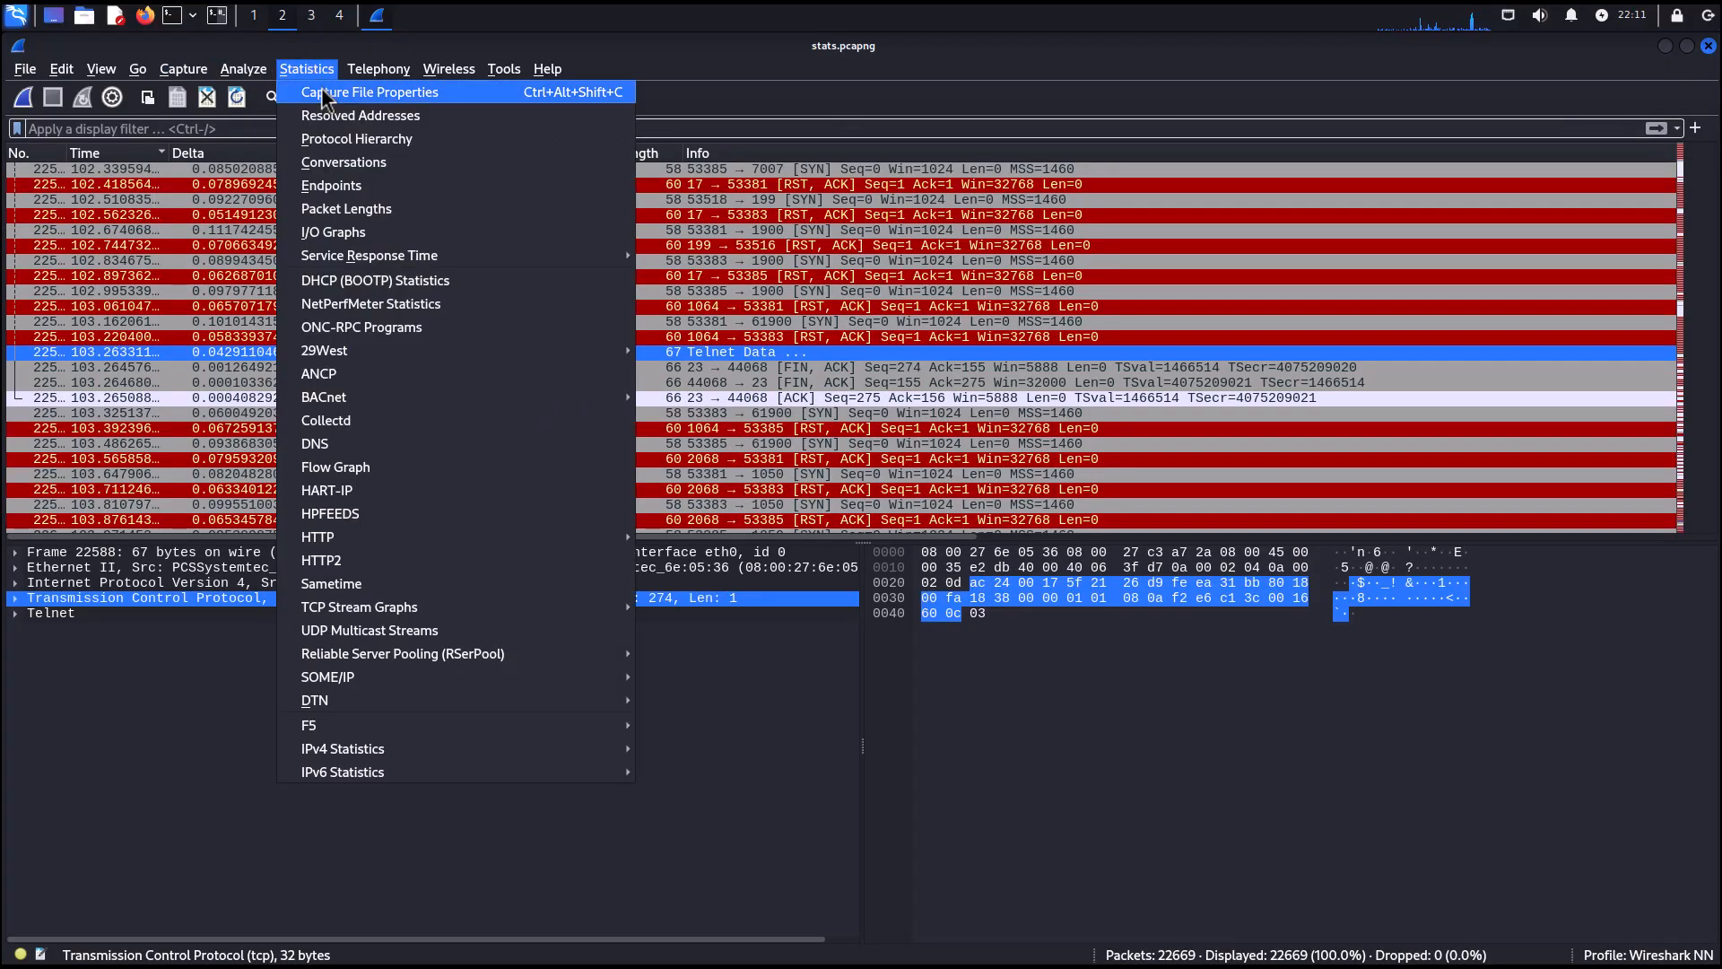
{"action": "left_click", "coordinate": [348, 140]}
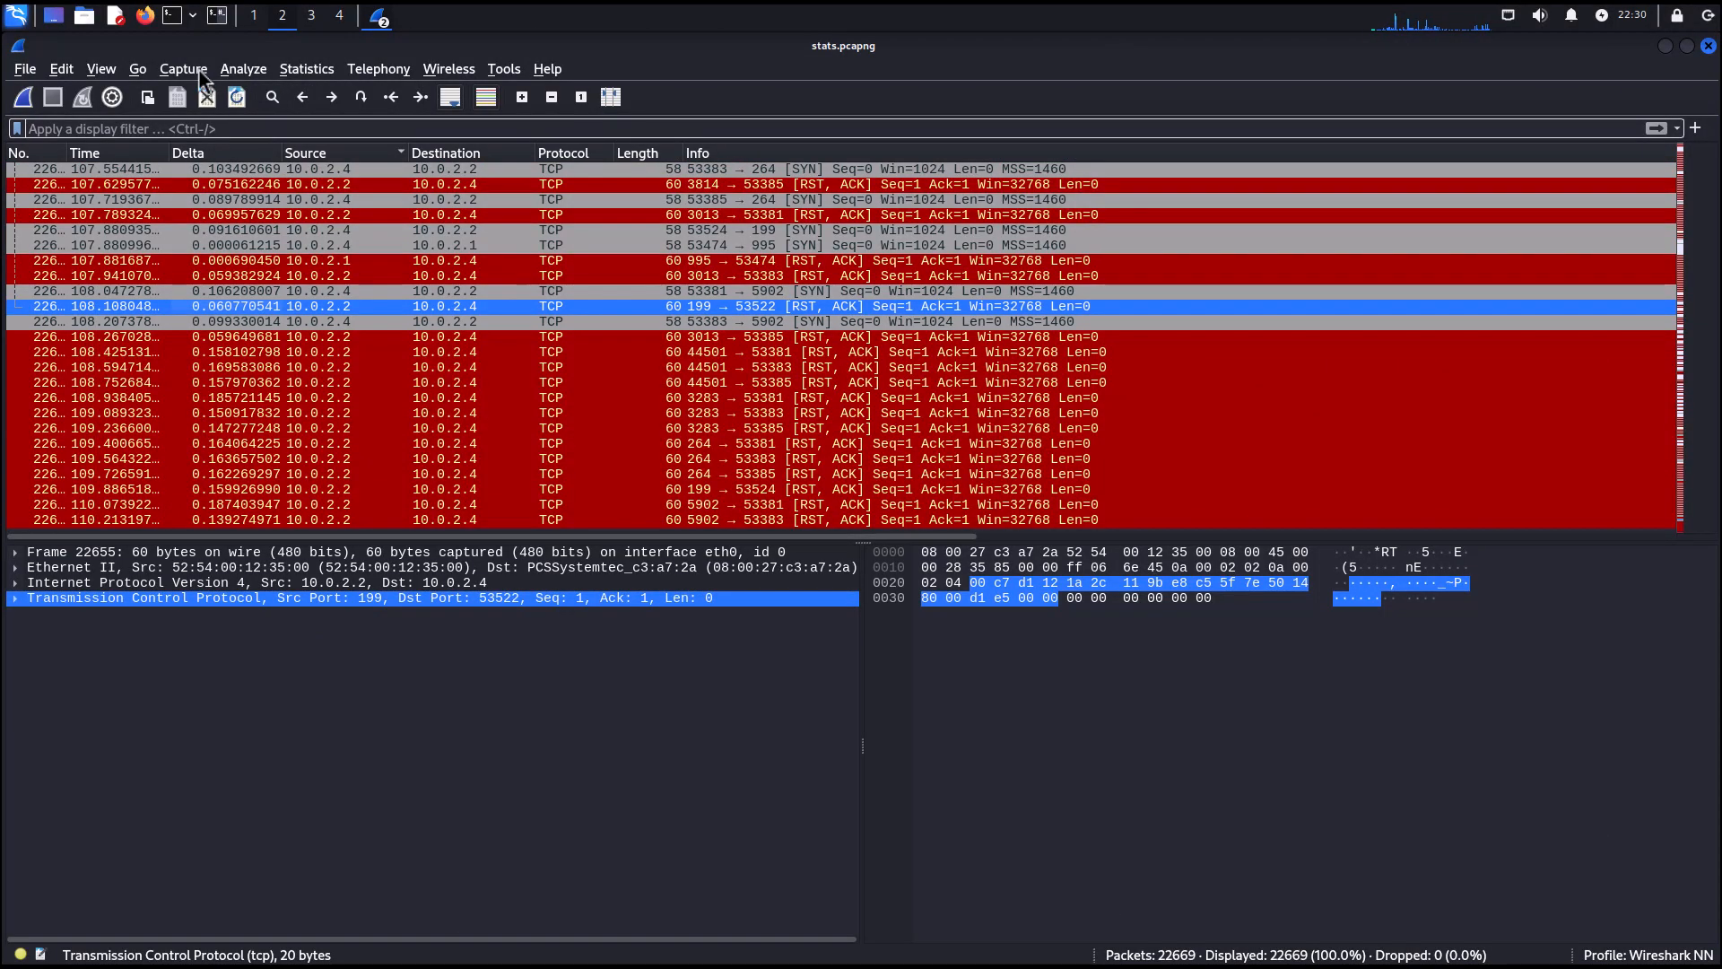
Open Conversations statistics and compare the Ethernet, IPv4 and IPv6 conversation tabs.
{"action": "left_click", "coordinate": [292, 72]}
{"action": "left_click", "coordinate": [329, 163]}
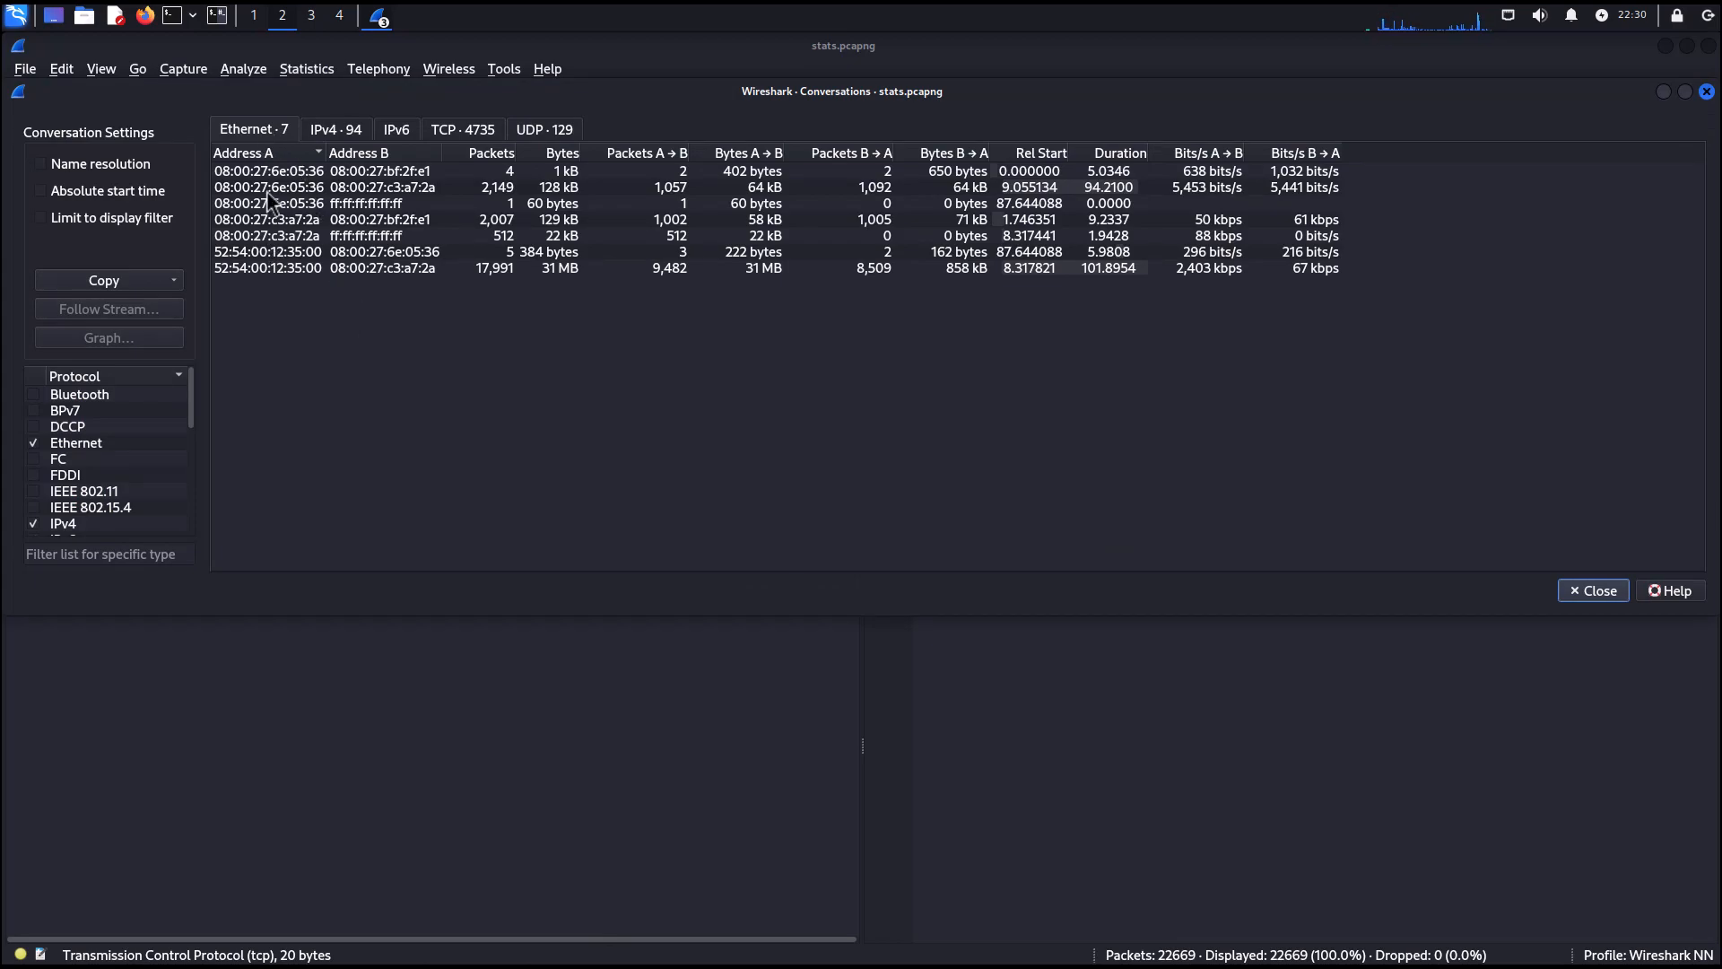
{"action": "left_click", "coordinate": [329, 131]}
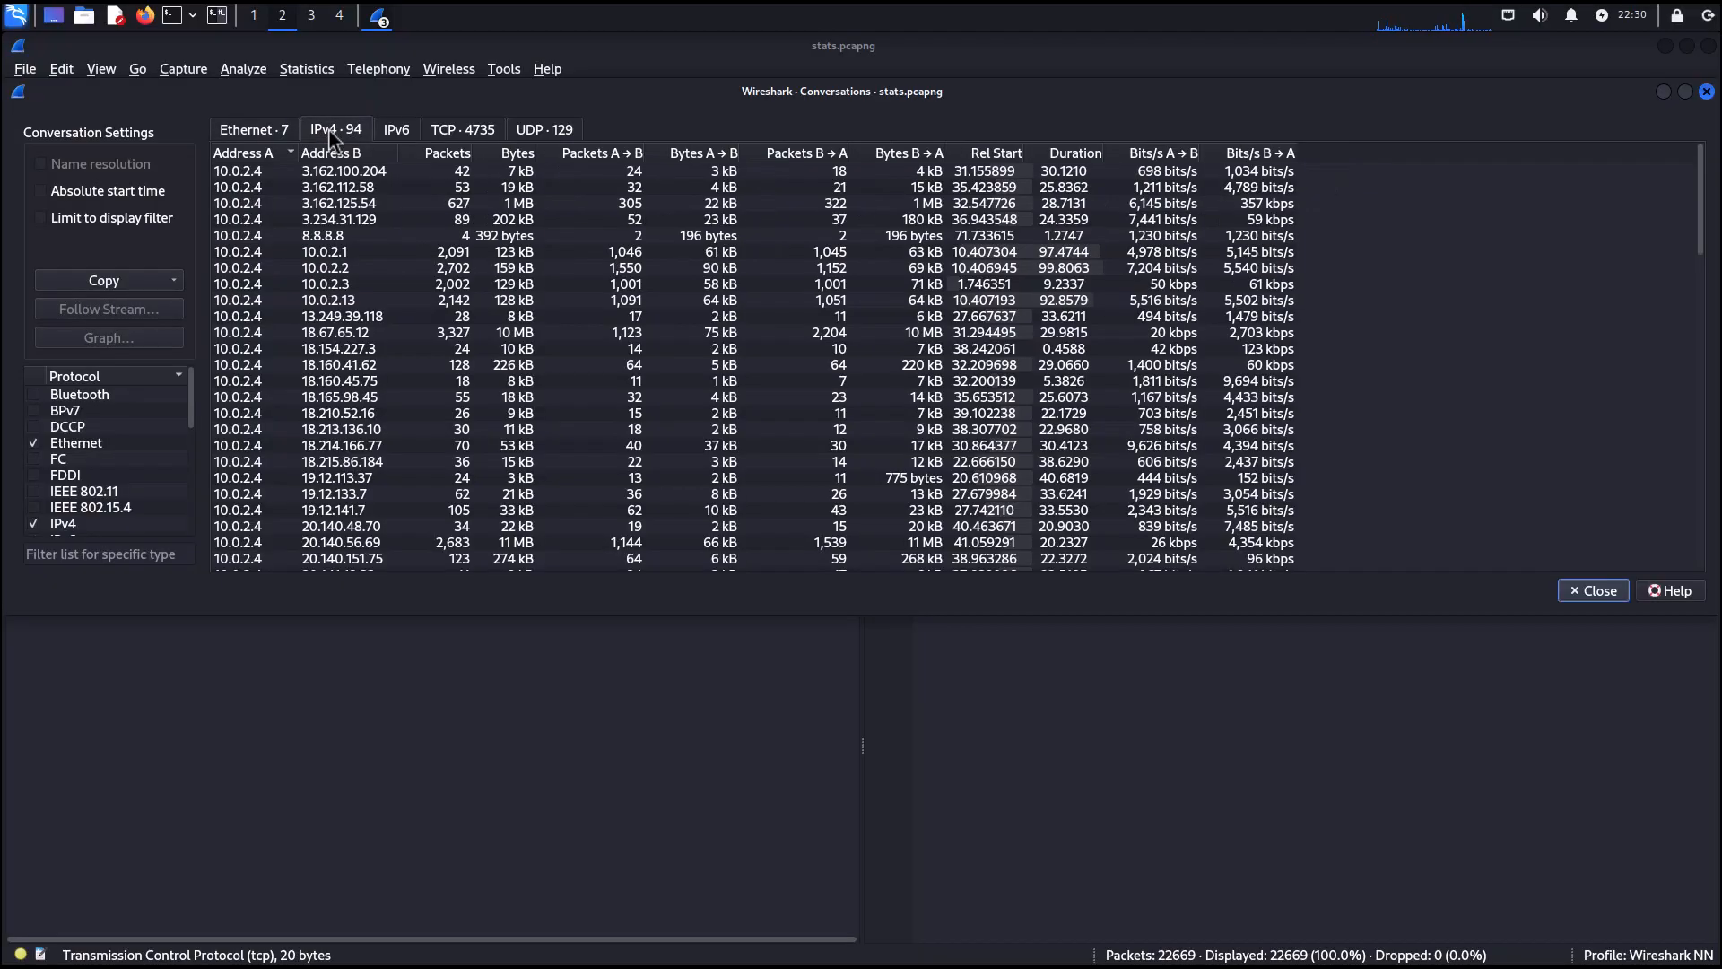
{"action": "left_click", "coordinate": [406, 128]}
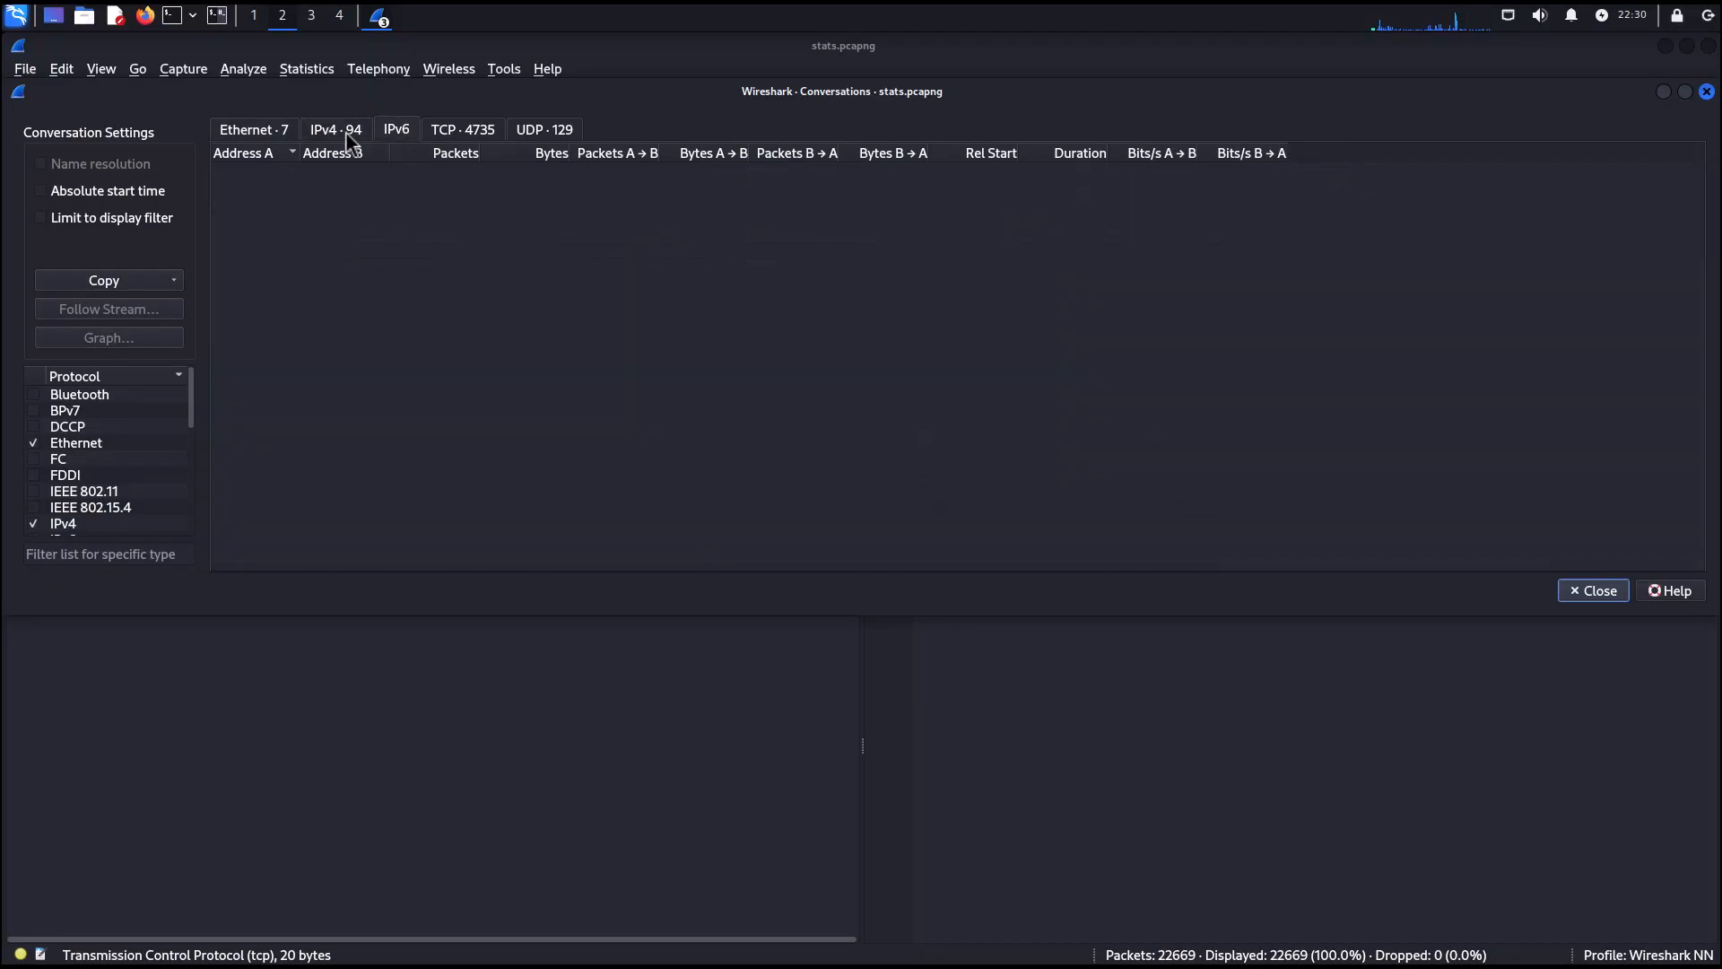
{"action": "left_click", "coordinate": [345, 133]}
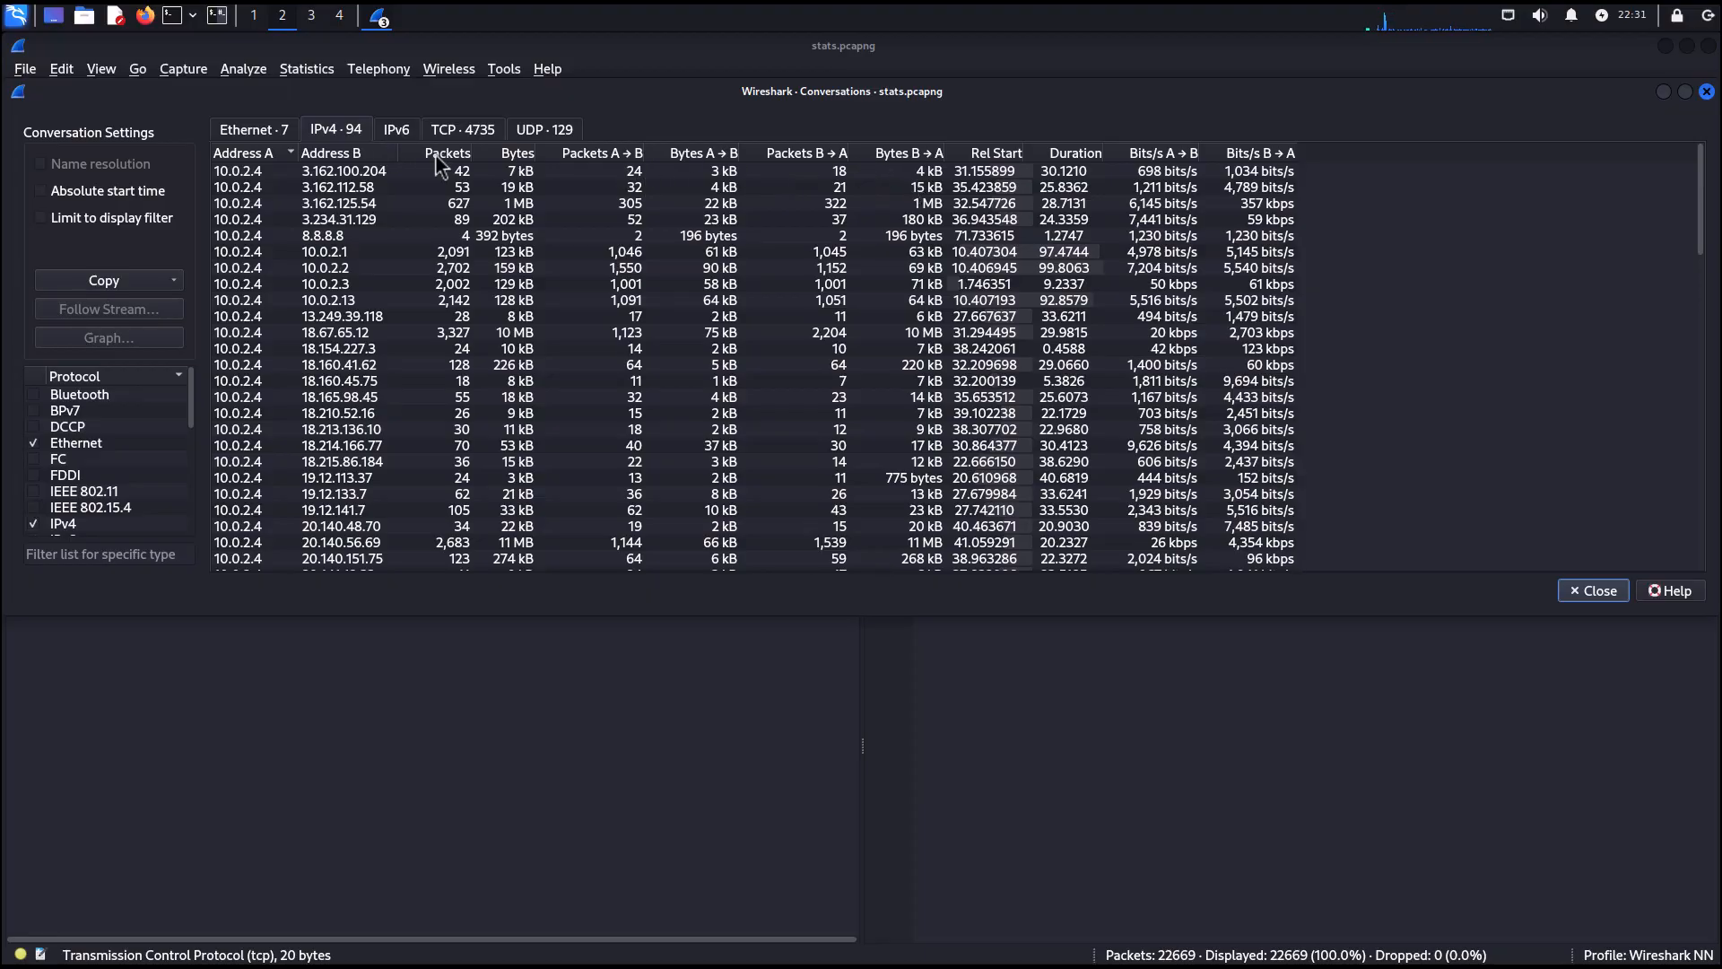
Examine the TCP conversations sorted by Port B, scrolling through the list and selecting a port 53 conversation.
{"action": "left_click", "coordinate": [472, 125]}
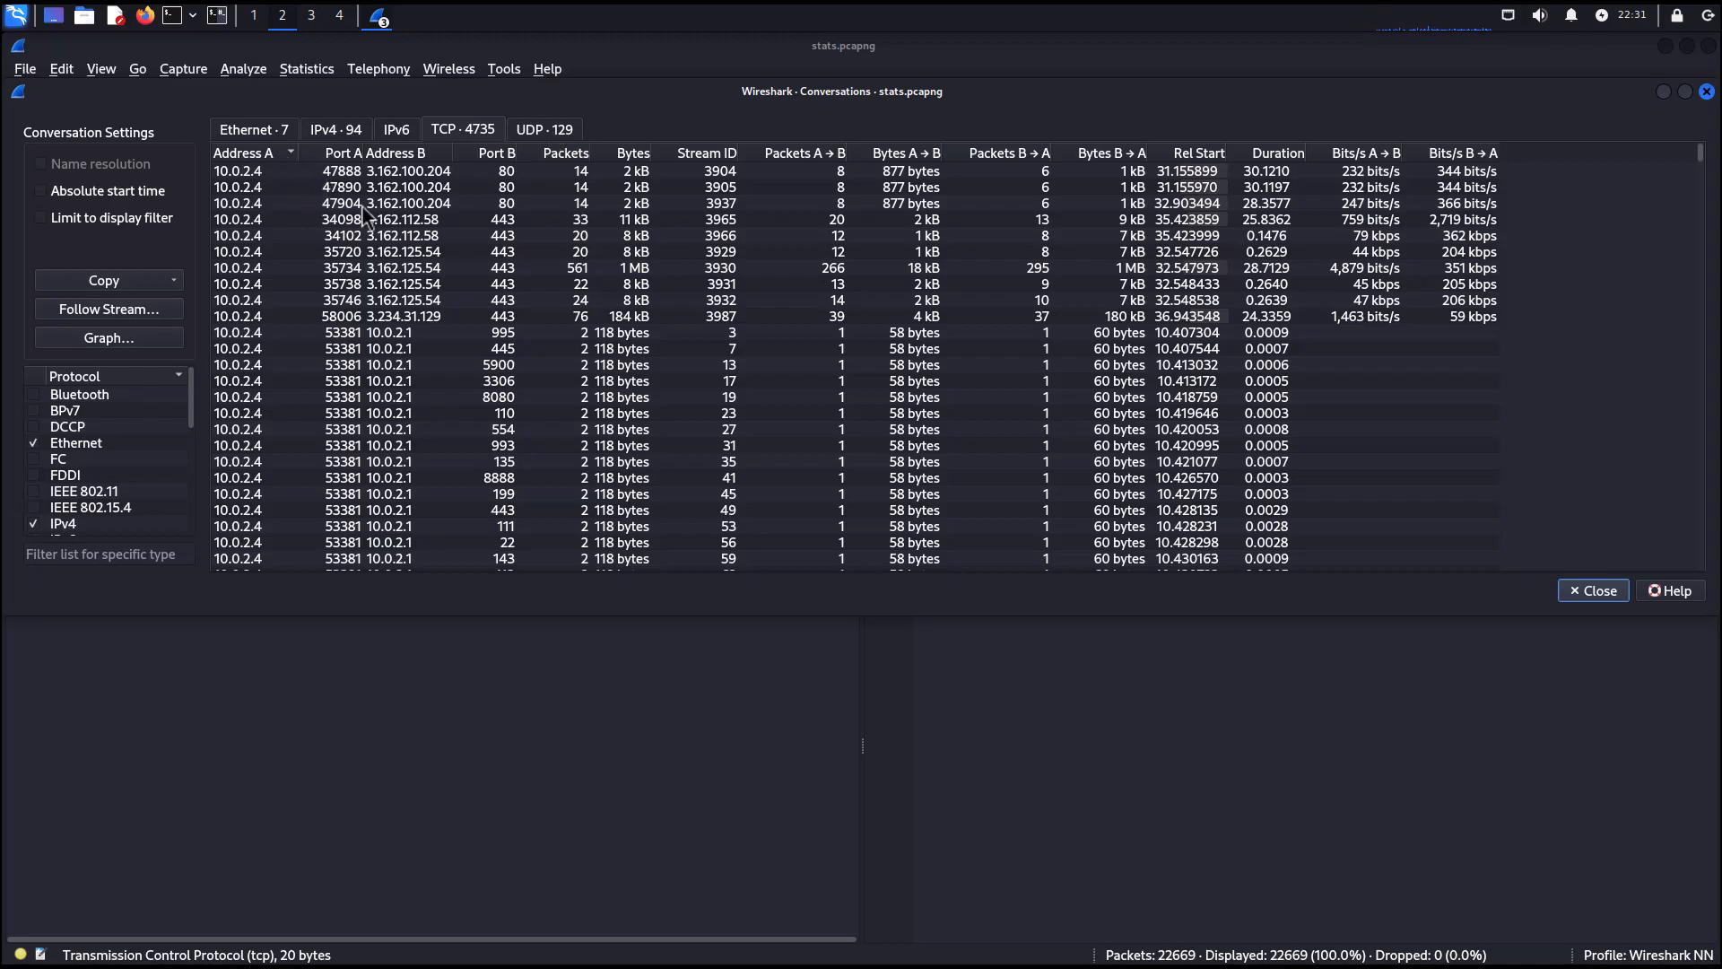
{"action": "left_click", "coordinate": [488, 154]}
{"action": "left_click", "coordinate": [489, 156]}
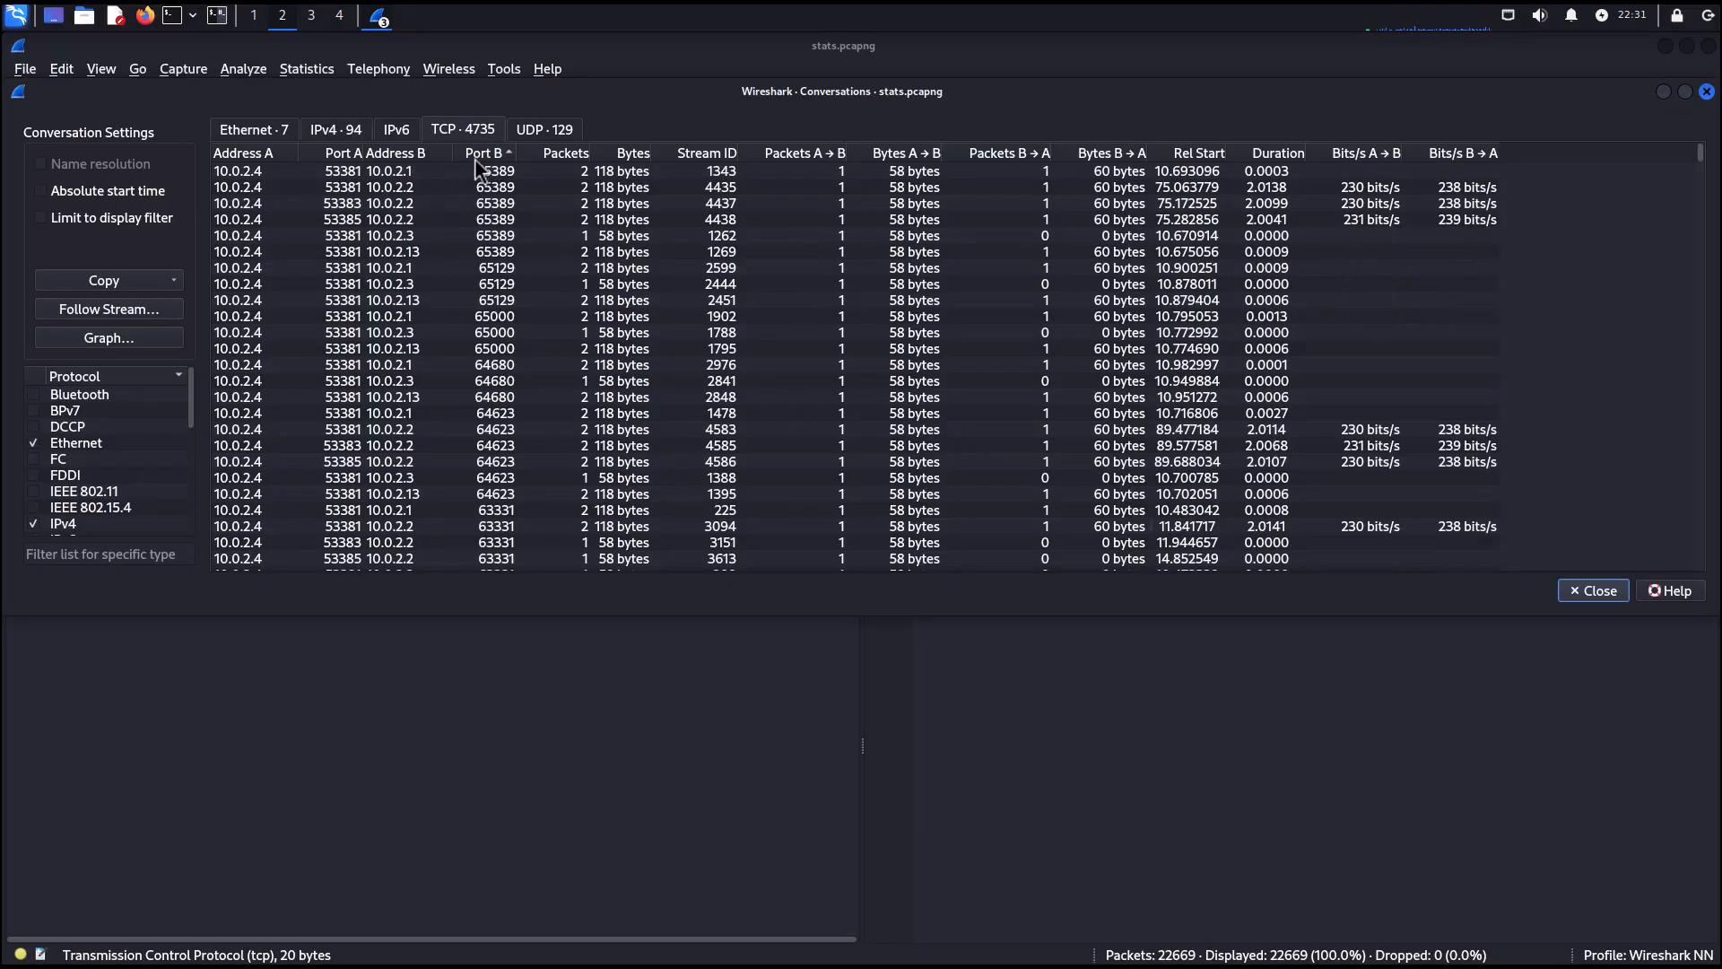
{"action": "left_click", "coordinate": [475, 157]}
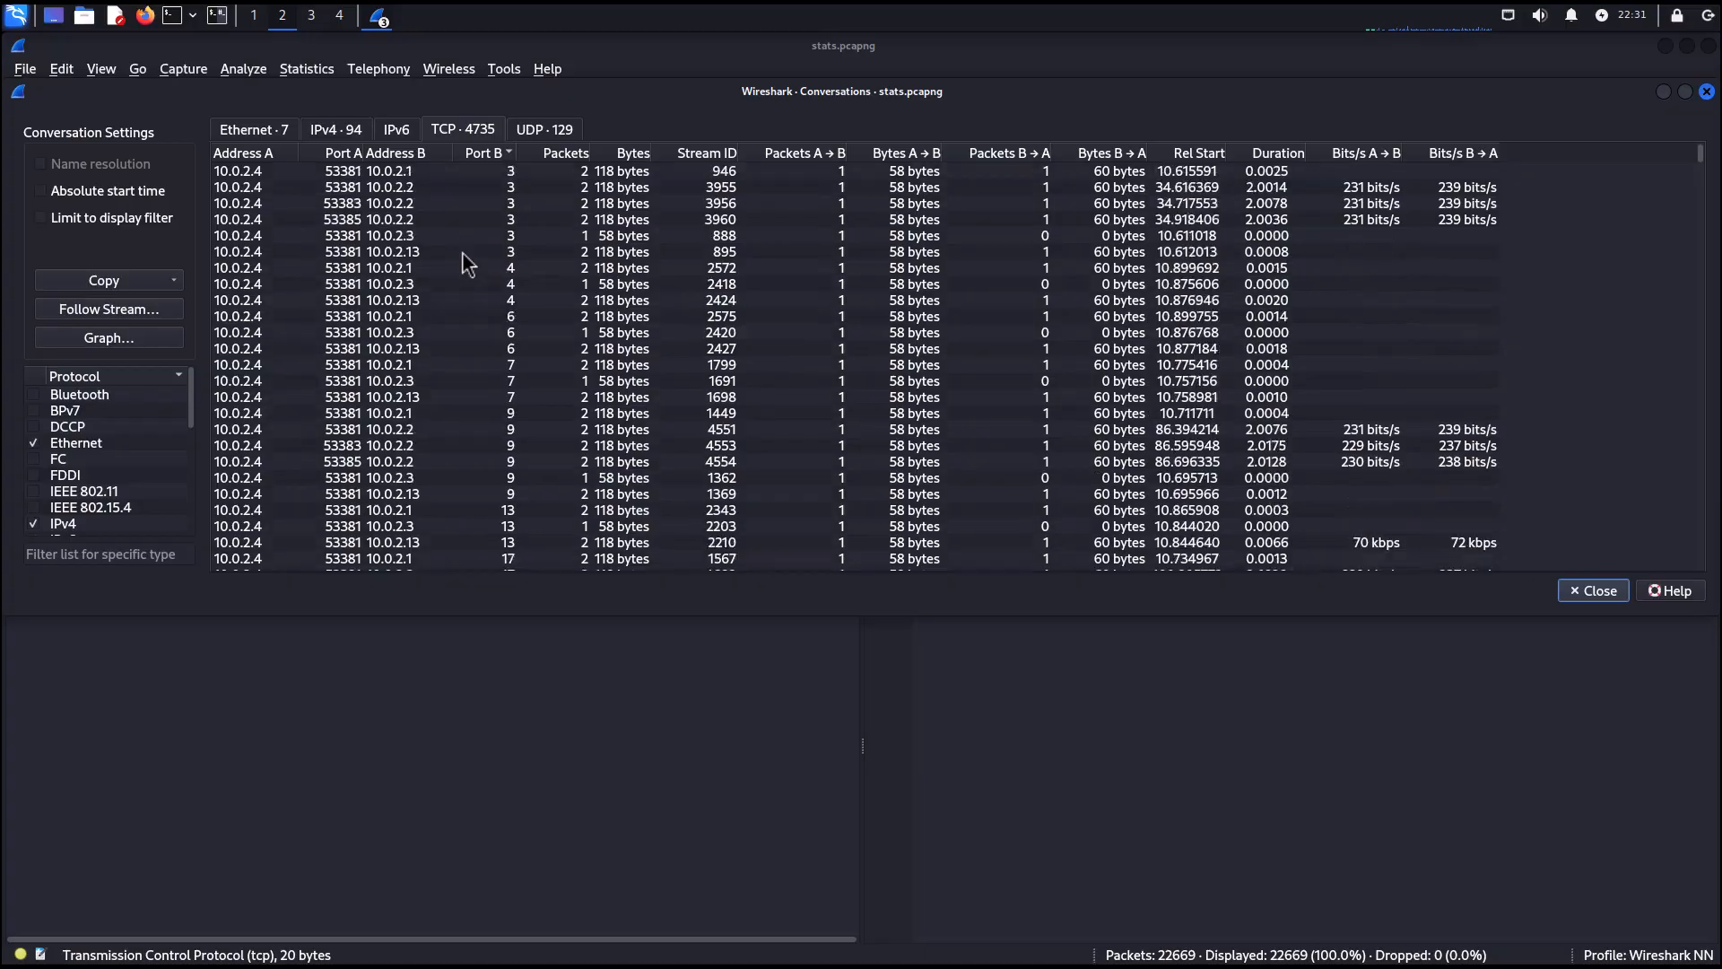
{"action": "scroll", "coordinate": [466, 265], "scroll_direction": "down", "scroll_amount": 20}
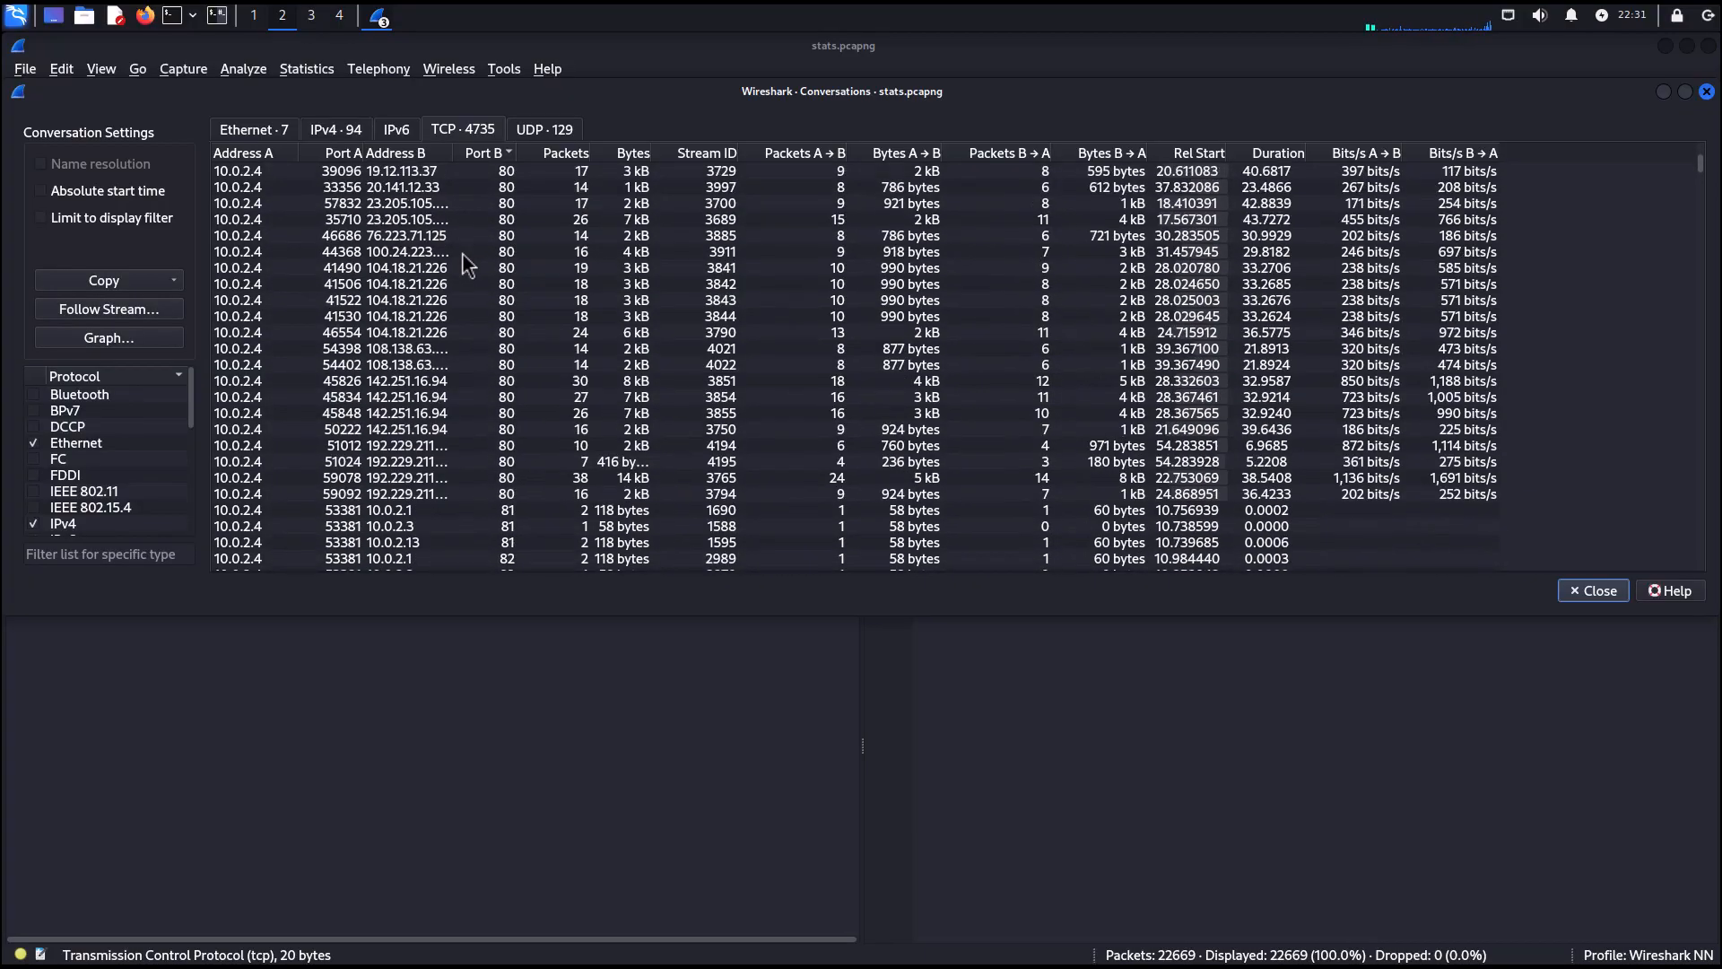
{"action": "scroll", "coordinate": [463, 265], "scroll_direction": "up", "scroll_amount": 5}
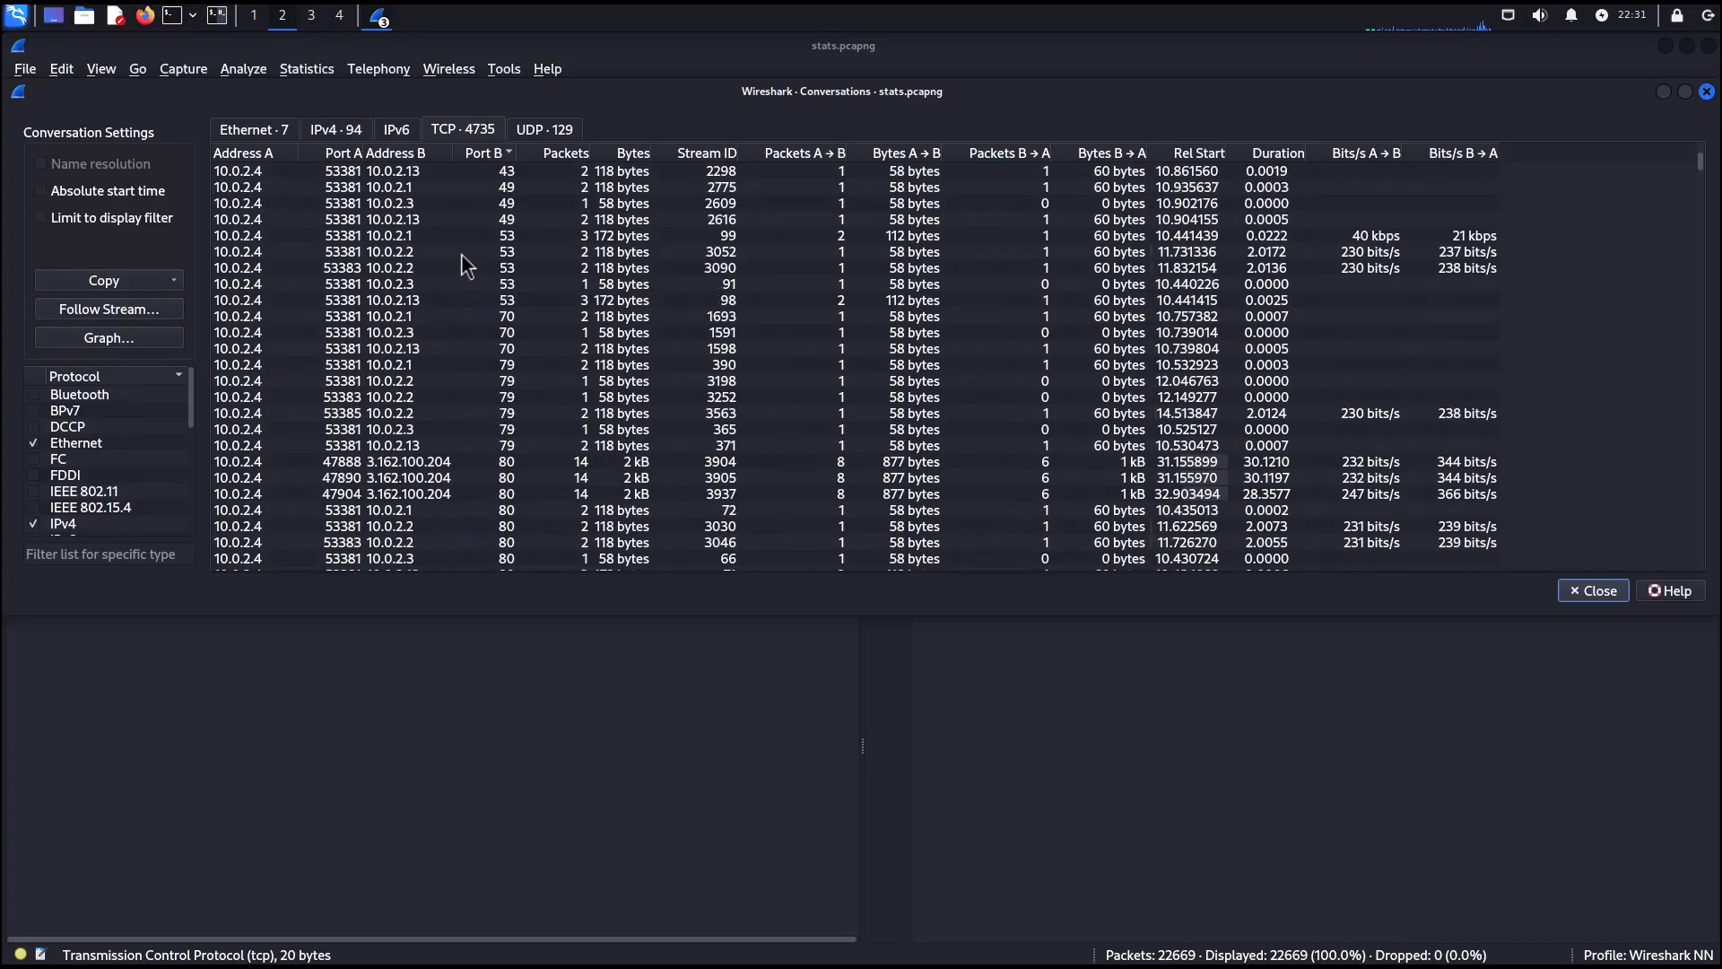
{"action": "left_click", "coordinate": [465, 238]}
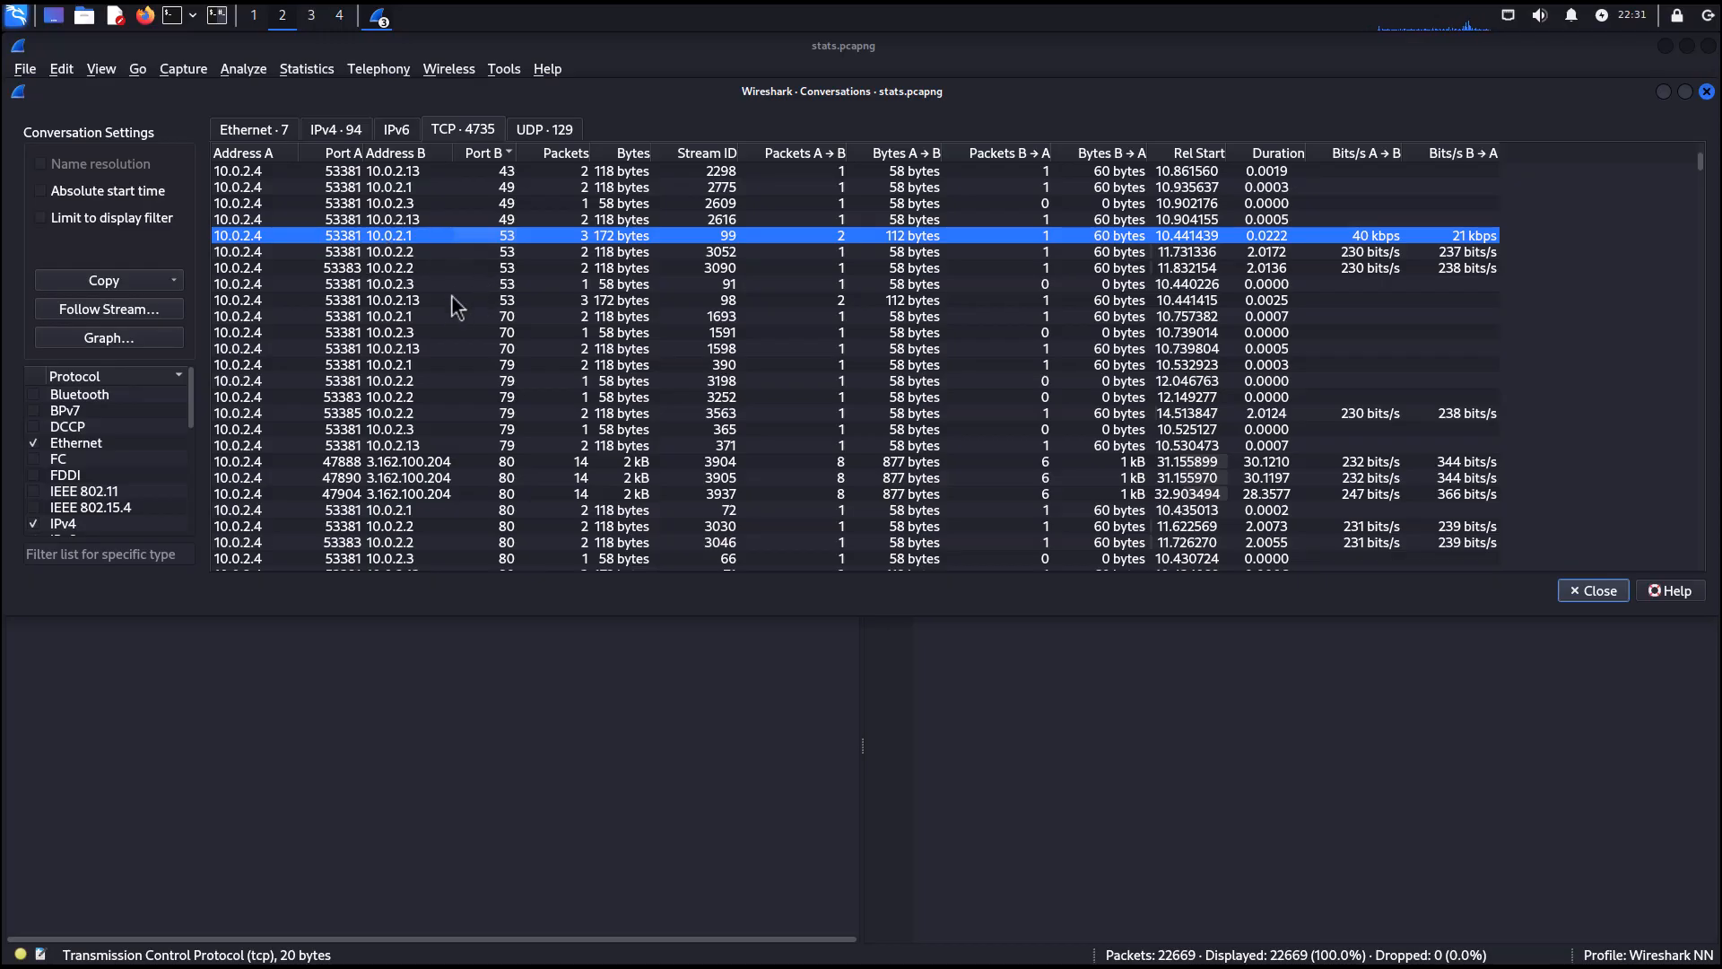
{"action": "scroll", "coordinate": [458, 307], "scroll_direction": "up", "scroll_amount": 15}
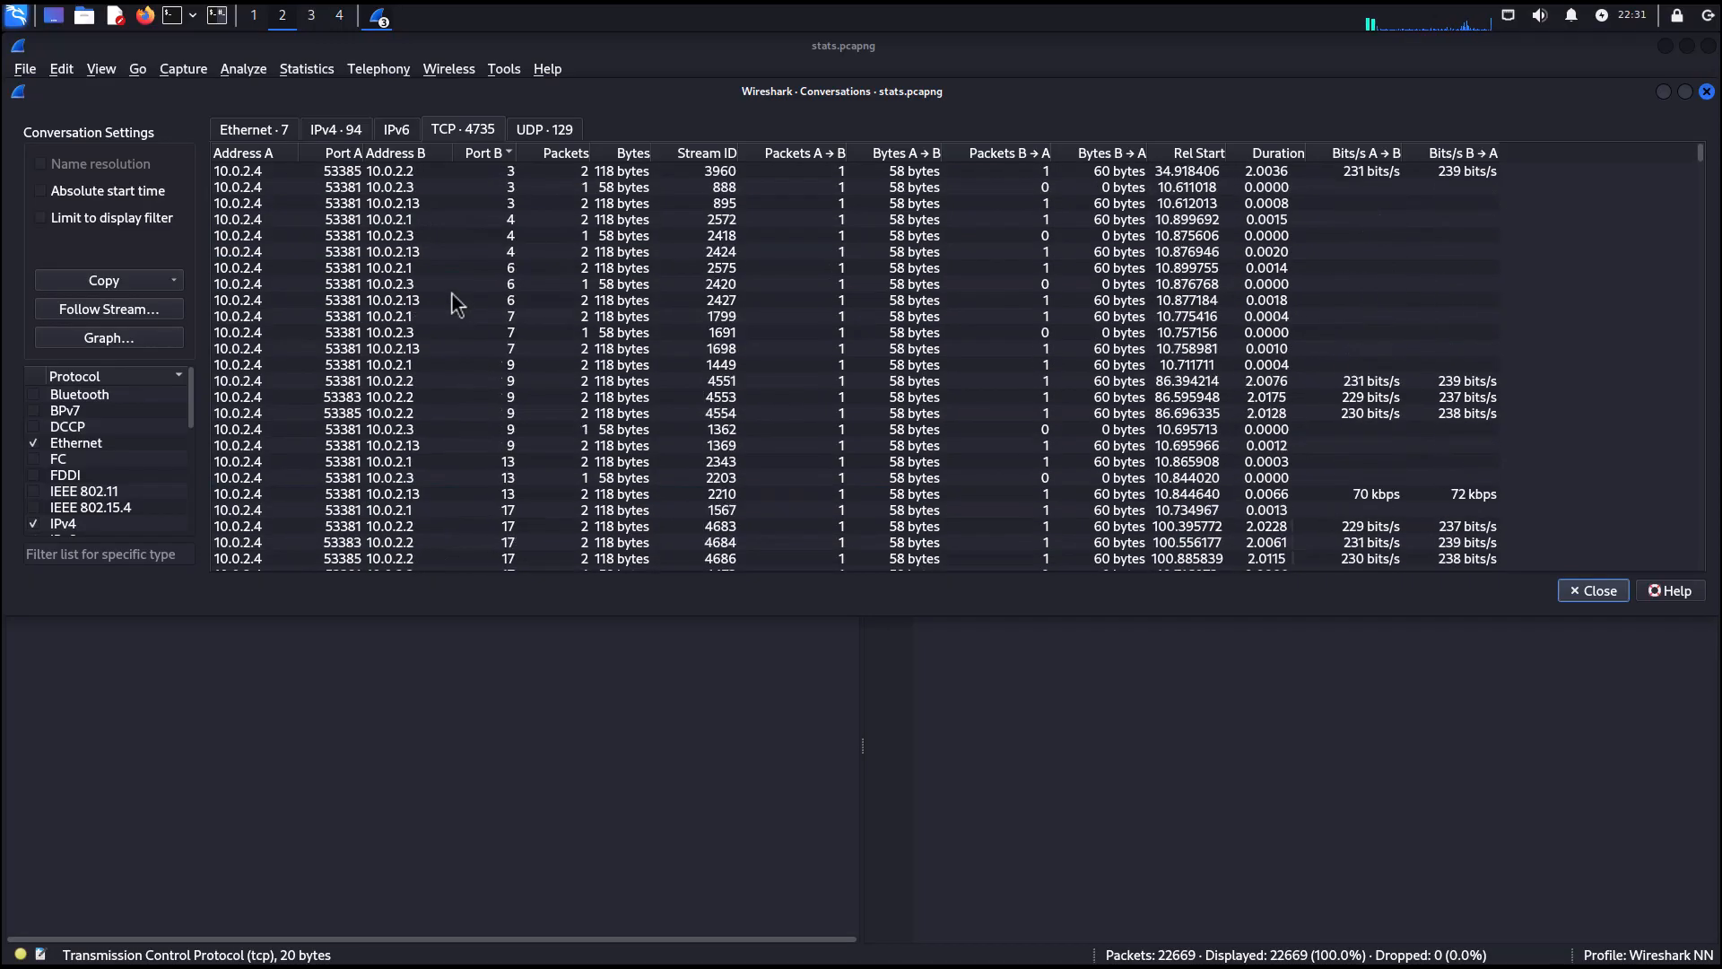
Inspect the IPv4 conversations sorted by packet count, selecting the busiest conversations in turn.
{"action": "left_click", "coordinate": [339, 130]}
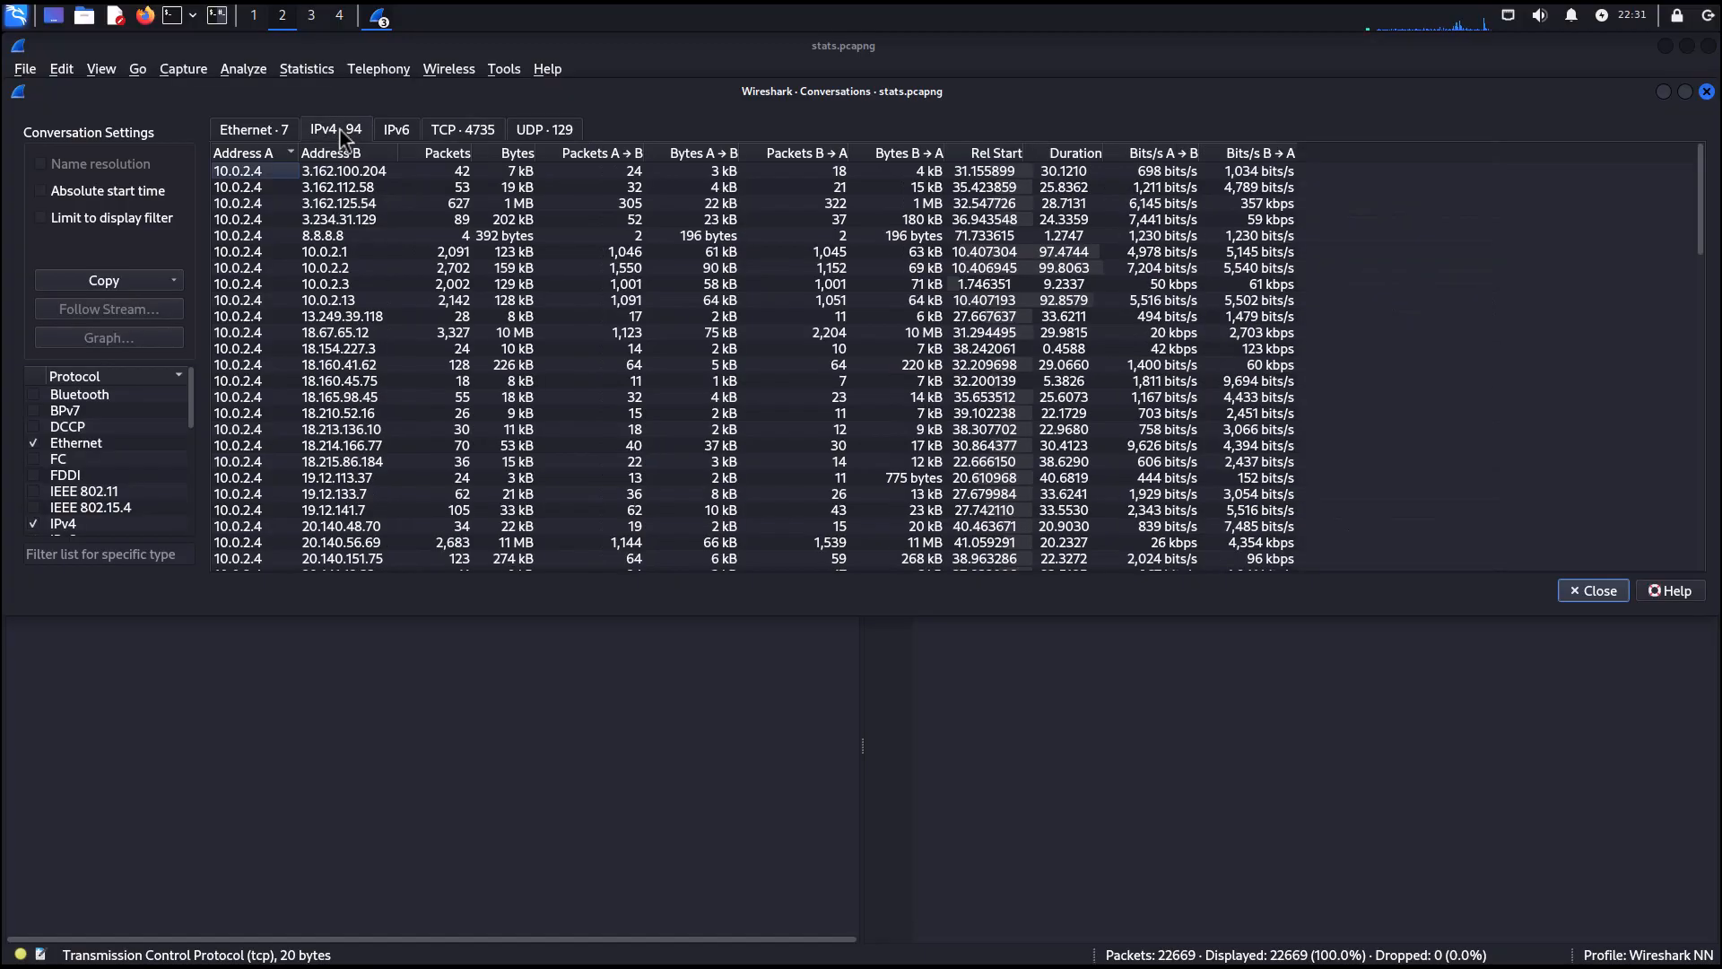
{"action": "left_click", "coordinate": [441, 155]}
{"action": "left_click", "coordinate": [439, 154]}
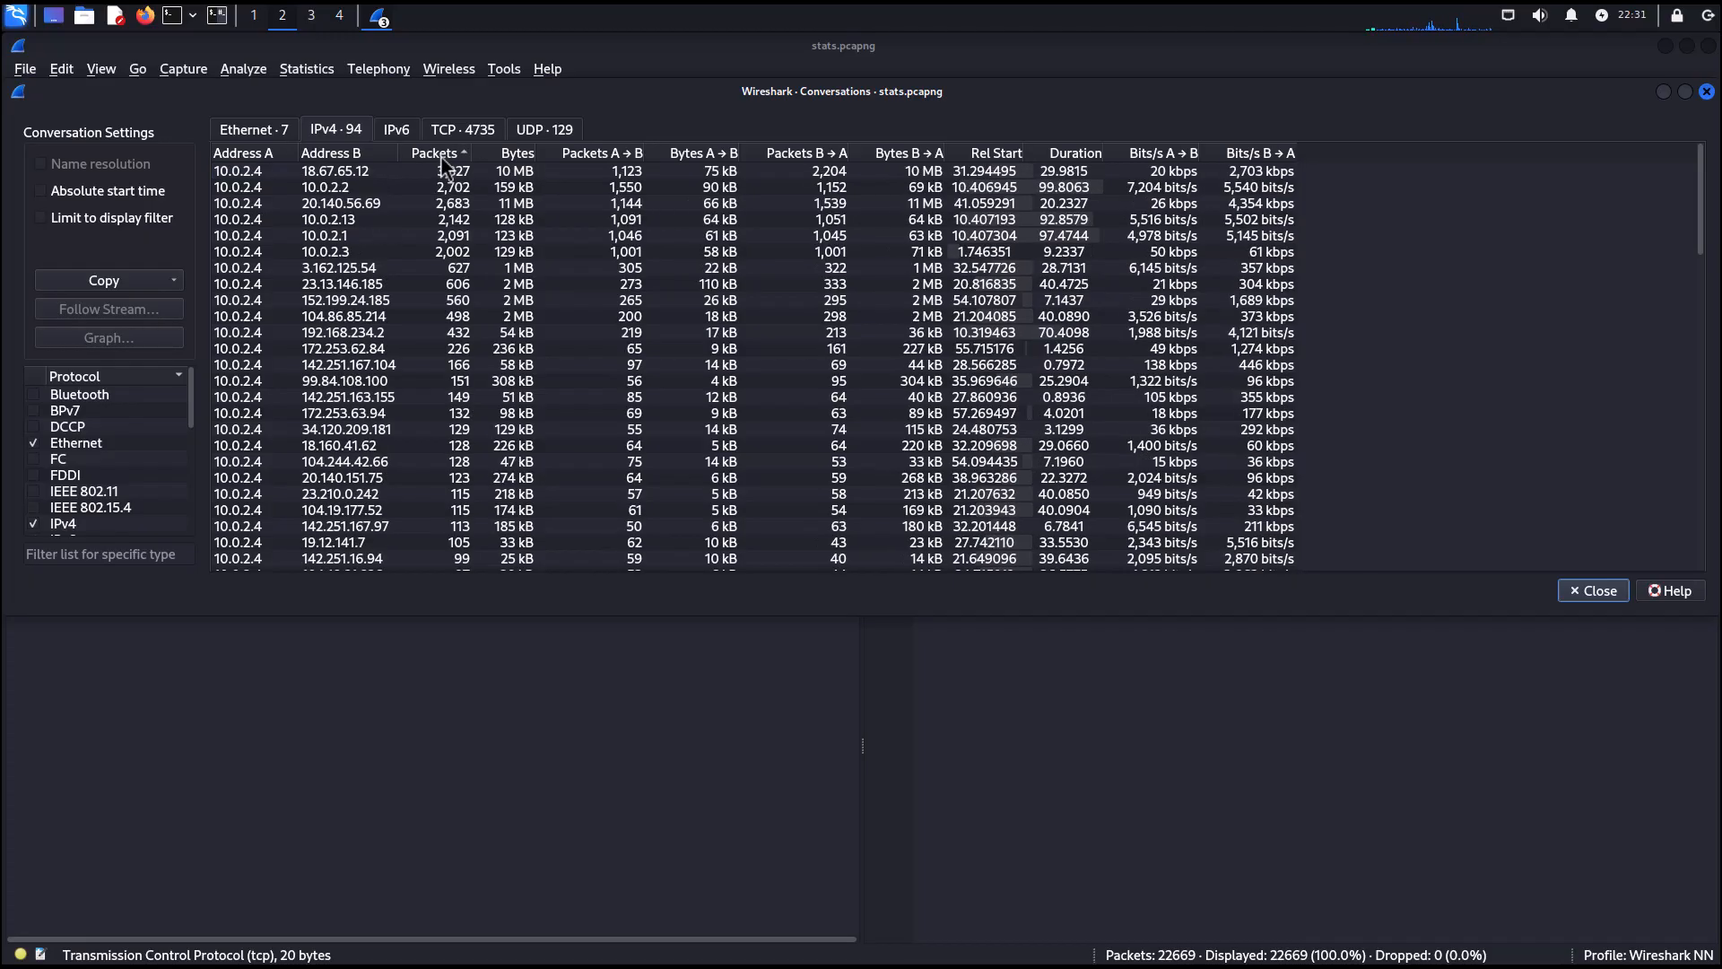
{"action": "left_click", "coordinate": [315, 174]}
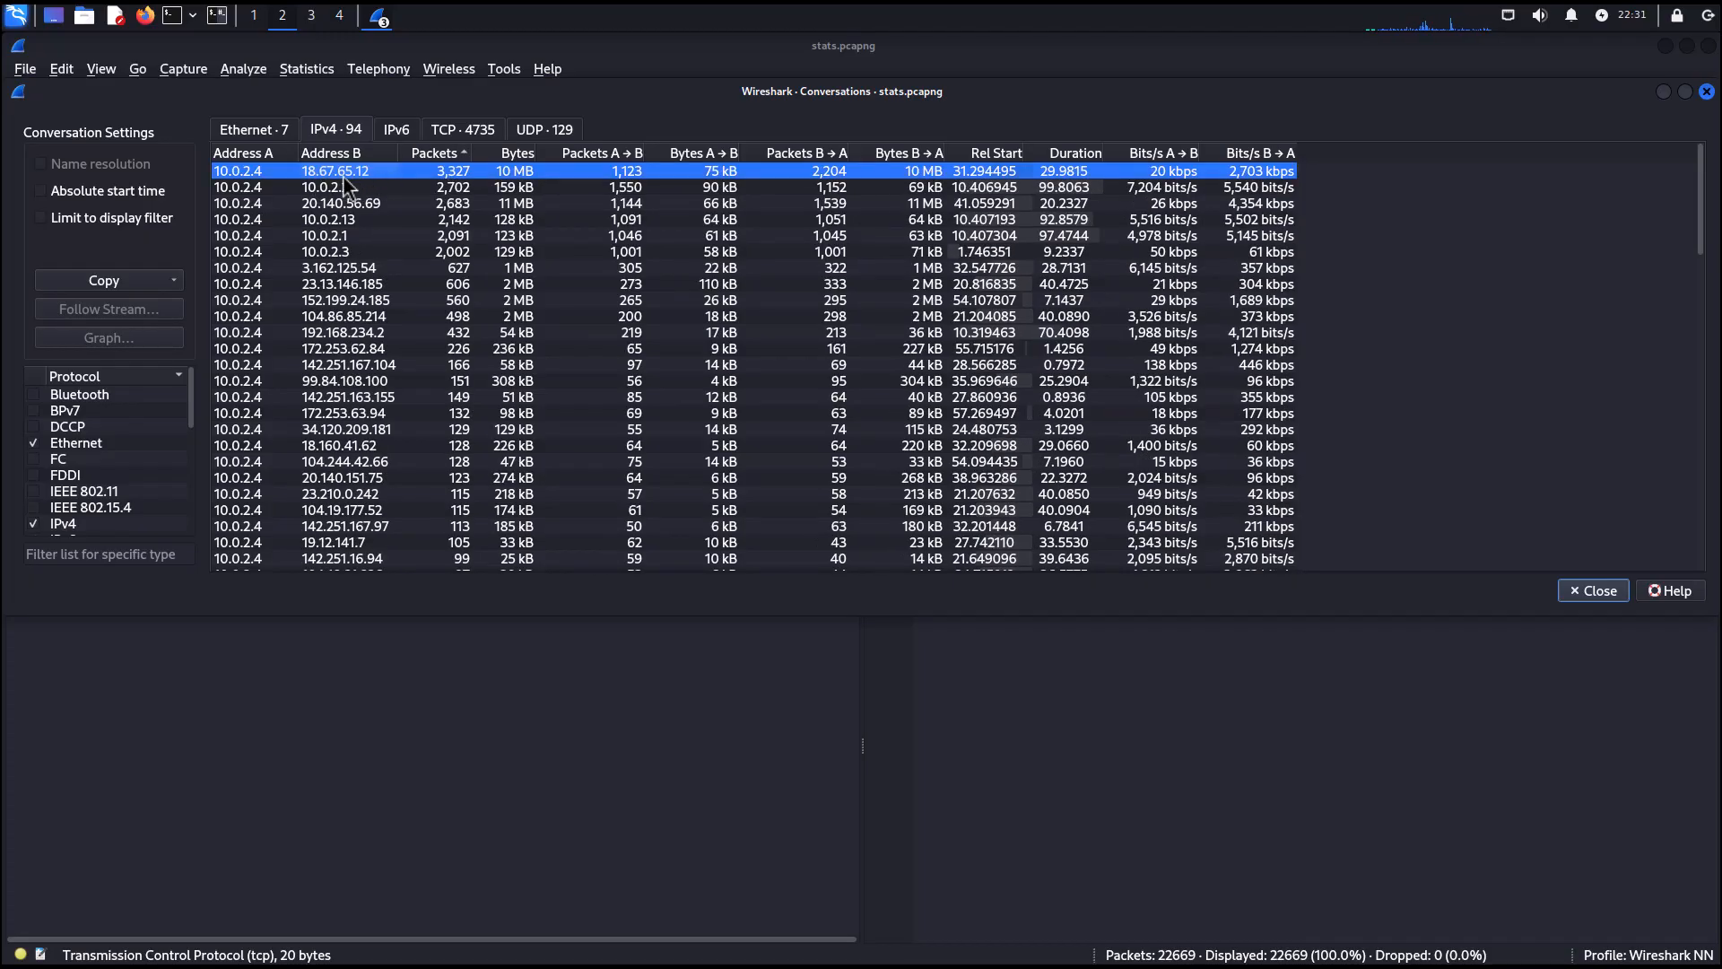
{"action": "left_click", "coordinate": [342, 191]}
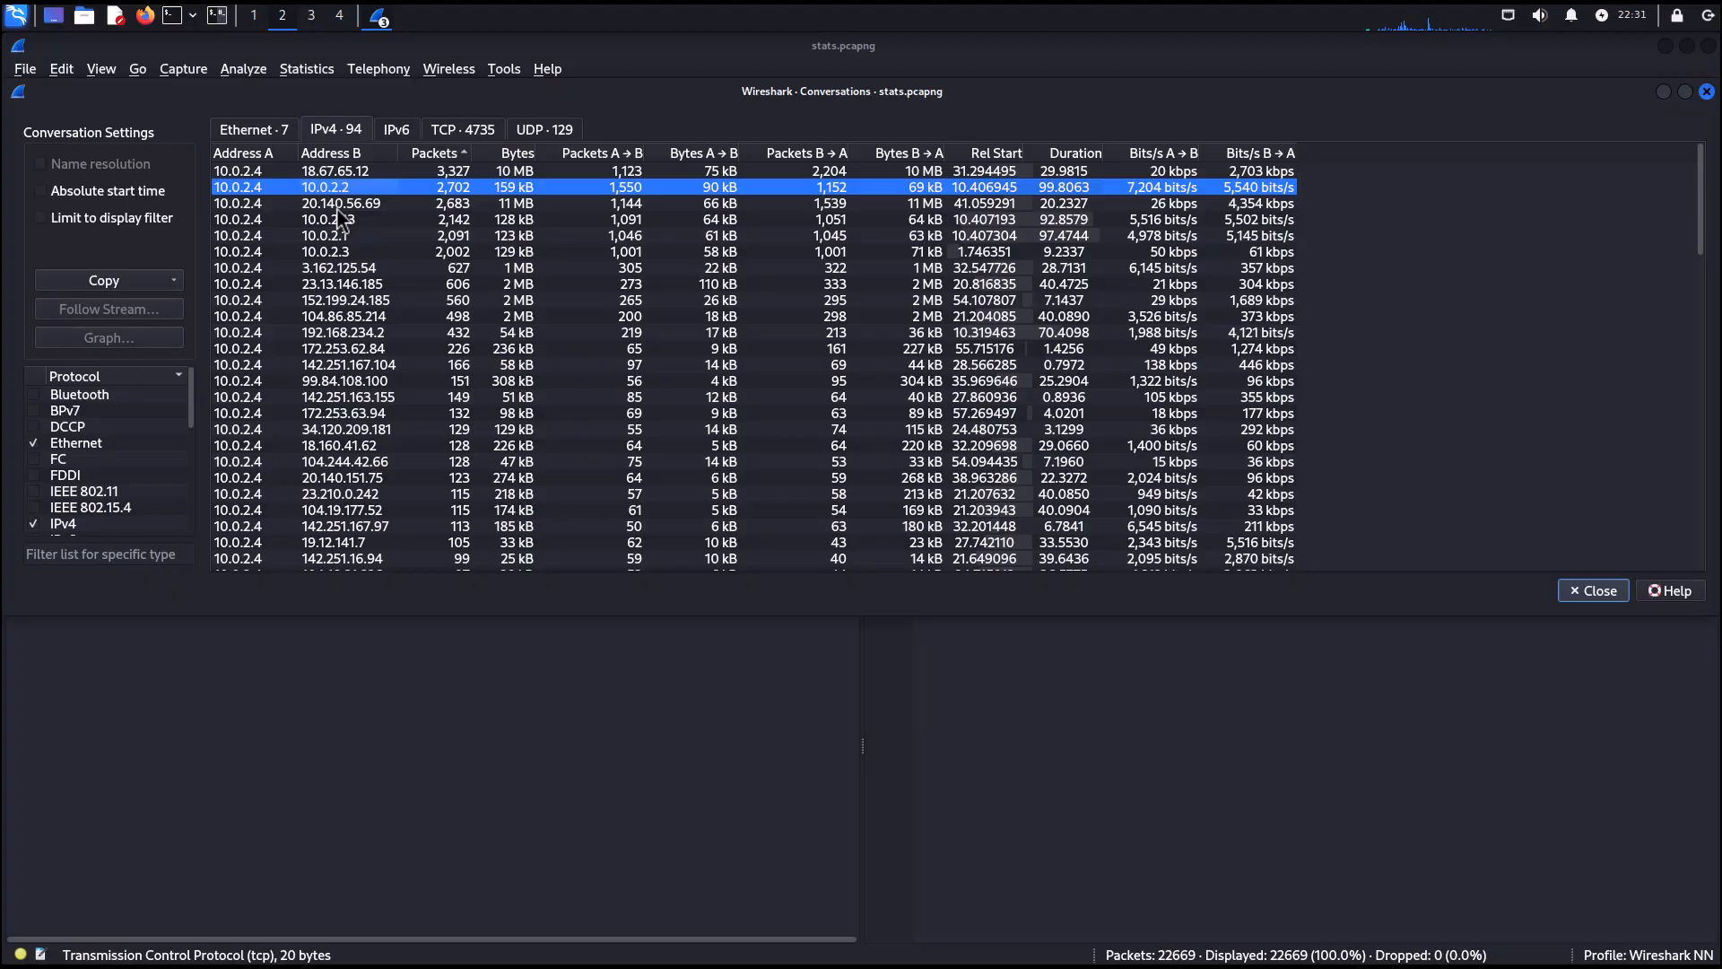
{"action": "left_click", "coordinate": [341, 207]}
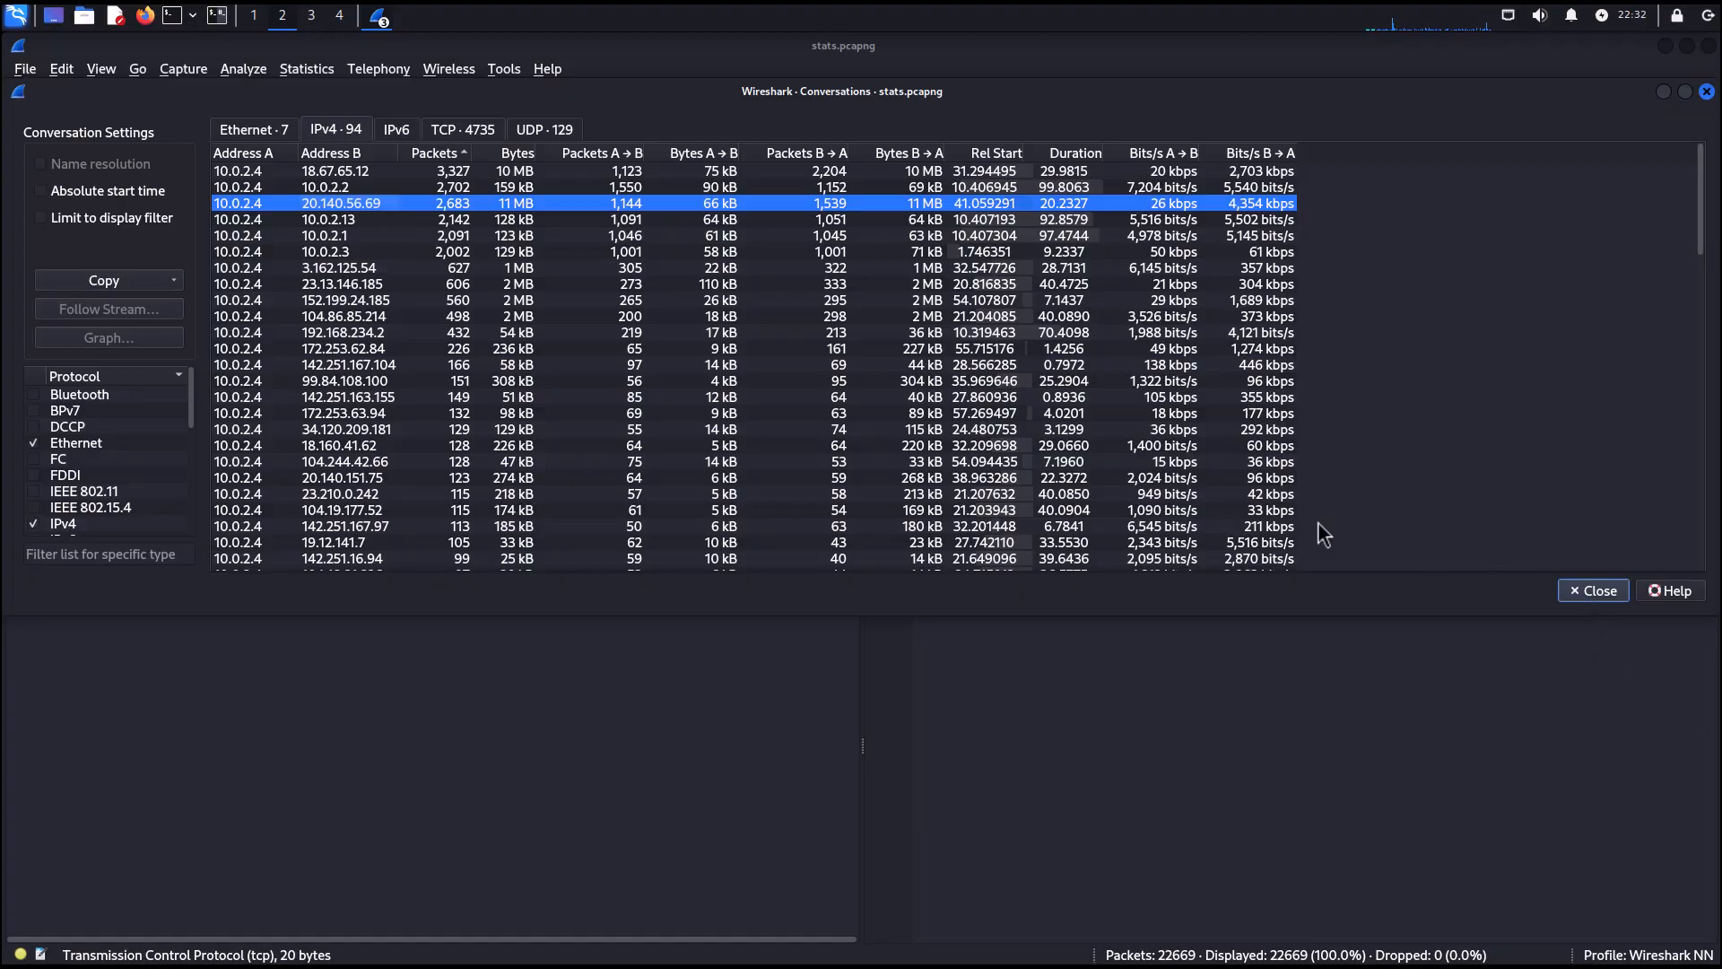
{"action": "left_click", "coordinate": [345, 172]}
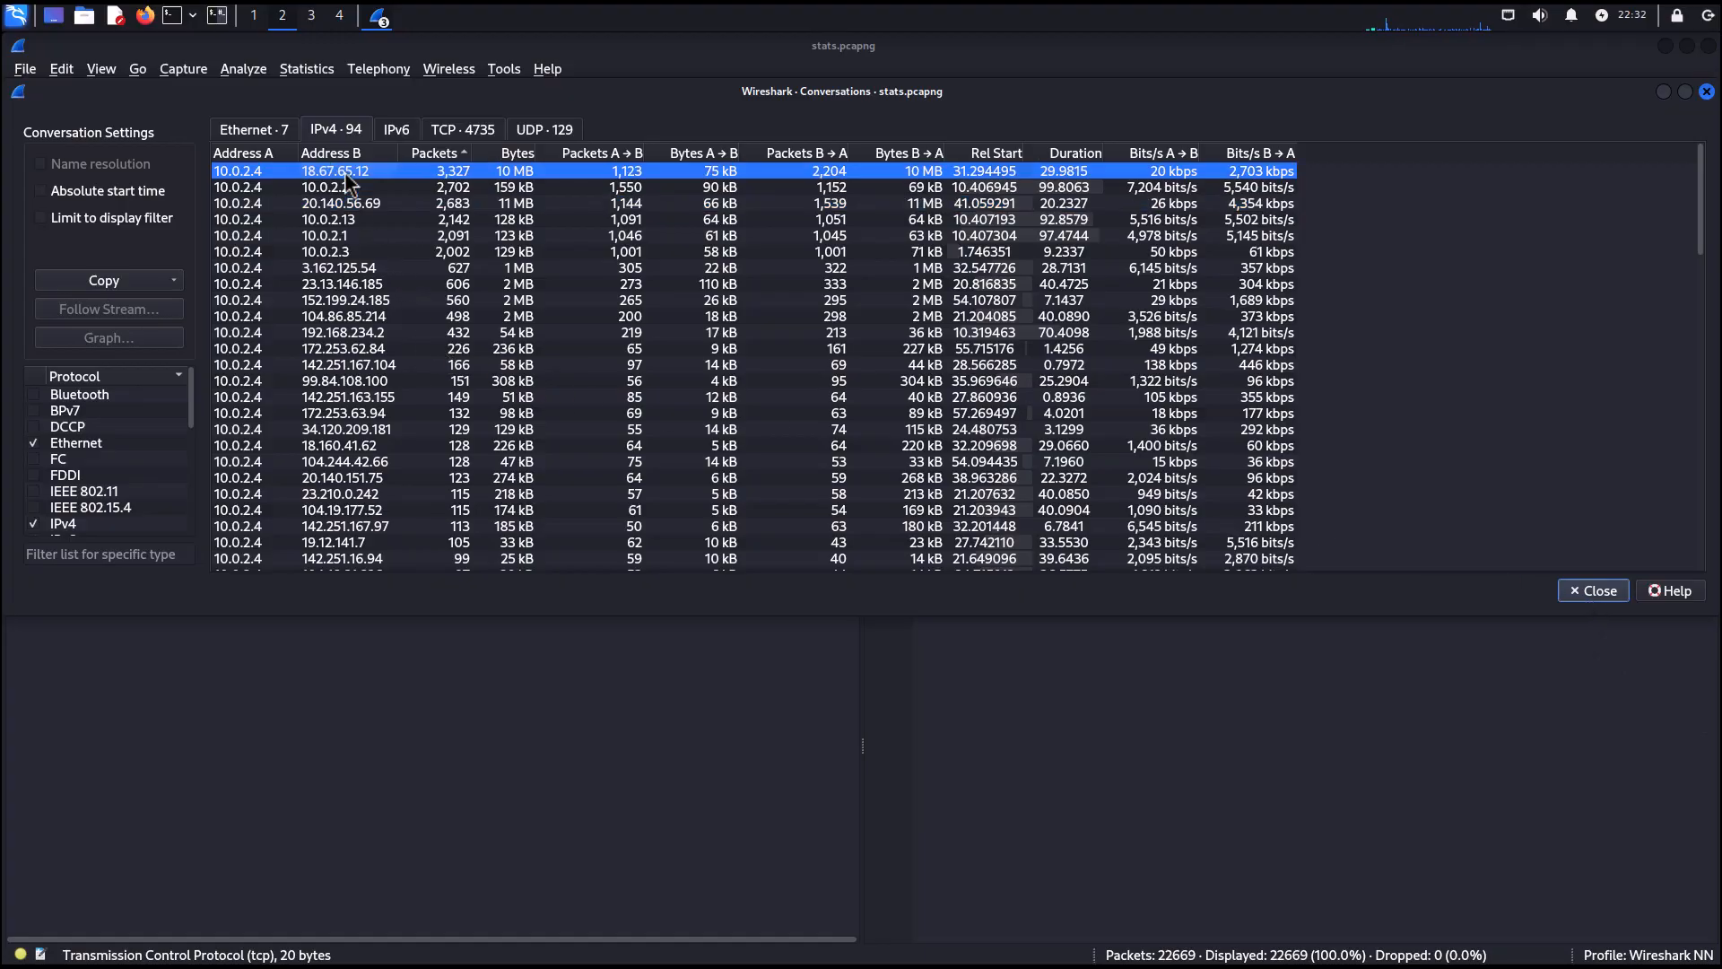
Apply the 10.0.2.4 ↔ 18.67.65.12 conversation as a display filter using A ↔ B for the selected conversation.
{"action": "right_click", "coordinate": [345, 175]}
{"action": "mouse_move", "coordinate": [400, 163]}
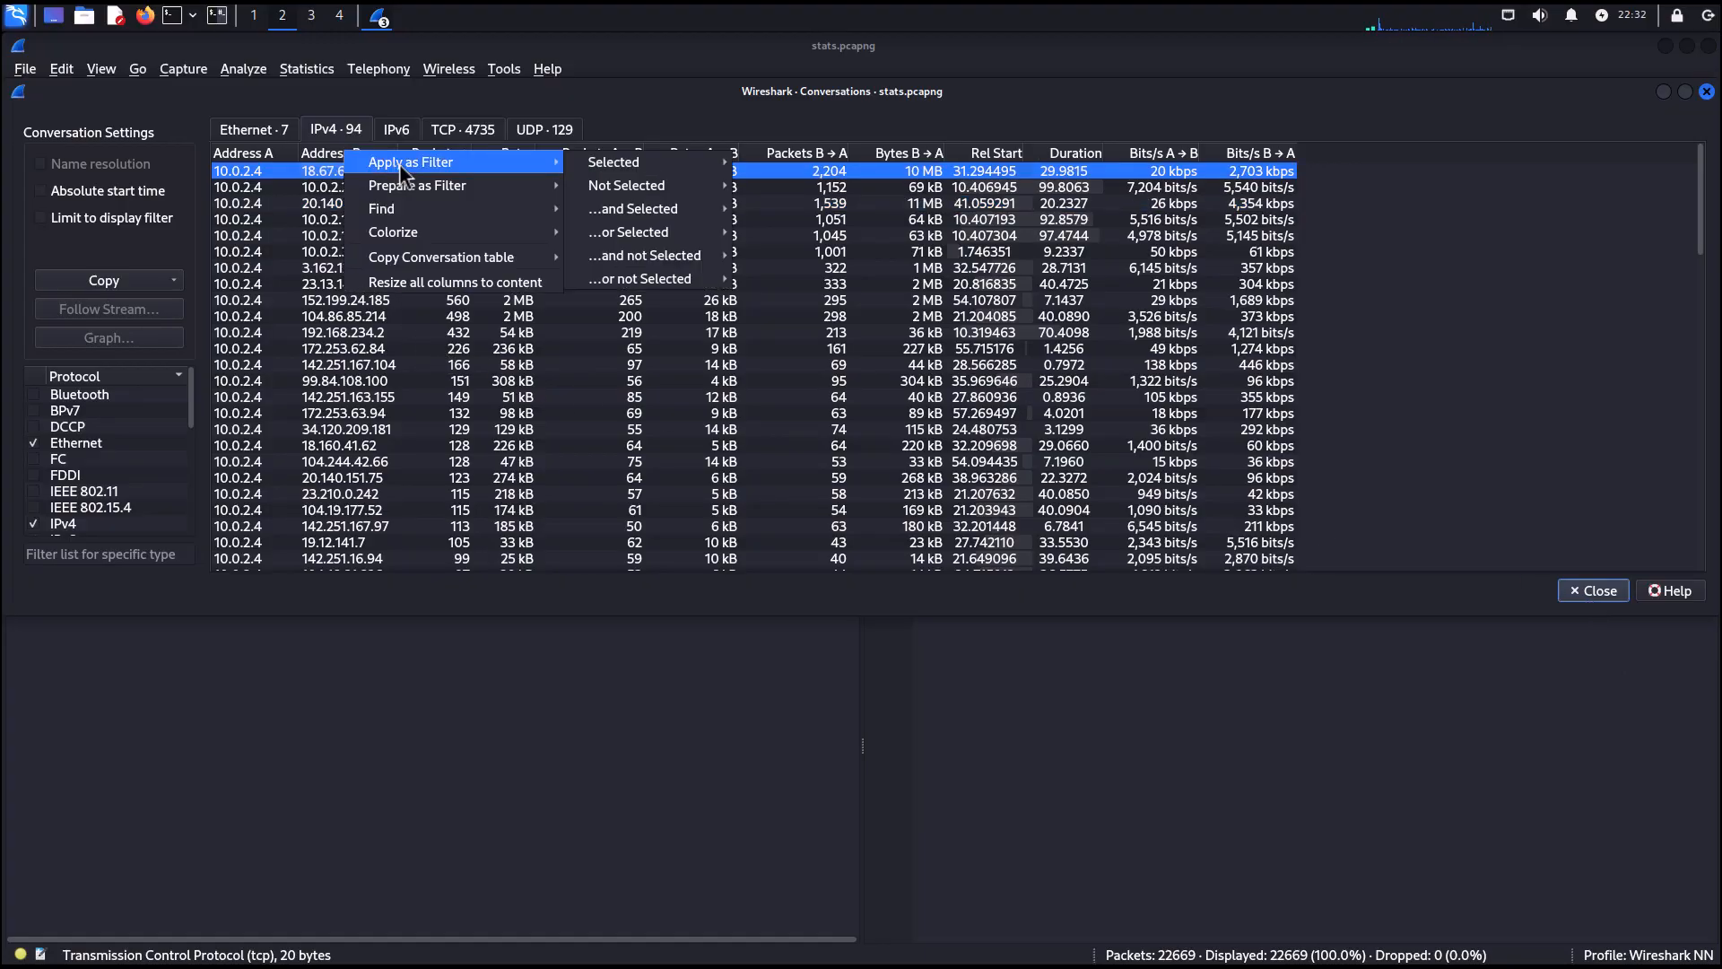
{"action": "mouse_move", "coordinate": [617, 169]}
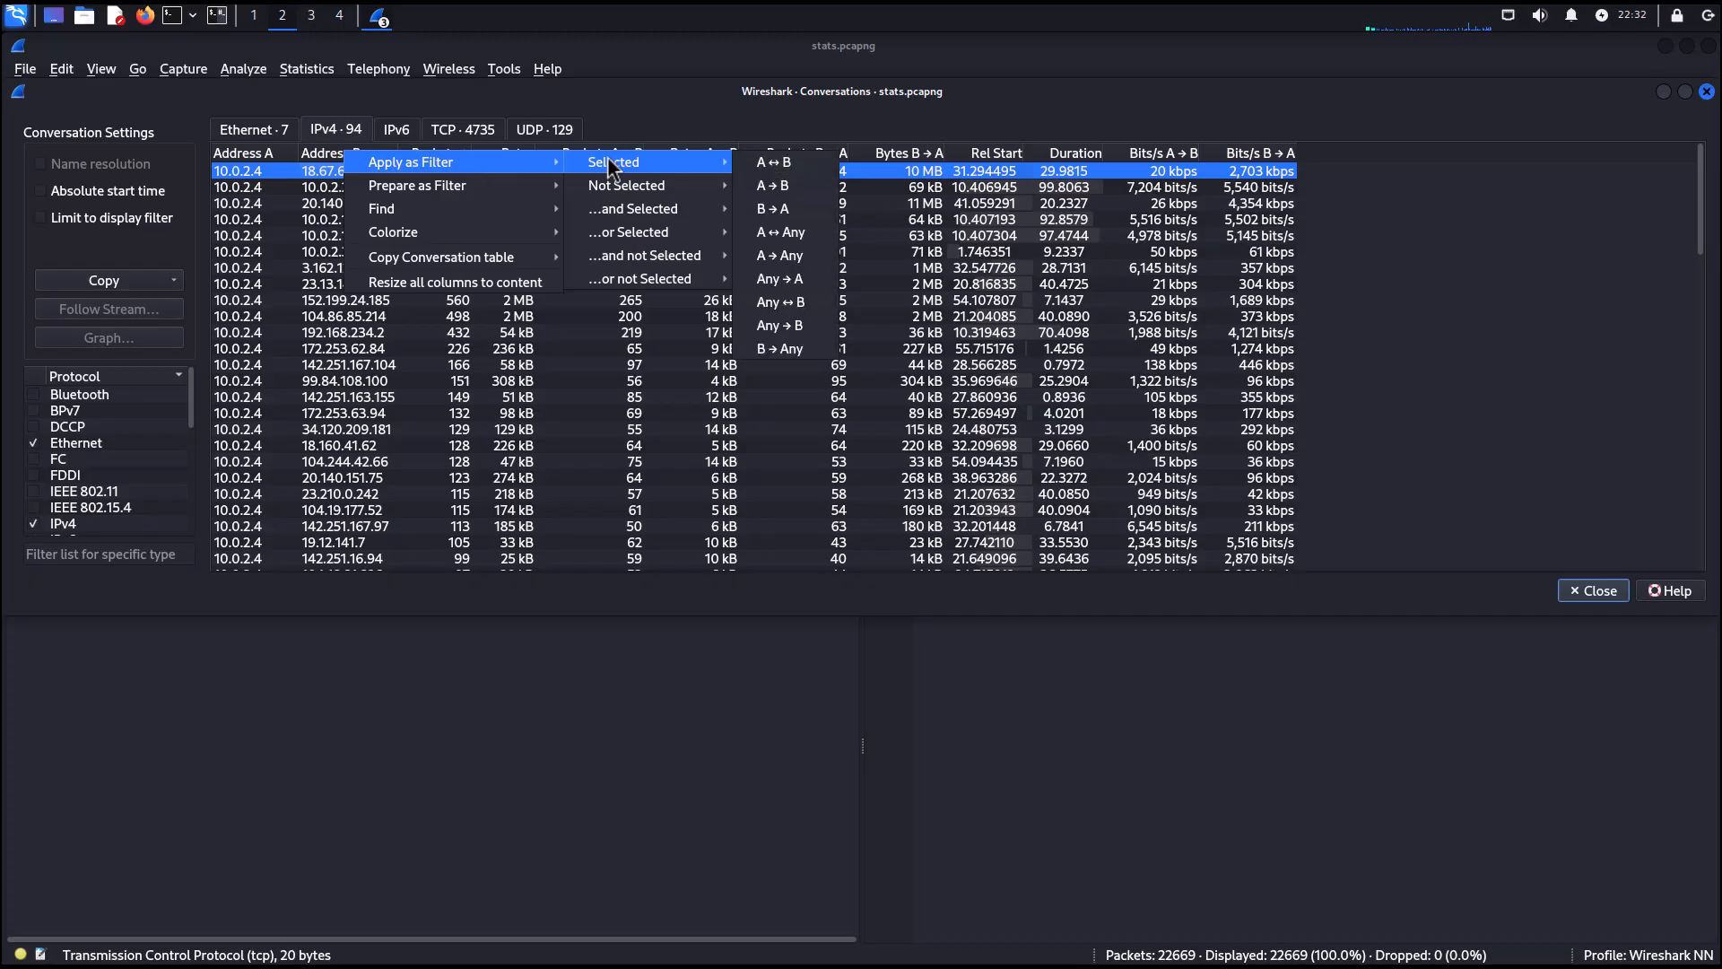
{"action": "left_click", "coordinate": [767, 163]}
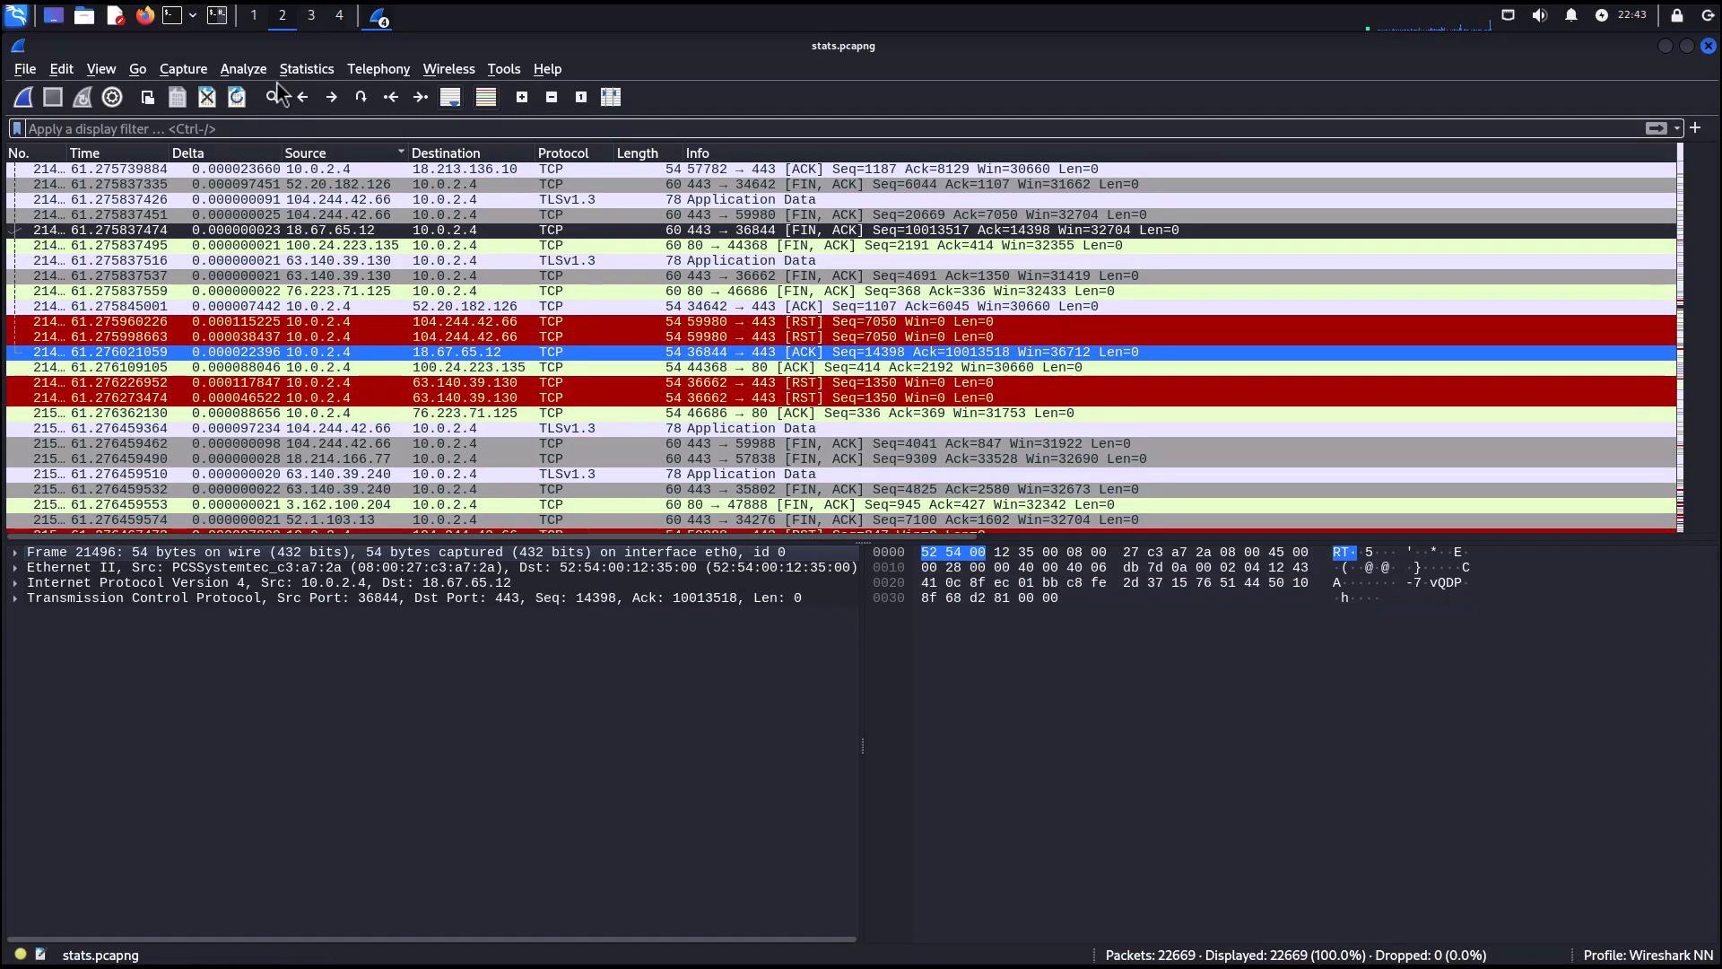
Open Endpoints statistics and sort the IPv4 endpoints by bytes, selecting the top endpoint.
{"action": "left_click", "coordinate": [305, 71]}
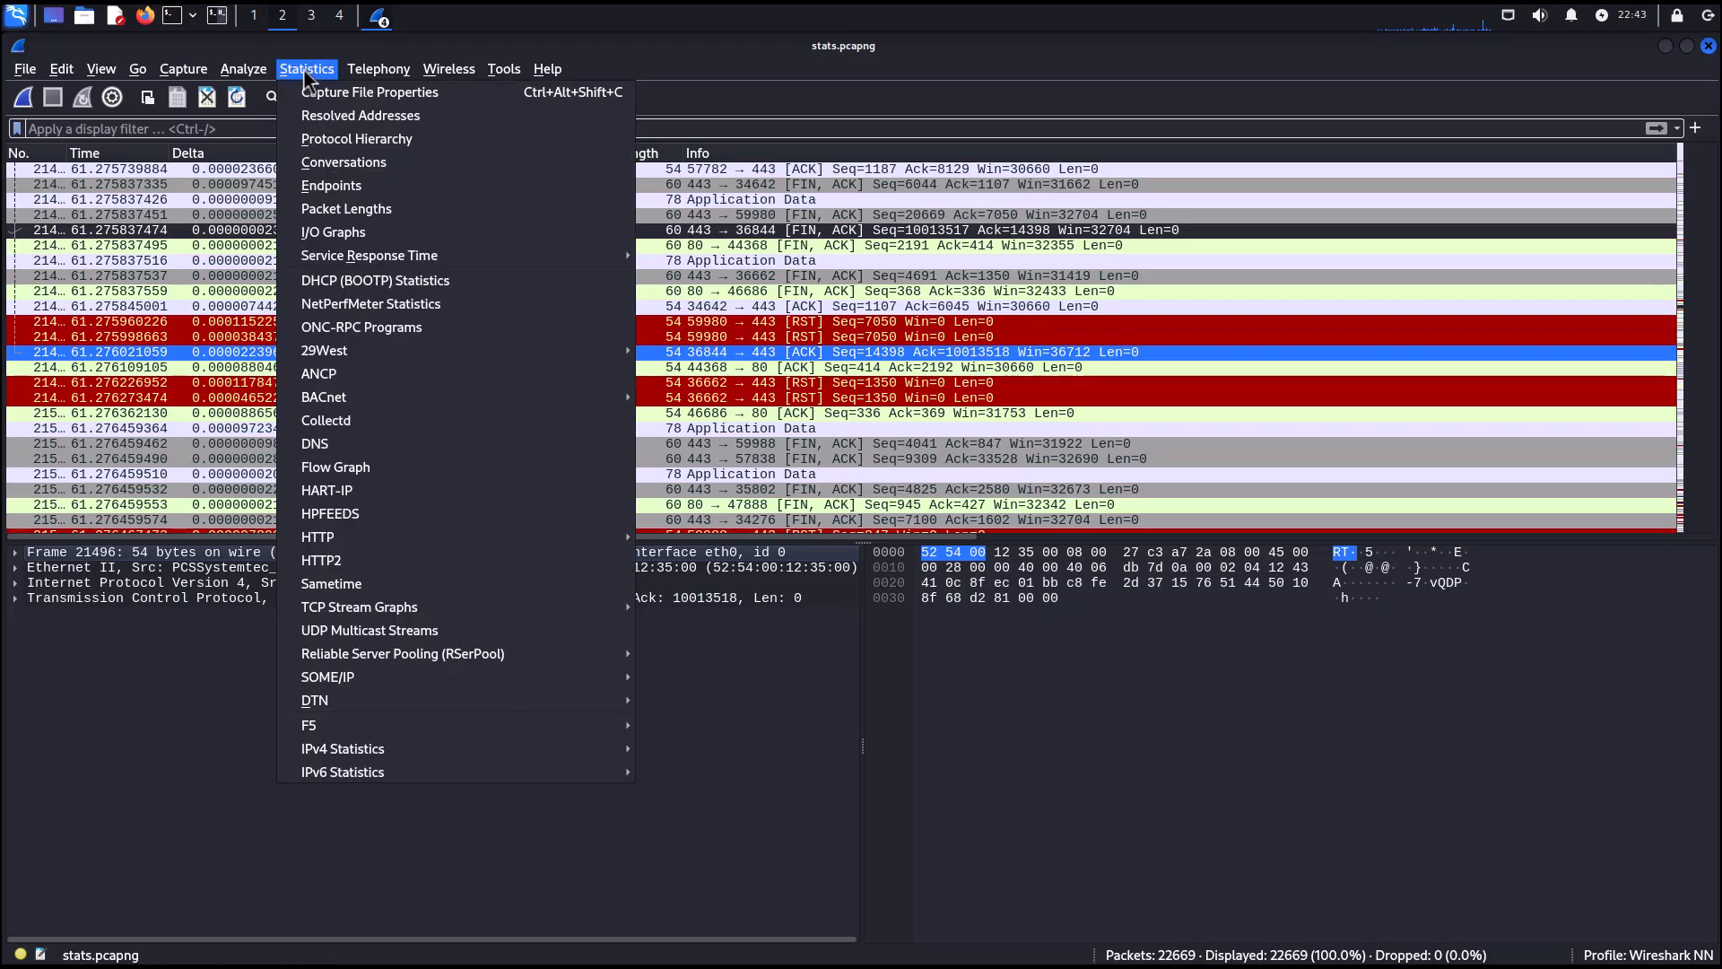
{"action": "left_click", "coordinate": [331, 185]}
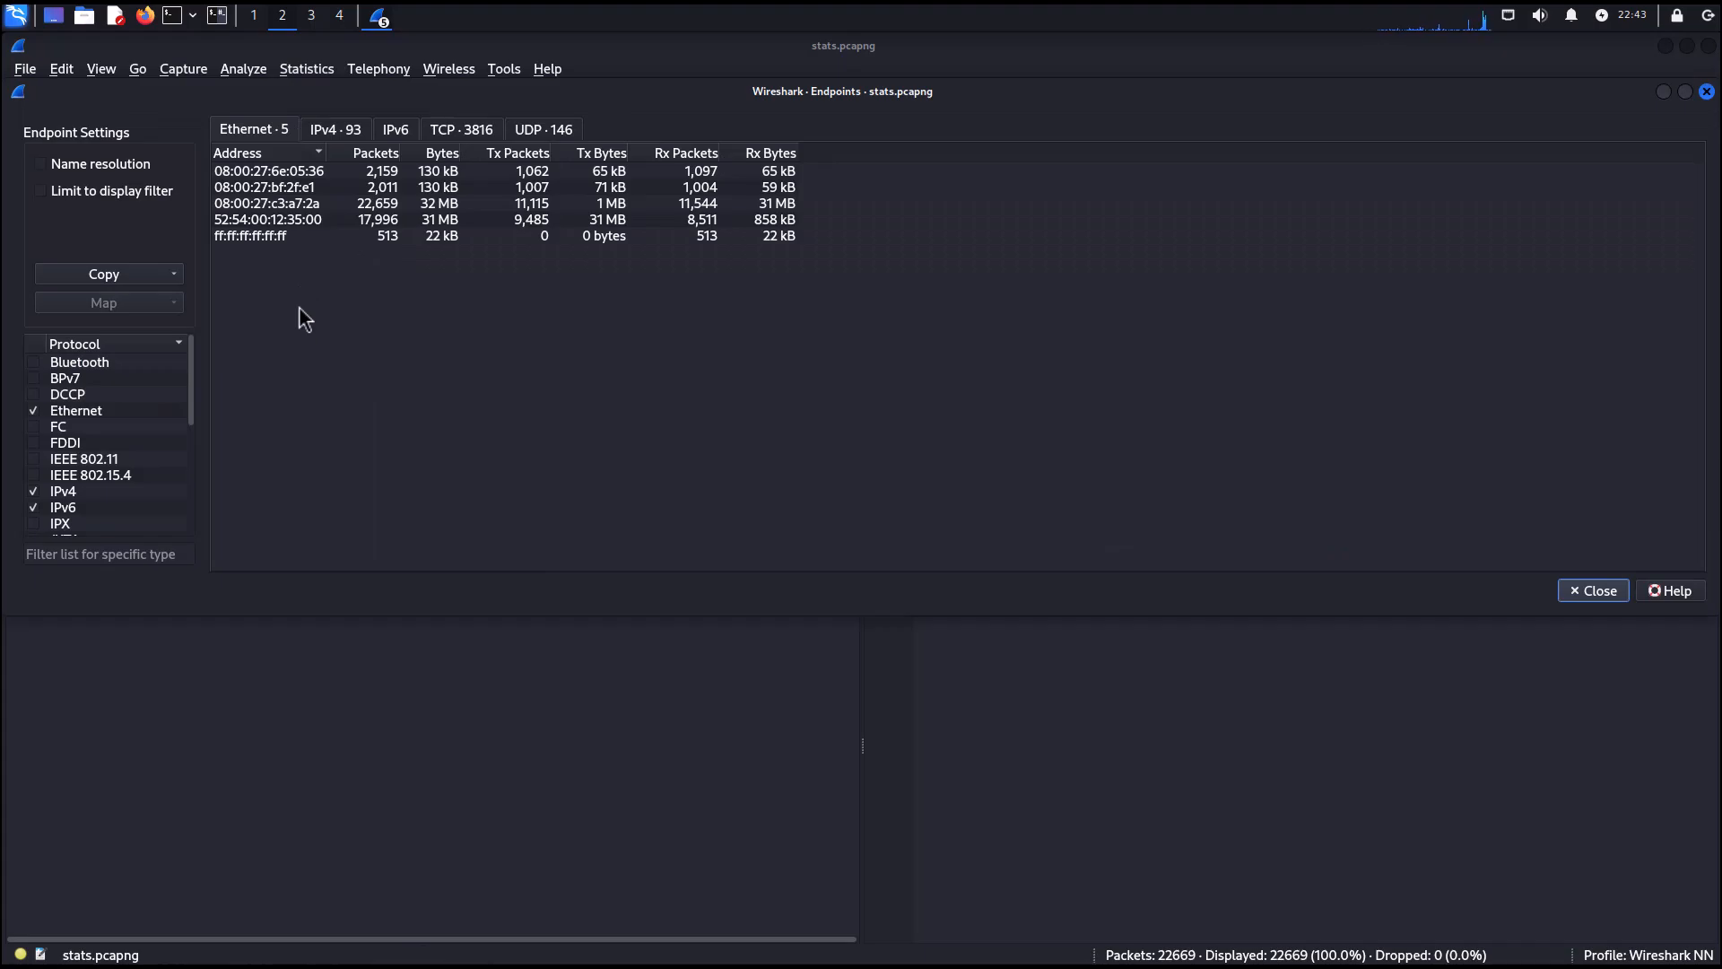
{"action": "left_click", "coordinate": [328, 134]}
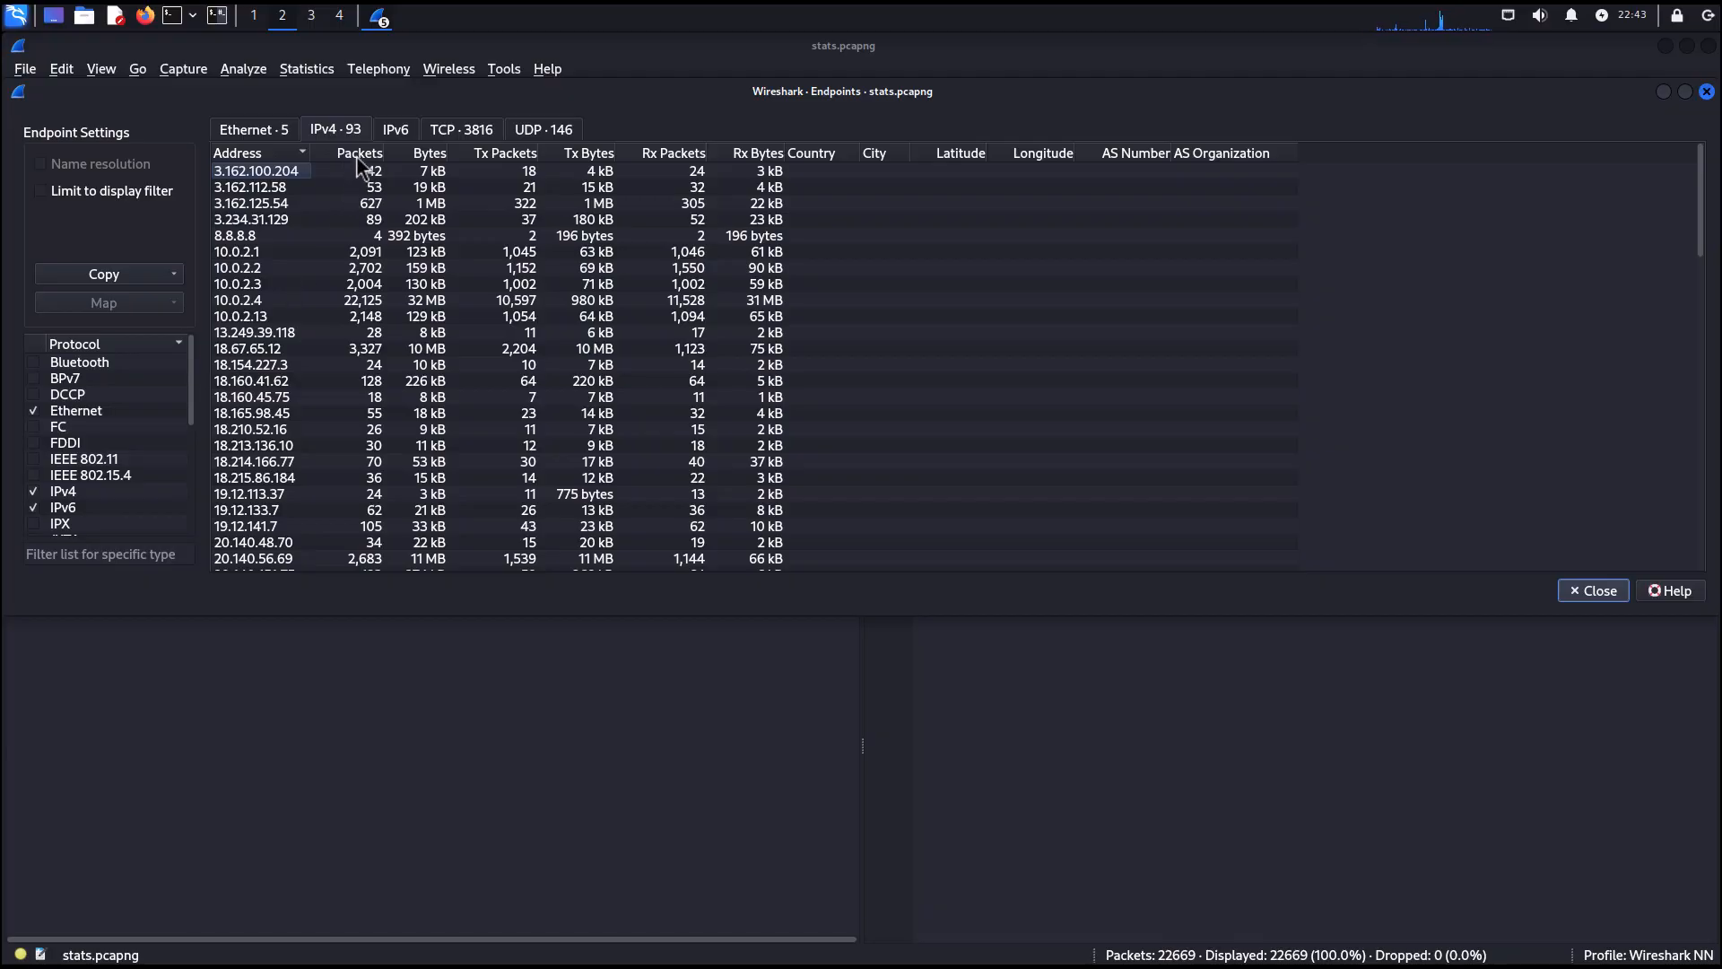
{"action": "left_click", "coordinate": [416, 157]}
{"action": "left_click", "coordinate": [416, 157]}
{"action": "left_click", "coordinate": [421, 172]}
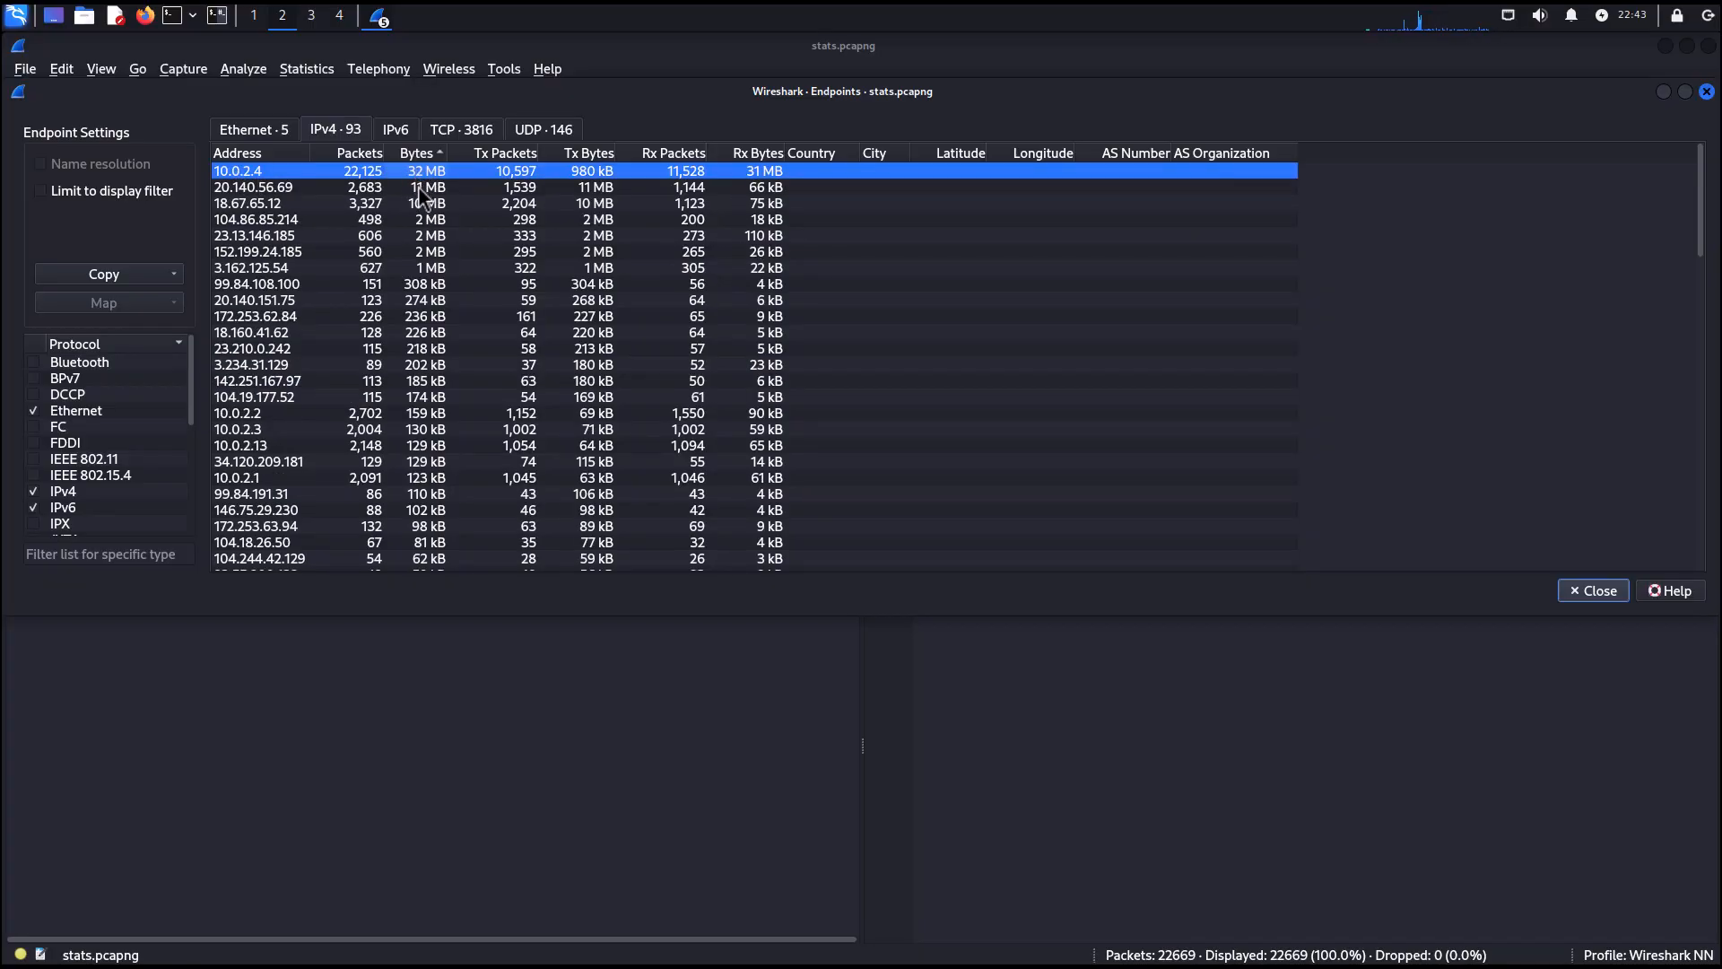
Sort the IPv4 endpoints by packet count, select the top endpoint, and close the Endpoints window.
{"action": "left_click", "coordinate": [423, 190]}
{"action": "left_click", "coordinate": [356, 157]}
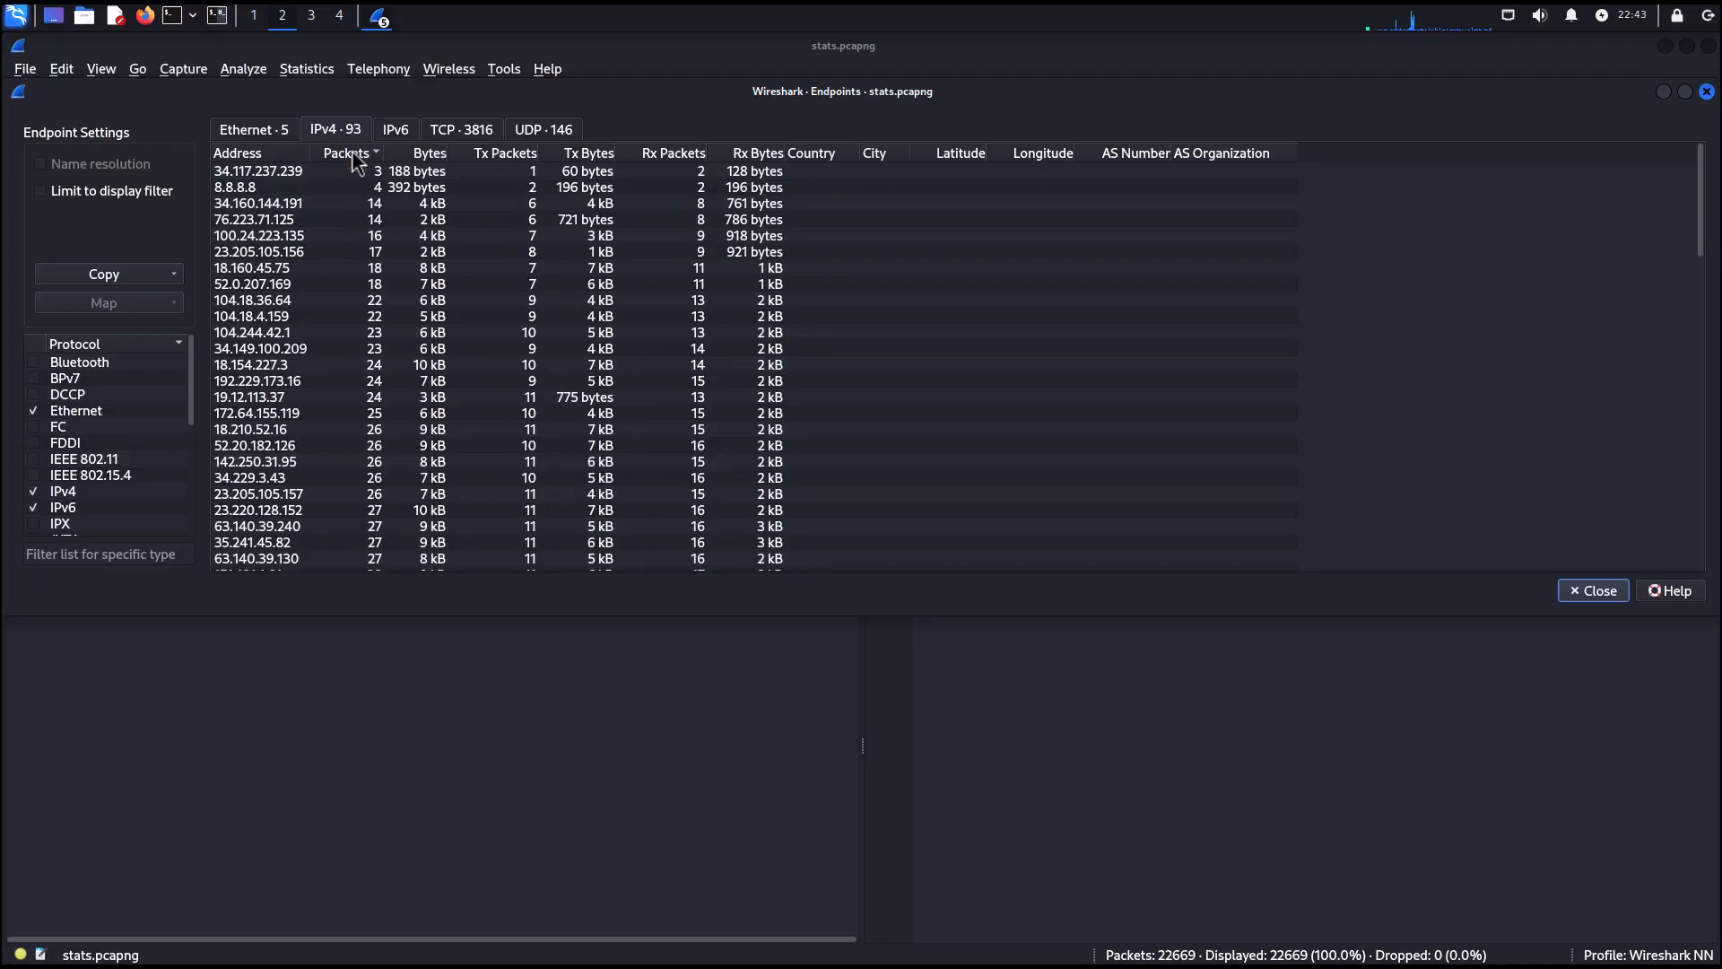
{"action": "left_click", "coordinate": [356, 158]}
{"action": "left_click", "coordinate": [358, 173]}
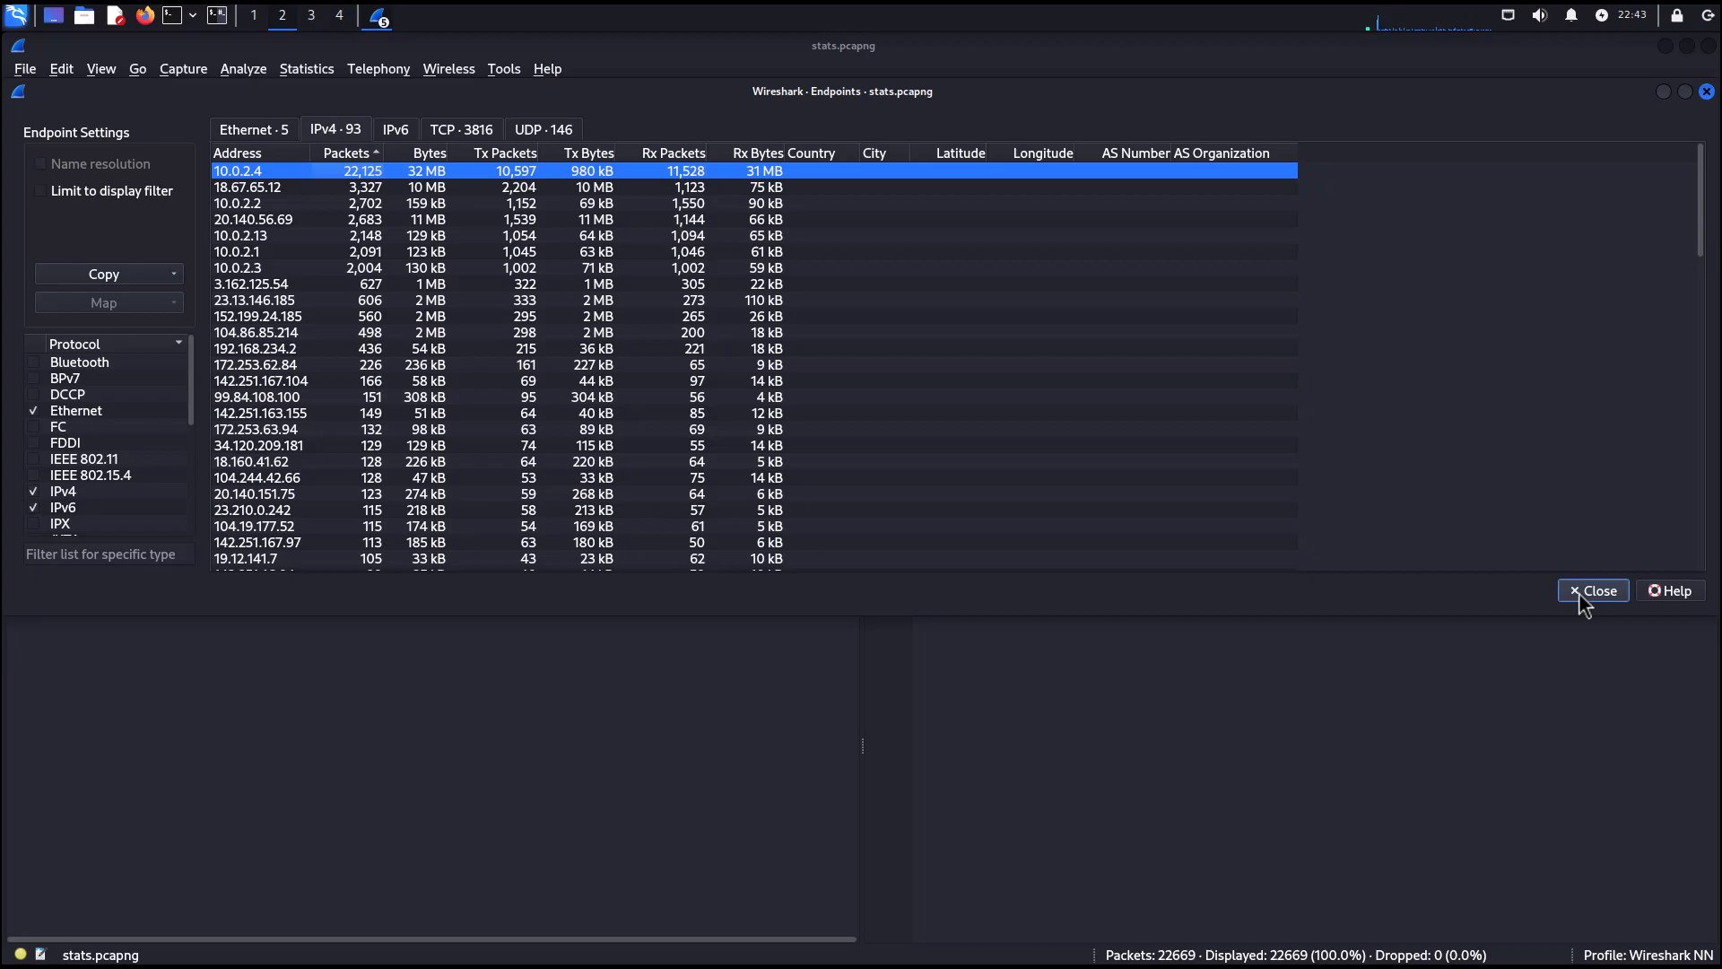
{"action": "left_click", "coordinate": [1707, 92]}
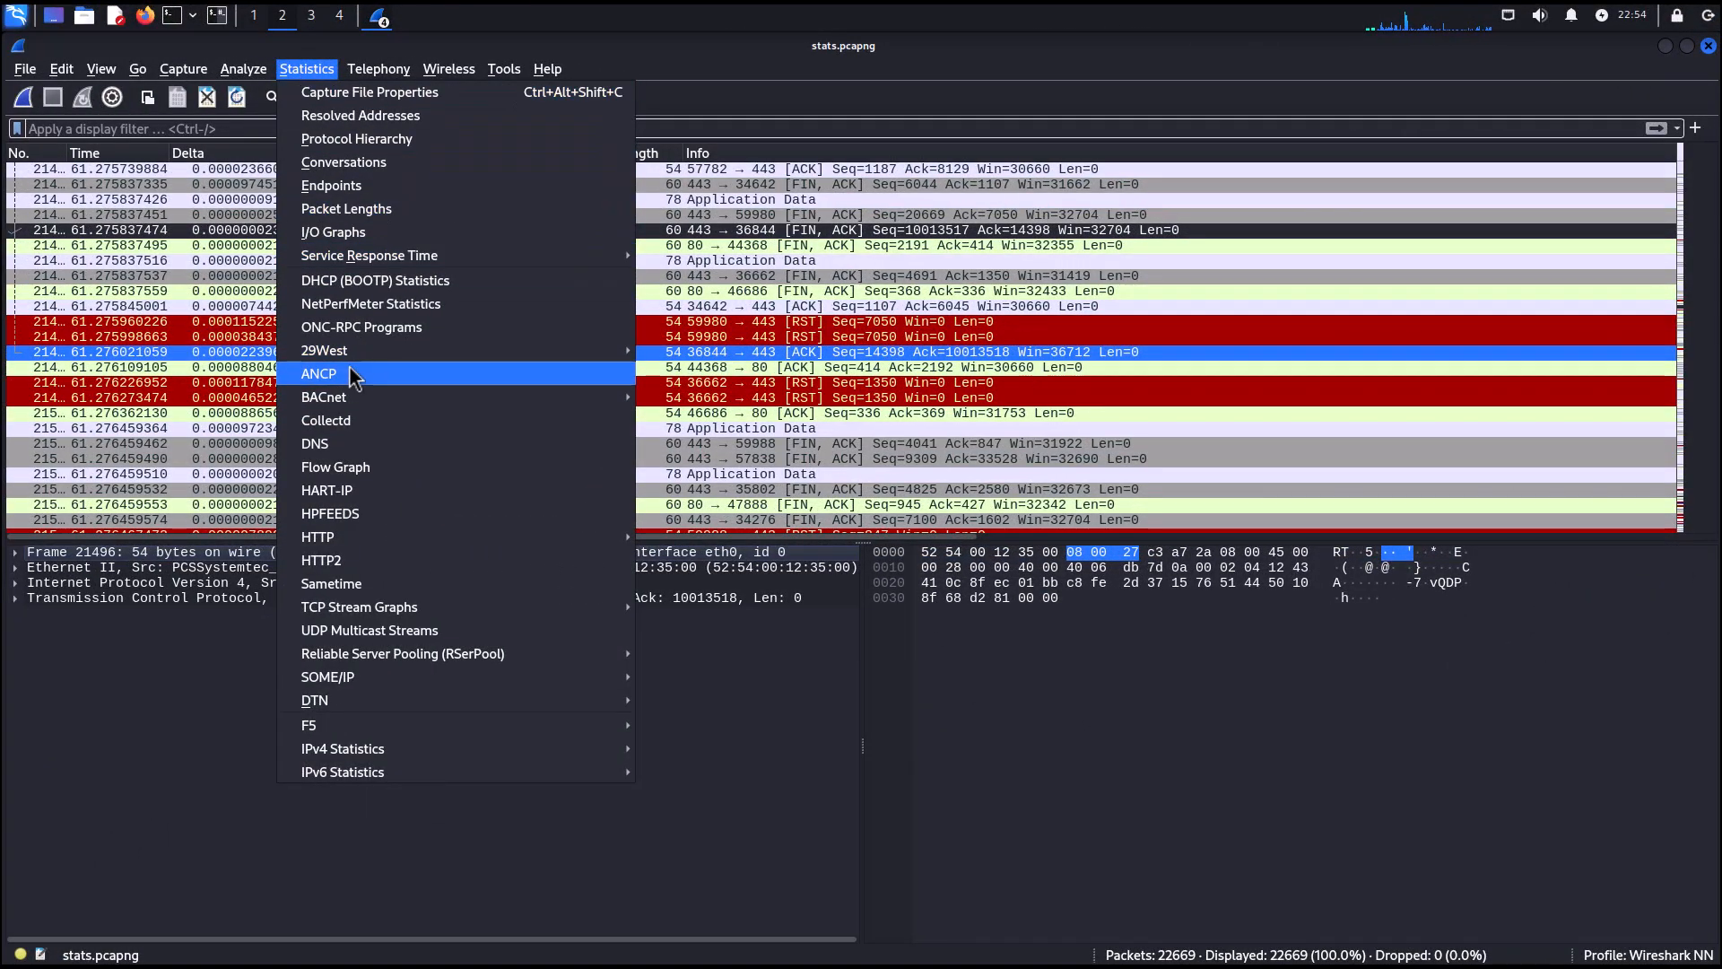
Open IPv4 All Addresses statistics, sort by count, select the top address, and close the window.
{"action": "mouse_move", "coordinate": [384, 758]}
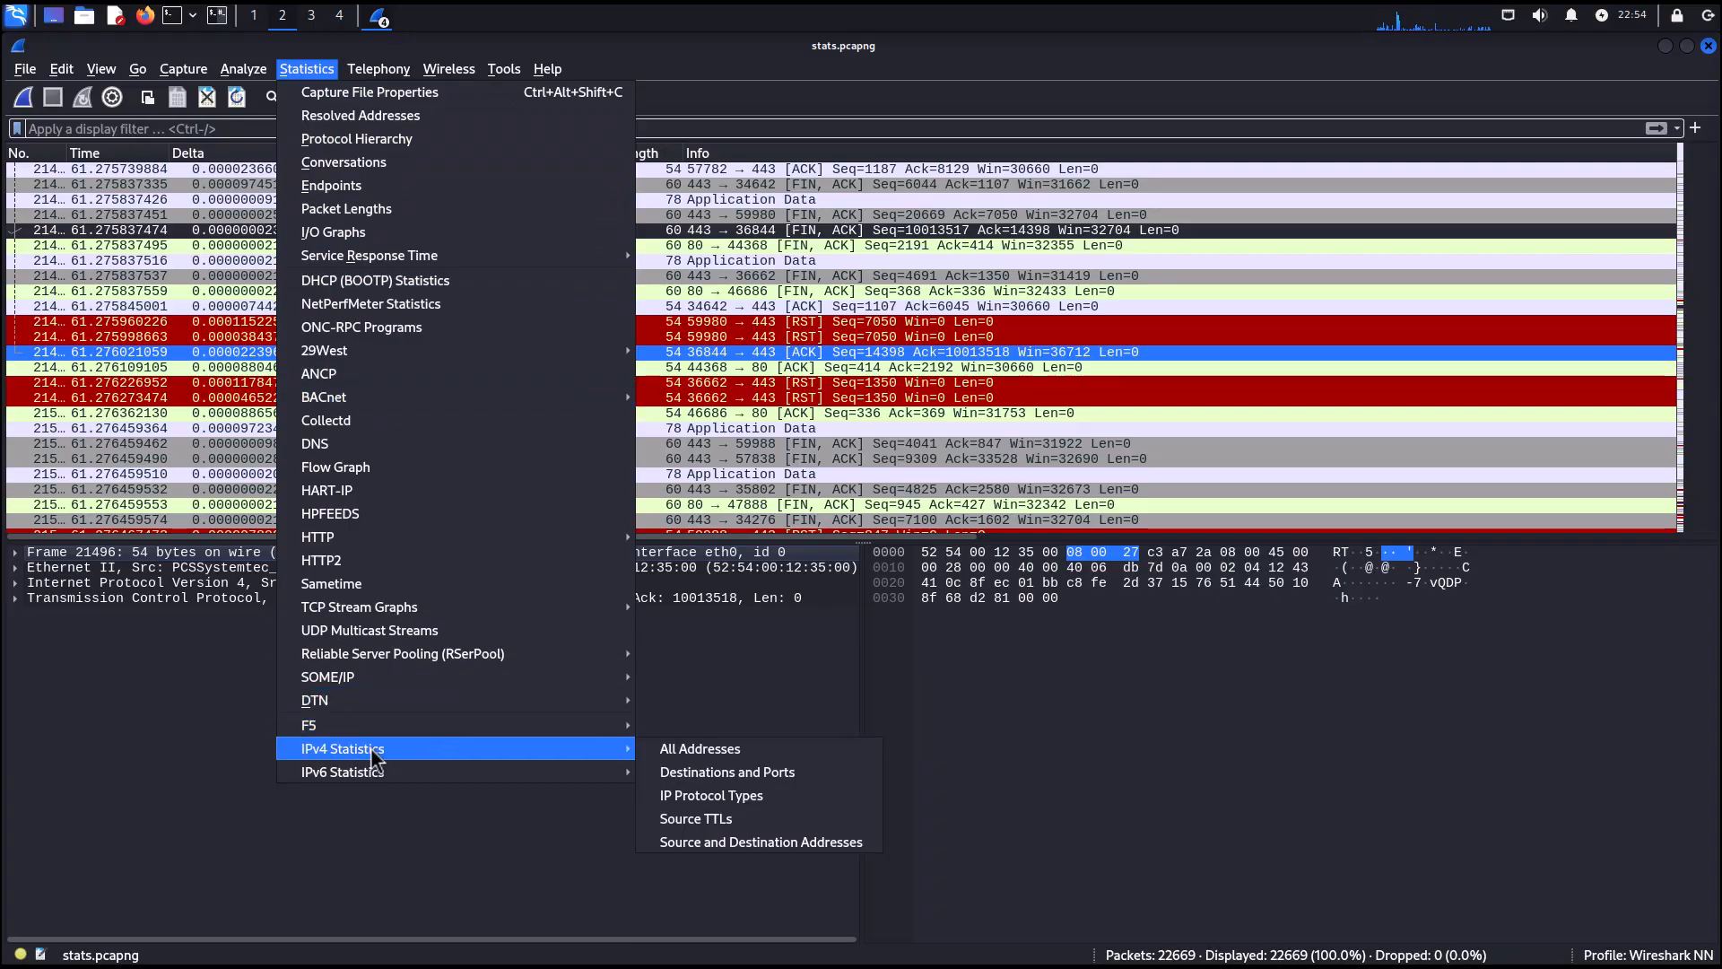
{"action": "left_click", "coordinate": [696, 748]}
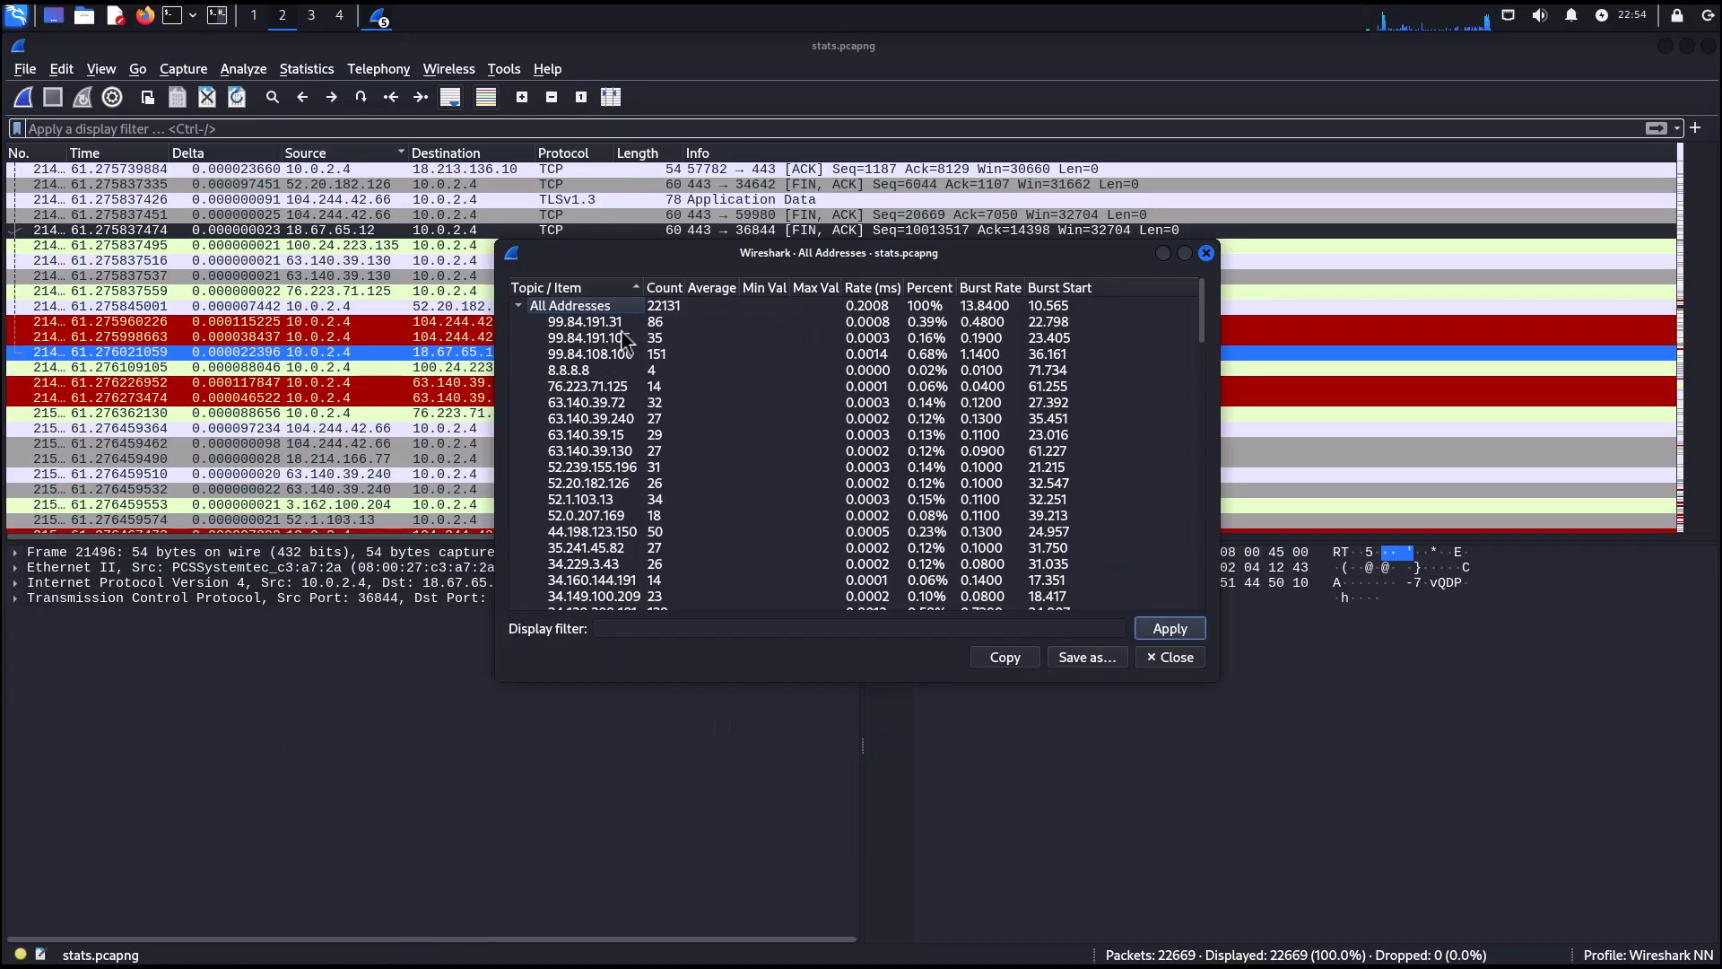
{"action": "left_click", "coordinate": [664, 287]}
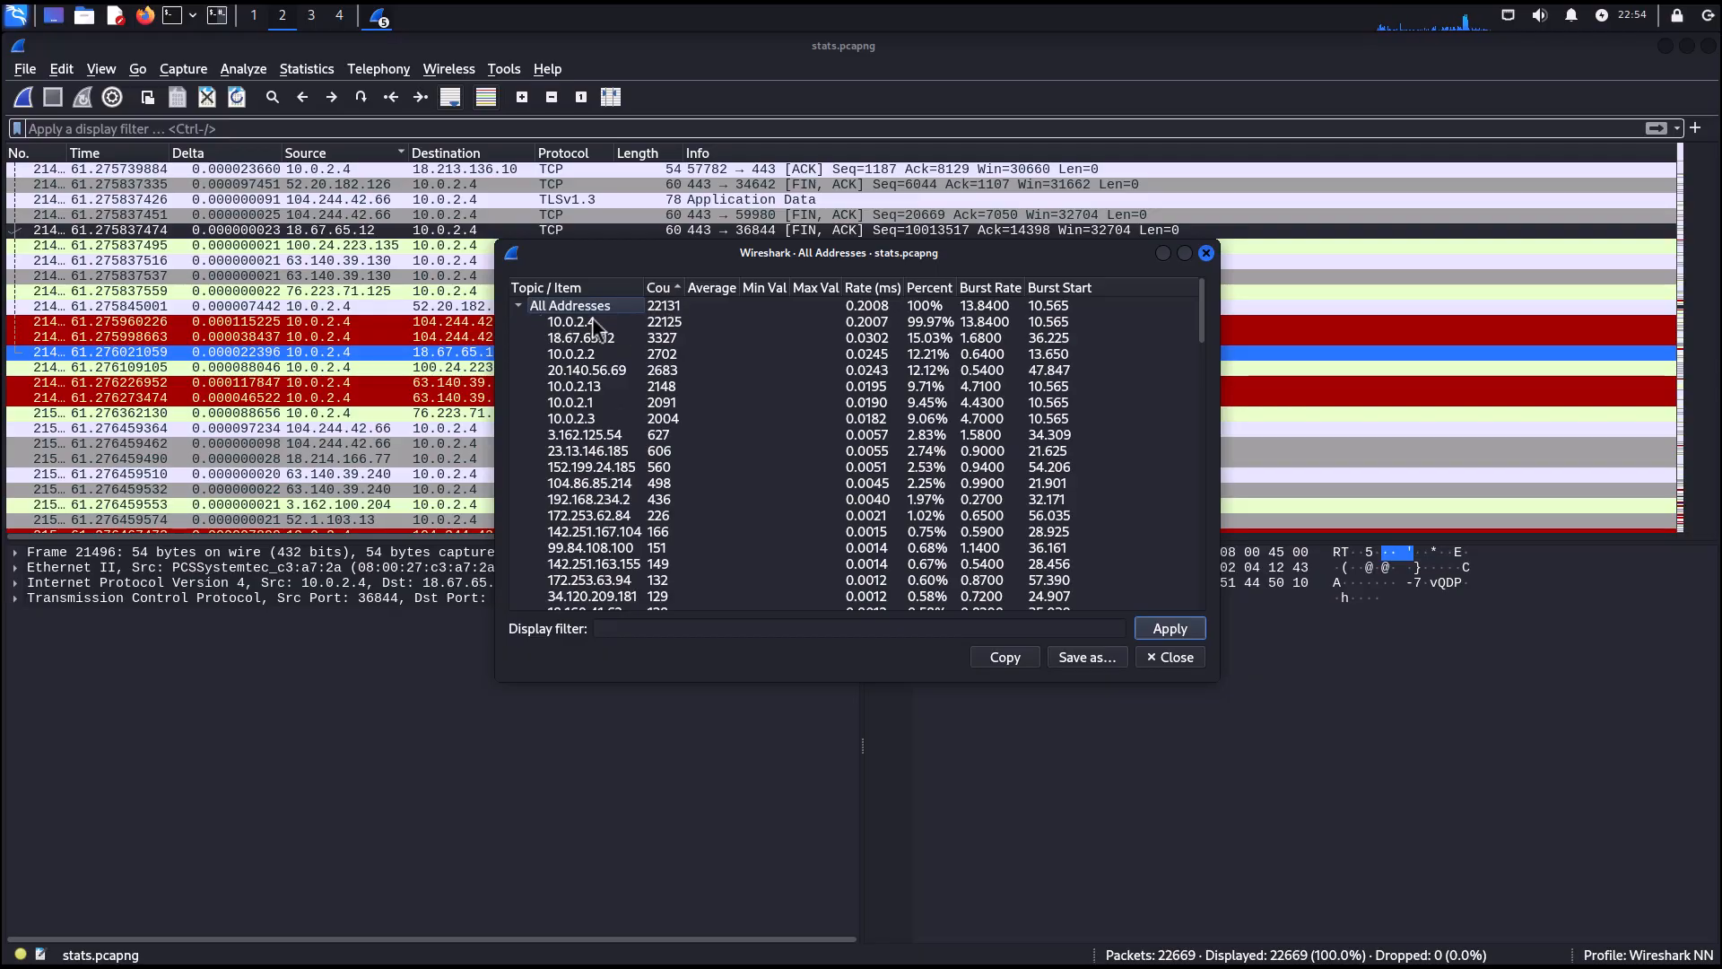
{"action": "left_click", "coordinate": [666, 324]}
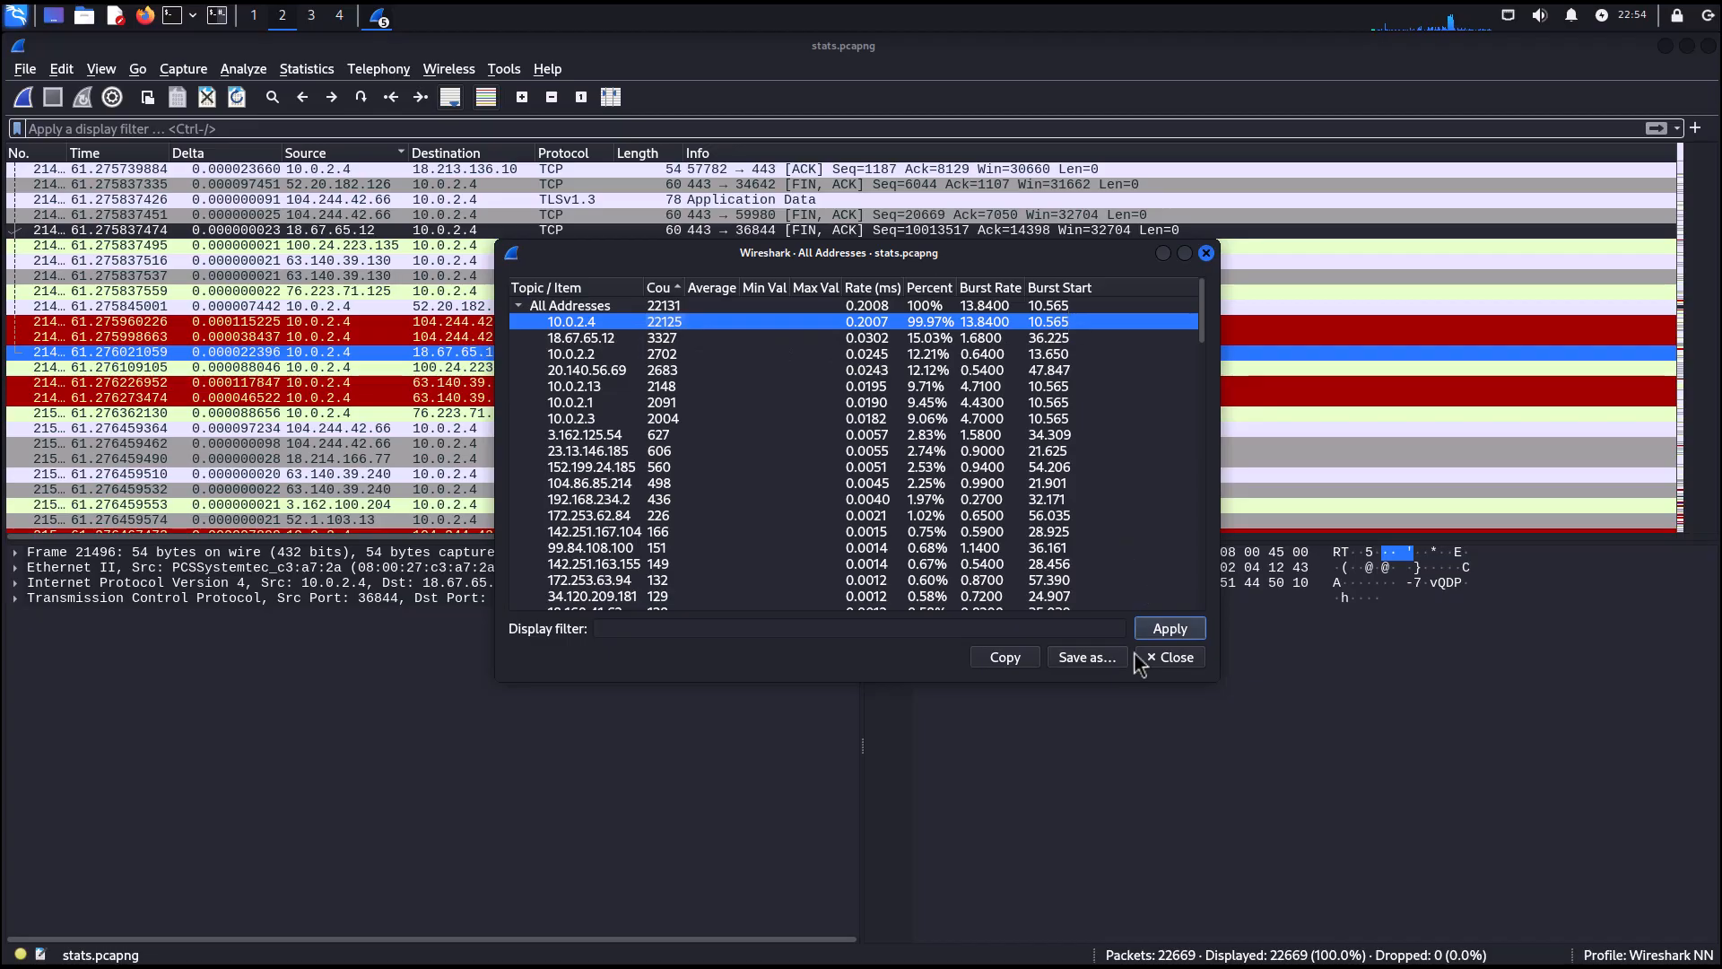
{"action": "left_click", "coordinate": [1191, 664]}
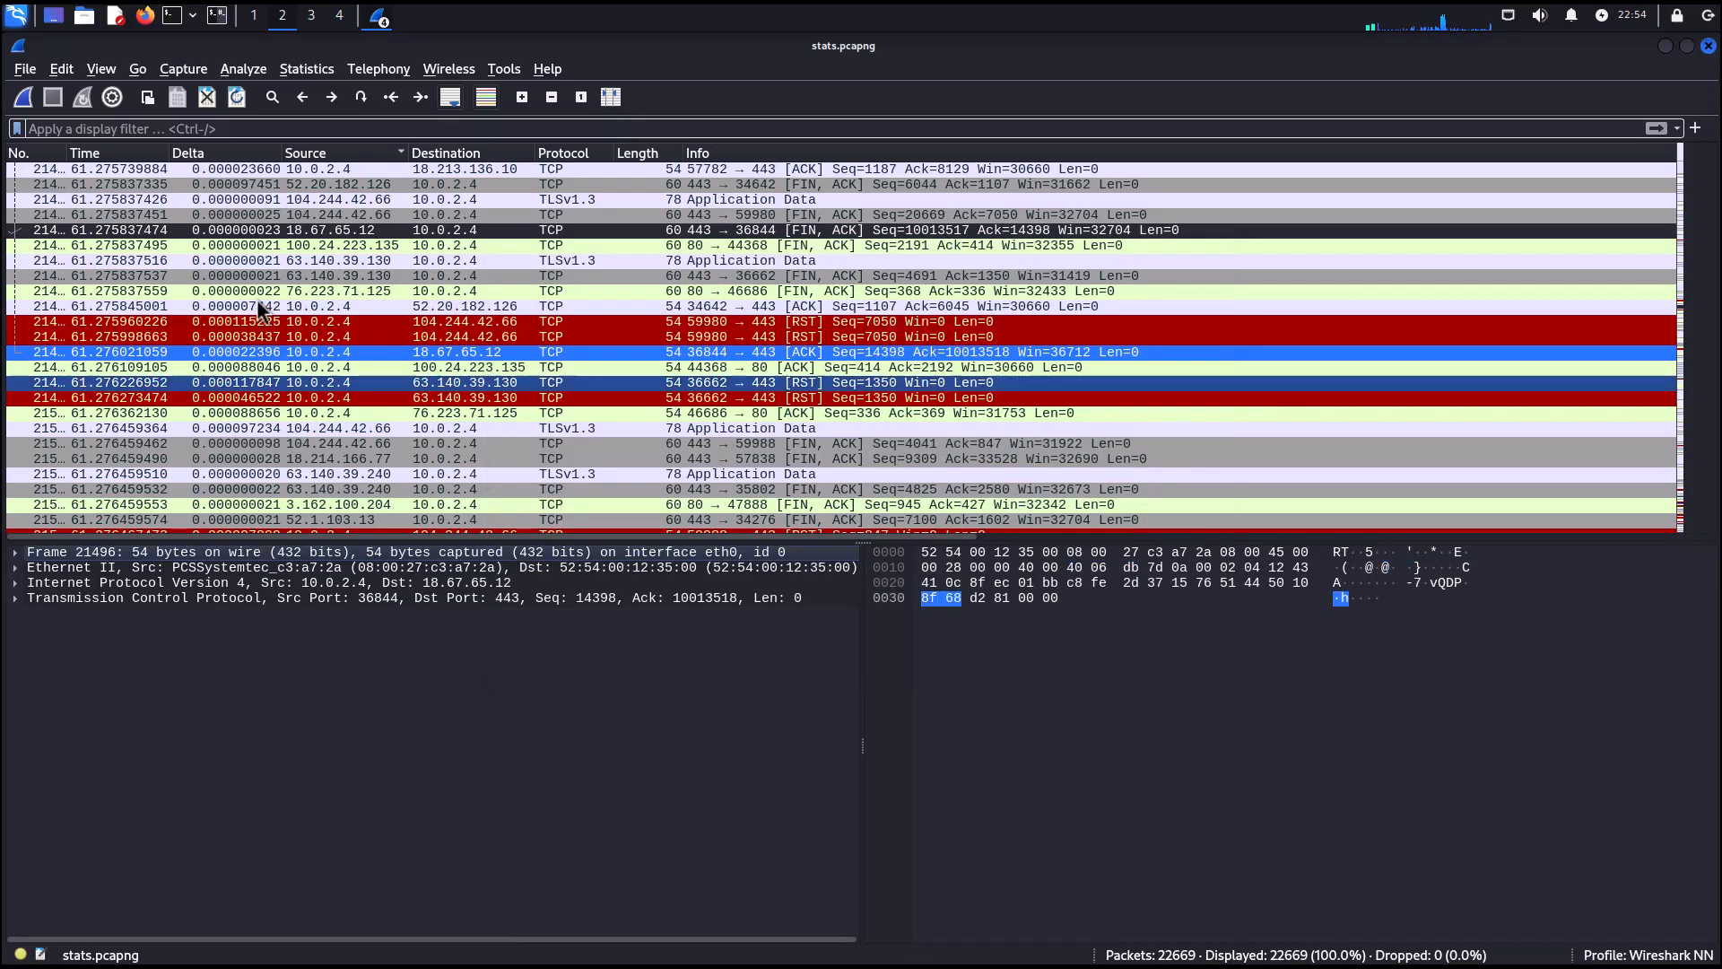
Open DNS statistics, examine the PTR and A query type rows, and close the window.
{"action": "left_click", "coordinate": [311, 76]}
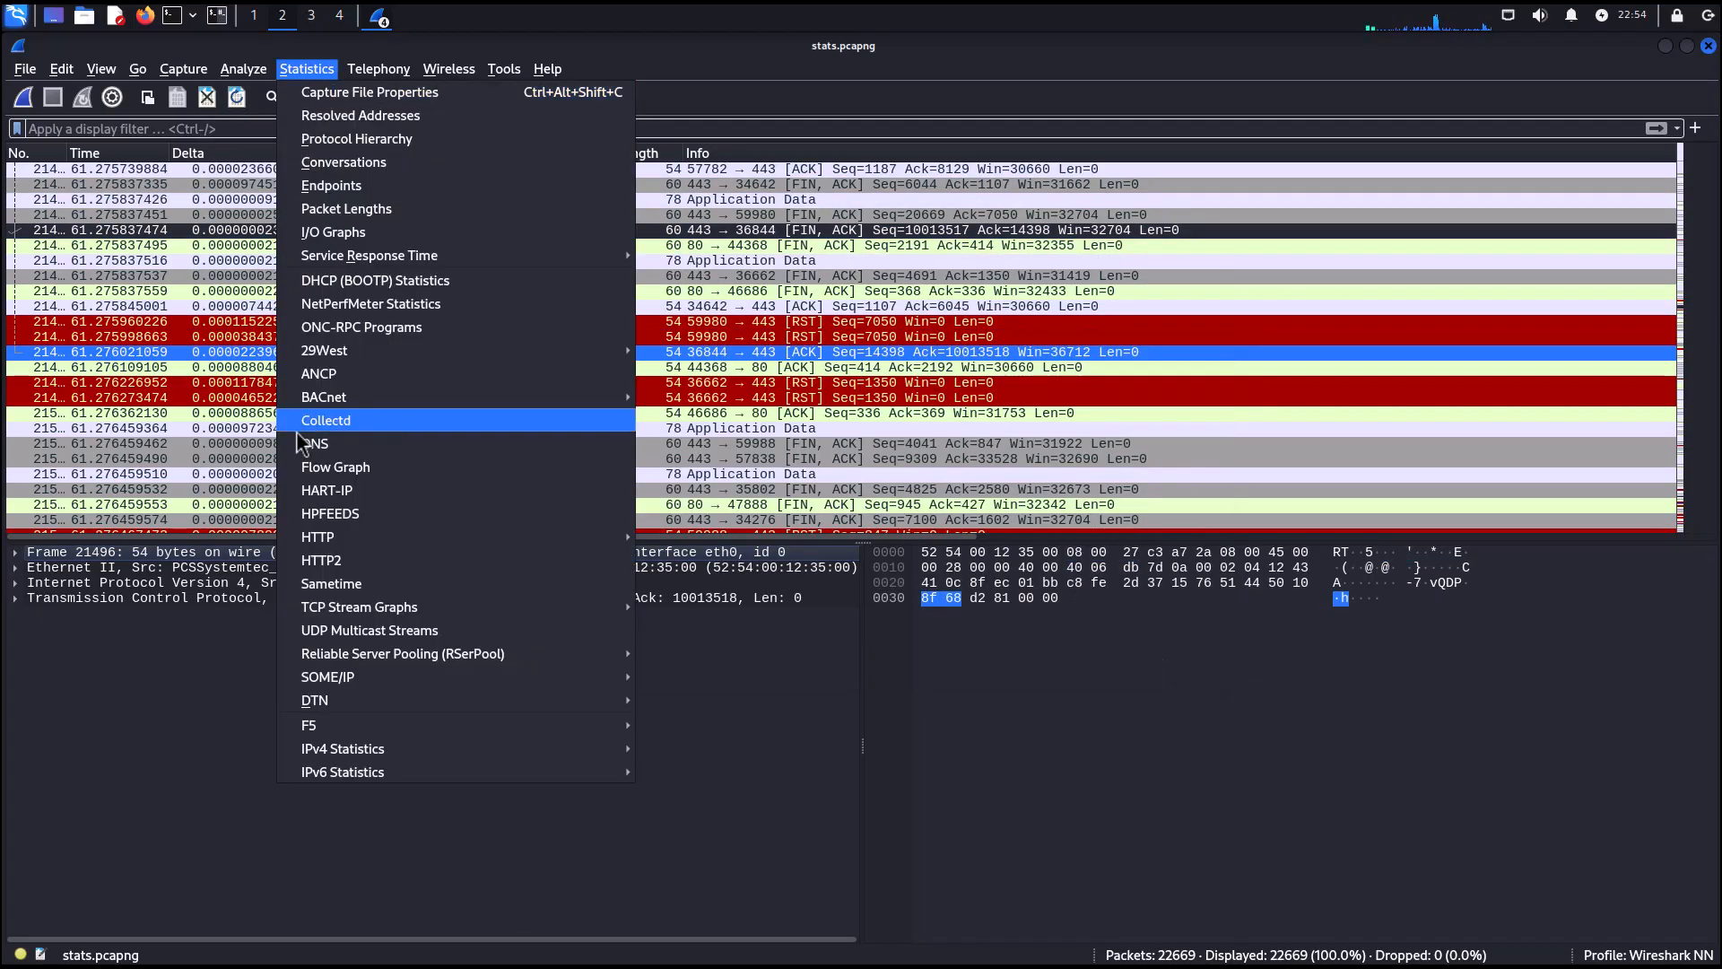
{"action": "left_click", "coordinate": [323, 444]}
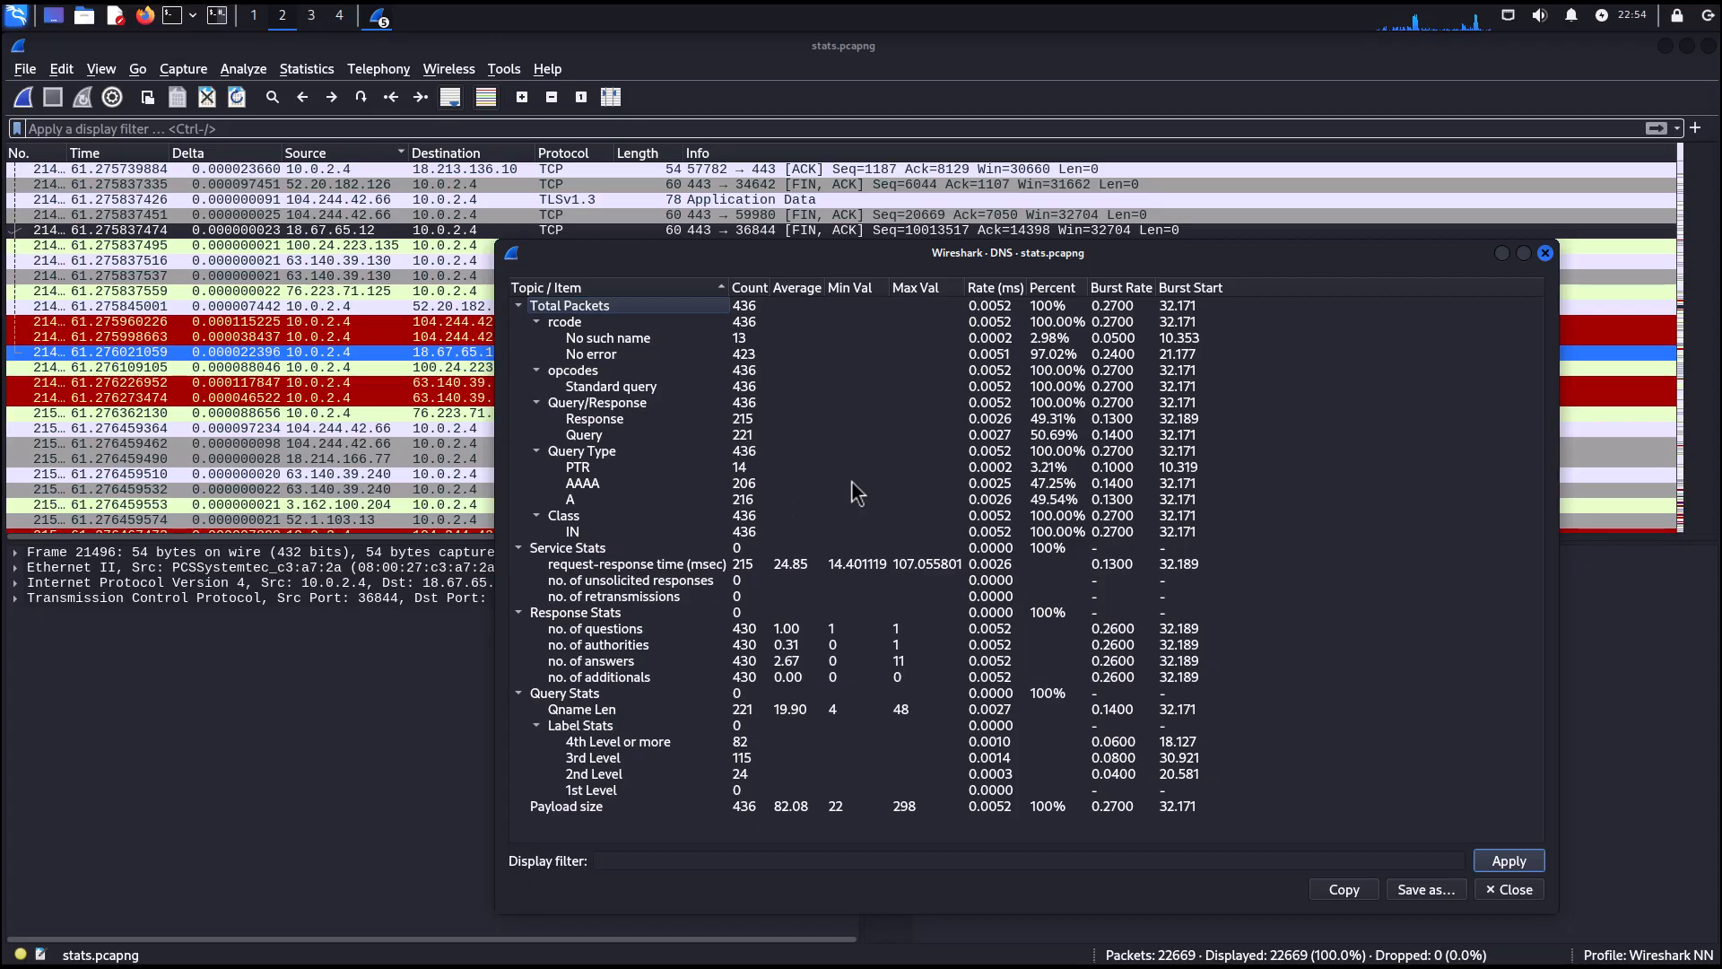
{"action": "left_click", "coordinate": [758, 467]}
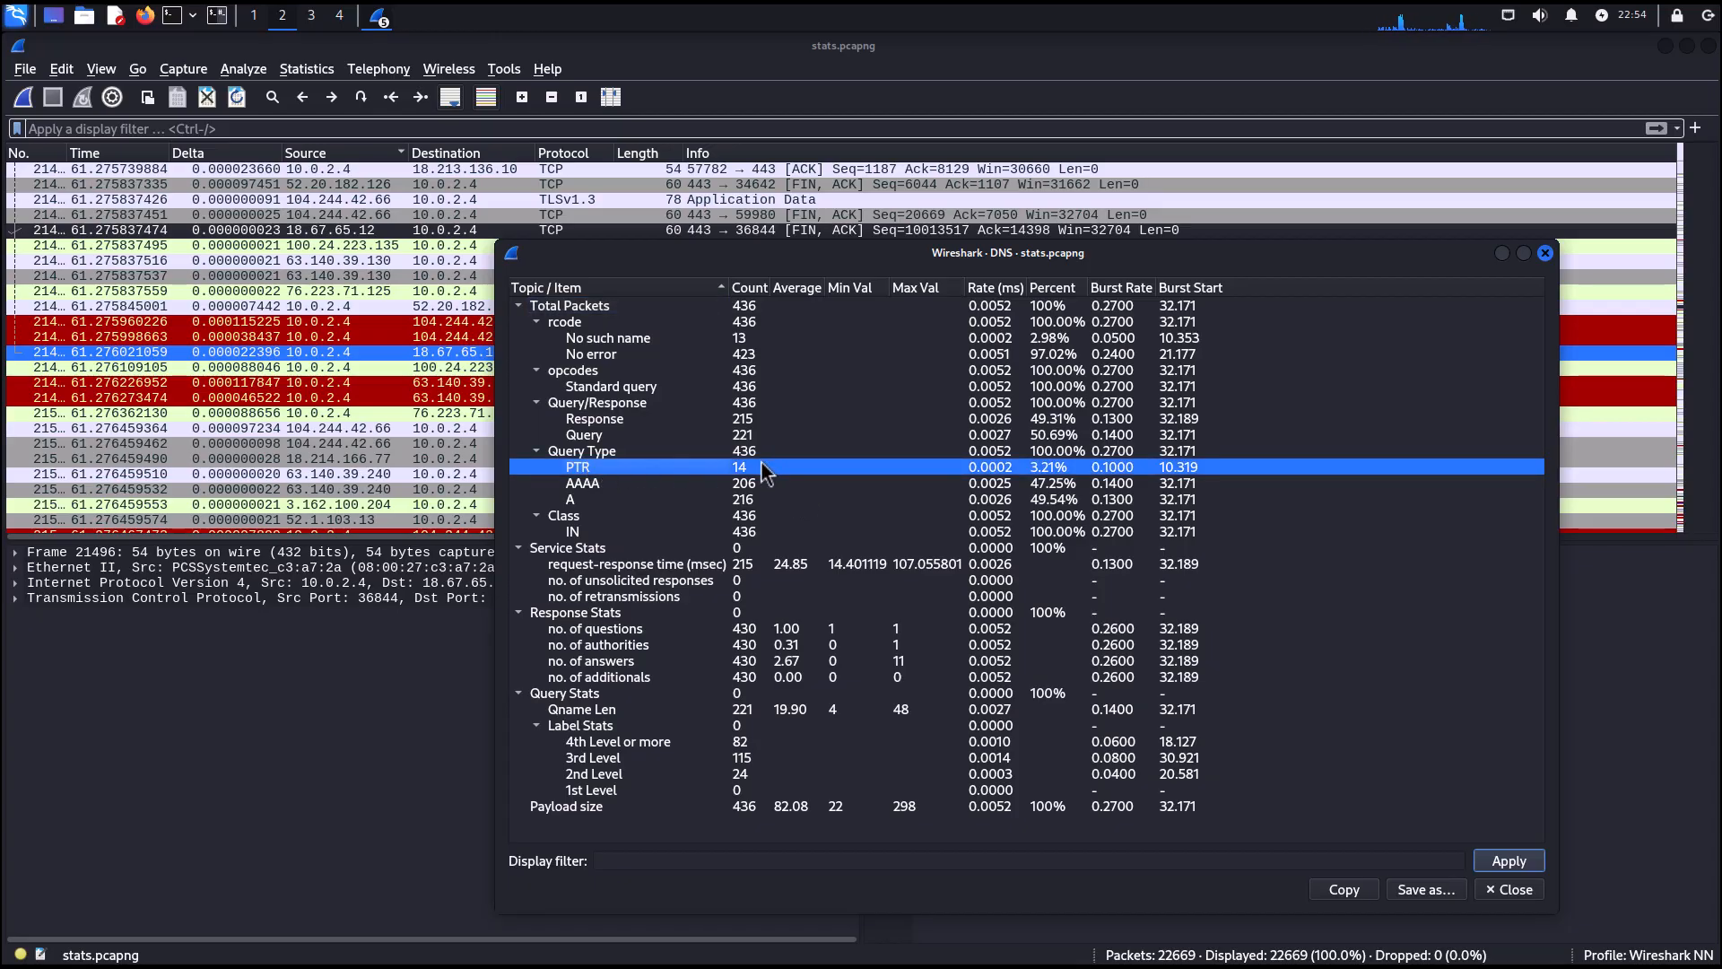
{"action": "left_click", "coordinate": [751, 501]}
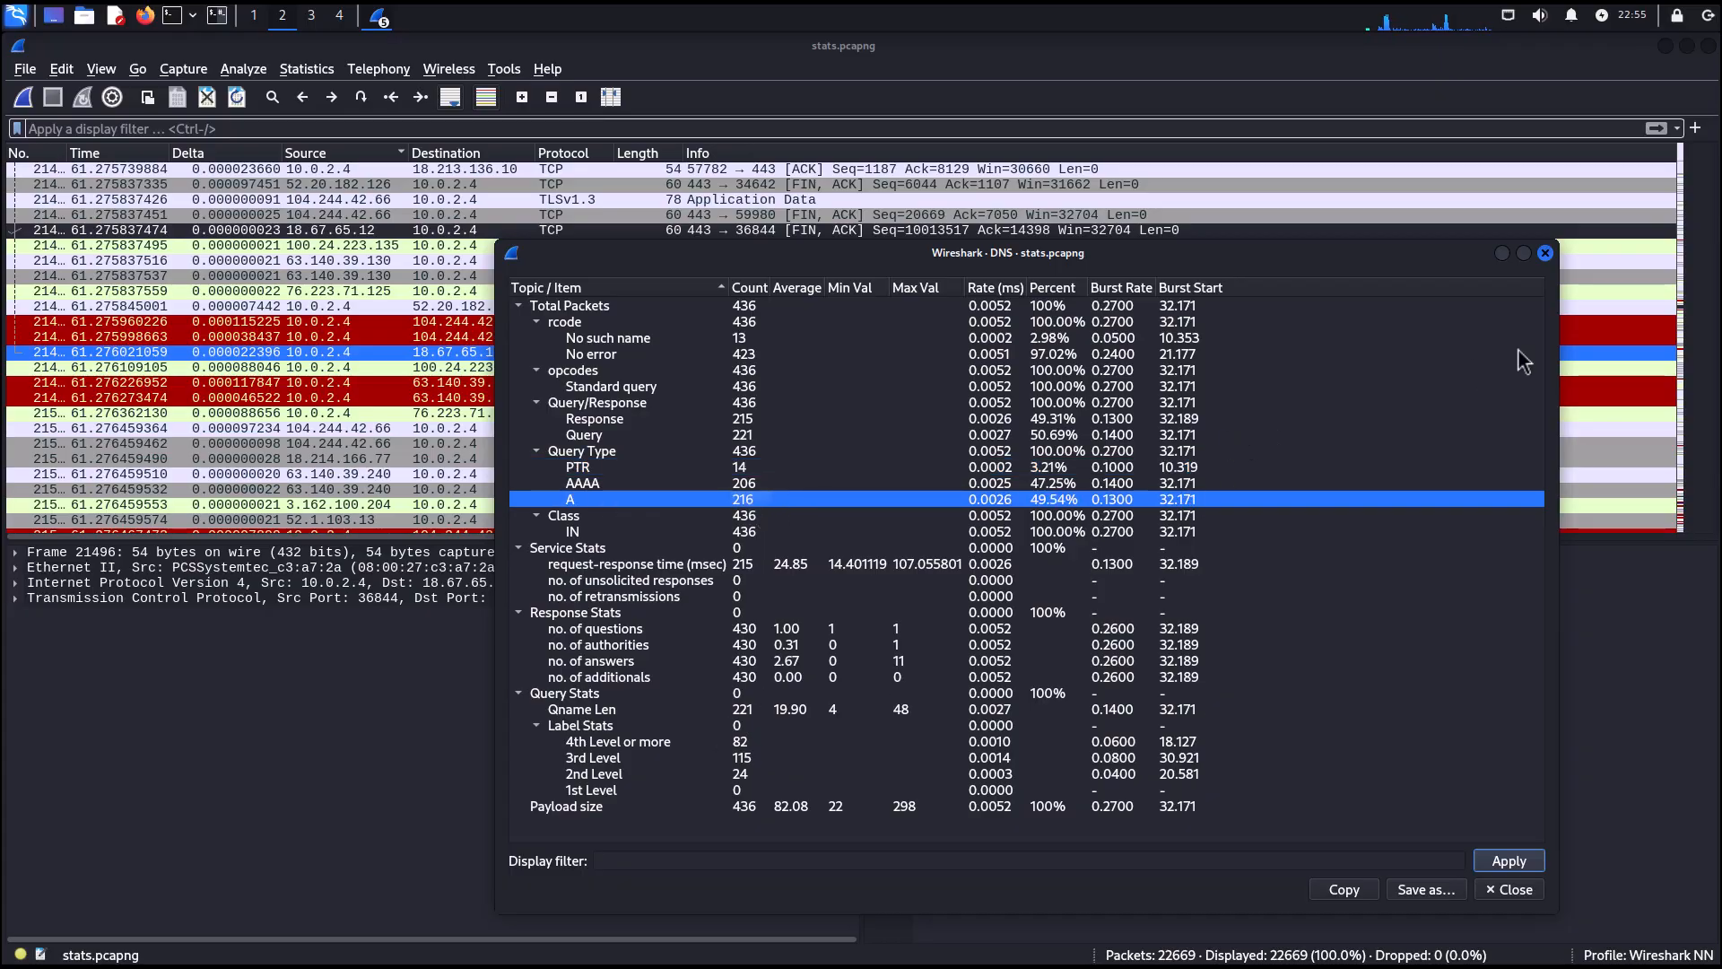
{"action": "left_click", "coordinate": [1544, 253]}
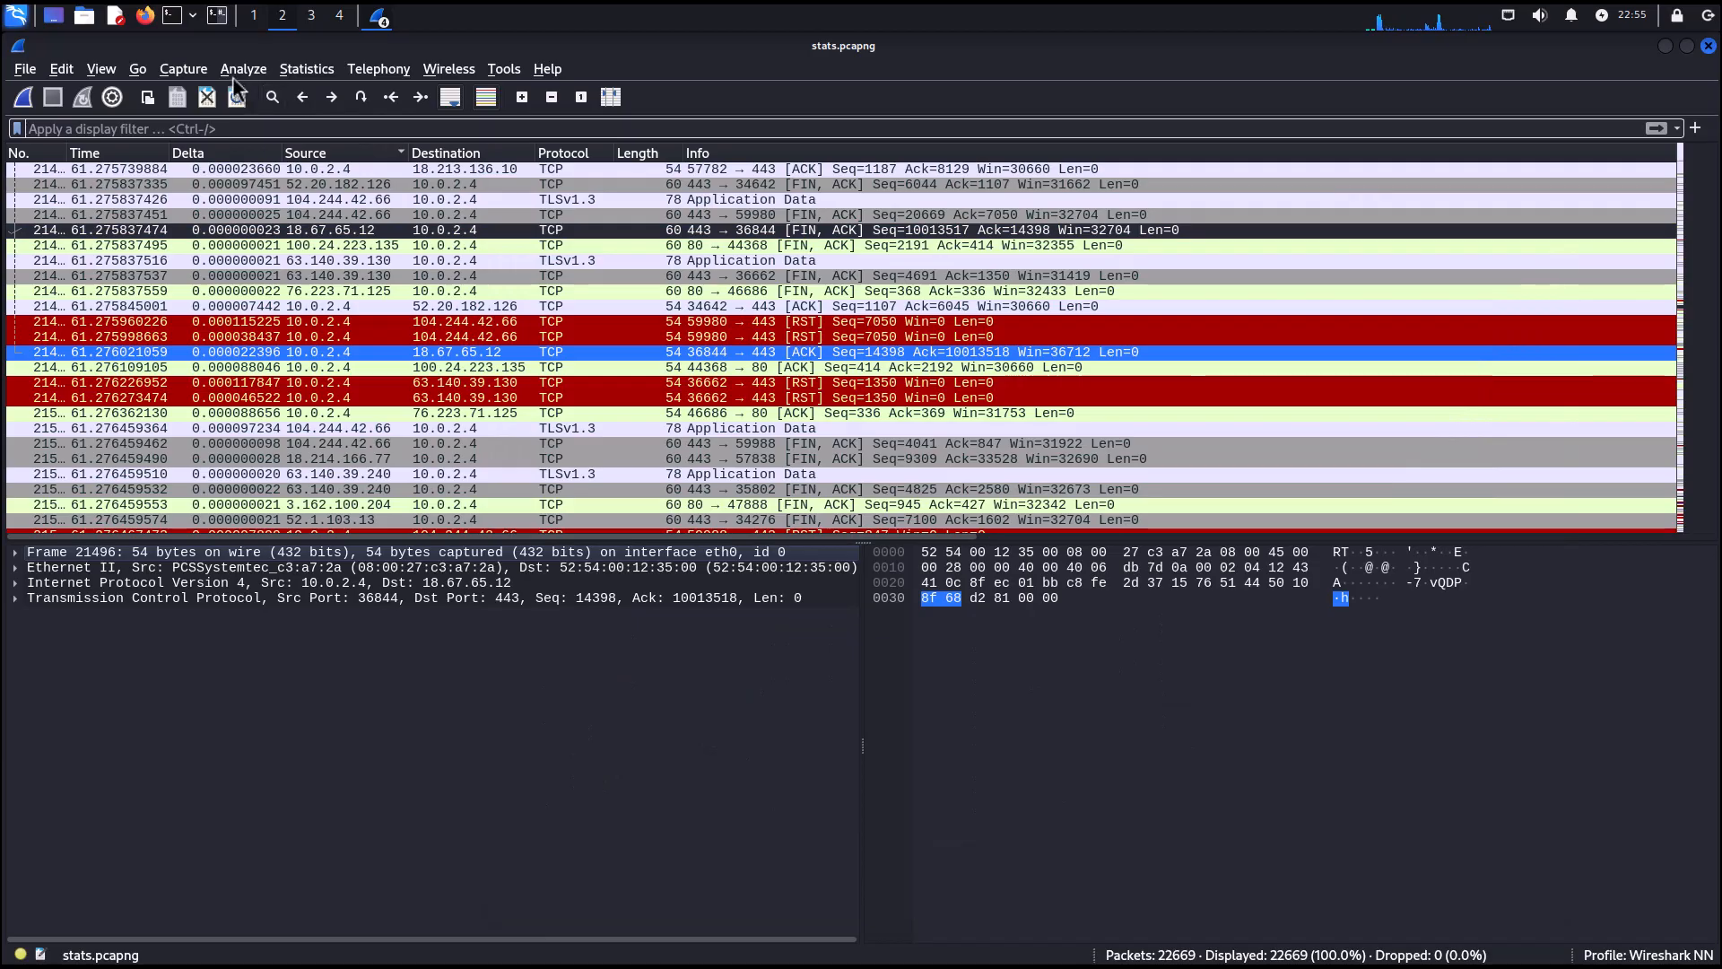
Open HTTP Requests statistics, browse the requested hosts down to ford.com, and close the window.
{"action": "left_click", "coordinate": [308, 73]}
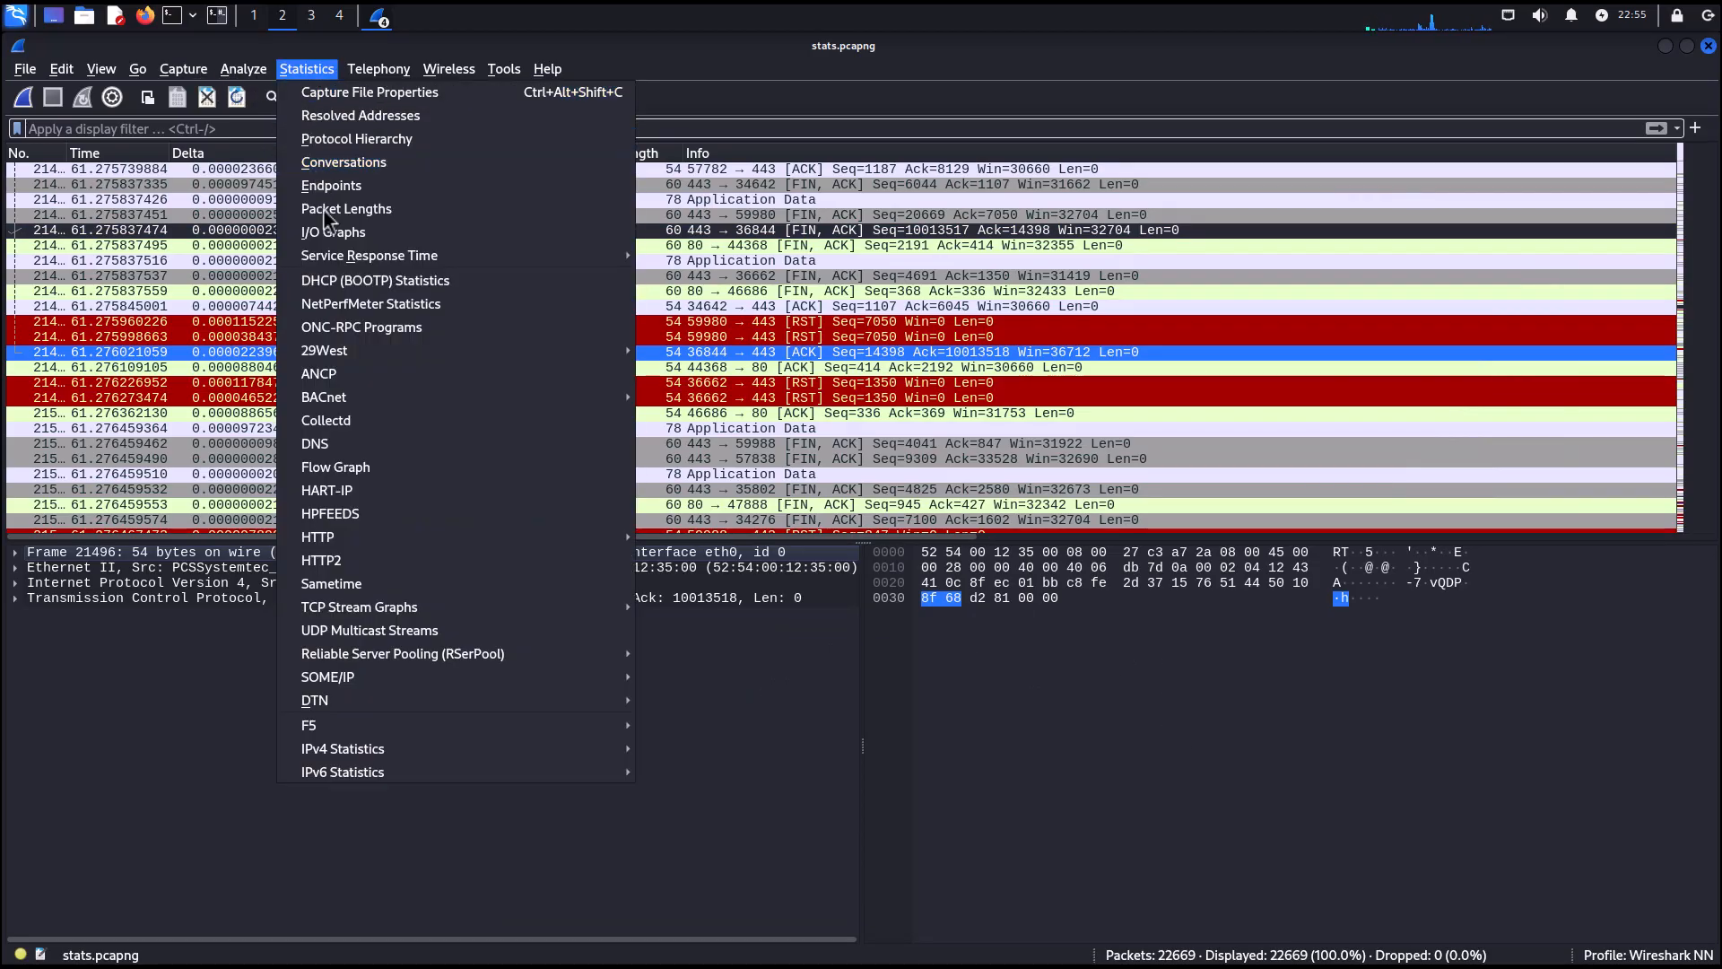
{"action": "mouse_move", "coordinate": [338, 543]}
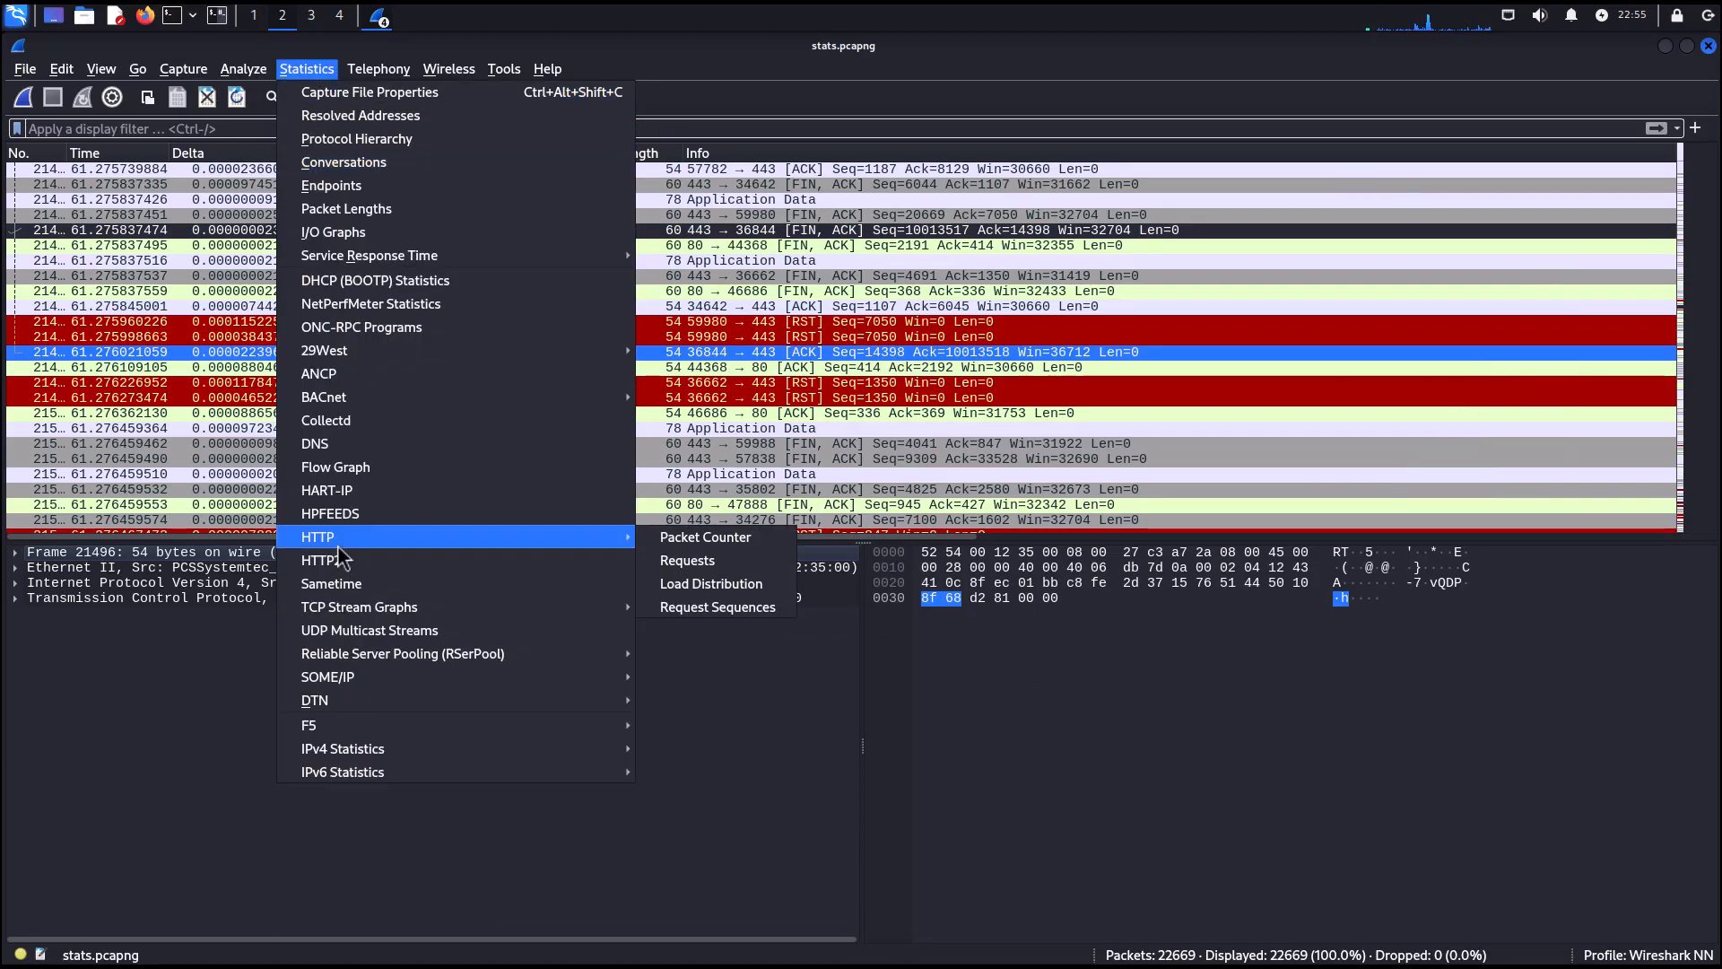
{"action": "left_click", "coordinate": [732, 563]}
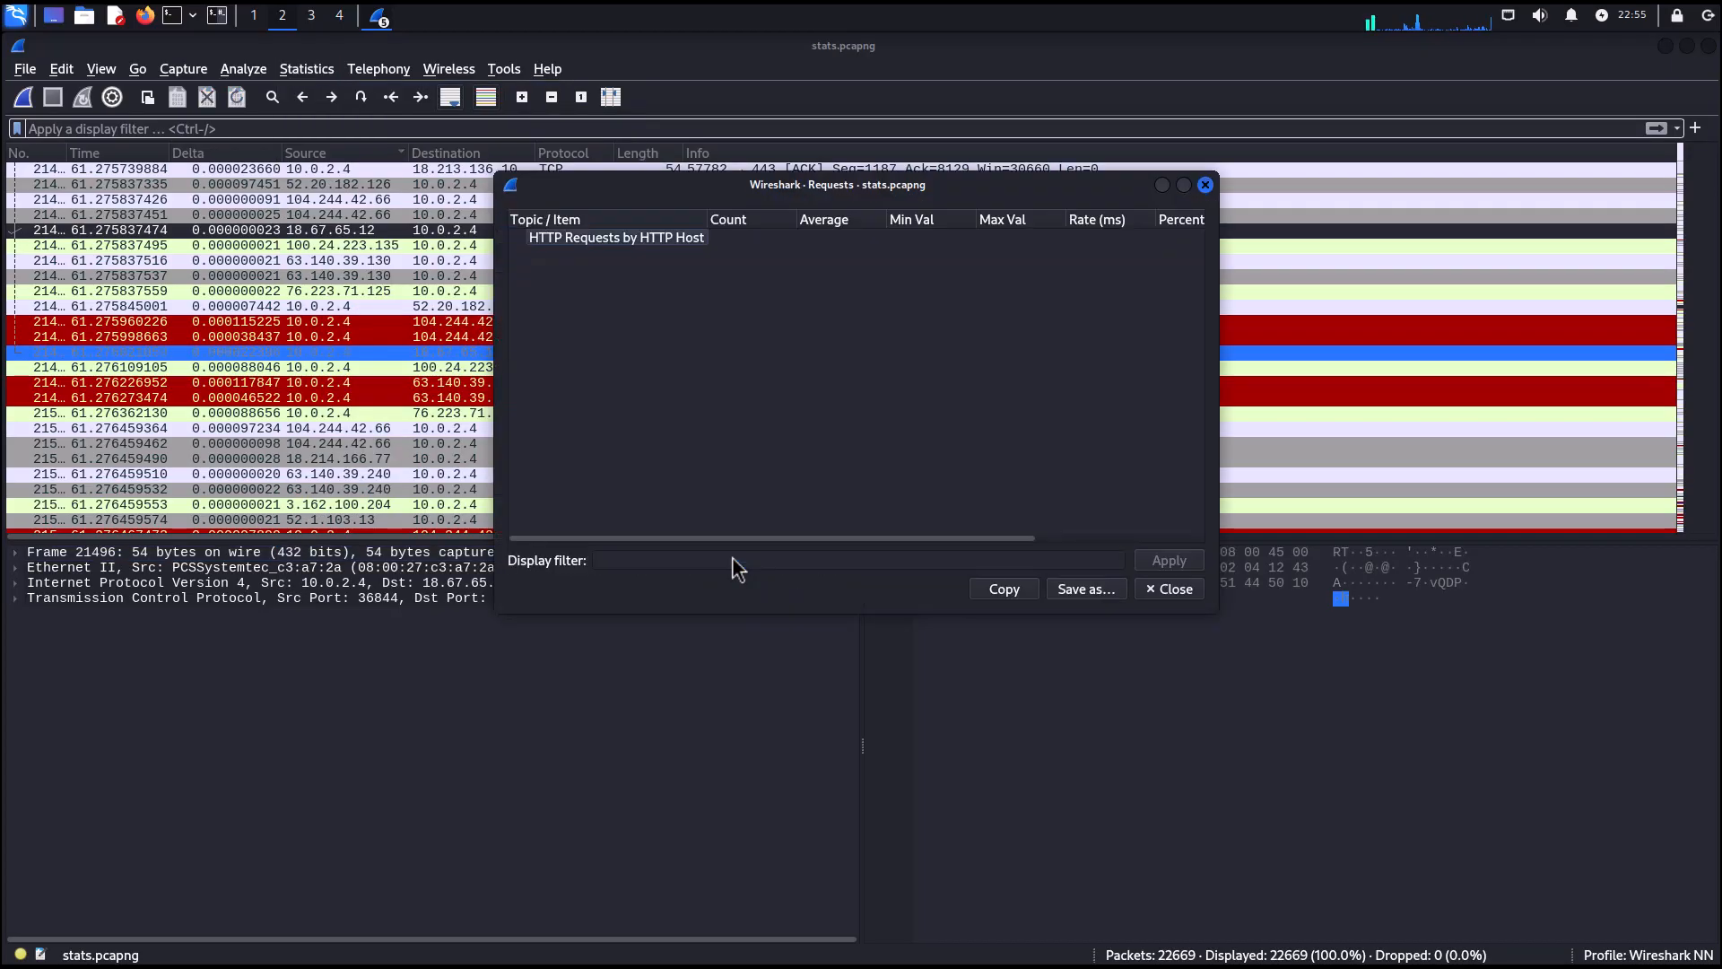
{"action": "left_click", "coordinate": [601, 261]}
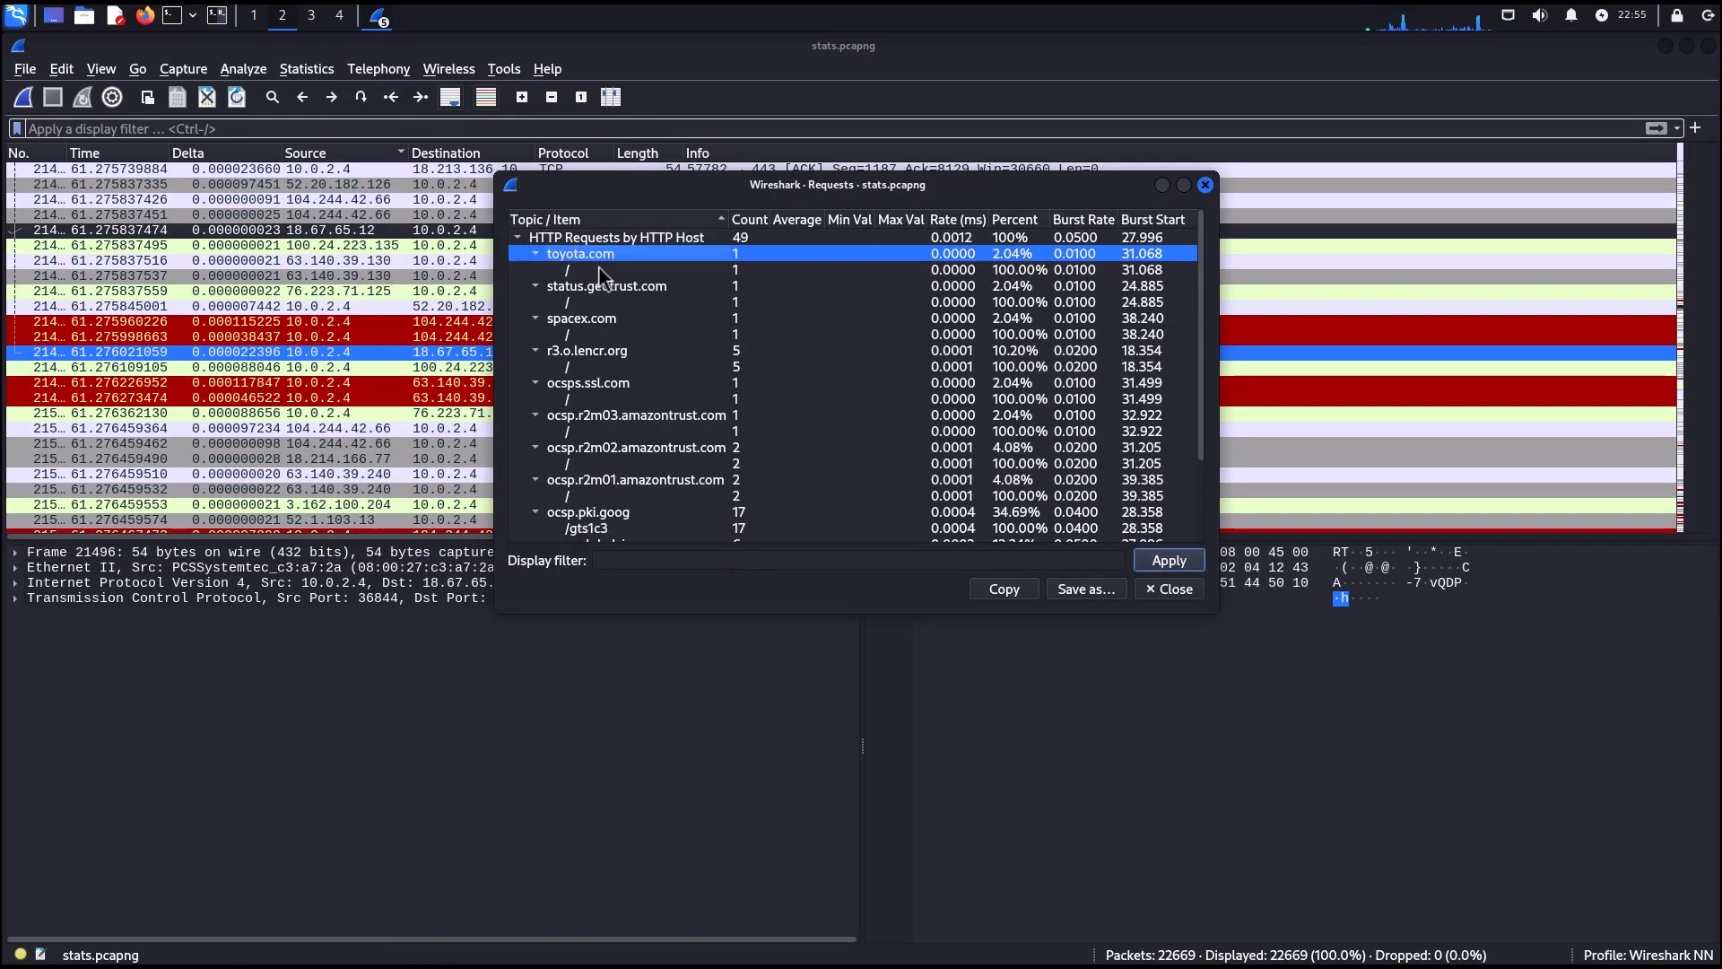
{"action": "scroll", "coordinate": [639, 428], "scroll_direction": "down", "scroll_amount": 1}
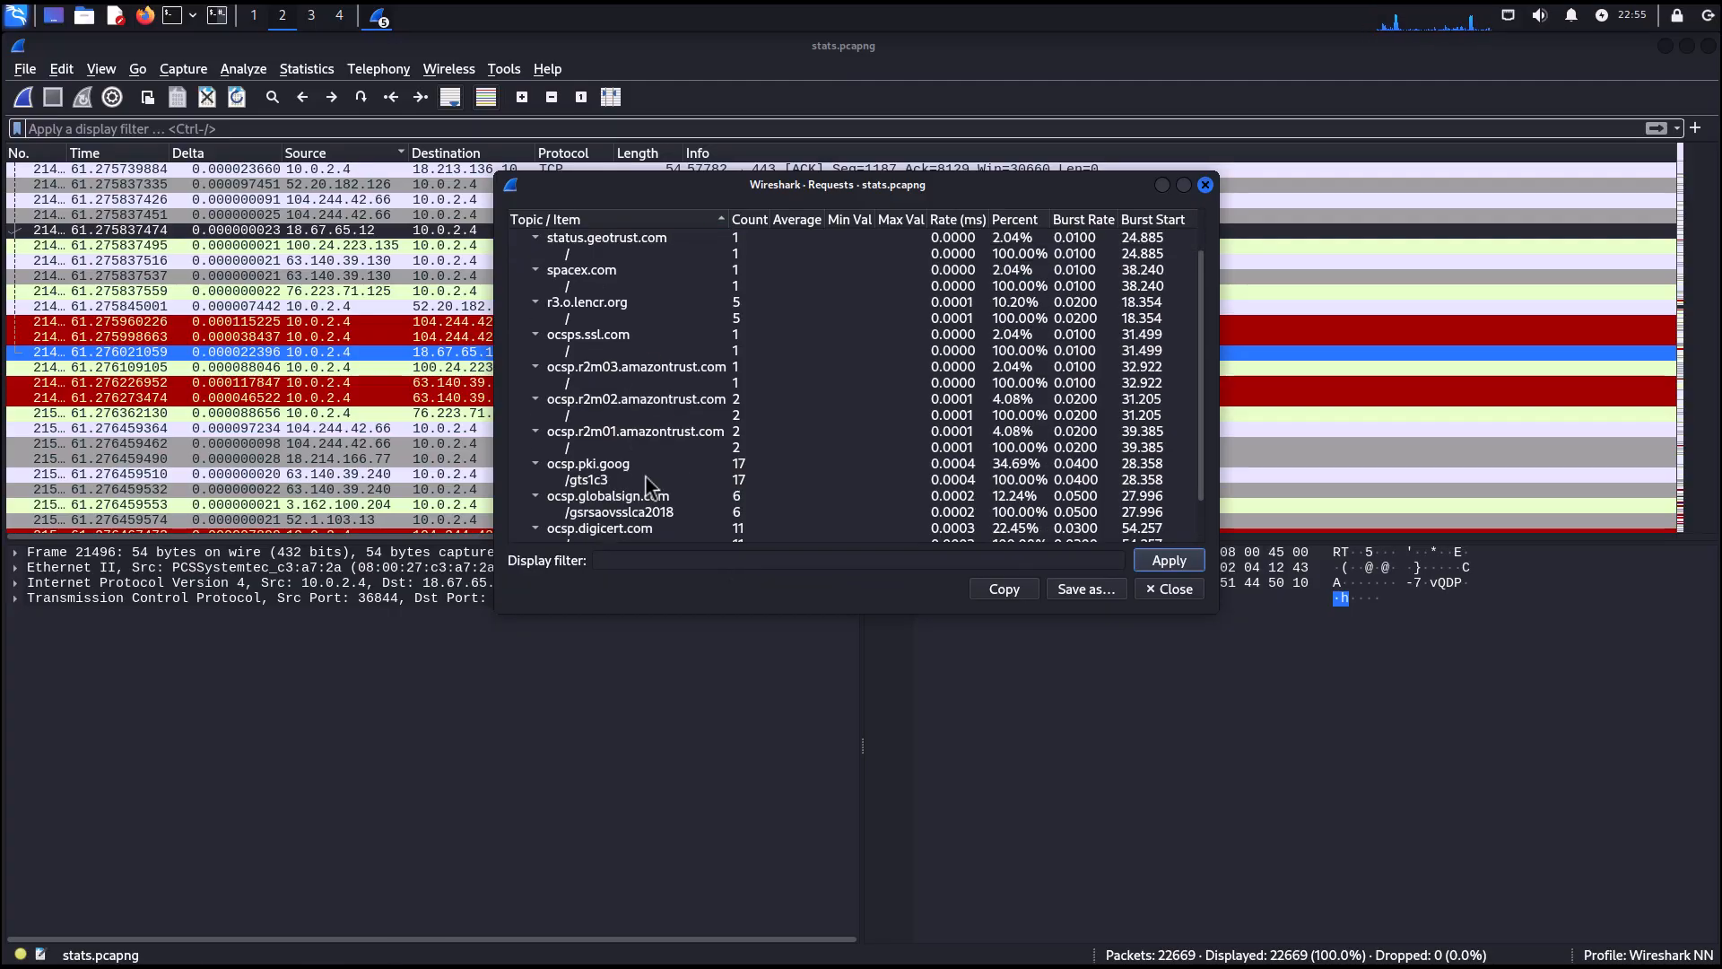
{"action": "scroll", "coordinate": [649, 485], "scroll_direction": "down", "scroll_amount": 1}
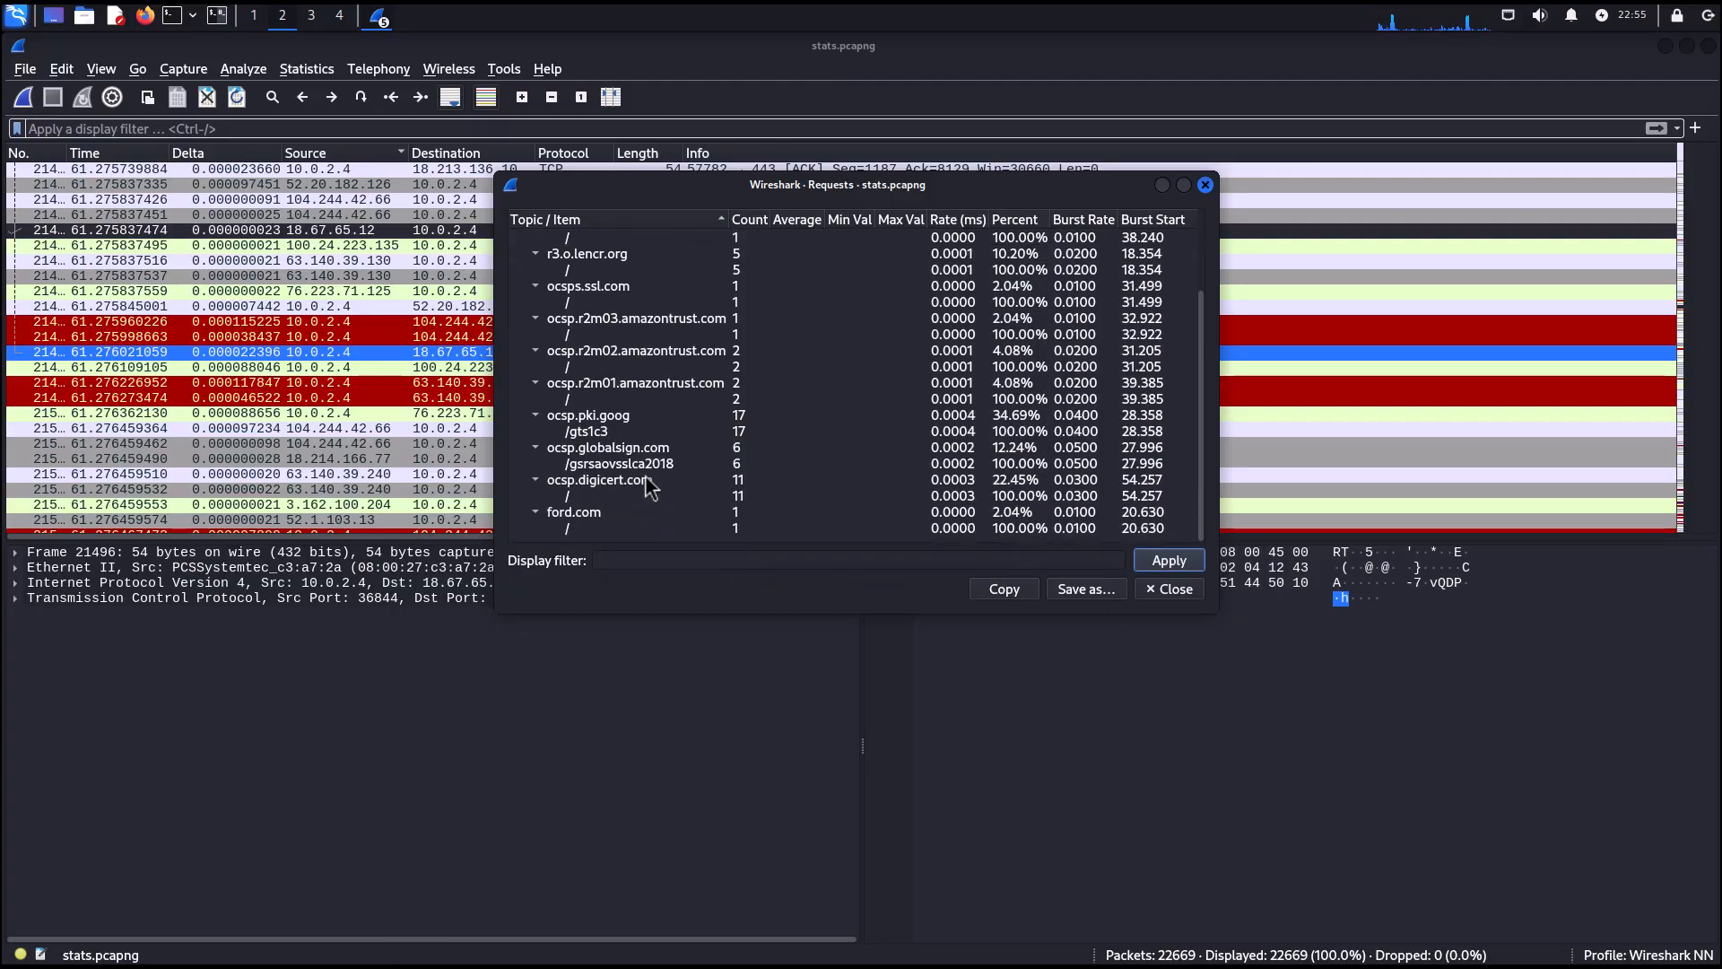
{"action": "left_click", "coordinate": [581, 515]}
{"action": "left_click", "coordinate": [1171, 589]}
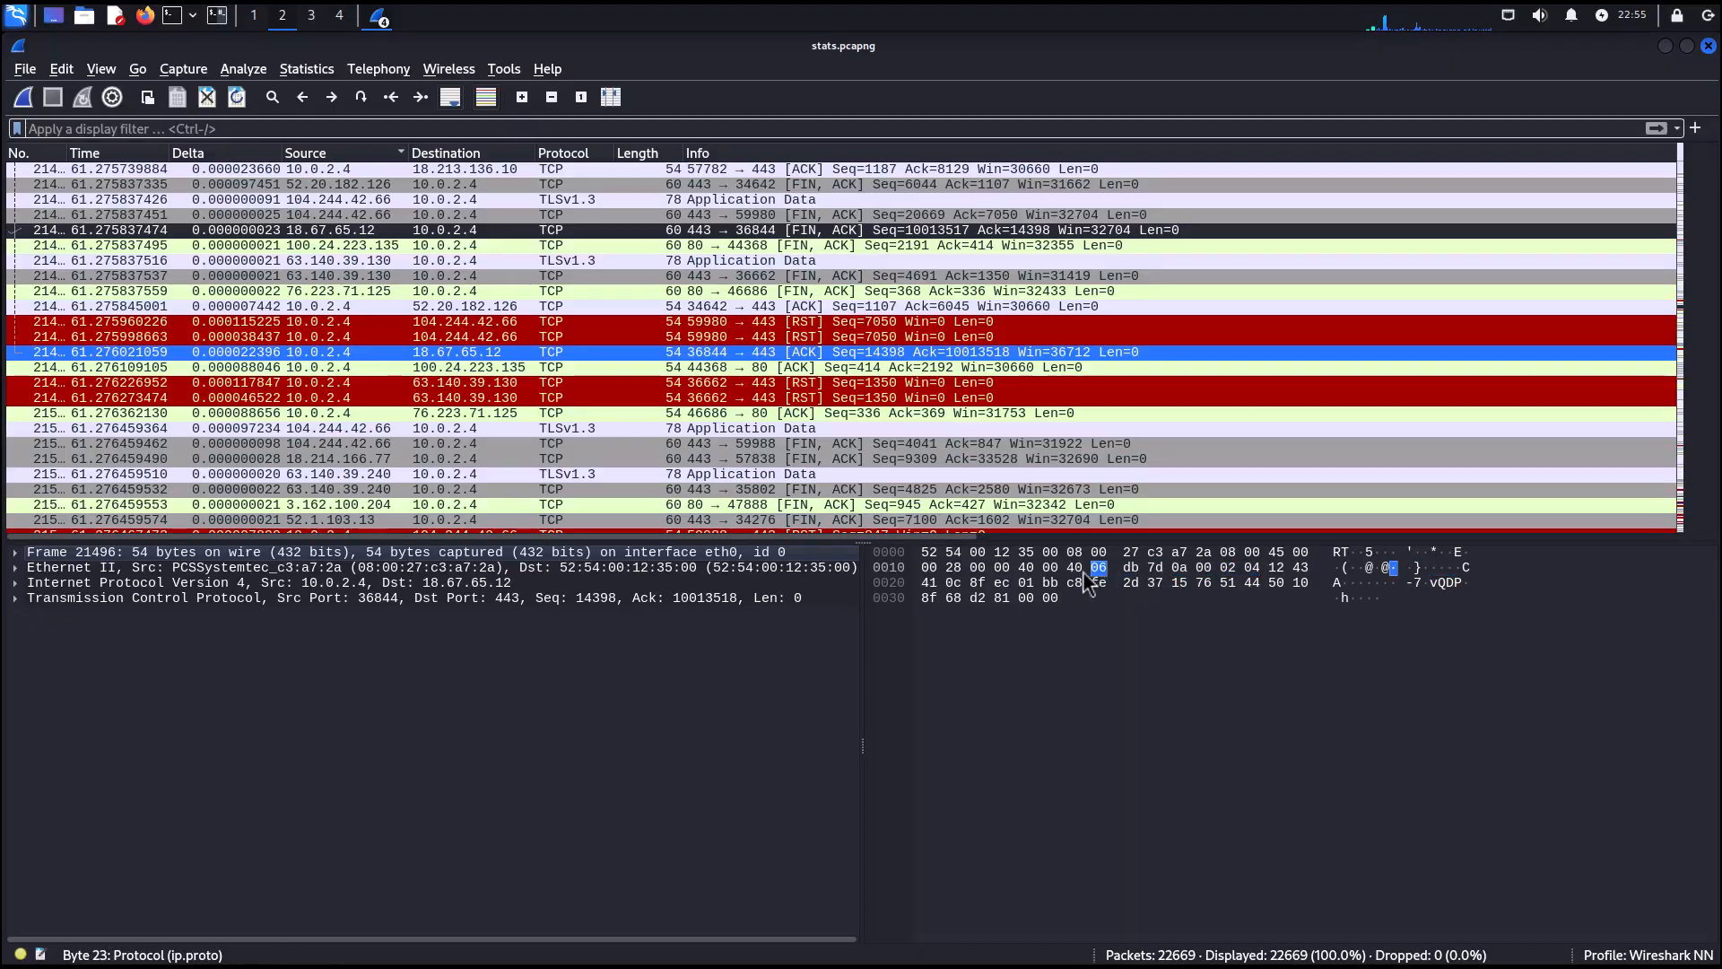
Apply the display filter ip.addr == 10.0.2.13.
{"action": "left_click", "coordinate": [129, 128]}
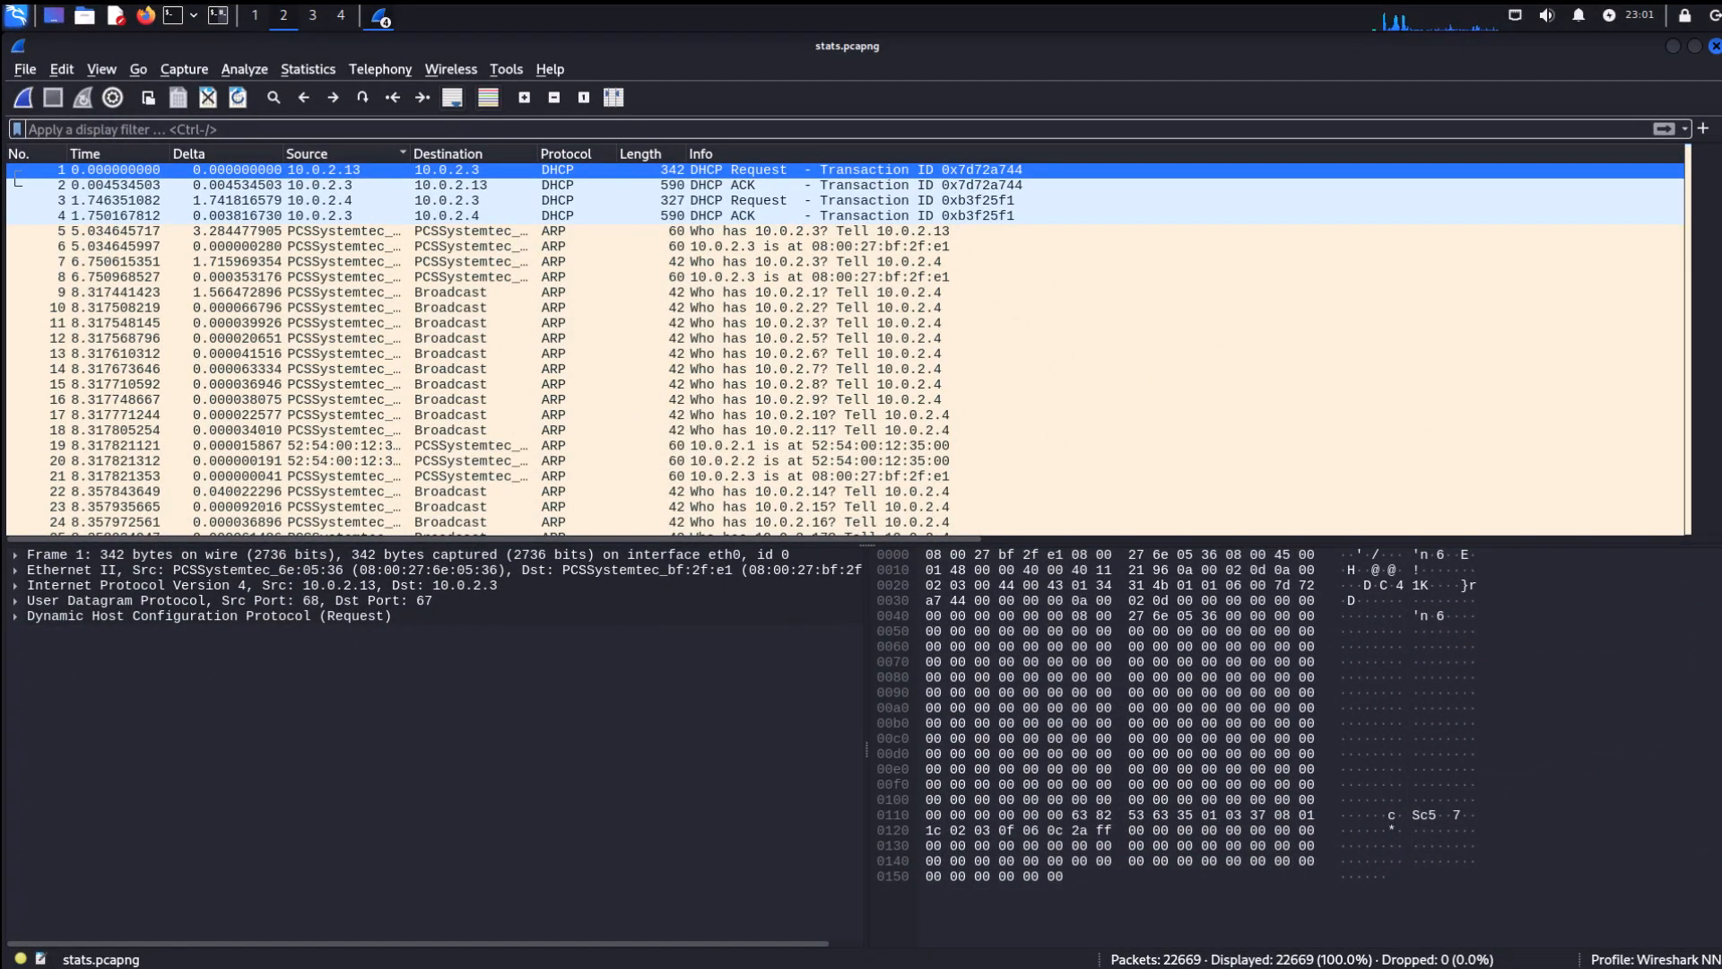
{"action": "left_click", "coordinate": [114, 128]}
{"action": "type", "text": "ip.addr"}
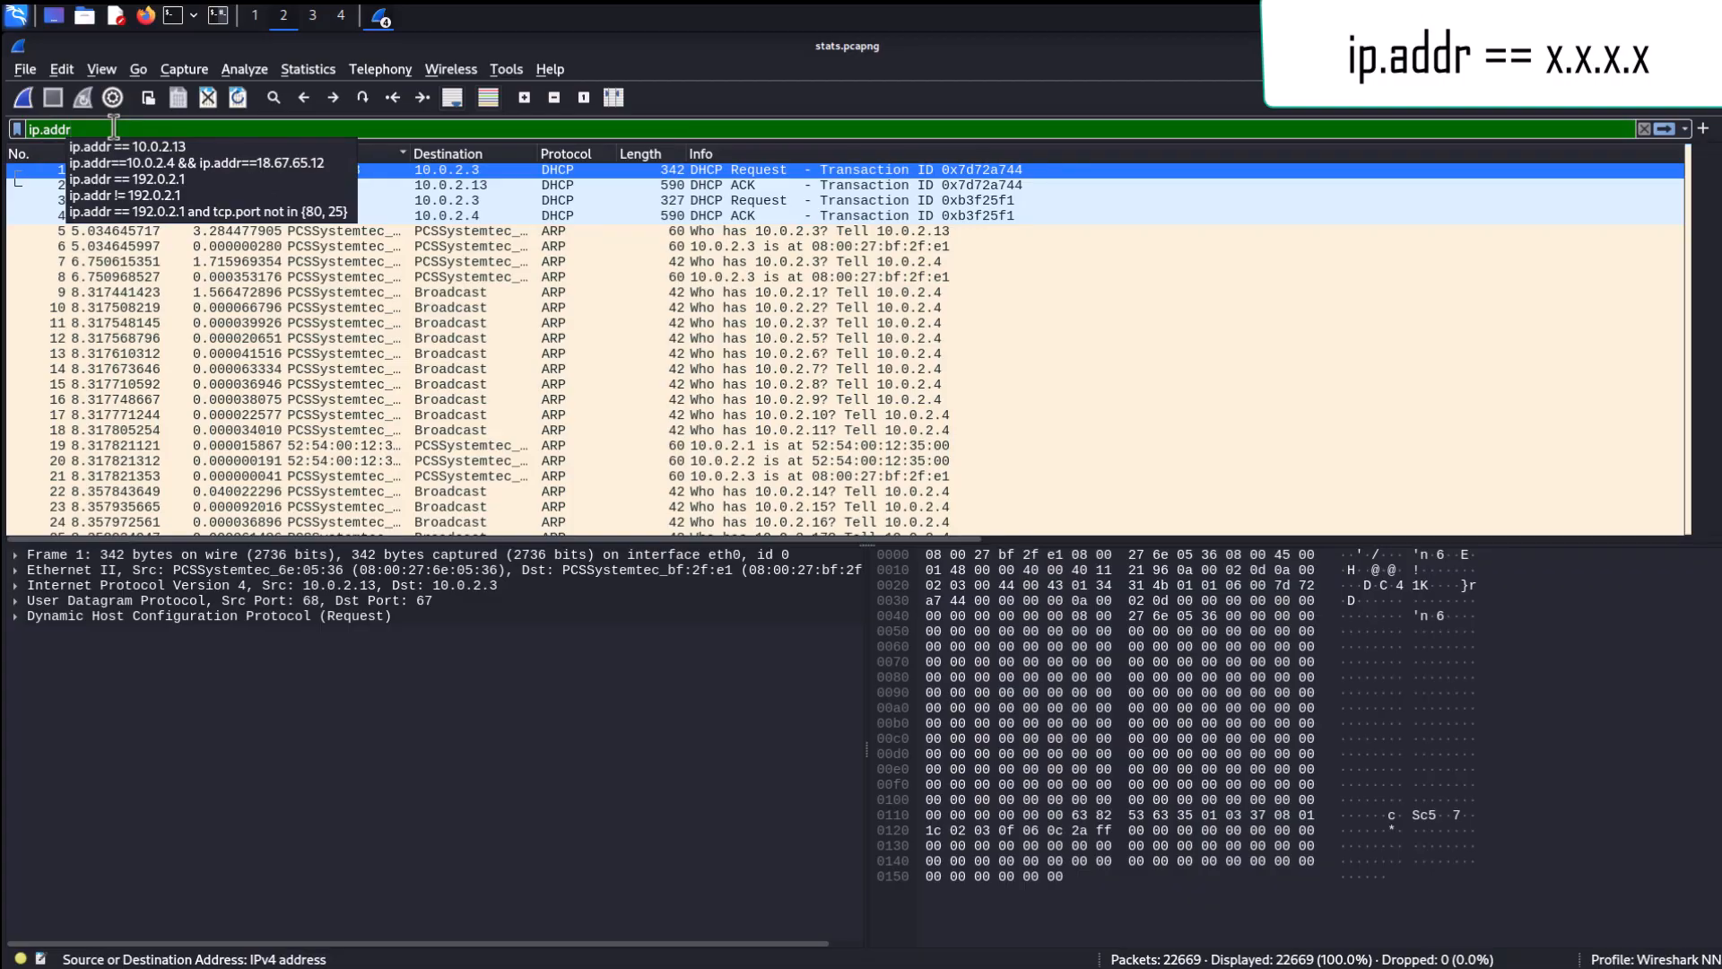
{"action": "left_click", "coordinate": [120, 143]}
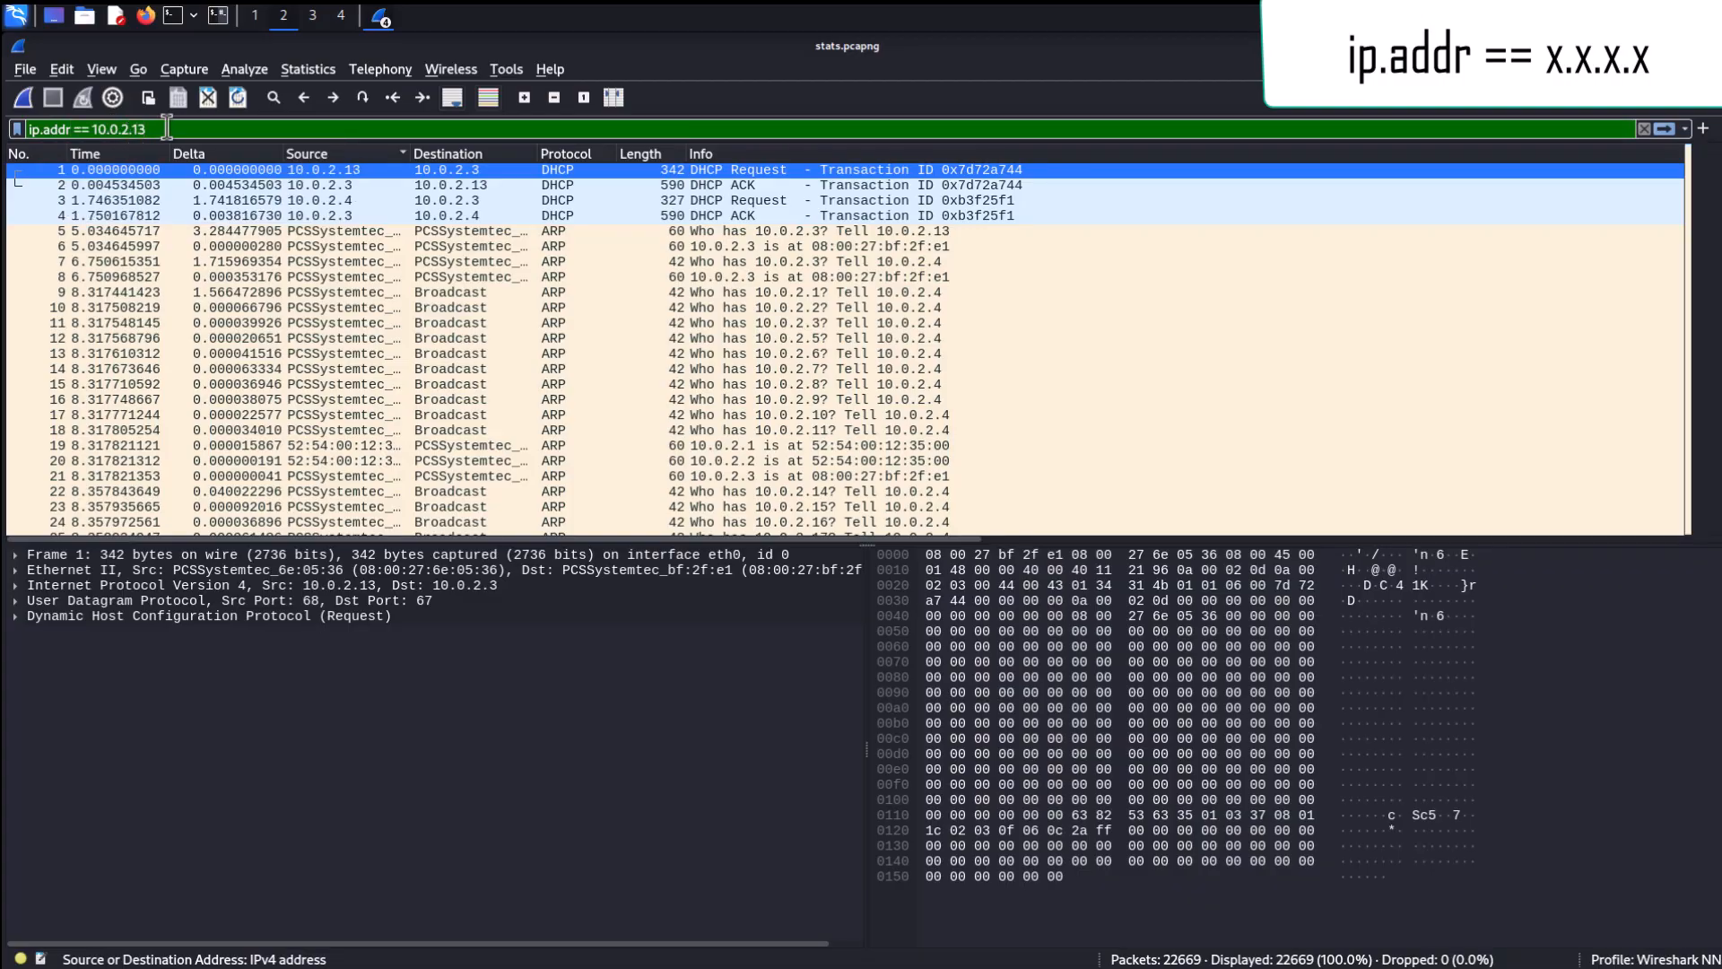
{"action": "key", "text": "BackSpace"}
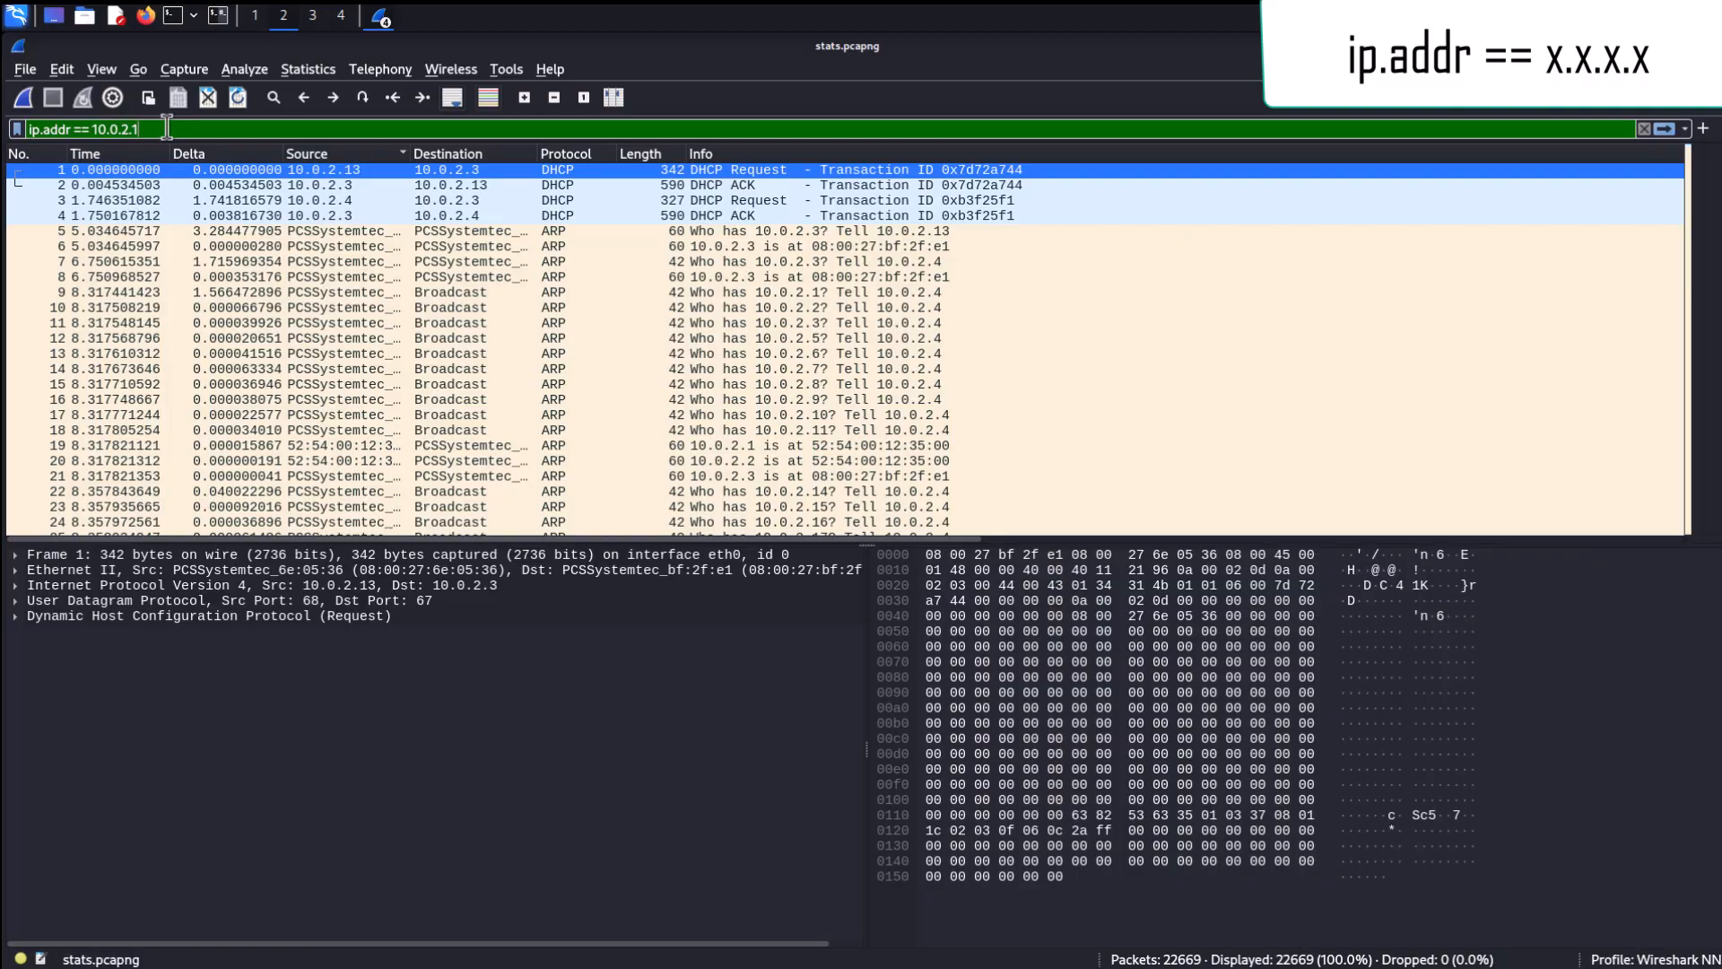
{"action": "type", "text": "3"}
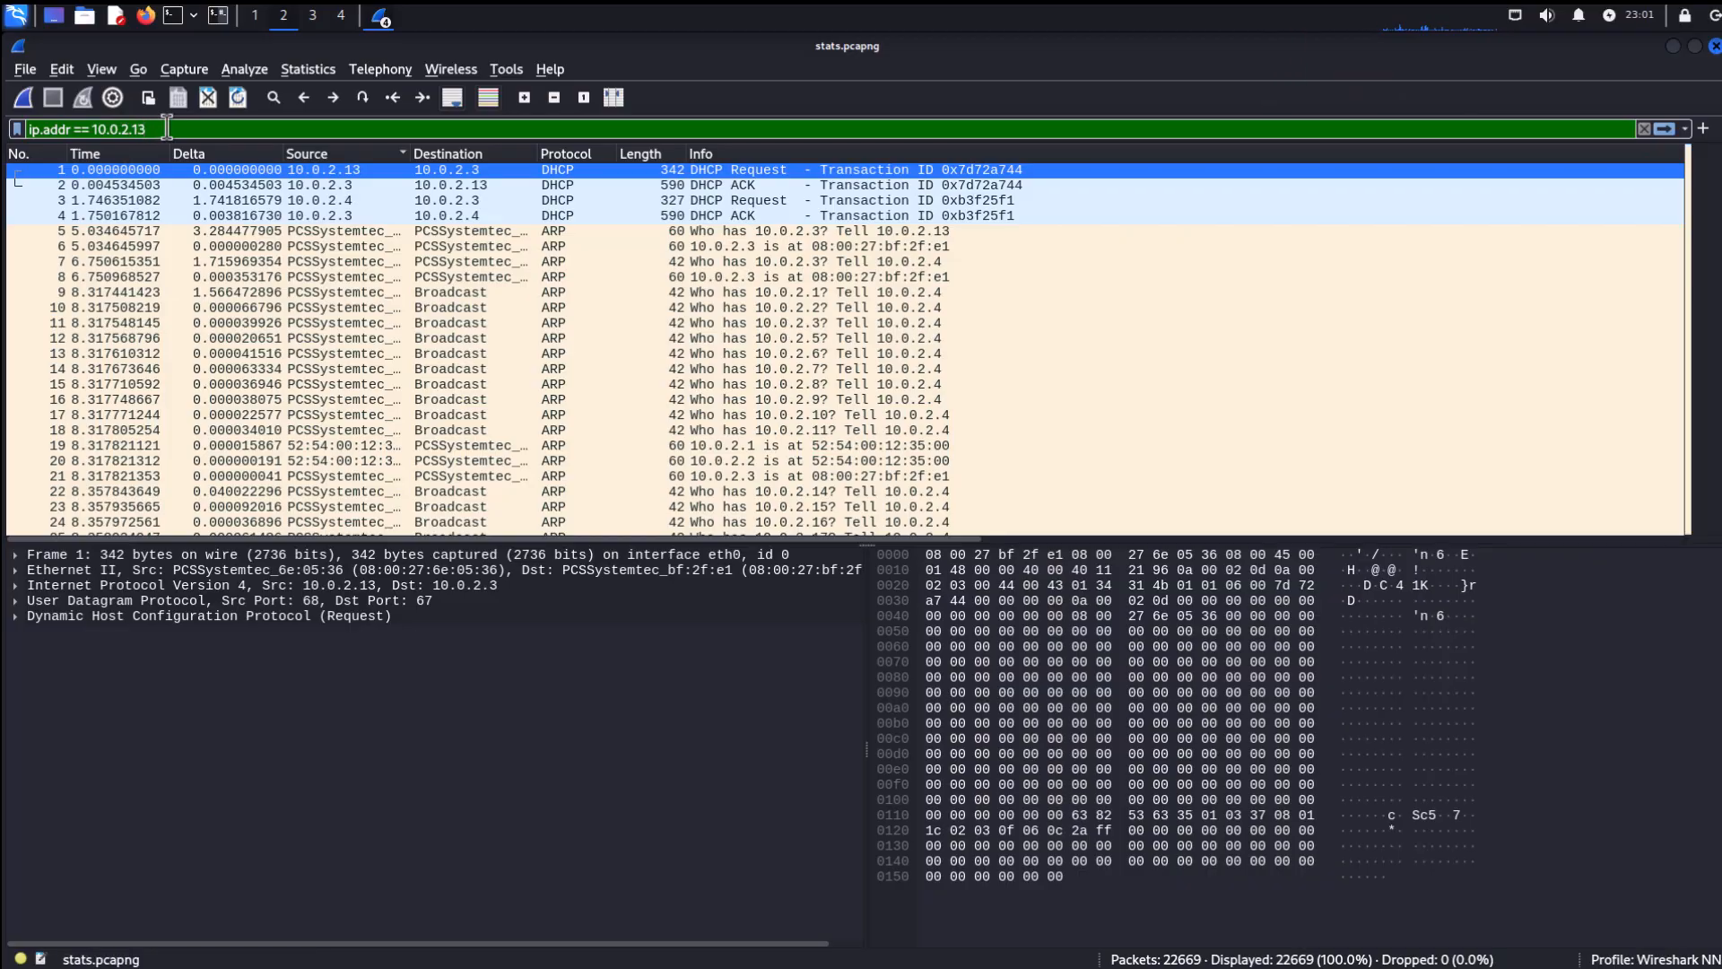
{"action": "left_click", "coordinate": [1664, 129]}
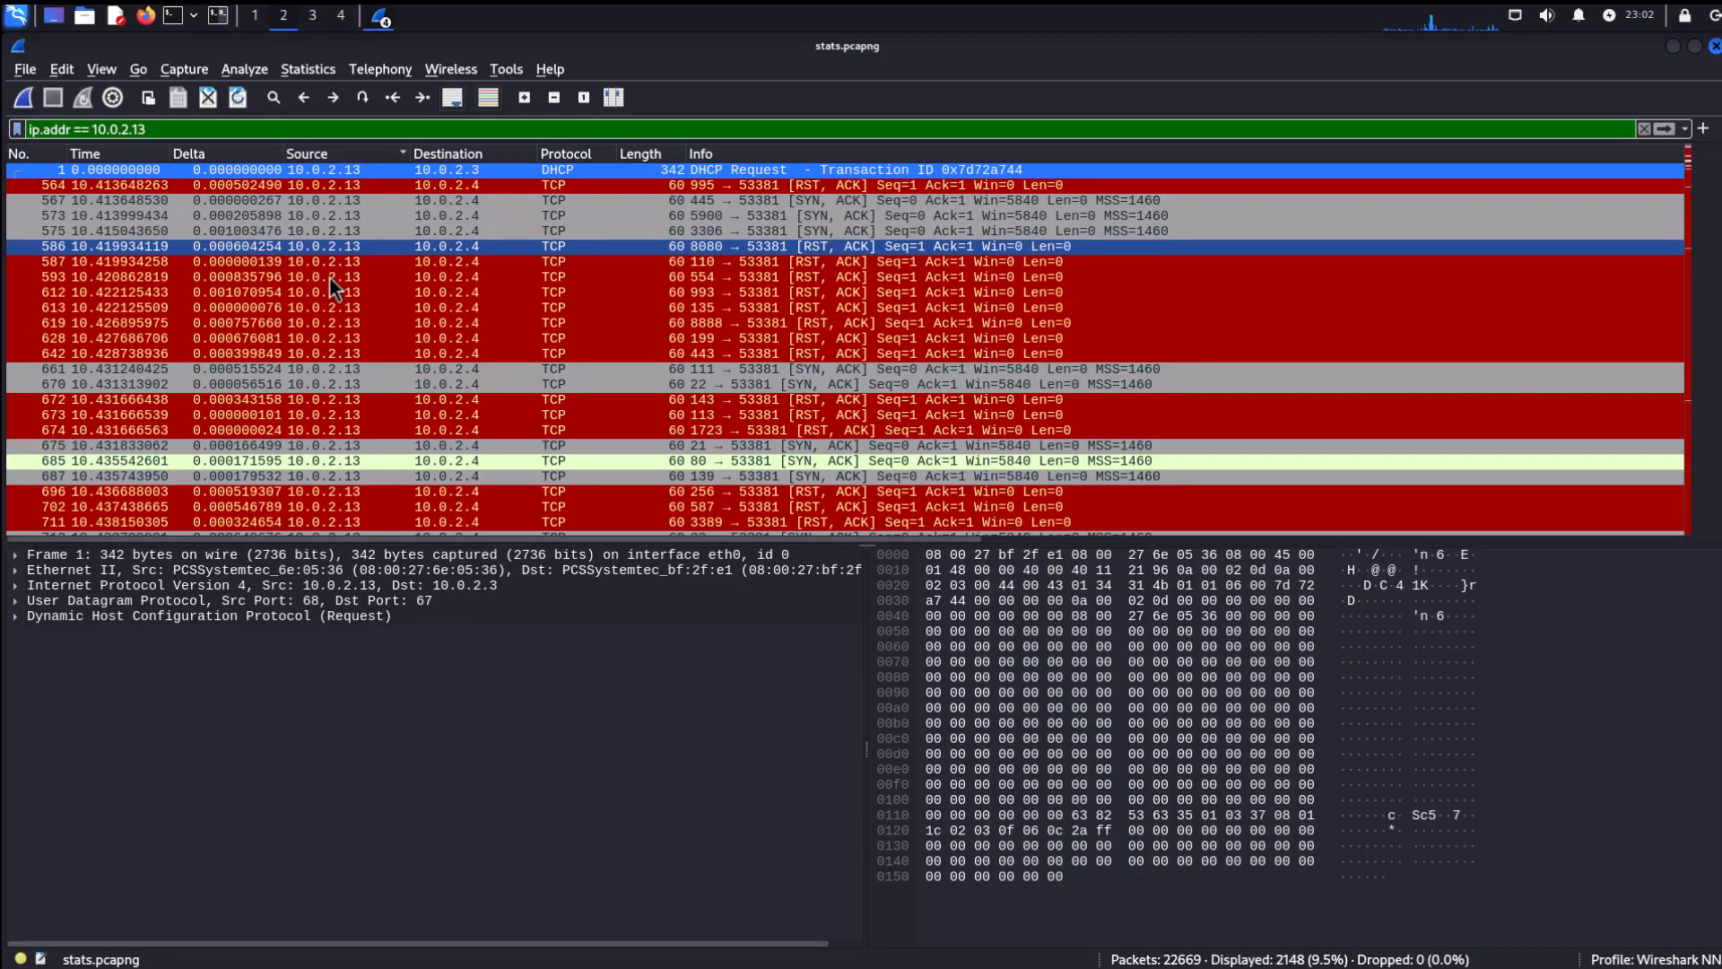
Scroll through the packets matching 10.0.2.13 and inspect a couple of them.
{"action": "scroll", "coordinate": [321, 466], "scroll_direction": "down", "scroll_amount": 2}
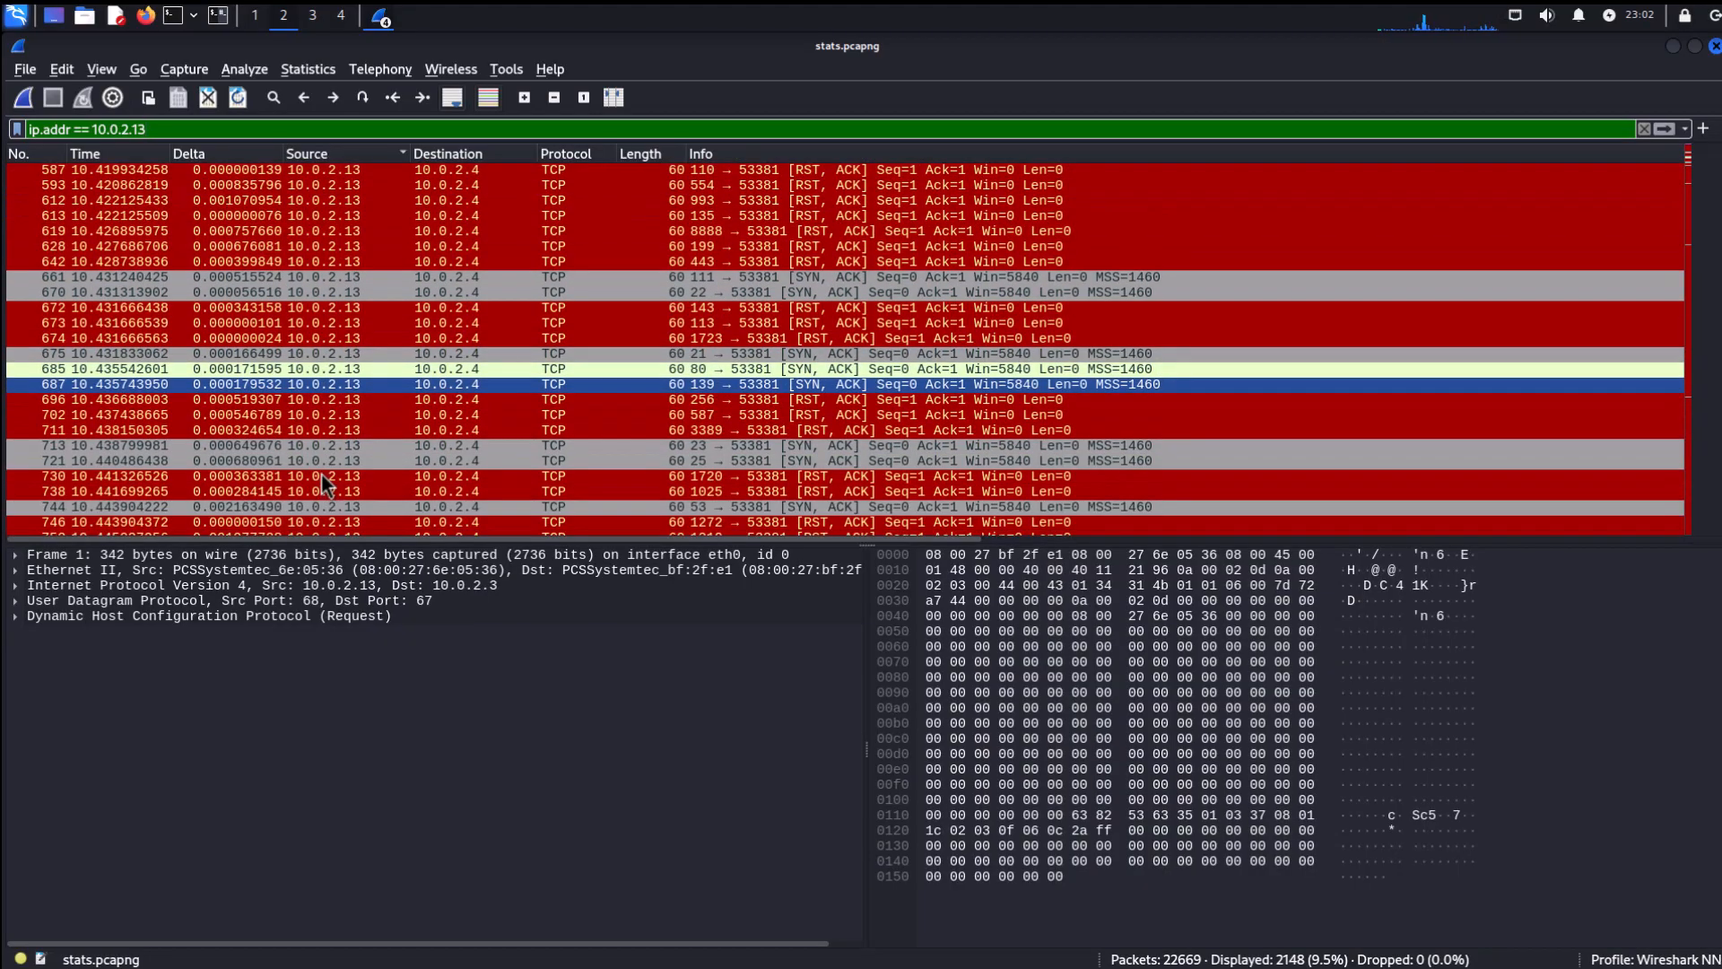
{"action": "scroll", "coordinate": [321, 472], "scroll_direction": "down", "scroll_amount": 20}
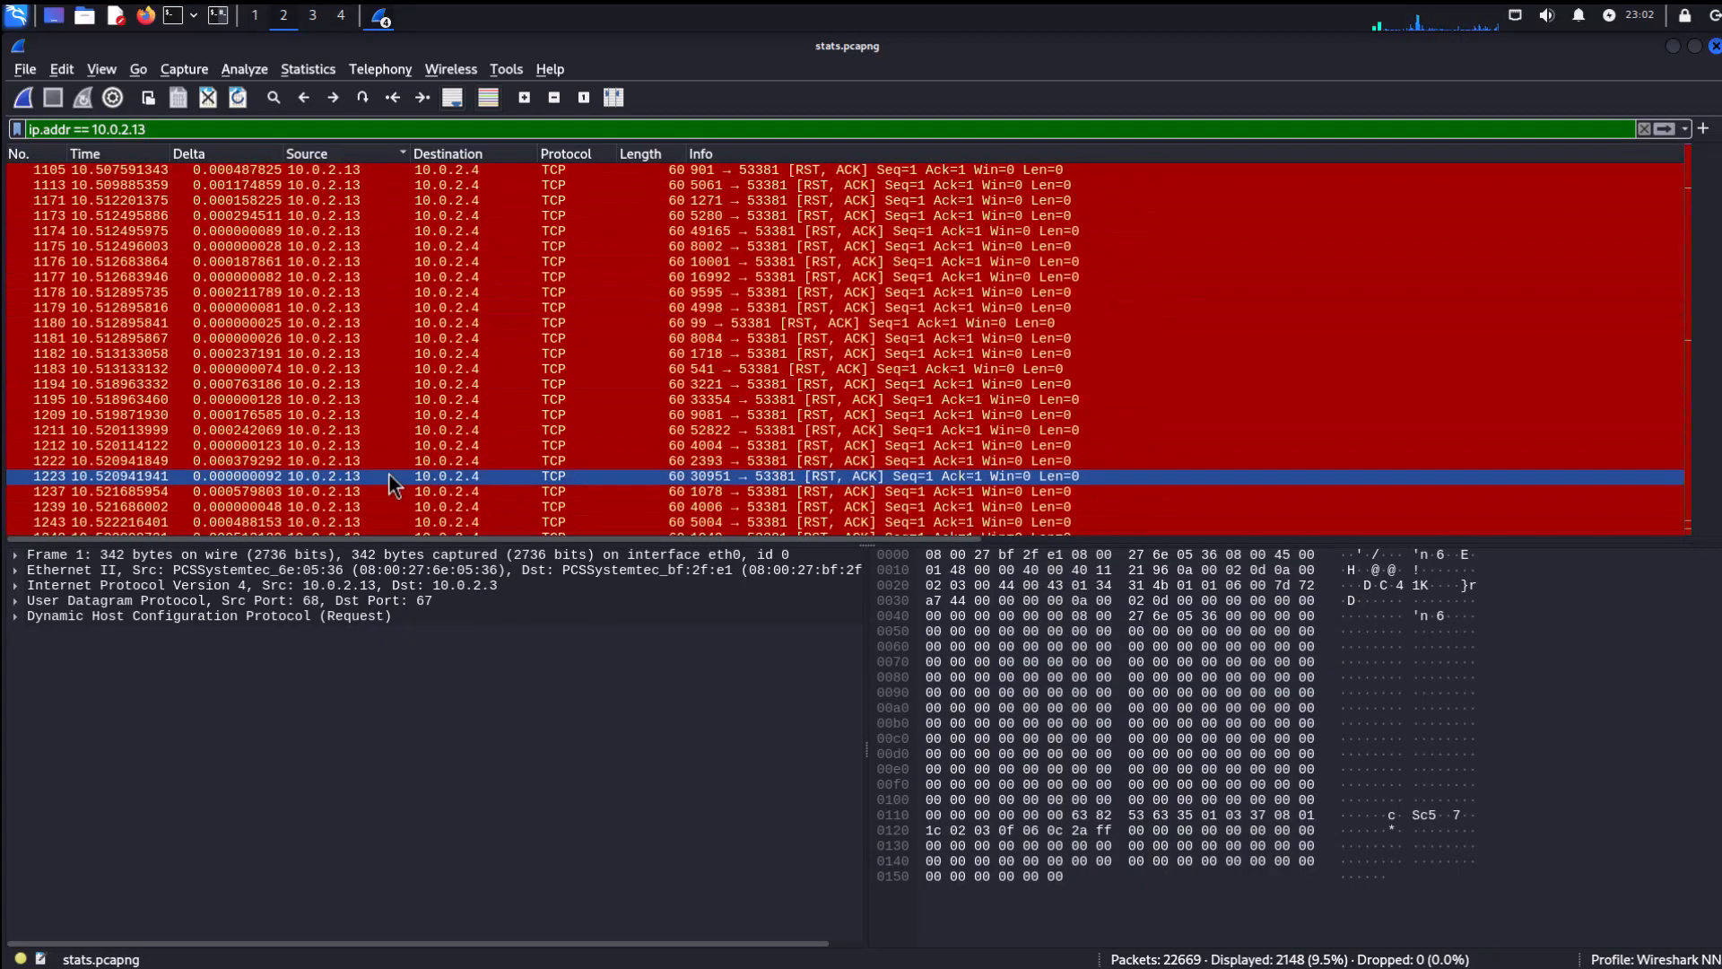
{"action": "scroll", "coordinate": [423, 481], "scroll_direction": "down", "scroll_amount": 20}
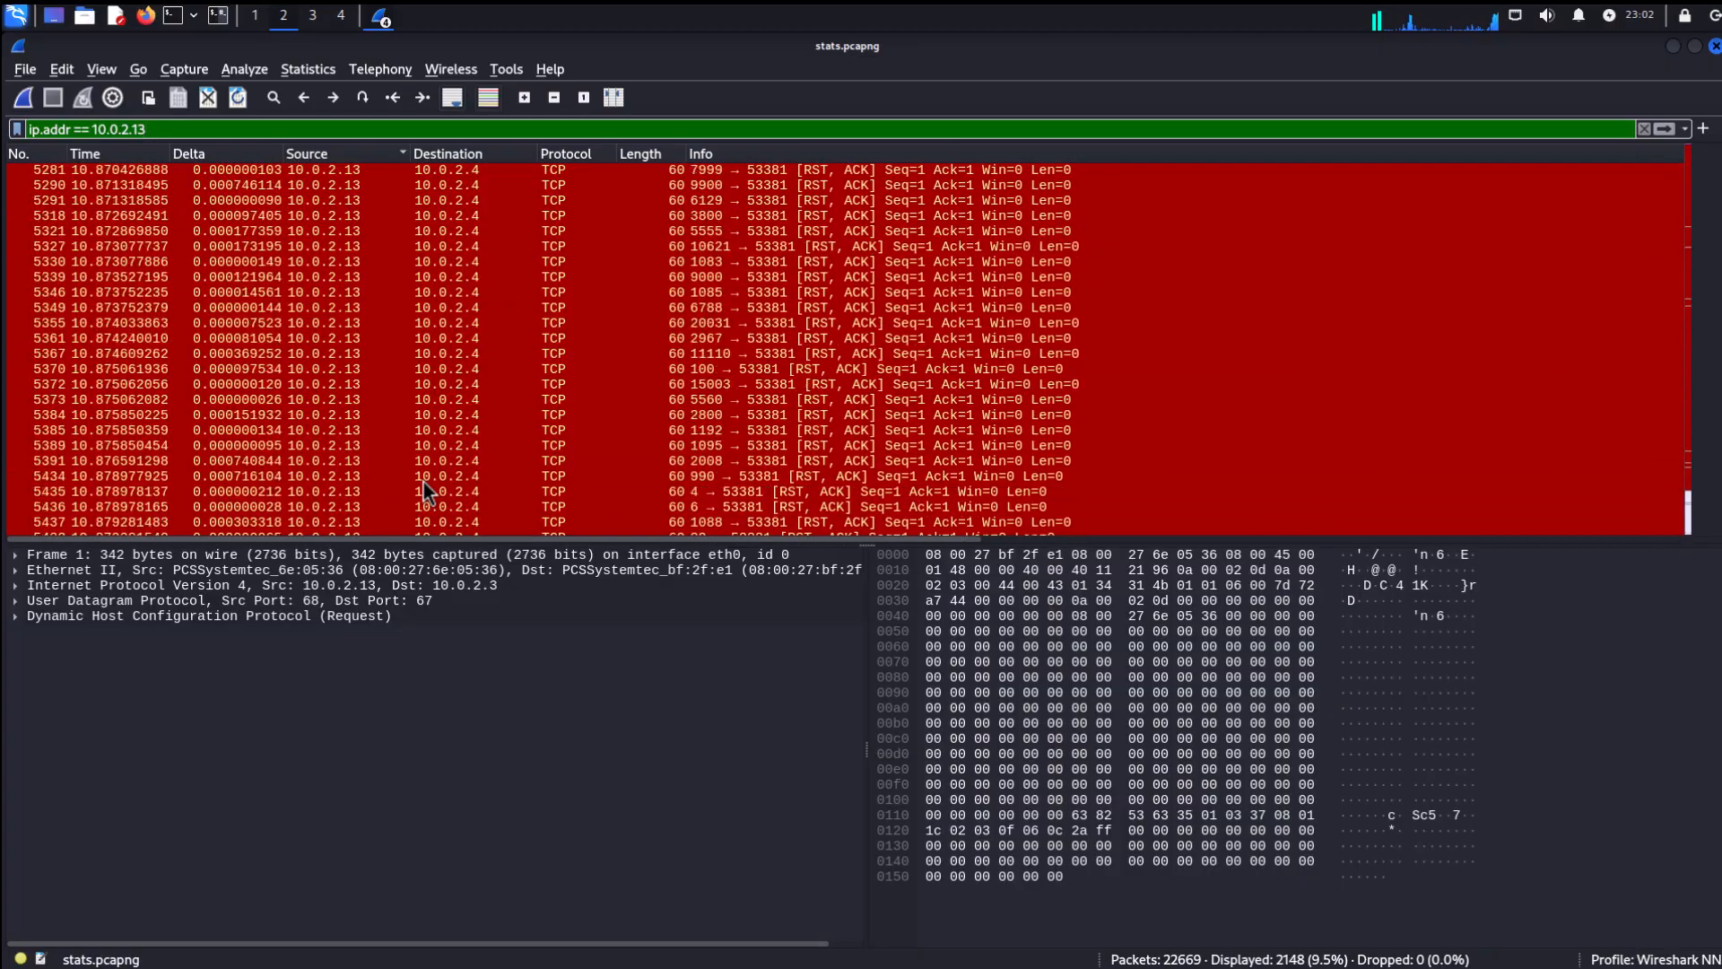
{"action": "scroll", "coordinate": [424, 481], "scroll_direction": "up", "scroll_amount": 20}
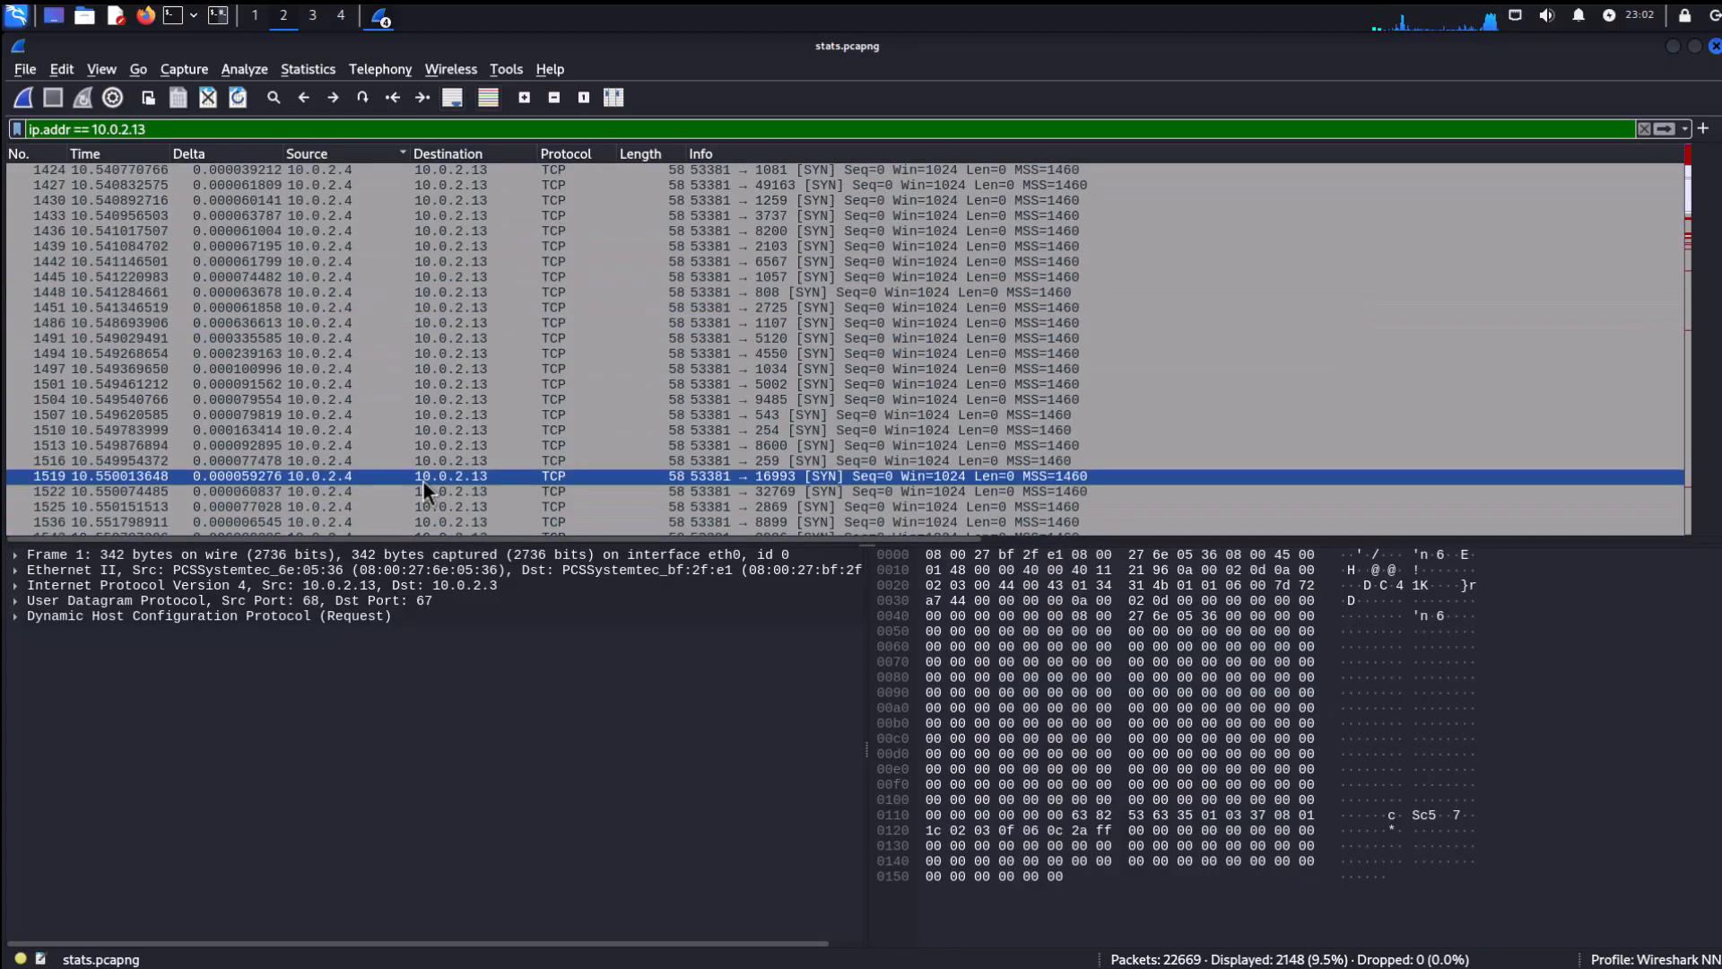
{"action": "scroll", "coordinate": [423, 481], "scroll_direction": "down", "scroll_amount": 20}
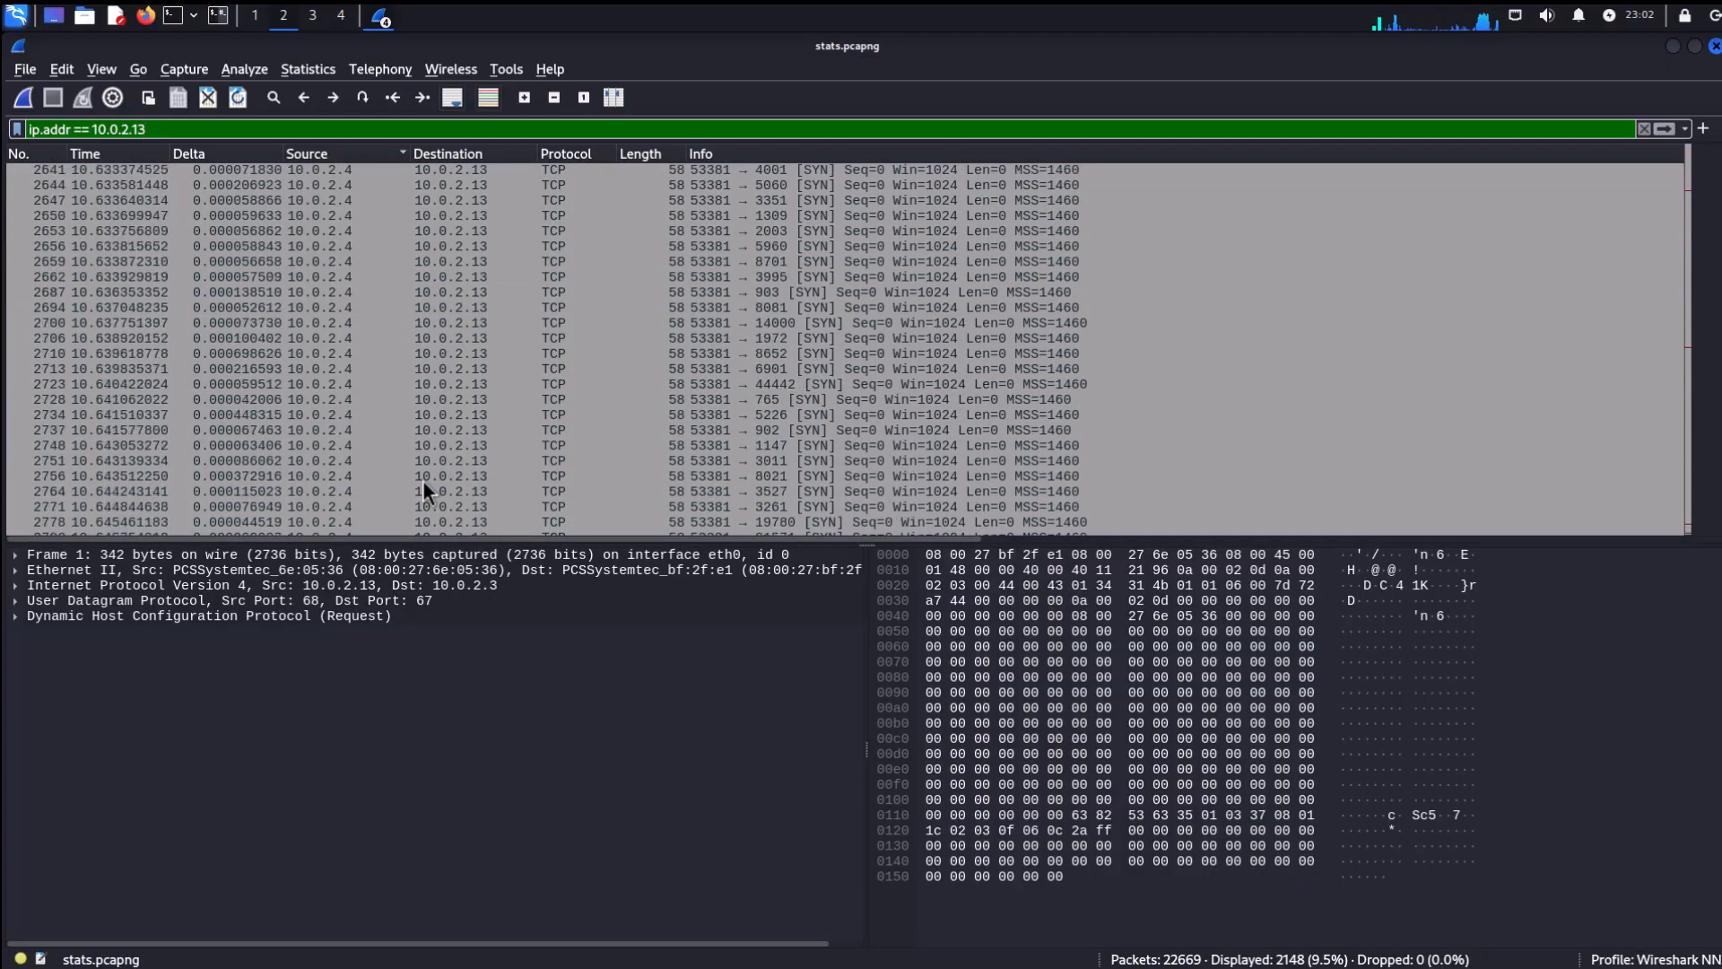
{"action": "scroll", "coordinate": [422, 481], "scroll_direction": "down", "scroll_amount": 5}
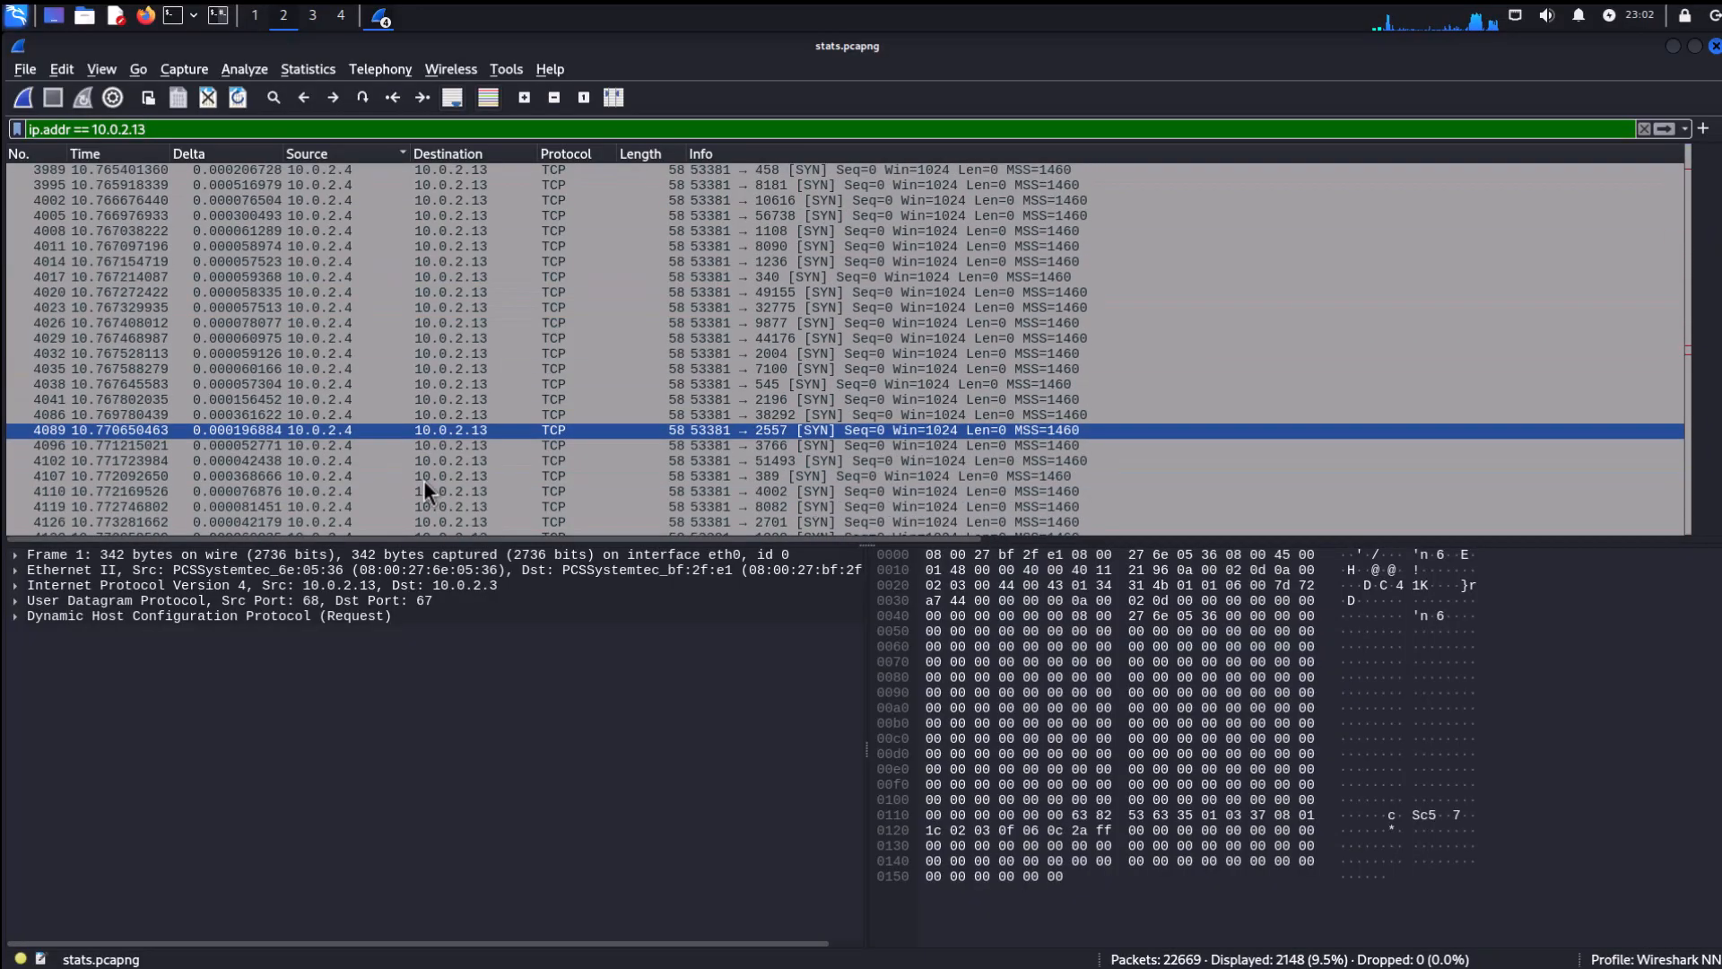
{"action": "scroll", "coordinate": [426, 476], "scroll_direction": "down", "scroll_amount": 20}
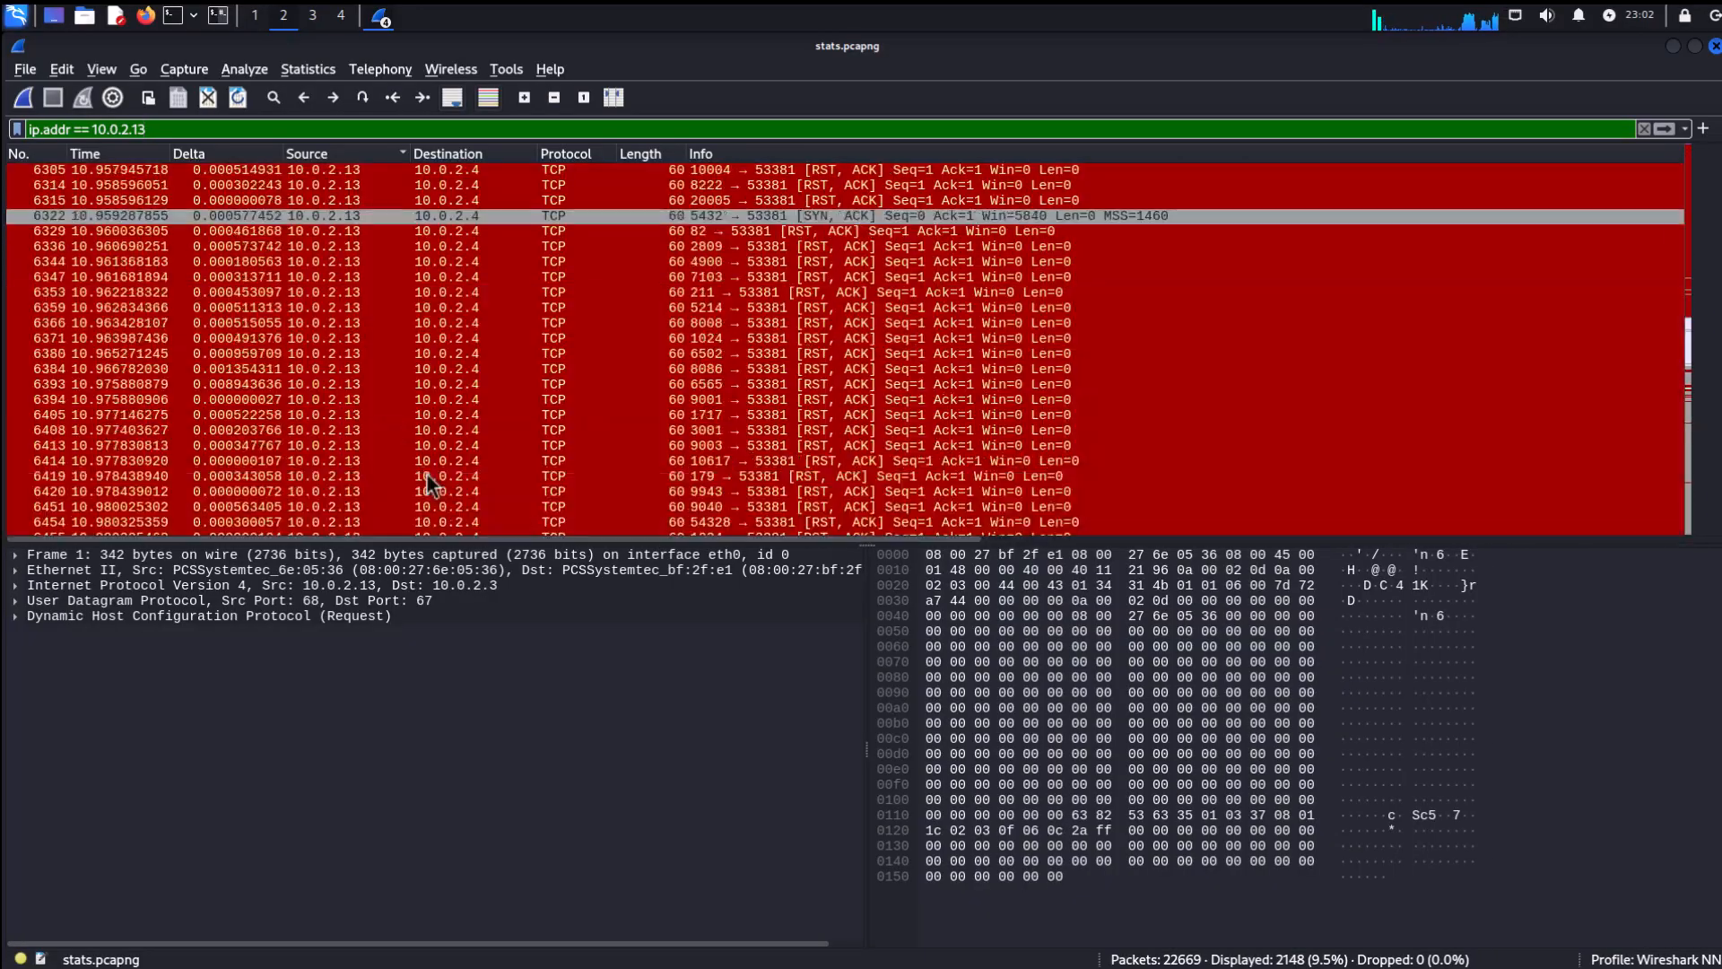
{"action": "scroll", "coordinate": [427, 476], "scroll_direction": "up", "scroll_amount": 20}
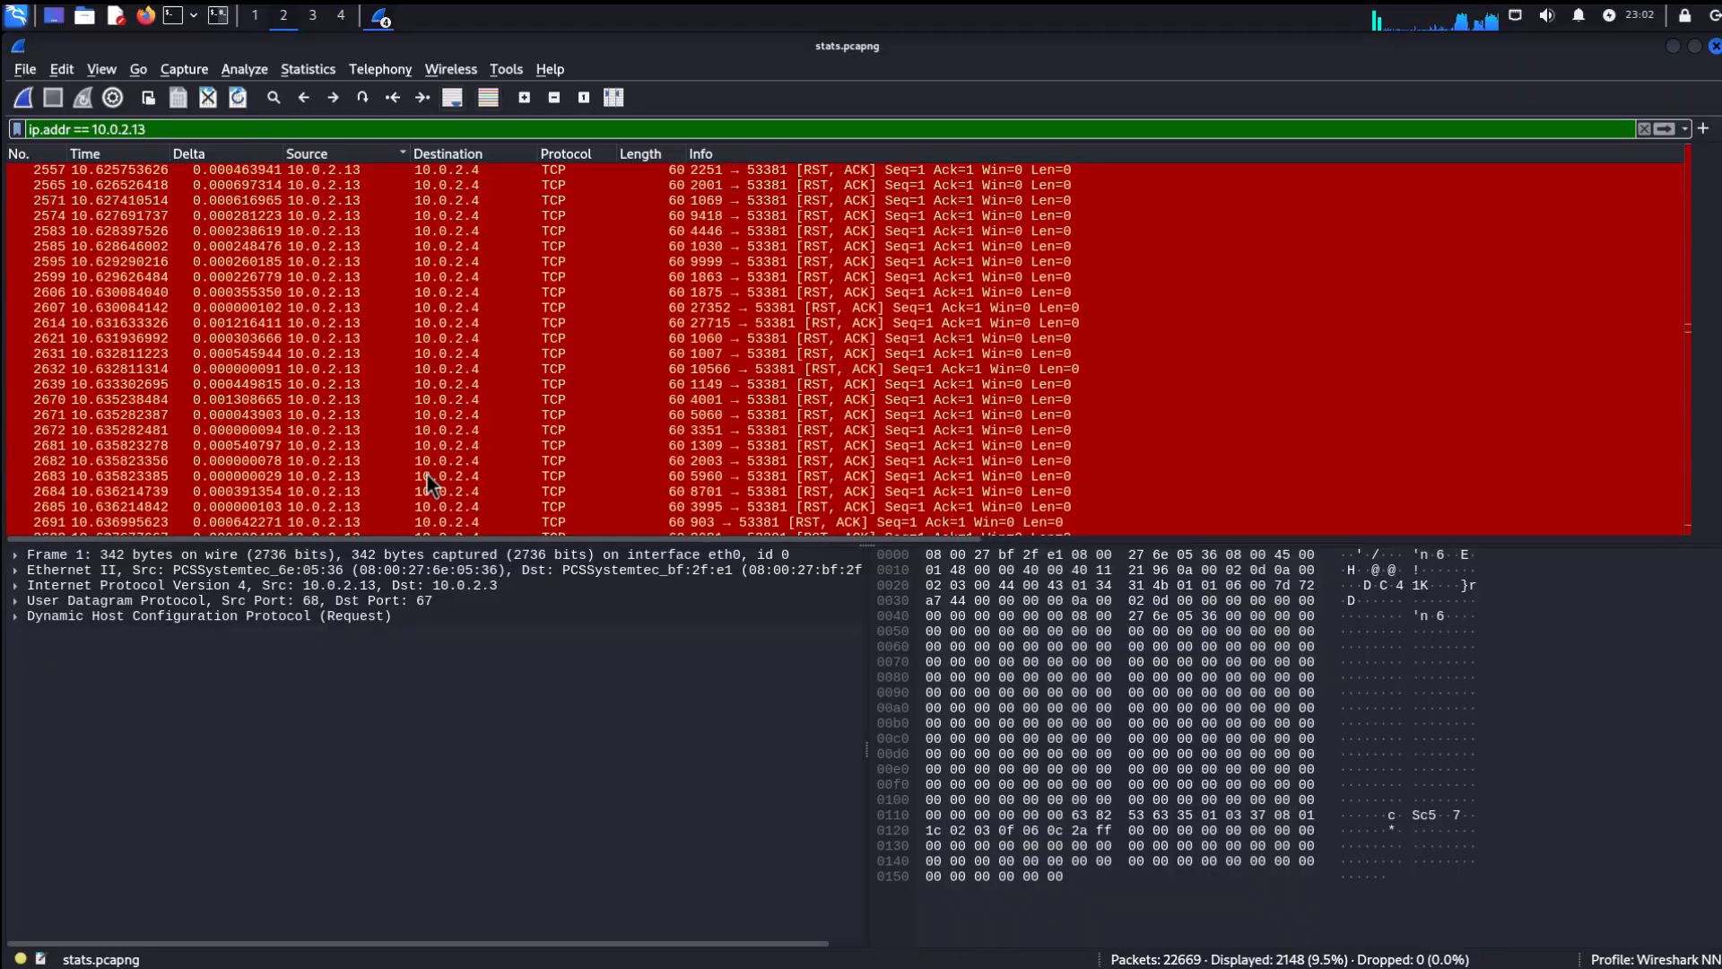
{"action": "scroll", "coordinate": [427, 475], "scroll_direction": "up", "scroll_amount": 20}
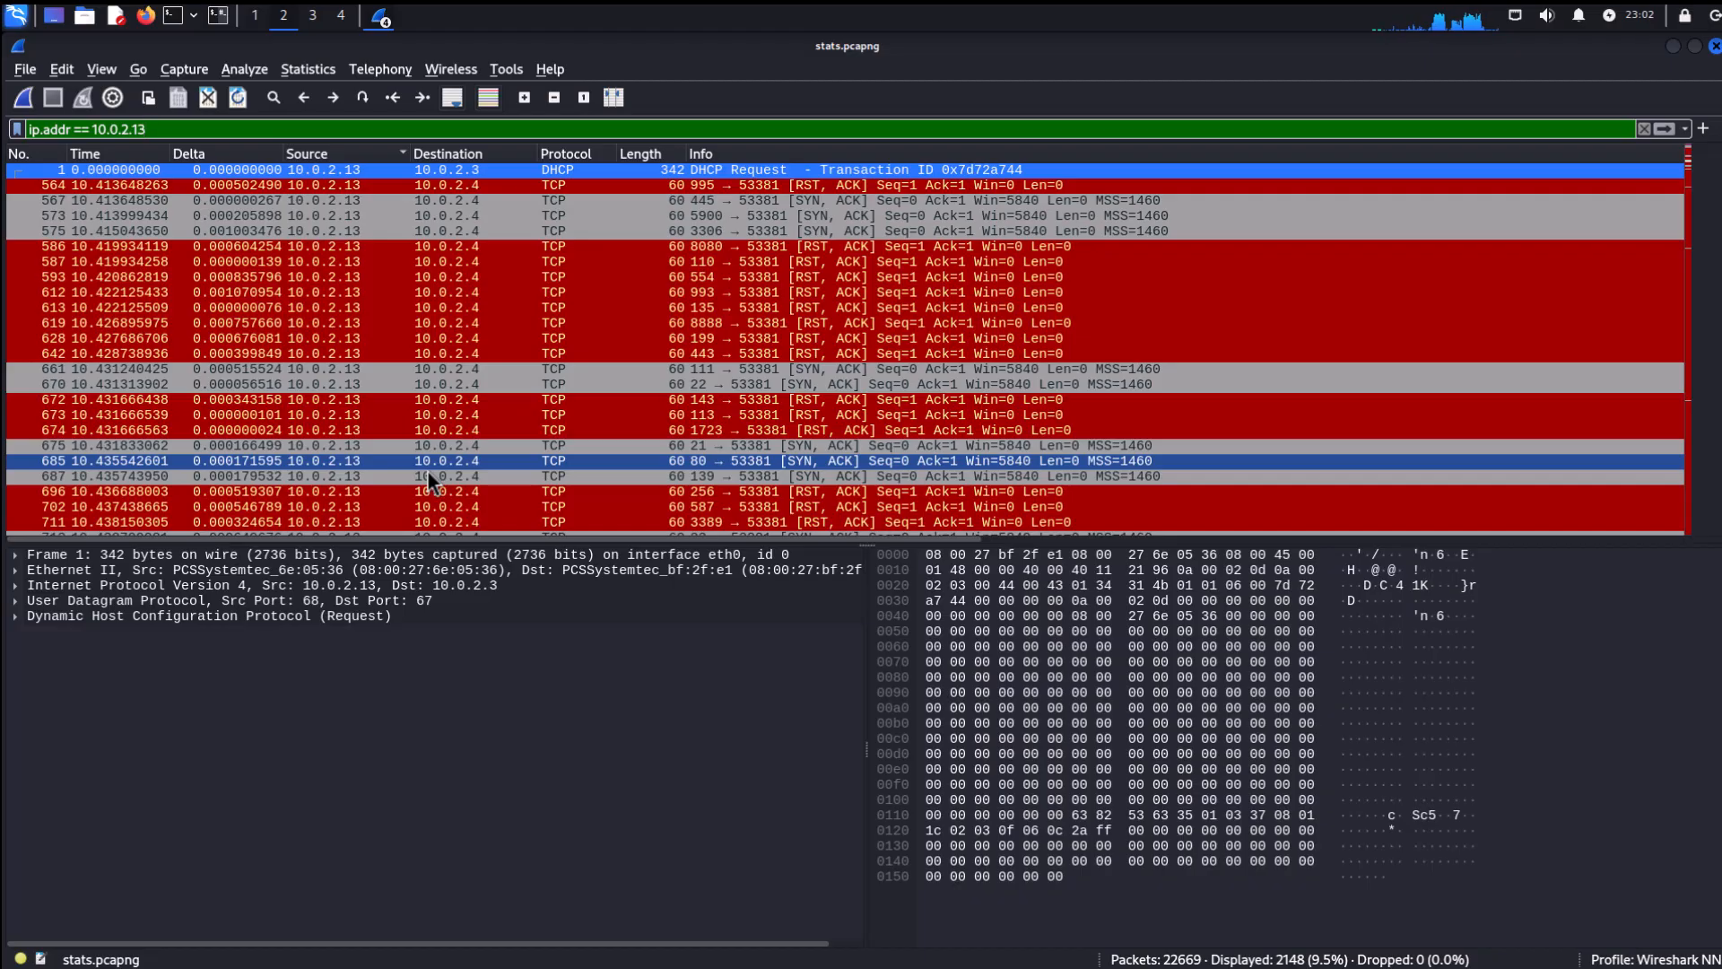
{"action": "left_click", "coordinate": [302, 246]}
{"action": "left_click", "coordinate": [521, 401]}
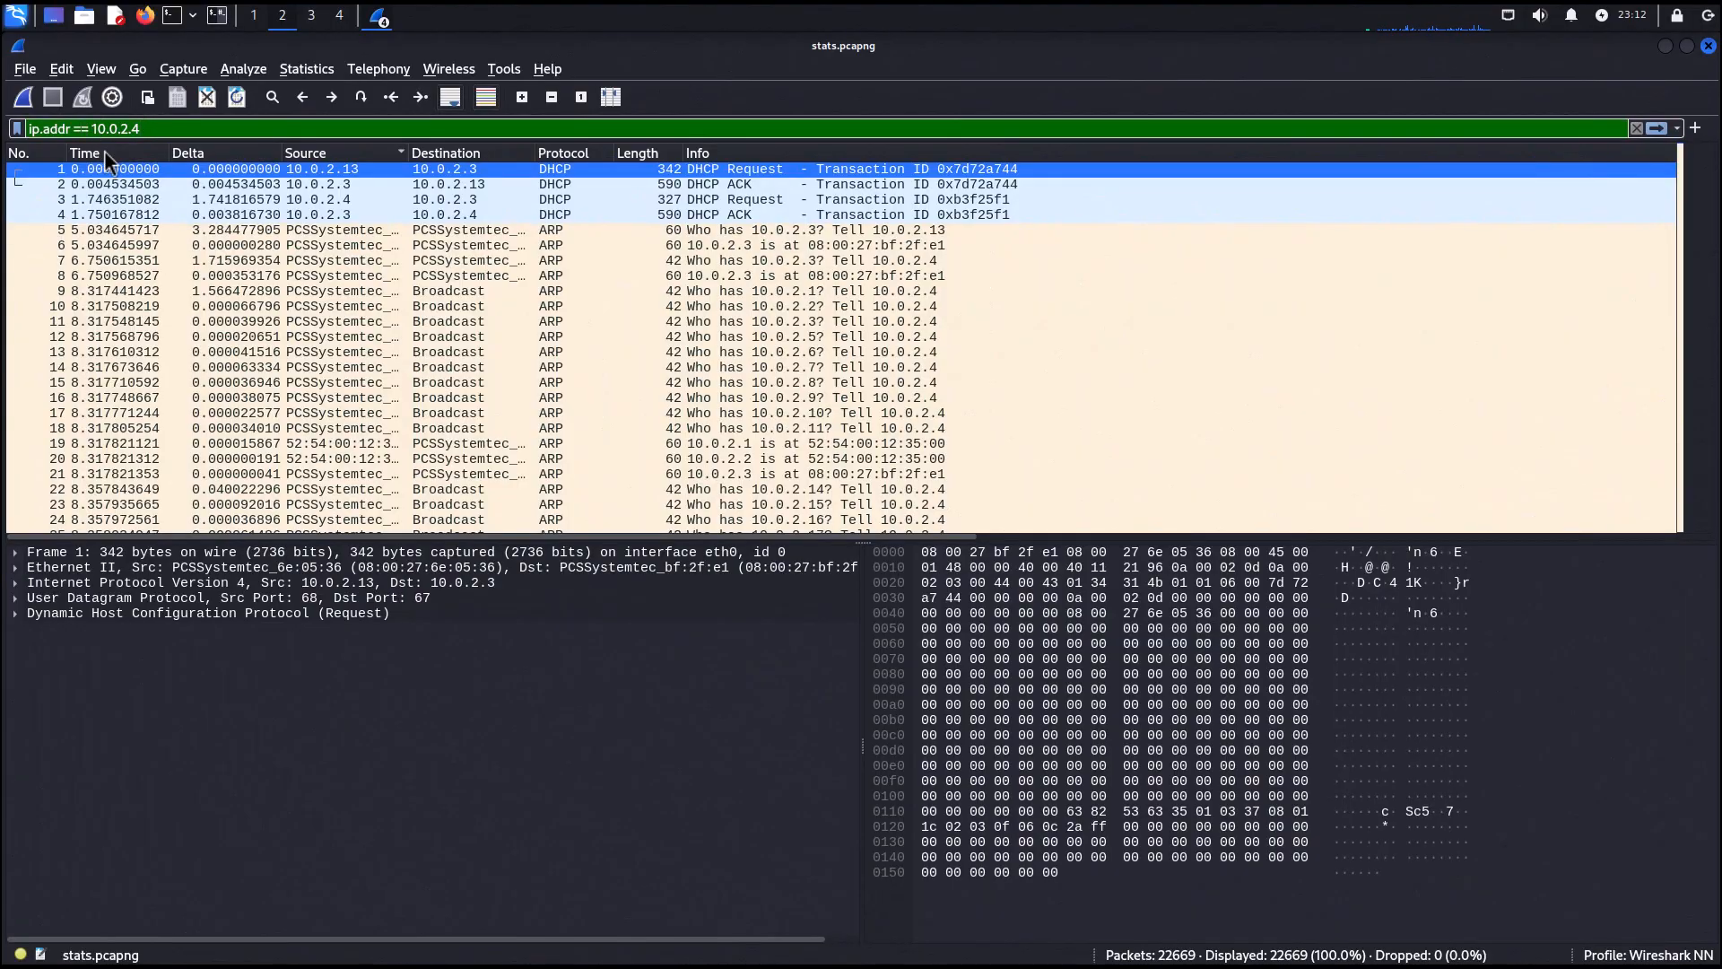
Apply the address-range filter ip.addr >= 10.0.2.4 and ip.addr <= 10.0.2.15.
{"action": "key", "text": "BackSpace"}
{"action": "type", "text": ">"}
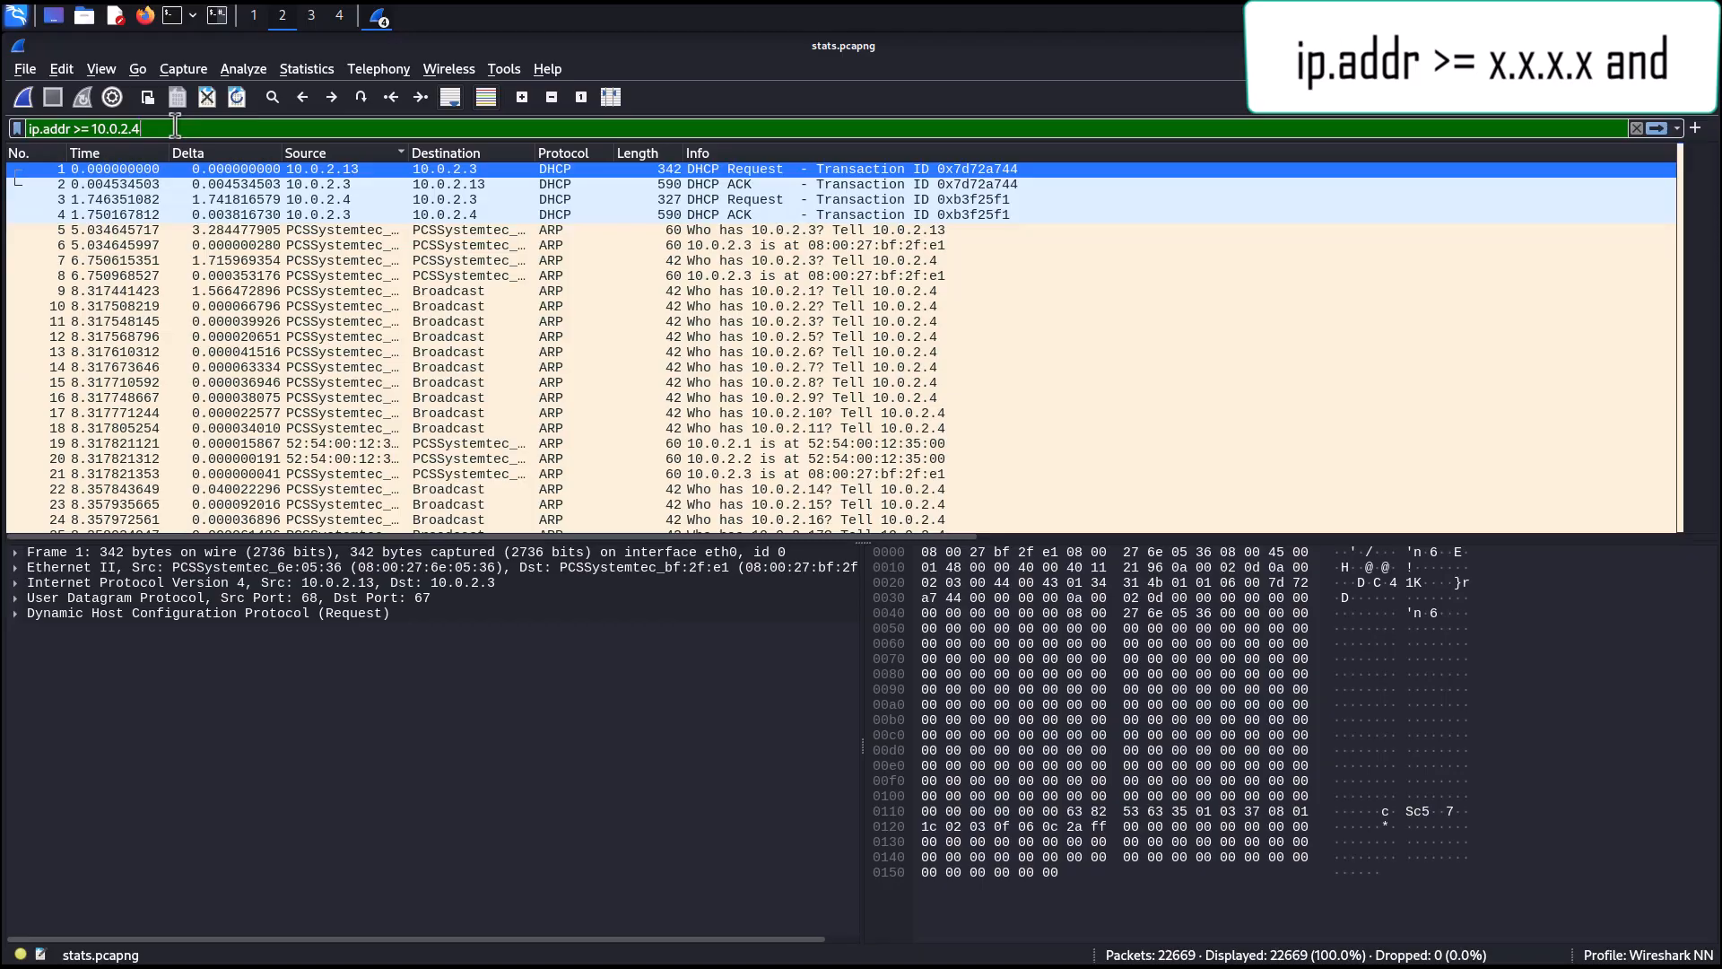
{"action": "type", "text": "and"}
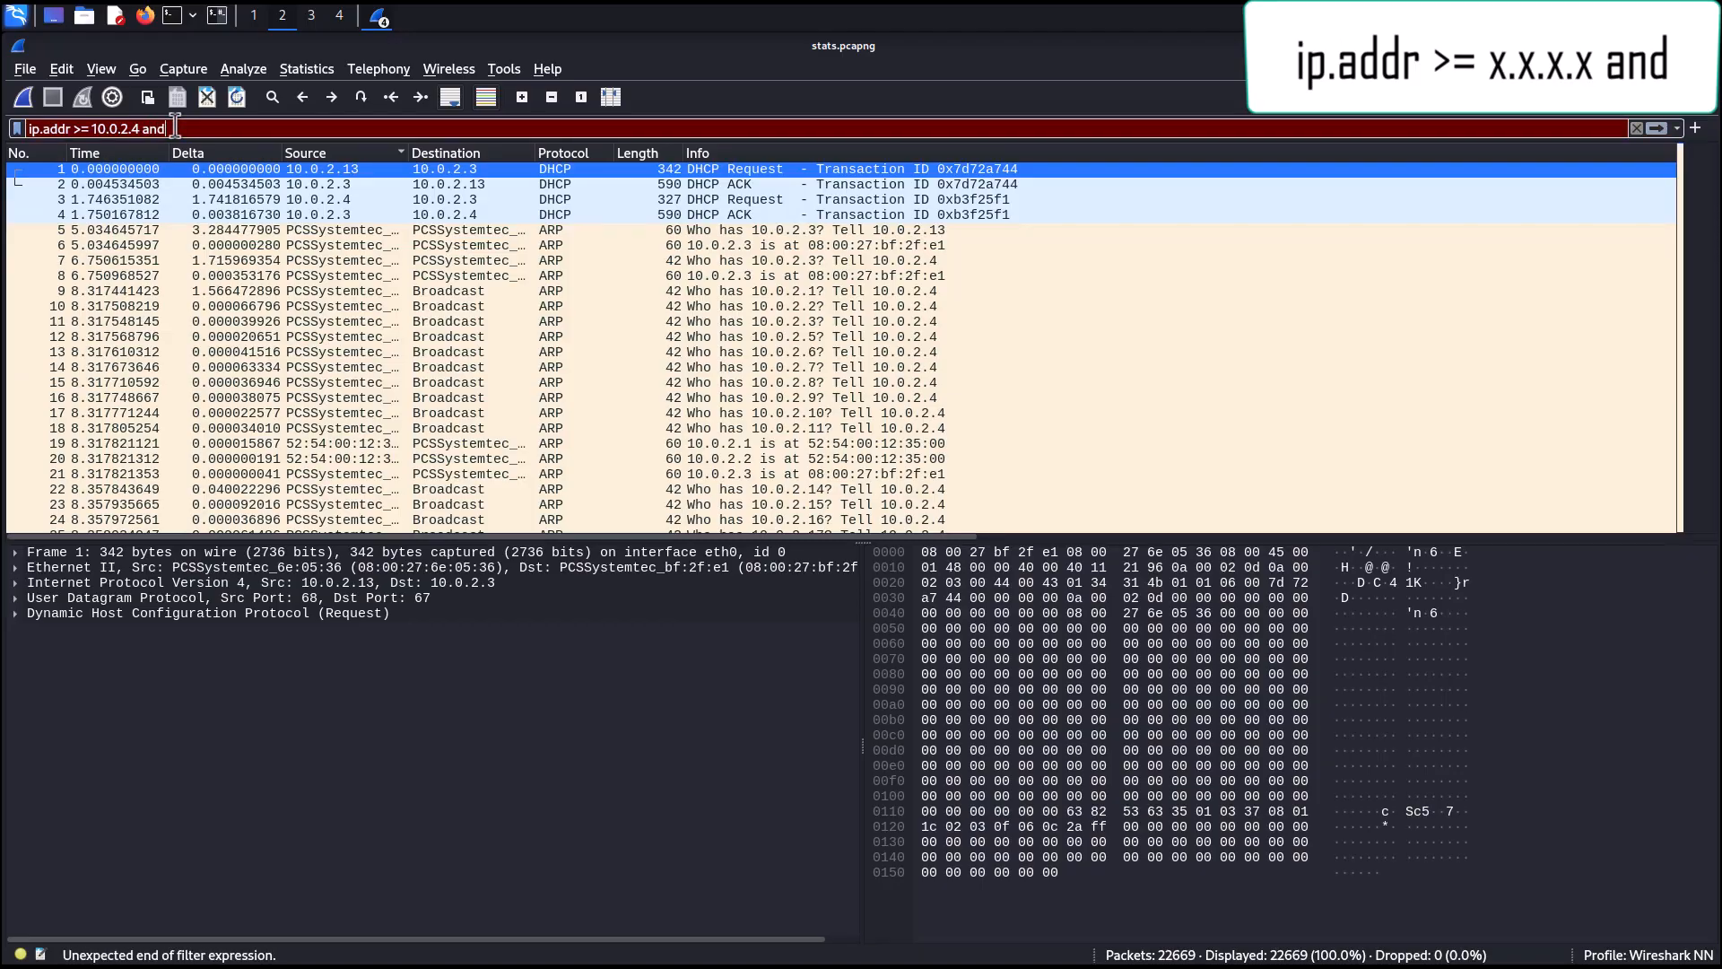
{"action": "type", "text": " ip.addr"}
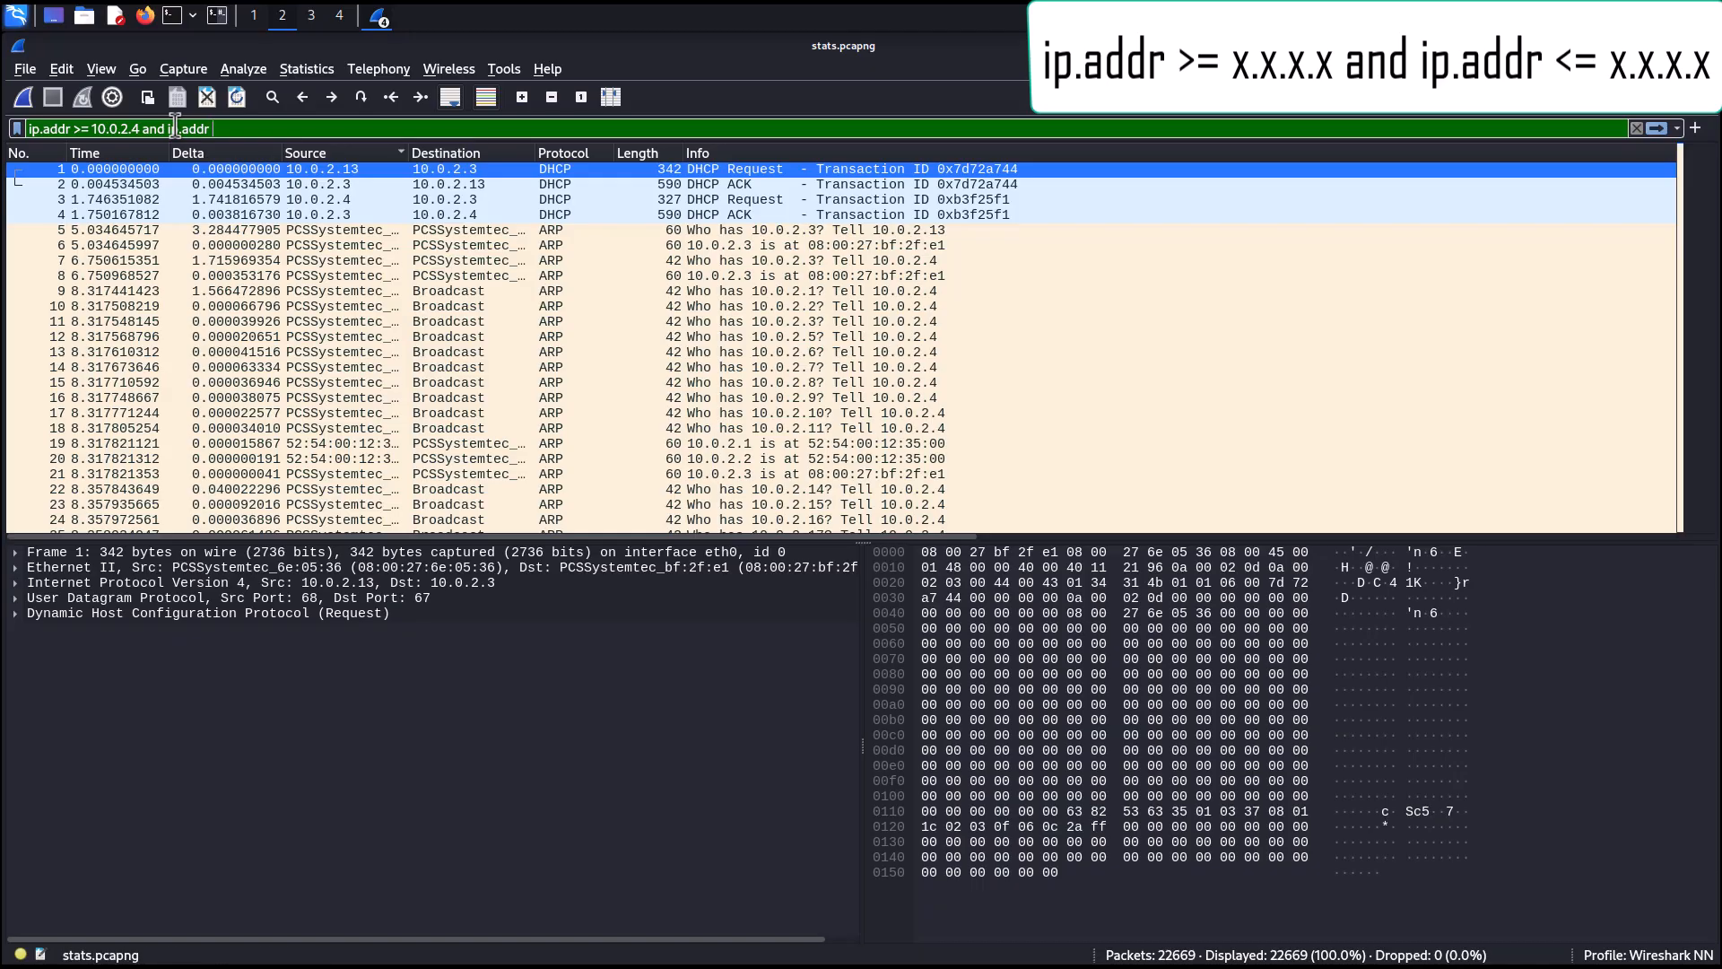
{"action": "type", "text": "<="}
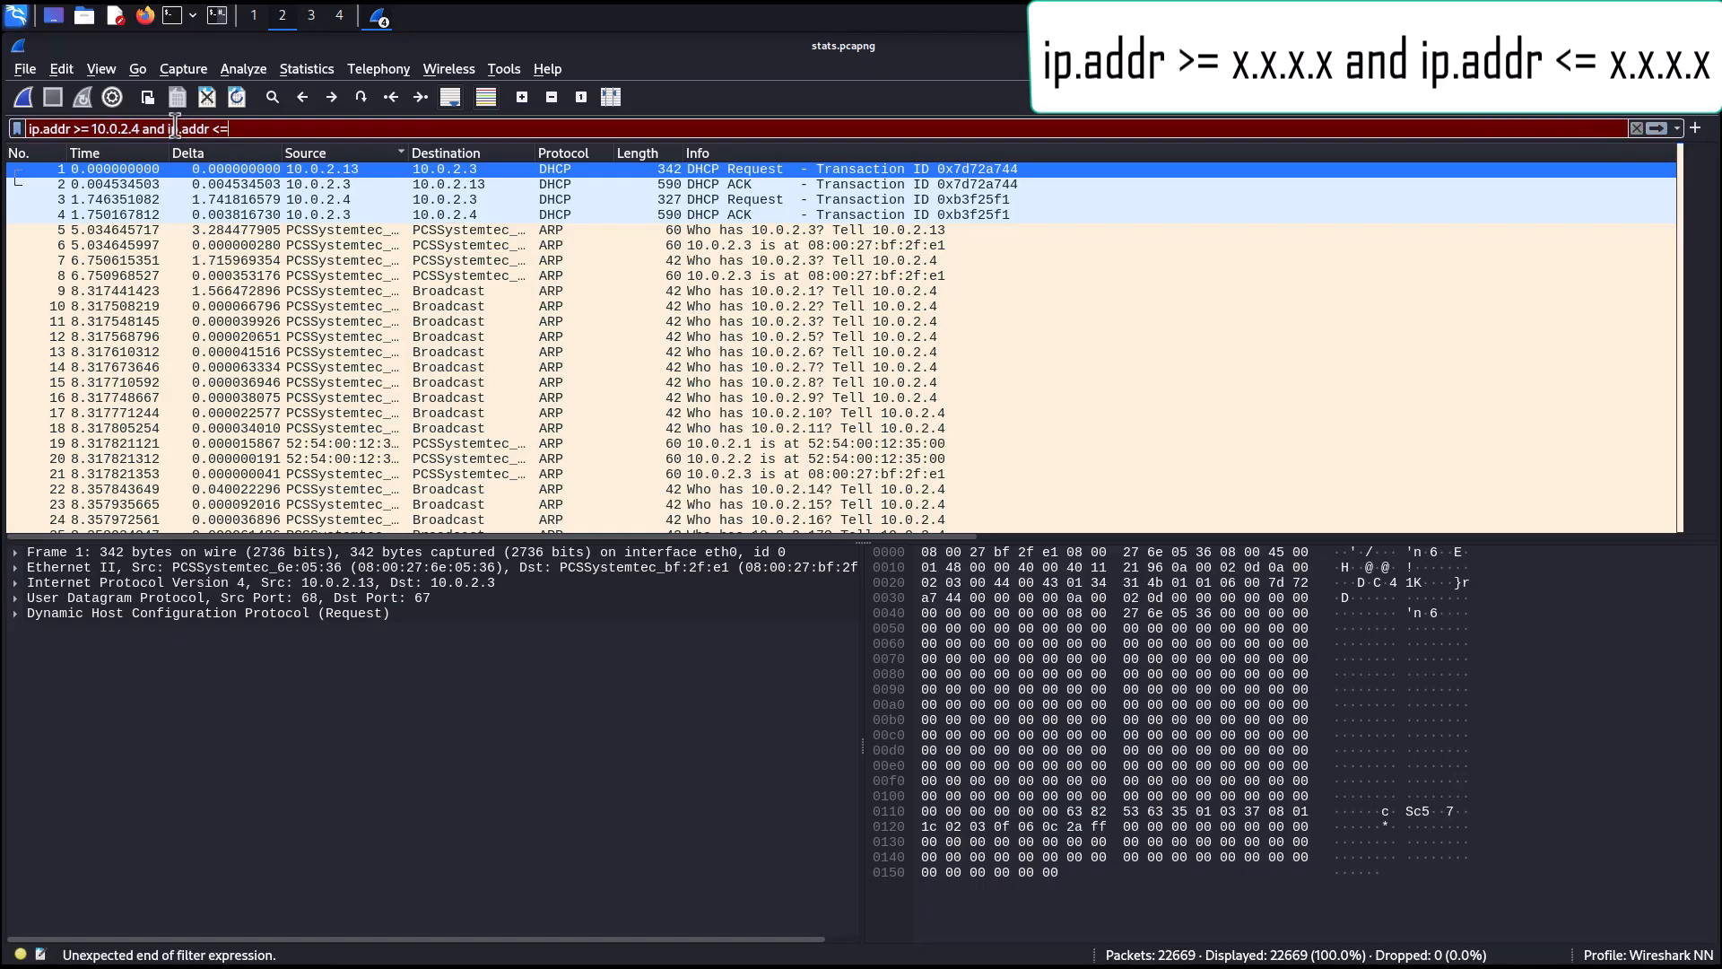
{"action": "type", "text": " 10.0."}
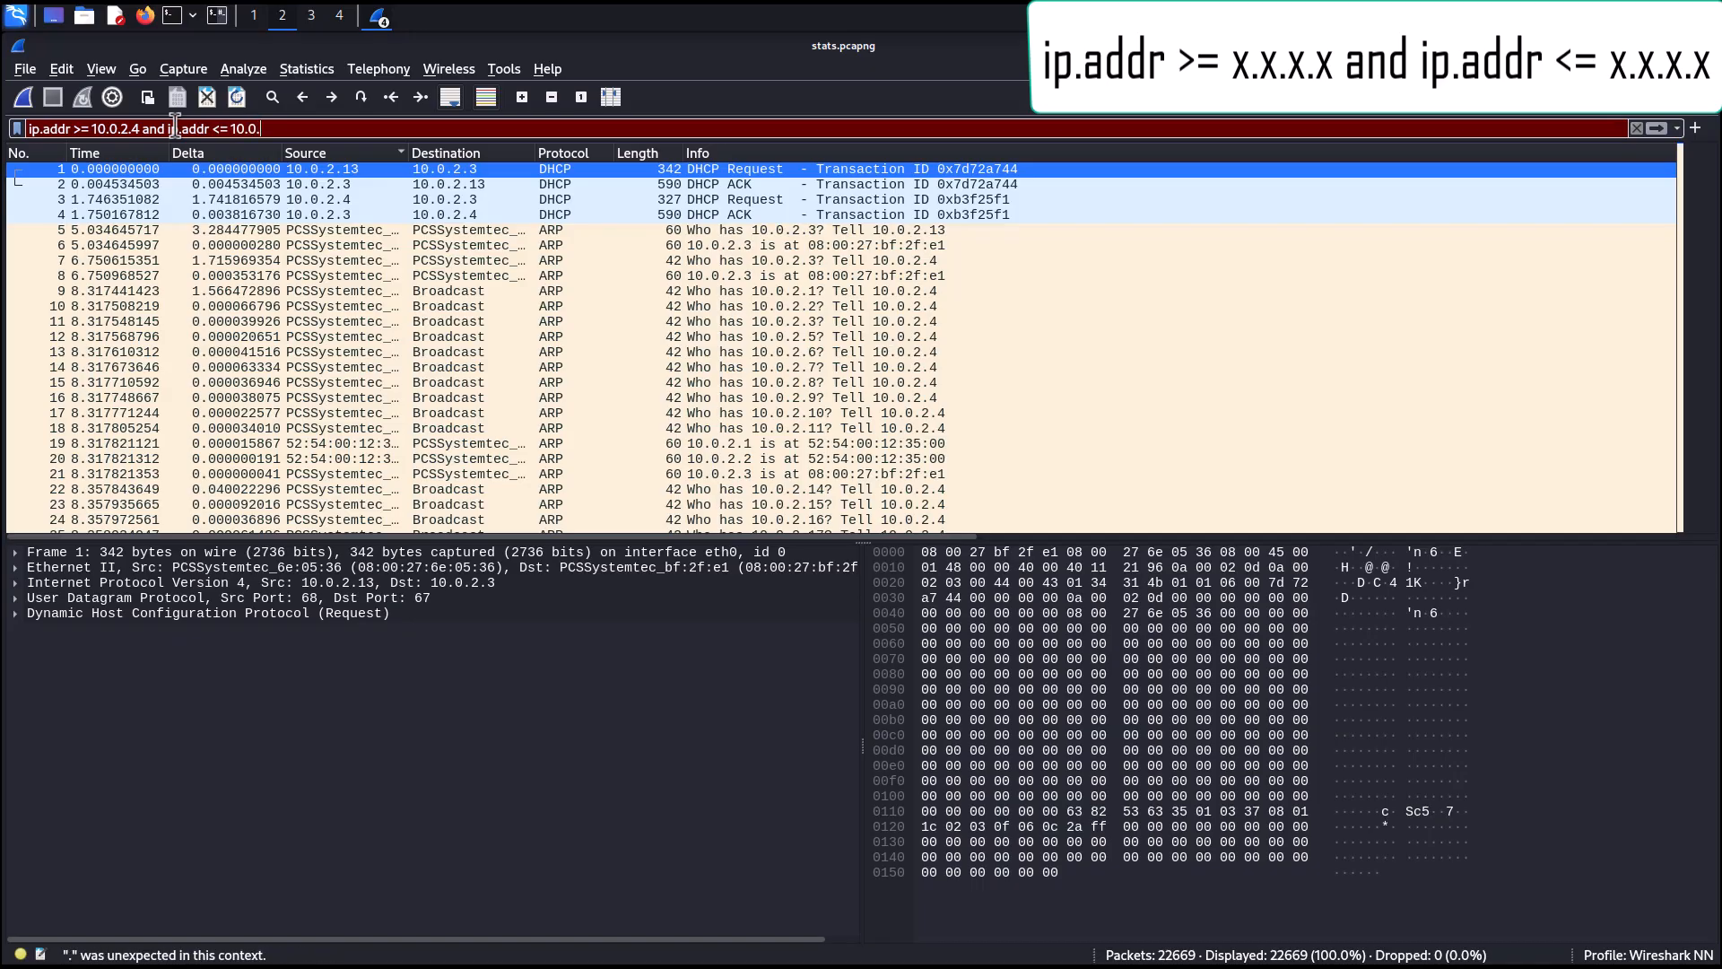
{"action": "type", "text": "2.15"}
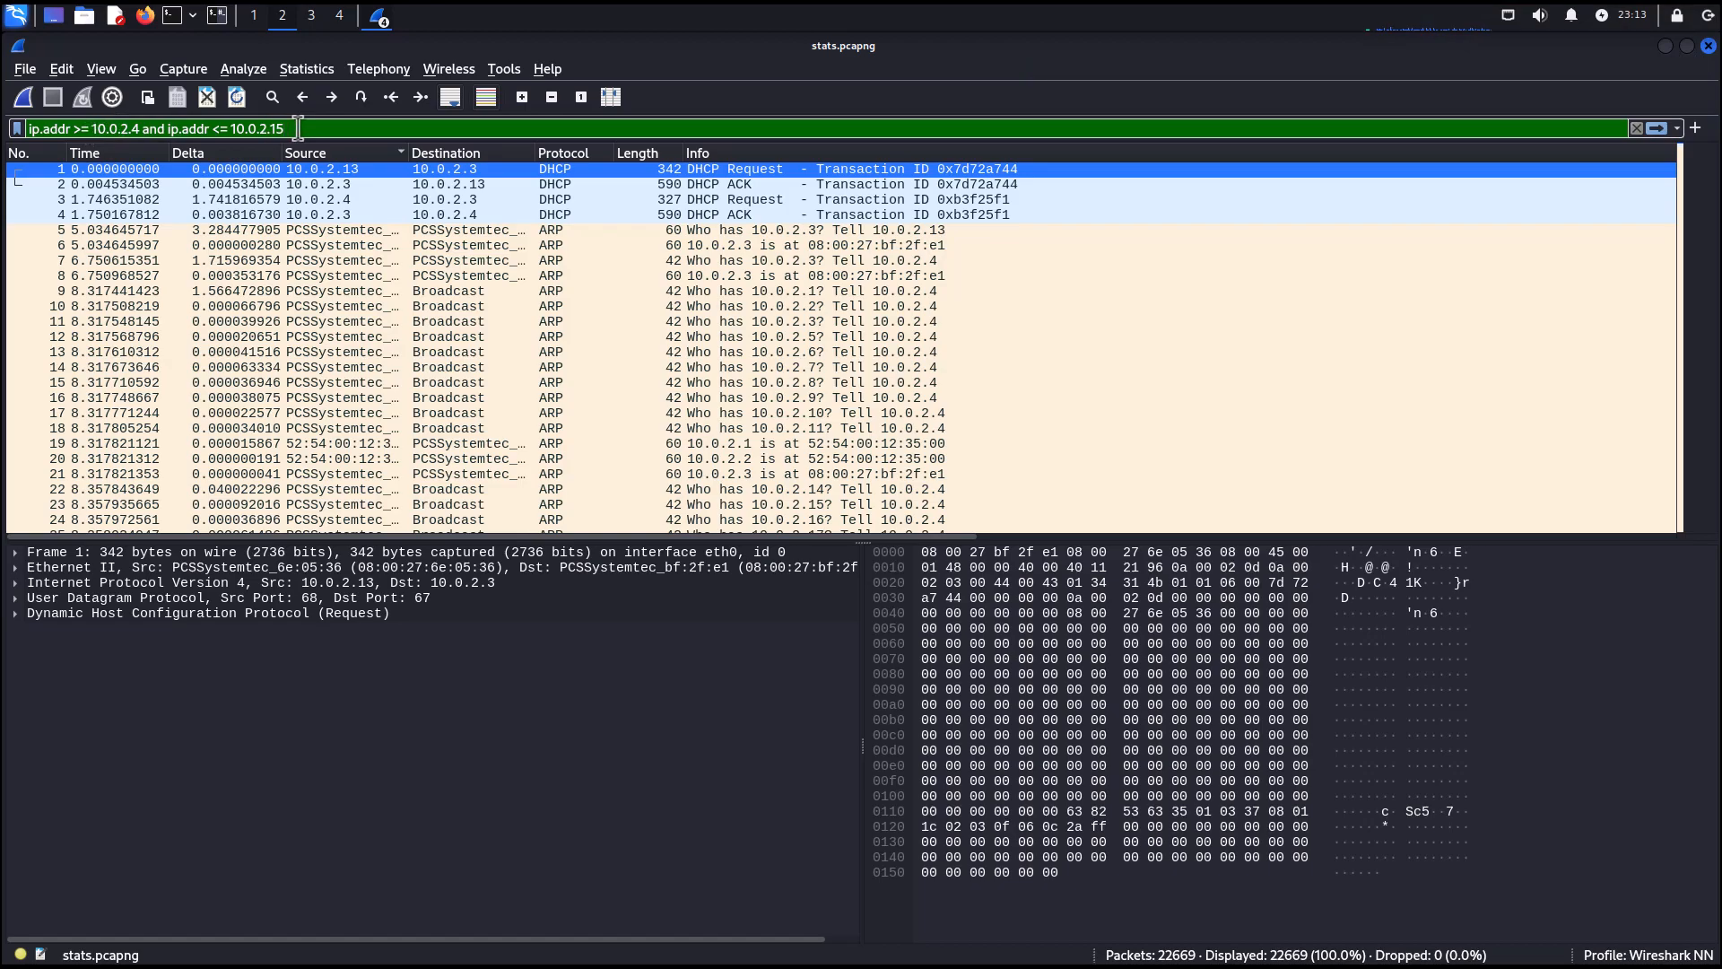
{"action": "left_click", "coordinate": [1656, 128]}
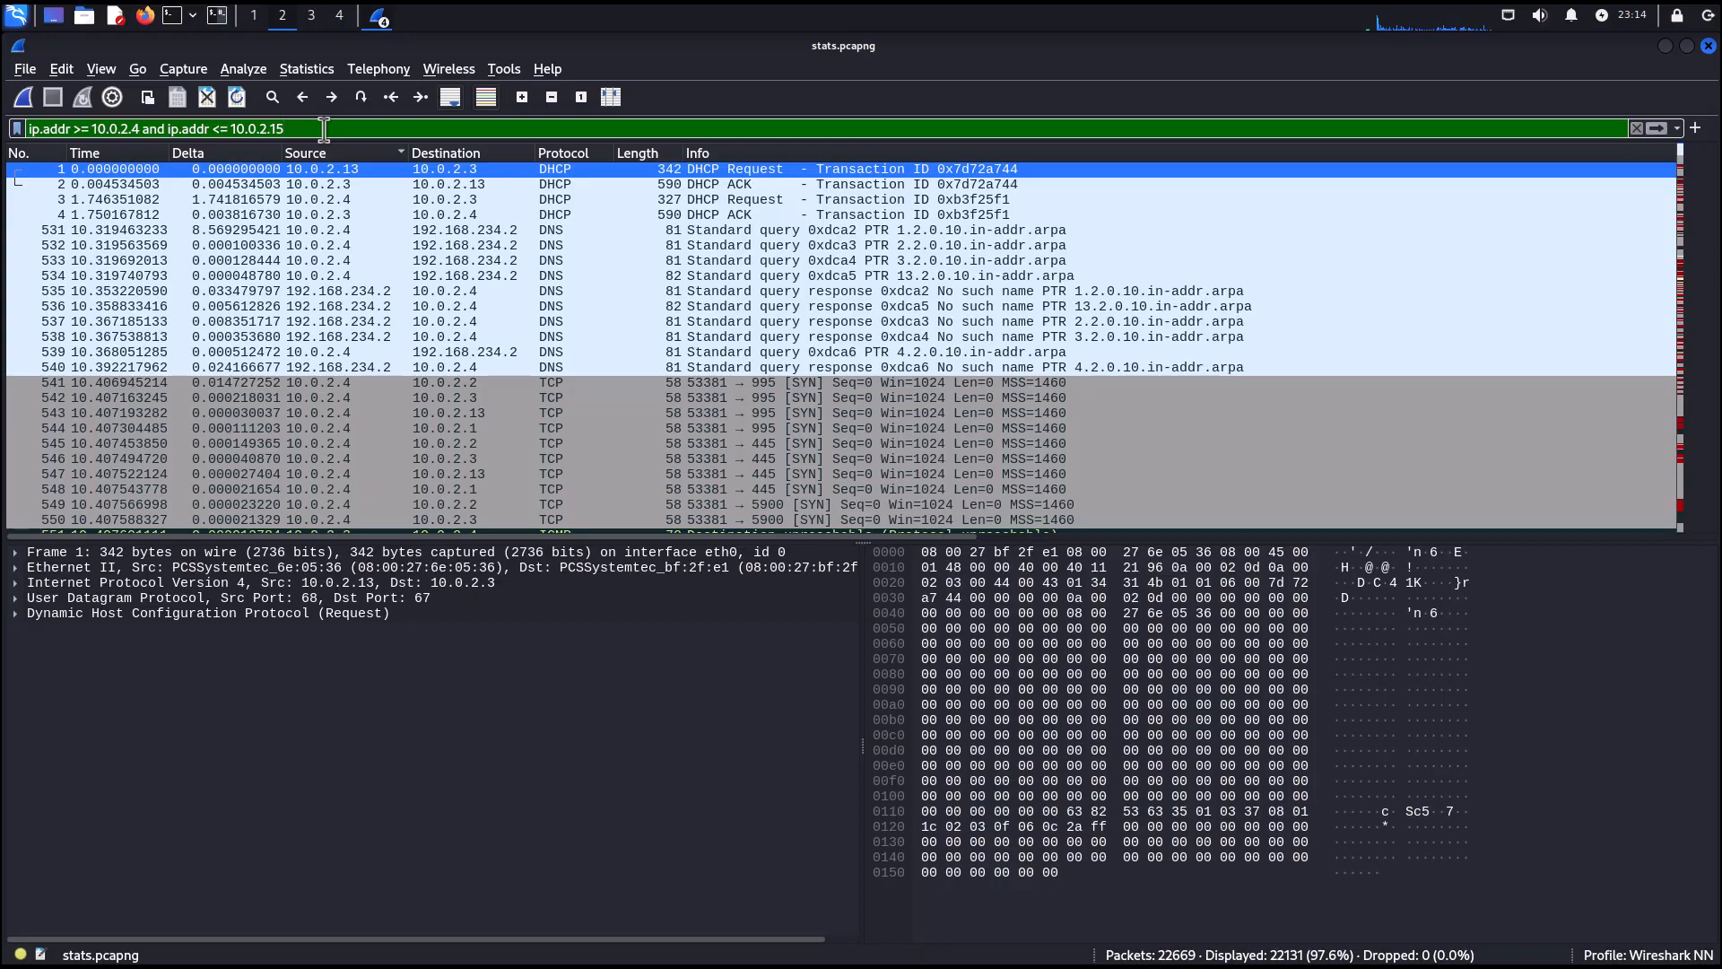
Clear the display filter and enter tcp.port.
{"action": "left_click_drag", "start_coordinate": [324, 129], "coordinate": [19, 130]}
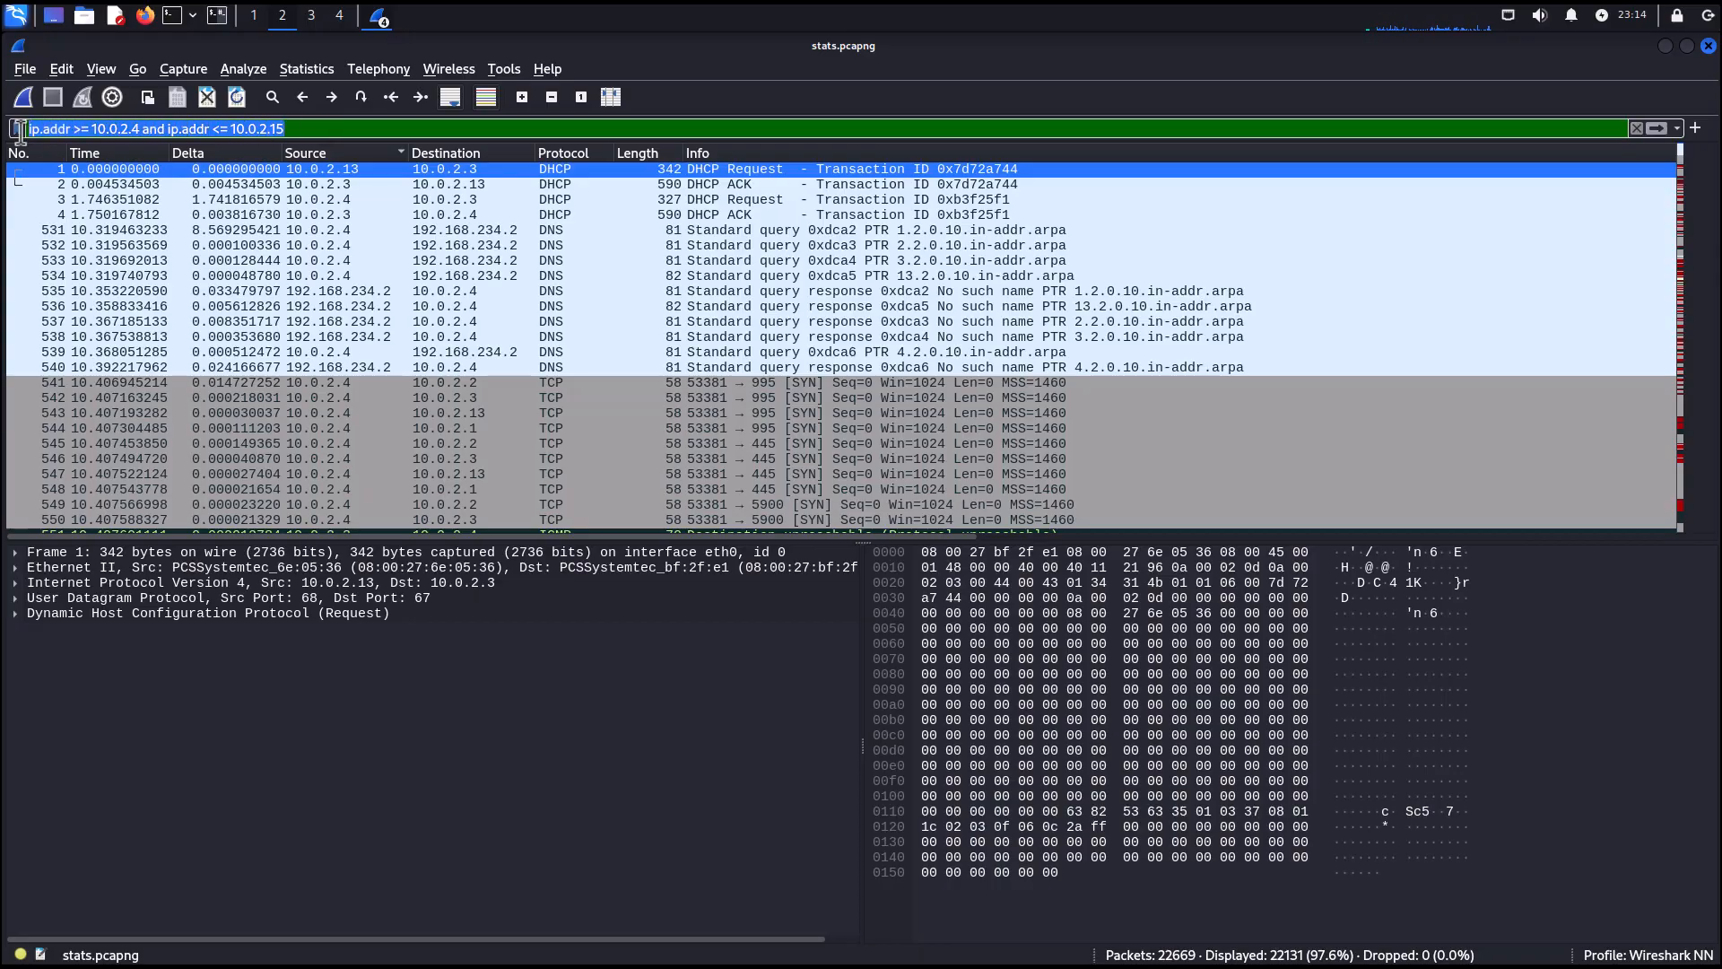
{"action": "key", "text": "BackSpace"}
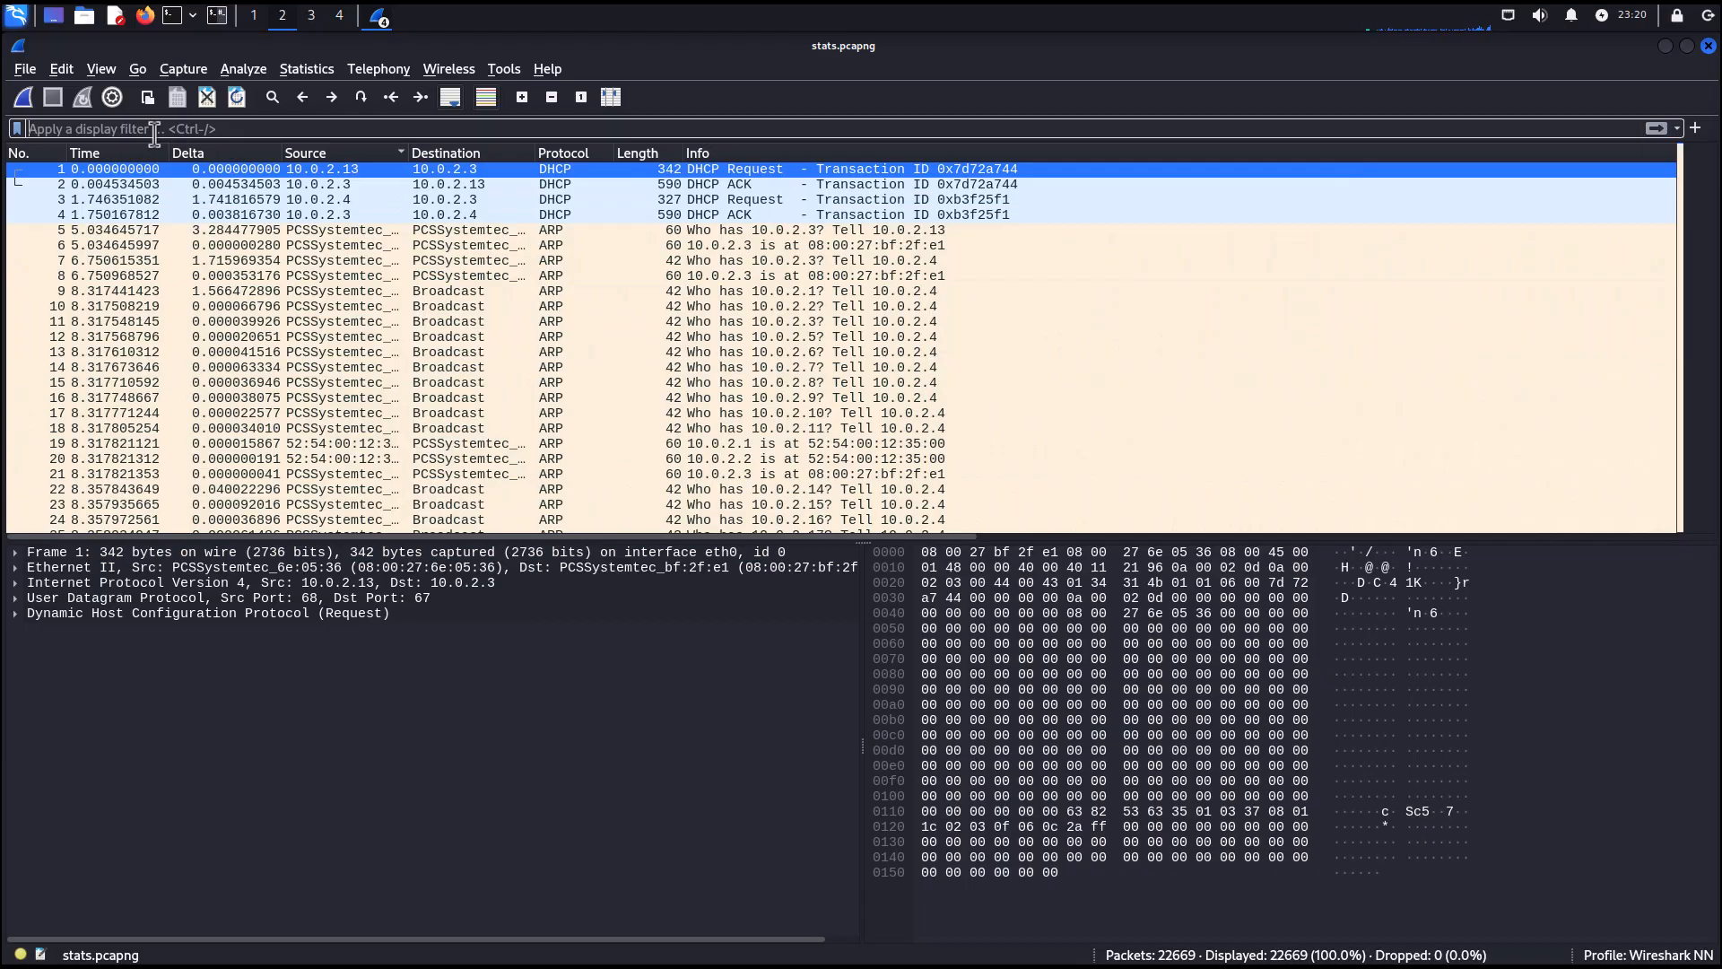
{"action": "type", "text": "tcp"}
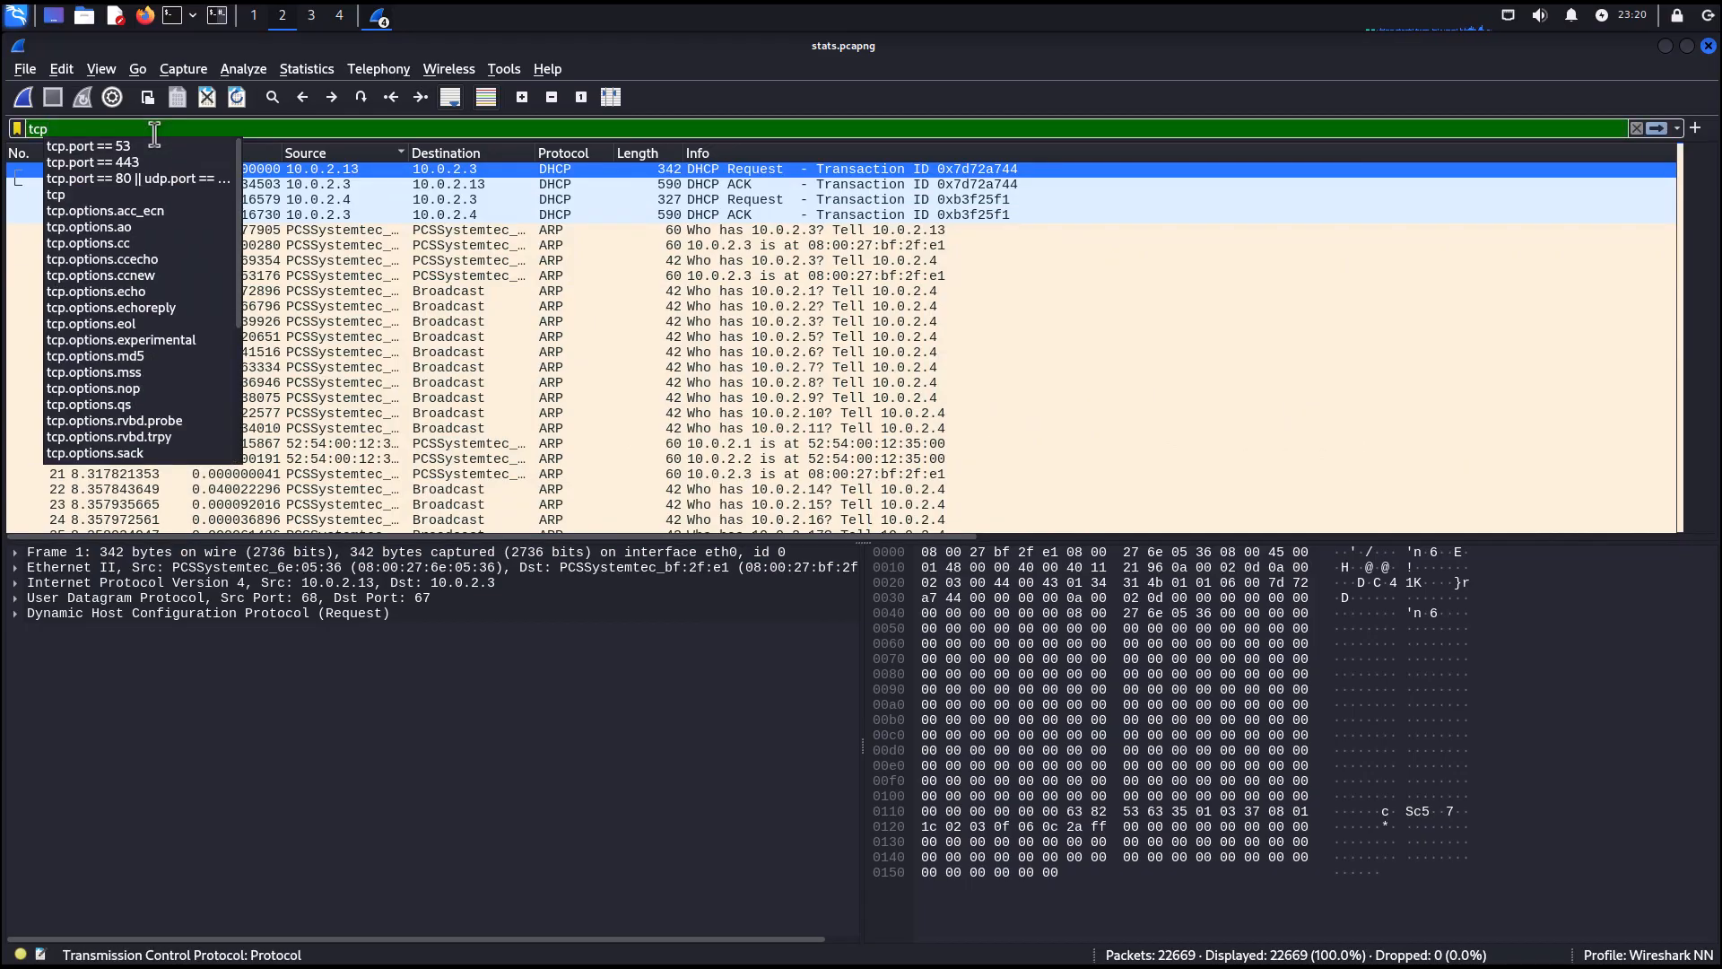
{"action": "type", "text": ".port"}
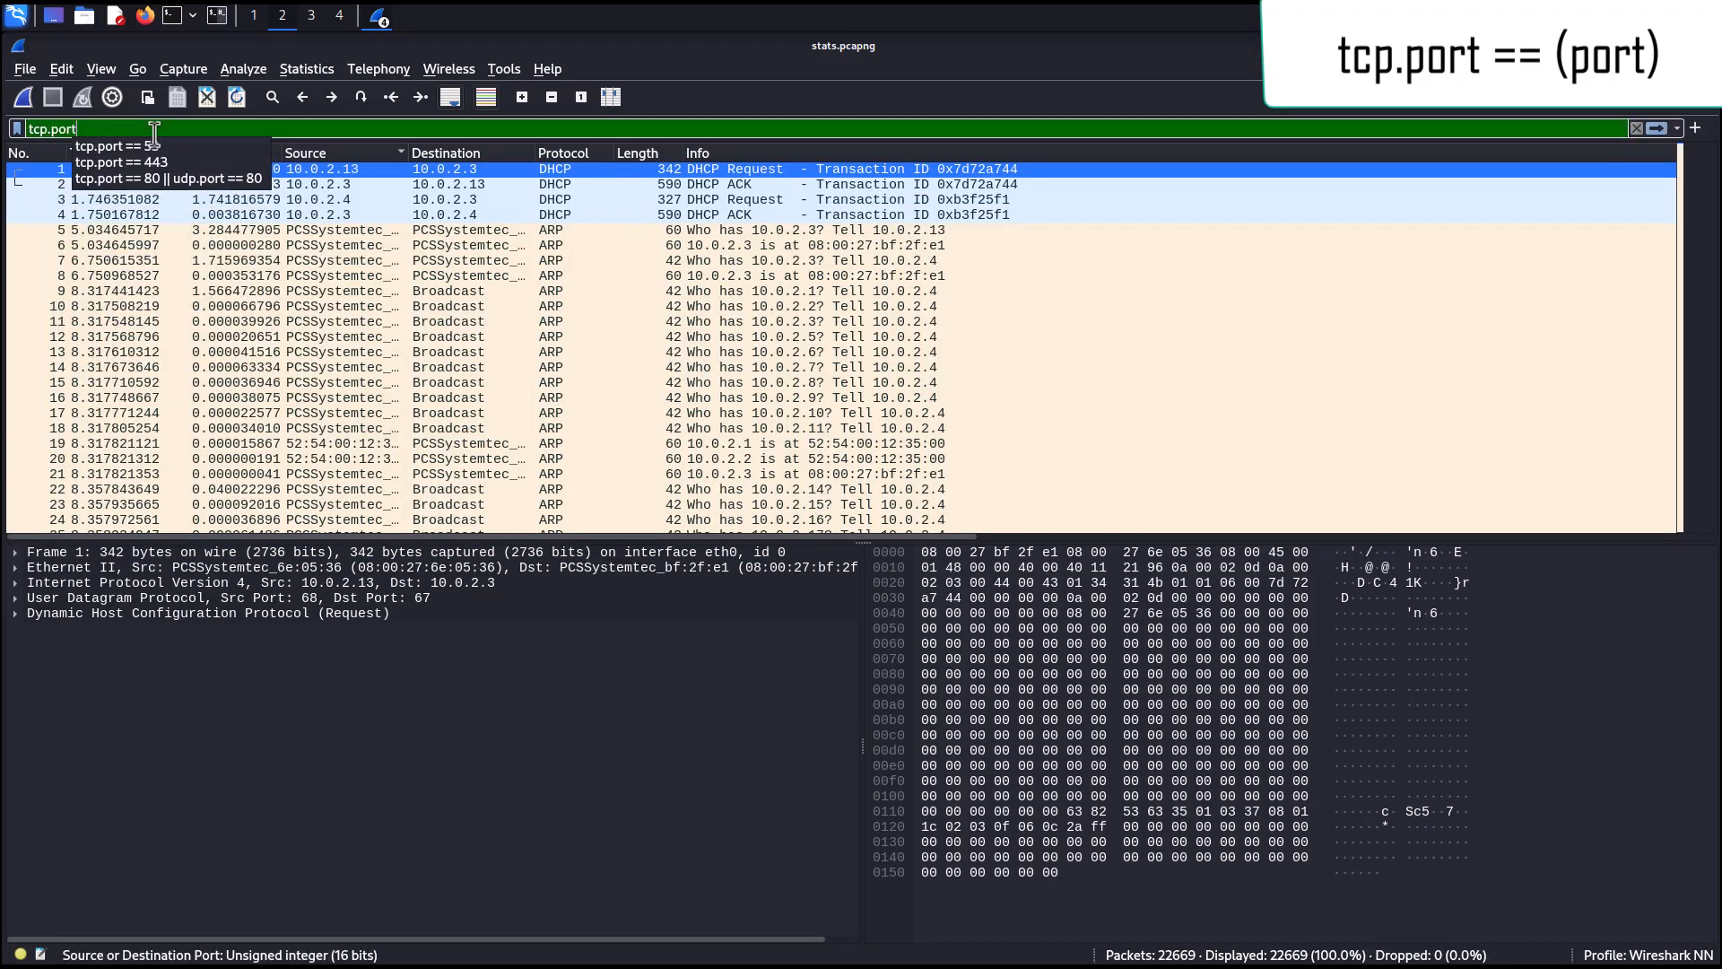
Change the filter's protocol to udp and back to tcp.
{"action": "key", "text": "Left"}
{"action": "key", "text": "Left"}
{"action": "key", "text": "Left"}
{"action": "key", "text": "Left"}
{"action": "key", "text": "Left"}
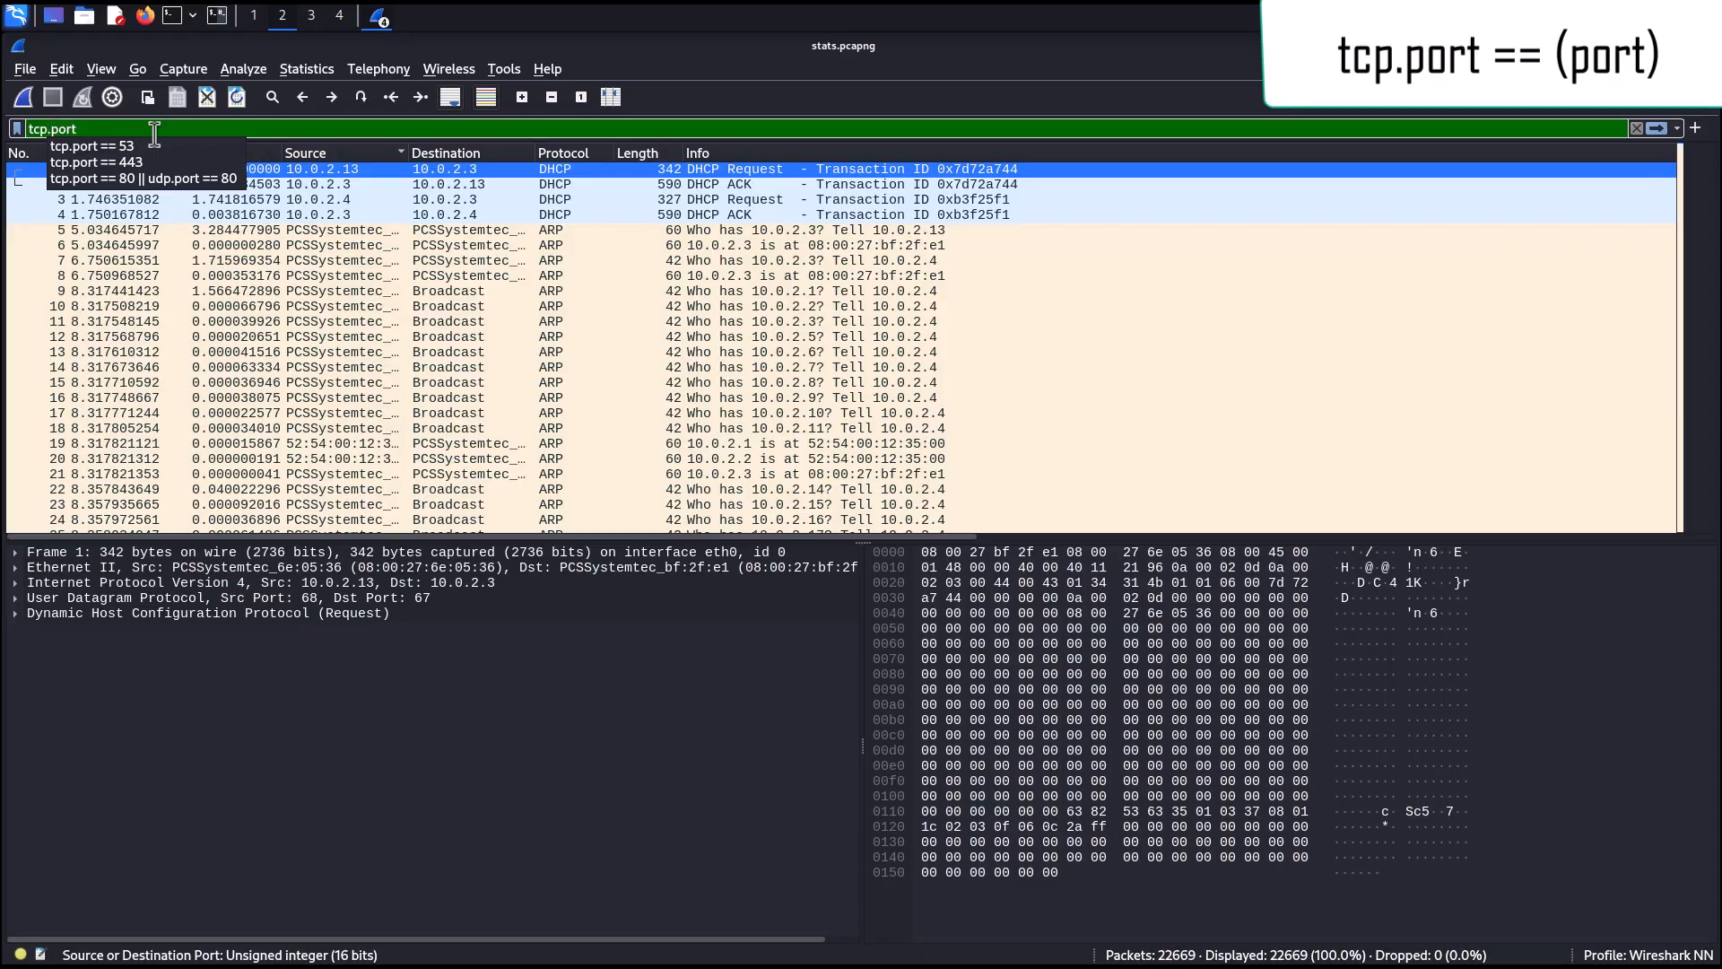
{"action": "key", "text": "BackSpace"}
{"action": "key", "text": "BackSpace"}
{"action": "key", "text": "BackSpace"}
{"action": "type", "text": "udp"}
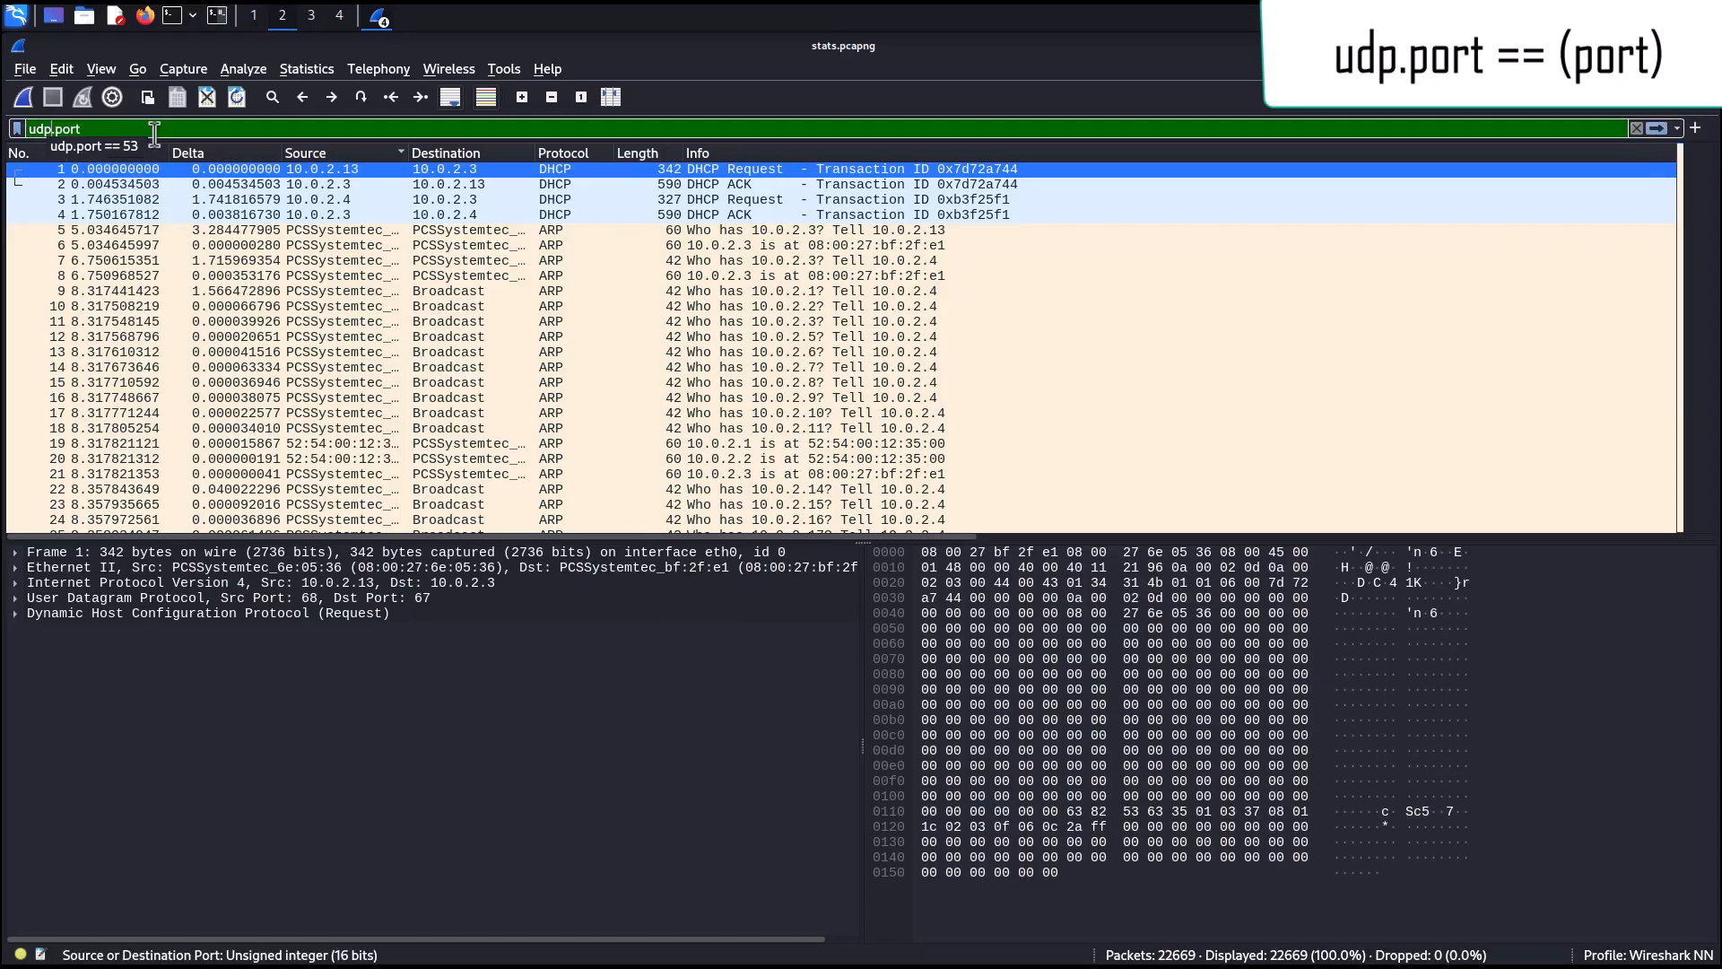
{"action": "key", "text": "BackSpace"}
{"action": "key", "text": "BackSpace"}
{"action": "key", "text": "BackSpace"}
{"action": "type", "text": "tcp"}
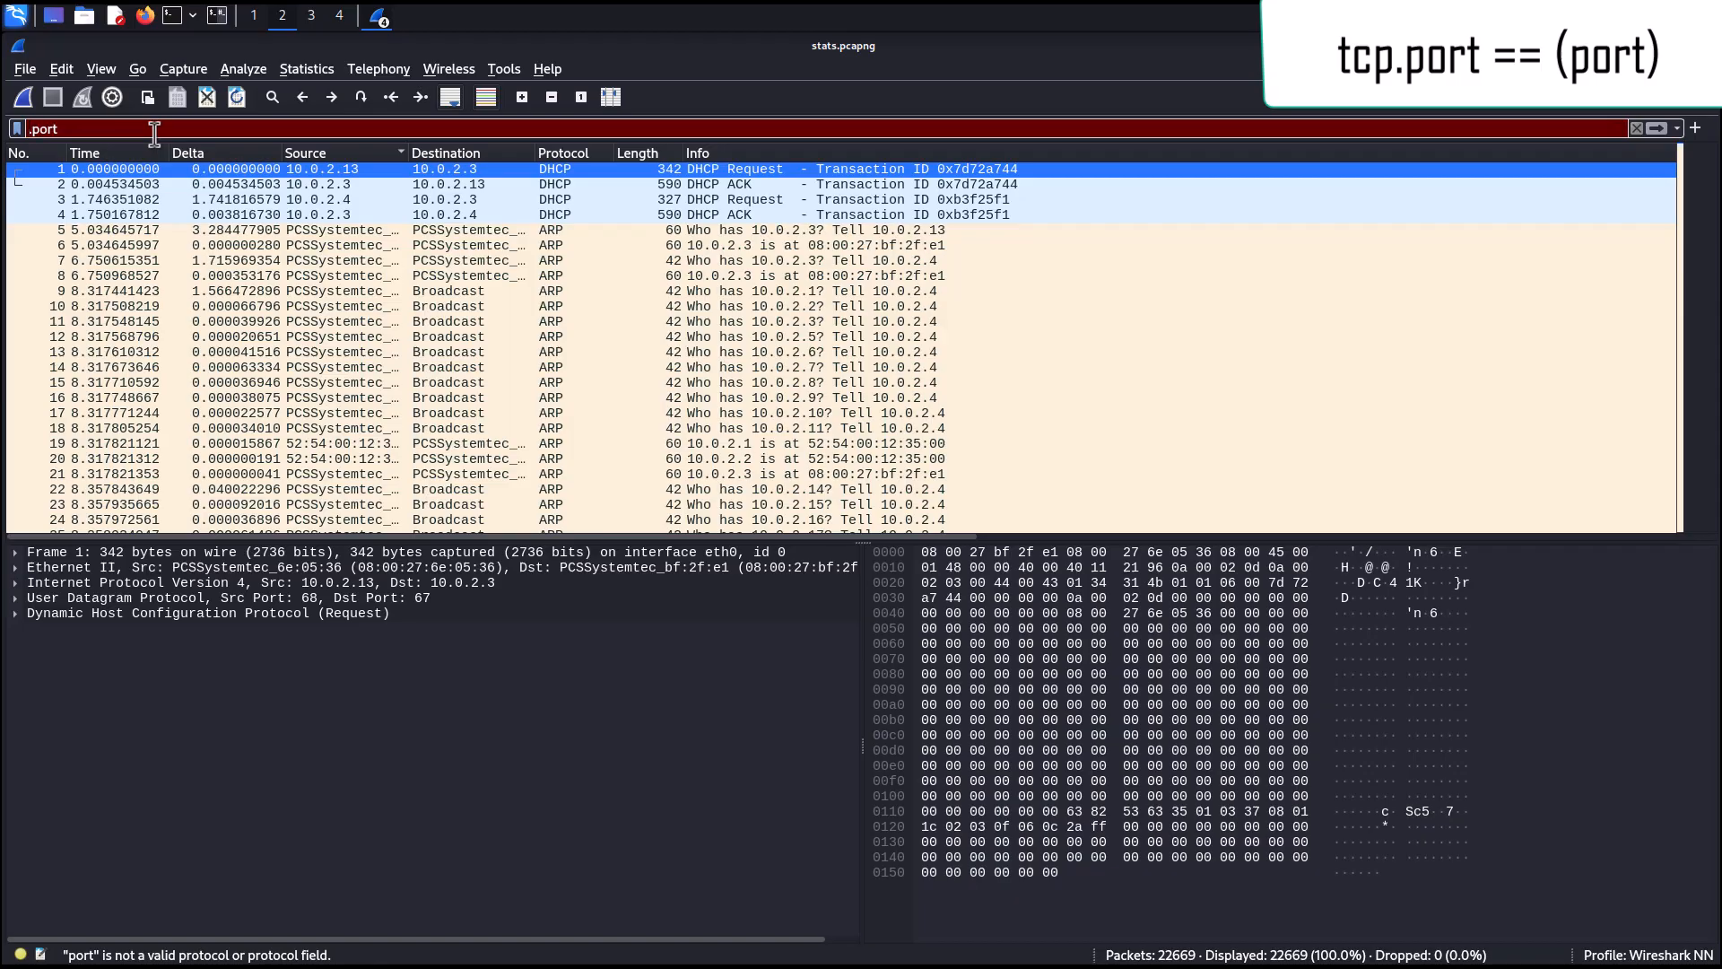
Complete the filter as tcp.port == 80 and apply it.
{"action": "key", "text": "End"}
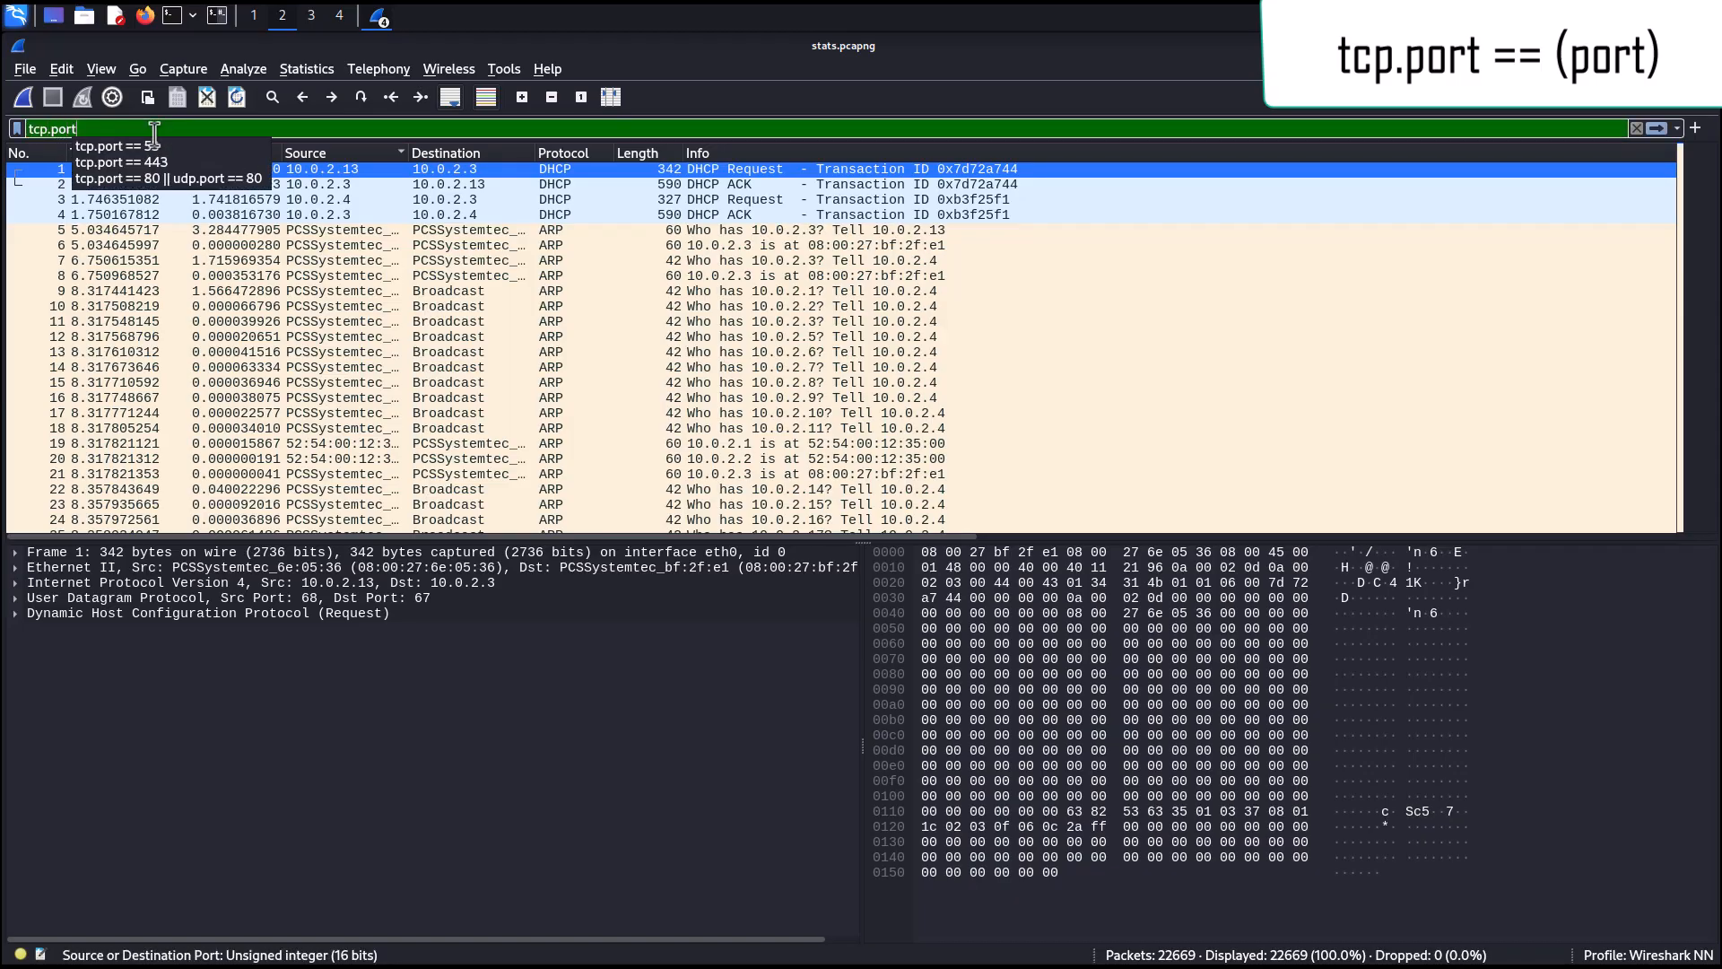
{"action": "key", "text": "Escape"}
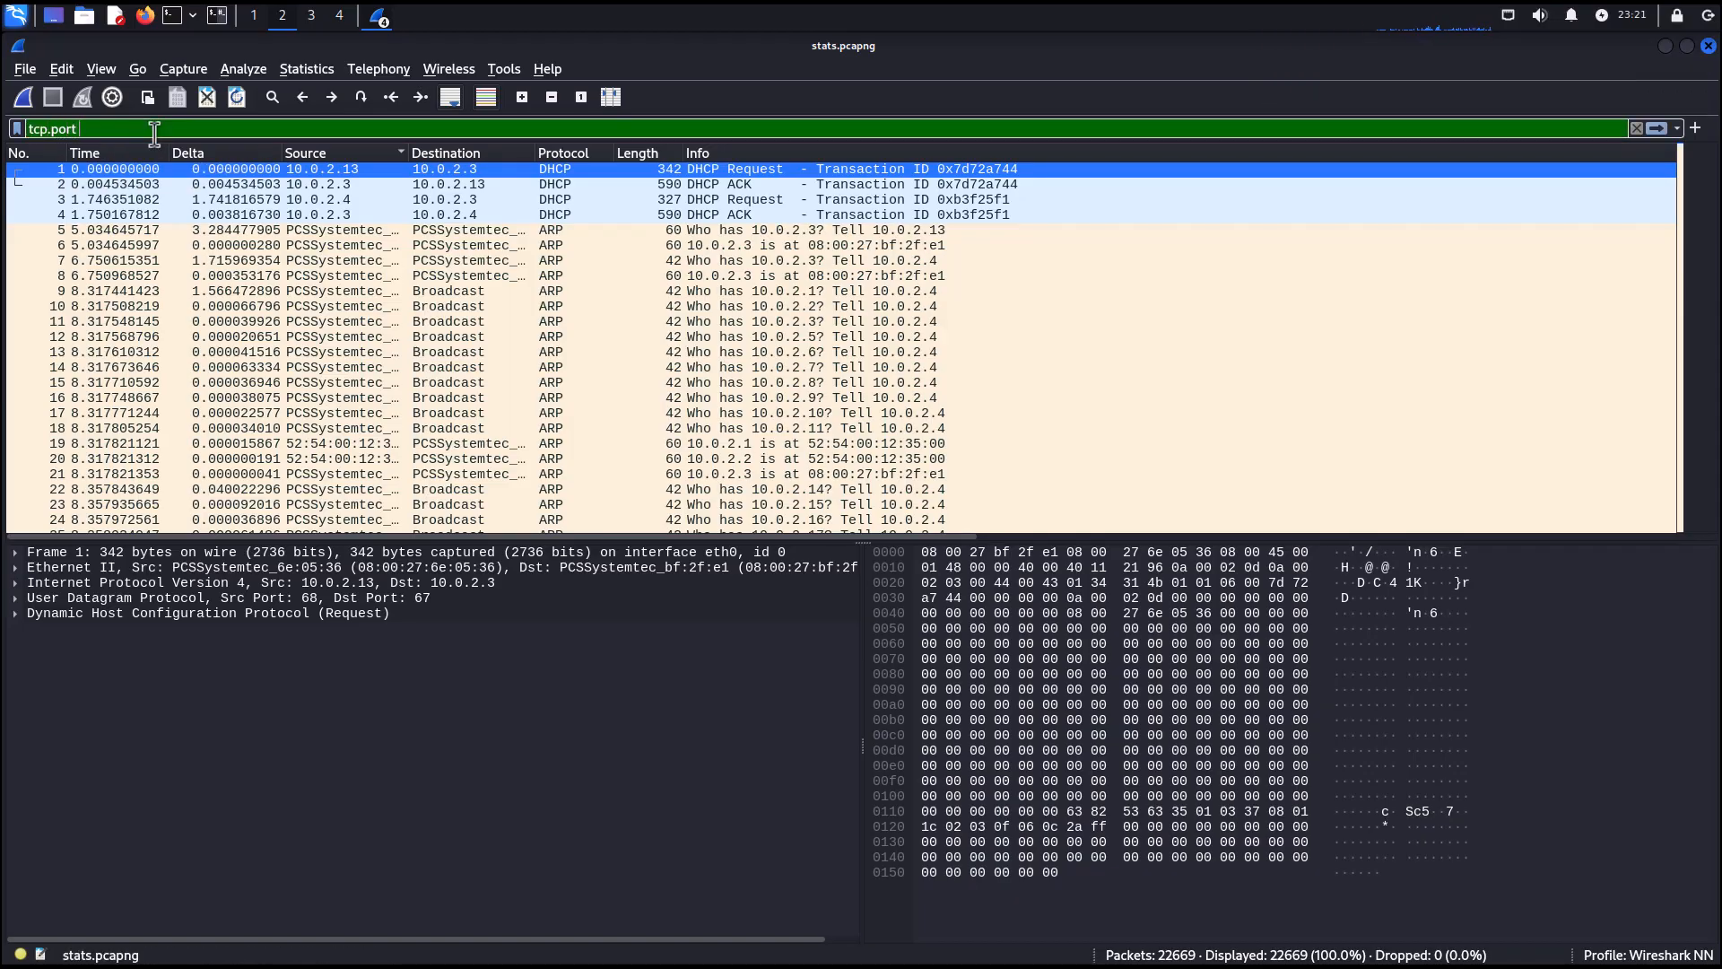
{"action": "type", "text": "=="}
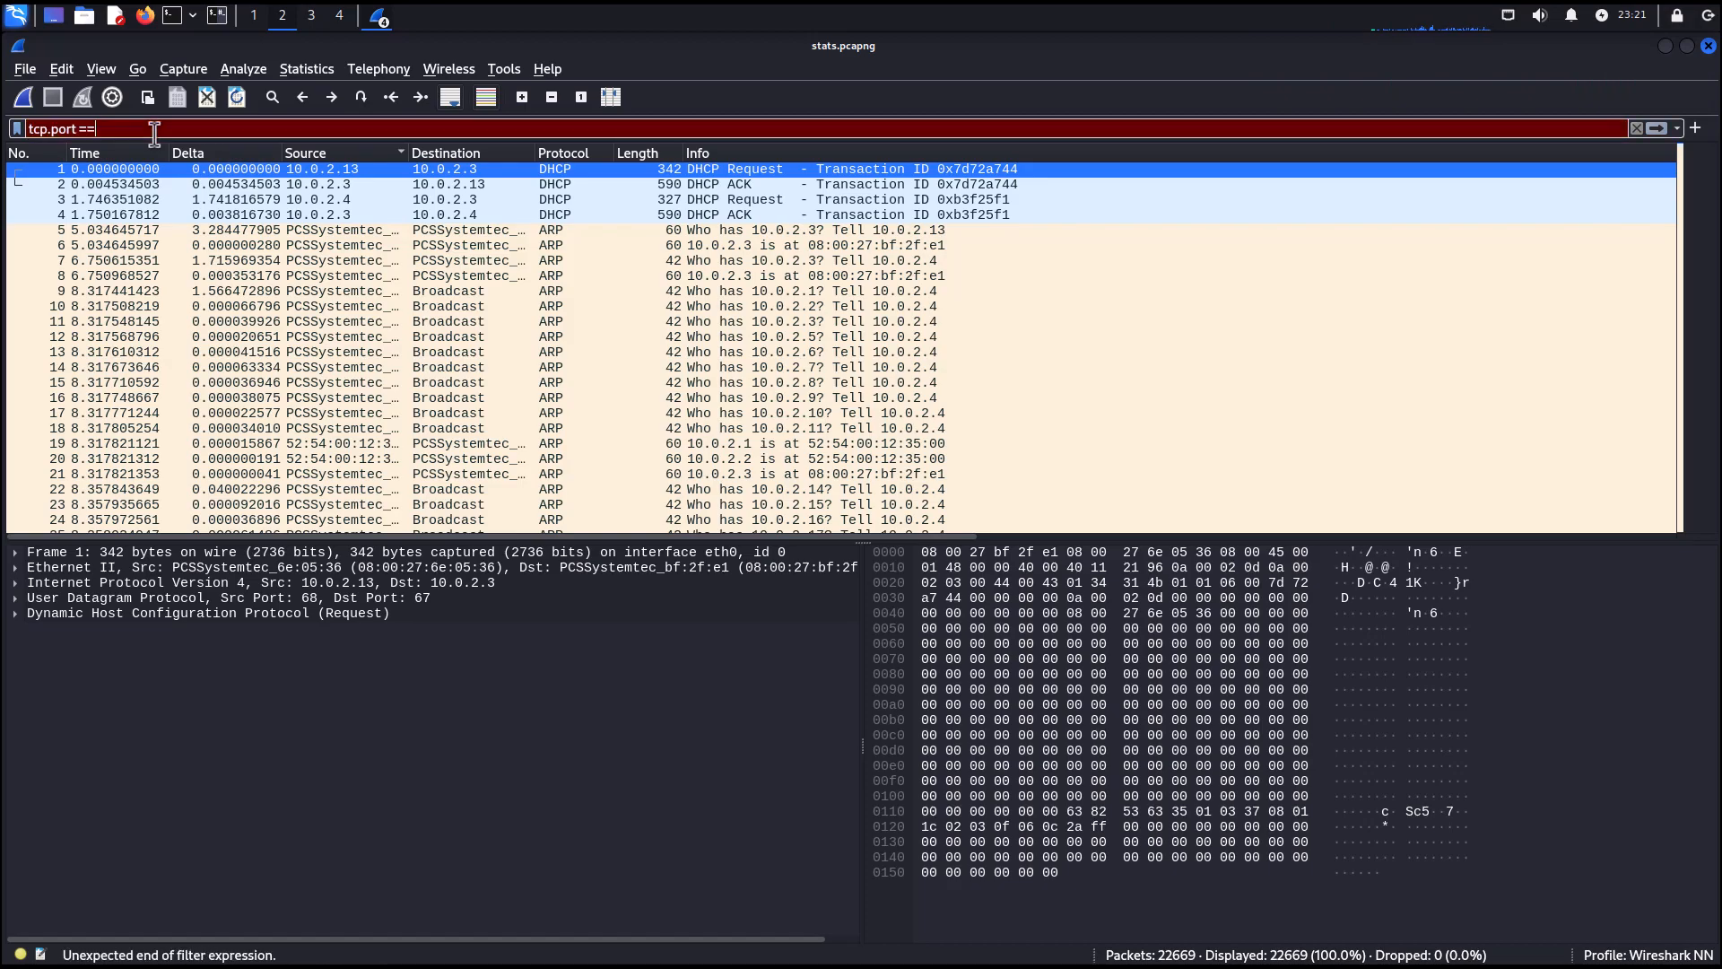
{"action": "type", "text": " 80"}
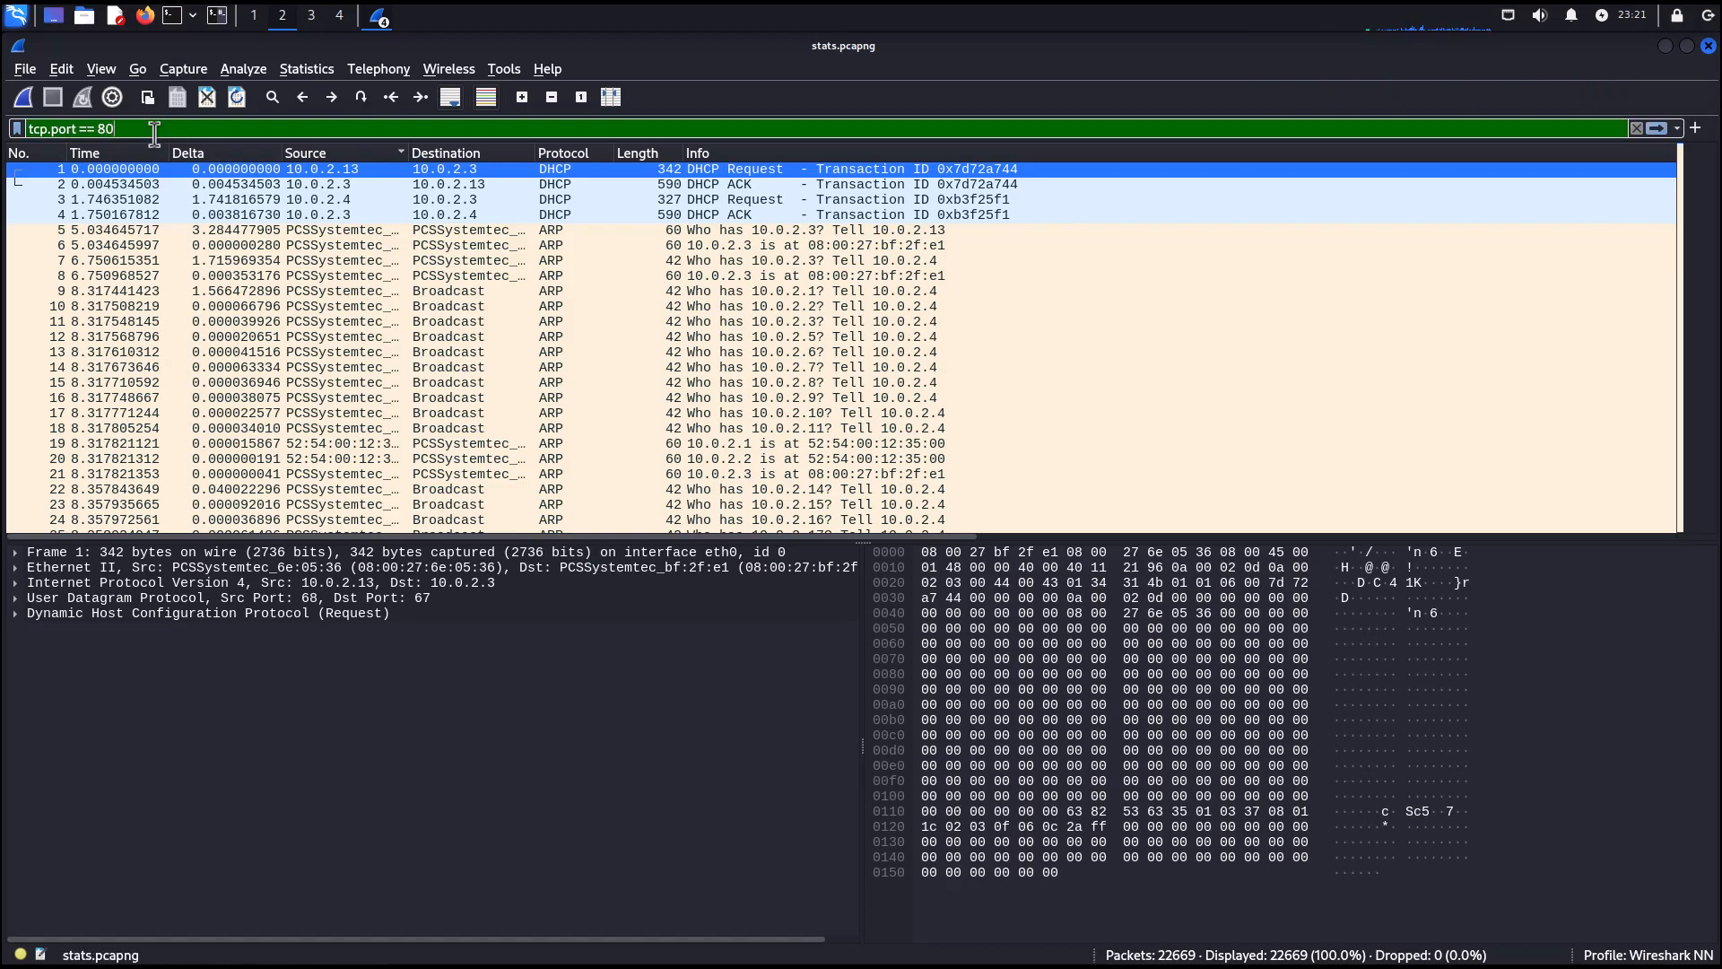
{"action": "key", "text": "Return"}
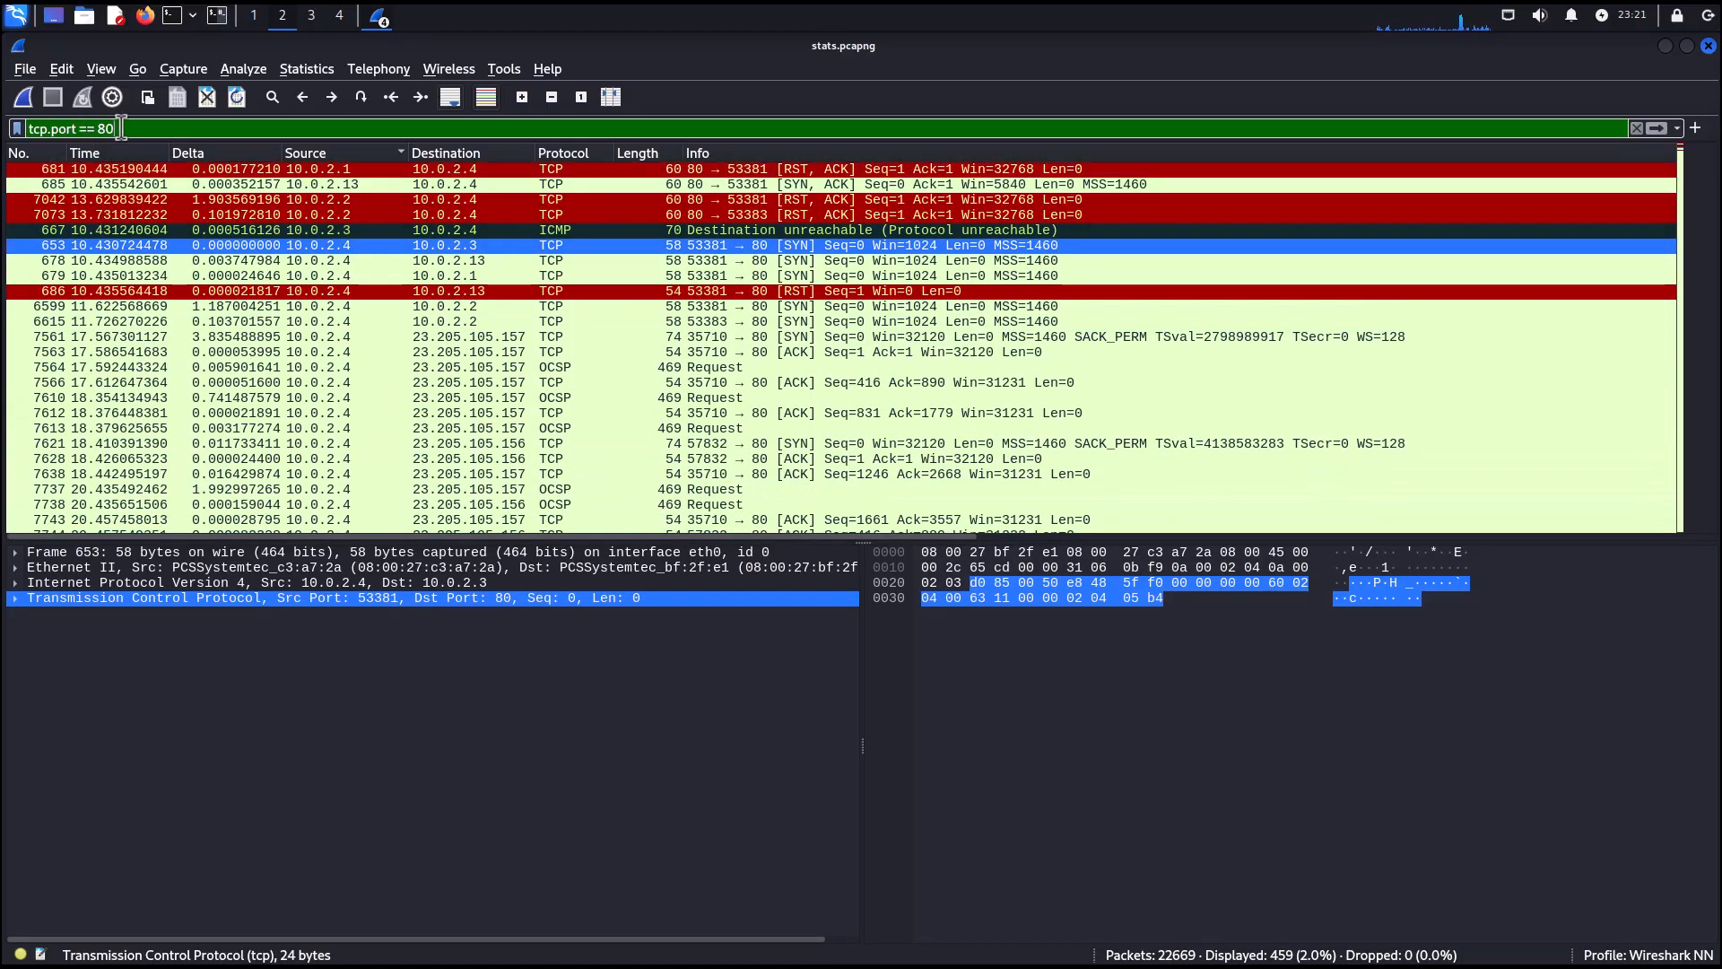
Change the filter's port to 53 and apply tcp.port == 53.
{"action": "key", "text": "BackSpace"}
{"action": "key", "text": "BackSpace"}
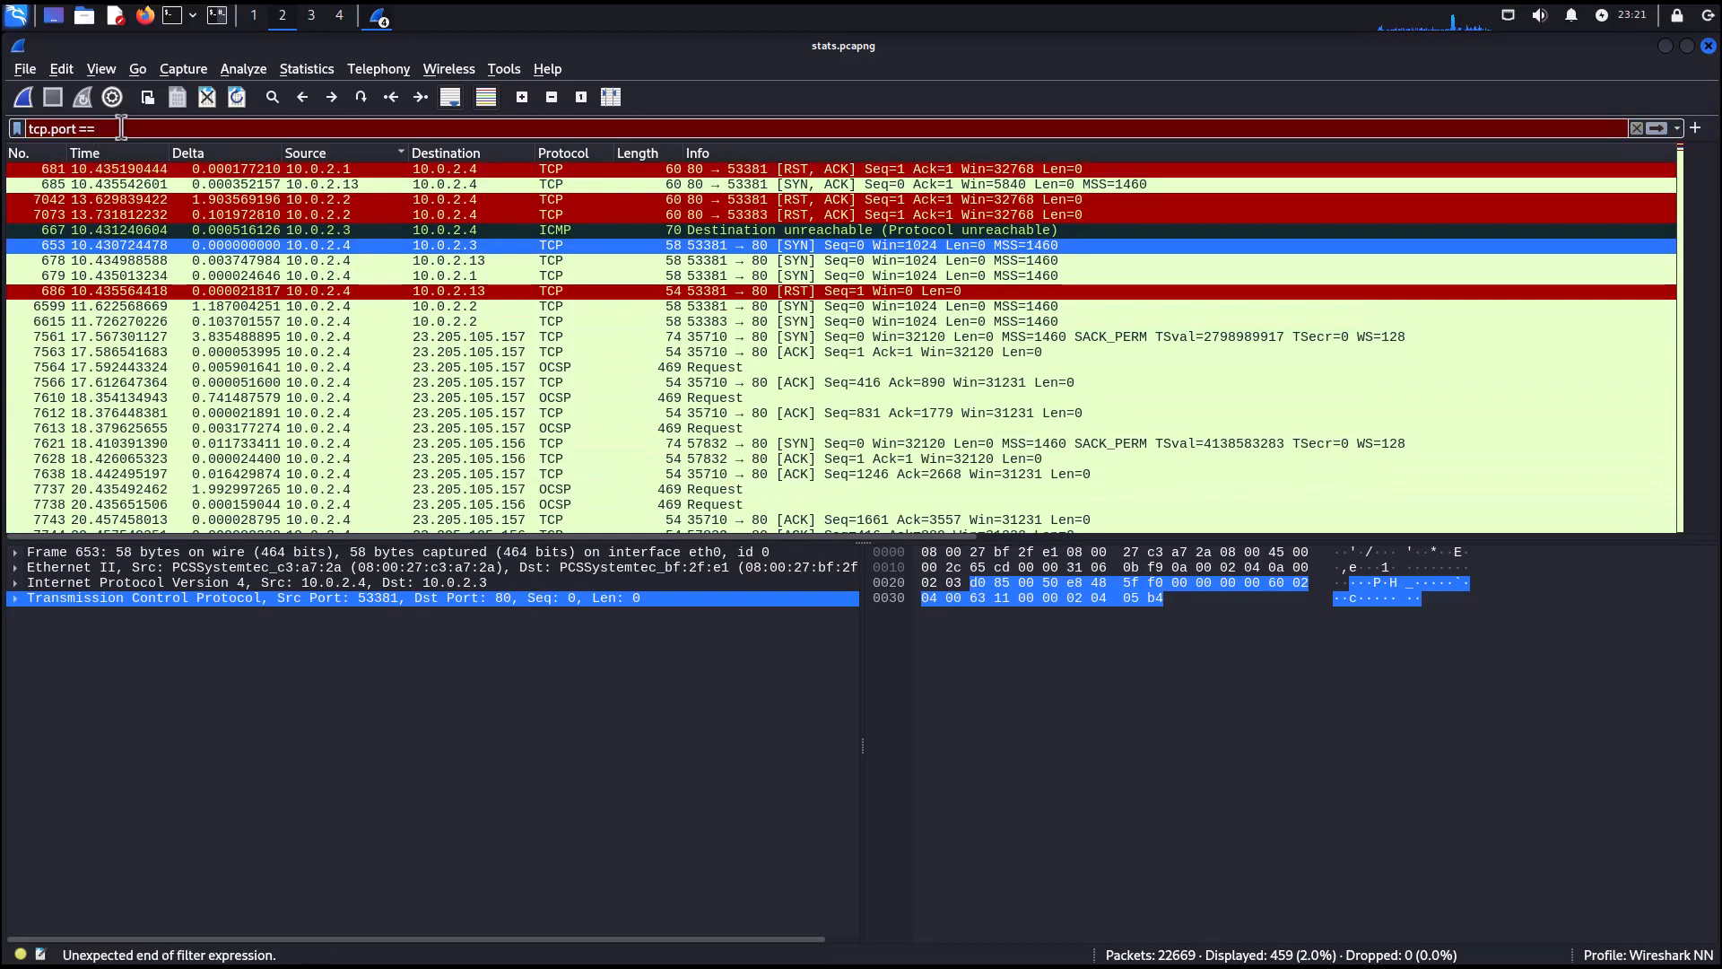
{"action": "type", "text": "53"}
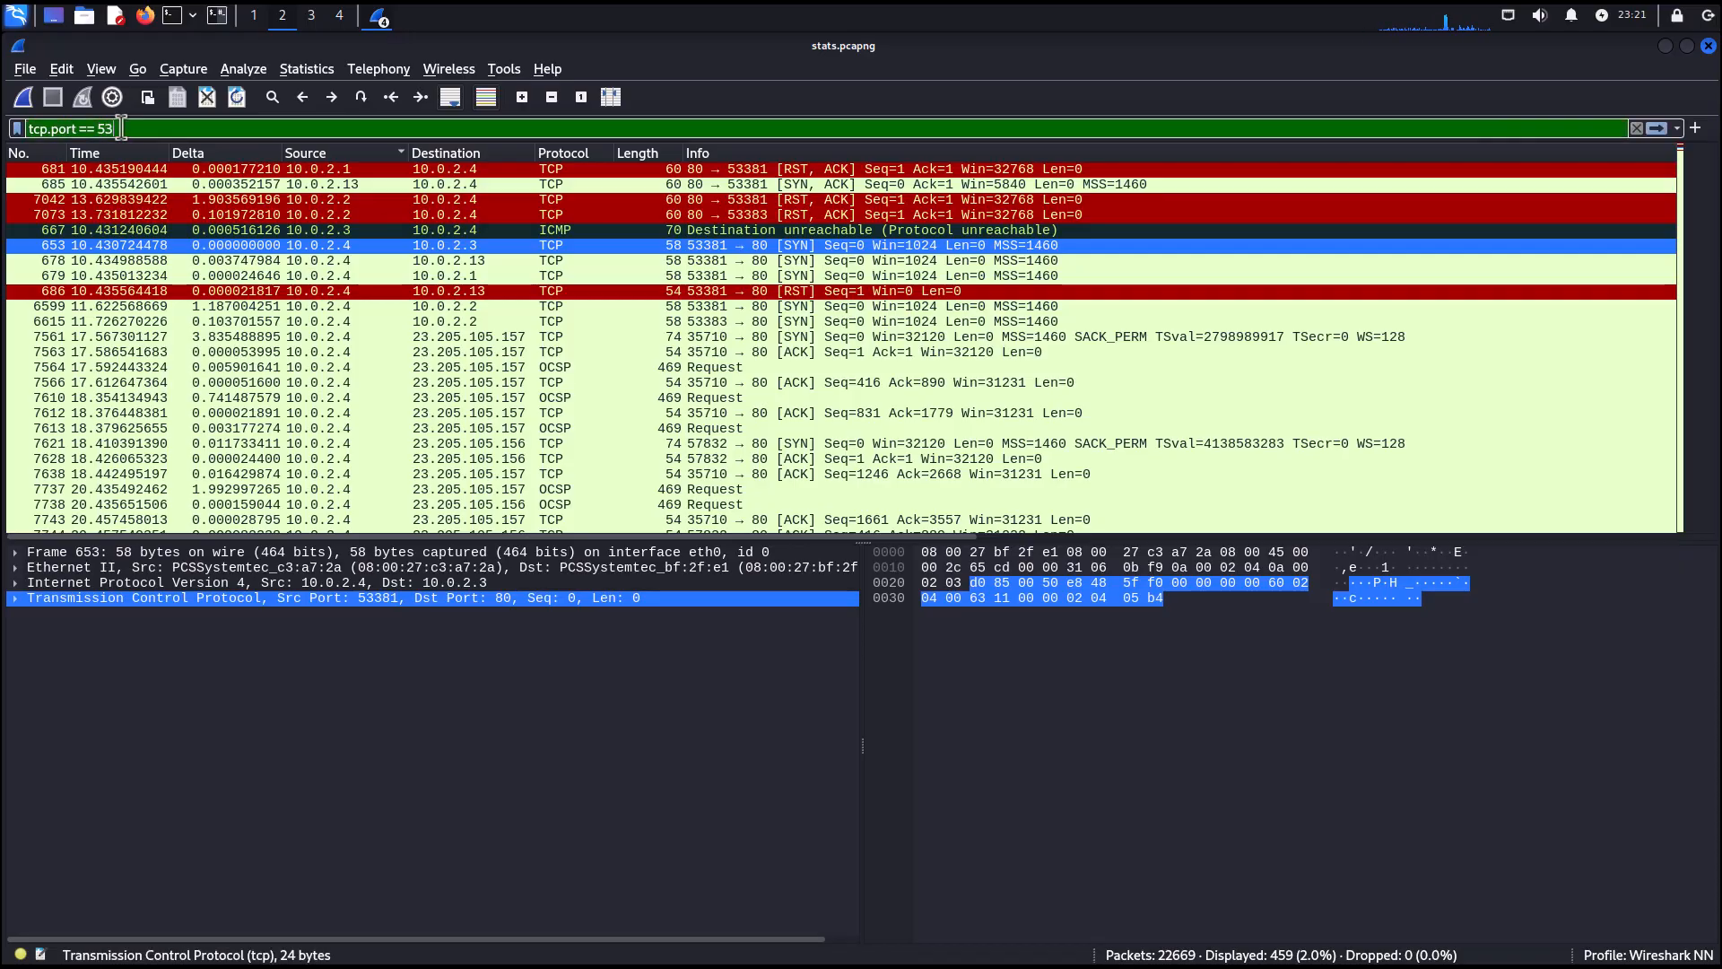
{"action": "key", "text": "Return"}
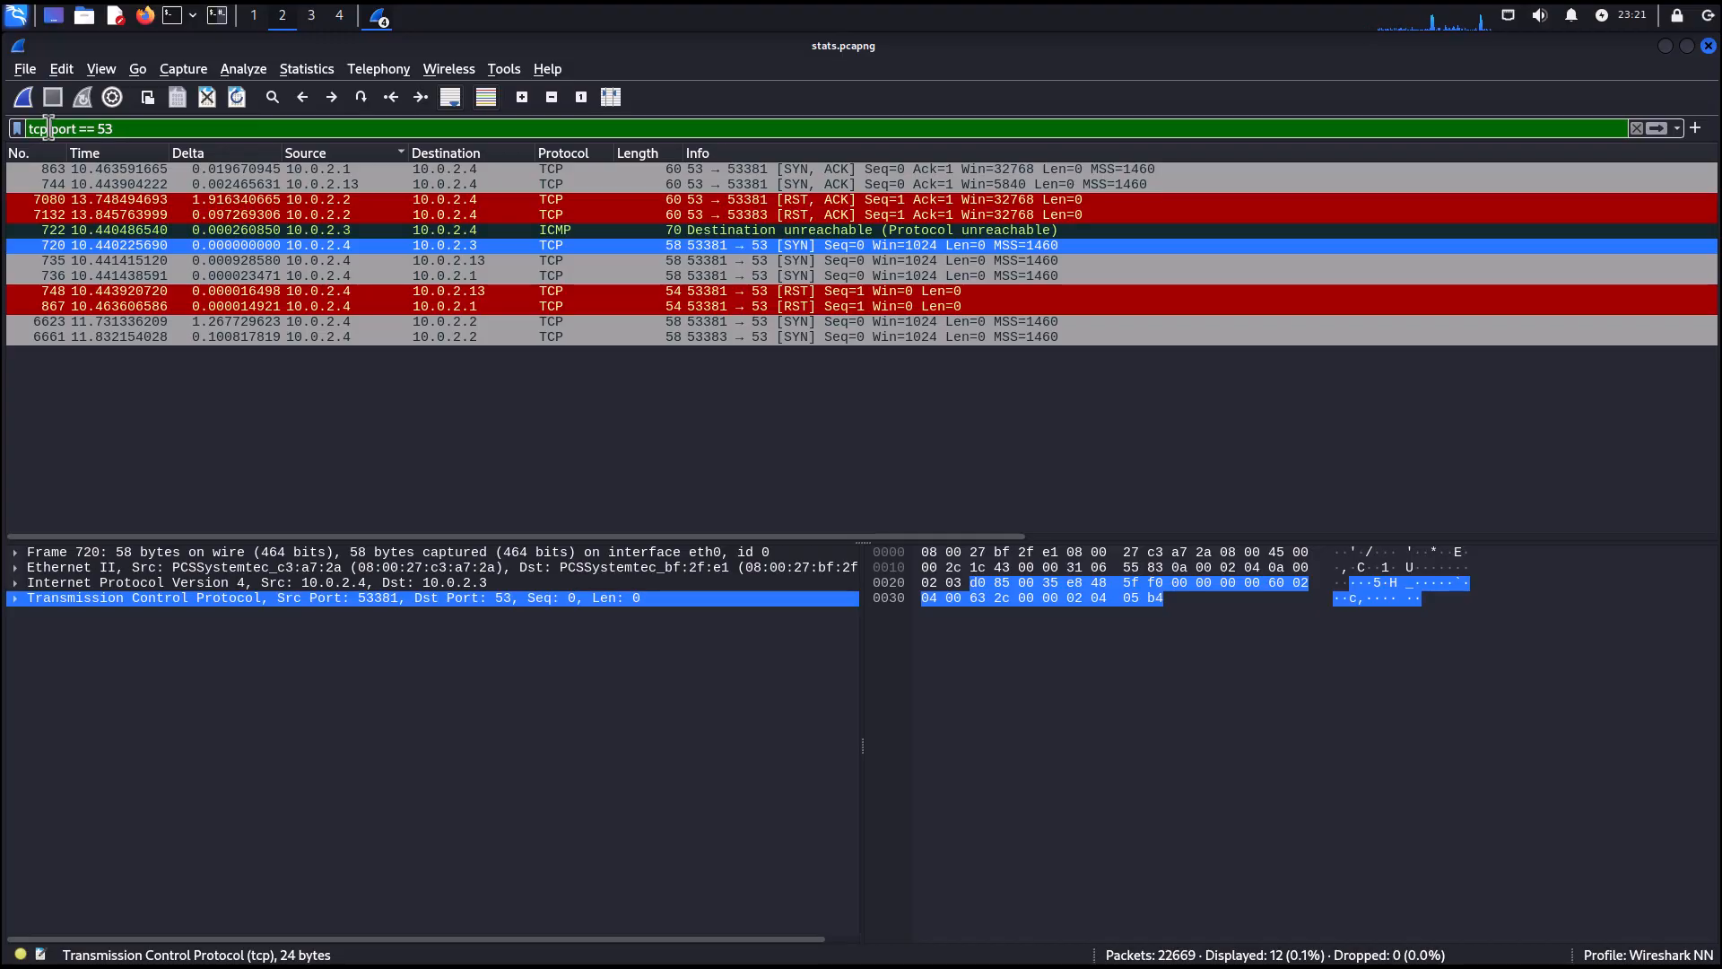
Switch the filter's protocol to udp and apply udp.port == 53.
{"action": "left_click_drag", "start_coordinate": [49, 126], "coordinate": [24, 124]}
{"action": "type", "text": "udpo"}
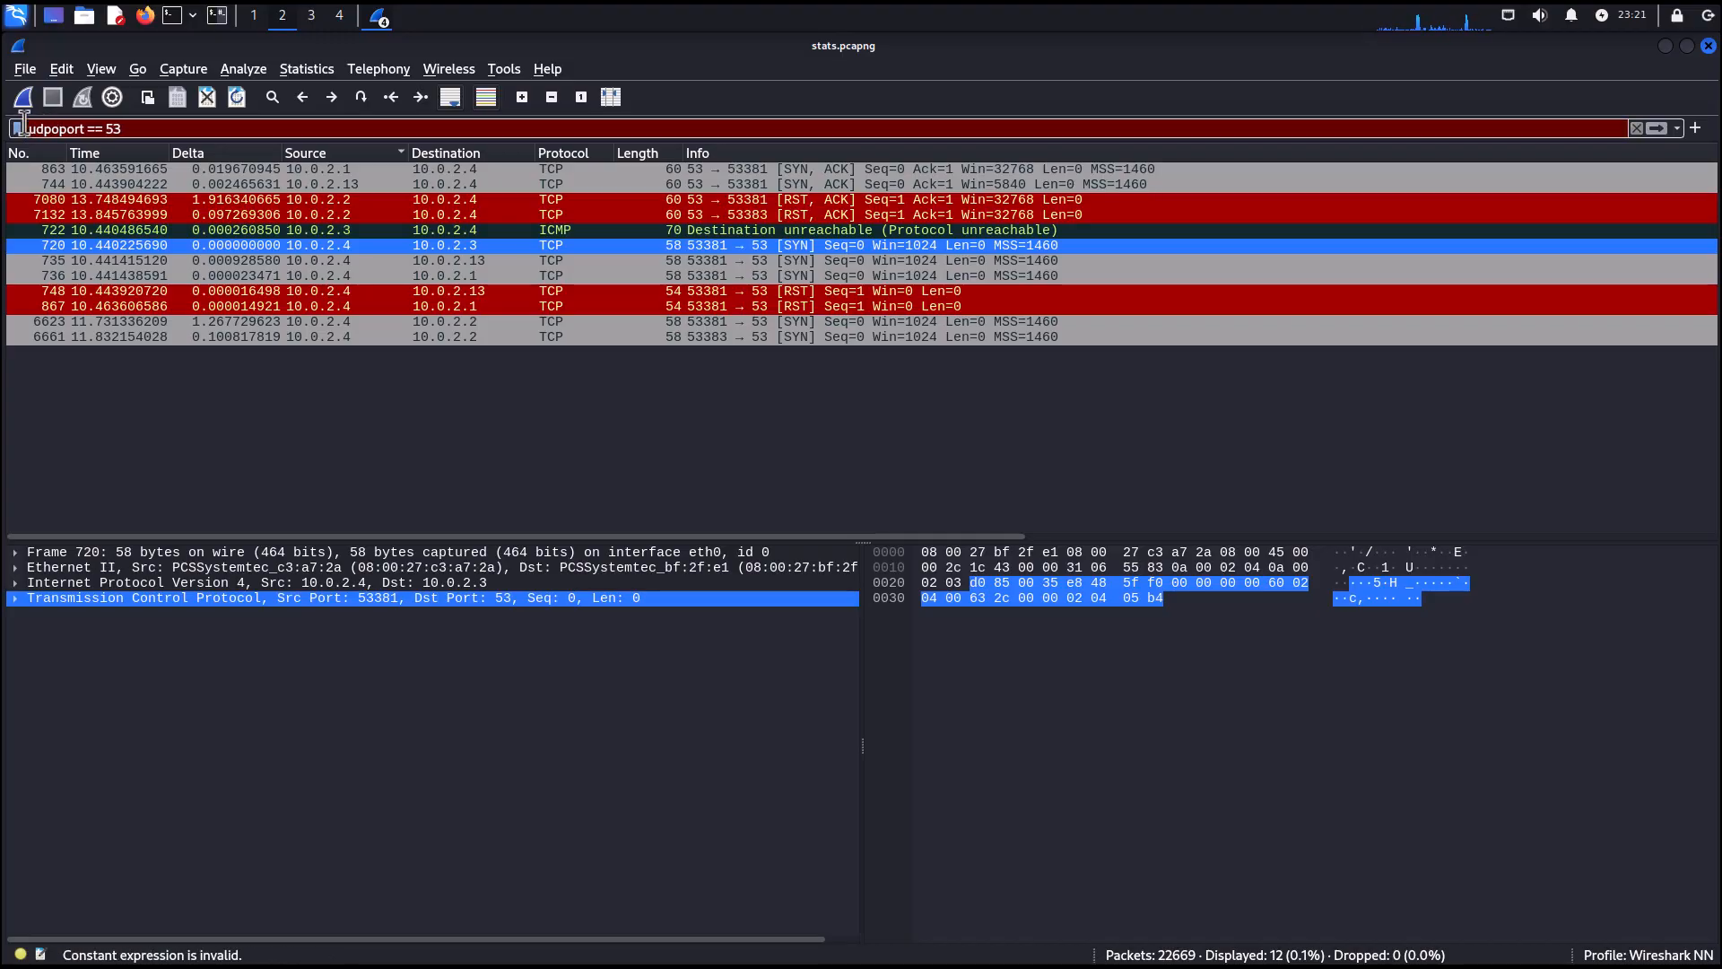
{"action": "key", "text": "BackSpace"}
{"action": "type", "text": "."}
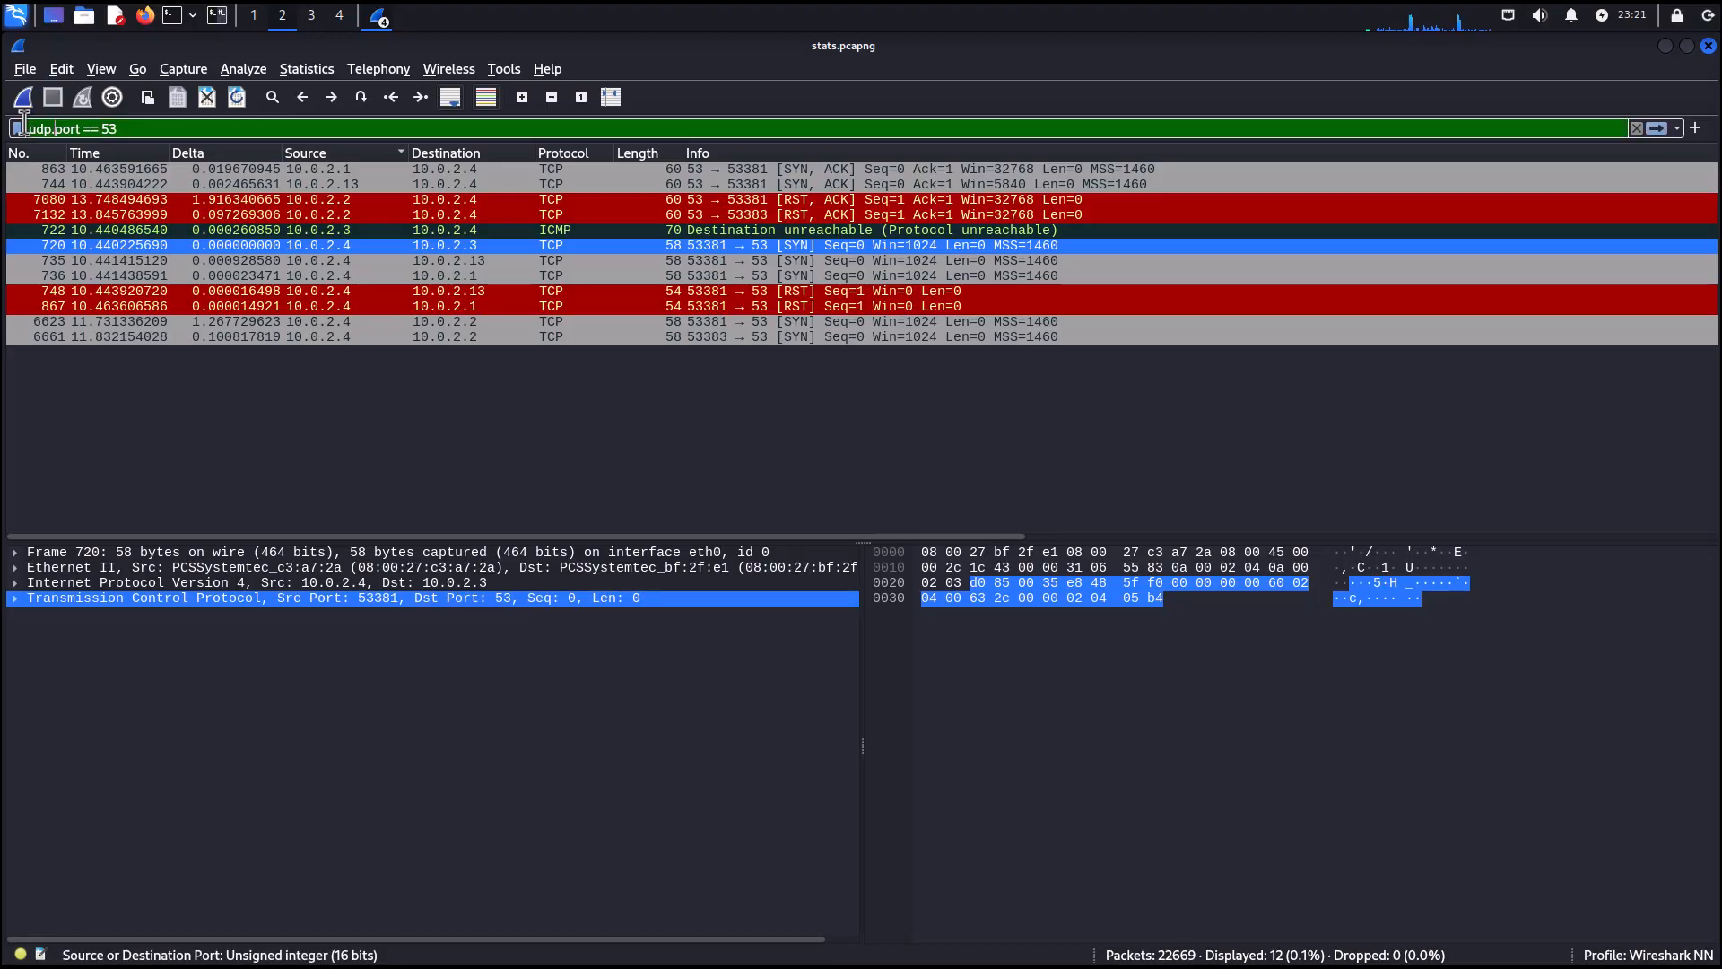
{"action": "key", "text": "Return"}
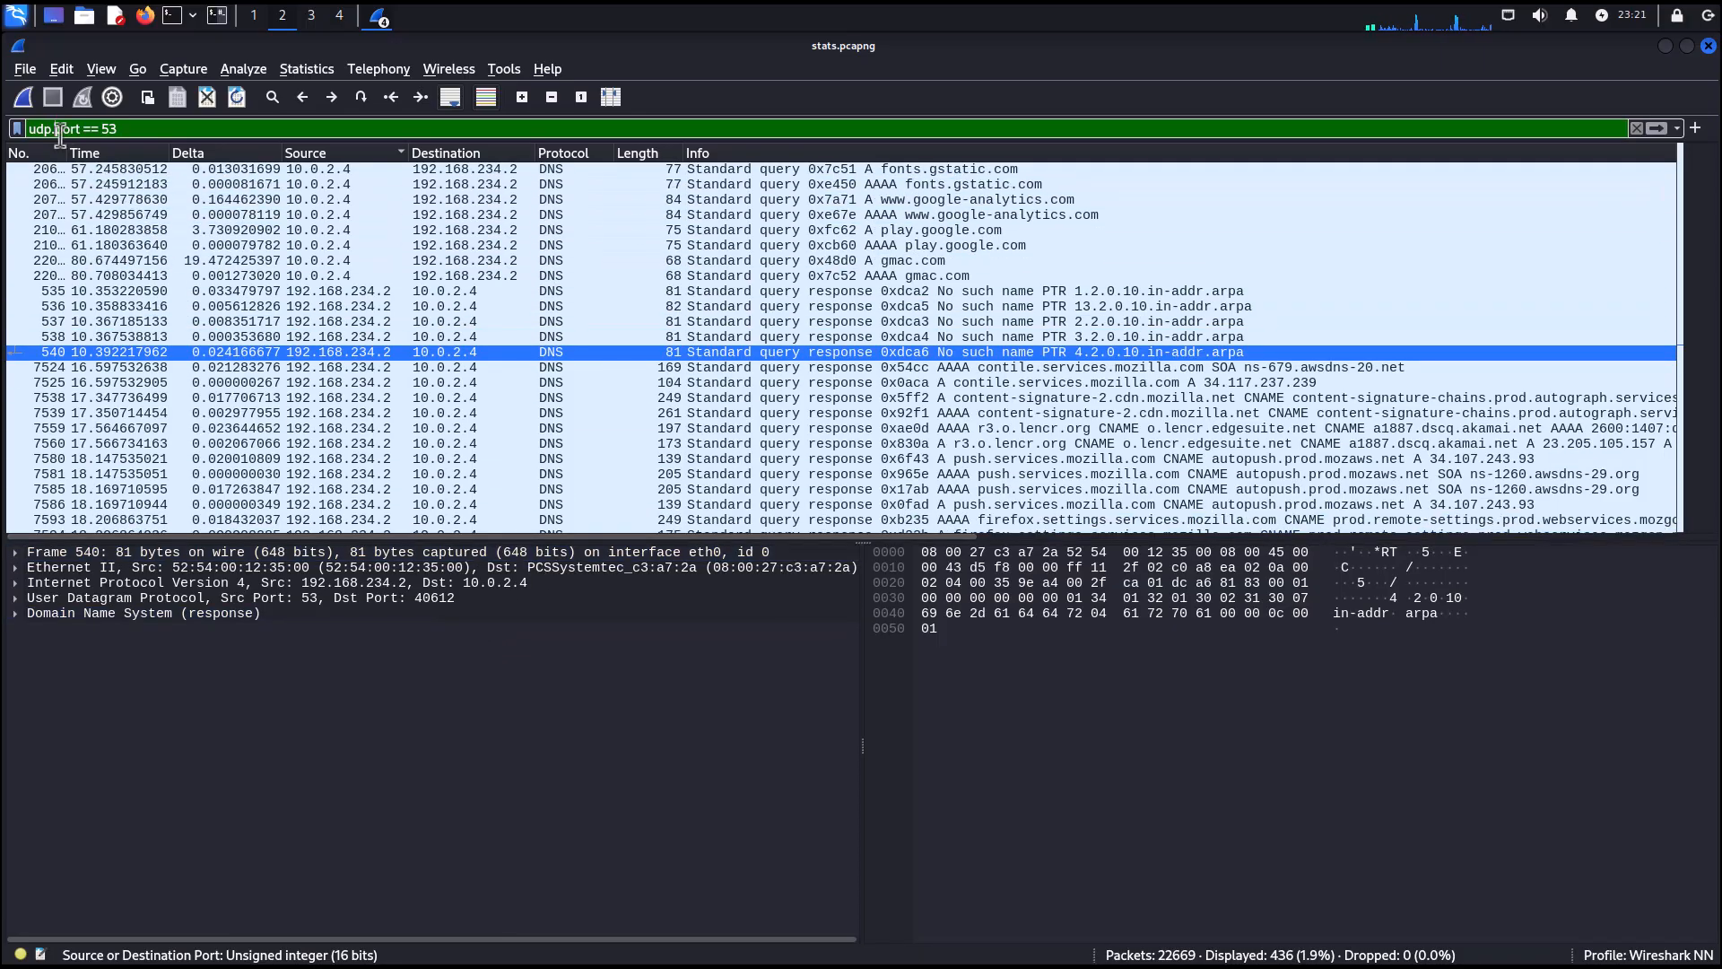
Clear the display filter and start an ip.src field, switching it to ip.dst.
{"action": "left_click_drag", "start_coordinate": [146, 127], "coordinate": [27, 128]}
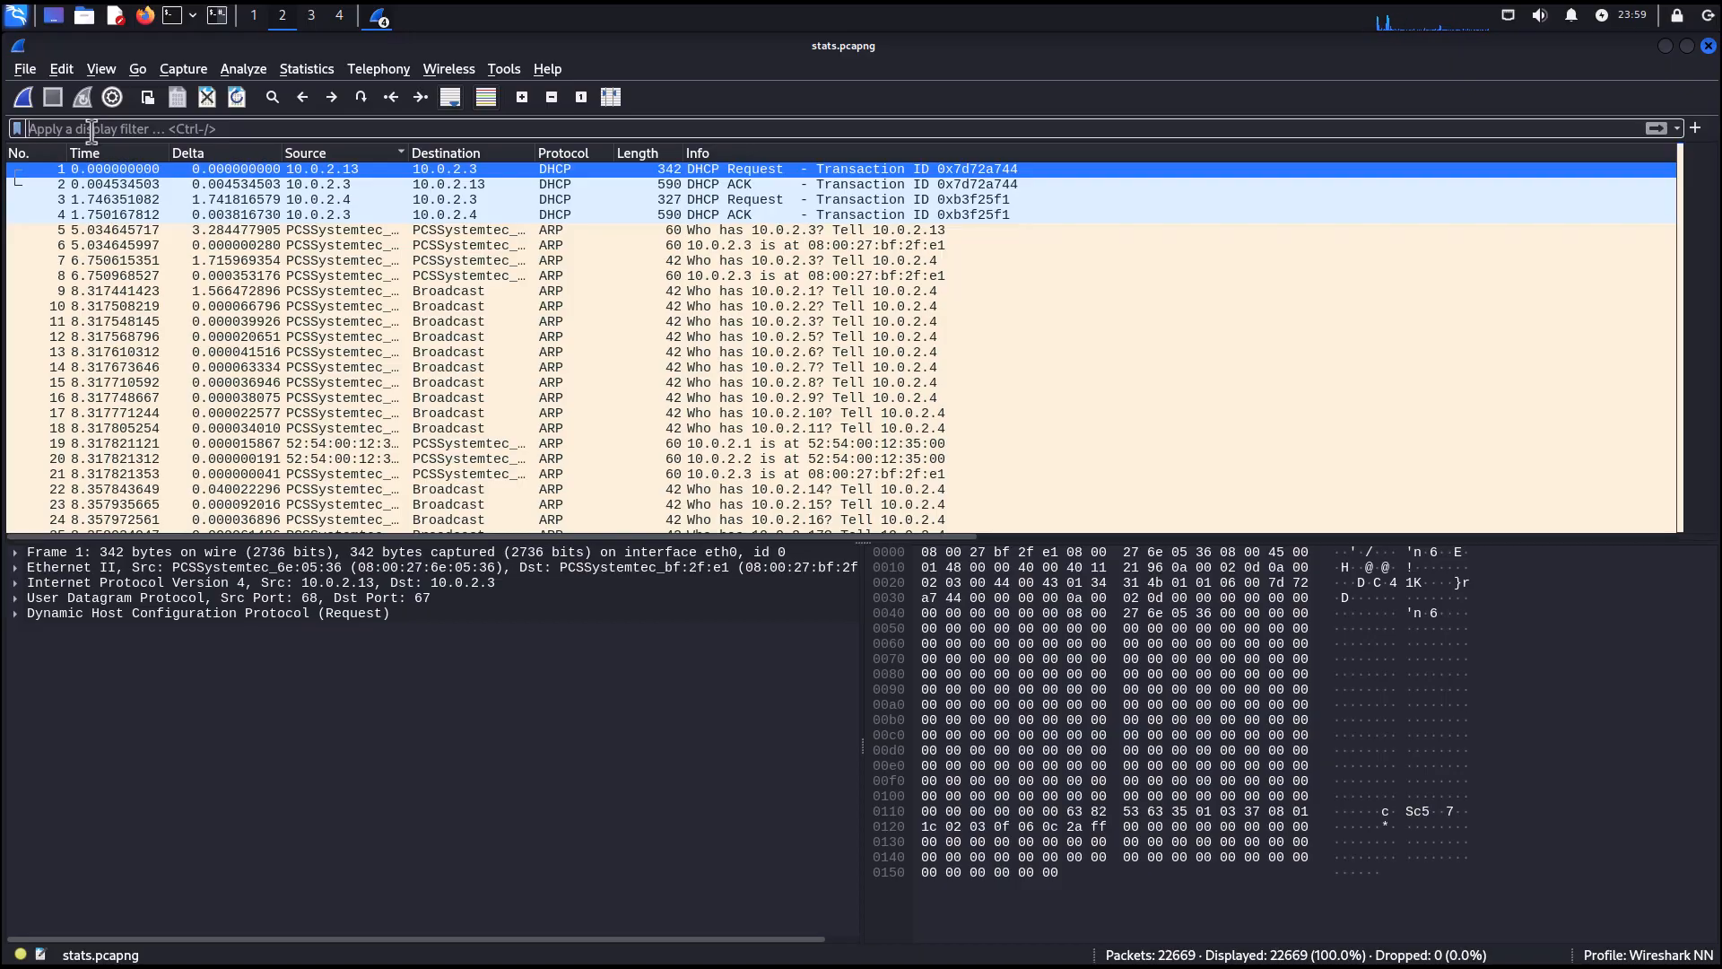
{"action": "type", "text": "ip.sr"}
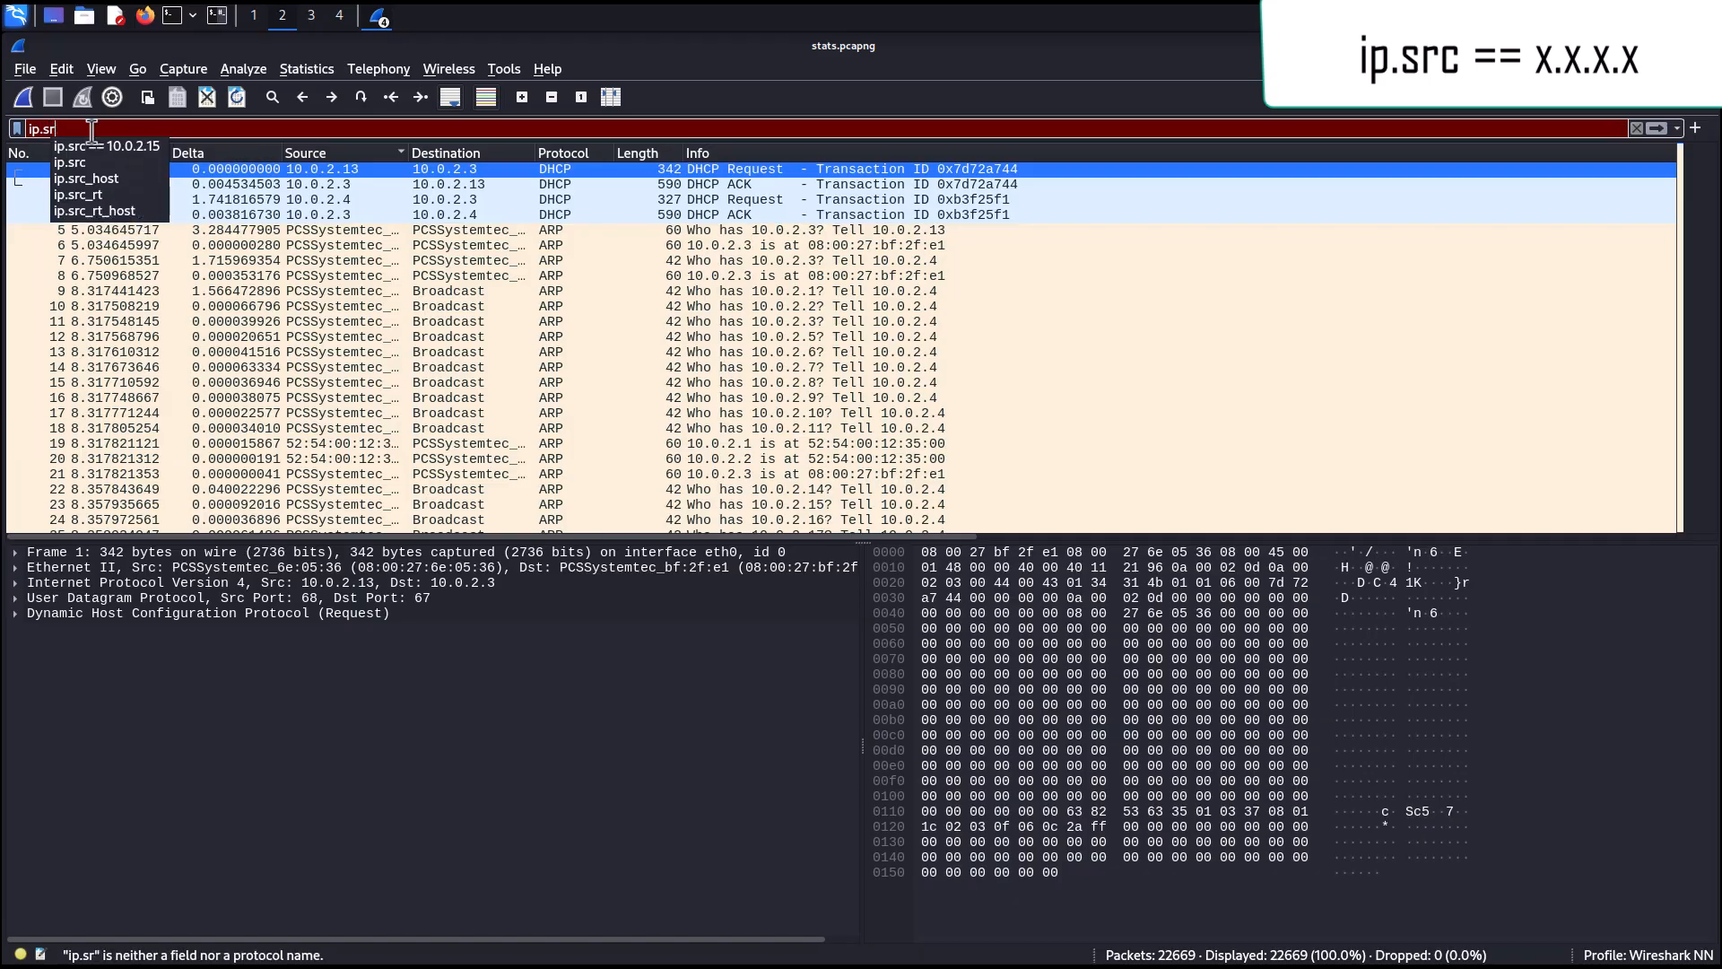
{"action": "type", "text": "c"}
{"action": "key", "text": "BackSpace"}
{"action": "key", "text": "BackSpace"}
{"action": "key", "text": "BackSpace"}
{"action": "type", "text": "dst"}
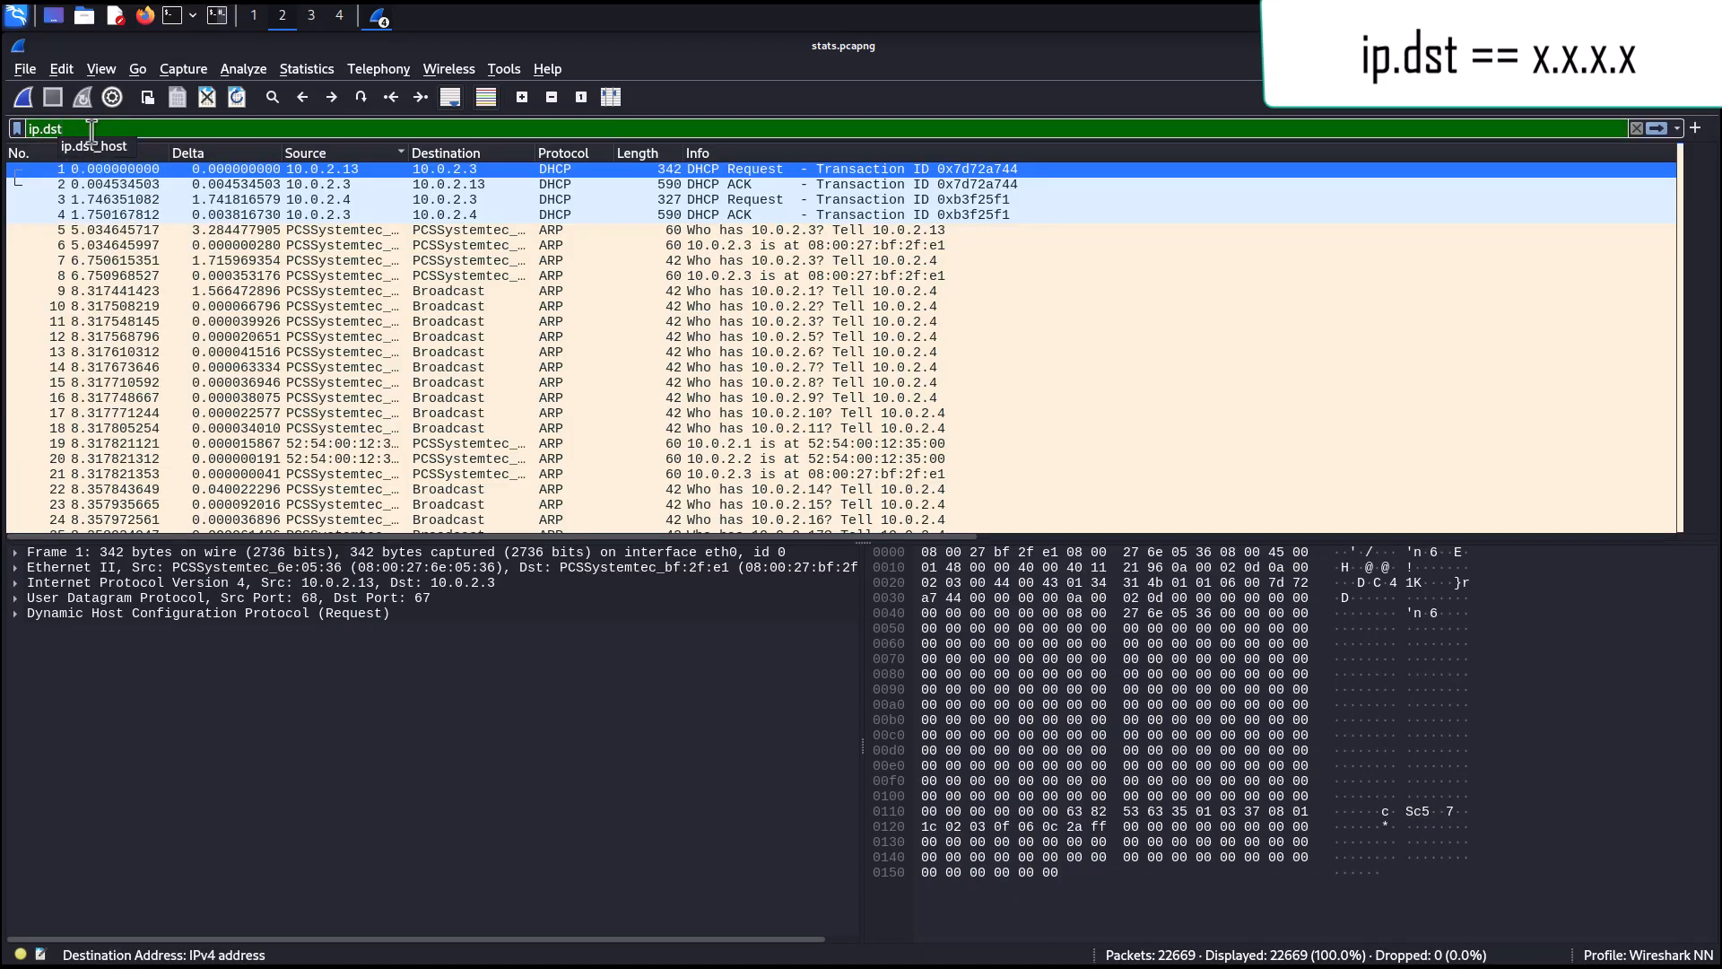
Switch the field back to ip.src and apply ip.src == 10.0.2.13.
{"action": "key", "text": "BackSpace"}
{"action": "key", "text": "BackSpace"}
{"action": "key", "text": "BackSpace"}
{"action": "type", "text": "sr"}
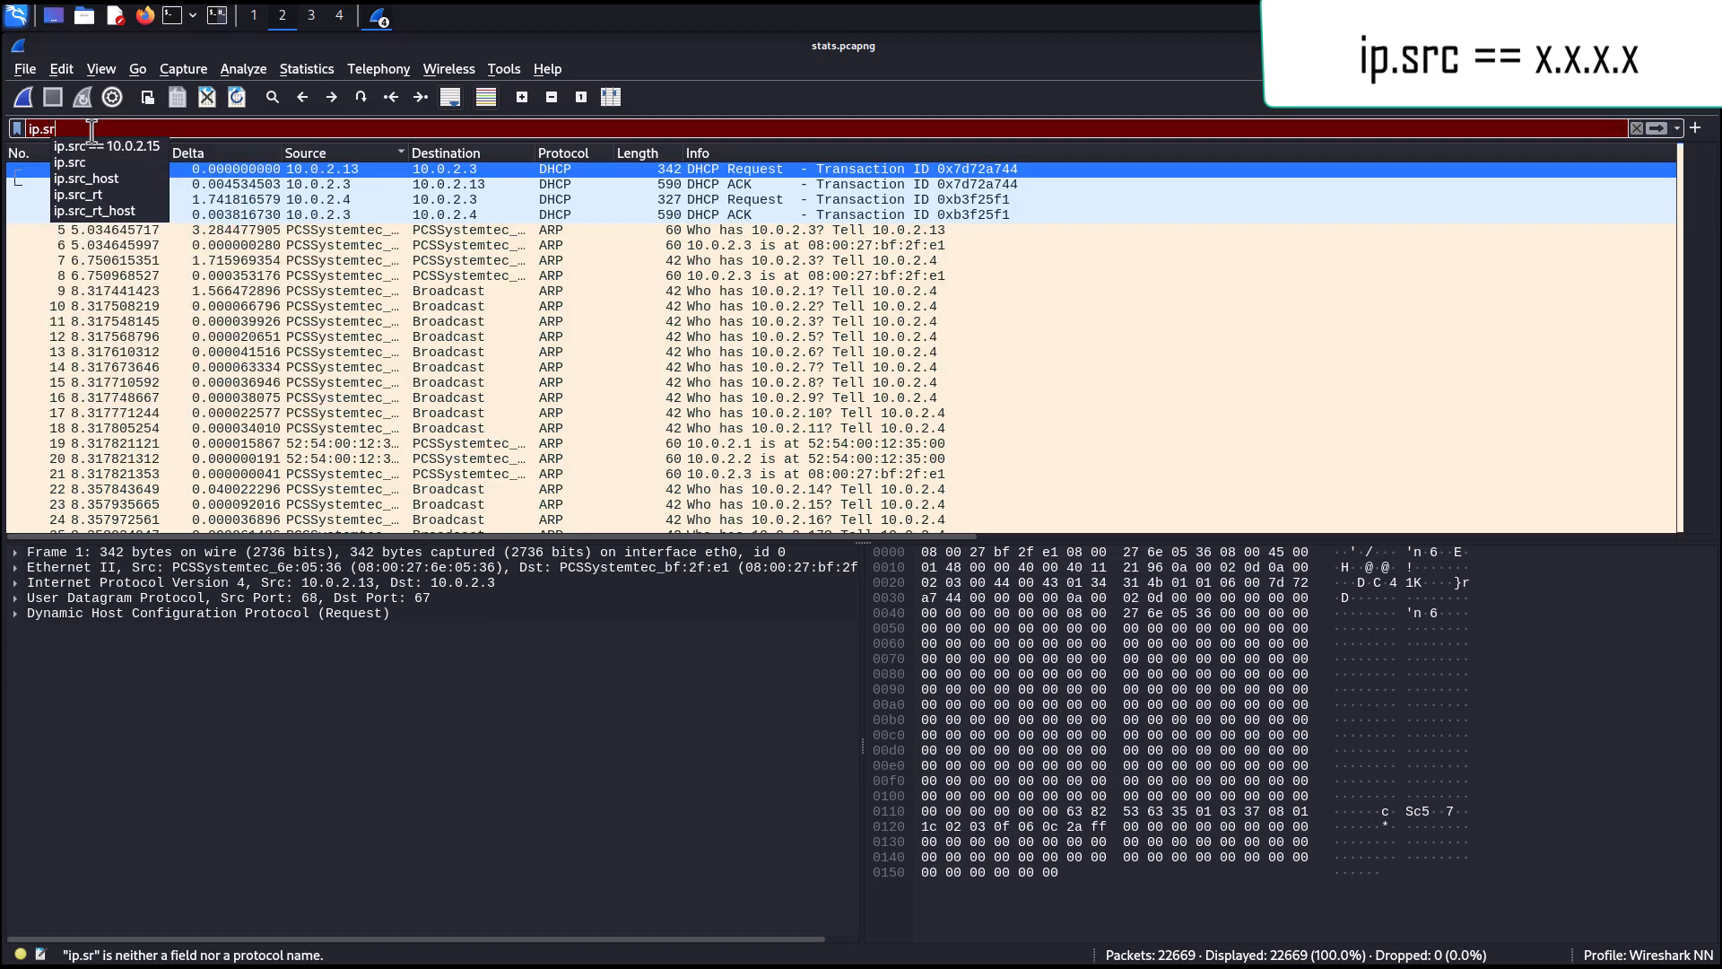
{"action": "type", "text": "c =="}
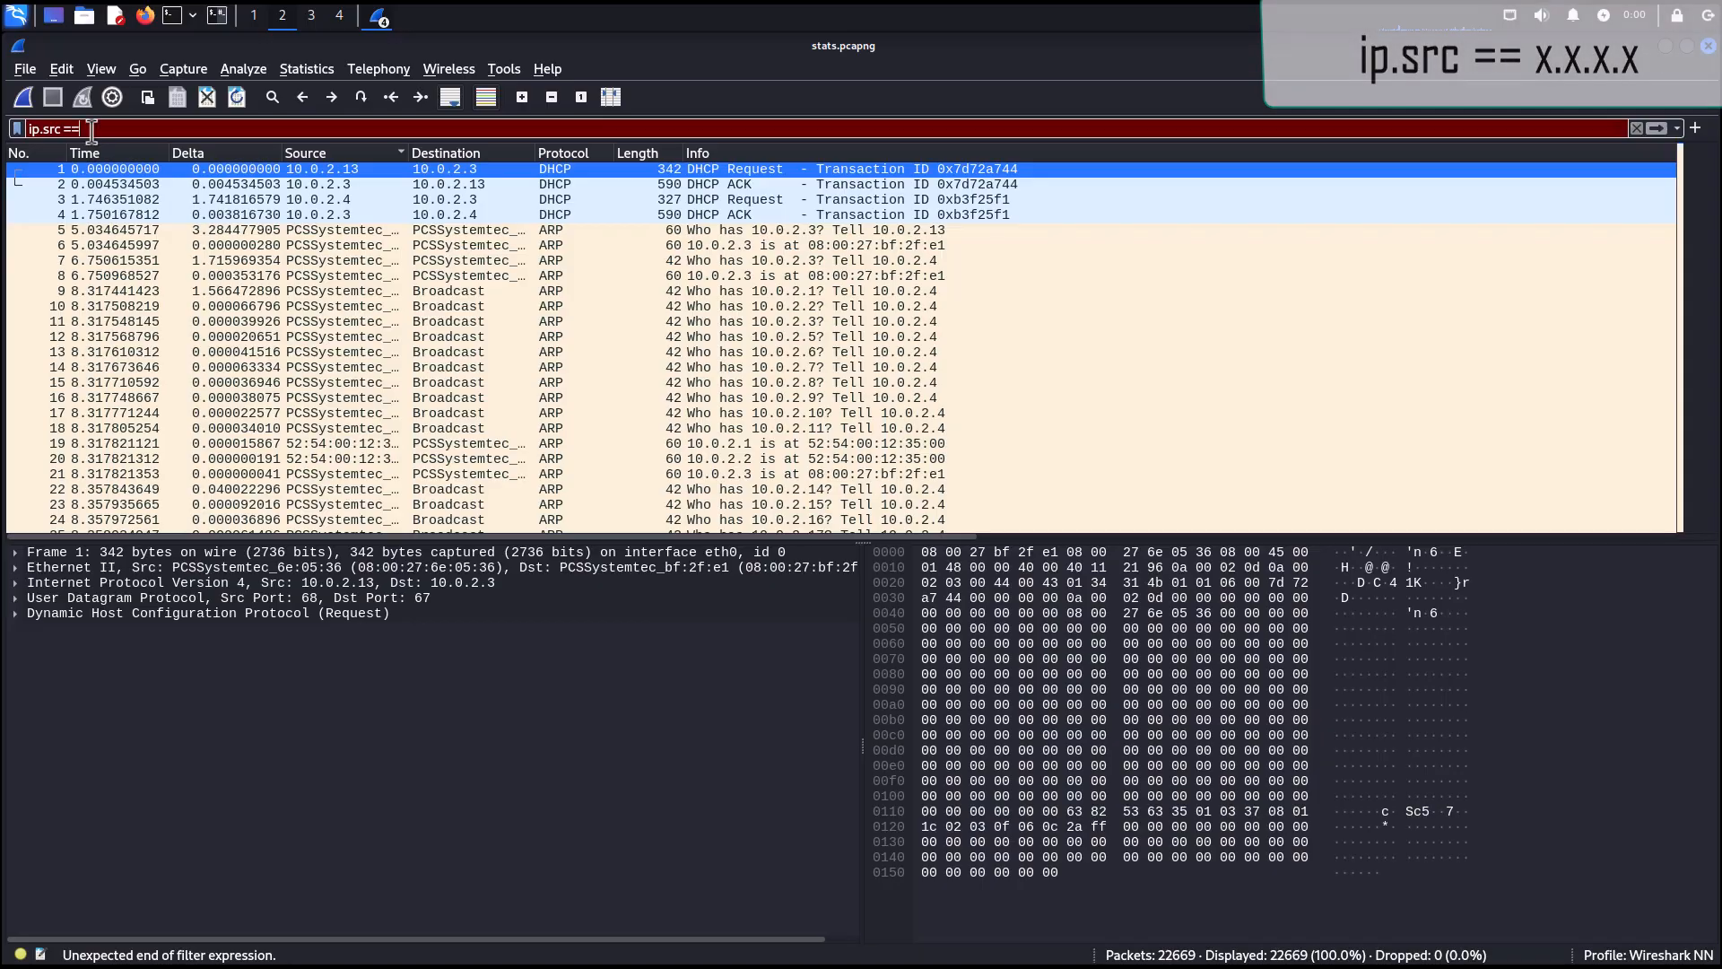
{"action": "type", "text": " 10.0.2.4"}
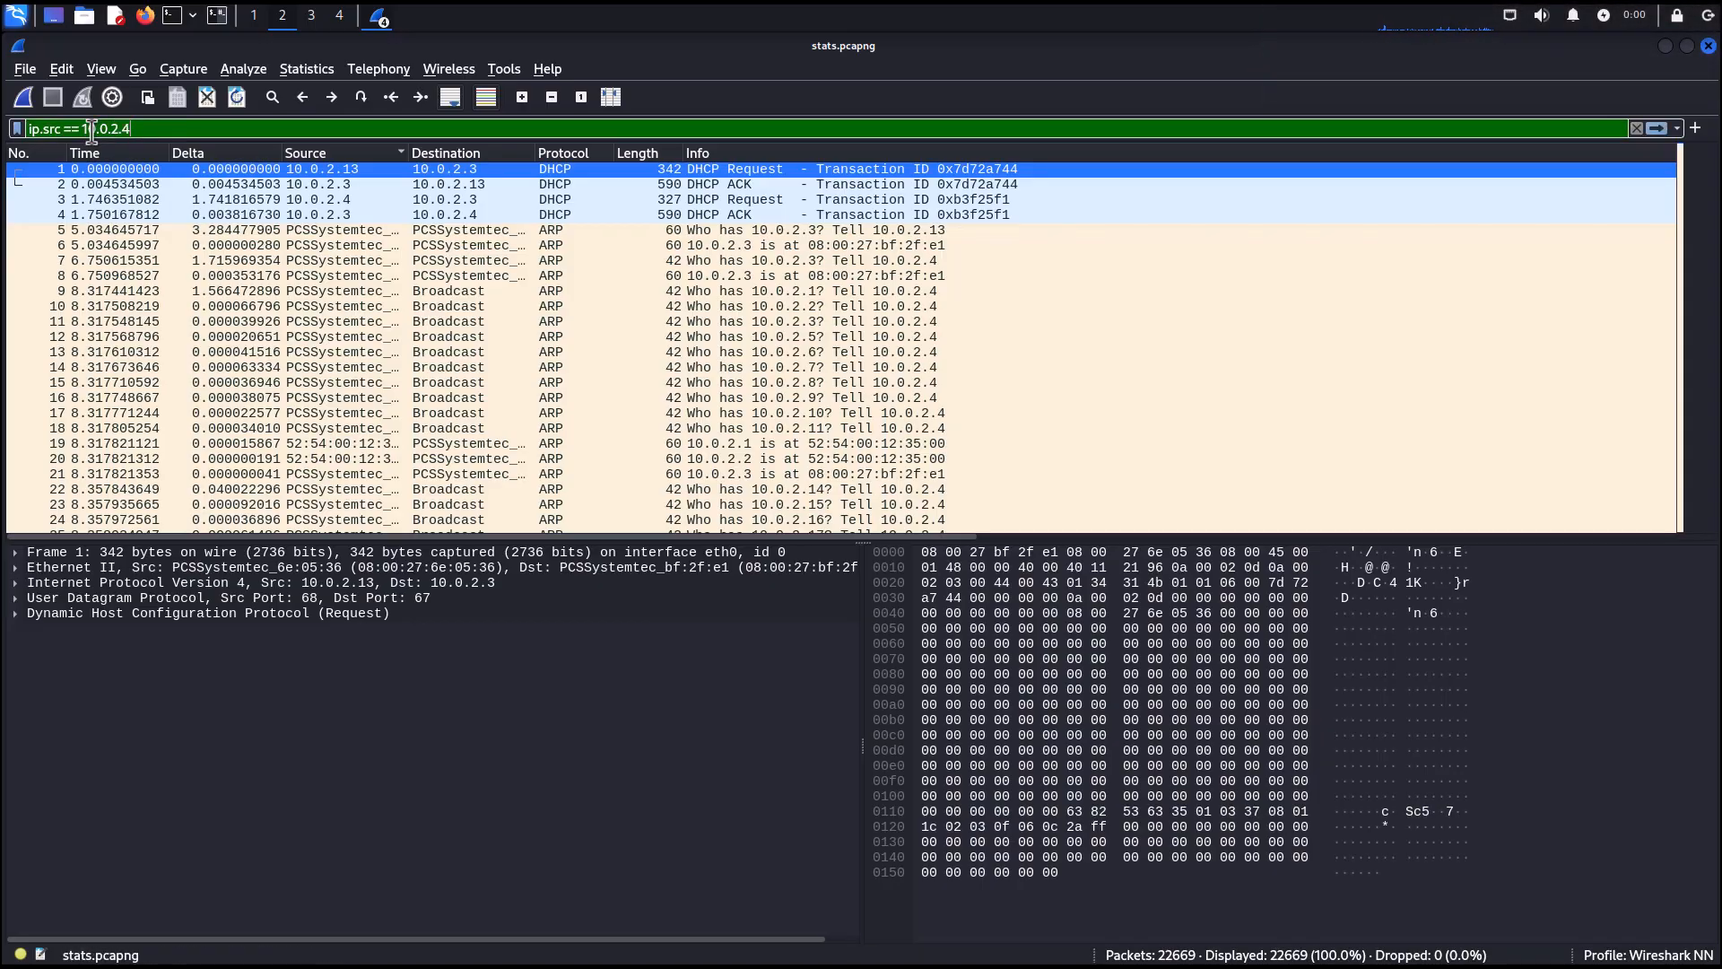
{"action": "key", "text": "BackSpace"}
{"action": "type", "text": "13"}
{"action": "key", "text": "Return"}
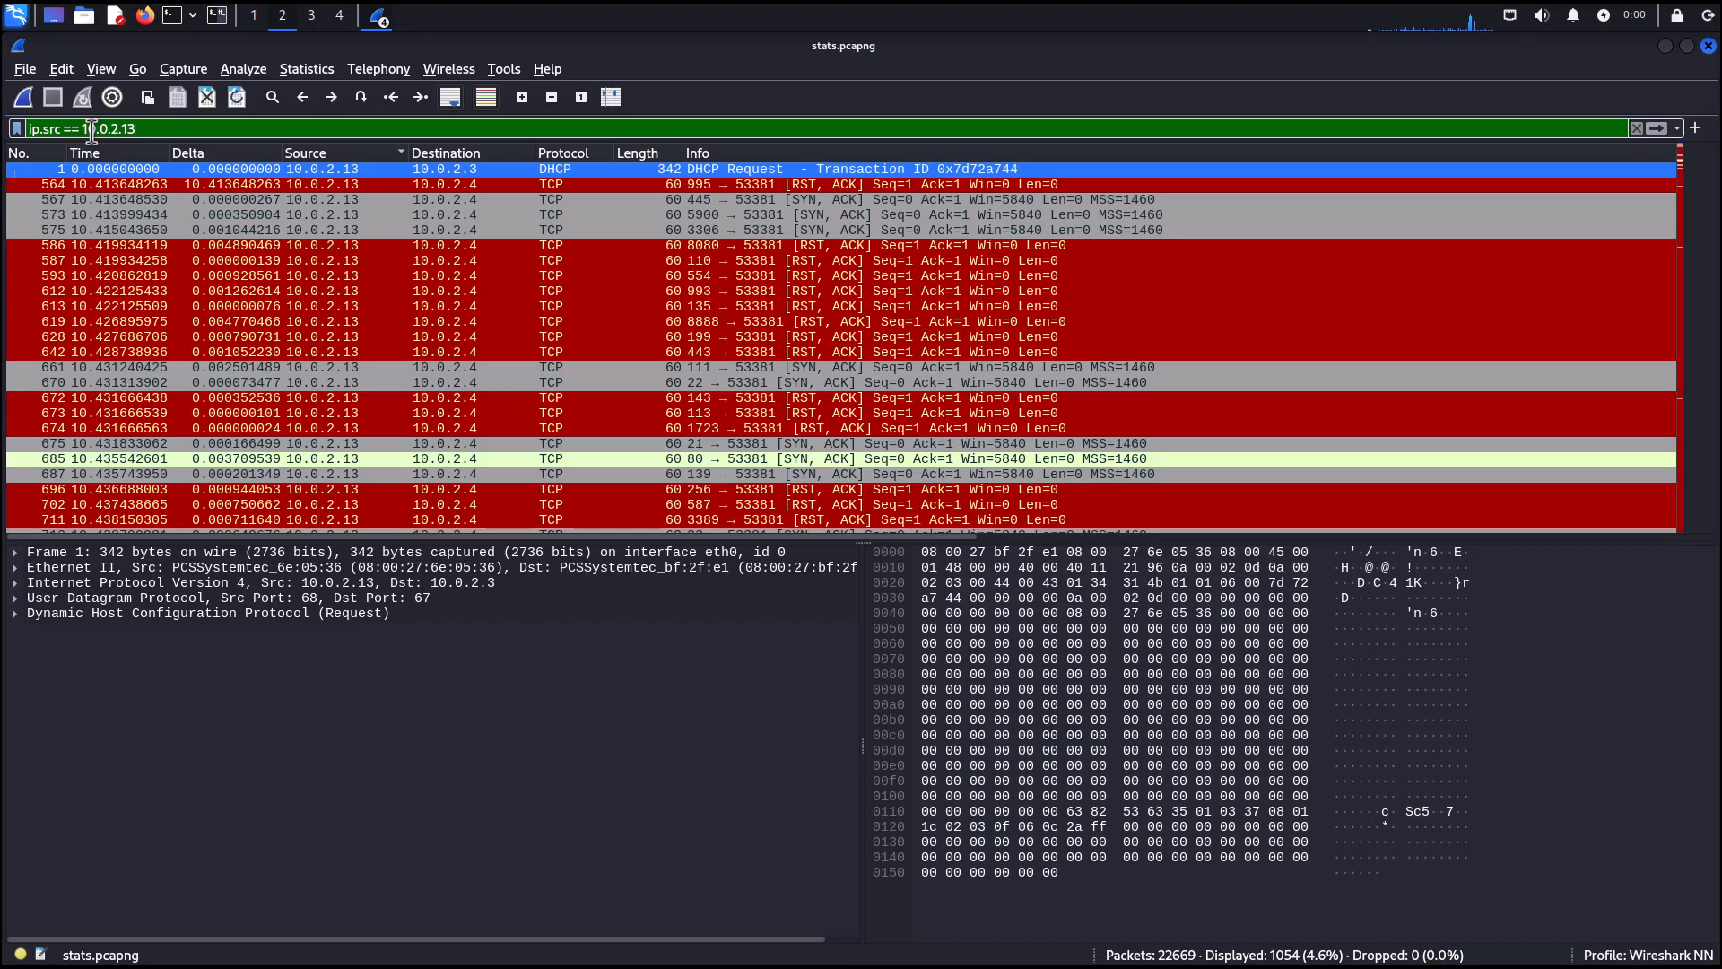
Extend the filter with and ip.dst == 10.0.2.4 and apply it.
{"action": "type", "text": "an"}
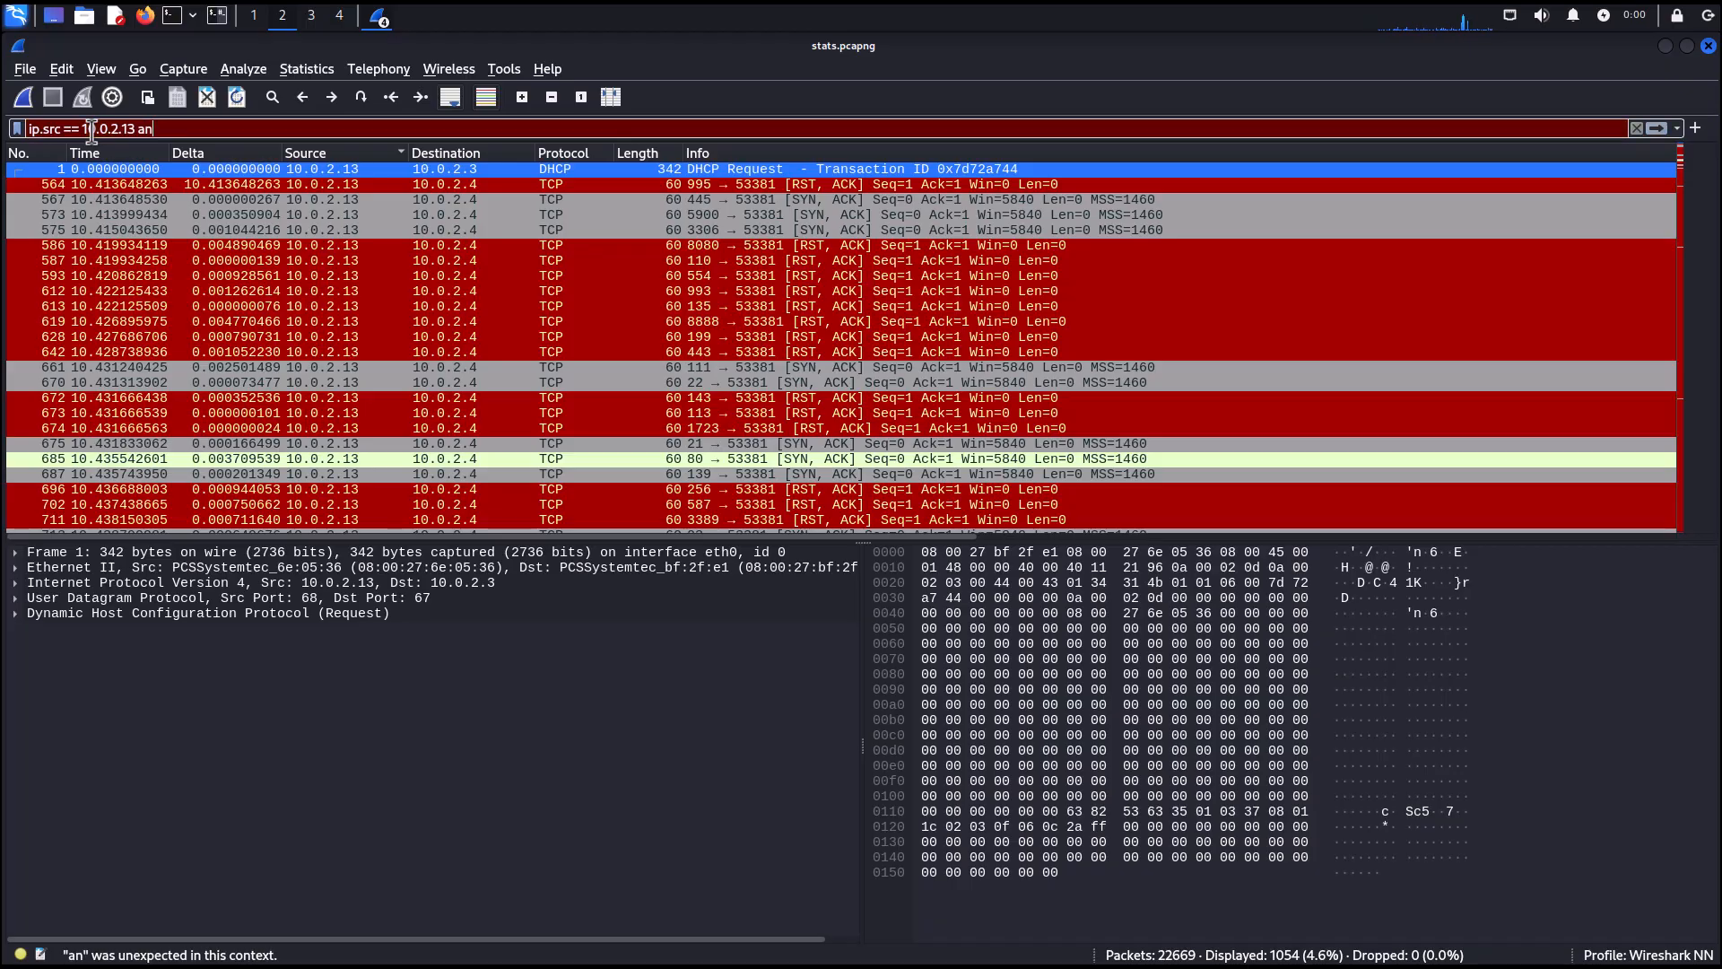
{"action": "type", "text": "d ip"}
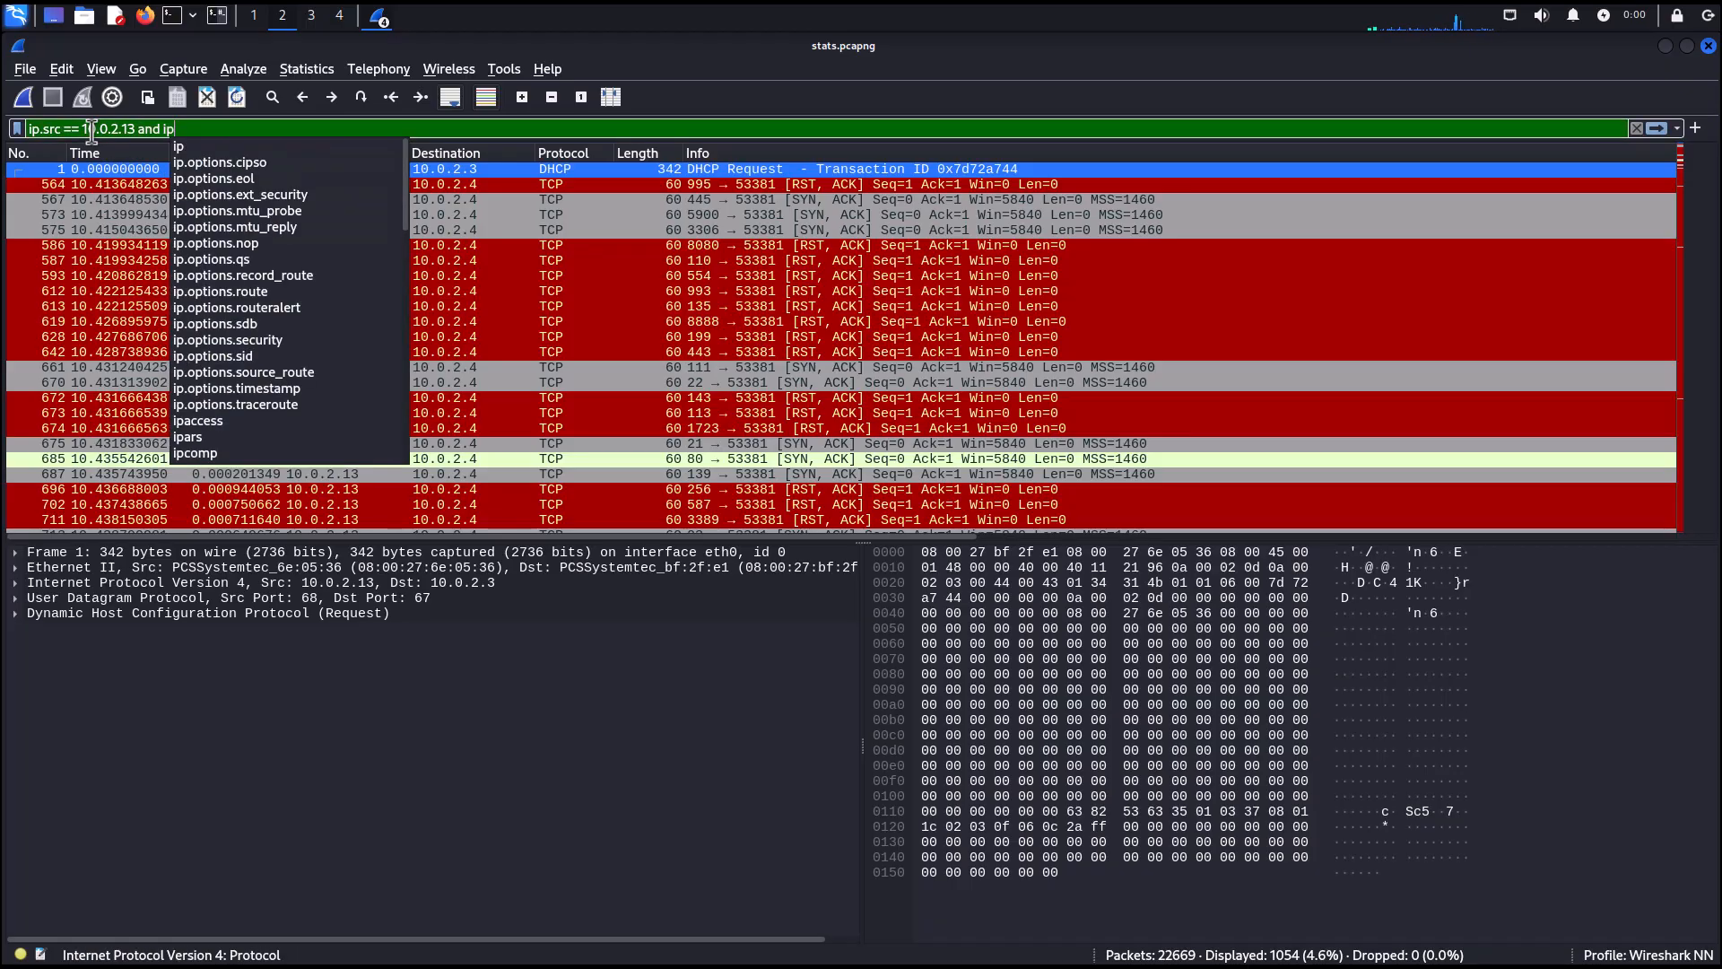
{"action": "type", "text": ".dst"}
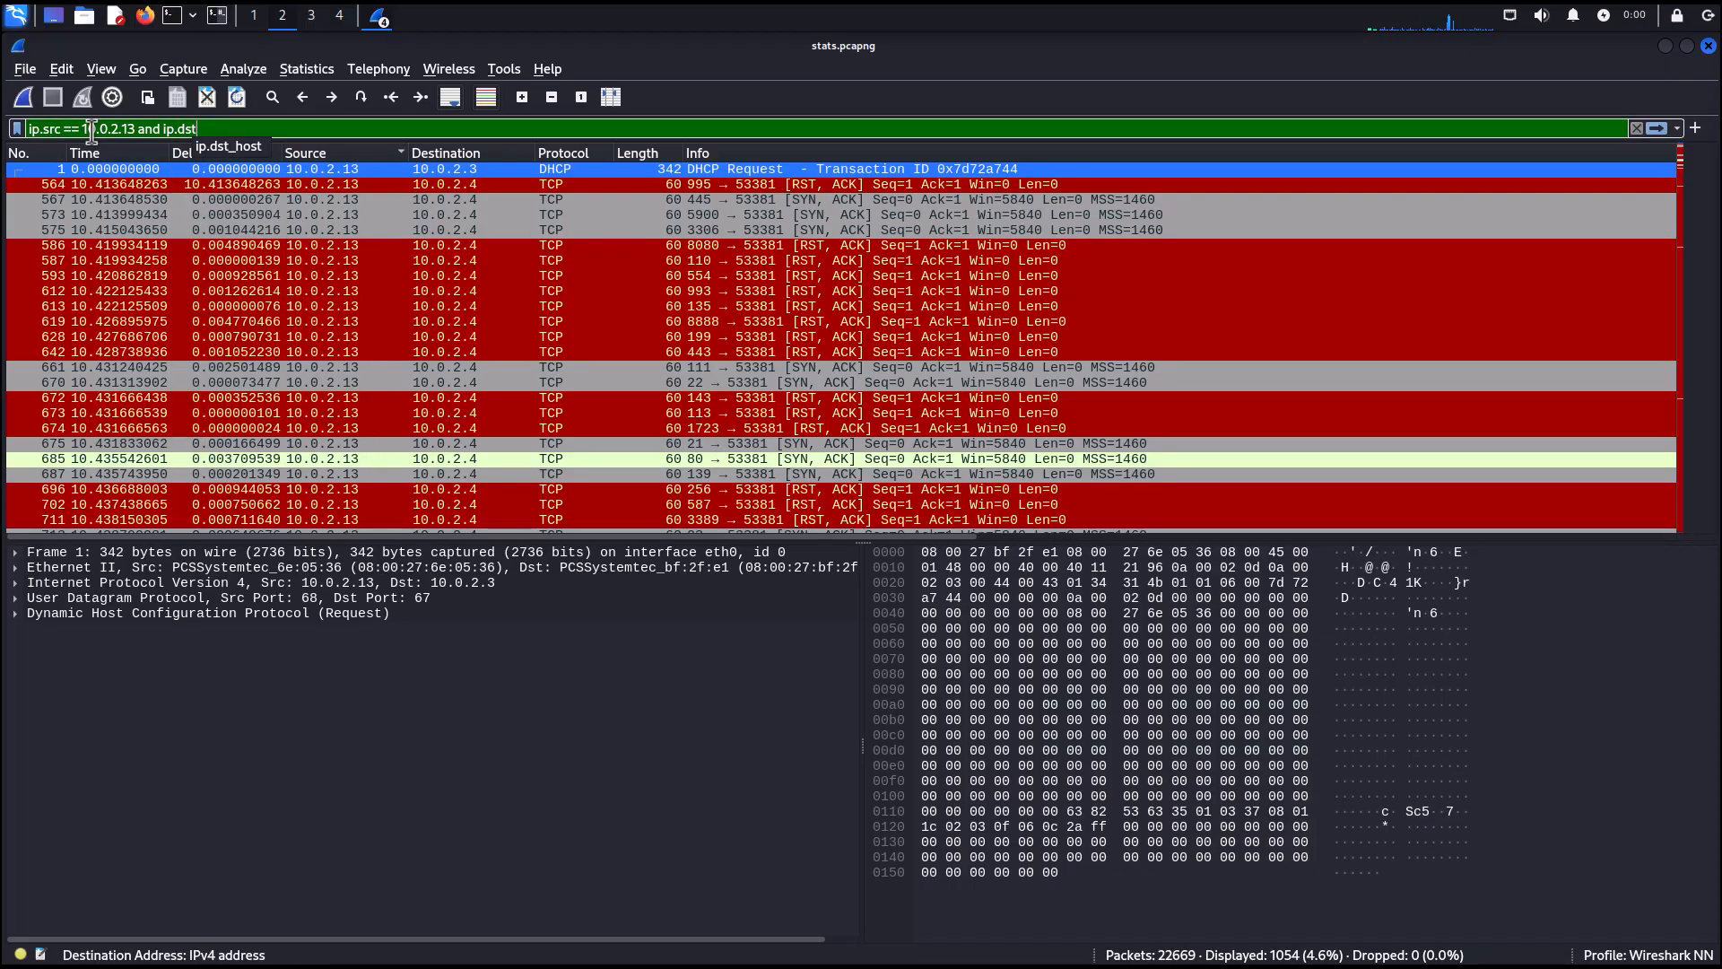
{"action": "type", "text": " == 10."}
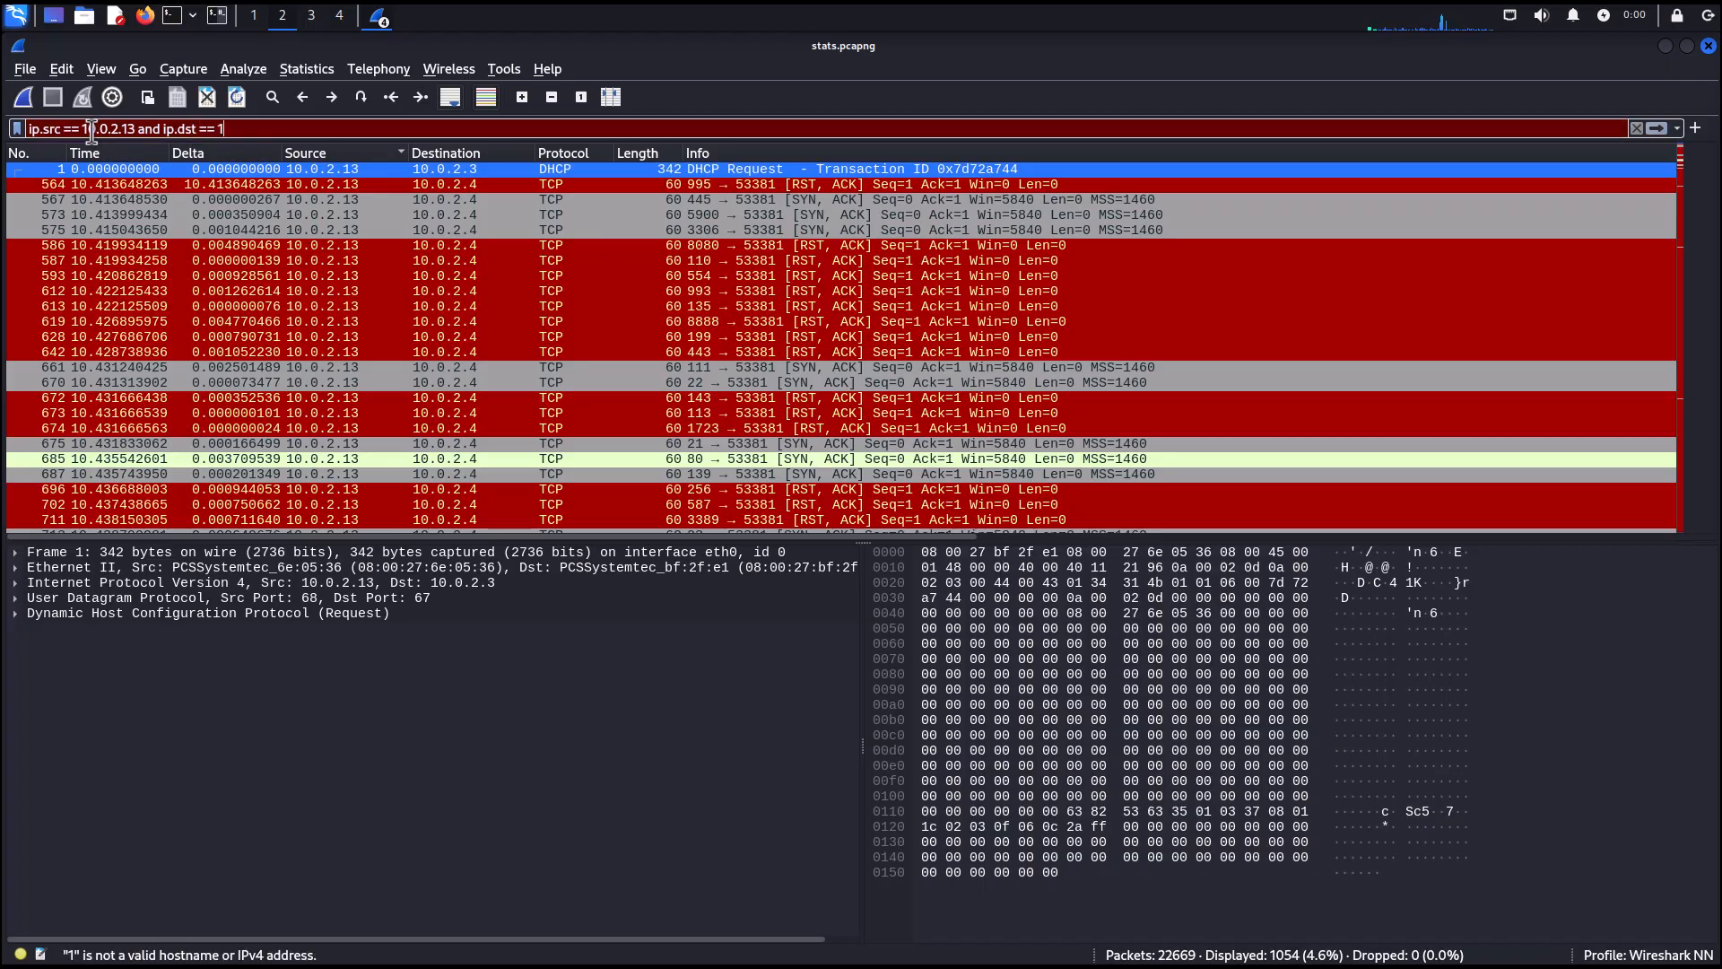
{"action": "type", "text": "0.2.1"}
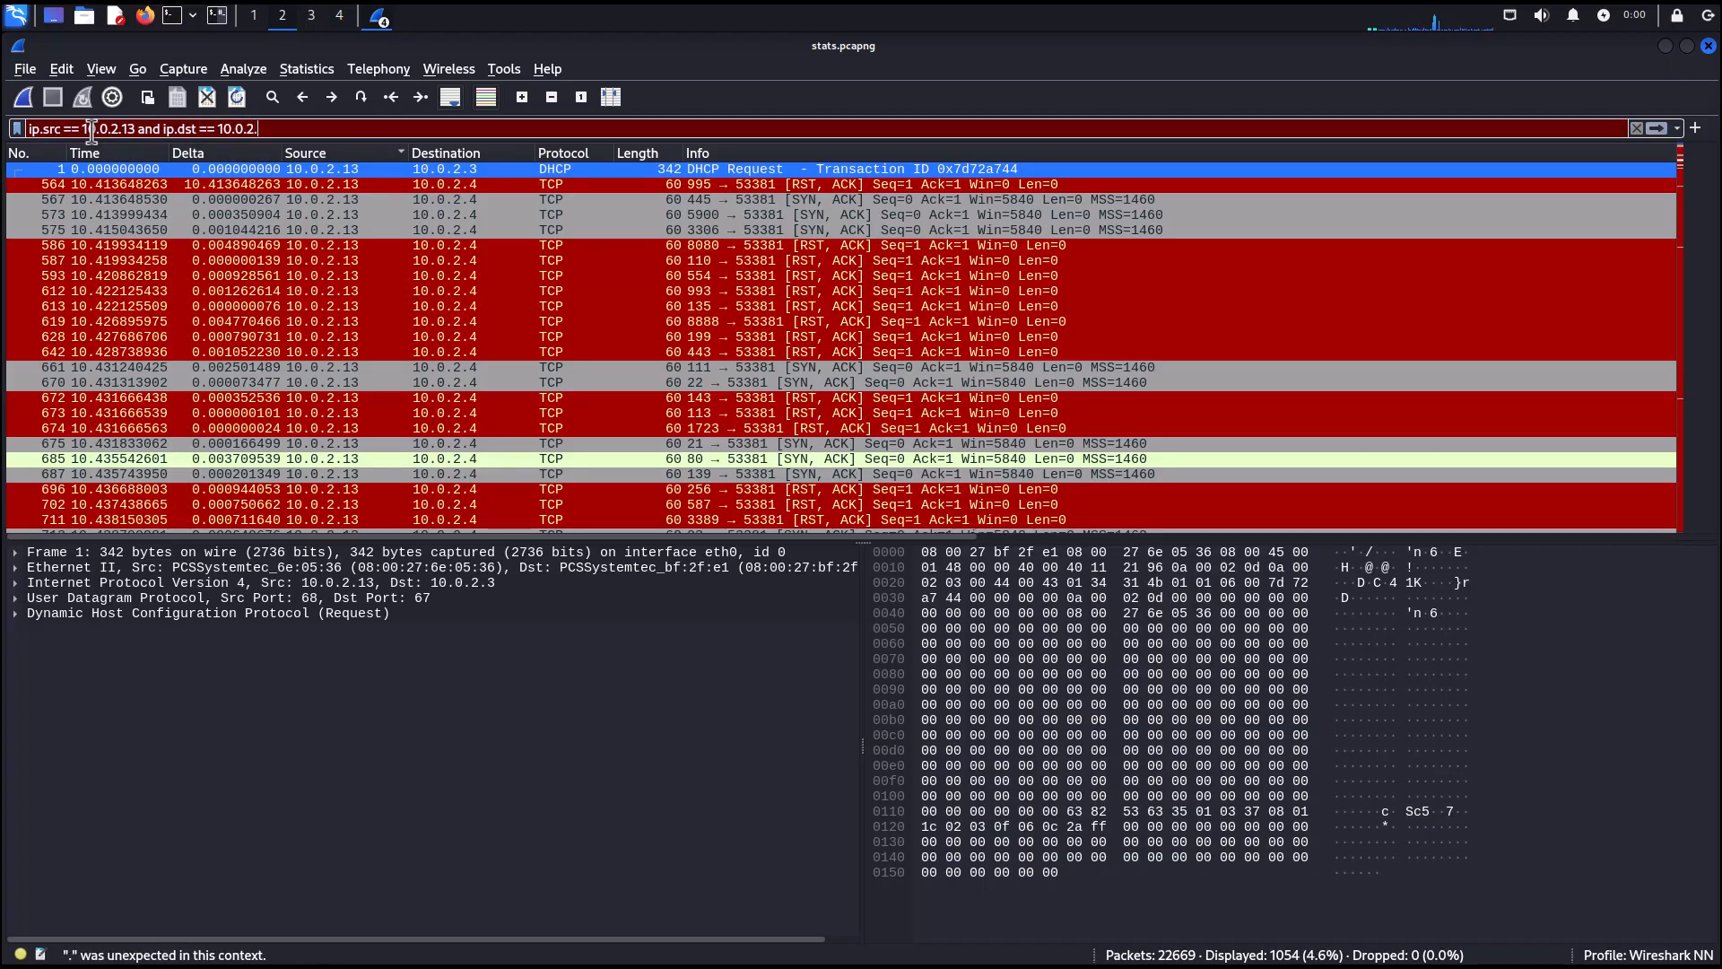
{"action": "type", "text": "4"}
{"action": "key", "text": "Return"}
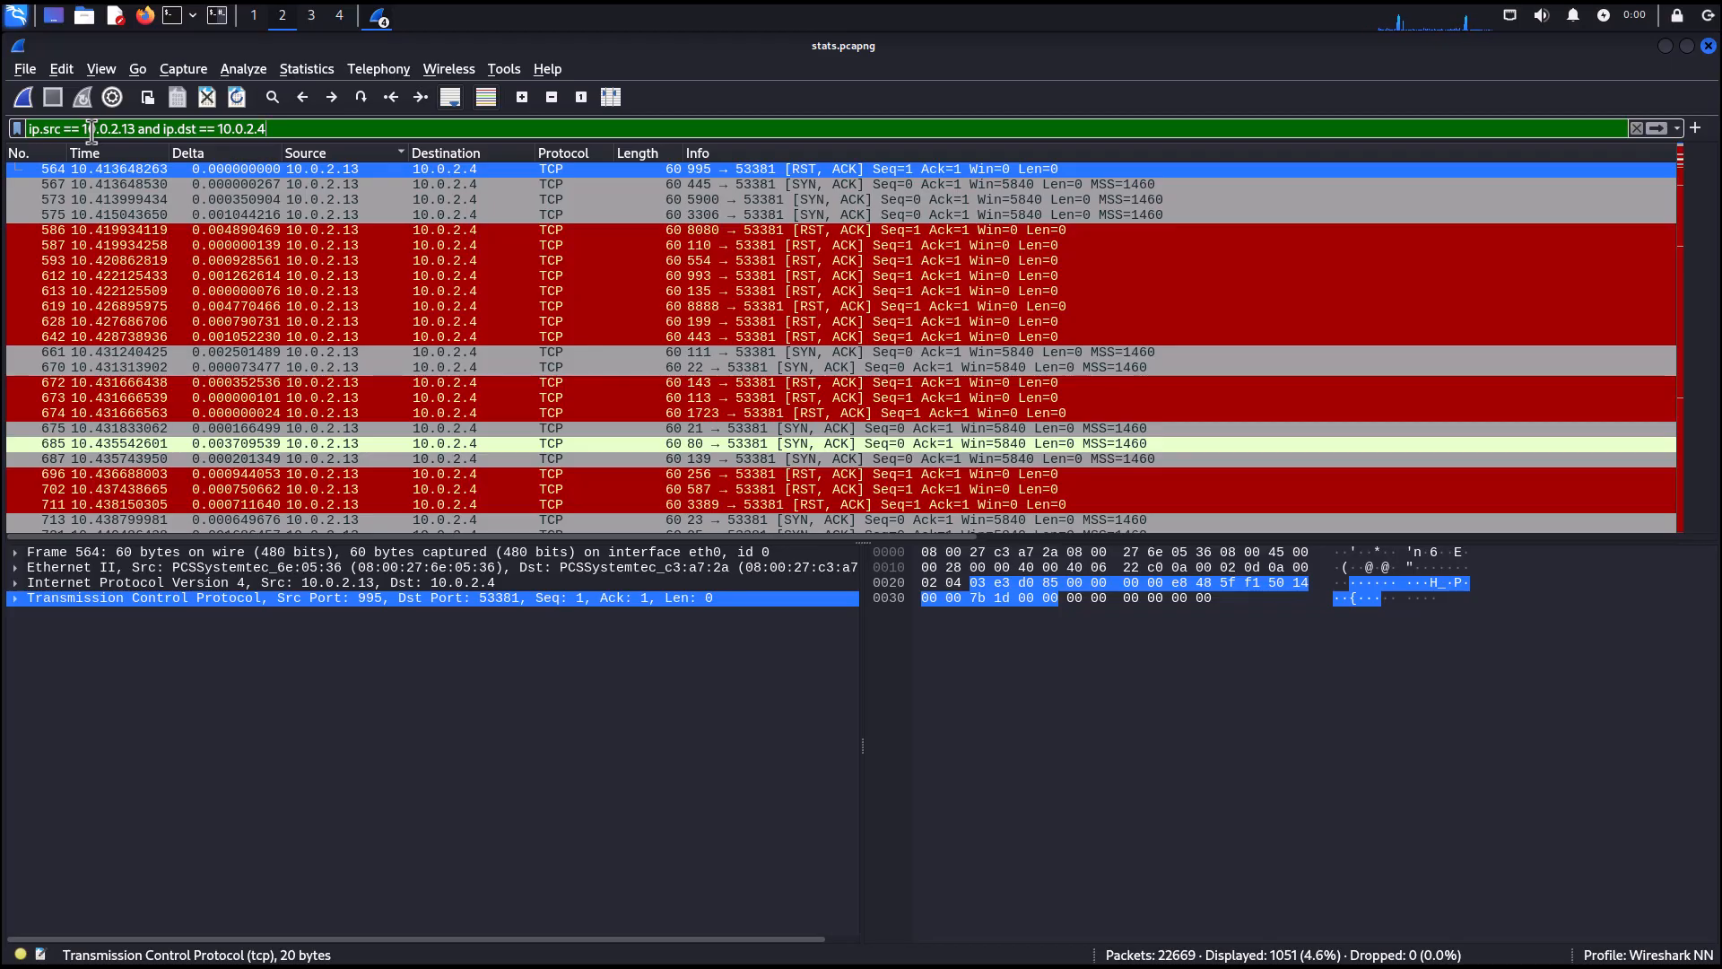
{"action": "right_click", "coordinate": [260, 248]}
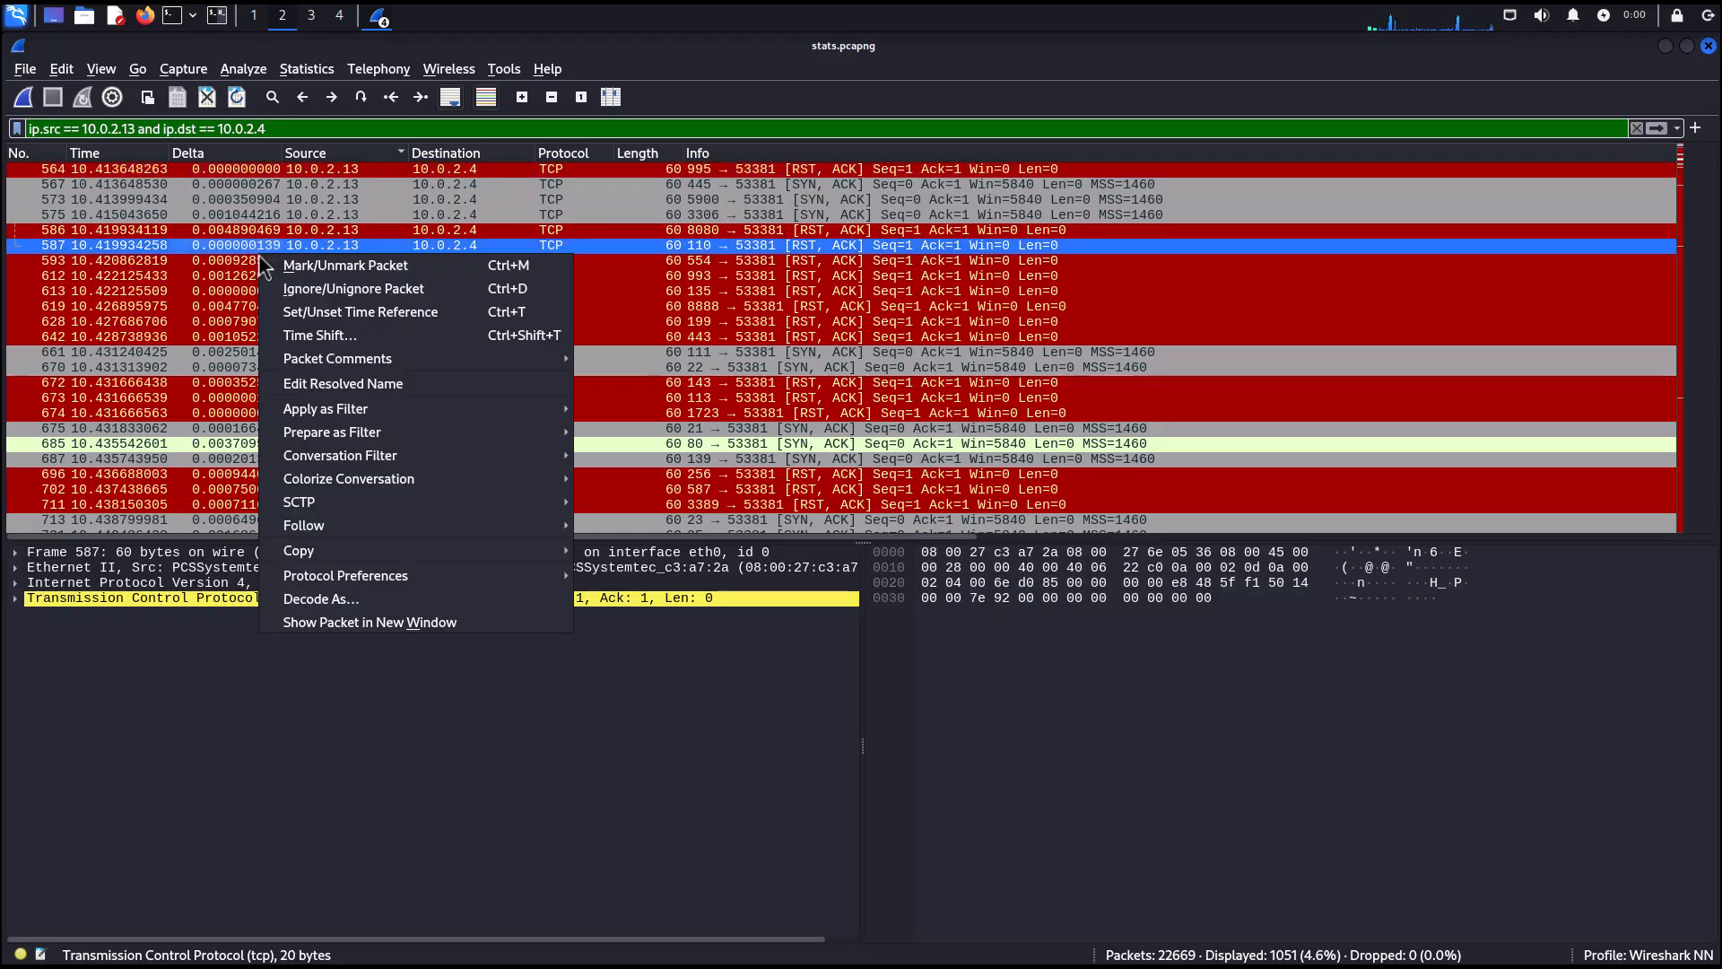
{"action": "mouse_move", "coordinate": [342, 412]}
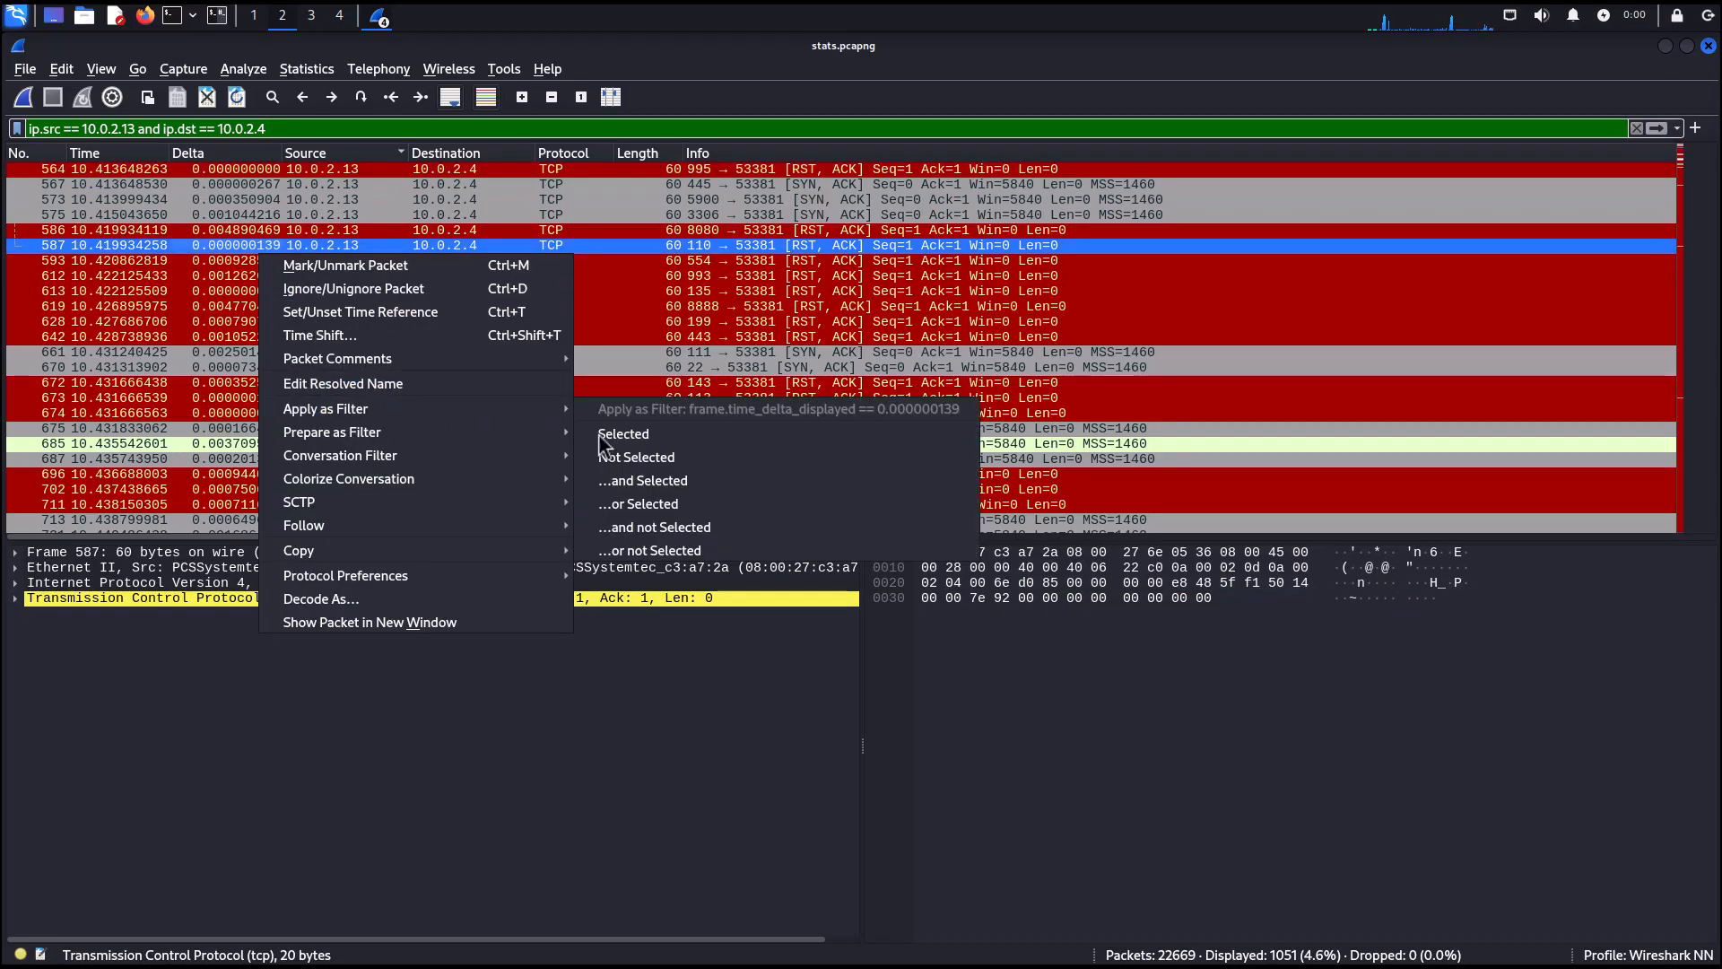
{"action": "key", "text": "Escape"}
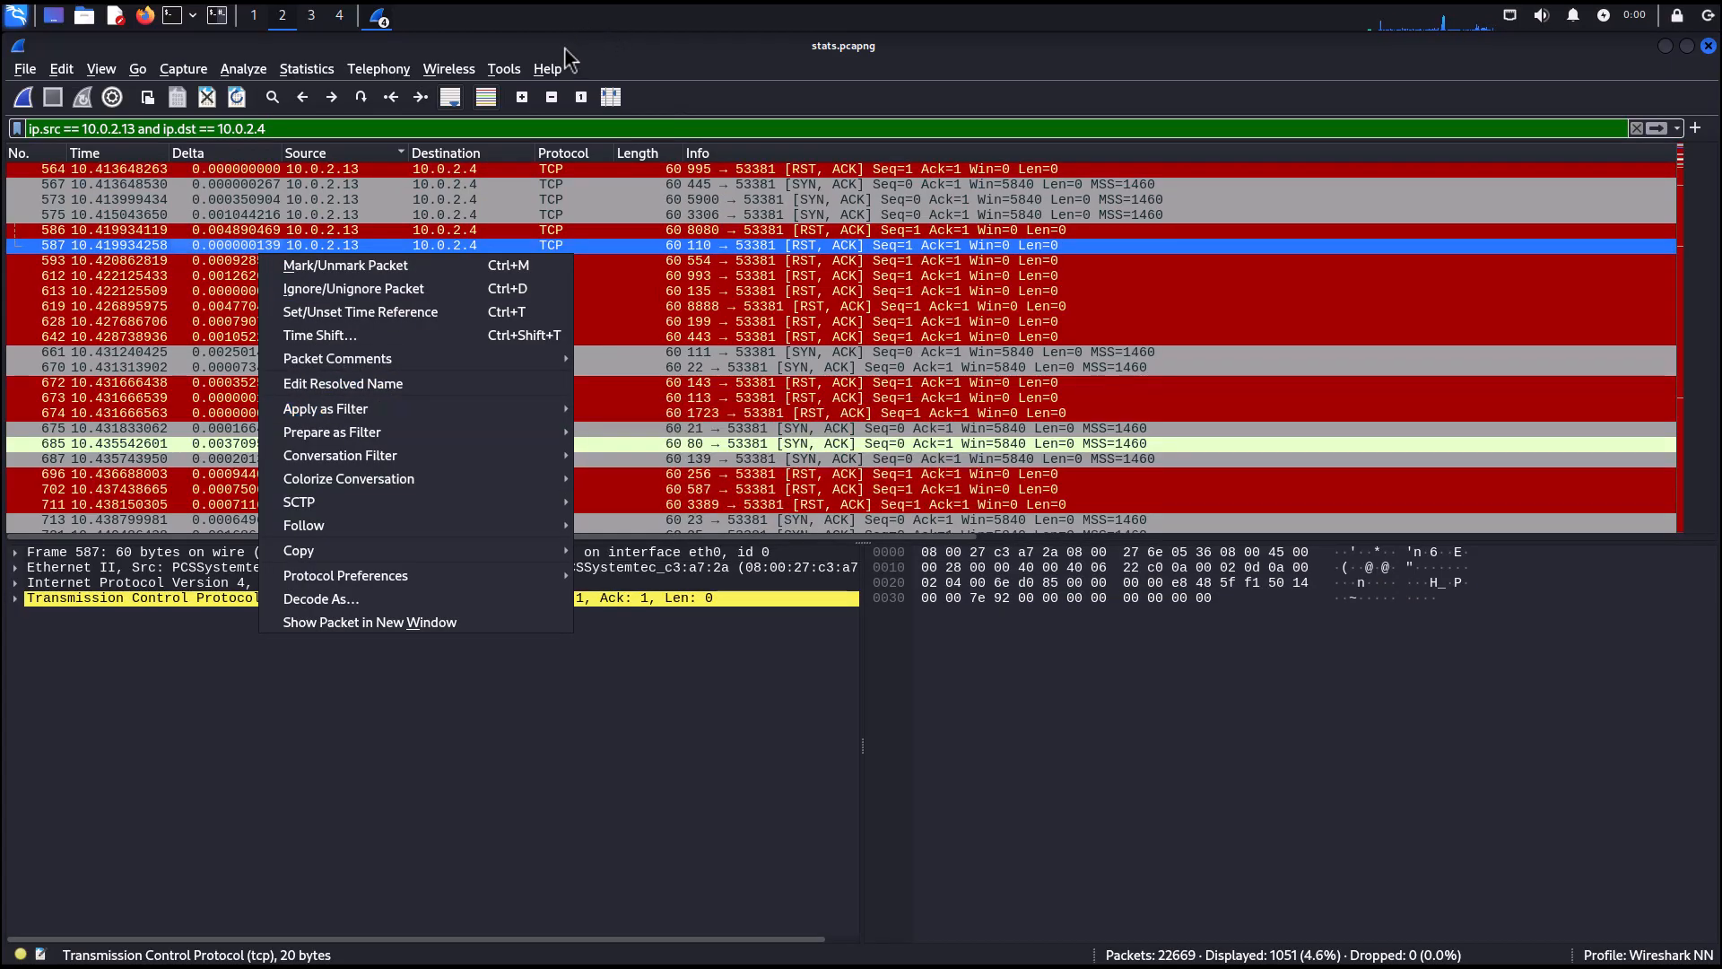
{"action": "key", "text": "Escape"}
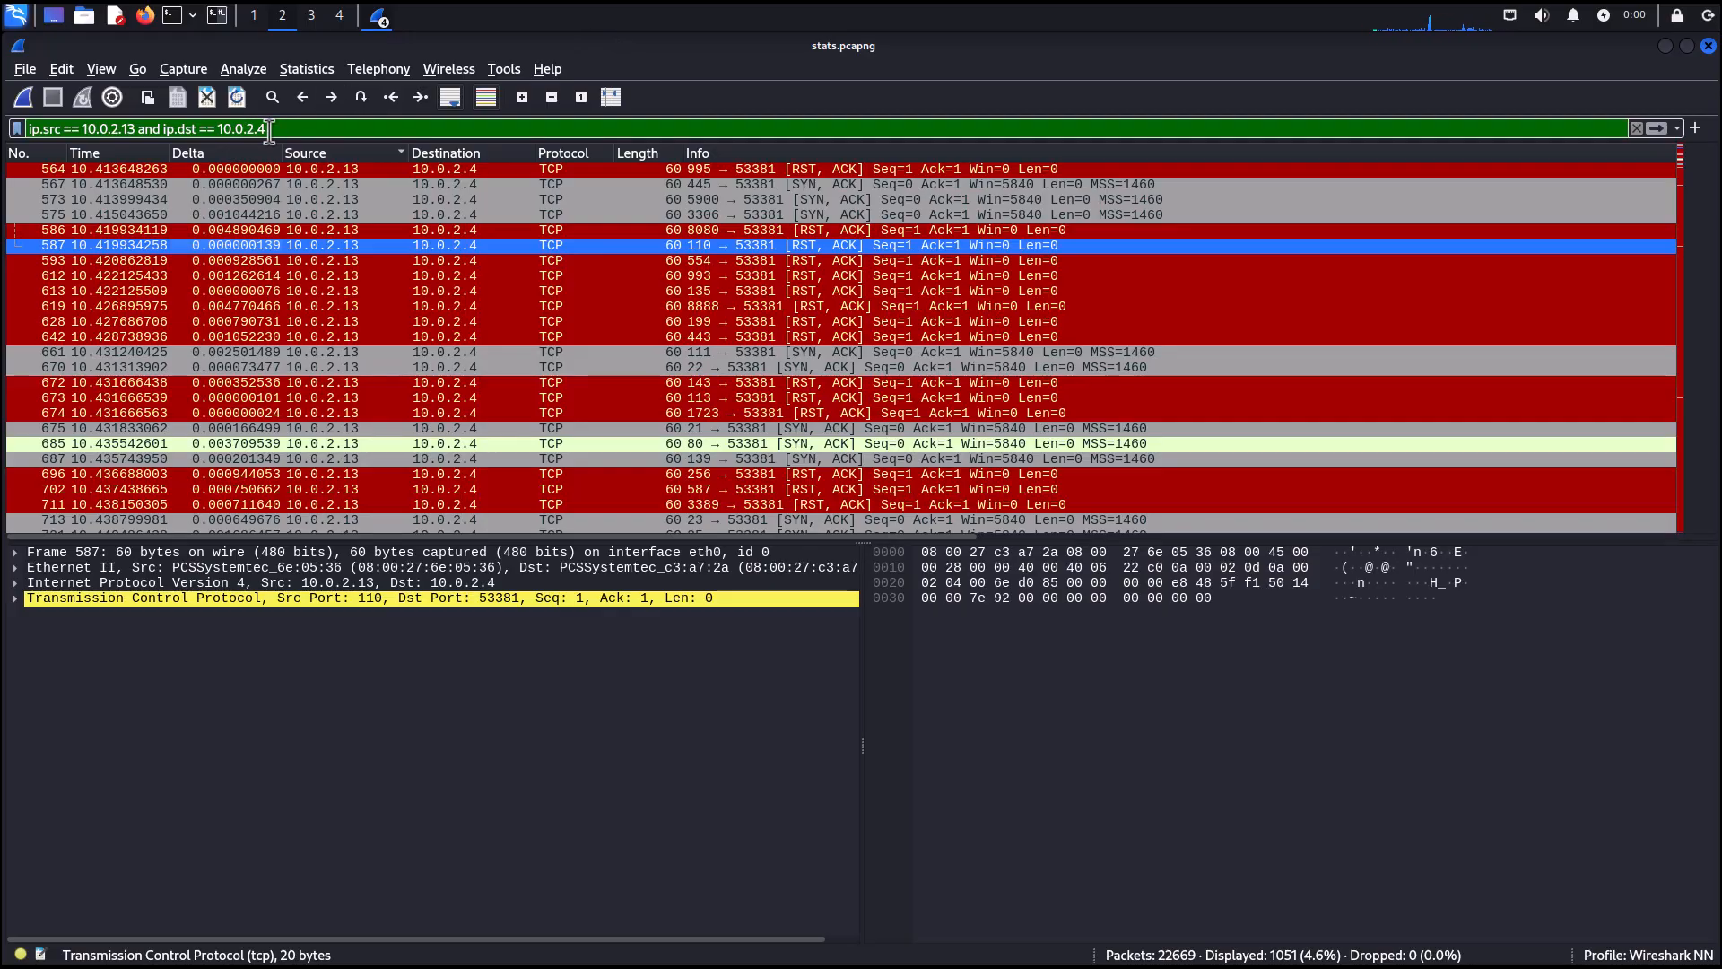
Clear the display filter and apply tcp.srcport == 80.
{"action": "left_click_drag", "start_coordinate": [284, 128], "coordinate": [20, 128]}
{"action": "key", "text": "BackSpace"}
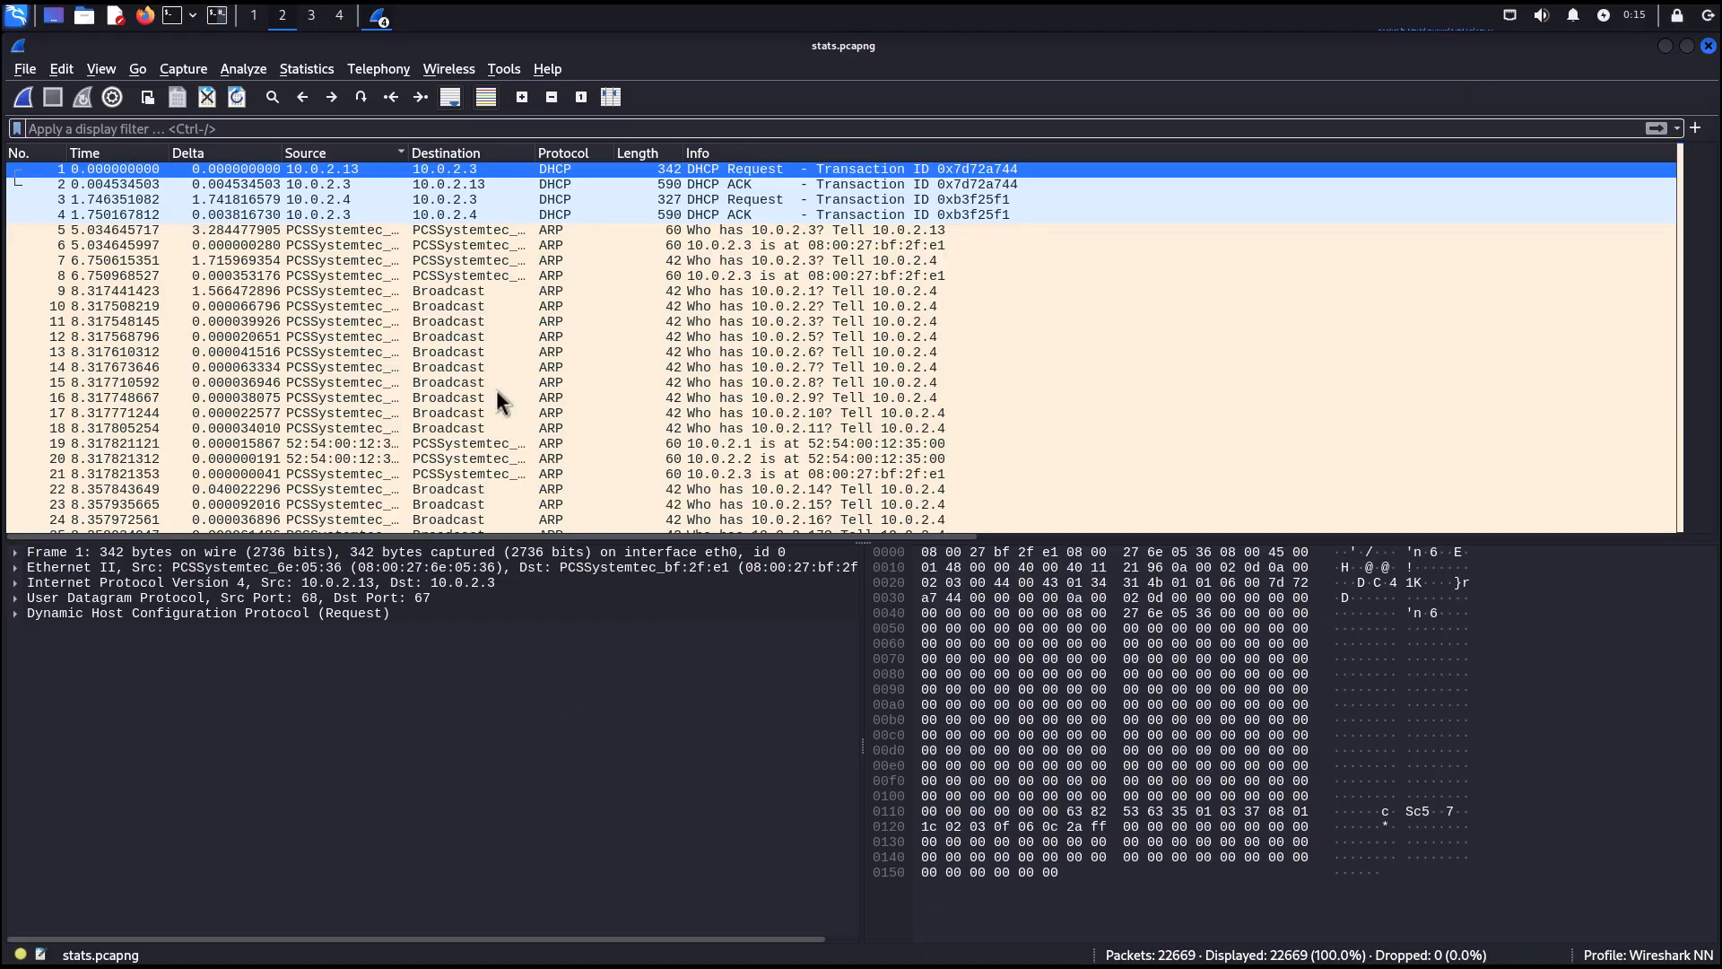
{"action": "left_click", "coordinate": [120, 129]}
{"action": "type", "text": "tcp"}
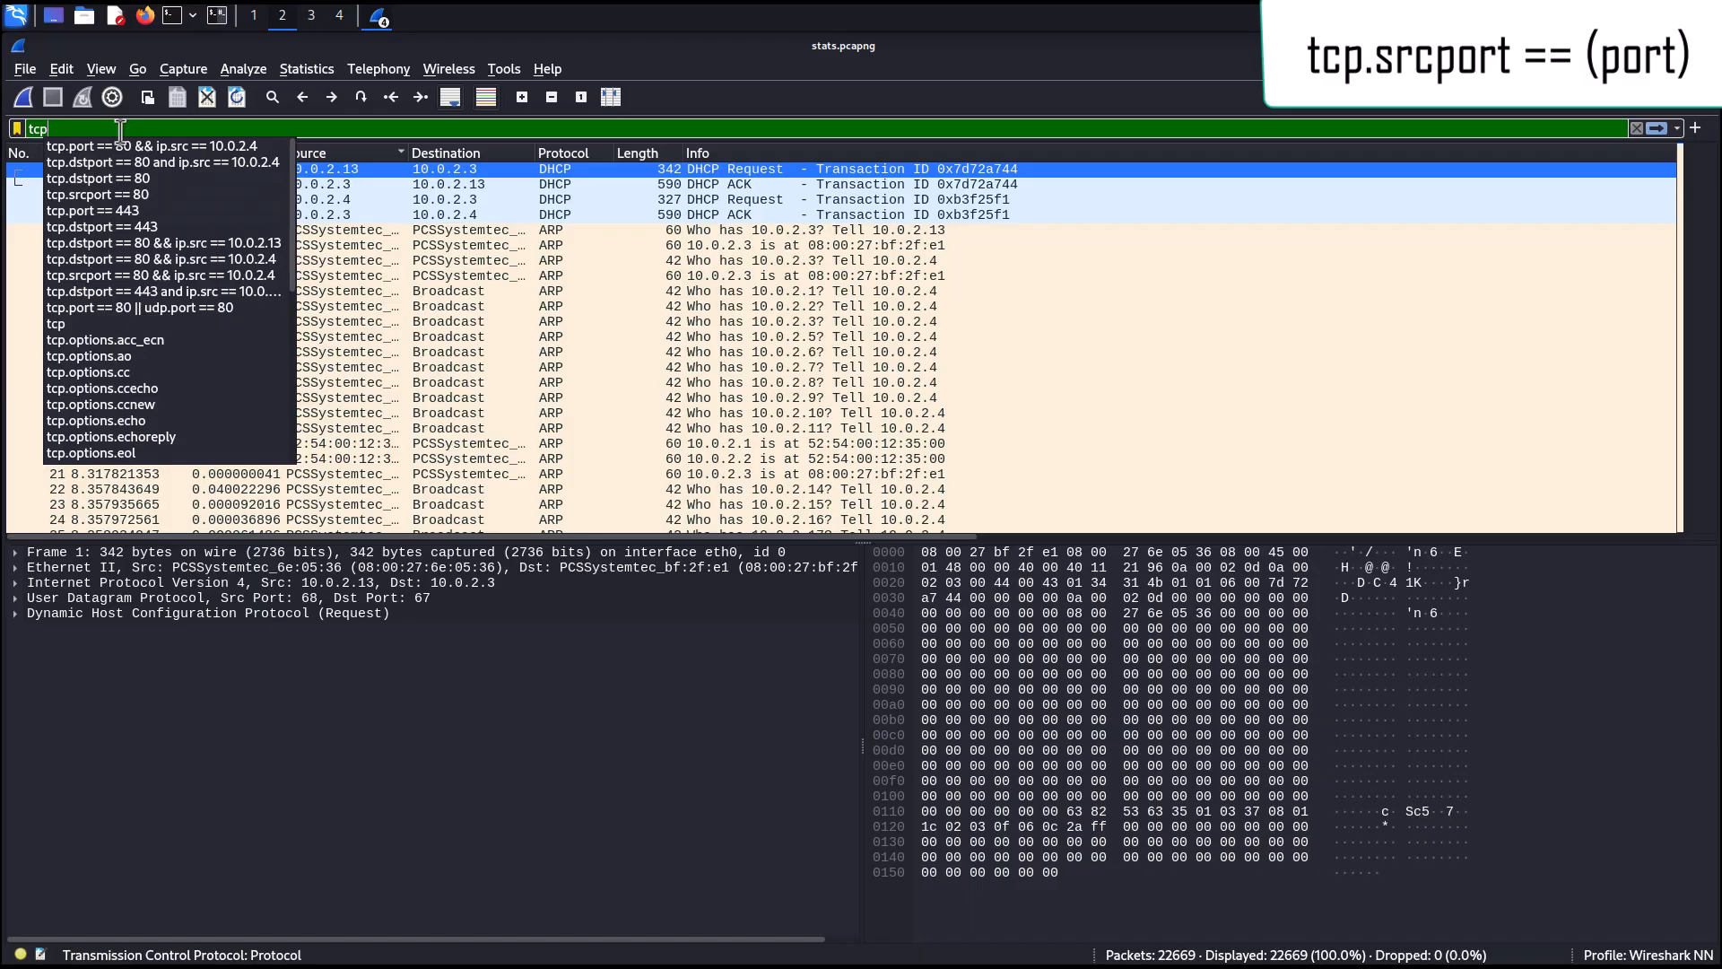
{"action": "type", "text": ".src"}
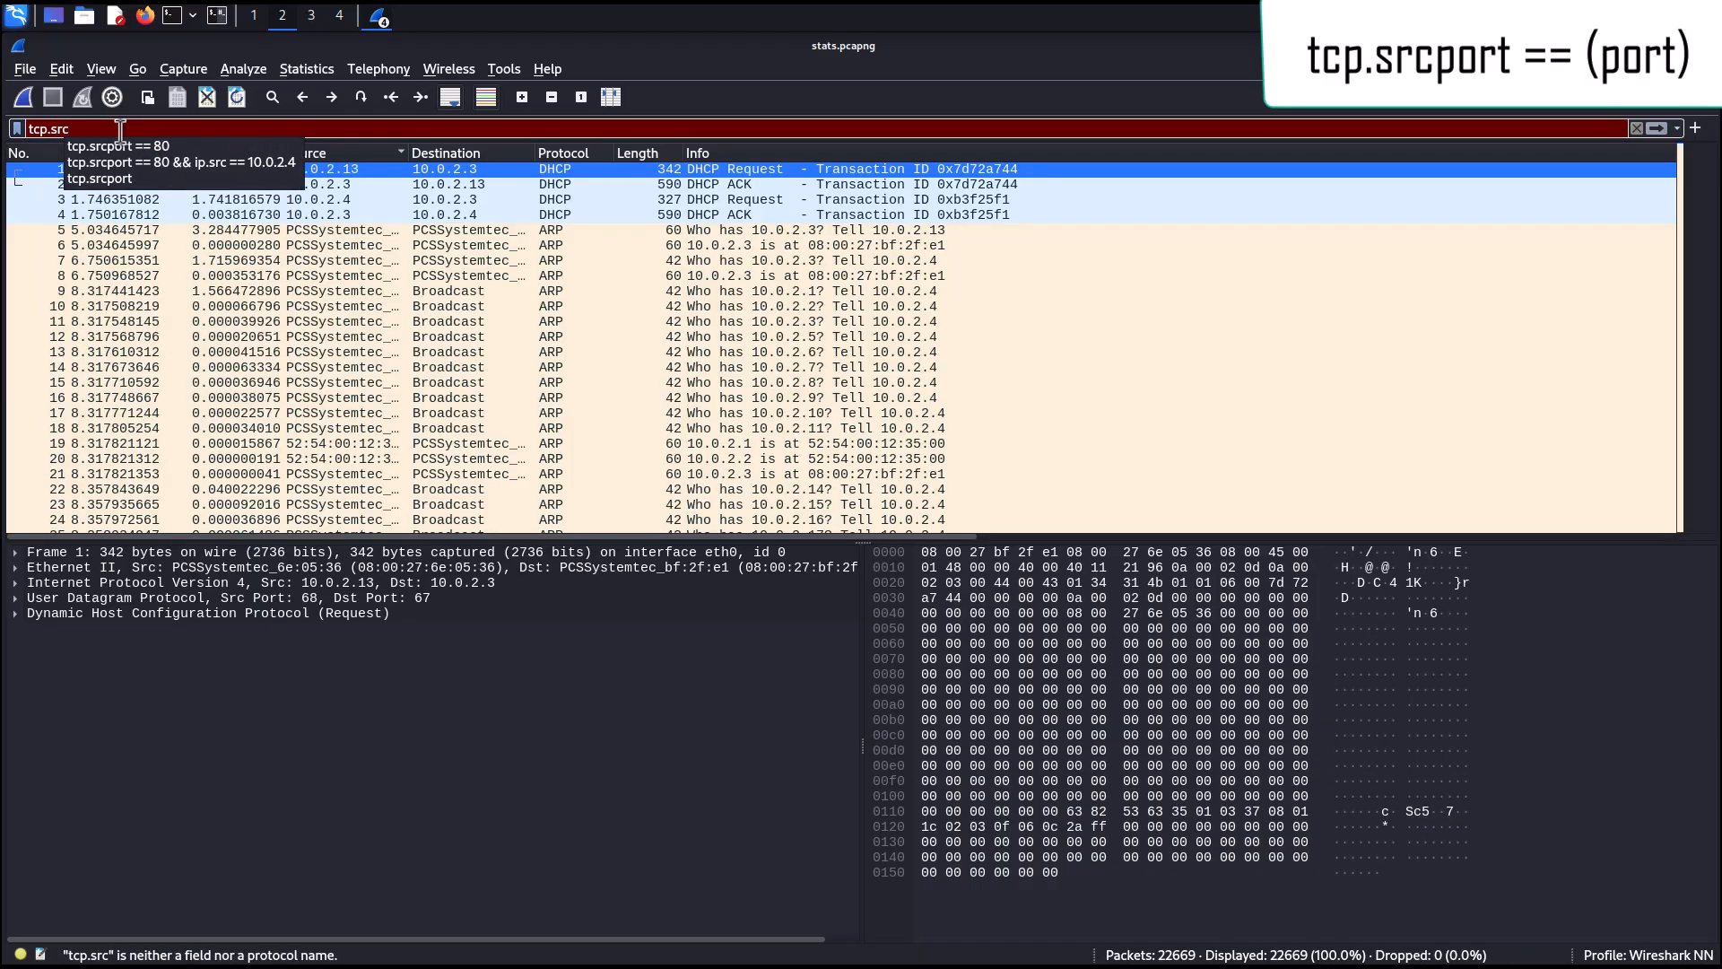
{"action": "type", "text": "port =="}
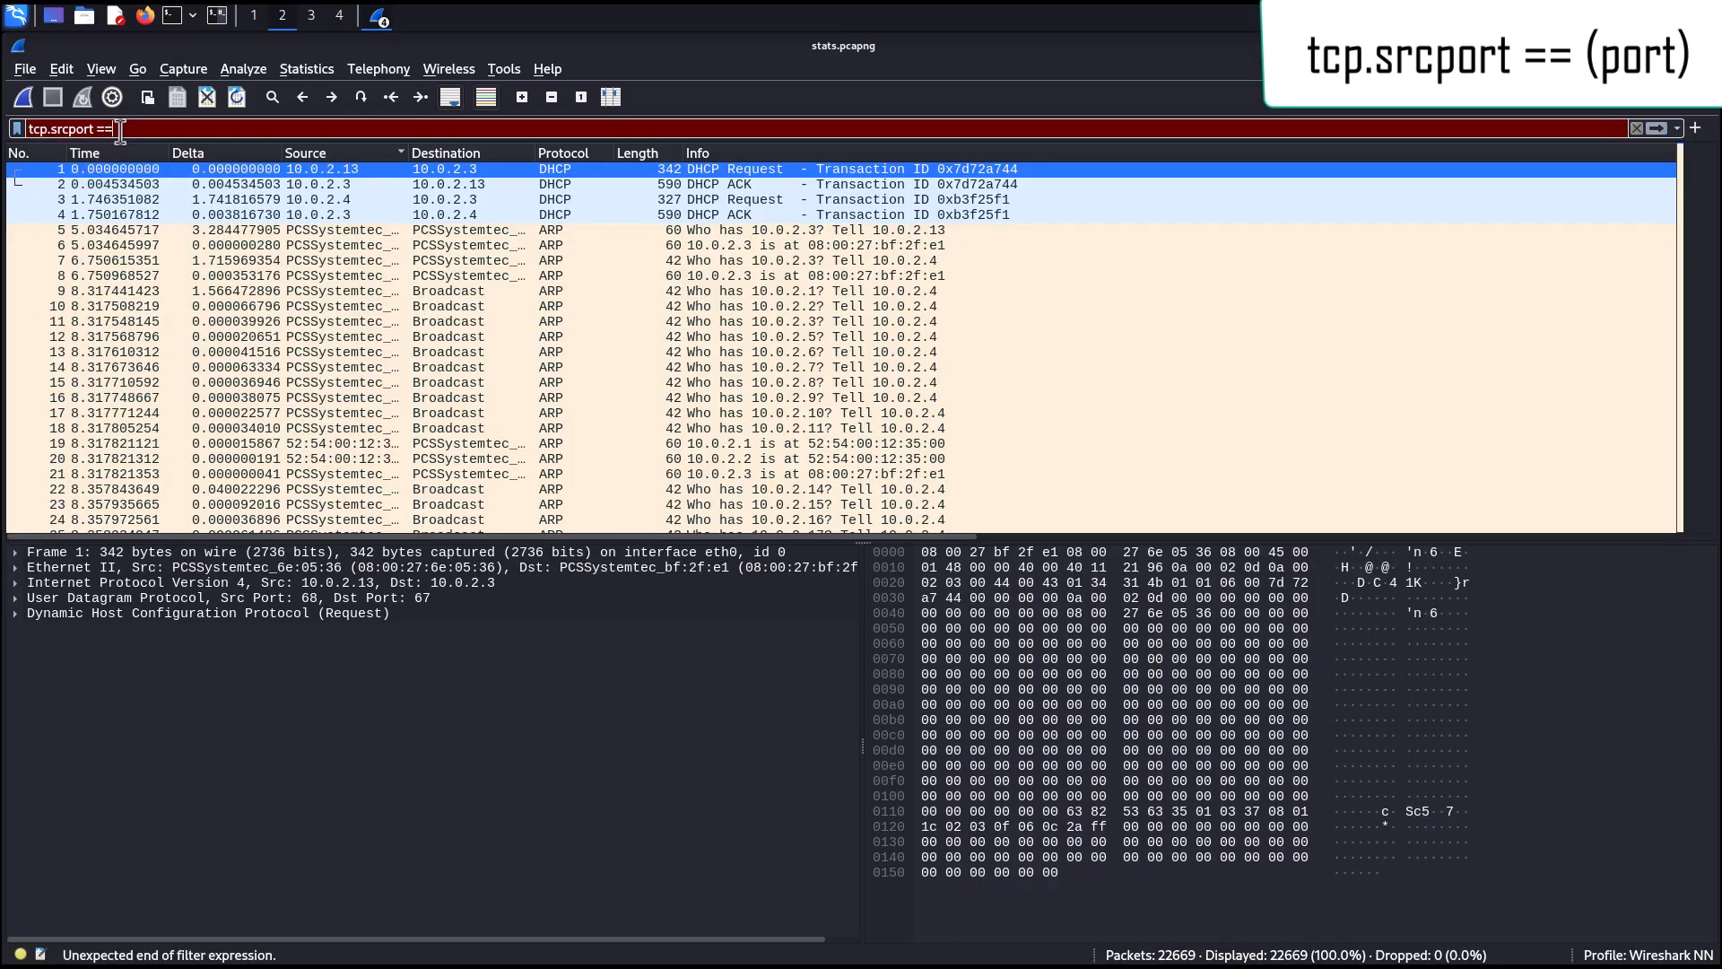
{"action": "type", "text": " 80"}
{"action": "key", "text": "Return"}
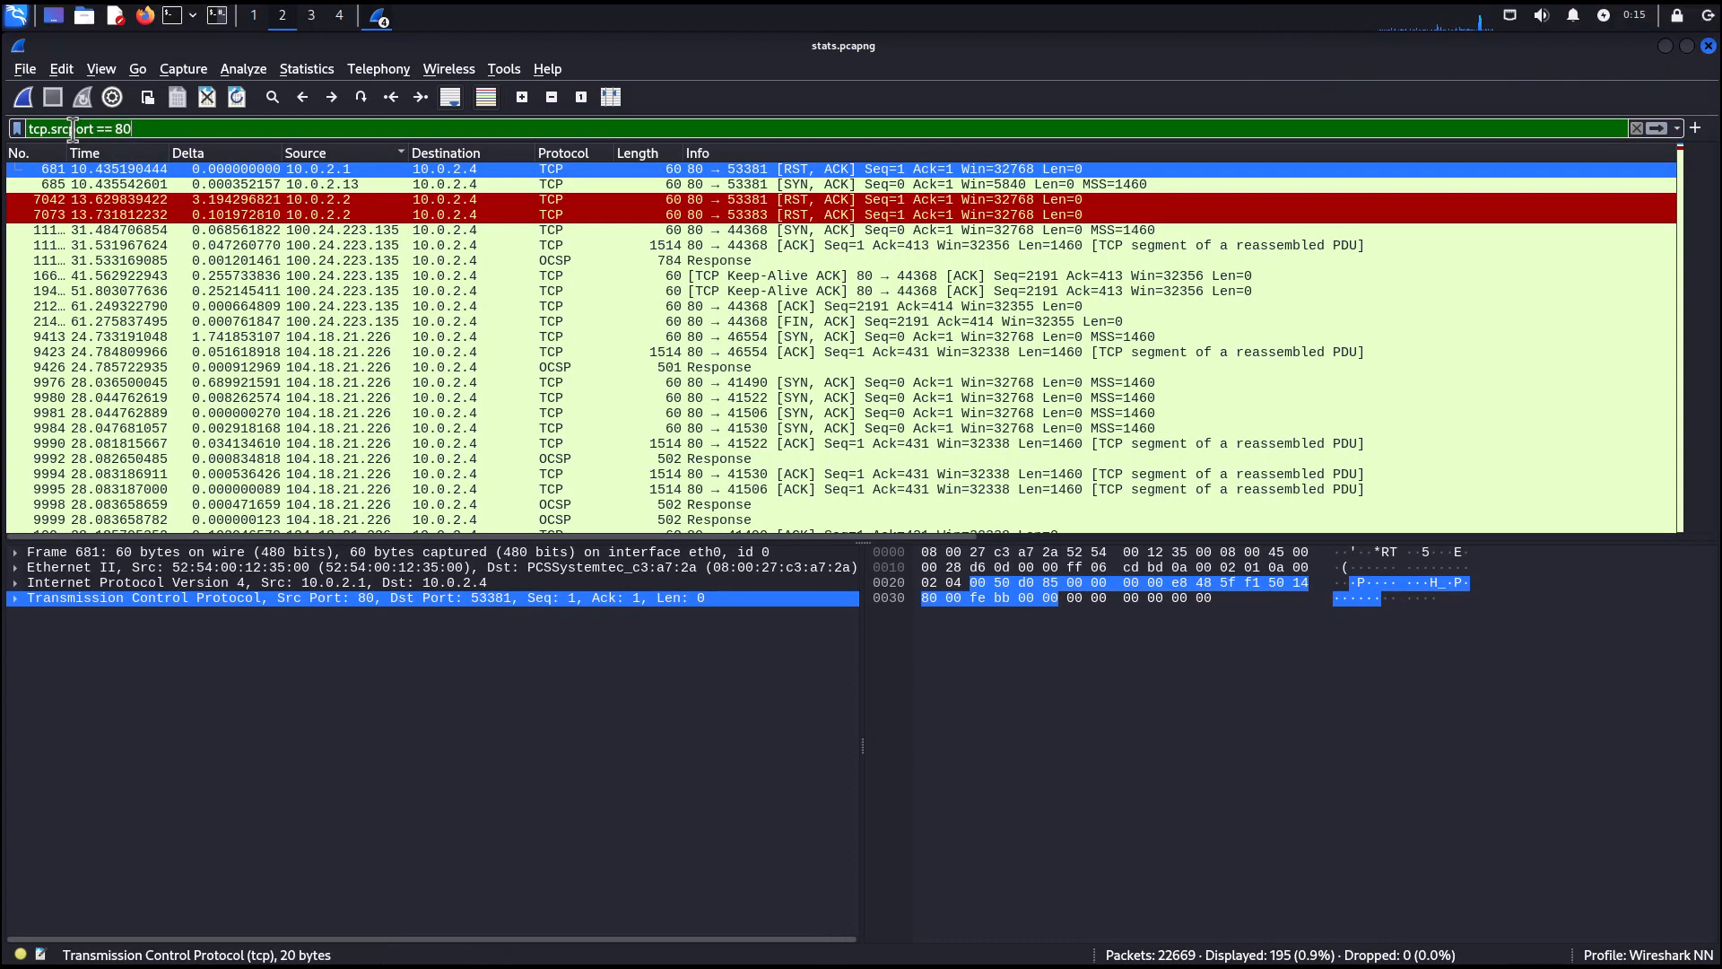
Change the filter field to tcp.dstport and apply tcp.dstport == 80.
{"action": "left_click_drag", "start_coordinate": [73, 128], "coordinate": [54, 128]}
{"action": "type", "text": "dst"}
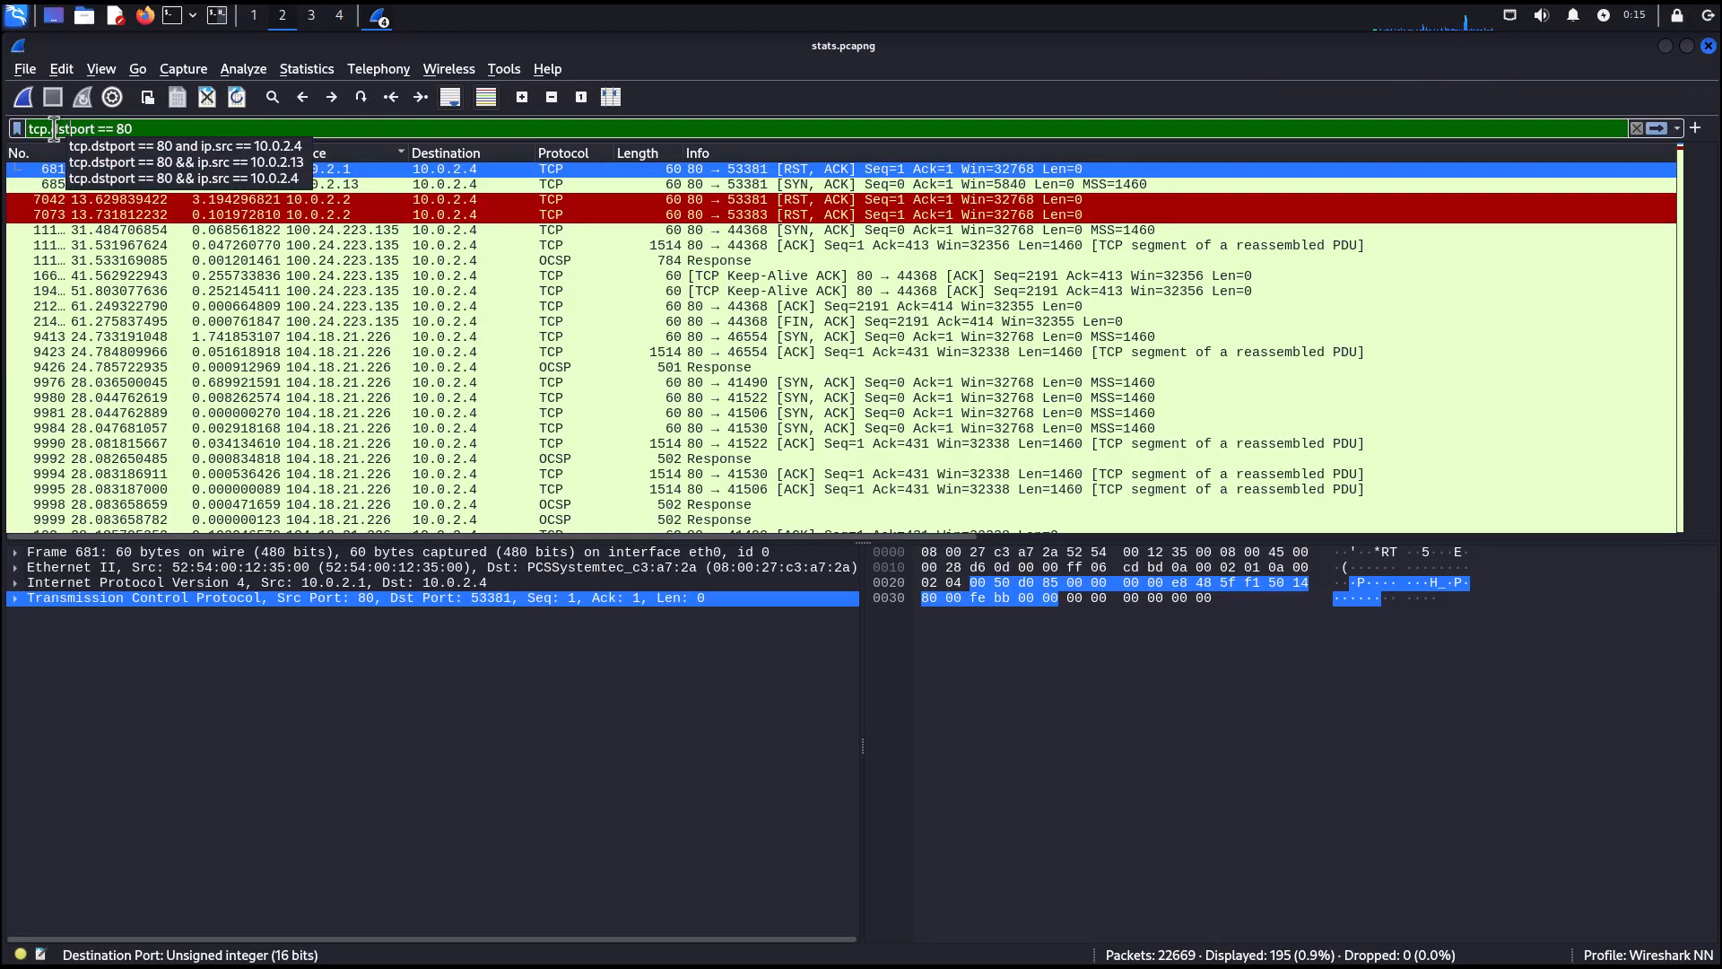
{"action": "key", "text": "Return"}
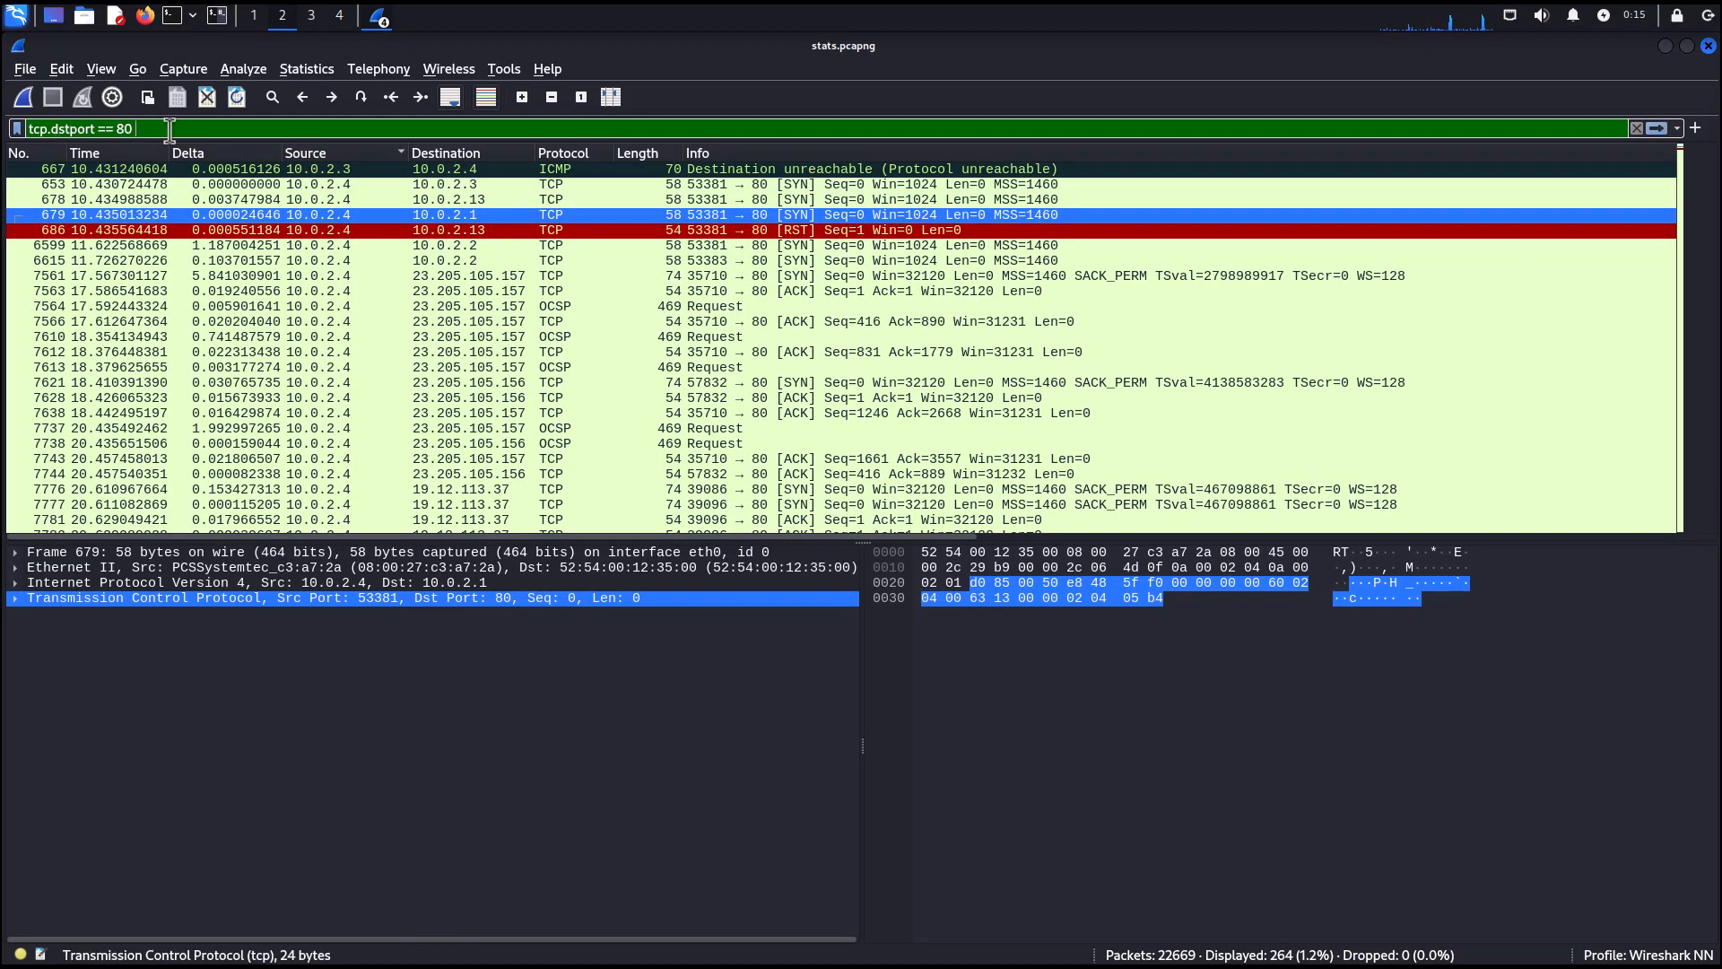
Extend the tcp.dstport == 80 filter with && ip.src == 10.0.2.4 and apply it.
{"action": "type", "text": "and"}
{"action": "key", "text": "BackSpace"}
{"action": "key", "text": "BackSpace"}
{"action": "key", "text": "BackSpace"}
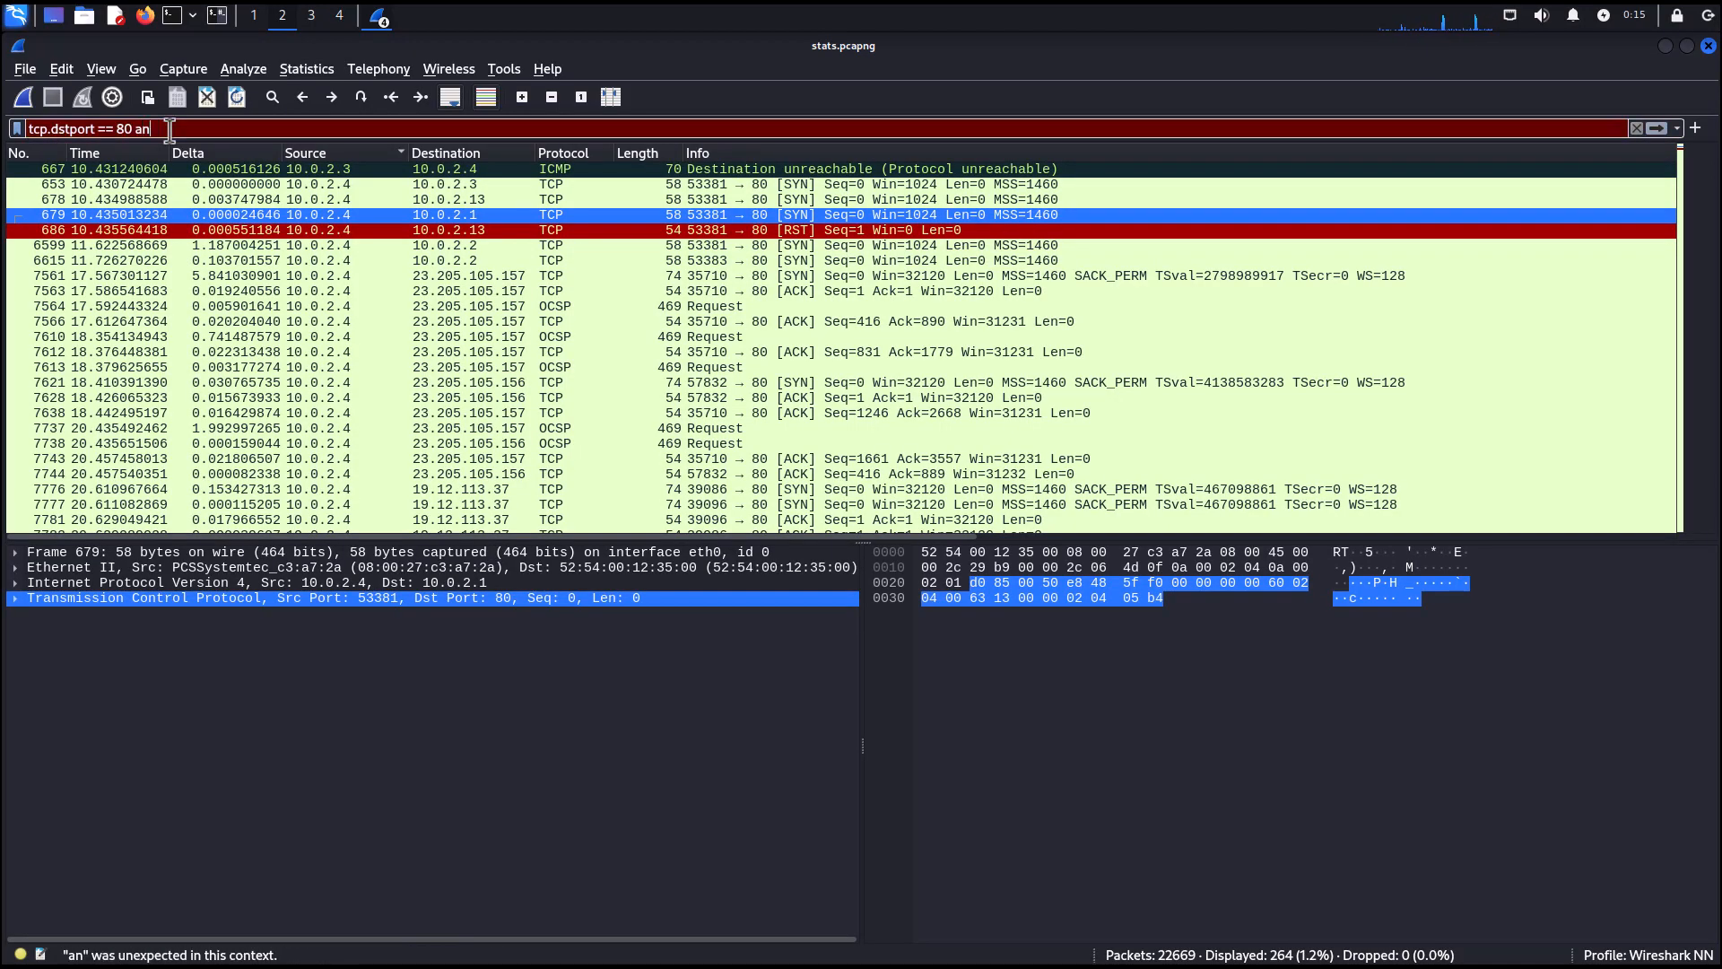
{"action": "type", "text": "&&"}
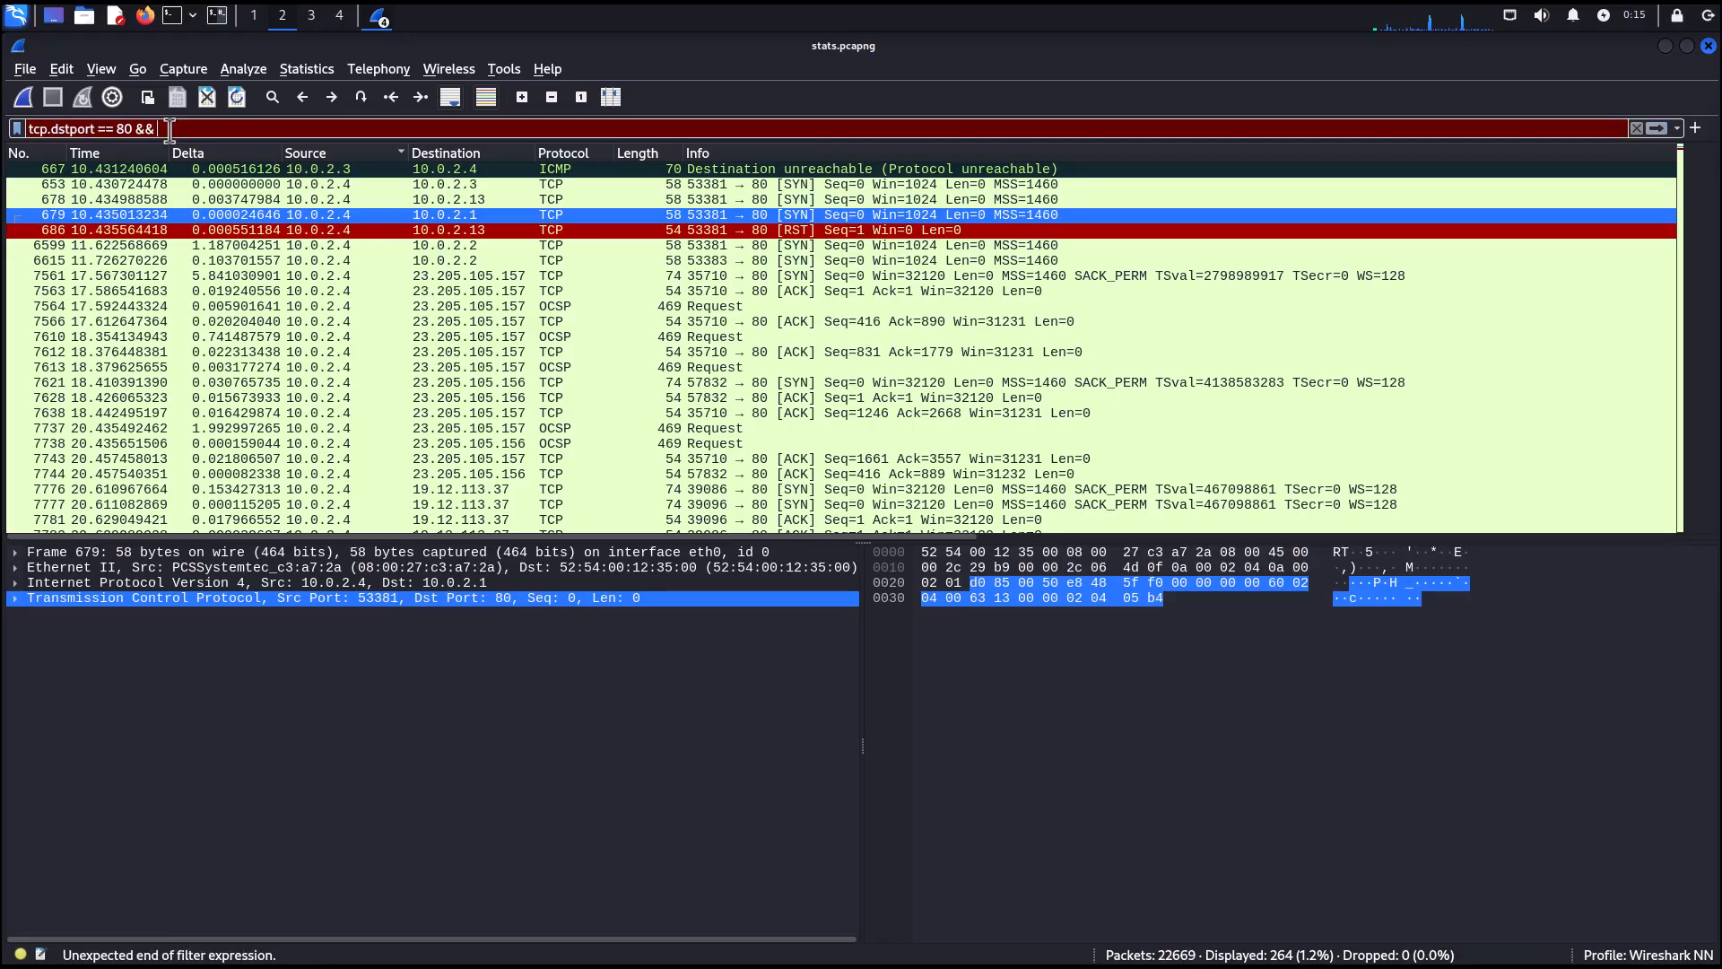
{"action": "type", "text": " ip.src"}
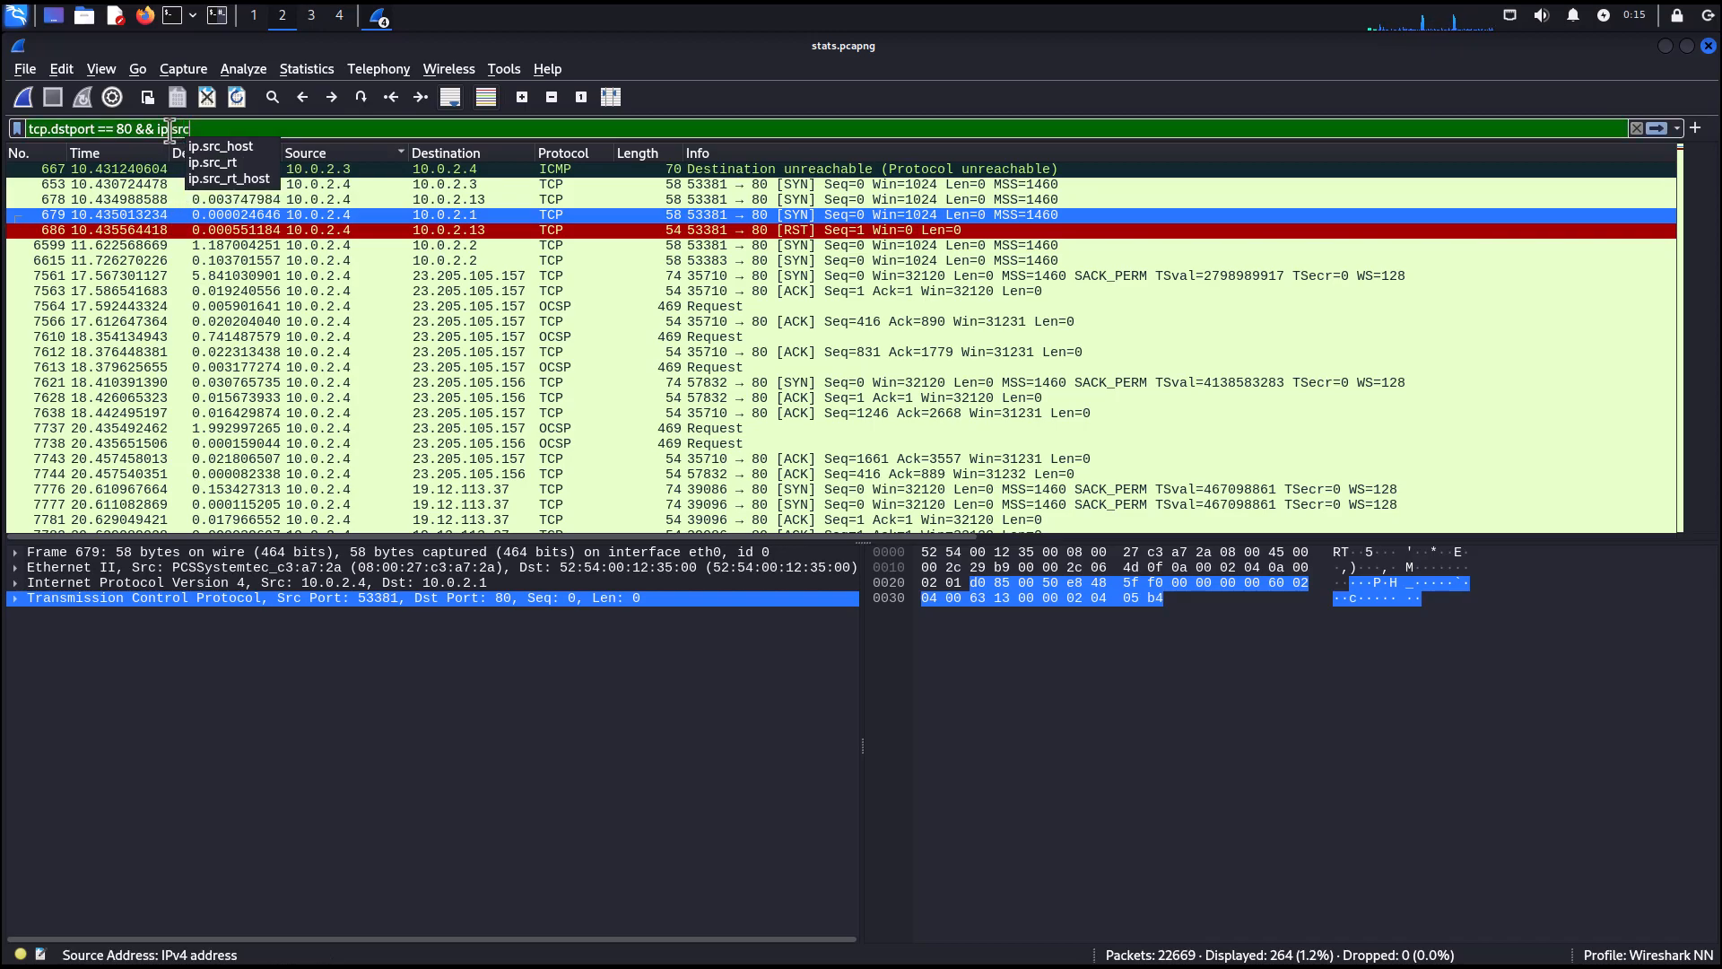
{"action": "type", "text": " =="}
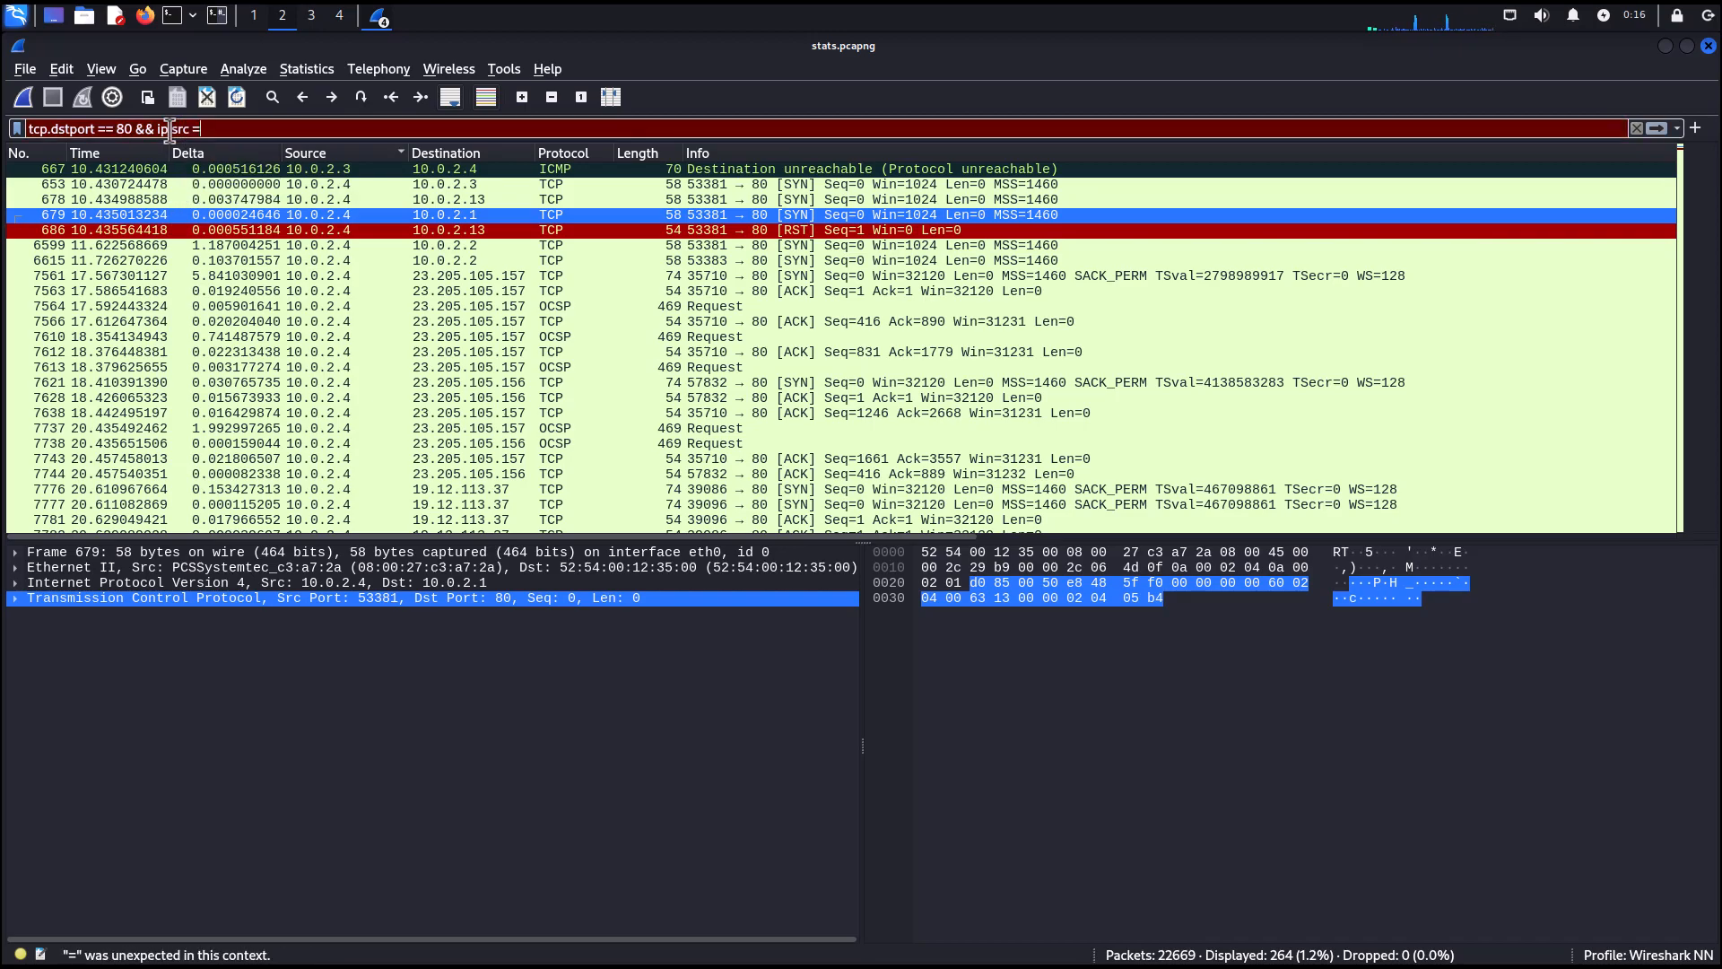
{"action": "type", "text": " 10.0.2.4"}
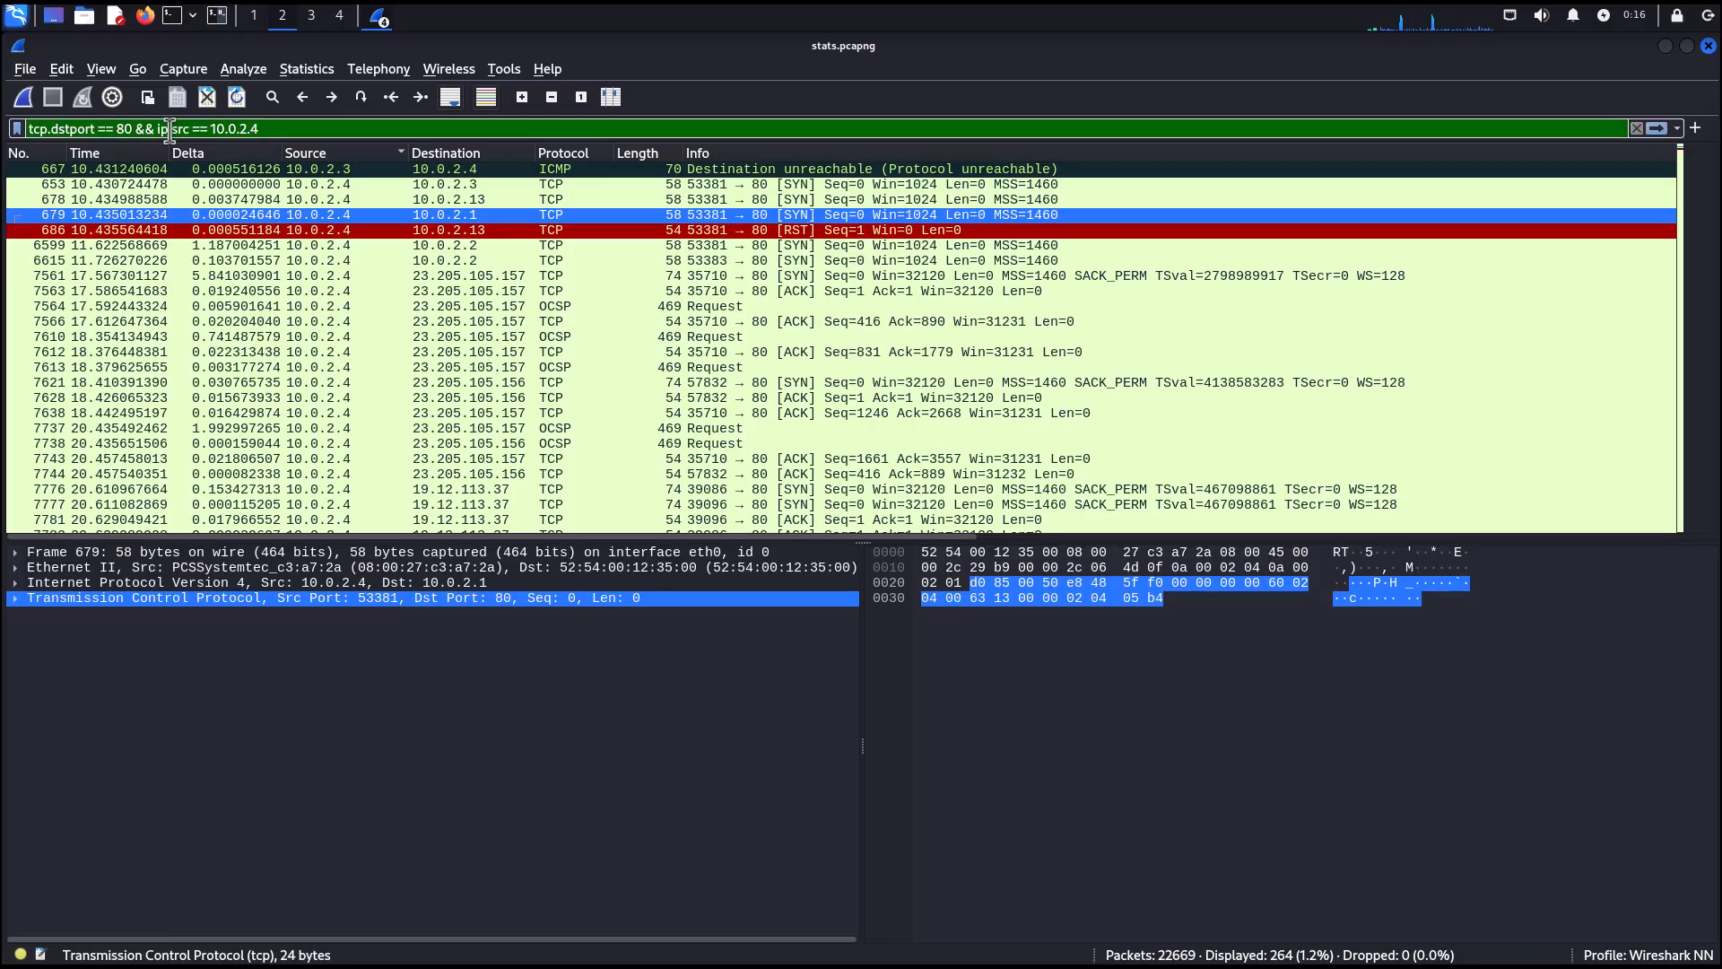
{"action": "key", "text": "Return"}
Clear the display filter and apply the http filter.
{"action": "left_click_drag", "start_coordinate": [133, 128], "coordinate": [27, 127]}
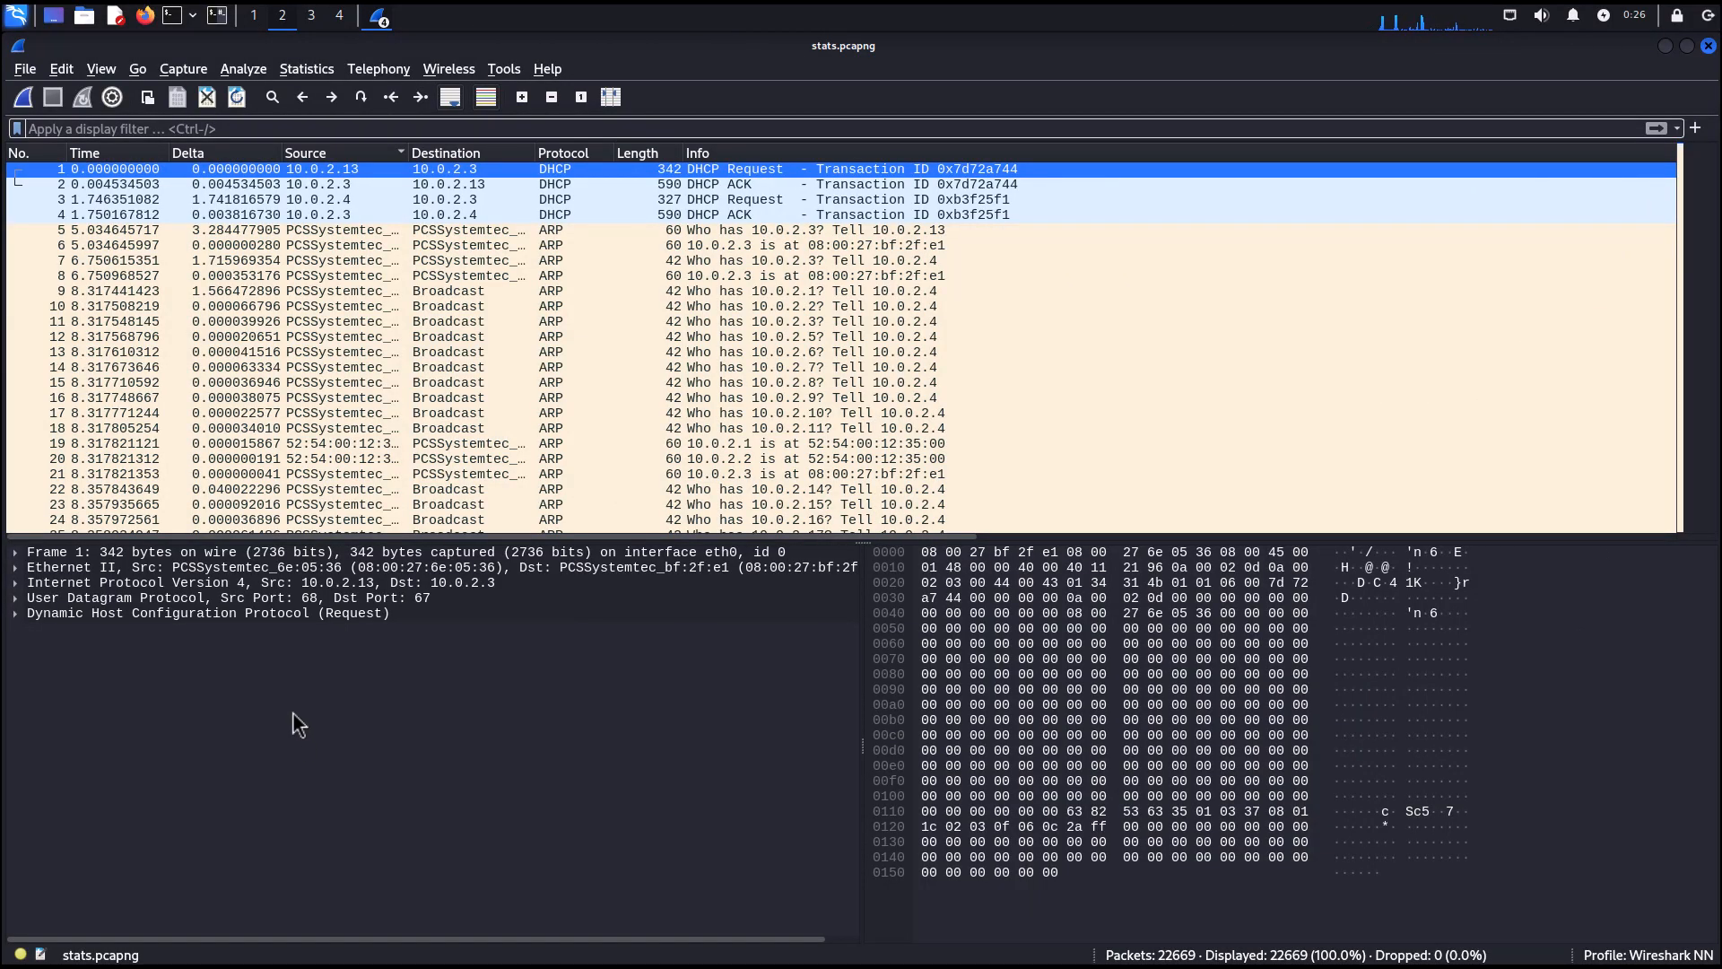
{"action": "left_click", "coordinate": [81, 129]}
{"action": "type", "text": "http"}
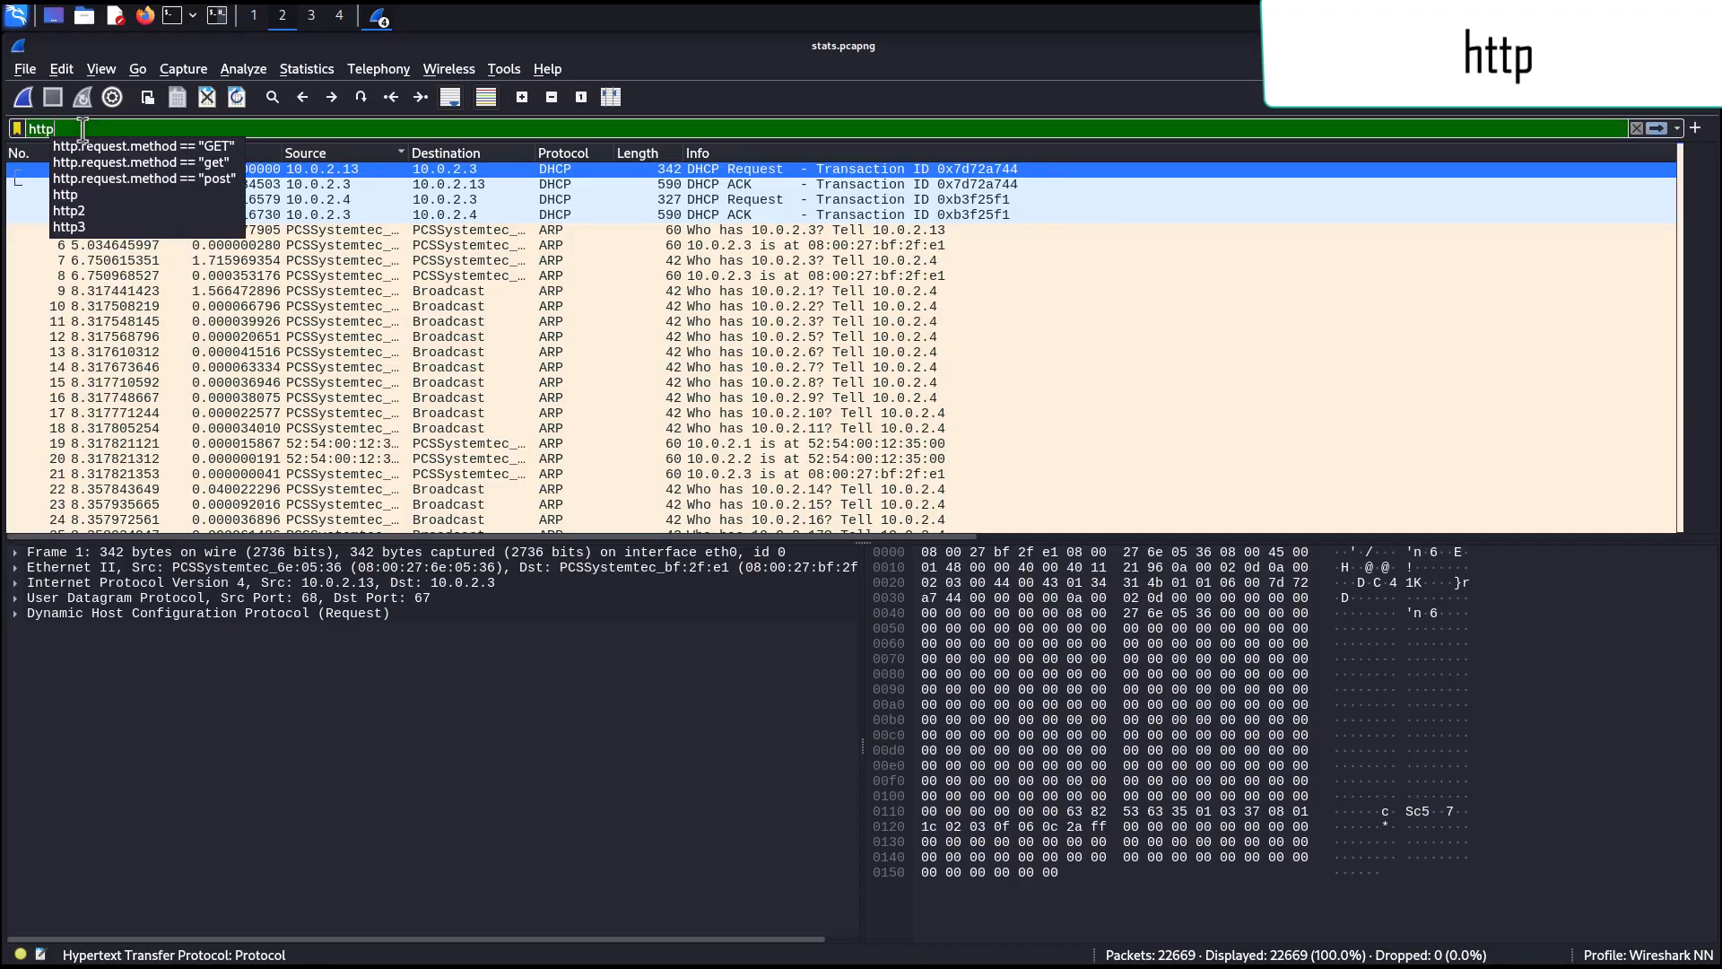
{"action": "key", "text": "Return"}
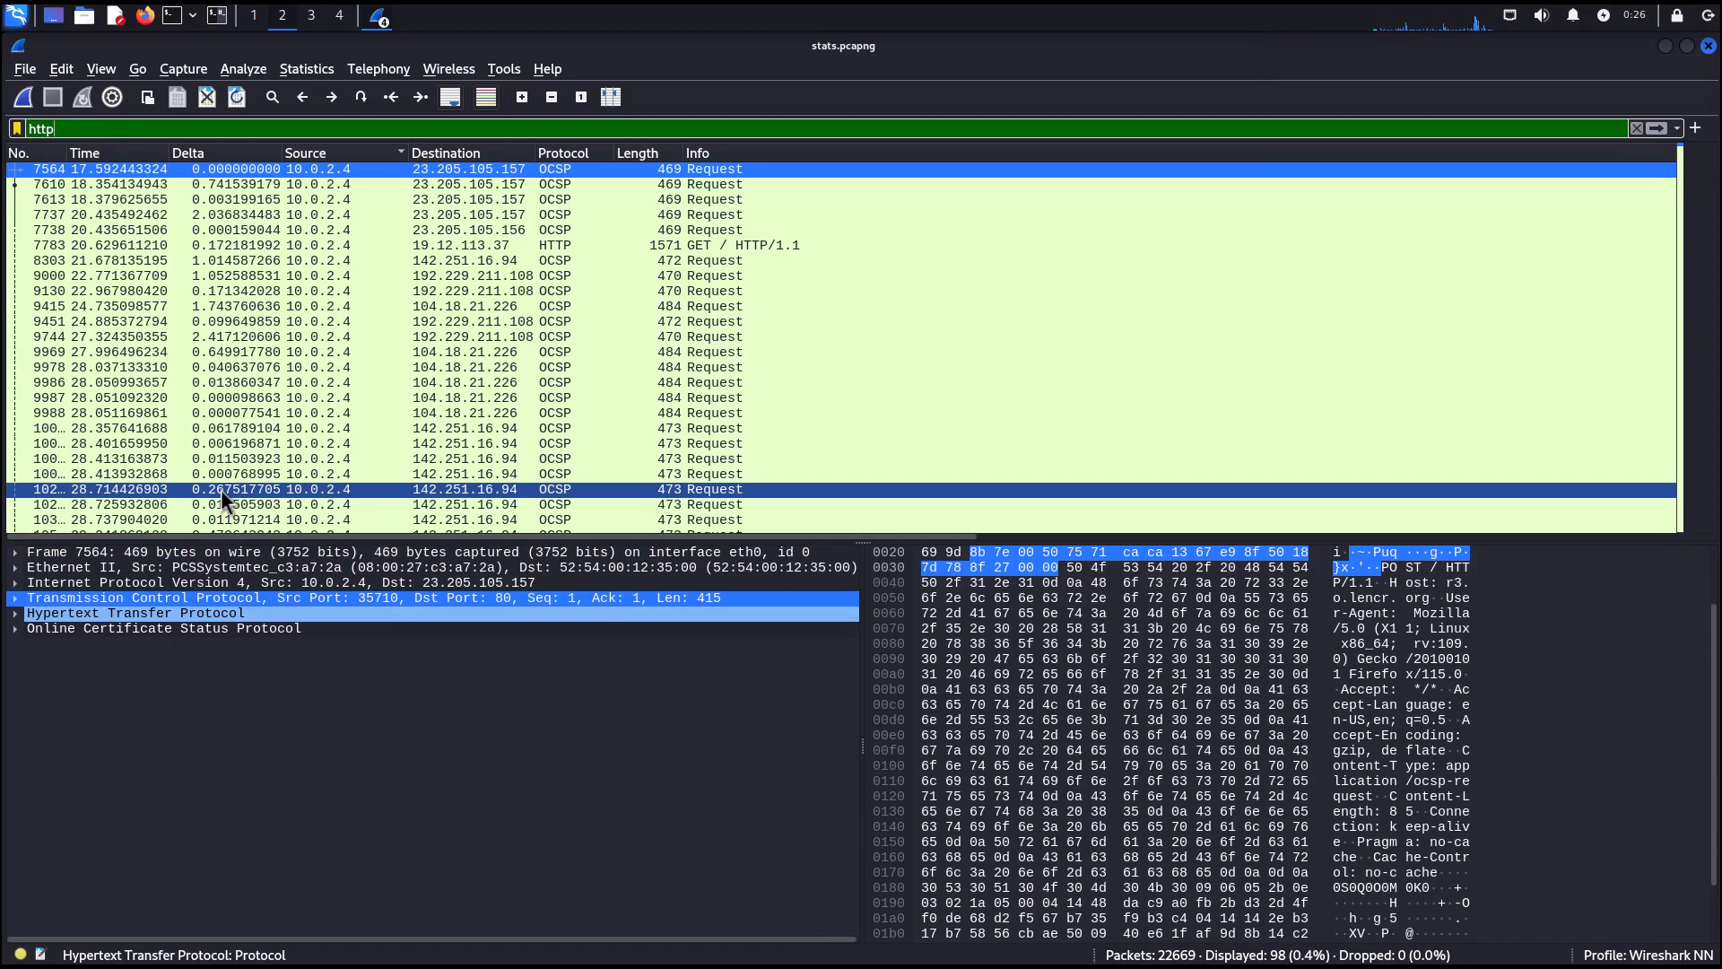
{"action": "scroll", "coordinate": [220, 490], "scroll_direction": "down", "scroll_amount": 20}
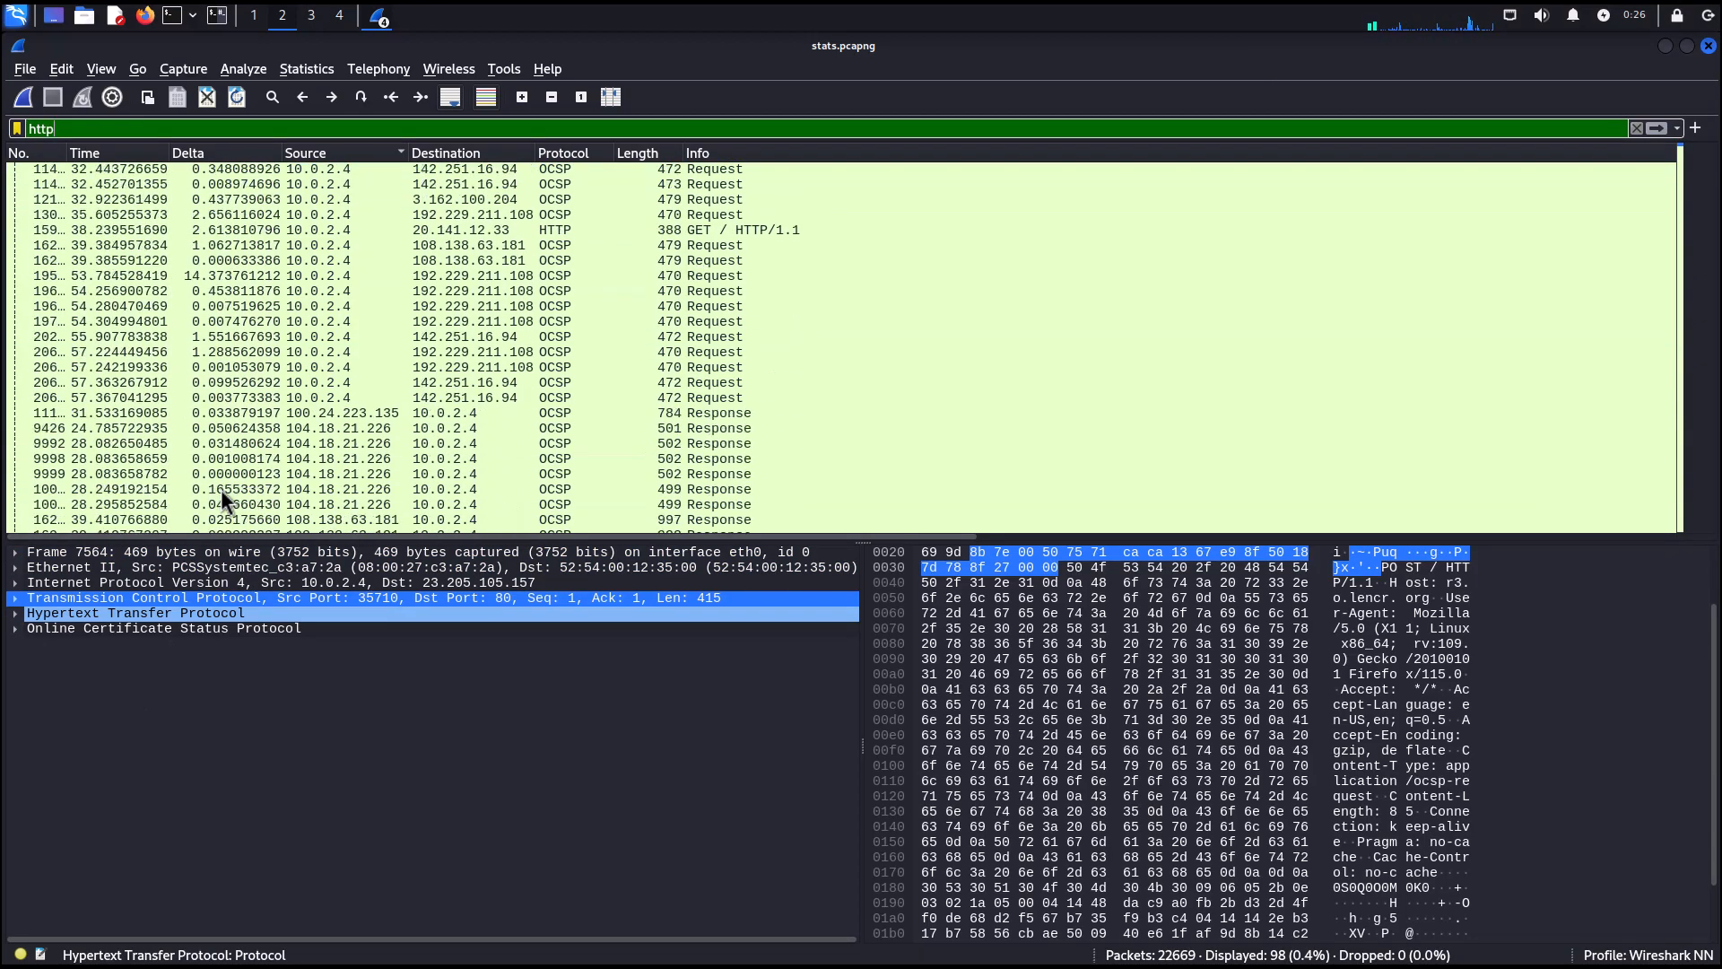
{"action": "scroll", "coordinate": [221, 488], "scroll_direction": "up", "scroll_amount": 20}
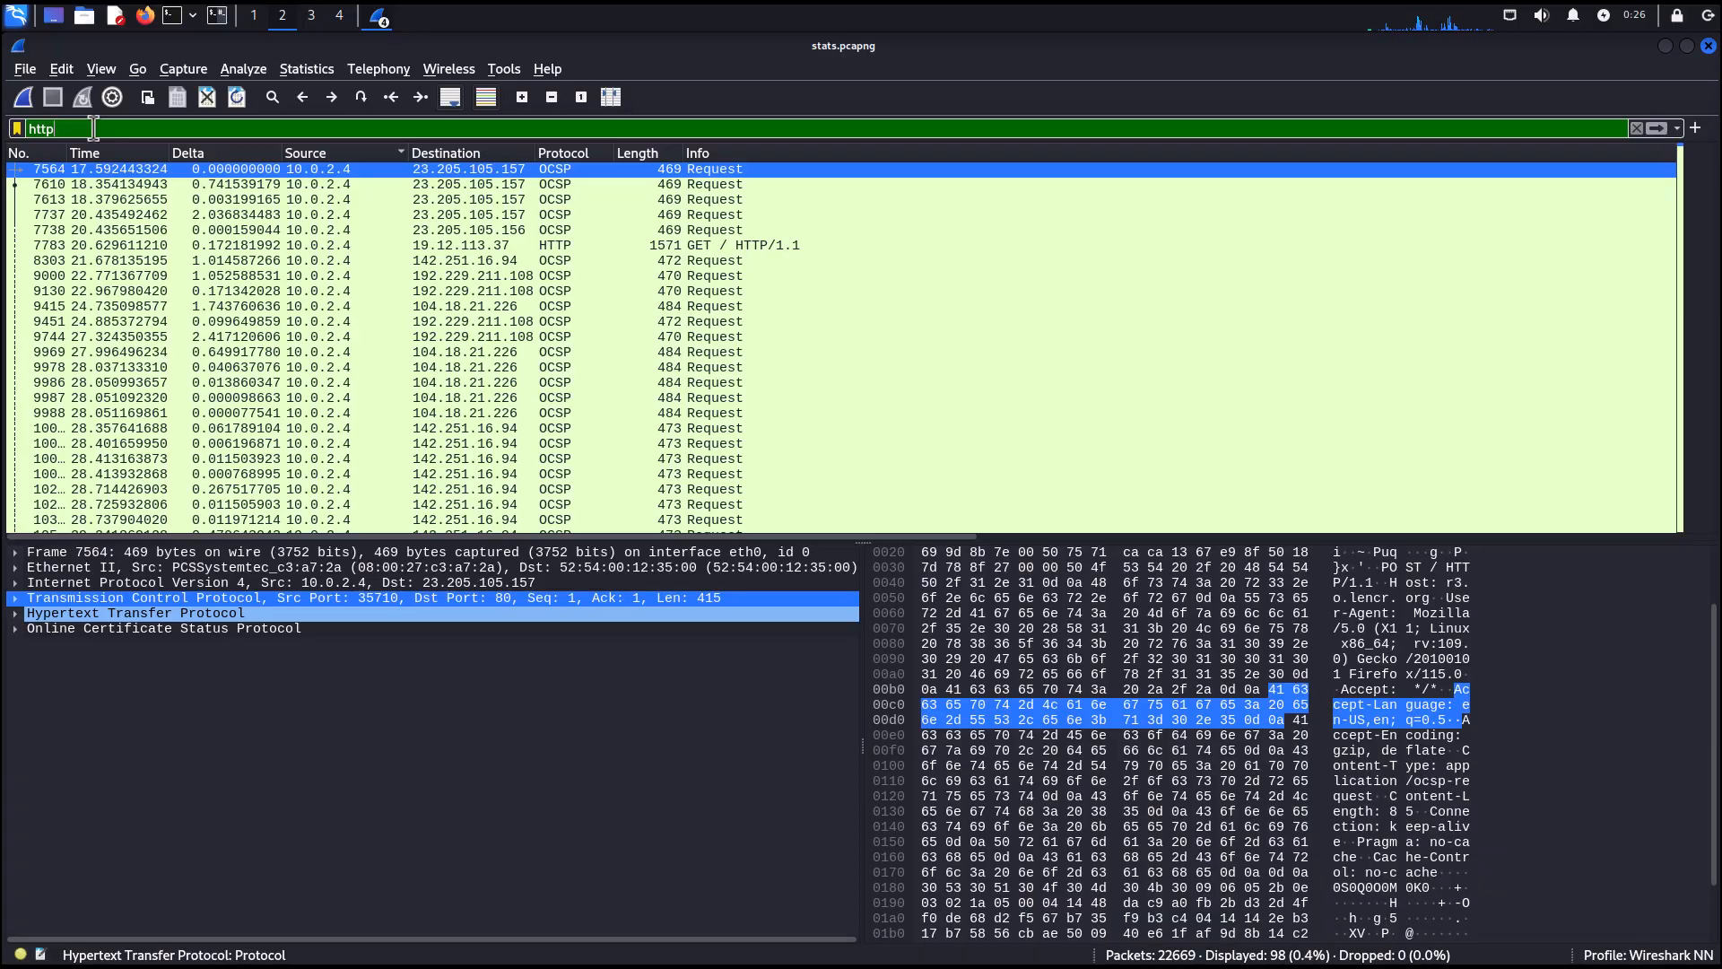
Refine the filter to http.request.method == "GET" and apply it.
{"action": "type", "text": ".req"}
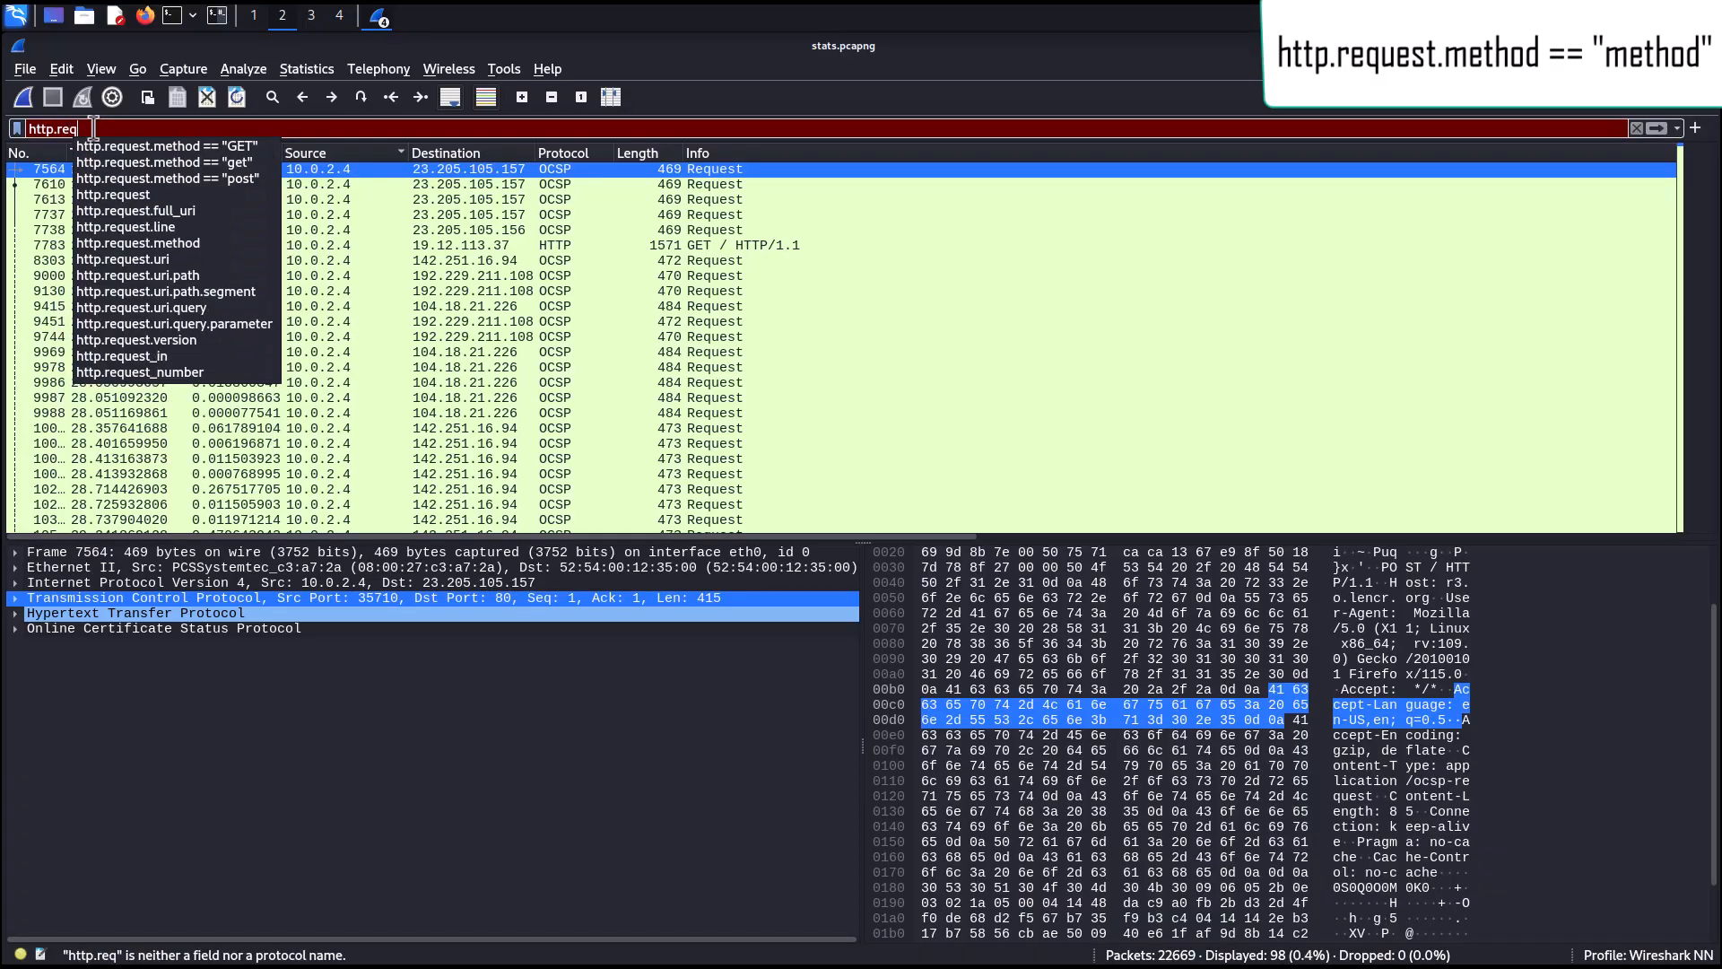
{"action": "left_click", "coordinate": [117, 142]}
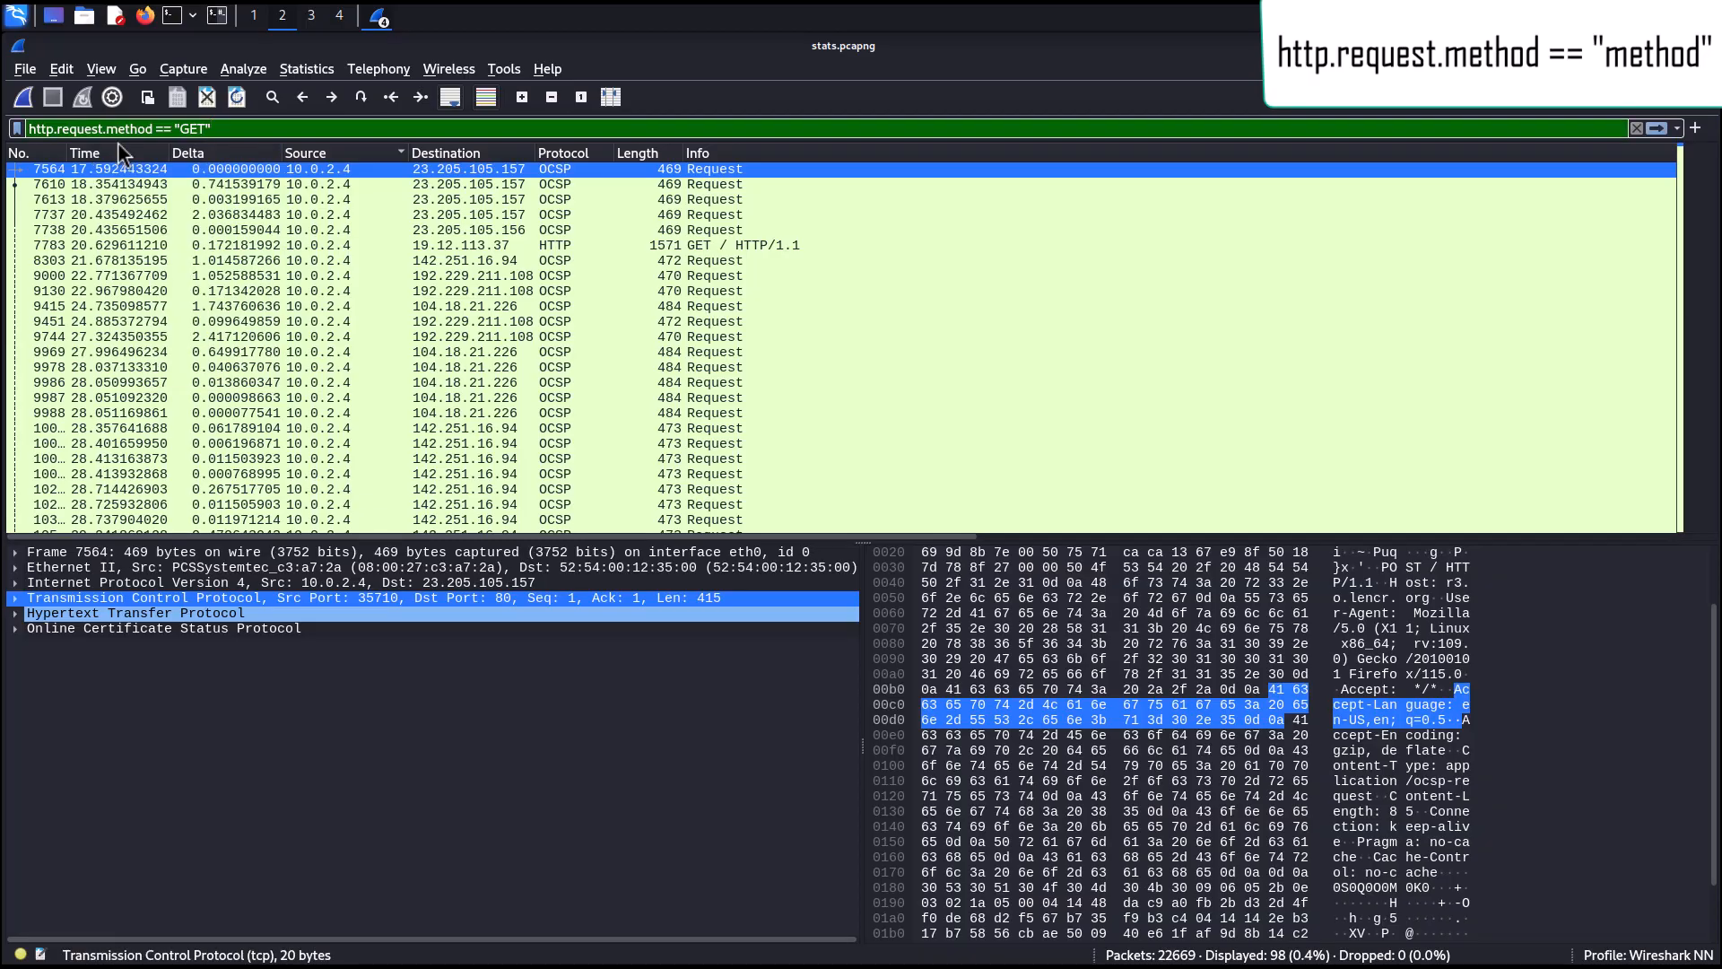
{"action": "key", "text": "Return"}
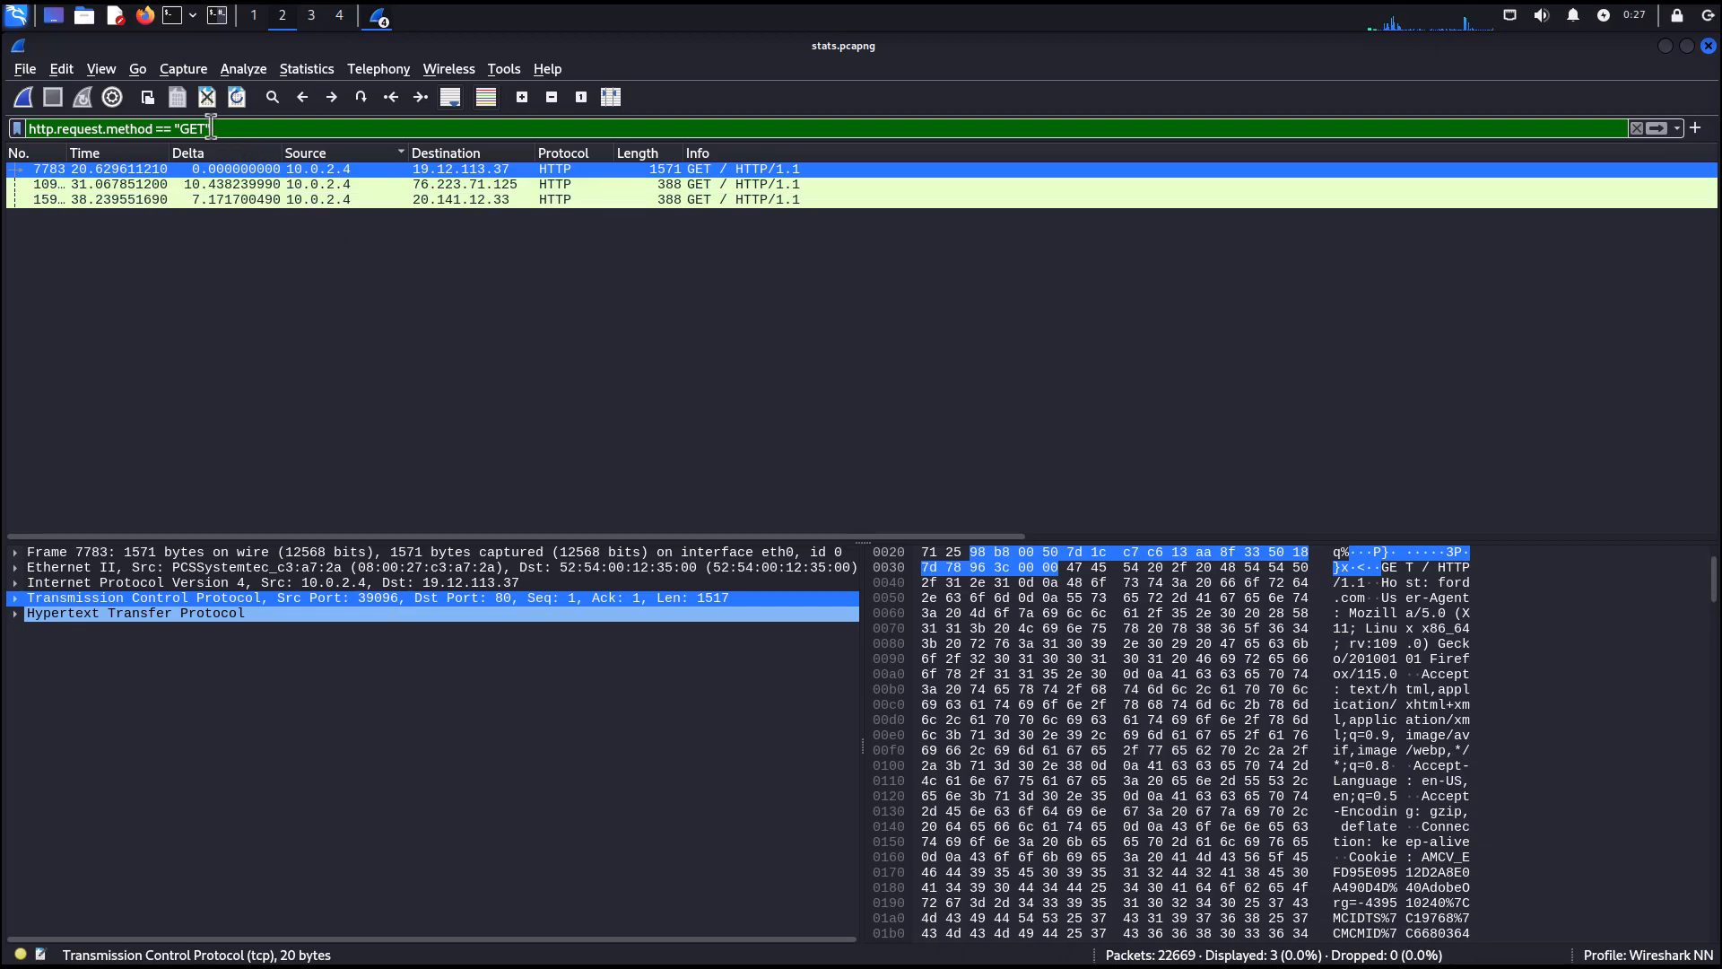
Change the request method in the filter to "POST" and apply it.
{"action": "left_click_drag", "start_coordinate": [202, 128], "coordinate": [183, 128]}
{"action": "type", "text": "POST\""}
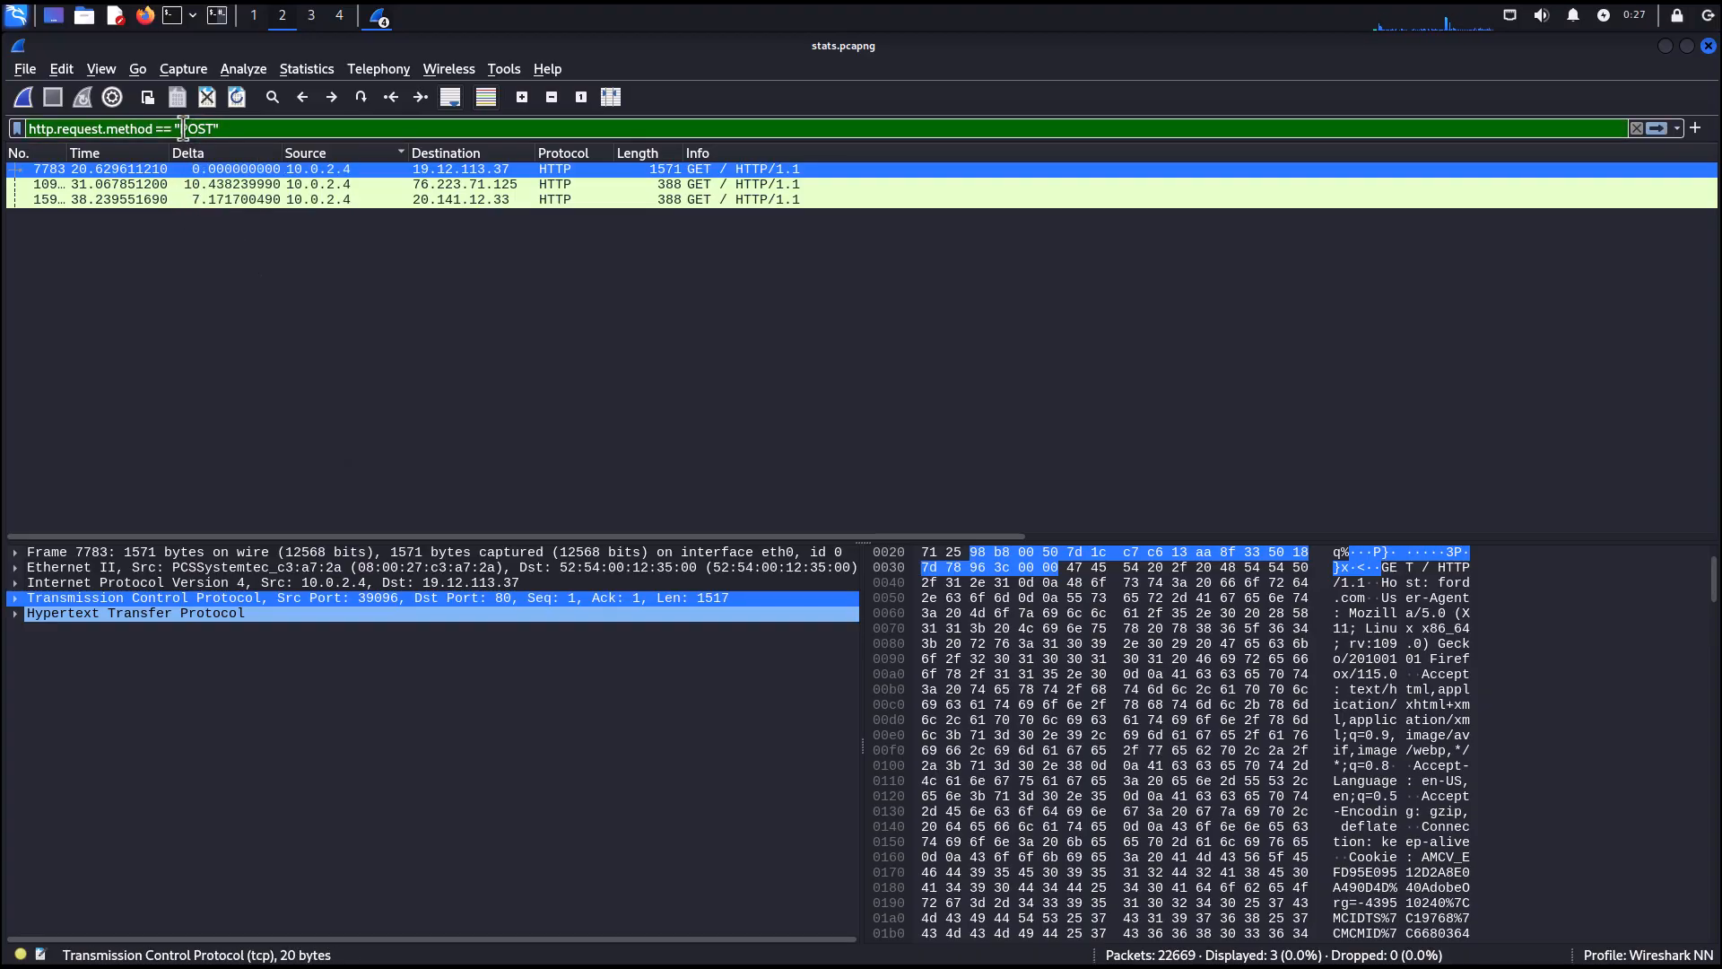
{"action": "key", "text": "Return"}
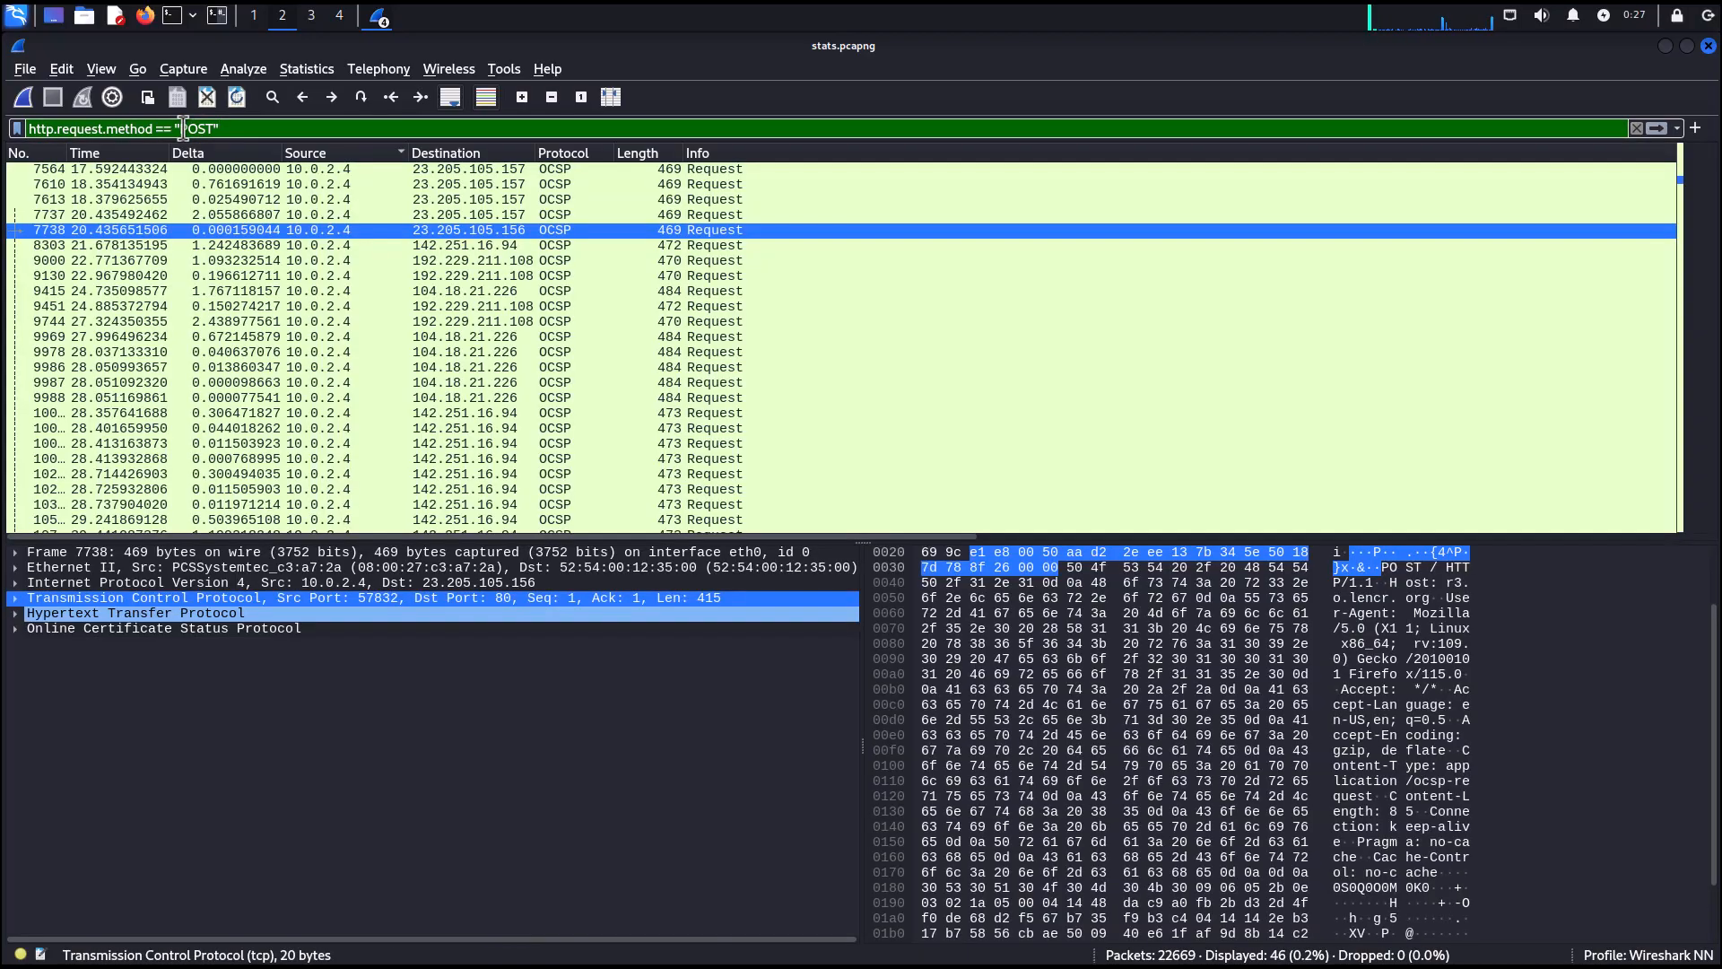
{"action": "scroll", "coordinate": [391, 272], "scroll_direction": "down", "scroll_amount": 7}
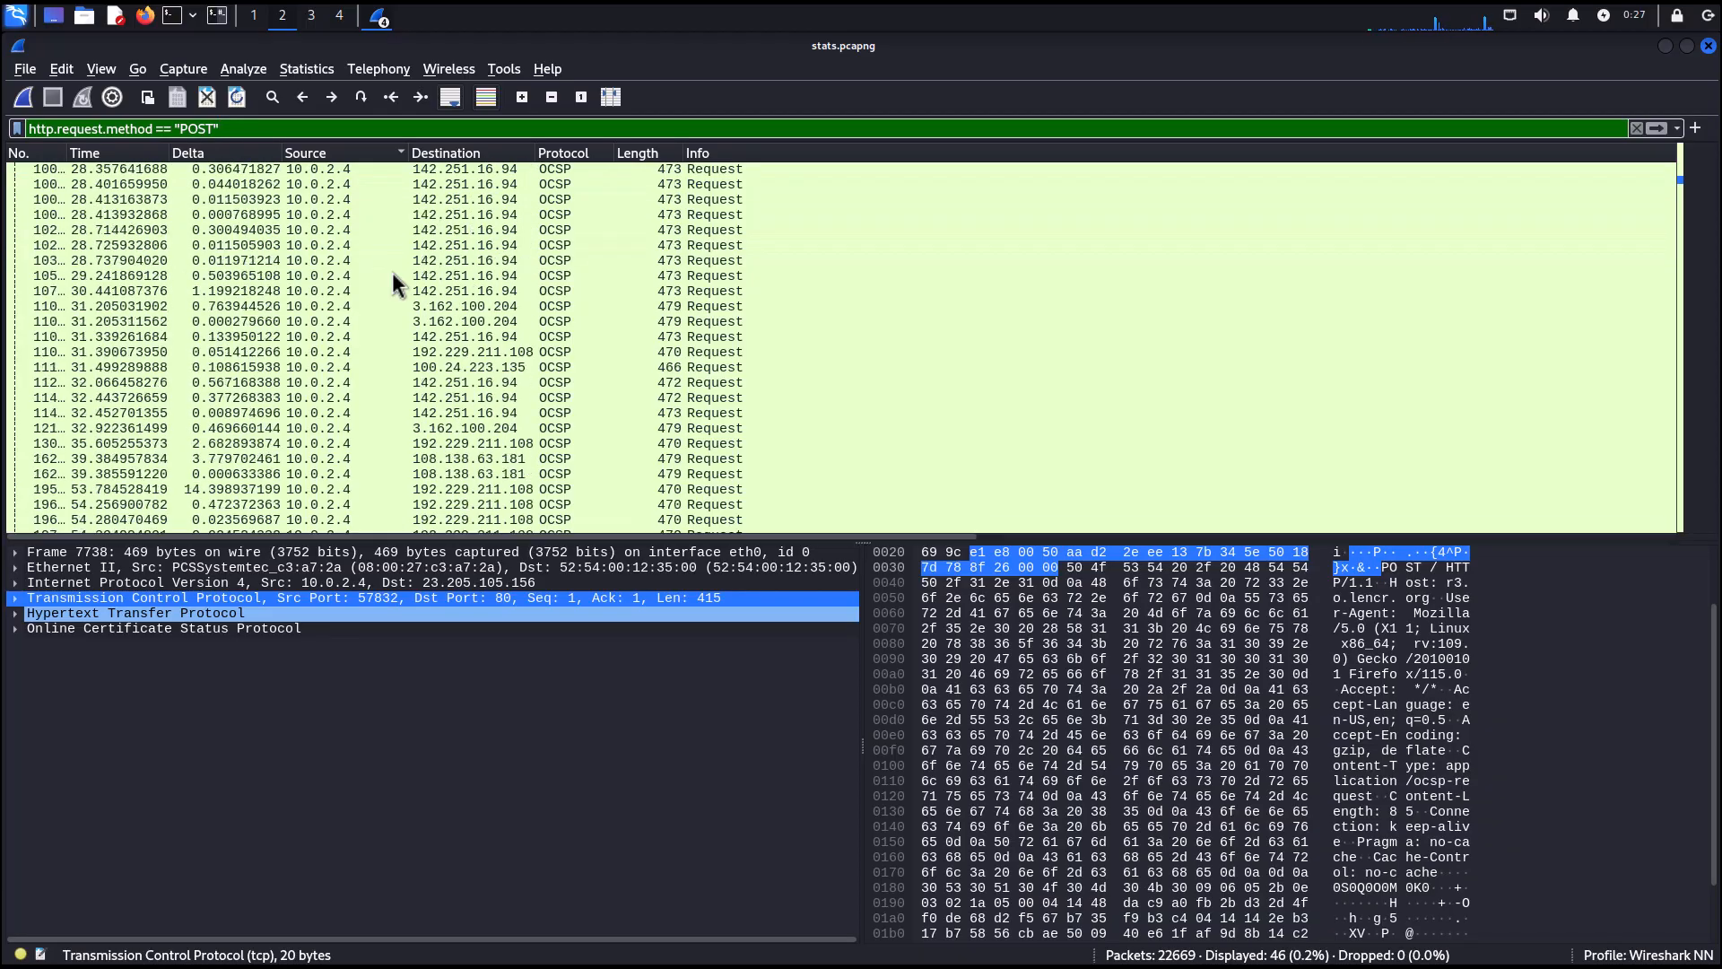
{"action": "scroll", "coordinate": [373, 277], "scroll_direction": "up", "scroll_amount": 7}
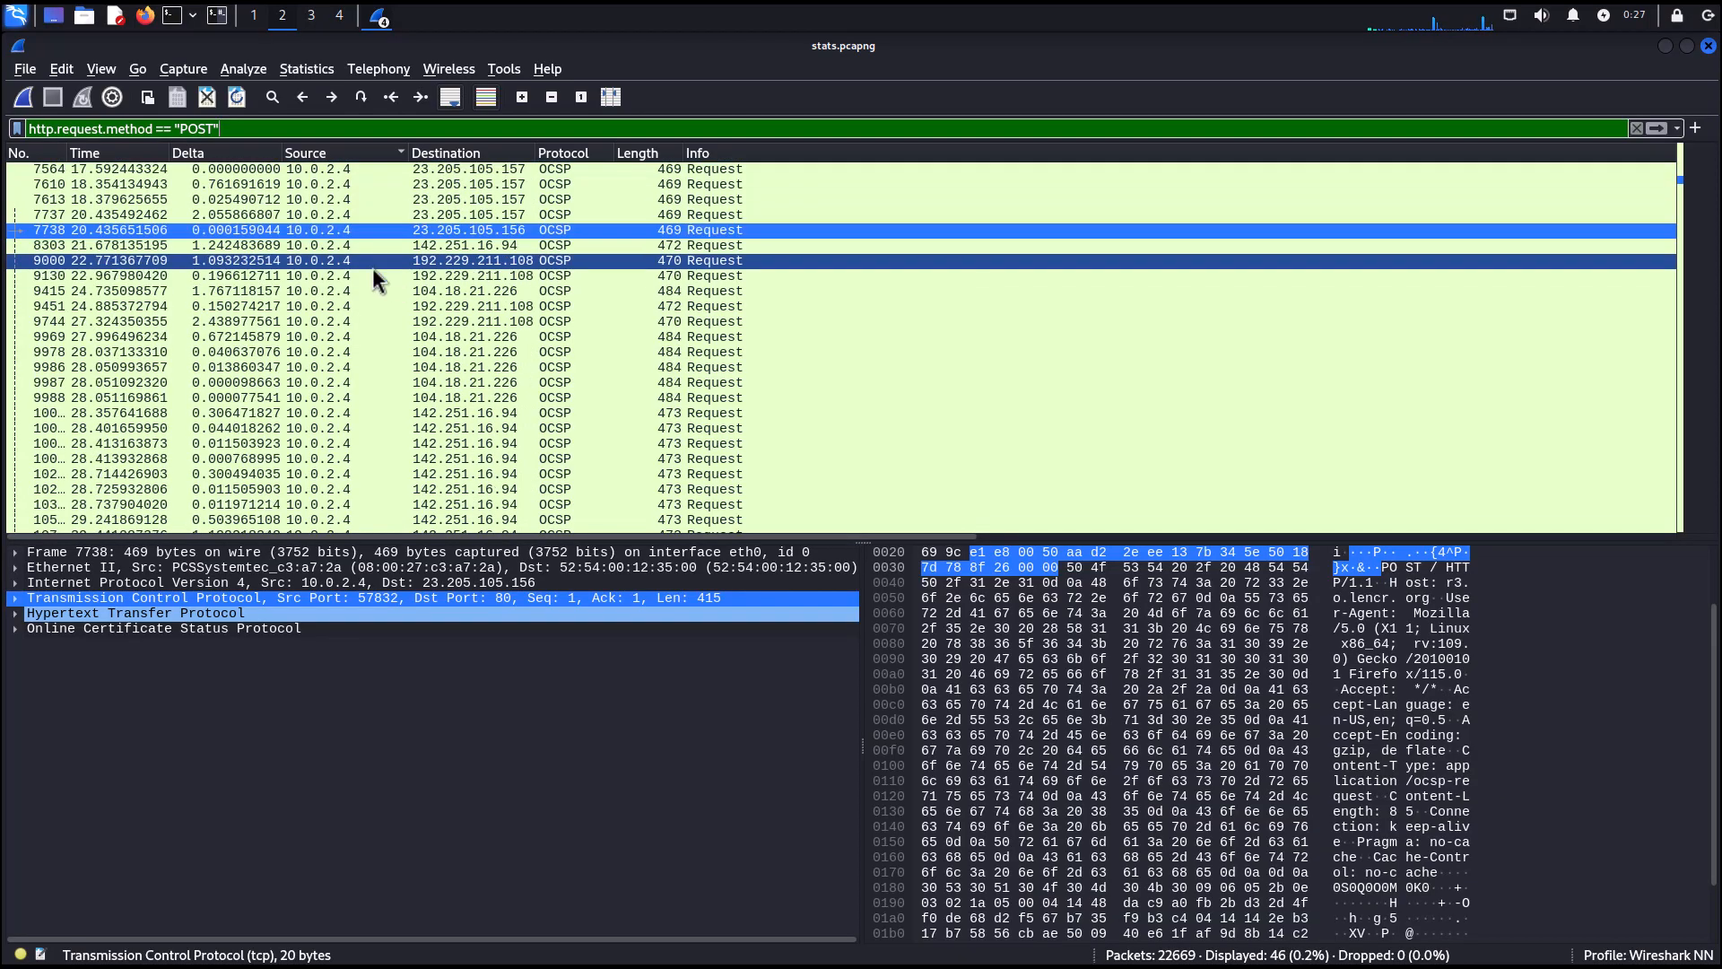
Clear the display filter and apply the dns filter.
{"action": "left_click", "coordinate": [1637, 129]}
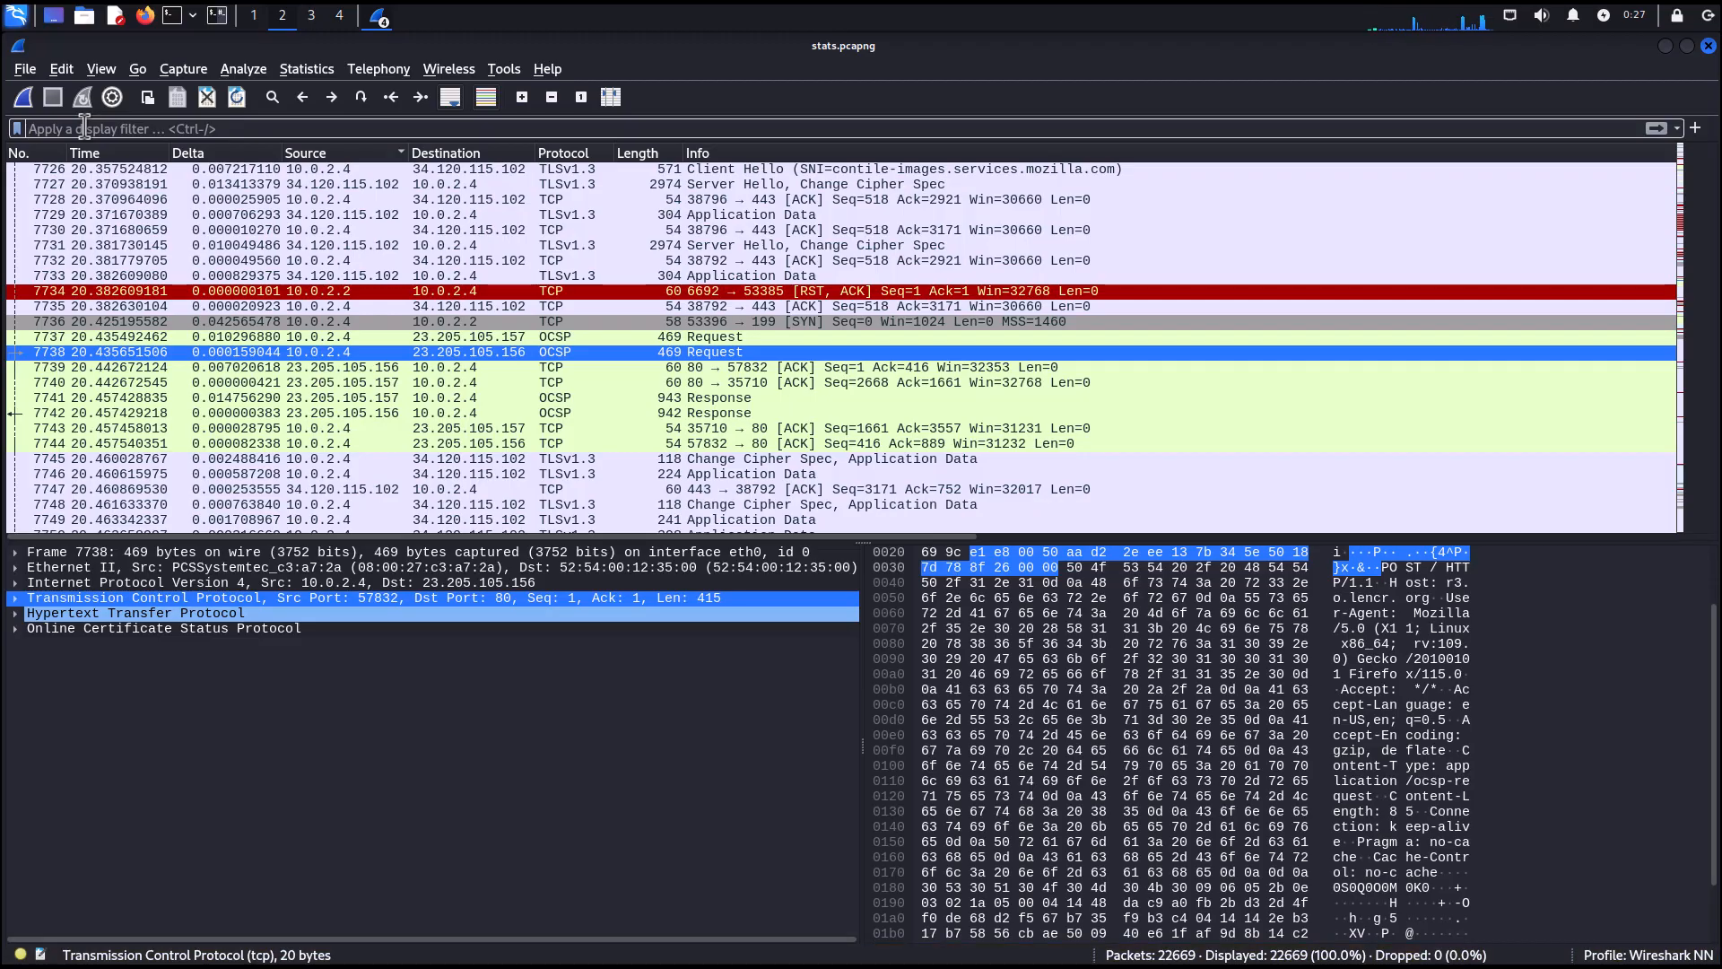
{"action": "type", "text": "dns"}
{"action": "key", "text": "Return"}
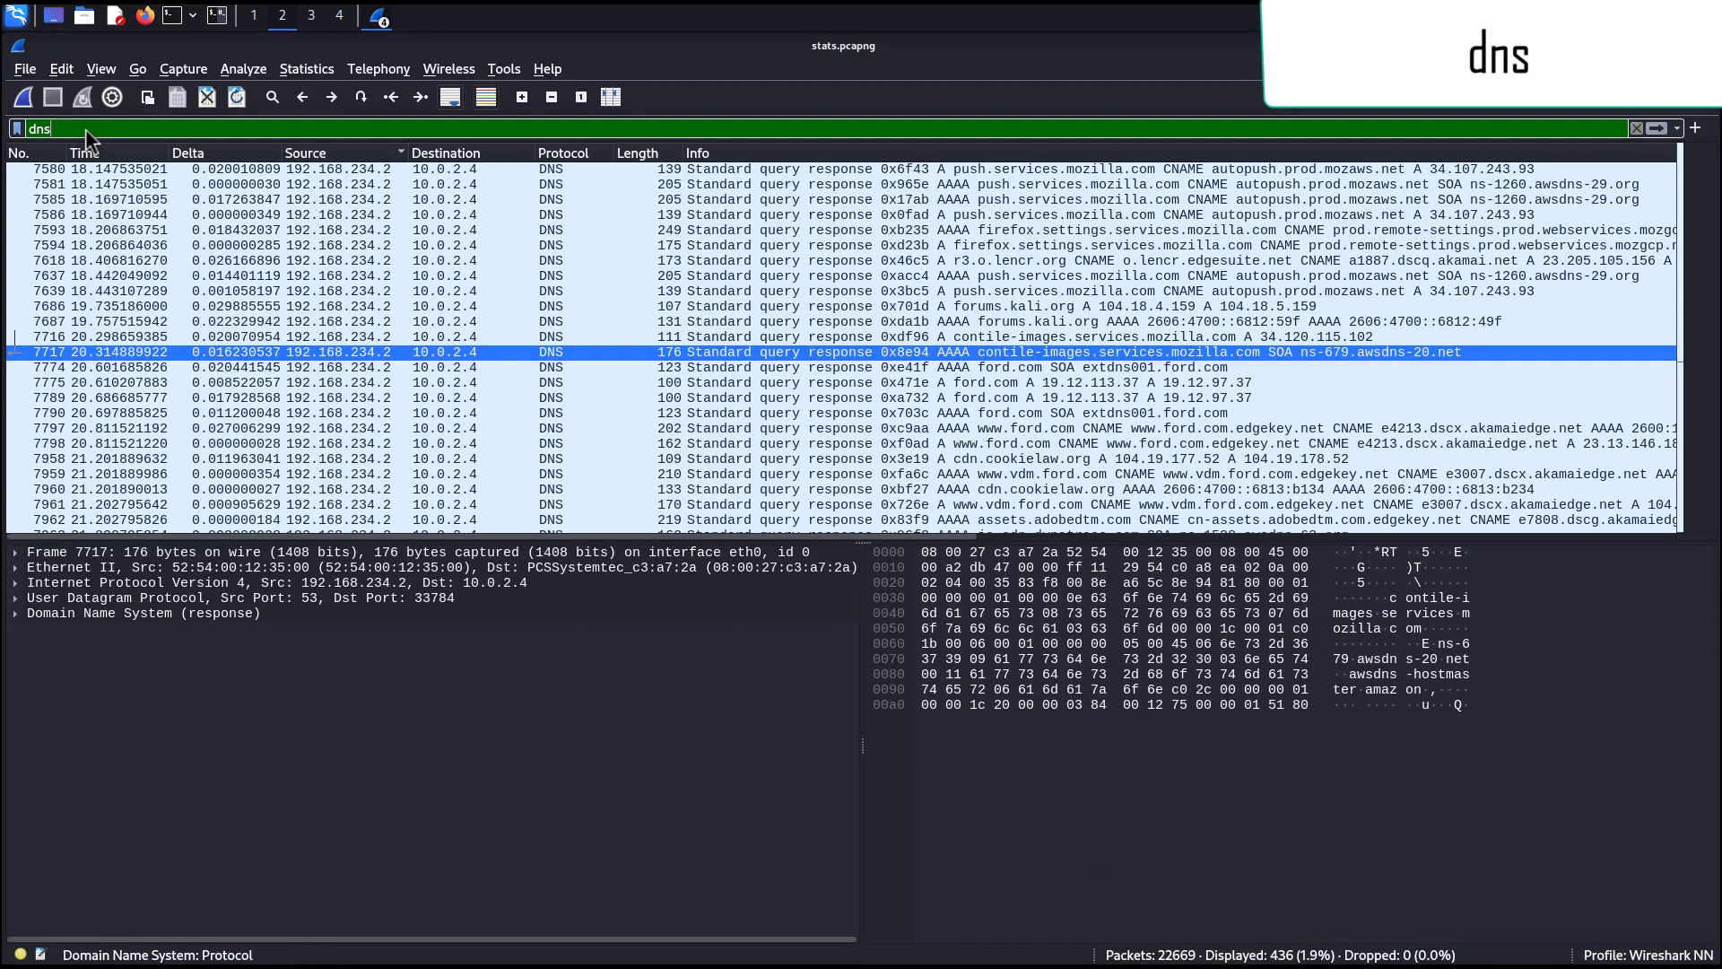
{"action": "scroll", "coordinate": [438, 256], "scroll_direction": "down", "scroll_amount": 15}
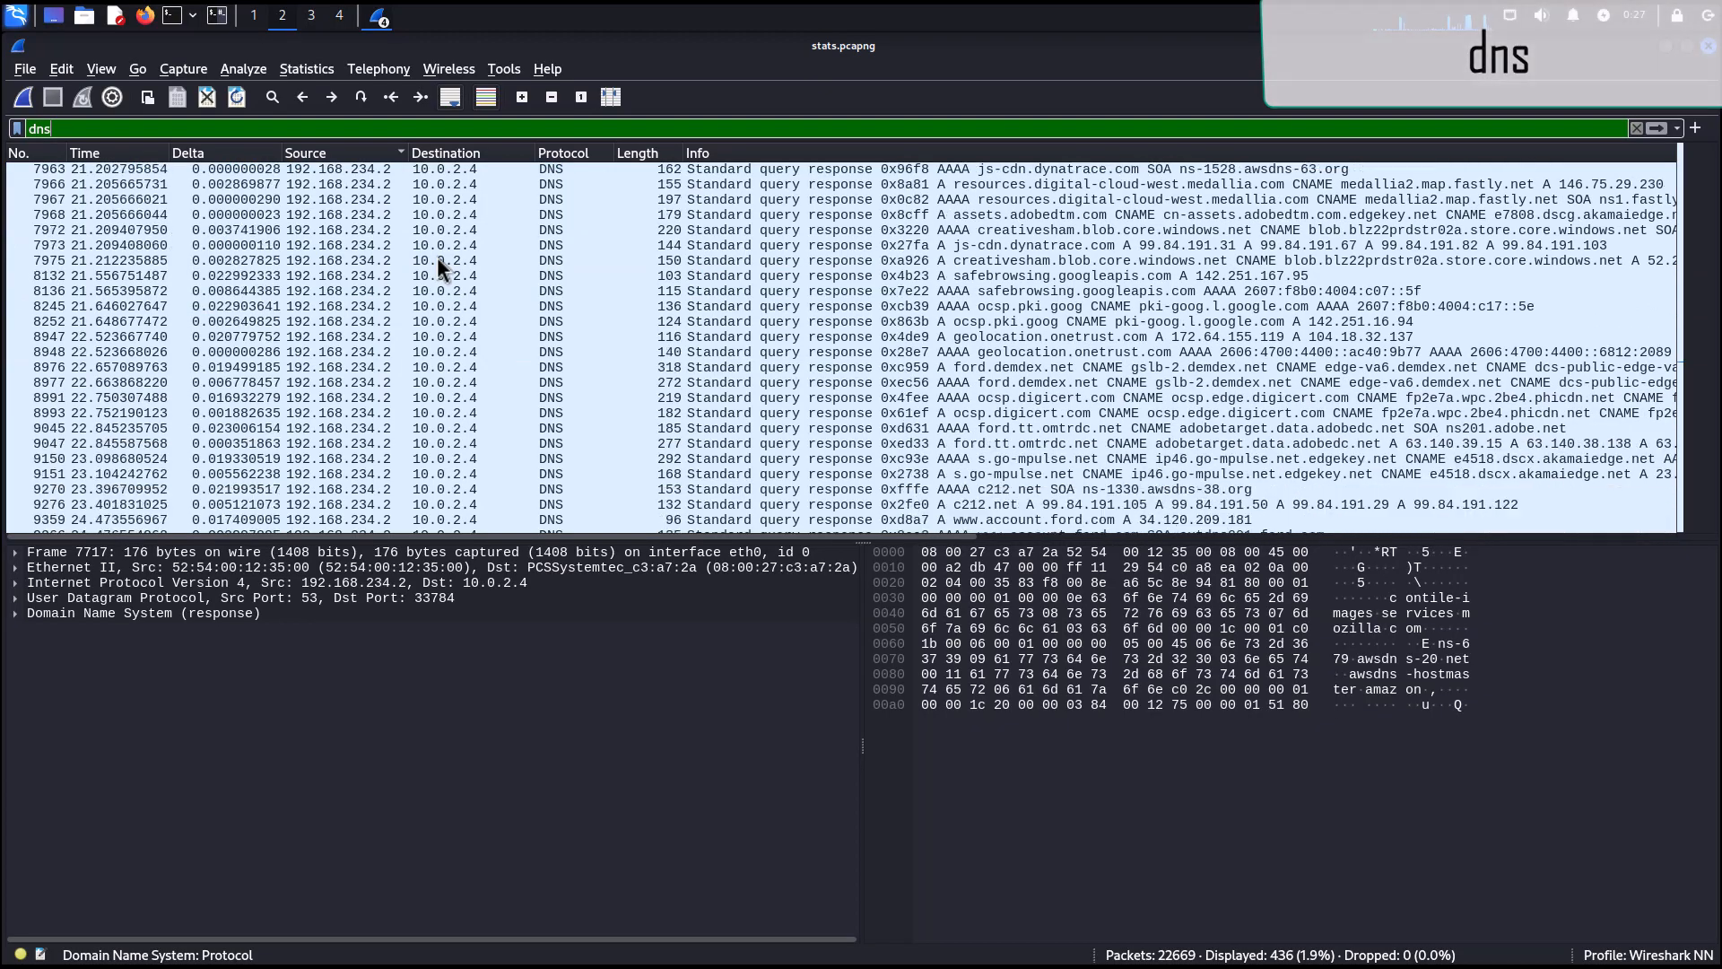
{"action": "scroll", "coordinate": [438, 257], "scroll_direction": "up", "scroll_amount": 20}
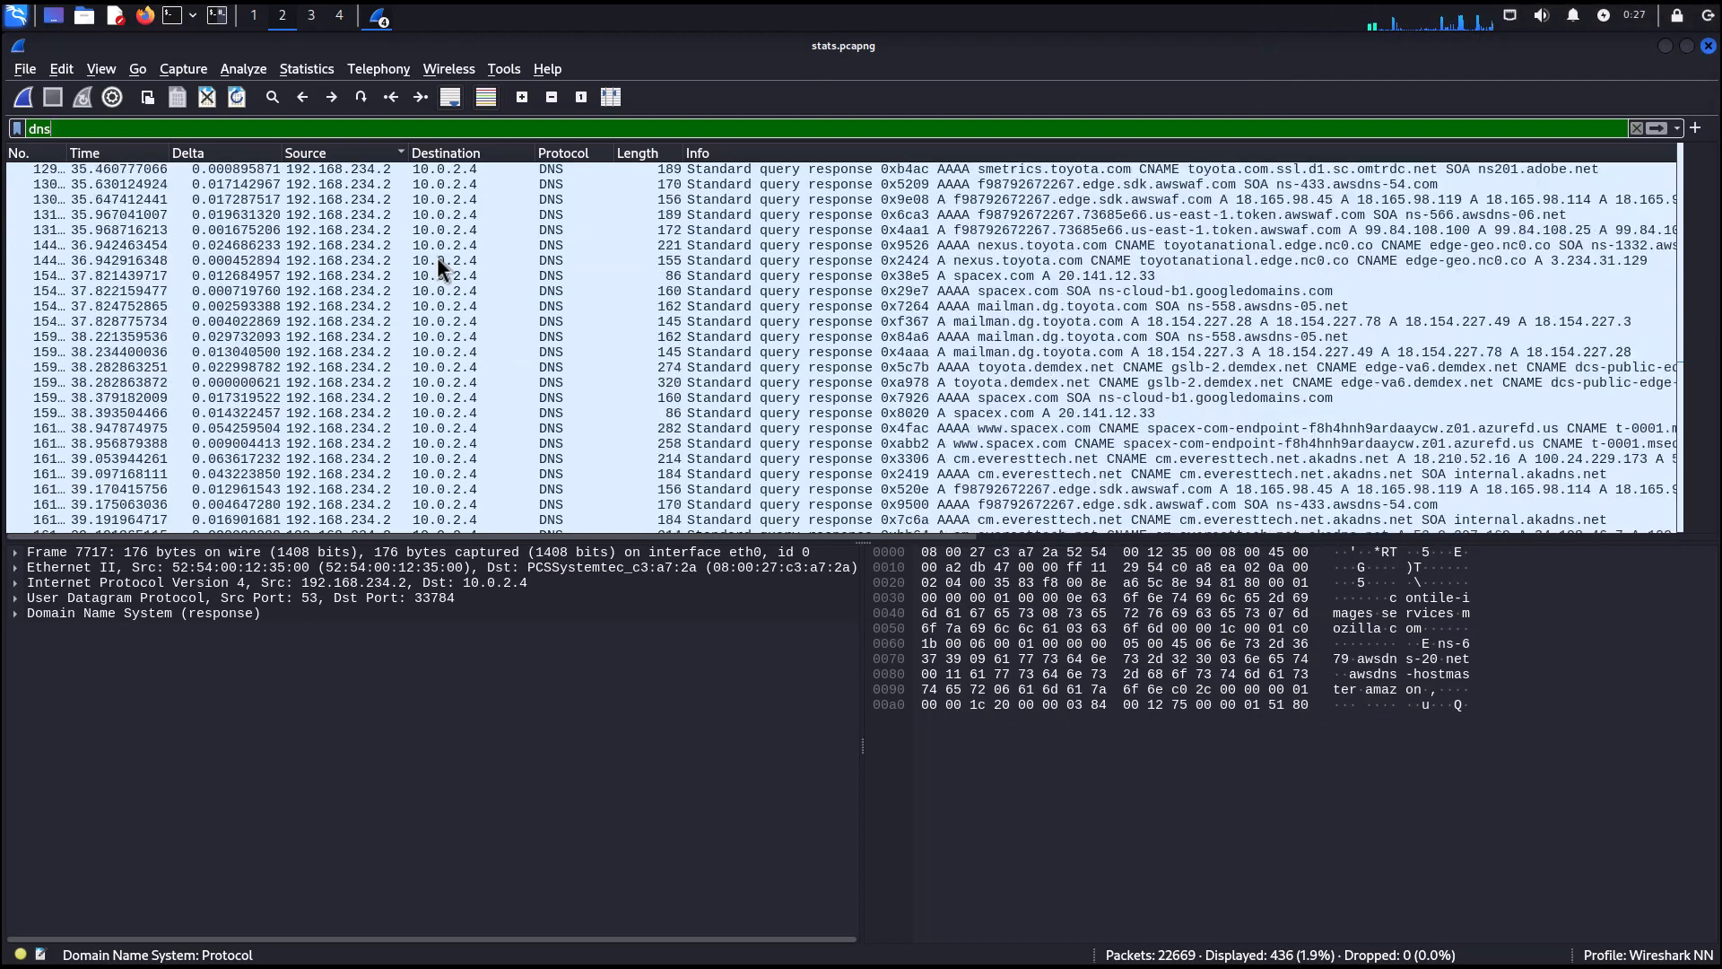
{"action": "scroll", "coordinate": [437, 256], "scroll_direction": "up", "scroll_amount": 10}
Refine the filter to dns.qry.type == 1 and apply it.
{"action": "left_click", "coordinate": [213, 184]}
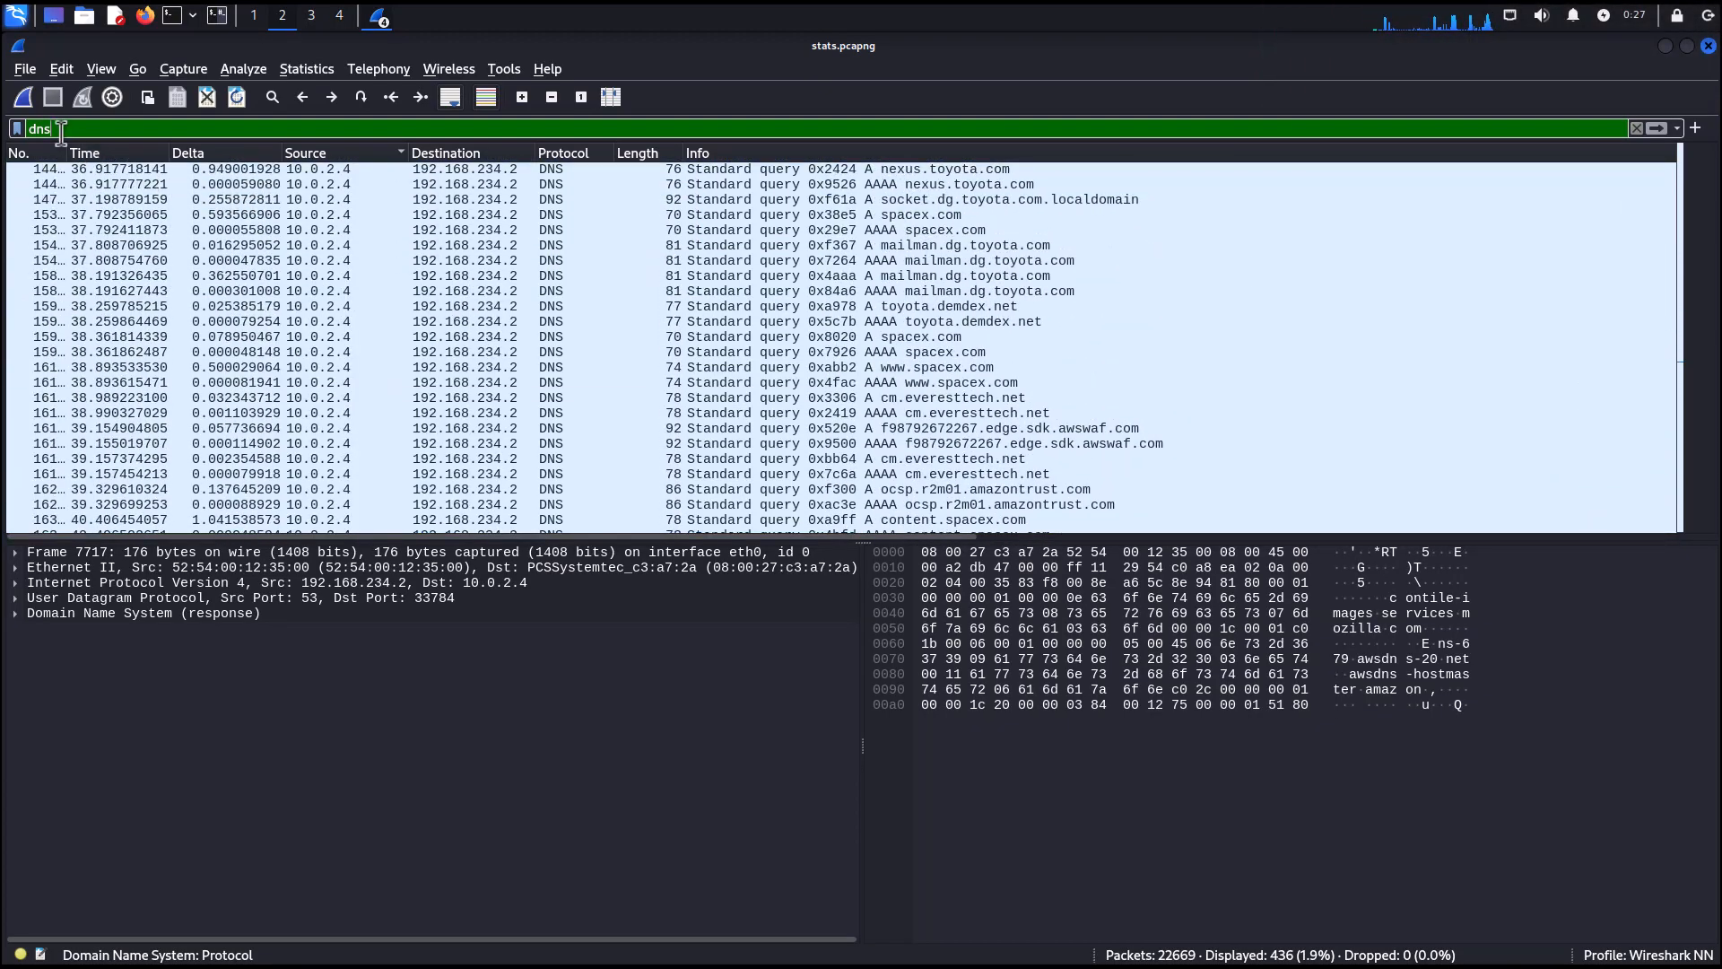
{"action": "type", "text": ".qry"}
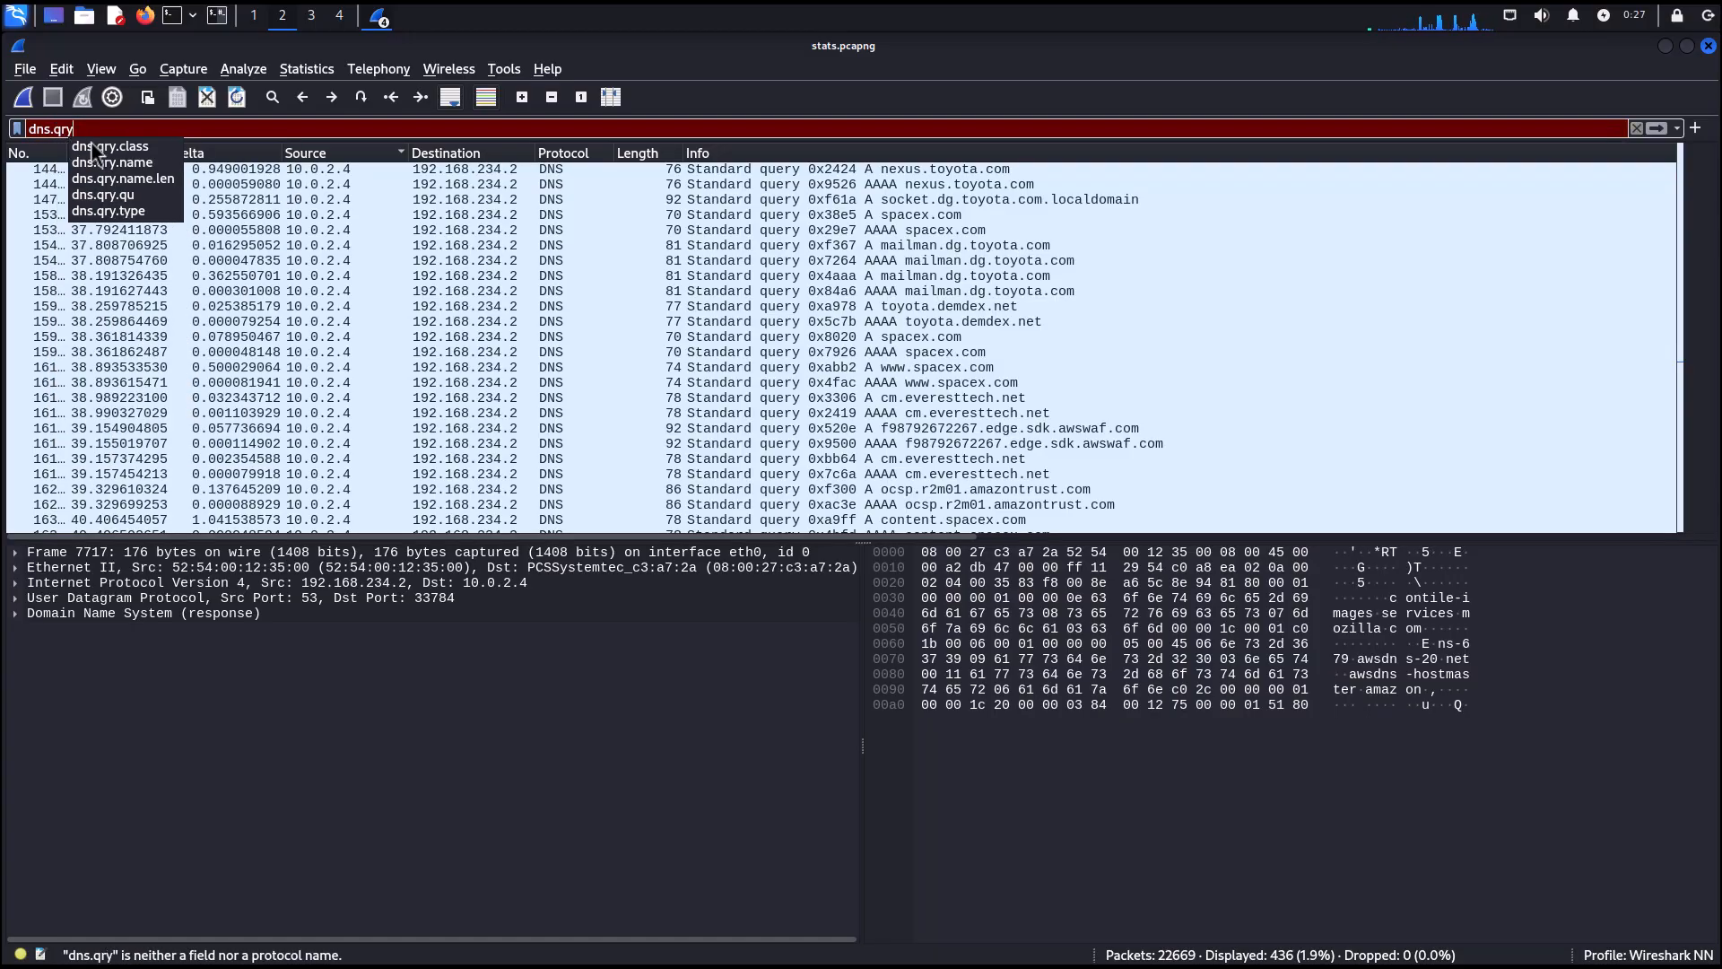
{"action": "left_click", "coordinate": [124, 212]}
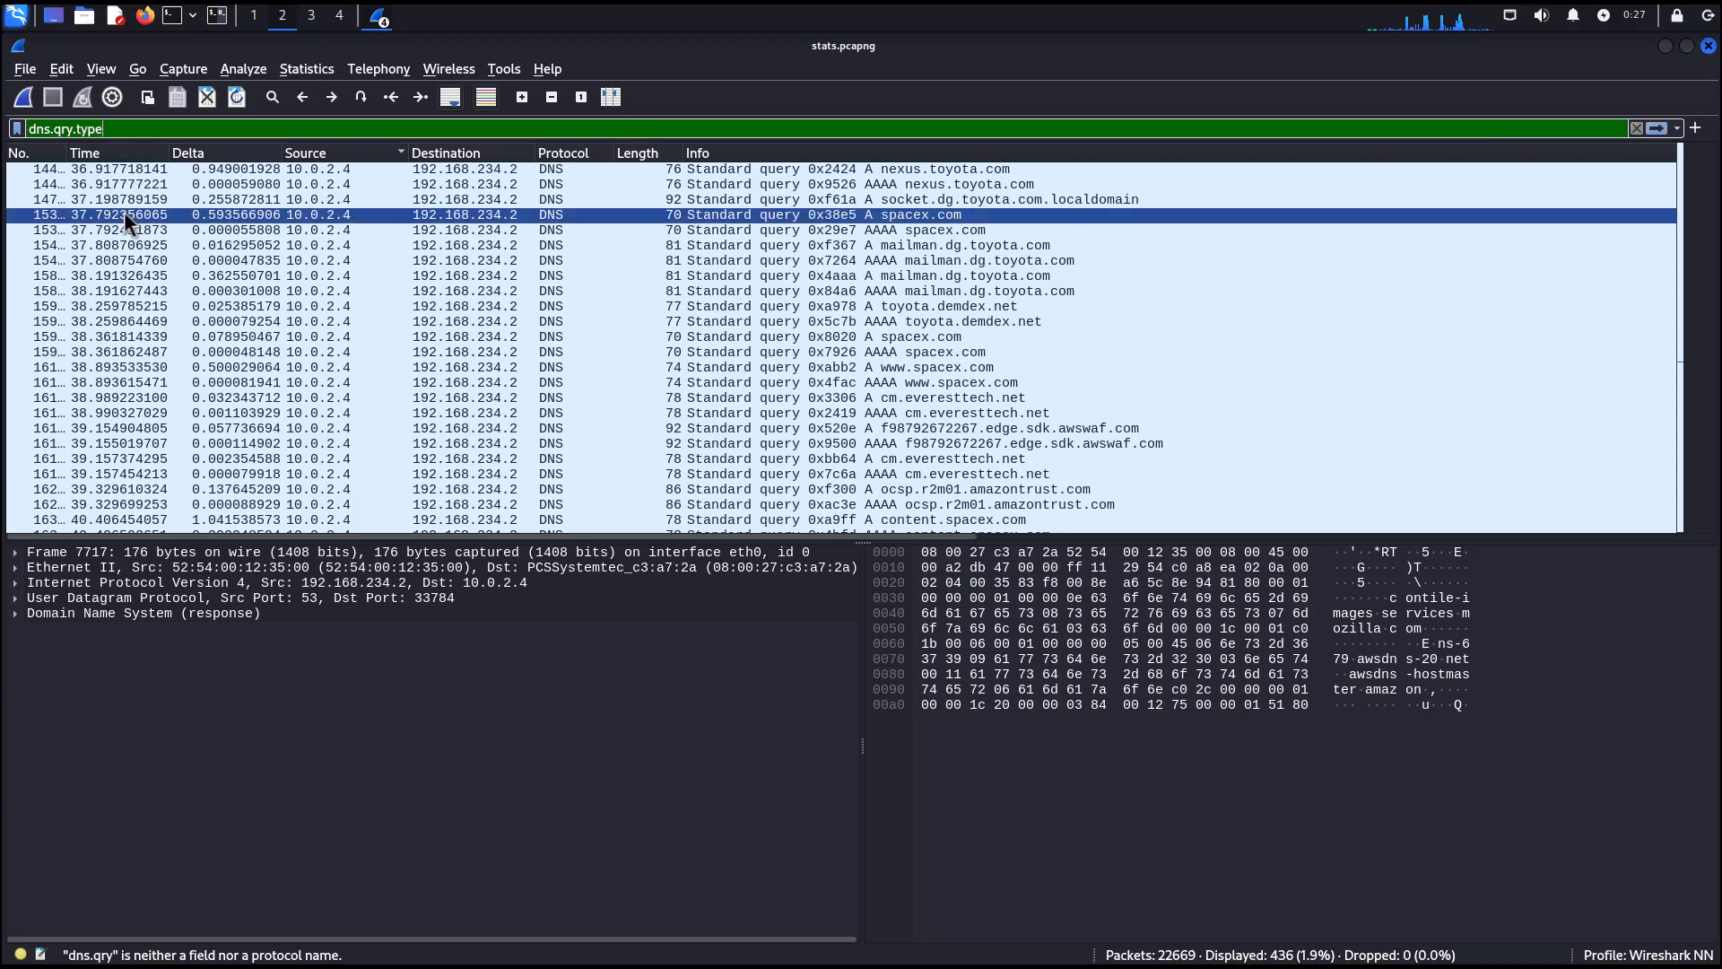
{"action": "type", "text": "=="}
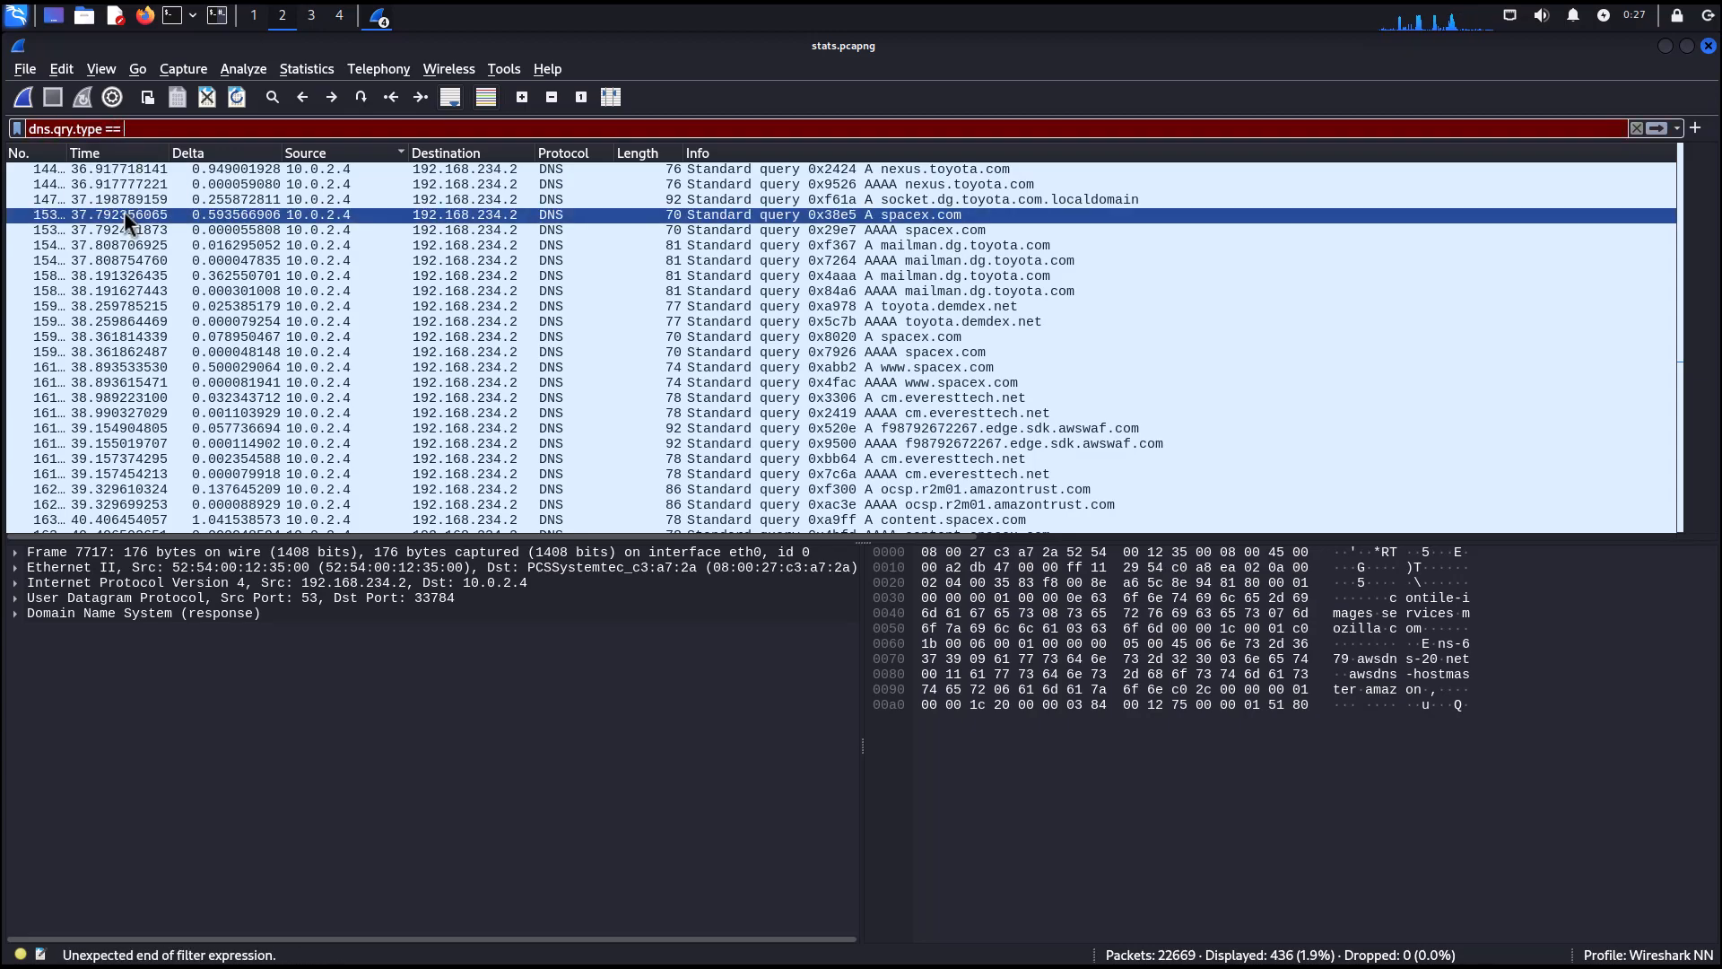
{"action": "type", "text": " 1"}
{"action": "key", "text": "Return"}
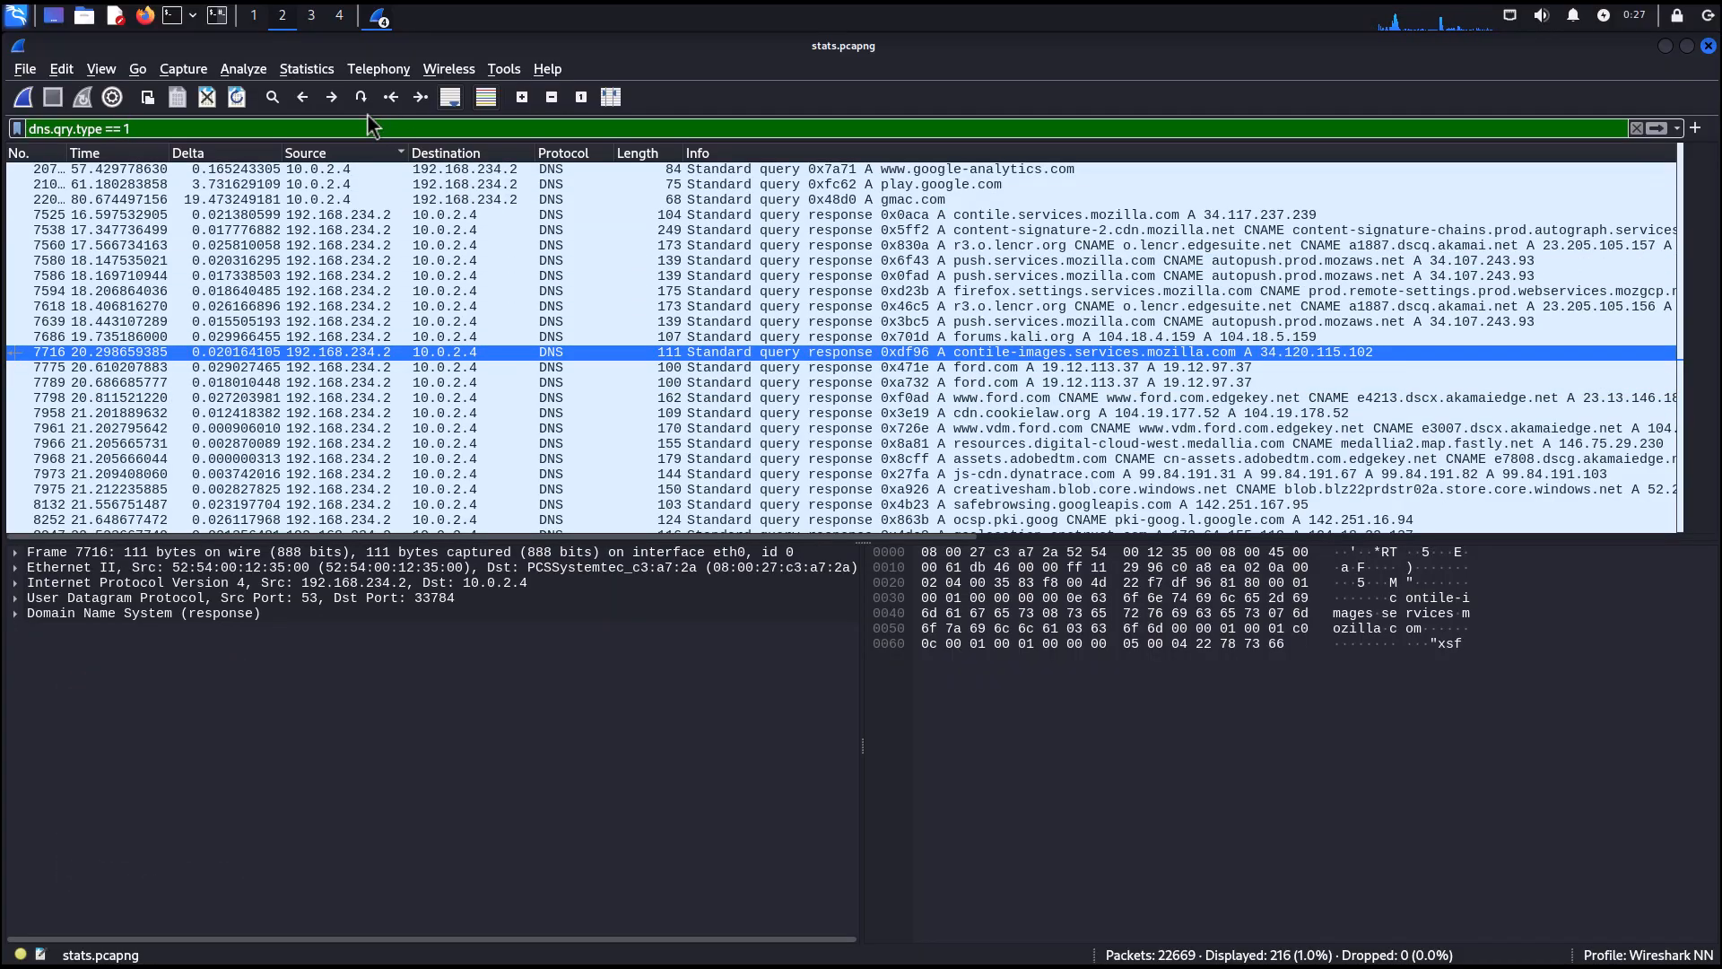
Replace the filter with frame.len > 20000 and apply it.
{"action": "left_click_drag", "start_coordinate": [164, 127], "coordinate": [3, 115]}
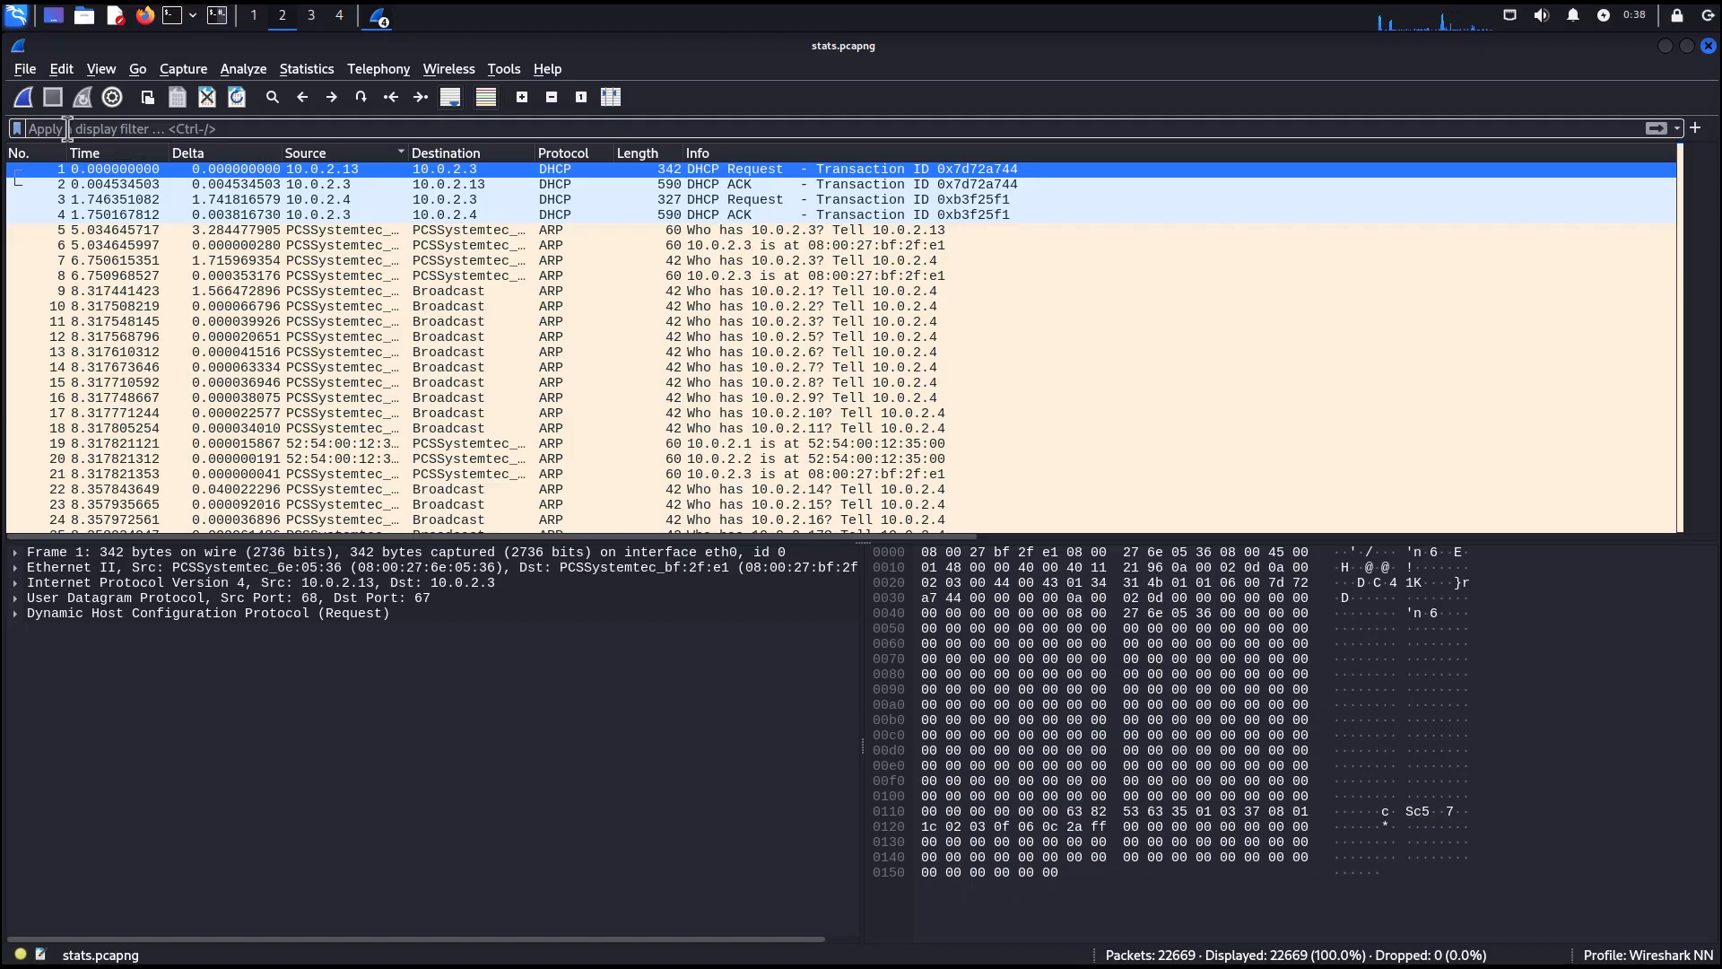
{"action": "type", "text": "frame.l"}
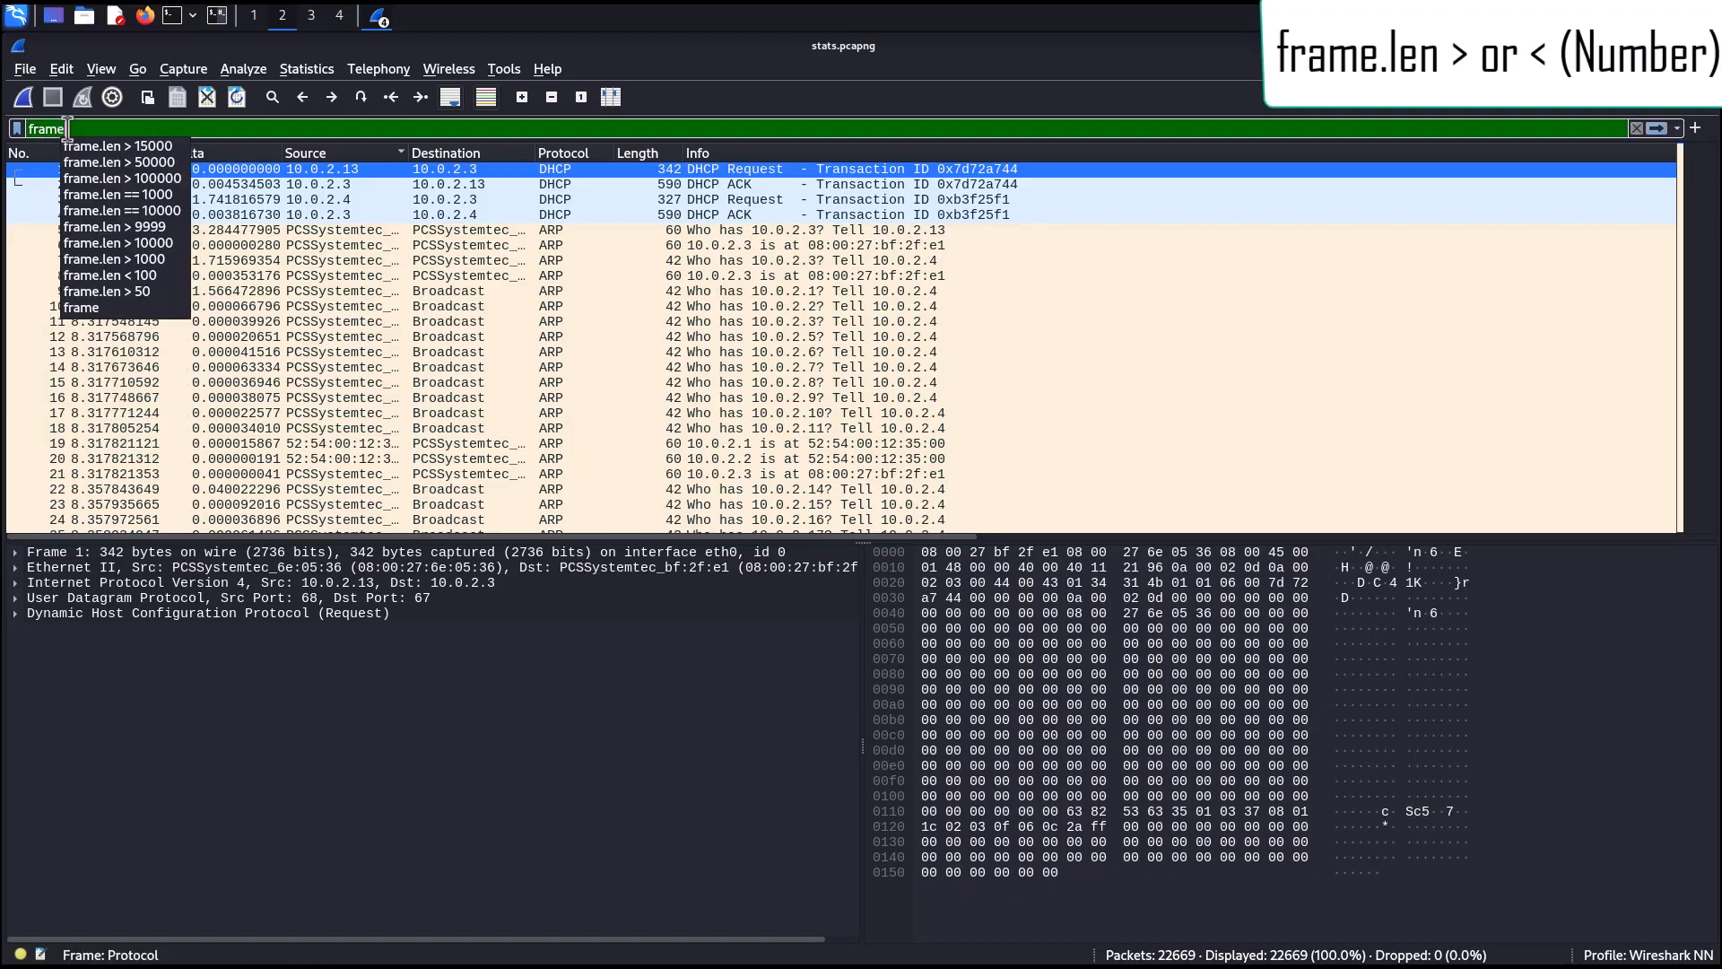
{"action": "type", "text": "en >"}
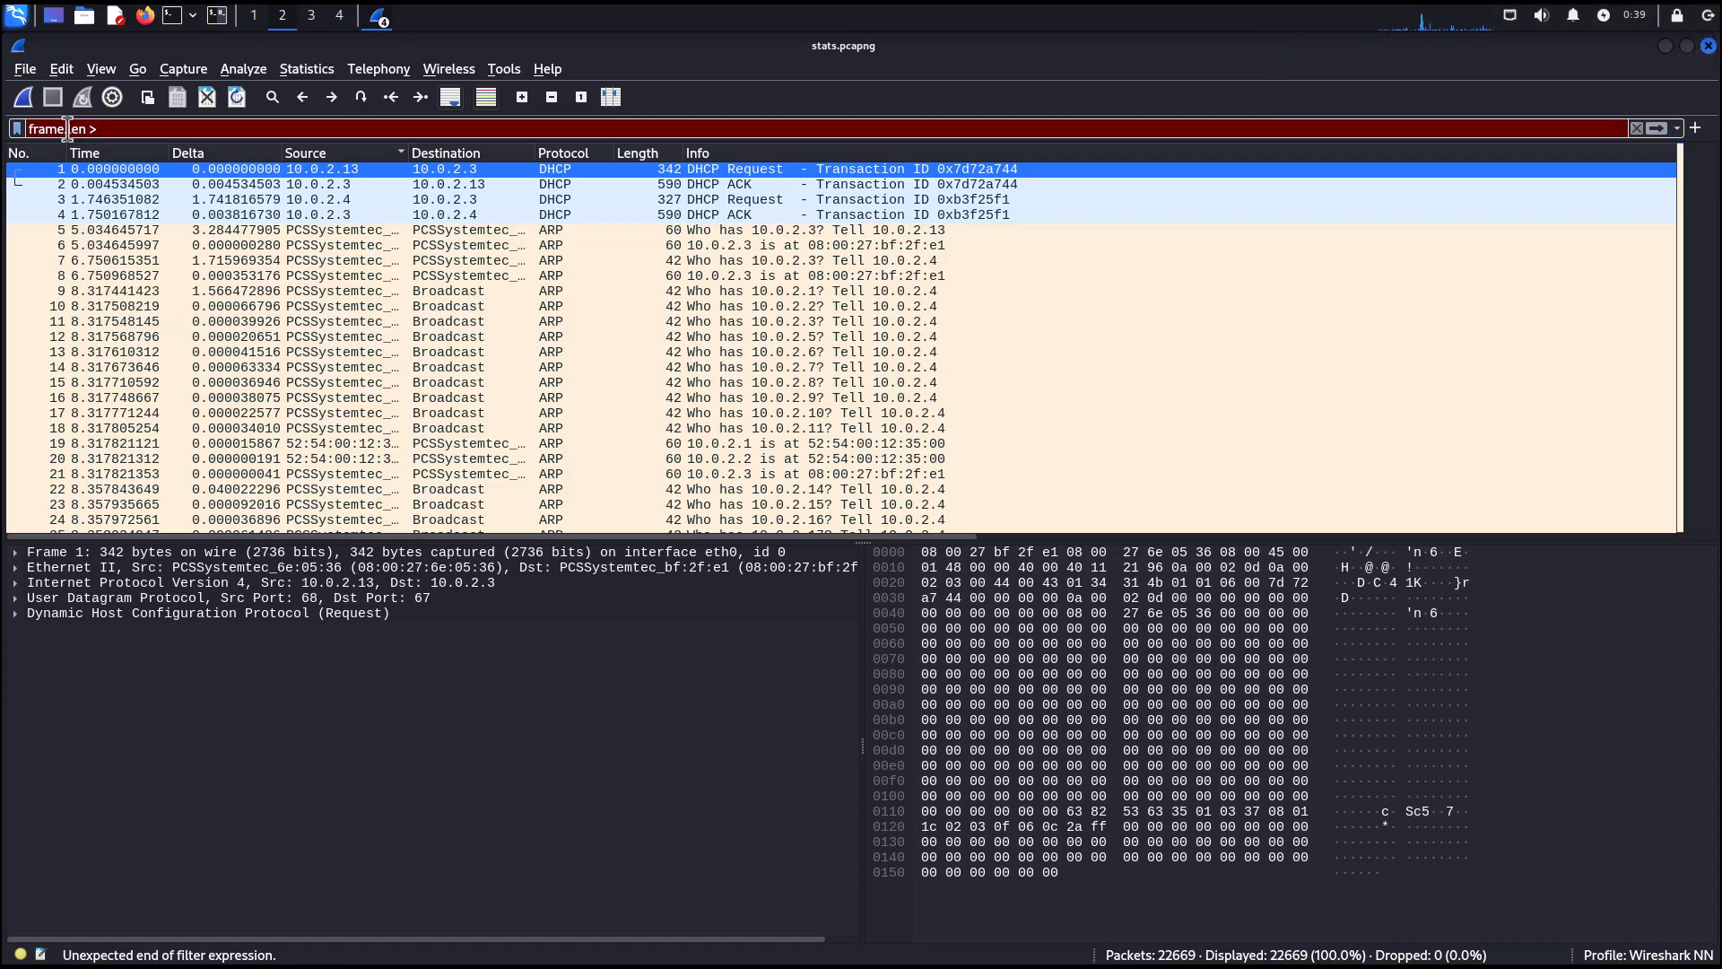
{"action": "type", "text": " 20000"}
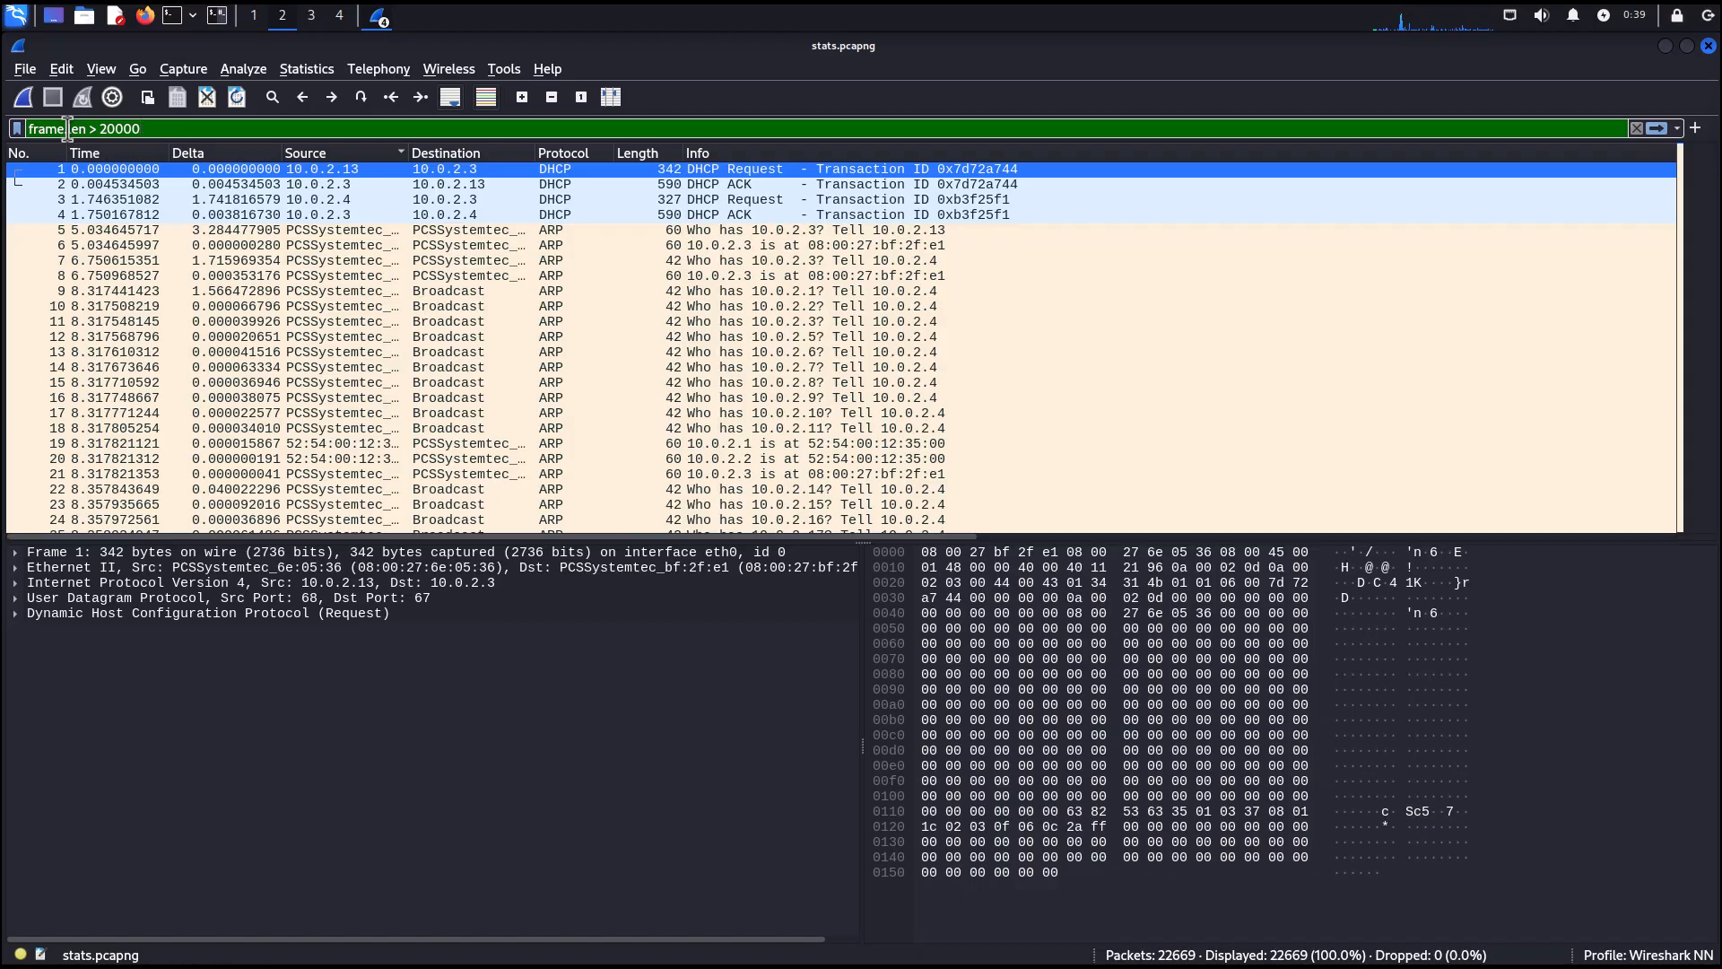
{"action": "key", "text": "Return"}
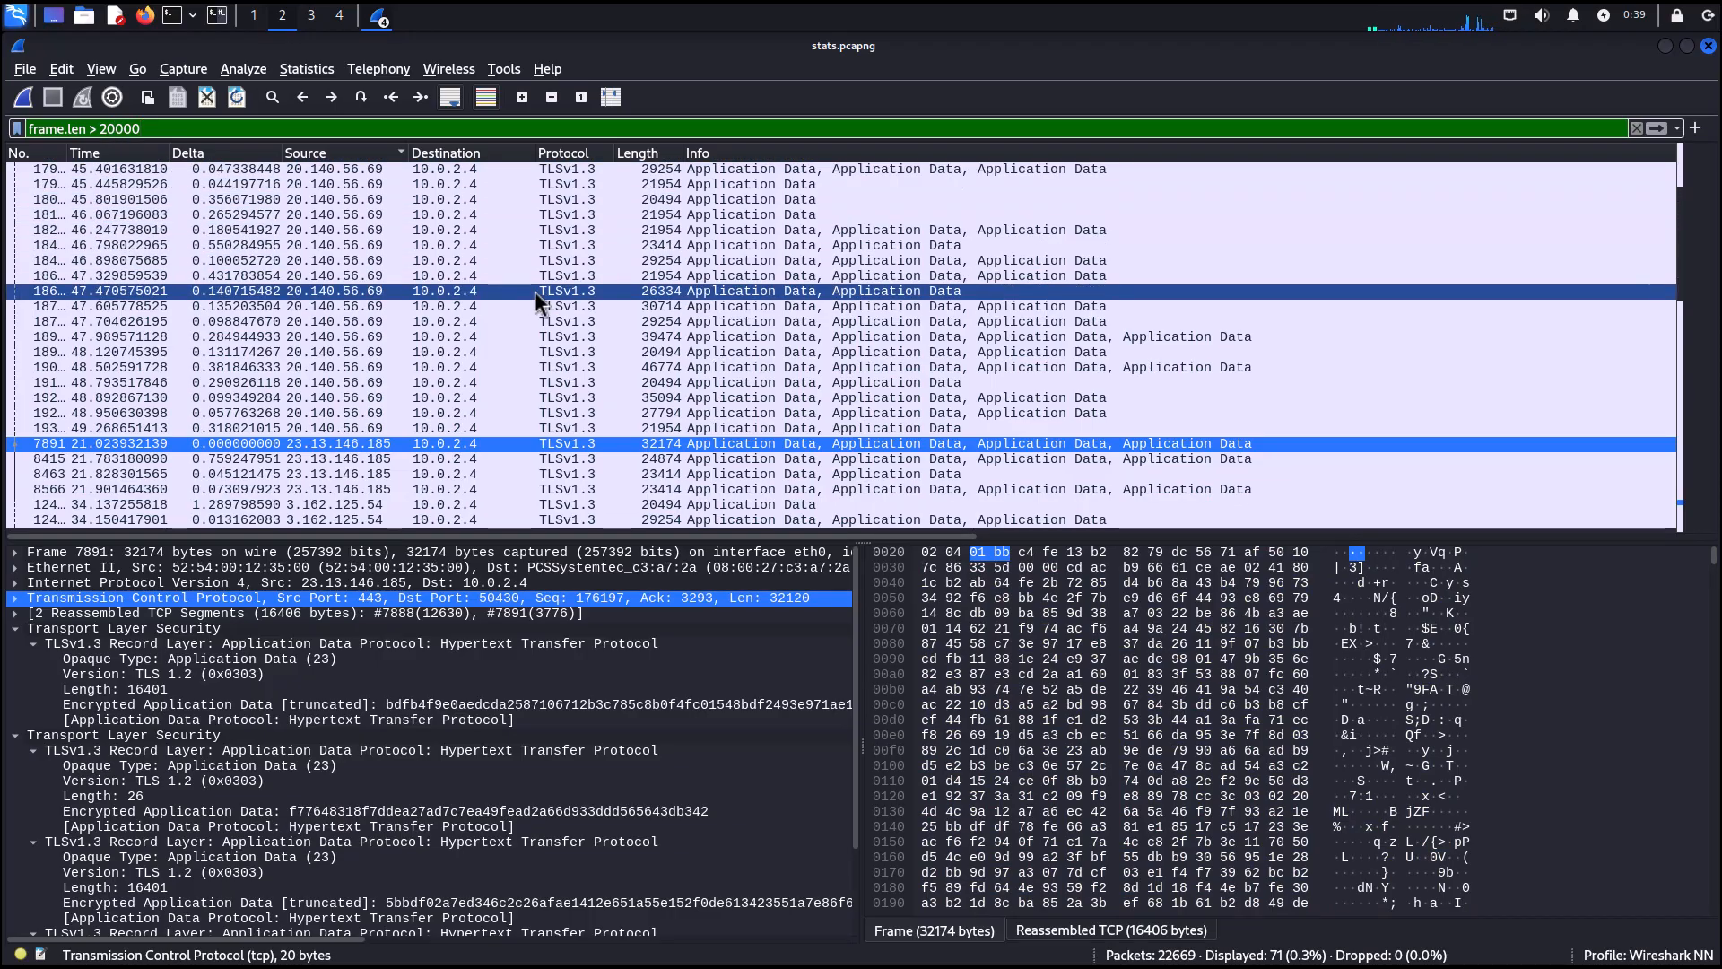
{"action": "scroll", "coordinate": [621, 368], "scroll_direction": "down", "scroll_amount": 9}
{"action": "scroll", "coordinate": [622, 368], "scroll_direction": "up", "scroll_amount": 1}
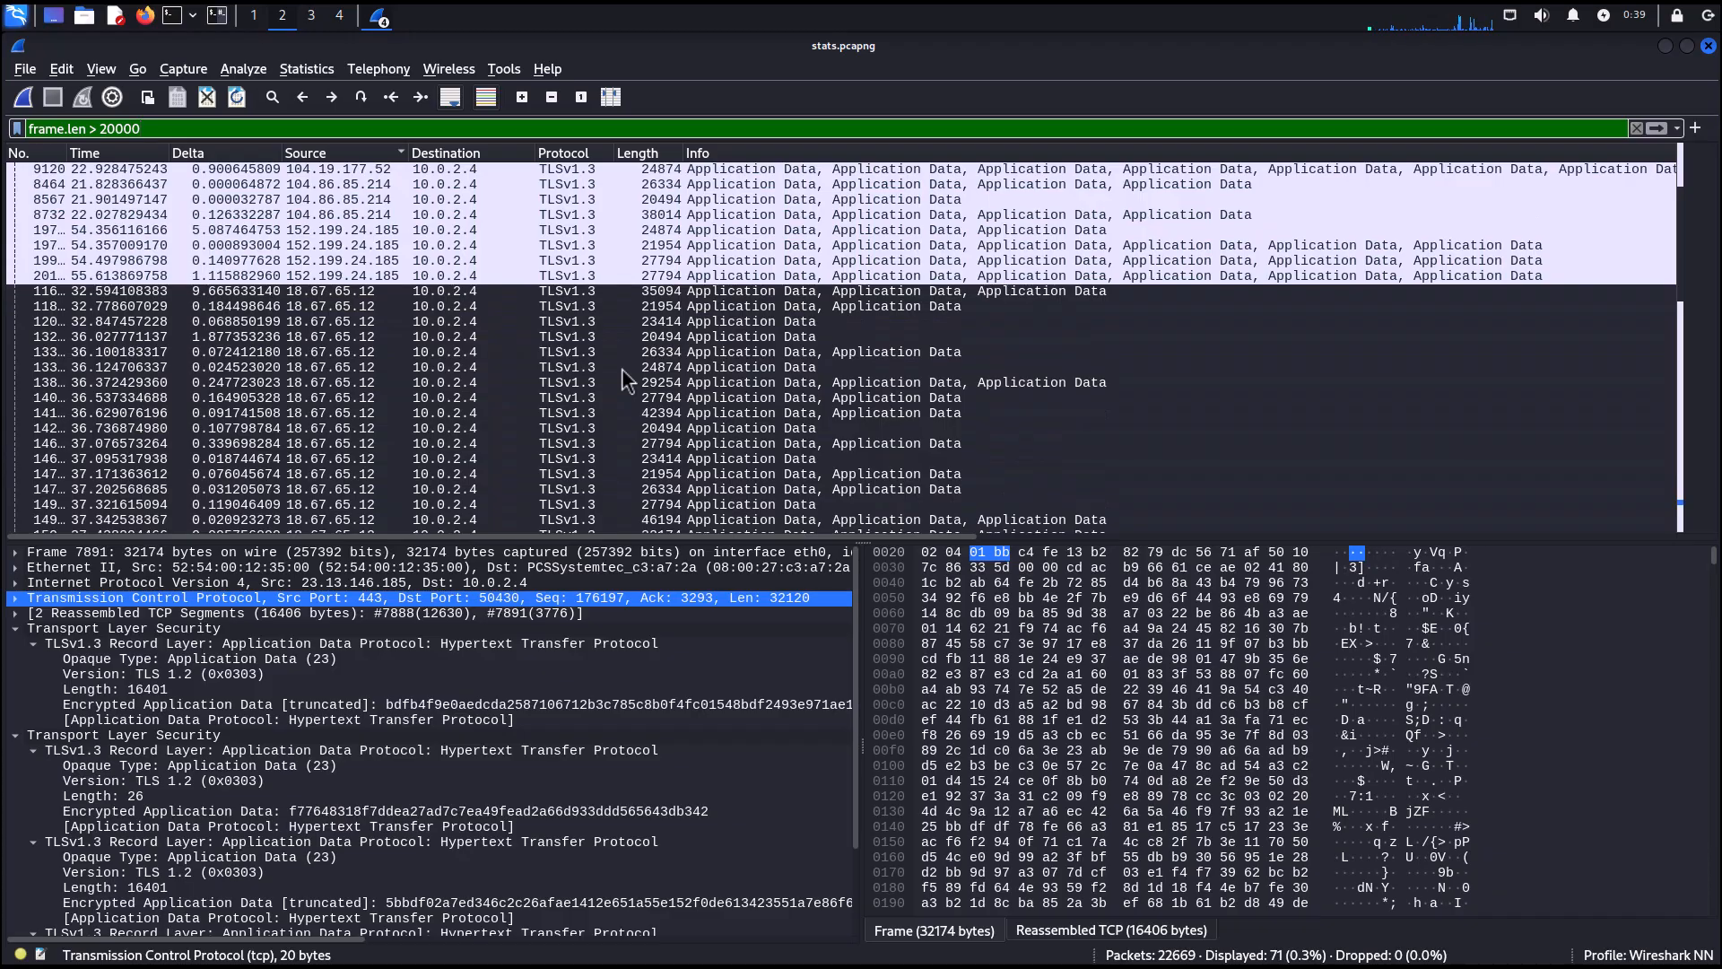
{"action": "scroll", "coordinate": [622, 368], "scroll_direction": "up", "scroll_amount": 8}
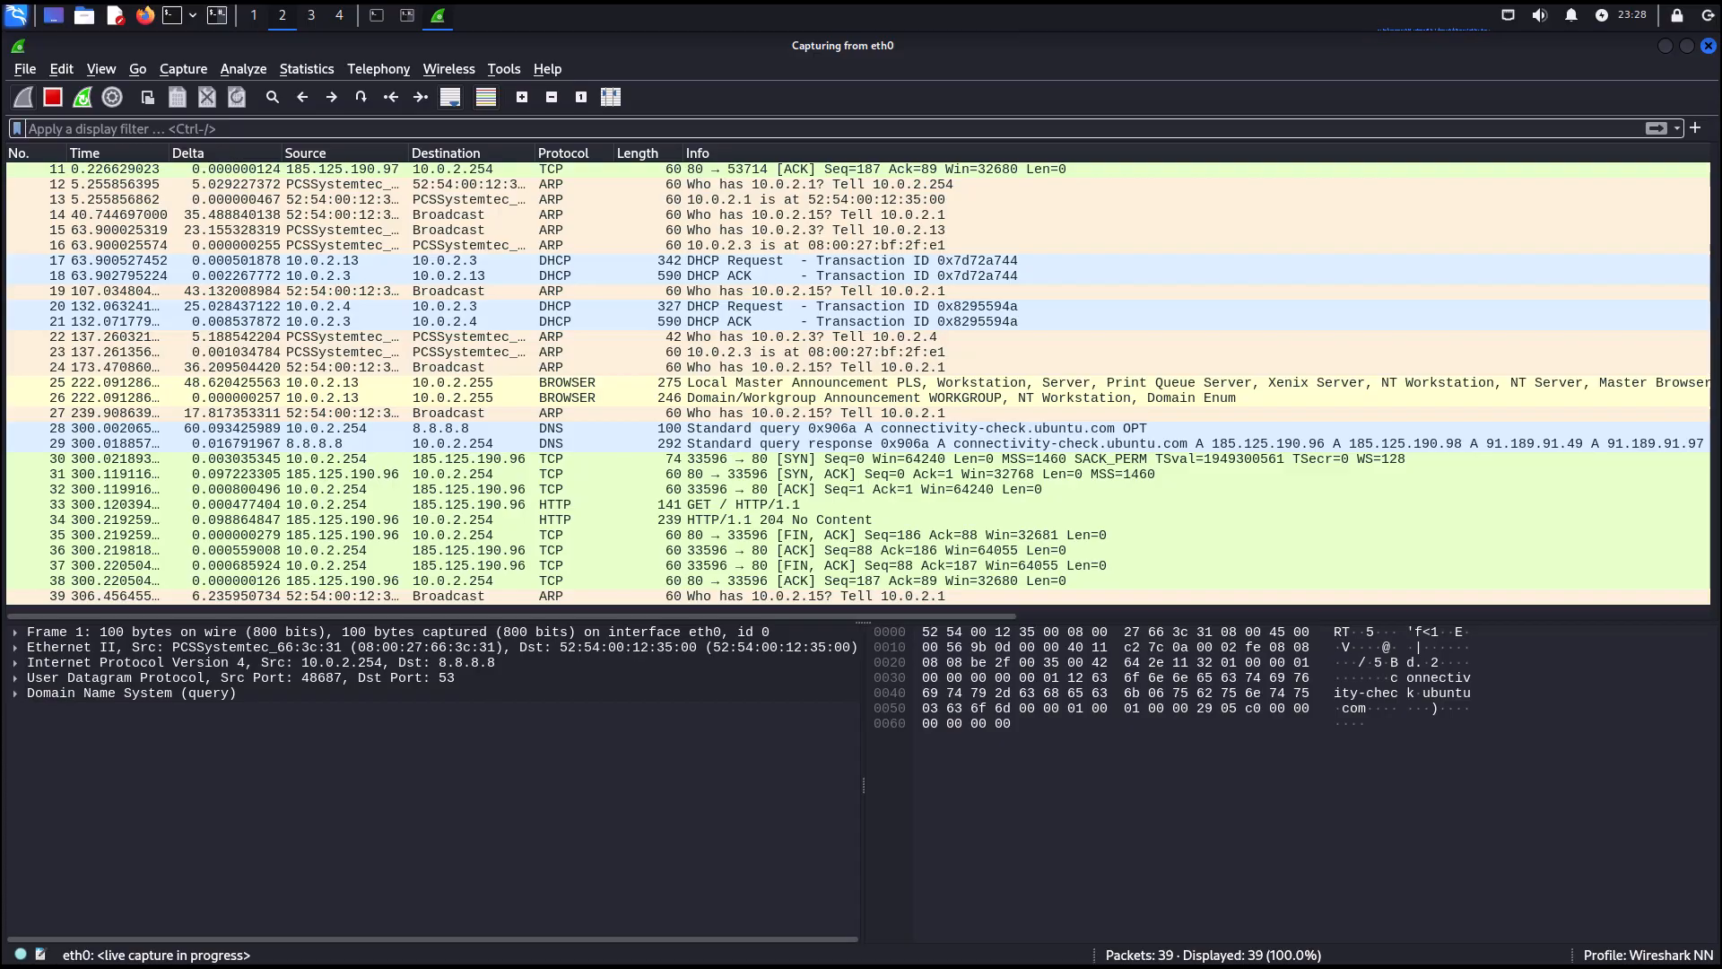
Stop the live capture on eth0 and start a new capture without saving the captured packets.
{"action": "left_click", "coordinate": [52, 99]}
{"action": "left_click", "coordinate": [23, 98]}
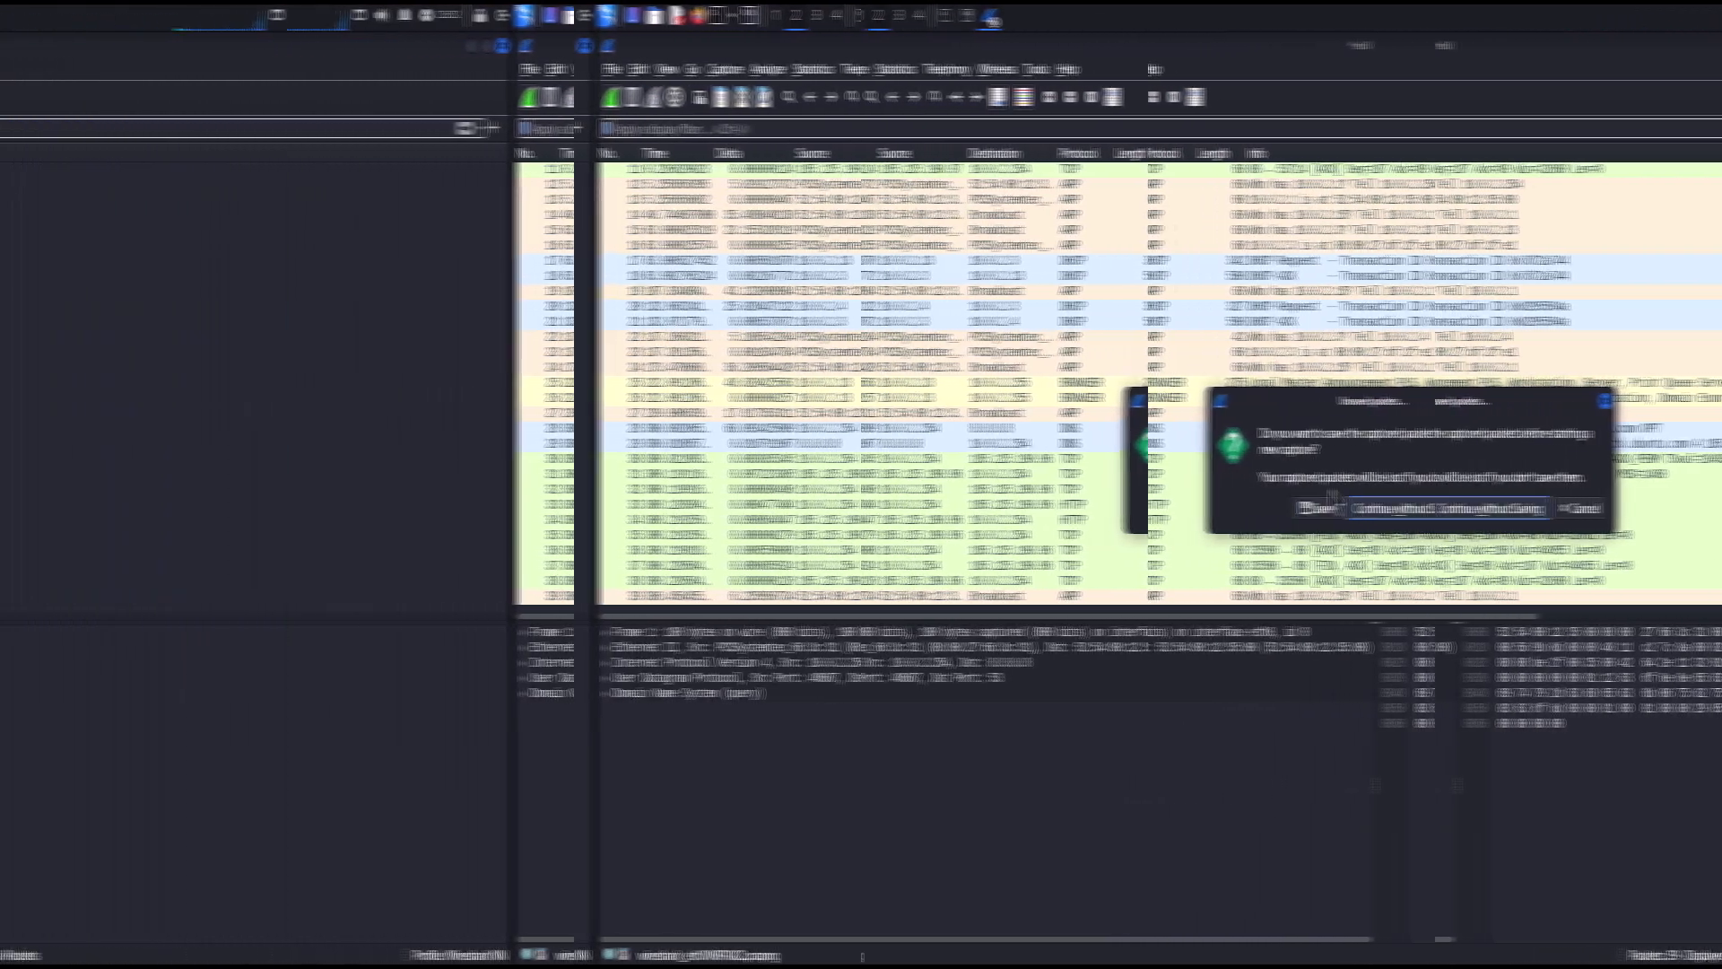
{"action": "left_click", "coordinate": [1419, 509]}
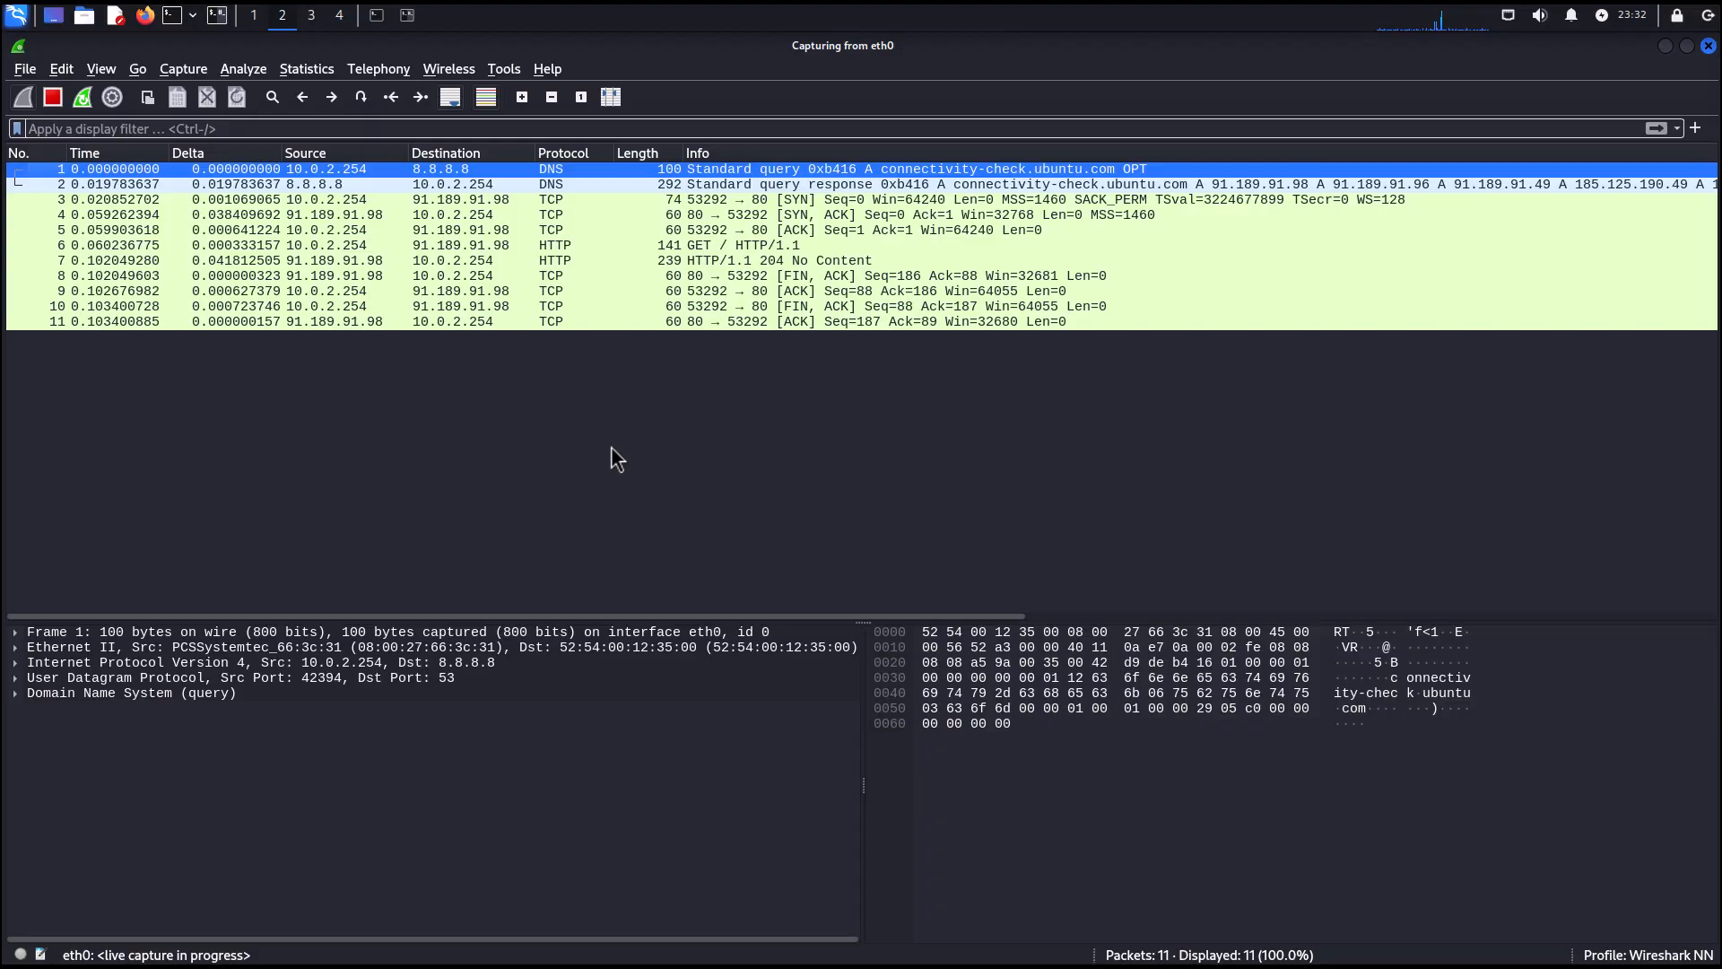
Switch to Firefox, maximize its window and open the Overpriced Lattes bookmarked login page.
{"action": "left_click", "coordinate": [617, 459]}
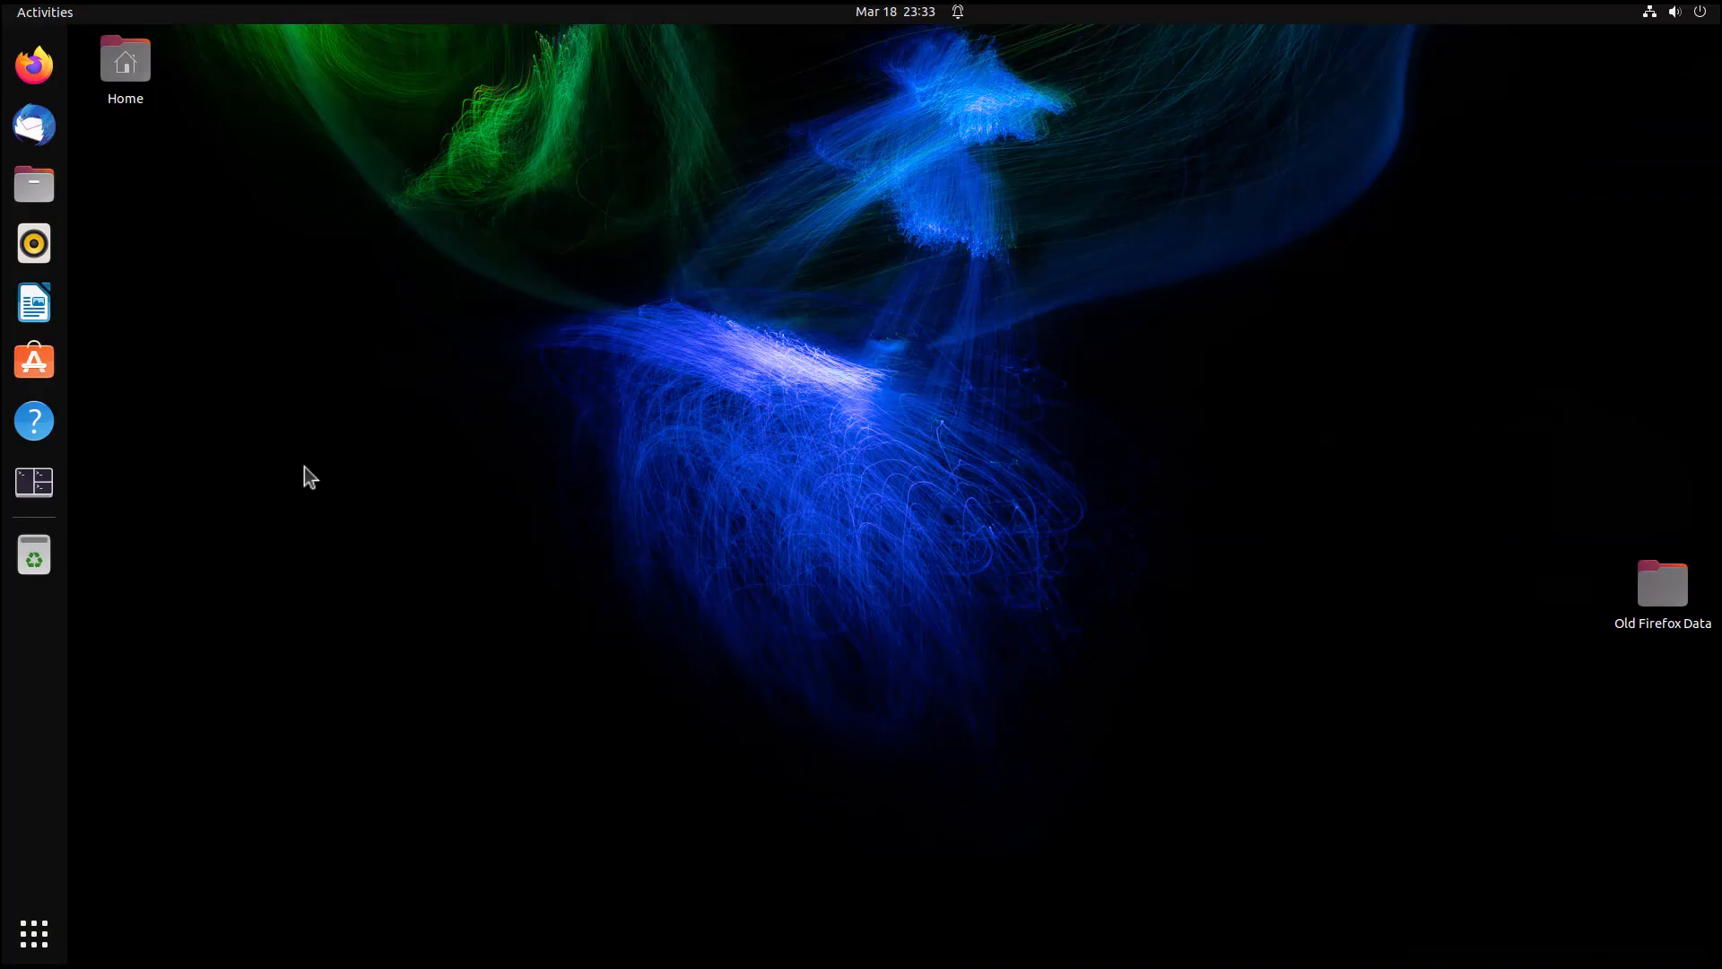
{"action": "left_click", "coordinate": [47, 77]}
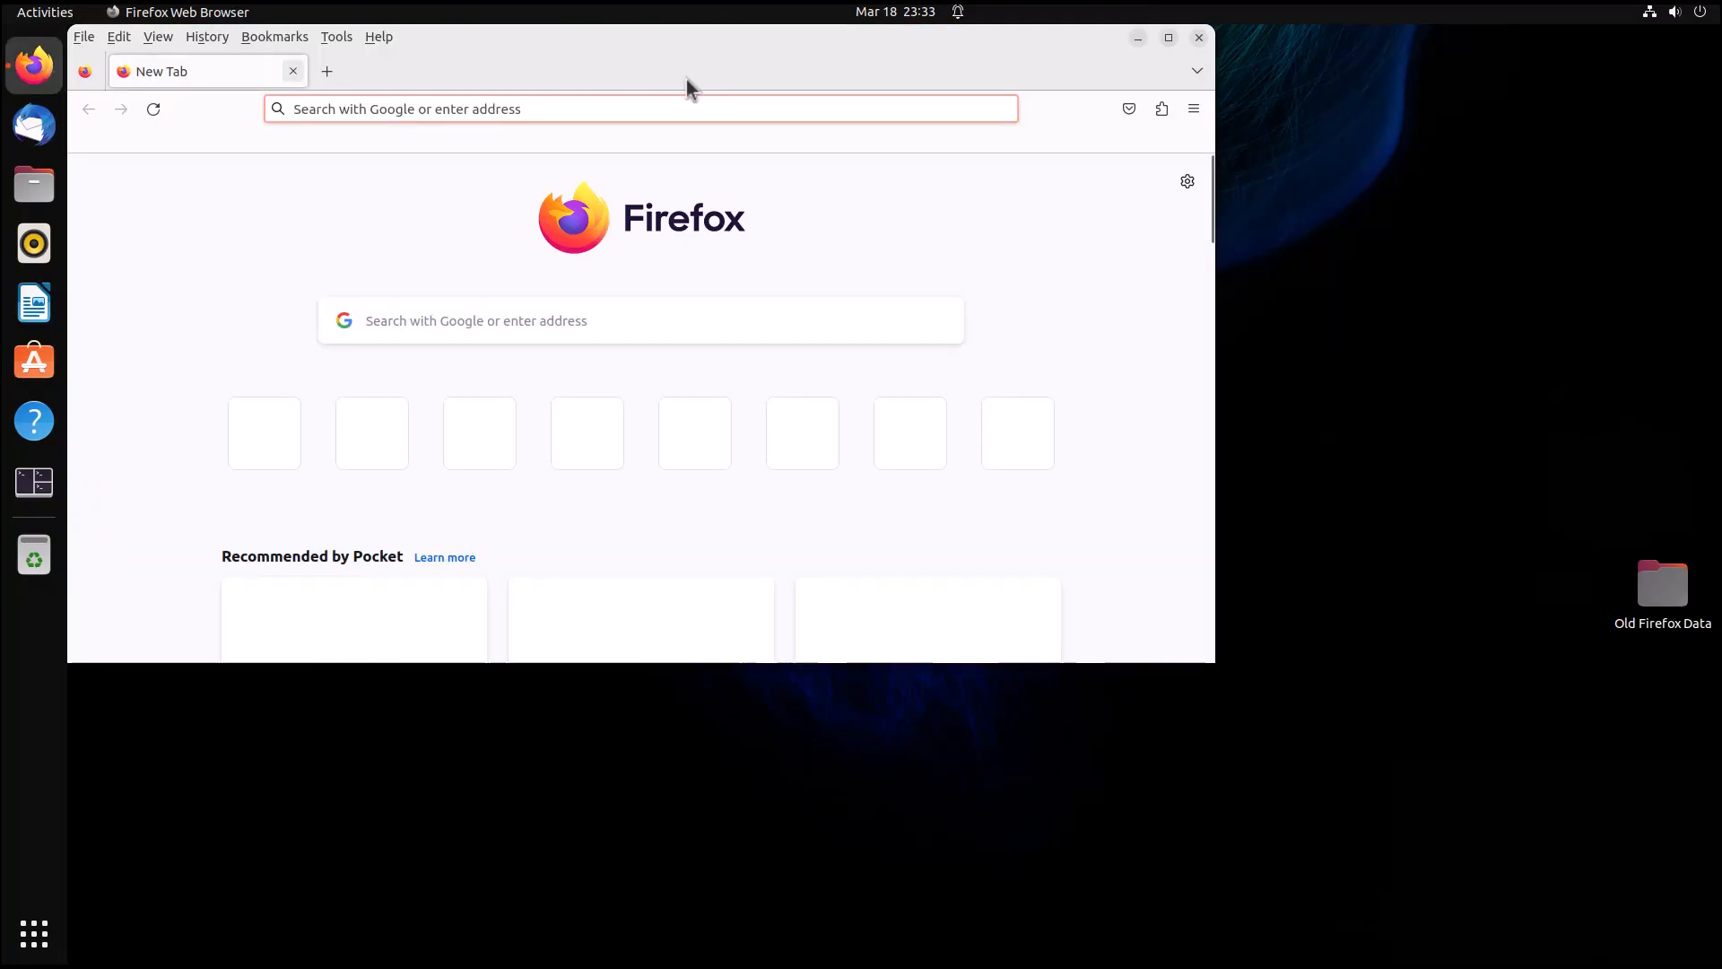
{"action": "left_click", "coordinate": [1168, 37]}
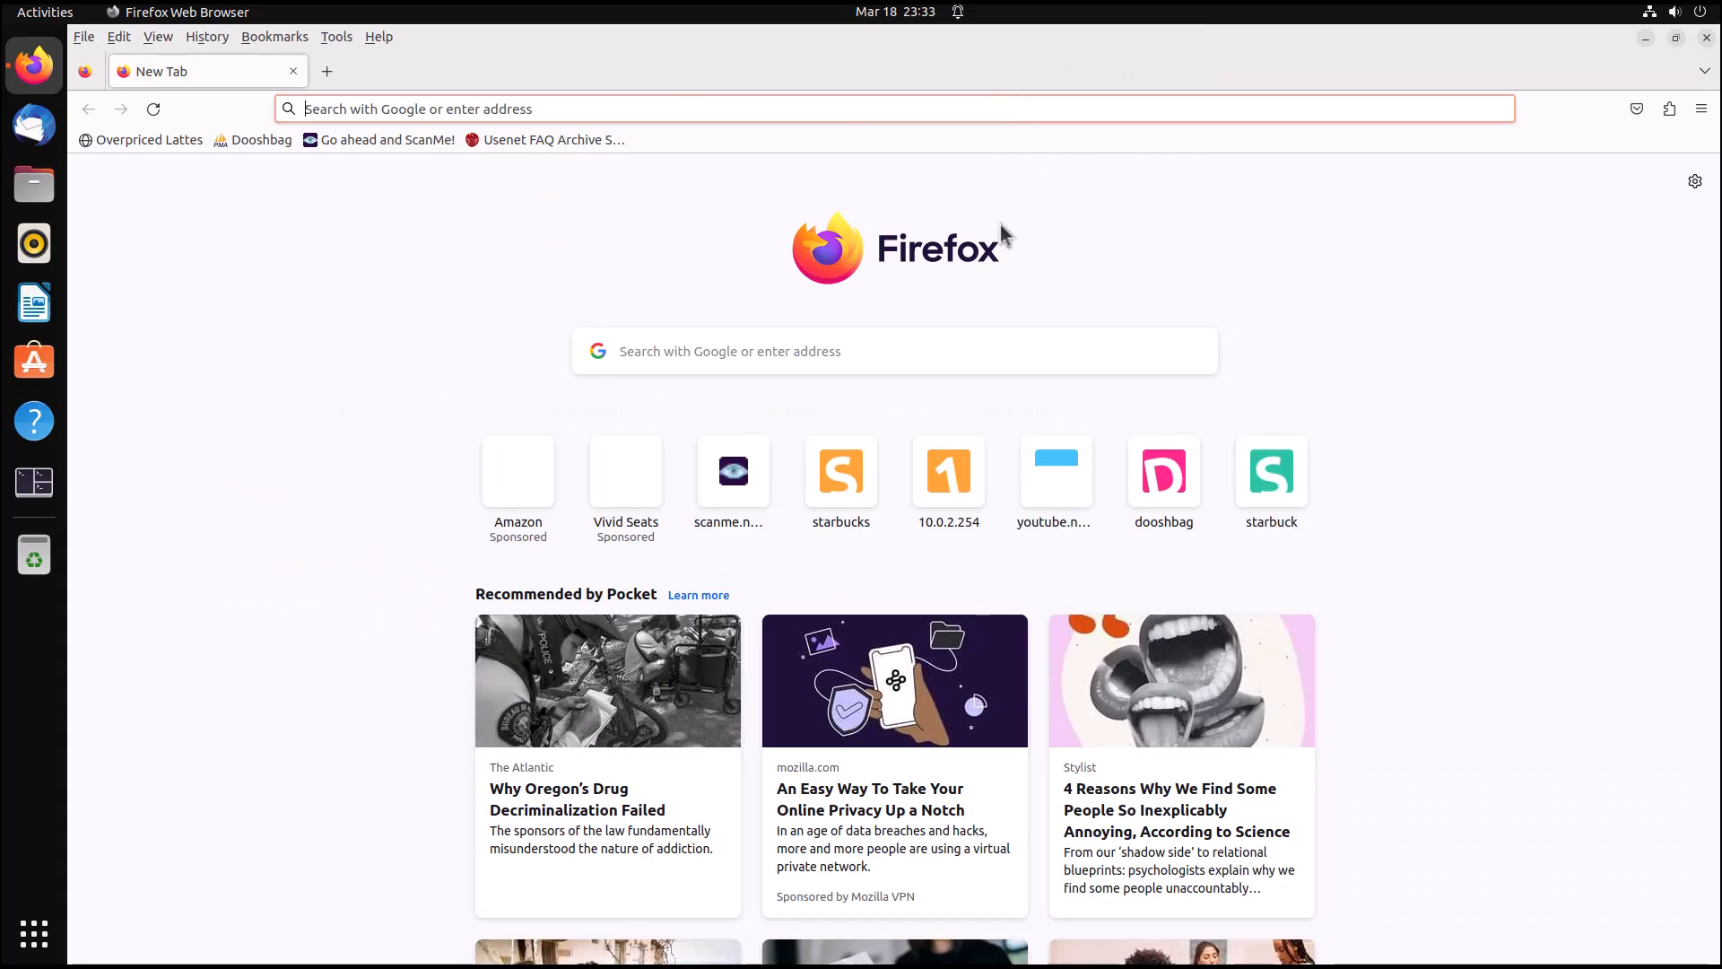
{"action": "left_click", "coordinate": [148, 142]}
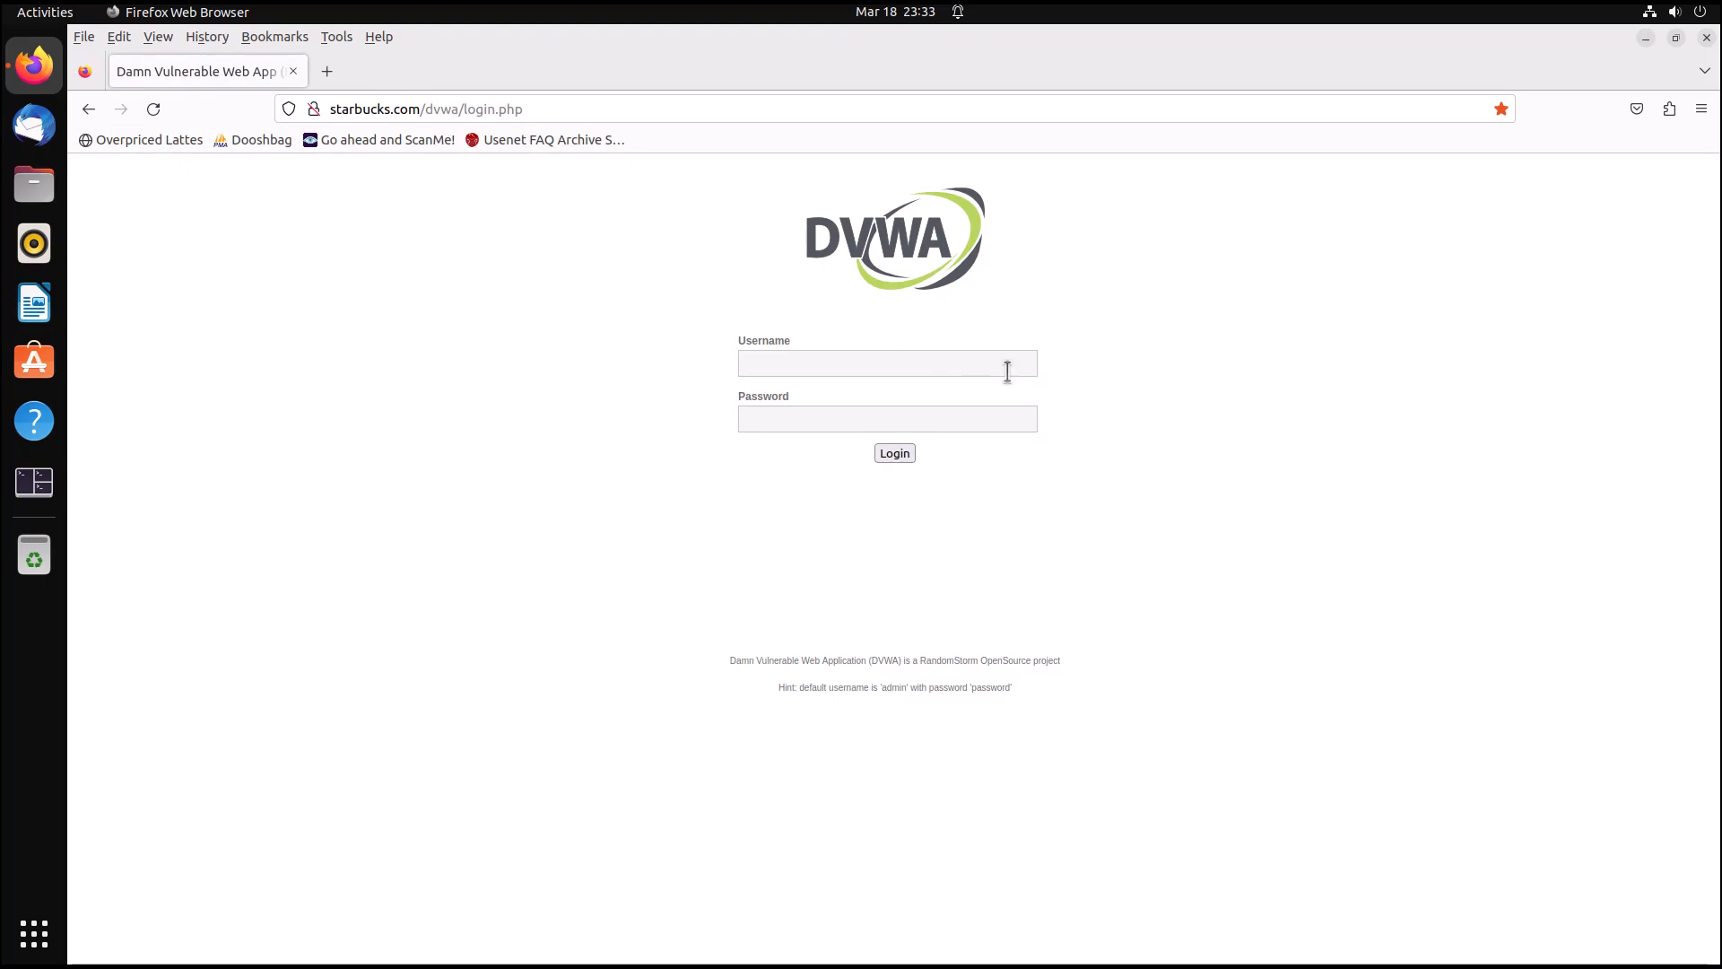
Submit the DVWA login form with username overpriced and the account password.
{"action": "left_click", "coordinate": [846, 364]}
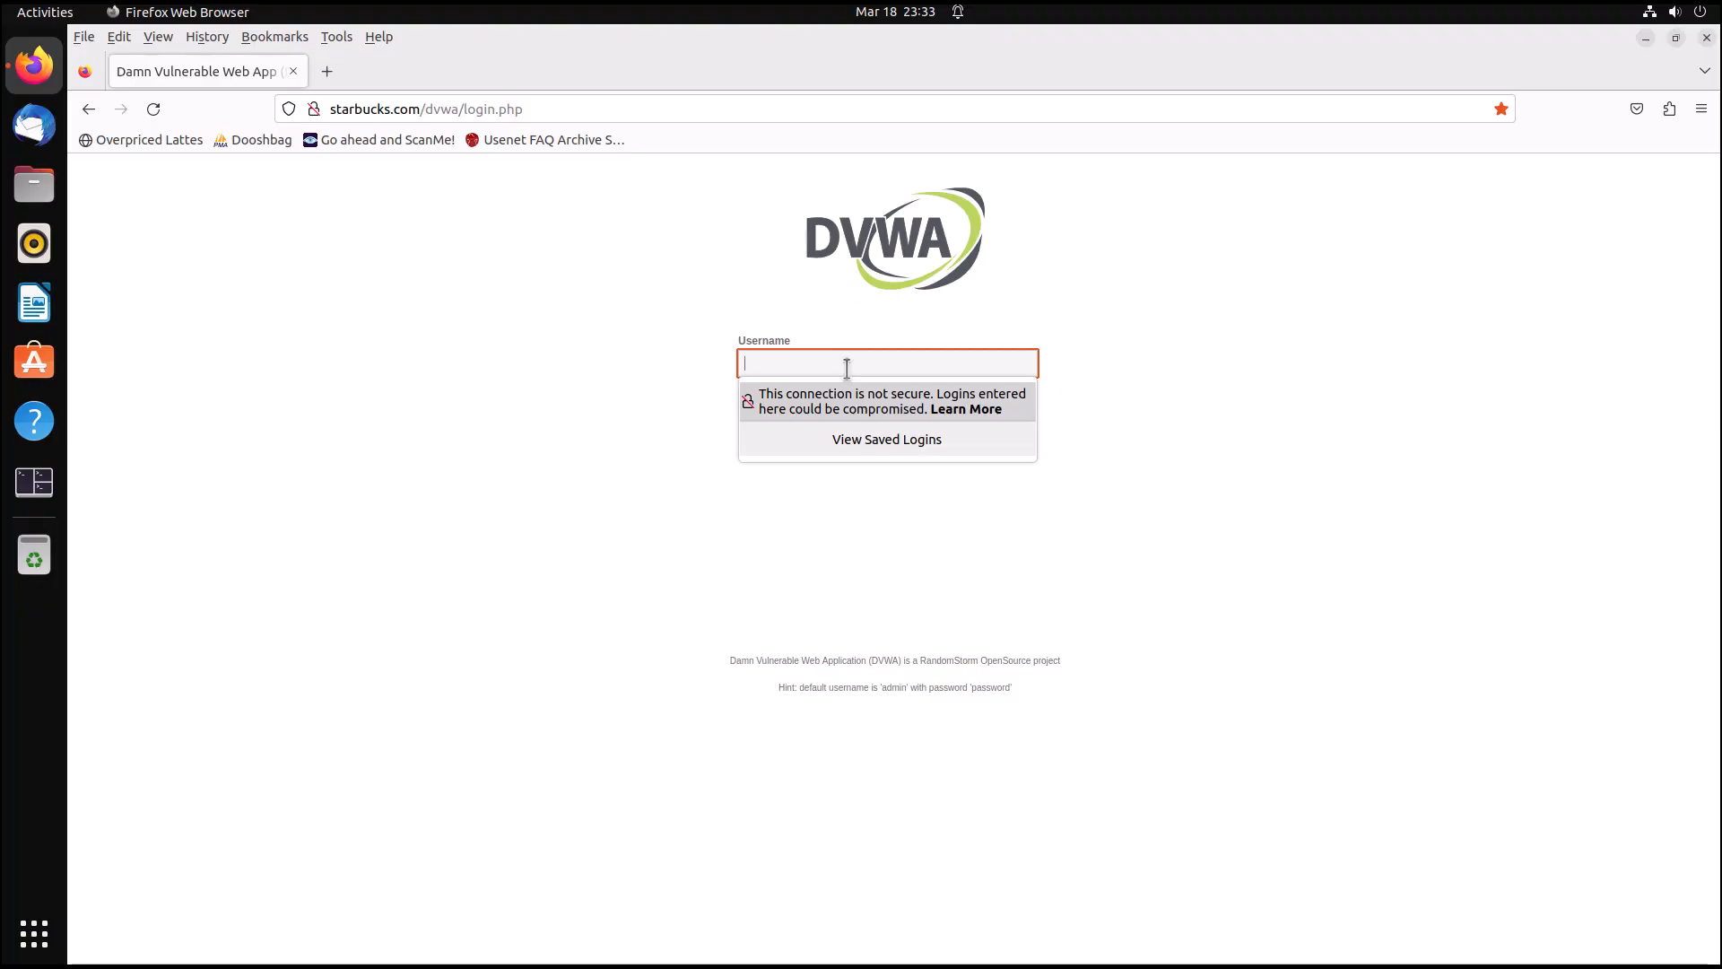
{"action": "type", "text": "overpriced"}
{"action": "key", "text": "Tab"}
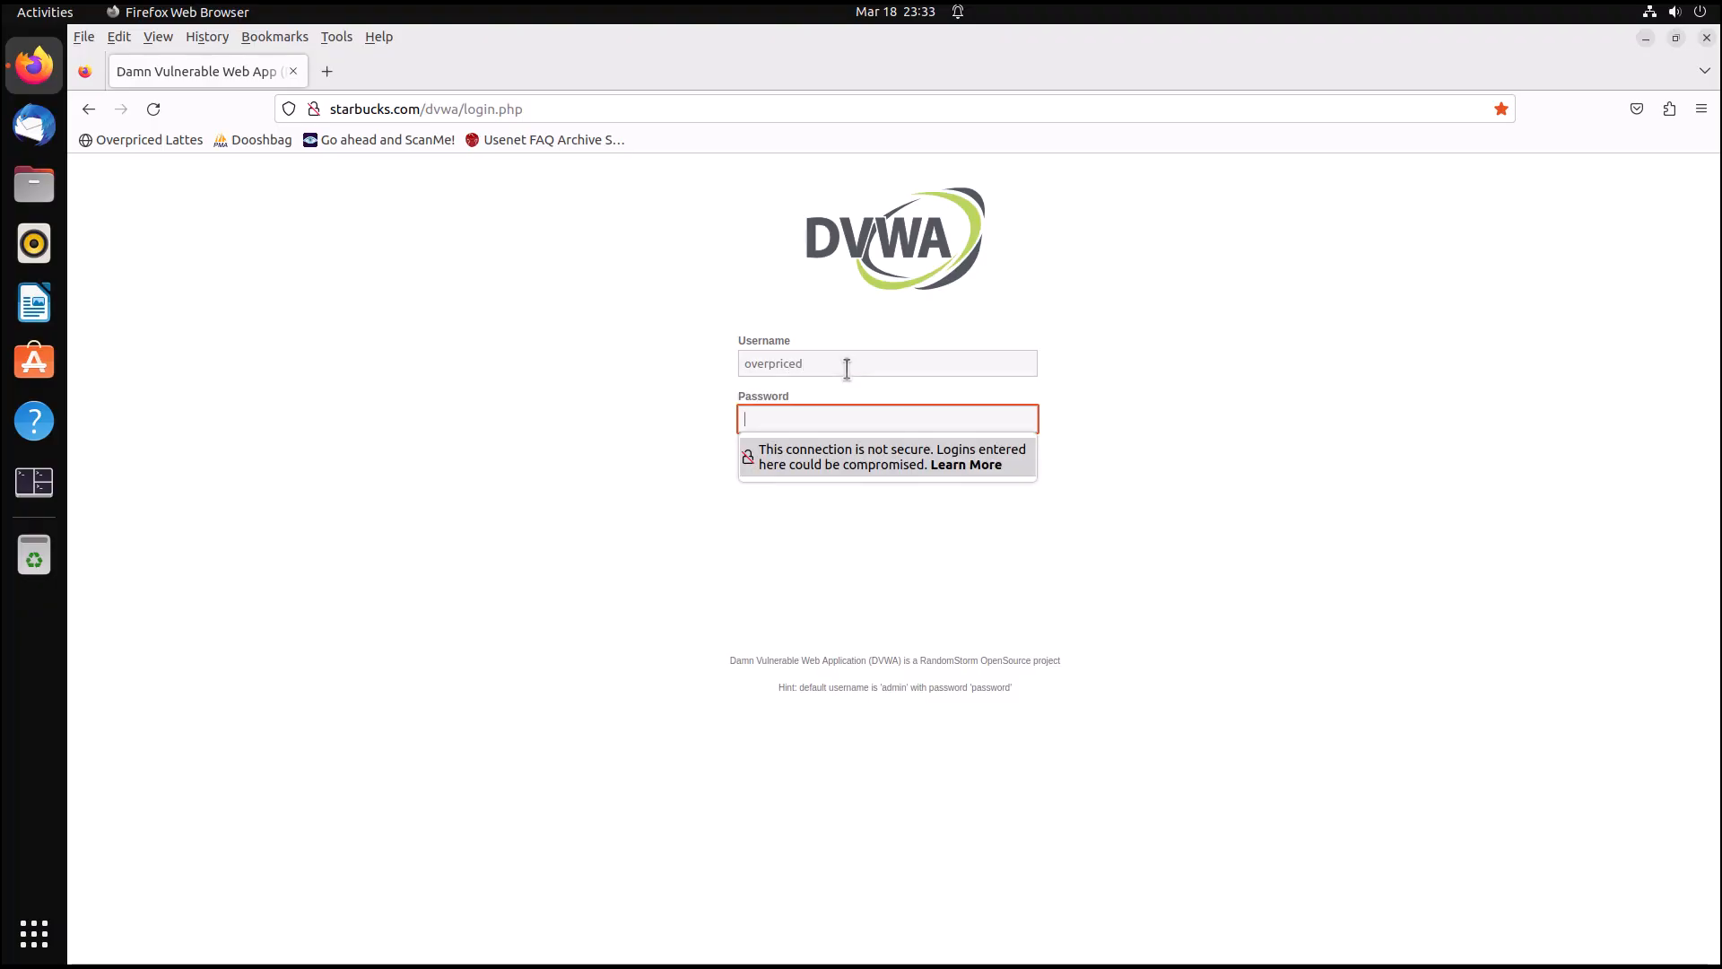
{"action": "type", "text": "pas"}
{"action": "key", "text": "Return"}
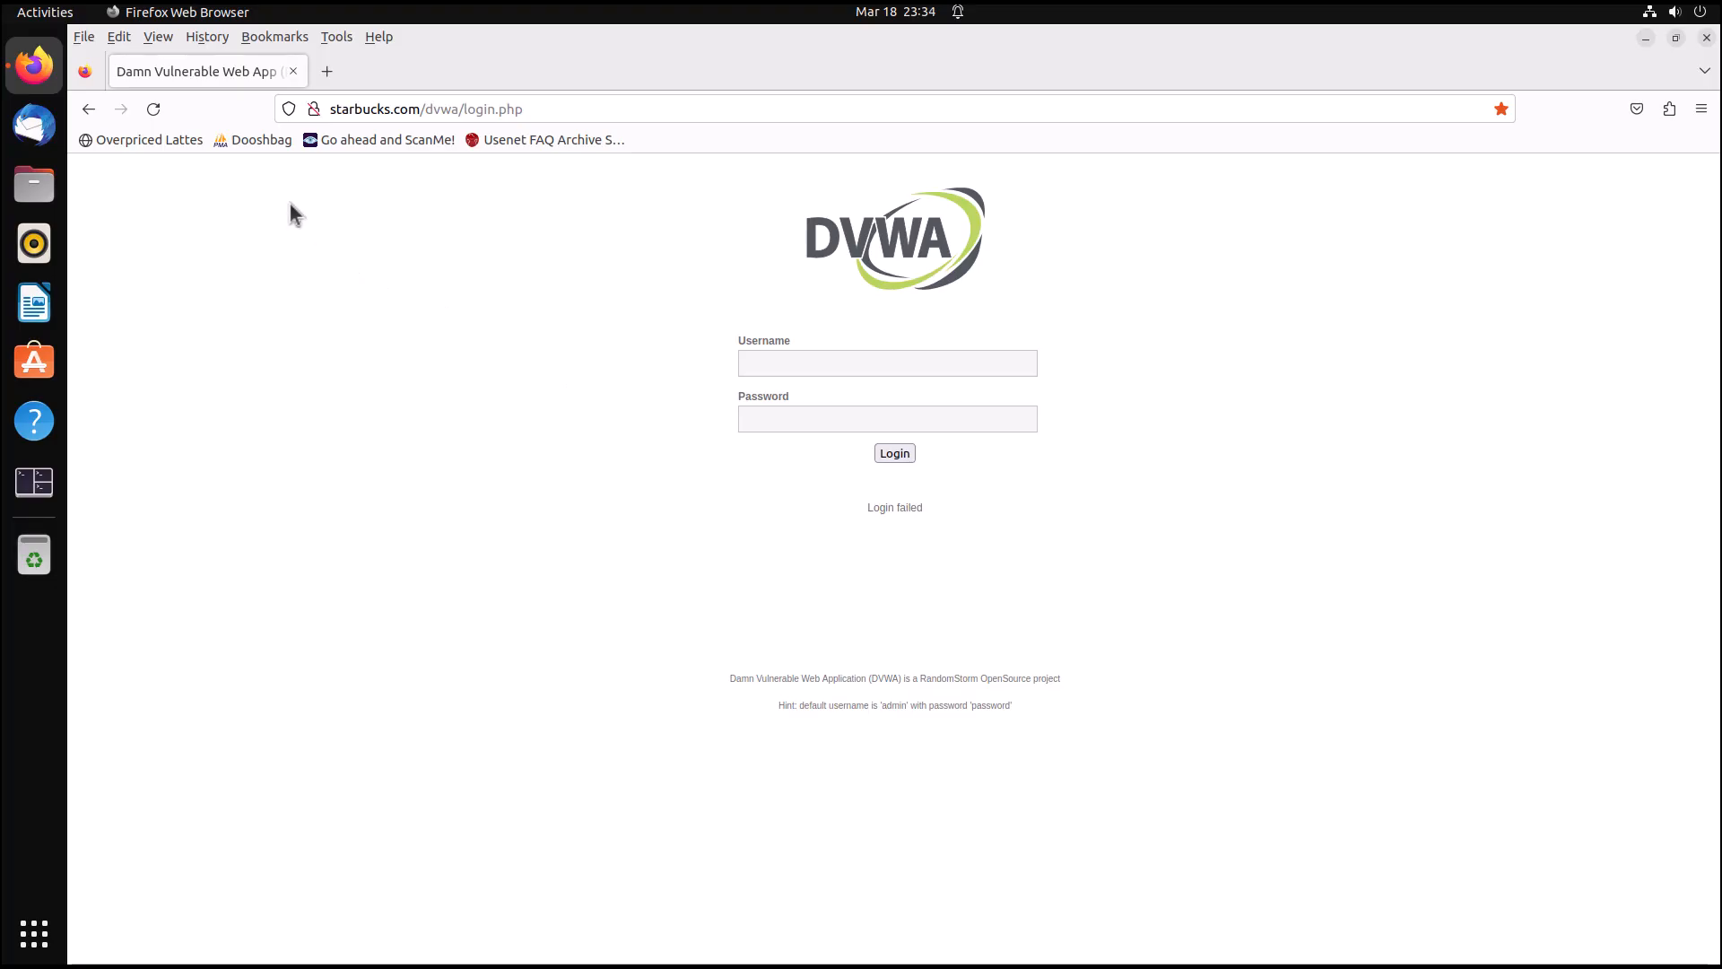
Open the Dooshbag bookmarked phpMyAdmin login page and start entering a username in its login form.
{"action": "left_click", "coordinate": [254, 144]}
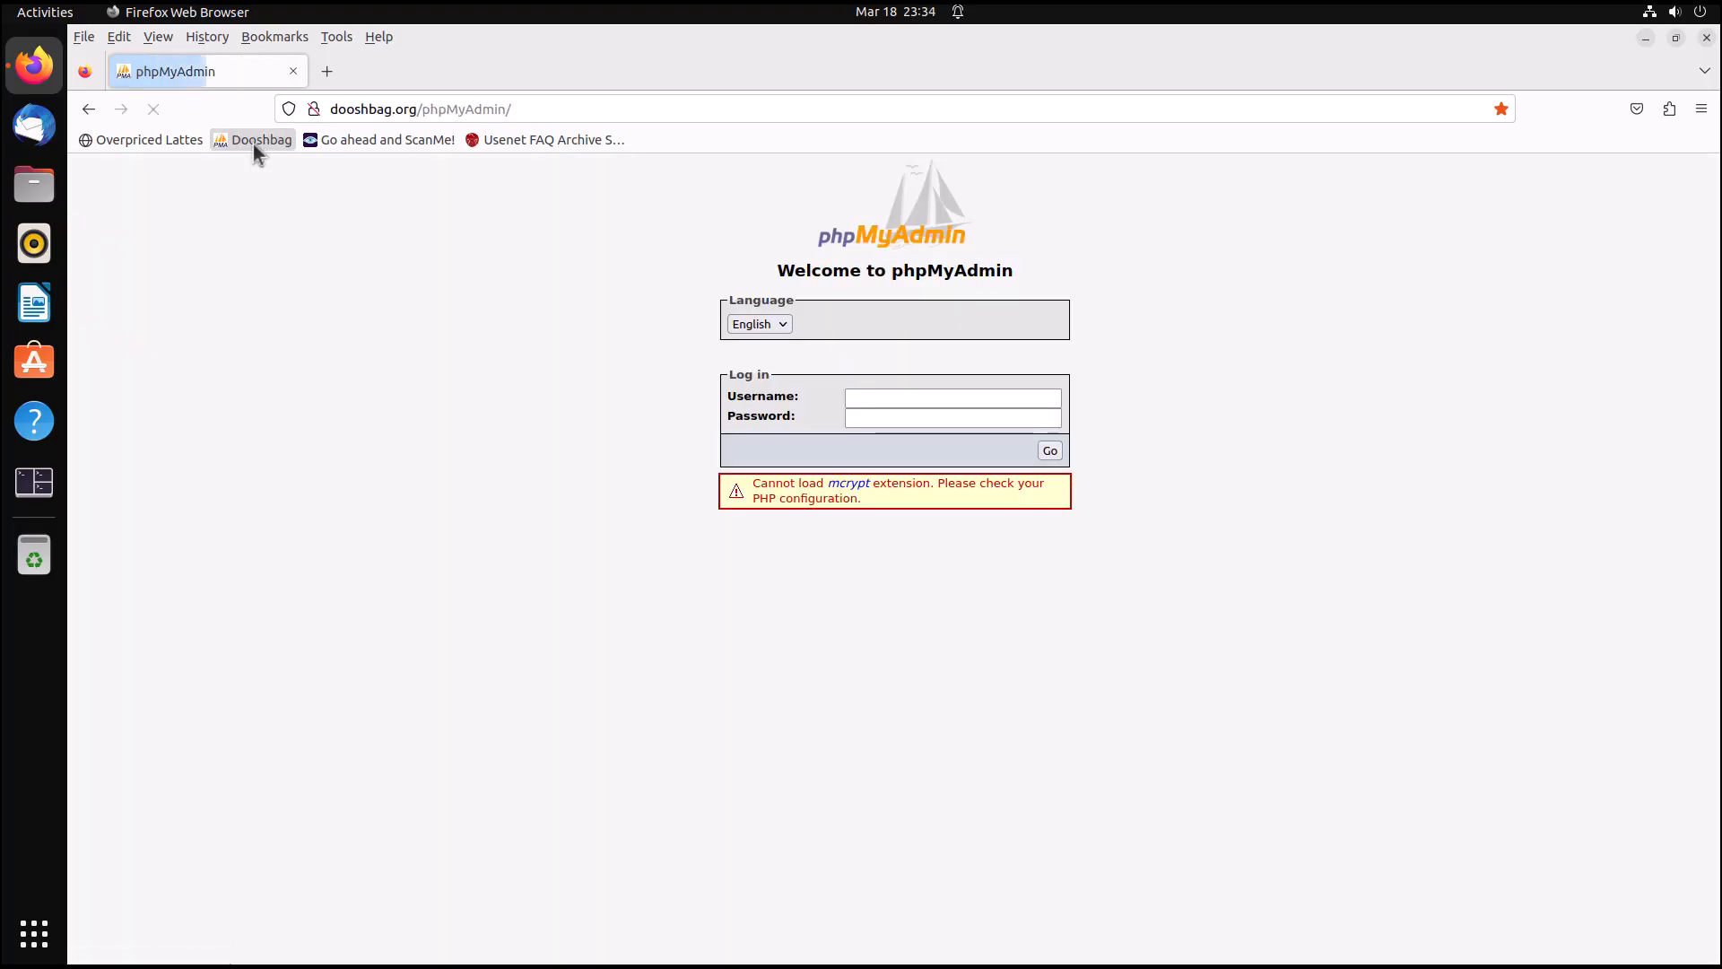
{"action": "left_click", "coordinate": [1296, 302]}
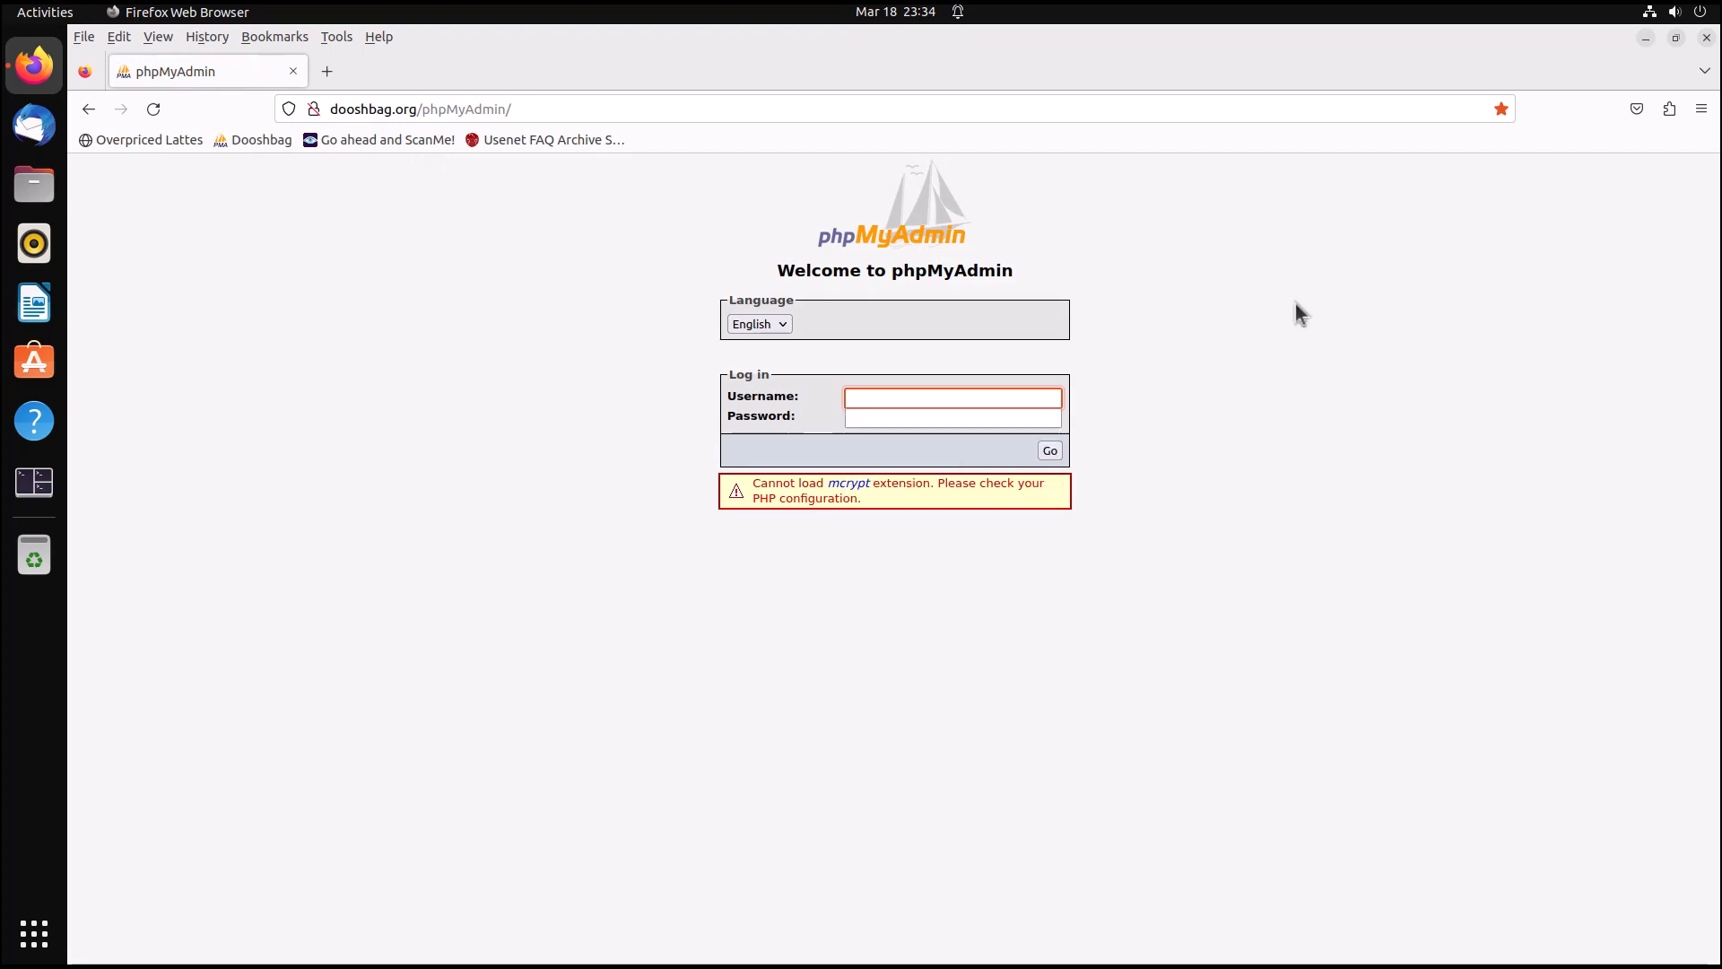
{"action": "left_click", "coordinate": [920, 394]}
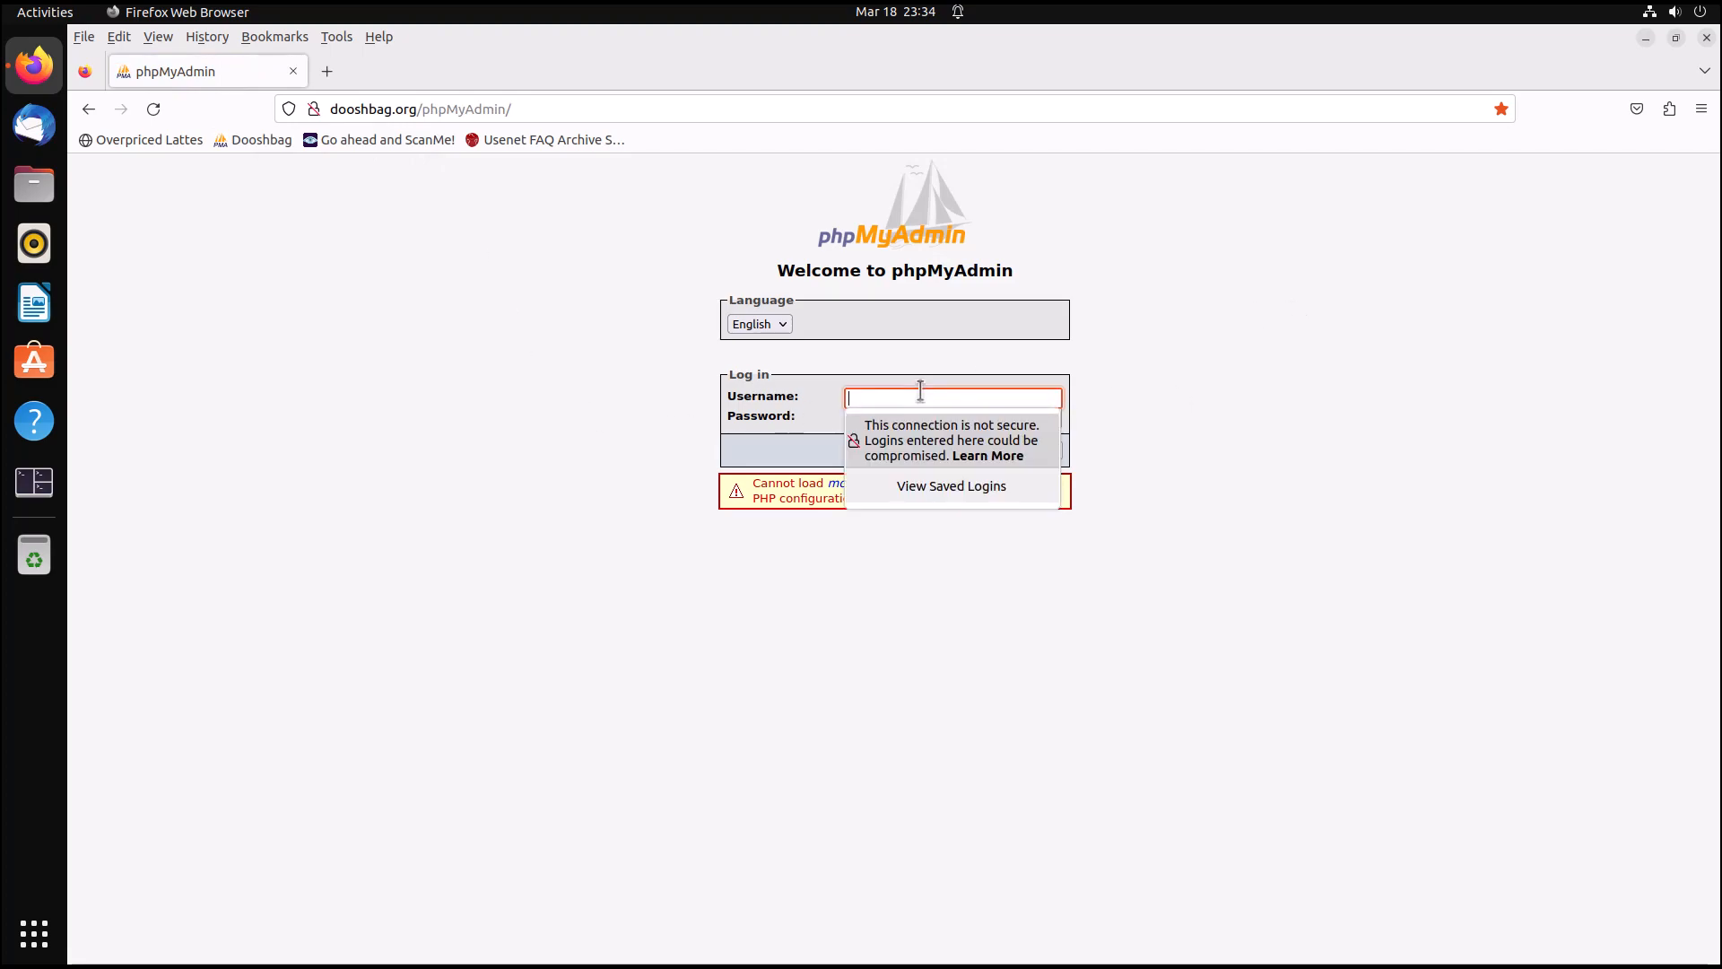
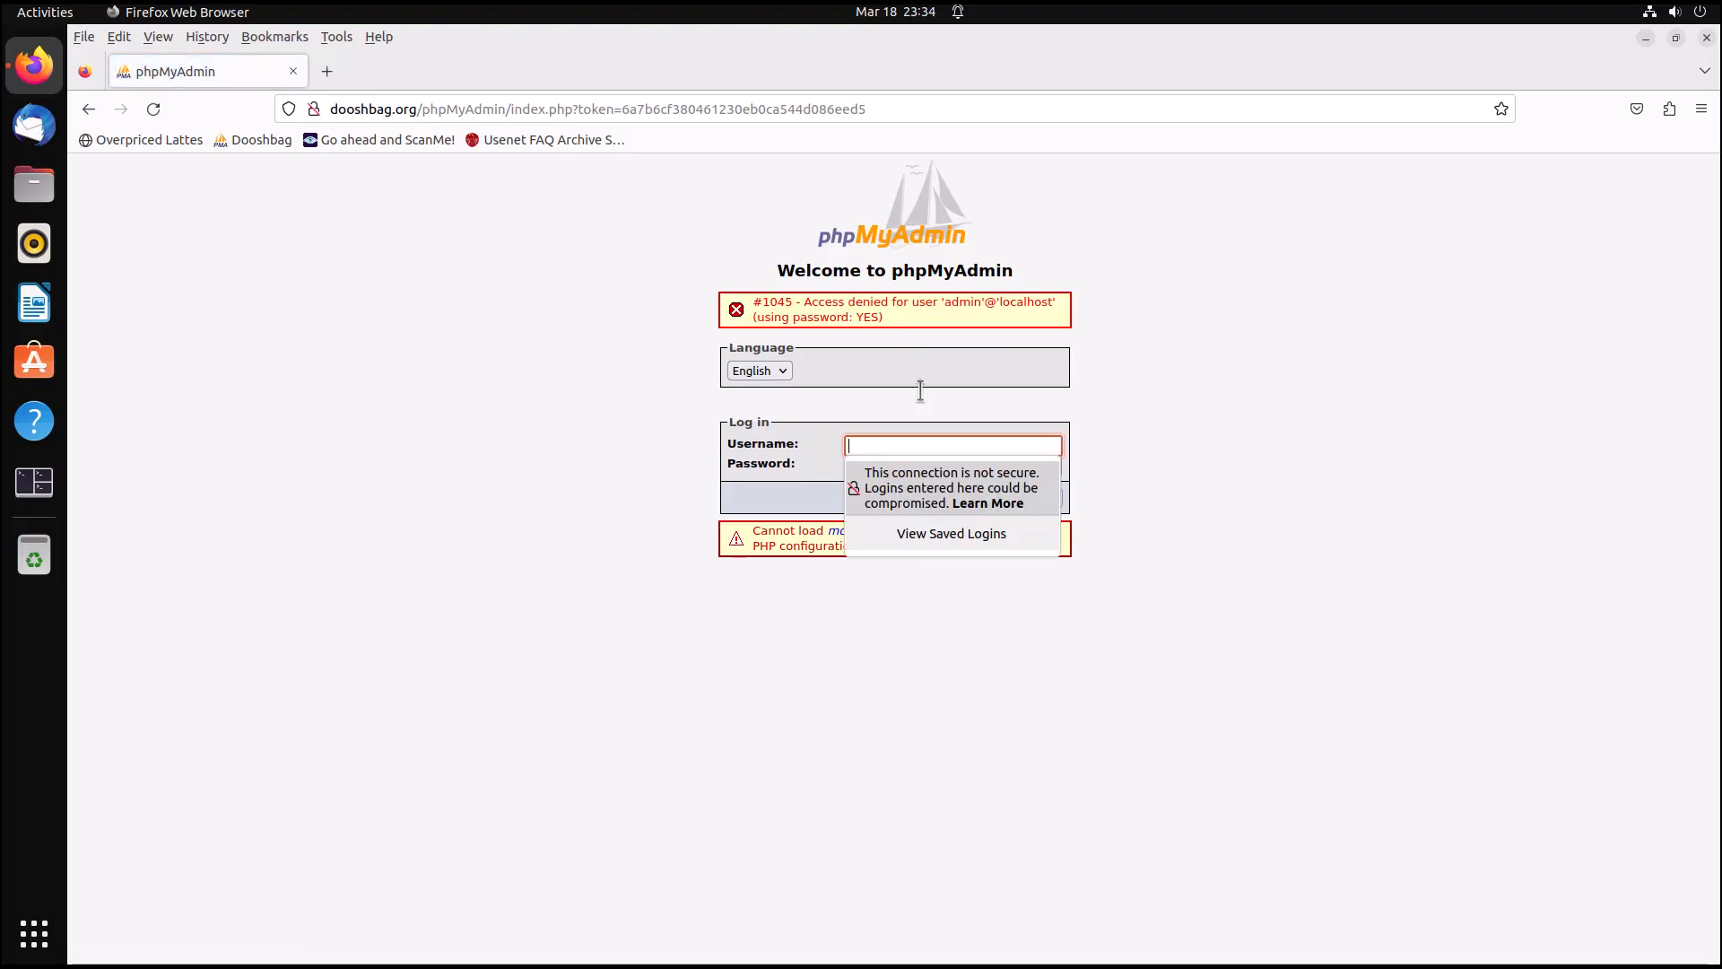
Enter admin as the username in the phpMyAdmin login form.
{"action": "type", "text": "admin"}
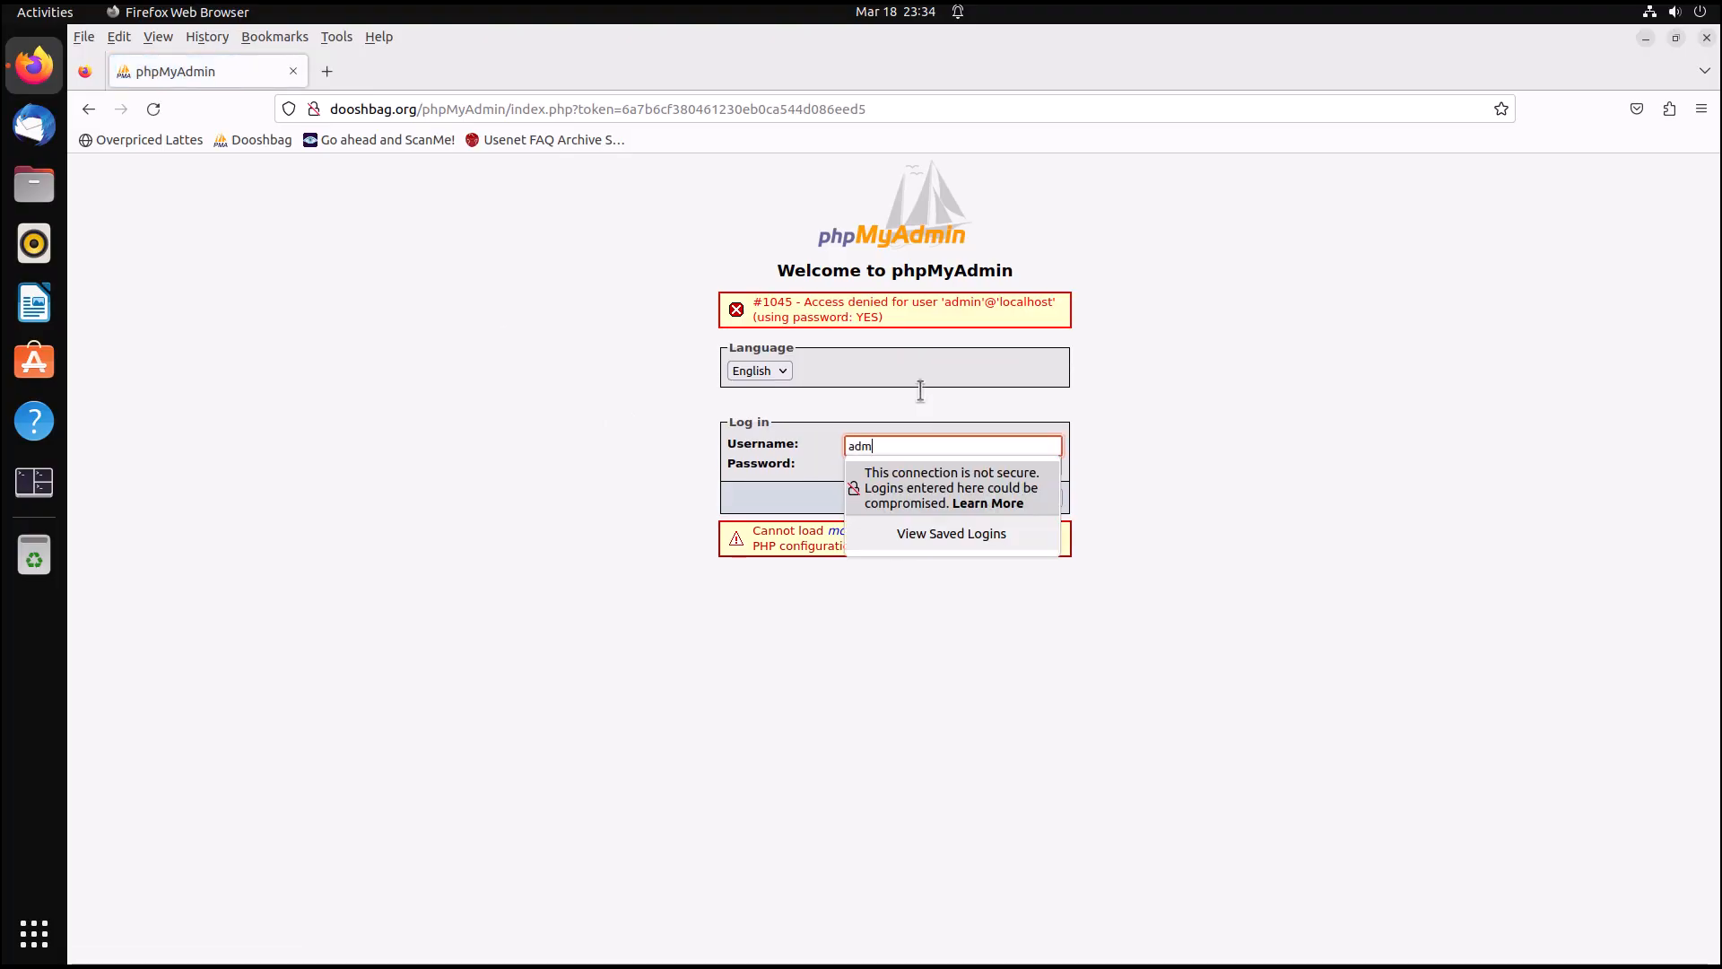
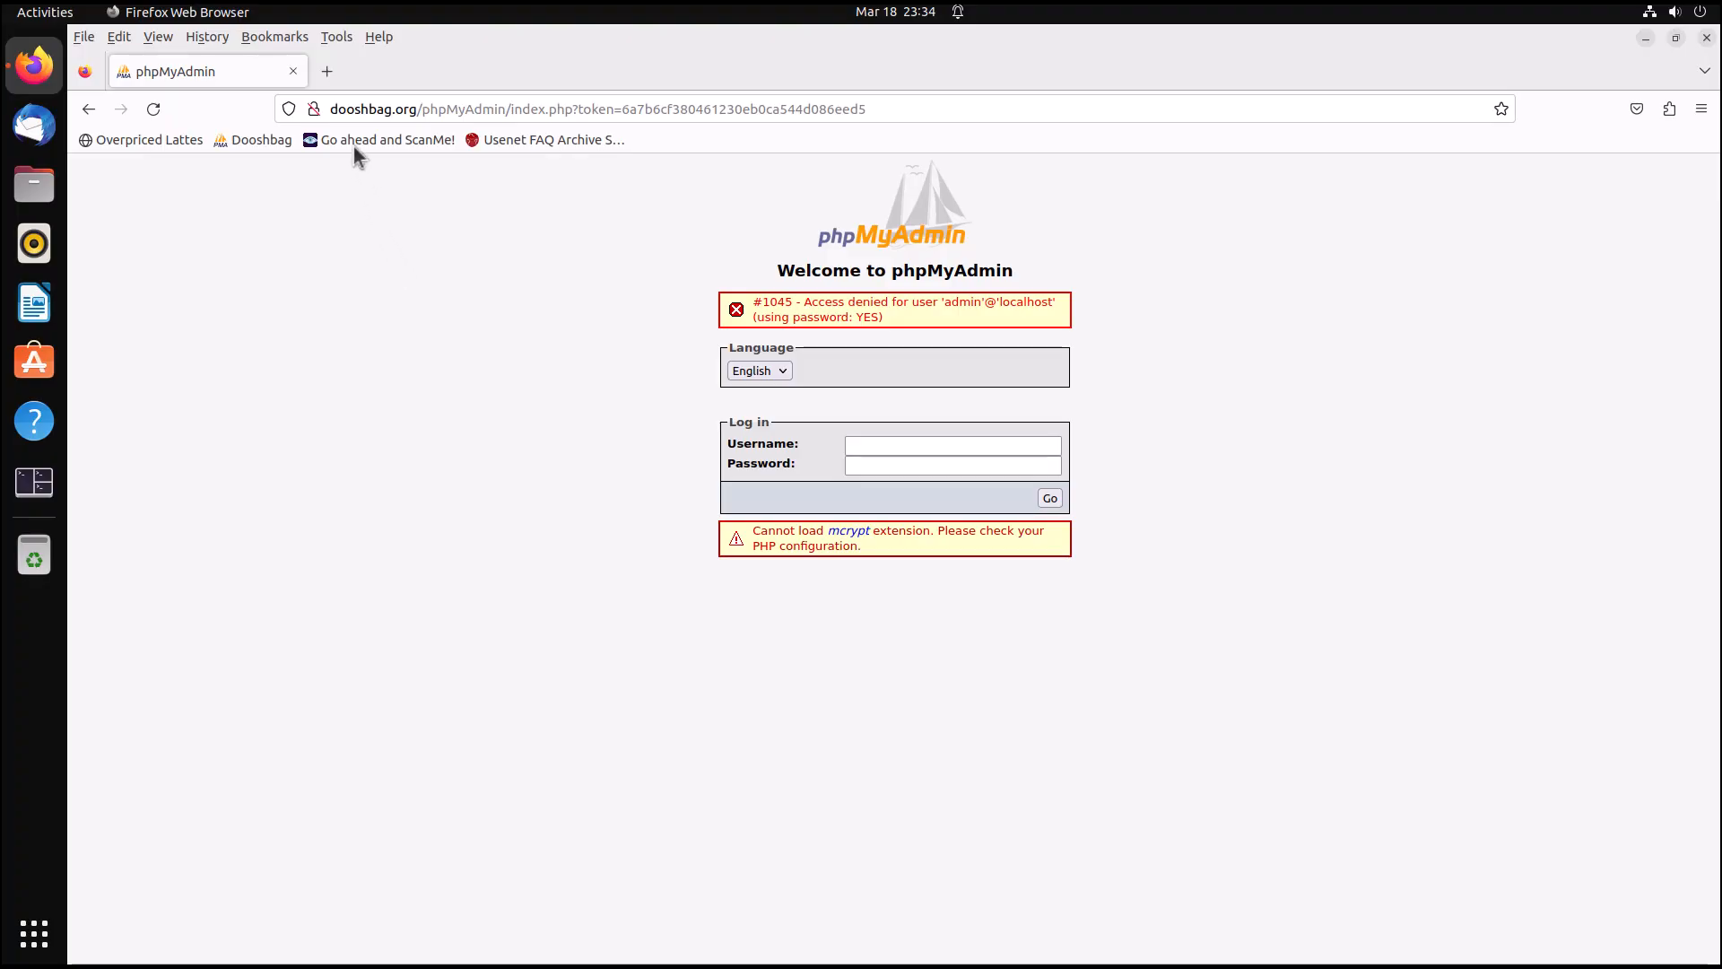
Open the ScanMe bookmark and search the site for how to port scan.
{"action": "left_click", "coordinate": [354, 145]}
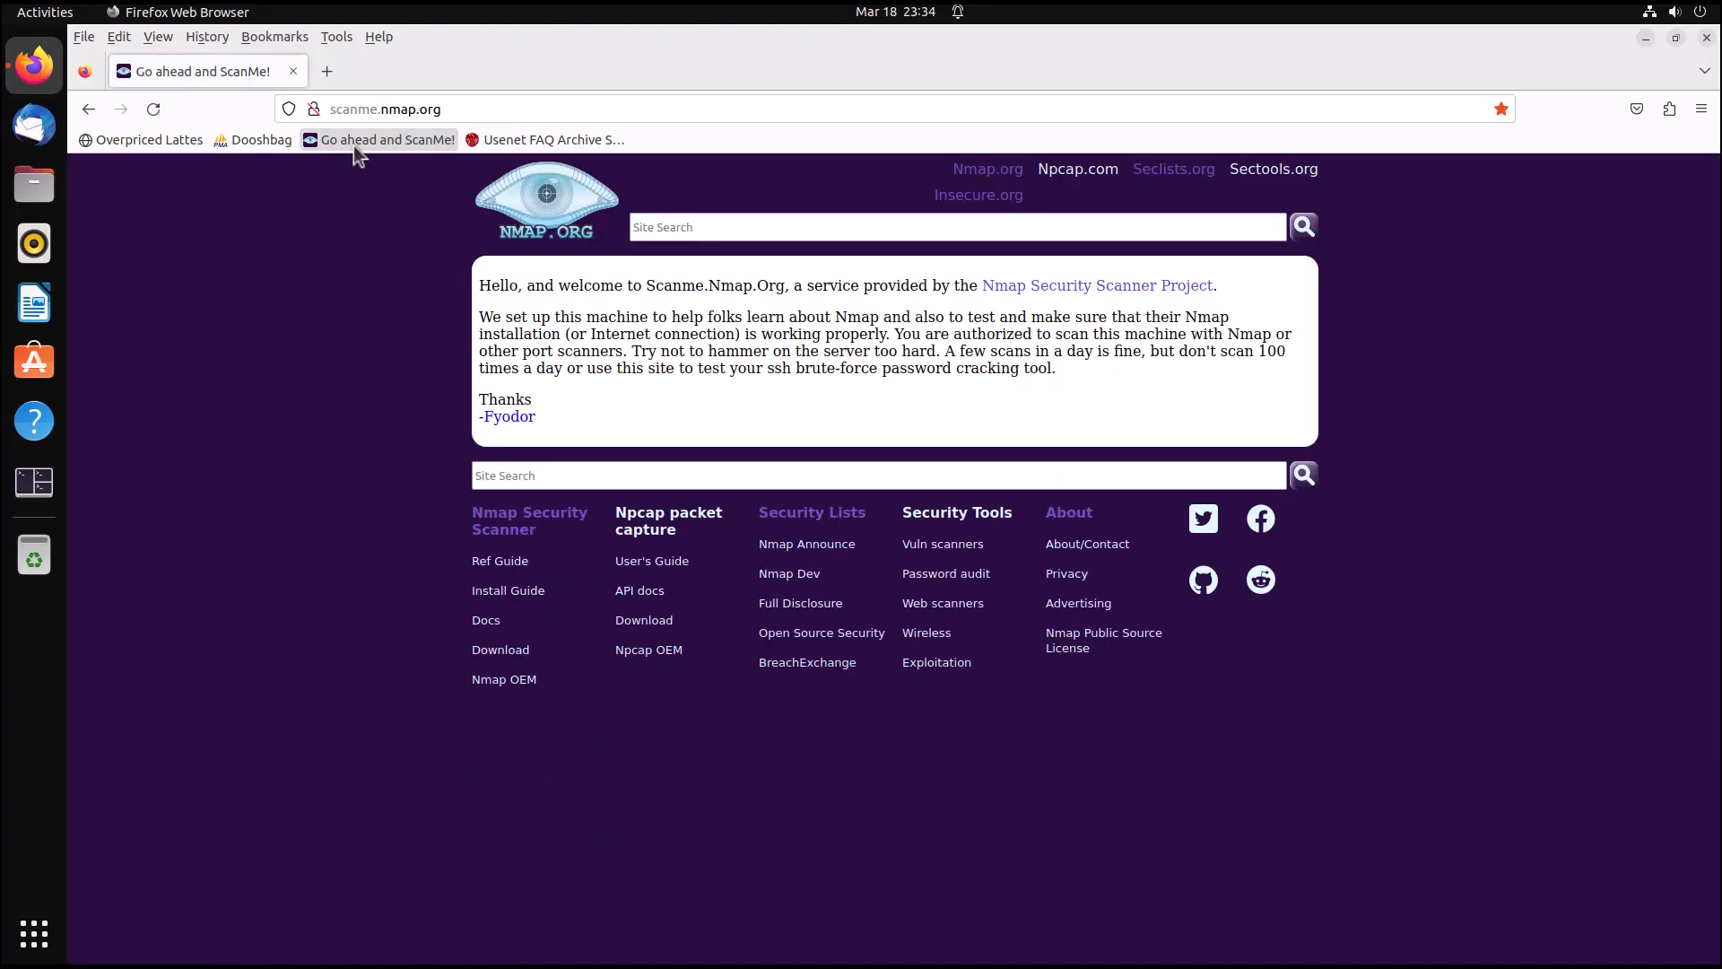
{"action": "left_click", "coordinate": [570, 476]}
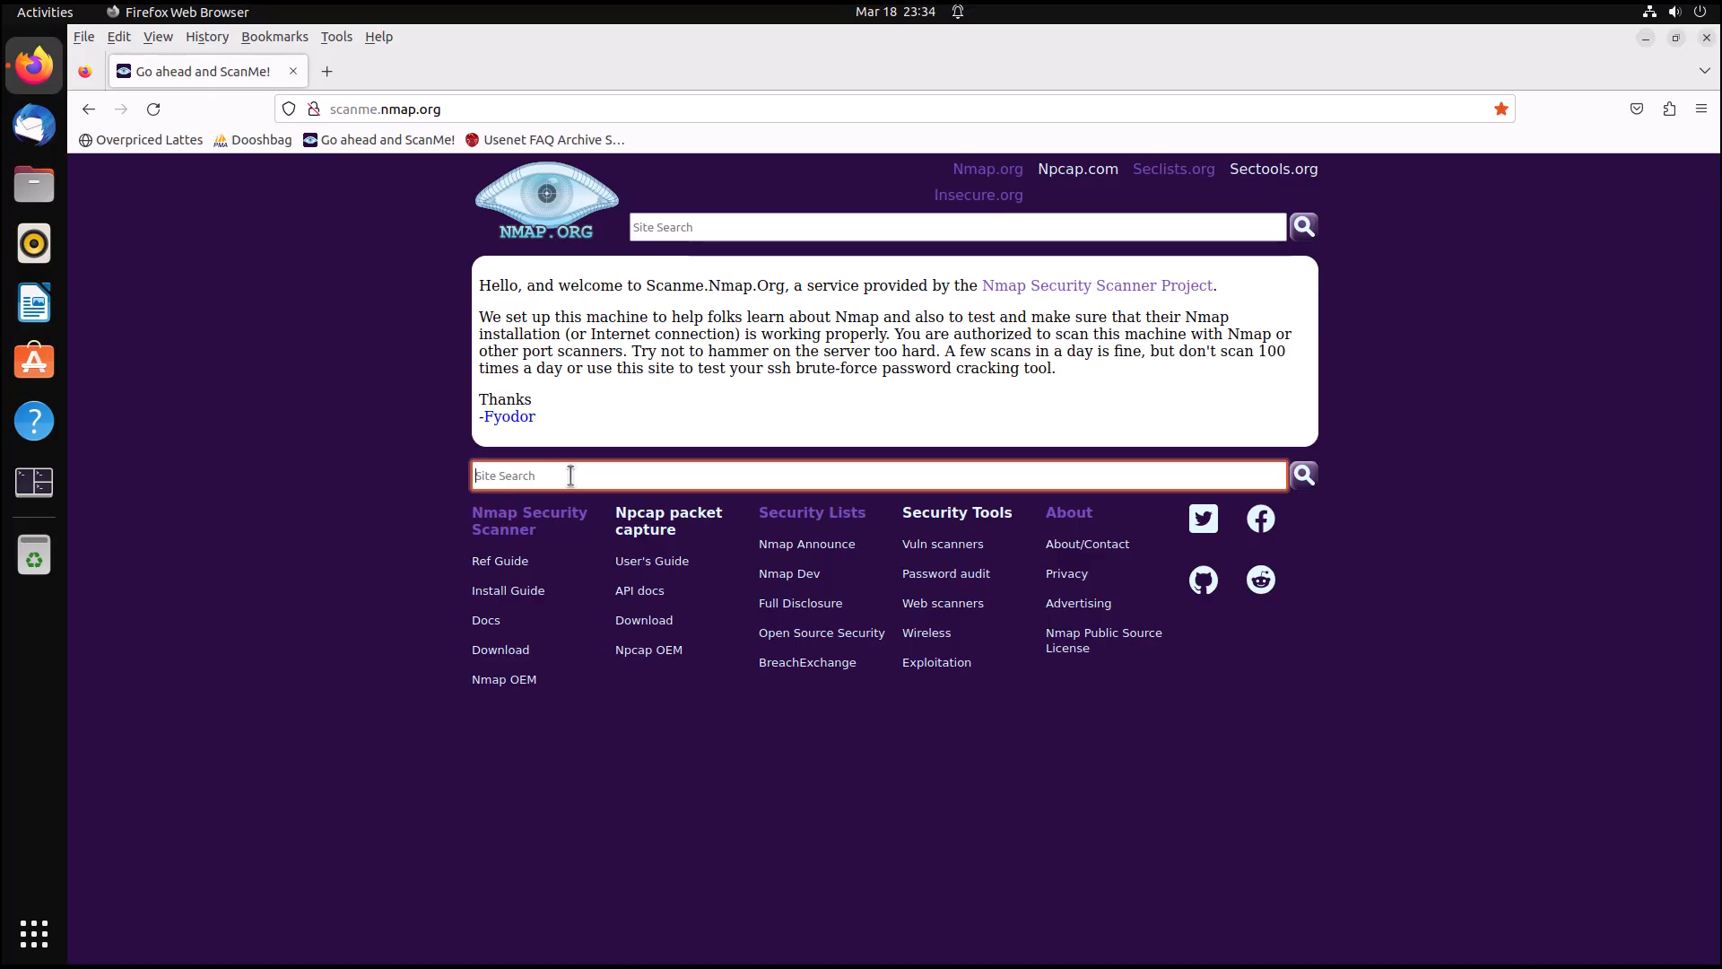
{"action": "type", "text": "how to port scan"}
{"action": "key", "text": "Return"}
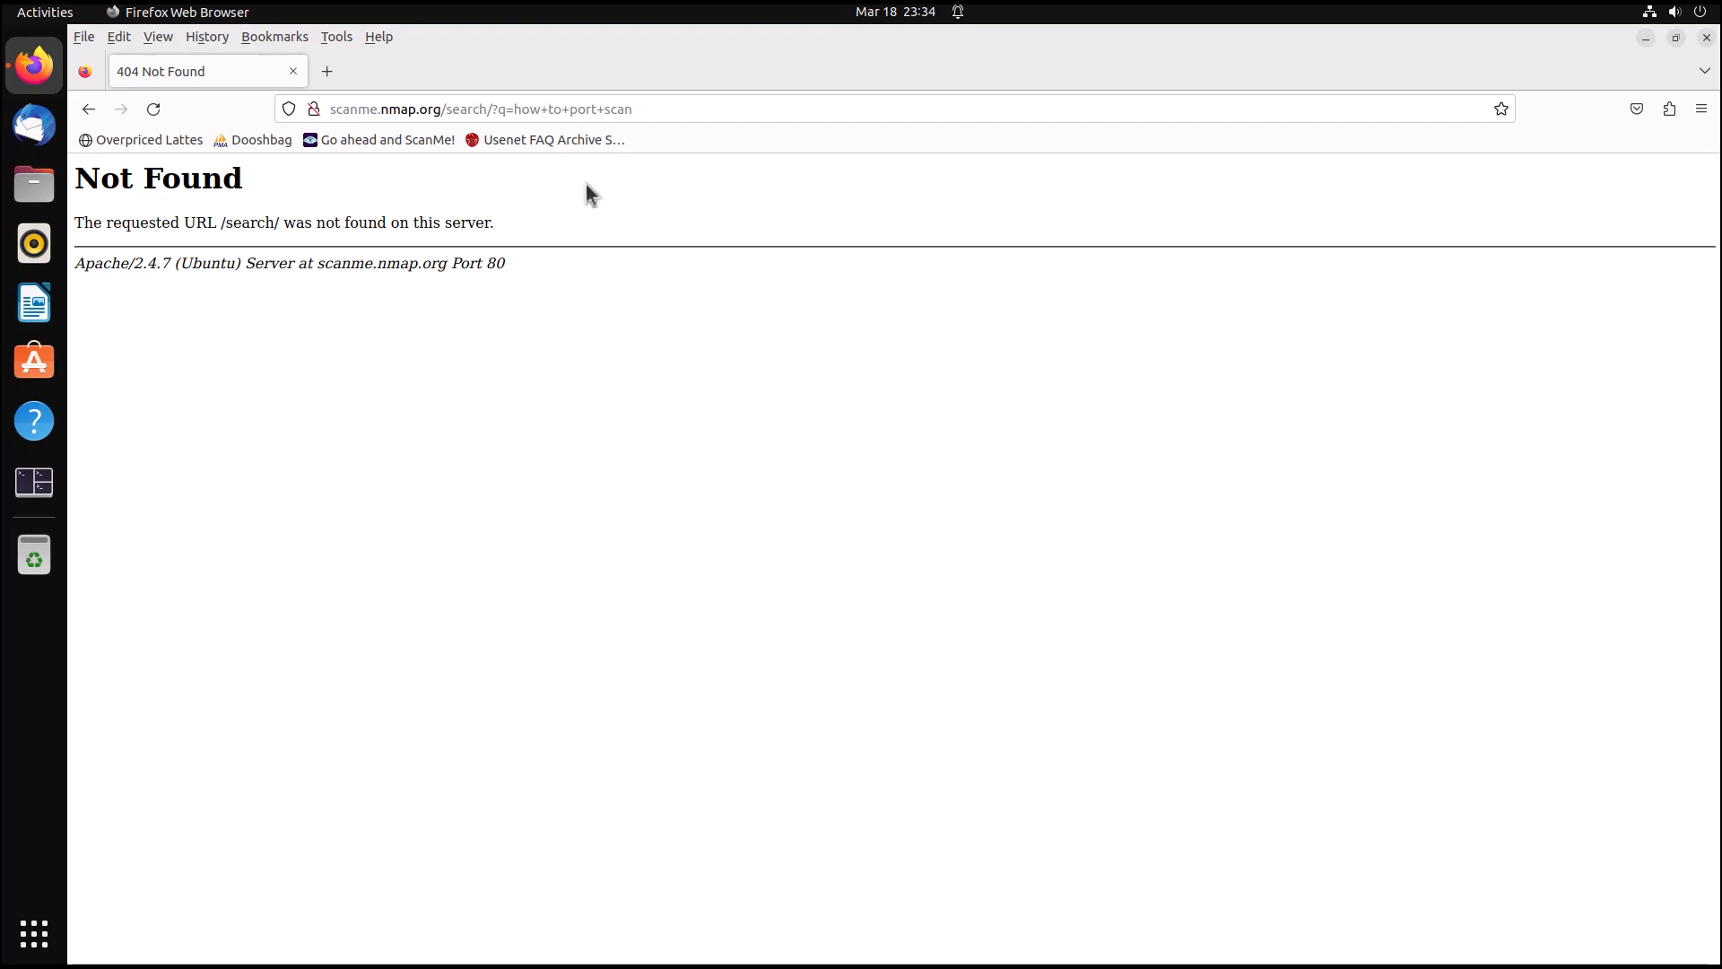
Open the Usenet FAQ Archive bookmark and search it for what did we do wrong.
{"action": "left_click", "coordinate": [581, 145]}
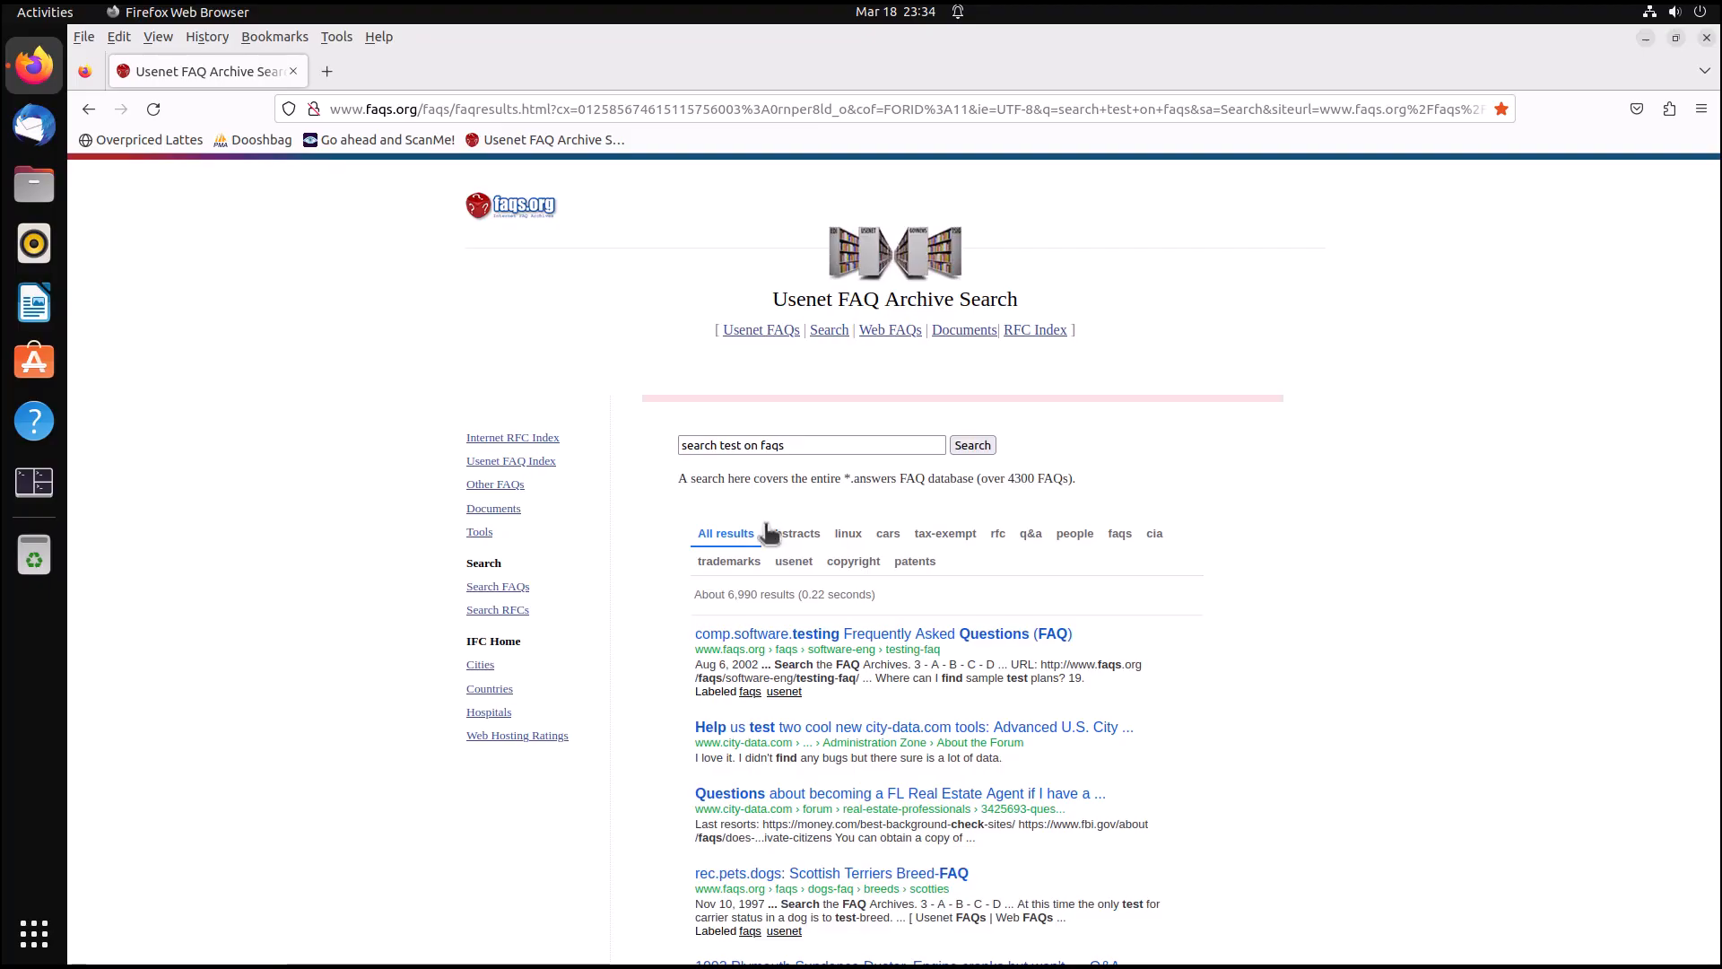
{"action": "left_click", "coordinate": [791, 443]}
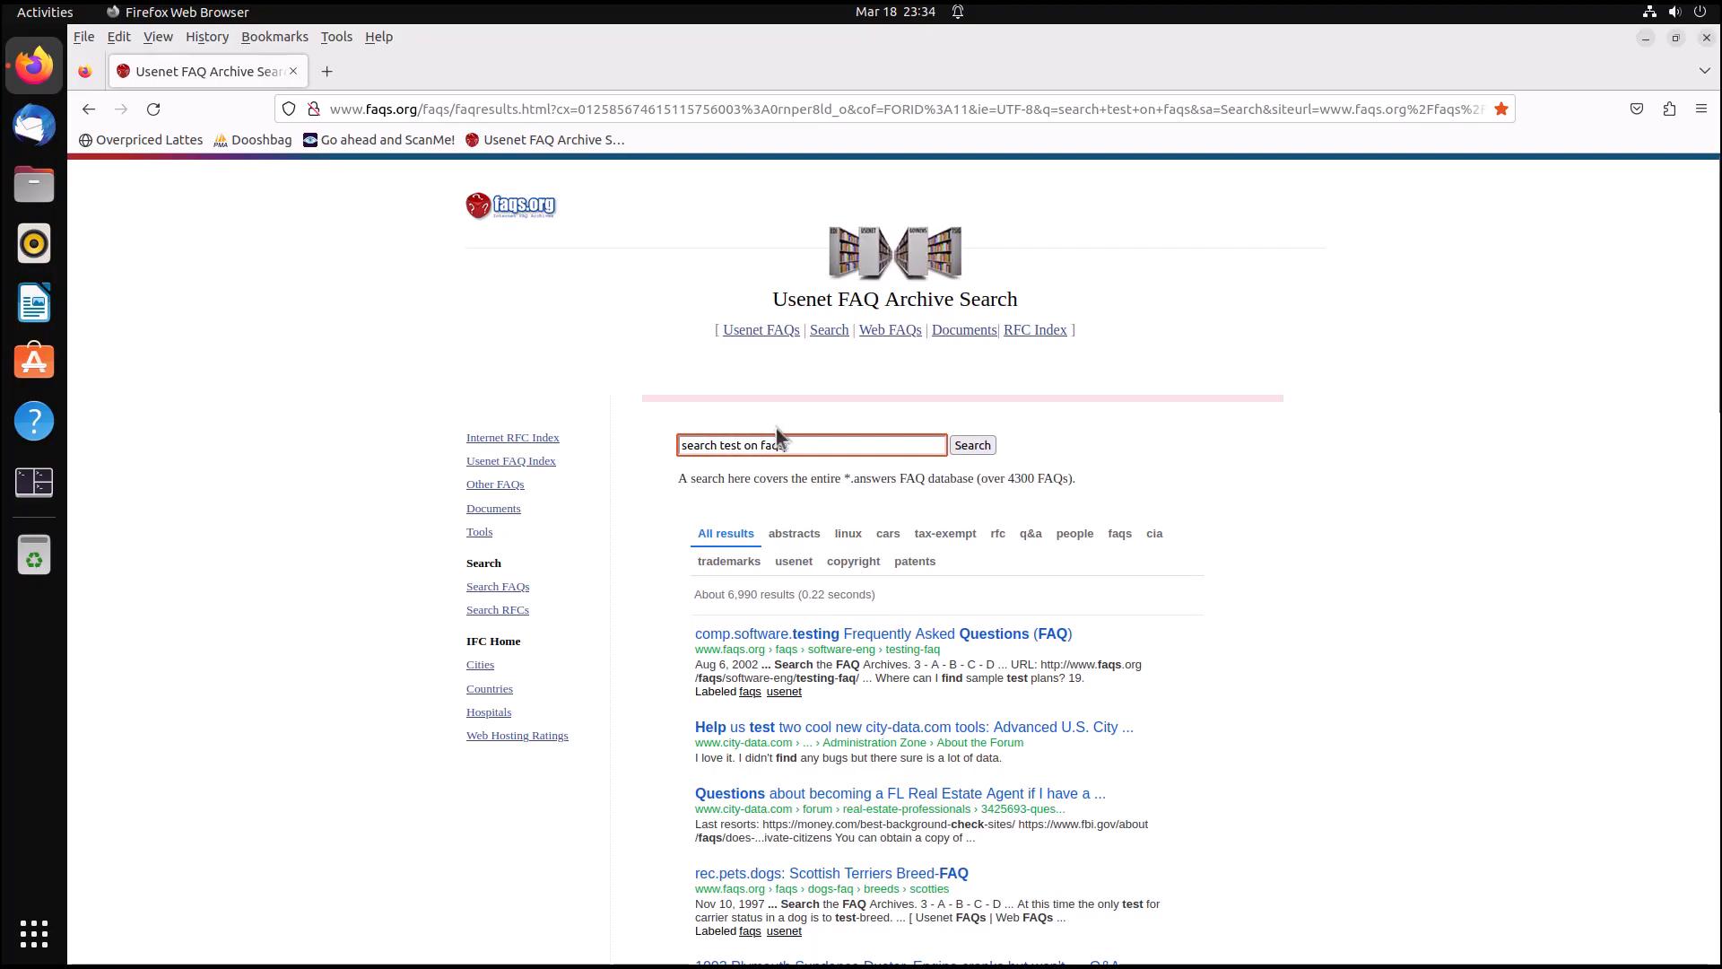
{"action": "triple_click", "coordinate": [742, 444]}
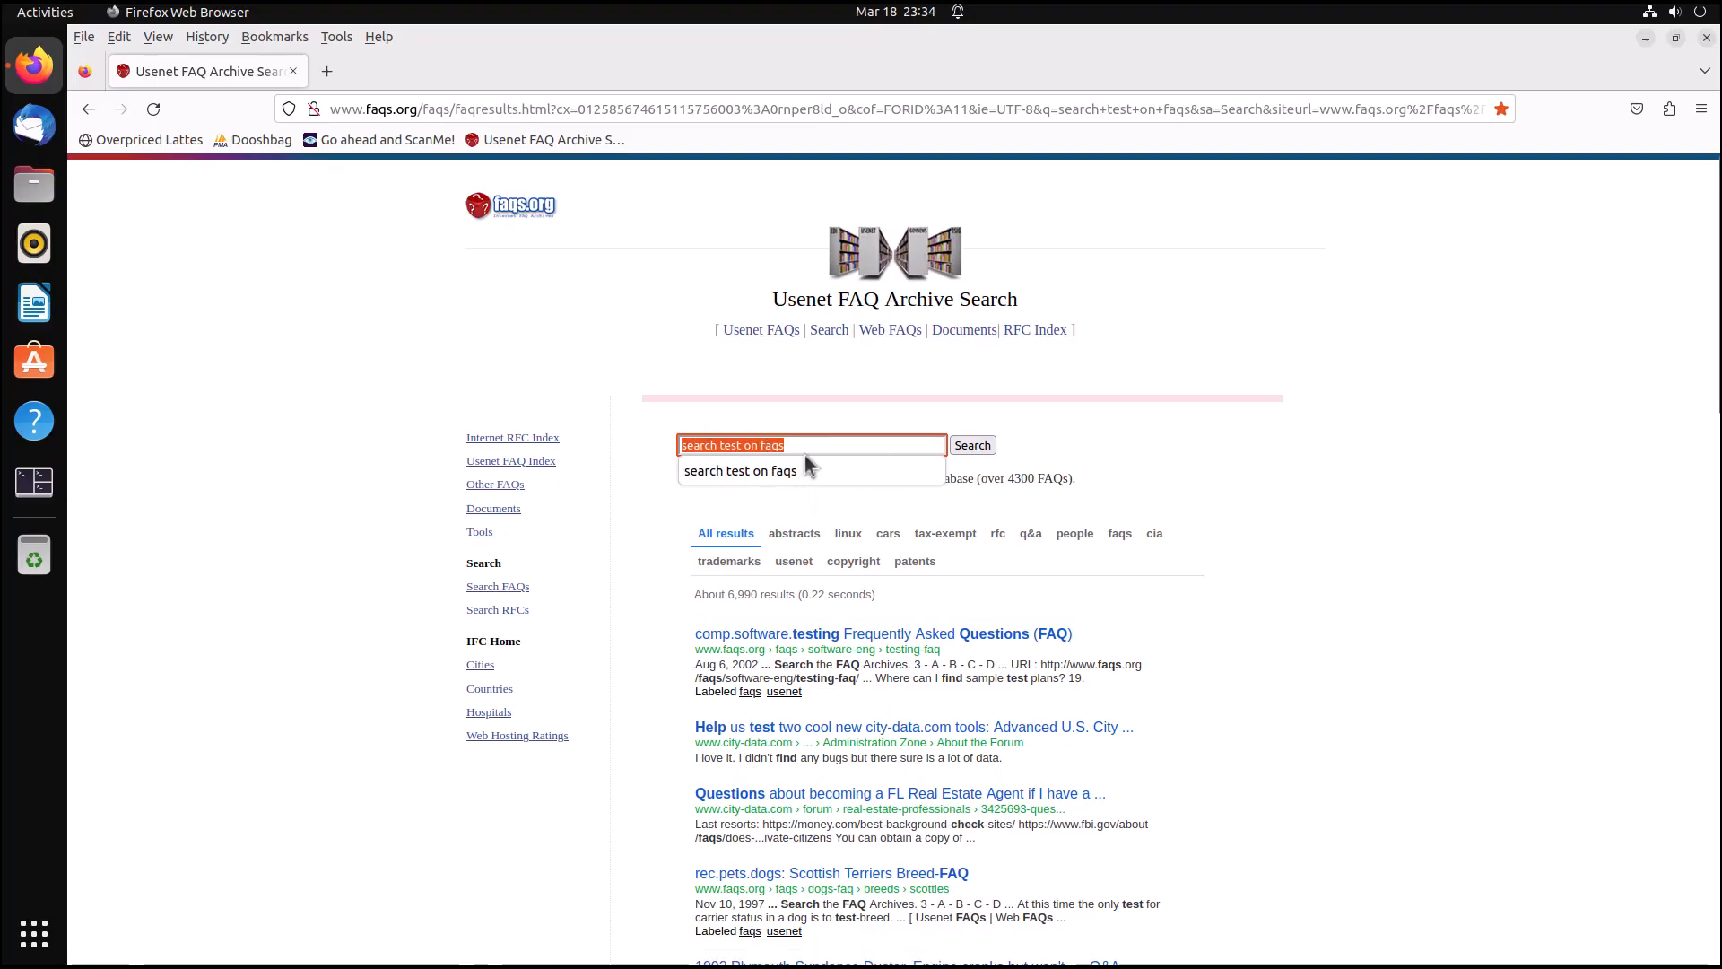
{"action": "type", "text": "what"}
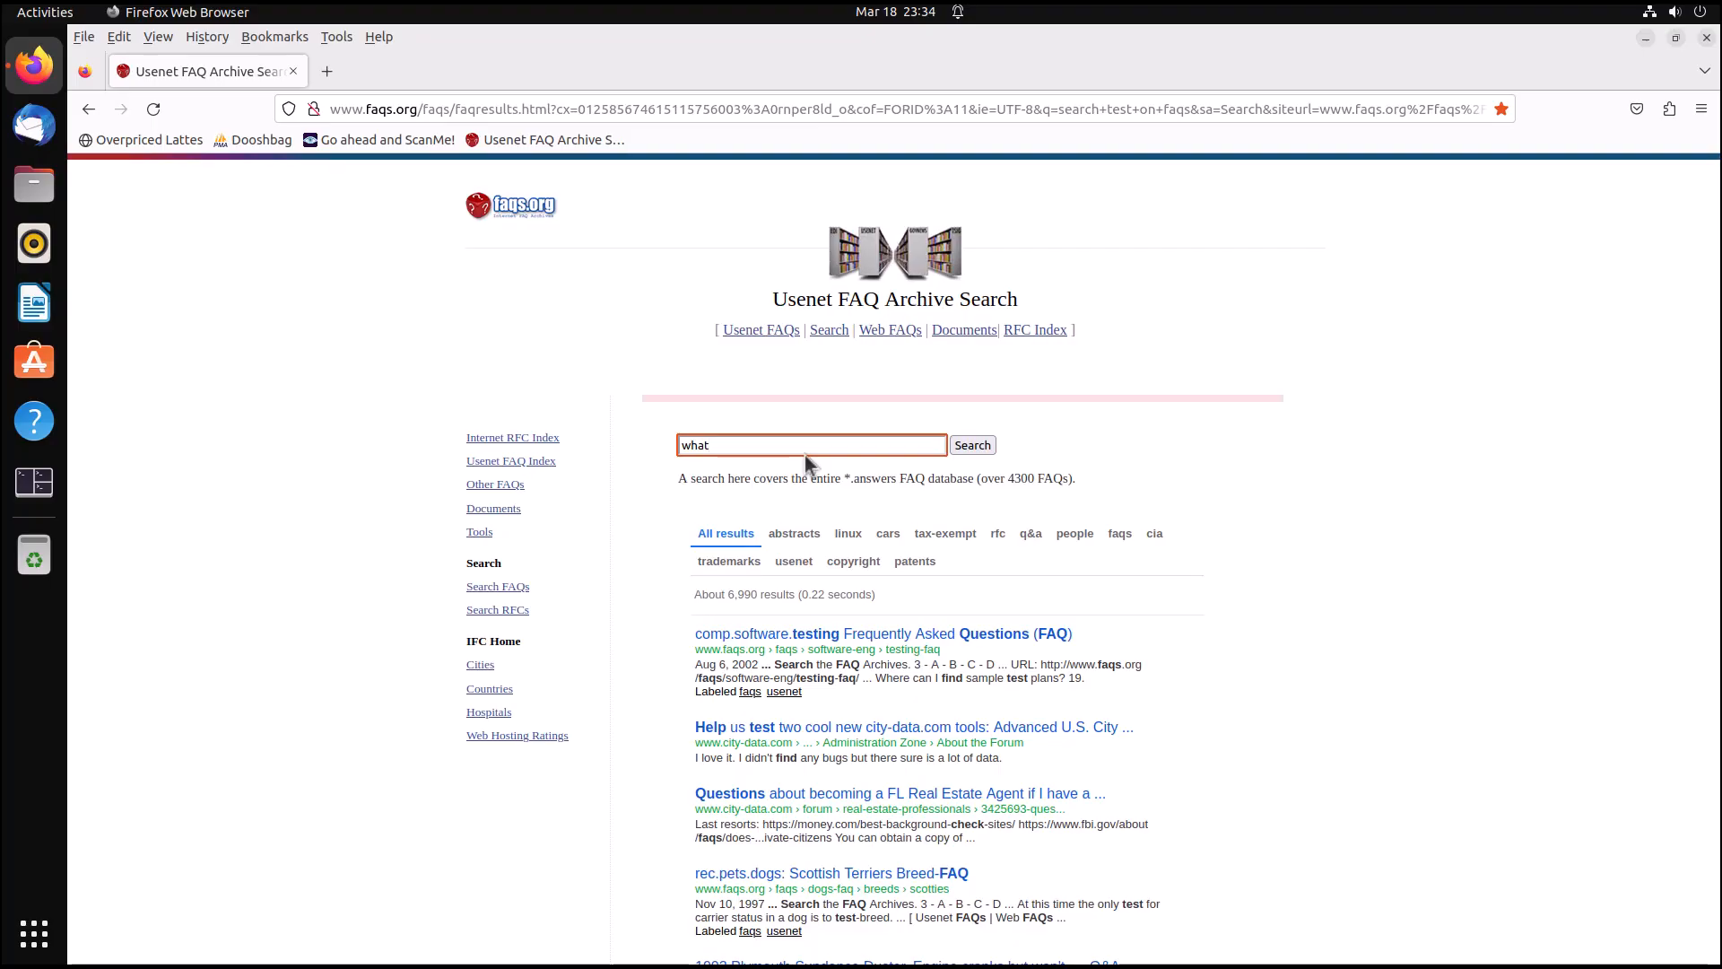
{"action": "type", "text": " did we do wrong"}
{"action": "key", "text": "Return"}
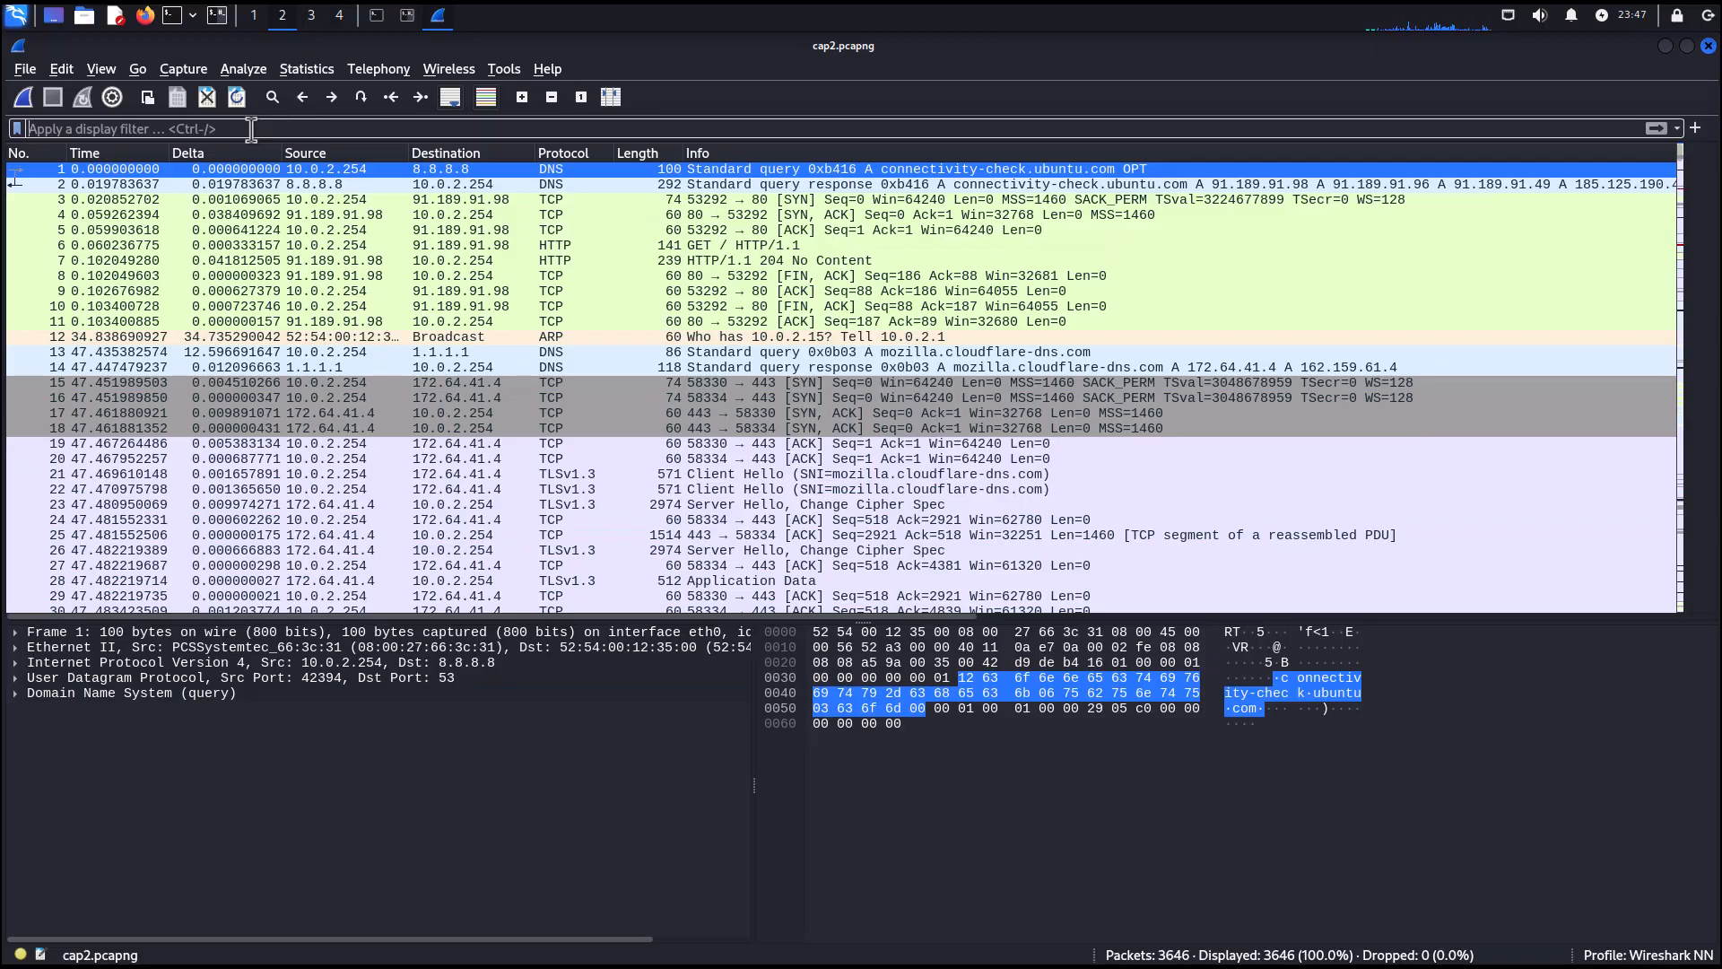
Apply the display filter http && ip.src == 10.0.2.254 to show only HTTP traffic sent by this host.
{"action": "type", "text": "http"}
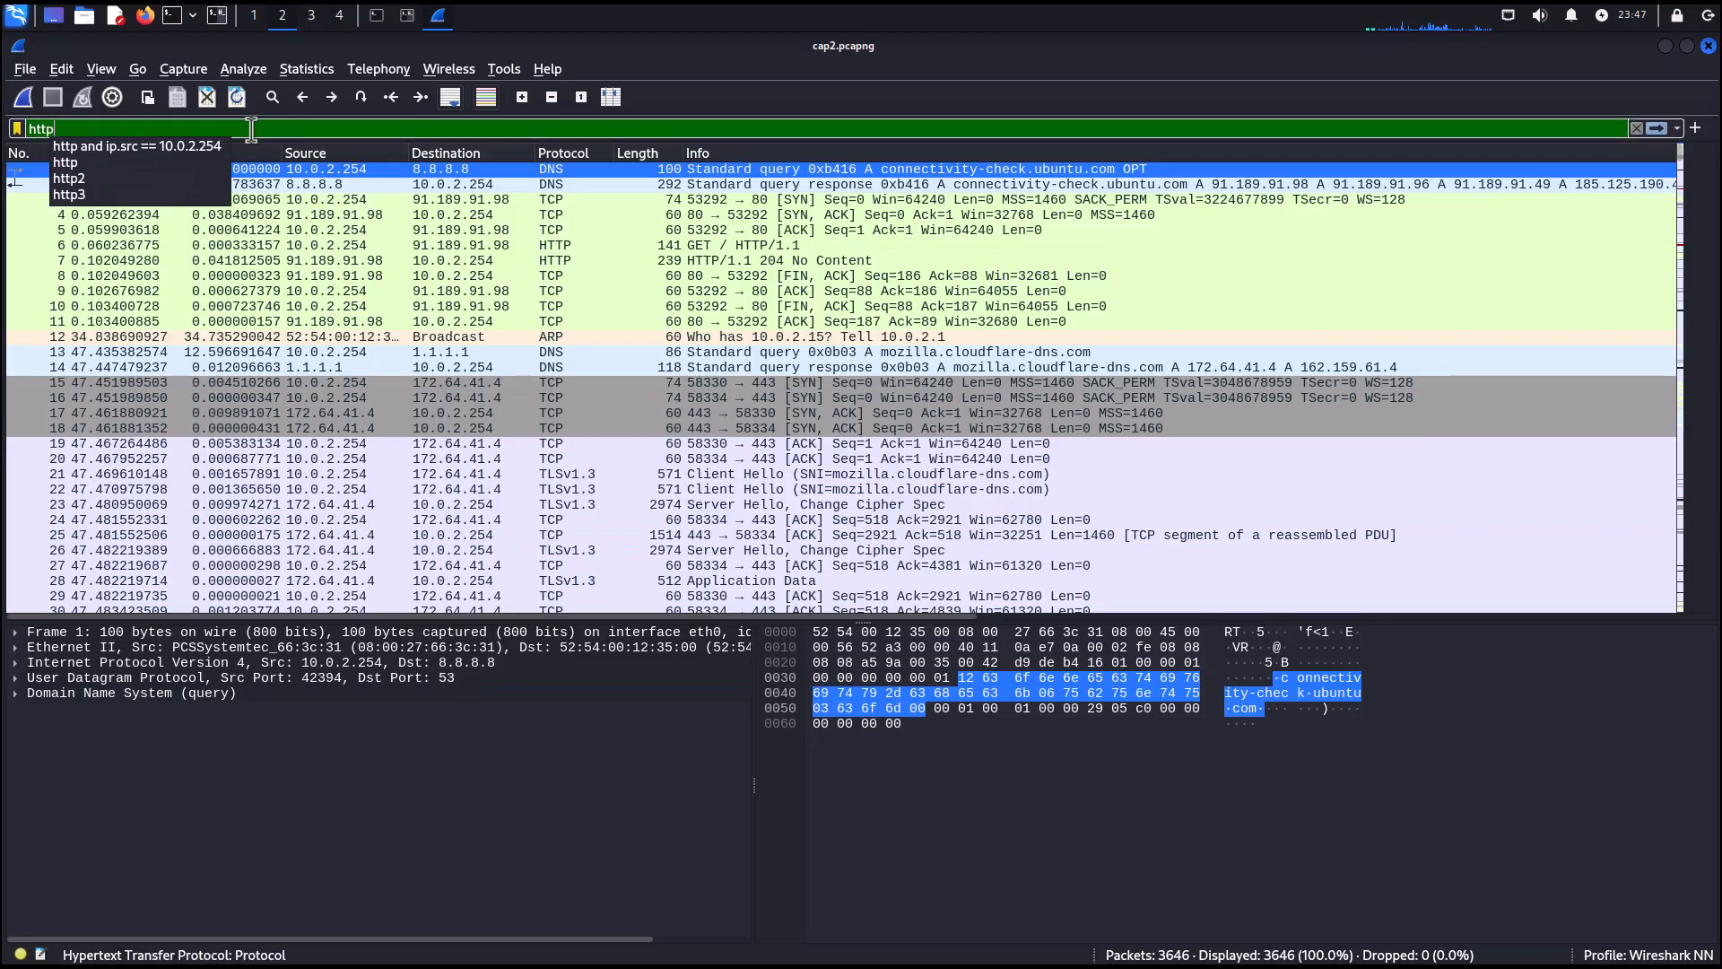
{"action": "key", "text": "Return"}
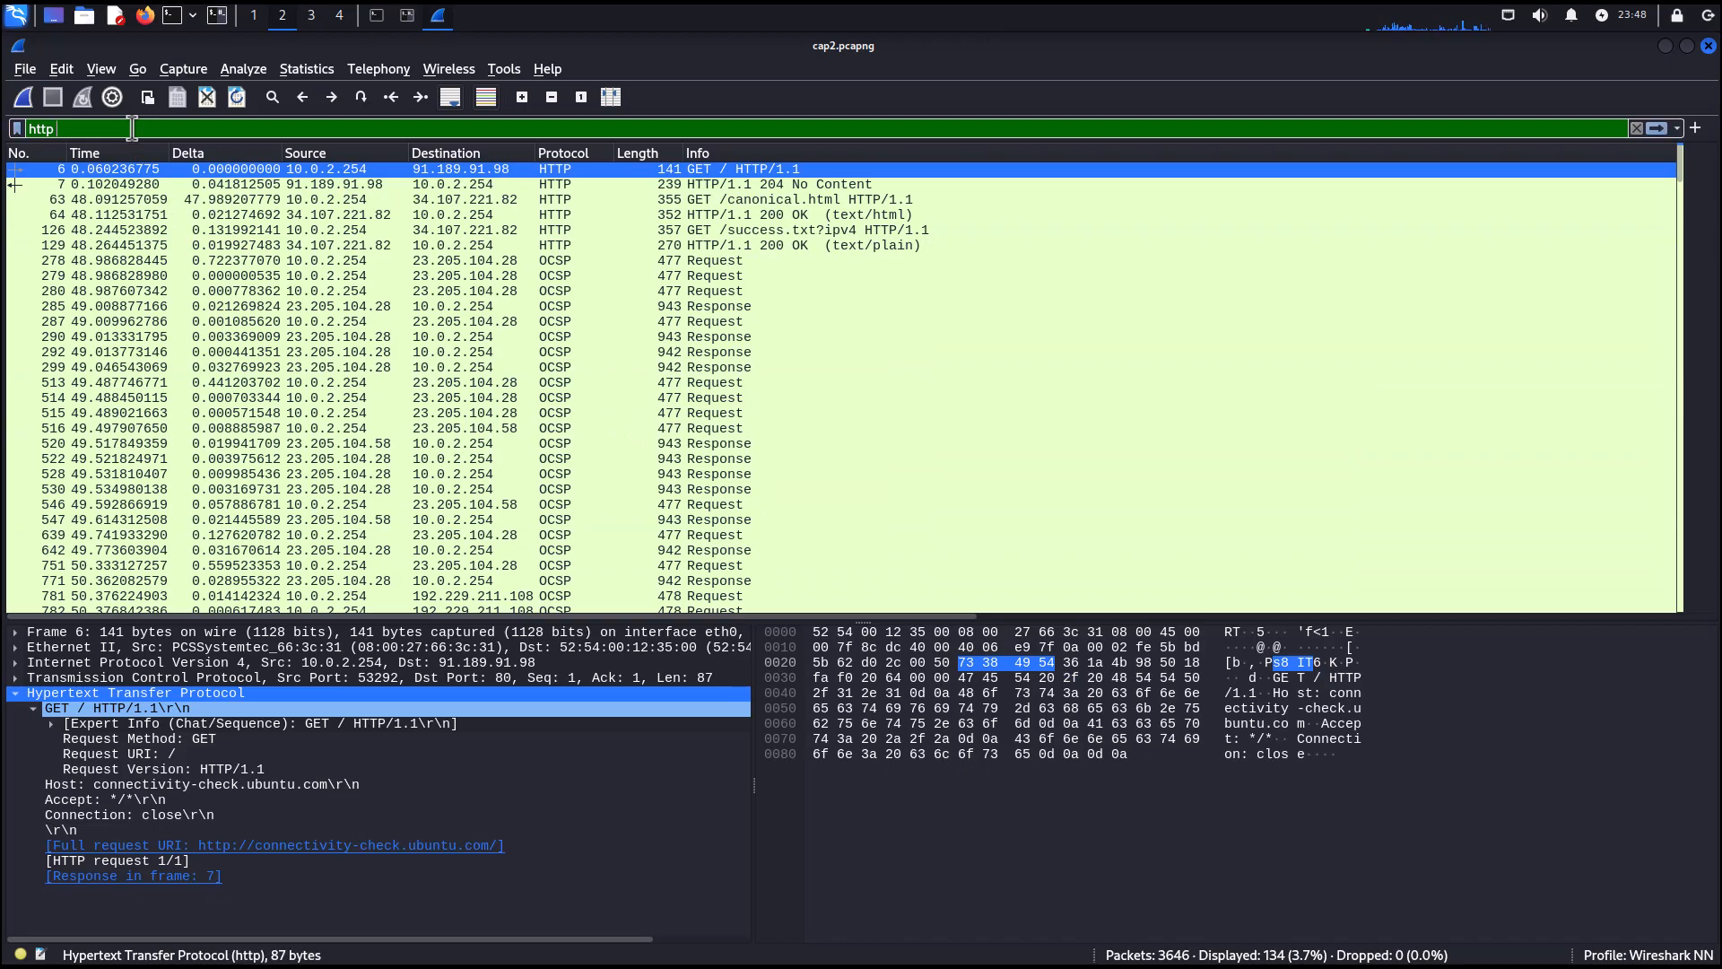
{"action": "type", "text": "and"}
{"action": "key", "text": "BackSpace"}
{"action": "key", "text": "BackSpace"}
{"action": "key", "text": "BackSpace"}
{"action": "key", "text": "BackSpace"}
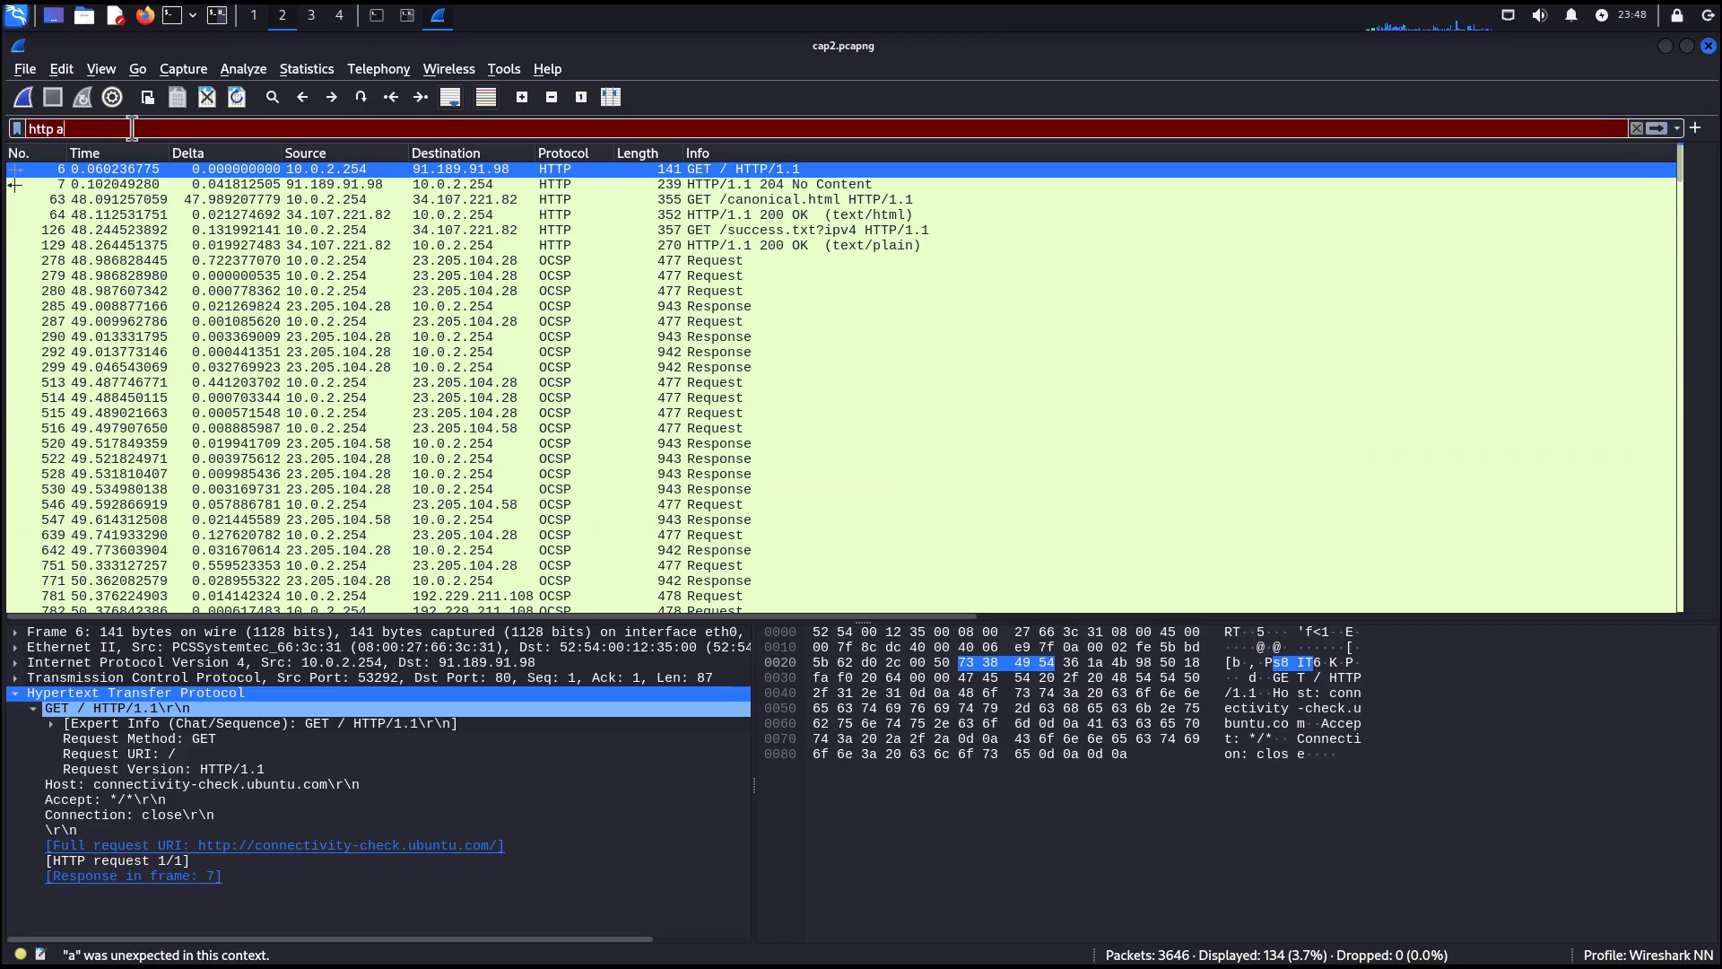
{"action": "type", "text": "&&"}
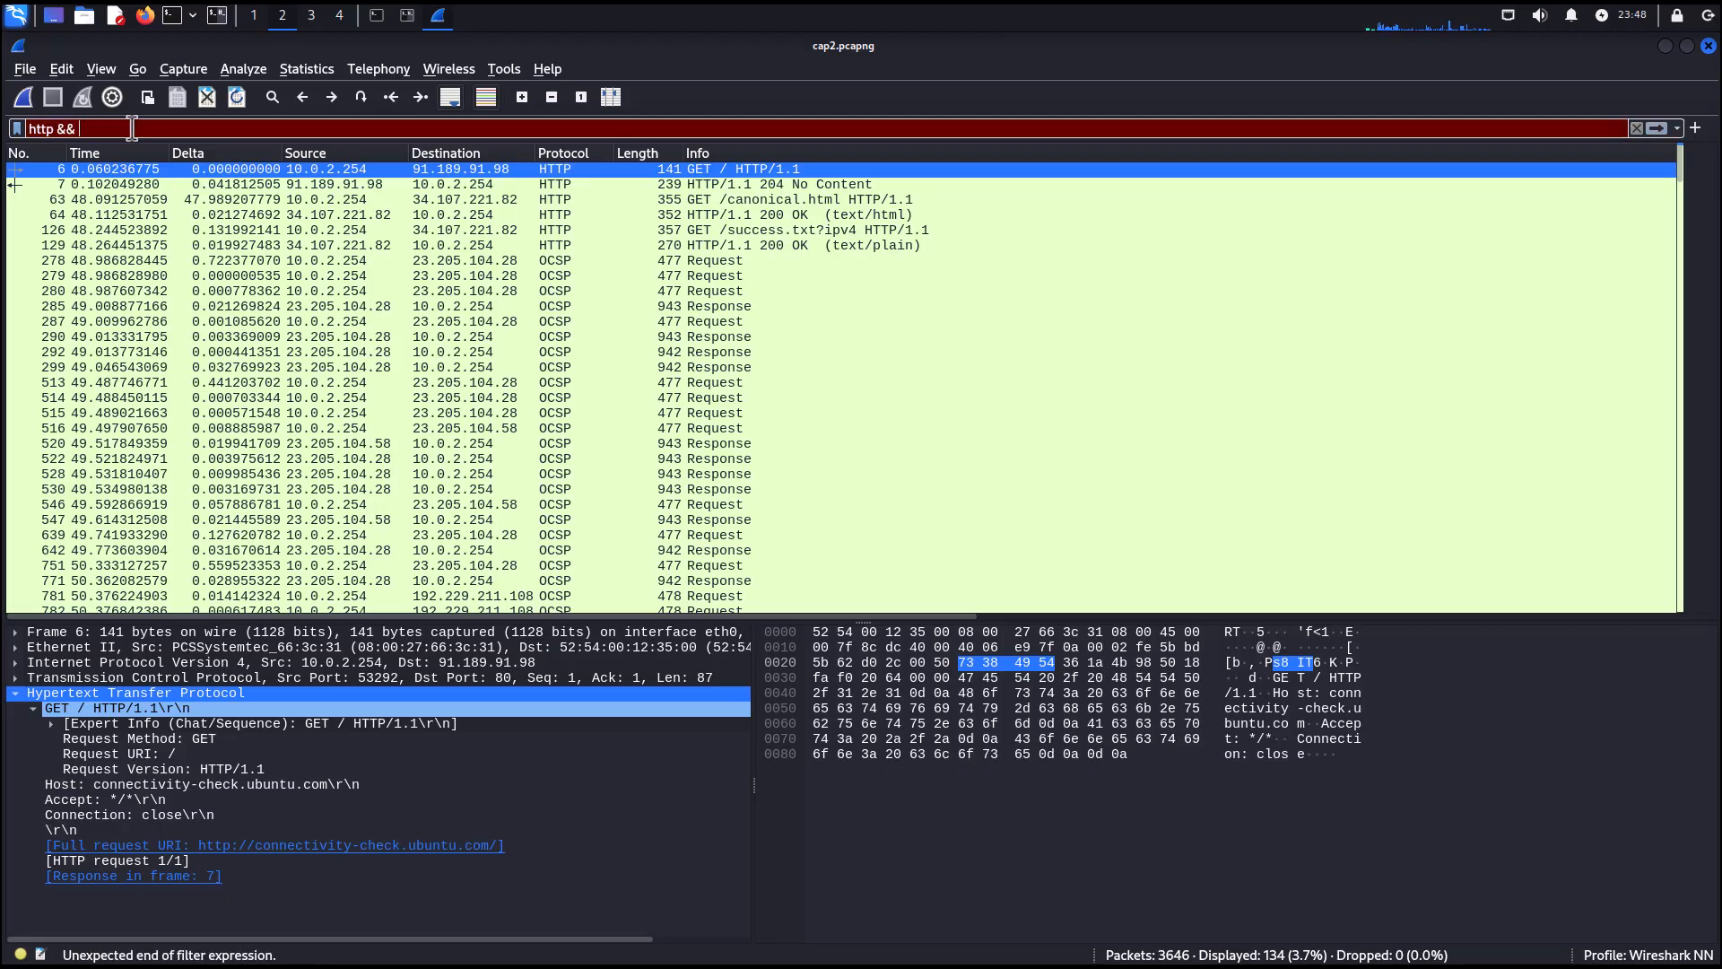
{"action": "type", "text": " ip."}
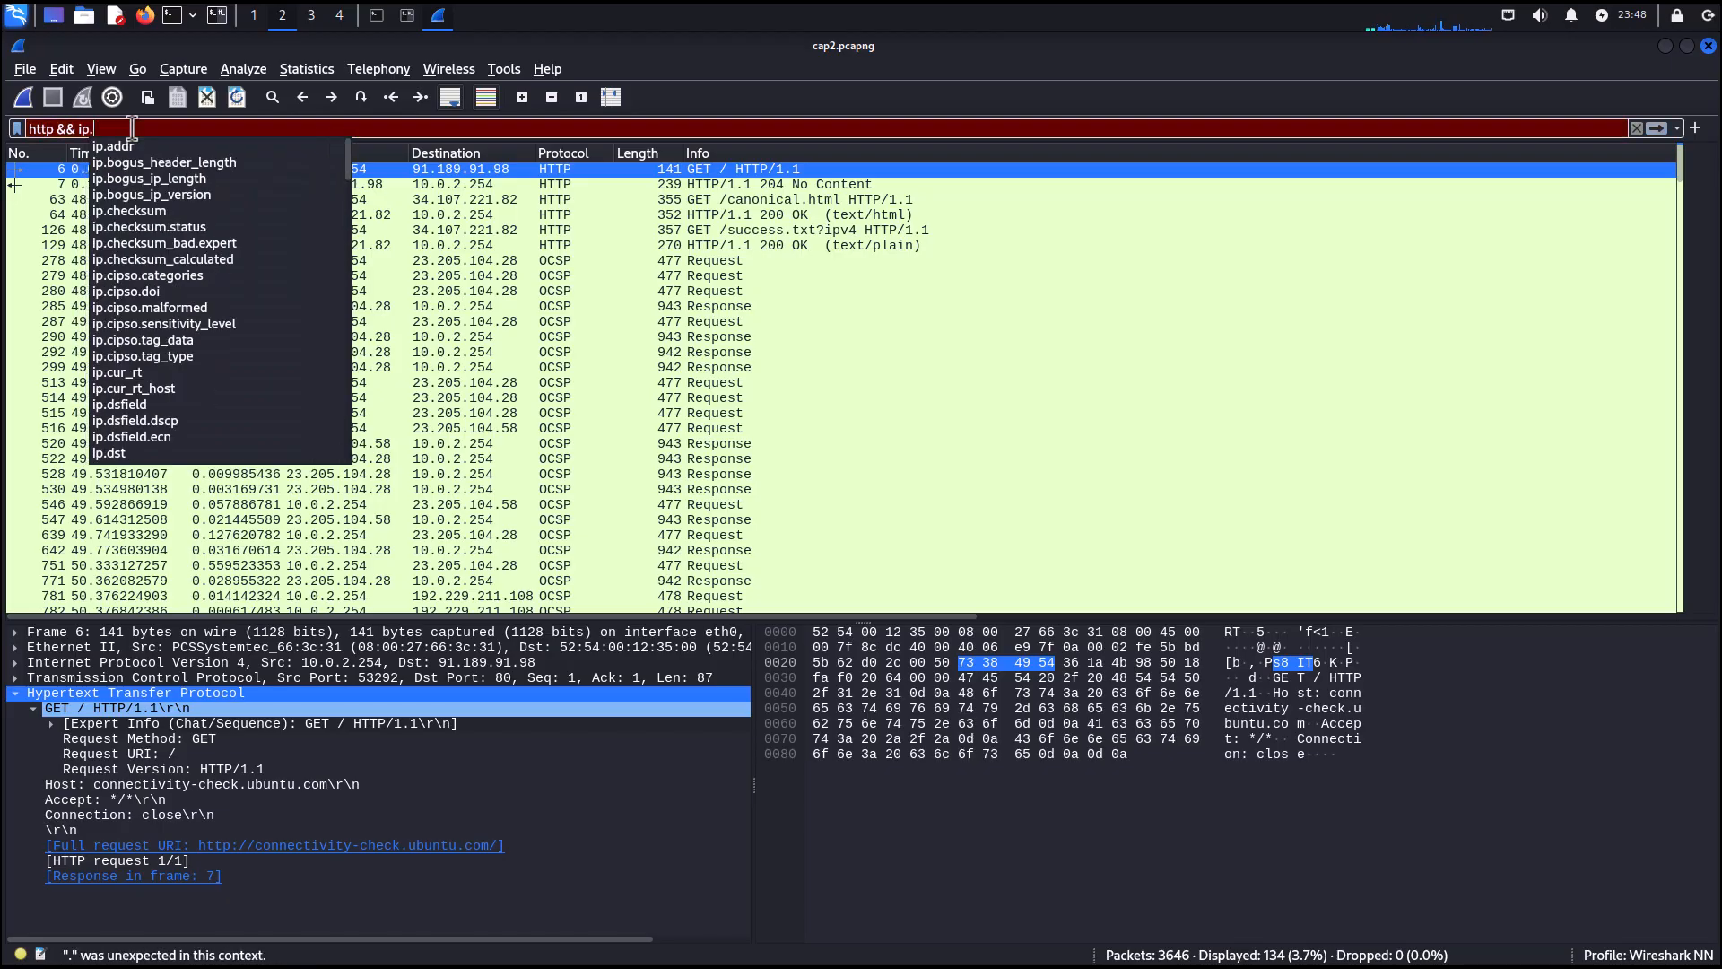
{"action": "type", "text": "src ="}
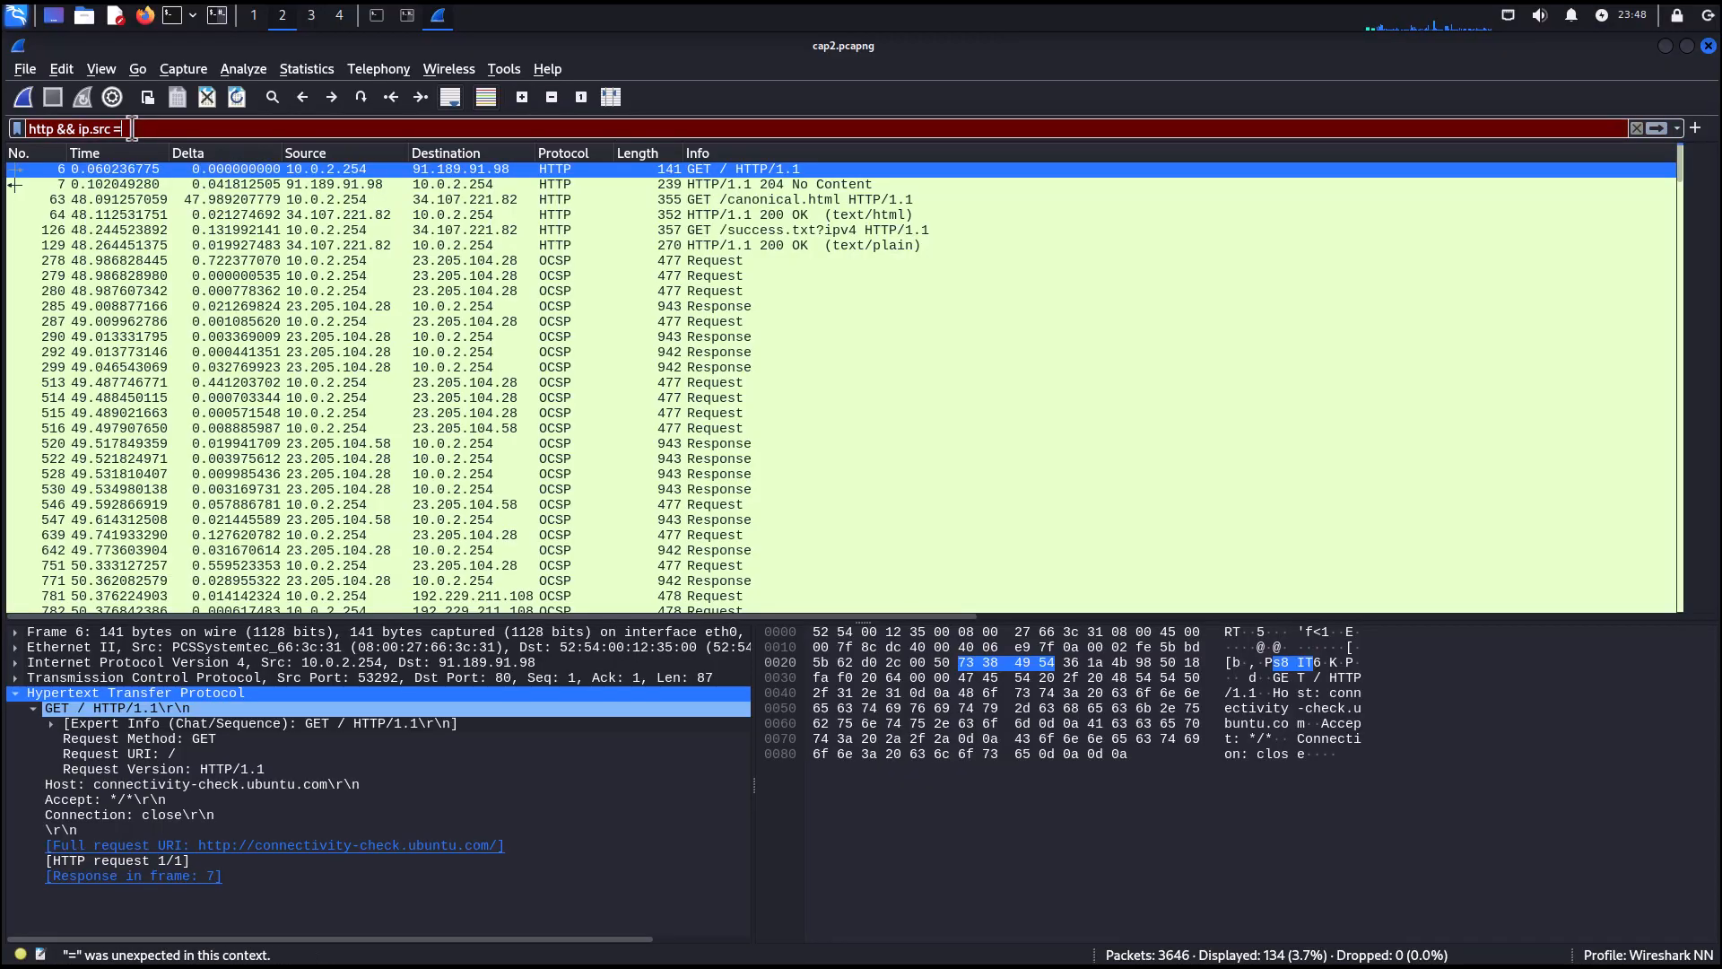
{"action": "type", "text": "= 10.0"}
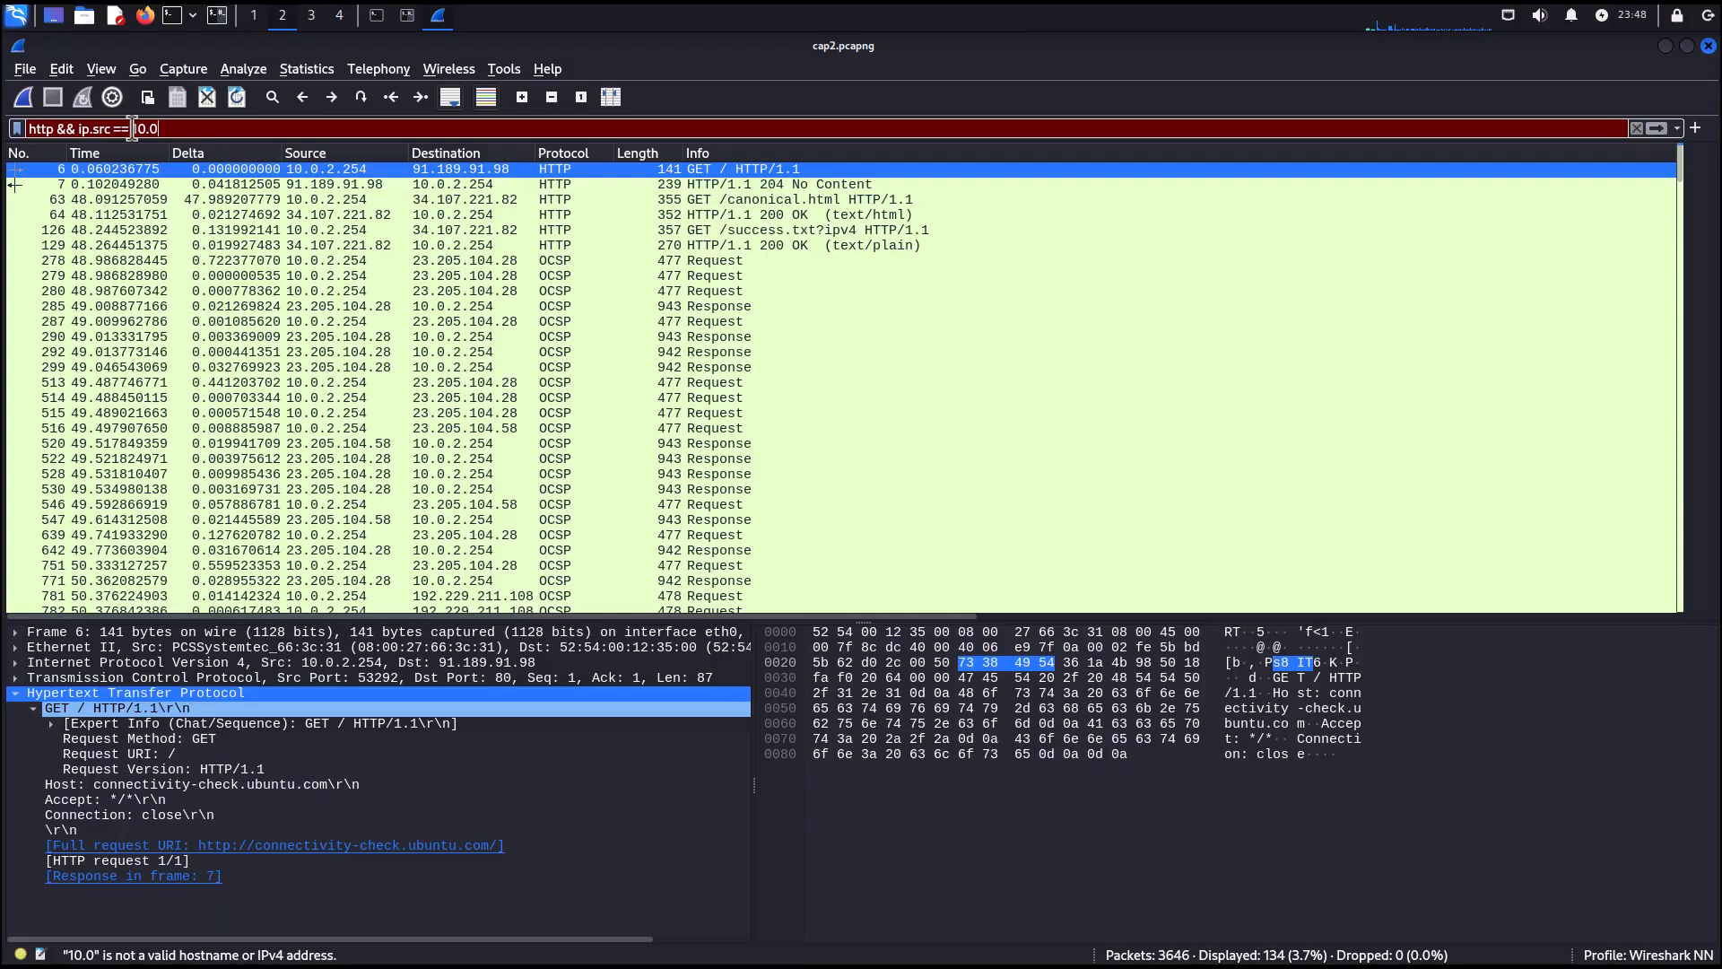
{"action": "type", "text": "."}
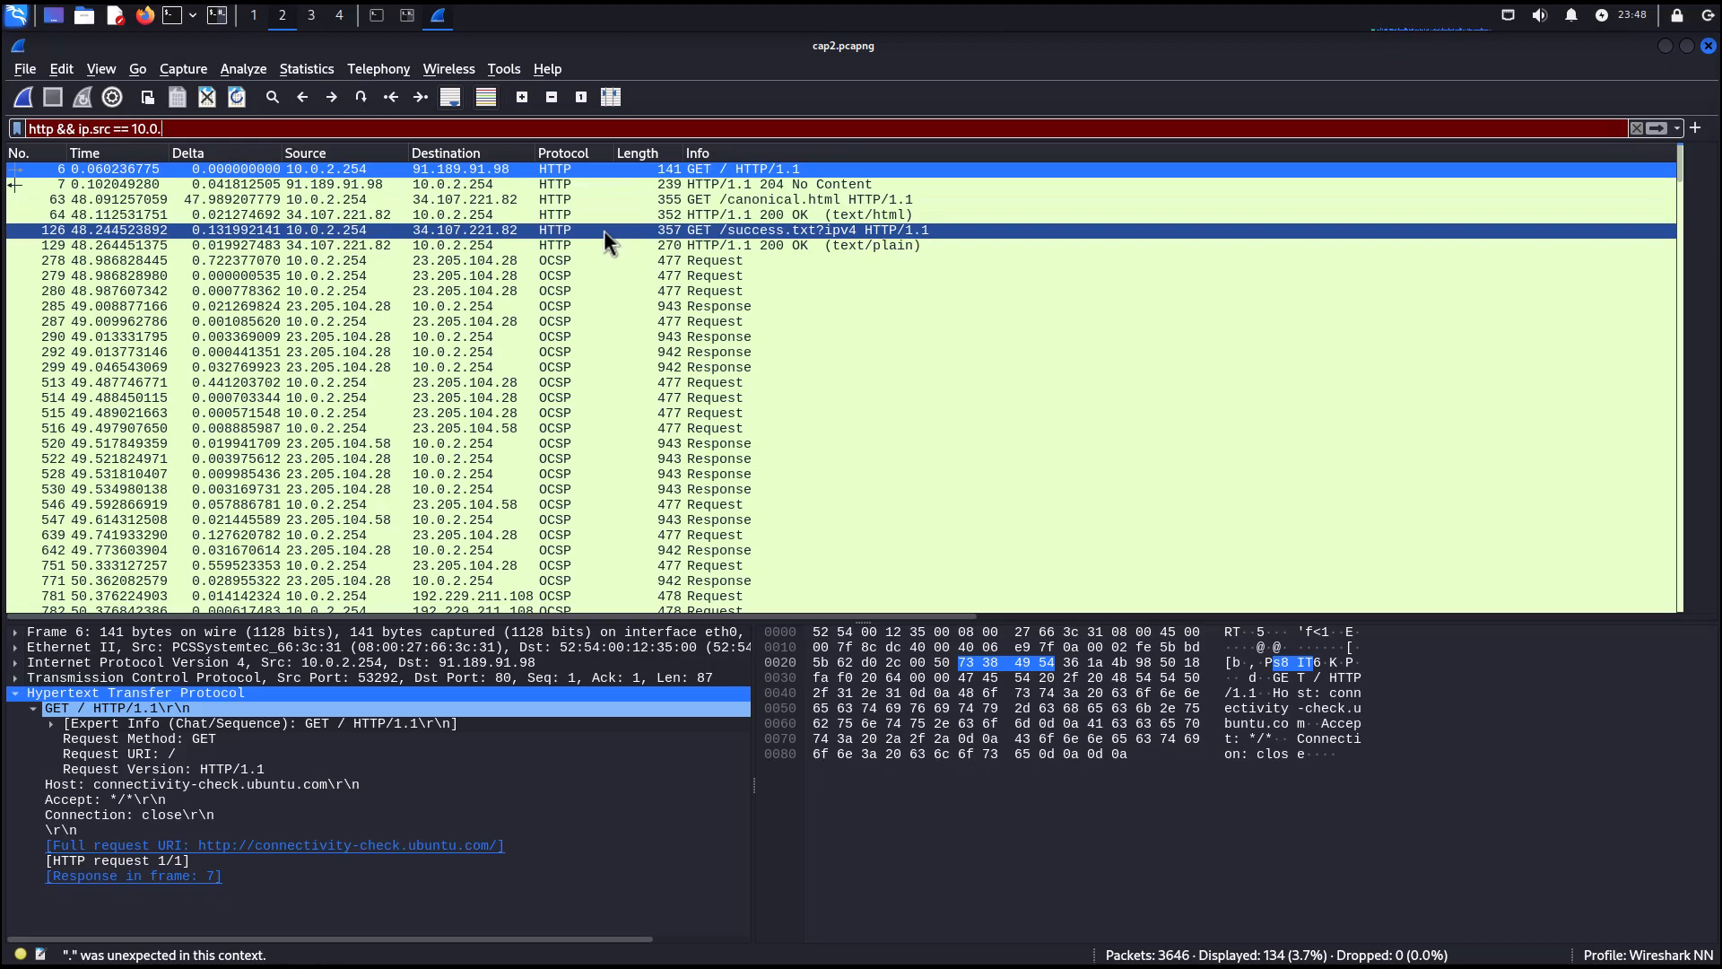
{"action": "type", "text": "2.254"}
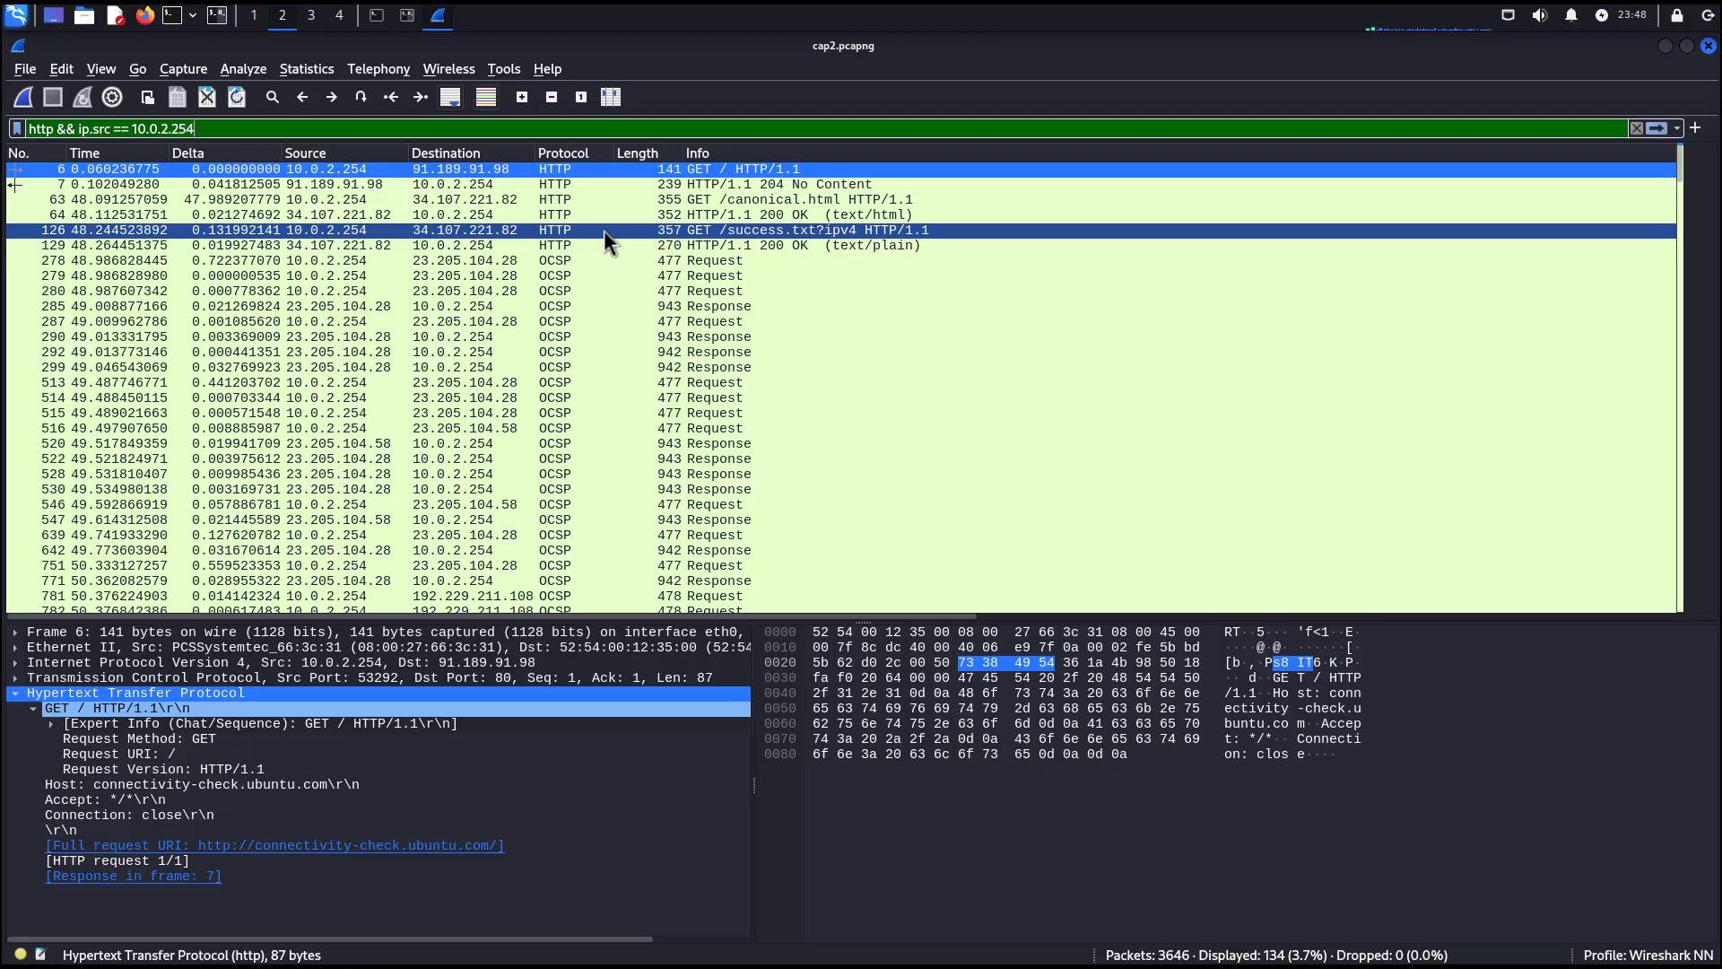
{"action": "key", "text": "Return"}
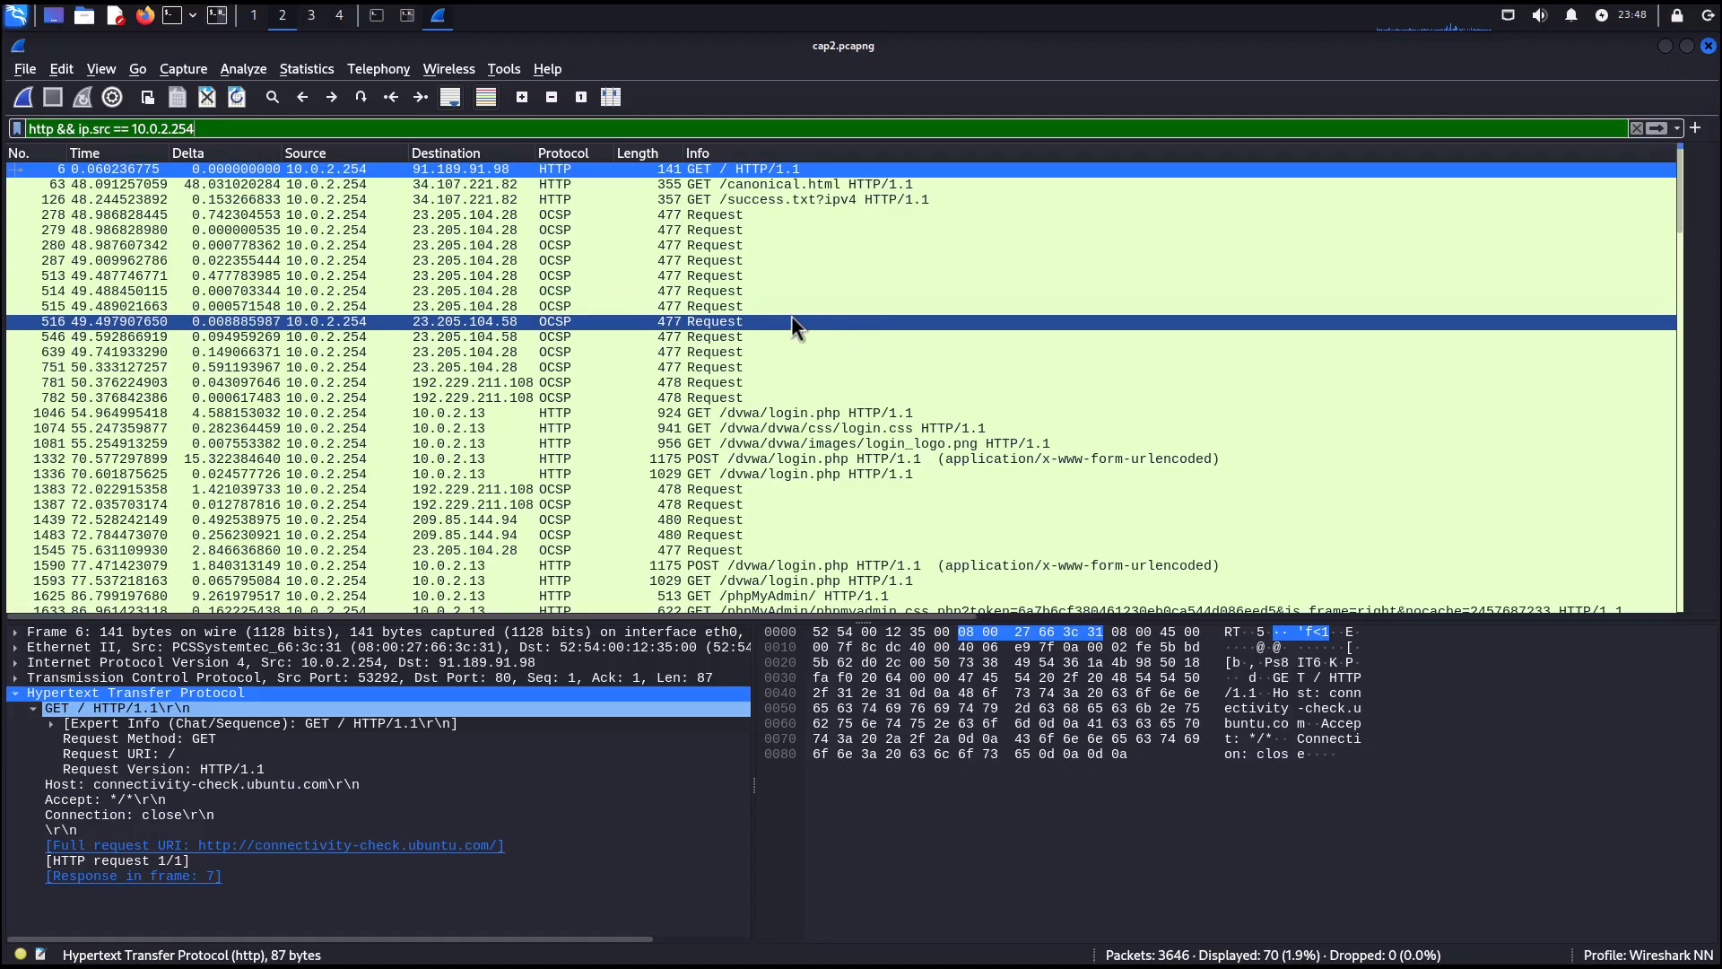
Select the first POST to /dvwa/login.php and expand its HTML form data to examine the submitted username and password fields.
{"action": "scroll", "coordinate": [705, 303], "scroll_direction": "down", "scroll_amount": 1}
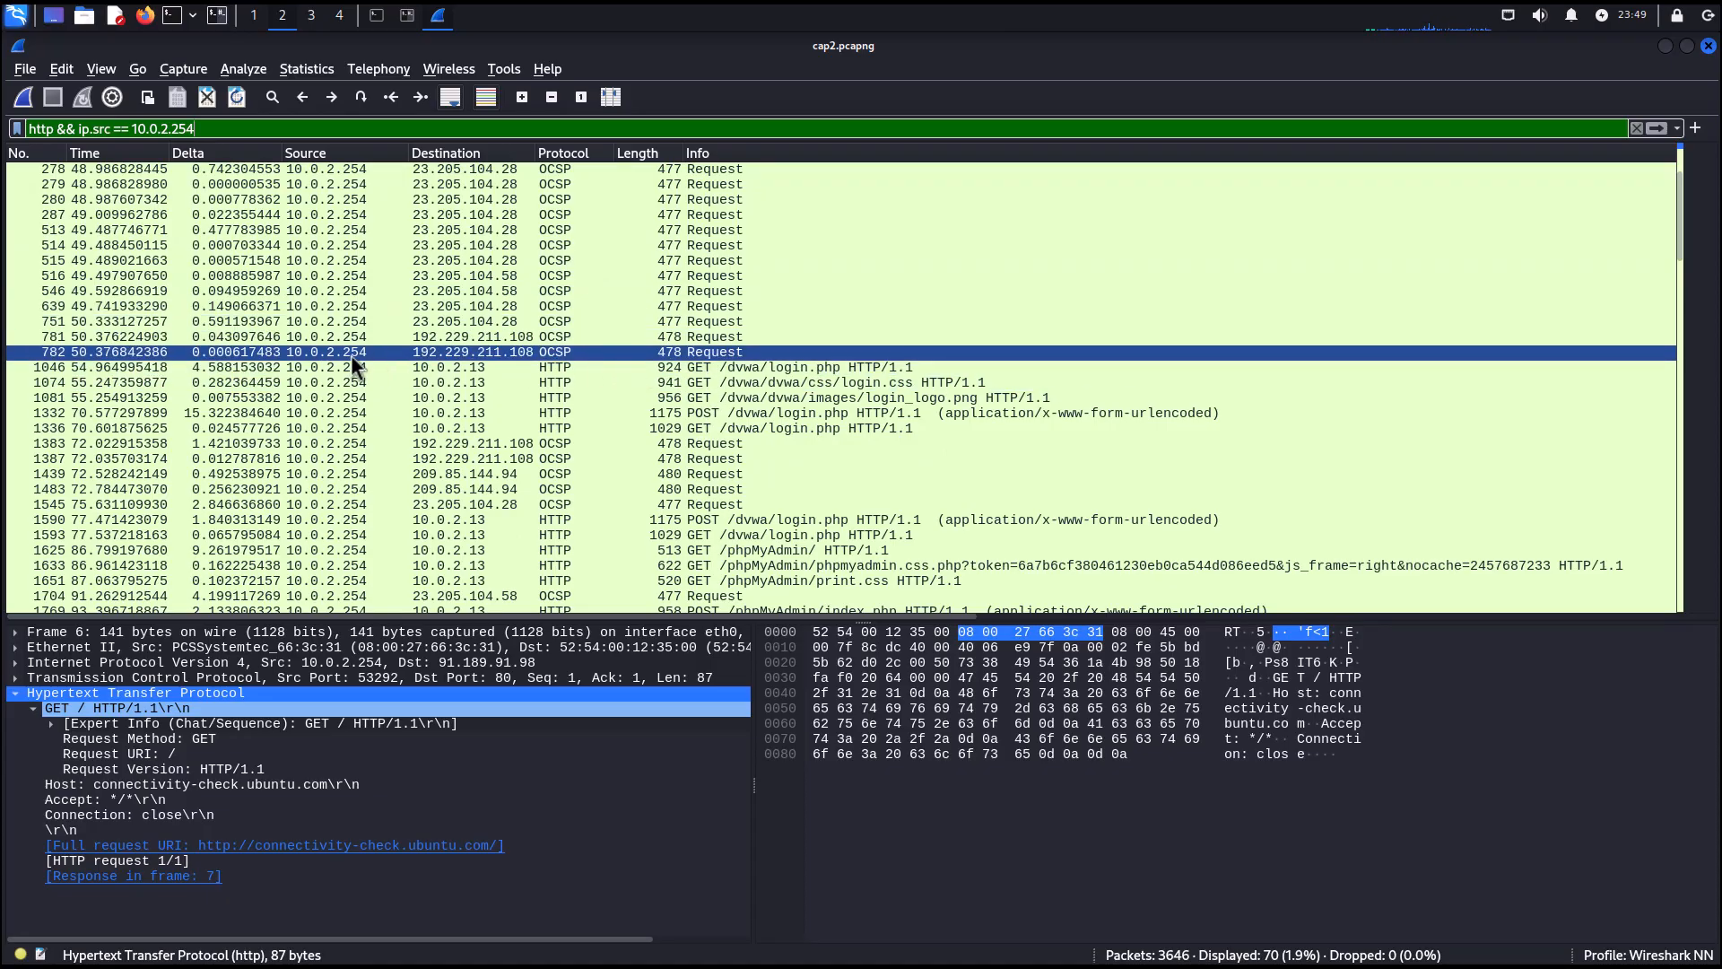
{"action": "left_click", "coordinate": [321, 351]}
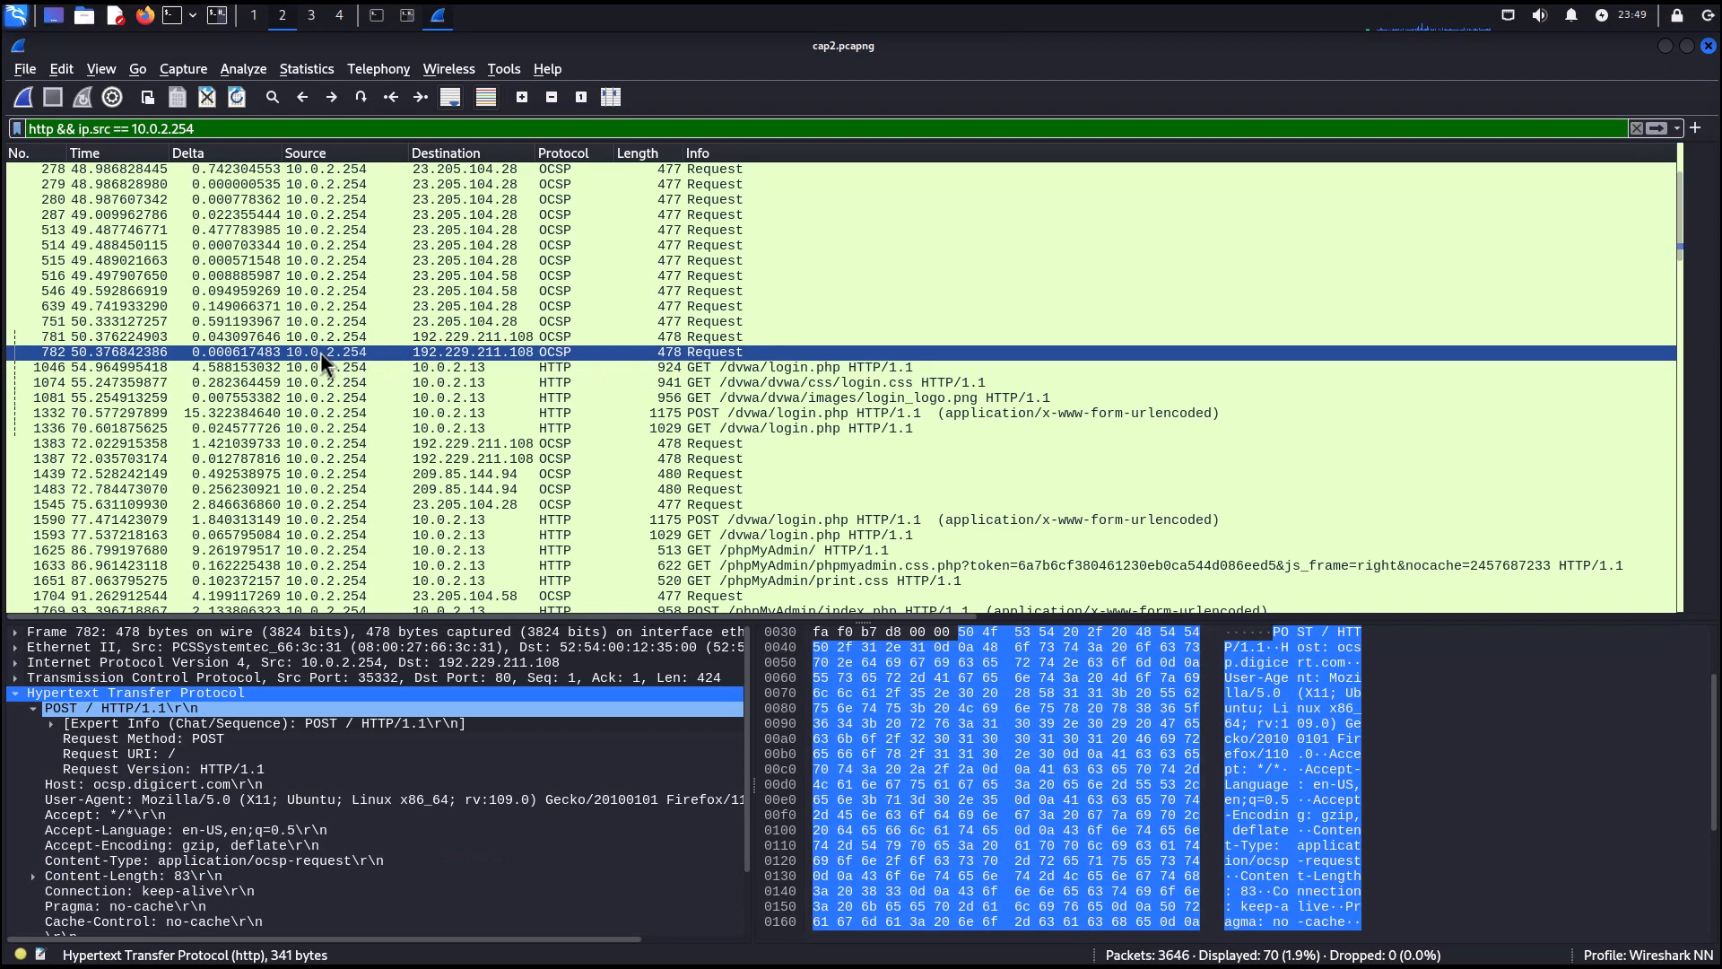
{"action": "left_click", "coordinate": [696, 370]}
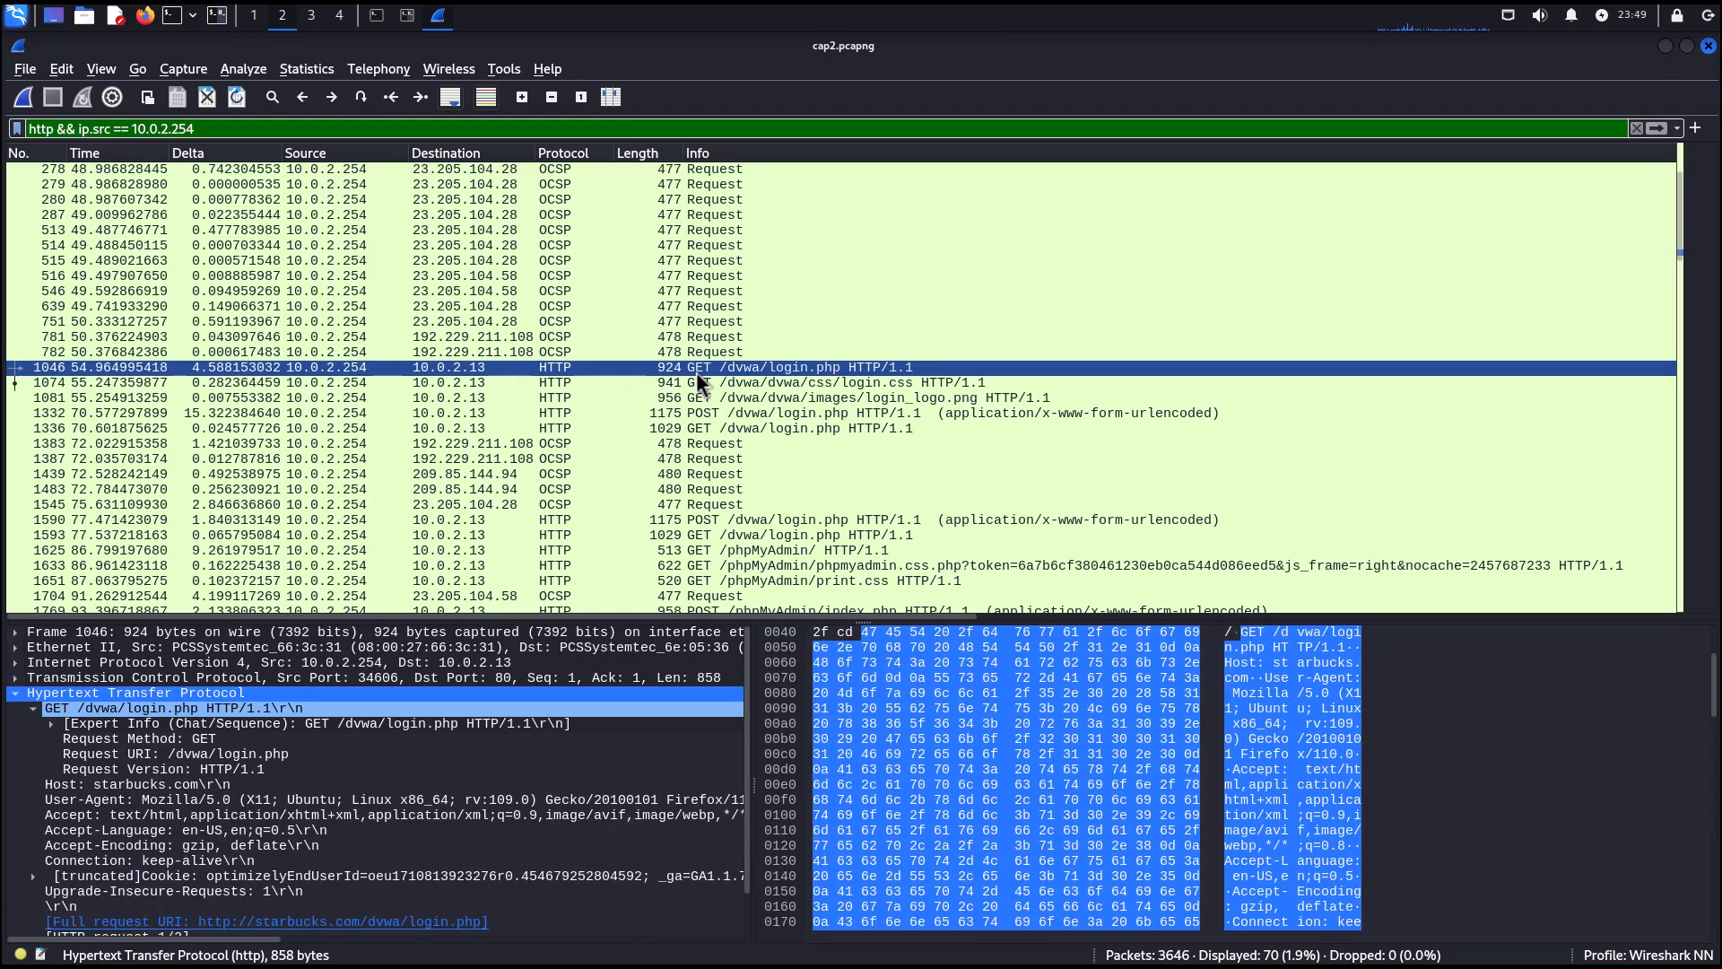
{"action": "left_click", "coordinate": [701, 412]}
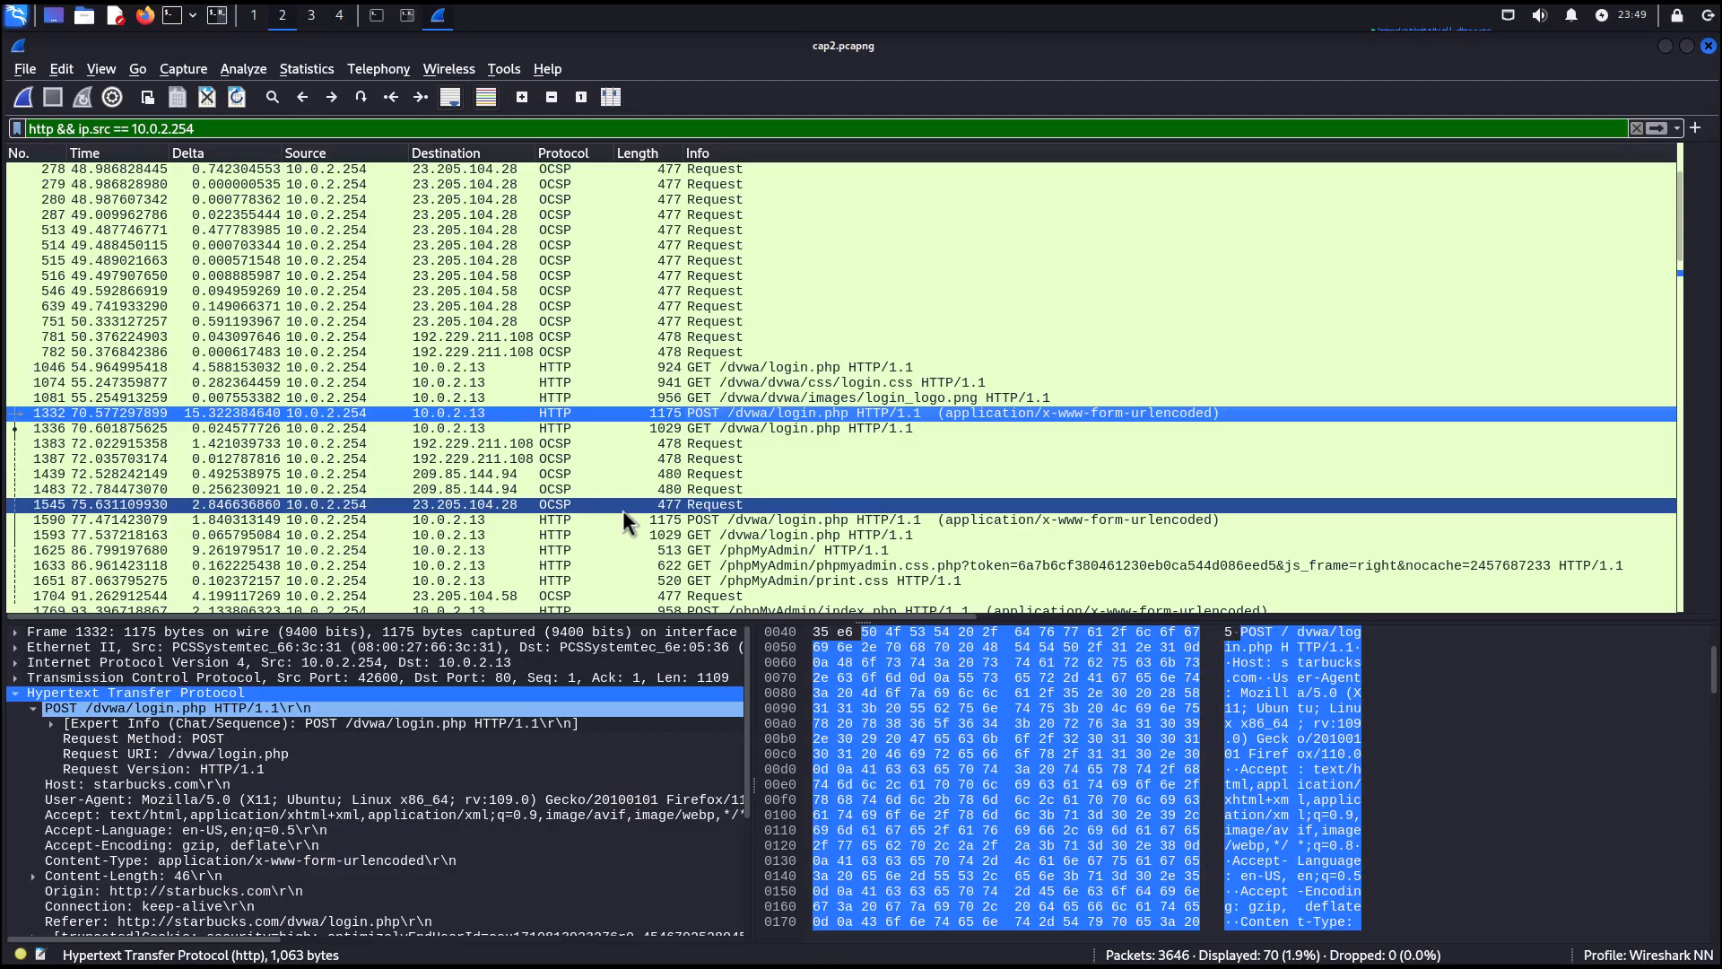
{"action": "scroll", "coordinate": [158, 745], "scroll_direction": "down", "scroll_amount": 4}
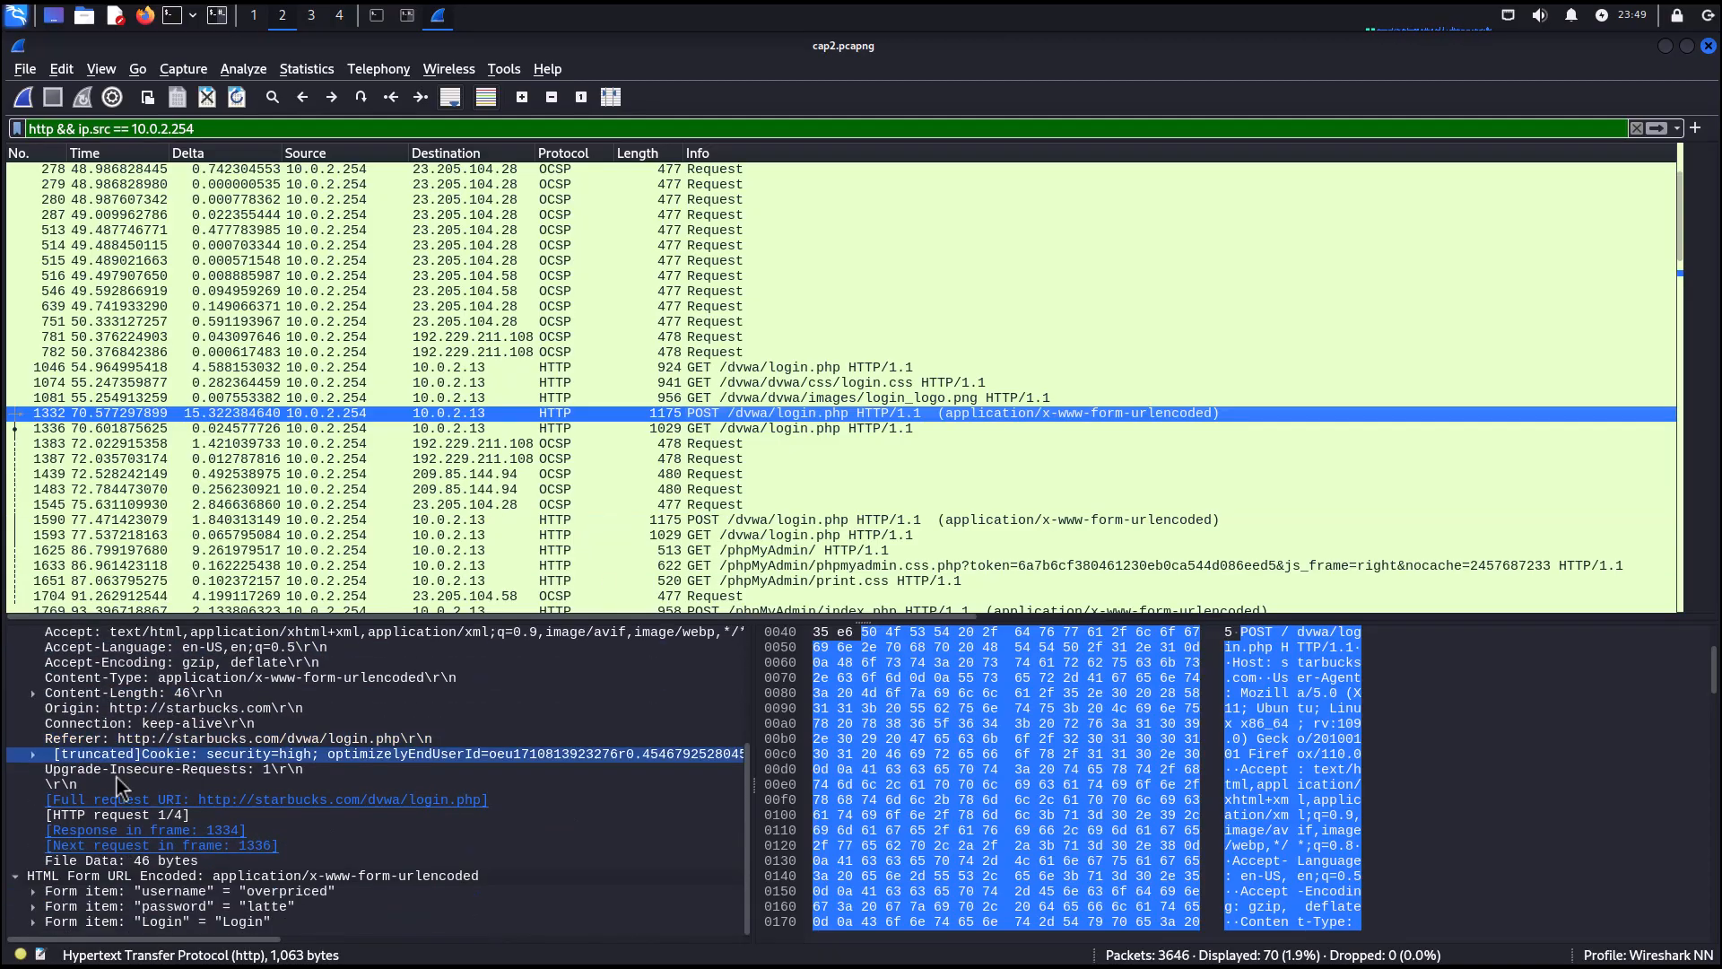
{"action": "left_click", "coordinate": [15, 875]}
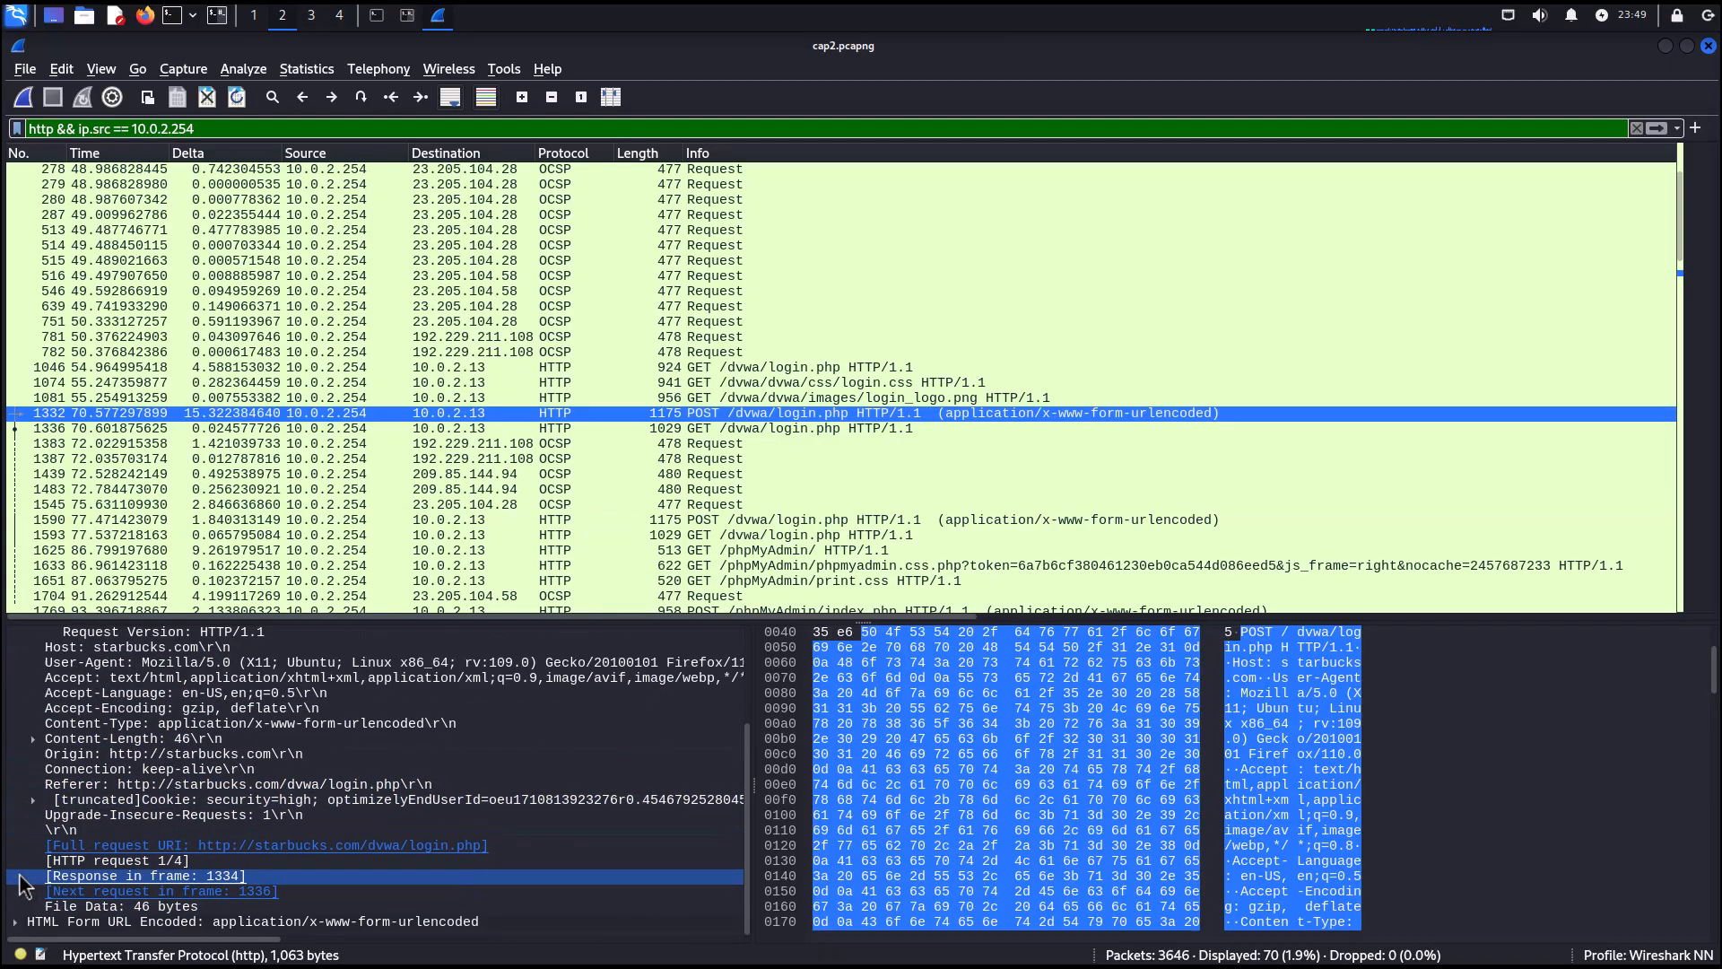
{"action": "left_click", "coordinate": [14, 923]}
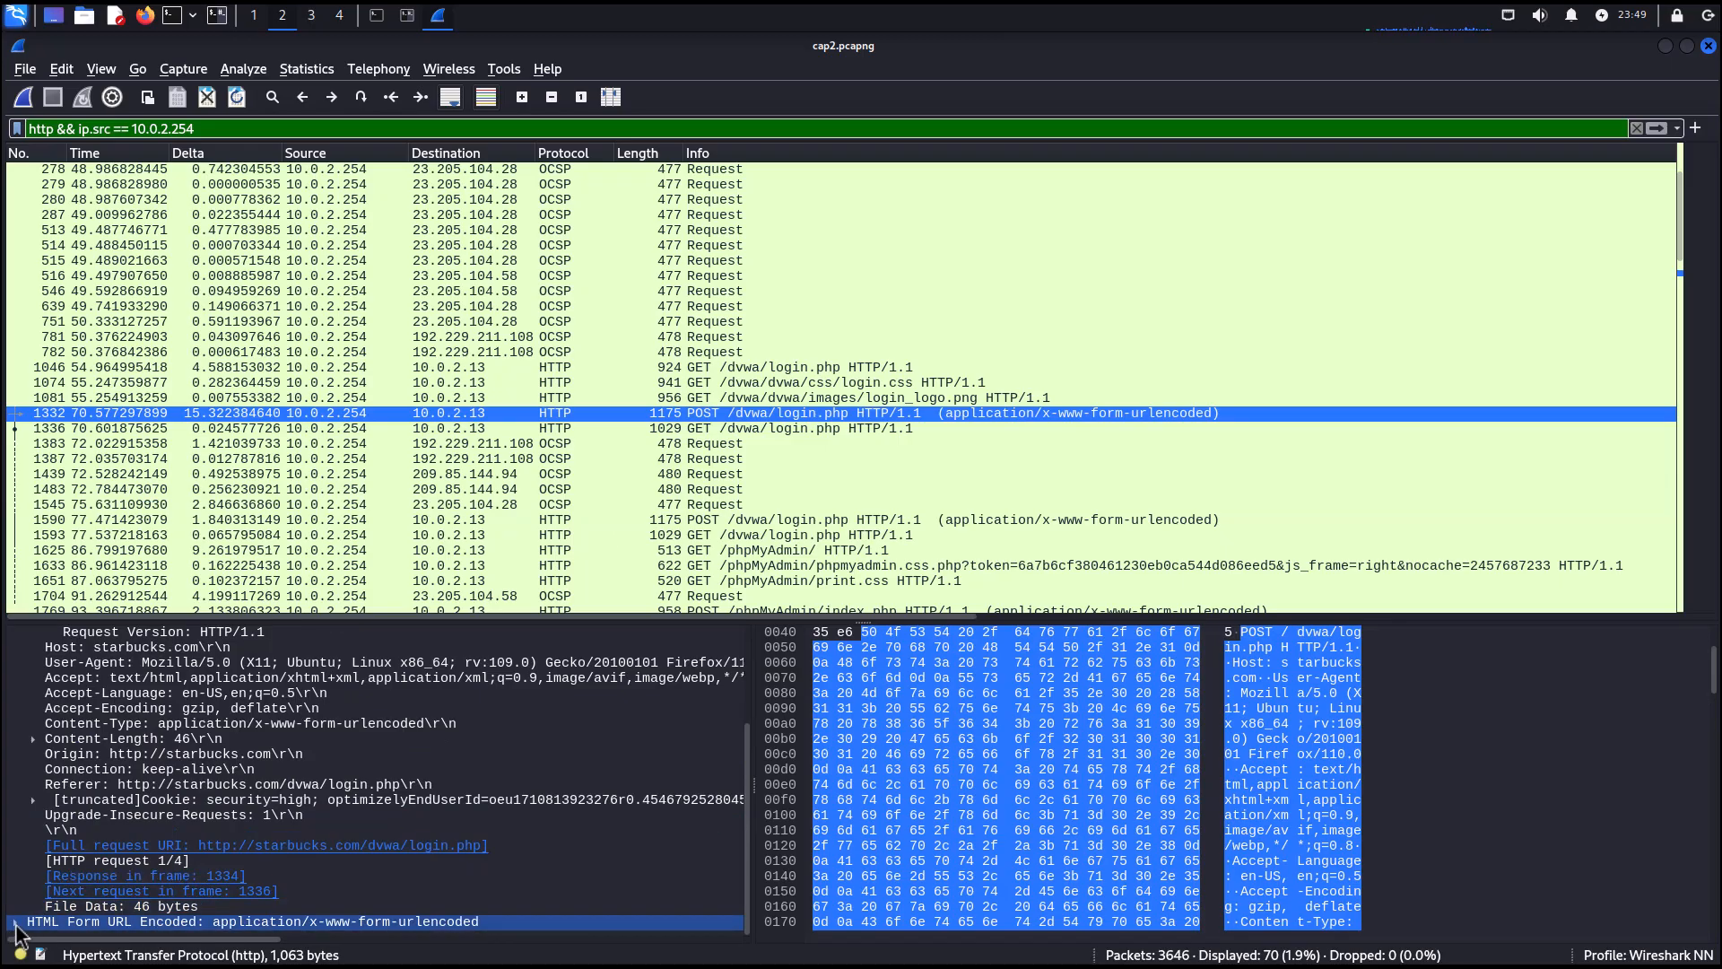
{"action": "left_click", "coordinate": [15, 921]}
{"action": "scroll", "coordinate": [174, 839], "scroll_direction": "down", "scroll_amount": 1}
{"action": "left_click", "coordinate": [125, 891]}
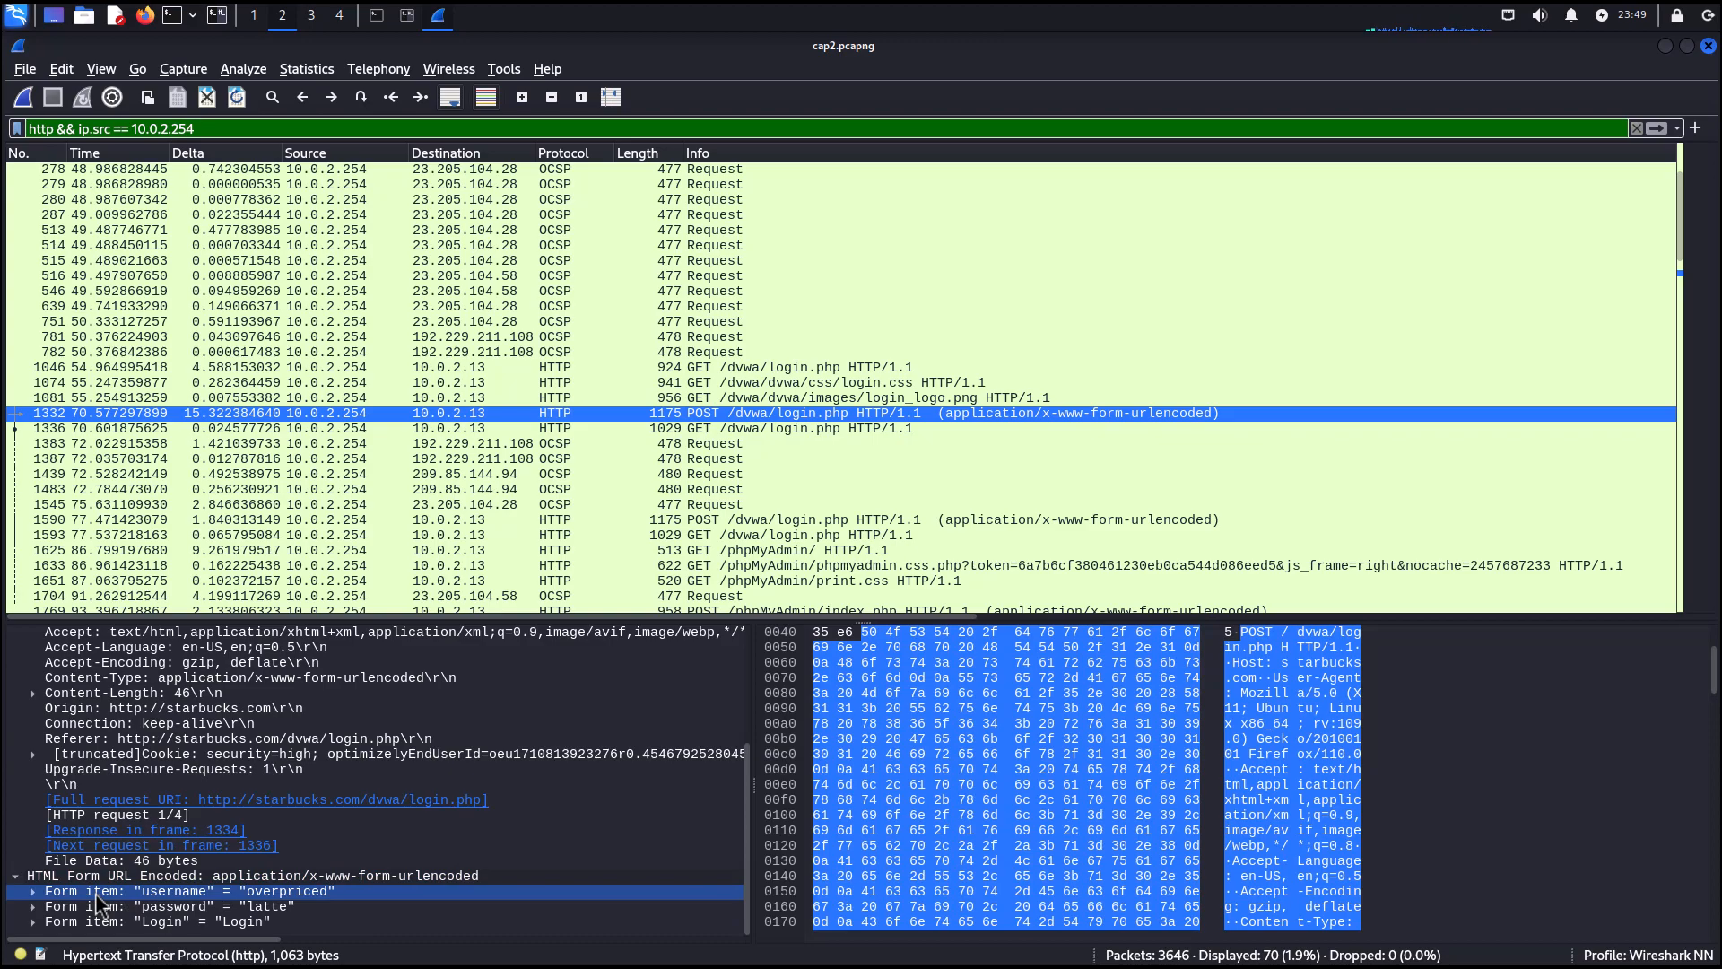
{"action": "left_click", "coordinate": [161, 907]}
{"action": "left_click", "coordinate": [165, 922]}
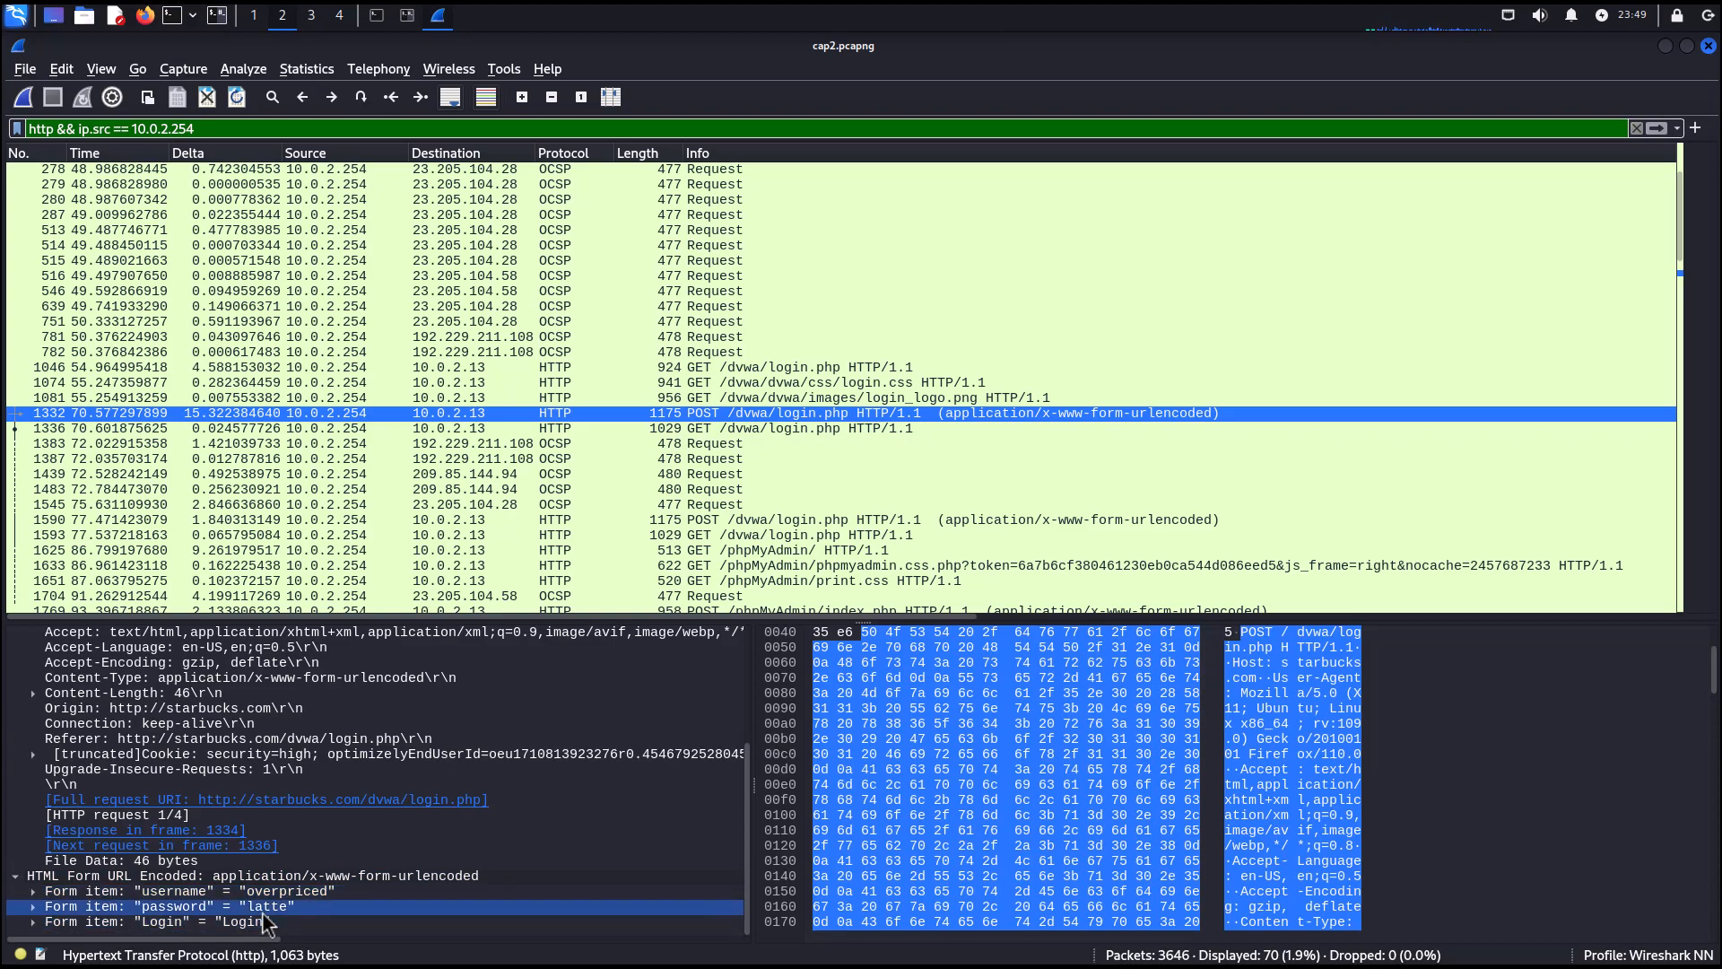
{"action": "left_click", "coordinate": [281, 895]}
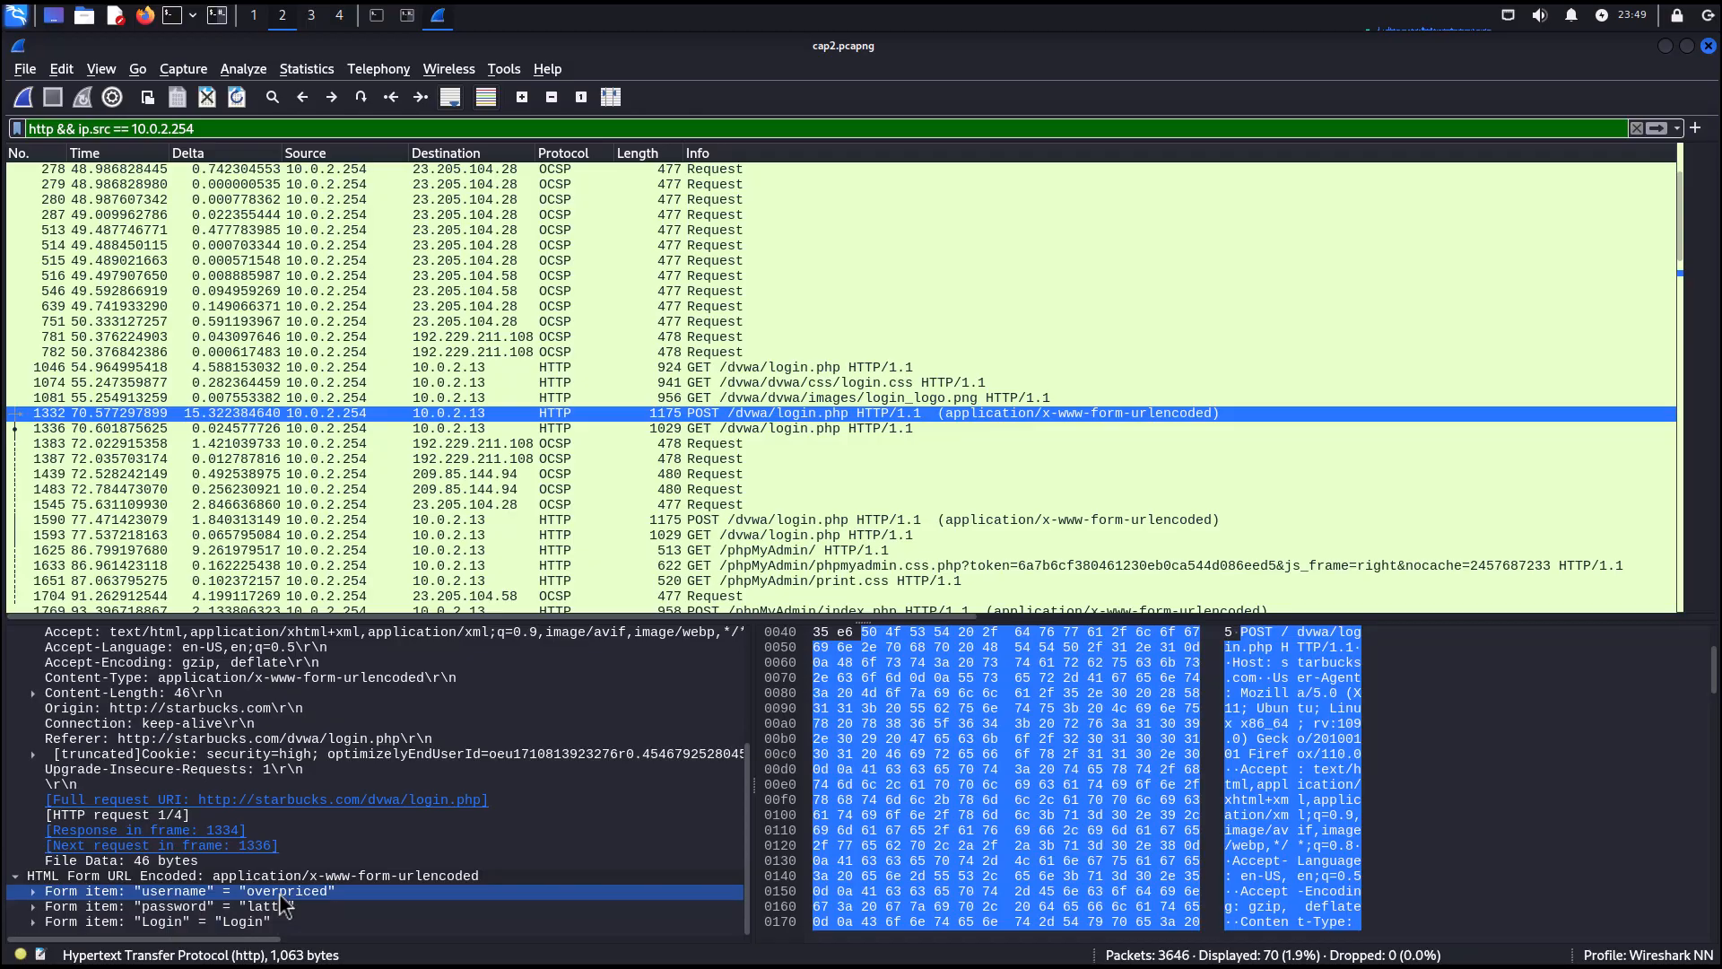
{"action": "left_click", "coordinate": [273, 906]}
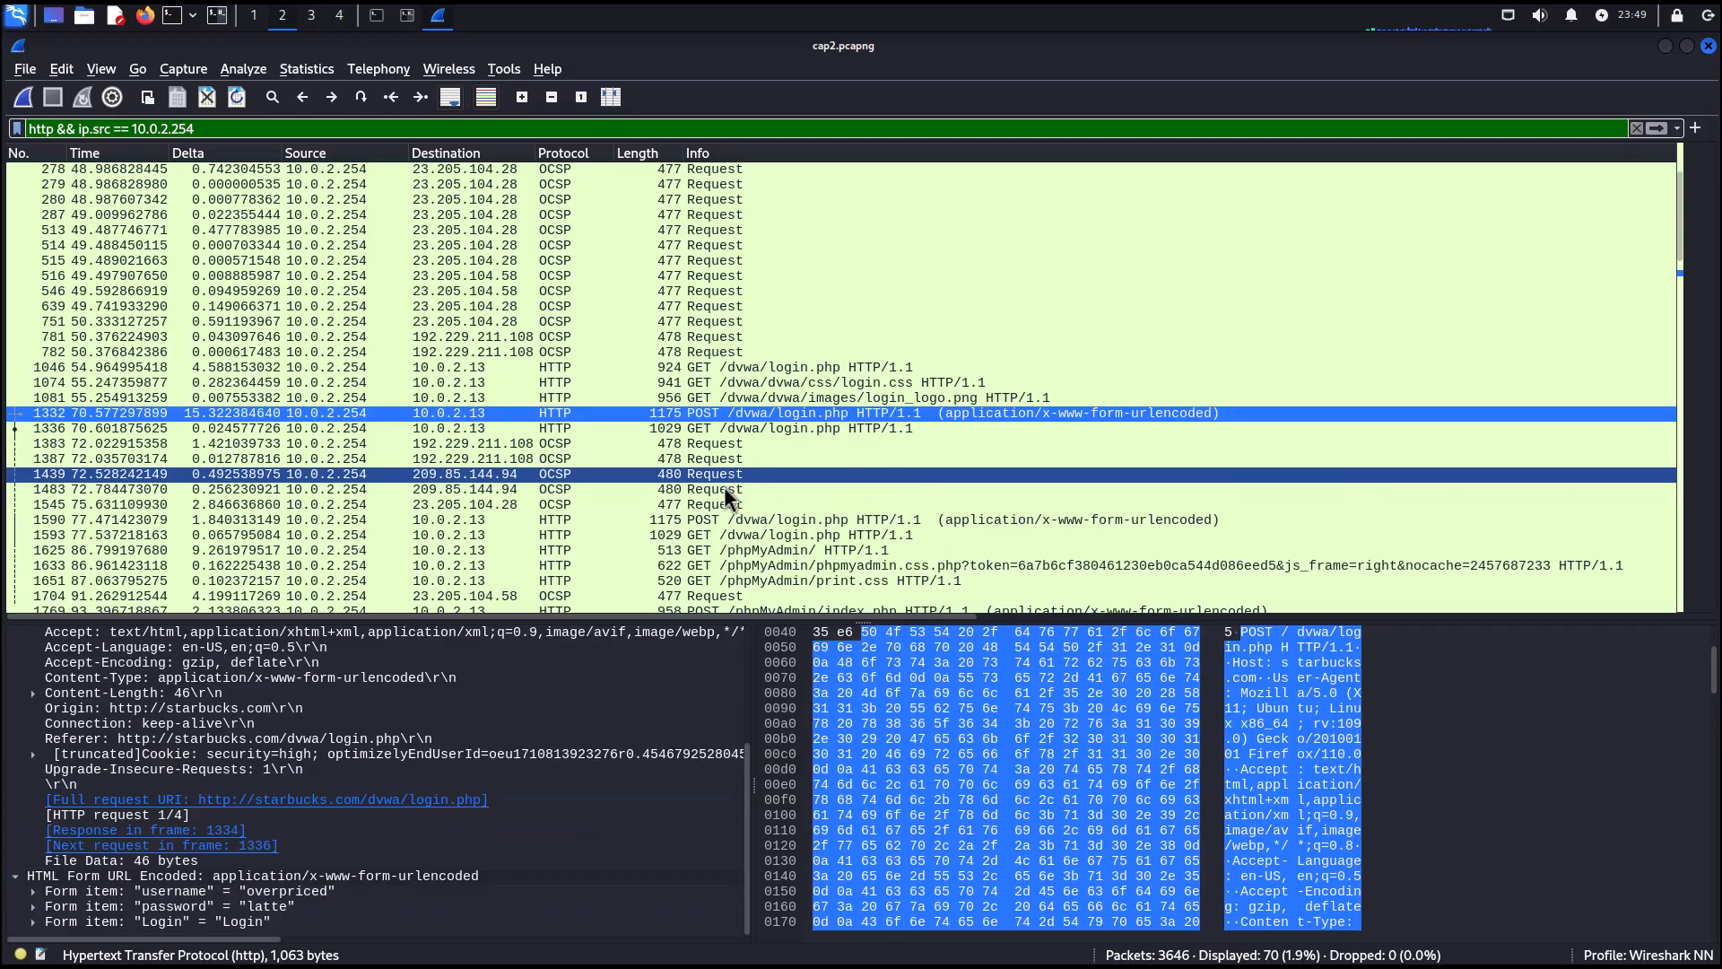
Select the second POST to /dvwa/login.php and scroll its details to examine the submitted form items.
{"action": "left_click", "coordinate": [709, 522]}
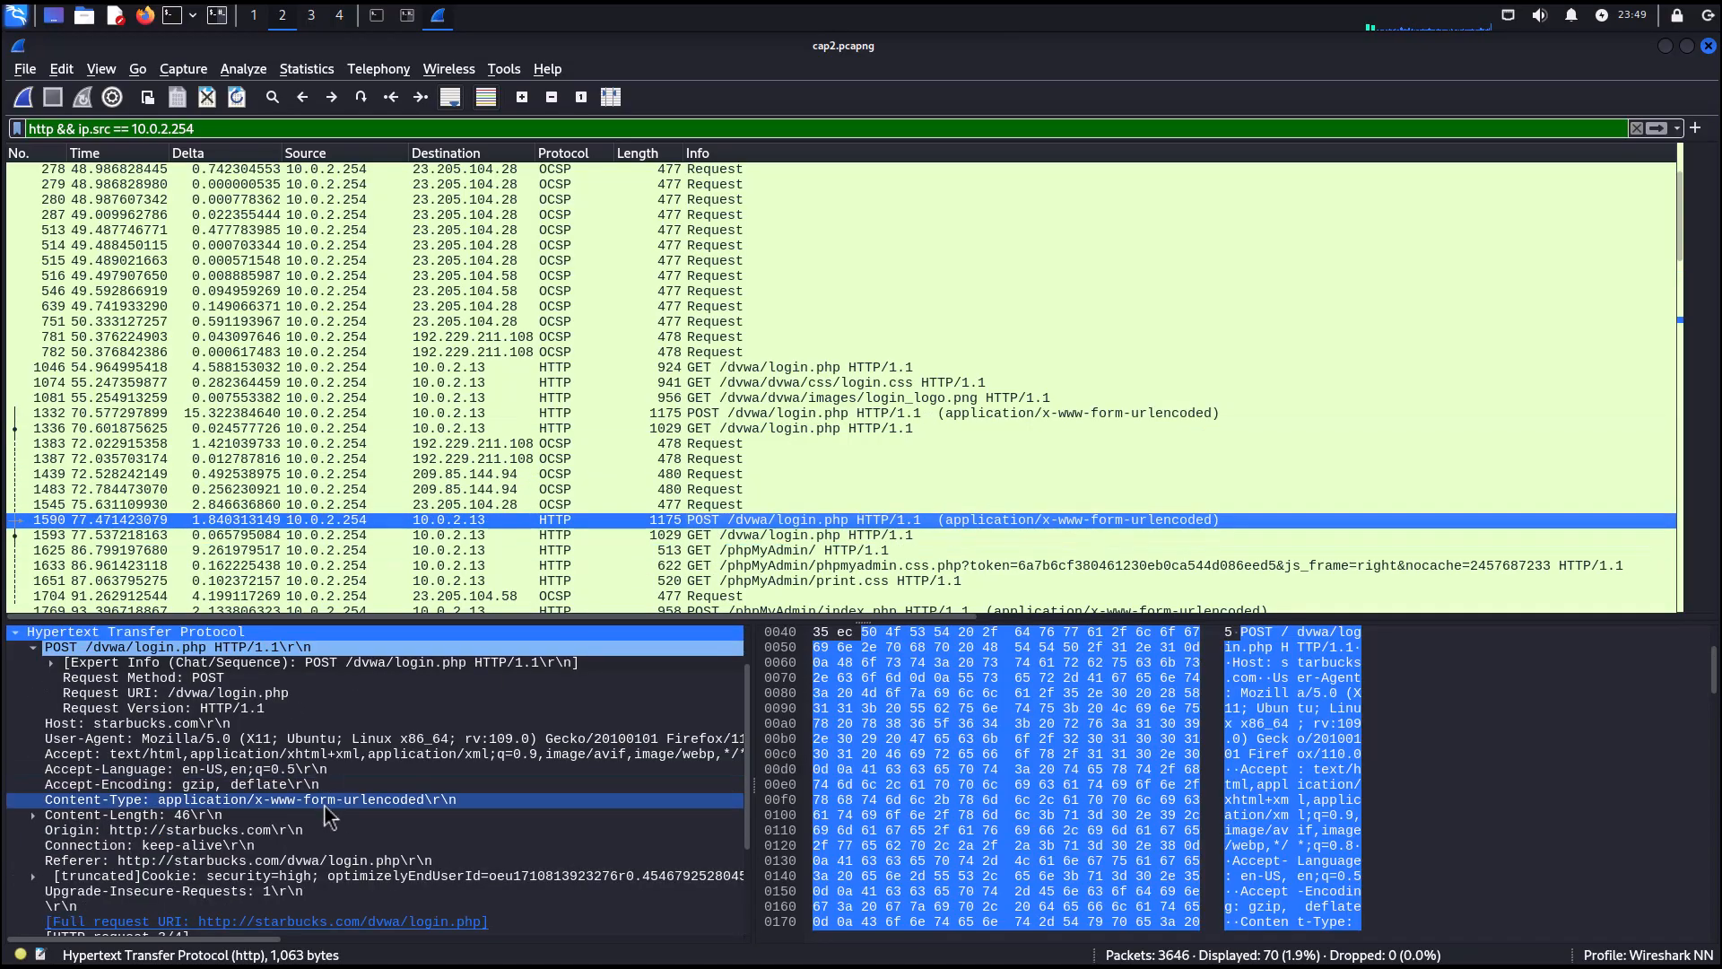
{"action": "left_click", "coordinate": [292, 830]}
{"action": "scroll", "coordinate": [287, 836], "scroll_direction": "down", "scroll_amount": 3}
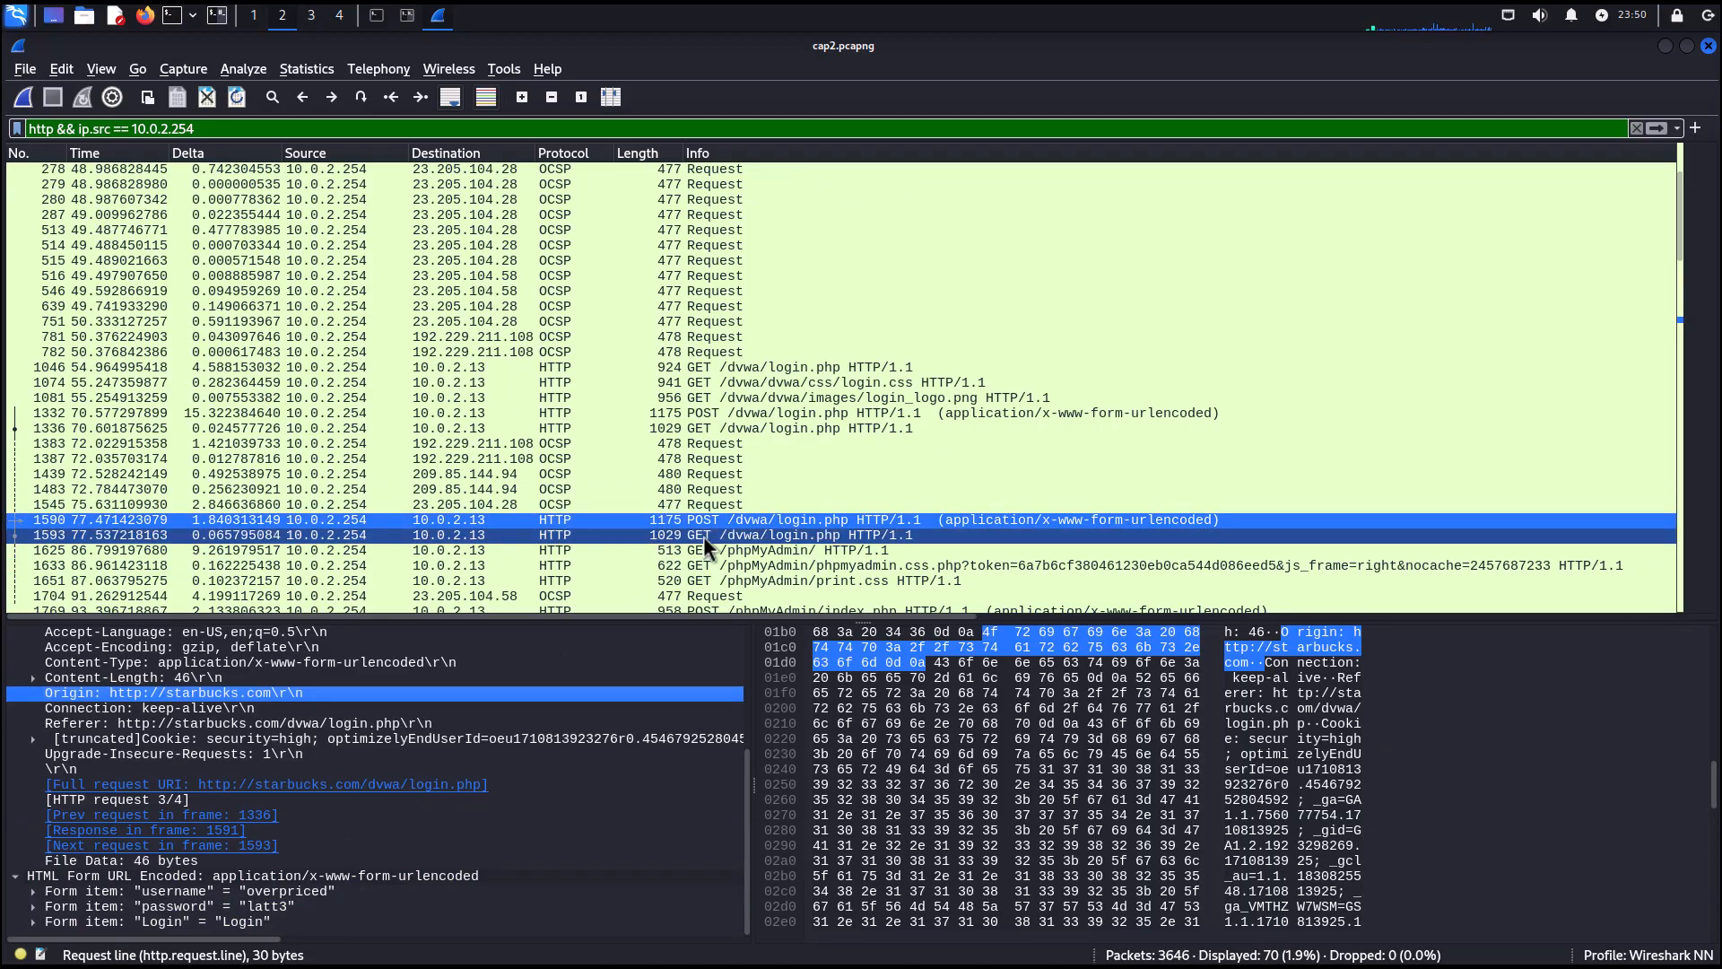
Select the POST to /phpMyAdmin/index.php and scroll its details to examine the submitted form items.
{"action": "left_click", "coordinate": [729, 549]}
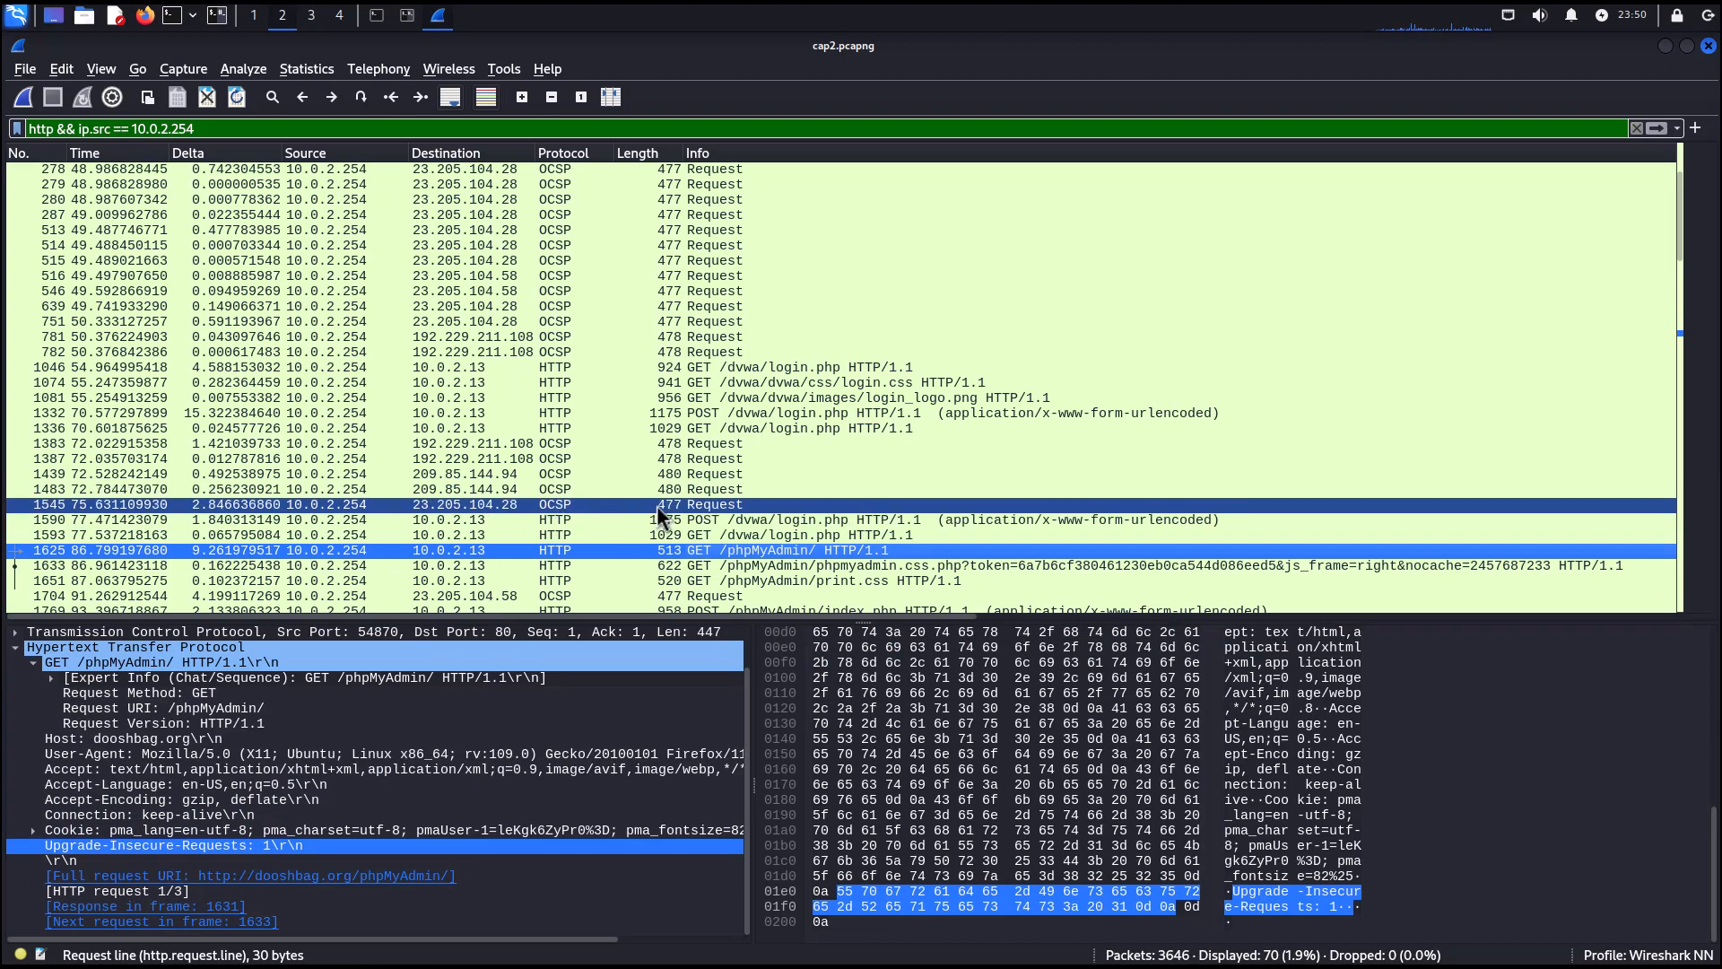
{"action": "left_click", "coordinate": [753, 609]}
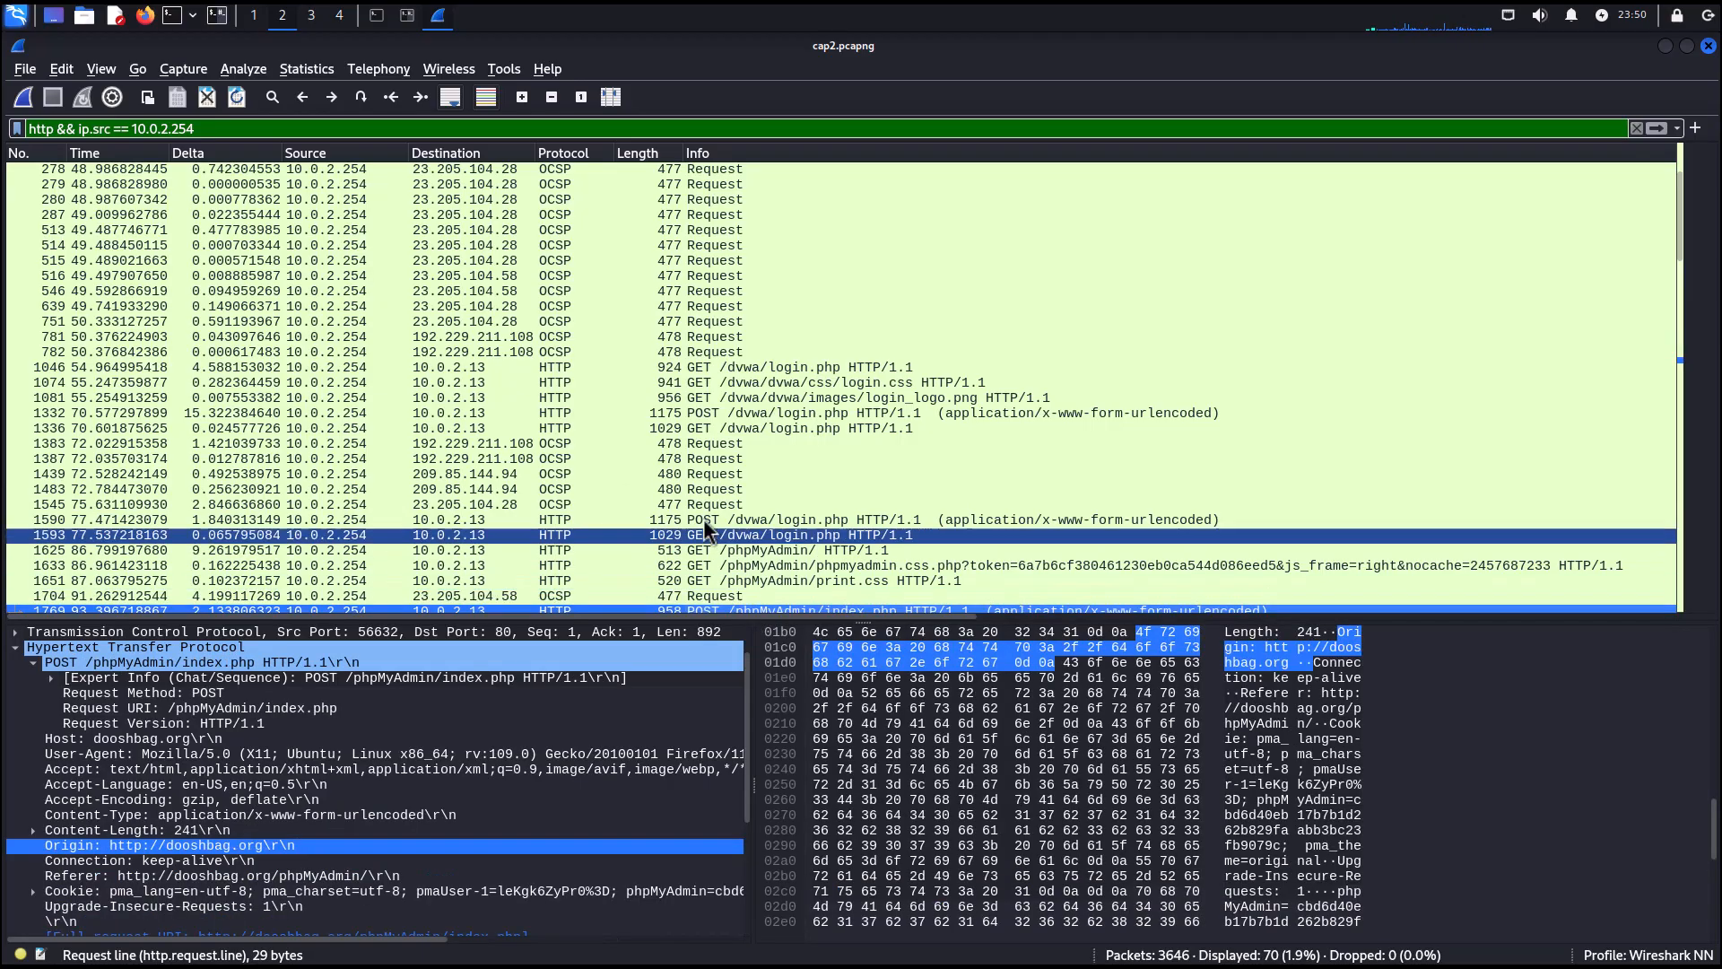
{"action": "scroll", "coordinate": [269, 807], "scroll_direction": "down", "scroll_amount": 1}
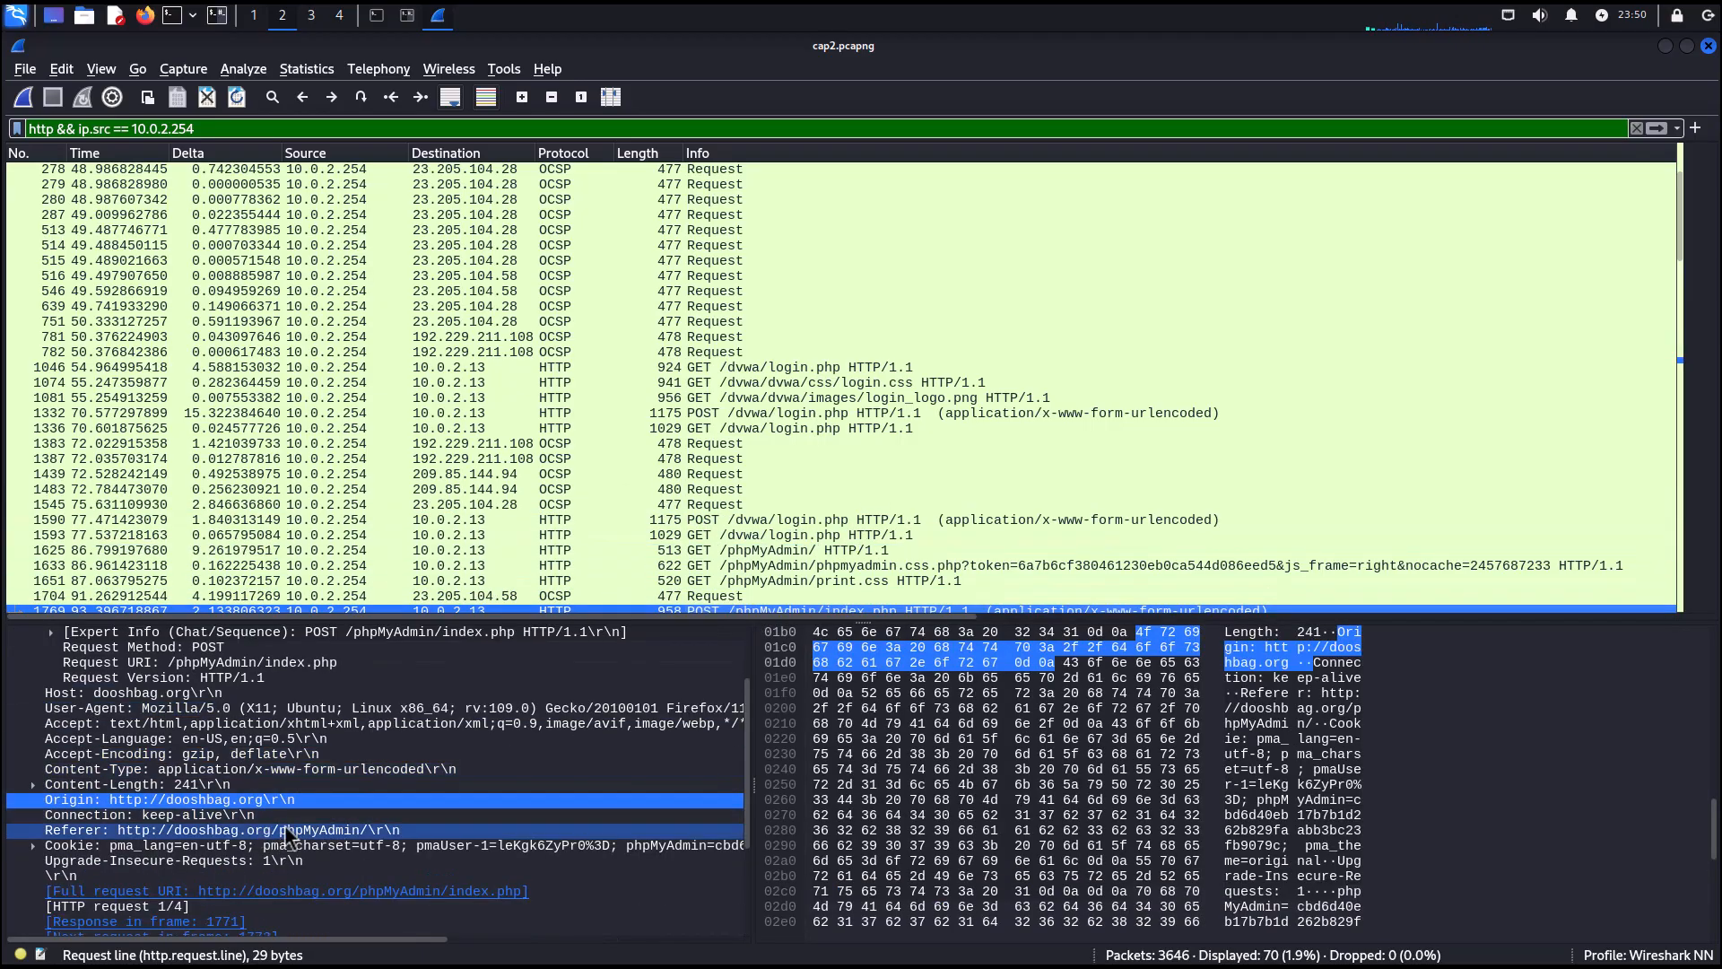
{"action": "scroll", "coordinate": [333, 835], "scroll_direction": "down", "scroll_amount": 3}
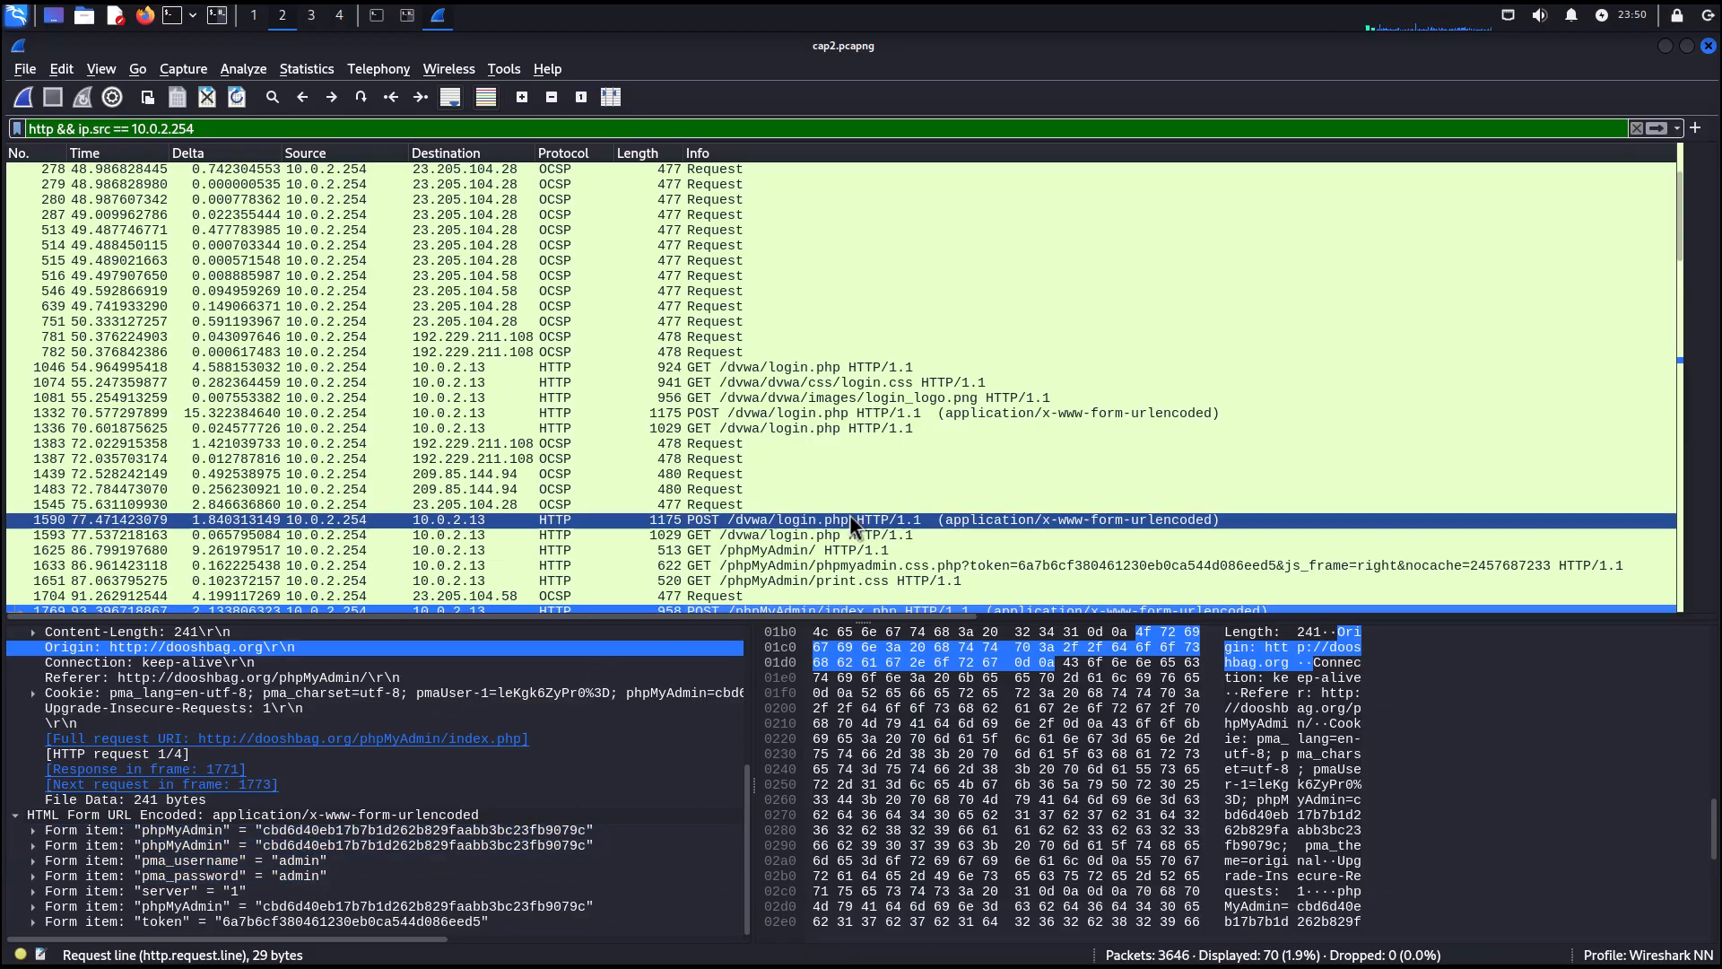
Select the second POST to /phpMyAdmin/index.php to examine its submitted form items.
{"action": "scroll", "coordinate": [859, 508], "scroll_direction": "down", "scroll_amount": 1}
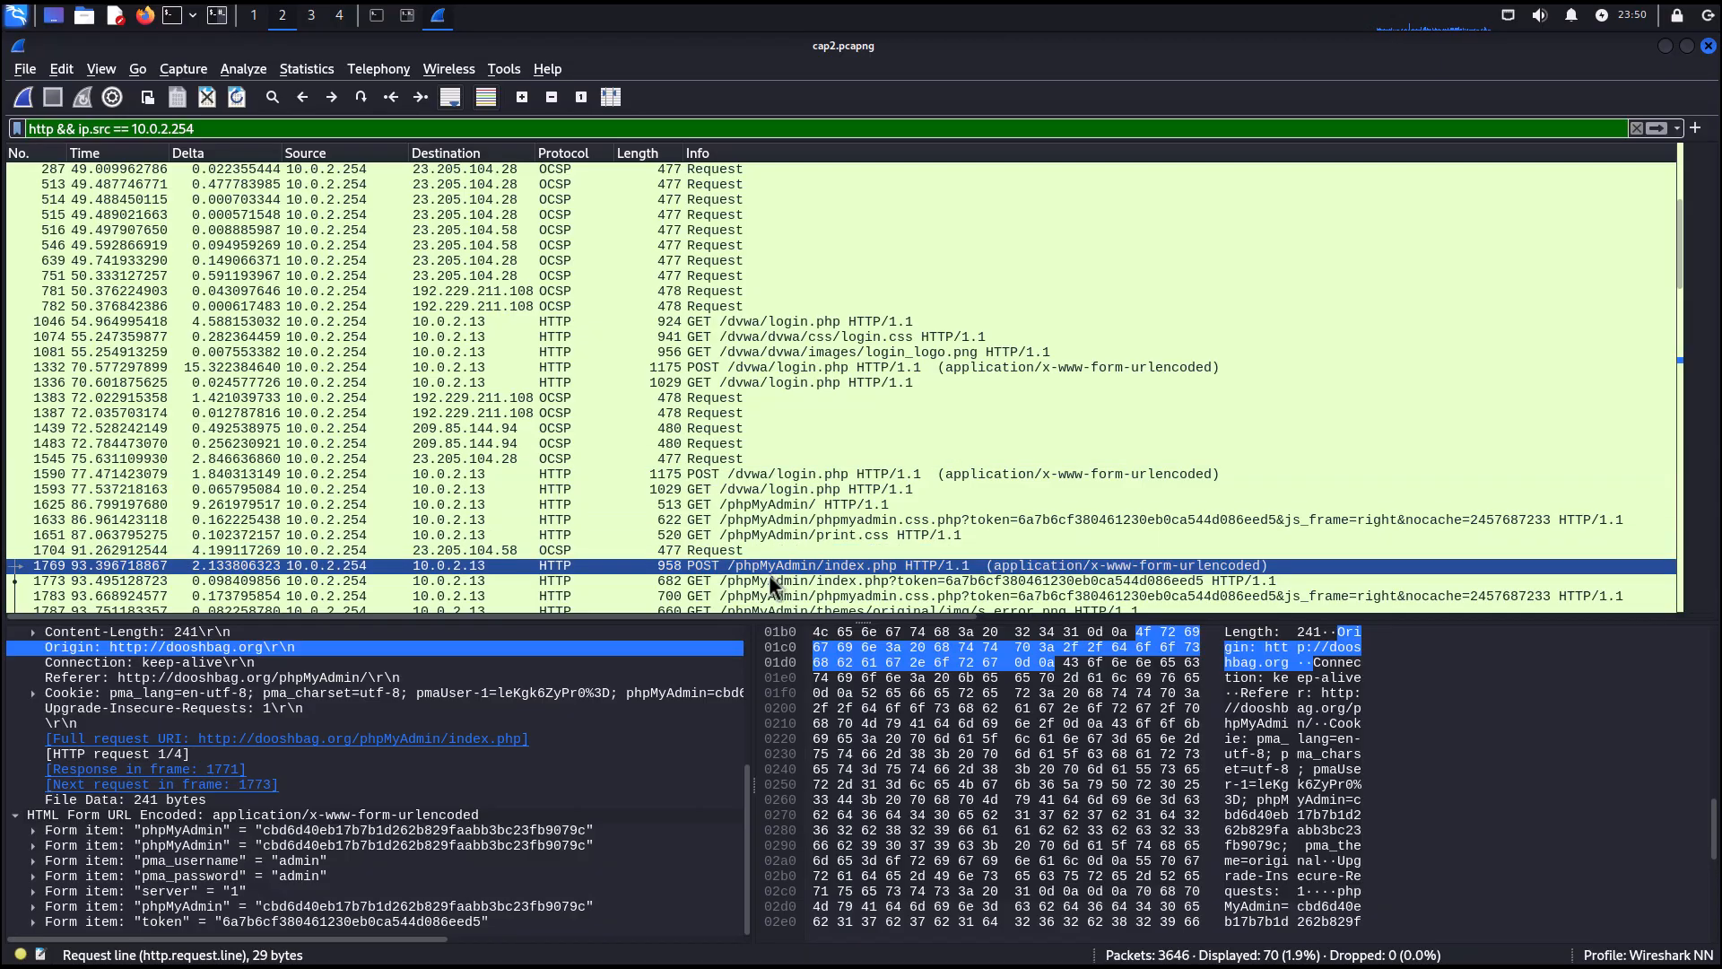
{"action": "scroll", "coordinate": [762, 578], "scroll_direction": "down", "scroll_amount": 1}
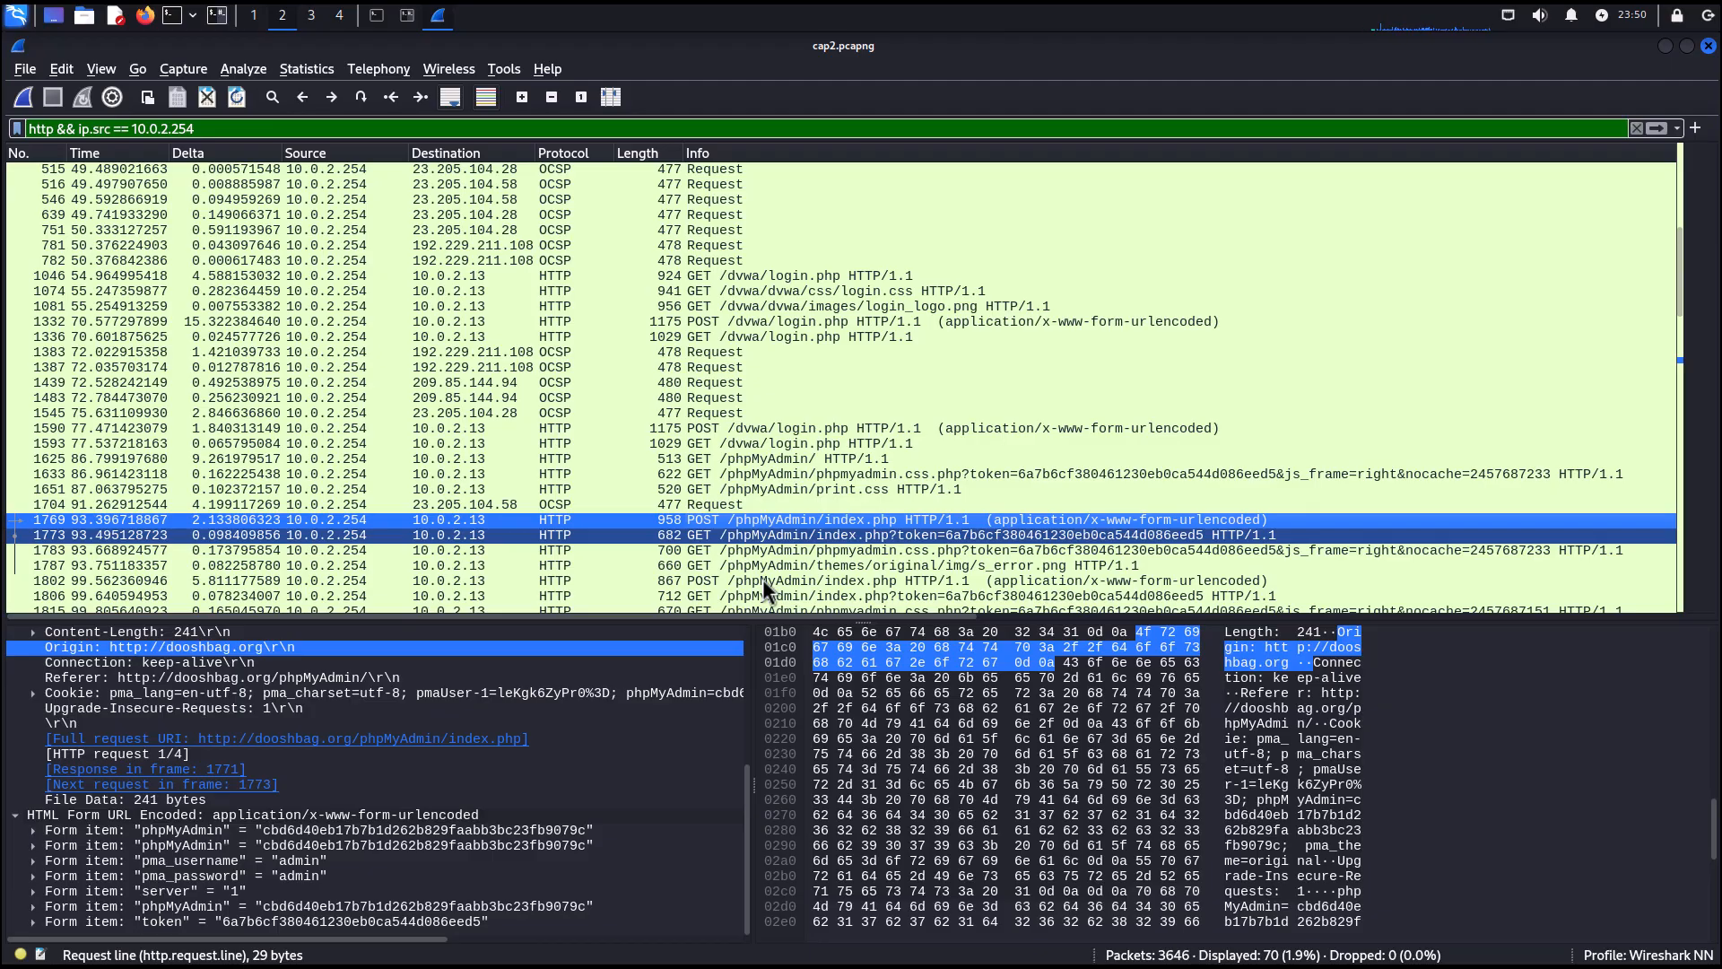
{"action": "left_click", "coordinate": [762, 580]}
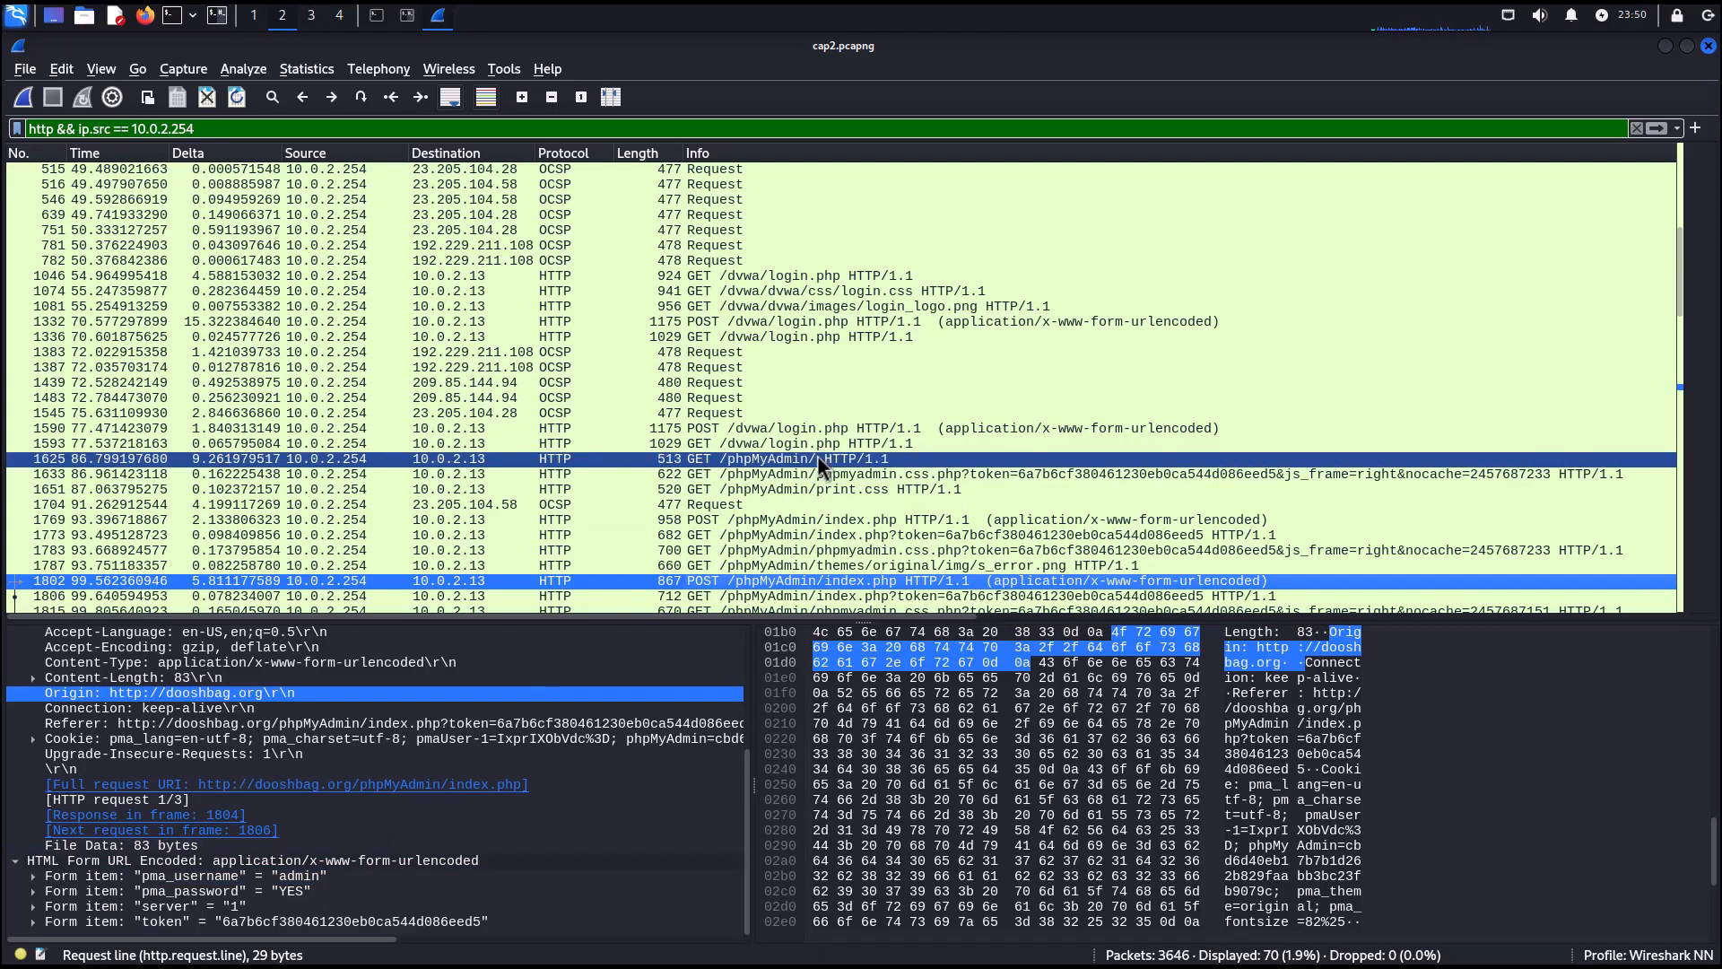
Select the GET request for /search/?q=how+to+port+scan and step through its URI query parameters.
{"action": "scroll", "coordinate": [816, 455], "scroll_direction": "down", "scroll_amount": 2}
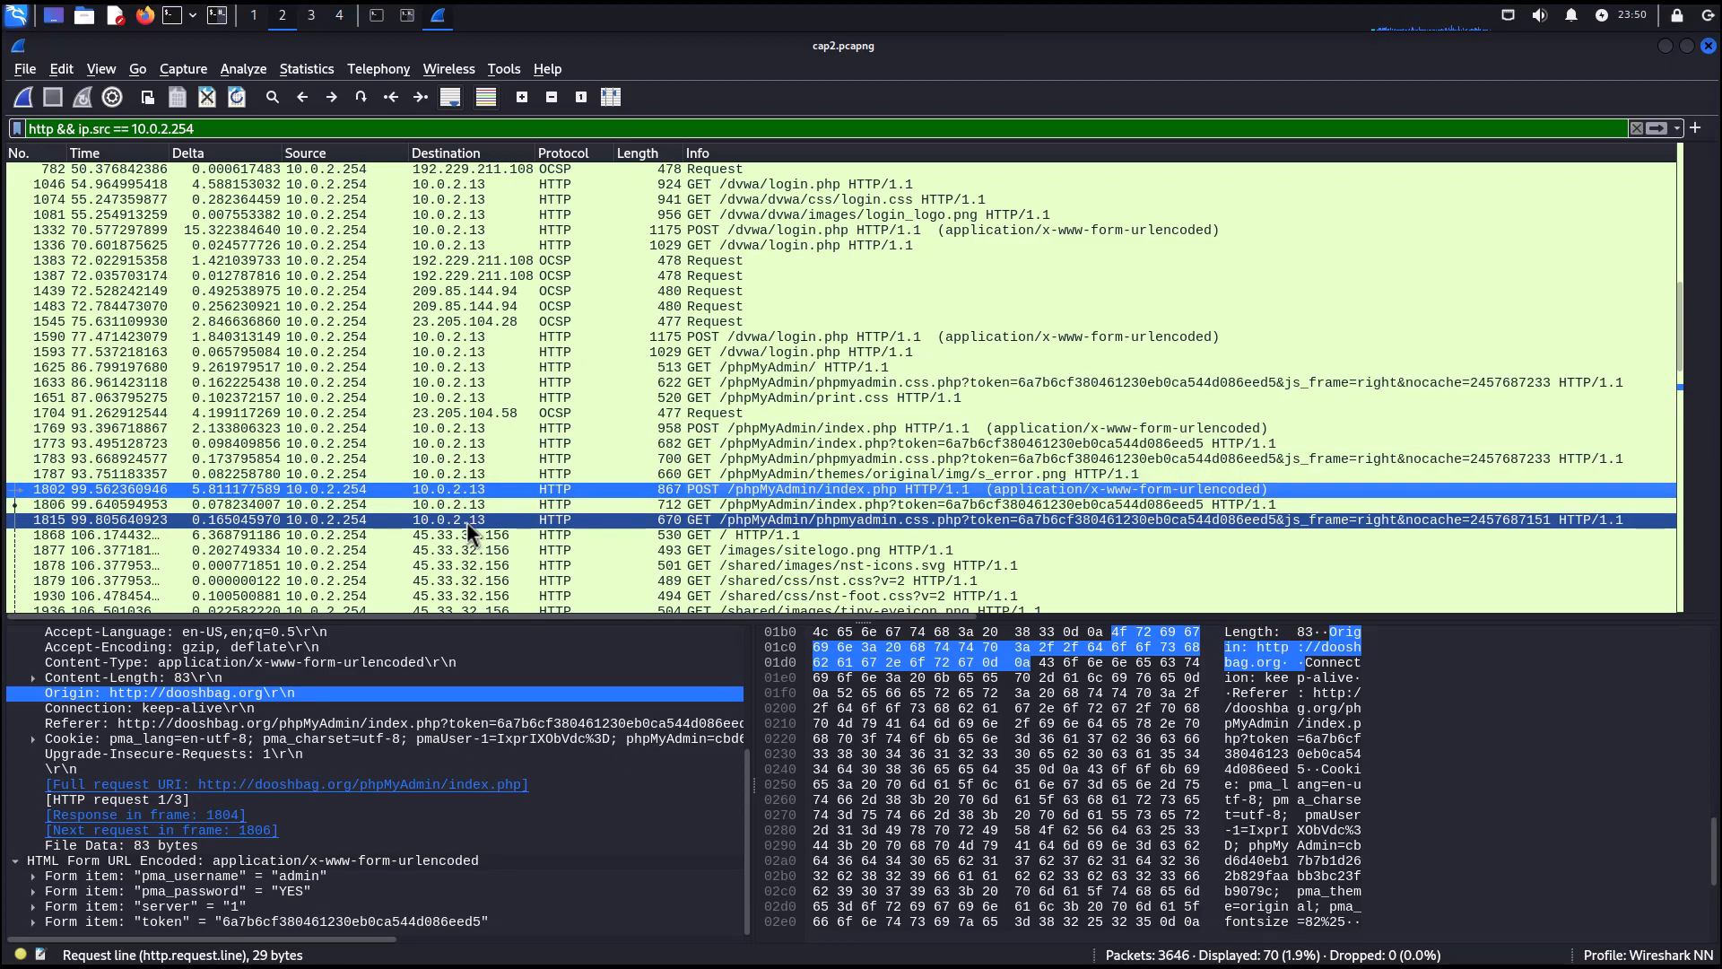
{"action": "scroll", "coordinate": [467, 520], "scroll_direction": "down", "scroll_amount": 2}
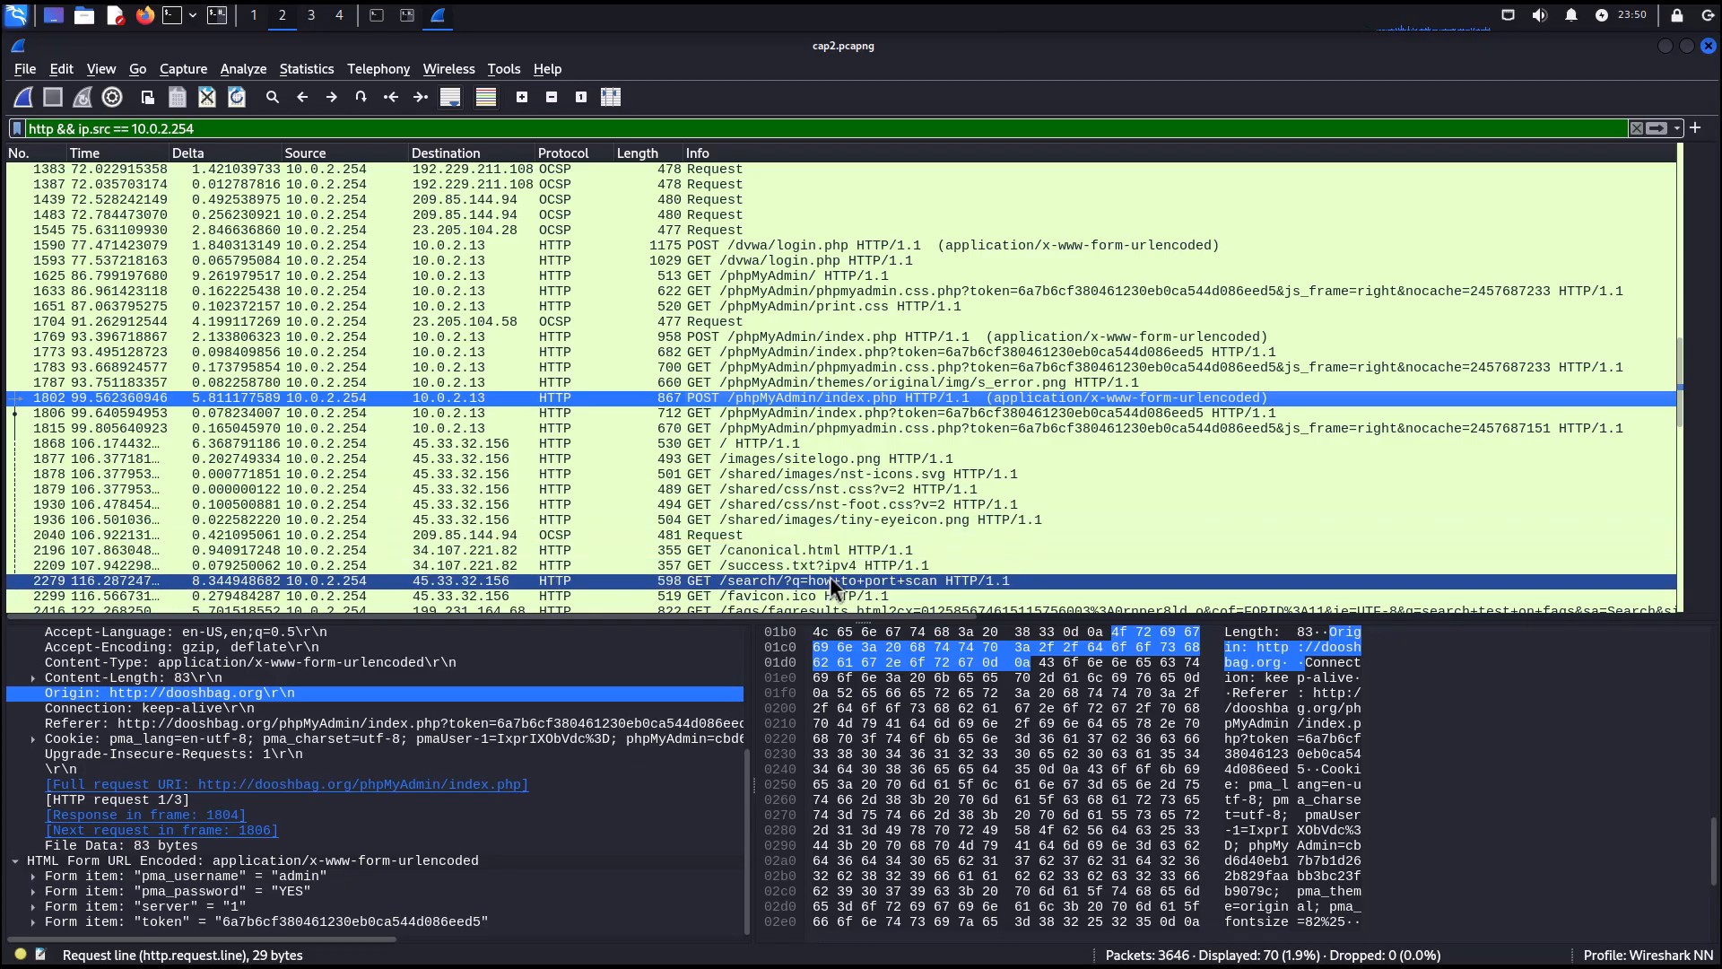
{"action": "left_click", "coordinate": [795, 580]}
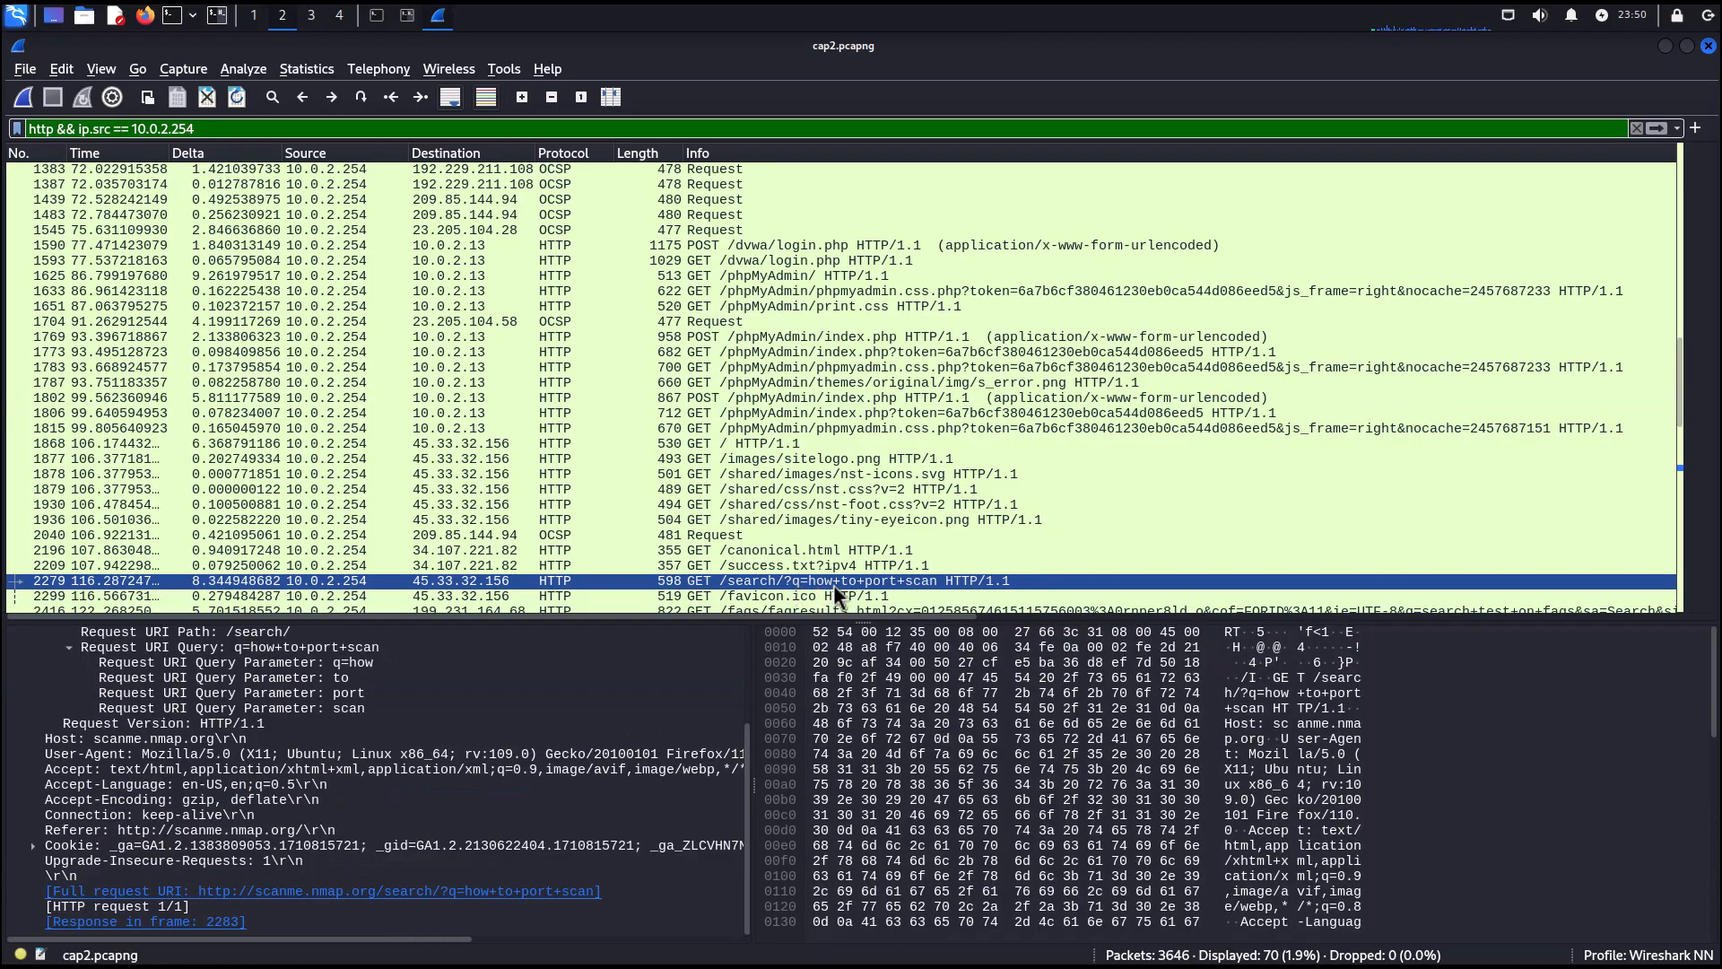
{"action": "left_click", "coordinate": [219, 663]}
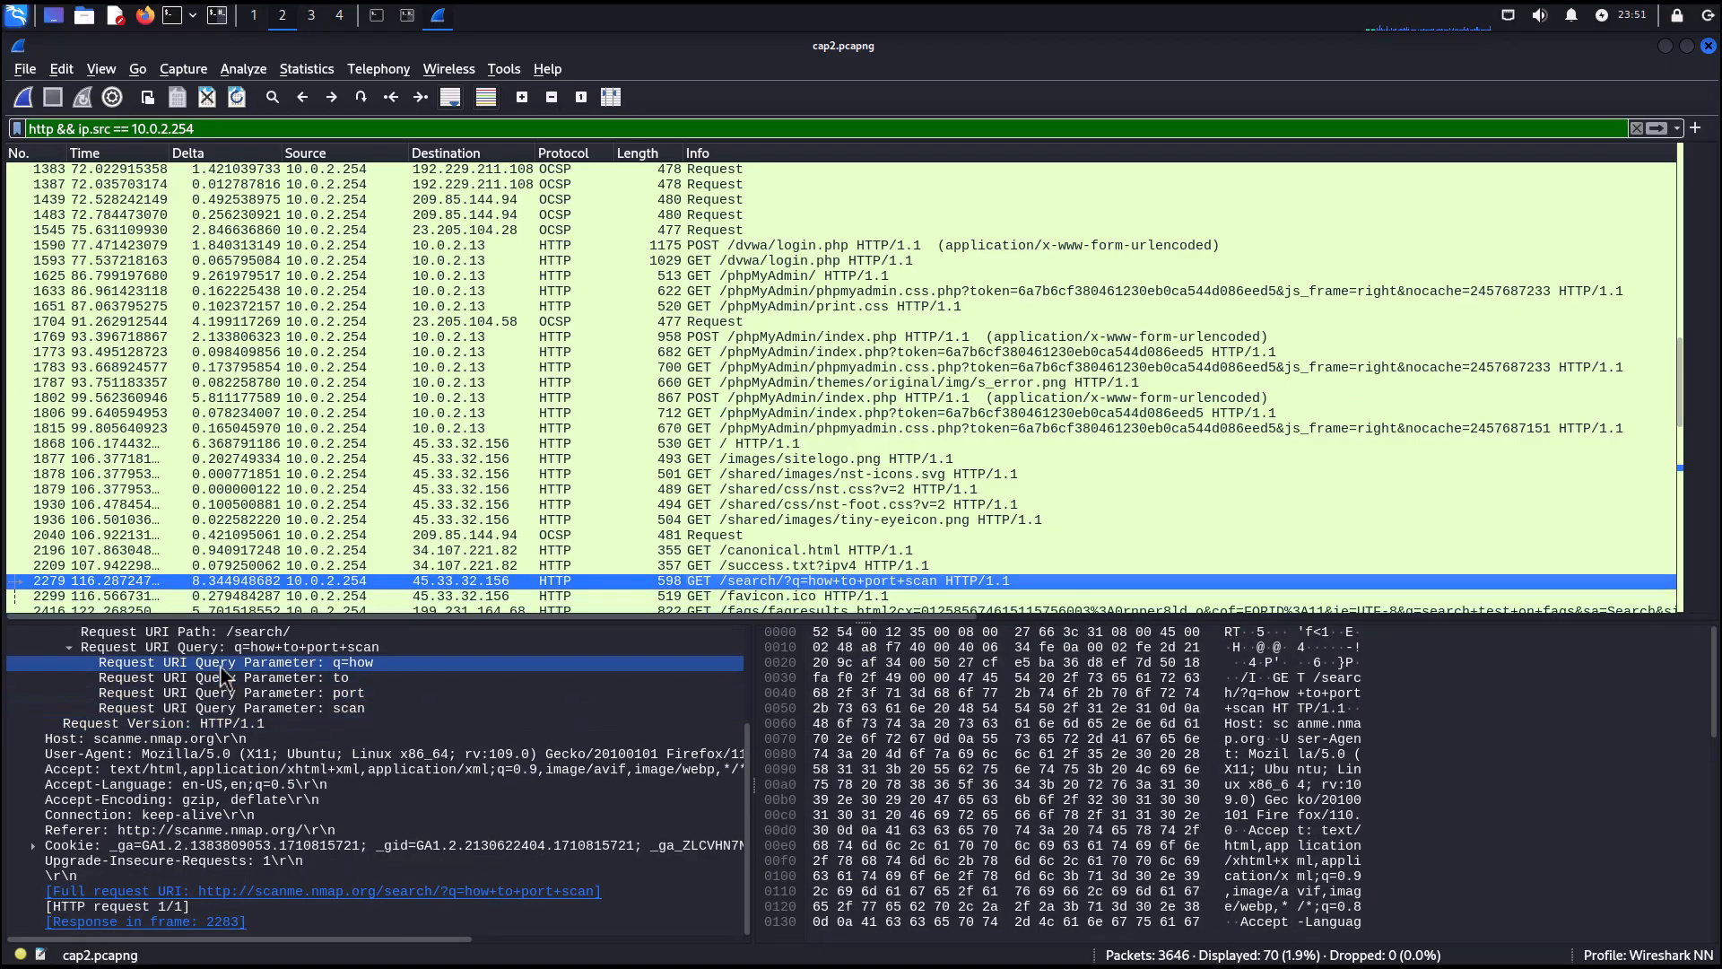
{"action": "key", "text": "Down"}
{"action": "key", "text": "Down"}
{"action": "key", "text": "Down"}
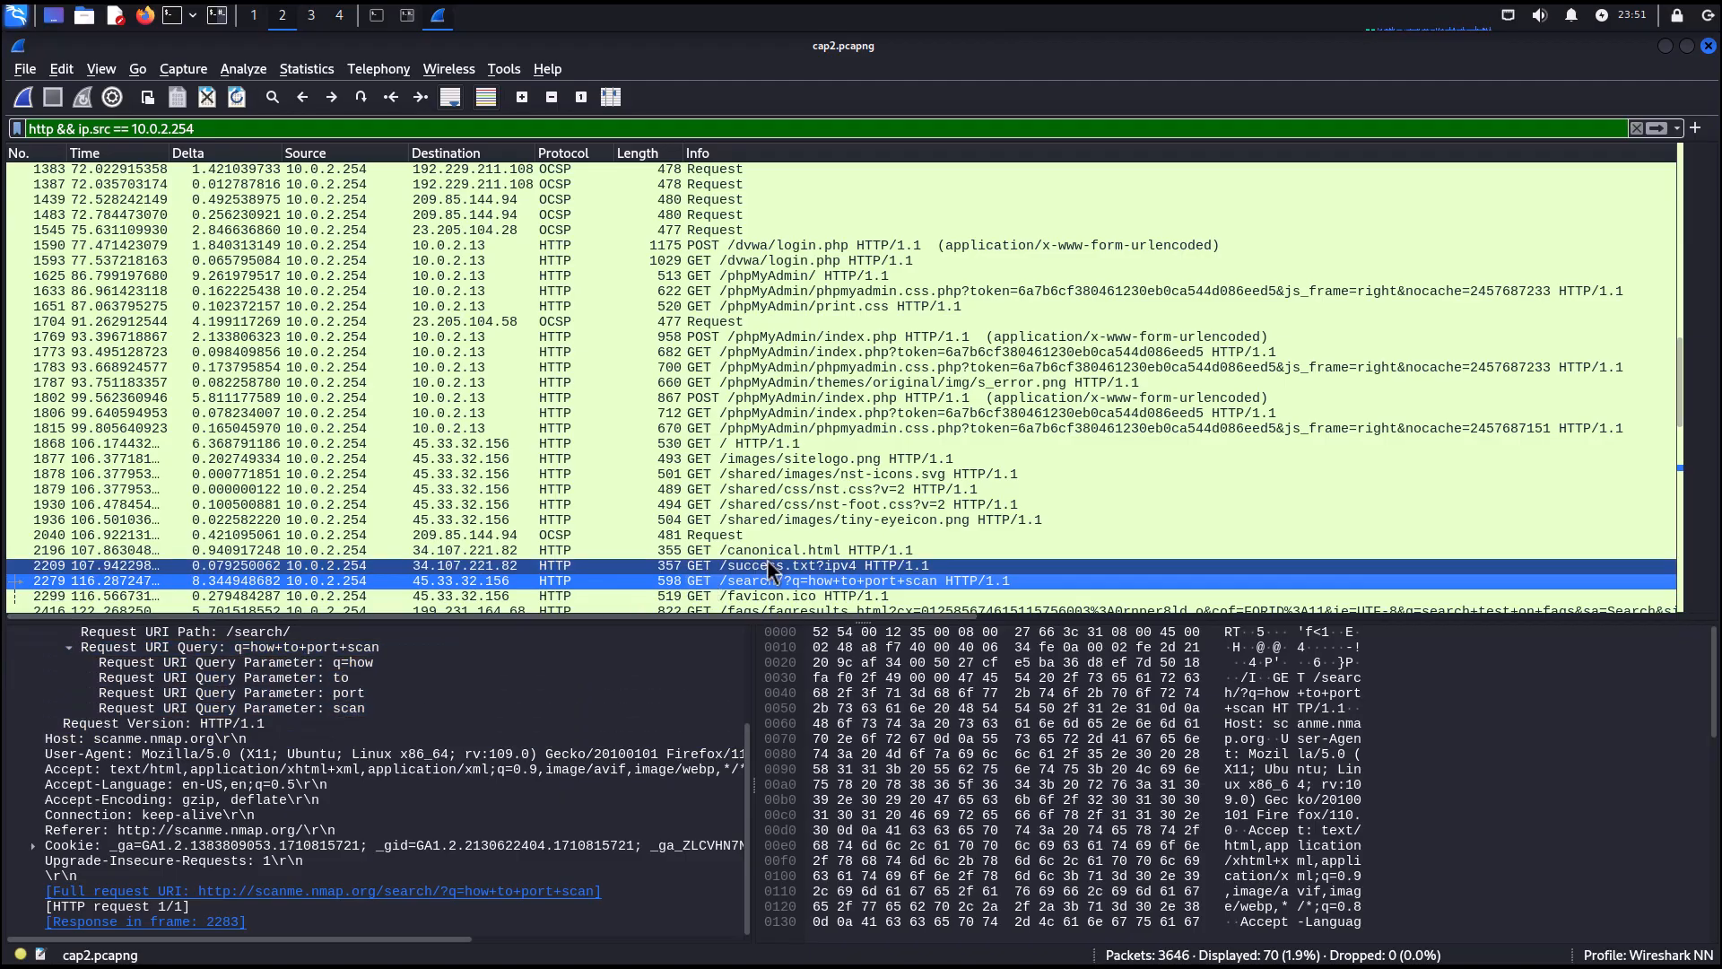
Select the GET request for /faqs/faqresults.html and examine its URI query parameters.
{"action": "scroll", "coordinate": [767, 570], "scroll_direction": "down", "scroll_amount": 2}
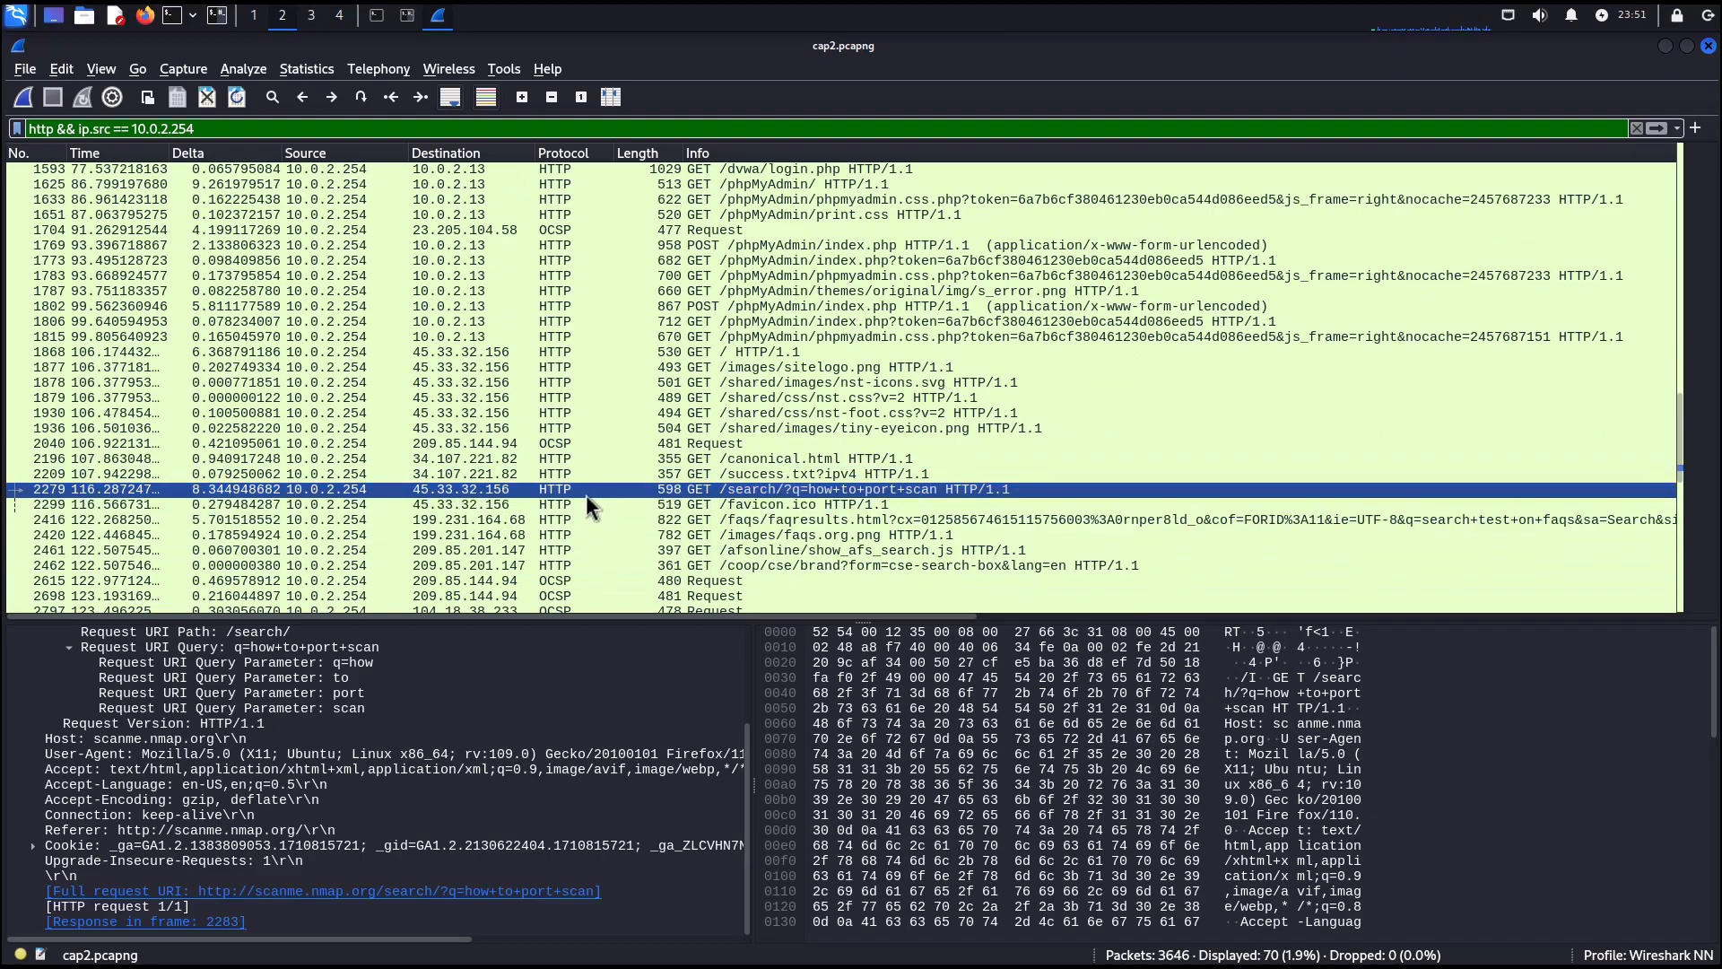
{"action": "scroll", "coordinate": [587, 496], "scroll_direction": "down", "scroll_amount": 3}
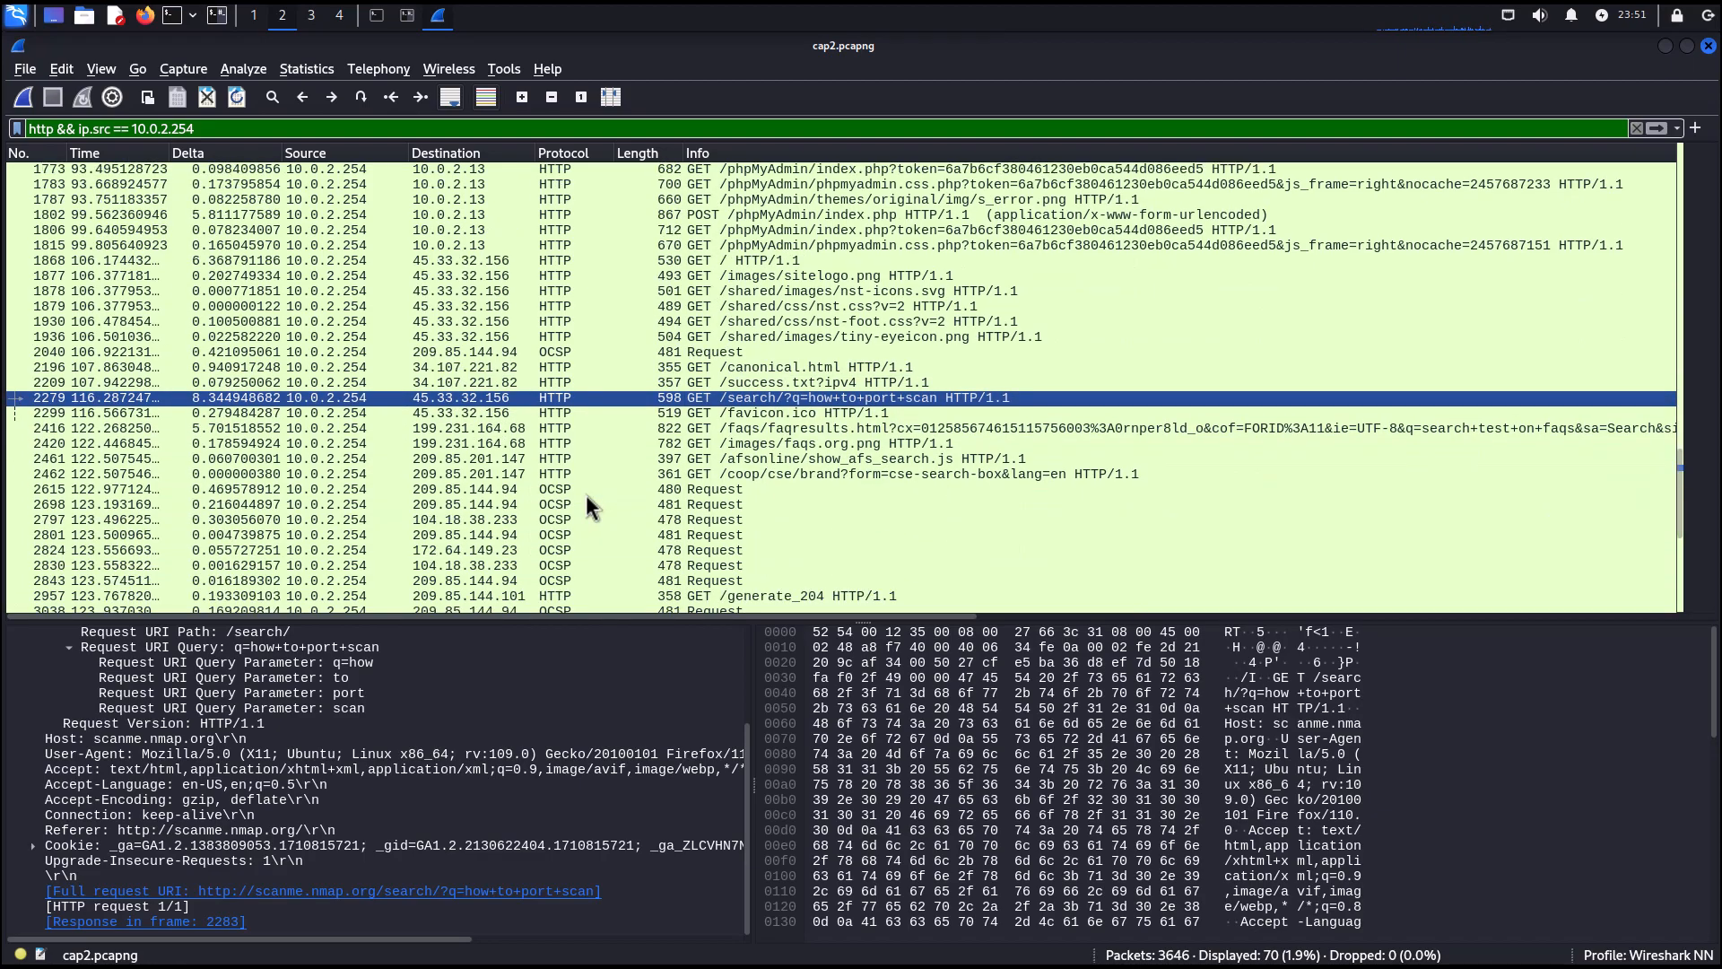
{"action": "scroll", "coordinate": [586, 496], "scroll_direction": "down", "scroll_amount": 2}
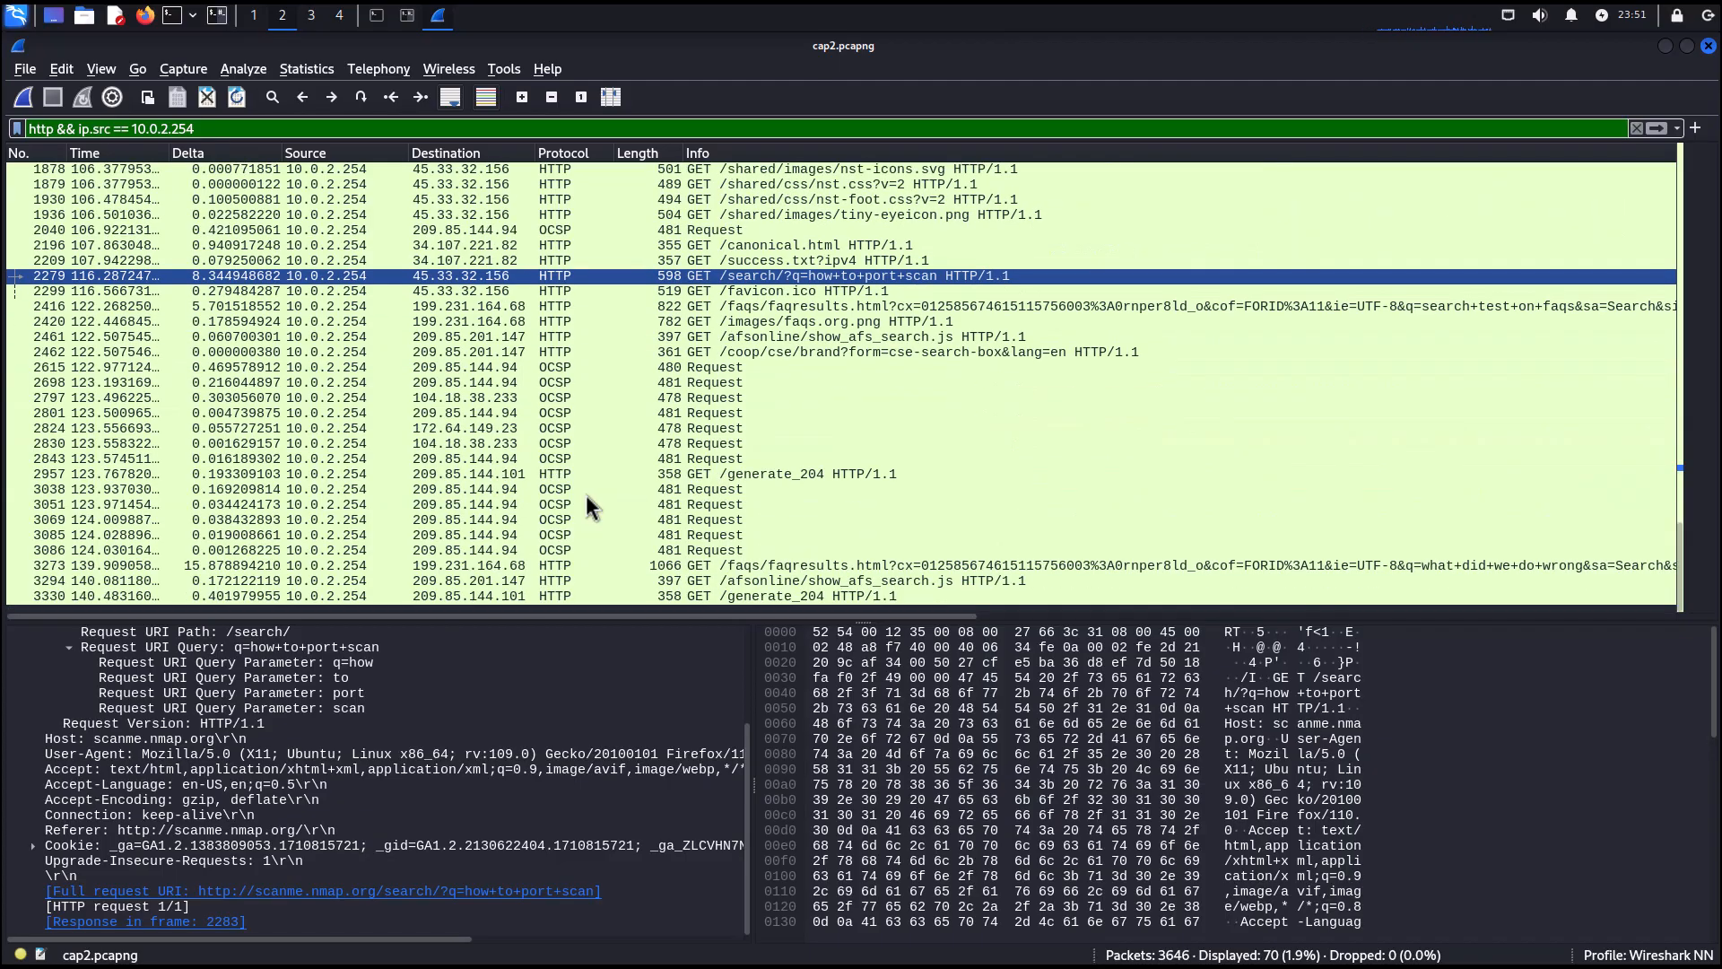
{"action": "left_click", "coordinate": [765, 567]}
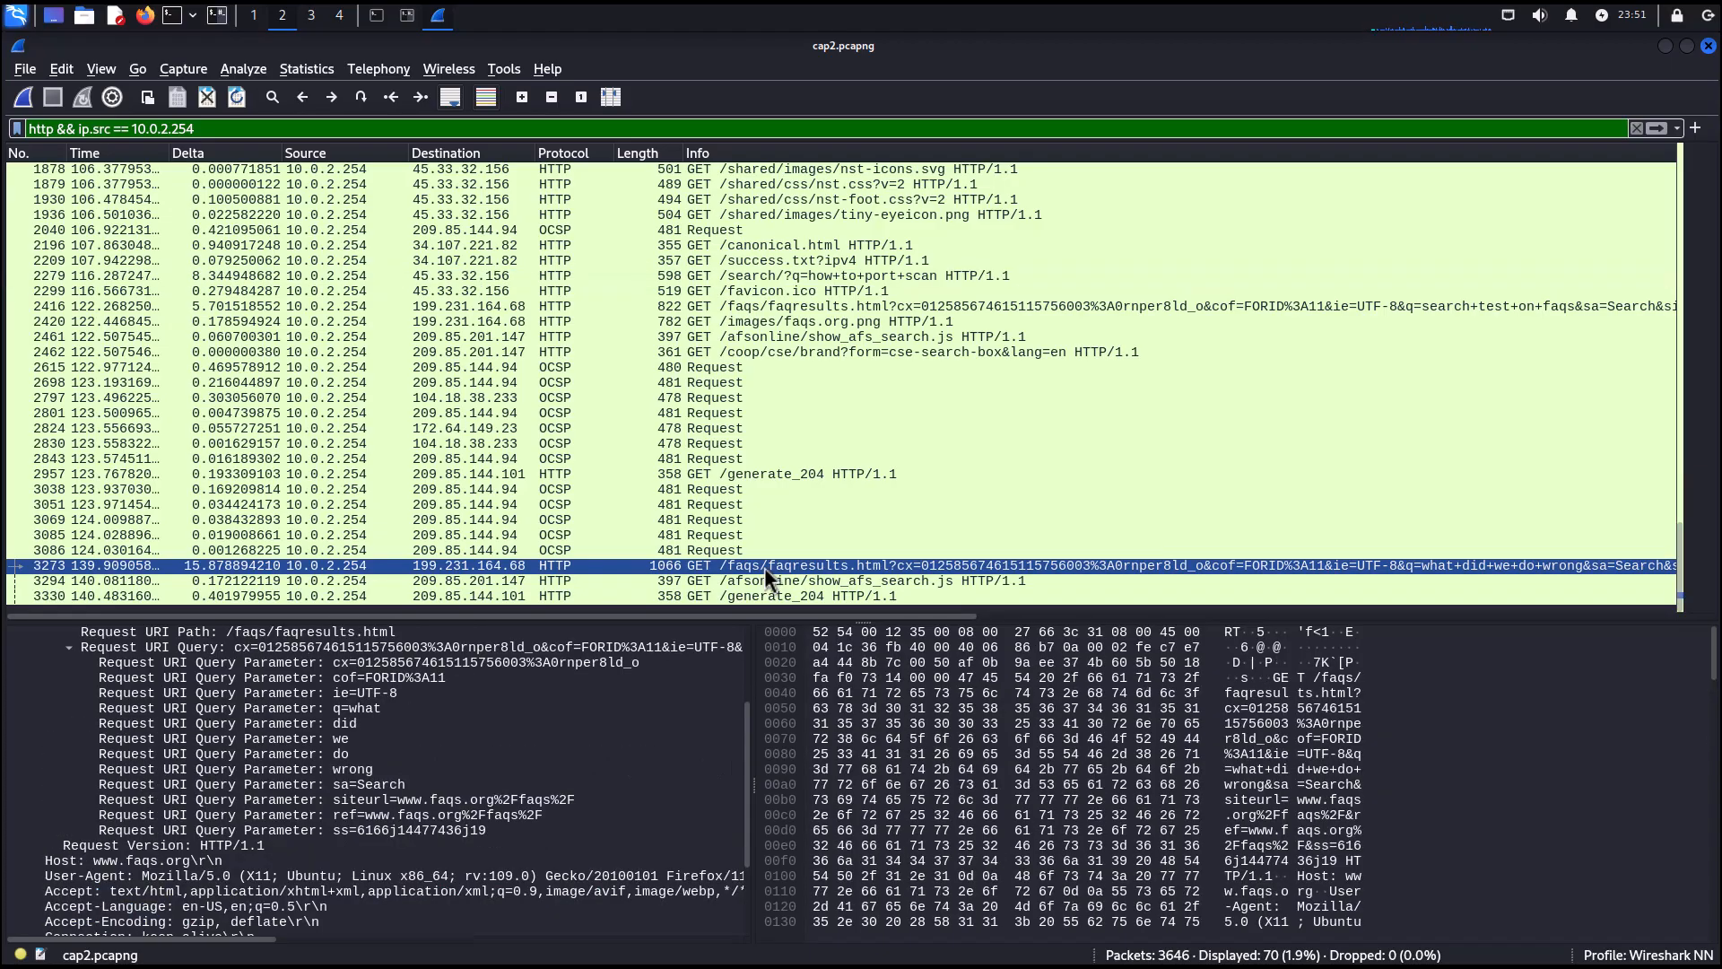
{"action": "left_click", "coordinate": [669, 682]}
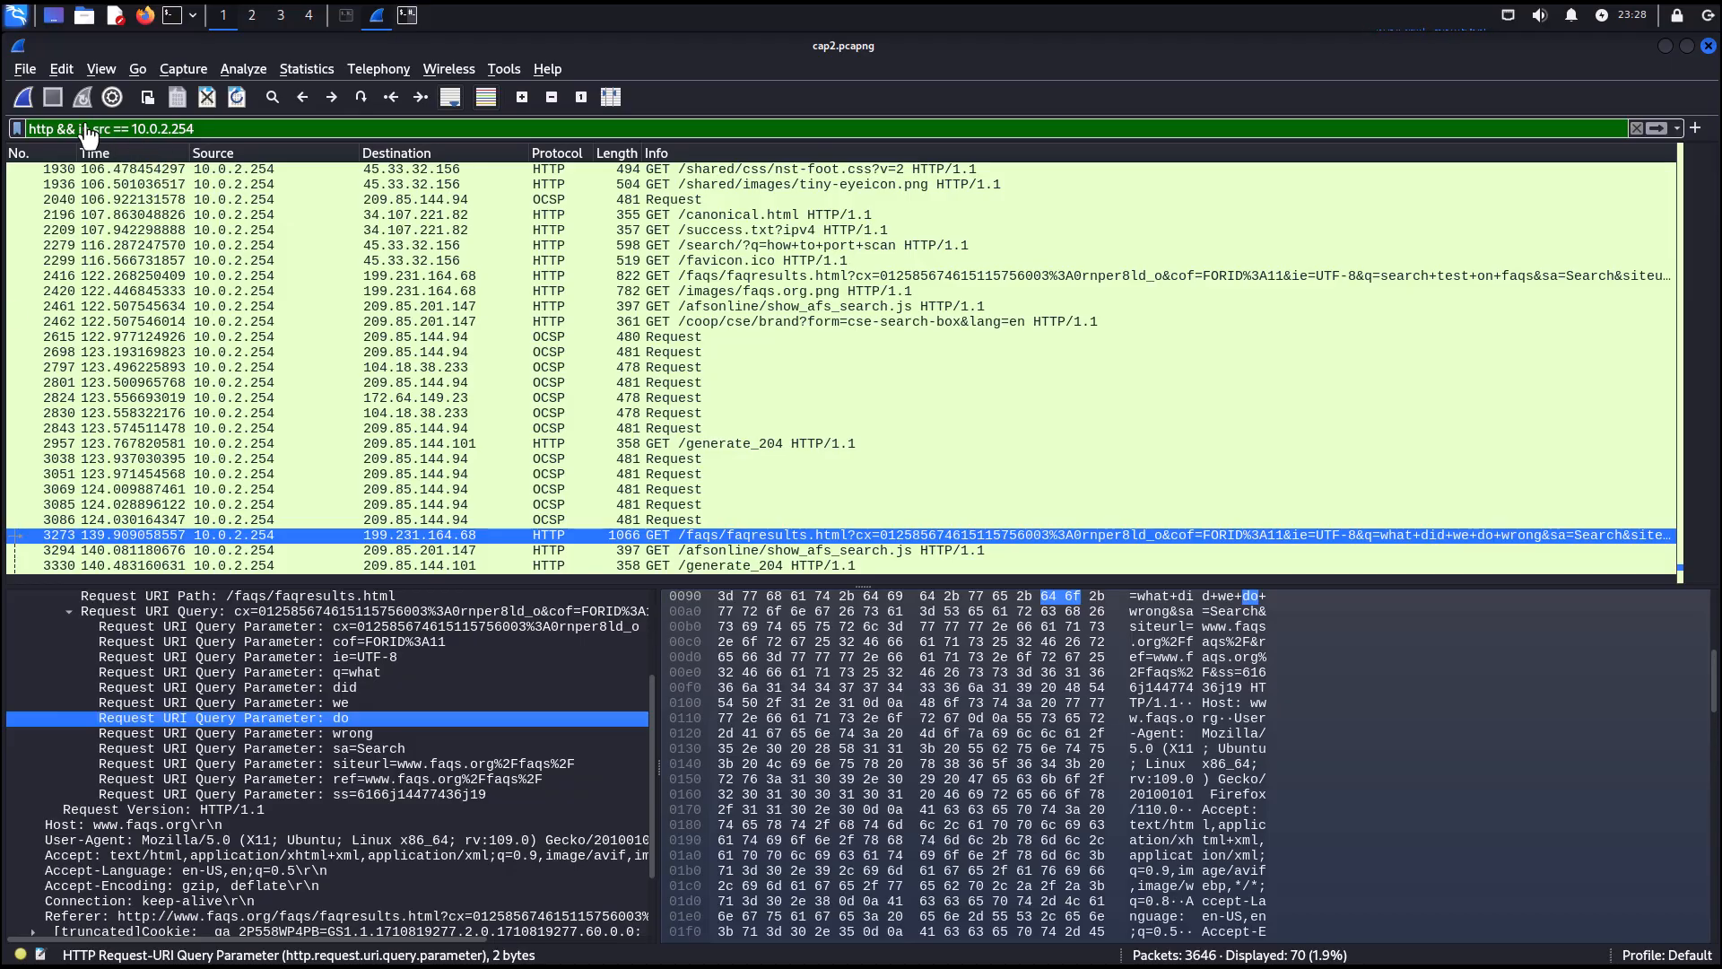
Open a terminal and run nmap -sT 10.0.2.0/24 to TCP-scan the local subnet.
{"action": "left_click", "coordinate": [34, 101]}
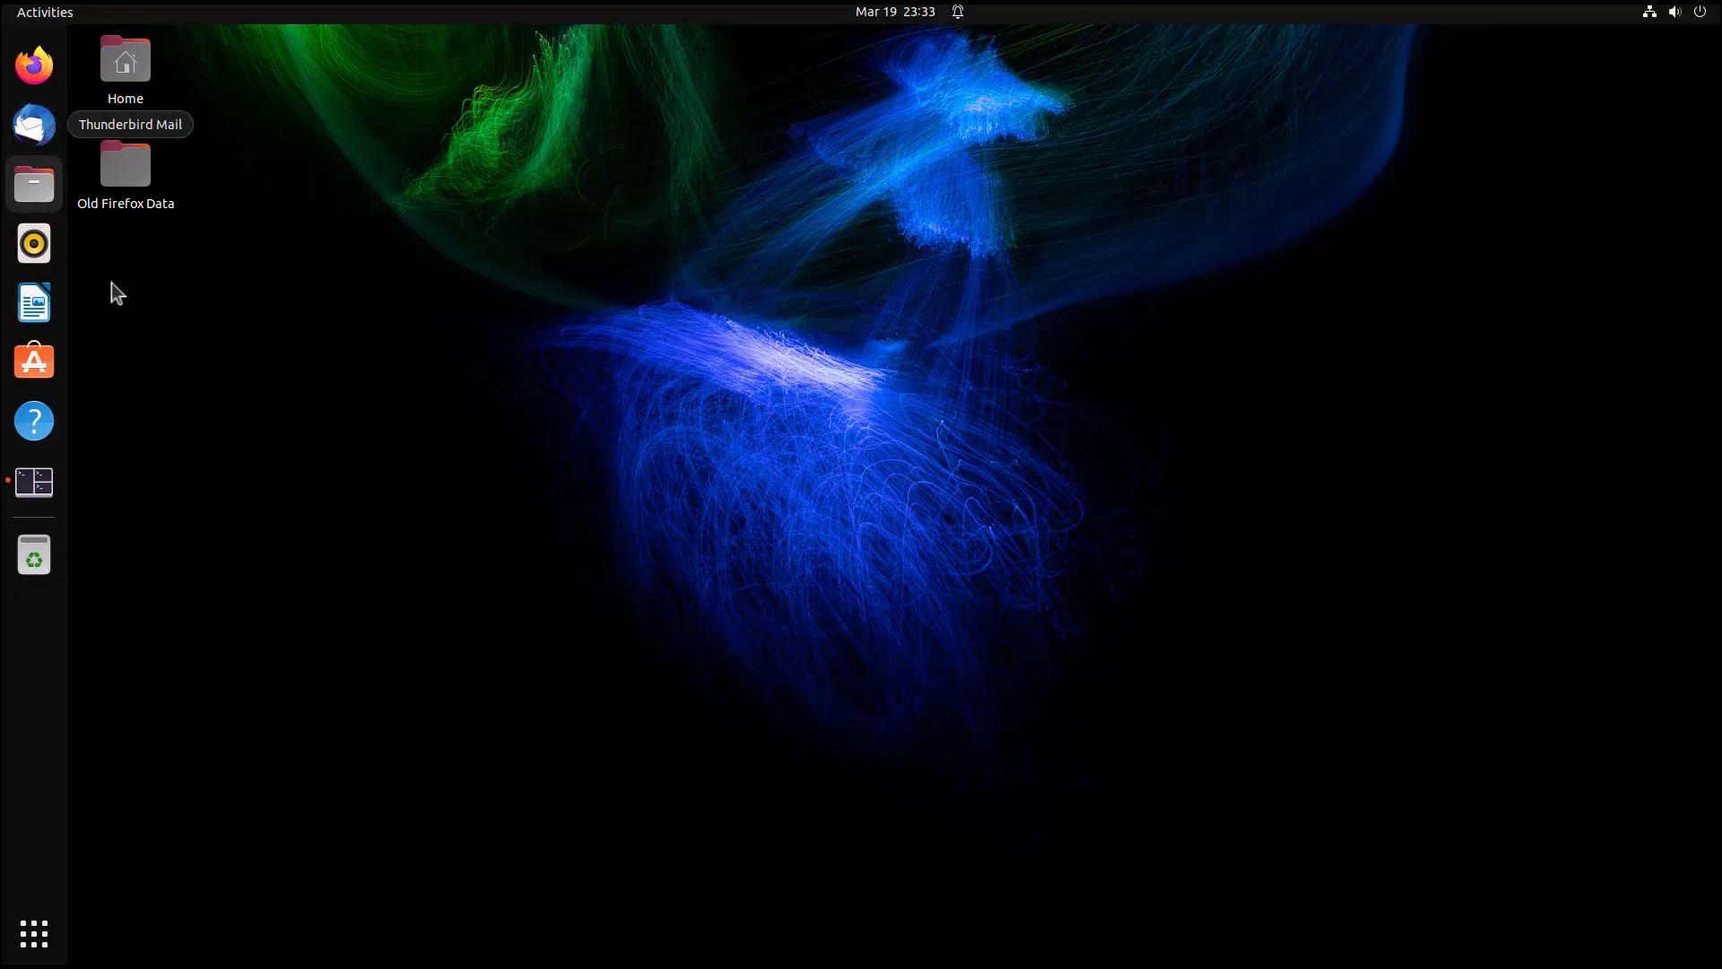
{"action": "left_click", "coordinate": [47, 482]}
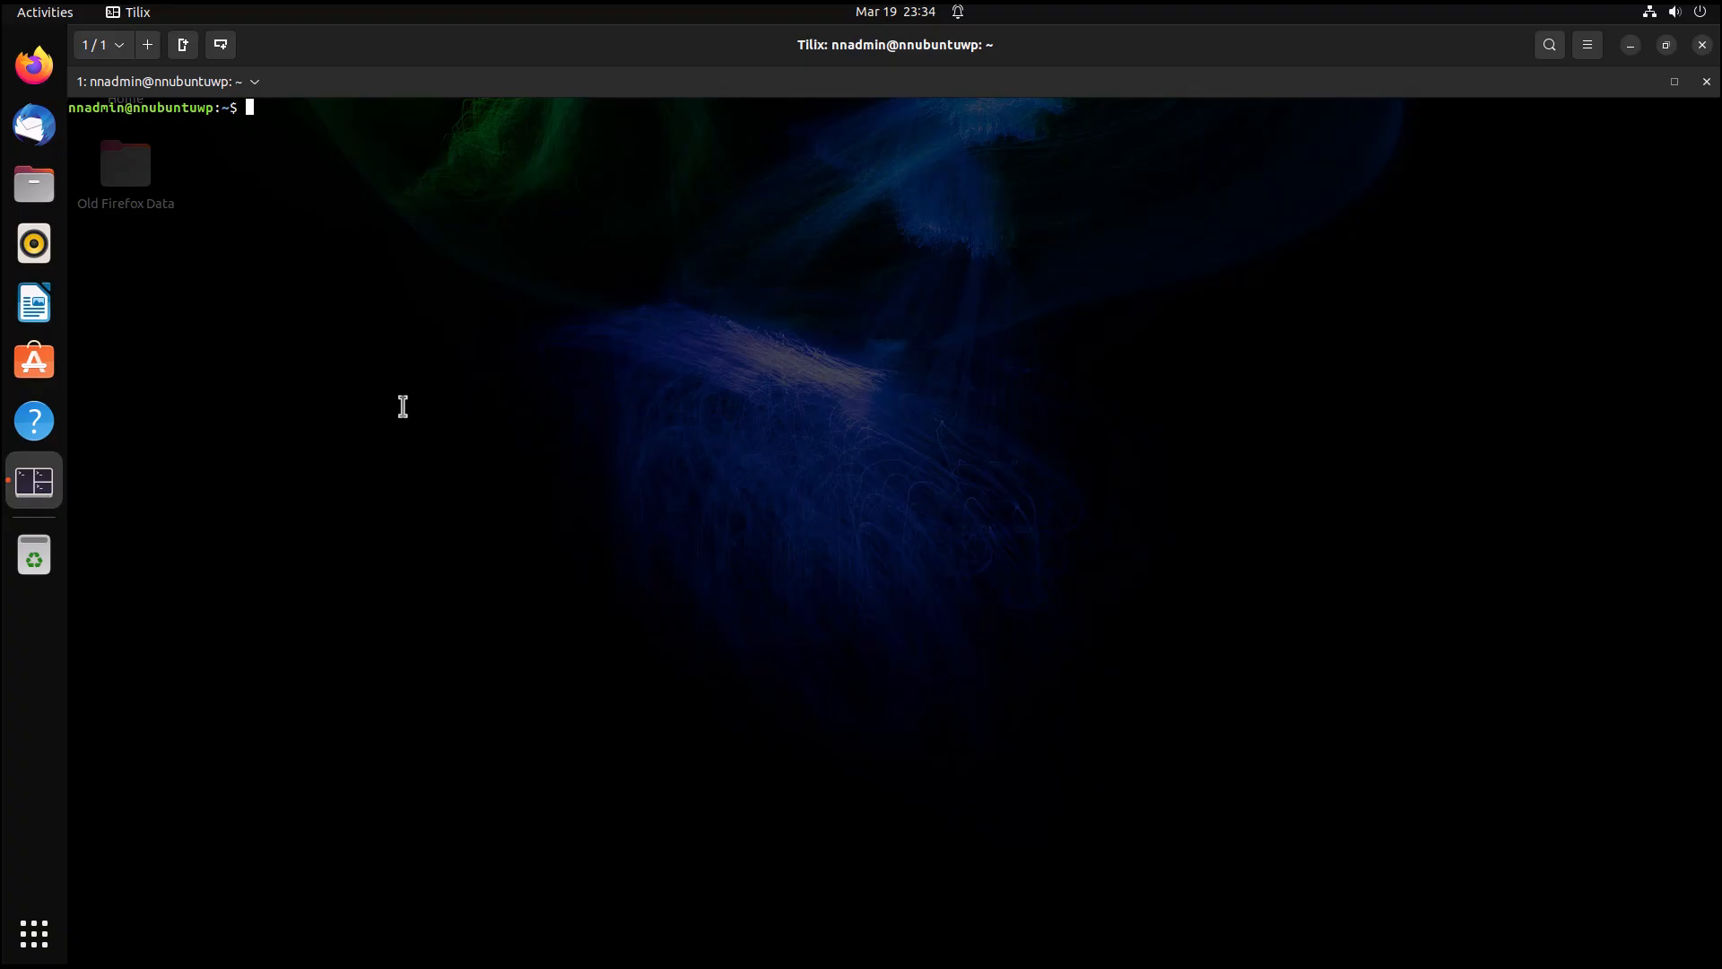
{"action": "type", "text": "nmap -sT 10.0.2.0/24"}
{"action": "key", "text": "Return"}
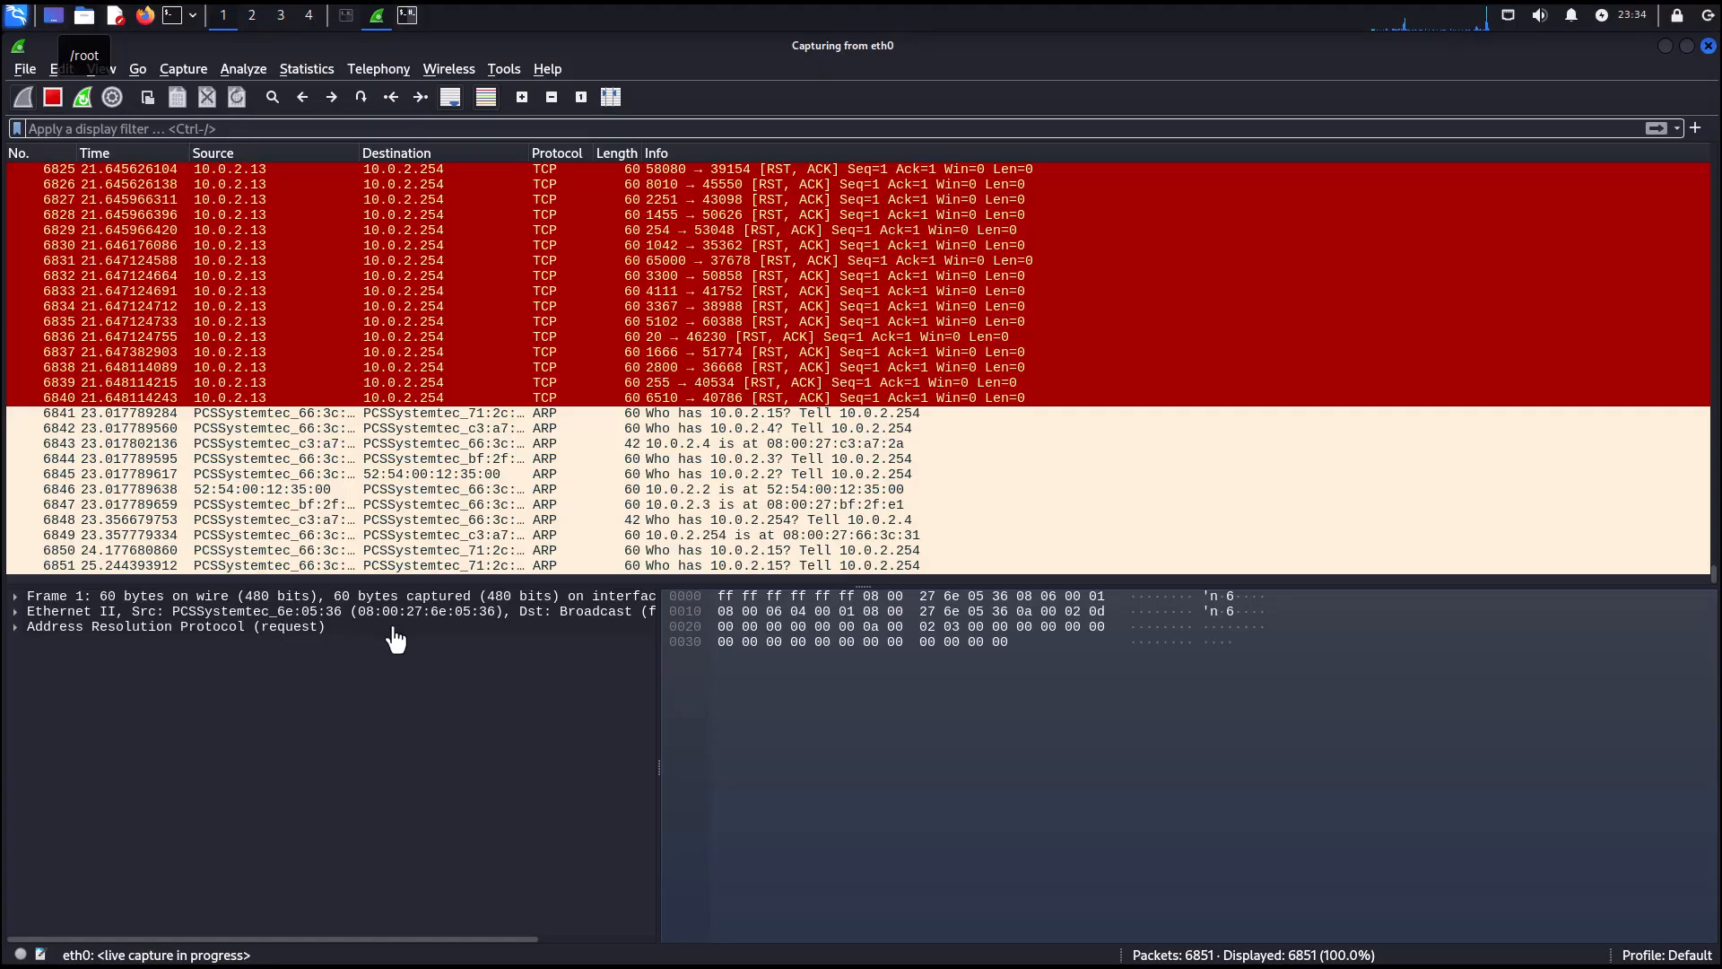
Jump to the first packet of the saved nmap2.0 capture.
{"action": "left_click", "coordinate": [397, 627]}
{"action": "left_click", "coordinate": [577, 748]}
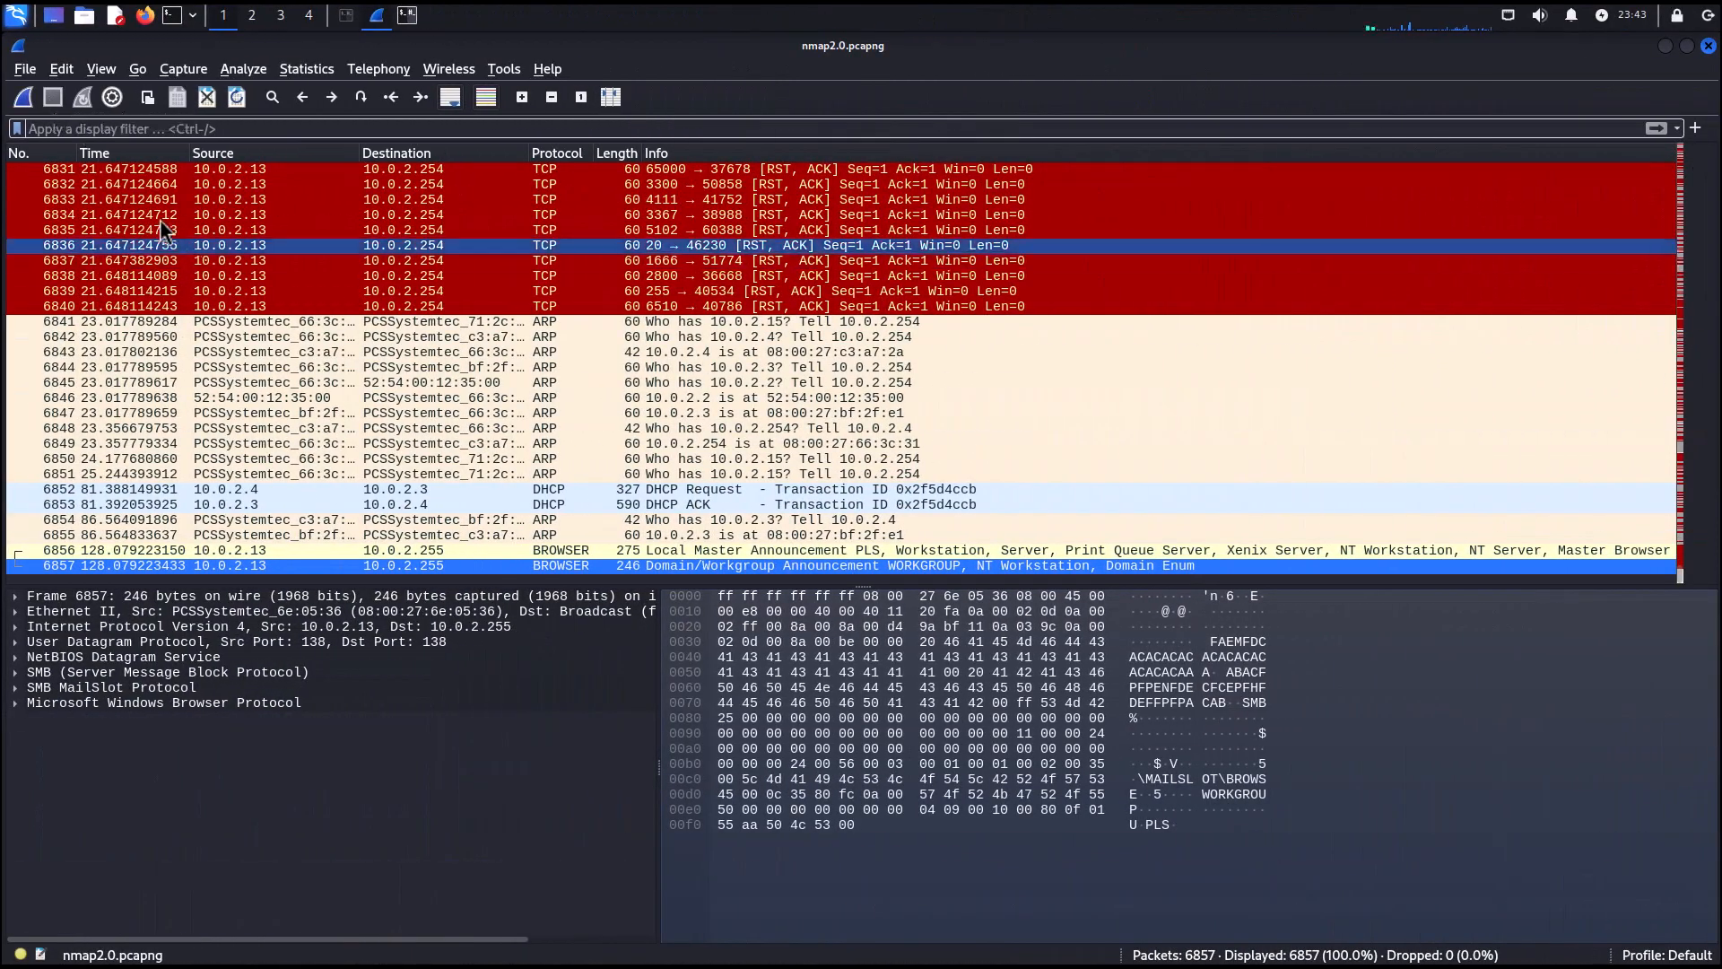
{"action": "left_click", "coordinate": [138, 72]}
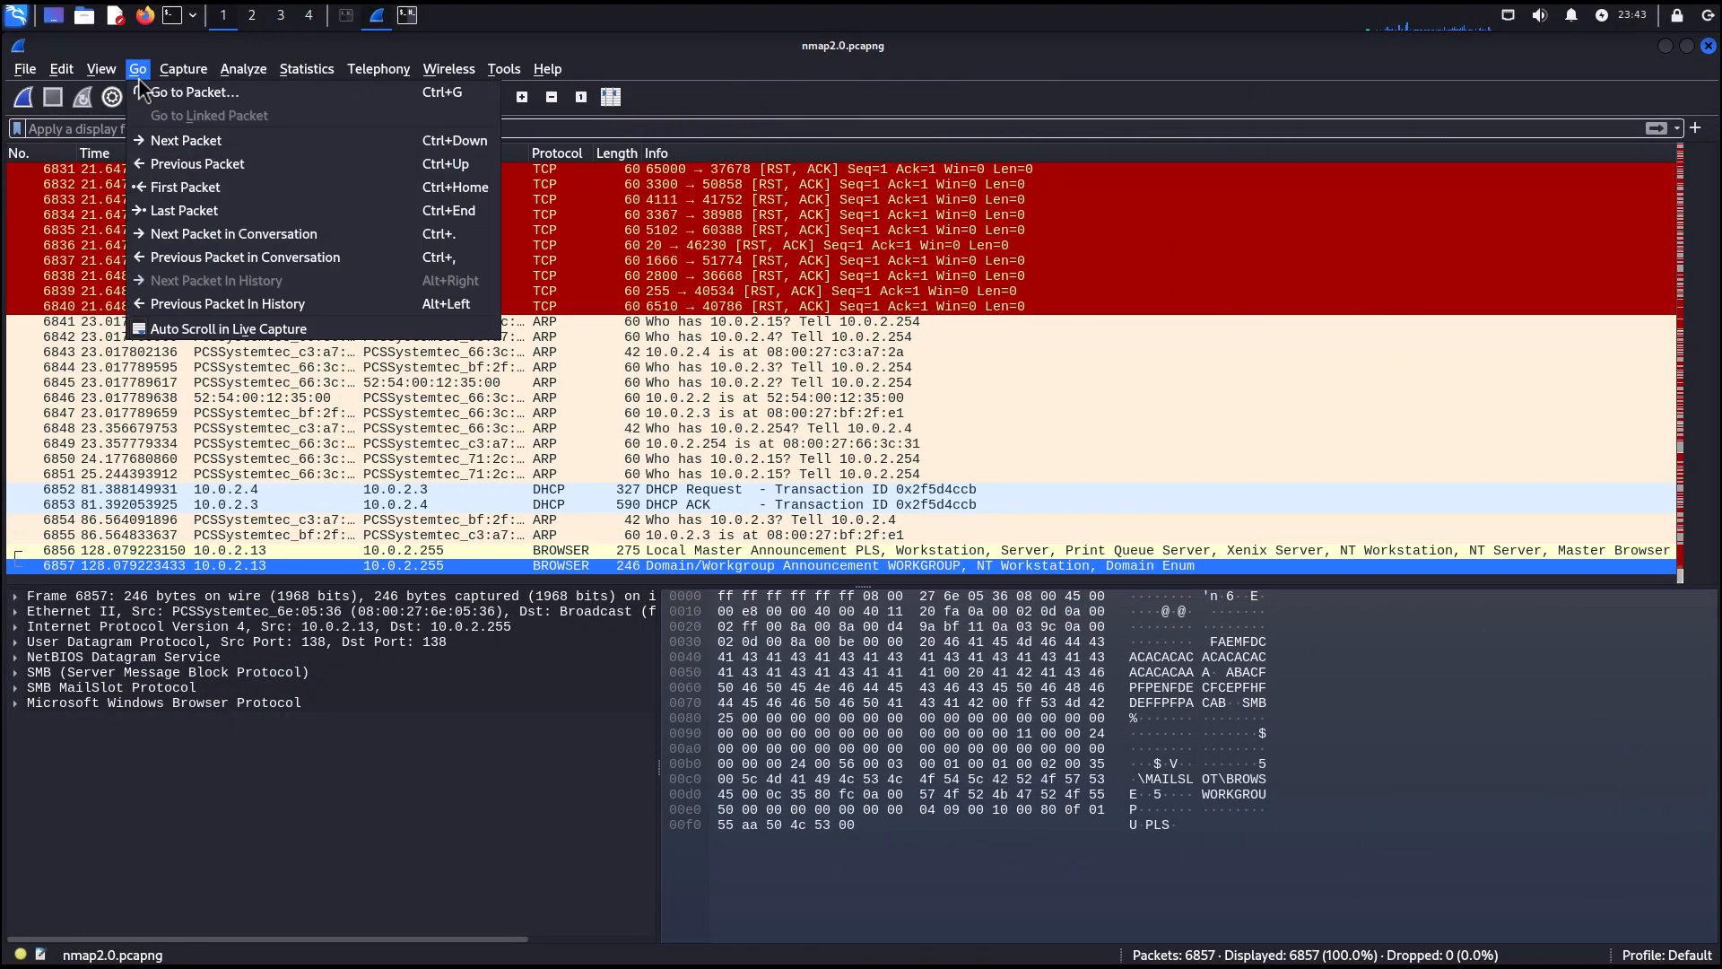
{"action": "left_click", "coordinate": [166, 191]}
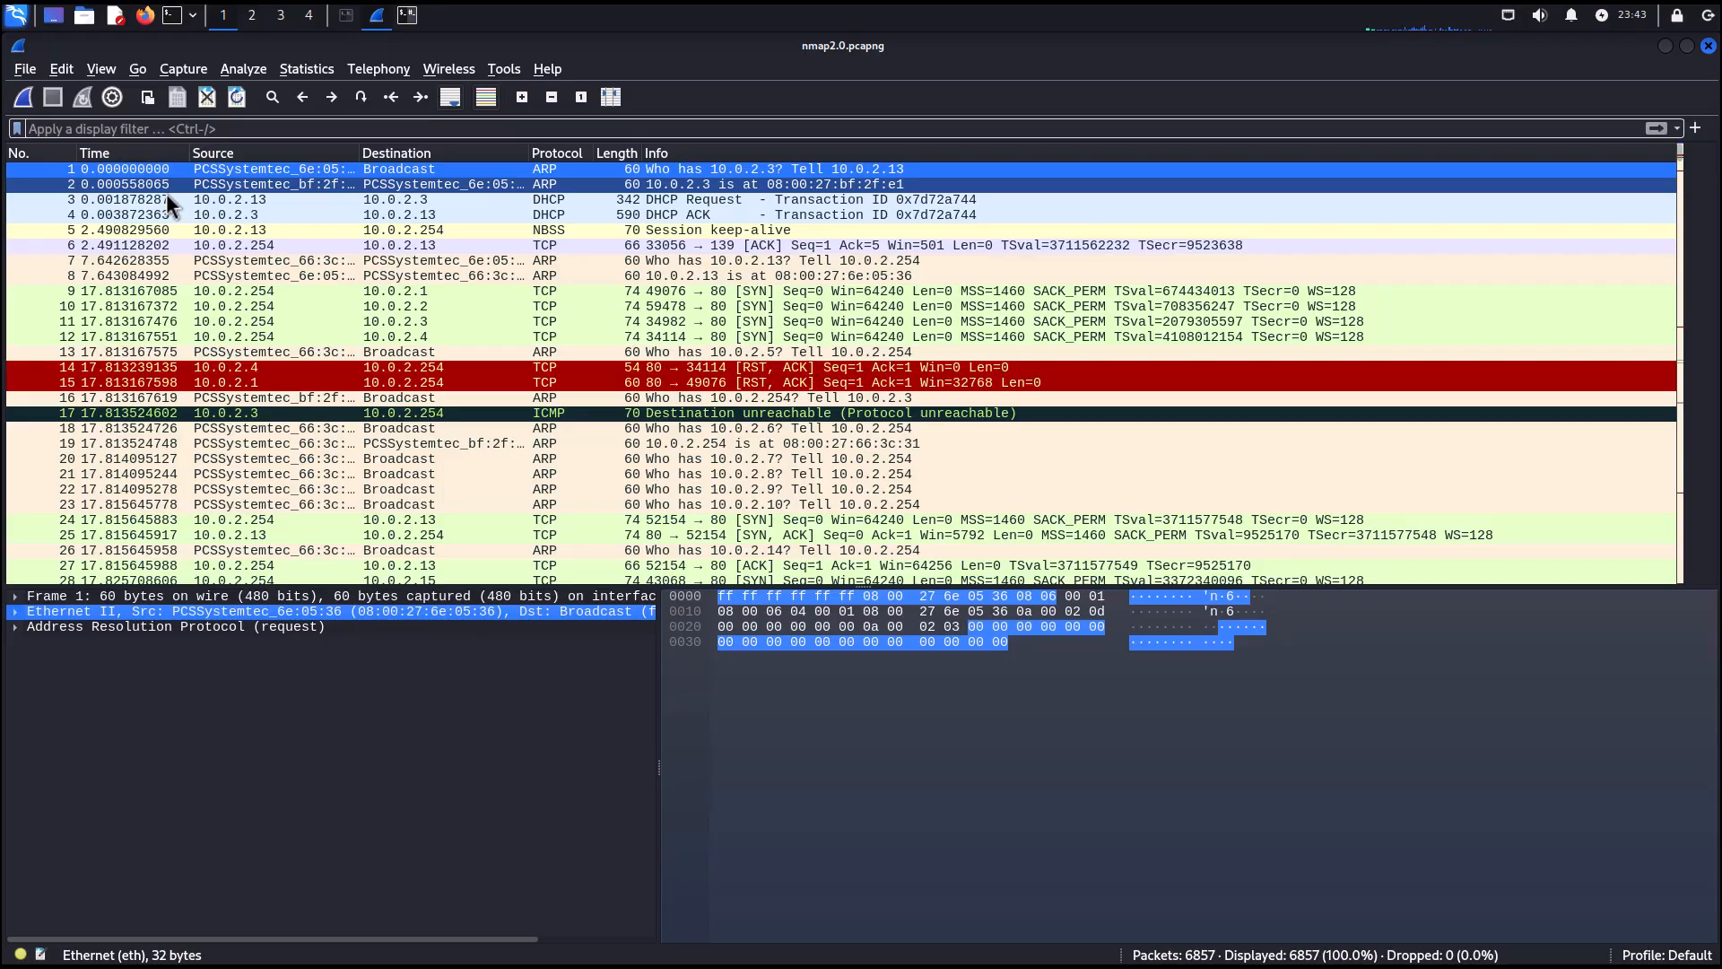
Apply the display filter ip.dst == 10.0.2.4 to show packets sent to that host.
{"action": "left_click", "coordinate": [156, 128]}
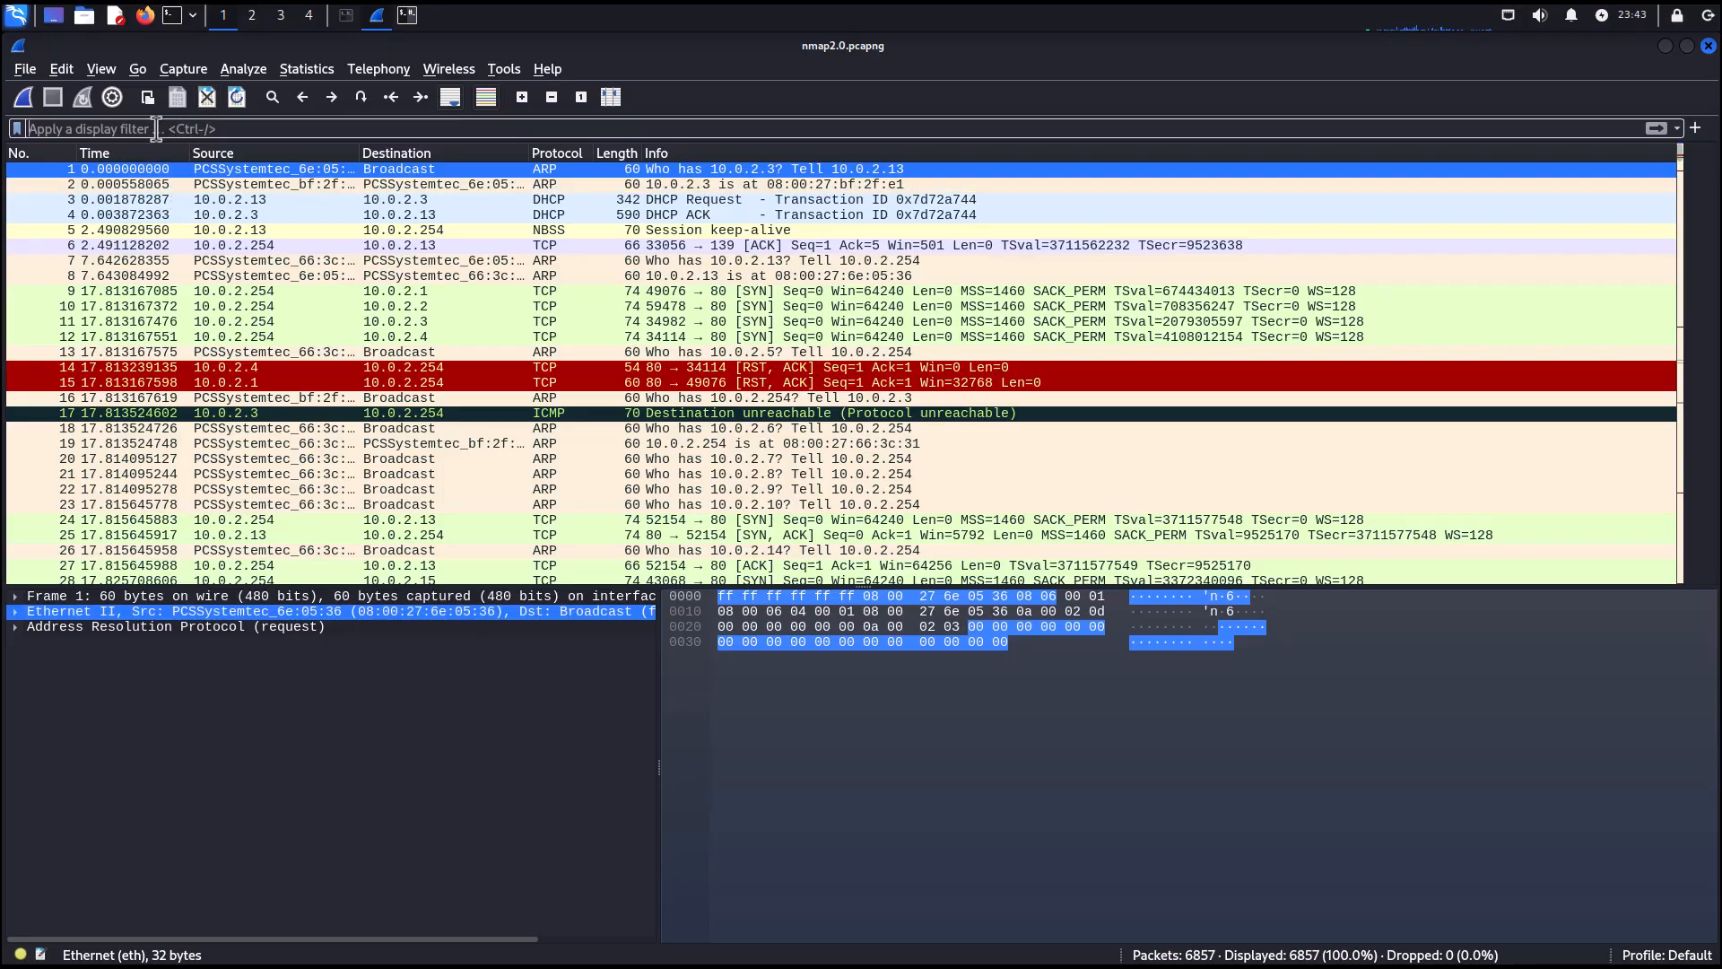
{"action": "type", "text": "ip"}
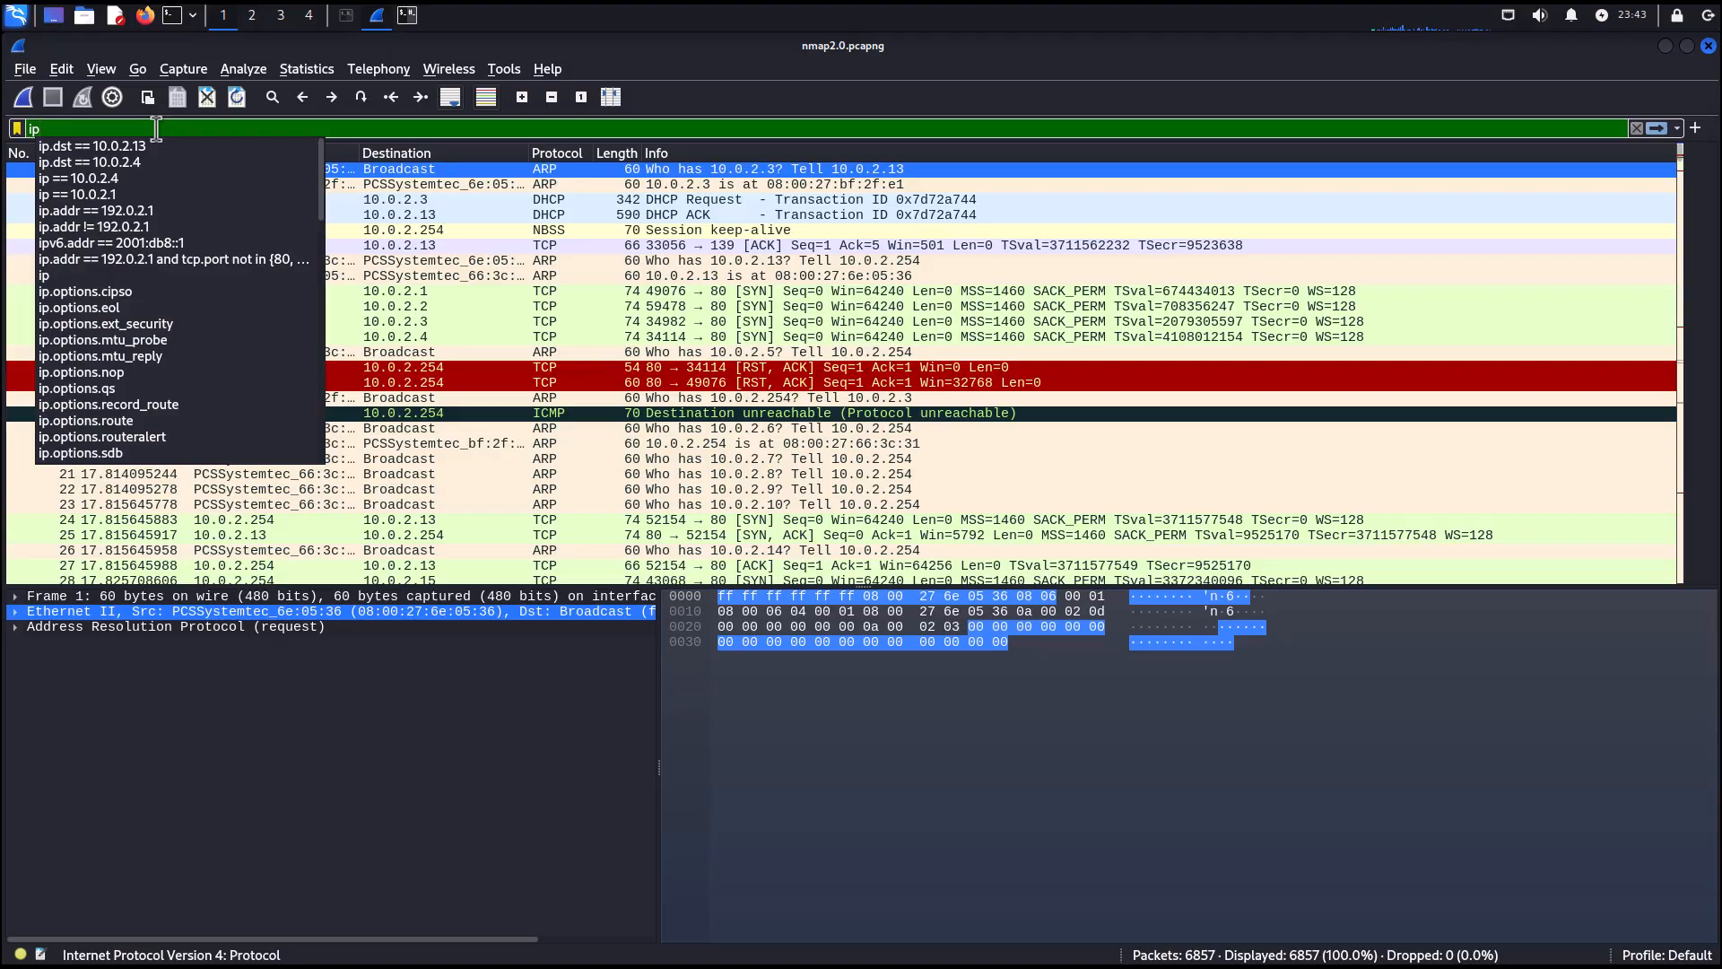
{"action": "left_click", "coordinate": [133, 169]}
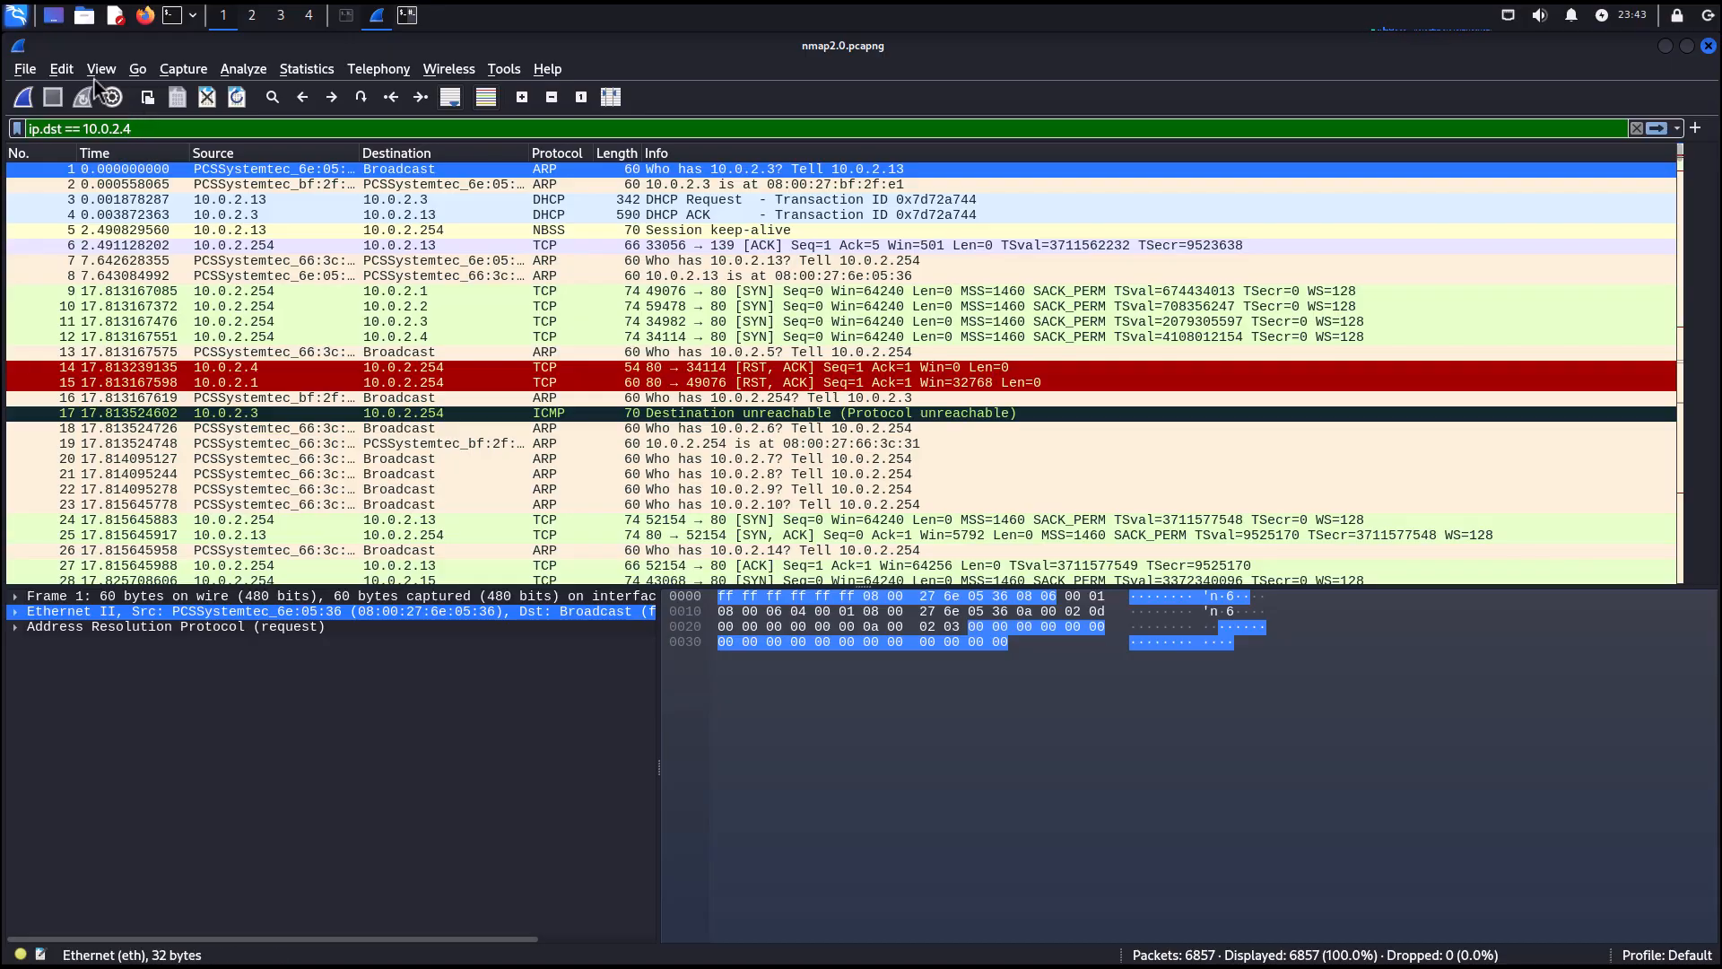
{"action": "key", "text": "Return"}
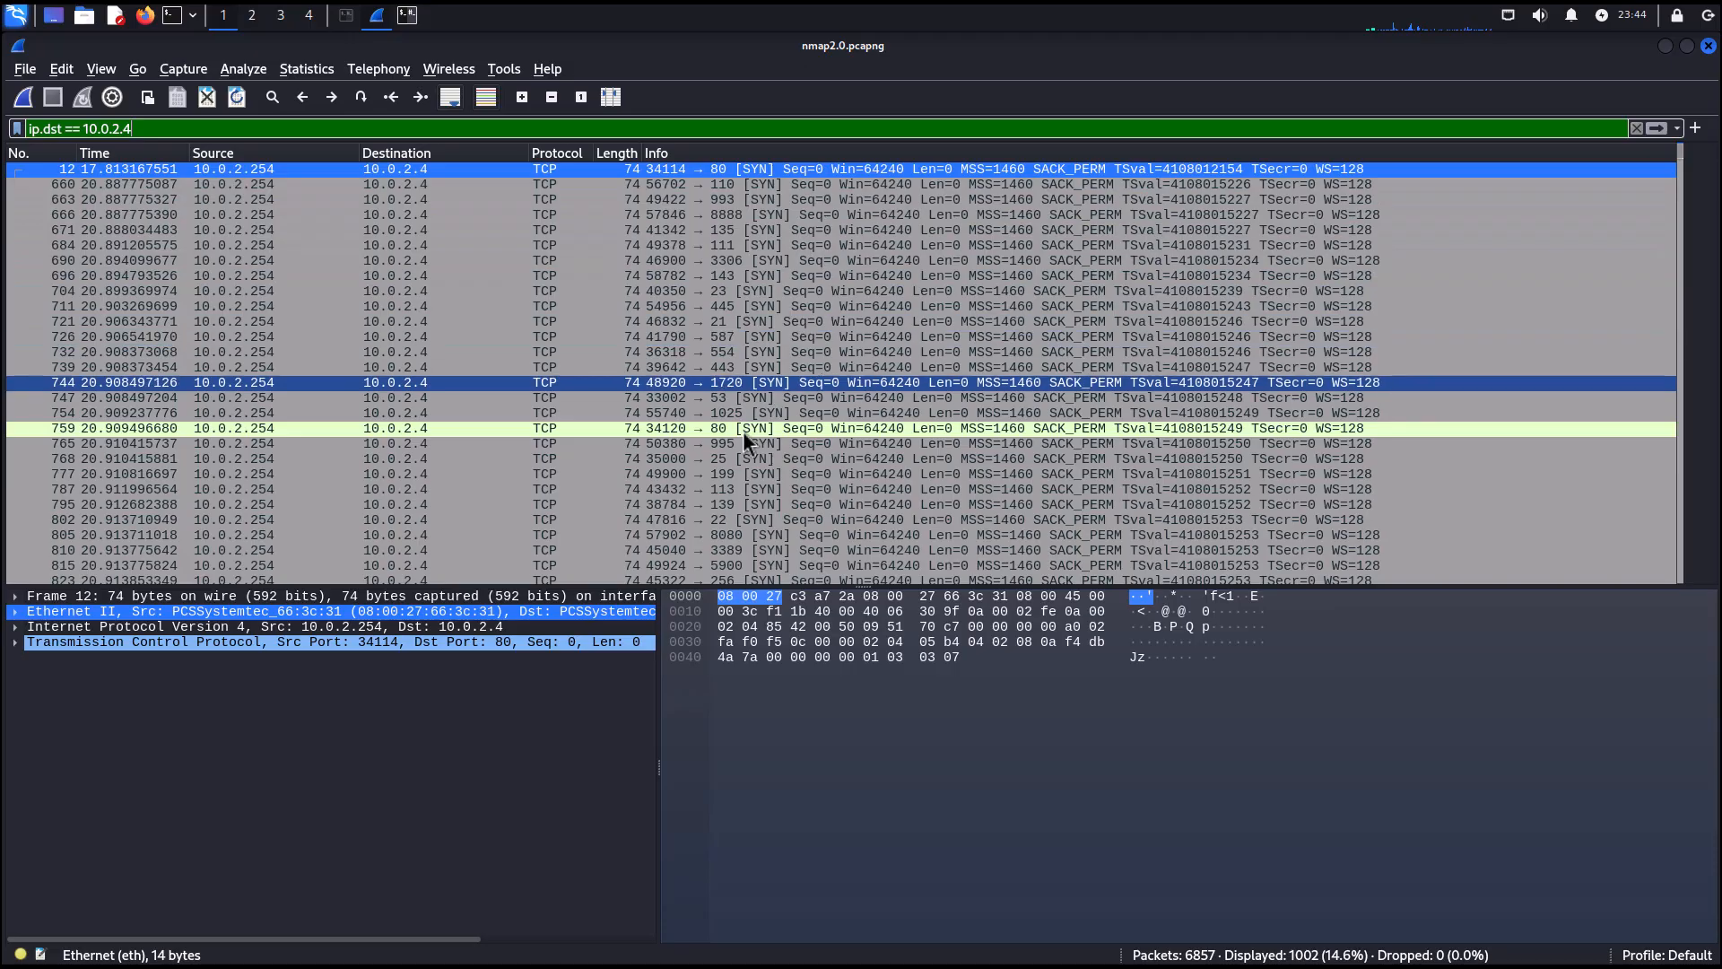
Change the display filter to ip.dst == 10.0.2.13.
{"action": "scroll", "coordinate": [750, 532], "scroll_direction": "down", "scroll_amount": 20}
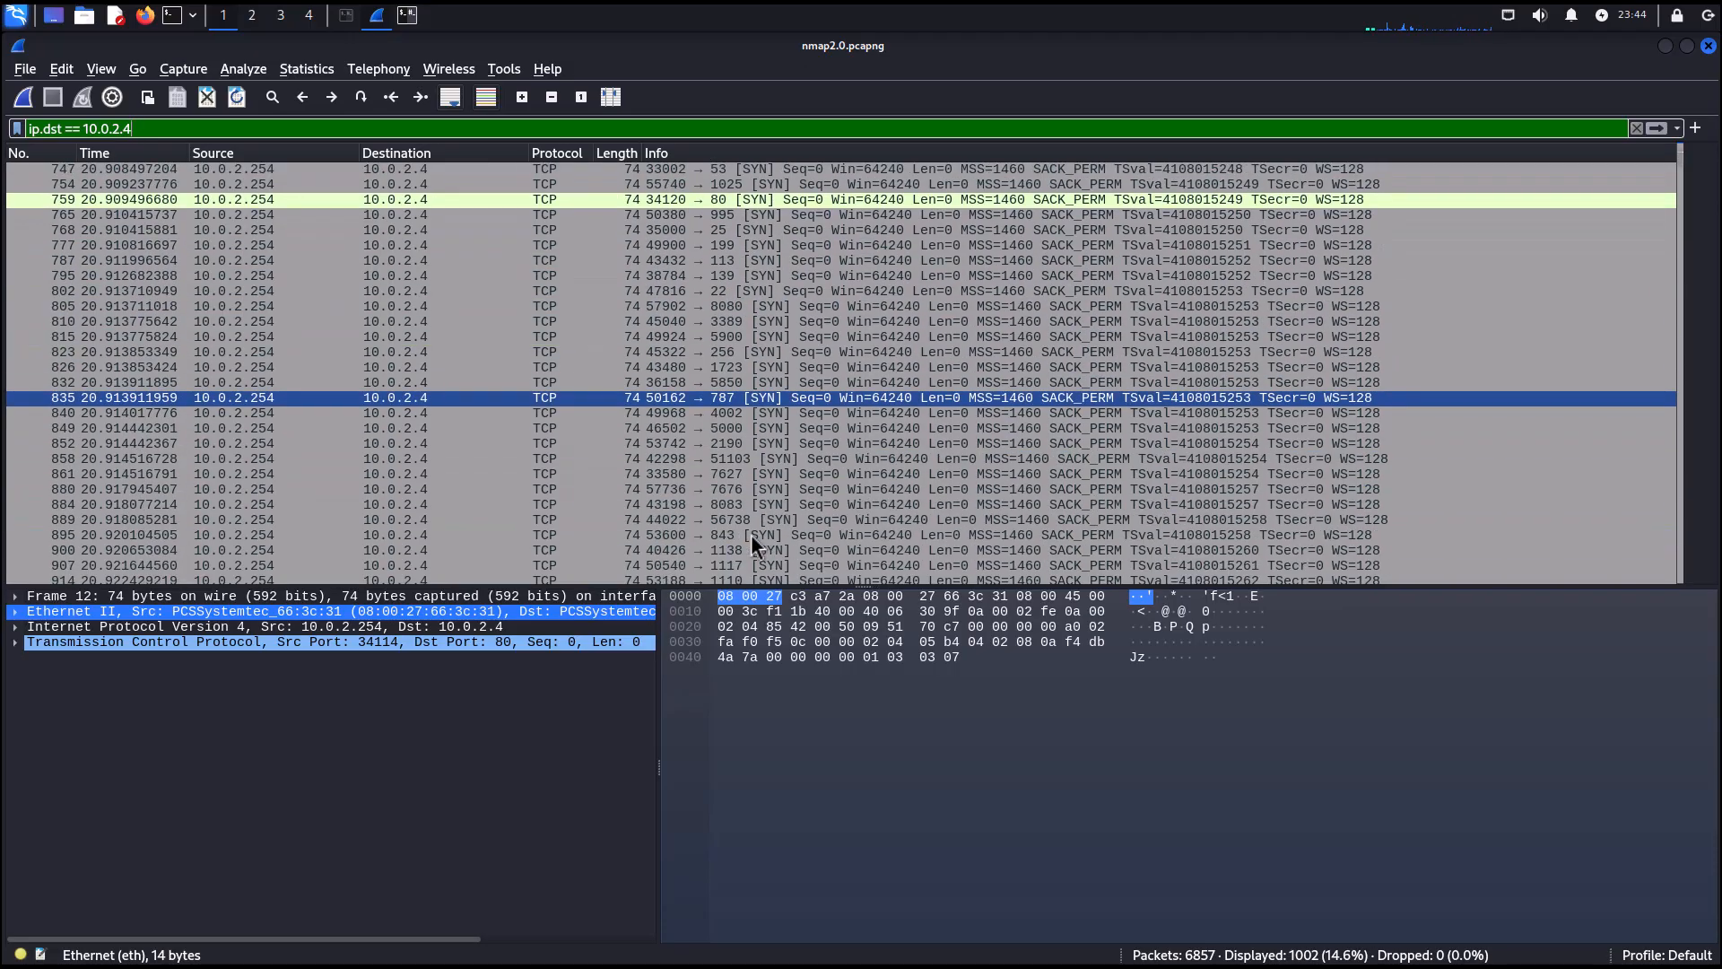
{"action": "scroll", "coordinate": [750, 530], "scroll_direction": "up", "scroll_amount": 20}
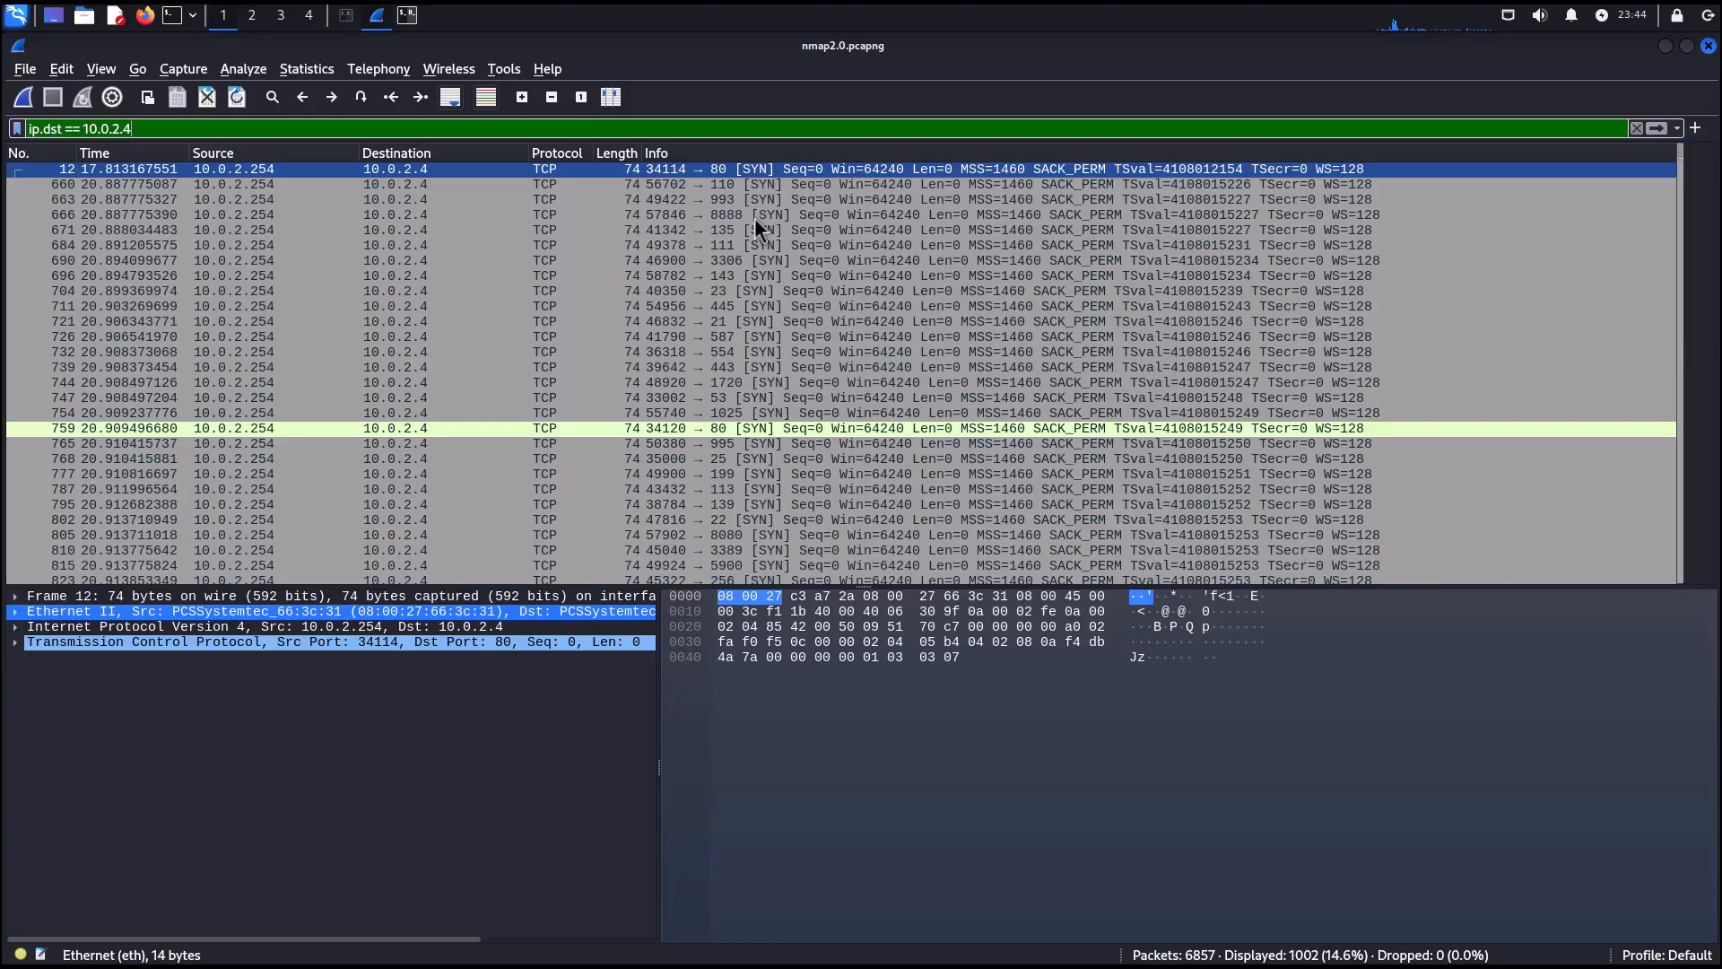
{"action": "left_click_drag", "start_coordinate": [763, 230], "coordinate": [723, 386]}
{"action": "left_click", "coordinate": [722, 461]}
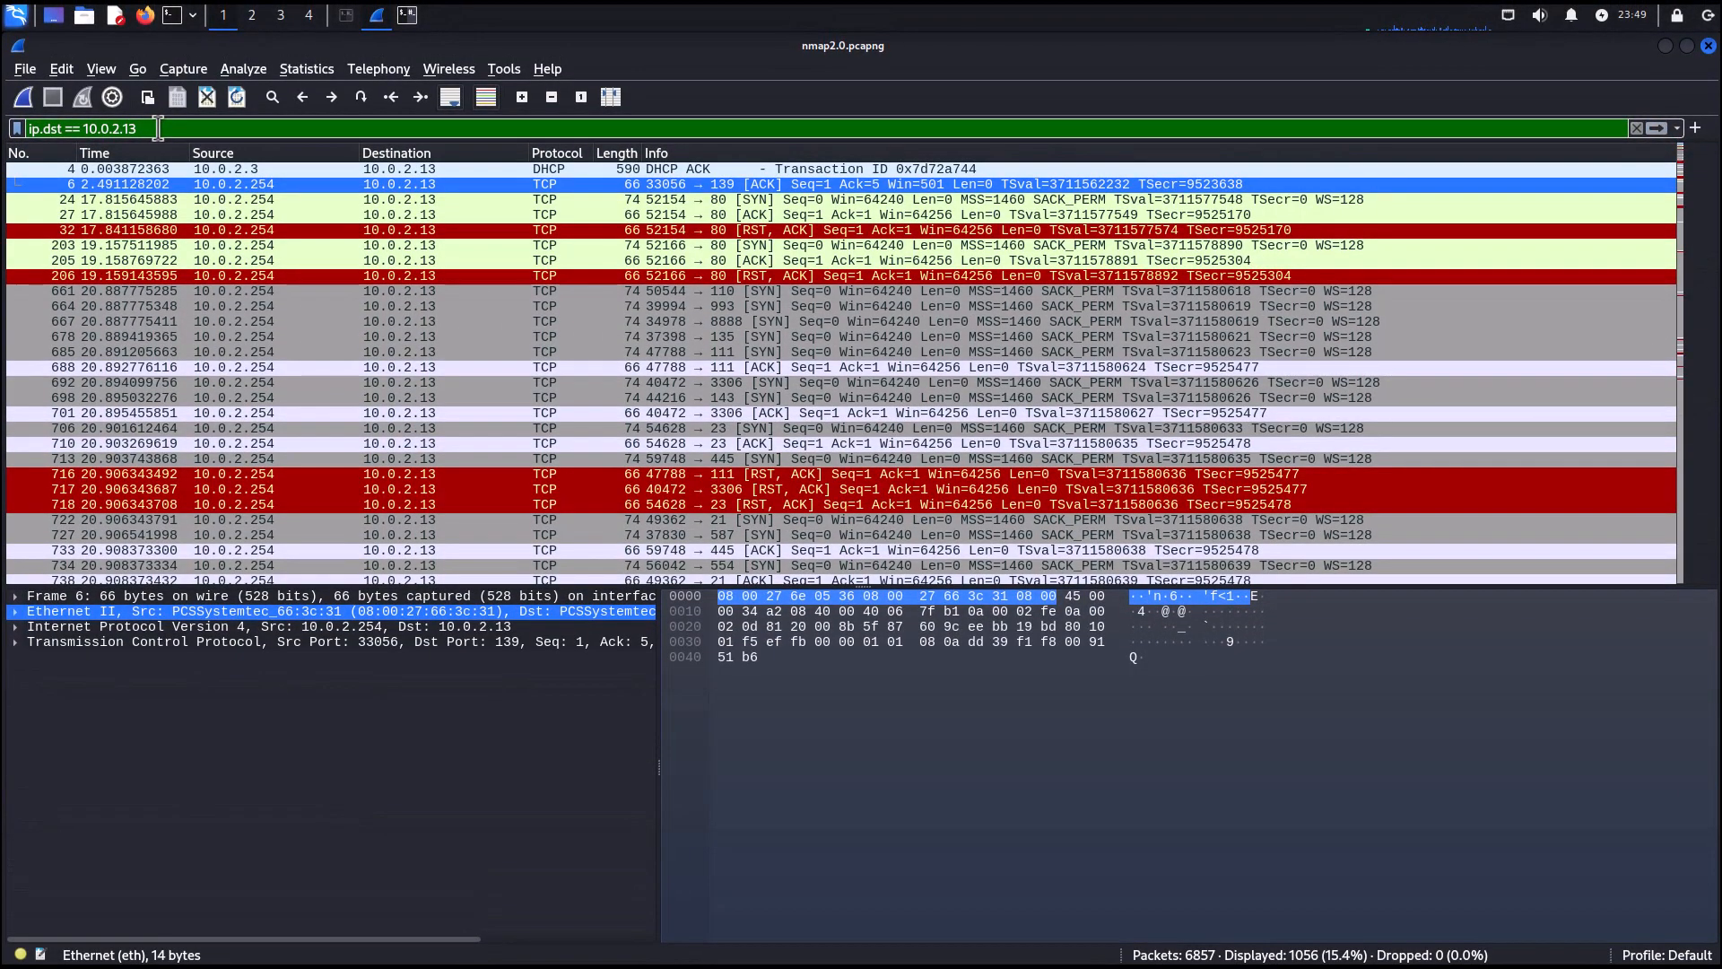
Follow the TCP stream of the SYN to port 80 on 10.0.2.13, then close the stream window.
{"action": "scroll", "coordinate": [562, 342], "scroll_direction": "down", "scroll_amount": 6}
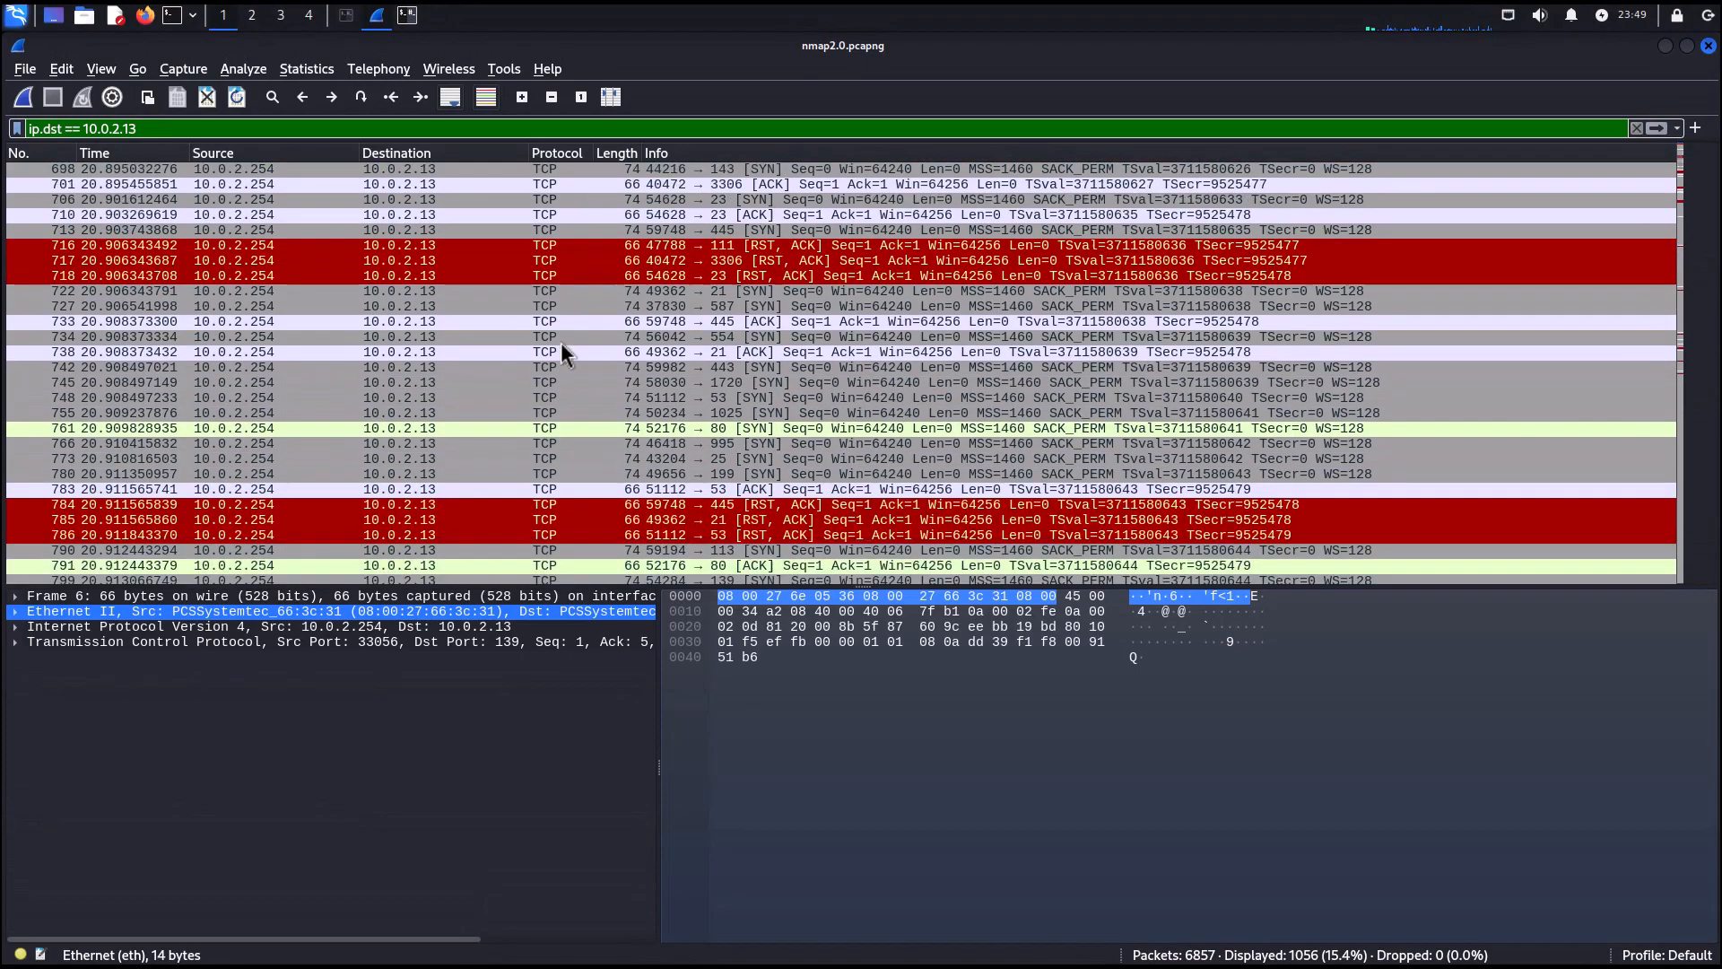
{"action": "scroll", "coordinate": [562, 342], "scroll_direction": "up", "scroll_amount": 6}
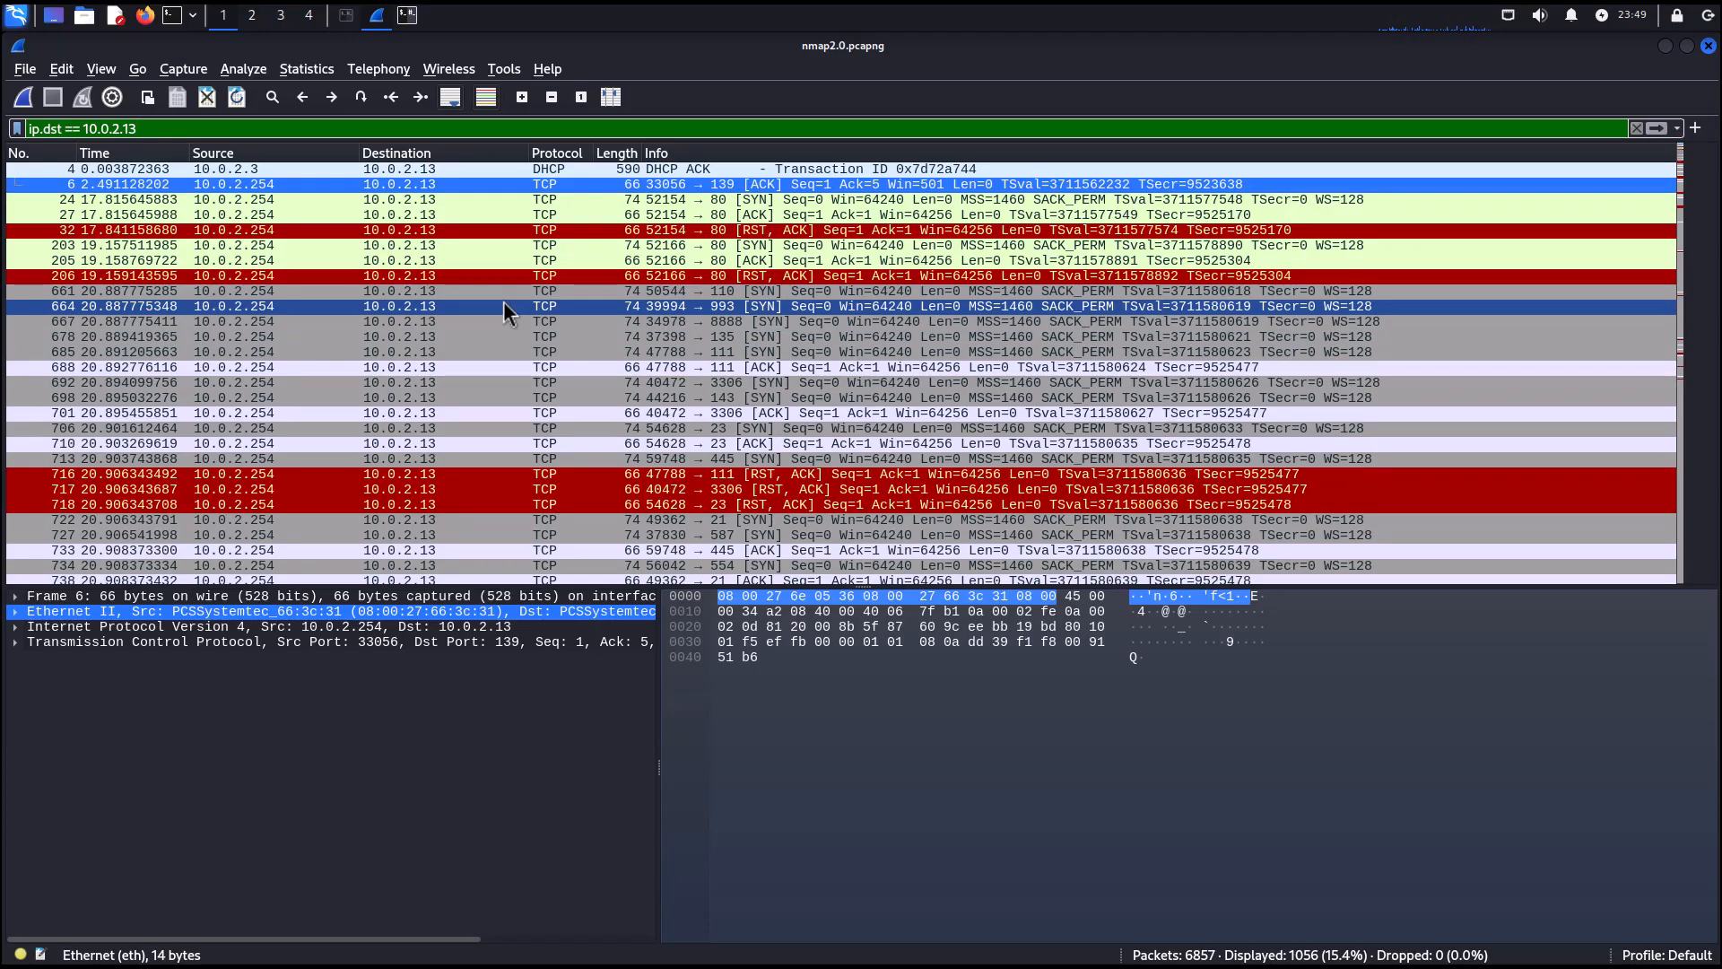
{"action": "left_click", "coordinate": [682, 199]}
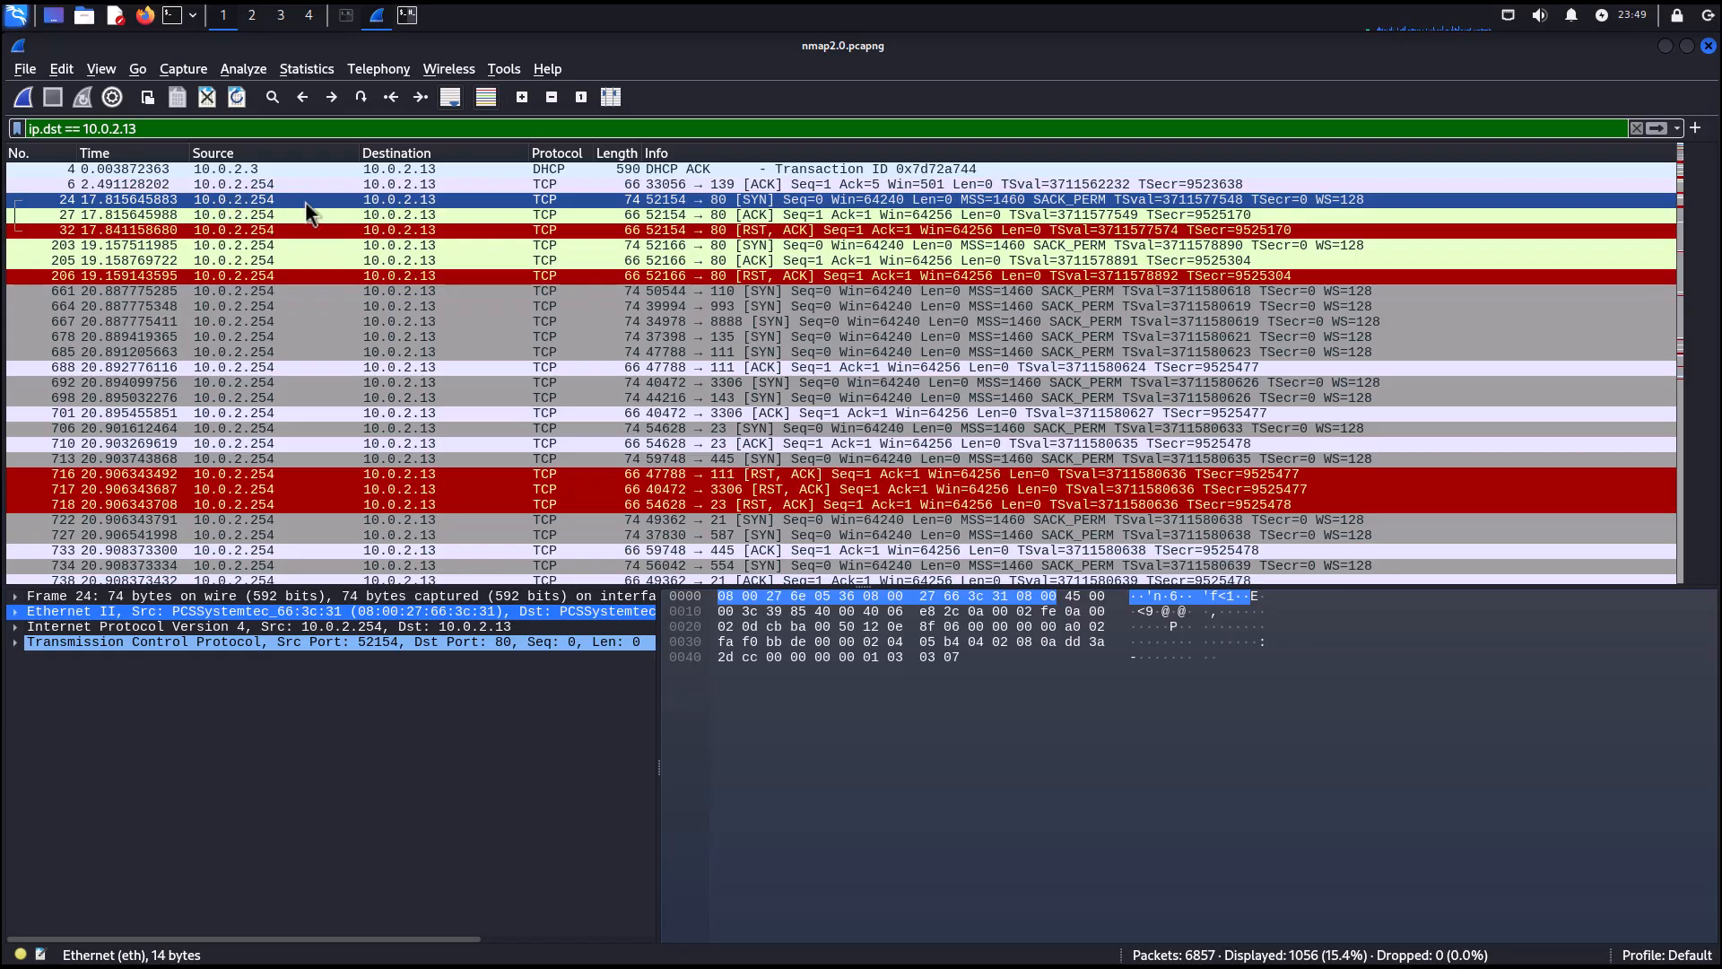
{"action": "right_click", "coordinate": [753, 202]}
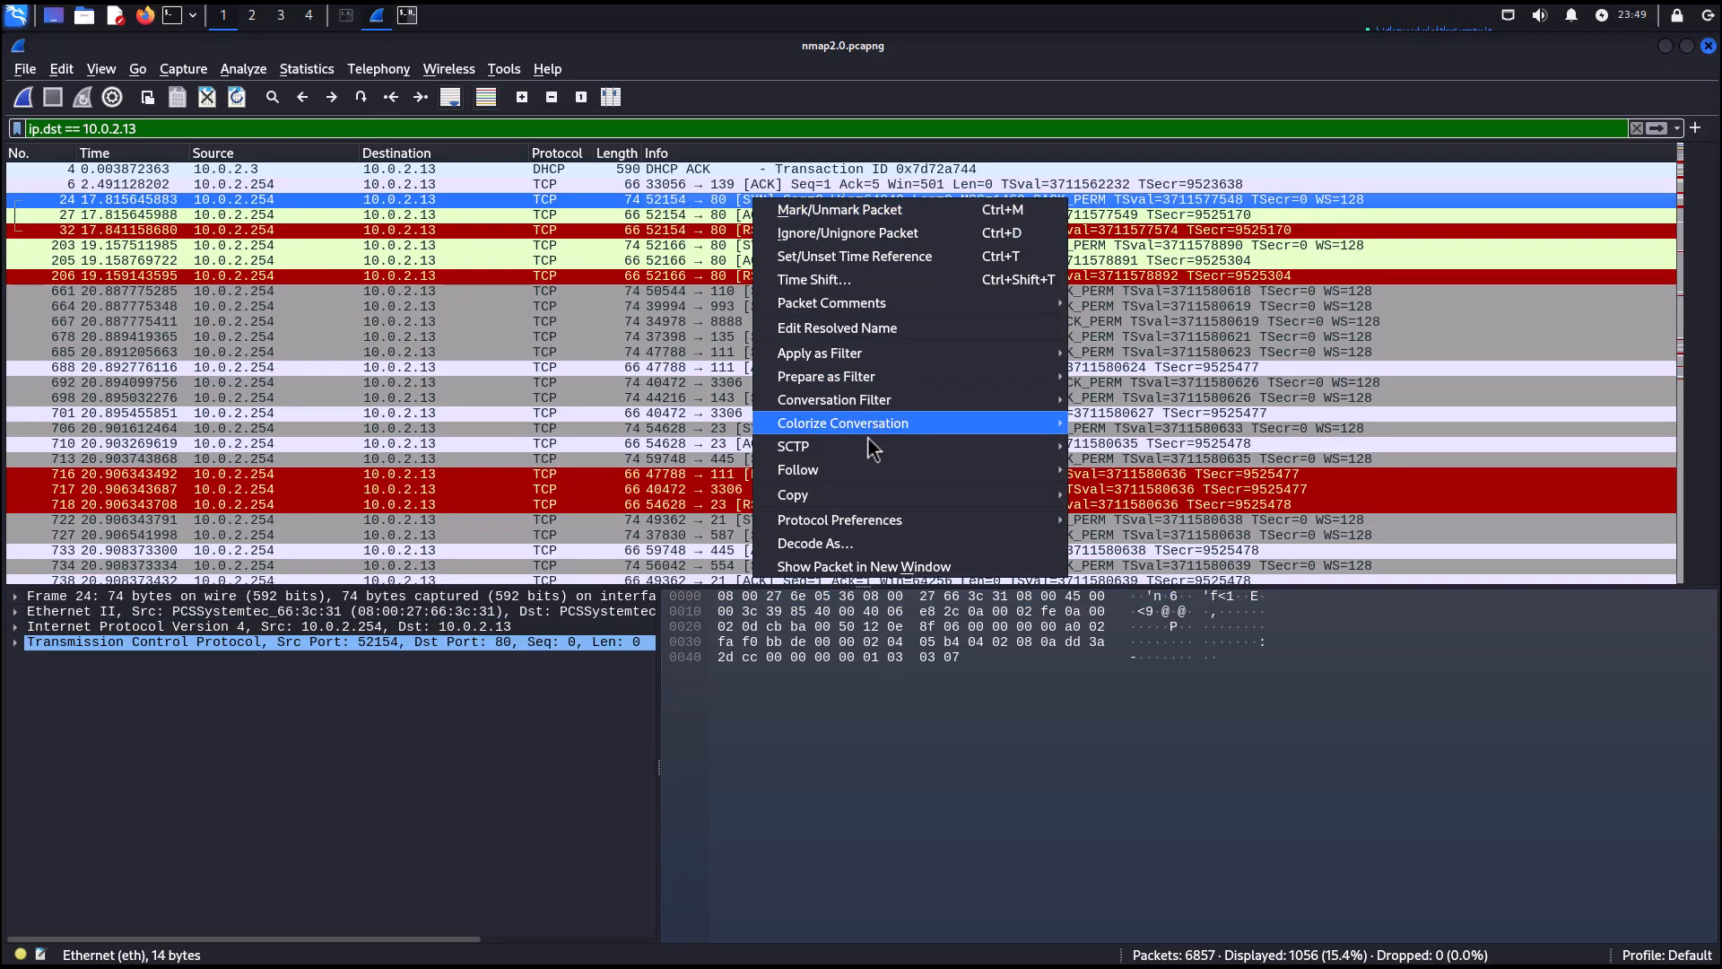
{"action": "mouse_move", "coordinate": [852, 475]}
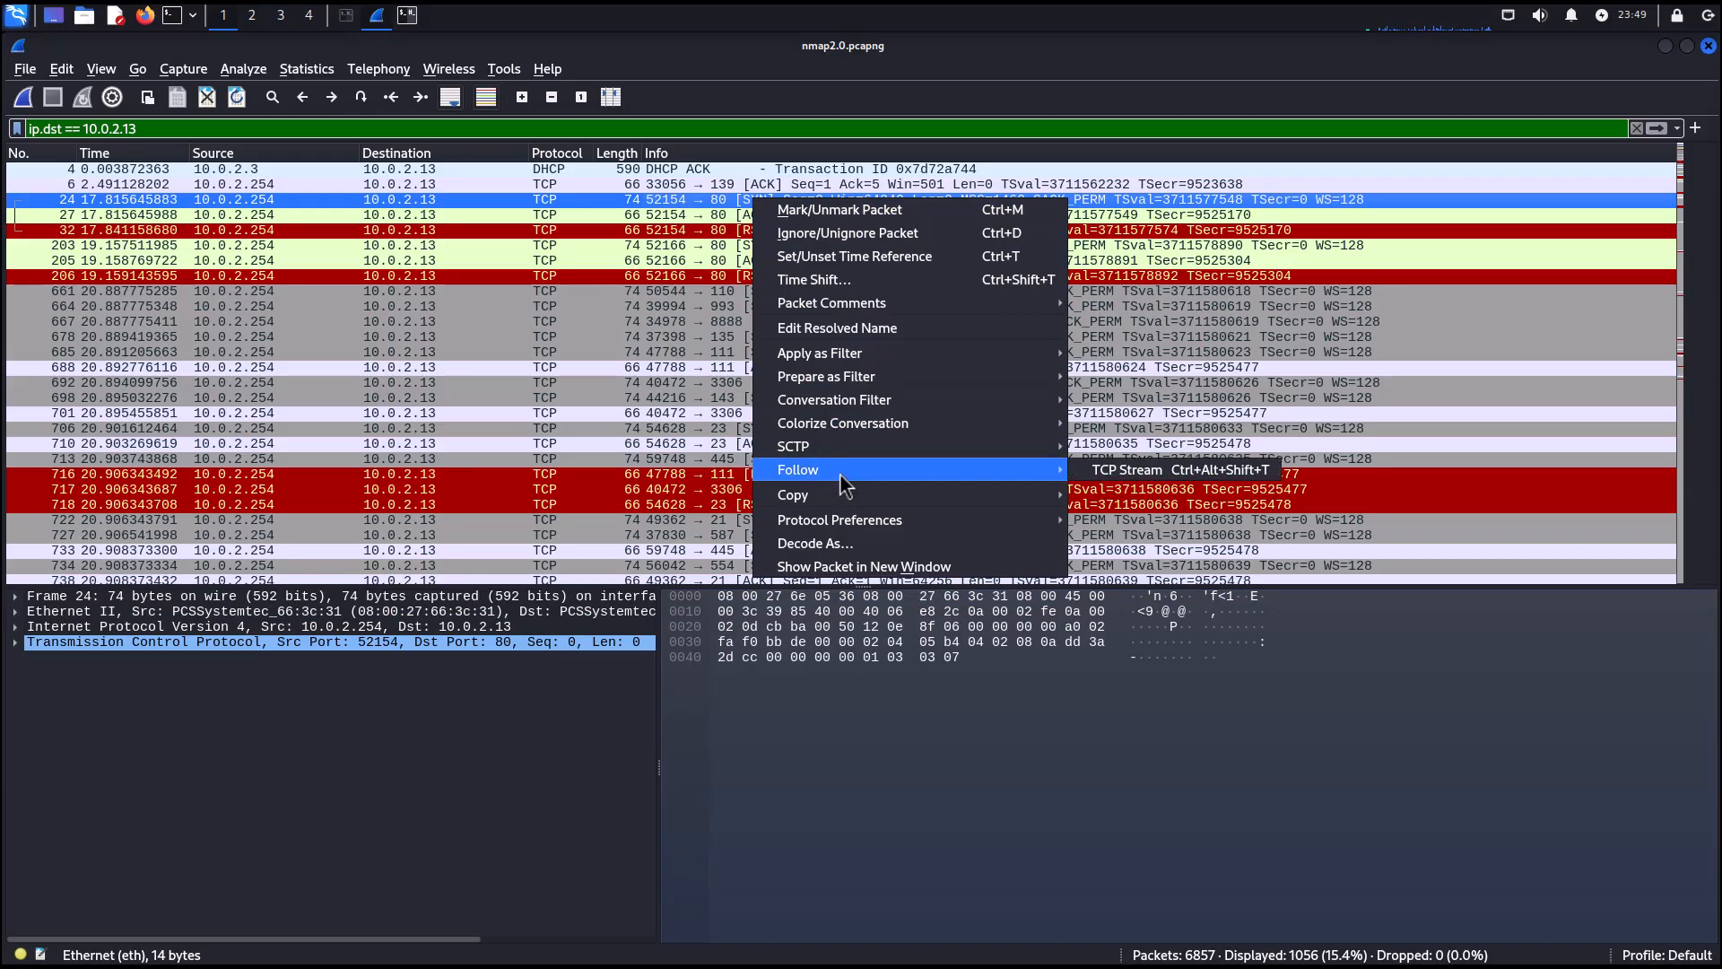
{"action": "left_click", "coordinate": [1111, 473]}
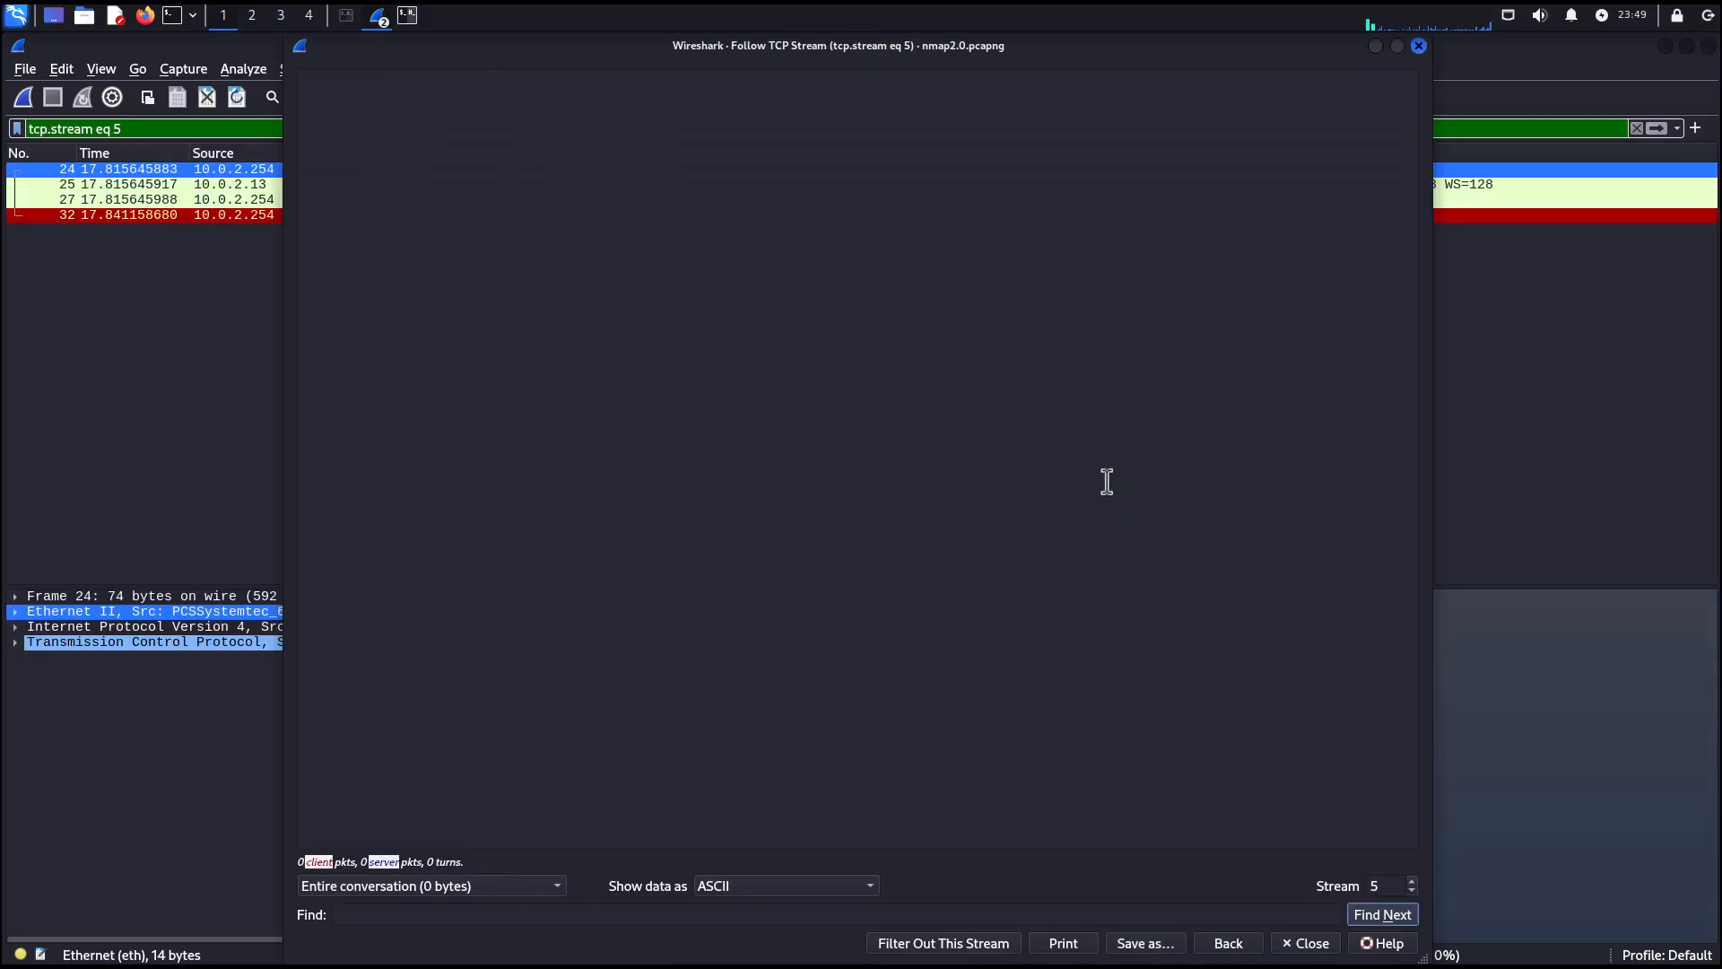
{"action": "left_click", "coordinate": [1418, 46]}
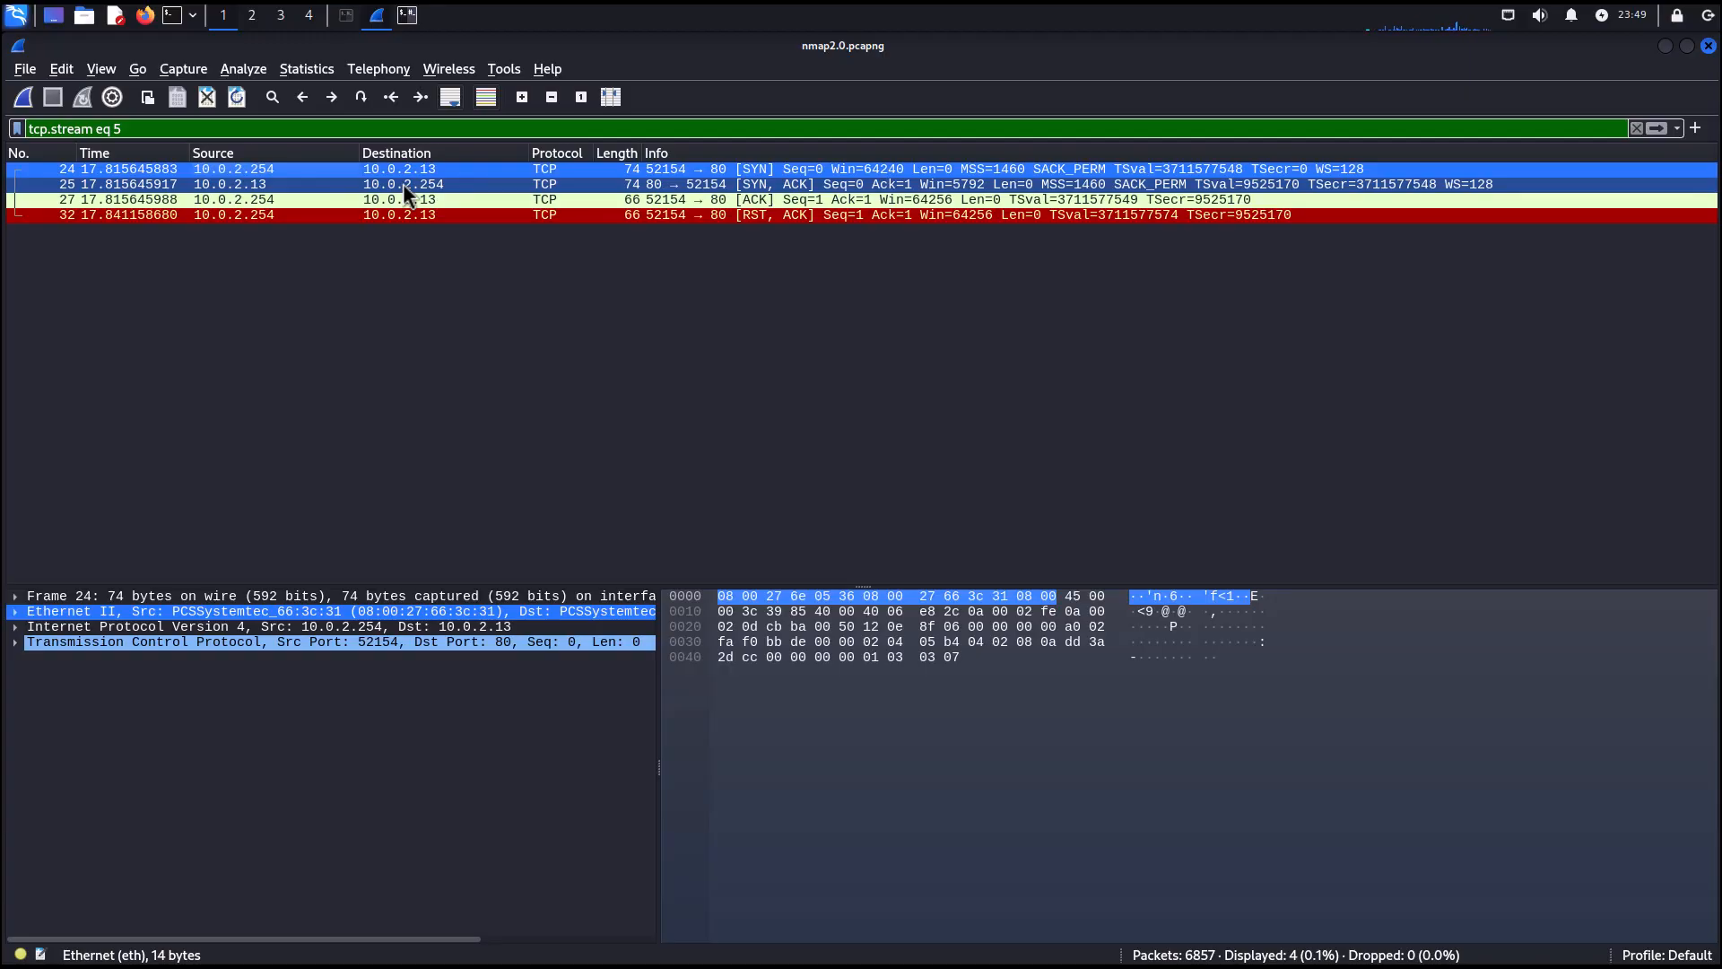
Select the SYN-ACK and ACK packets of the stream to examine the handshake.
{"action": "left_click", "coordinate": [248, 185]}
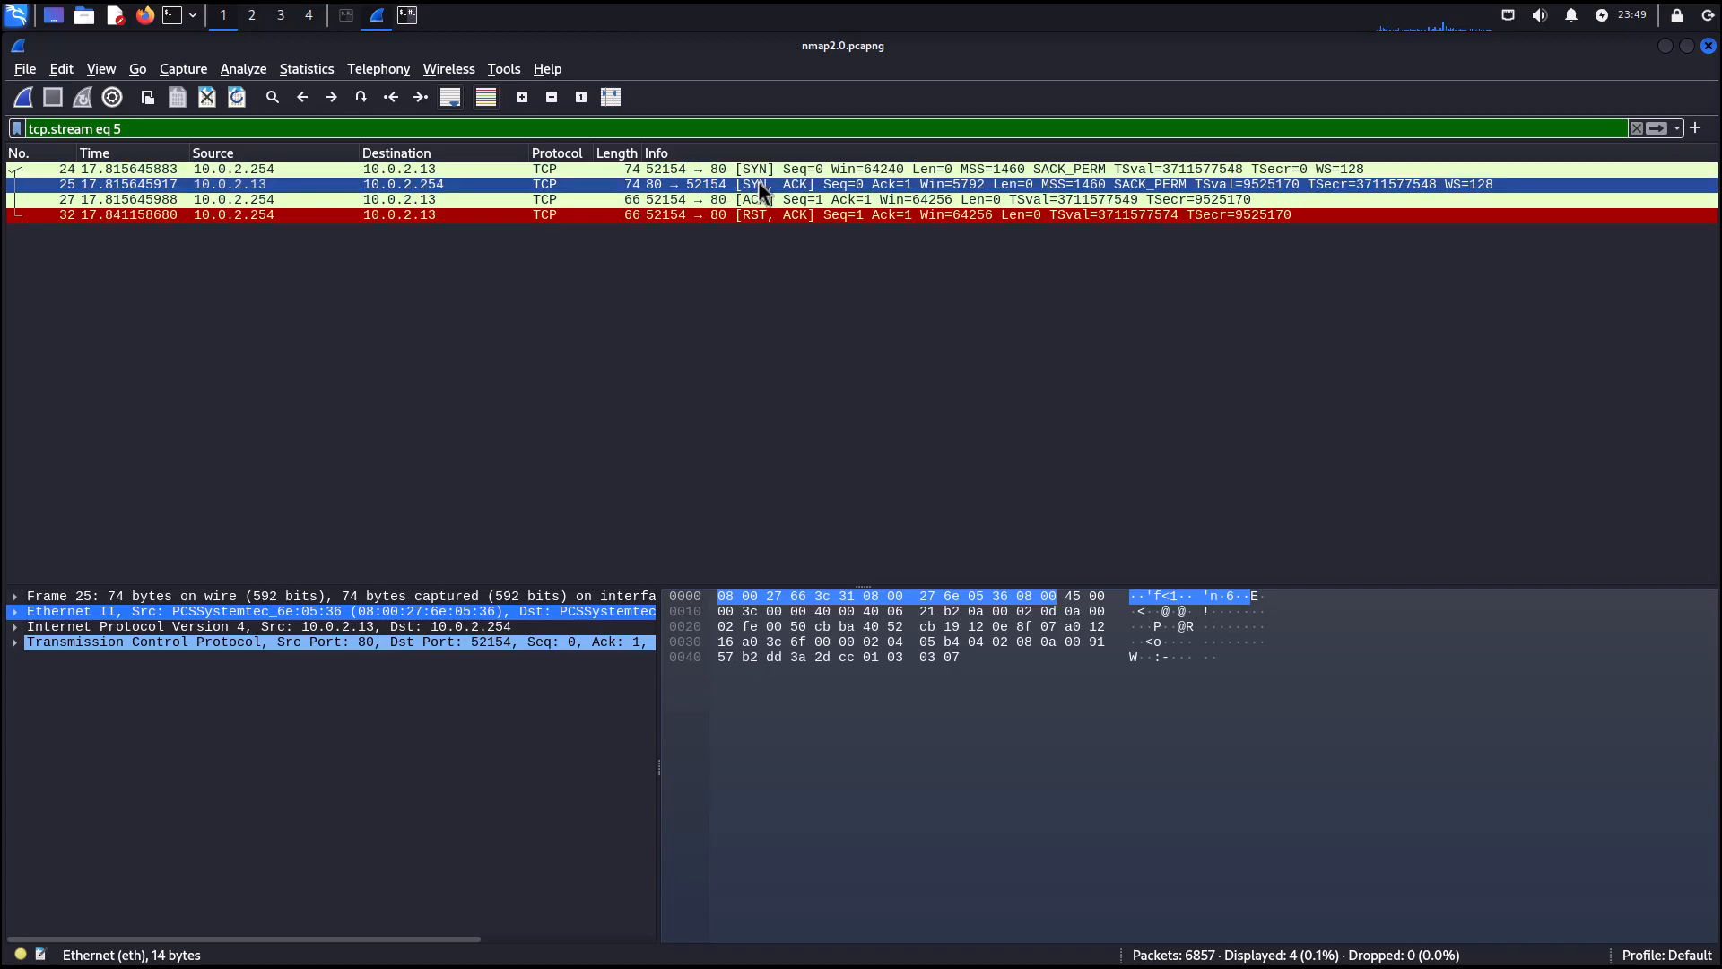
{"action": "left_click", "coordinate": [266, 201]}
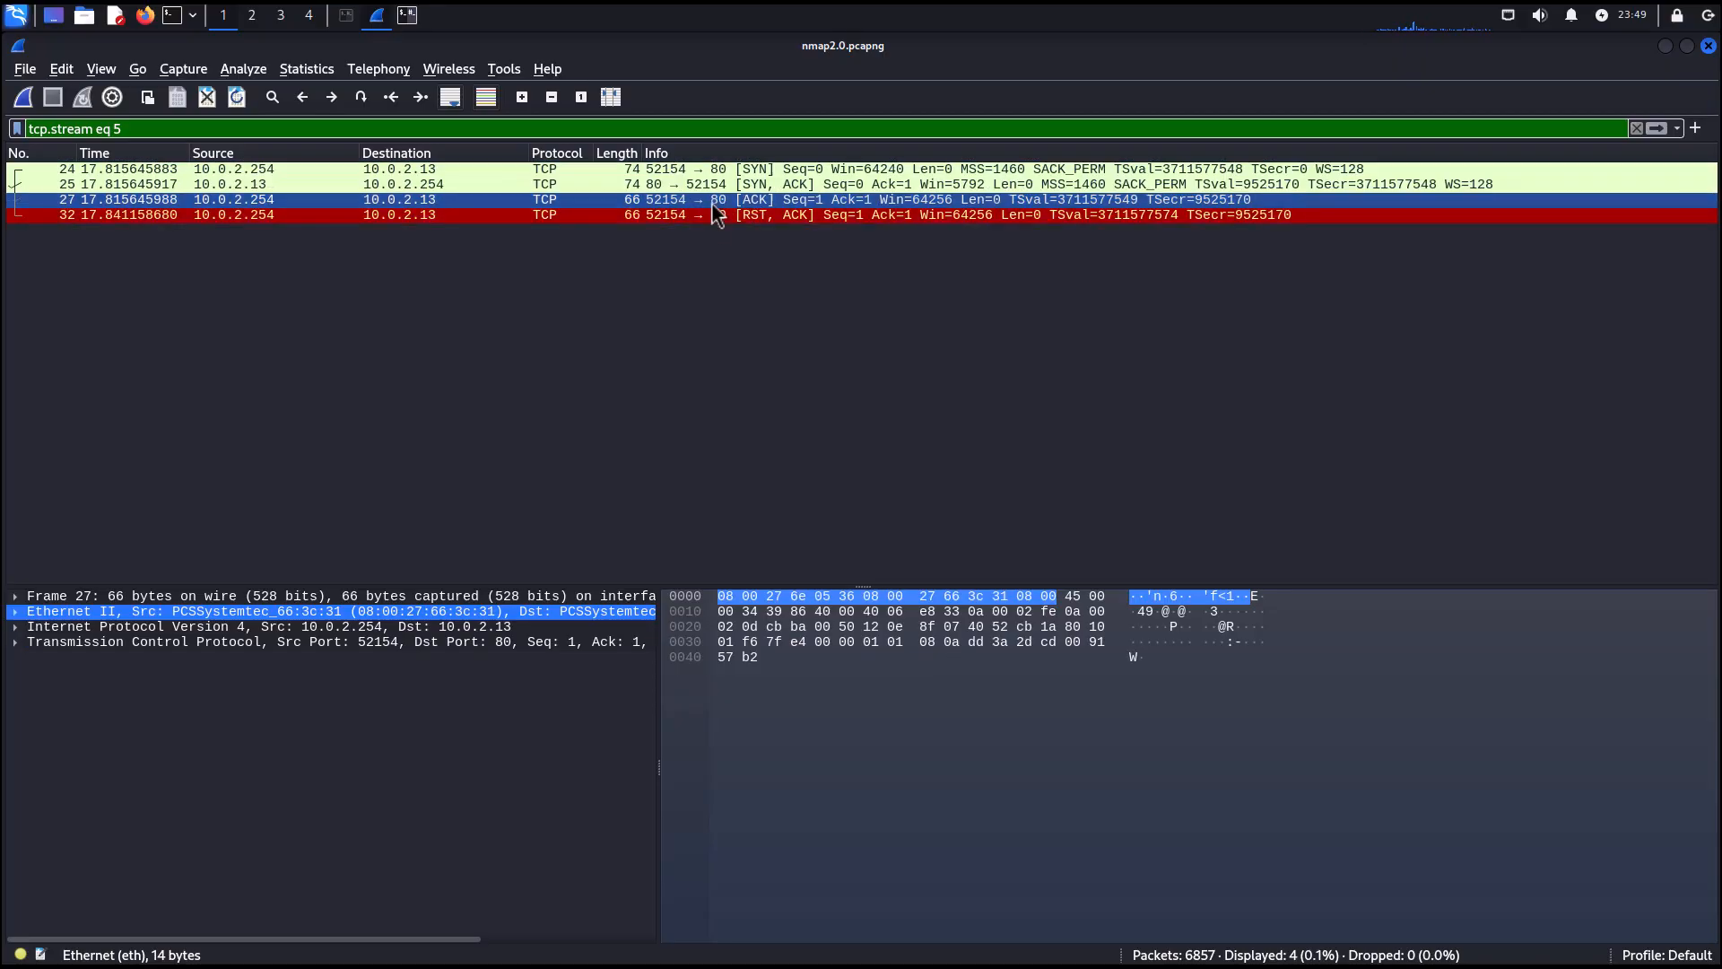
Select the RST-ACK packet of the stream, then clear the display filter to show all packets again.
{"action": "left_click", "coordinate": [767, 215]}
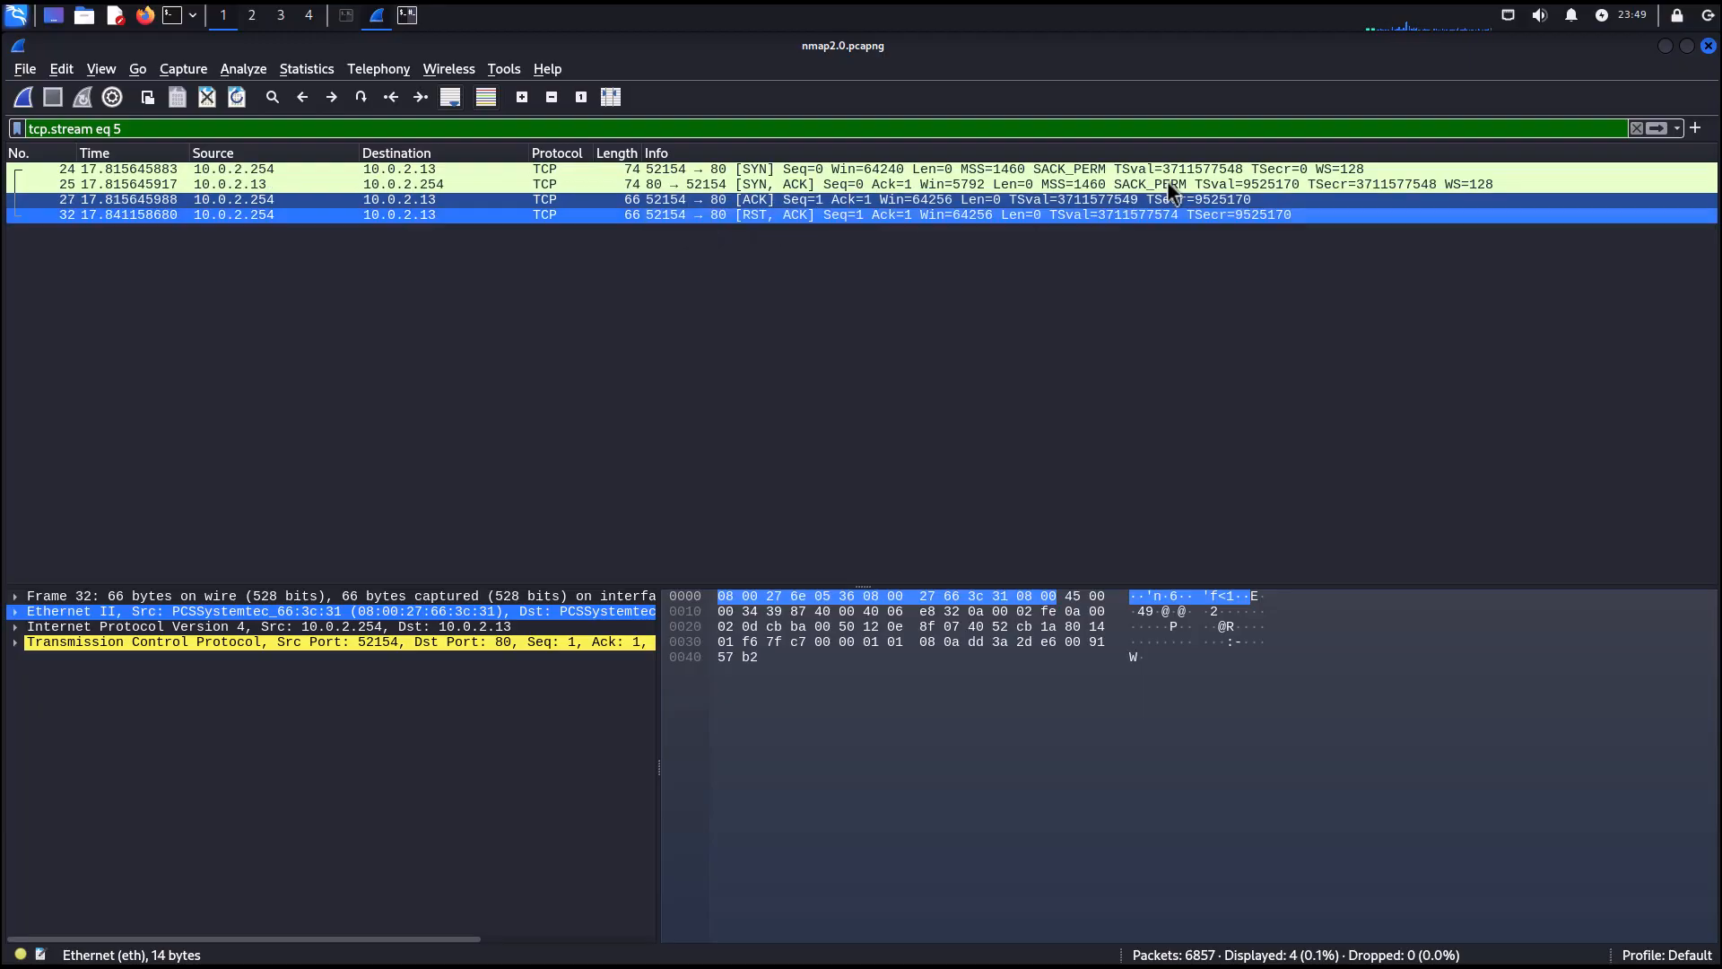
{"action": "left_click", "coordinate": [1638, 130]}
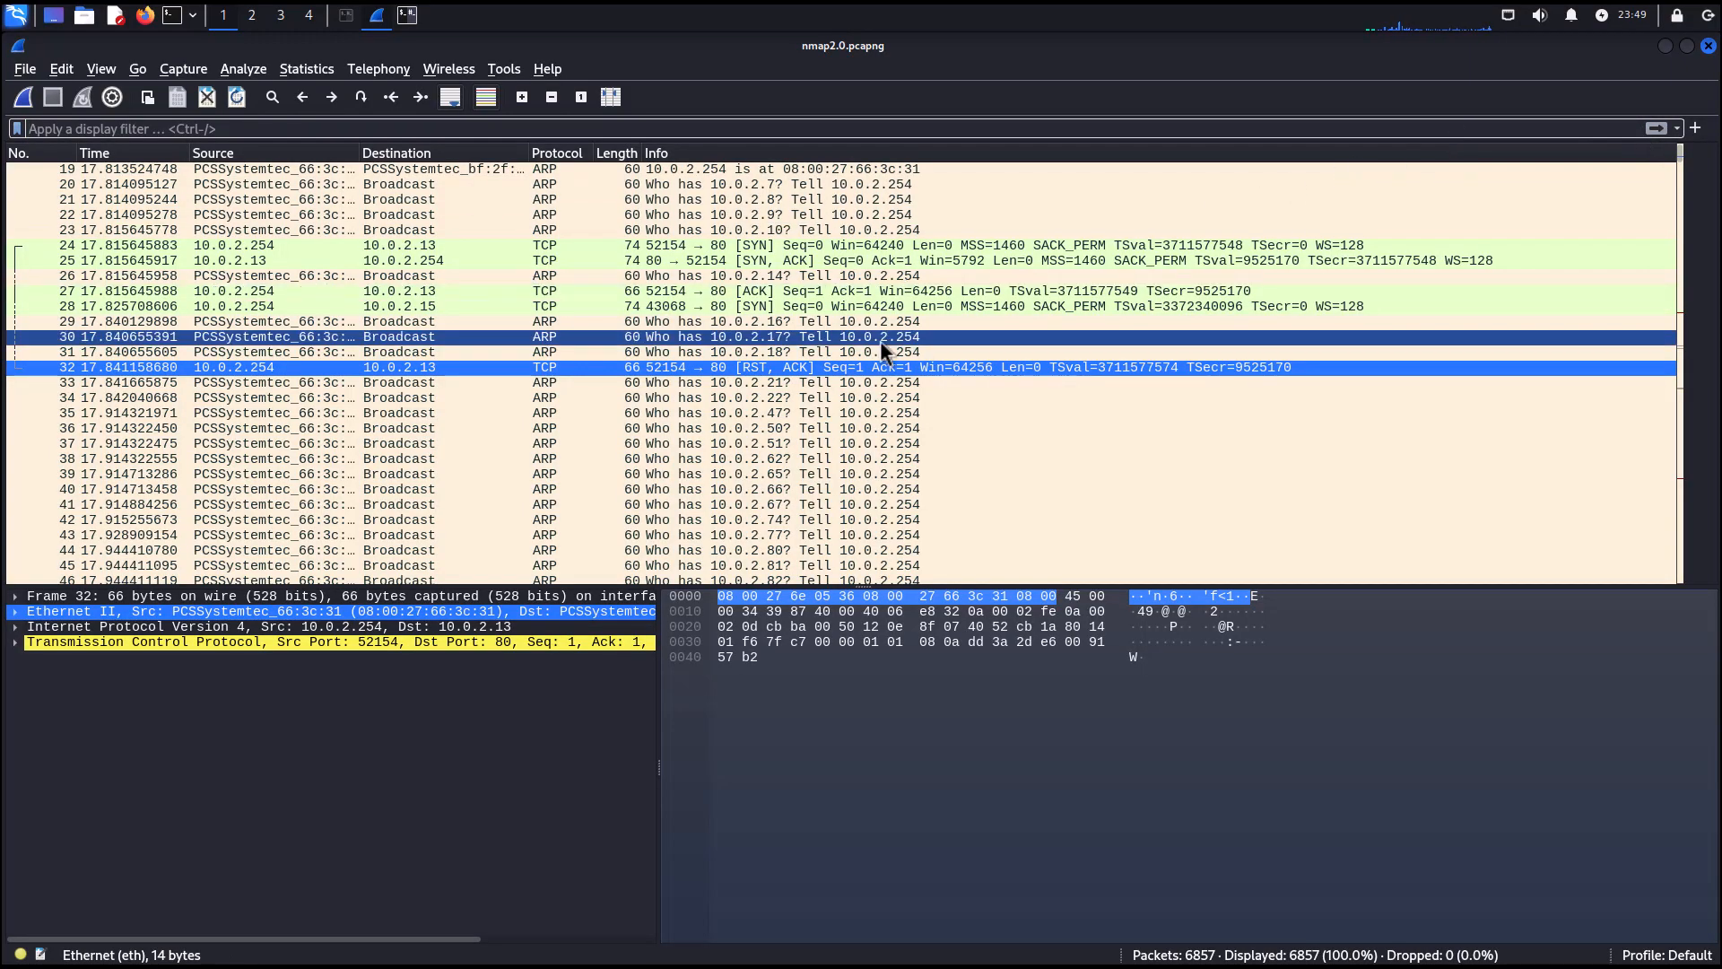
{"action": "scroll", "coordinate": [864, 336], "scroll_direction": "up", "scroll_amount": 6}
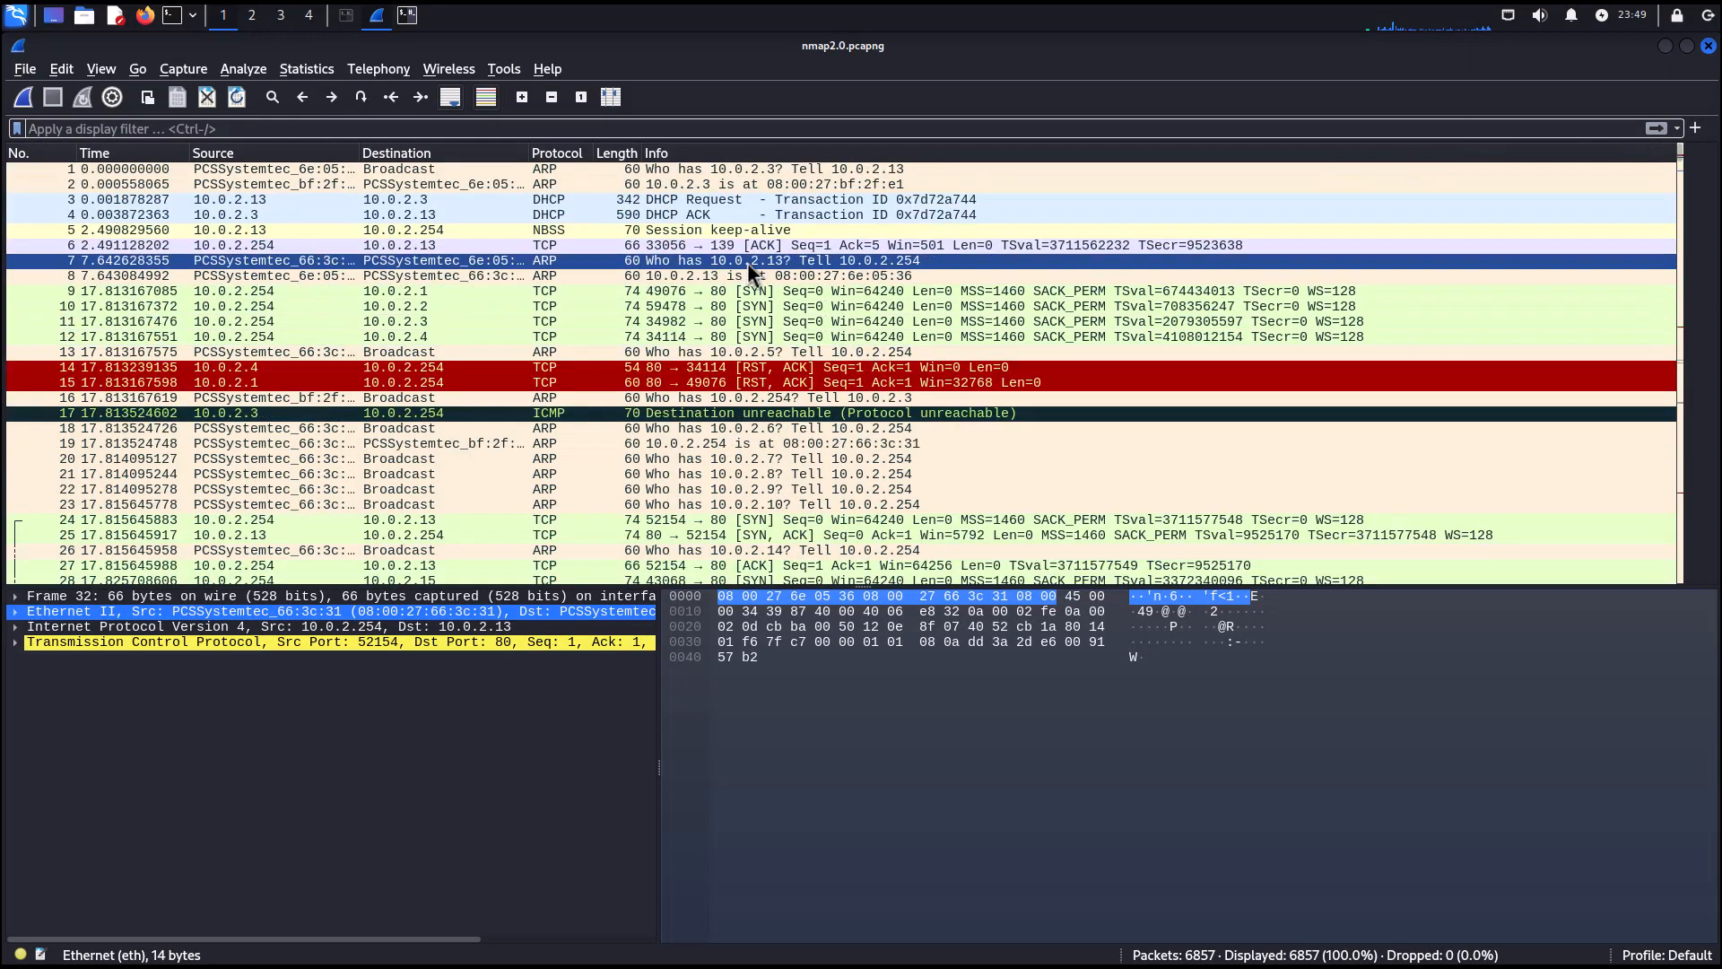
Apply the display filter ip.dst == 10.0.2.13 from the filter suggestions.
{"action": "left_click", "coordinate": [428, 129]}
{"action": "type", "text": "i"}
{"action": "left_click", "coordinate": [207, 142]}
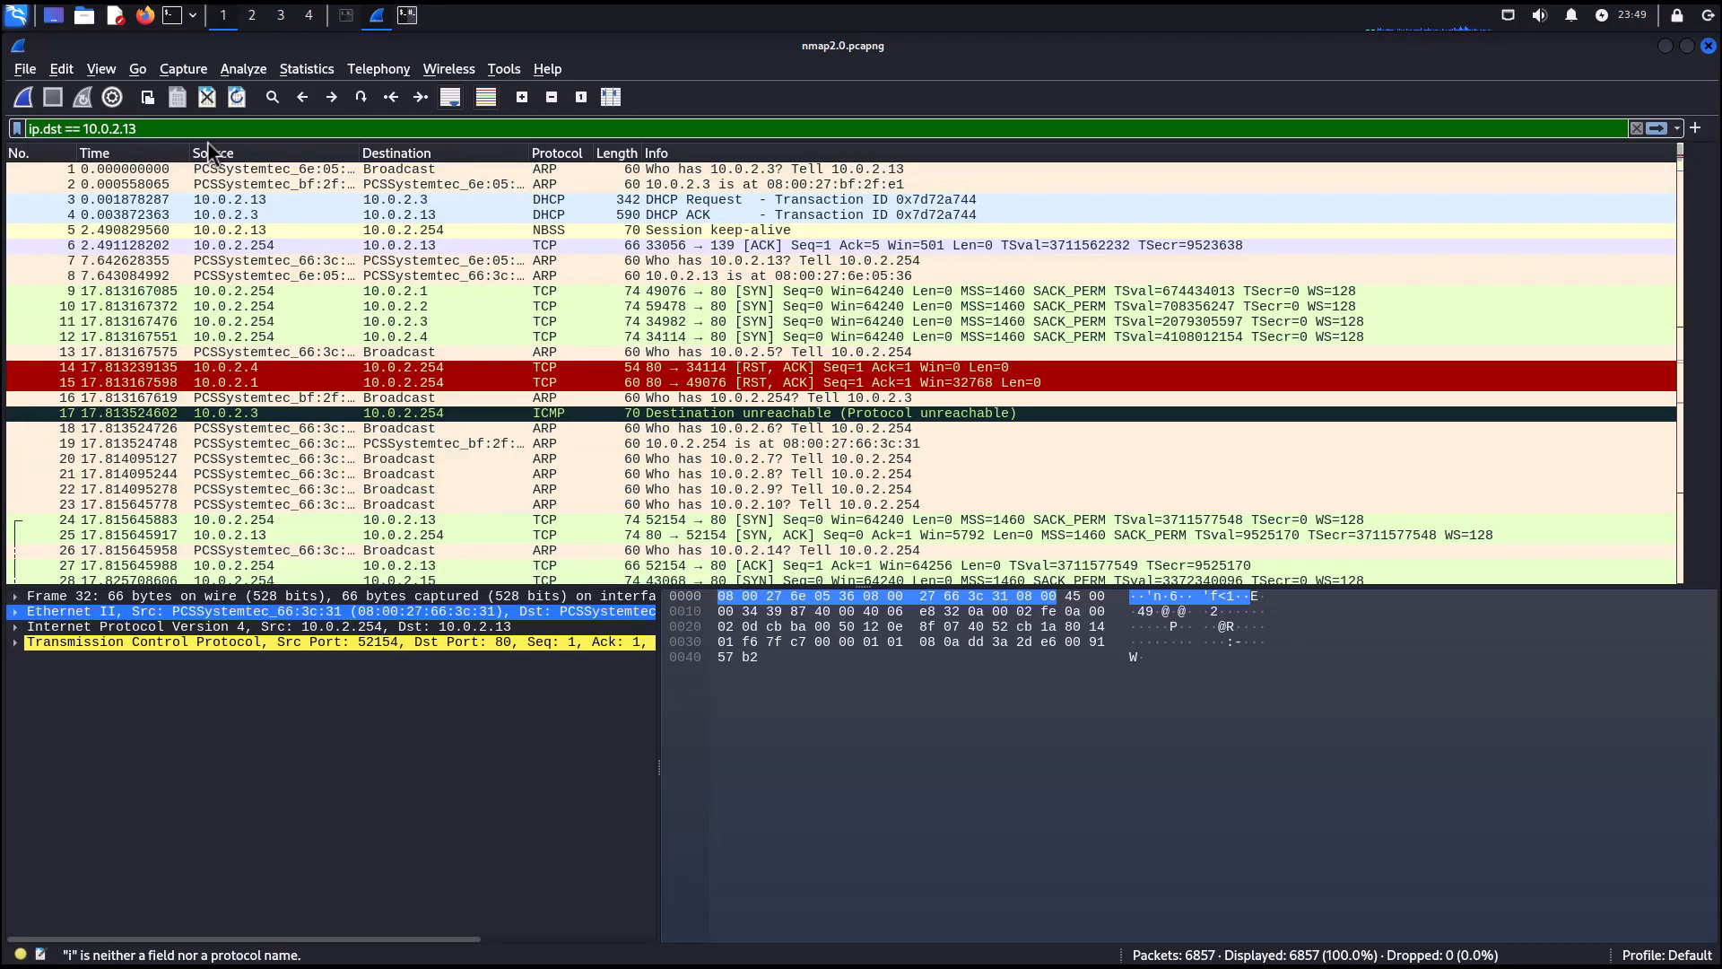
{"action": "left_click", "coordinate": [429, 367]}
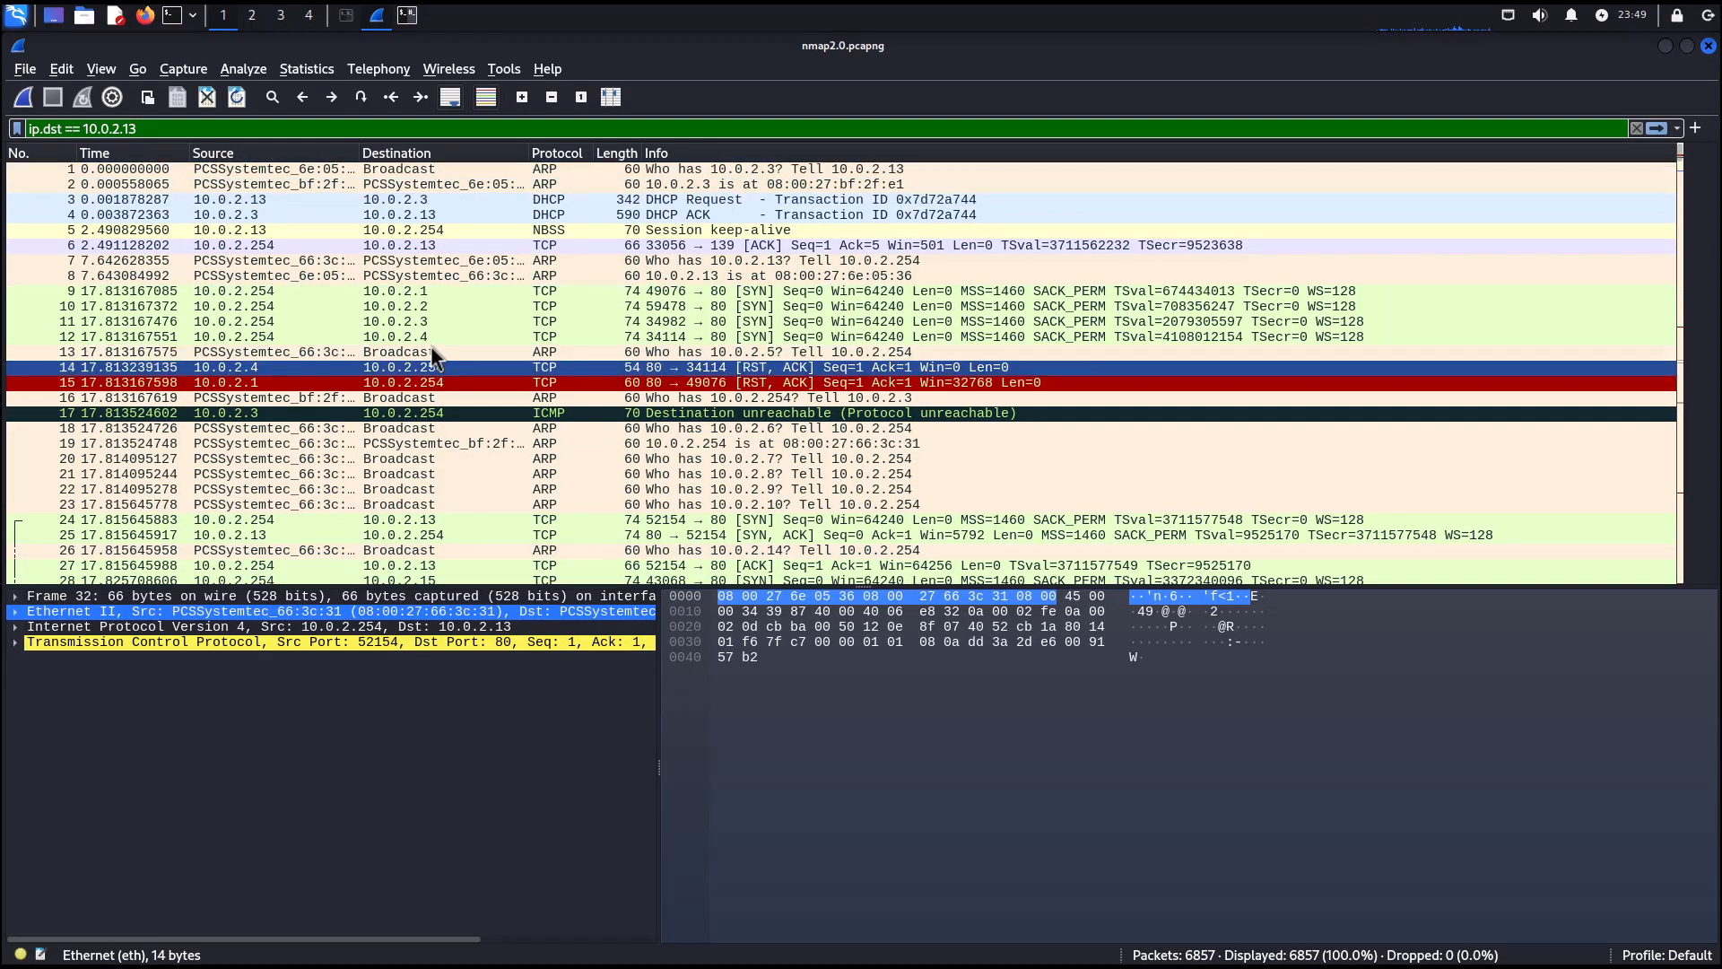
{"action": "left_click", "coordinate": [1655, 128]}
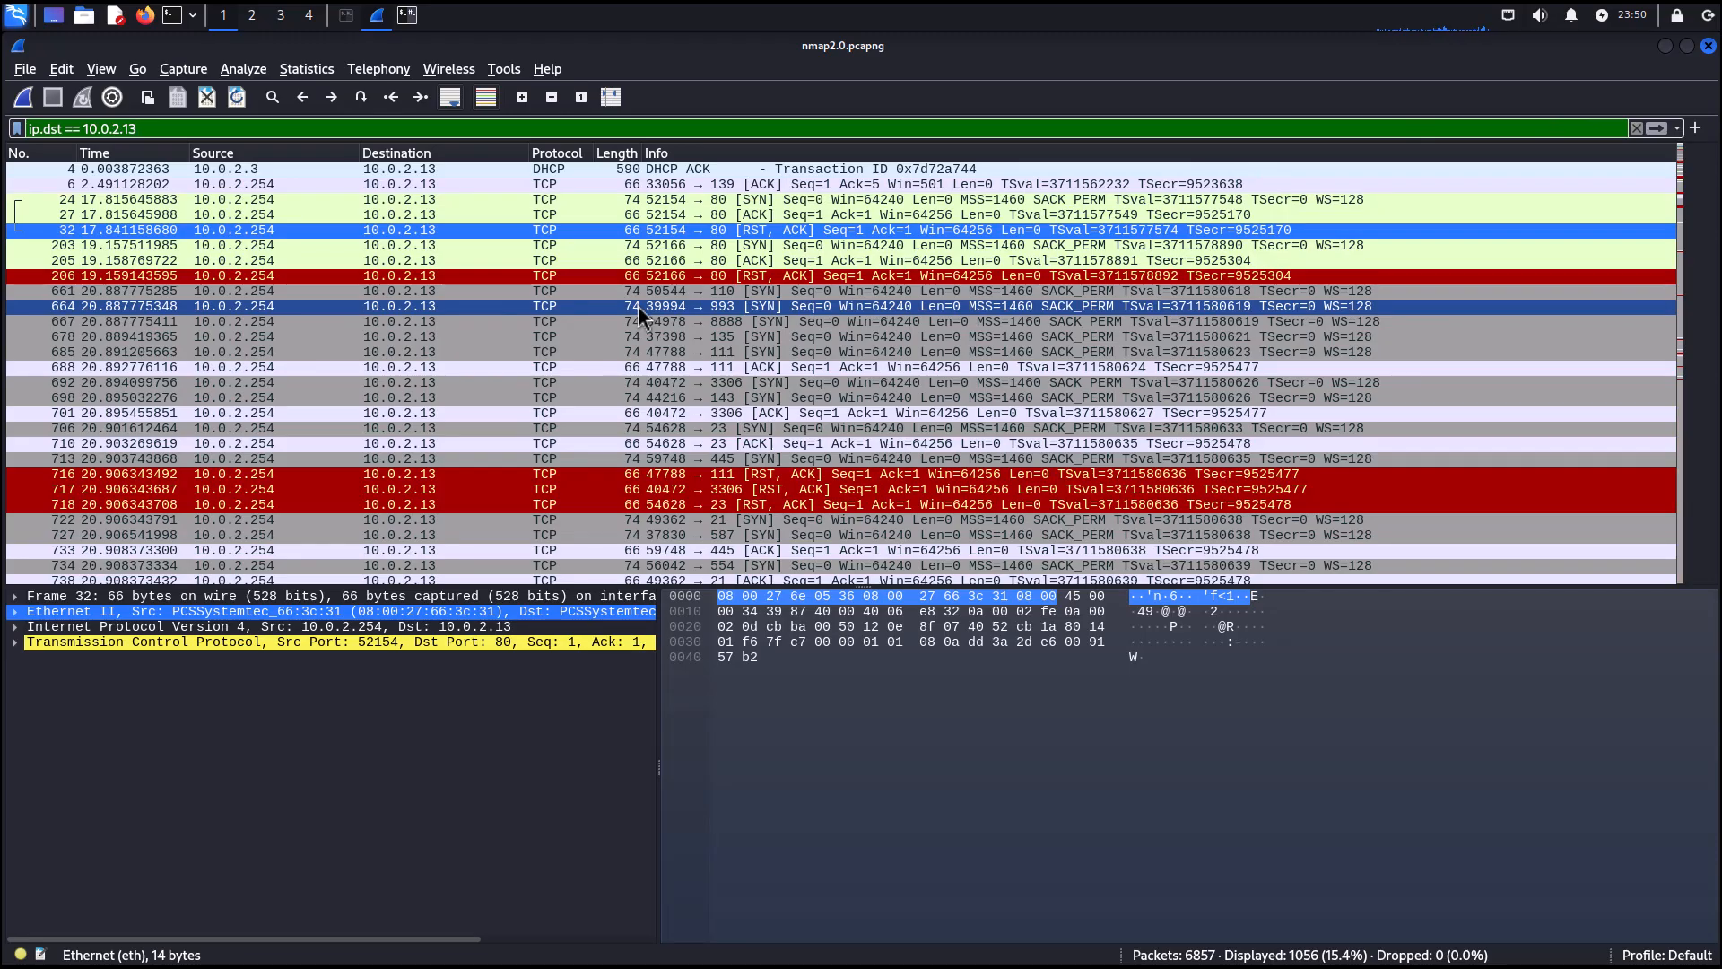
Follow the TCP stream of the SYN to port 111 on 10.0.2.13, then close the stream window.
{"action": "left_click", "coordinate": [685, 348]}
{"action": "right_click", "coordinate": [685, 348]}
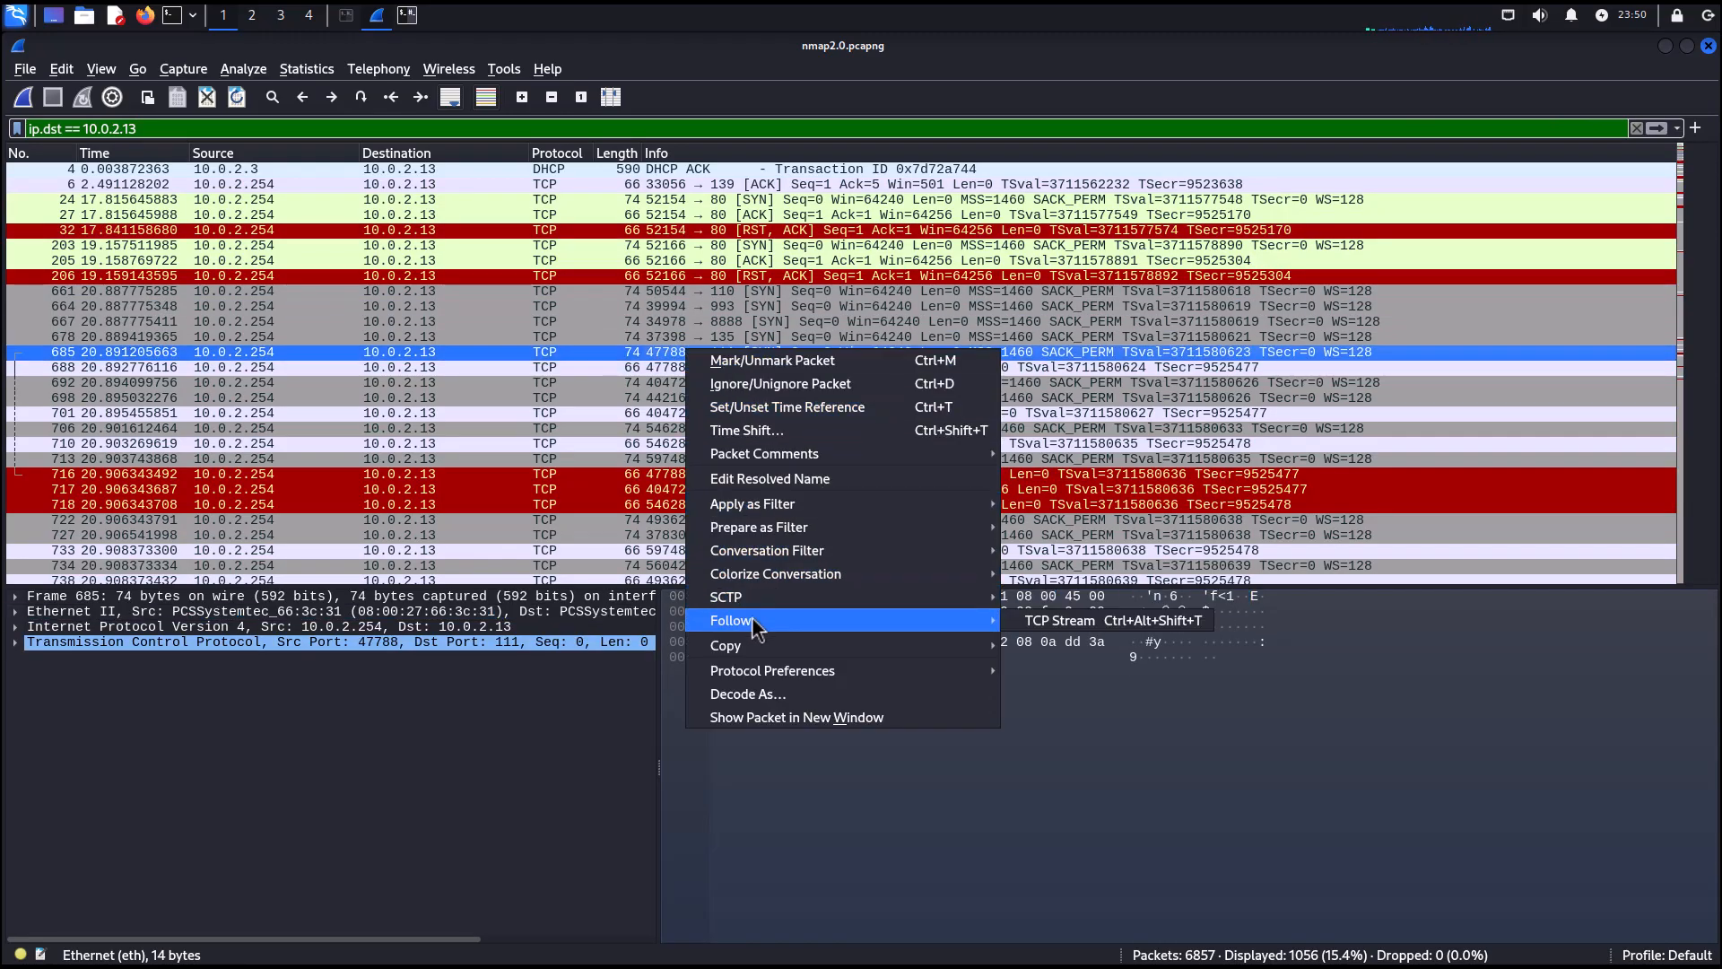
{"action": "mouse_move", "coordinate": [772, 621]}
{"action": "left_click", "coordinate": [1040, 620]}
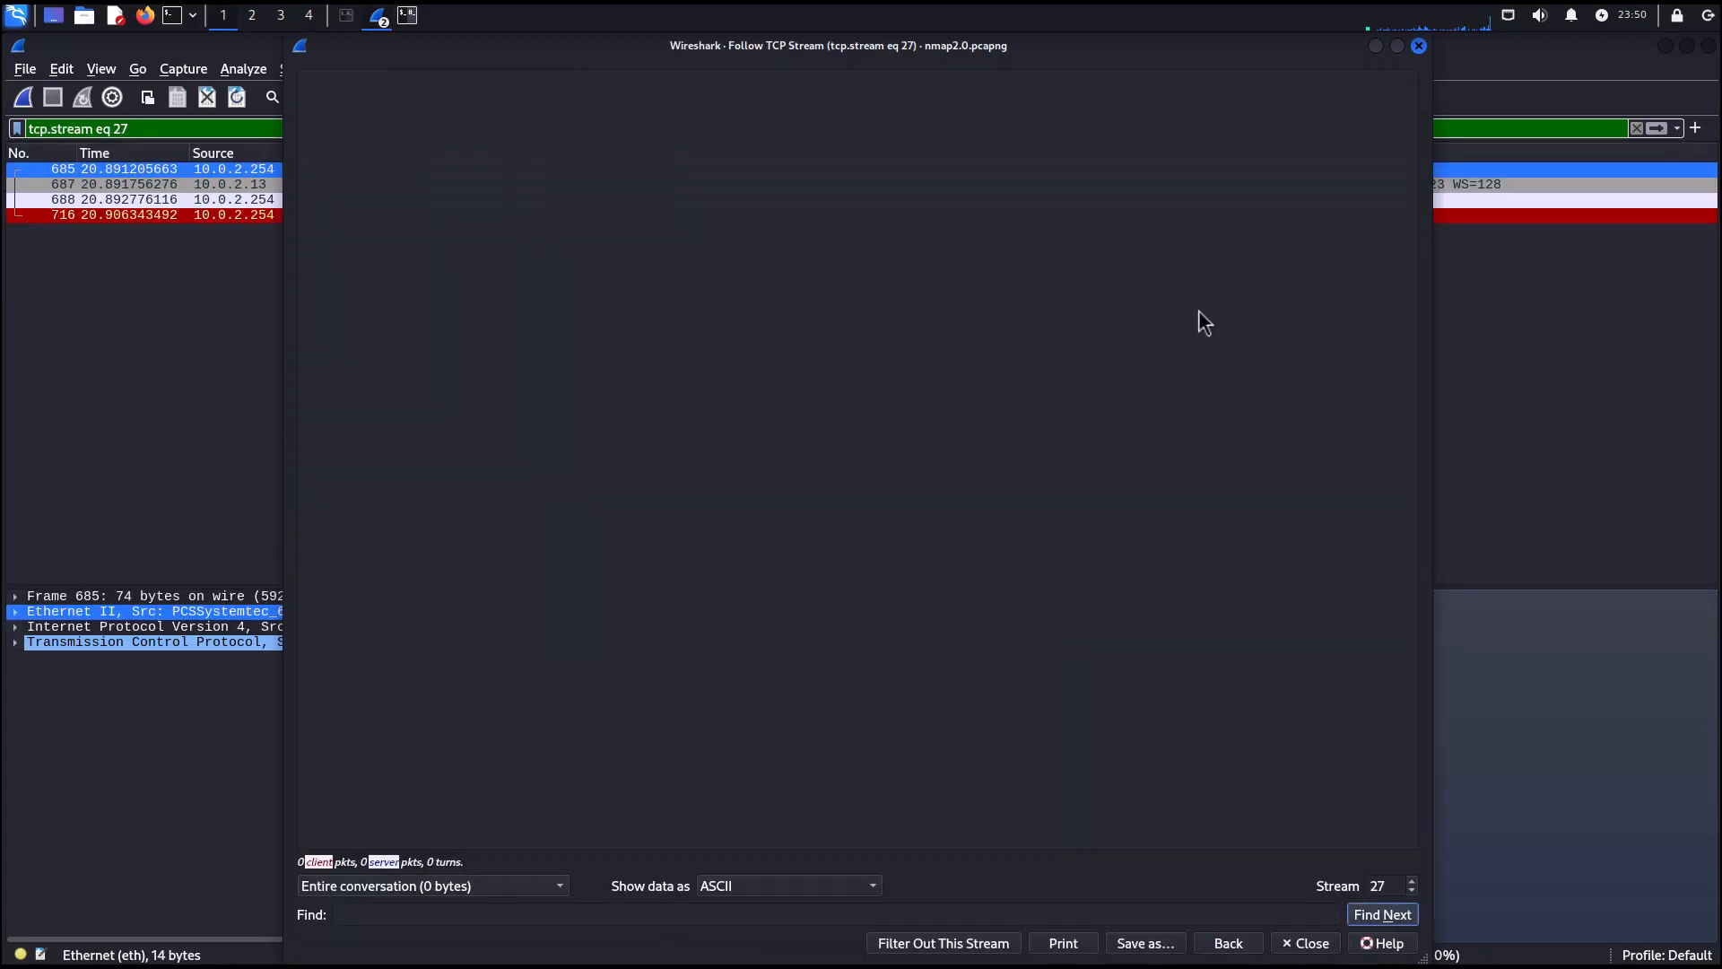
{"action": "left_click", "coordinate": [1419, 46]}
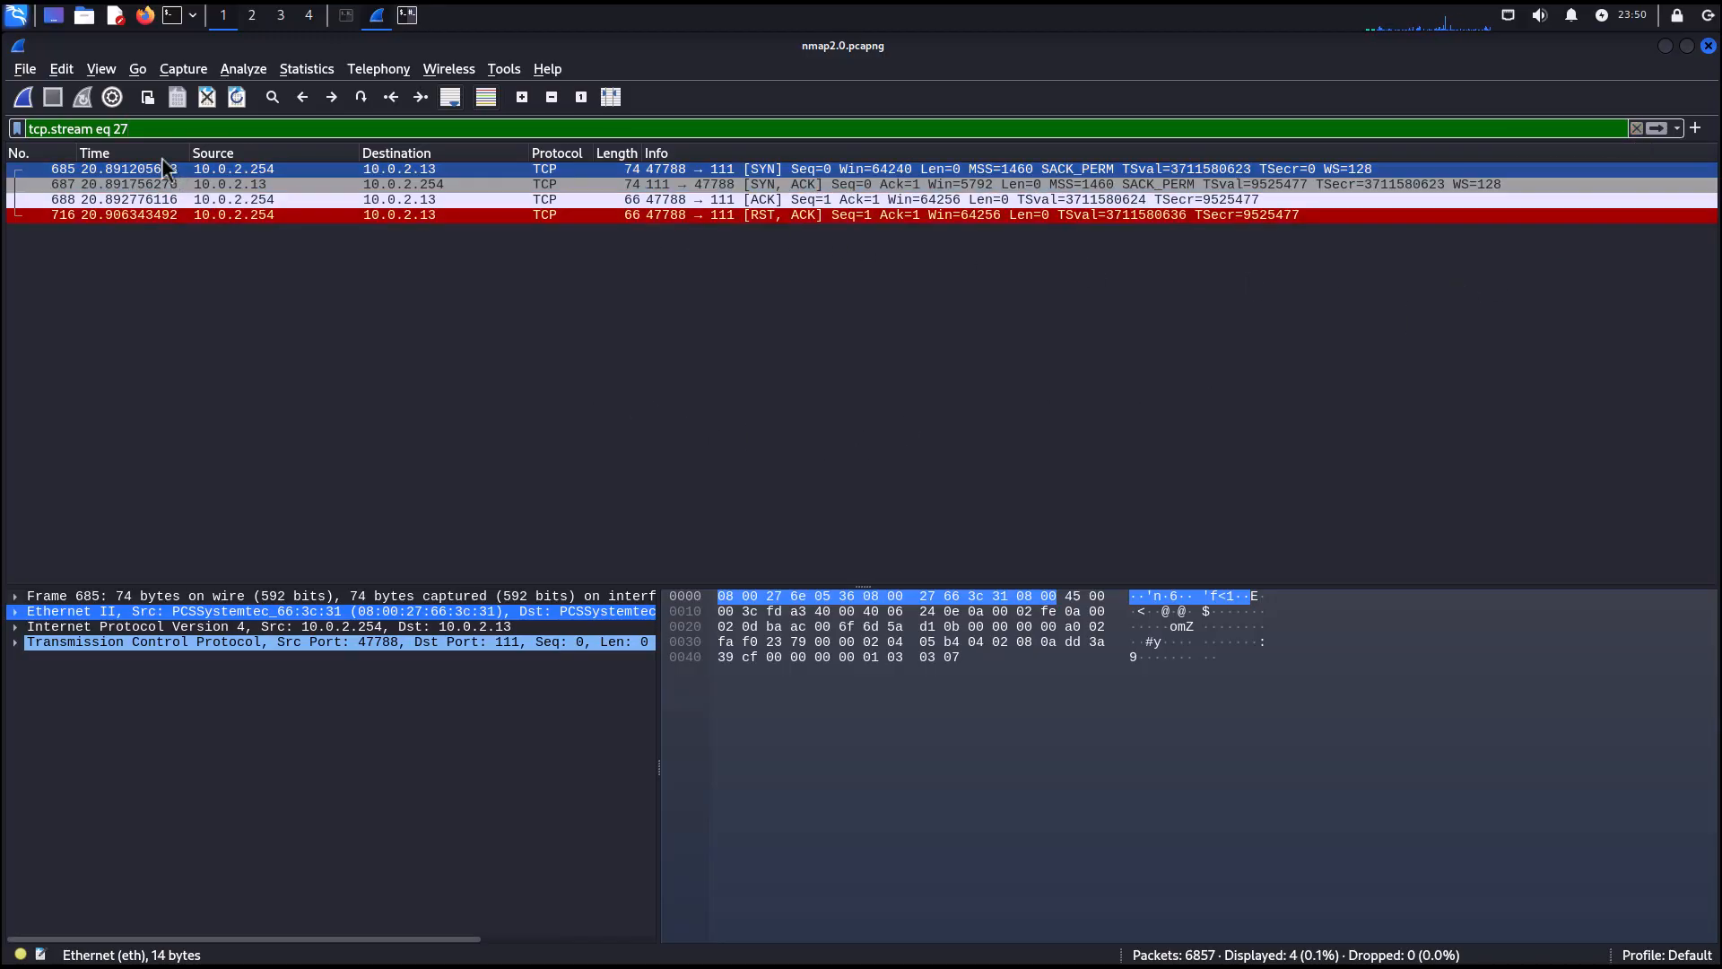
Clear the stream filter and reapply the display filter ip.dst == 10.0.2.13.
{"action": "left_click", "coordinate": [1636, 129]}
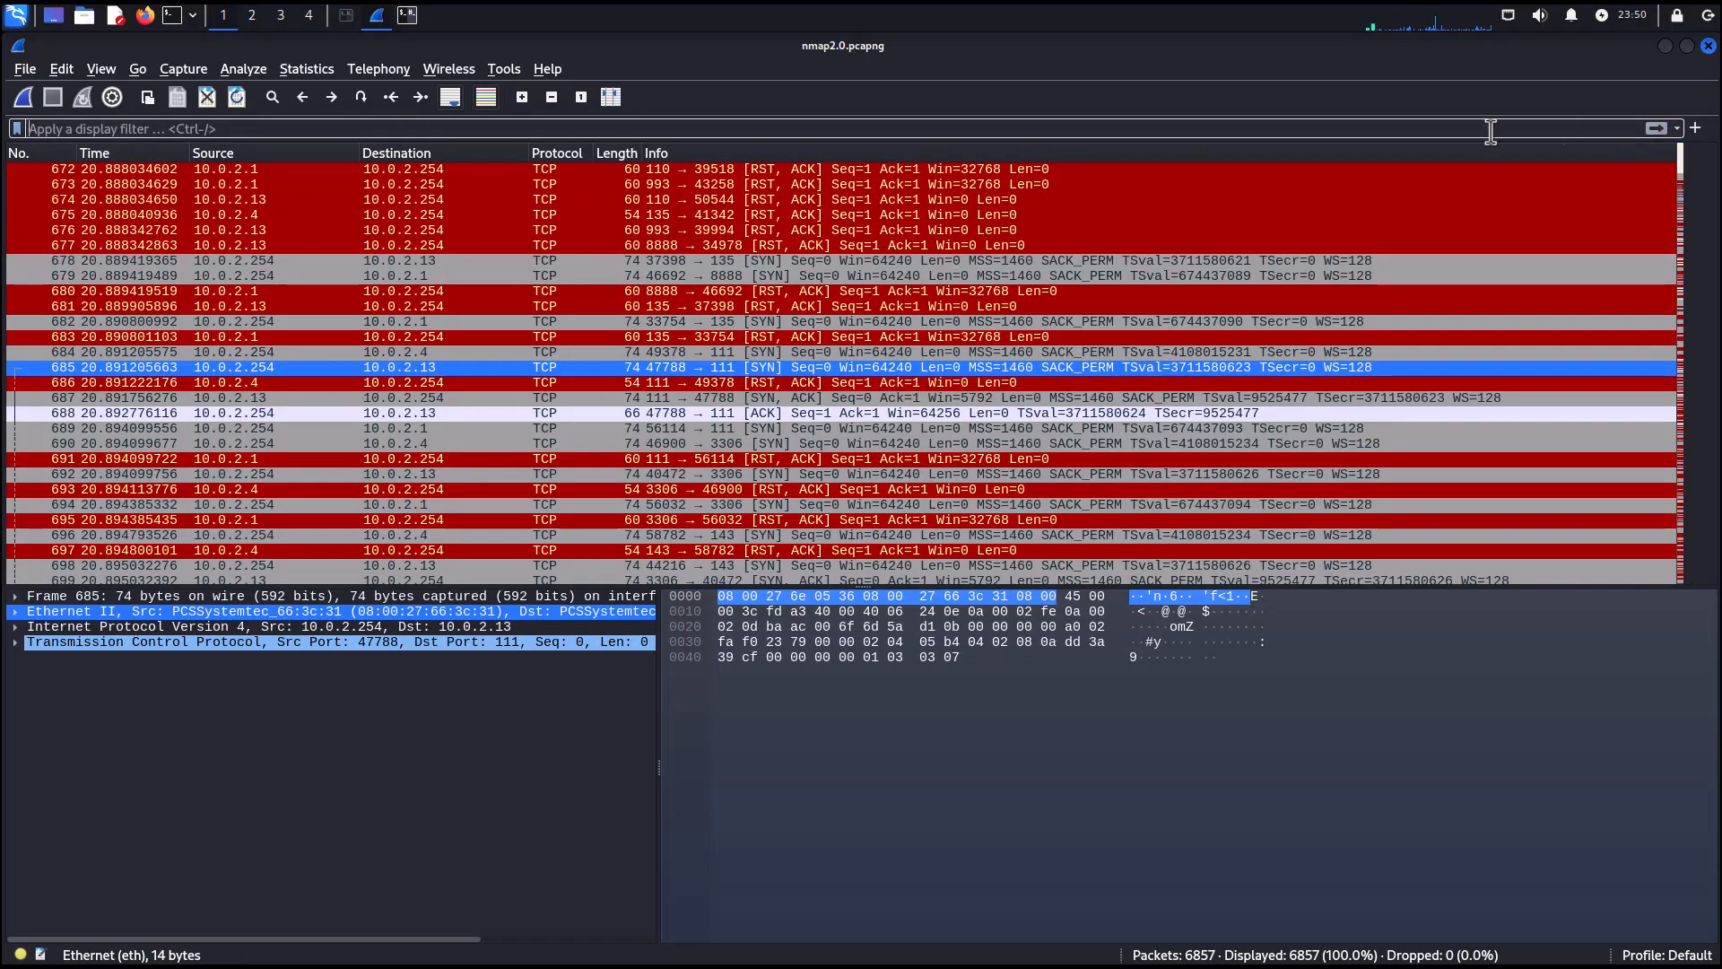
{"action": "left_click", "coordinate": [280, 128]}
{"action": "type", "text": "ip"}
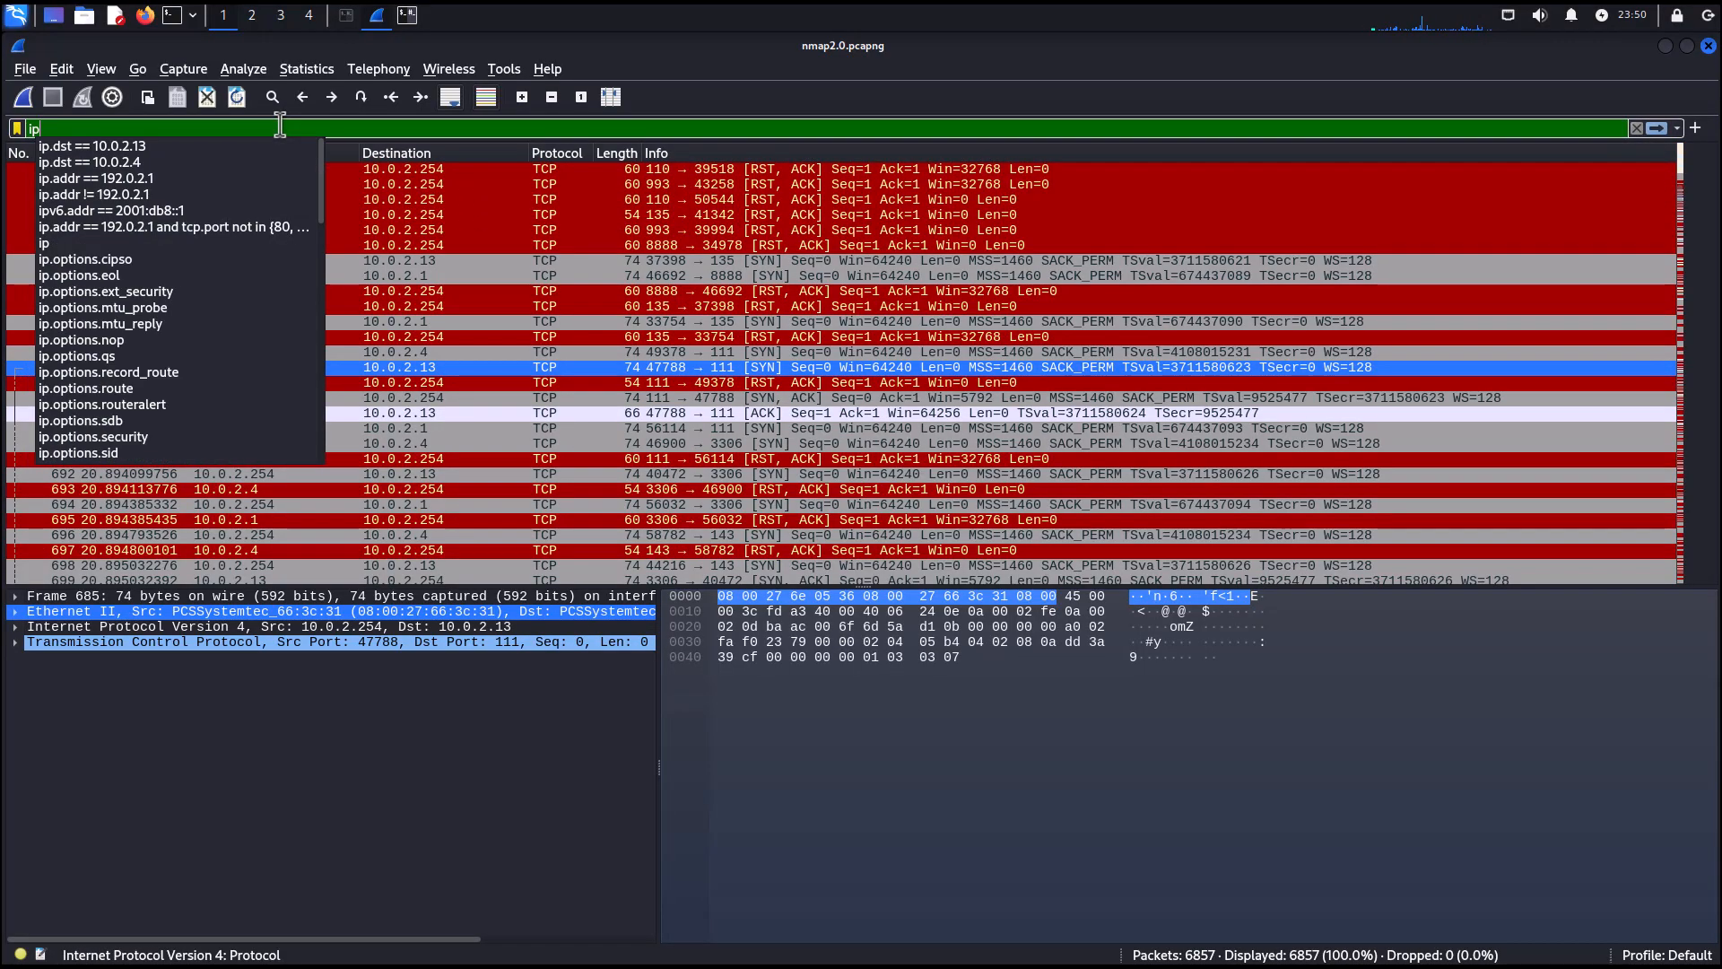
{"action": "left_click", "coordinate": [131, 145]}
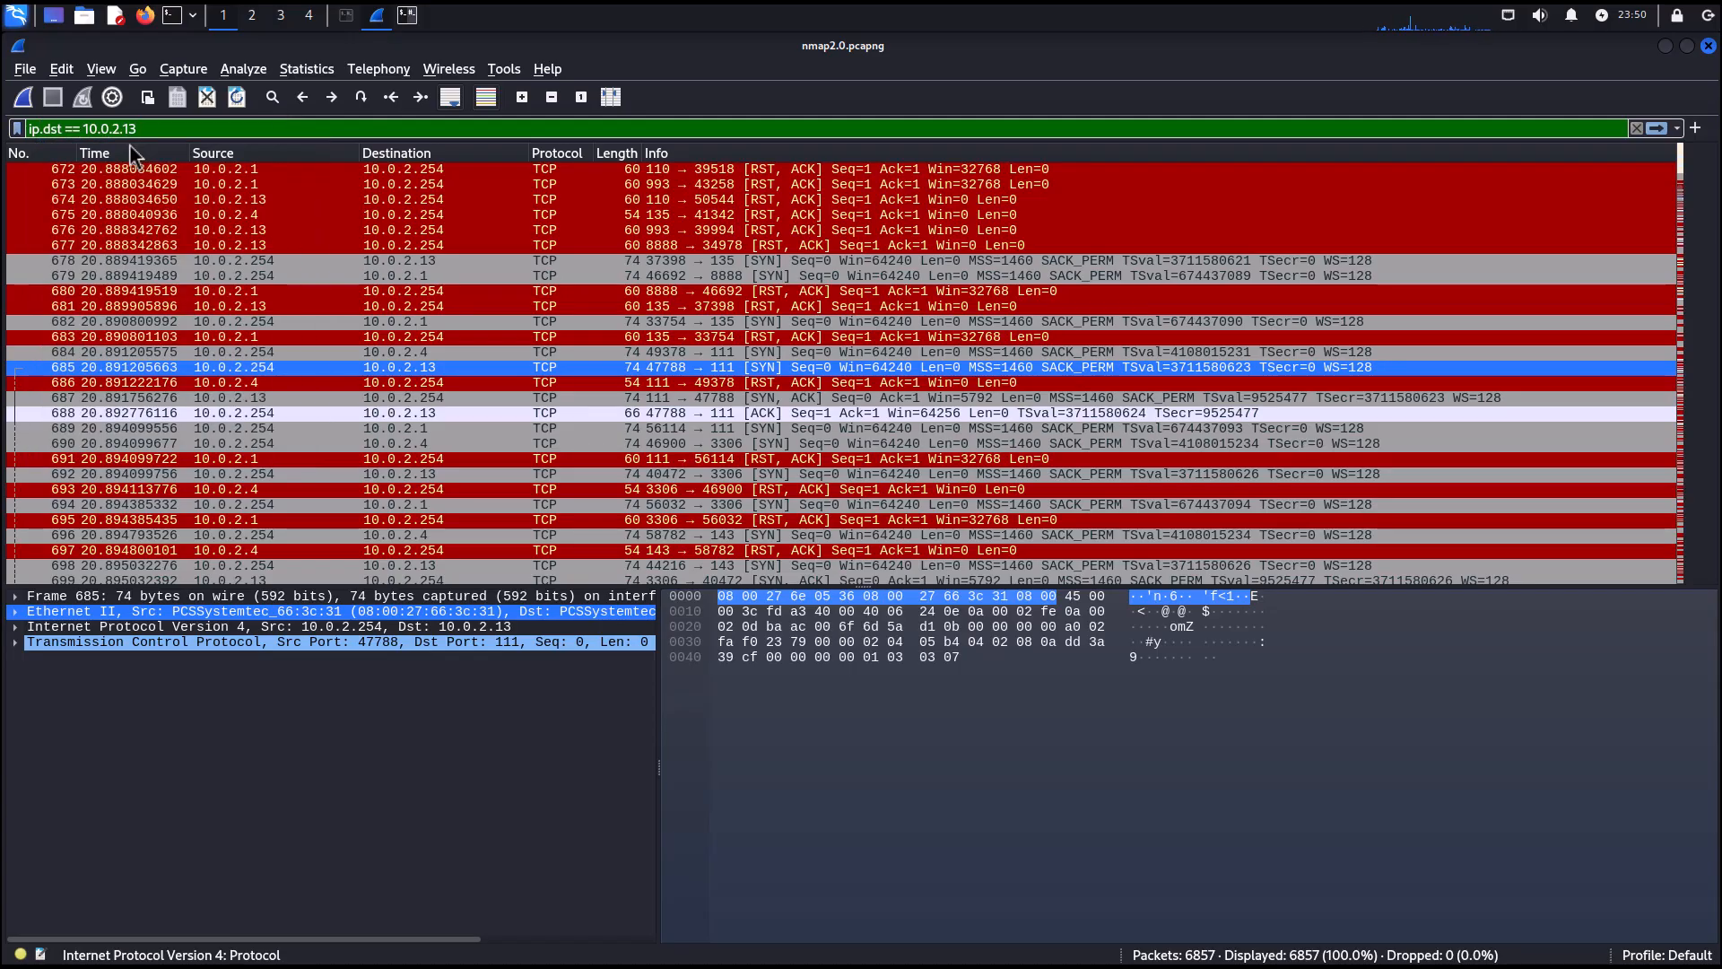
{"action": "key", "text": "Return"}
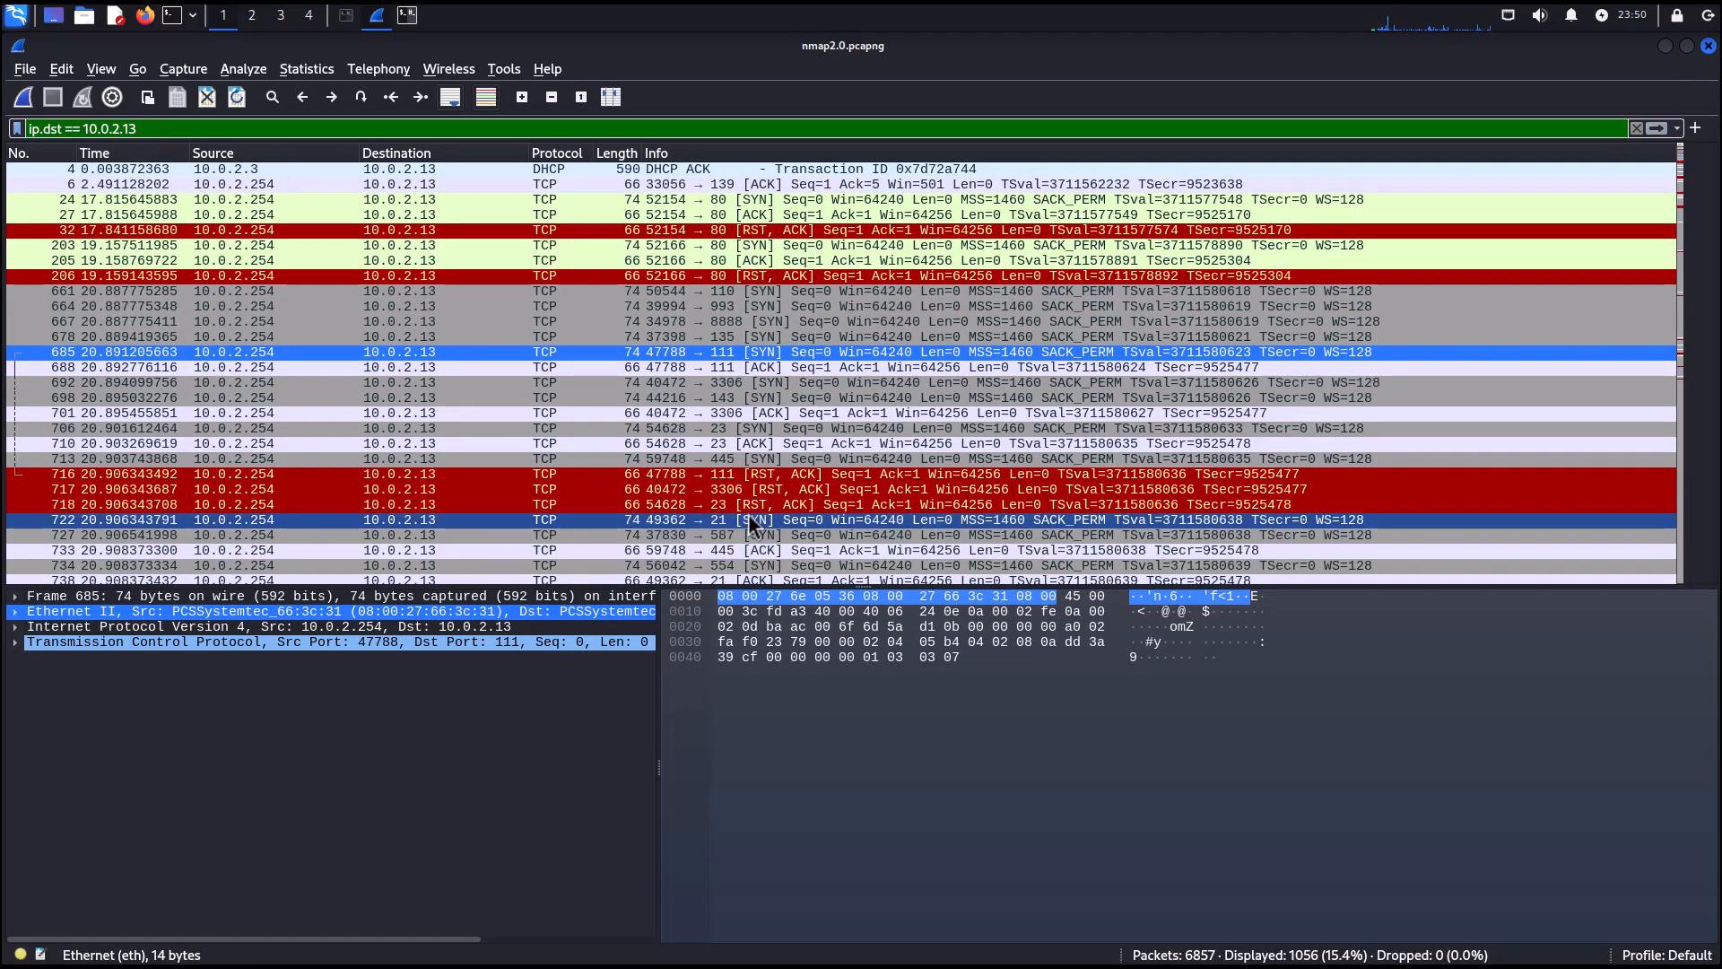
Erase the text in the display filter field.
{"action": "scroll", "coordinate": [763, 496], "scroll_direction": "down", "scroll_amount": 4}
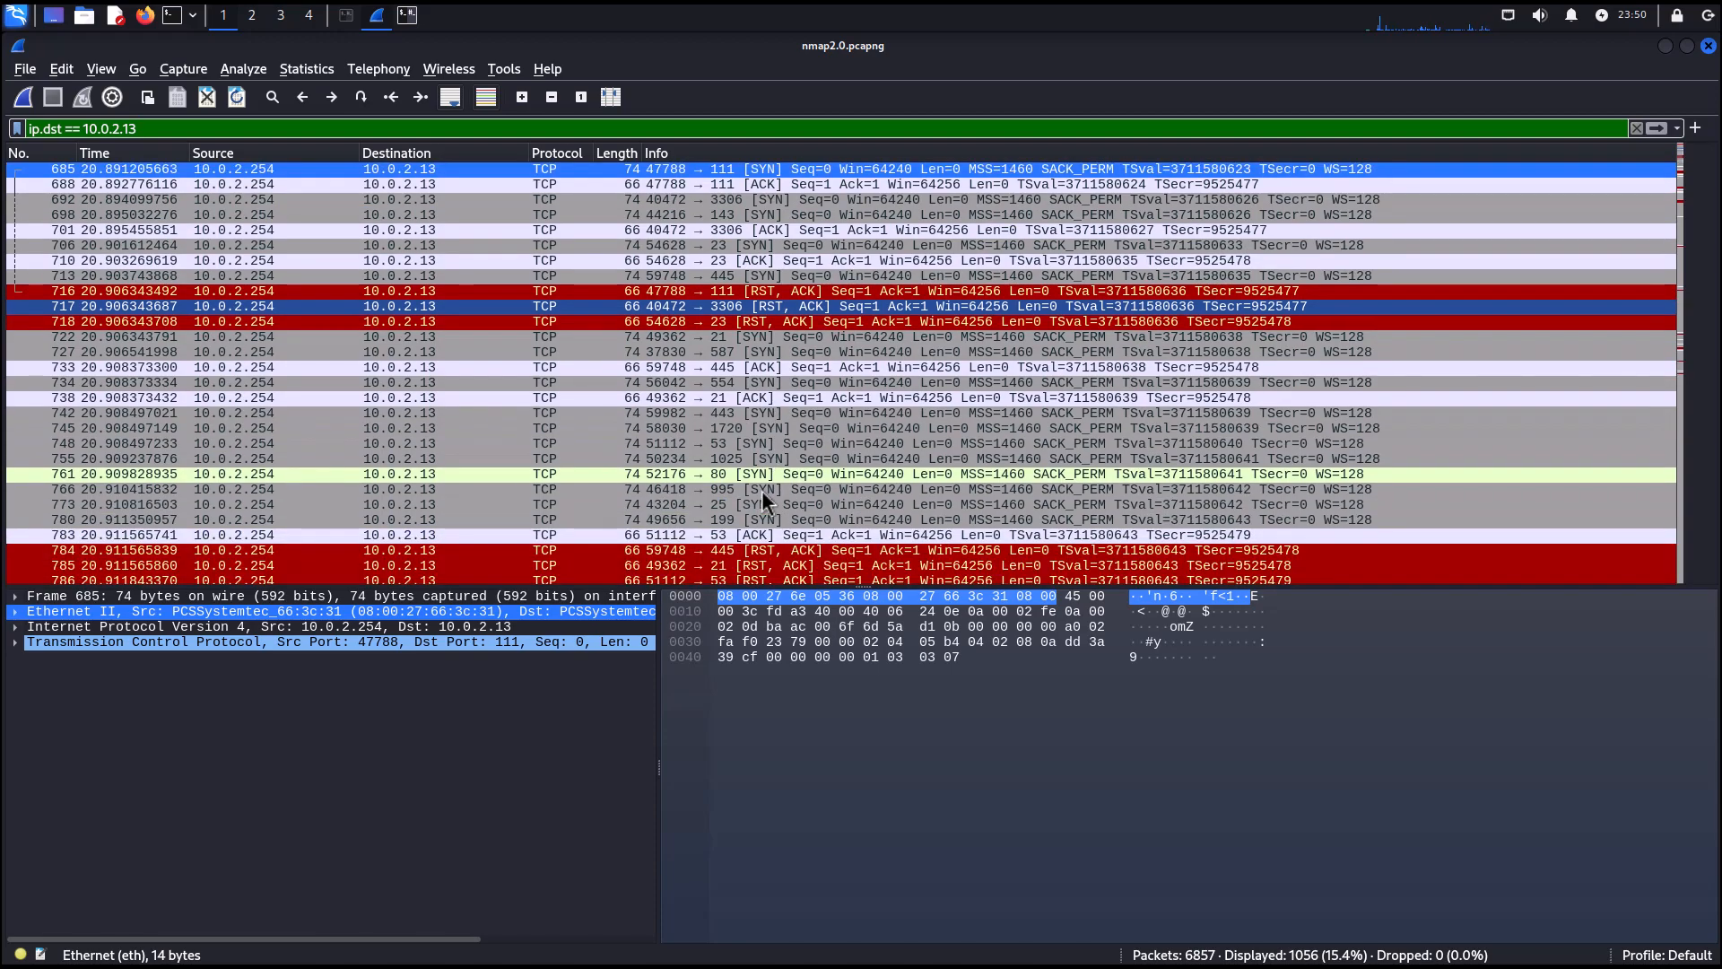
{"action": "scroll", "coordinate": [664, 530], "scroll_direction": "up", "scroll_amount": 4}
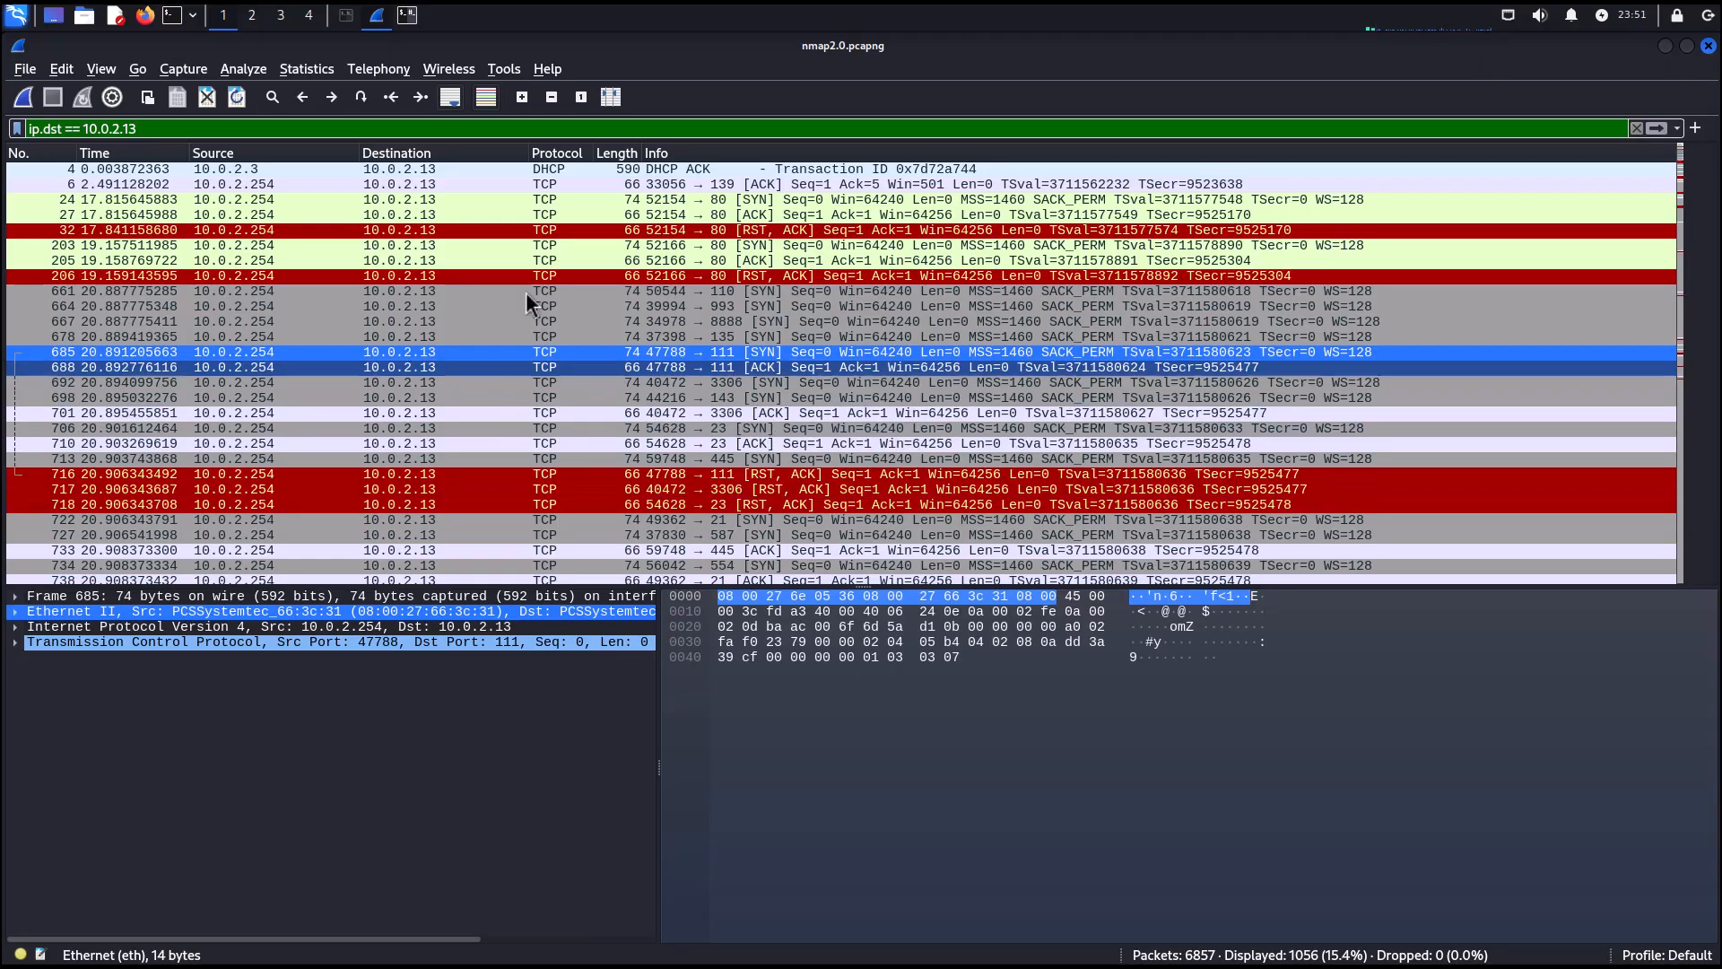
{"action": "left_click_drag", "start_coordinate": [142, 128], "coordinate": [26, 126]}
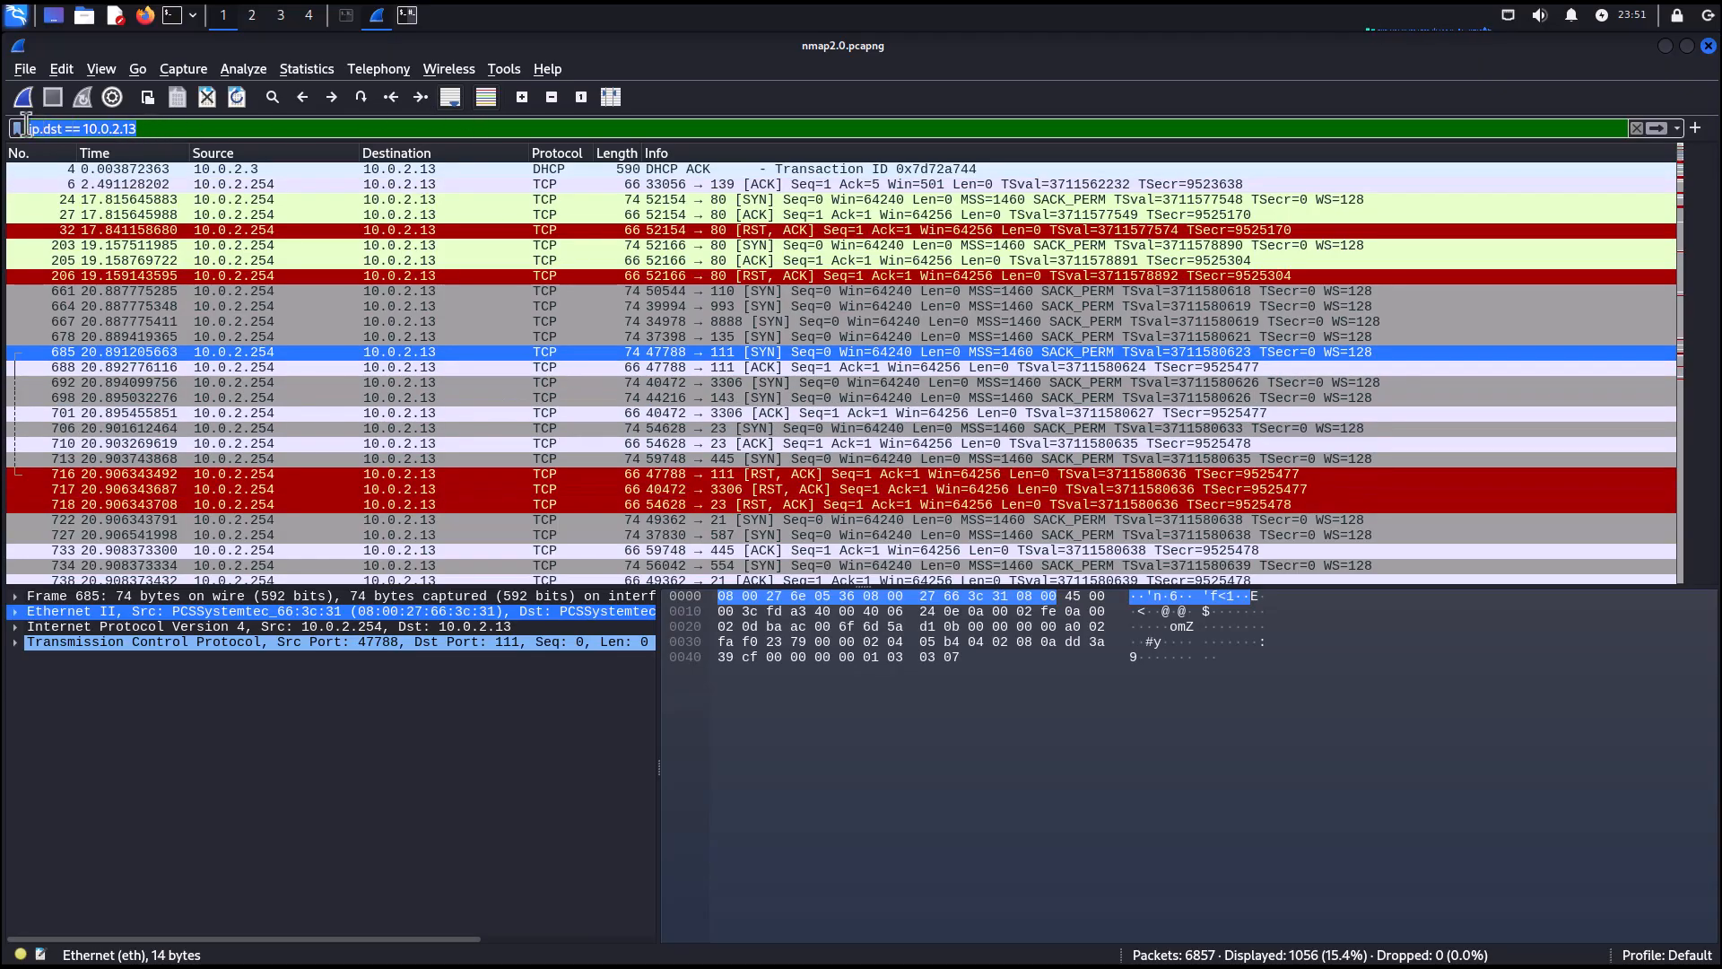
{"action": "key", "text": "BackSpace"}
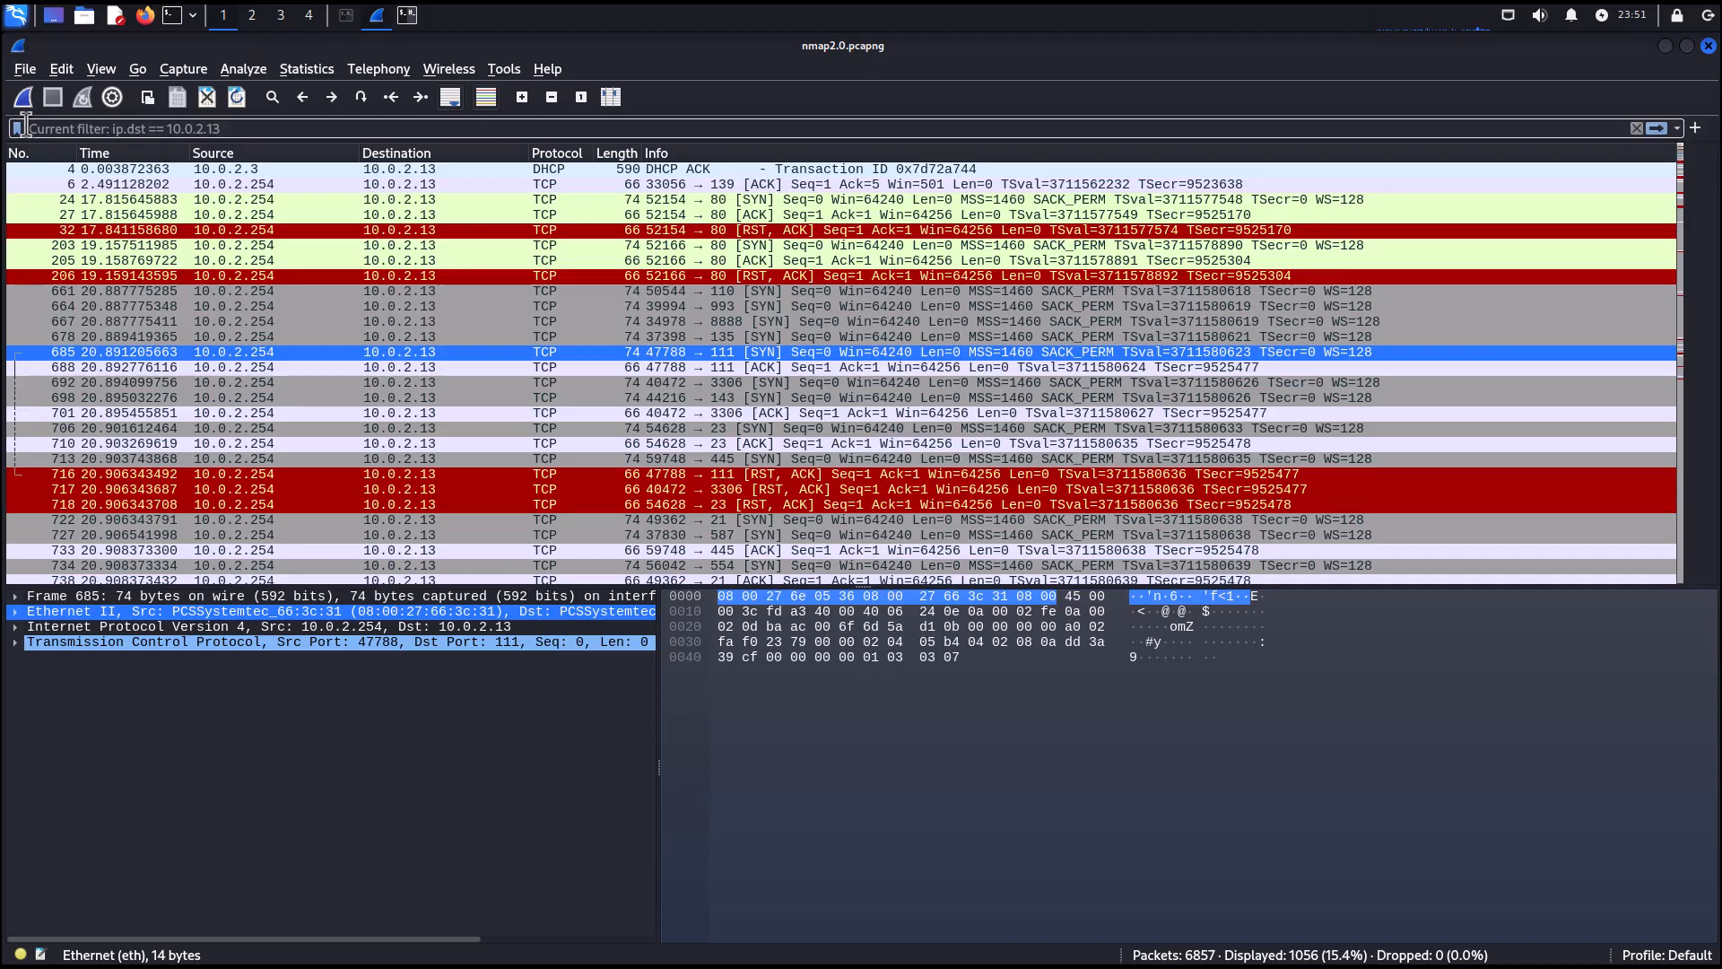